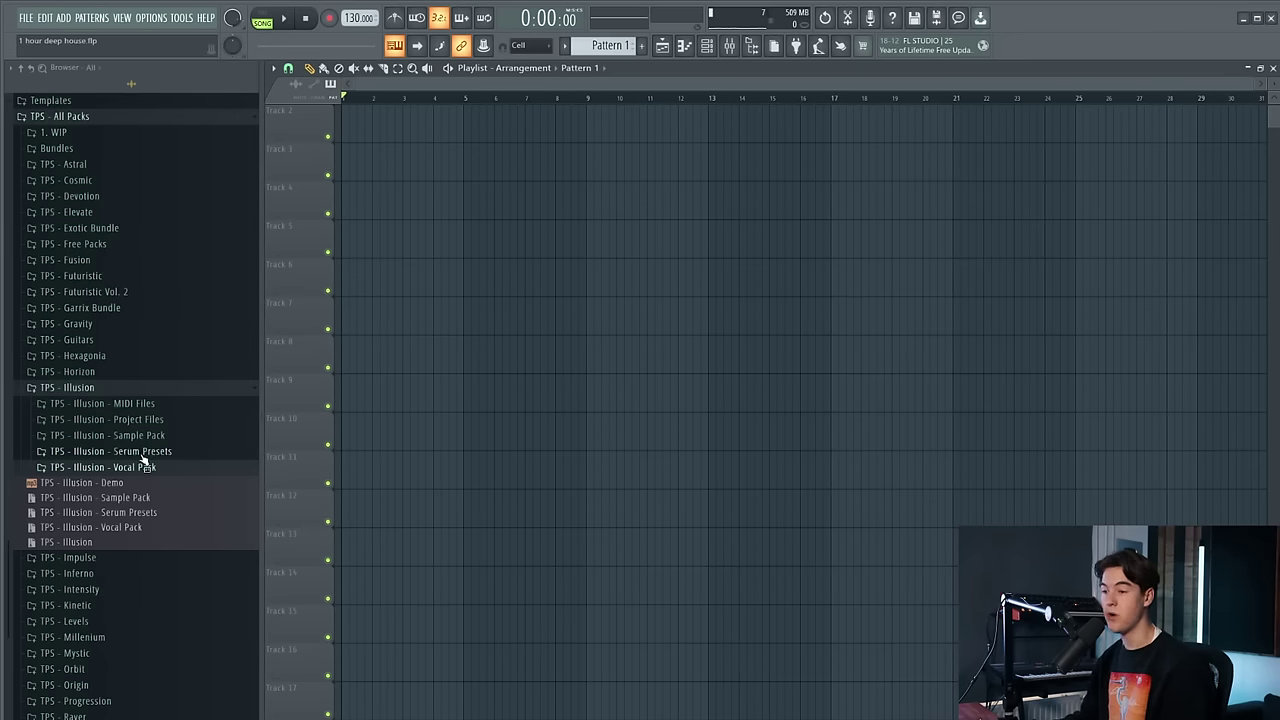
Place "TPS - Overtaking - FullVocal - Cmin 123BPM (Wet)" at the start of Track 3 and set the project tempo to 123 BPM
click(148, 467)
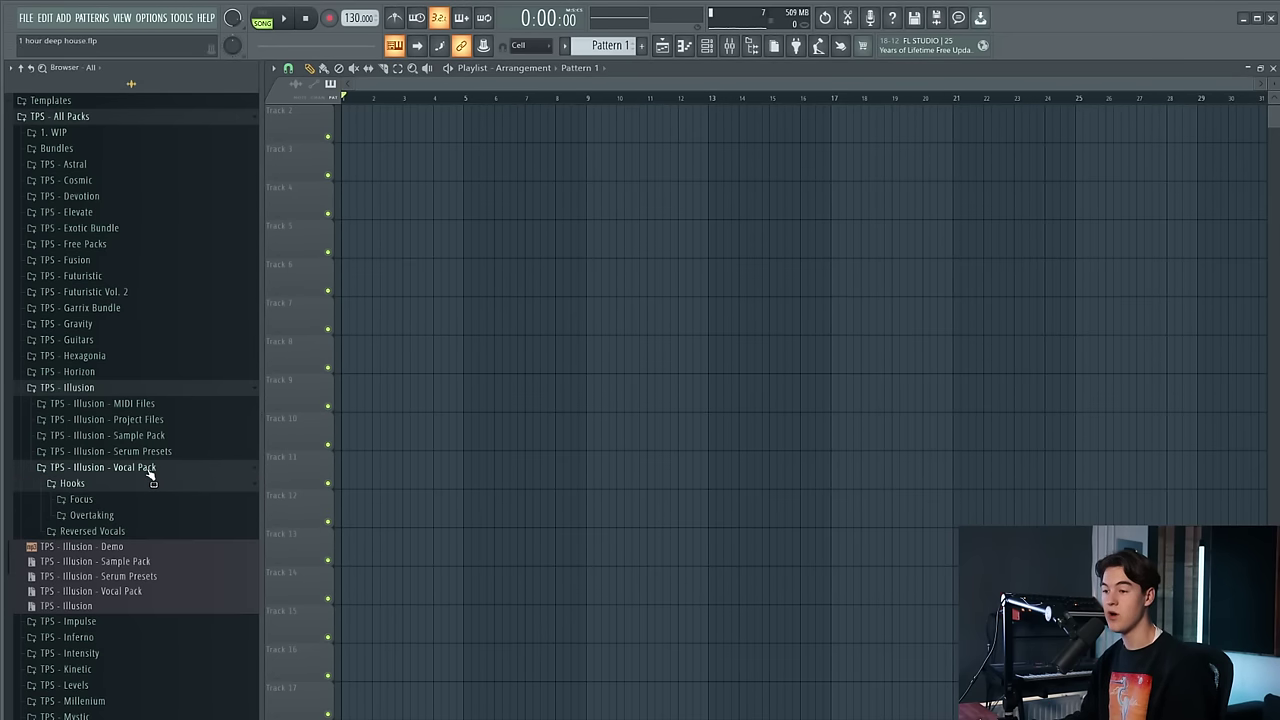
click(190, 516)
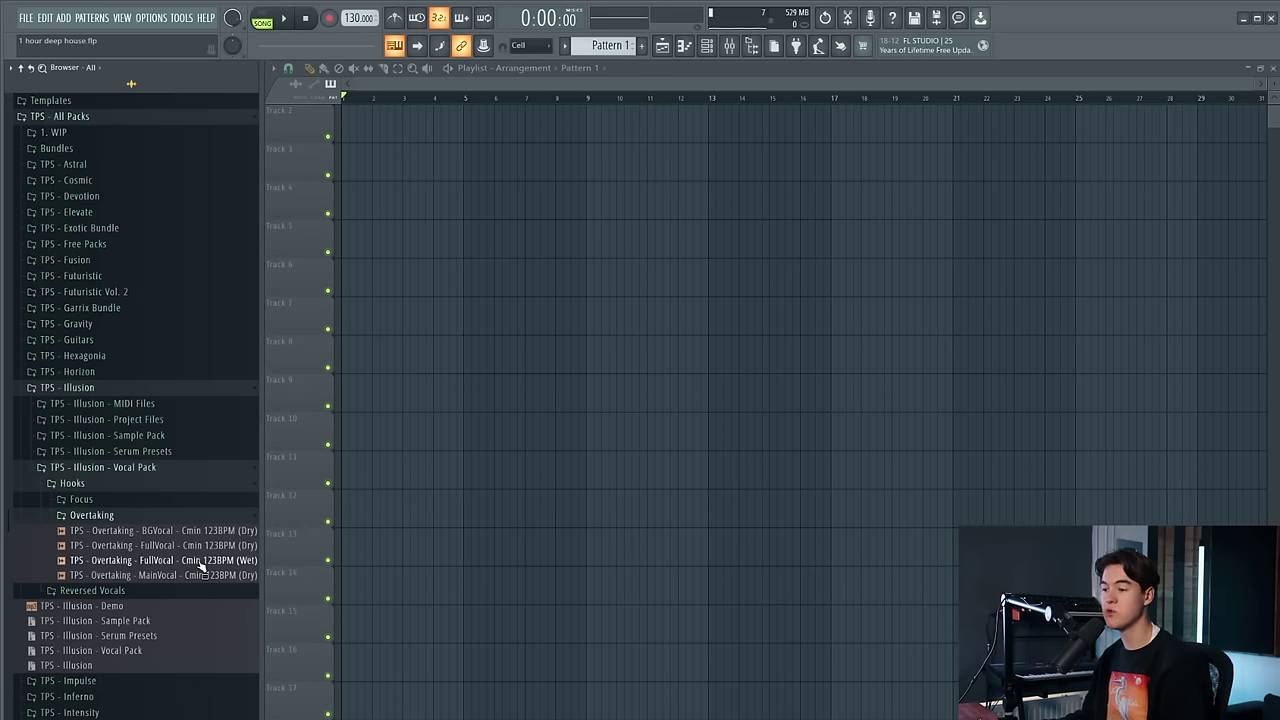
drag(222, 530, 311, 148)
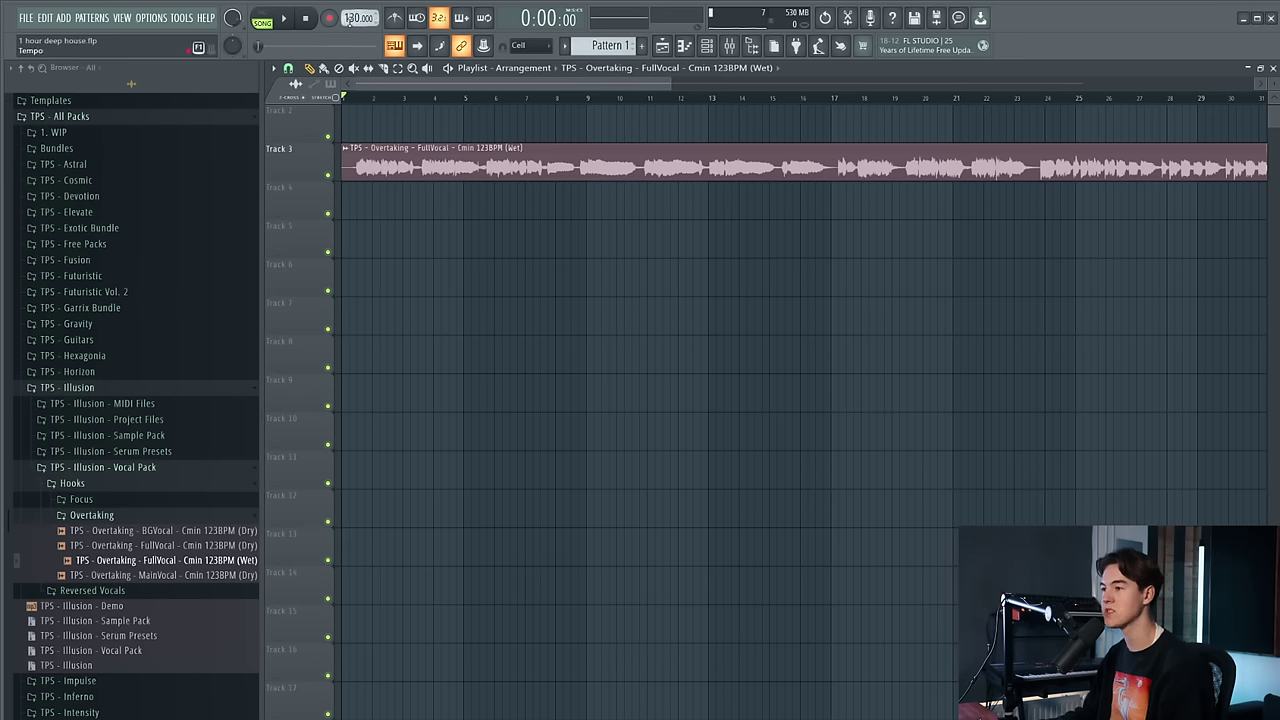
drag(352, 18, 352, 34)
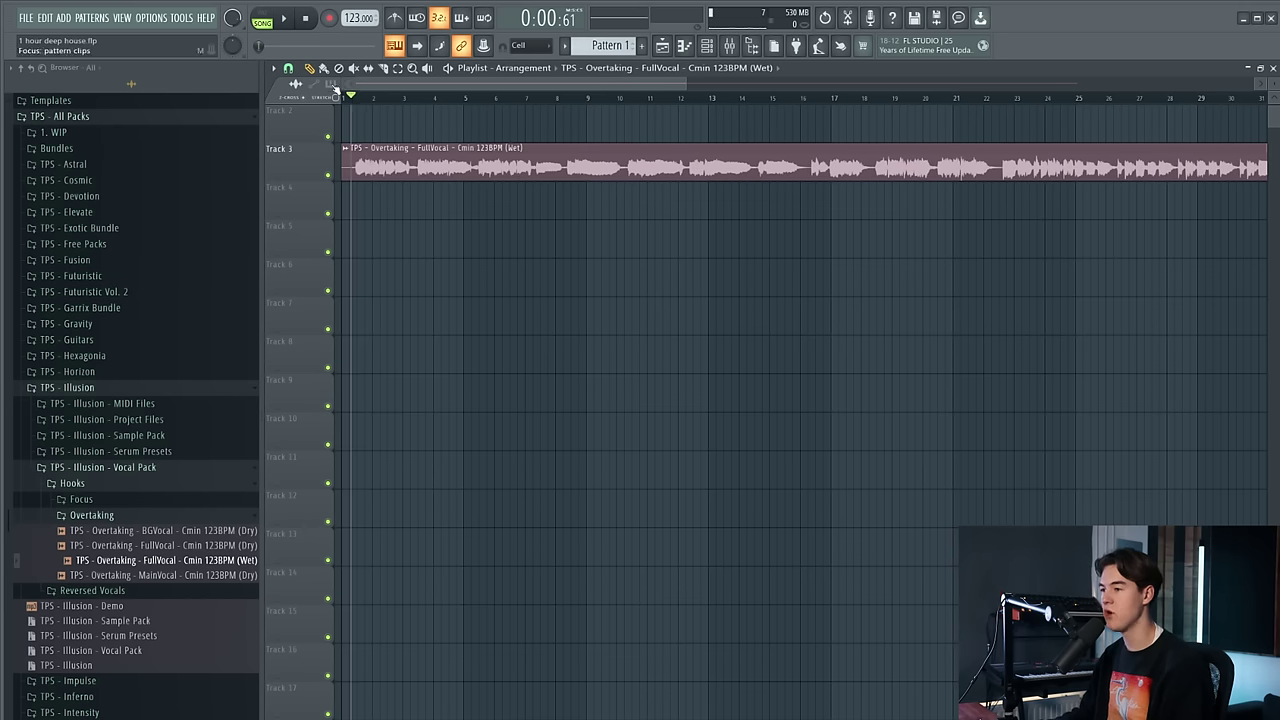
Listen to the Overtaking vocal at several points, from its opening to the section beginning around bar 16
key(space)
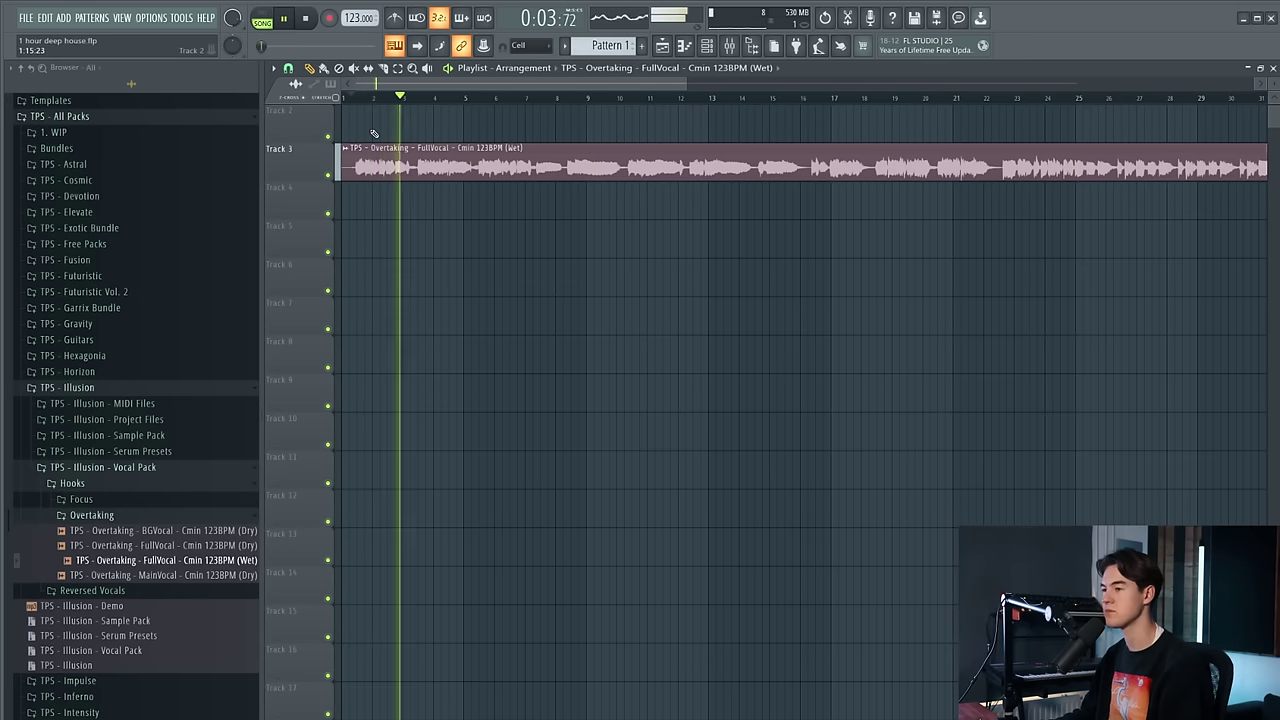
click(557, 97)
scroll(564, 108, down, 3)
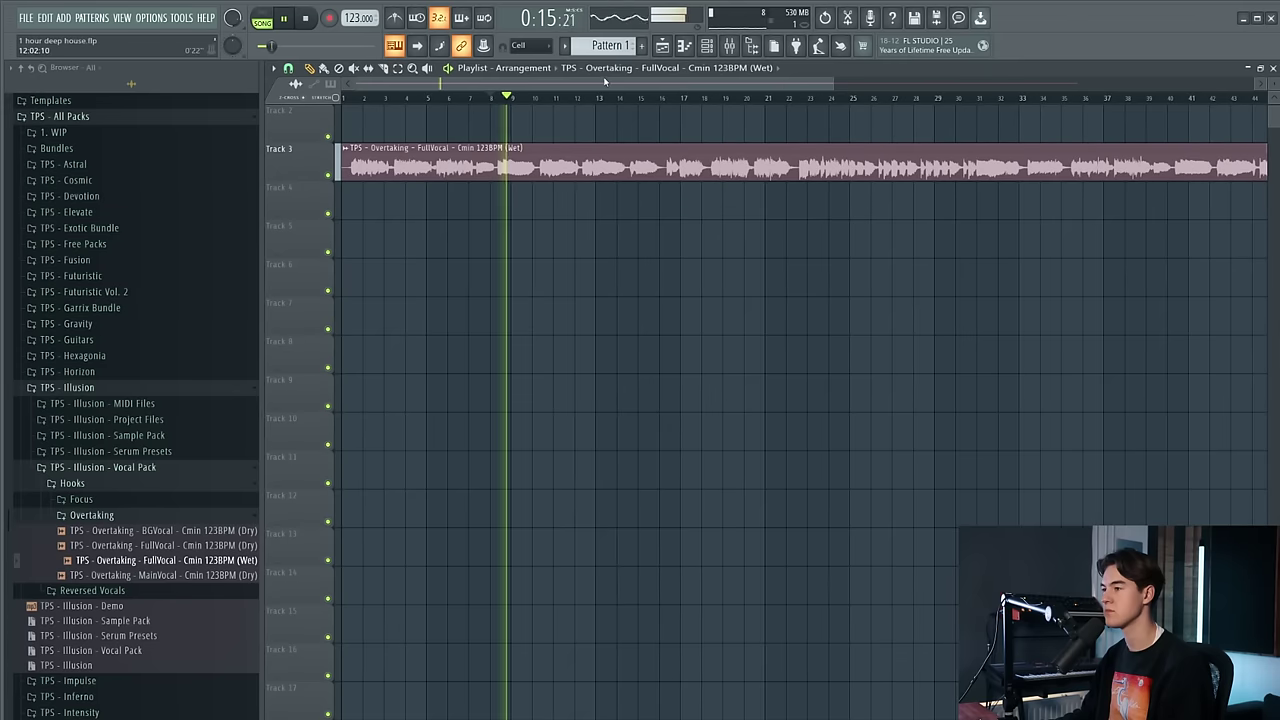
click(792, 96)
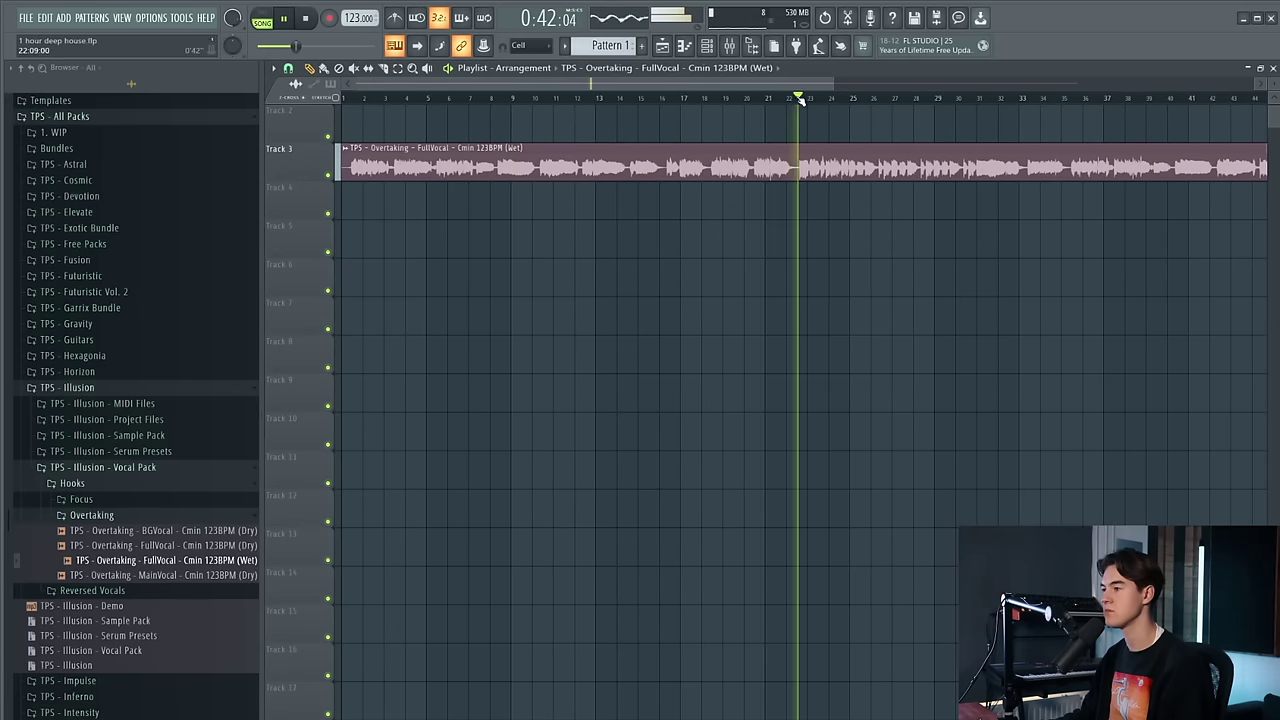
click(657, 97)
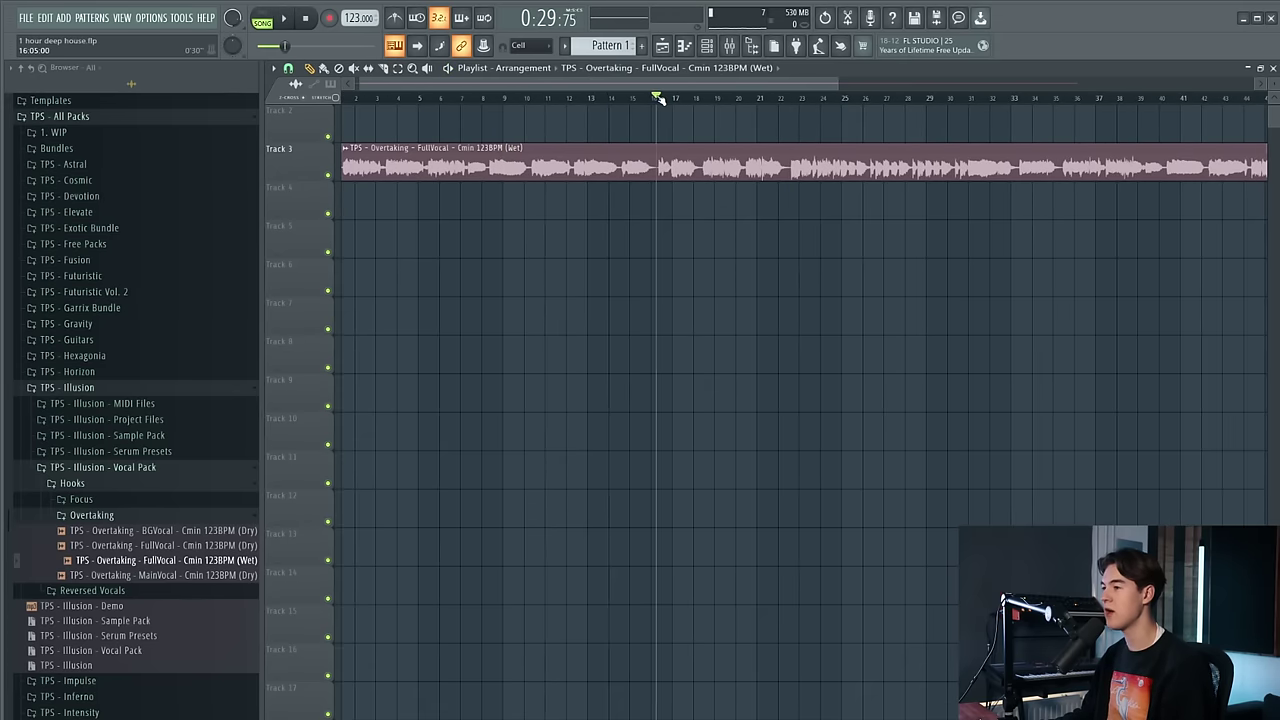
scroll(684, 135, up, 2)
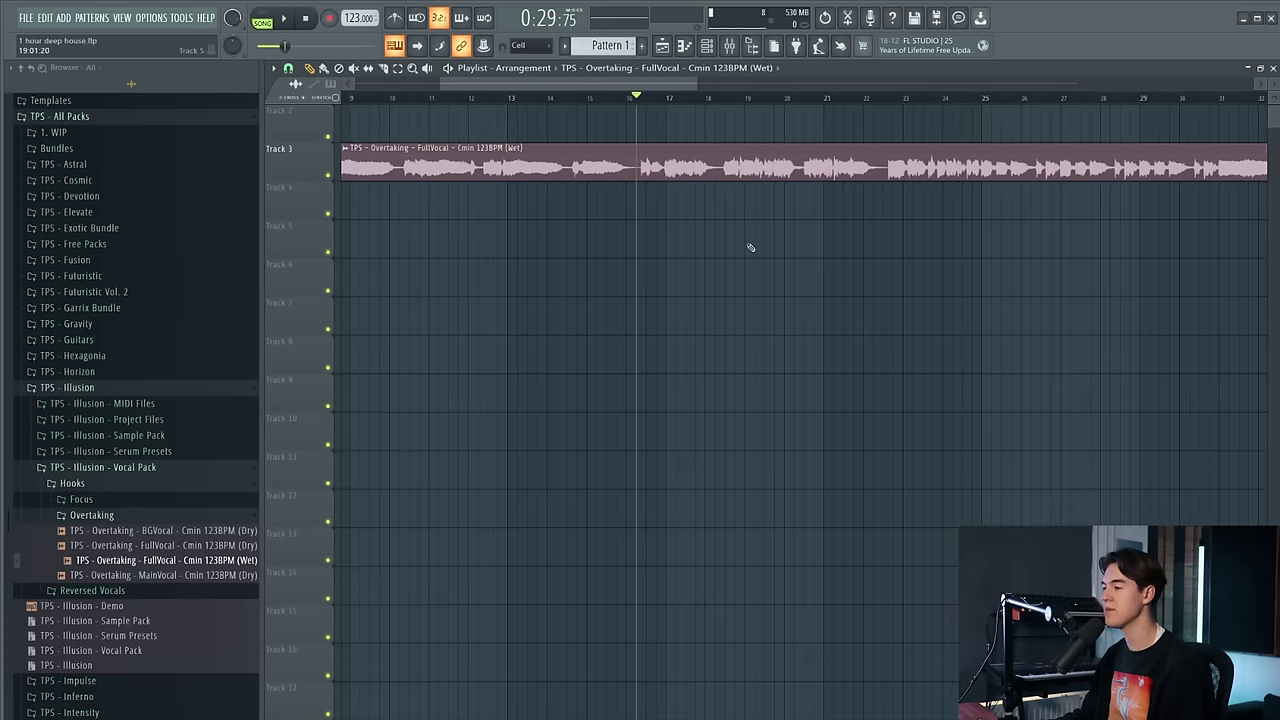
key(space)
scroll(760, 192, up, 3)
scroll(807, 262, up, 2)
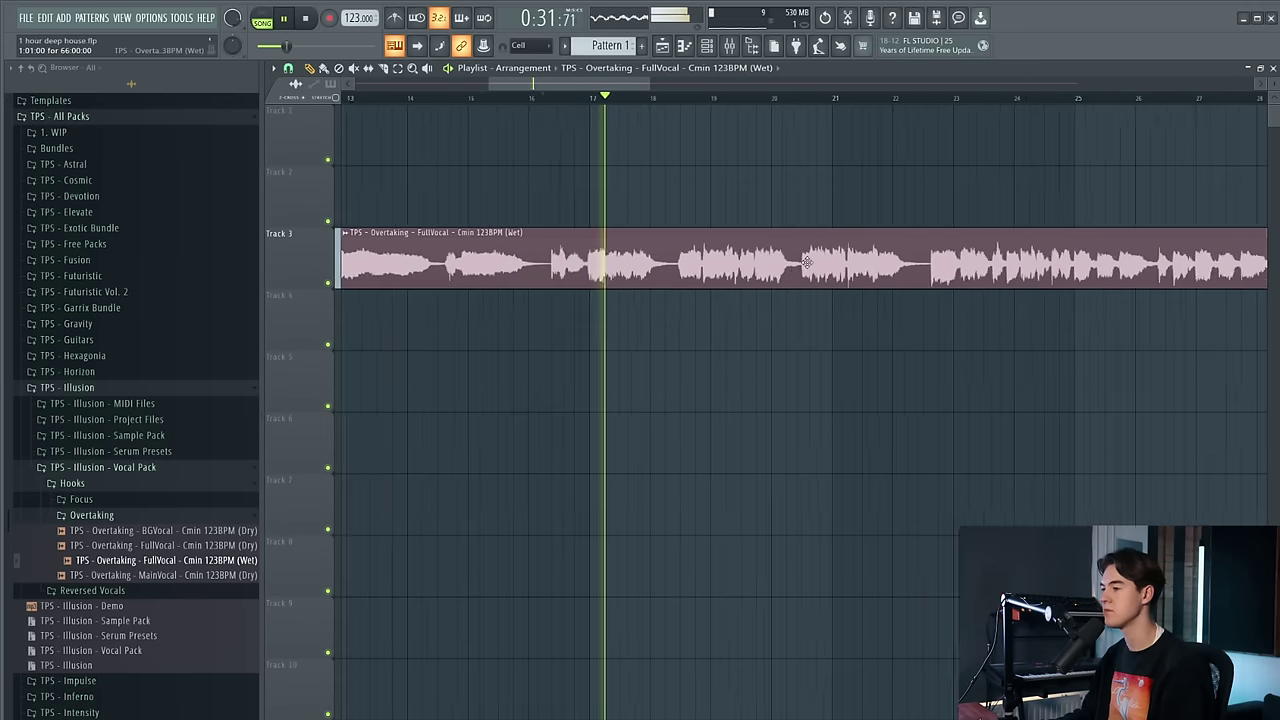
scroll(807, 262, up, 1)
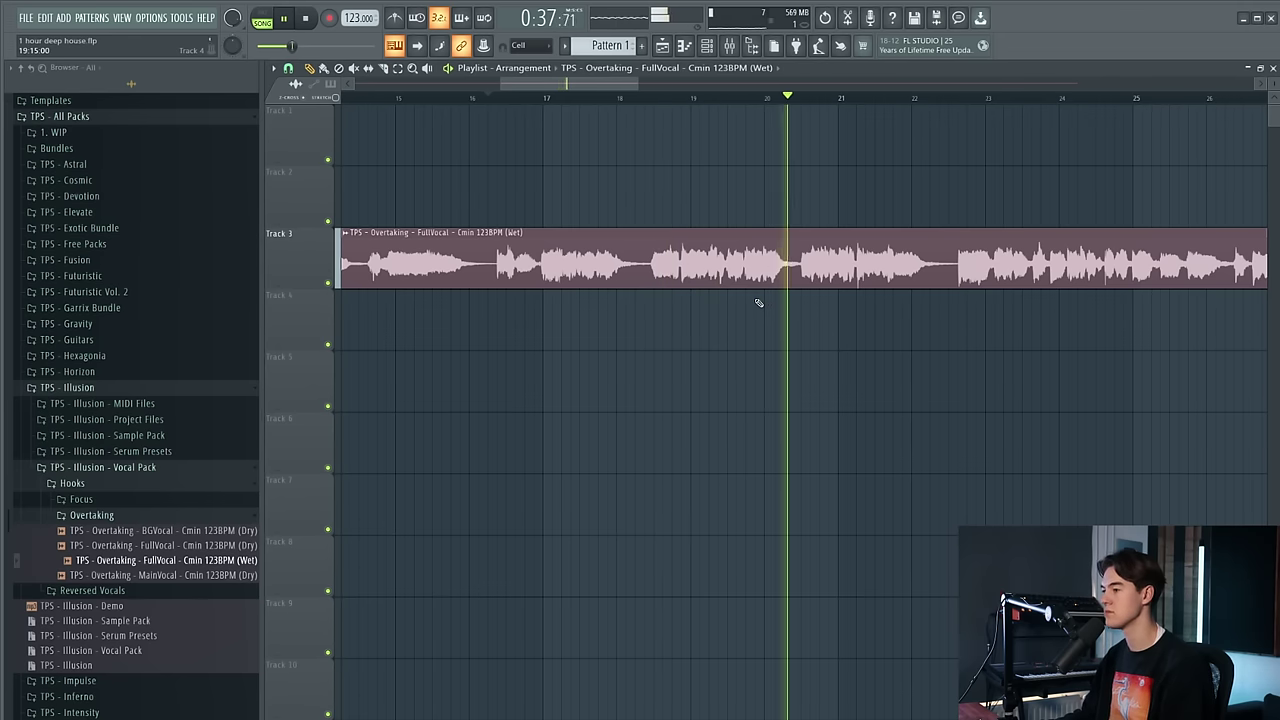
Lower the vocal clip's channel volume, check it by playing from about bar 16, and return the playhead to the start
double_click(708, 258)
drag(659, 246, 659, 264)
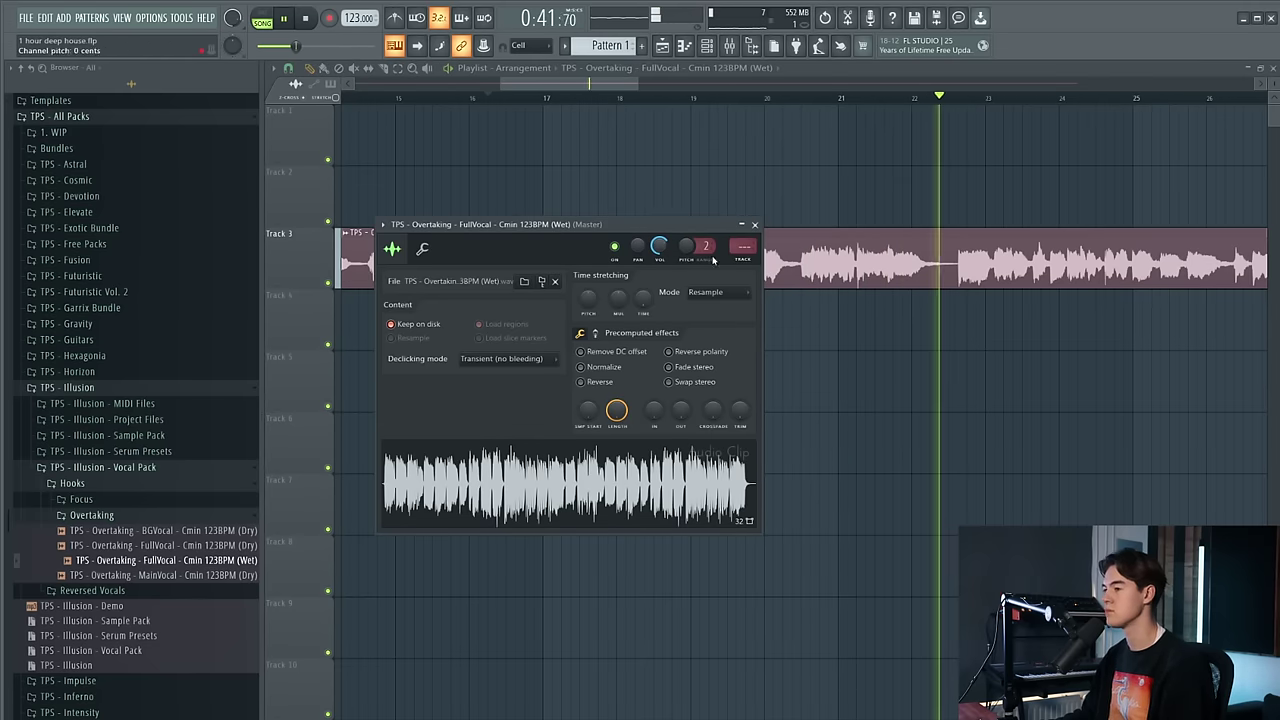
key(Escape)
key(space)
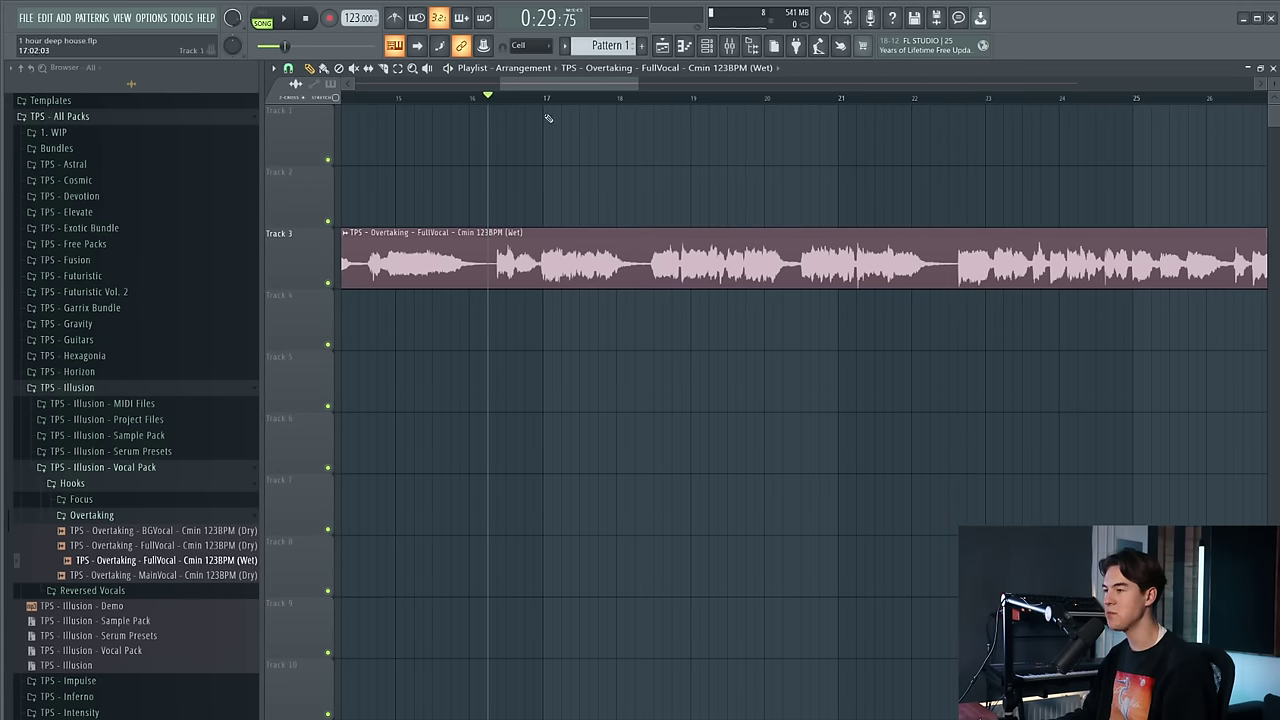
key(space)
click(308, 19)
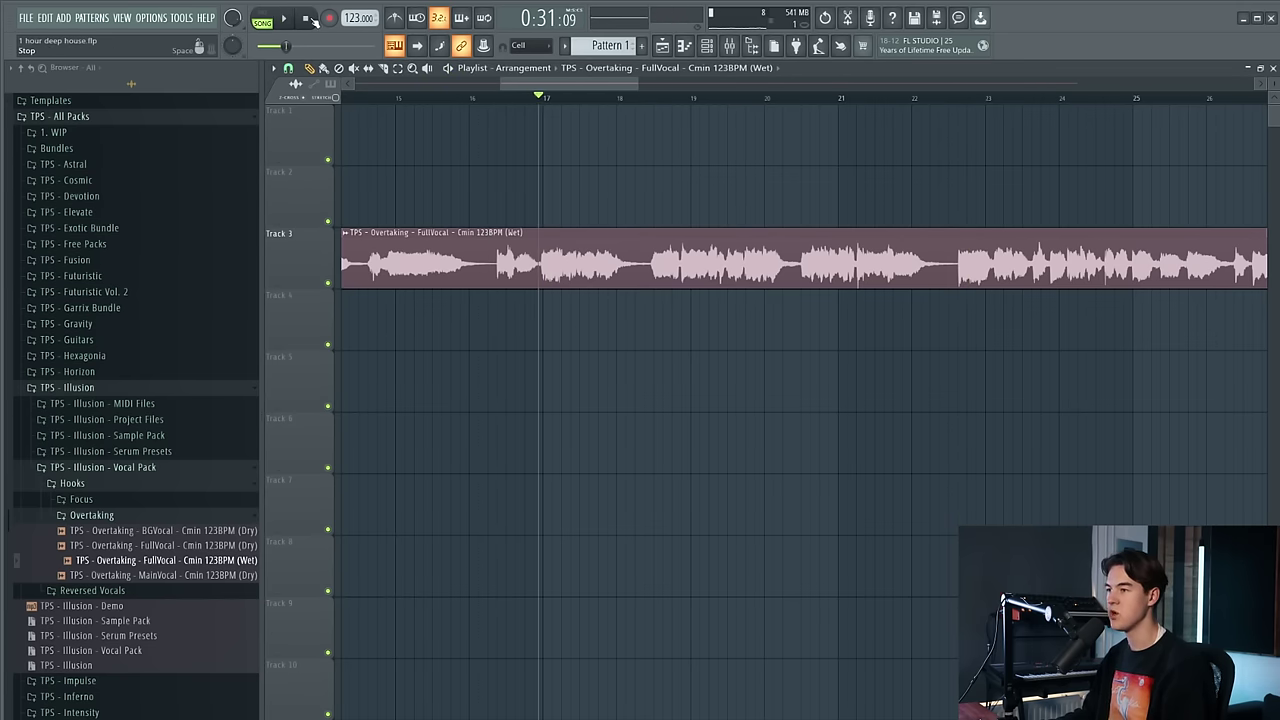
scroll(723, 340, down, 5)
scroll(441, 316, down, 2)
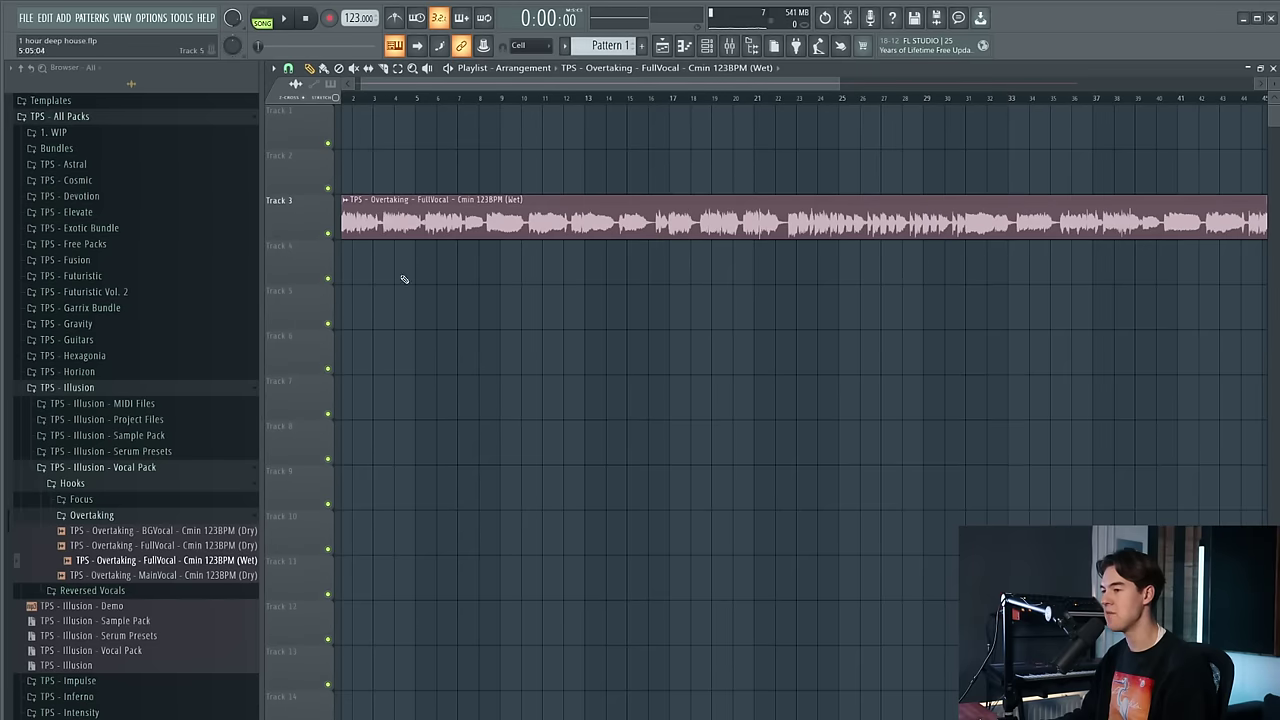
scroll(390, 117, up, 1)
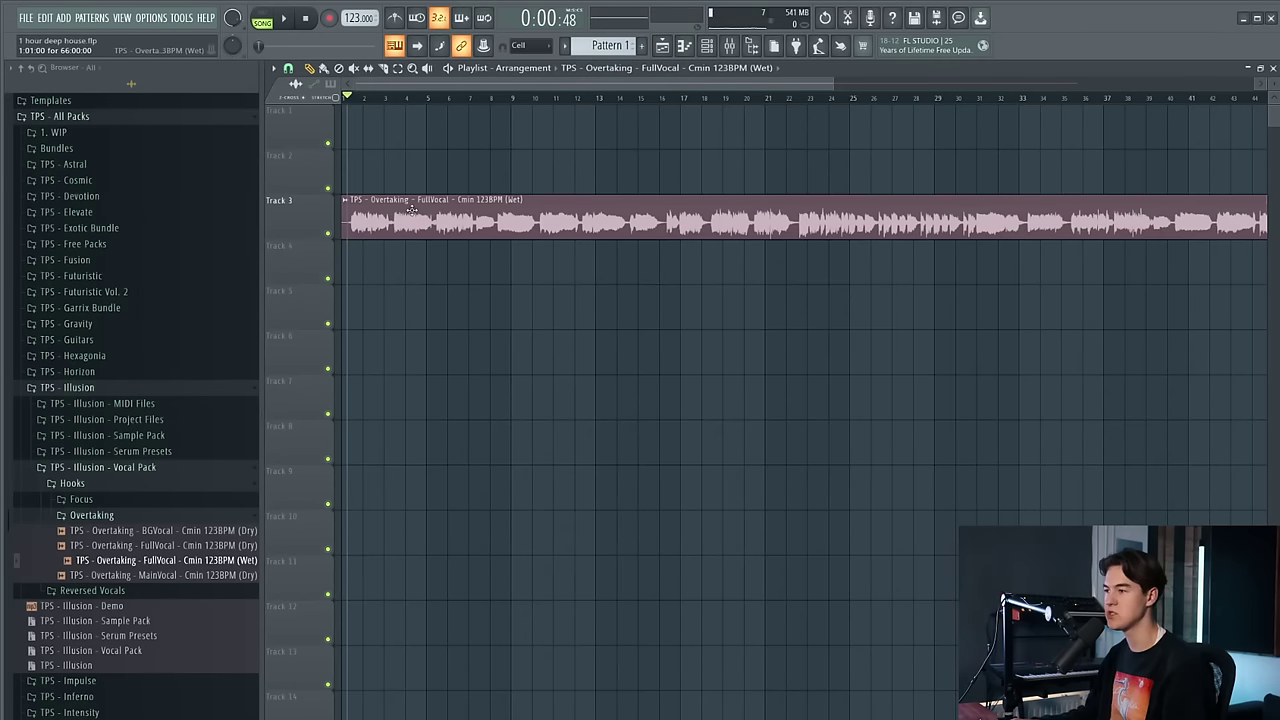
Load the SY - Visionary preset from the user folder TPS - Illusion - Serum Presets into the Serum channel and audition it
click(707, 46)
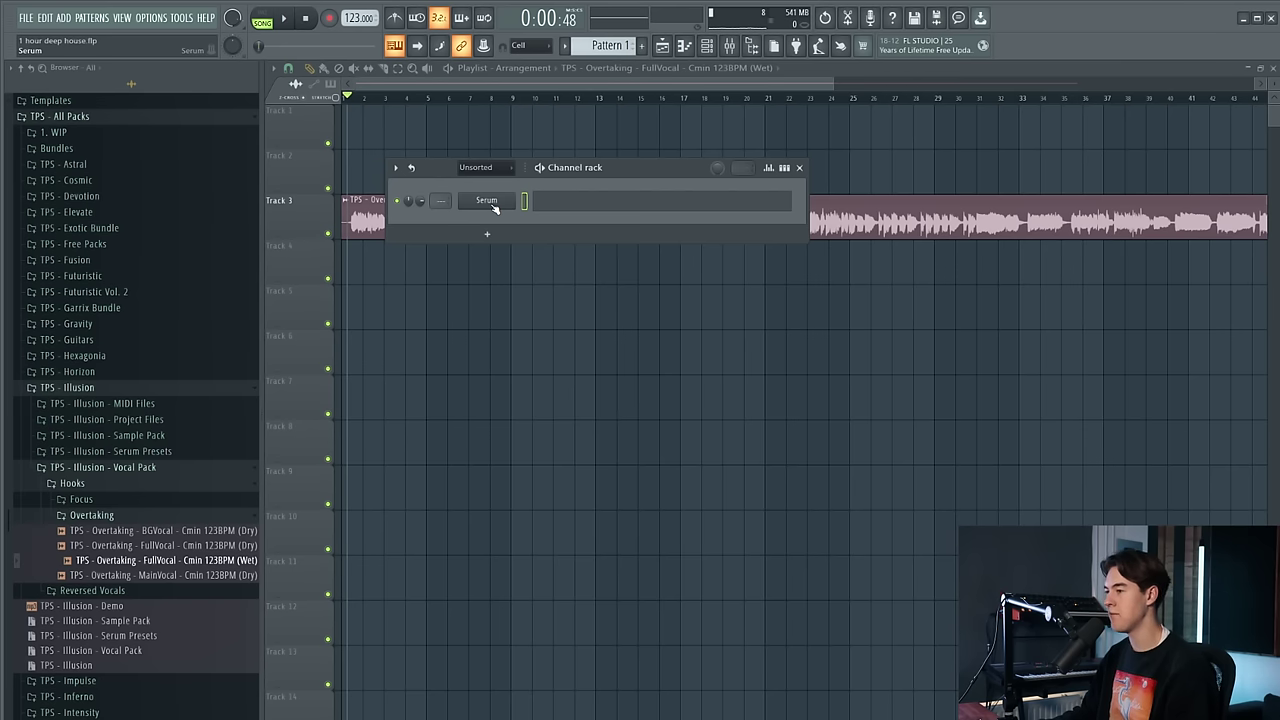
click(487, 200)
drag(412, 244, 402, 212)
click(640, 224)
mouse_move(662, 357)
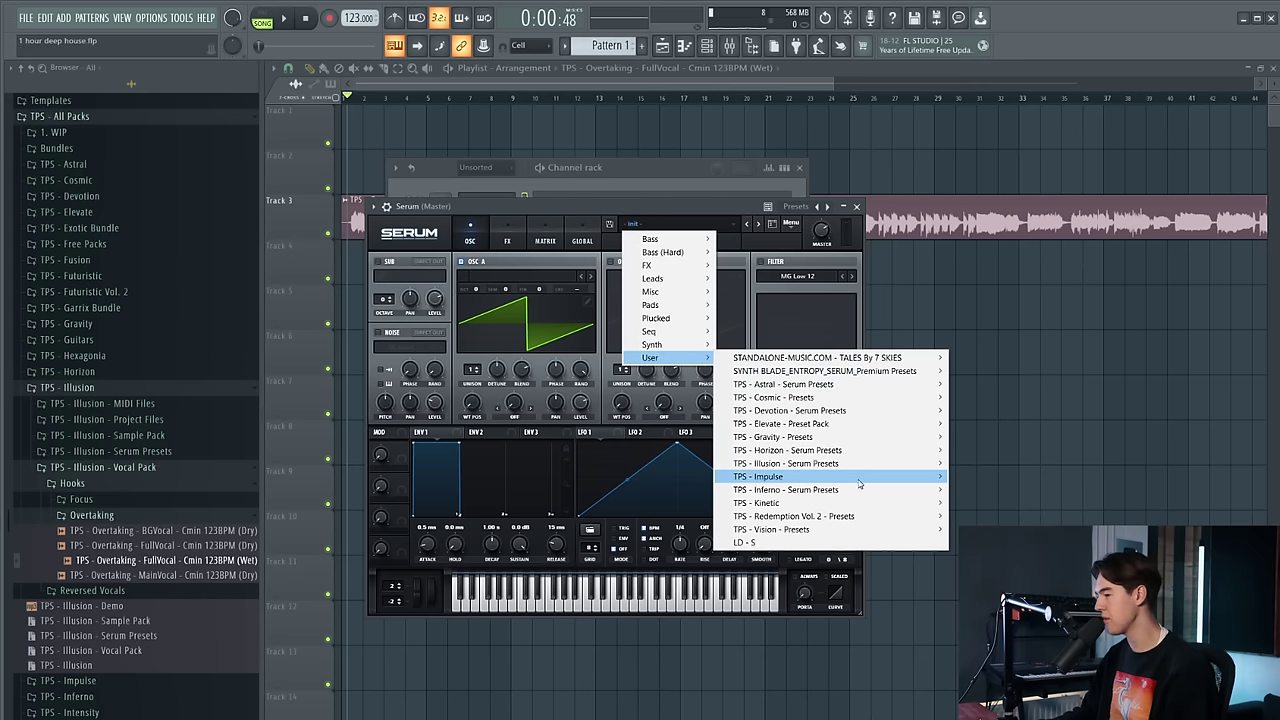
mouse_move(864, 464)
click(1238, 187)
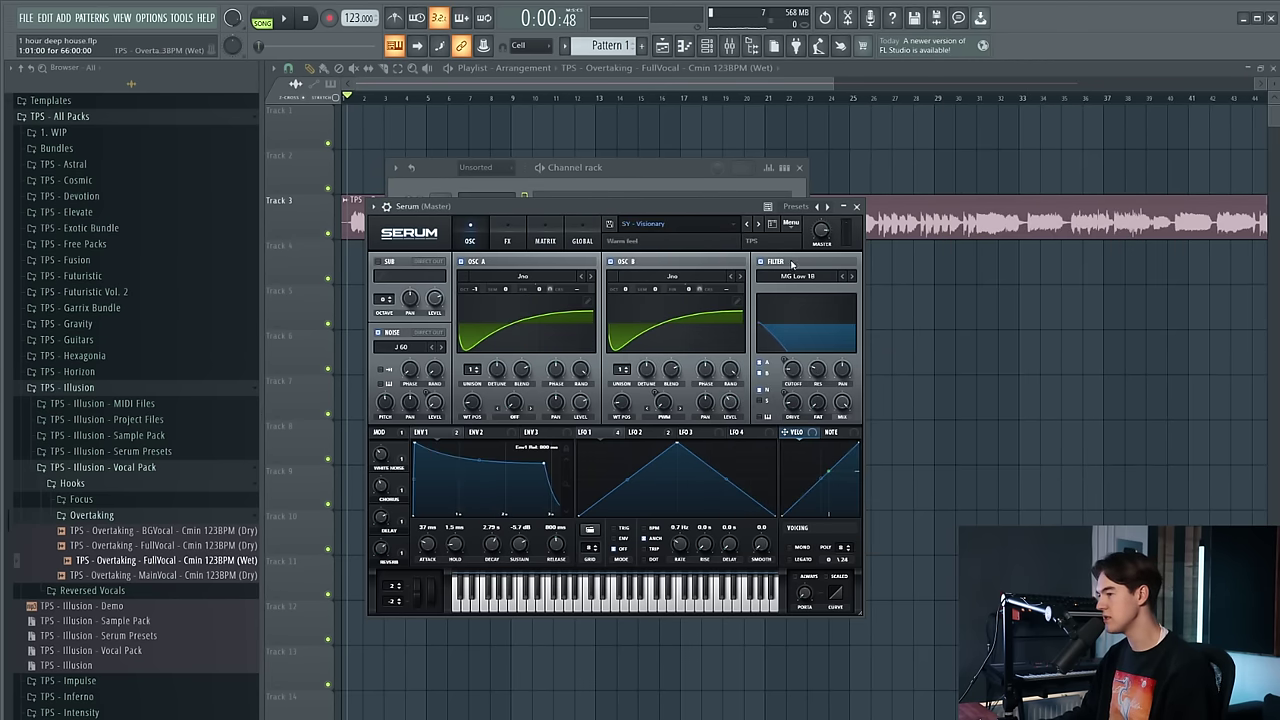
click(749, 225)
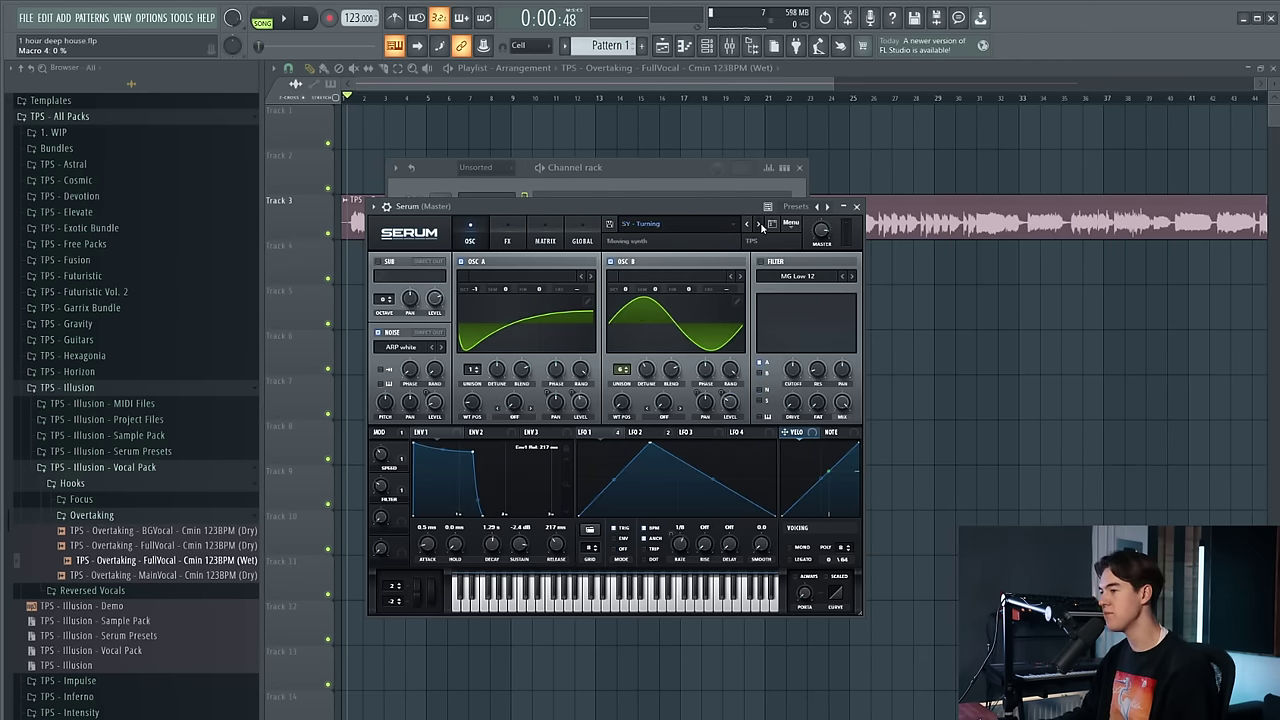
click(759, 225)
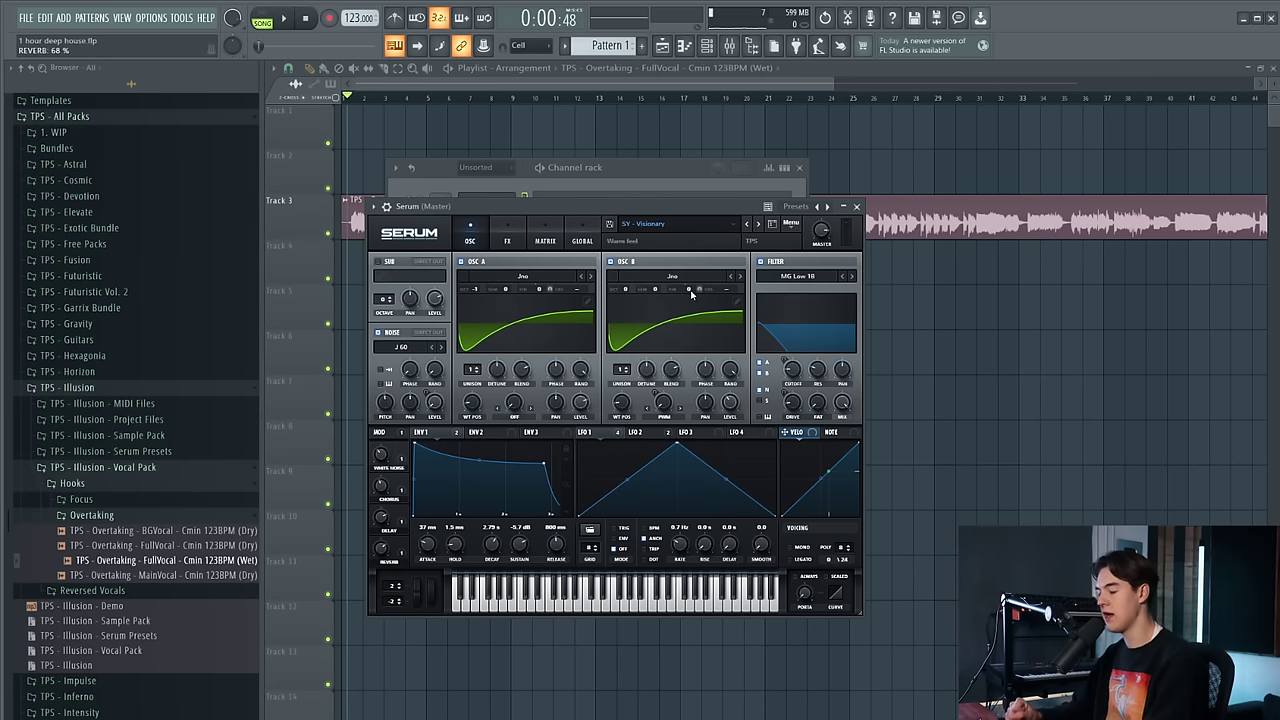
mouse_move(690, 293)
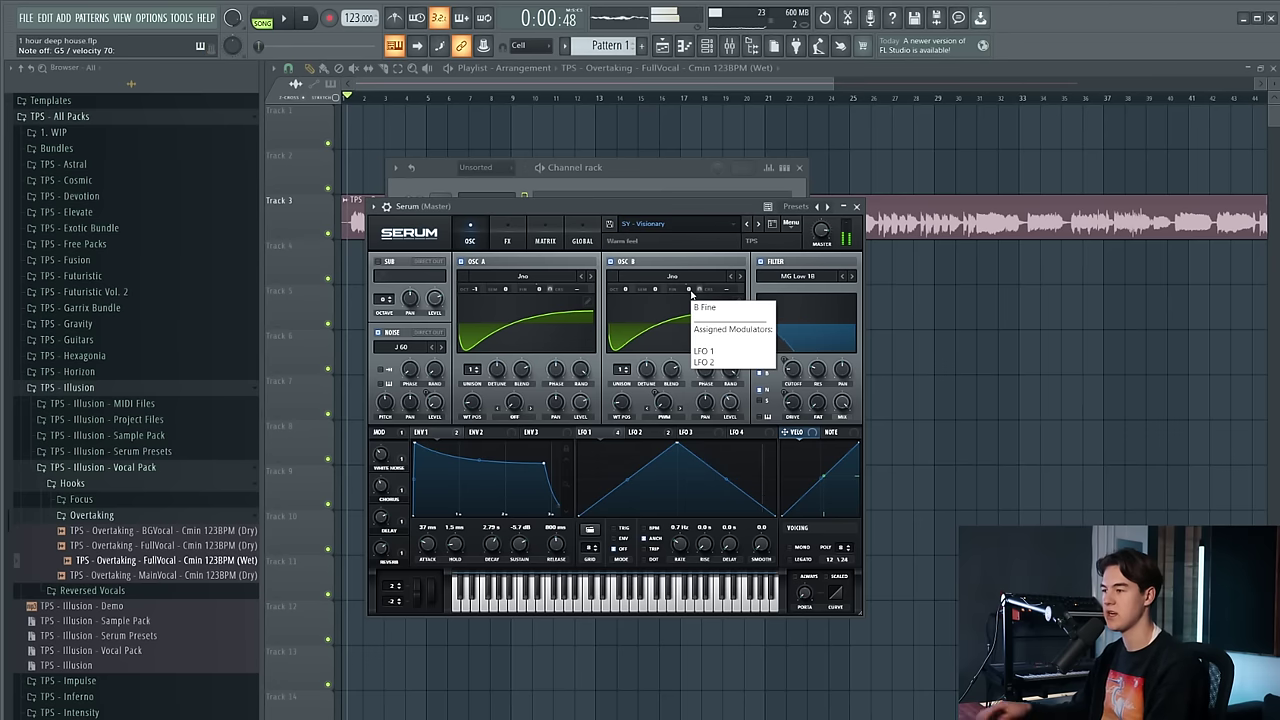
key(F5)
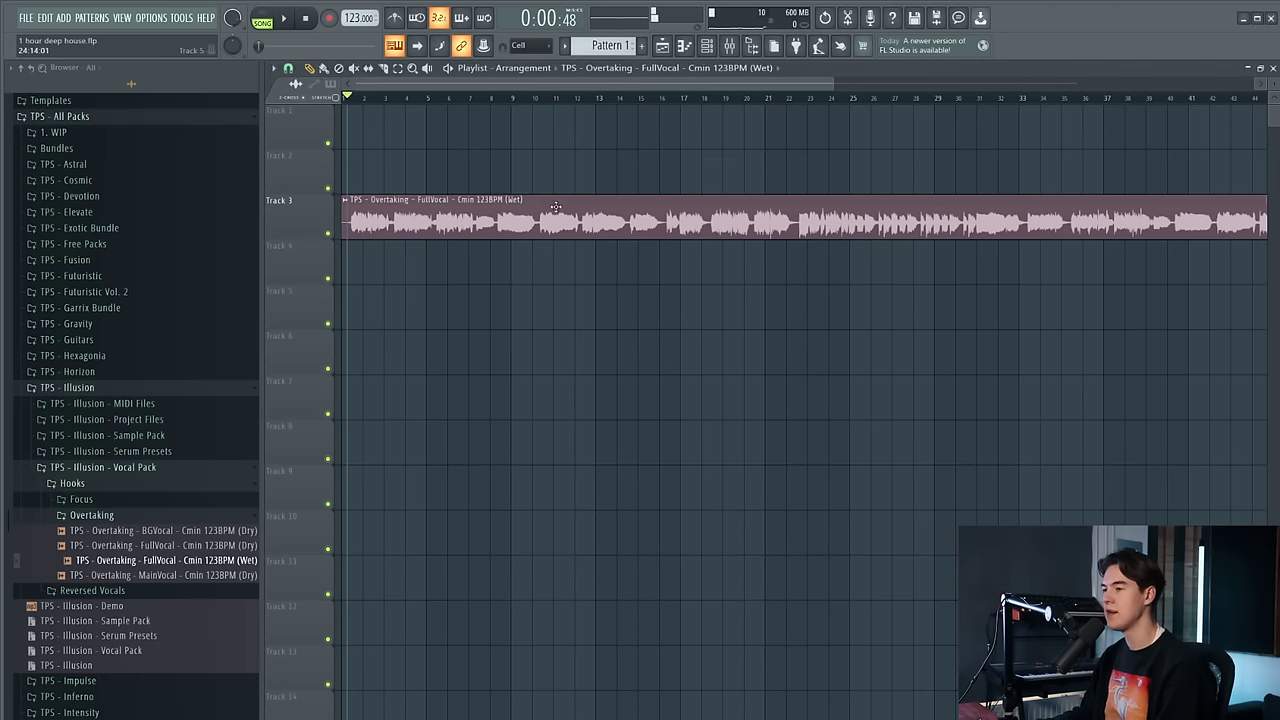
Play the vocal from its beginning with the metronome on while trying out Serum chords over it
scroll(363, 130, up, 3)
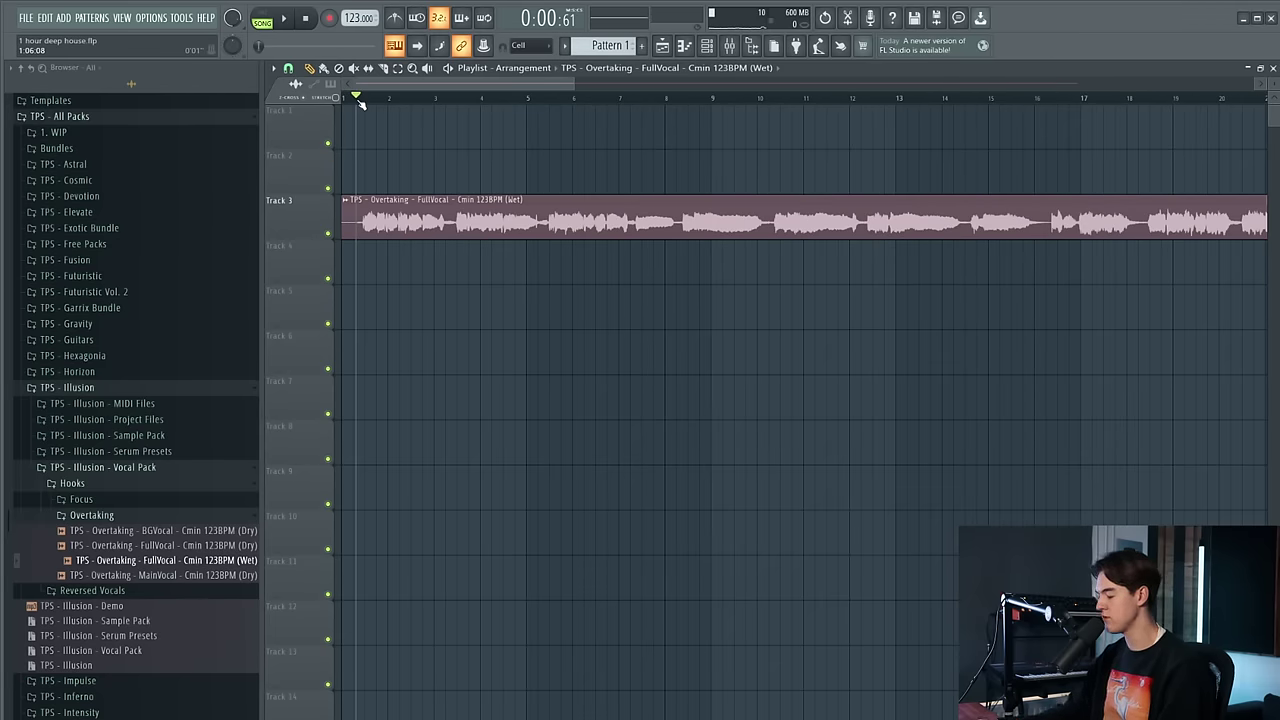
key(space)
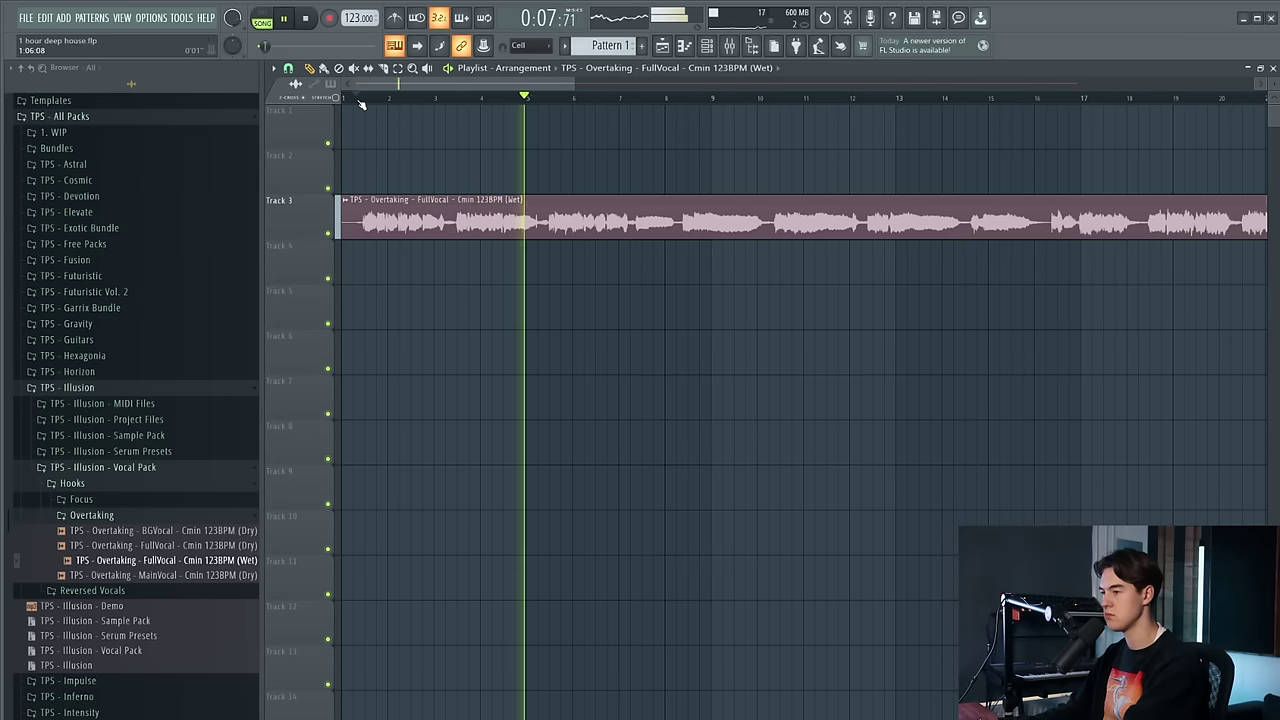
drag(526, 87, 566, 92)
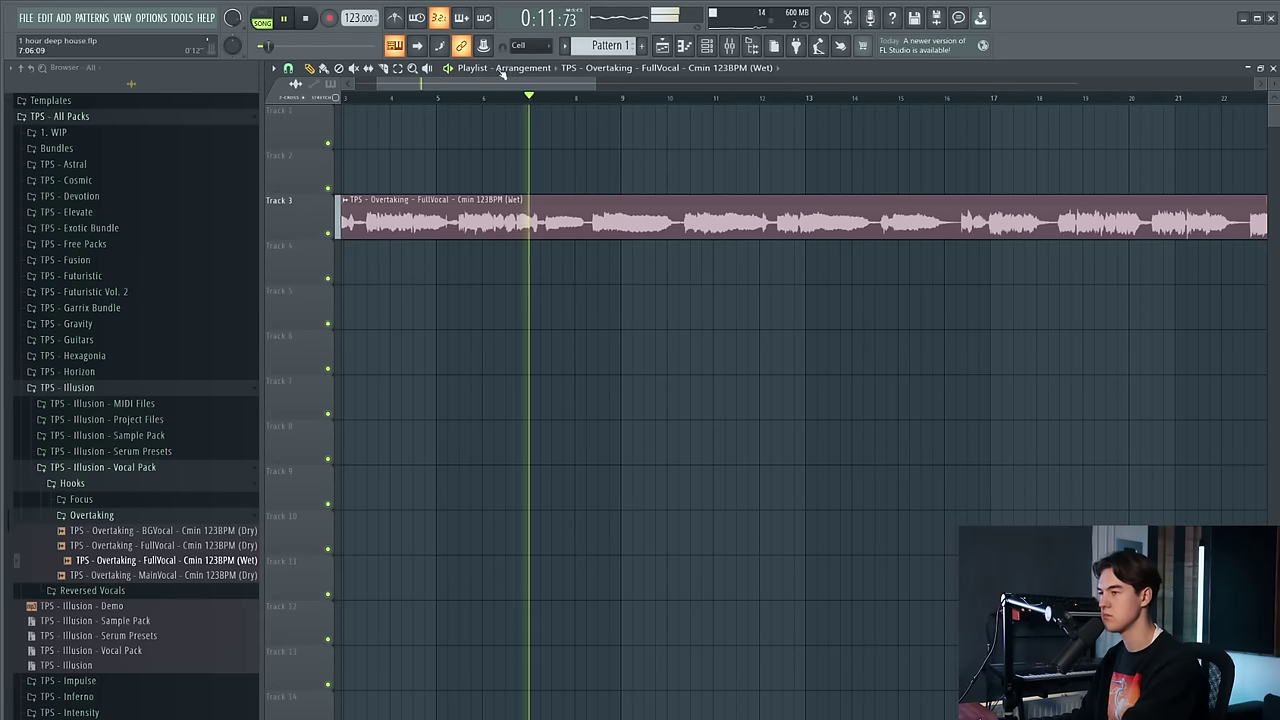
click(394, 17)
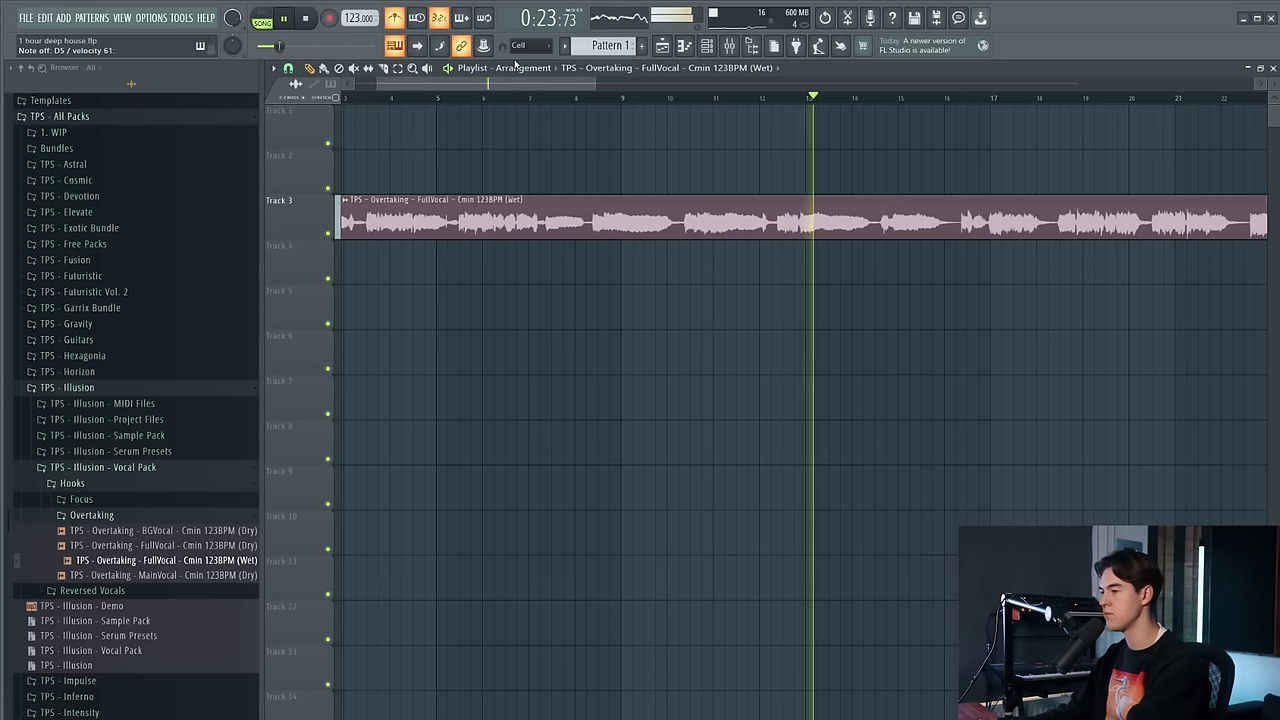
key(space)
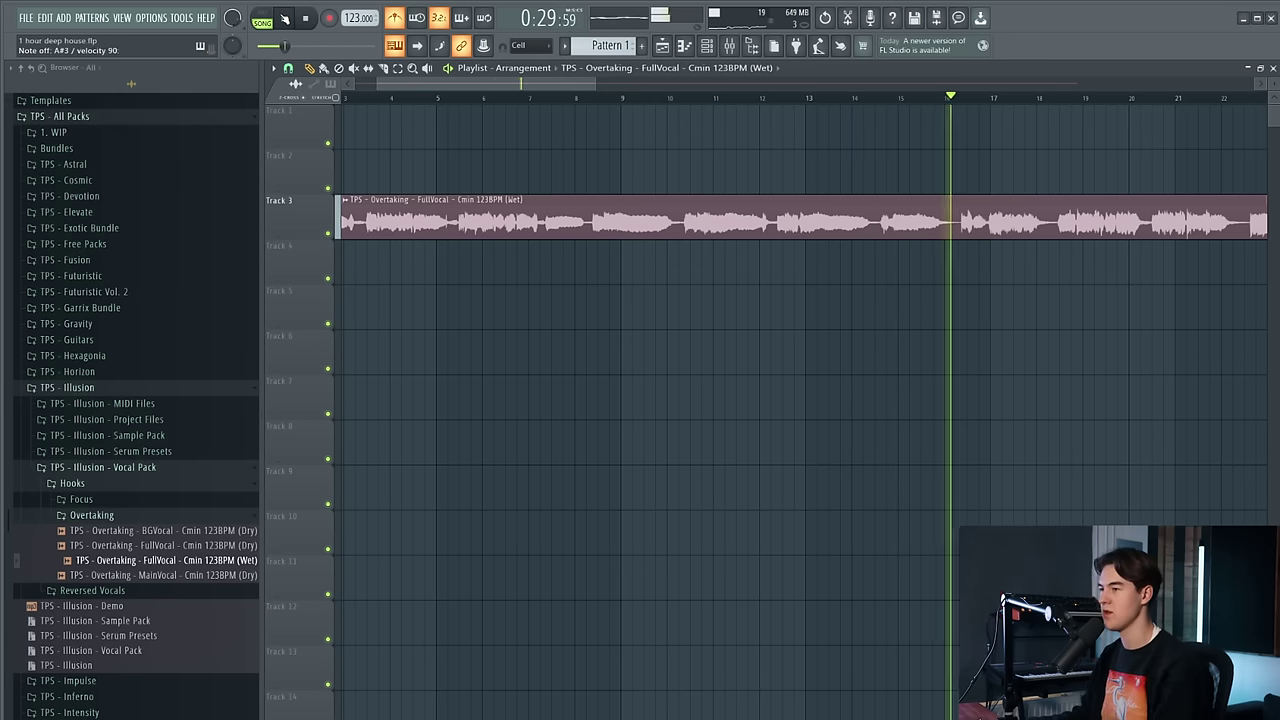
key(space)
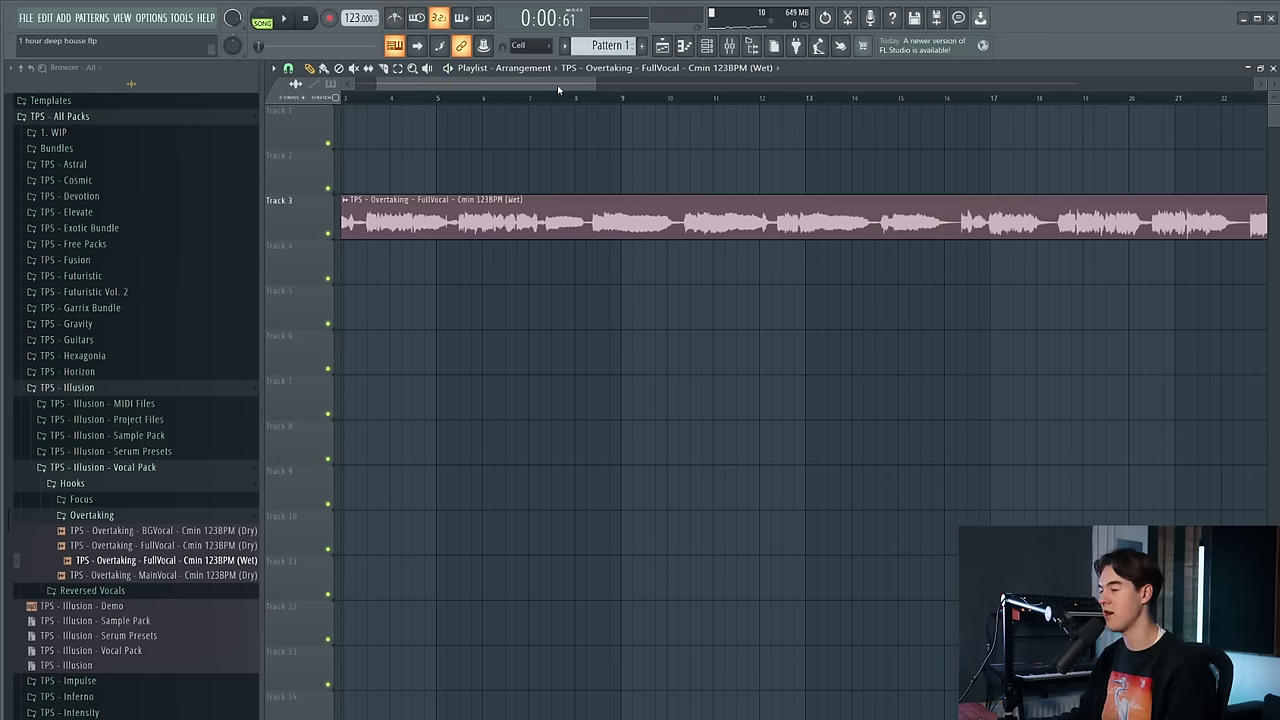
Record Serum into Pattern 1 with the metronome on: two-bar notes G#3, A#3, C4, A#3 under C5, D5, D#5, D5
drag(558, 90, 517, 90)
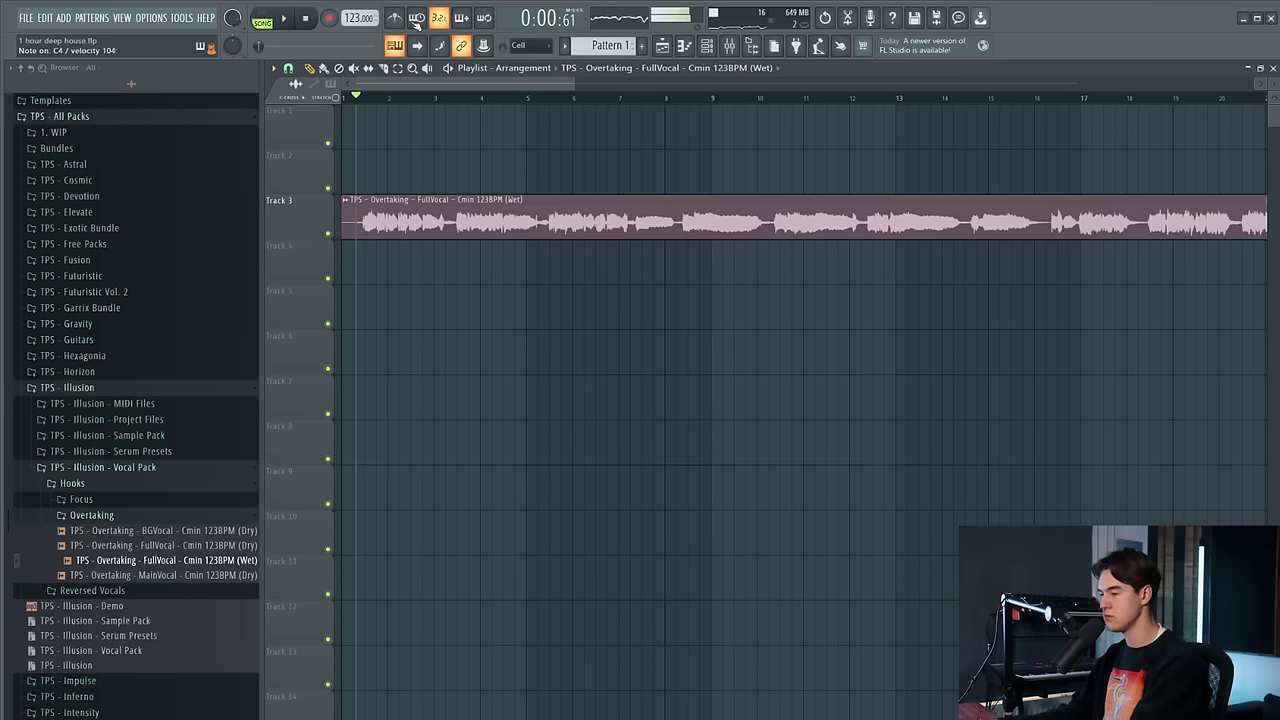
click(86, 24)
click(165, 37)
click(707, 46)
click(98, 19)
click(106, 41)
click(546, 200)
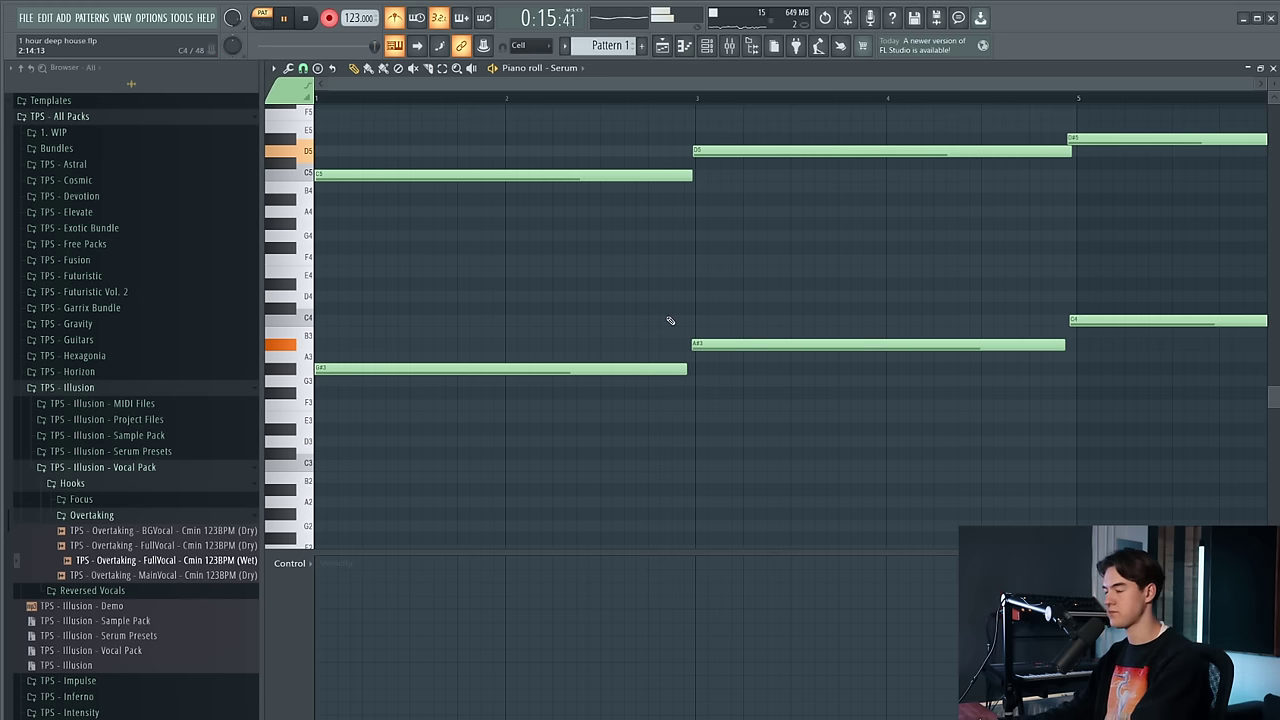
key(space)
Extend the opening C5 and G#3 notes to bar 3 and align the start of the first D5 note with bar 3
scroll(620, 252, down, 5)
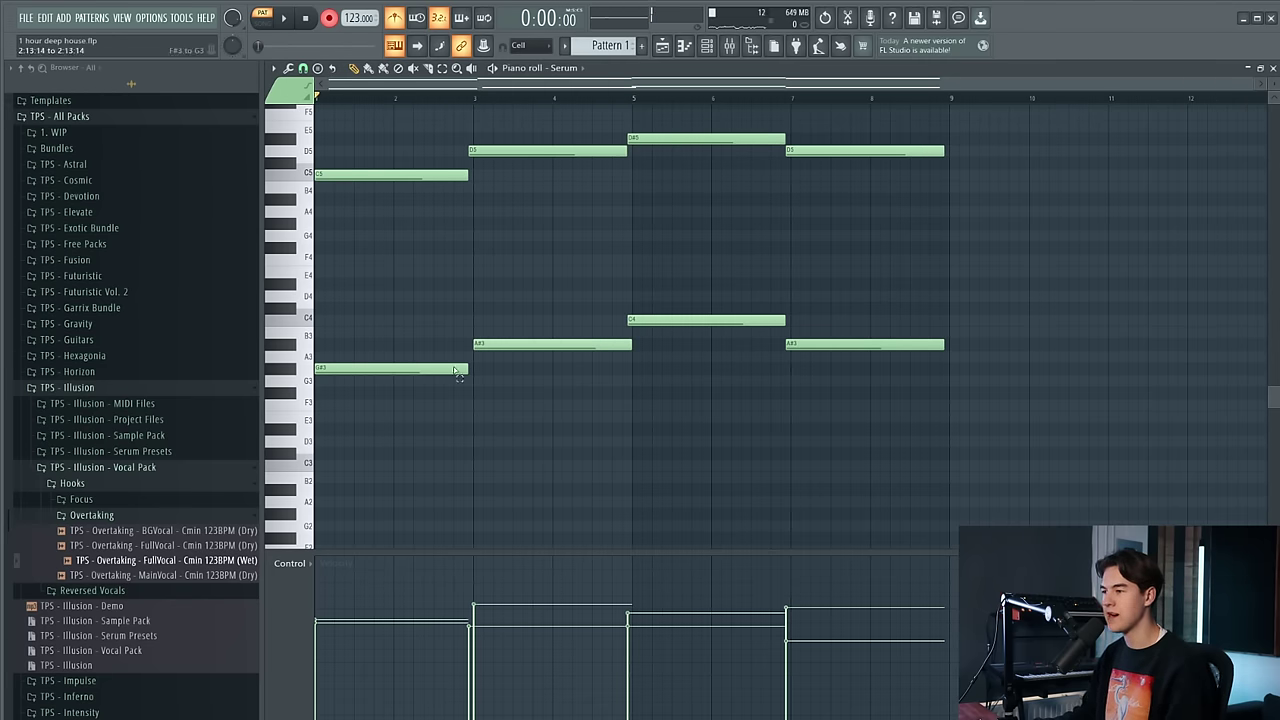
drag(460, 392, 431, 170)
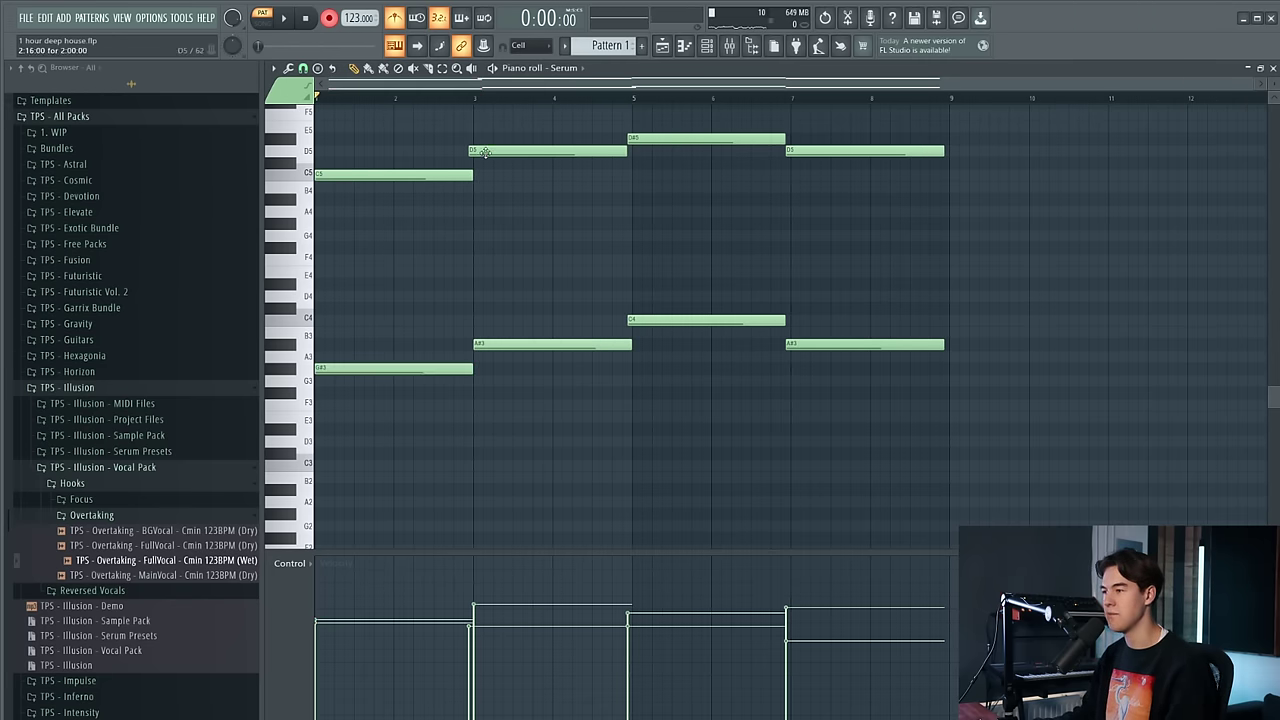
scroll(487, 152, up, 5)
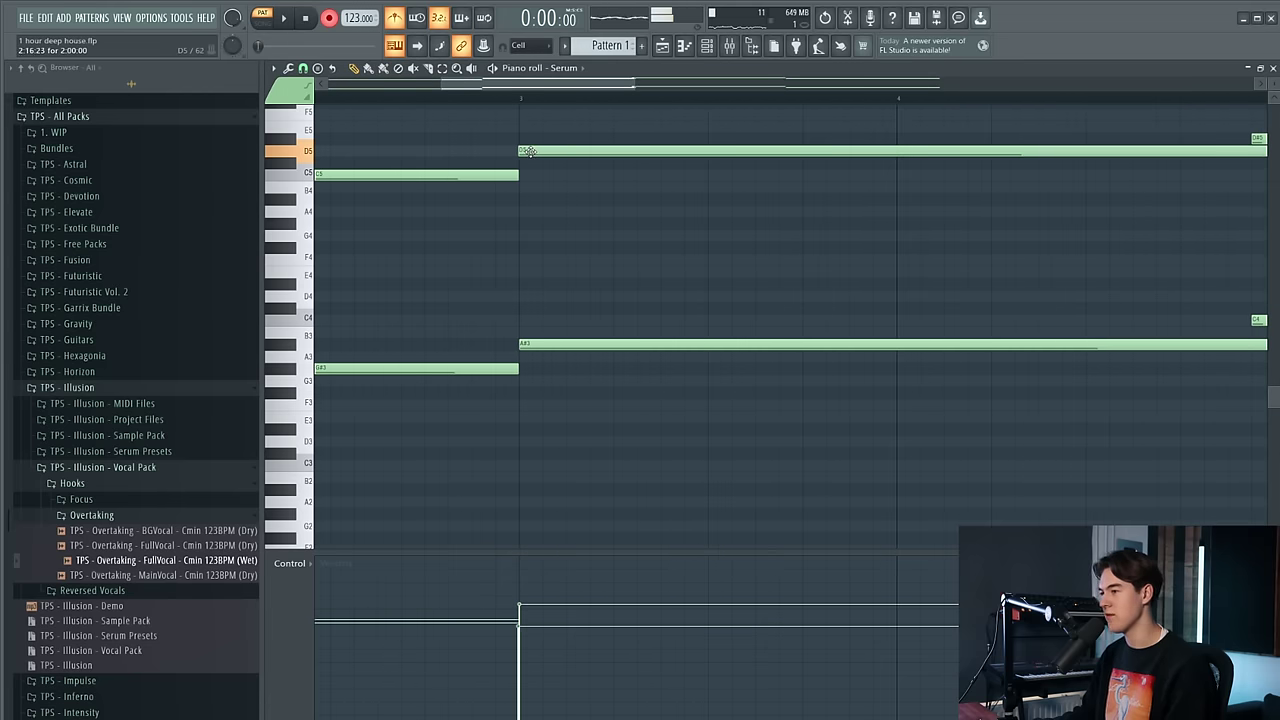
scroll(548, 175, down, 6)
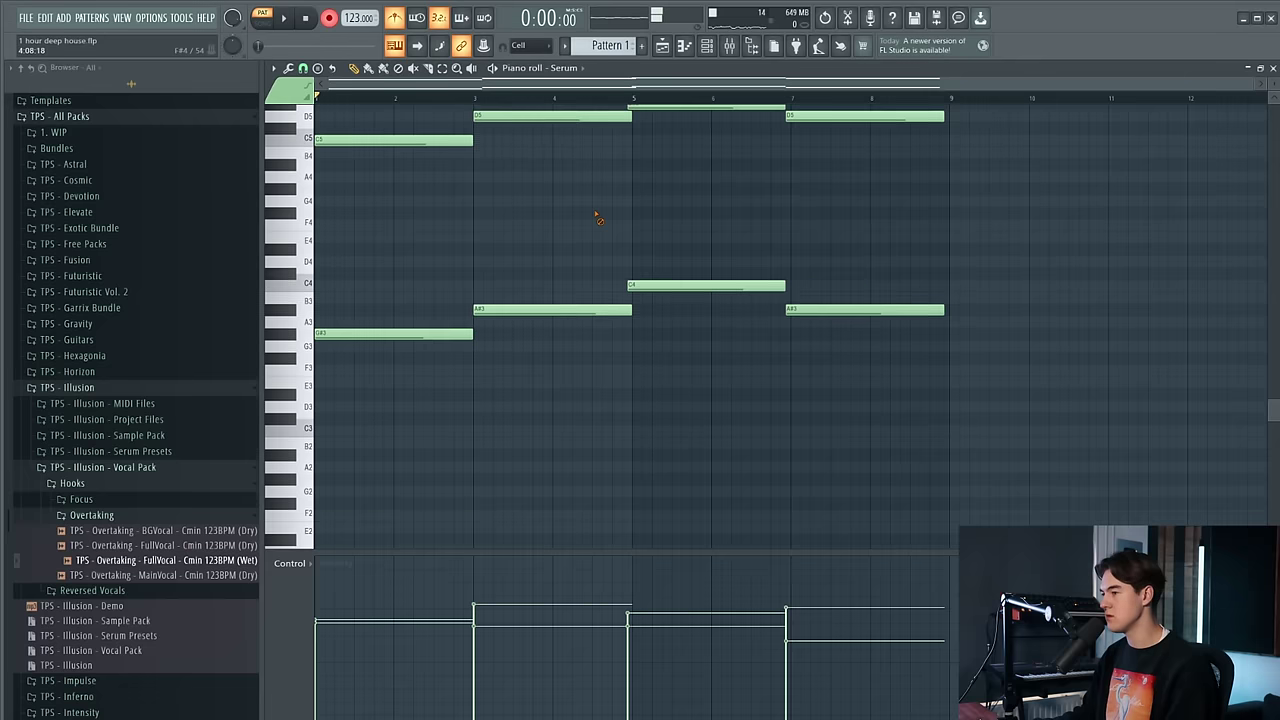
Align the C4 and D#5 chord with bar 5 and the final A#3 and D5 chord with bar 7, ending at bar 9
scroll(622, 235, up, 3)
scroll(690, 280, up, 3)
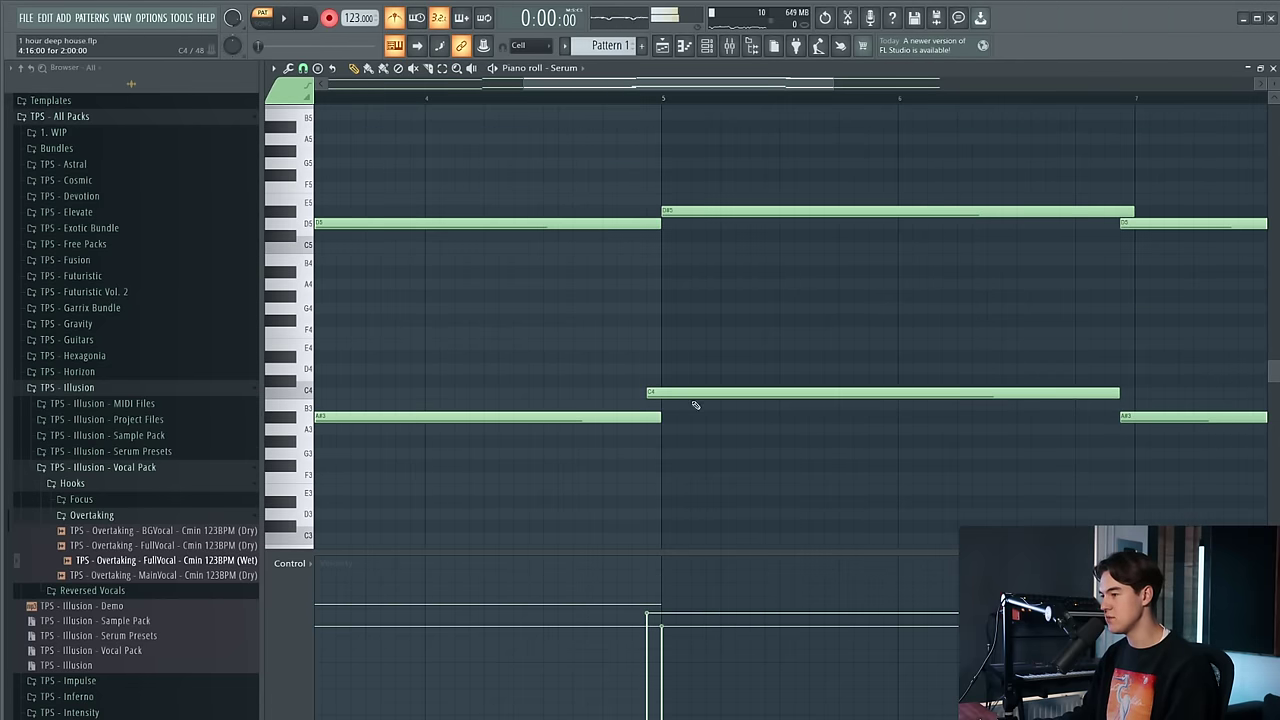
scroll(808, 376, down, 3)
drag(1021, 468, 1055, 236)
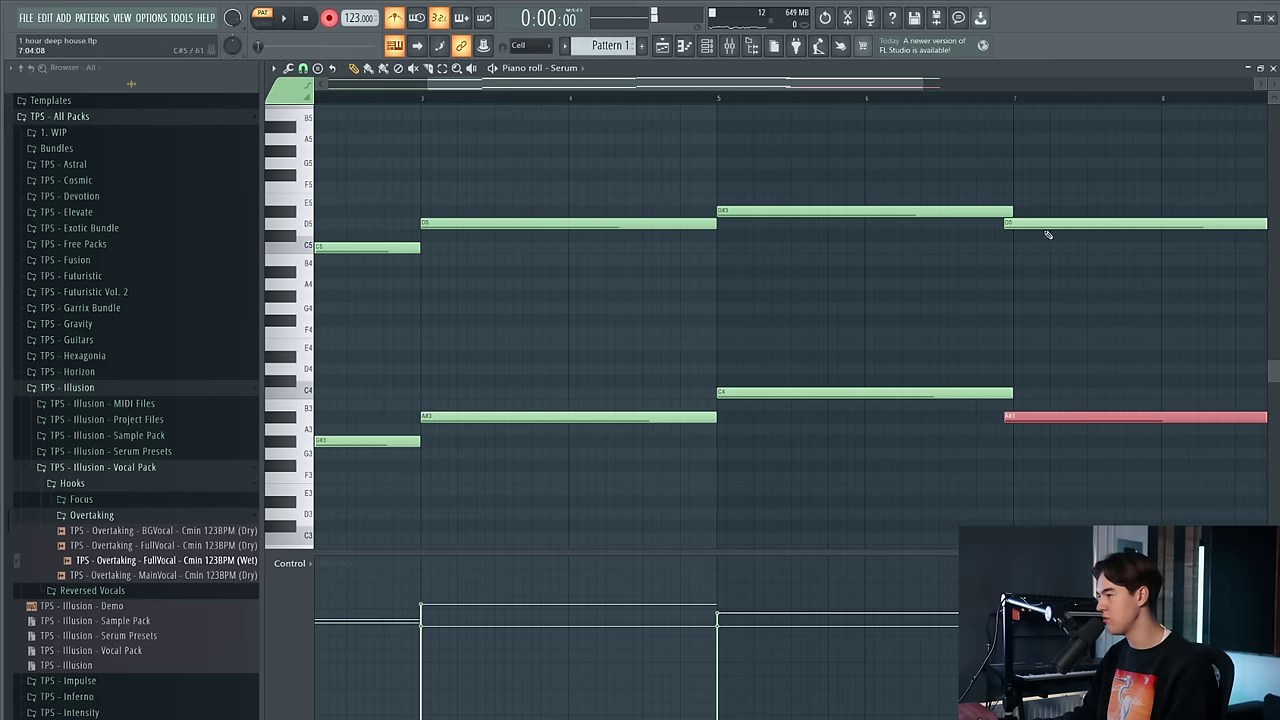
key(space)
scroll(1003, 318, down, 3)
ctrl+click(1000, 318)
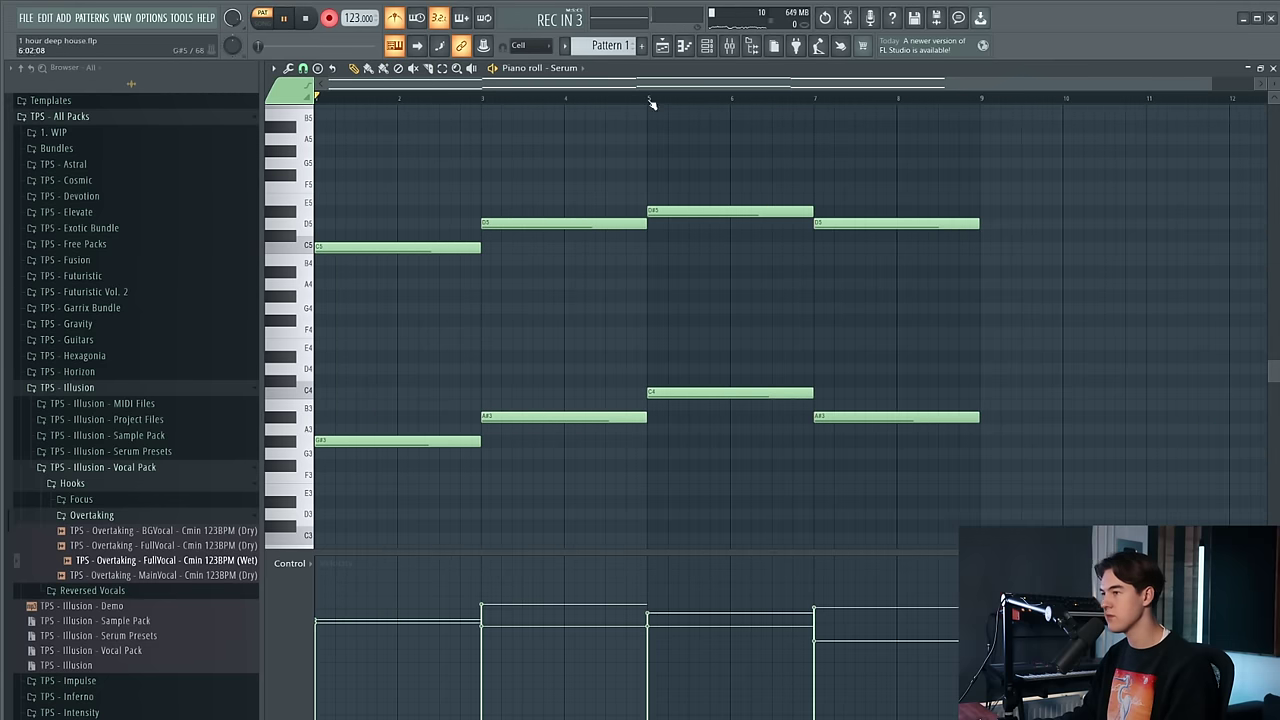
Play Pattern 1 without recording, metronome on, trying out extra notes over the chords; undo the accidental velocity change on the first chord
key(space)
click(346, 718)
key(space)
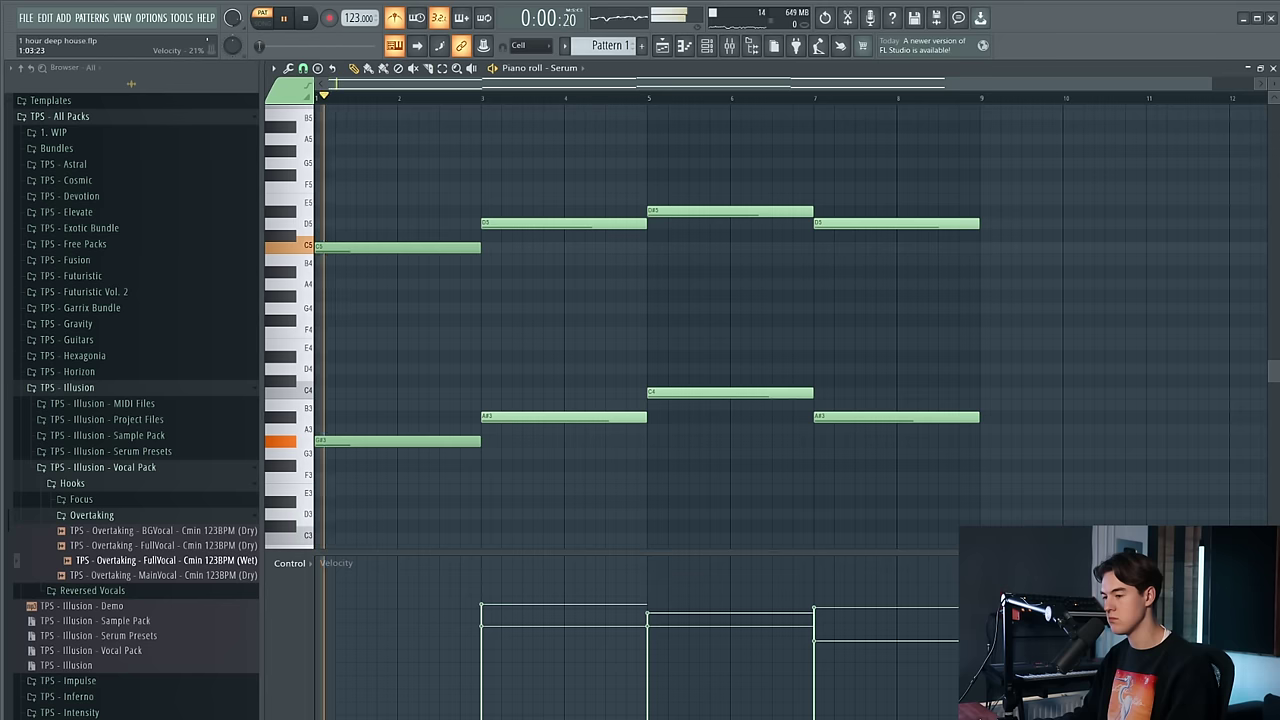
key(ctrl+z)
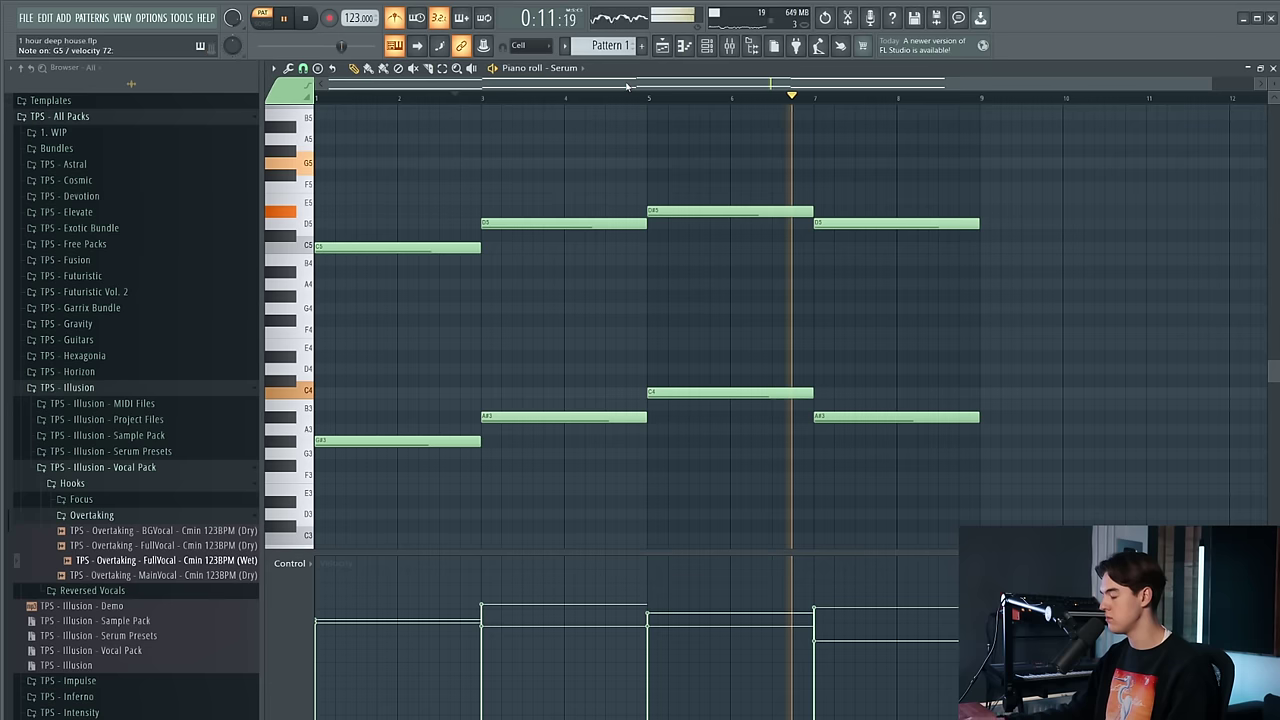
key(space)
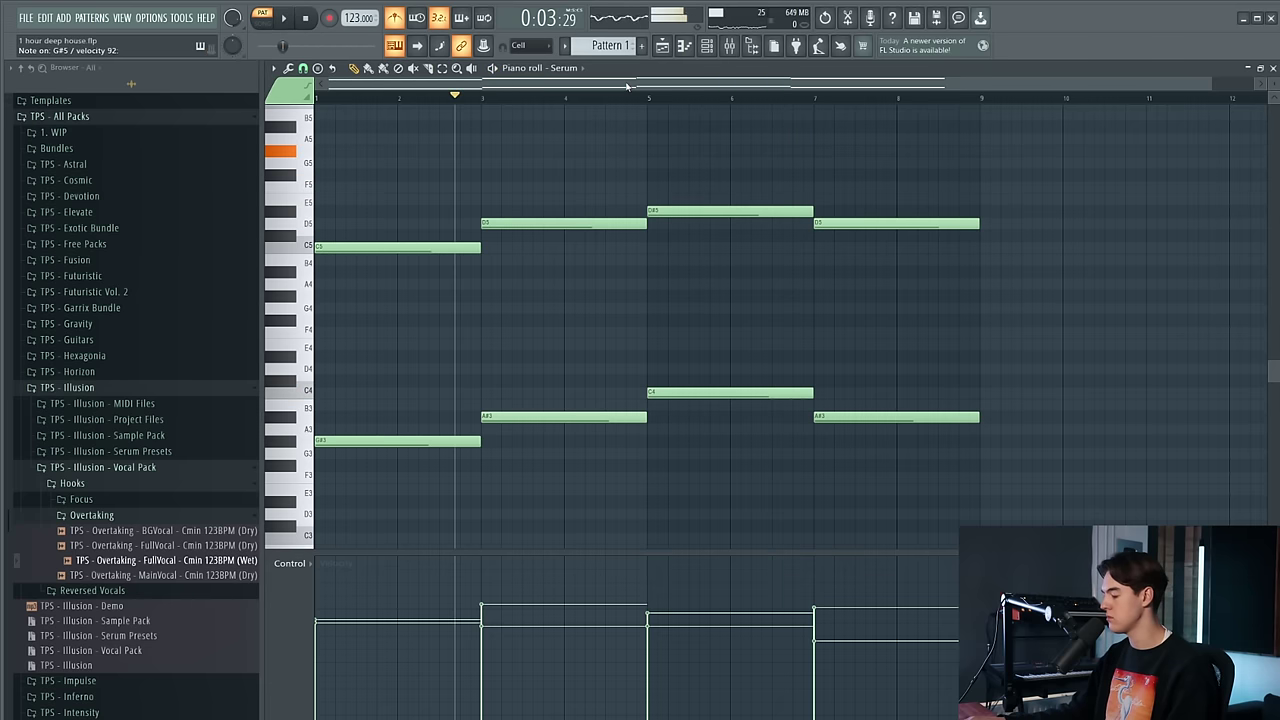
key(space)
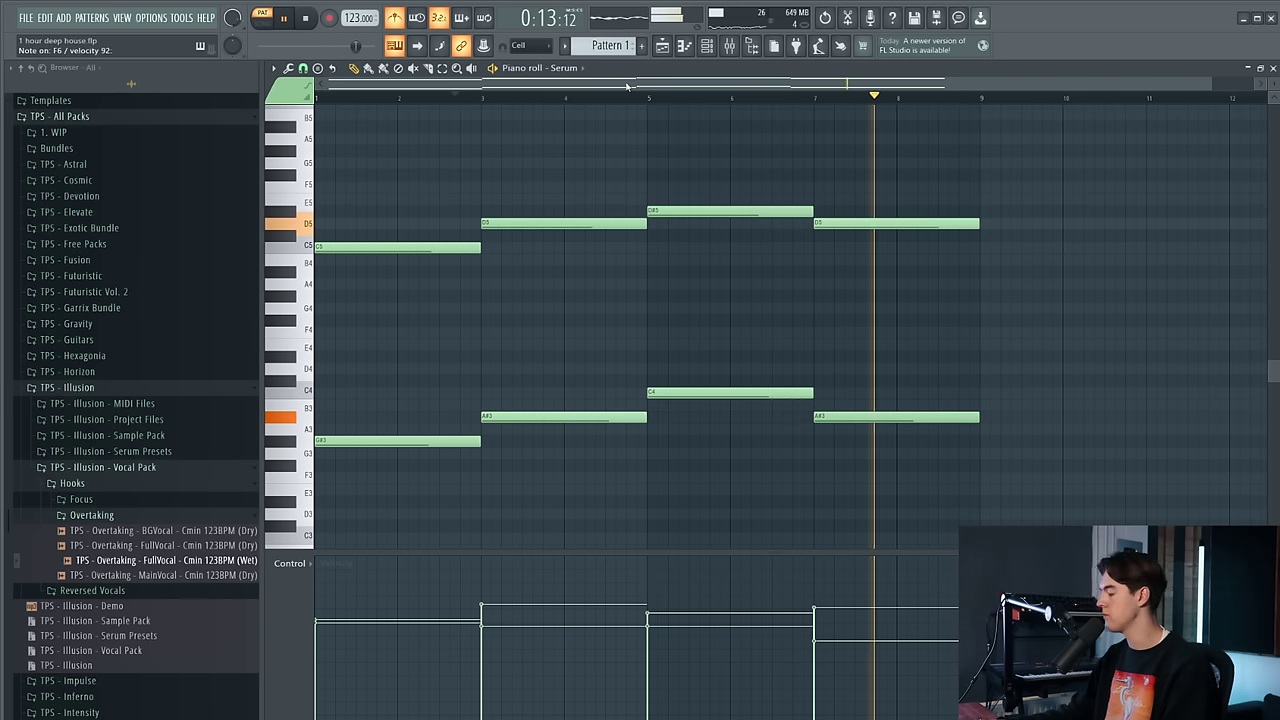
key(space)
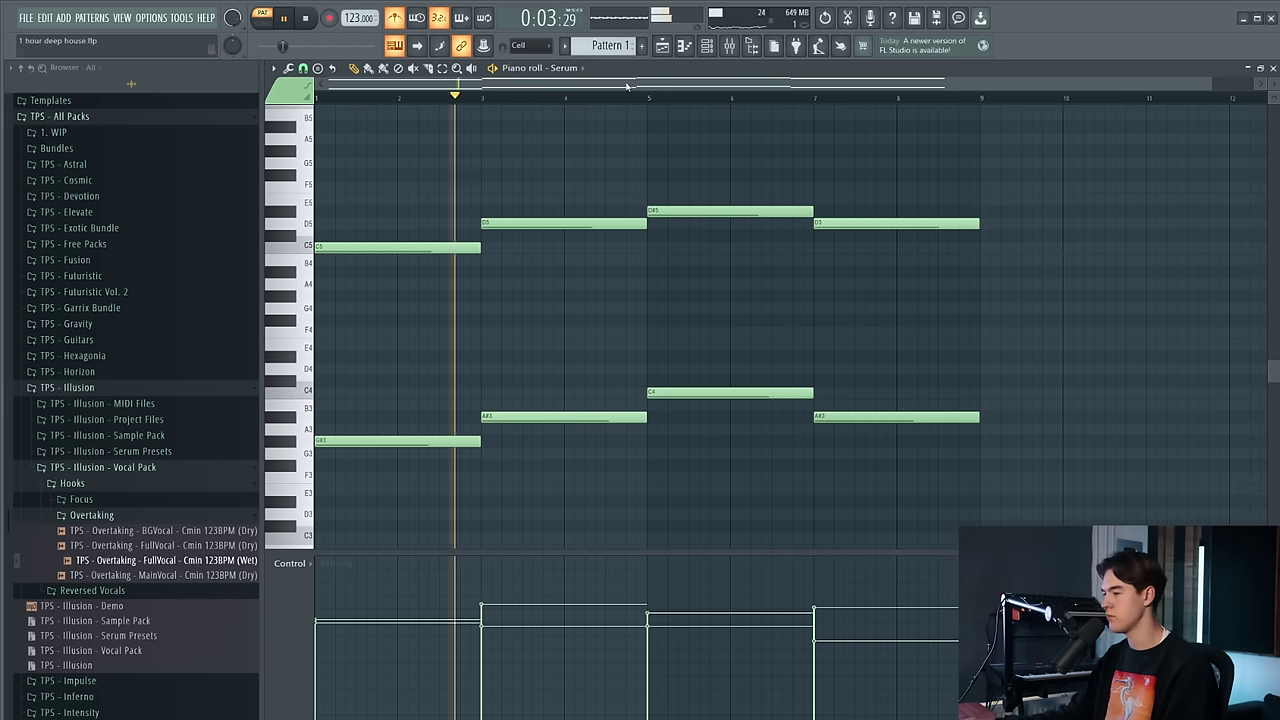
Place Pattern 1 on playlist Track 4 under the vocal, starting at bar 1, and play the song with the metronome off
click(661, 46)
key(space)
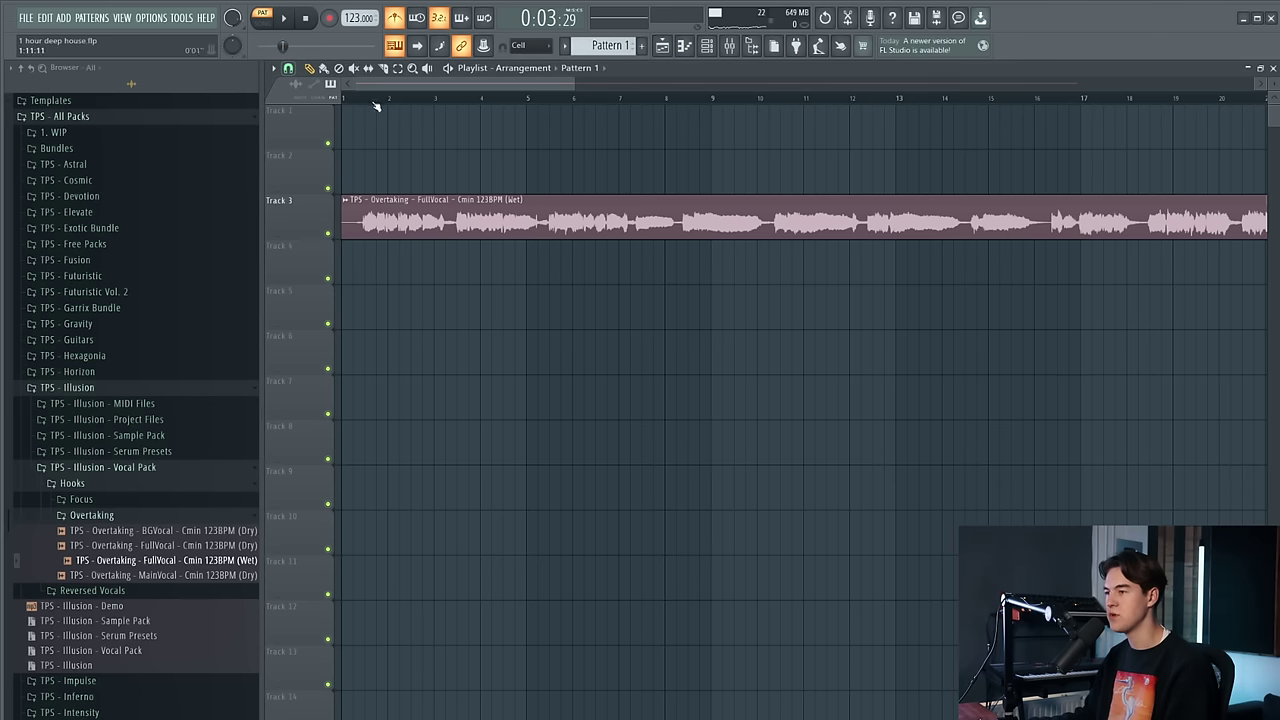
click(408, 259)
right_click(405, 262)
click(396, 262)
key(space)
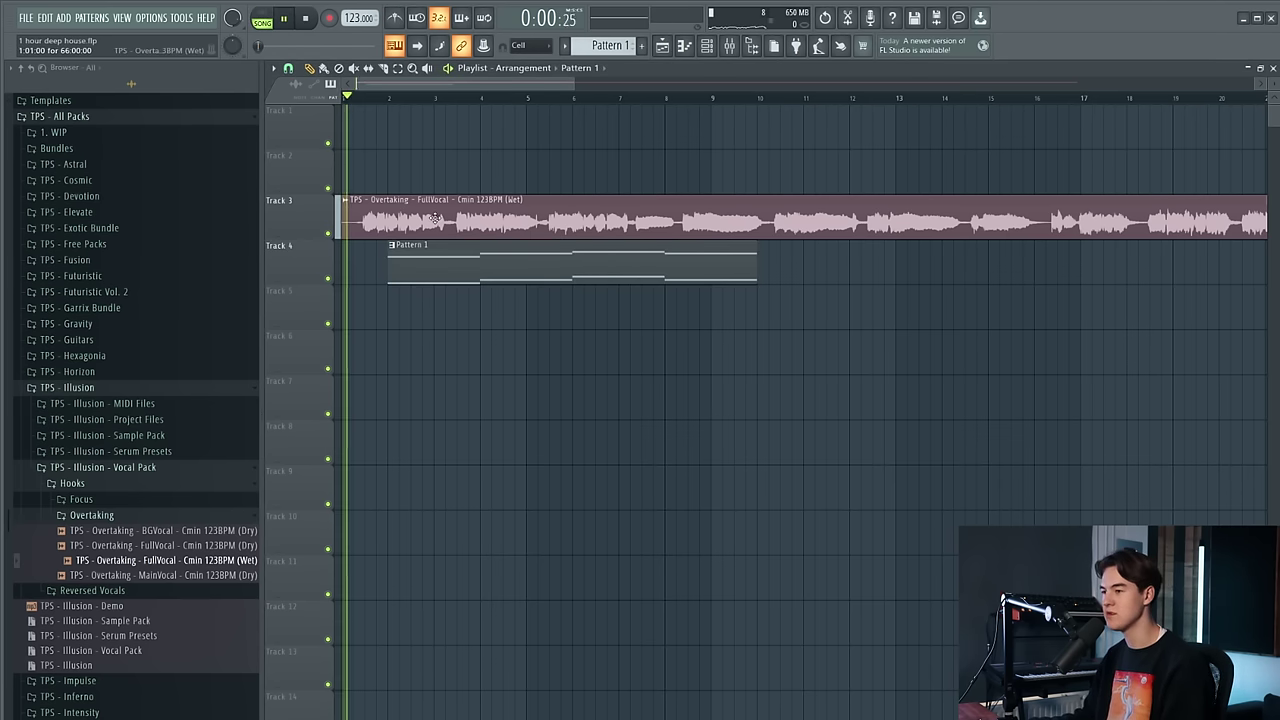
scroll(560, 330, down, 3)
scroll(600, 307, down, 1)
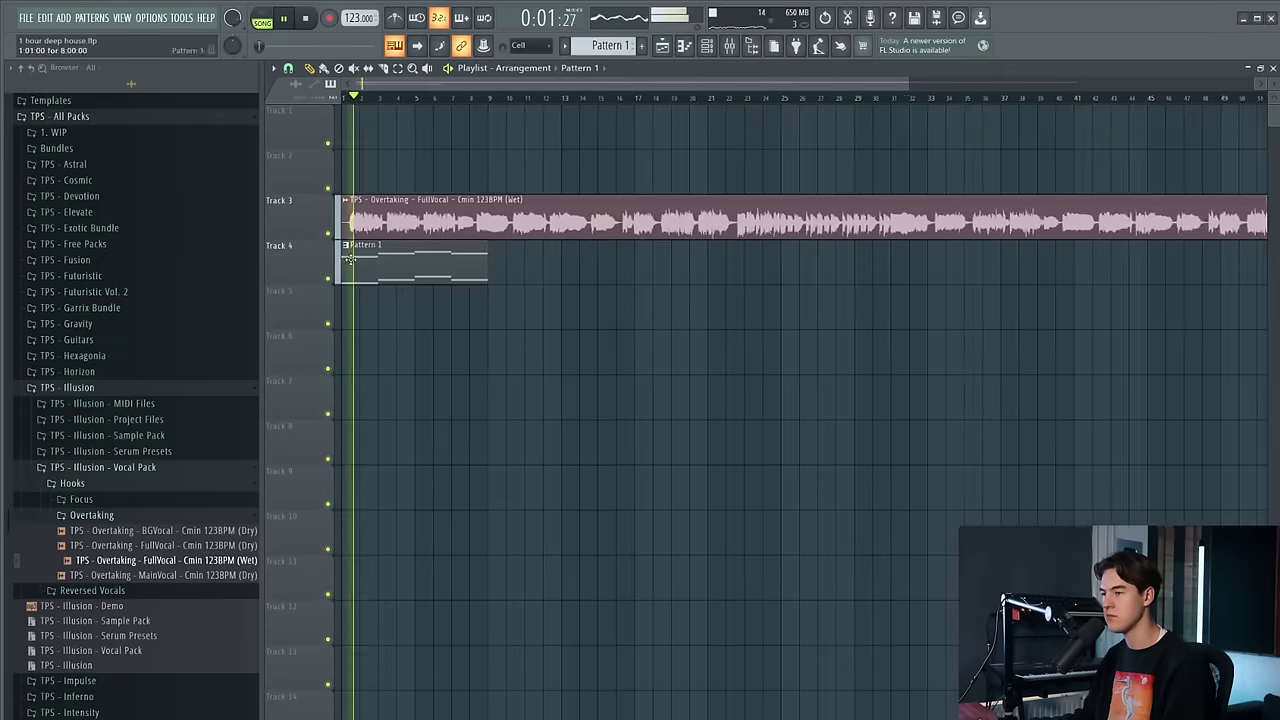
Move the vocal and Pattern 1 clips together to start at bar 9, on Tracks 2 and 3
scroll(595, 315, up, 4)
scroll(585, 326, down, 1)
scroll(585, 326, down, 3)
key(ctrl+a)
drag(419, 222, 541, 220)
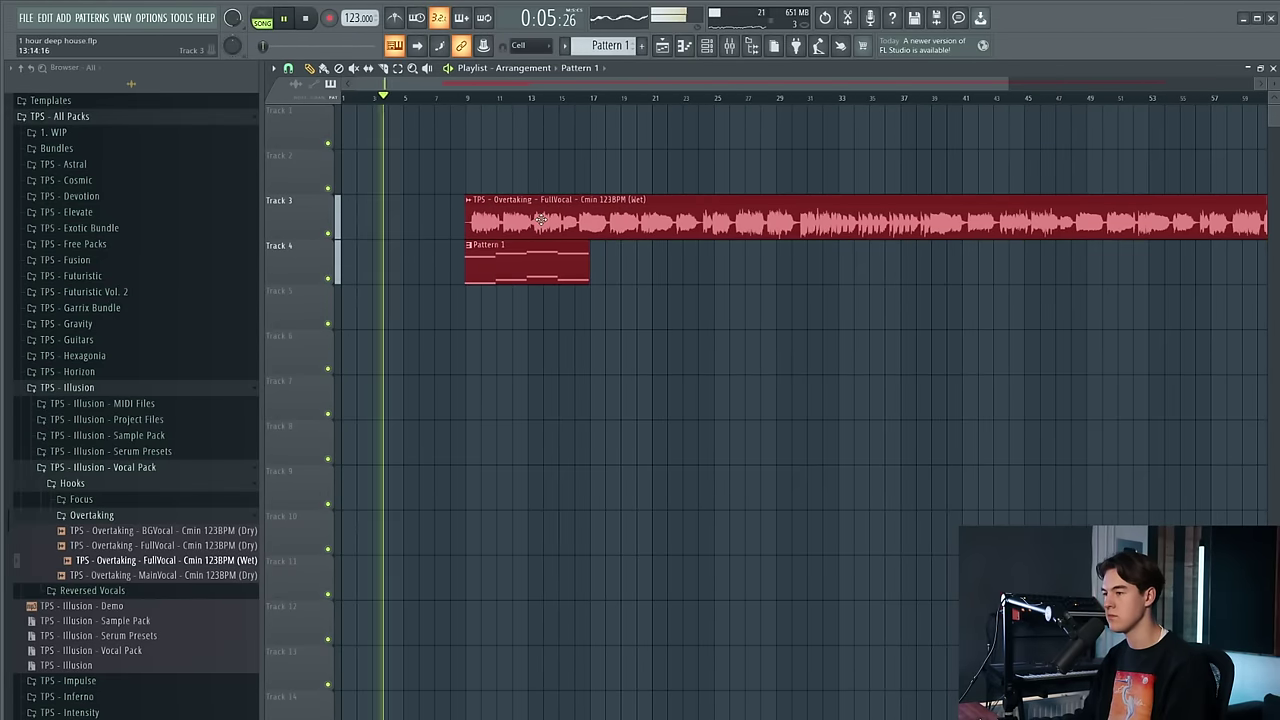
drag(541, 220, 541, 219)
key(shift+Up)
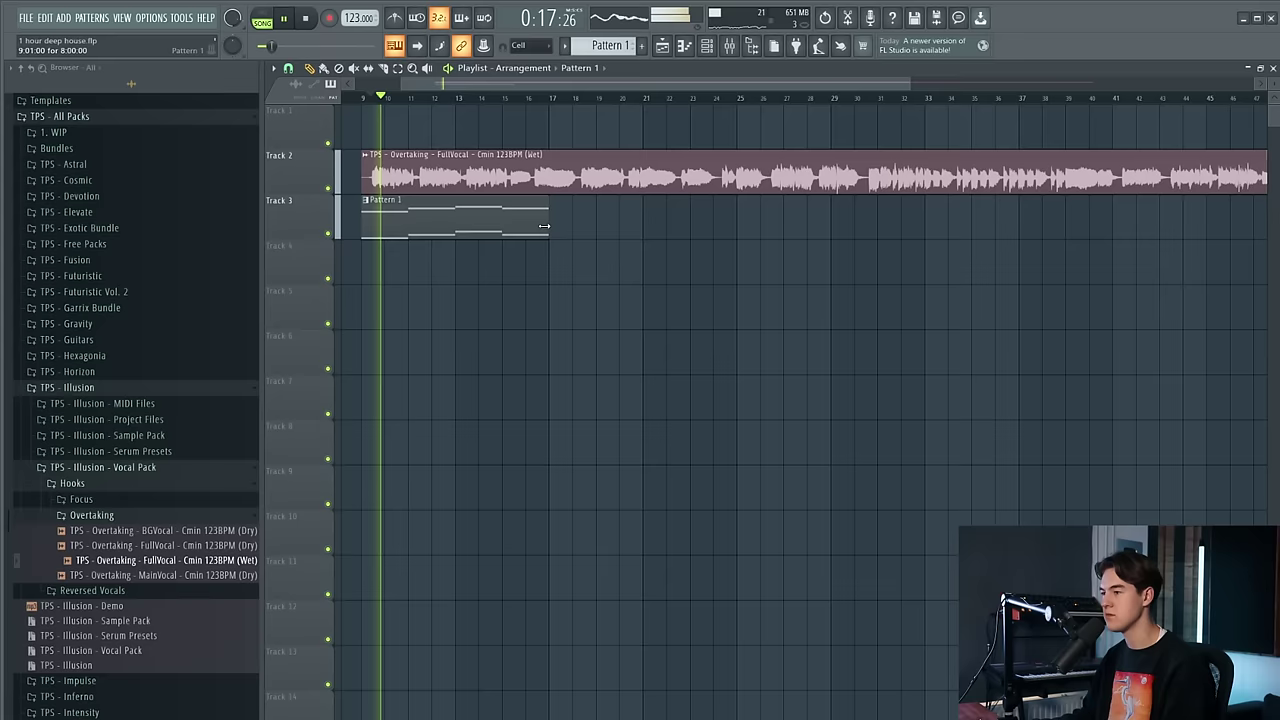
Add a second Pattern 1 clip on Track 3 at bar 17, directly after the first
click(650, 244)
drag(652, 244, 633, 199)
drag(557, 83, 538, 84)
Add an F5 passing note to Pattern 1's Serum part just before bar 7 and shorten it to end around bar 7
double_click(549, 216)
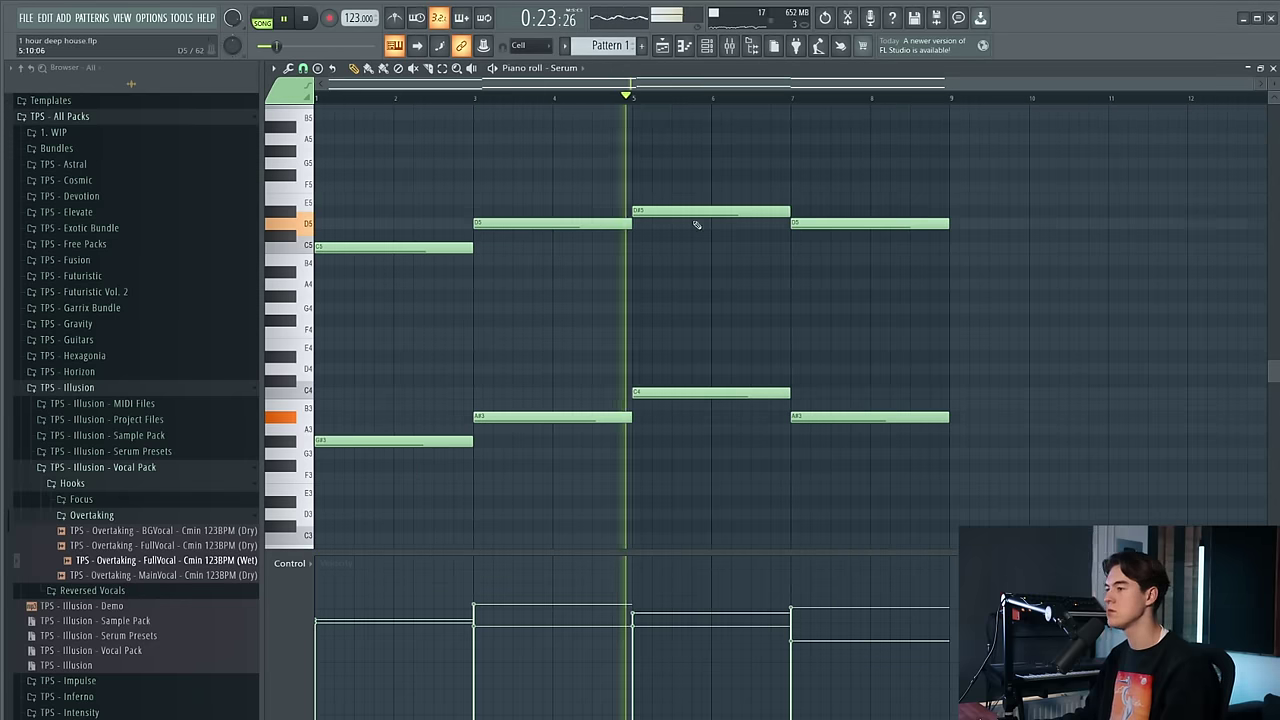
click(768, 176)
drag(785, 177, 794, 189)
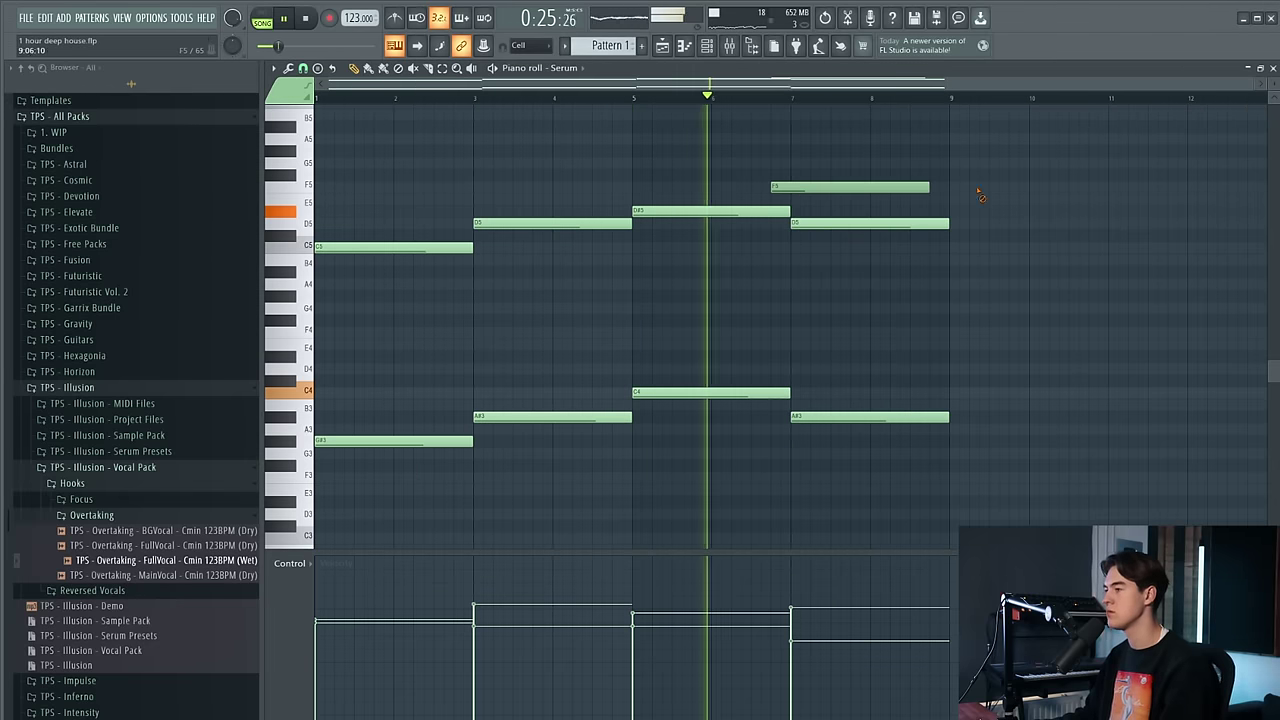
drag(930, 188, 790, 188)
Shorten the C4 and D#5 notes to end one beat before bar 7, where the short F5 note starts
click(737, 97)
scroll(790, 200, up, 2)
drag(869, 471, 817, 206)
key(space)
drag(735, 436, 690, 210)
key(space)
drag(787, 215, 773, 188)
ctrl+click(790, 200)
Extend the start of the final A#3 and D5 notes to two steps before bar 7, right after the F5 note
key(space)
key(space)
drag(1019, 432, 1047, 222)
scroll(1075, 210, down, 2)
ctrl+click(1088, 199)
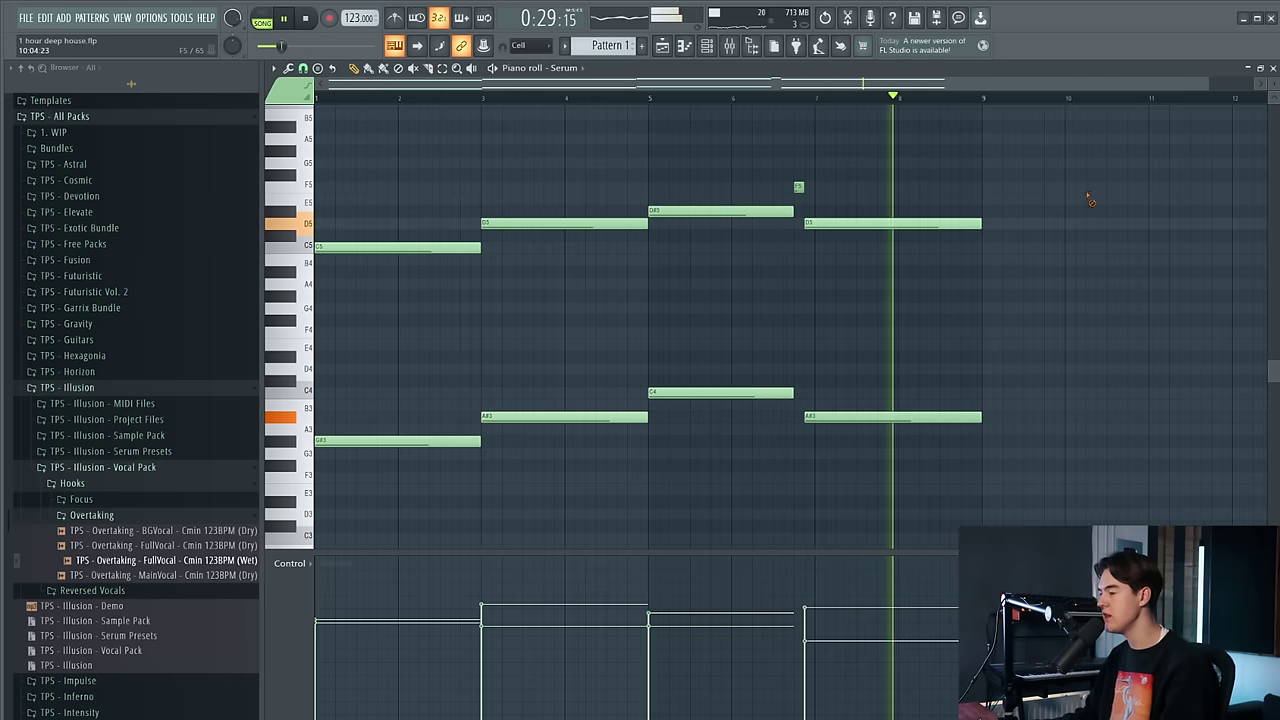
Add a third Pattern 1 clip on playlist Track 3 at bar 25
key(F5)
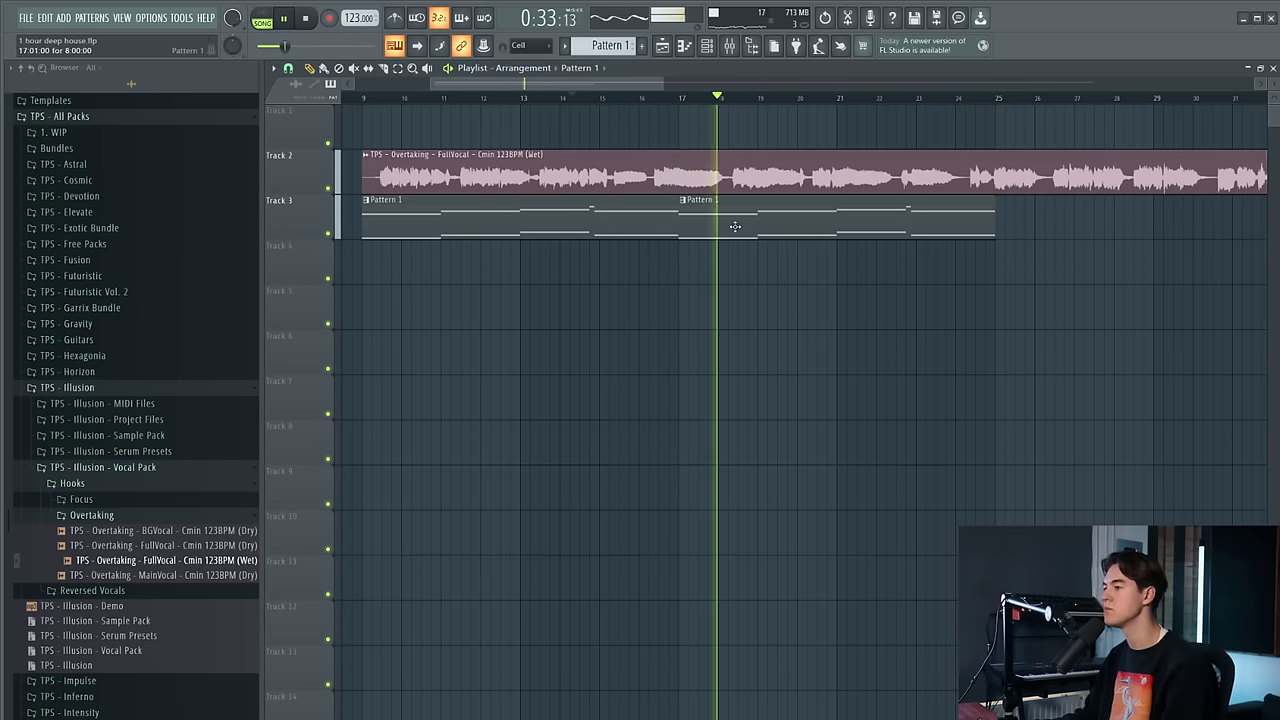
scroll(735, 226, down, 2)
scroll(770, 250, down, 1)
click(794, 278)
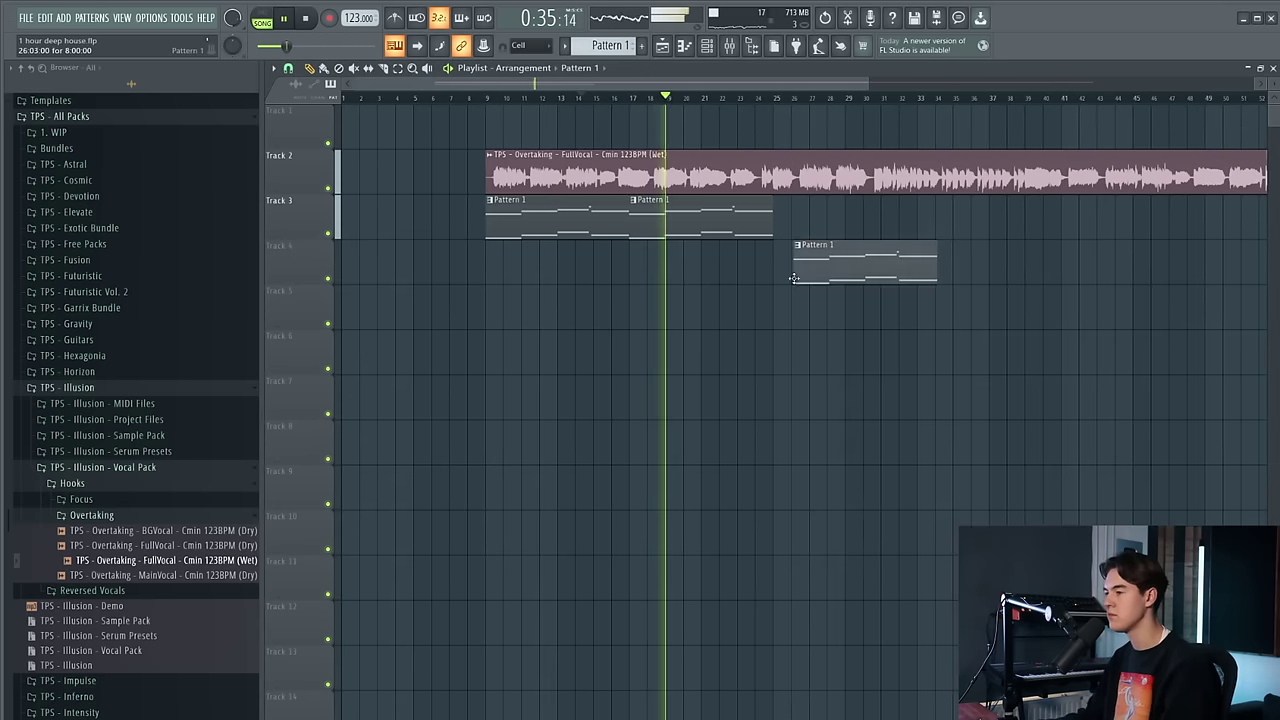
drag(794, 278, 813, 219)
Review Pattern 1's Serum notes and the Channel rack while the song plays
double_click(658, 211)
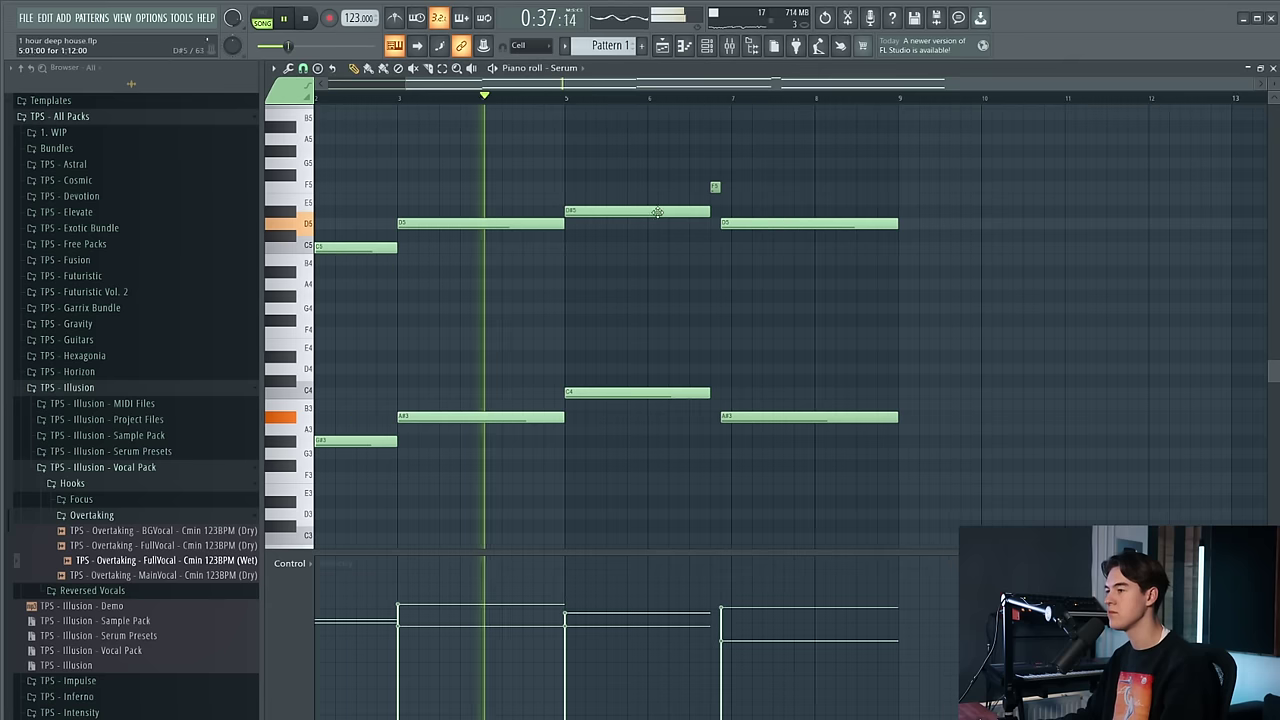
click(662, 46)
click(706, 45)
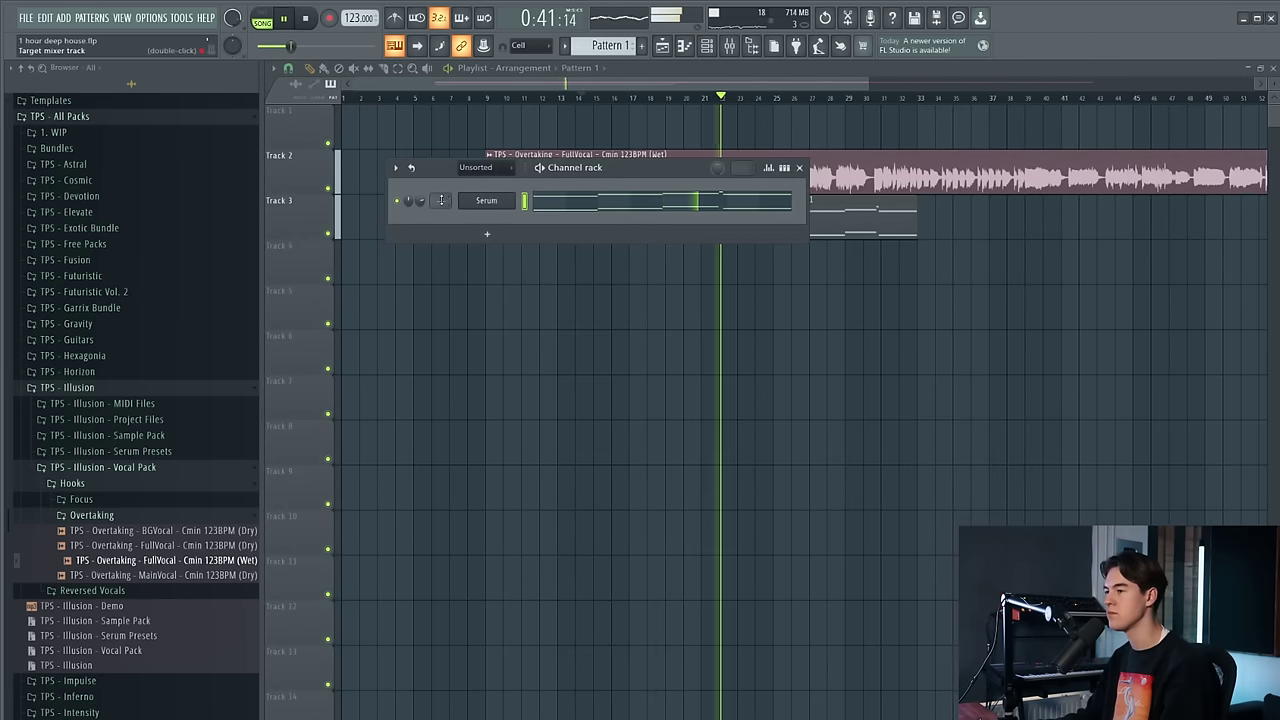
click(799, 168)
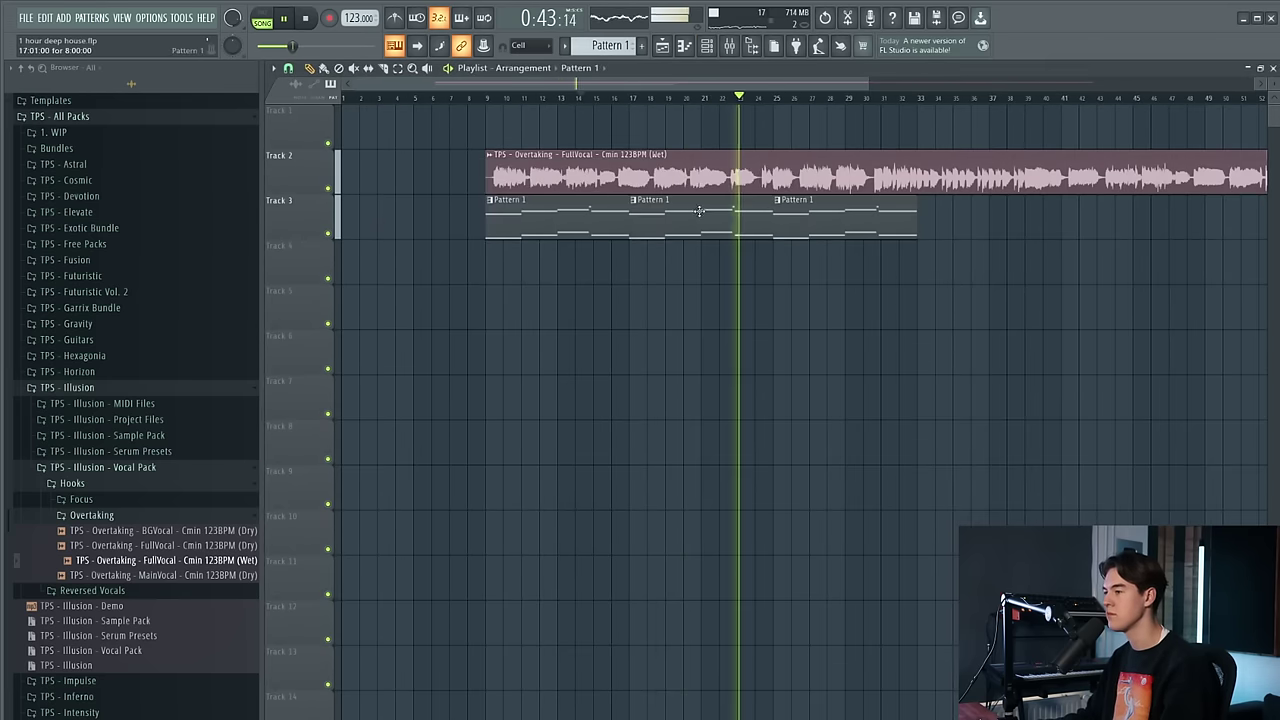
double_click(738, 219)
scroll(754, 291, left, 5)
scroll(750, 295, down, 2)
drag(765, 320, 776, 320)
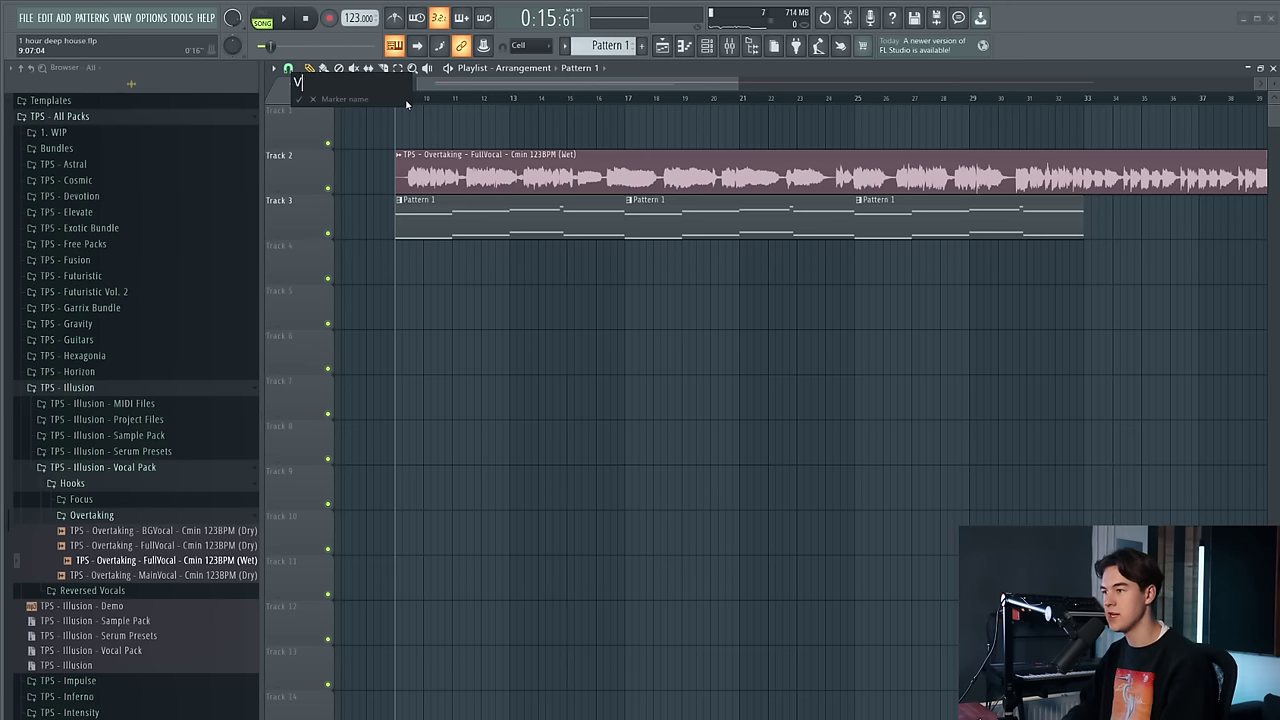
Add a time marker named Verse at bar 9 and one named Pre chorus at bar 17
text(se)
key(Return)
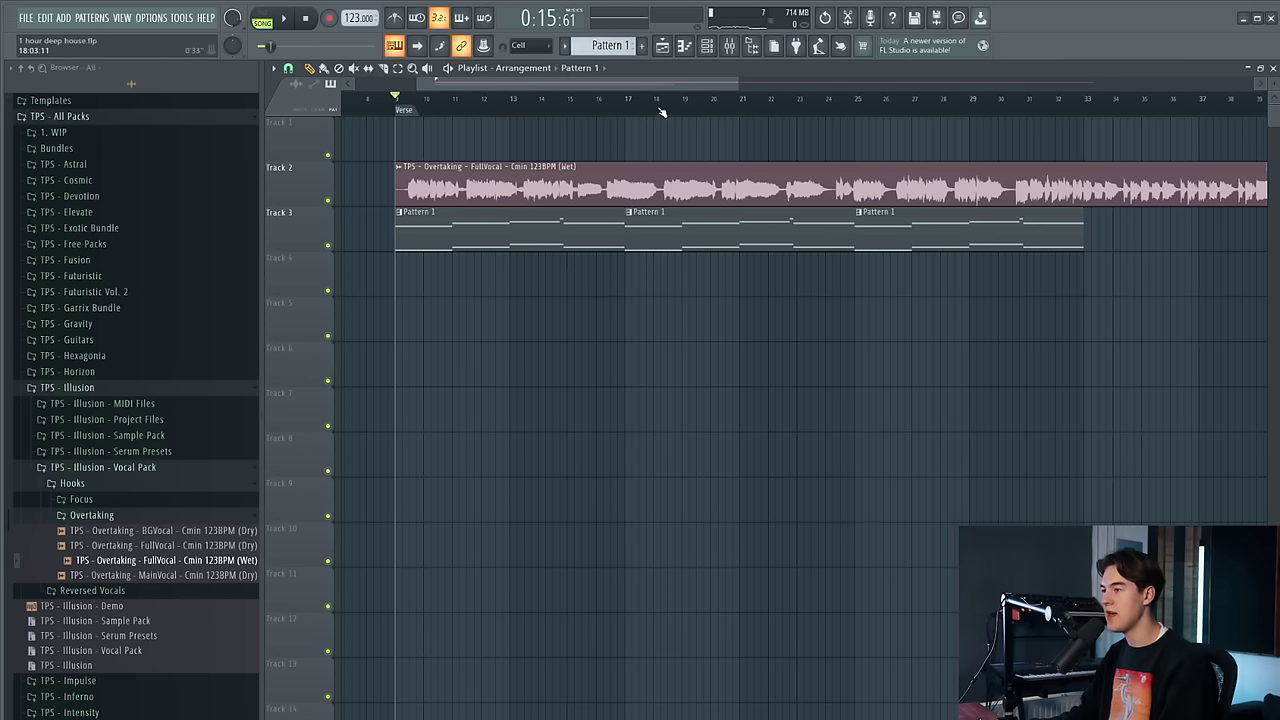
scroll(610, 104, up, 3)
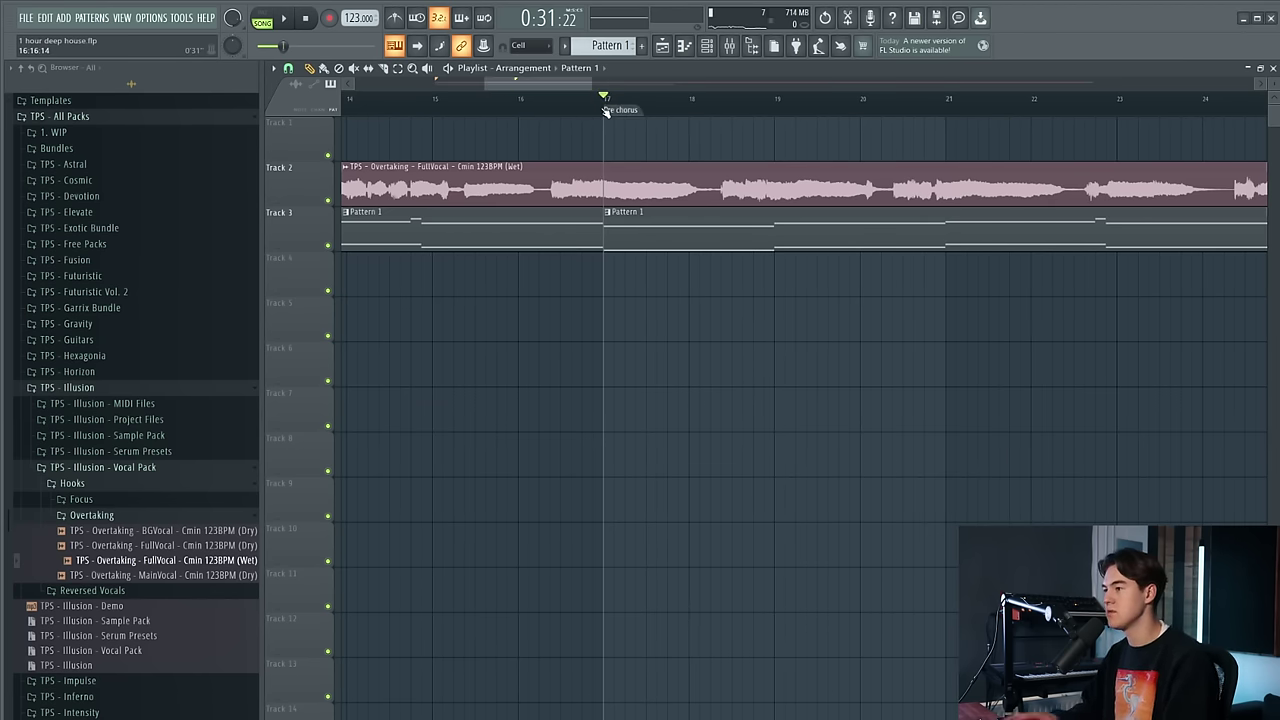
Play the start of the pre chorus and add a time marker named Drop at bar 25
key(space)
scroll(608, 106, down, 3)
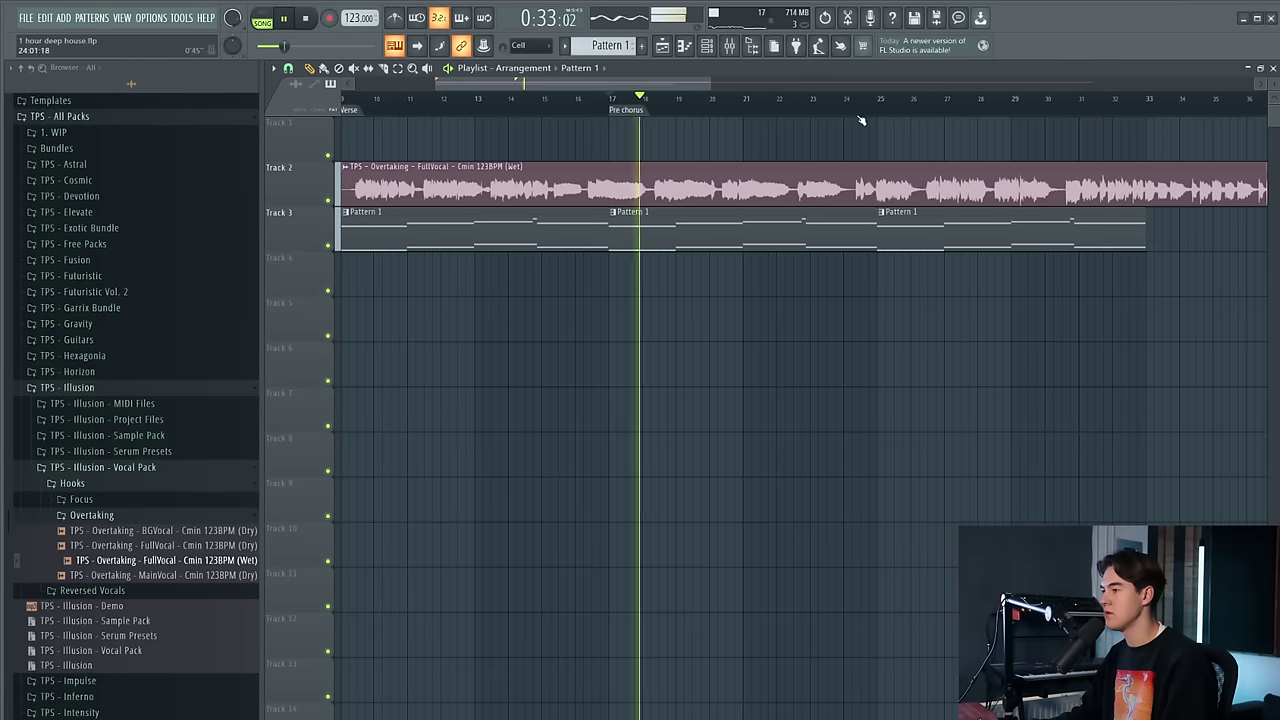
key(space)
click(878, 100)
scroll(871, 135, up, 2)
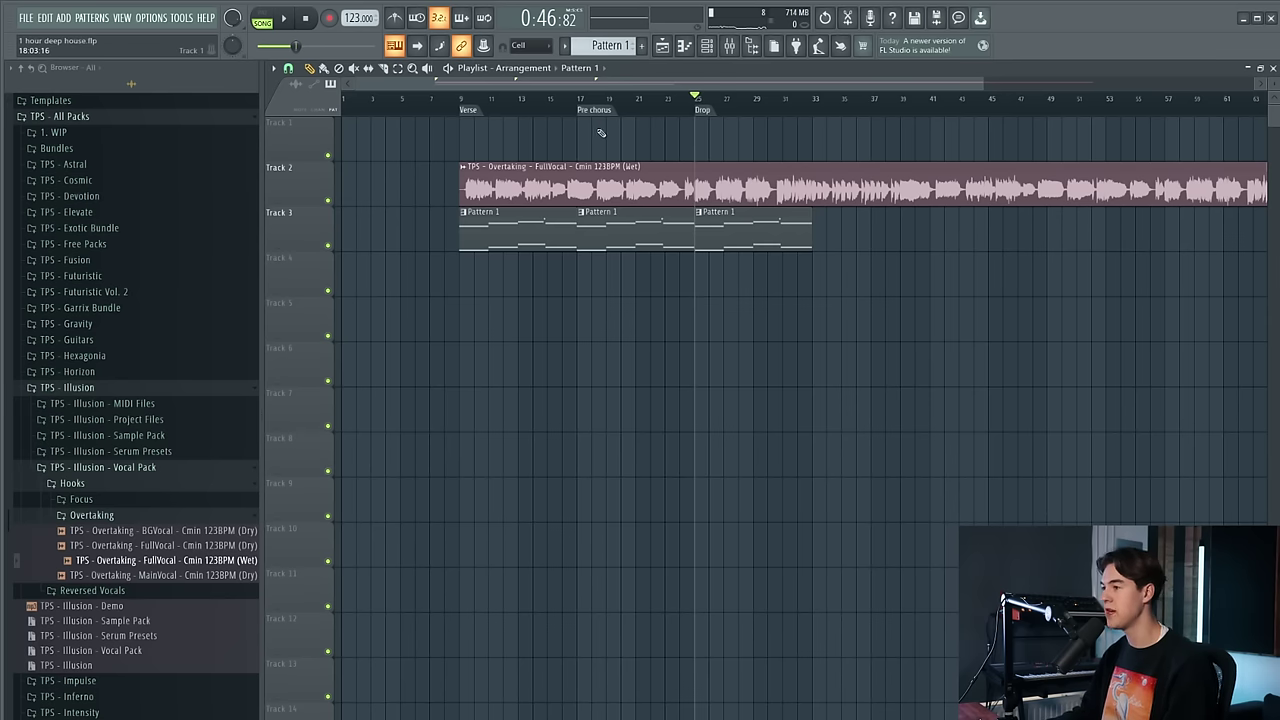
Play the song from the Drop marker and add a fourth Pattern 1 clip on Track 3 at bar 33
scroll(601, 133, up, 2)
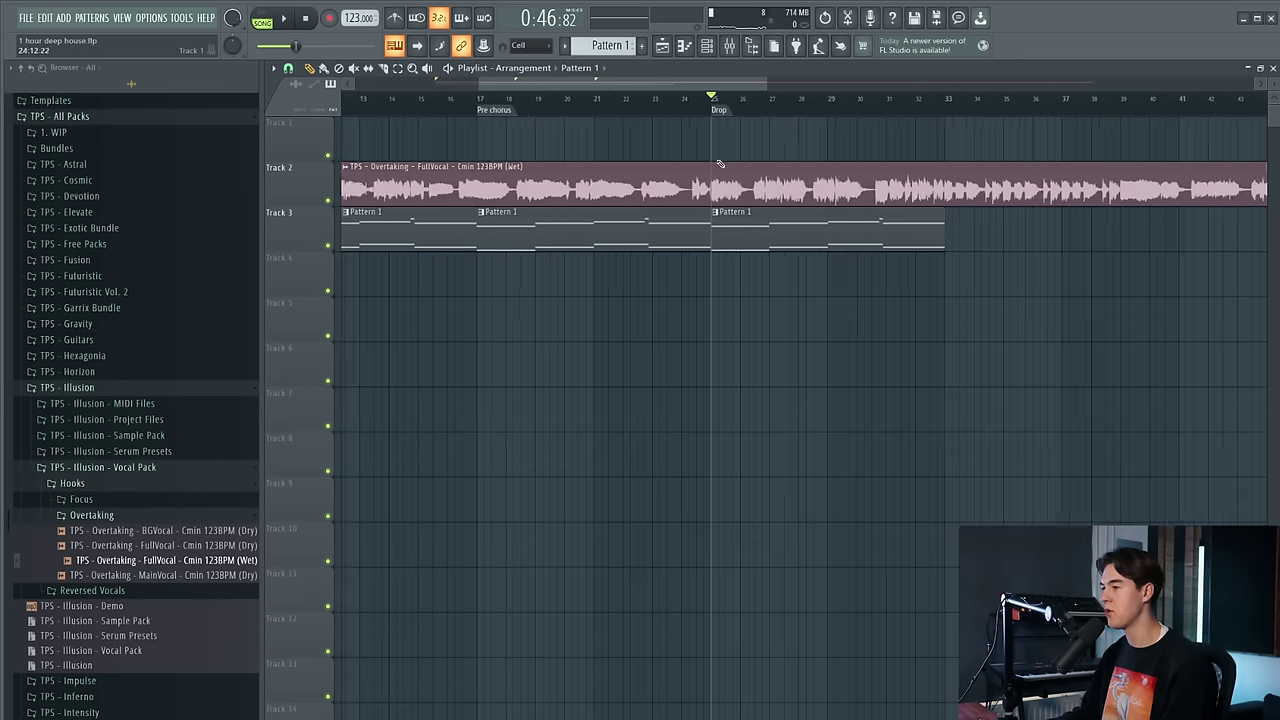
key(space)
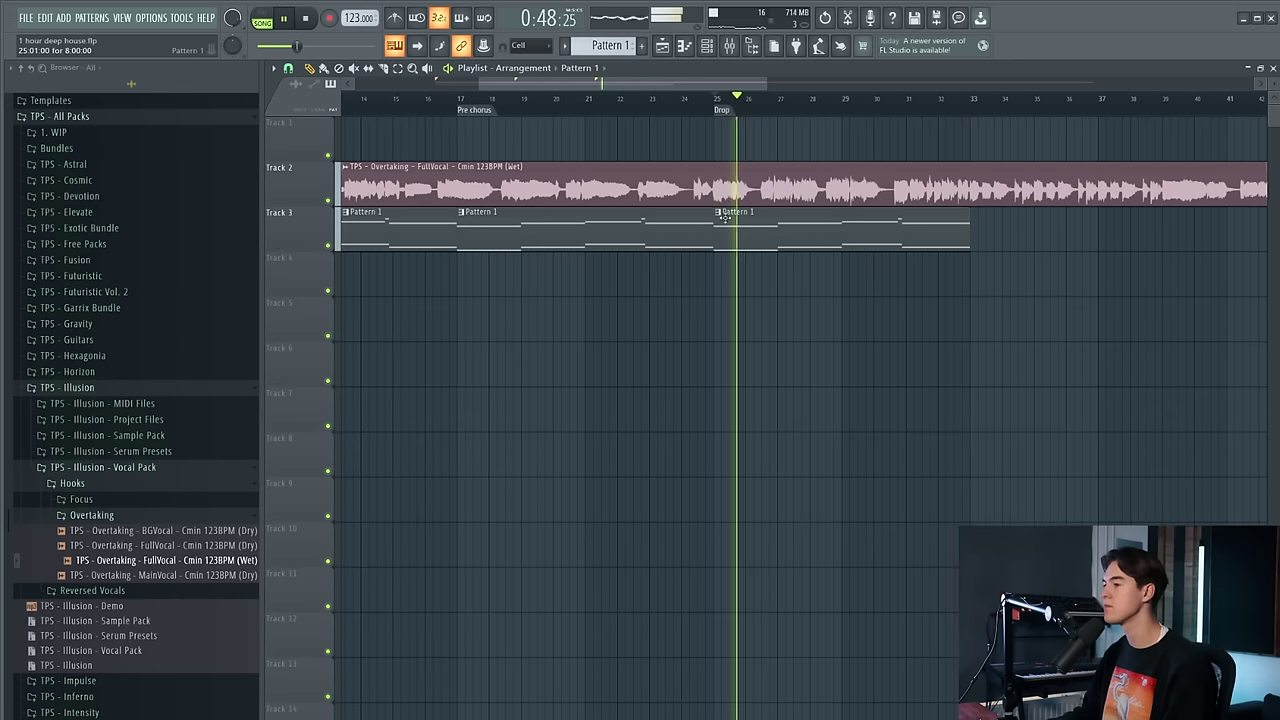
scroll(805, 220, up, 2)
scroll(777, 212, down, 1)
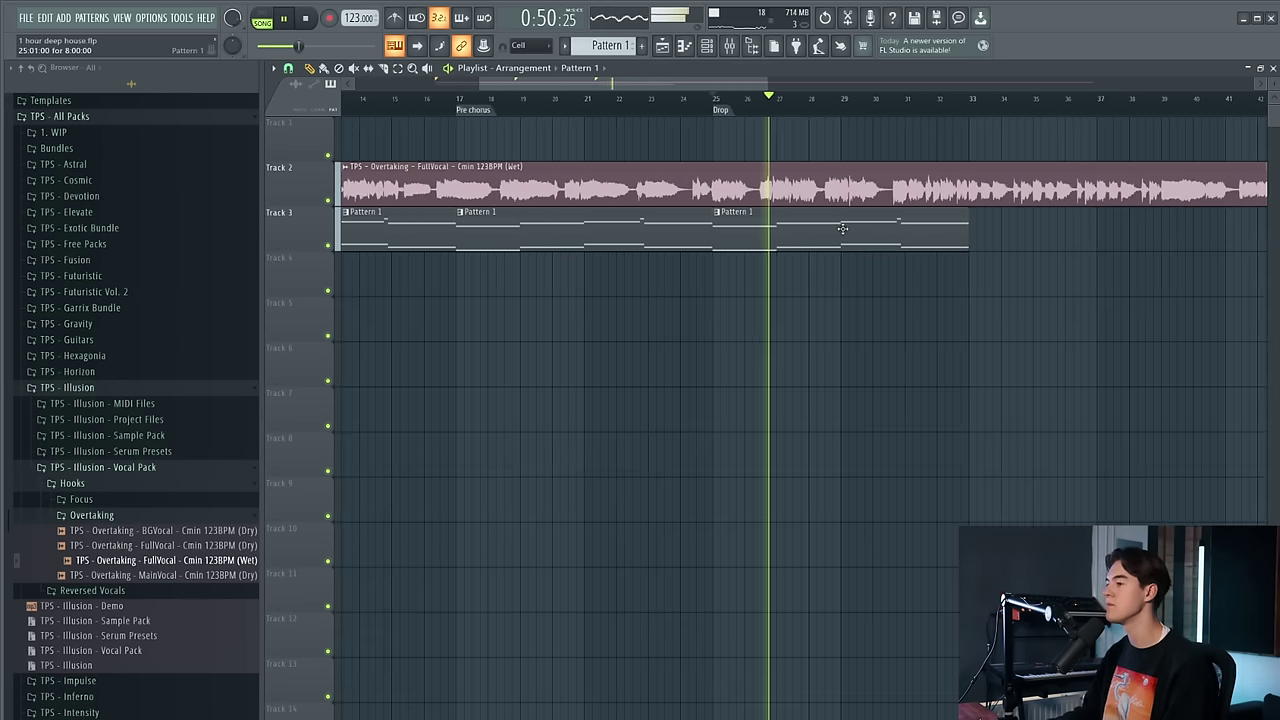
scroll(860, 262, down, 2)
scroll(832, 251, up, 1)
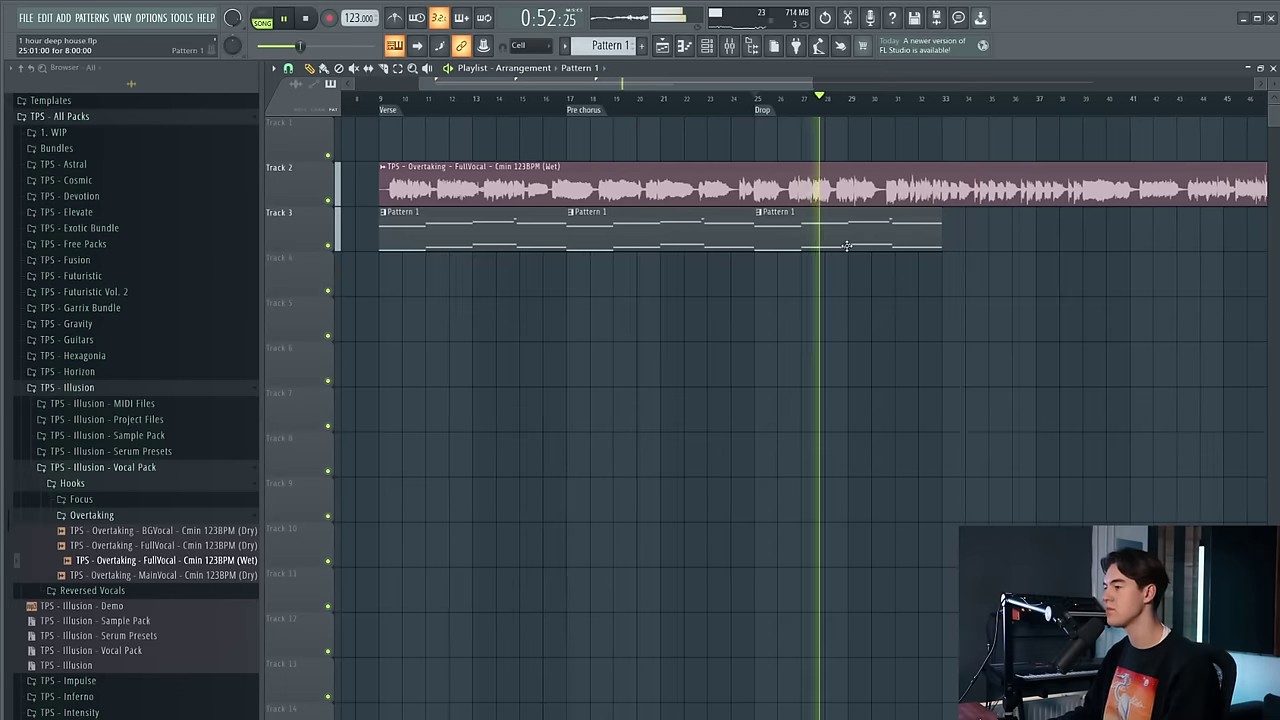
scroll(840, 247, up, 1)
click(931, 111)
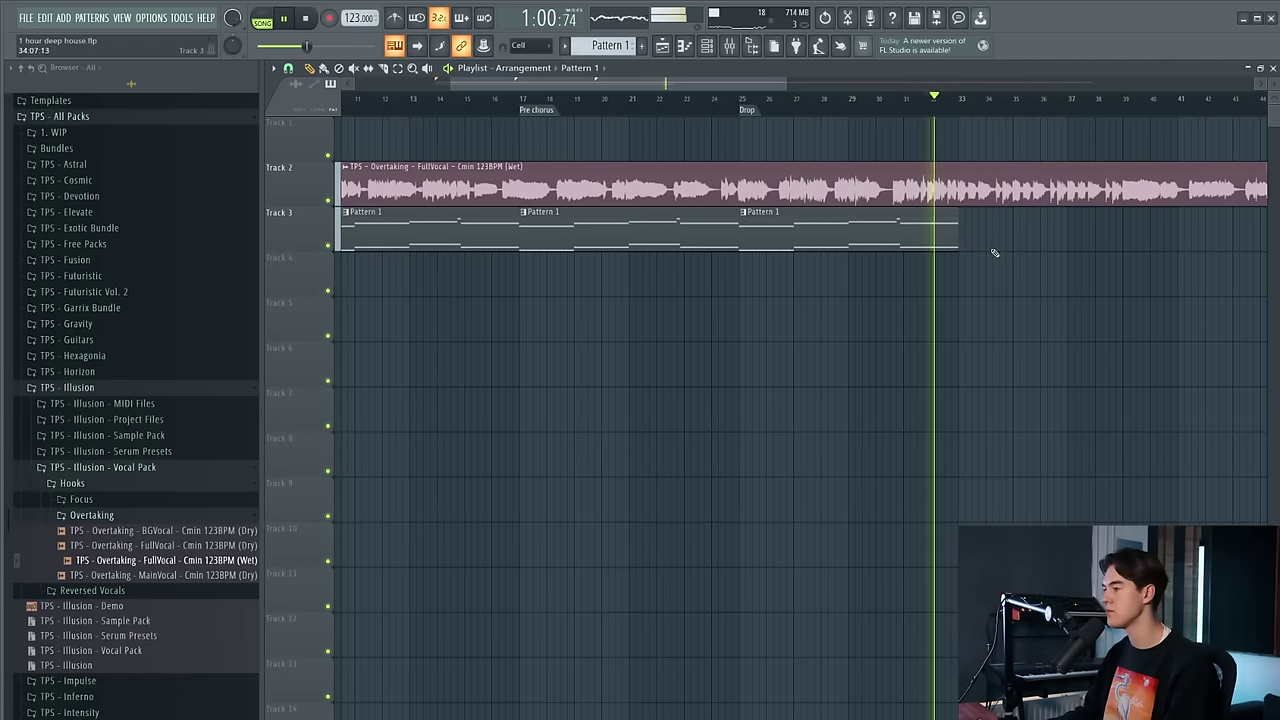
click(985, 232)
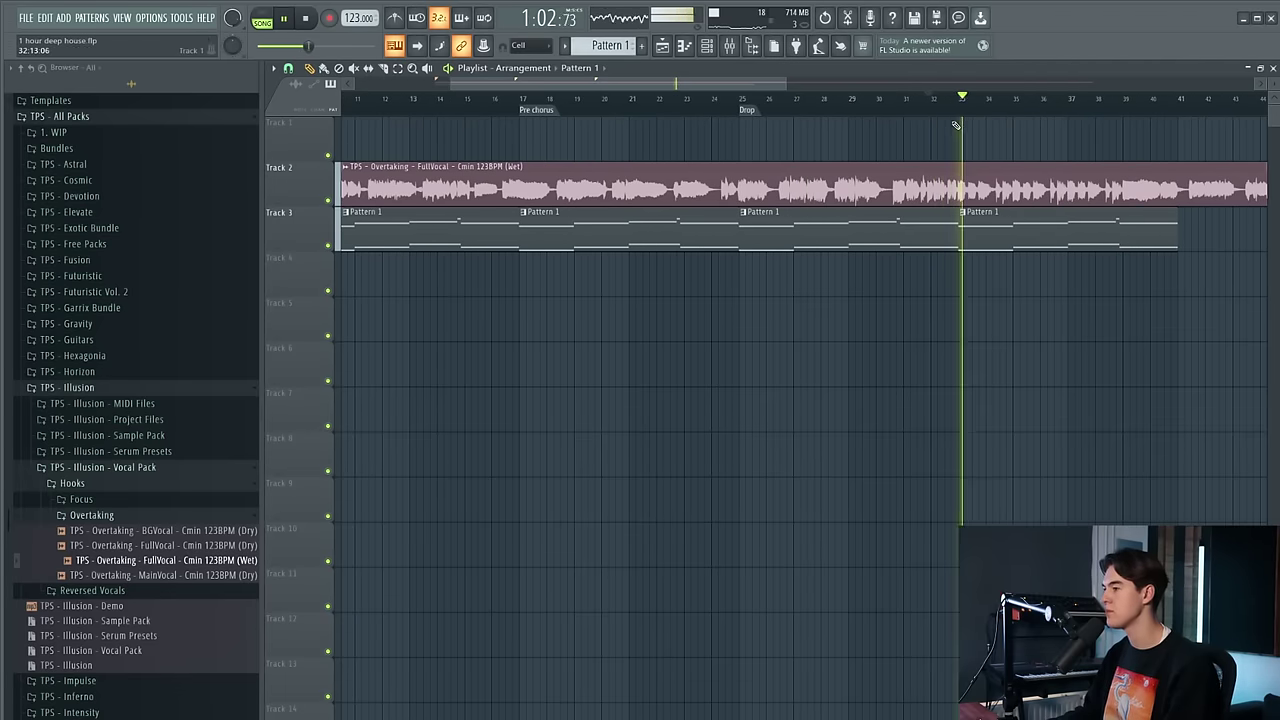
Listen to the drop past bar 33, stop playback and return the song position to the Verse marker
scroll(958, 128, down, 2)
scroll(1031, 162, up, 1)
scroll(1000, 163, up, 1)
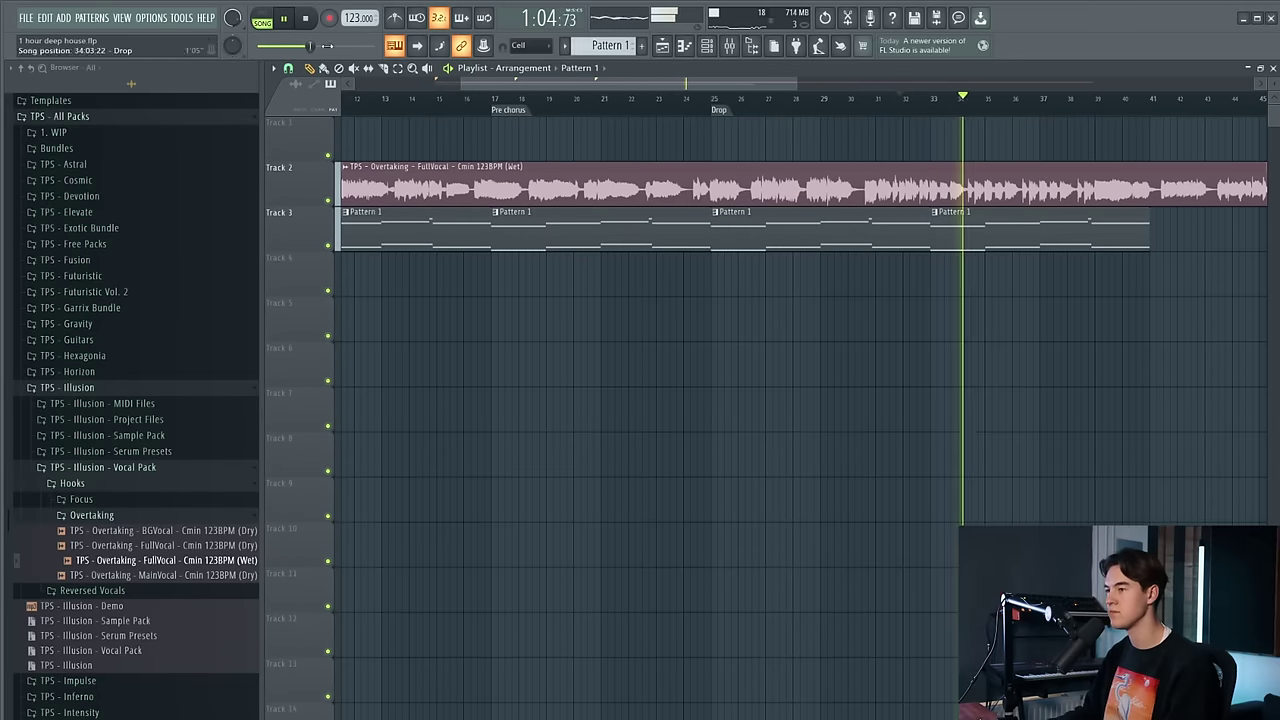
scroll(740, 167, down, 2)
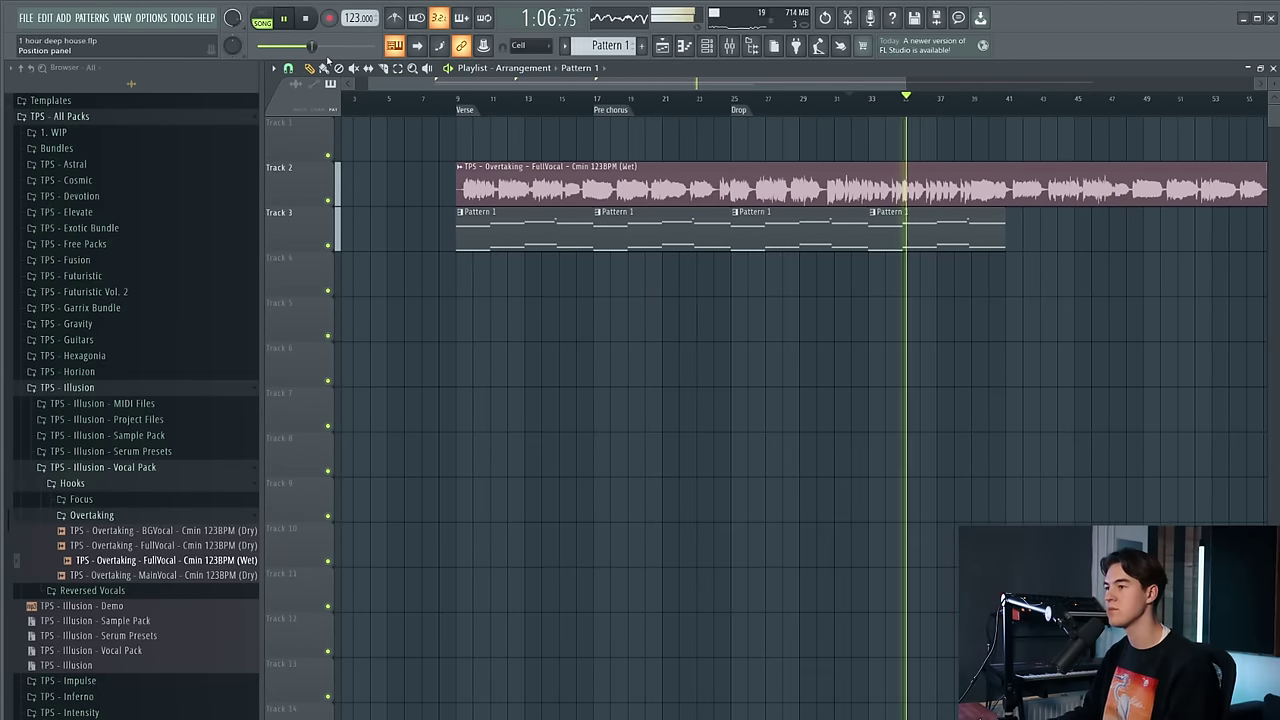
key(space)
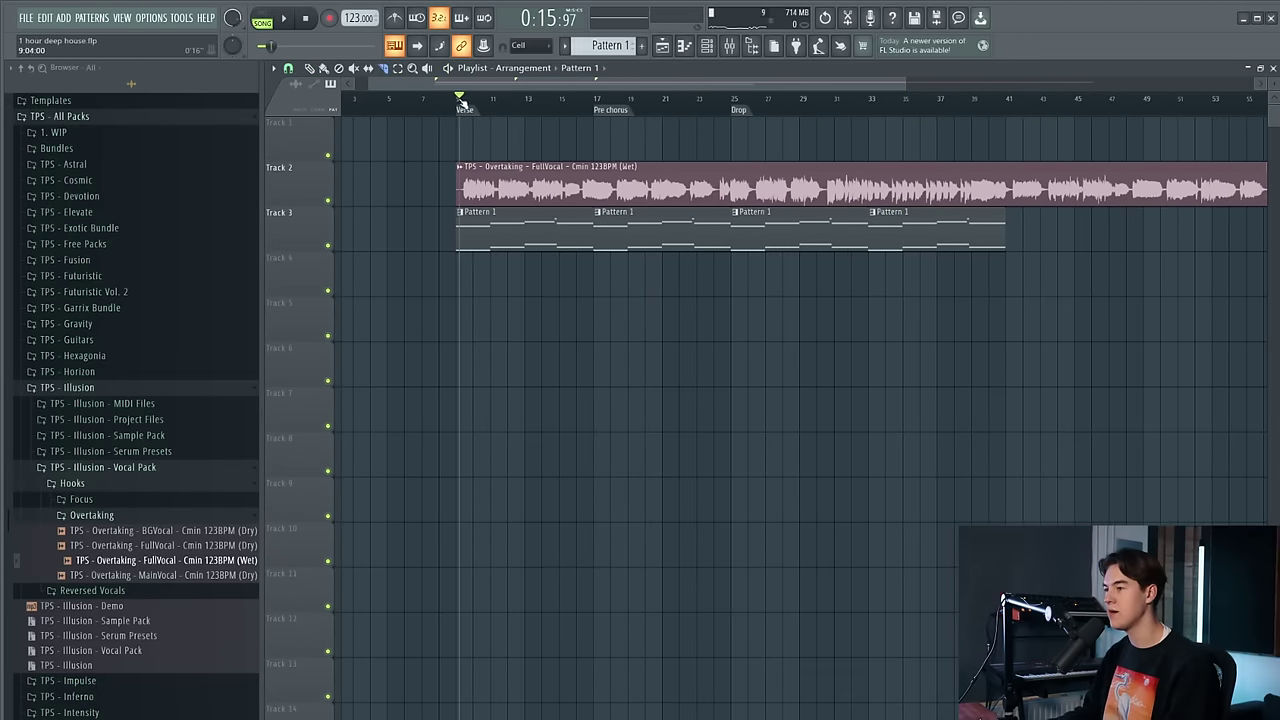
Add a time marker named Intro at bar 1 and return the song position to the Verse marker
drag(389, 101, 73, 116)
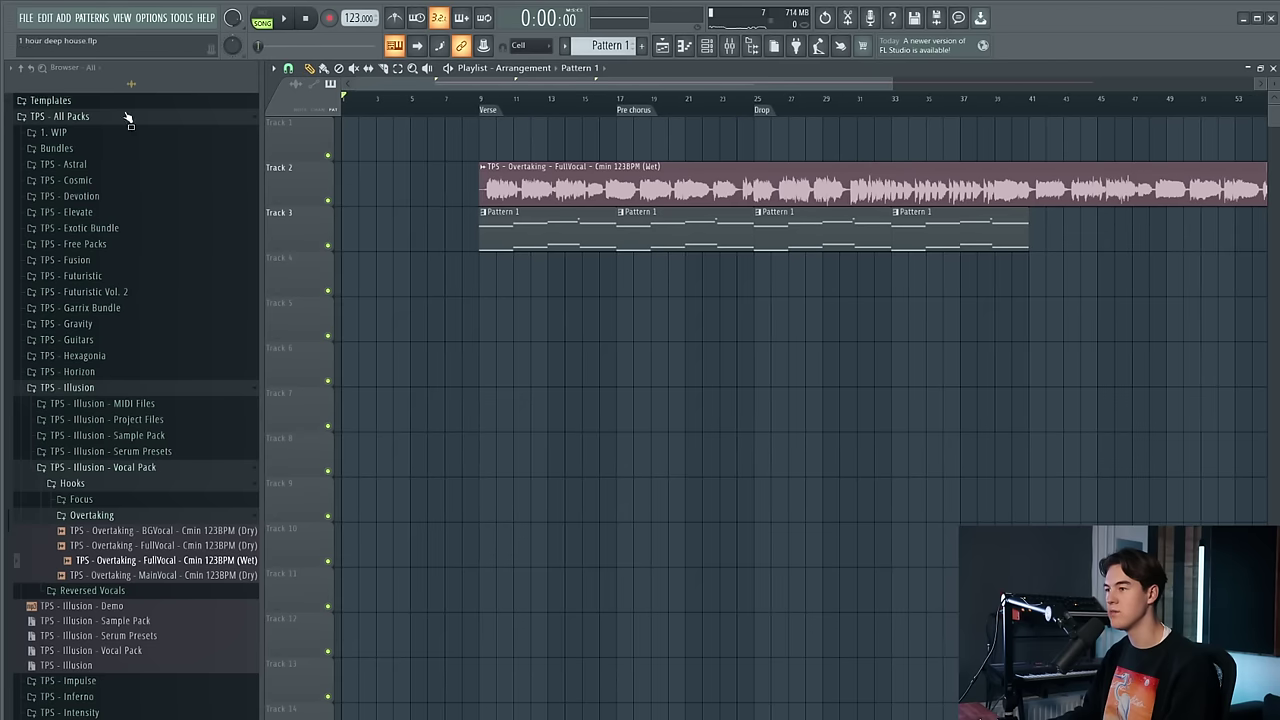
key(alt+t)
text(Intro)
key(Return)
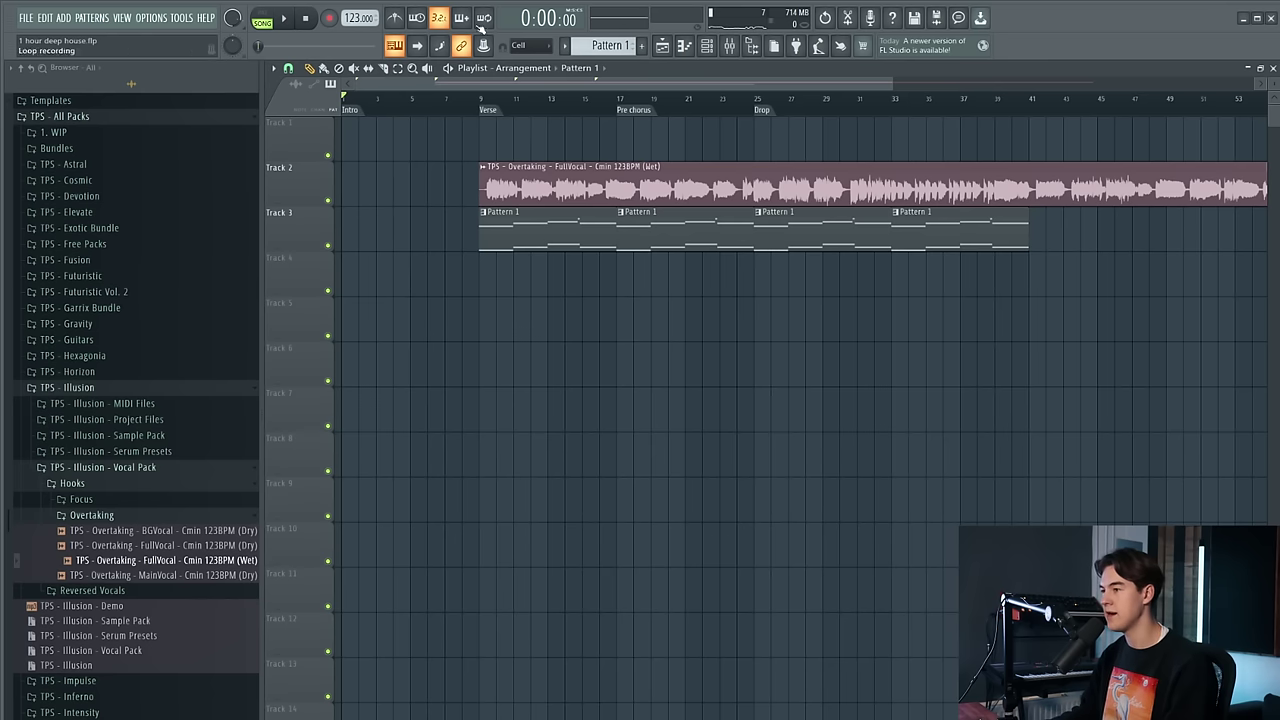
scroll(483, 104, up, 4)
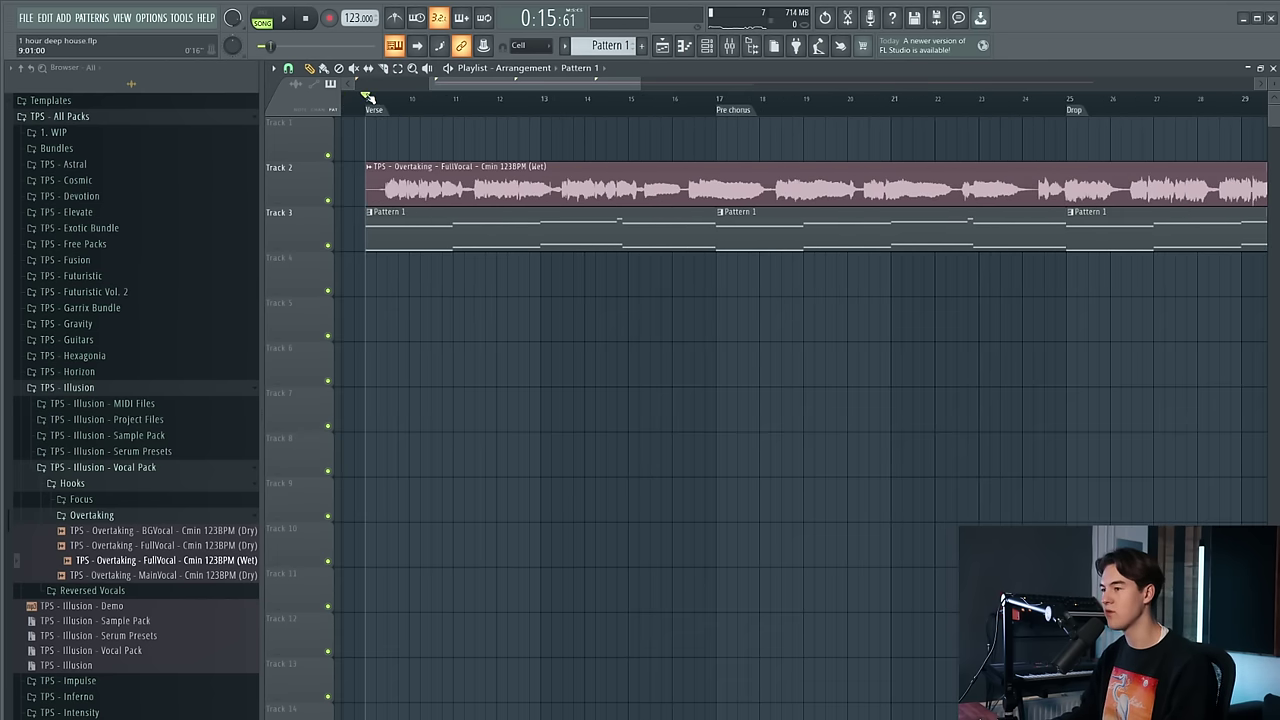
Move the four Pattern 1 clips from Track 3 down to Track 4, keeping their bar positions
scroll(536, 301, down, 4)
drag(494, 280, 943, 249)
key(shift+Down)
click(953, 364)
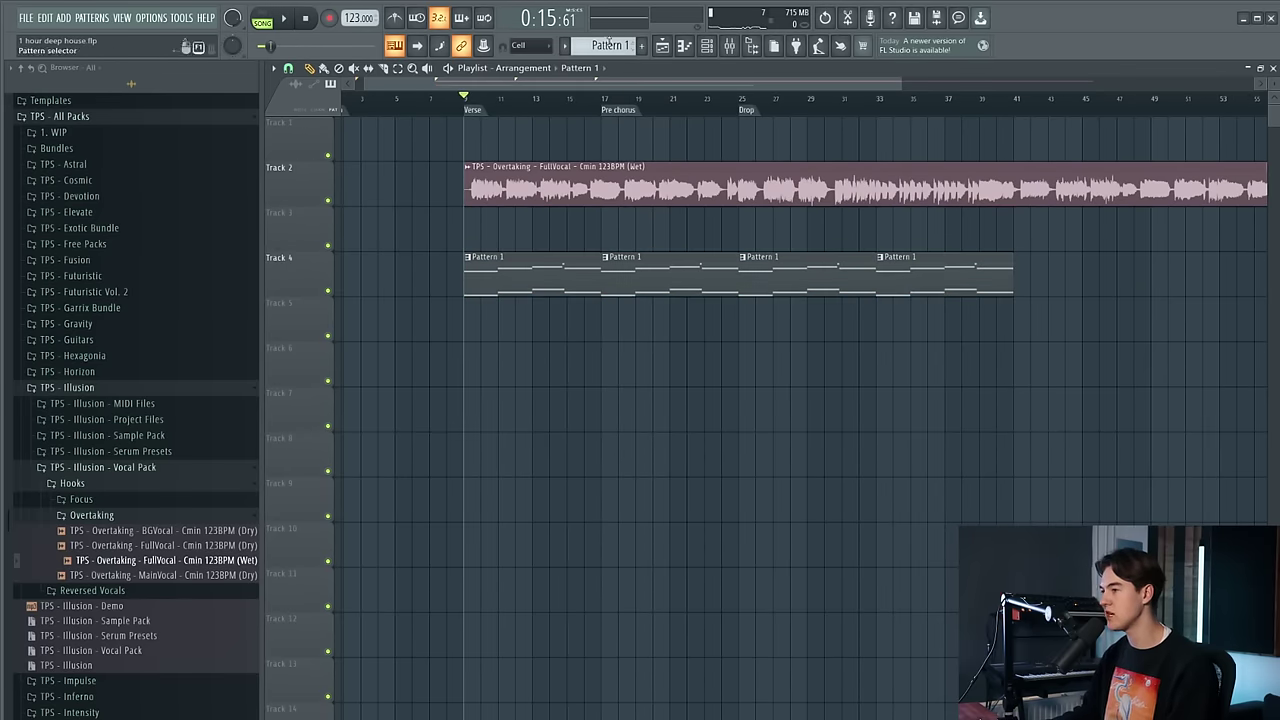
Mute the Overtaking vocal on Track 2 and play the chords from the Verse marker
click(708, 46)
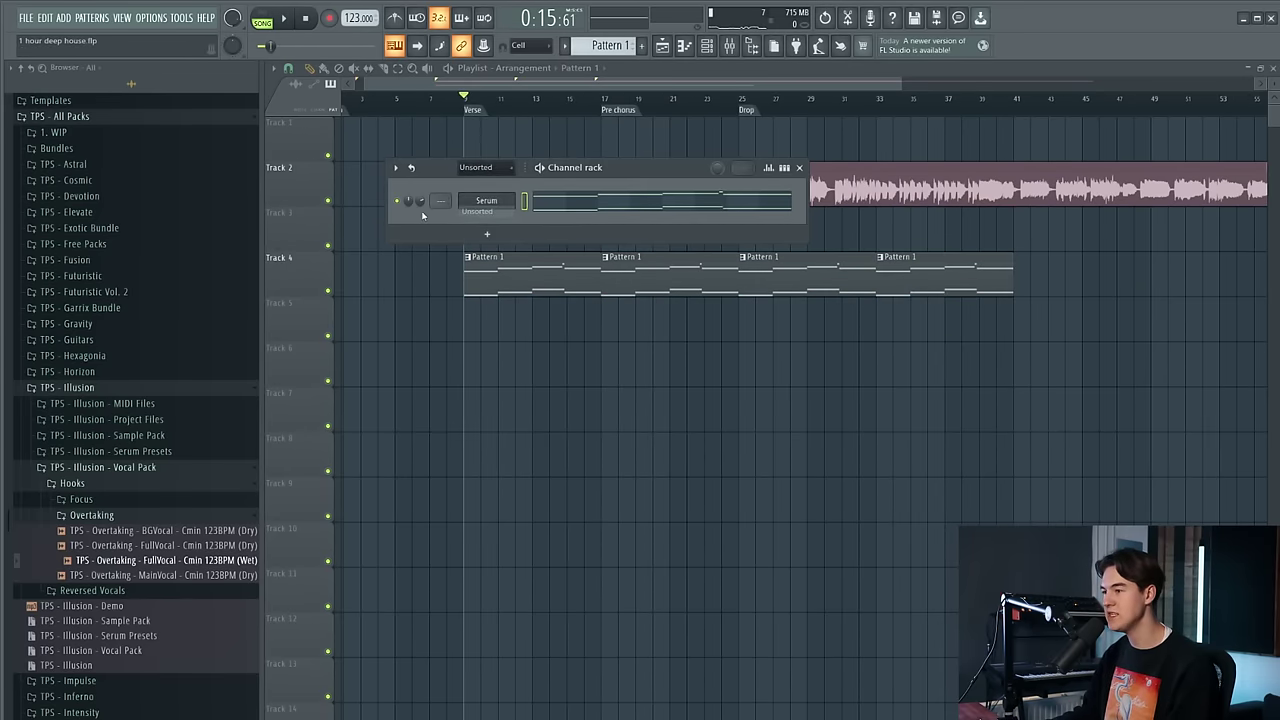
key(F6)
click(329, 202)
key(space)
scroll(540, 223, down, 1)
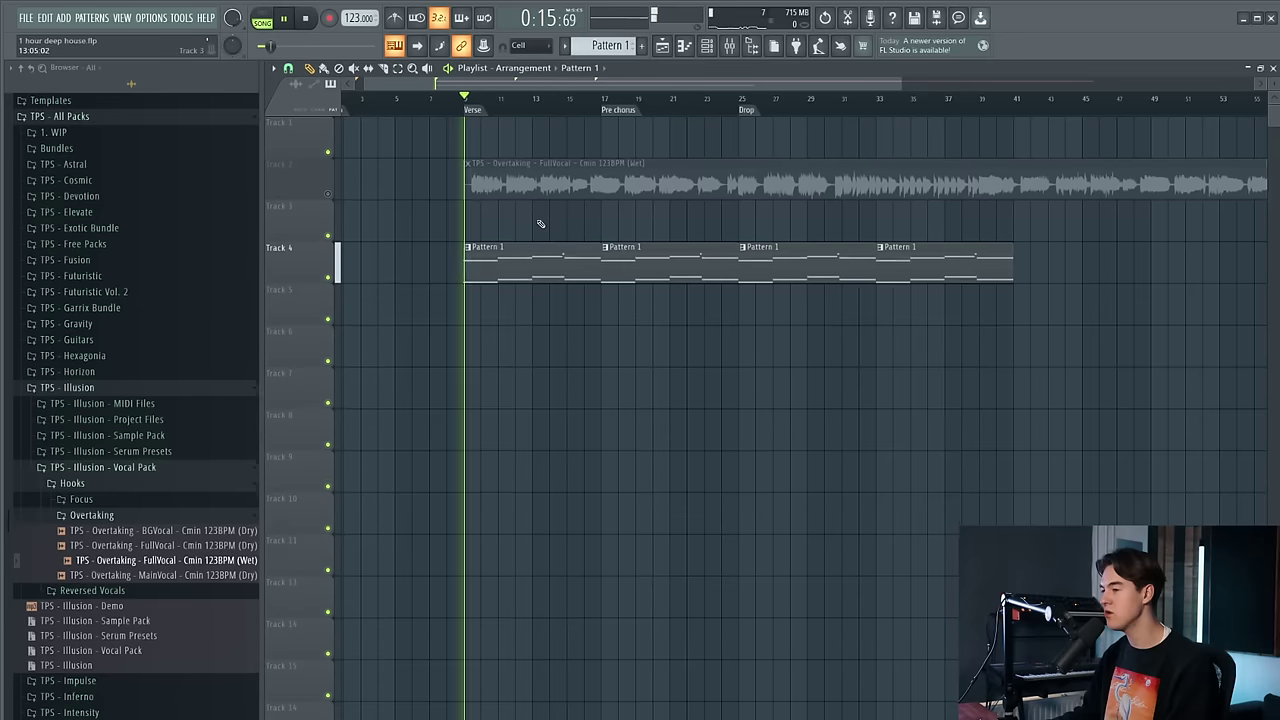
scroll(487, 235, up, 3)
Stop playback and place Atmosphere 03 C from the TPS - Illusion sample pack on Track 6 near the Verse marker
click(709, 44)
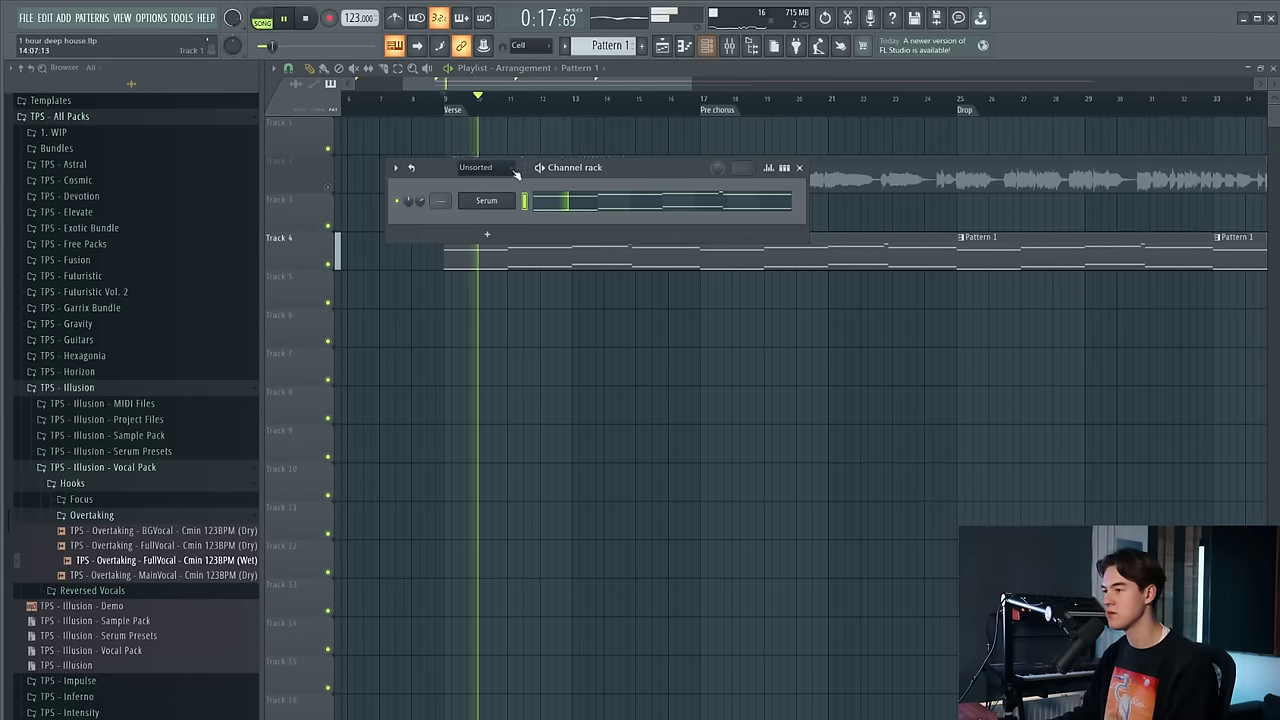
click(143, 514)
click(143, 484)
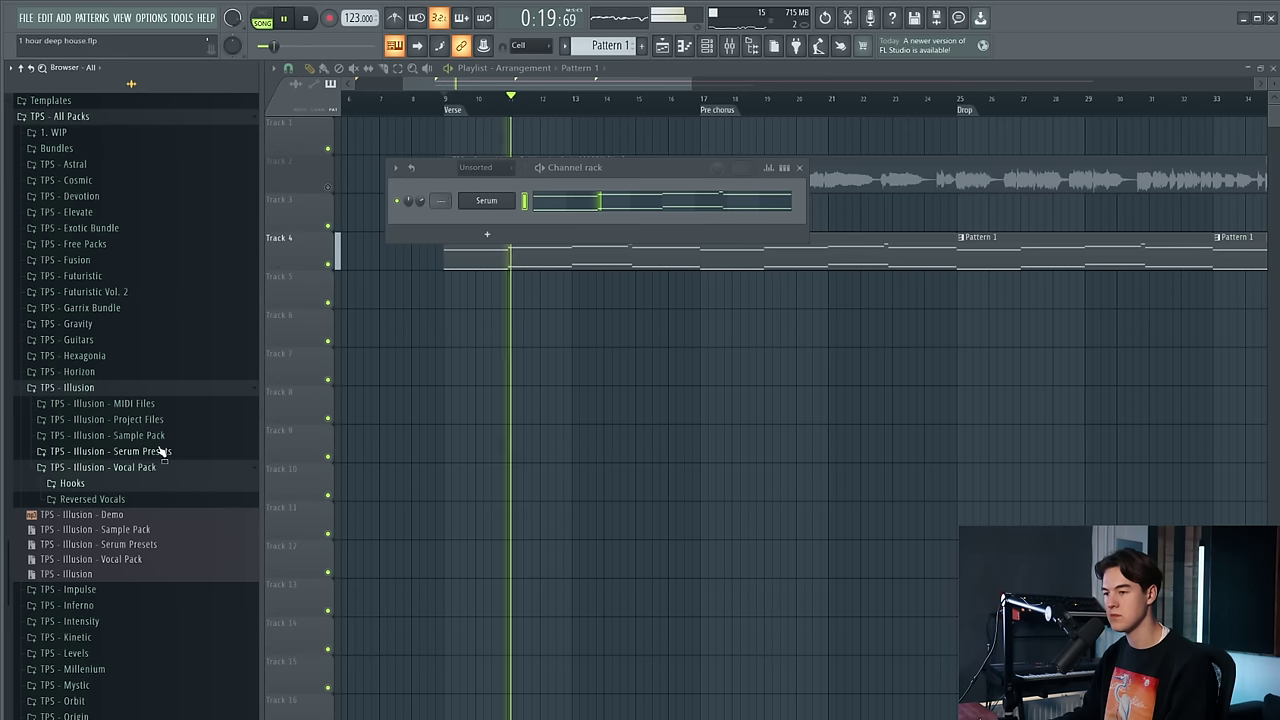
click(153, 437)
key(space)
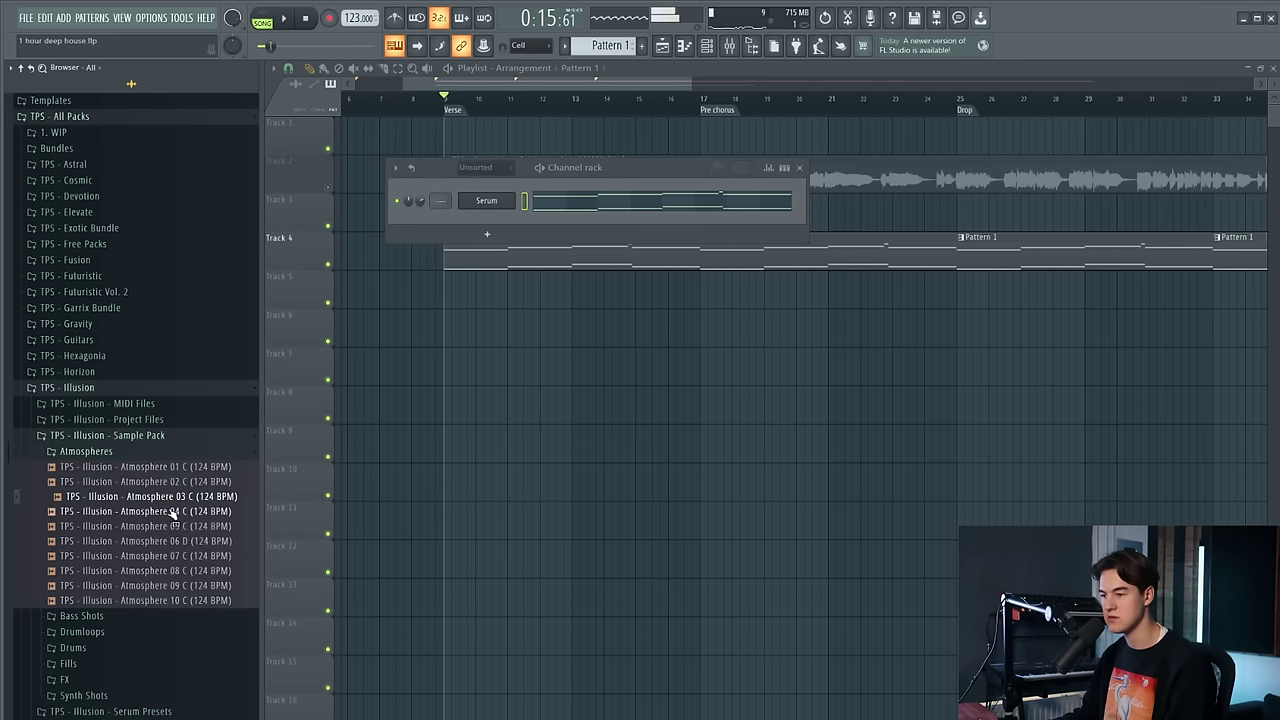
drag(150, 496, 445, 334)
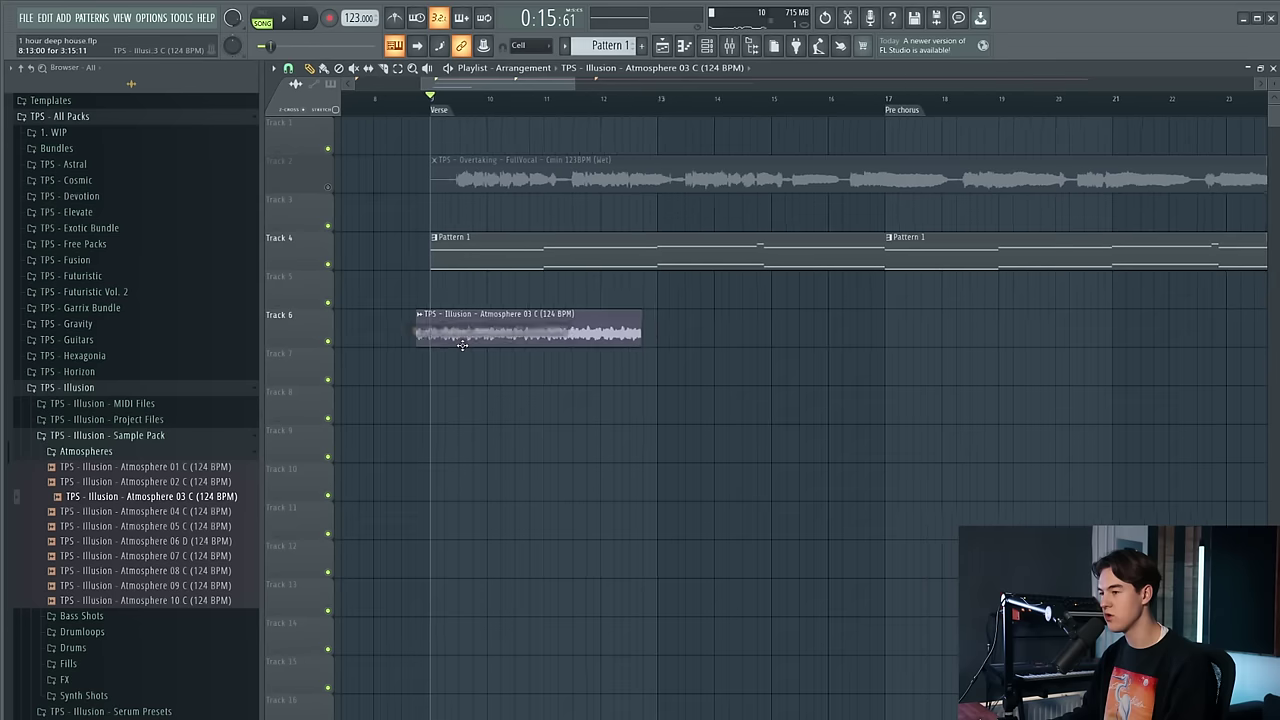
Set the Atmosphere 03 clip's time stretching mode to Stretch and fit it to four bars starting at bar 9
double_click(482, 334)
key(space)
click(736, 310)
click(727, 347)
drag(817, 405, 431, 250)
scroll(552, 384, down, 5)
drag(687, 372, 516, 321)
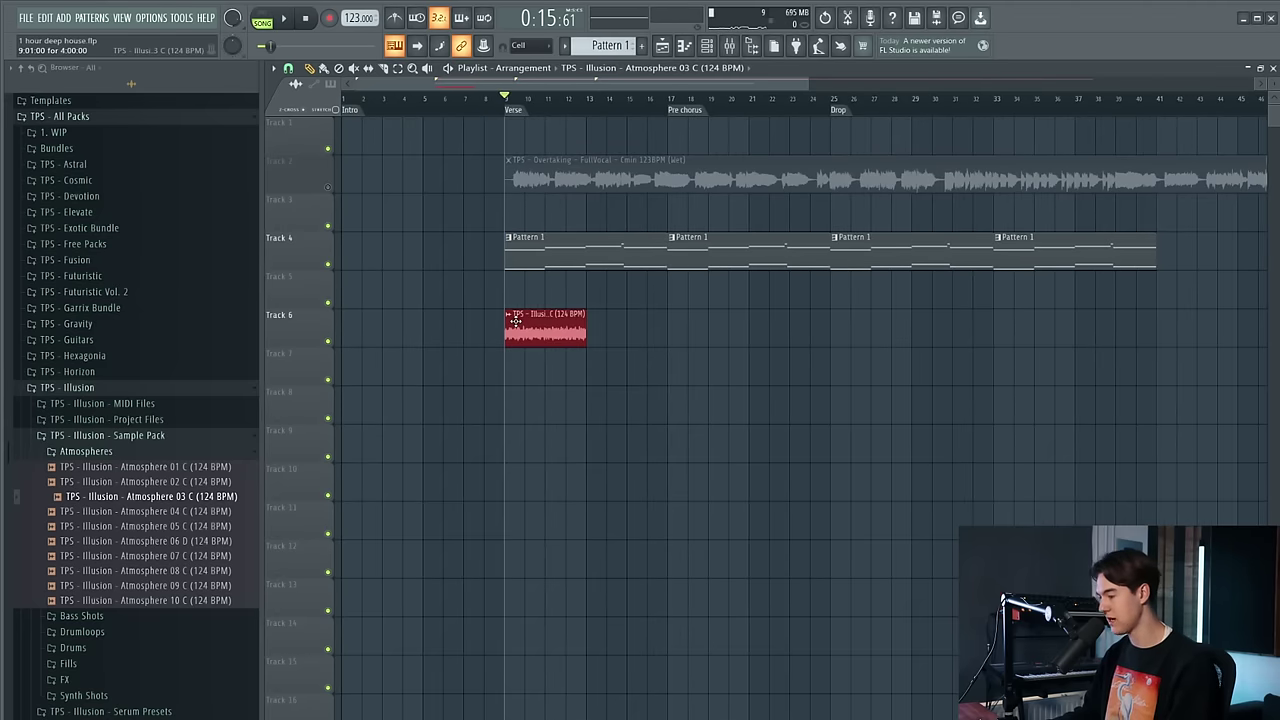
Fill Track 6 from bar 9 to bar 17 with duplicated Atmosphere 03 clips and lower the sample's channel volume to about 6%
key(ctrl+b)
key(ctrl+b)
key(ctrl+b)
key(ctrl+b)
ctrl+click(897, 357)
key(space)
right_click(885, 335)
scroll(620, 330, up, 4)
right_click(765, 325)
right_click(893, 323)
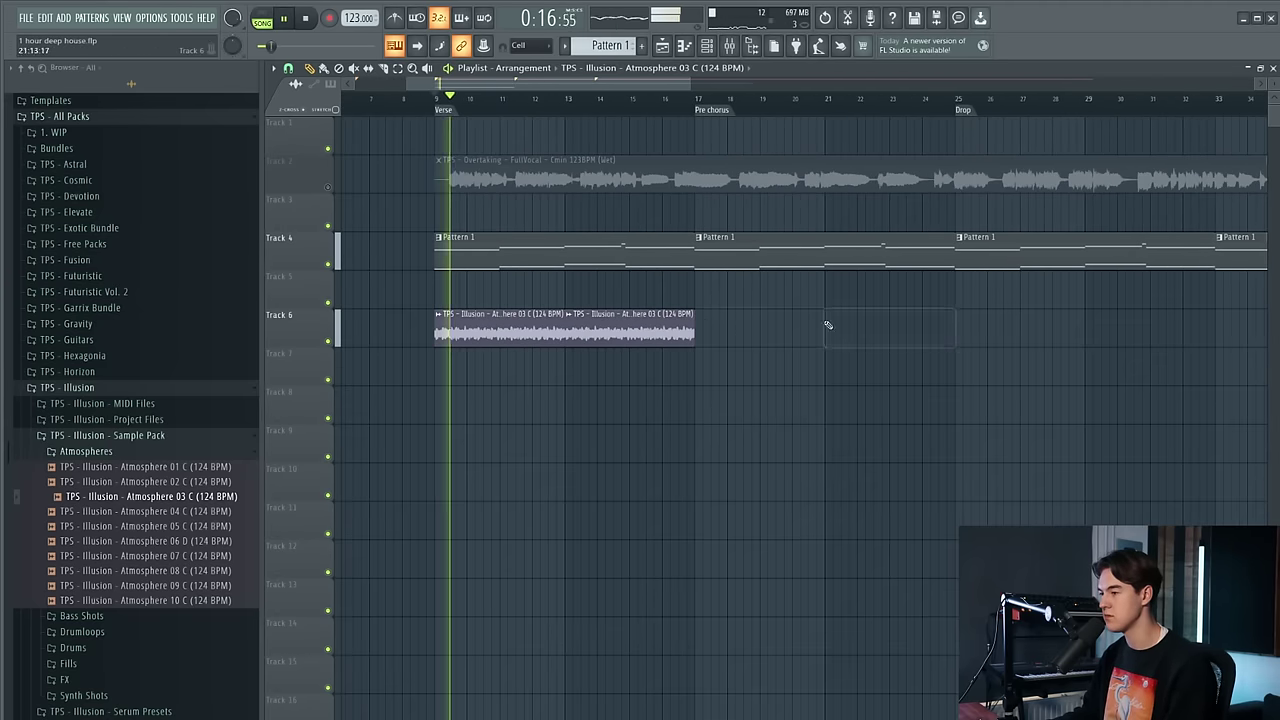
double_click(670, 330)
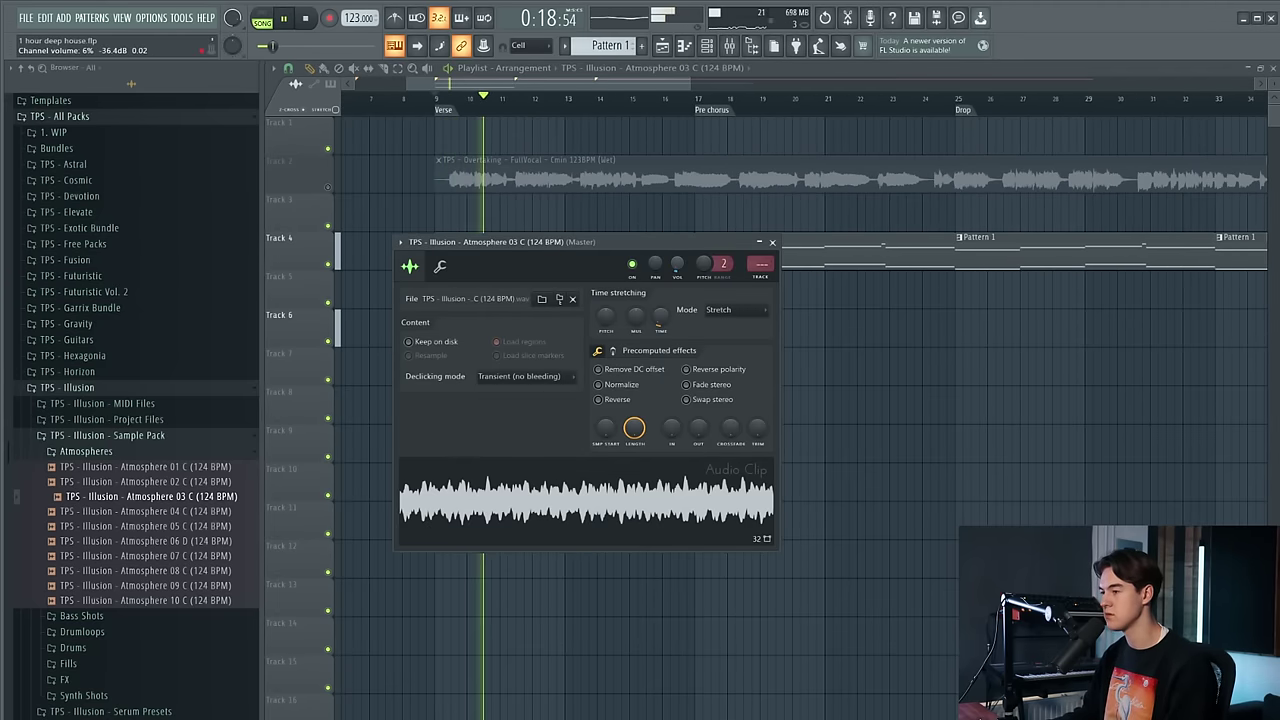
right_click(1136, 458)
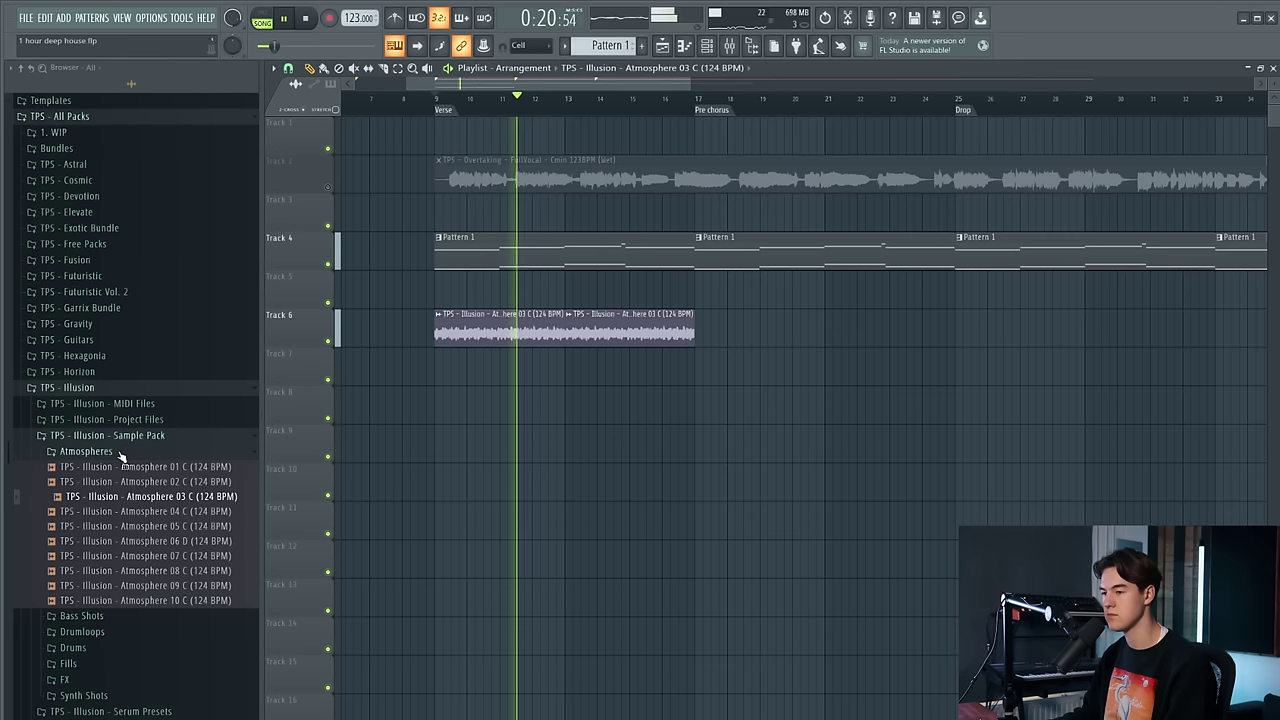
Try a 700-cent pitch shift on Atmosphere 03 against the chords, then reset the pitch shift and stop playback
double_click(530, 335)
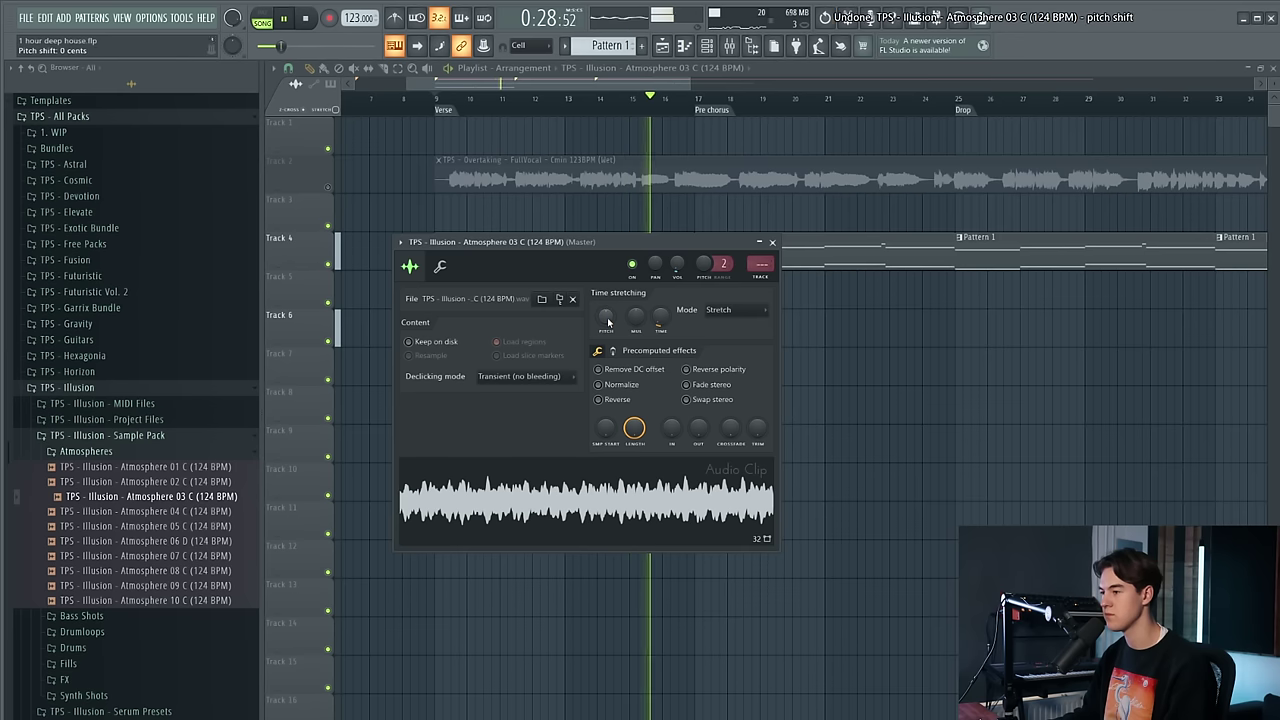
key(space)
drag(608, 322, 608, 327)
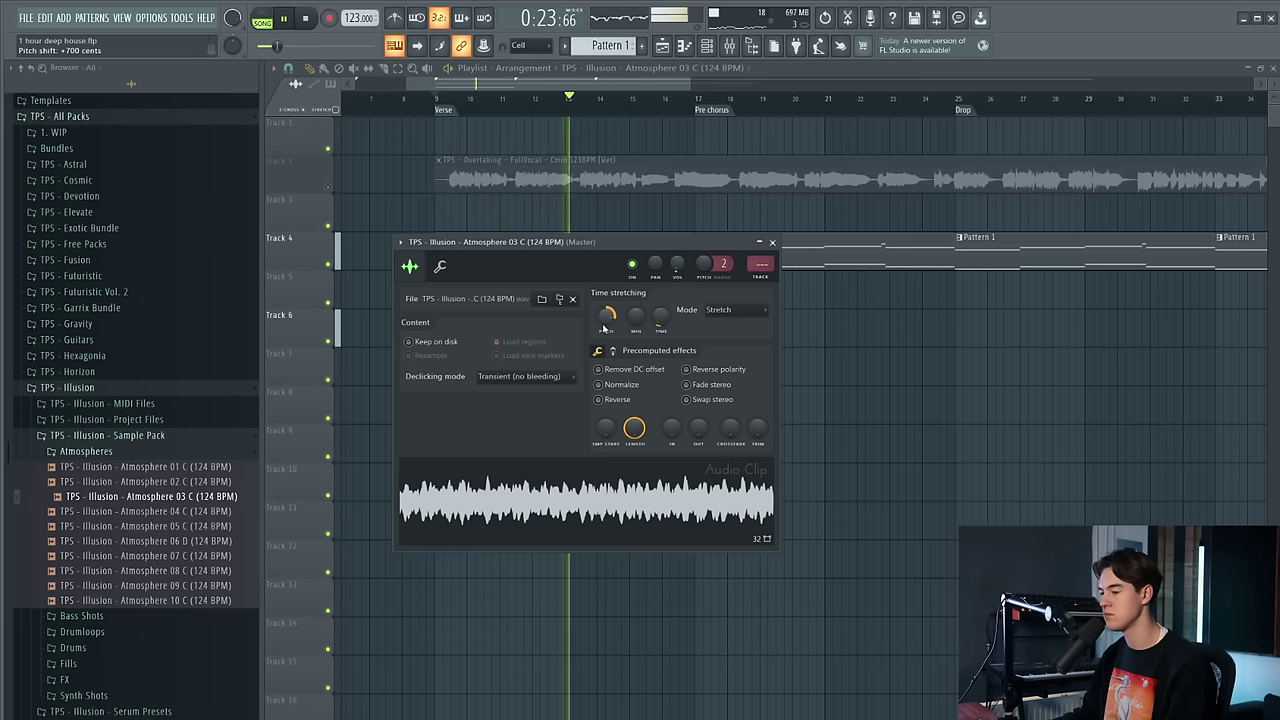
right_click(603, 327)
click(615, 332)
key(space)
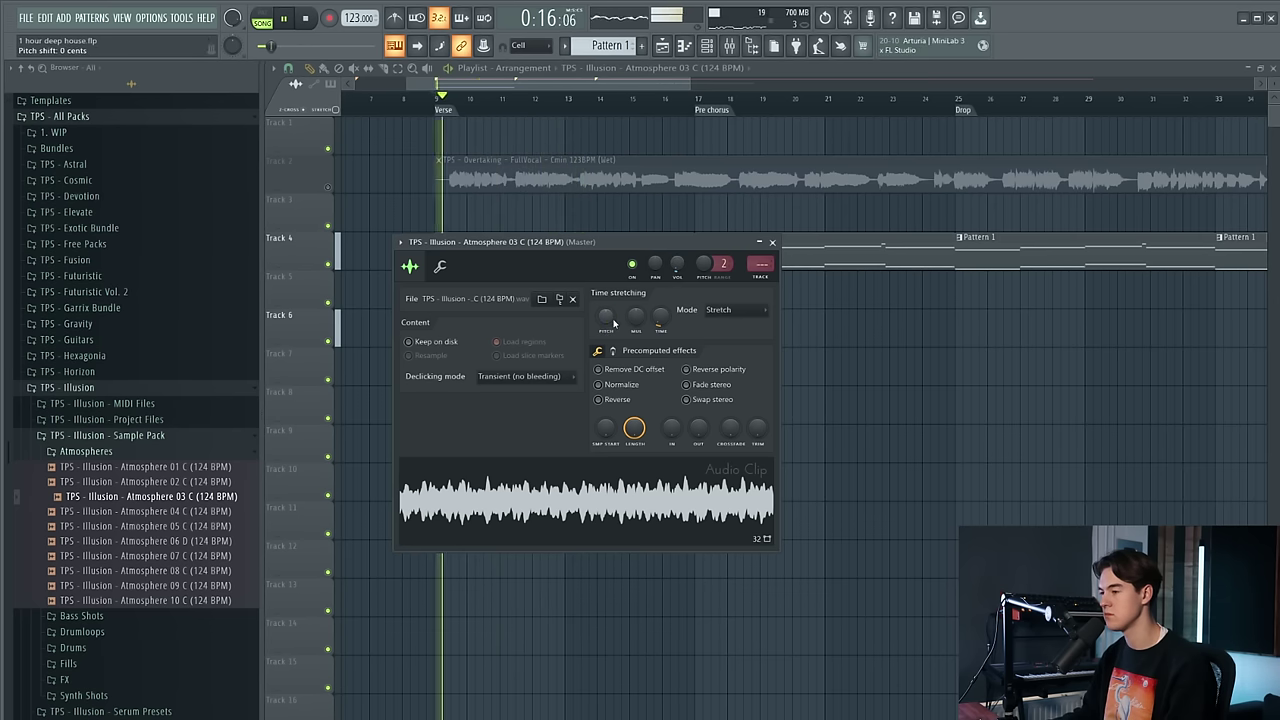
right_click(959, 380)
key(space)
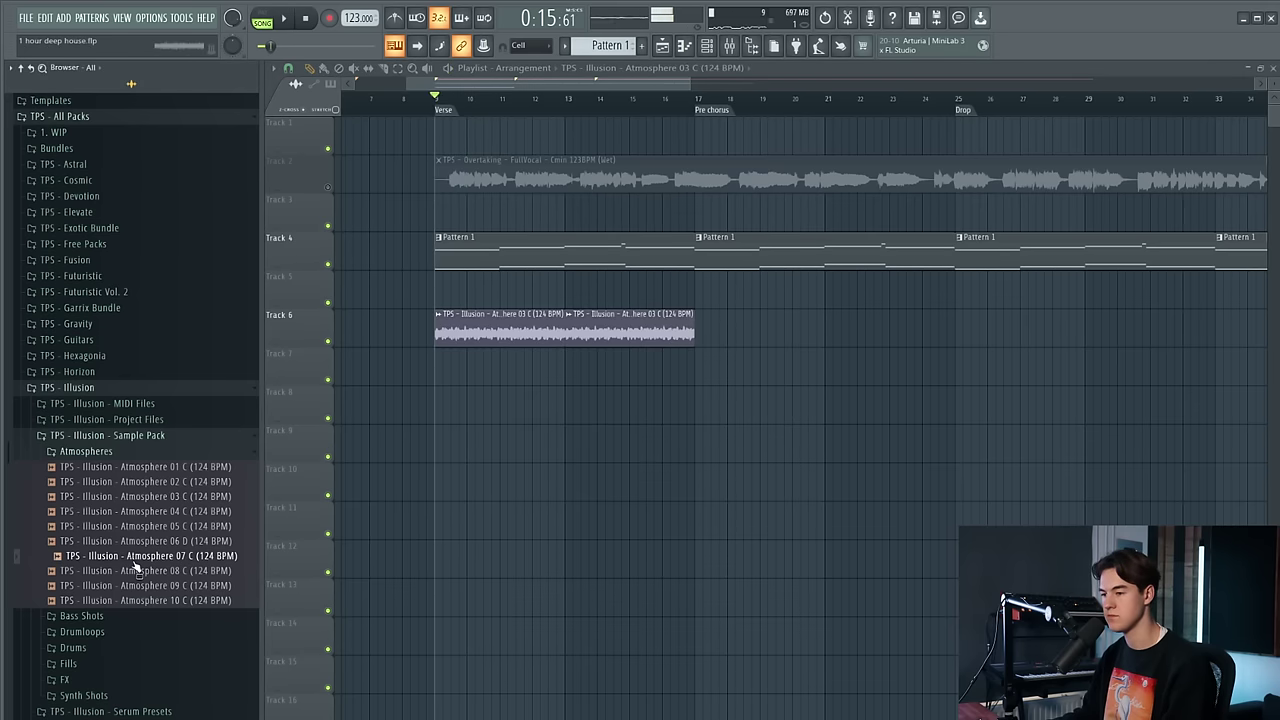
Place Ambience 01 from the Illusion FX Ambience folder on Track 7 near the Verse marker and start playback
click(140, 455)
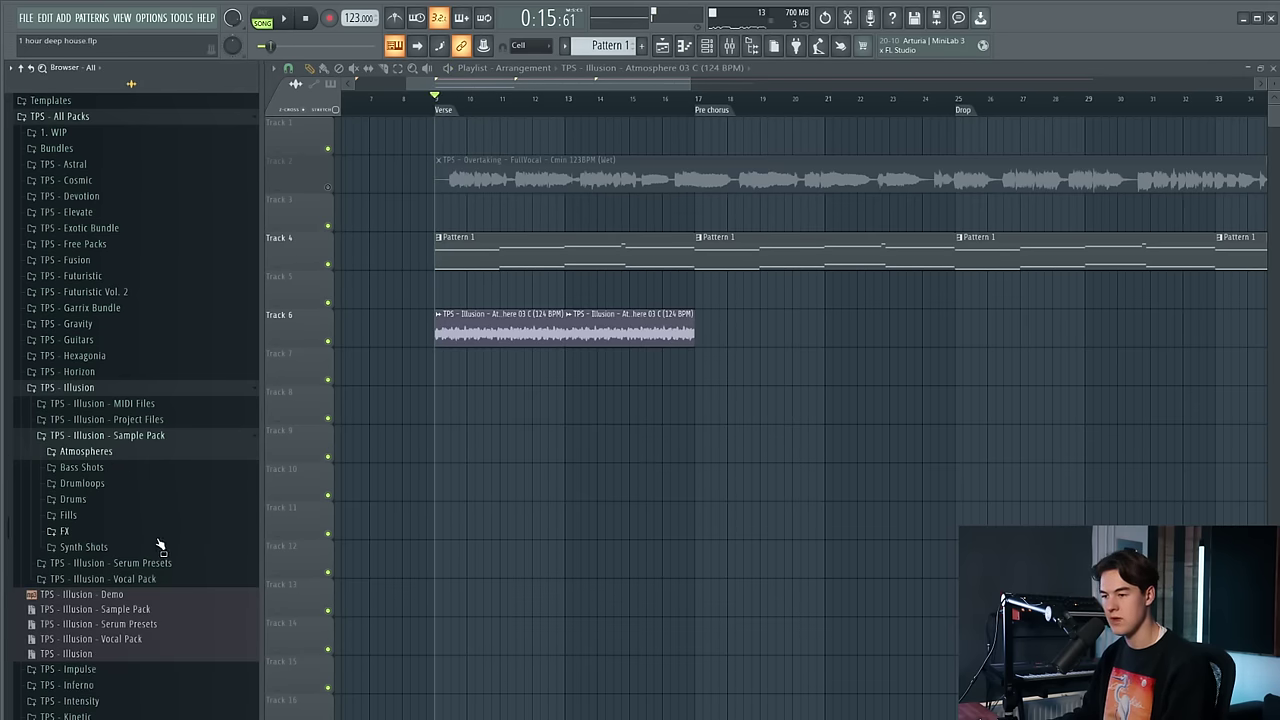
click(102, 530)
click(90, 547)
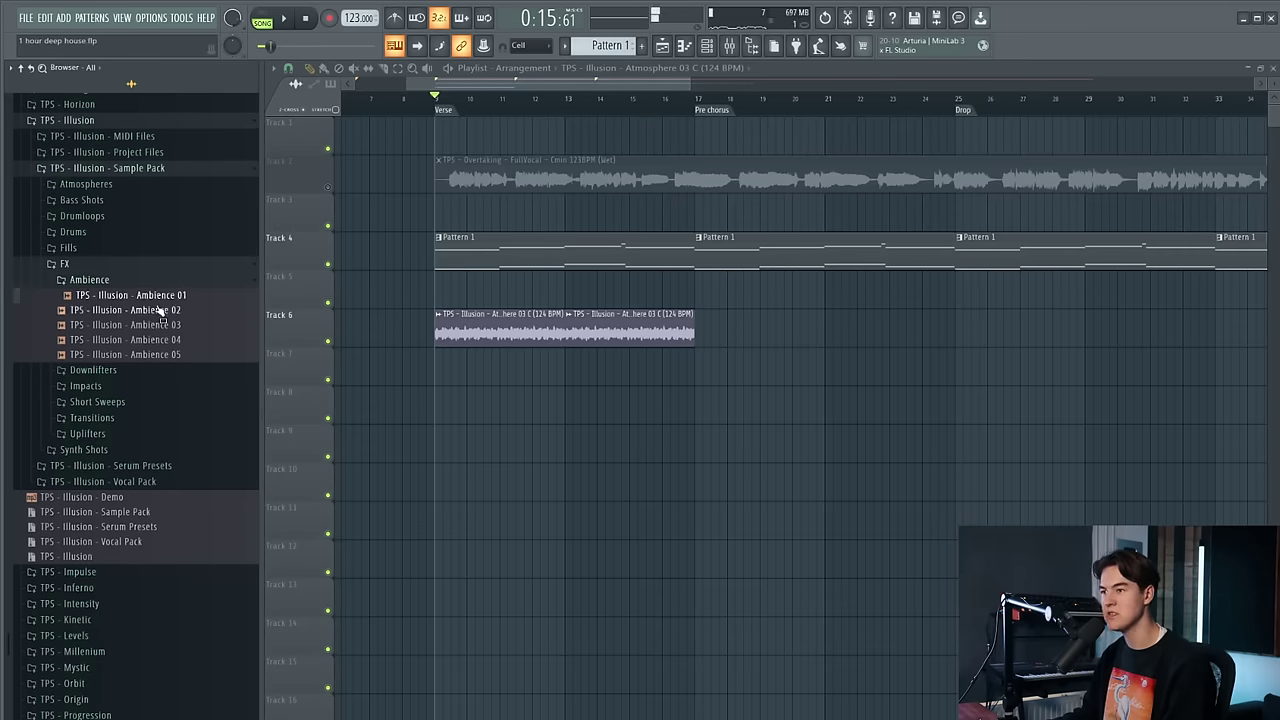
drag(159, 304, 441, 372)
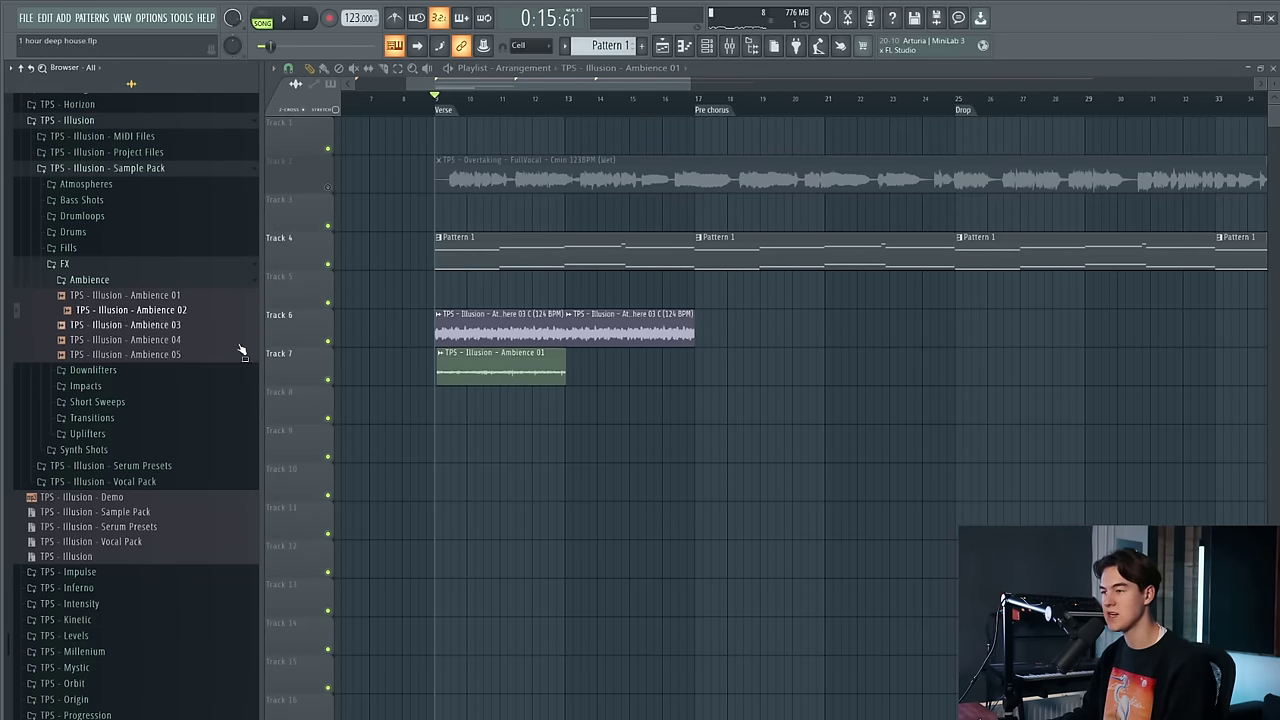
scroll(485, 378, up, 2)
key(space)
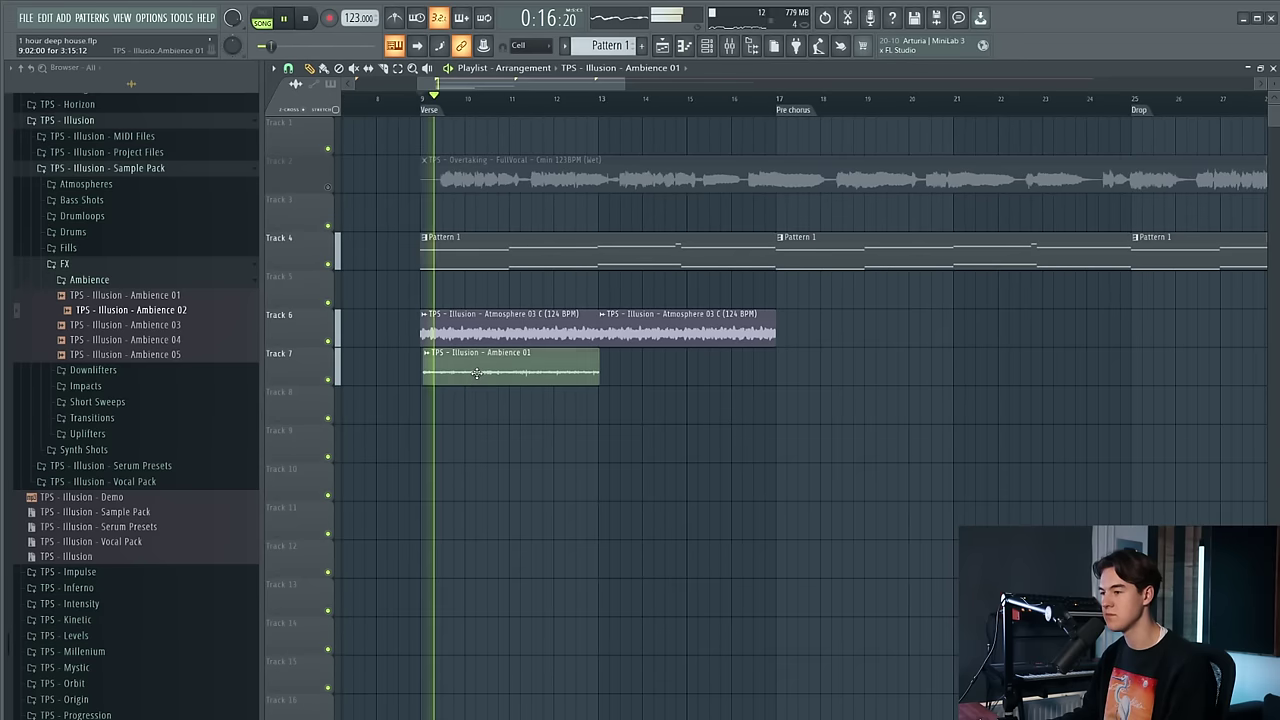
Set the Ambience 01 clip's time stretching mode to Stretch and fit it to four bars starting at bar 9
double_click(475, 372)
click(597, 188)
click(598, 224)
drag(661, 405, 552, 378)
Duplicate the Ambience 01 clip on Track 7 so the two clips fill the Verse up to bar 17
key(ctrl+b)
scroll(626, 426, down, 2)
ctrl+click(631, 431)
scroll(592, 380, up, 2)
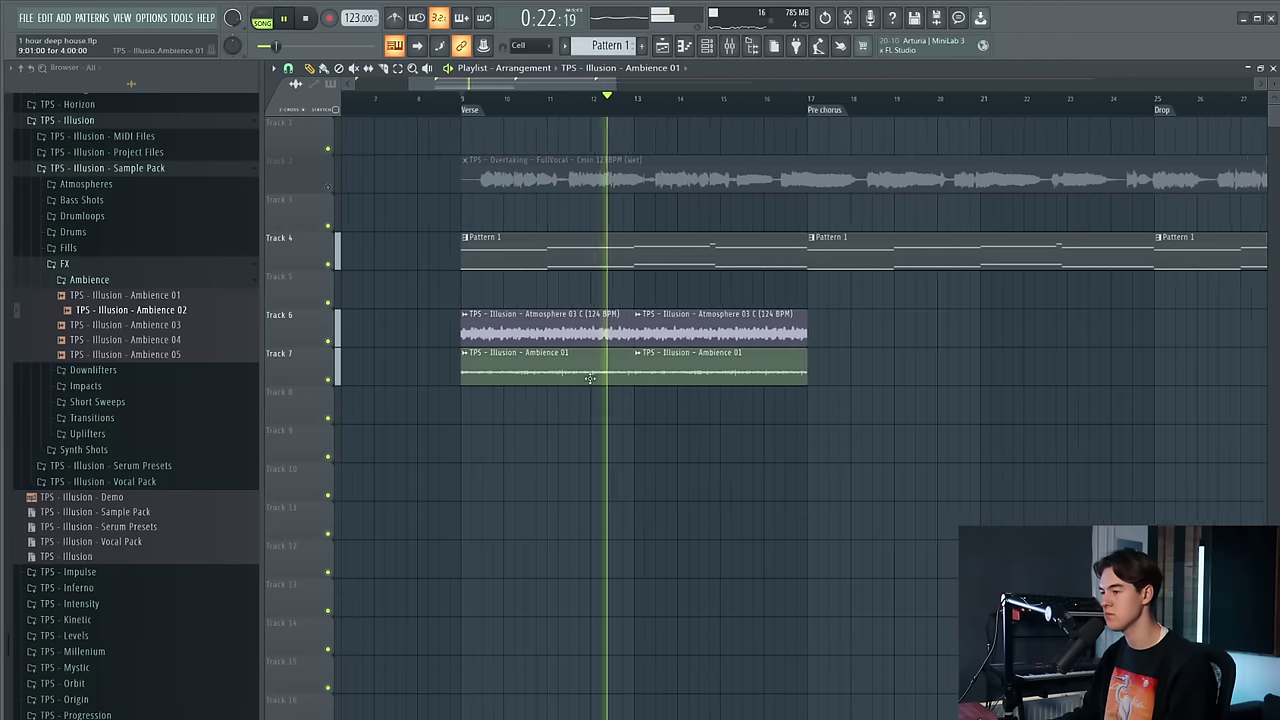
Duplicate the Atmosphere 03 and Ambience 01 clips across the Pre chorus and remove the copies past the Drop marker at bar 25
double_click(714, 316)
drag(923, 426, 466, 309)
scroll(467, 318, down, 2)
key(ctrl+b)
key(ctrl+b)
scroll(529, 373, down, 1)
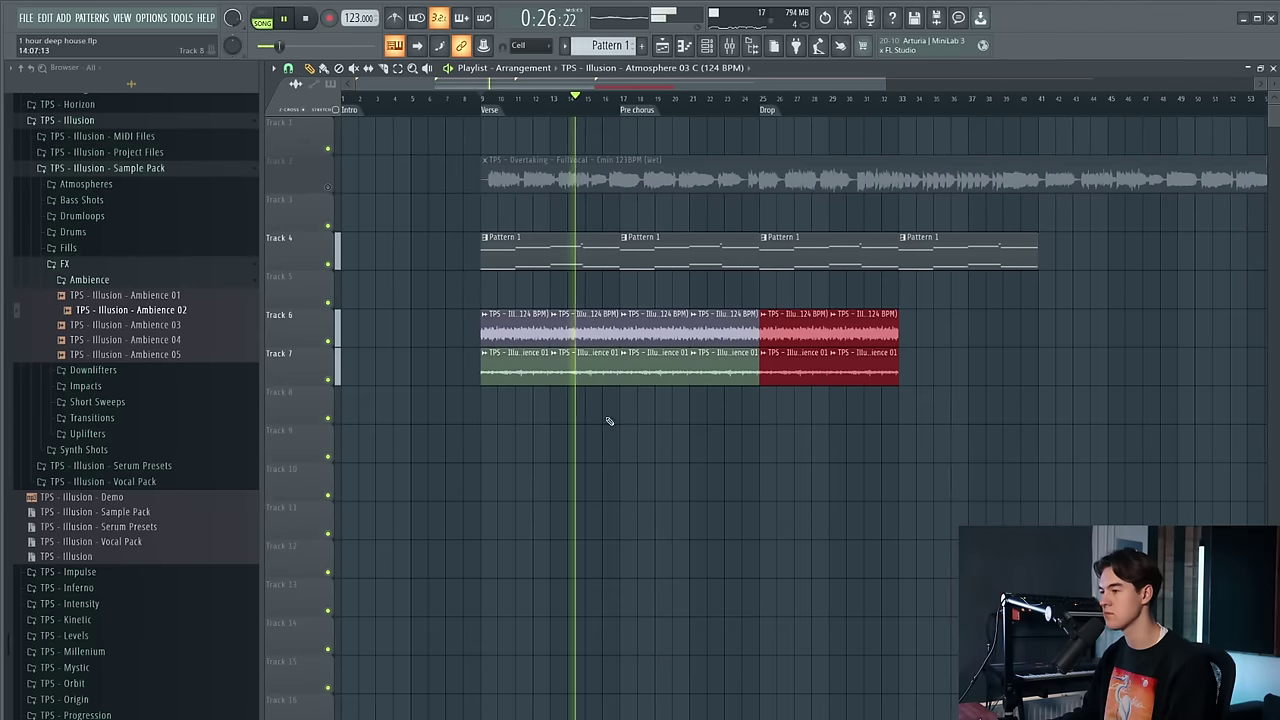
ctrl+click(618, 421)
right_click(785, 362)
scroll(545, 385, up, 3)
Lower the Ambience 01 channel volume to about 9% while the song plays
double_click(726, 354)
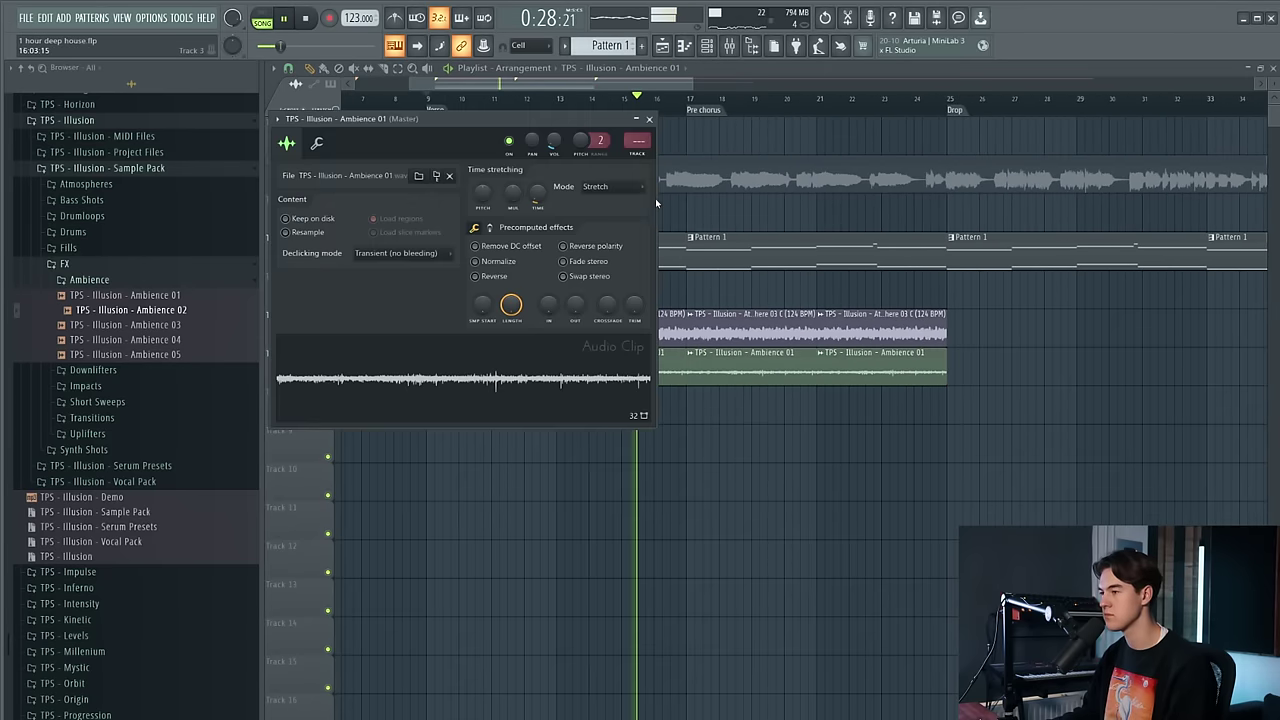
click(649, 120)
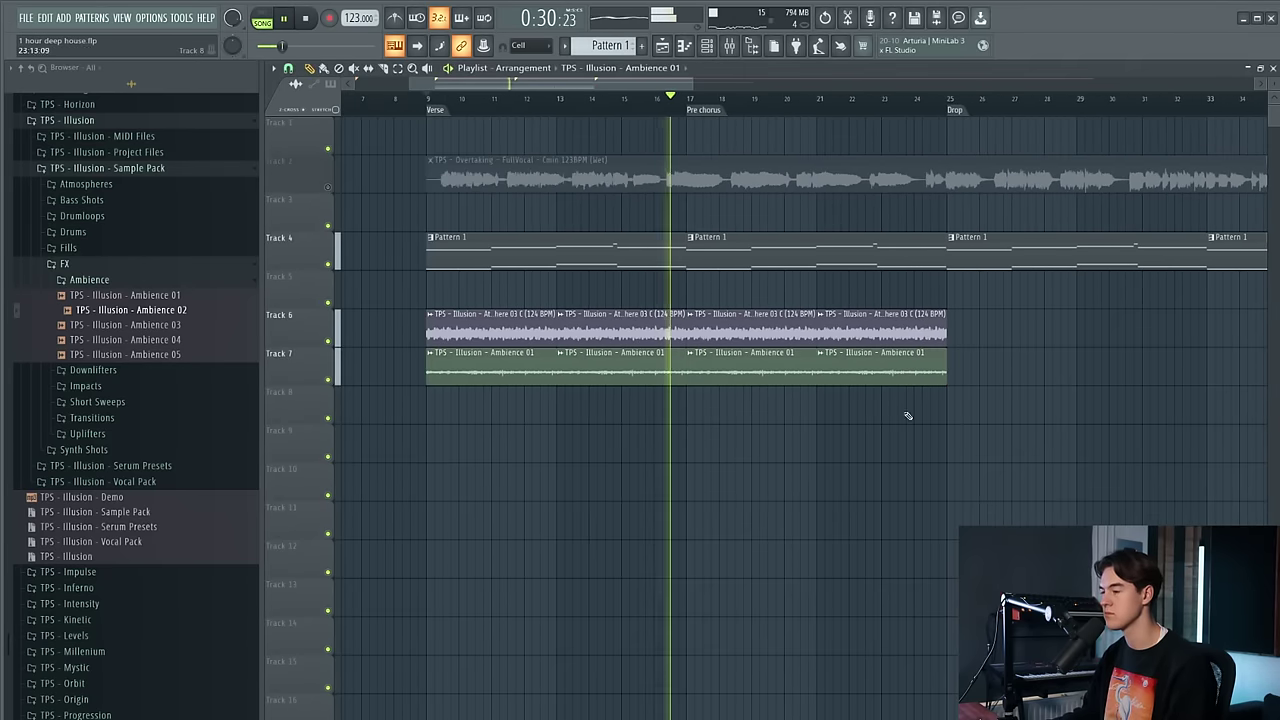
double_click(750, 356)
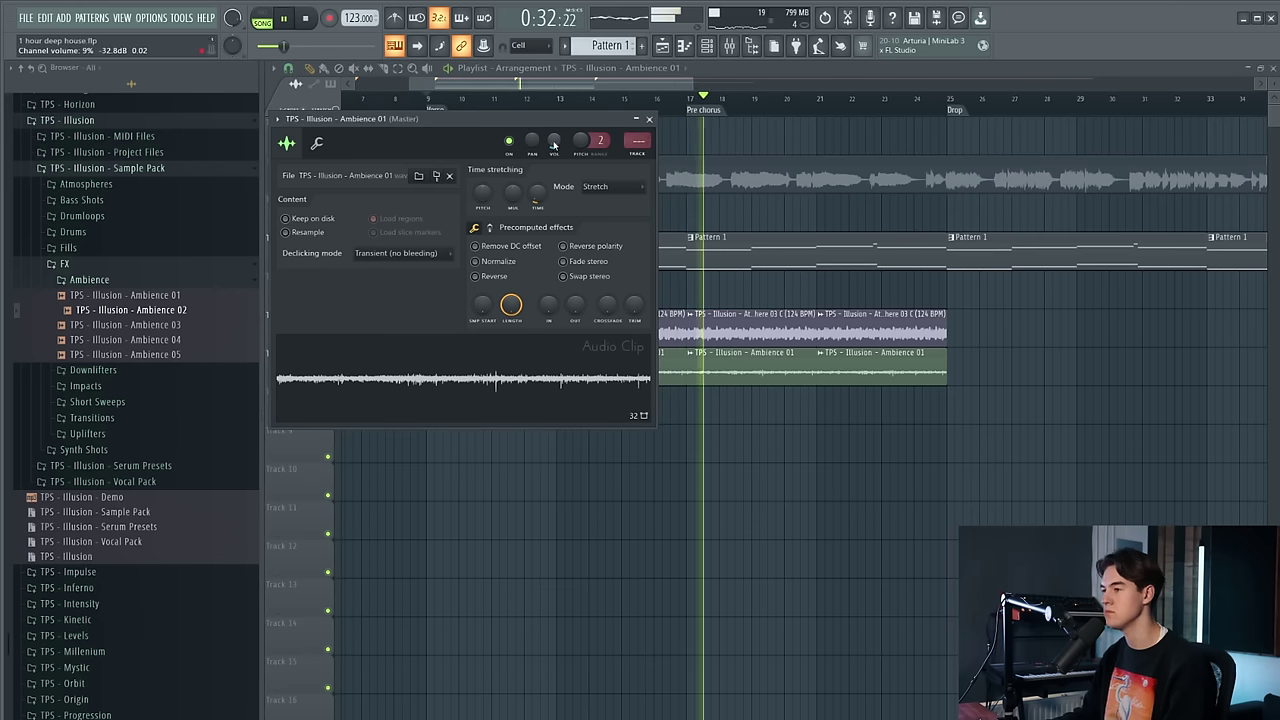
right_click(1103, 471)
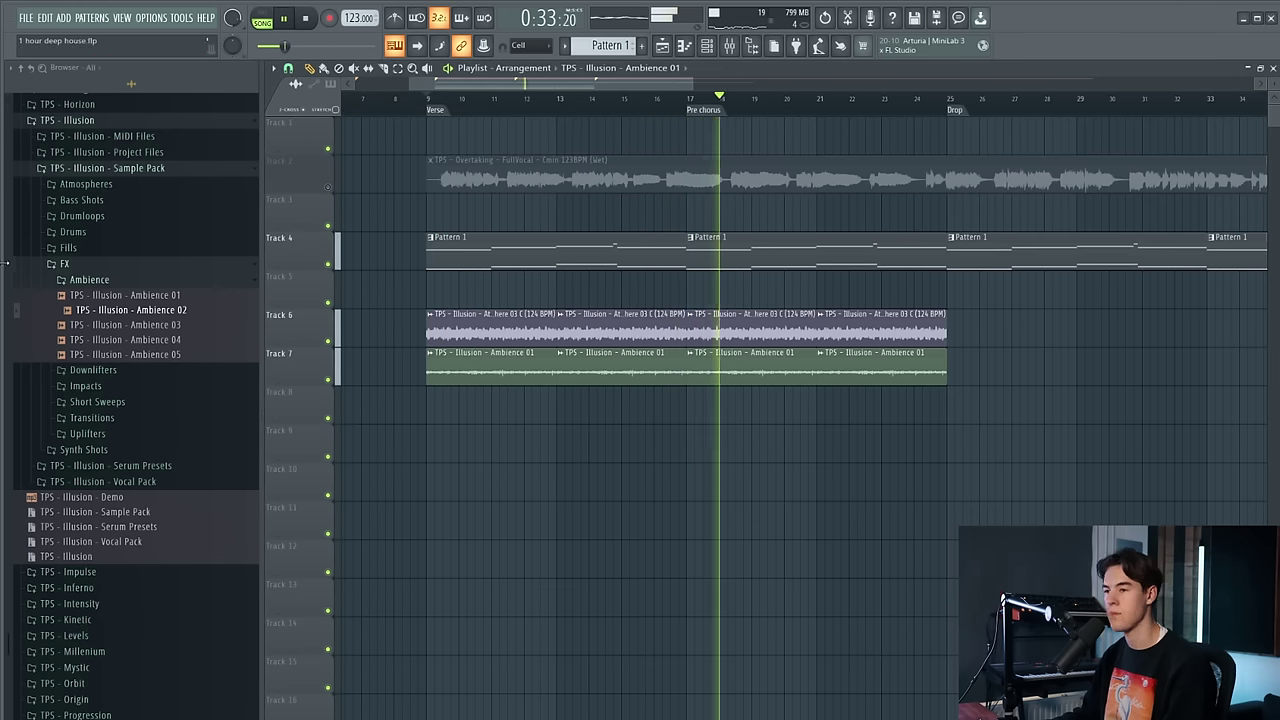
Listen to the layers with the Track 2 vocal unmuted, mute it again and check the Ambience 01 settings
click(329, 187)
click(330, 187)
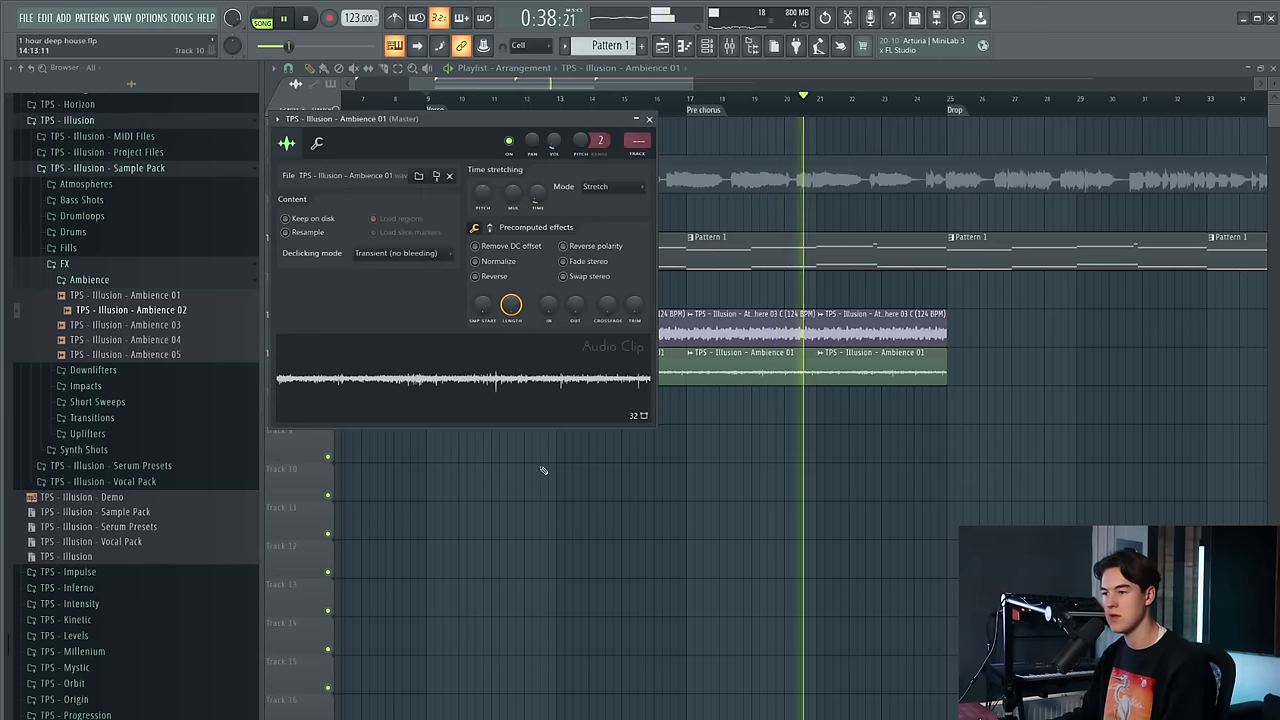
right_click(706, 475)
Stop playback and place Atmosphere 06 D from the Illusion Atmospheres folder on Track 5 at the Verse marker
key(space)
click(72, 280)
click(106, 186)
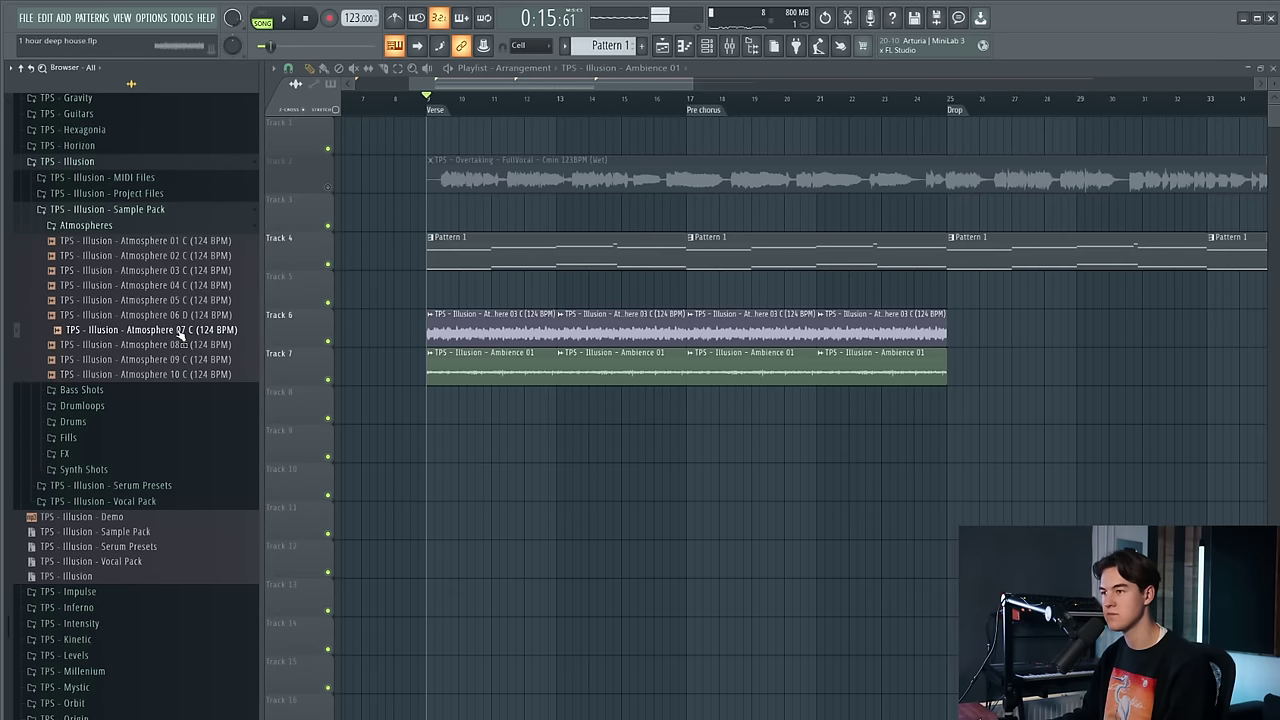
drag(185, 318, 428, 288)
Set the Atmosphere 06 clip to Stretch mode, fit it to four bars, and lower its channel volume during playback
scroll(450, 292, up, 4)
scroll(450, 293, up, 3)
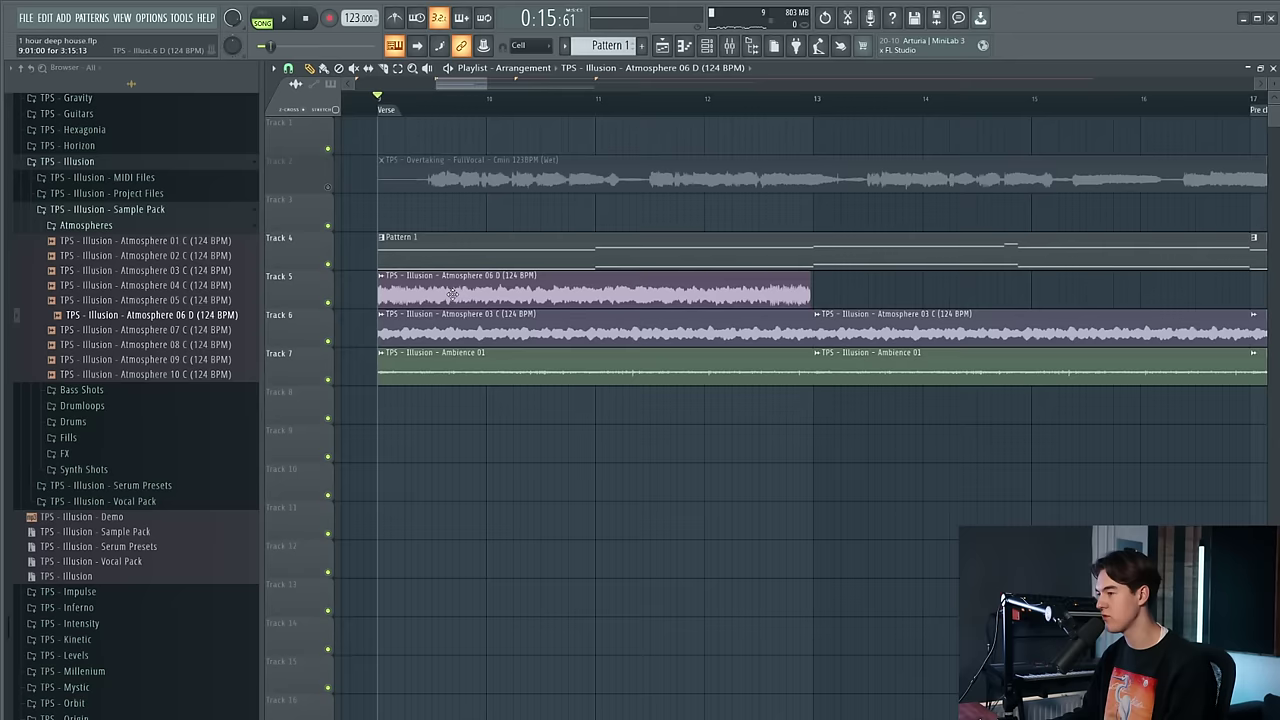
double_click(474, 293)
click(618, 204)
click(620, 240)
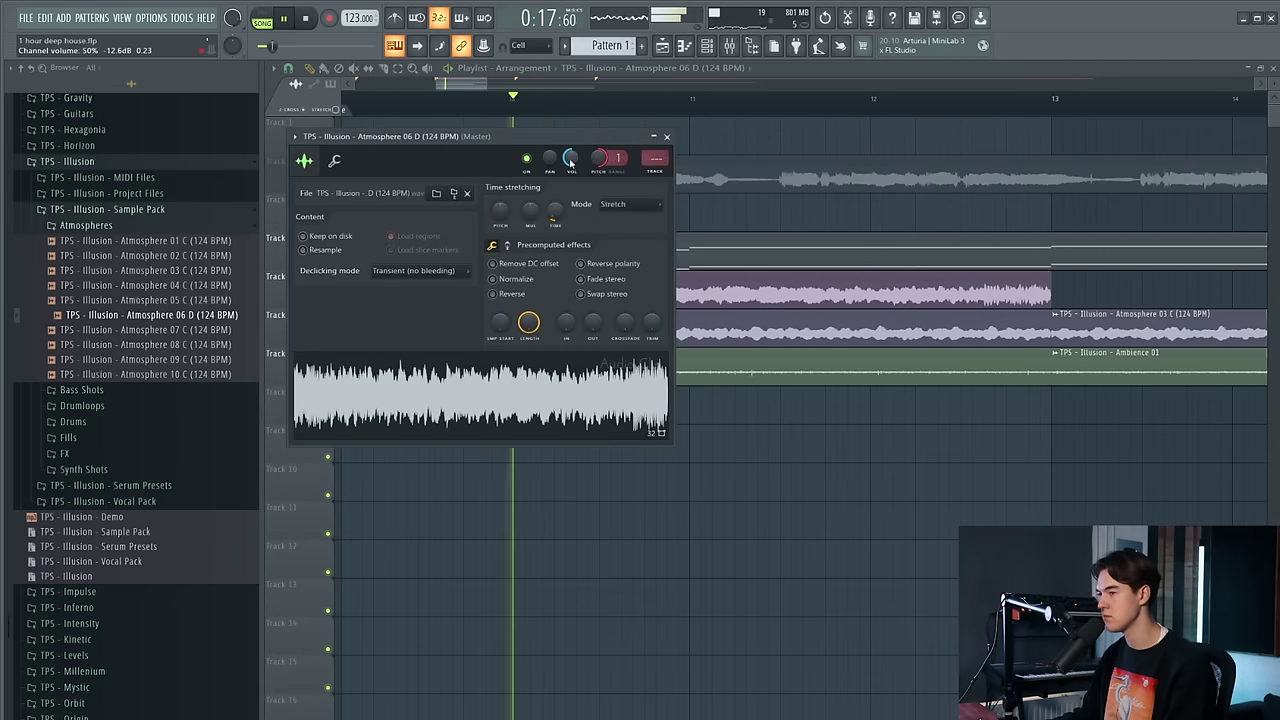
key(Escape)
scroll(608, 388, down, 5)
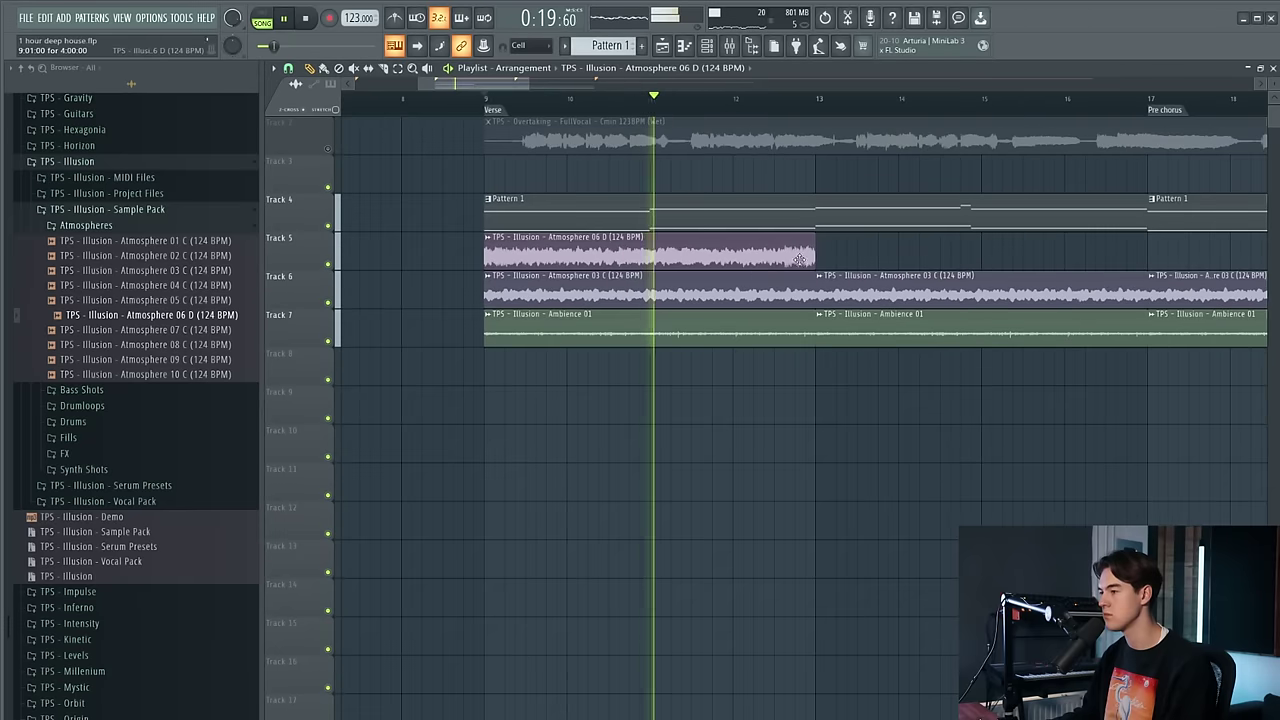
Delete the Atmosphere 06 clip from Track 5 and stop playback
ctrl+click(645, 250)
scroll(653, 262, down, 3)
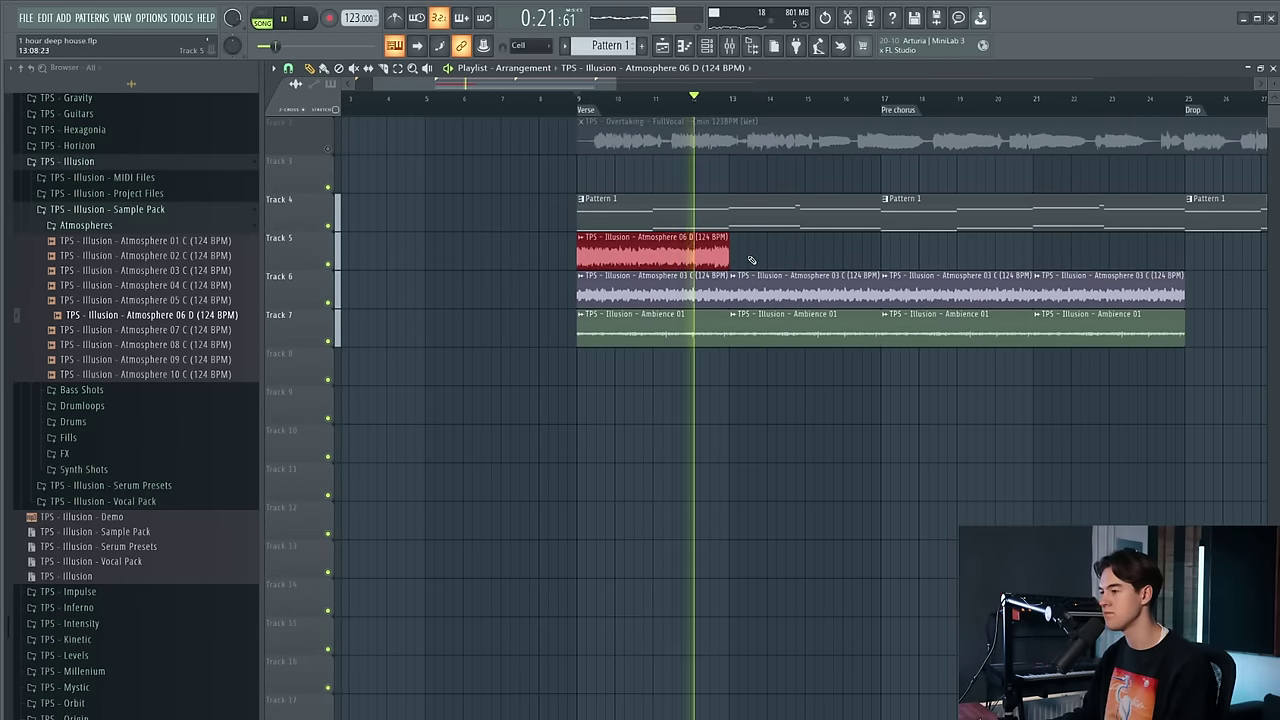
key(Delete)
key(space)
Place Atmosphere 02 C from the Illusion Atmospheres folder on Track 5 at the Verse marker and start playback
click(221, 272)
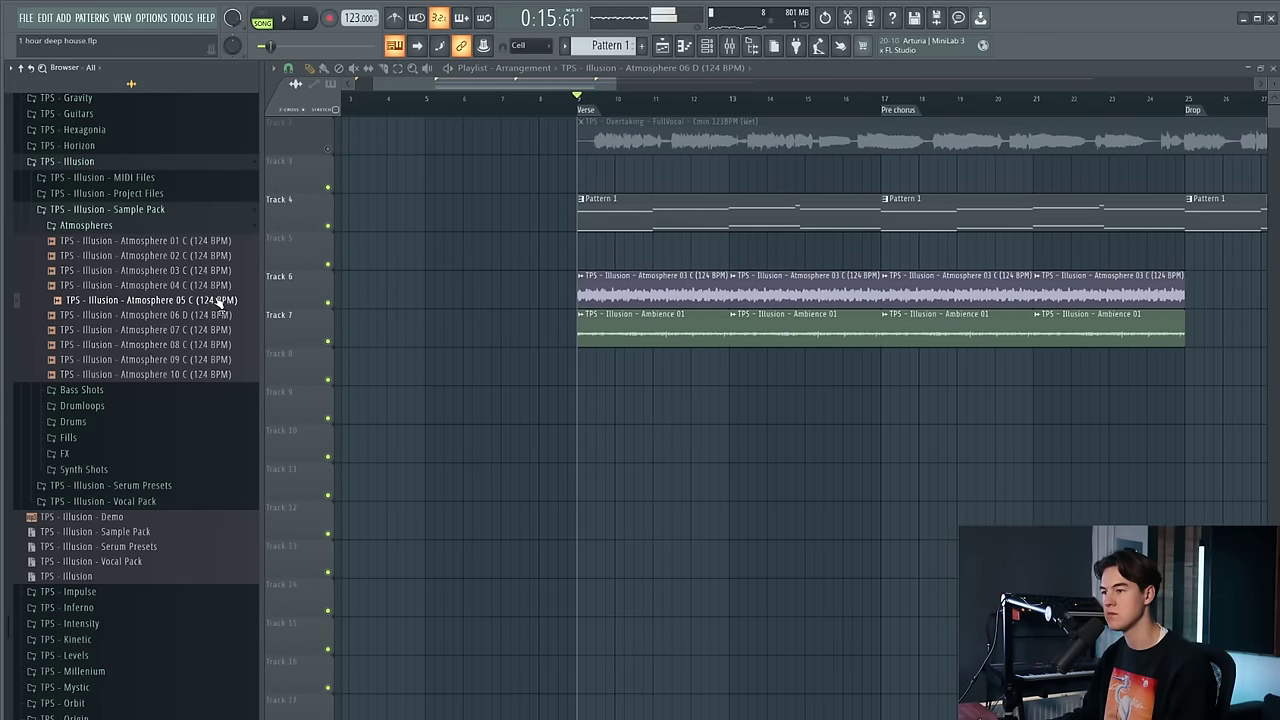
drag(210, 258, 610, 252)
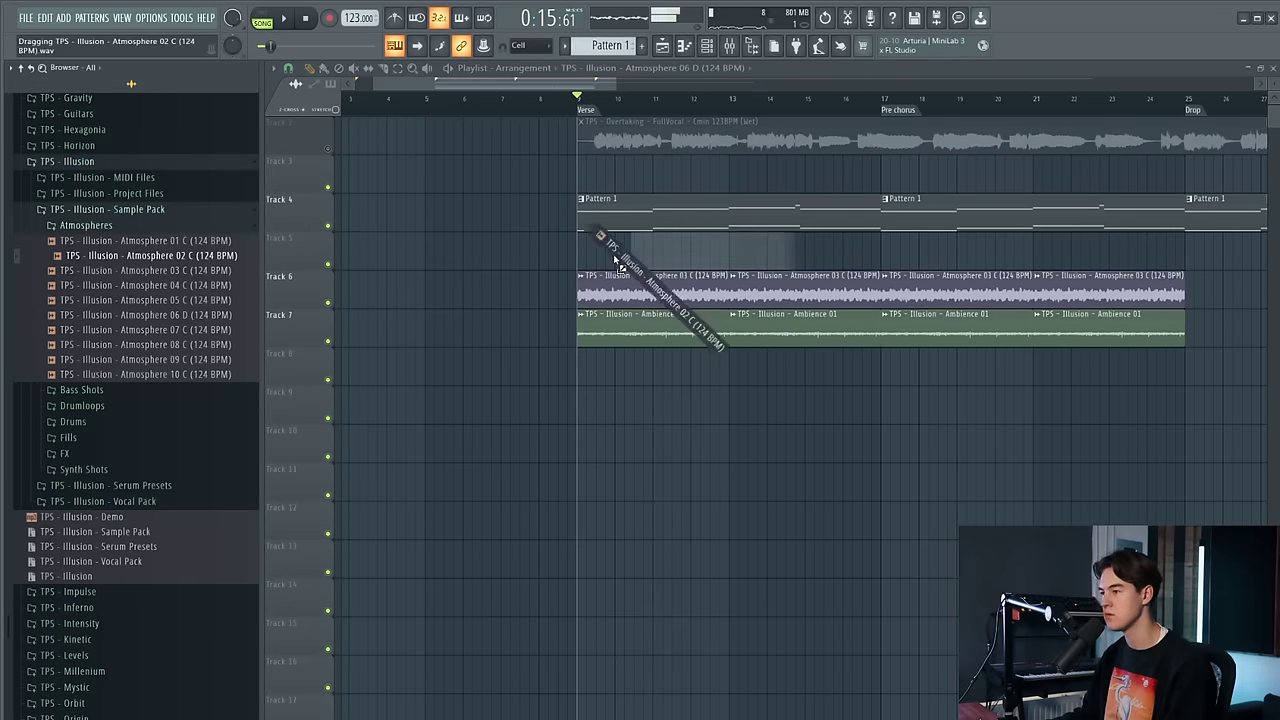
scroll(630, 253, up, 3)
key(space)
Set the Atmosphere 02 clip to Stretch mode over four bars, lower its channel volume, and raise its channel pitch to +300 cents
double_click(633, 253)
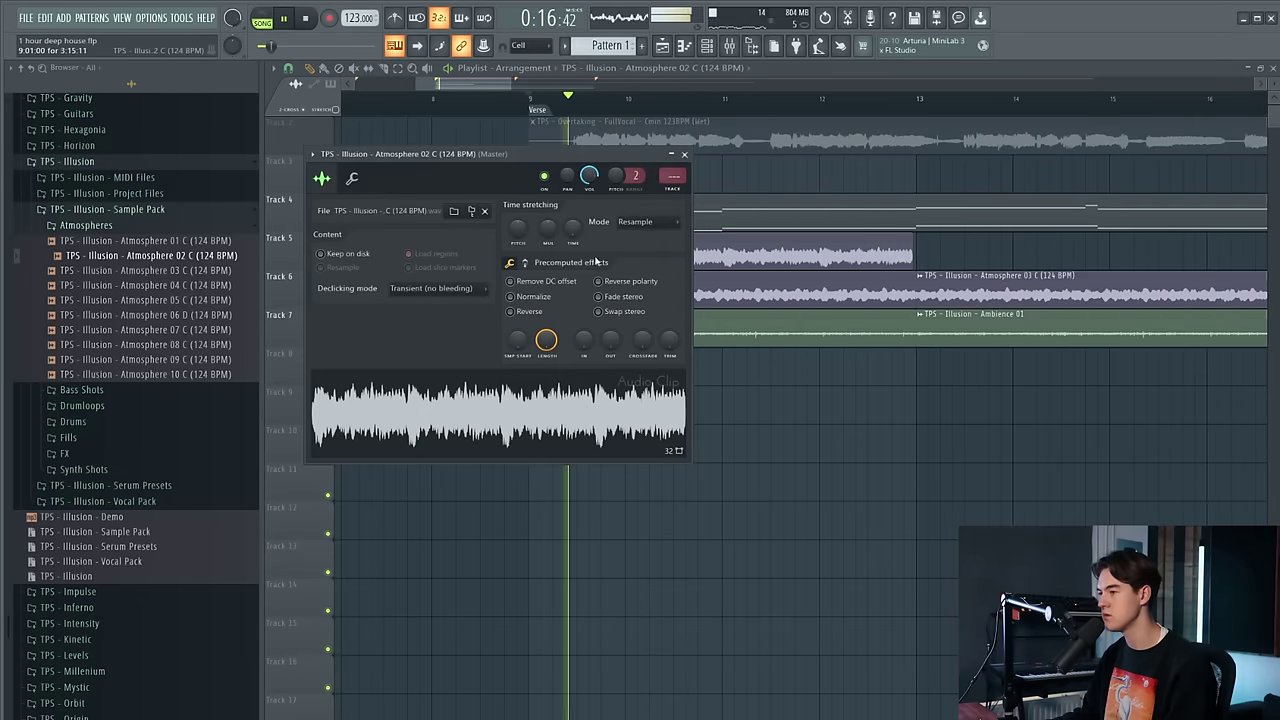
click(642, 226)
click(640, 300)
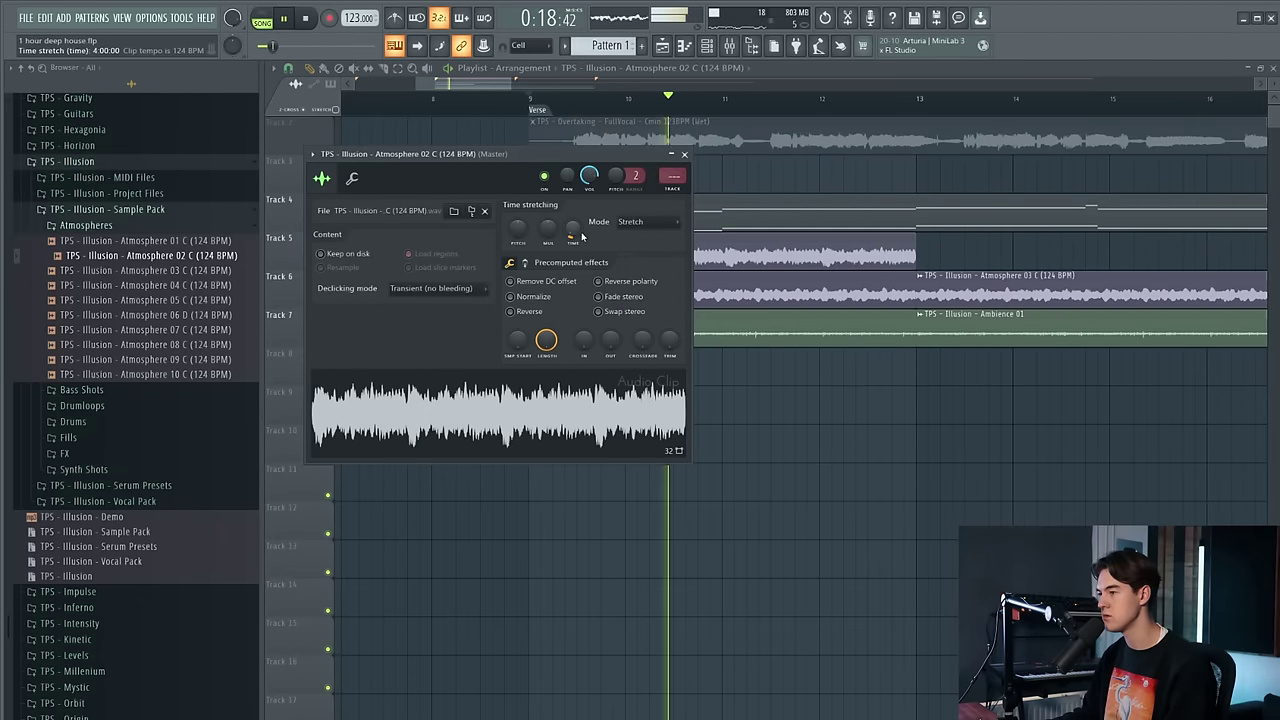
drag(595, 176, 635, 166)
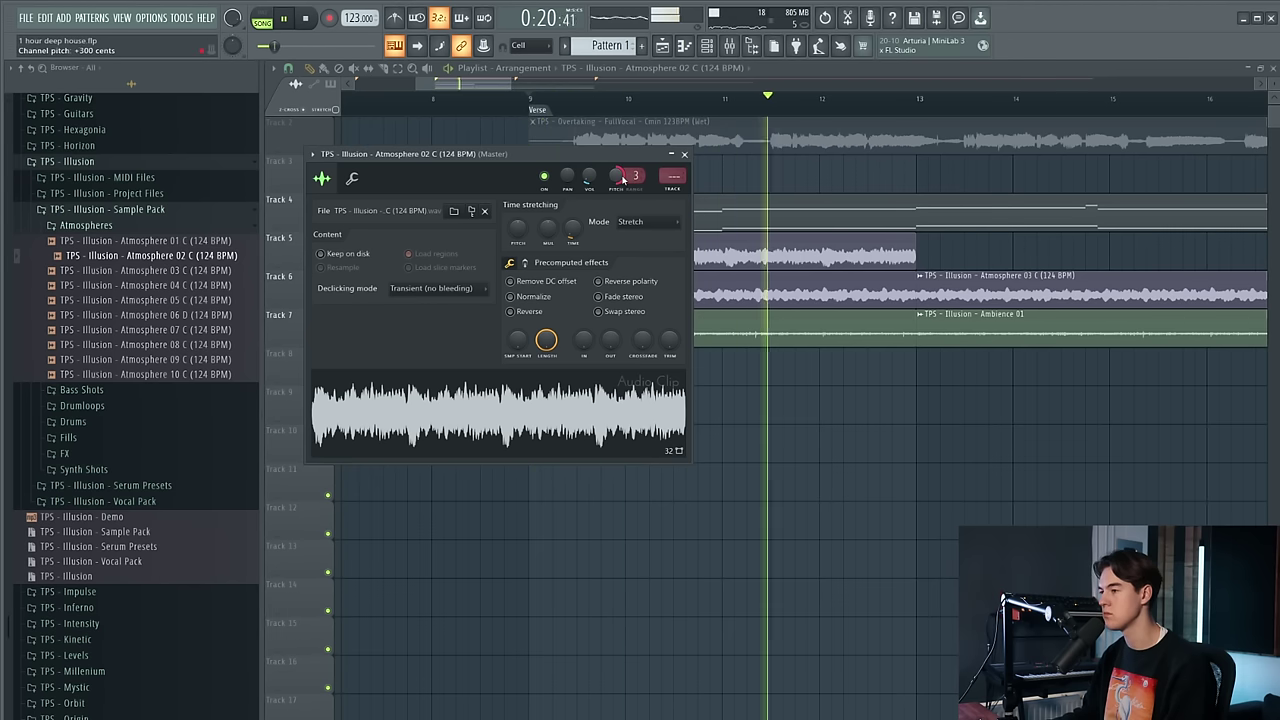
click(684, 155)
Duplicate the Atmosphere 02 clip three times along Track 5 so it fills the Verse and Pre chorus up to the Drop marker
scroll(915, 250, down, 7)
drag(905, 246, 635, 267)
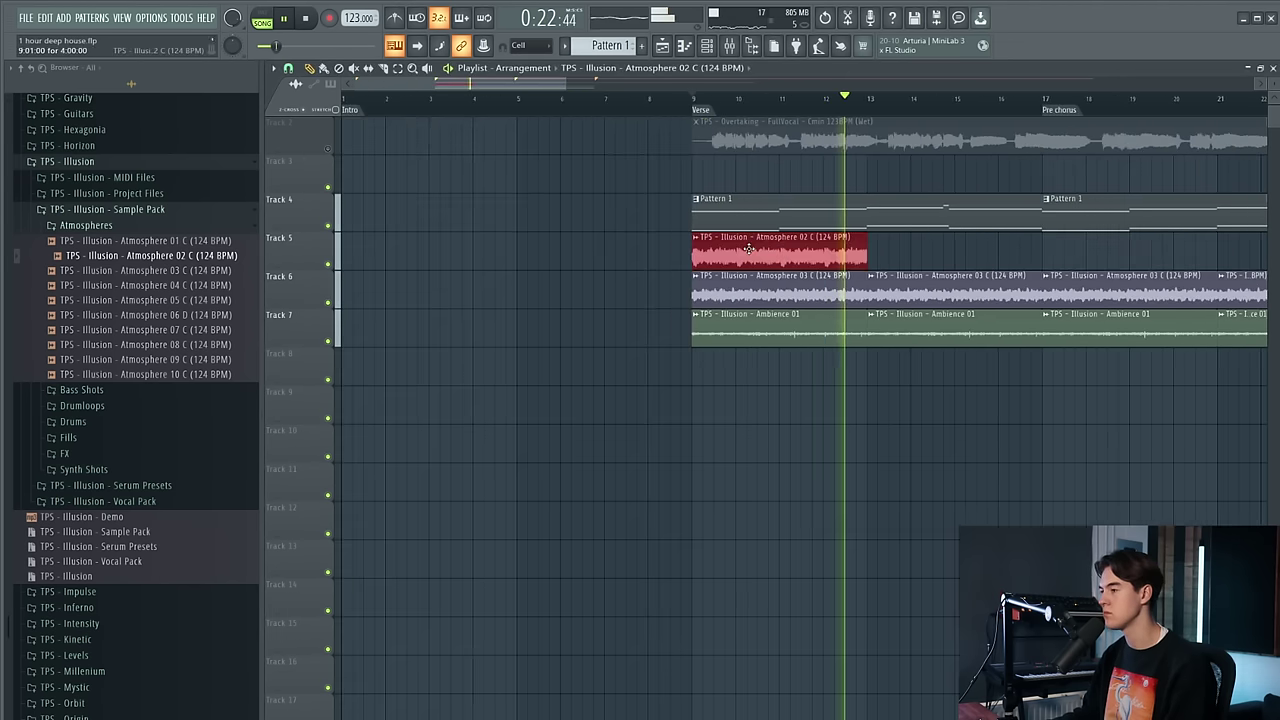
key(ctrl+b)
key(ctrl+b)
scroll(635, 267, down, 1)
scroll(635, 267, down, 2)
key(ctrl+b)
key(ctrl+d)
Move the Atmosphere 02, Atmosphere 03 and Ambience 01 clips down two tracks to Tracks 7 through 9 and deselect them
drag(975, 367, 579, 254)
key(shift+Down)
key(shift+Down)
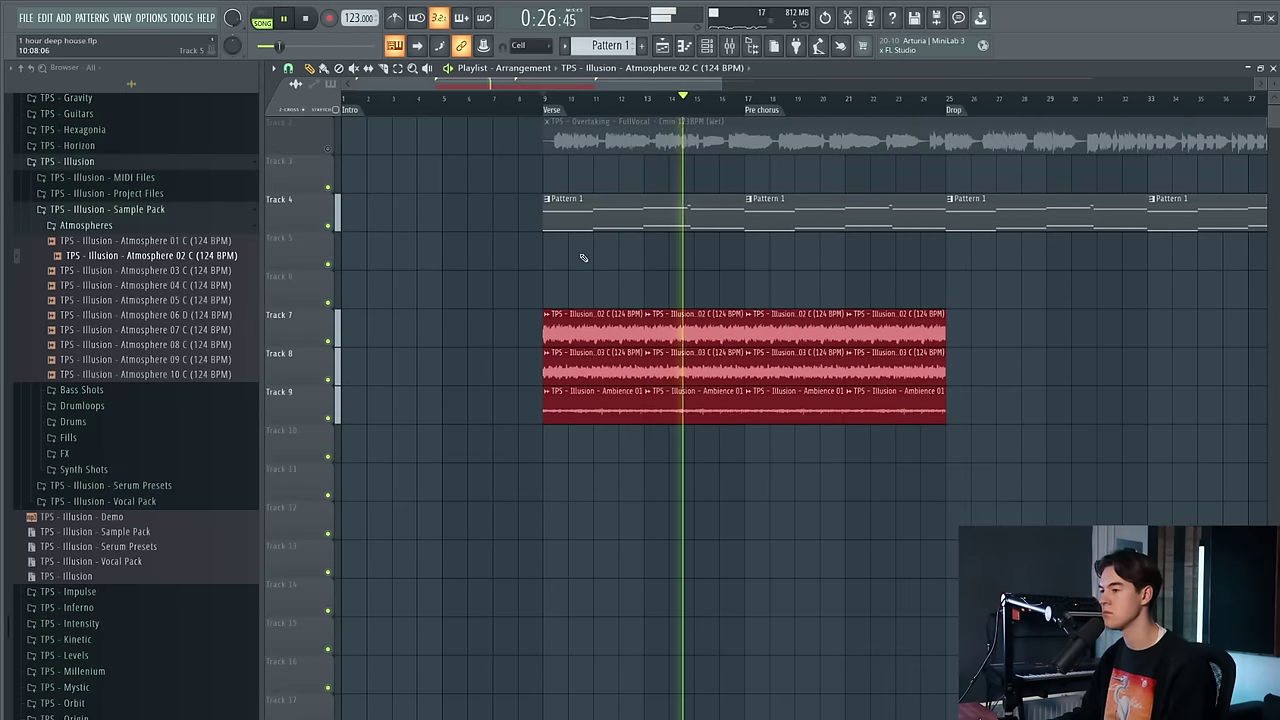
key(ctrl+d)
Solo Track 7 and route the Atmosphere 02 channel to mixer Insert 18
right_click(330, 342)
key(space)
key(space)
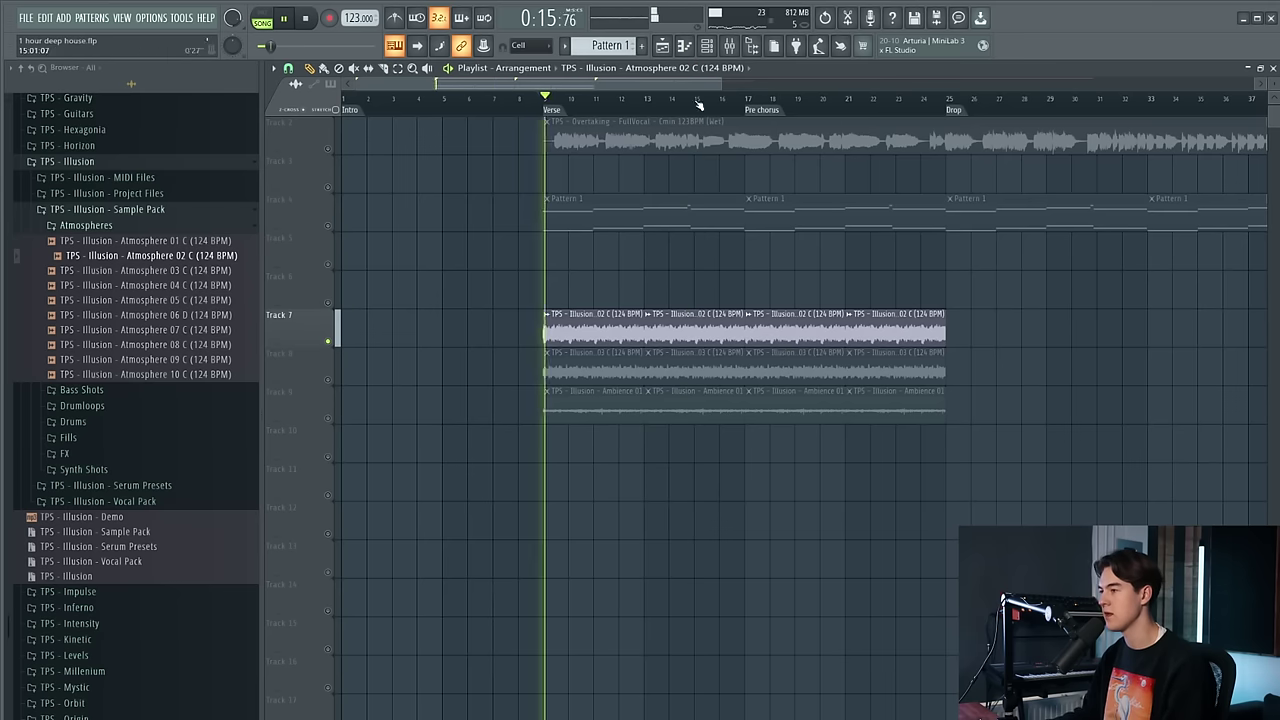
click(728, 48)
click(655, 330)
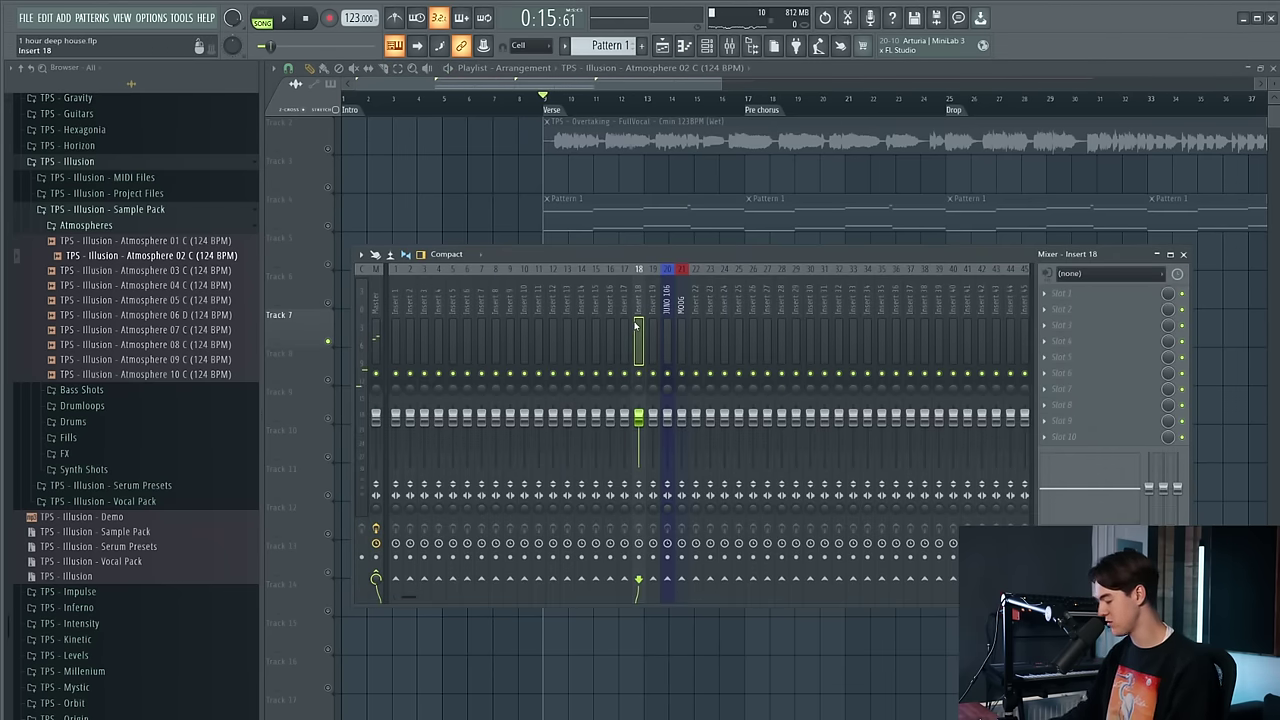
key(ctrl+l)
Load Fruity Reeverb 2 into effect slot 2 of the Atmosphere 02 mixer insert and play the soloed layer
click(1045, 294)
click(1196, 207)
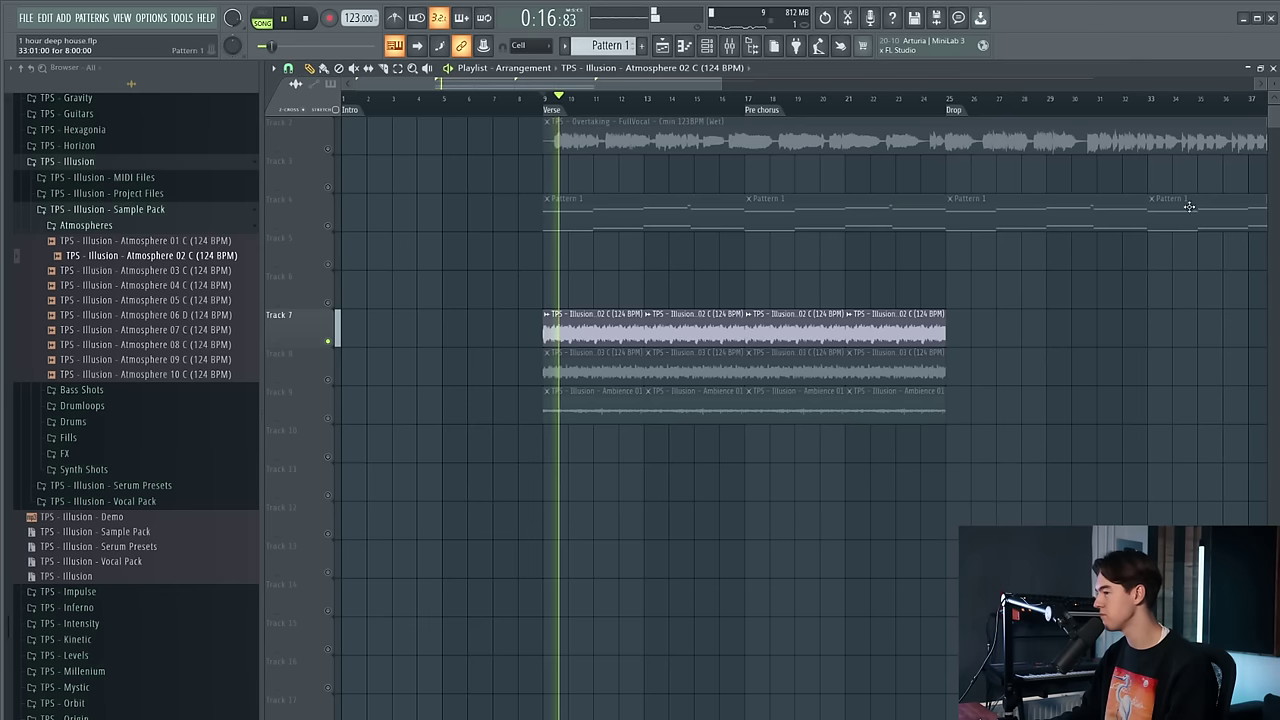
click(731, 47)
key(space)
click(1045, 310)
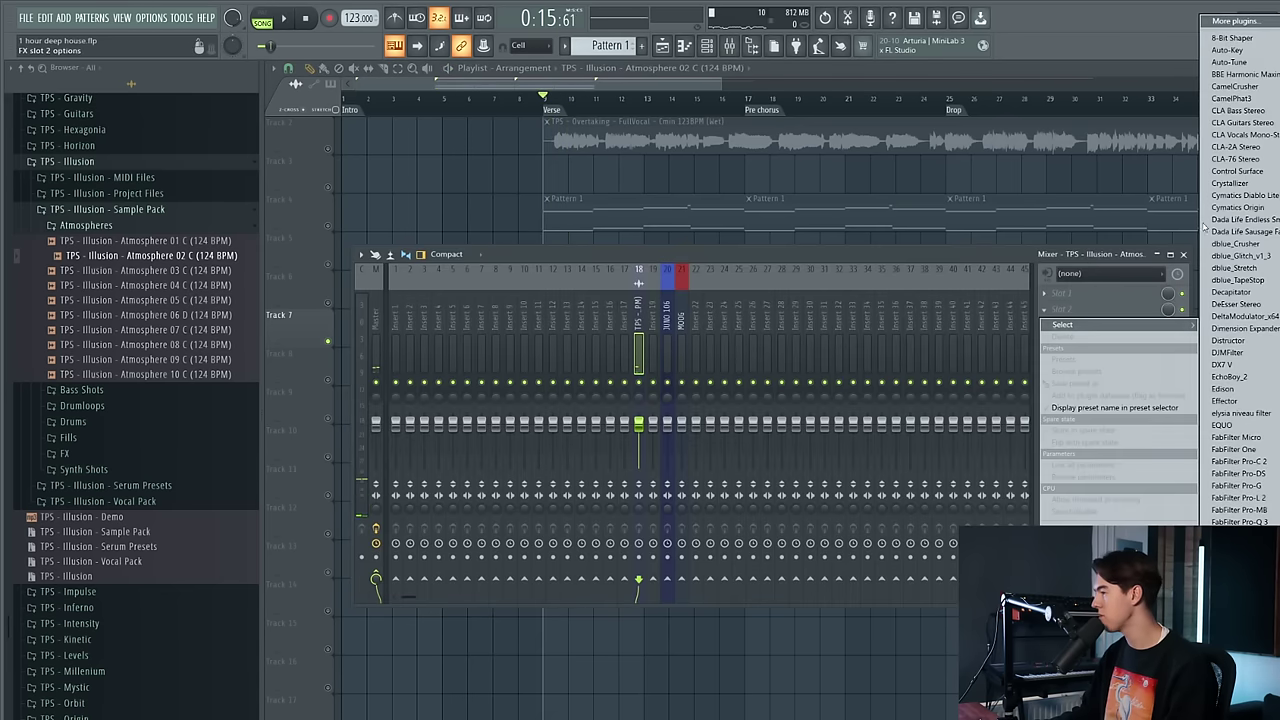
click(1236, 660)
key(space)
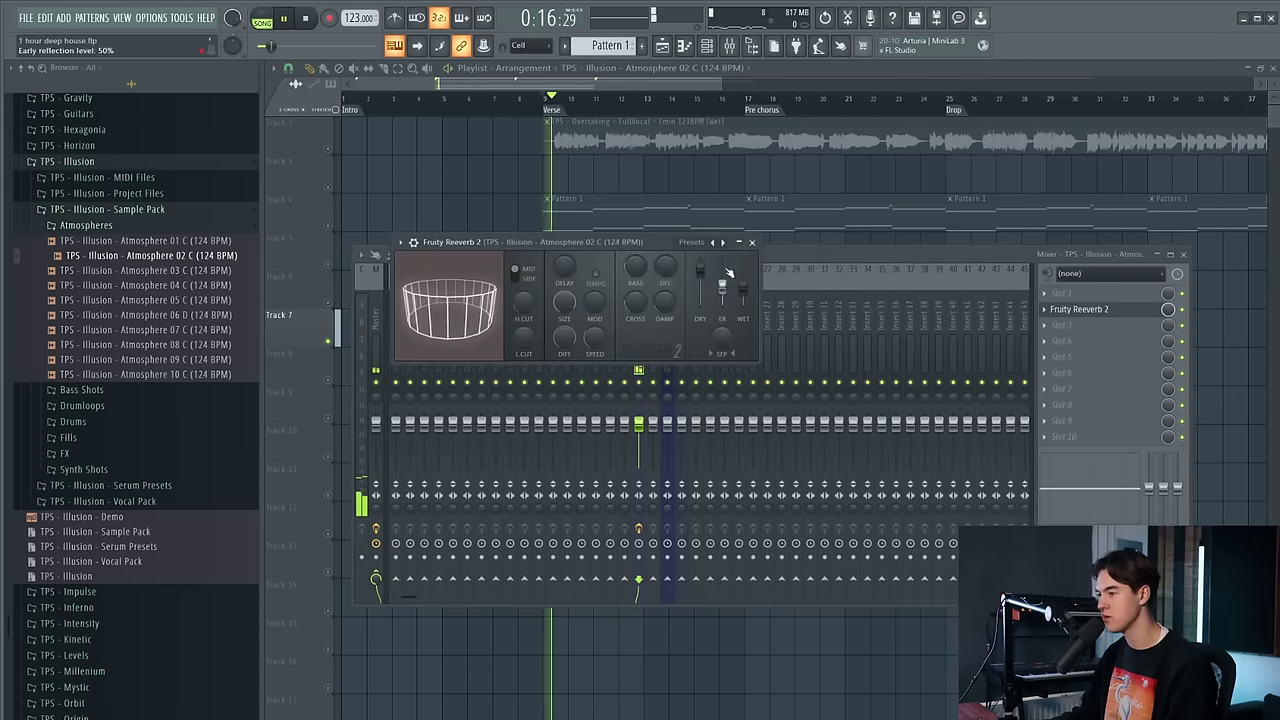
Load Fruity Parametric EQ 2 into slot 4 of the Atmosphere 02 insert and pull band 7 down to cut the highs
click(1062, 341)
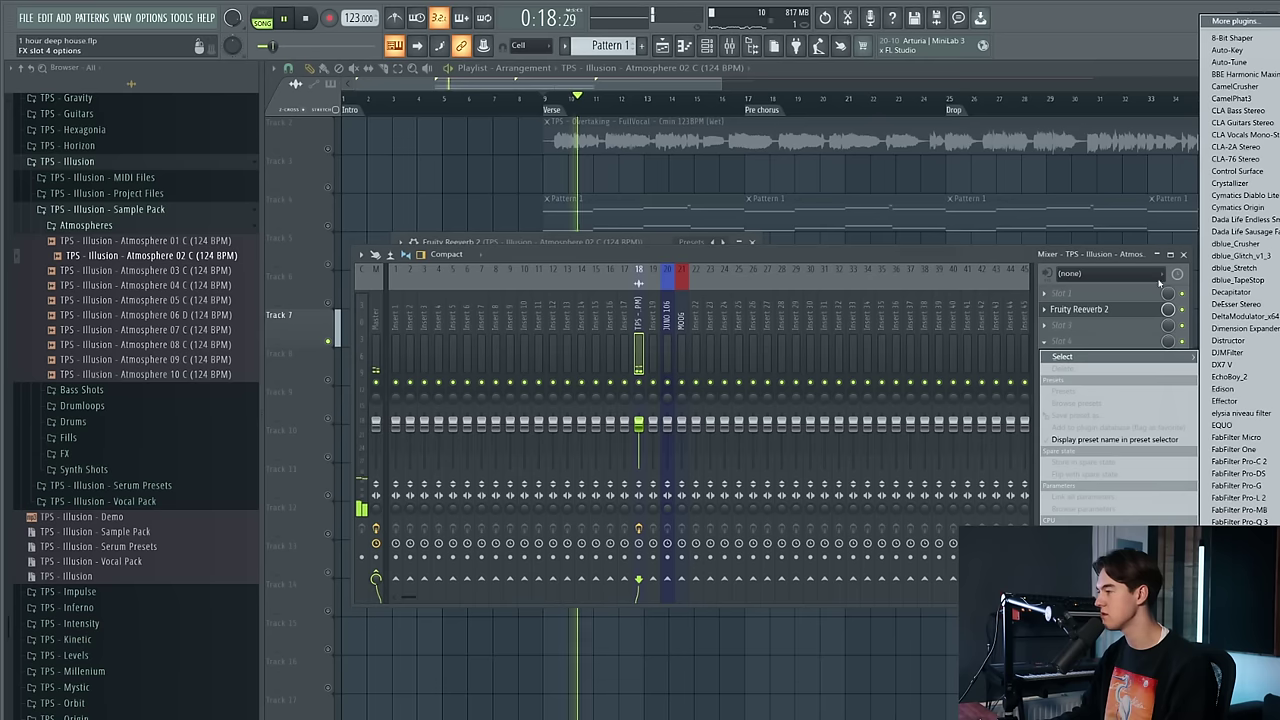
click(1236, 648)
drag(580, 253, 556, 319)
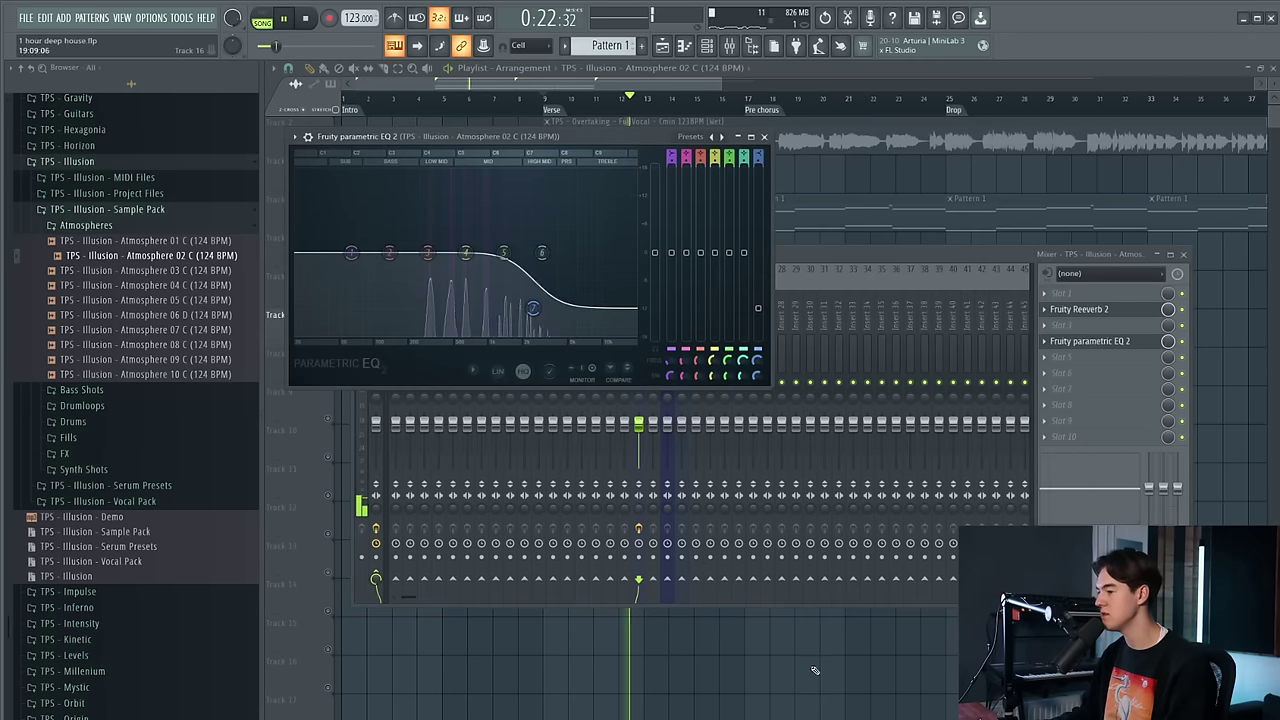
right_click(814, 672)
Unsolo Track 7, restart playback from the Verse, and set the Atmosphere 03 channel volume to 7%
key(space)
key(space)
right_click(329, 342)
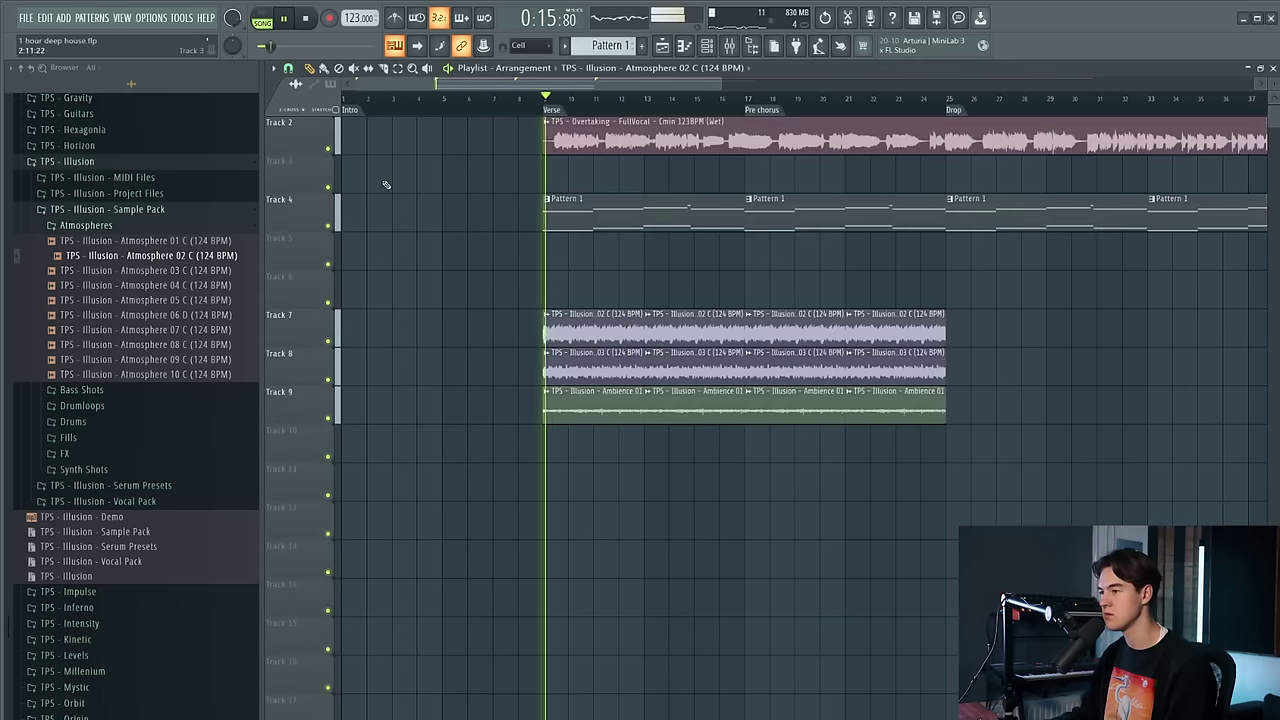
scroll(657, 280, up, 5)
double_click(537, 376)
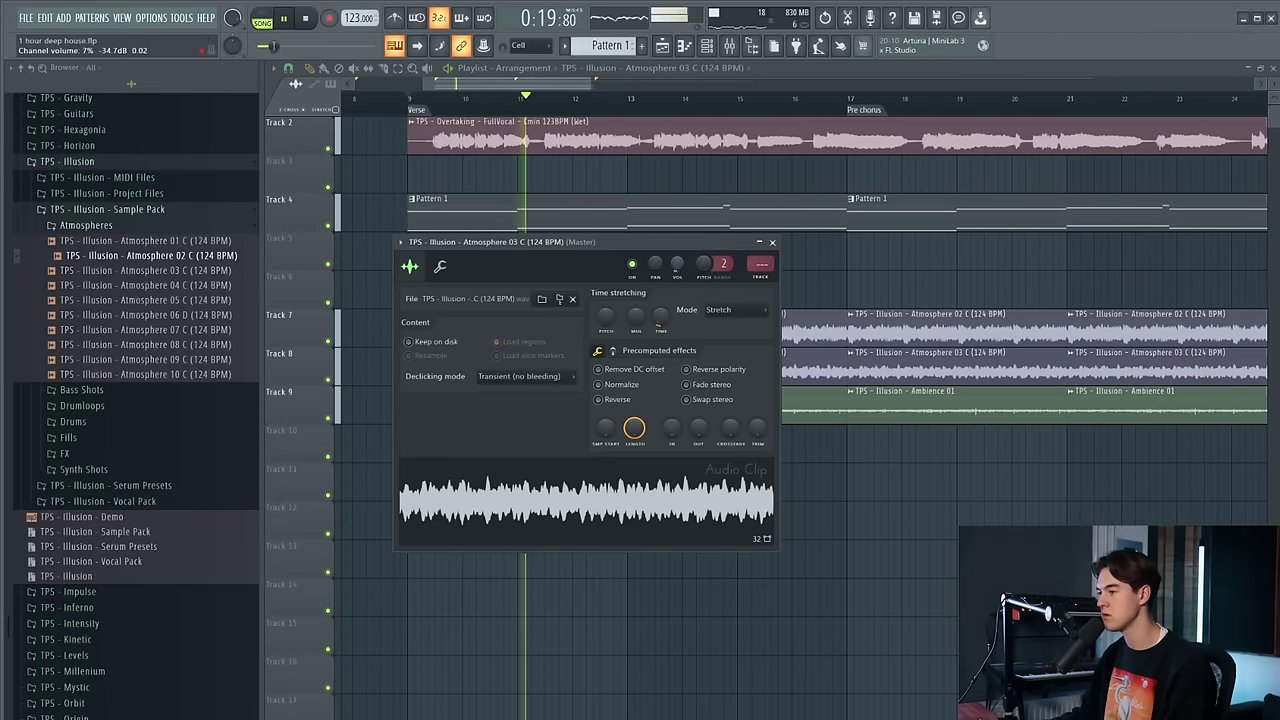
click(772, 242)
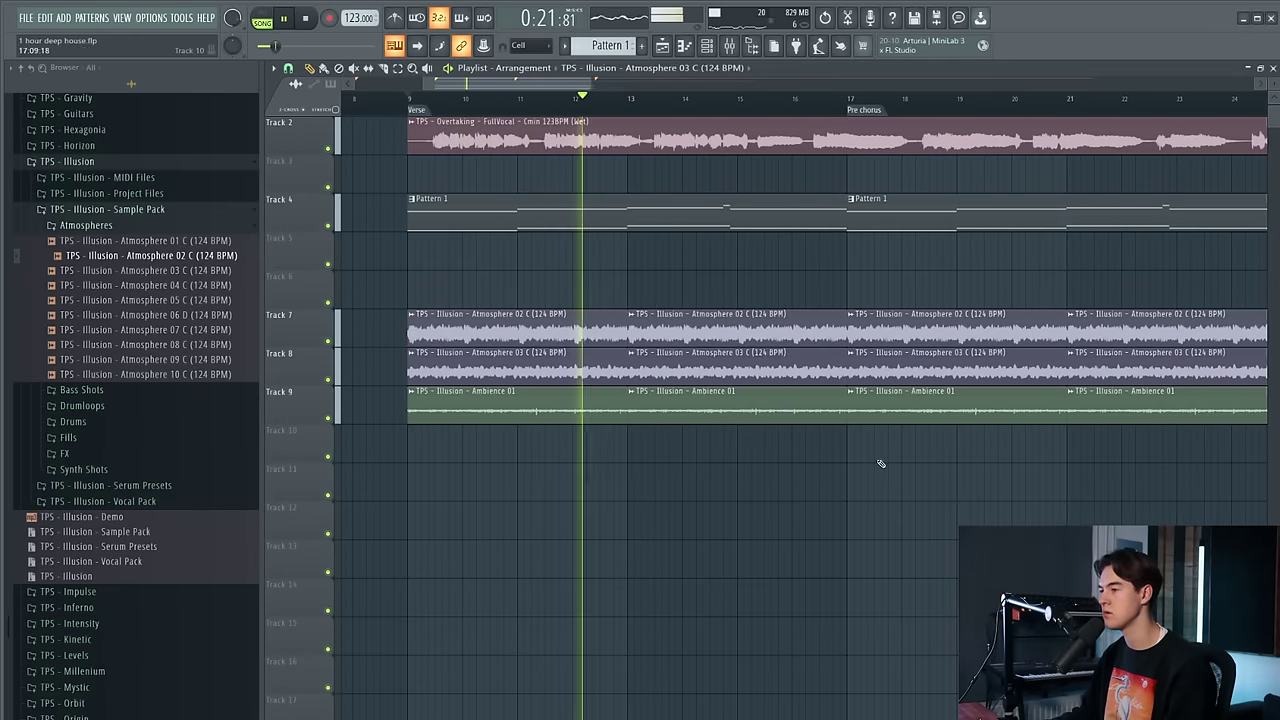
Listen to the layers with the vocal from the Verse into the Pre chorus and collapse the Atmospheres folder in the browser
scroll(634, 312, down, 5)
scroll(660, 345, up, 1)
scroll(787, 396, up, 2)
drag(1048, 484, 394, 357)
ctrl+click(430, 334)
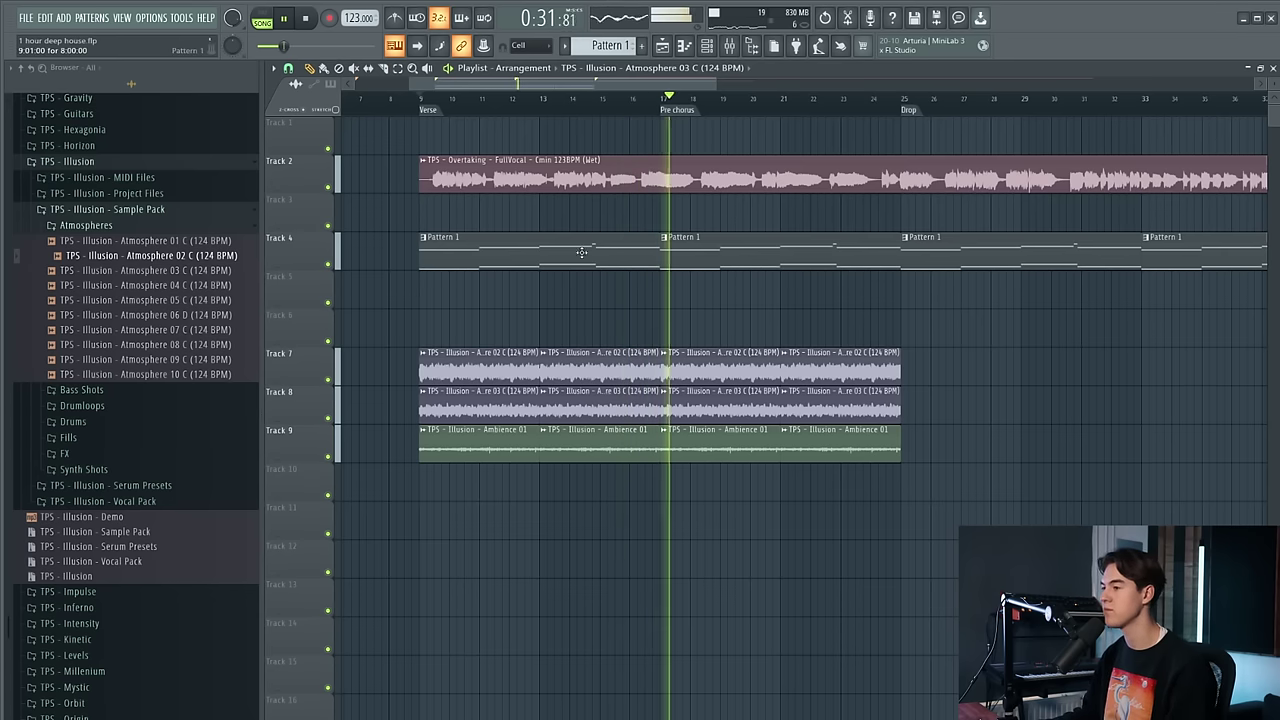
scroll(770, 328, up, 2)
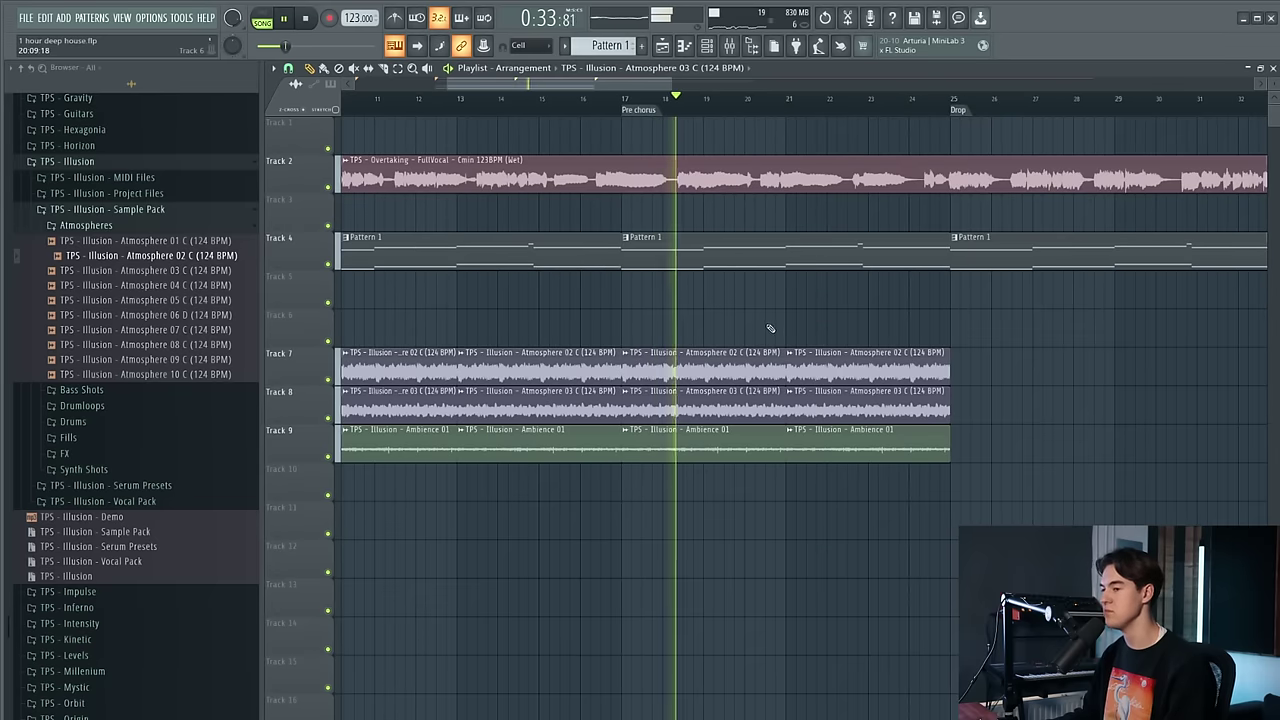
click(60, 225)
scroll(806, 314, down, 1)
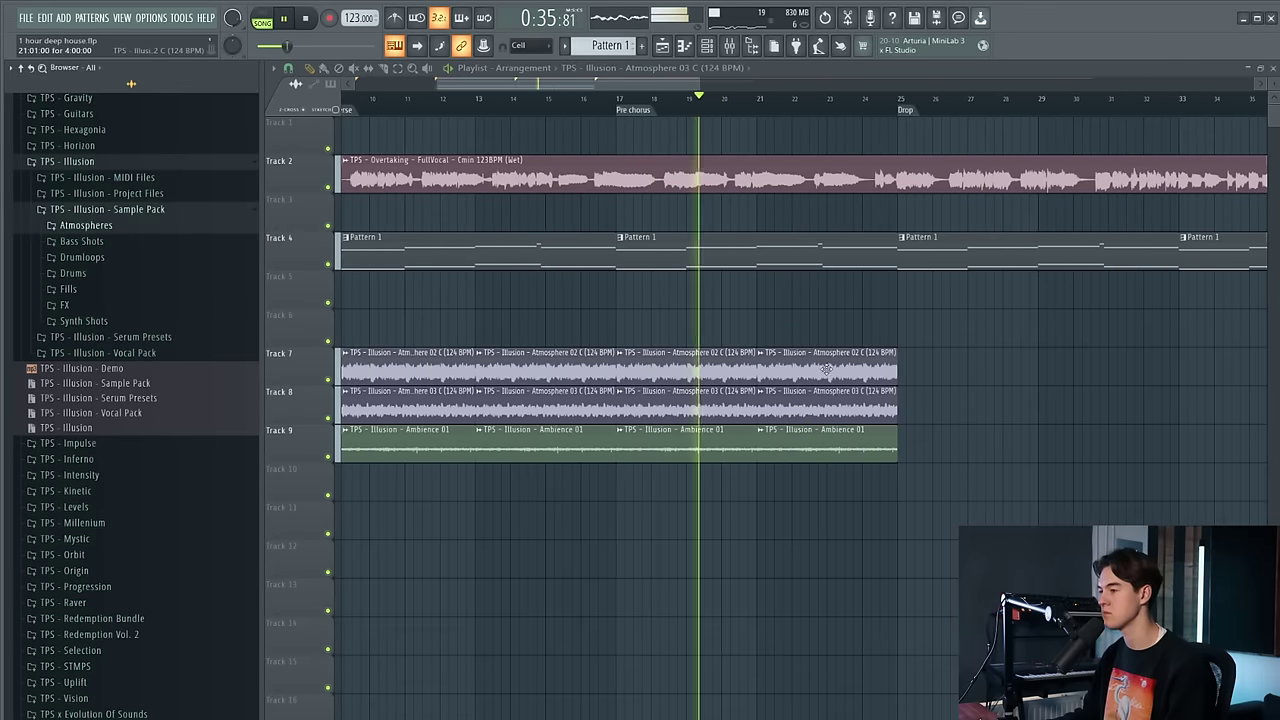
Trim the Pre chorus Pattern 1 clip on Track 4 to end at bar 24, then check it by ear and stop playback
scroll(816, 328, up, 1)
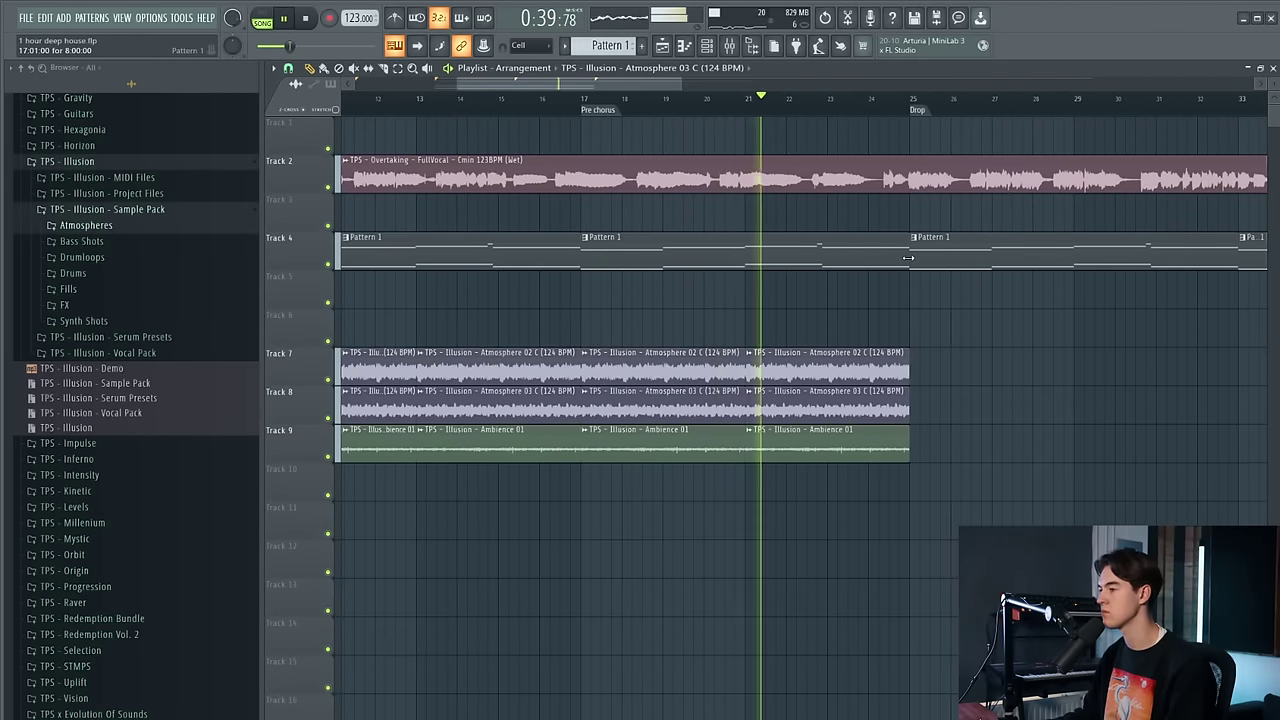
drag(908, 258, 817, 264)
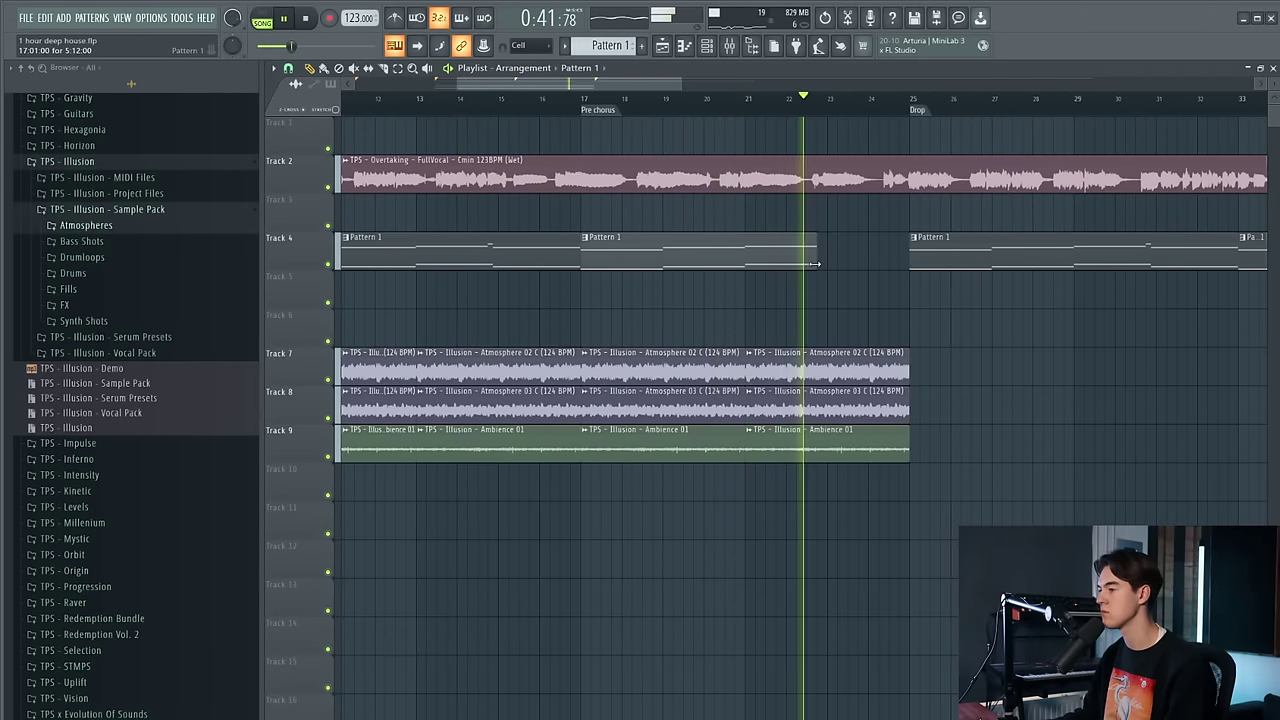
click(791, 100)
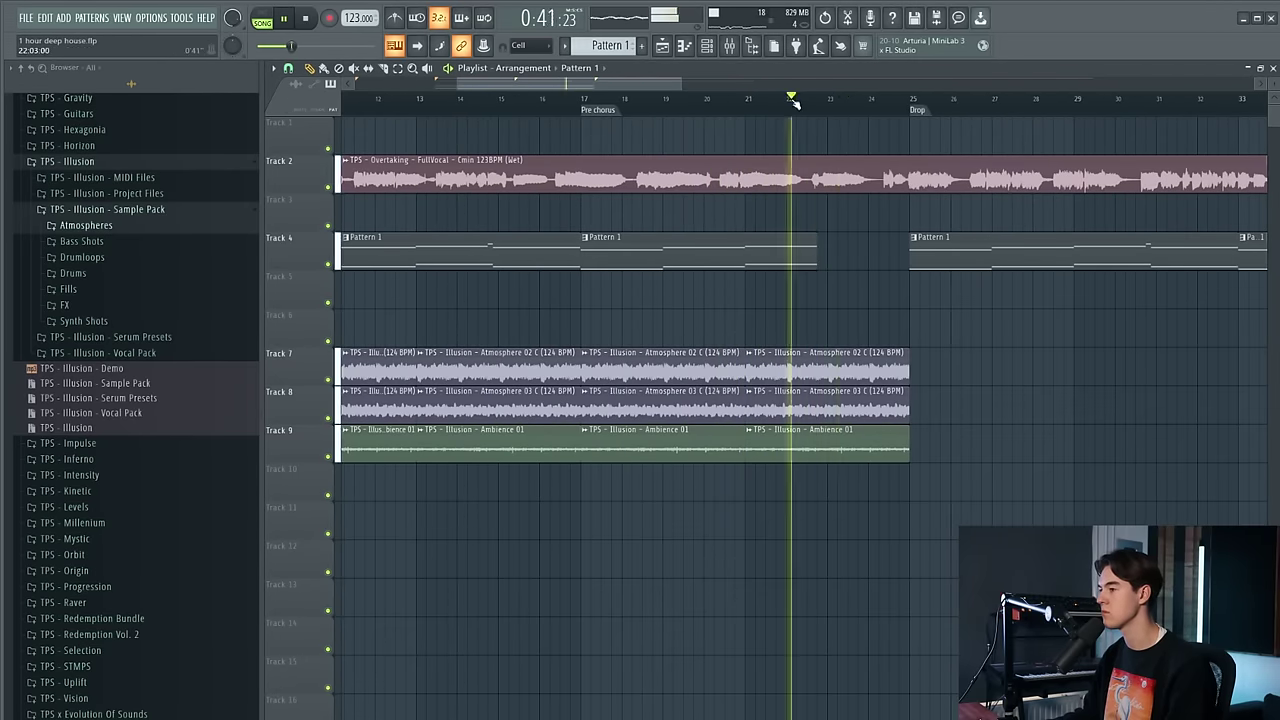
drag(817, 258, 868, 258)
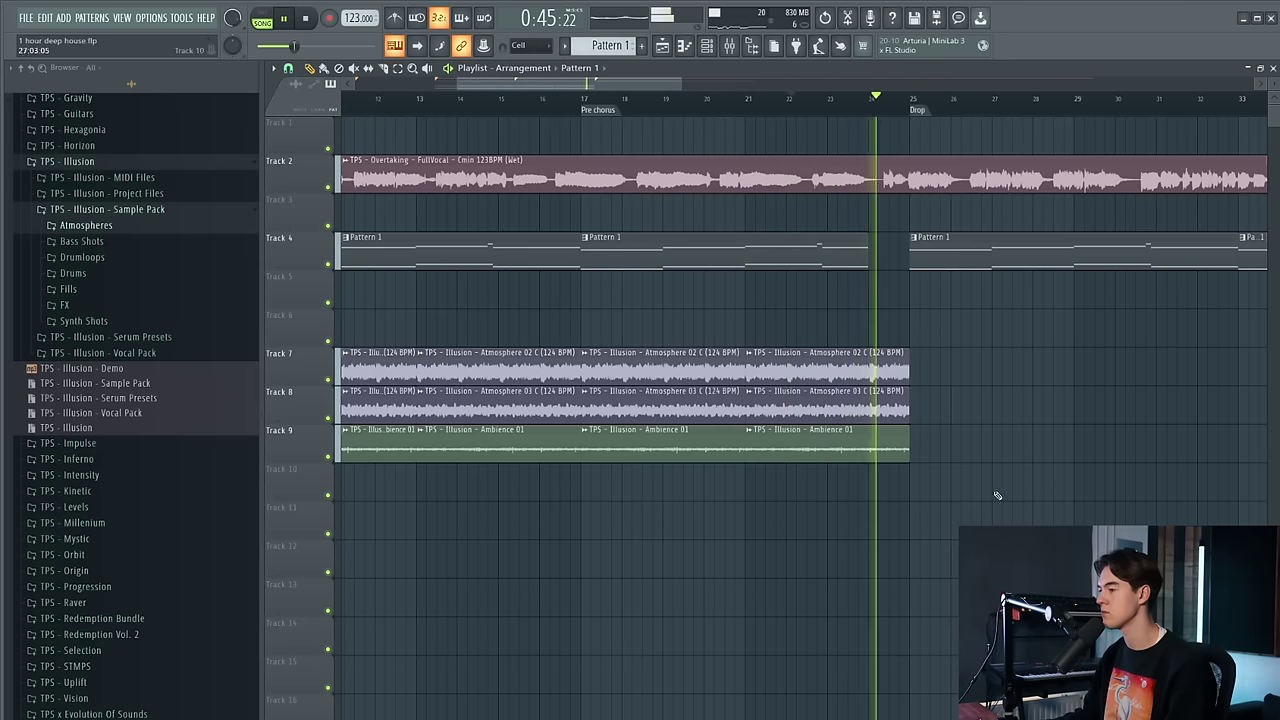
key(space)
Trim the last Atmosphere 02, Atmosphere 03 and Ambience 01 clips on Tracks 7 through 9 to end at bar 24
scroll(913, 295, up, 4)
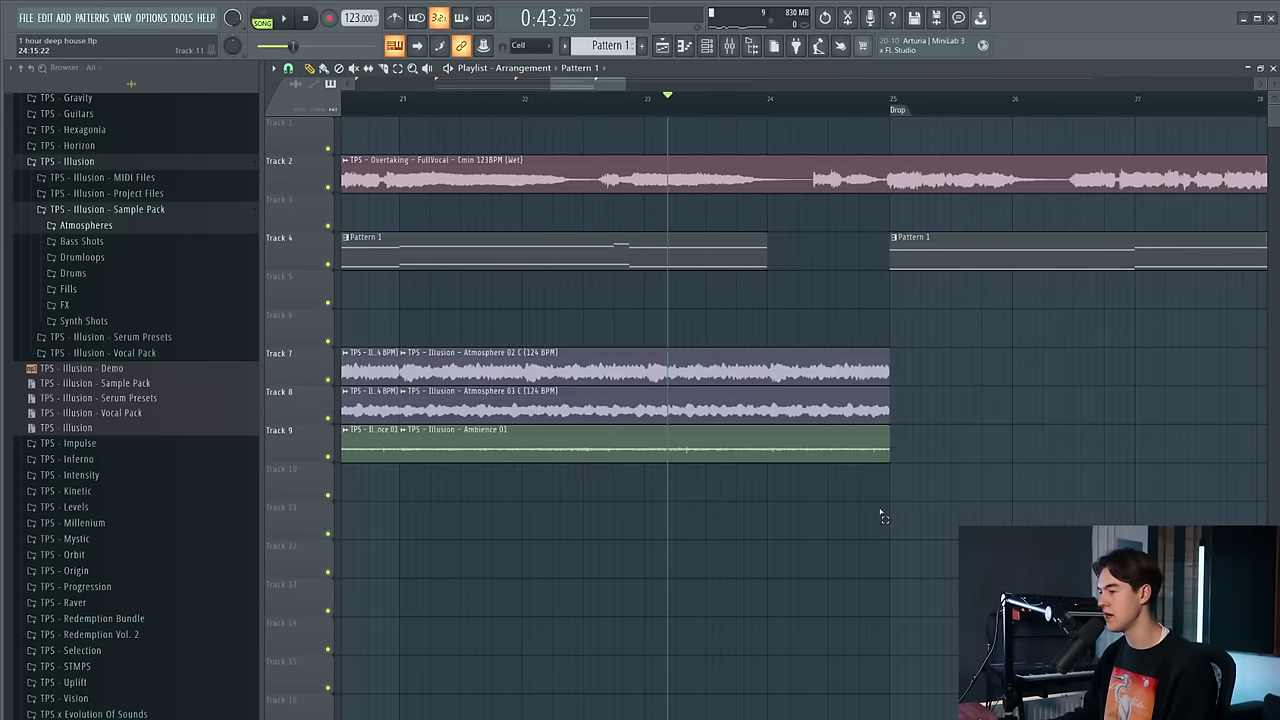
drag(880, 514, 847, 378)
drag(769, 384, 761, 384)
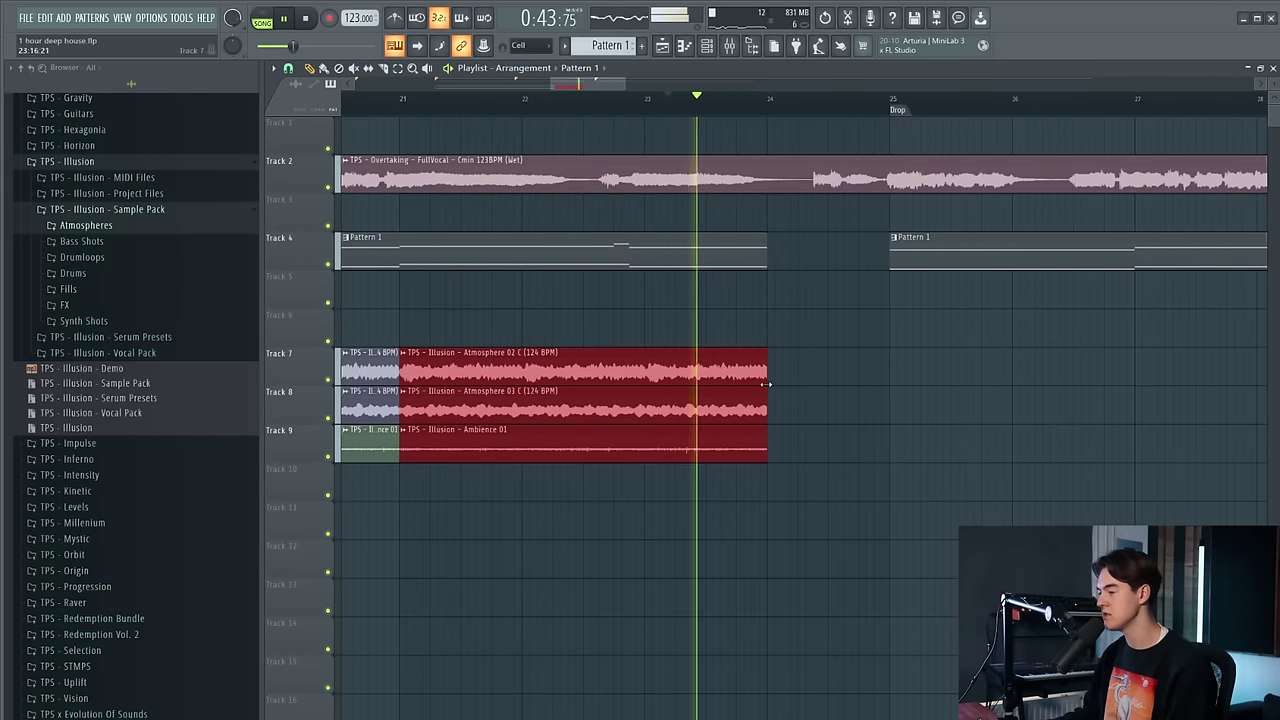
click(992, 408)
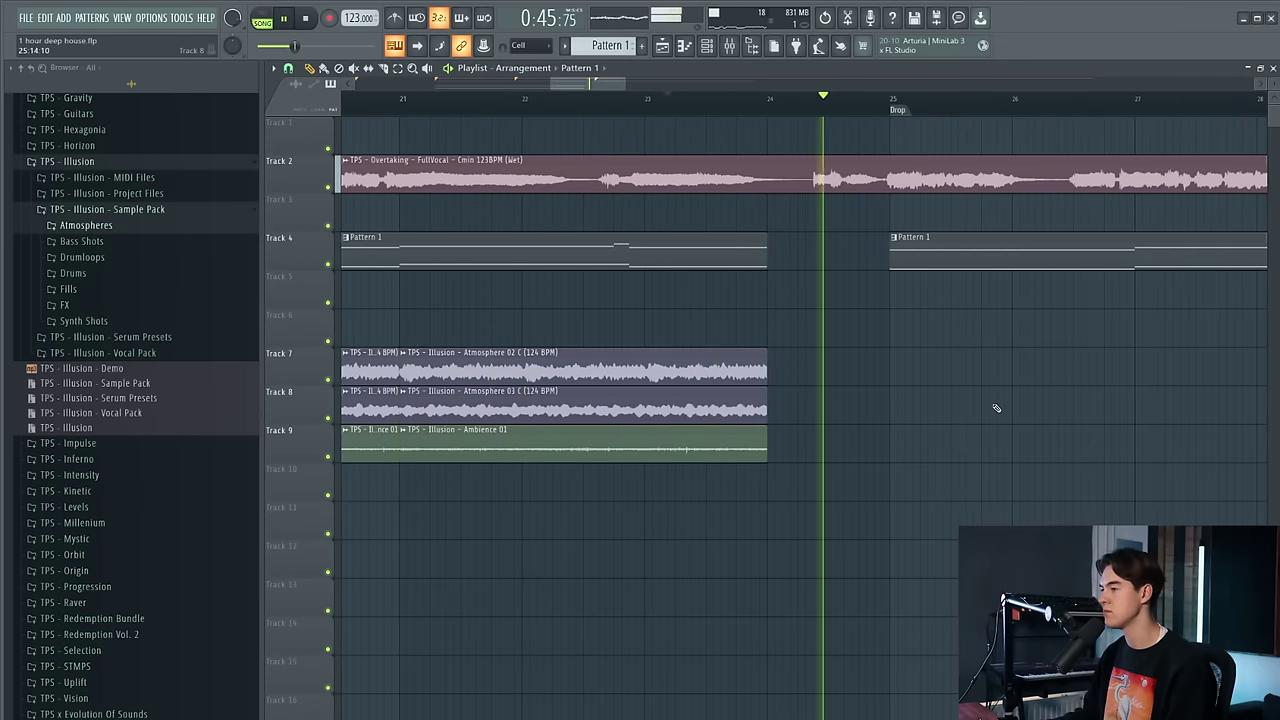
Listen to the vocal-only gap before the Drop and play the arrangement again from the Verse marker
scroll(800, 220, down, 4)
key(space)
scroll(838, 192, up, 2)
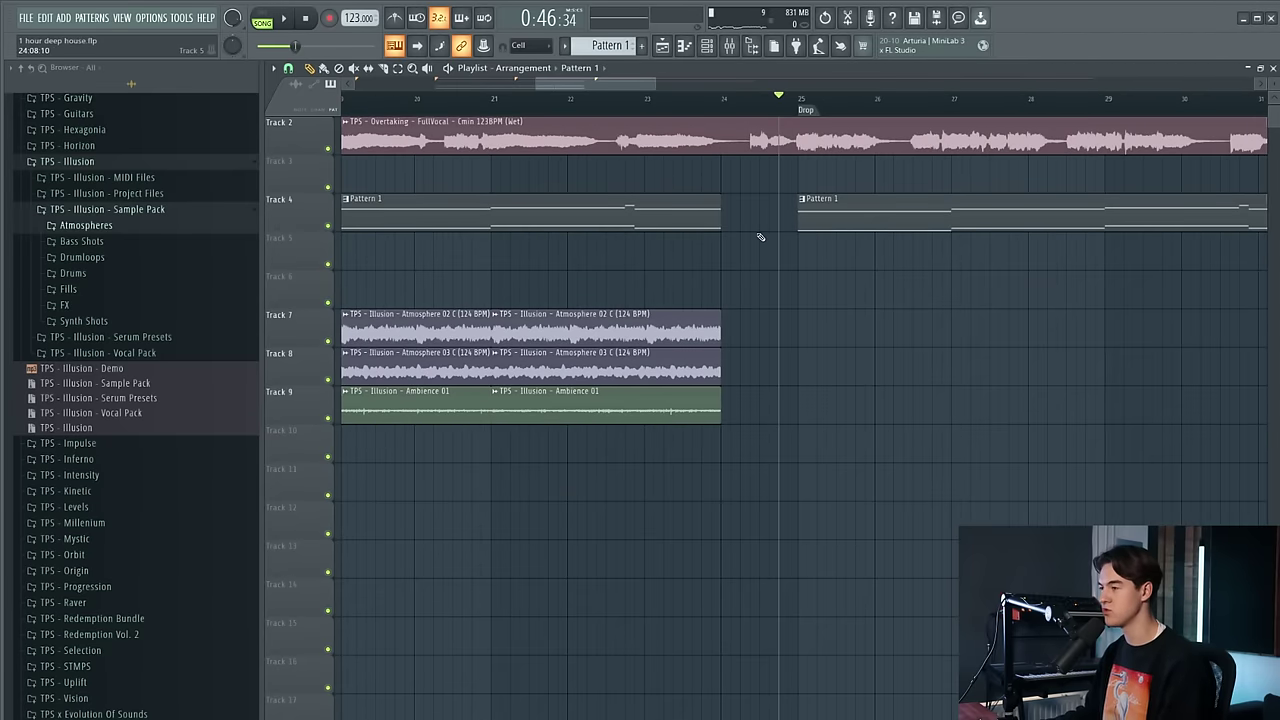
key(space)
scroll(810, 310, down, 3)
click(394, 101)
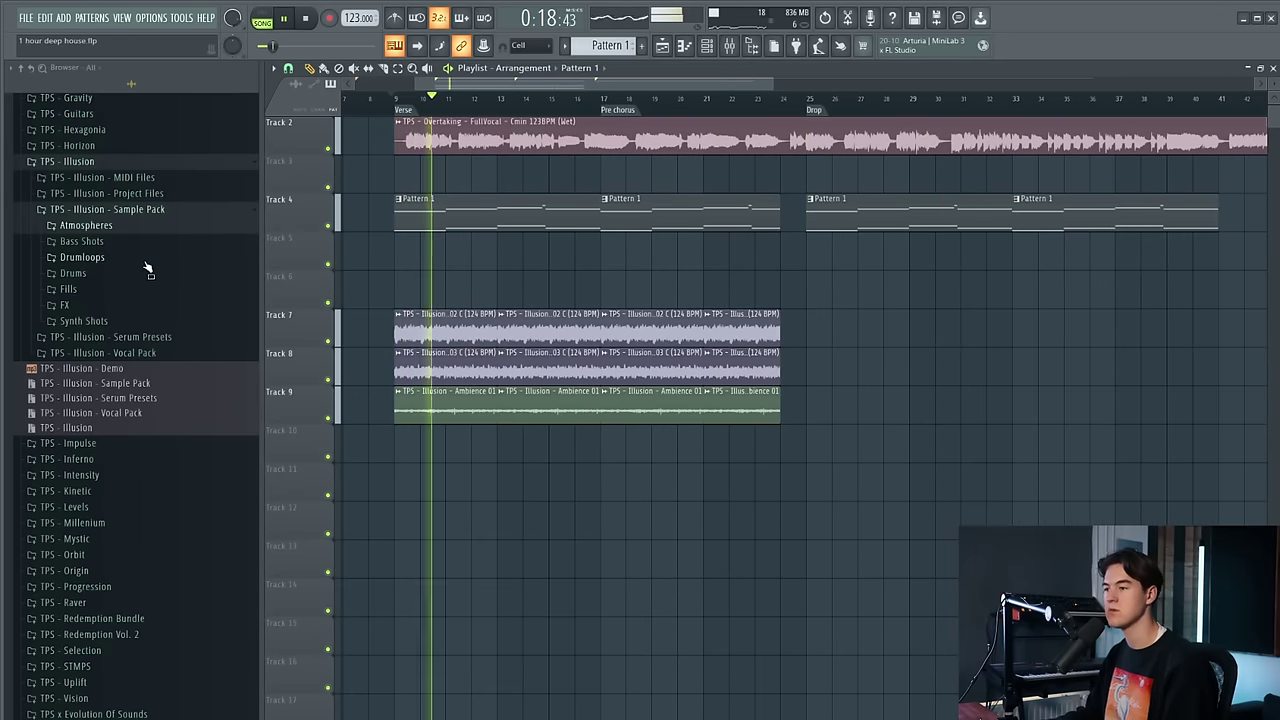
scroll(487, 352, up, 1)
scroll(386, 263, up, 2)
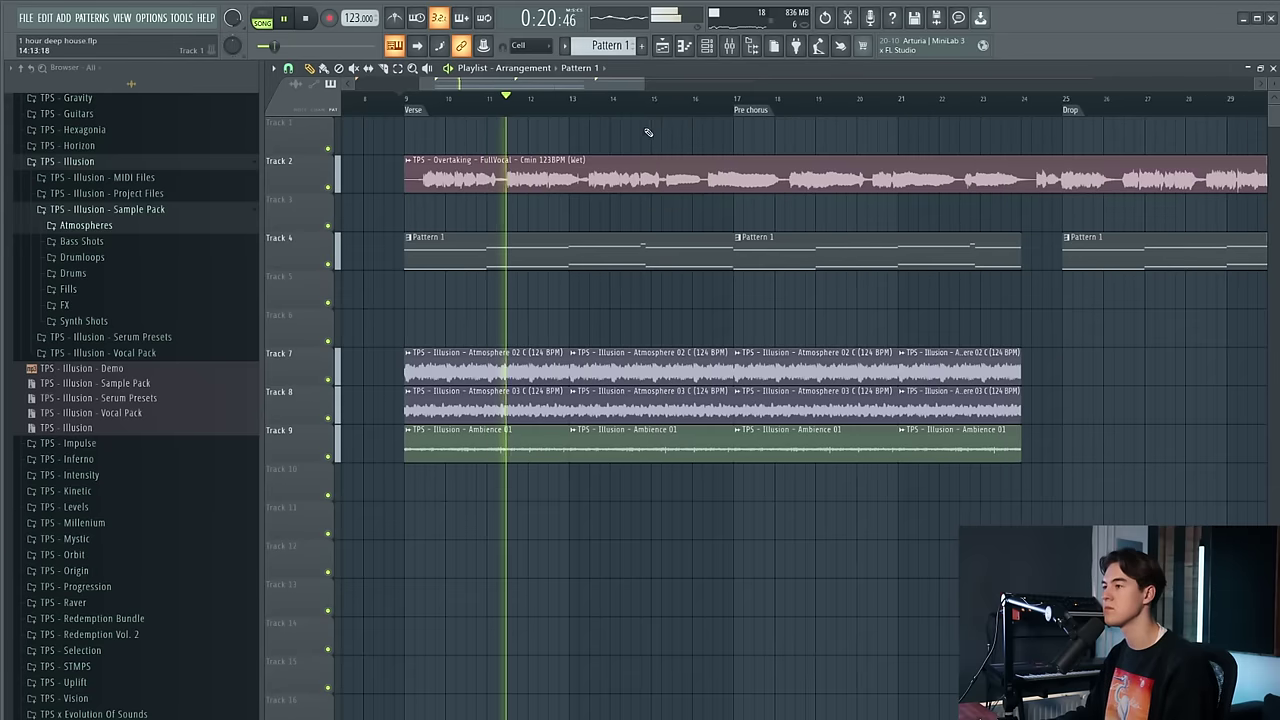
scroll(786, 277, down, 2)
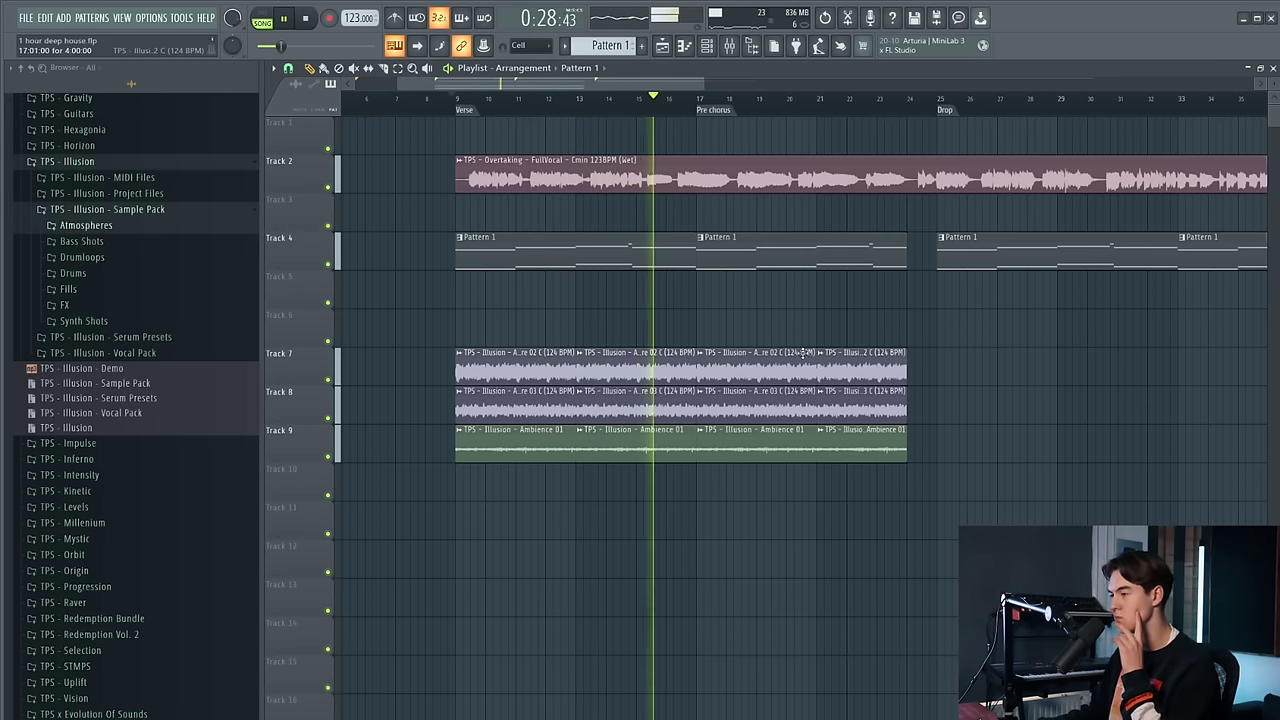
Open the channel rack, stop playback, and add a second Serum instrument below the existing one
click(706, 45)
click(485, 167)
click(481, 212)
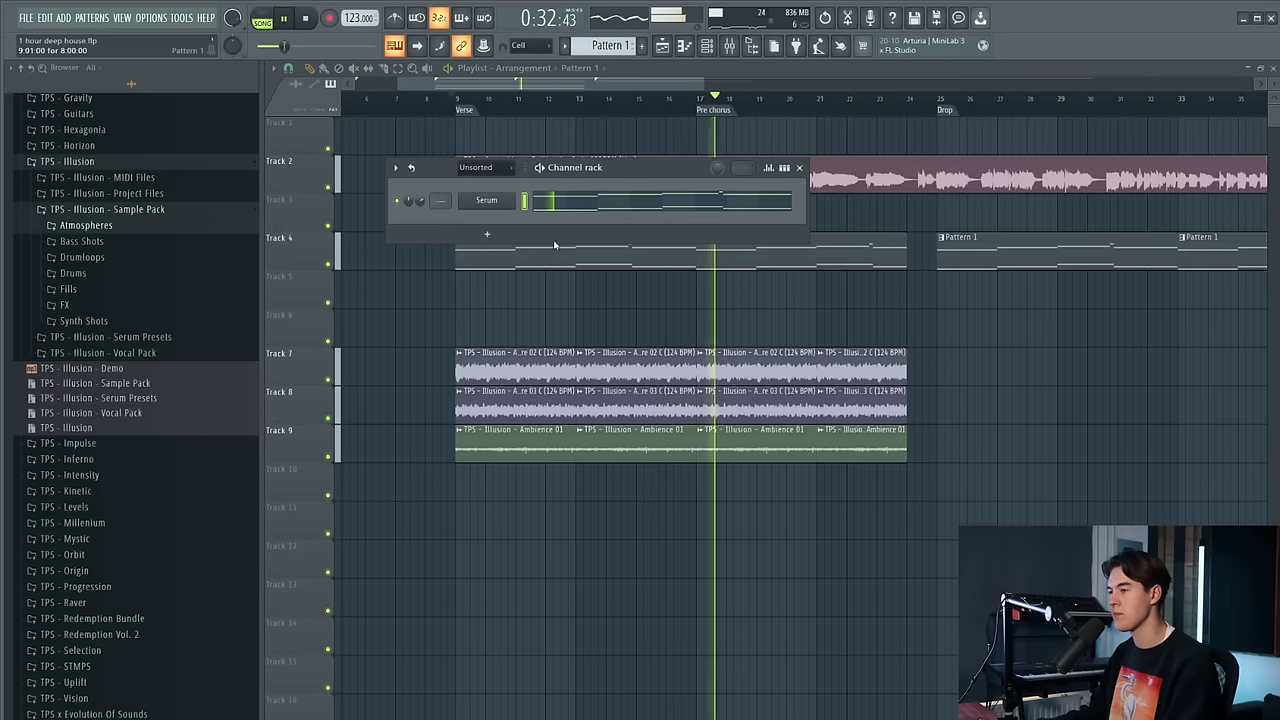
key(space)
click(487, 234)
Load LD - Milkyway from TPS - Illusion - Serum Presets into the second Serum and audition the following lead presets up to LD - Retrospect
click(623, 213)
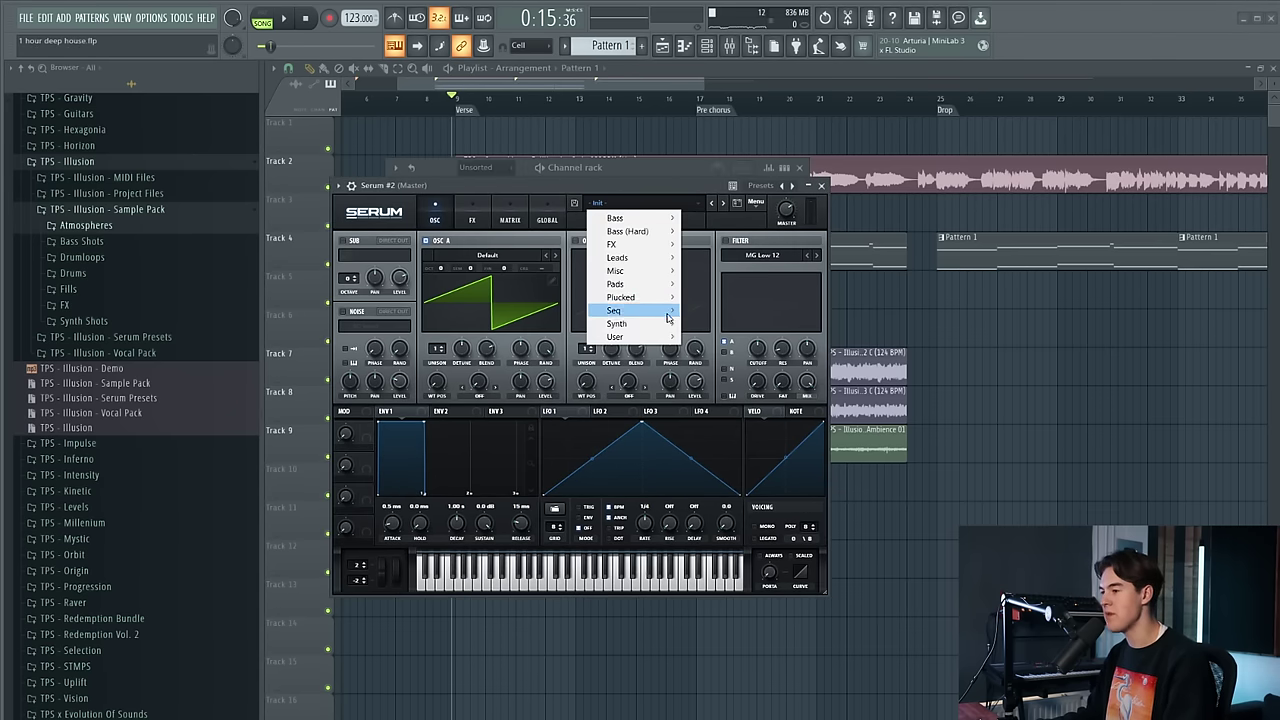
mouse_move(645, 336)
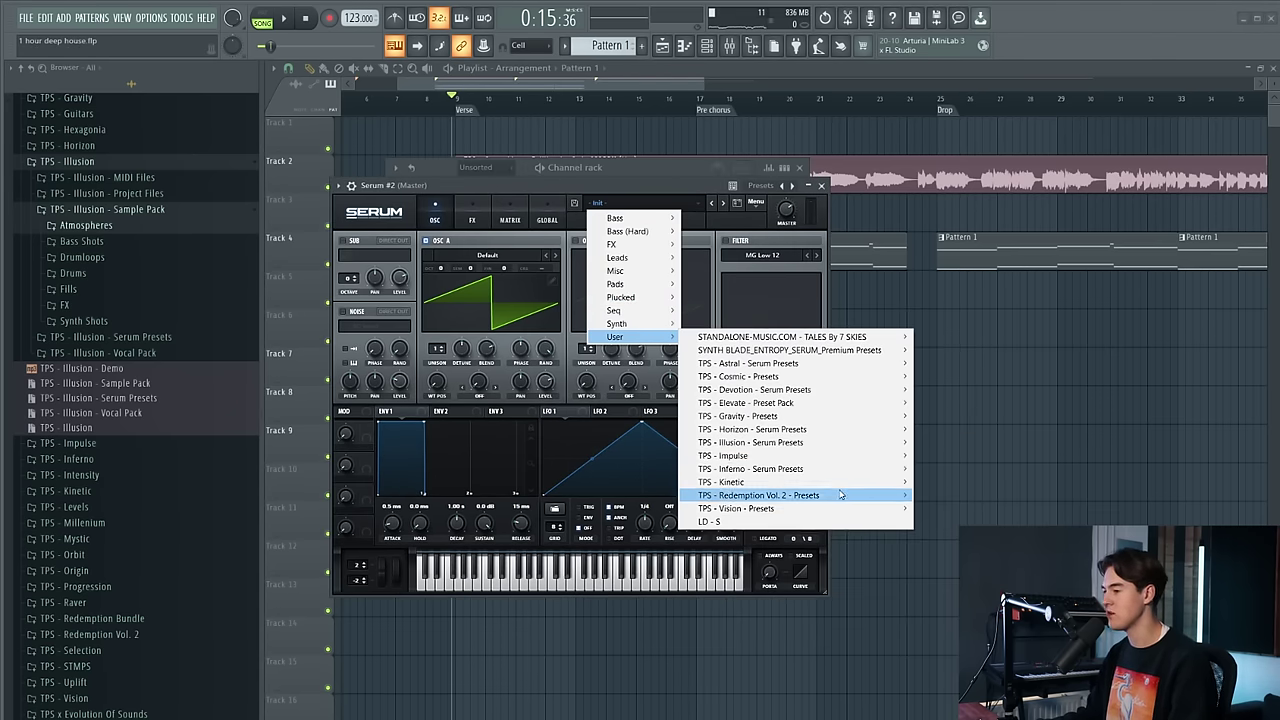
mouse_move(852, 450)
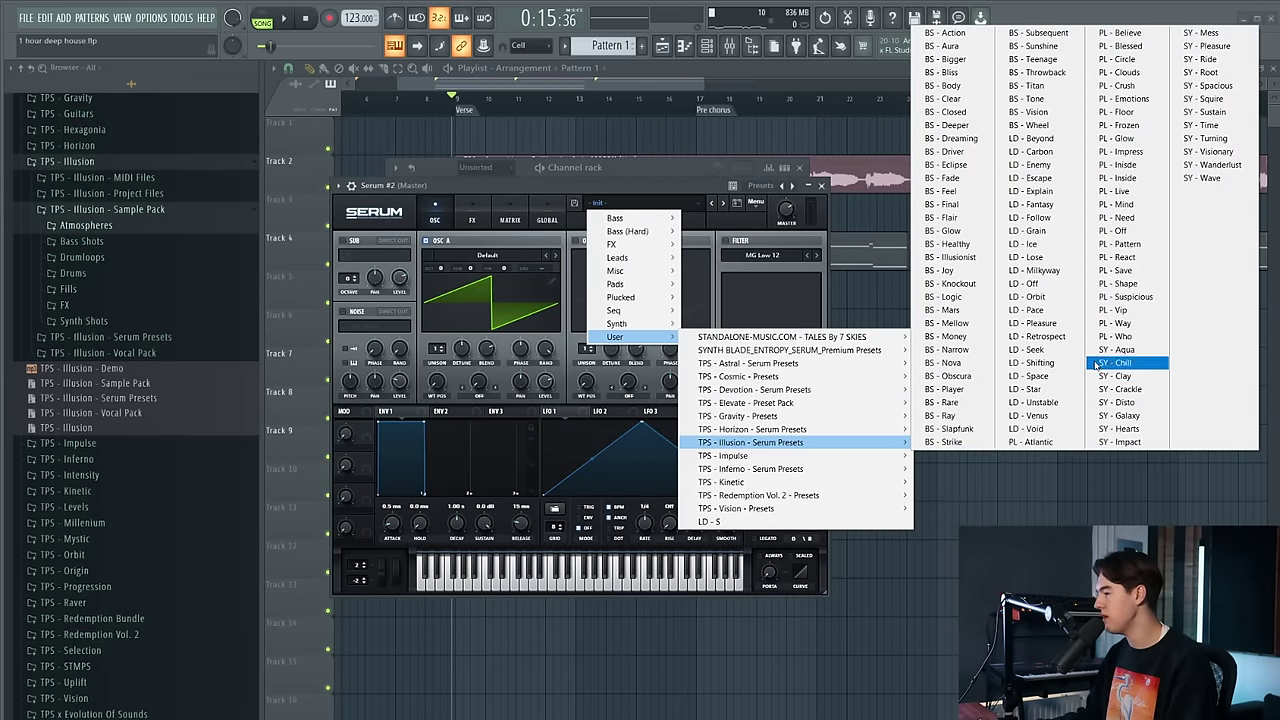
click(1055, 272)
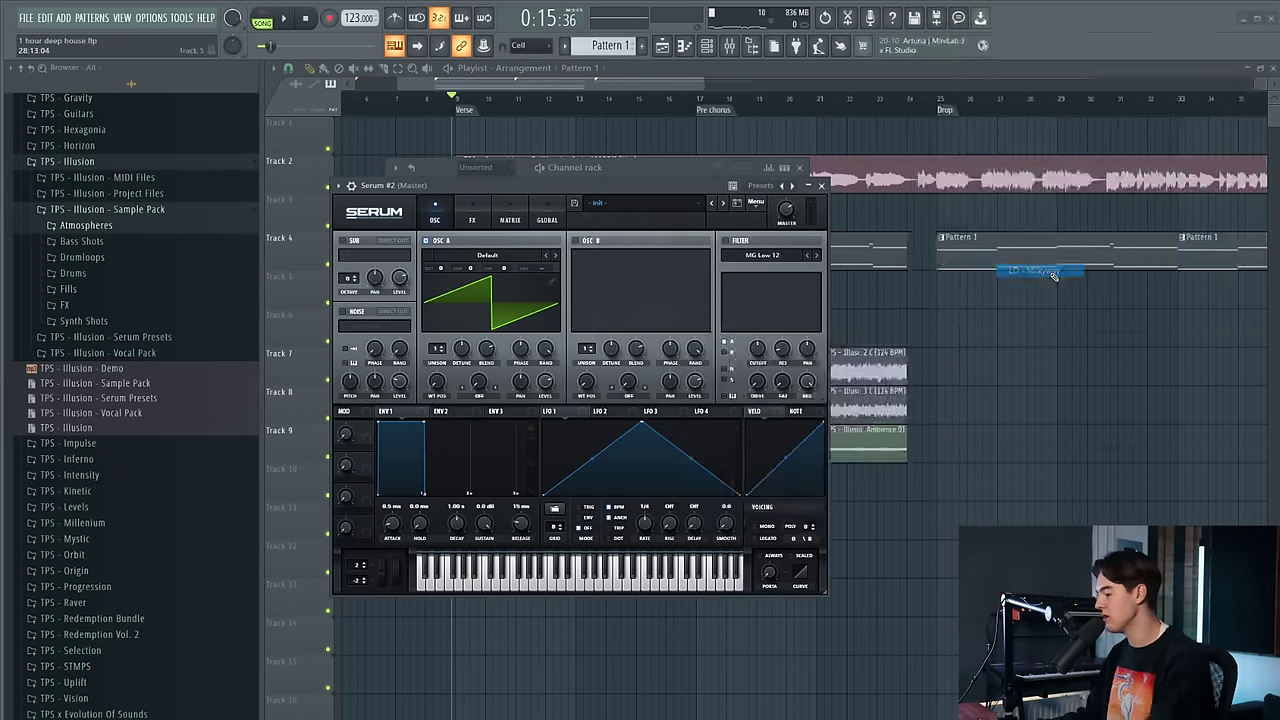
click(723, 204)
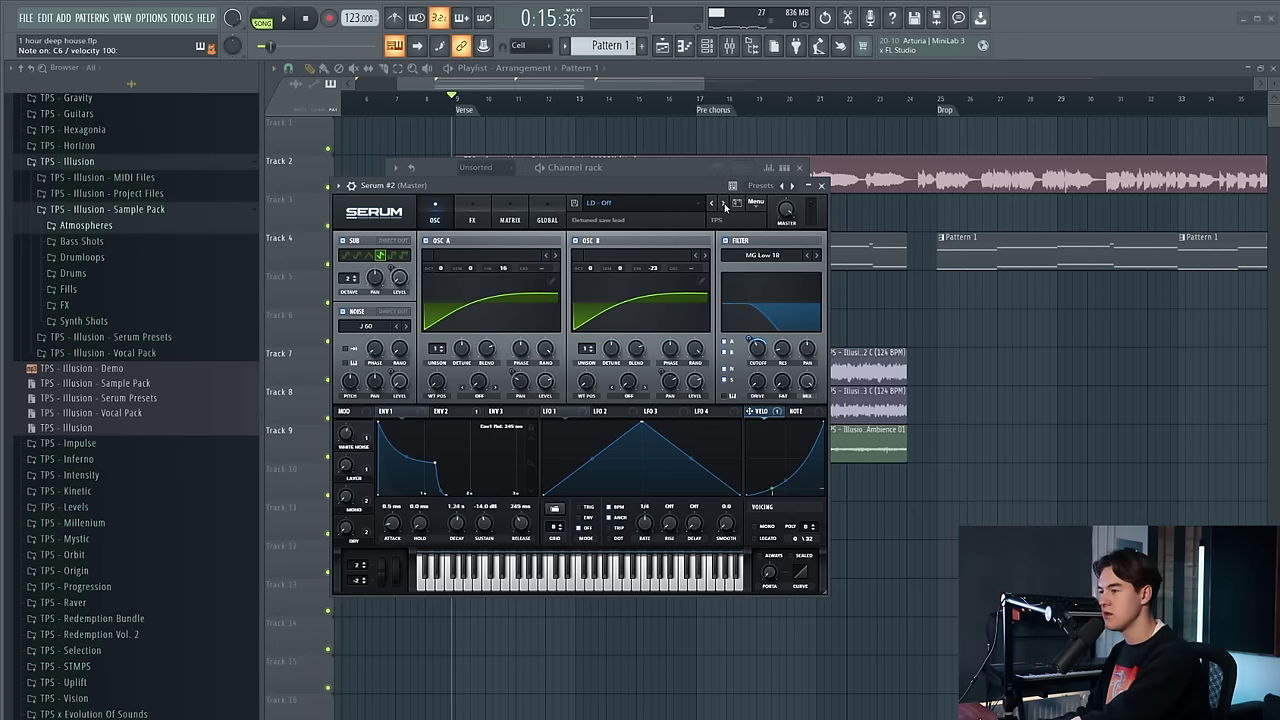
click(724, 204)
click(724, 204)
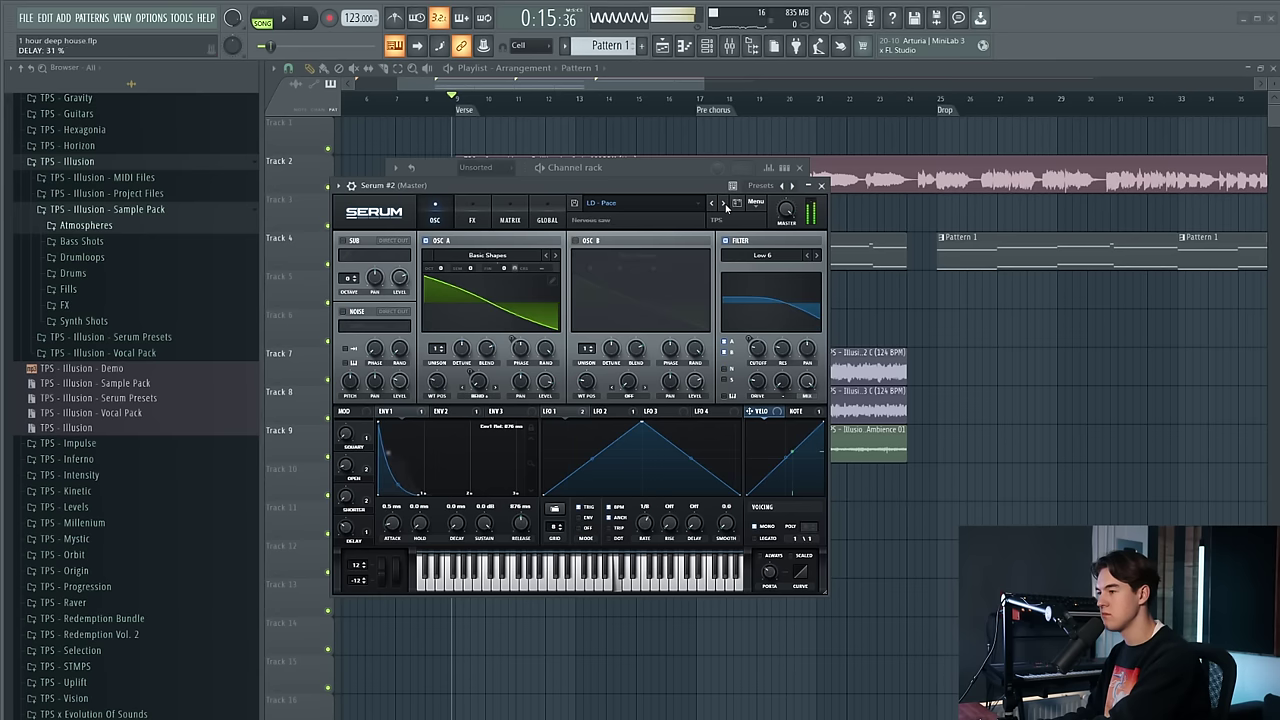
click(724, 204)
click(724, 204)
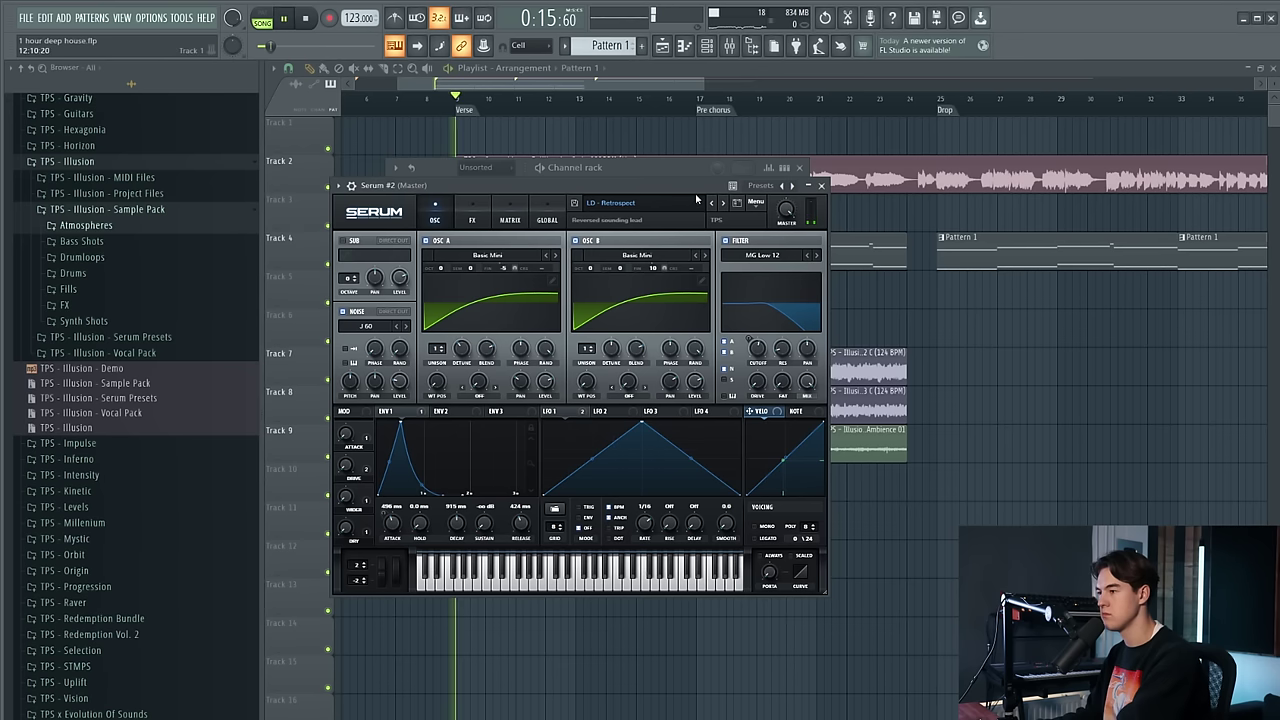
Audition the lead presets from LD - Seek through LD - Star on the second Serum against the arrangement
click(721, 204)
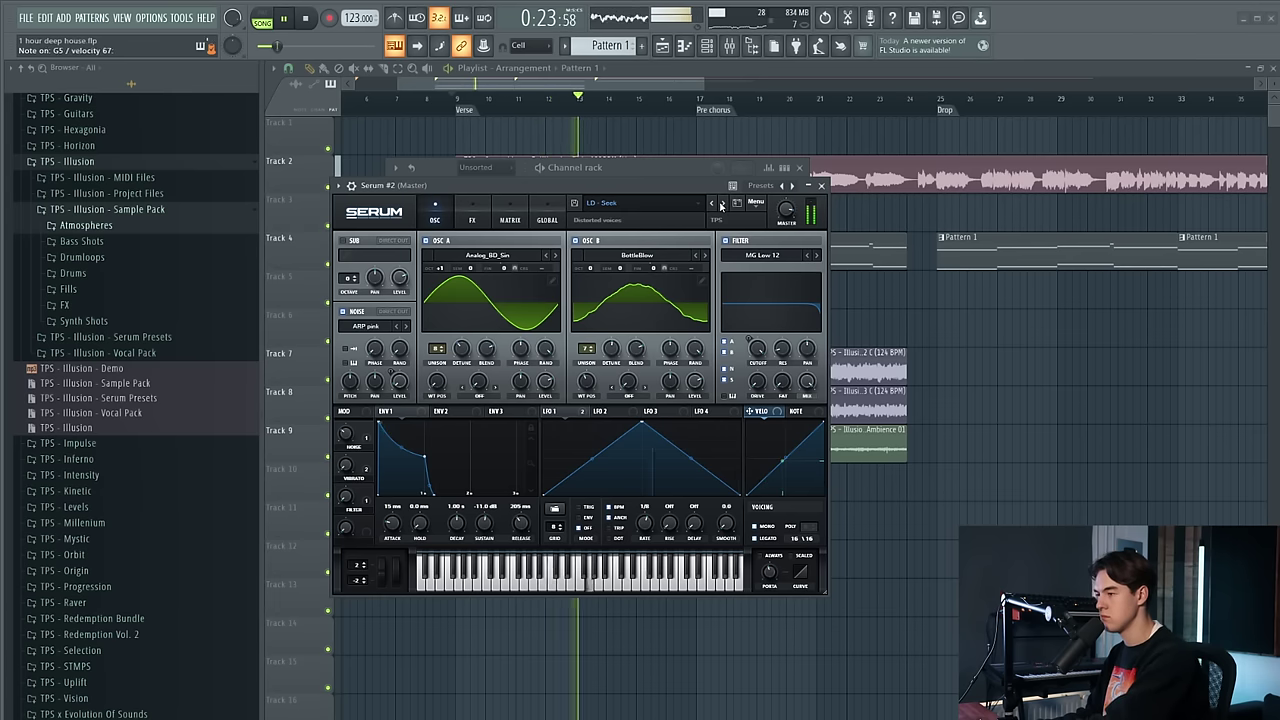
click(722, 203)
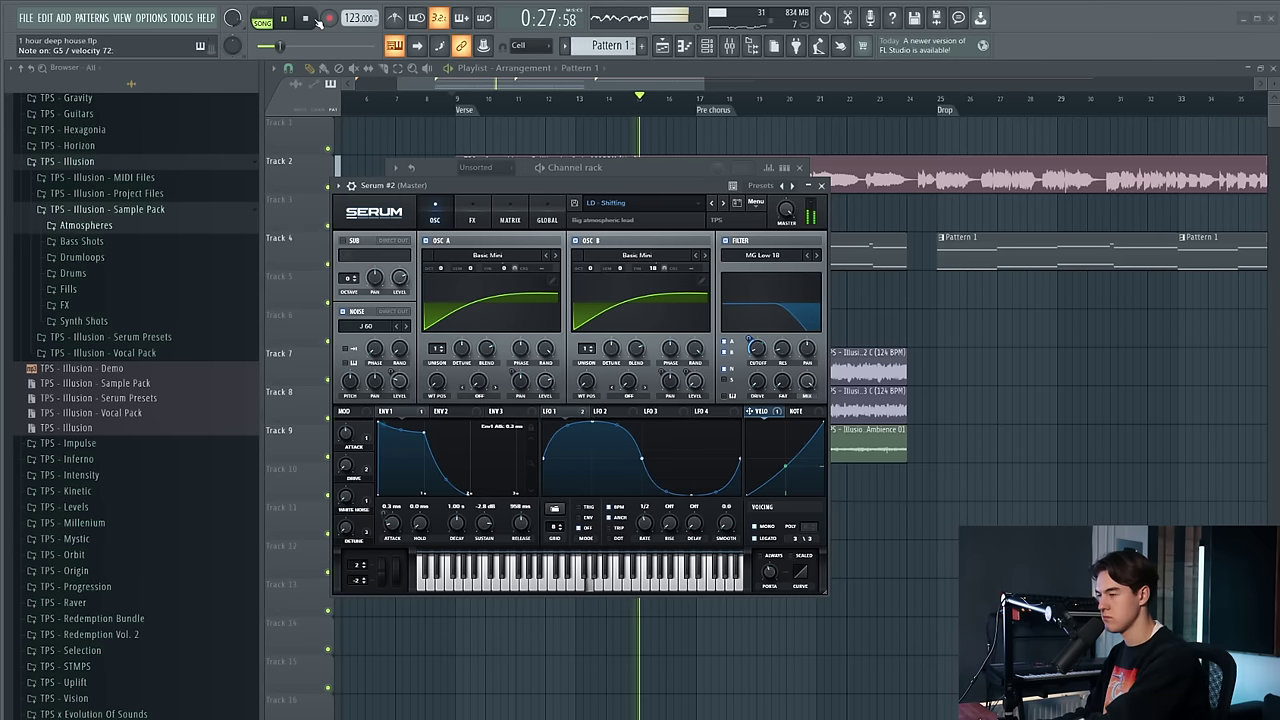
click(721, 203)
click(307, 19)
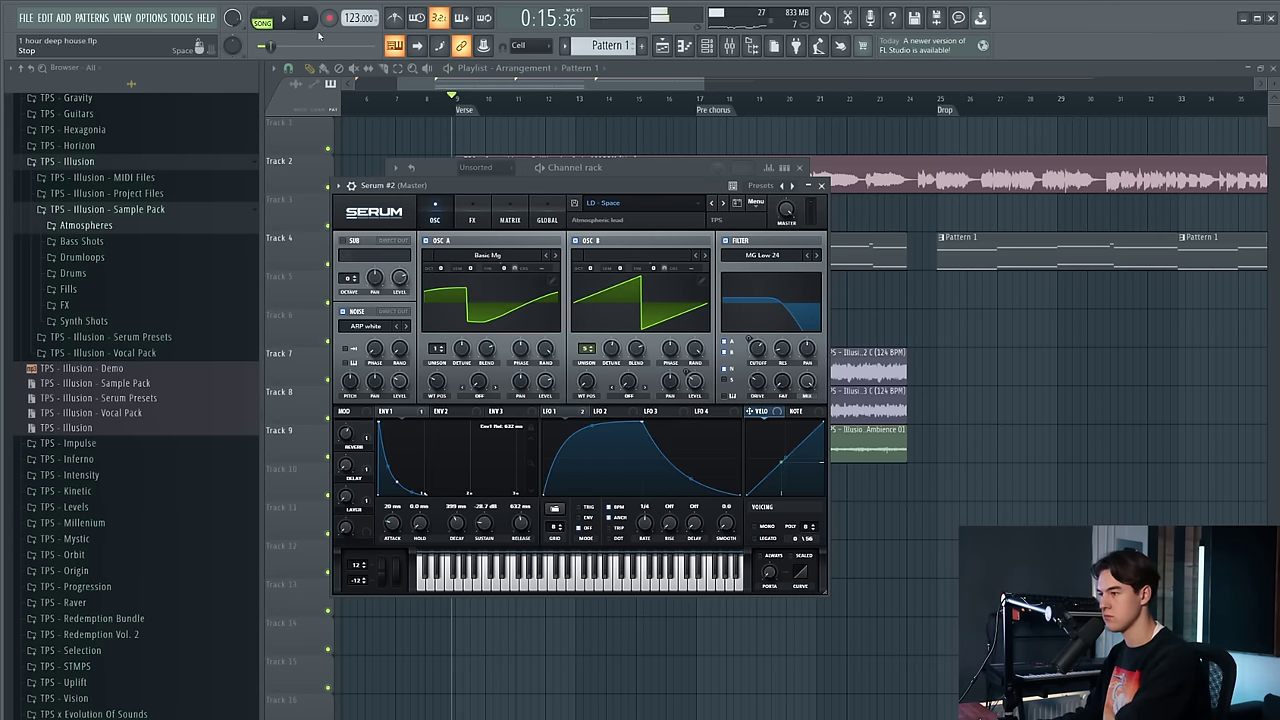
click(723, 203)
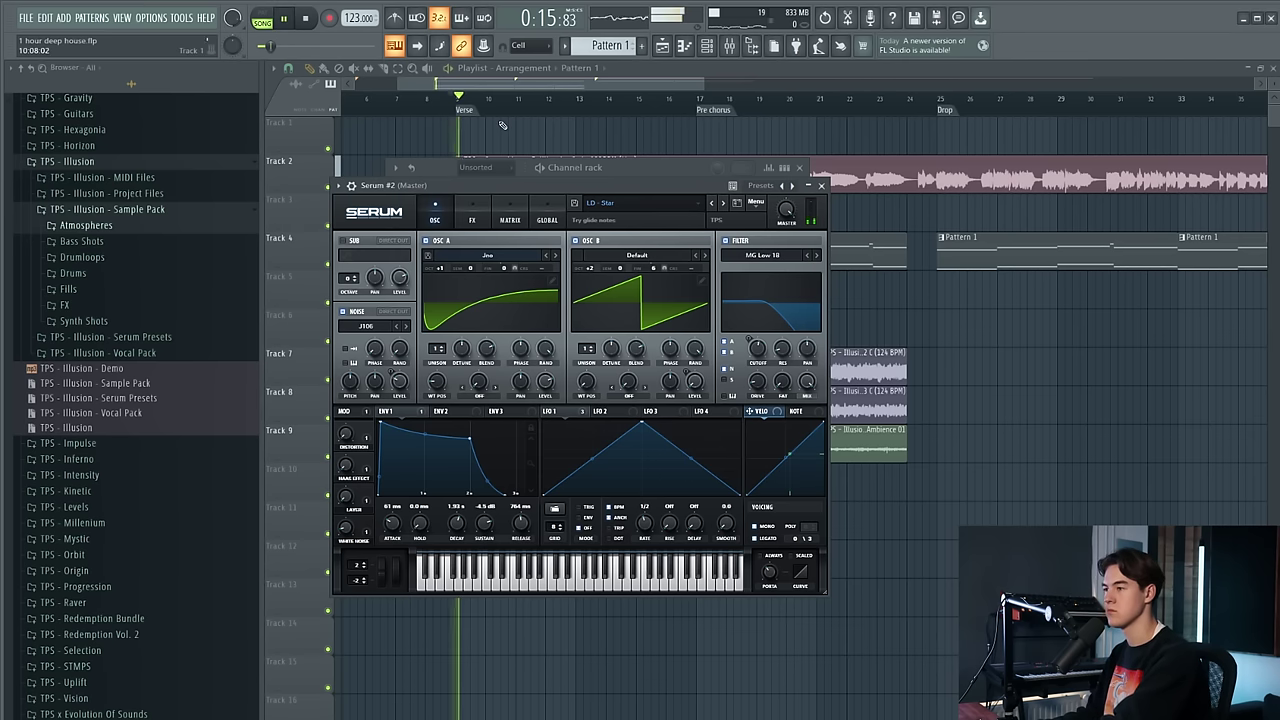
Return to the playlist and listen to the Verse from bar 15 with the channel rack open
right_click(609, 143)
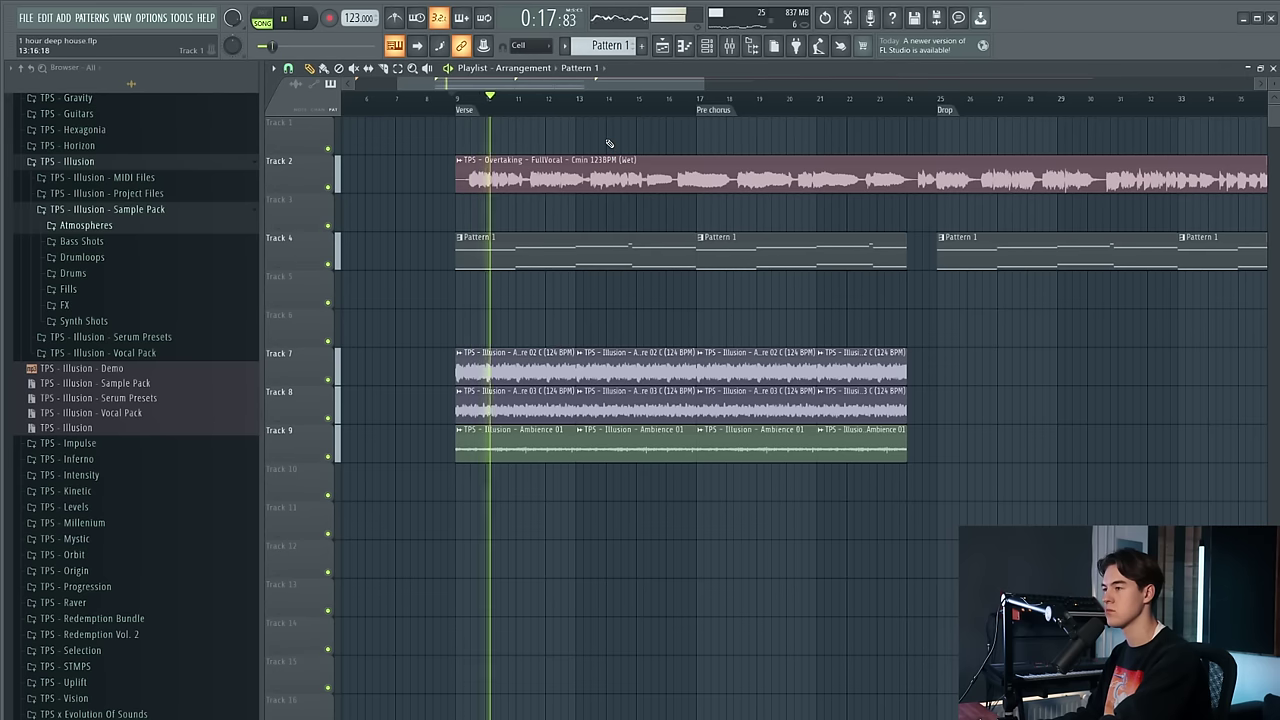
click(707, 47)
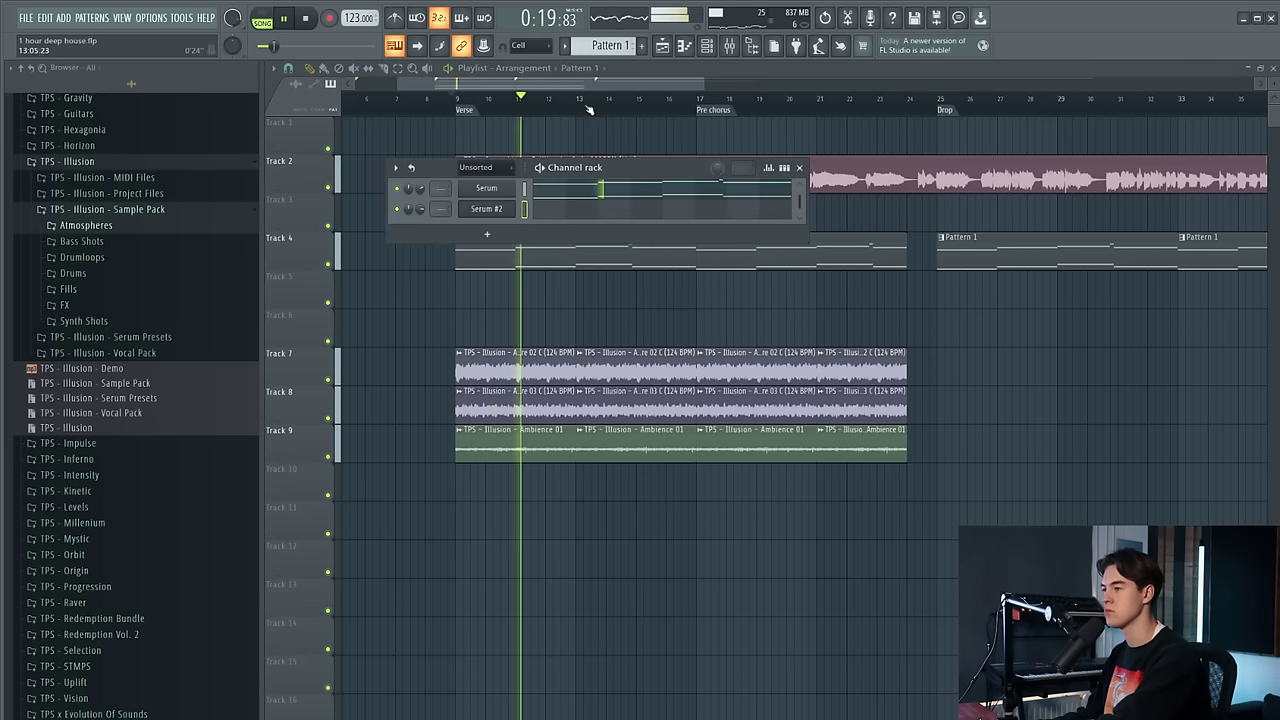
click(707, 47)
click(641, 100)
click(707, 47)
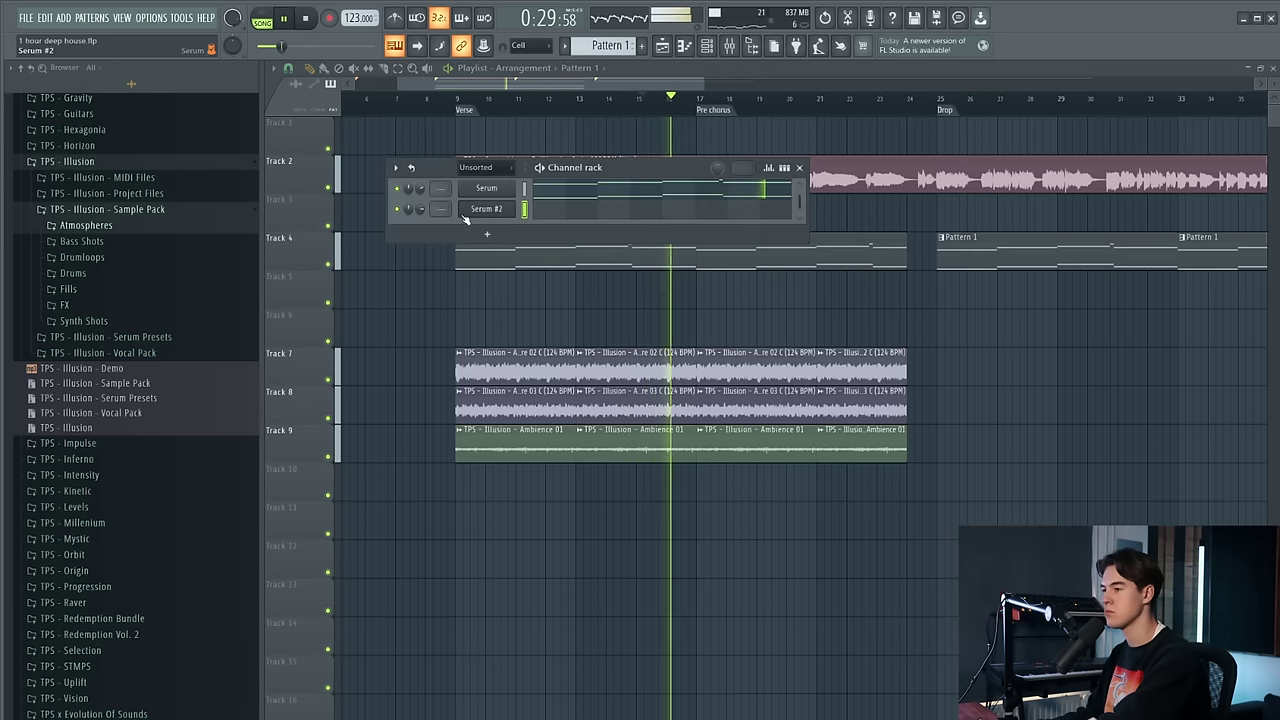
Reopen the second Serum, stop playback, and audition the lead presets following LD - Star, including LD - Venus
click(478, 213)
click(285, 17)
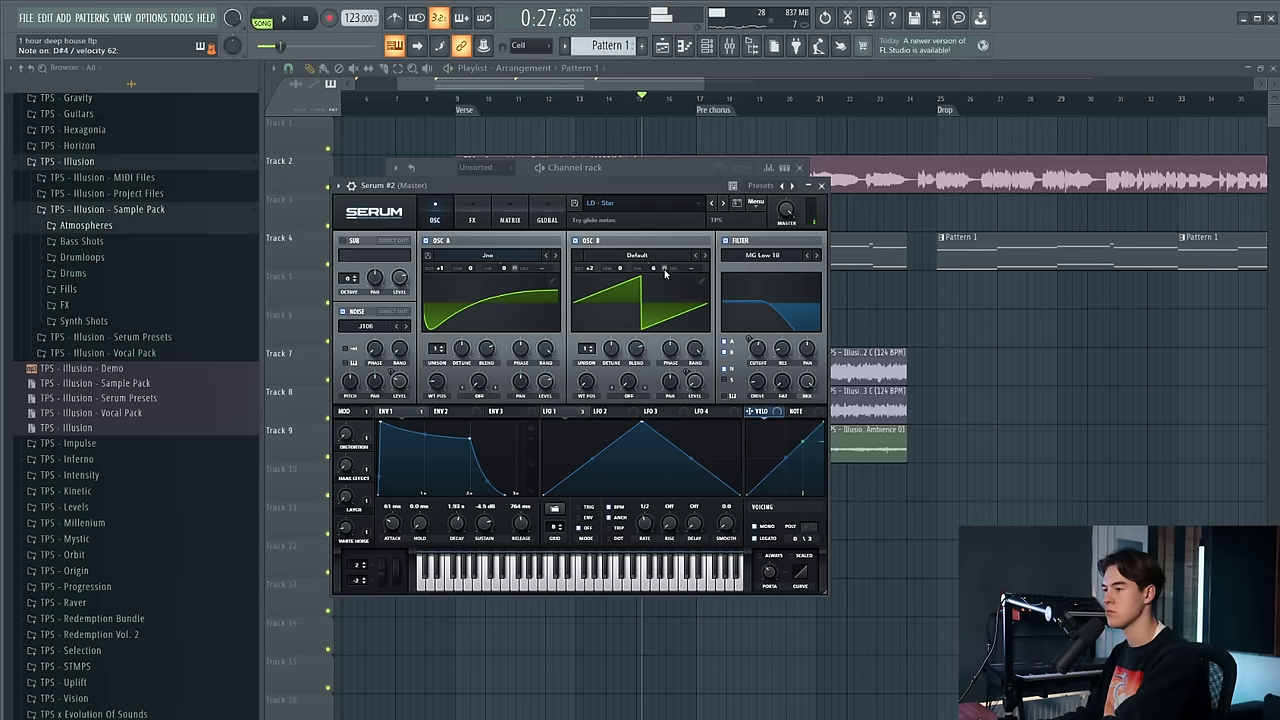
click(721, 203)
click(721, 203)
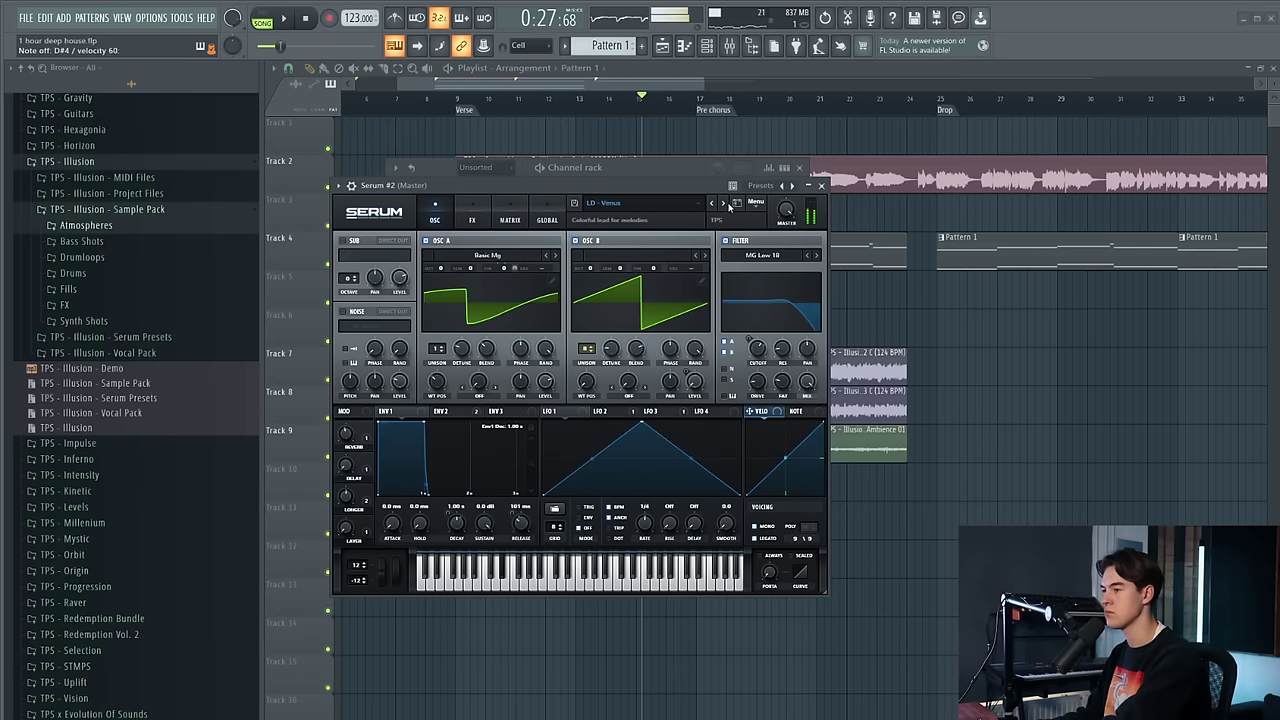
click(723, 203)
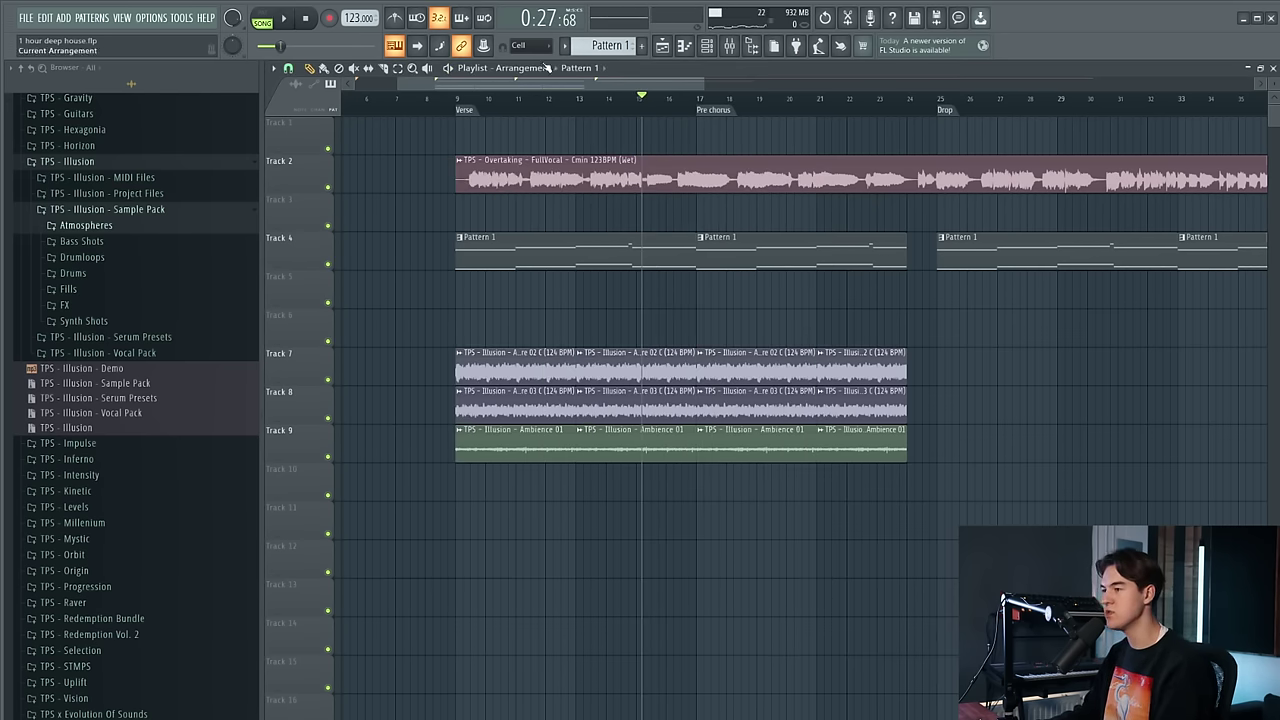
Play the Verse from bar 12, open Pattern 1 in the piano roll, and add an F5 note in bar 8
click(551, 101)
key(space)
double_click(632, 252)
scroll(634, 257, left, 3)
scroll(838, 252, up, 5)
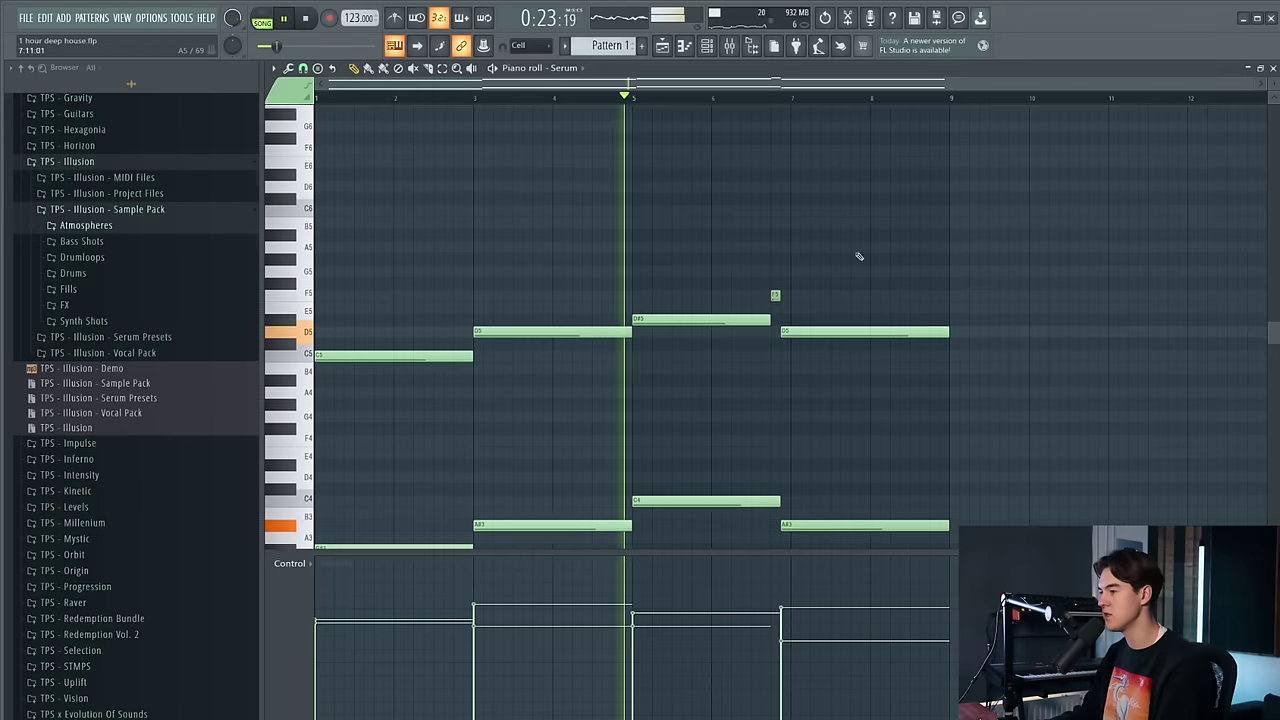
click(905, 248)
drag(926, 262, 925, 291)
Shorten the bar 8 F5 note to 0:04:00 and add an equally short D#5 note near its end
scroll(936, 272, up, 3)
scroll(925, 291, down, 3)
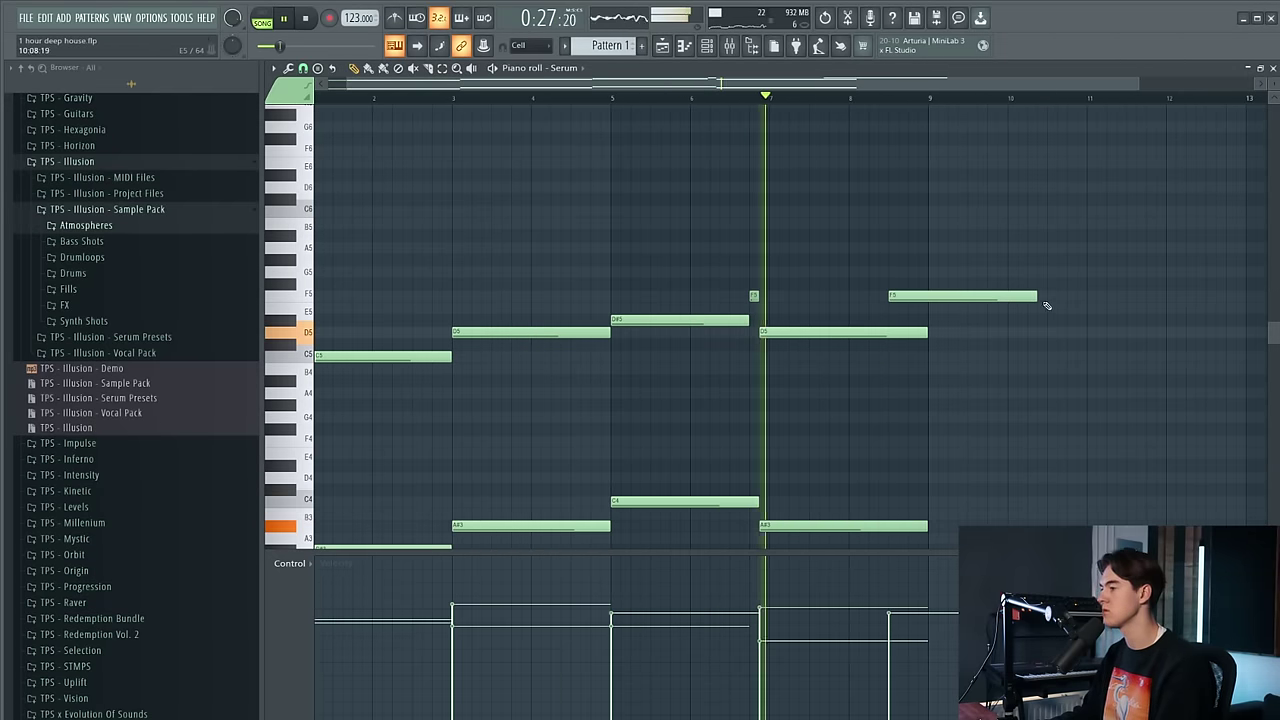
drag(1036, 296, 910, 297)
scroll(908, 298, up, 3)
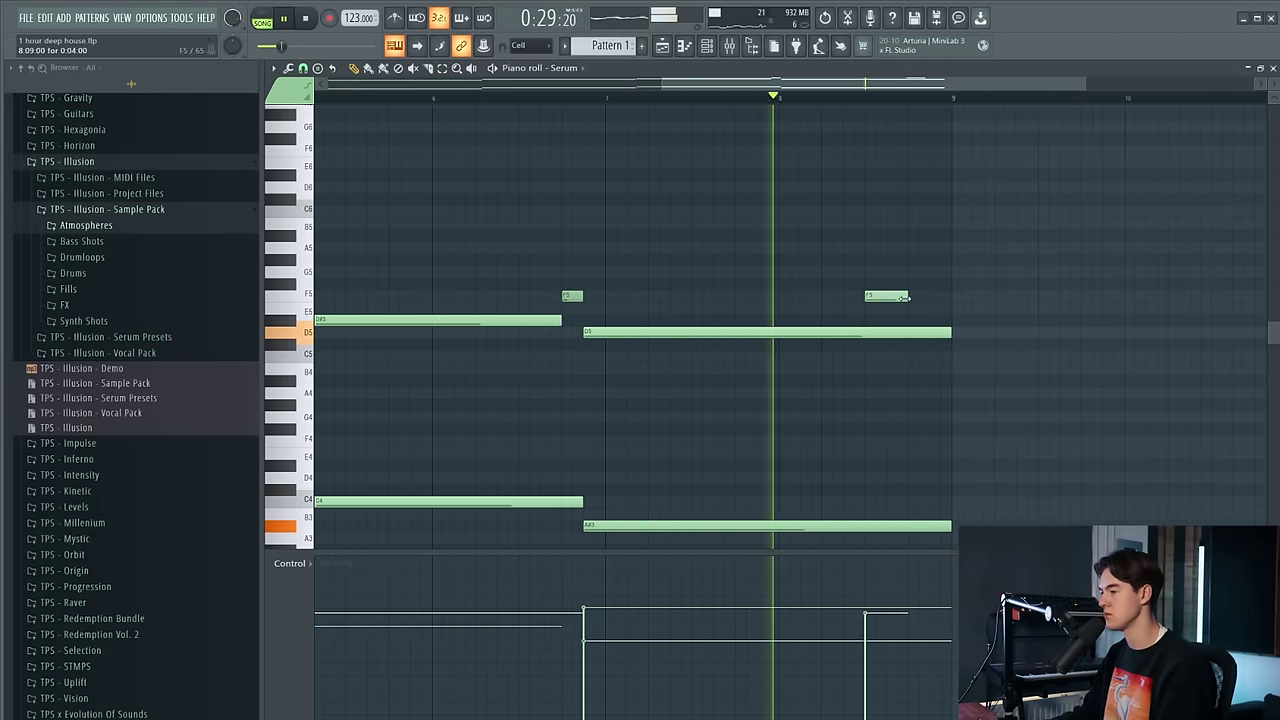
click(912, 320)
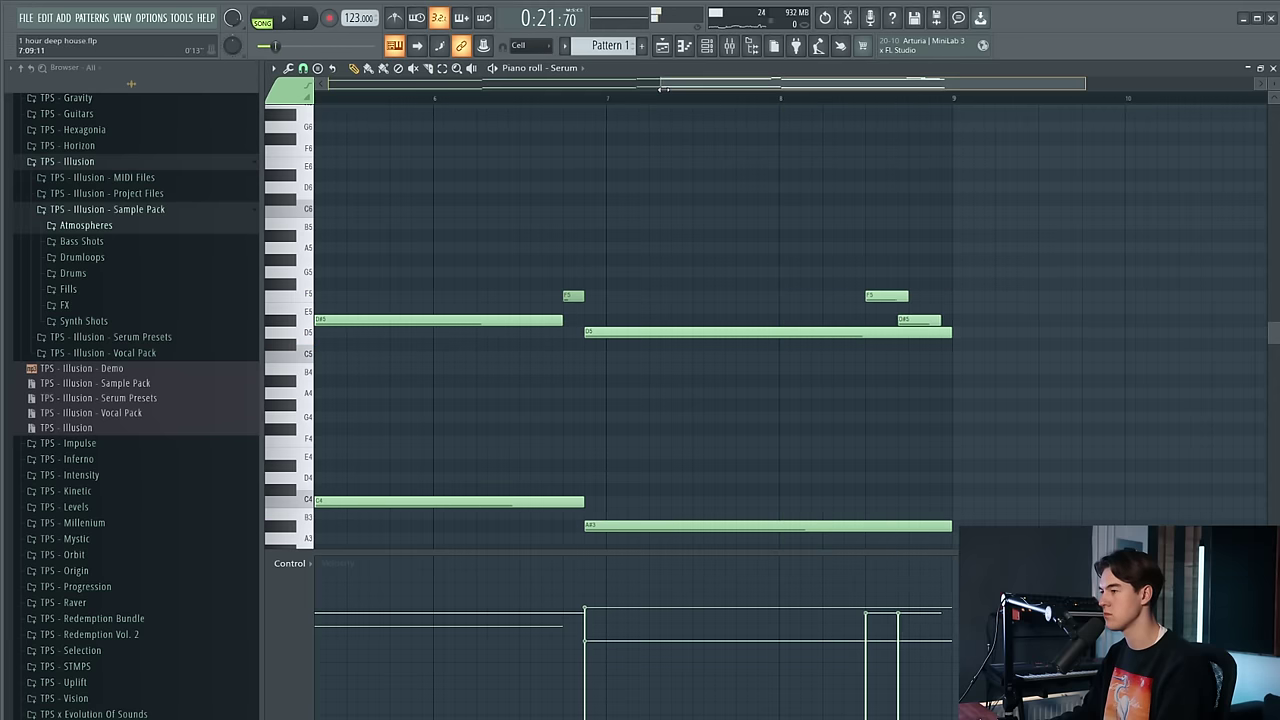
Add a short high note at the start of bar 8, raise it to F6, and play the pattern
click(800, 175)
click(816, 198)
right_click(816, 198)
key(space)
mouse_move(812, 175)
mouse_down()
mouse_move(812, 135)
mouse_move(812, 150)
mouse_up()
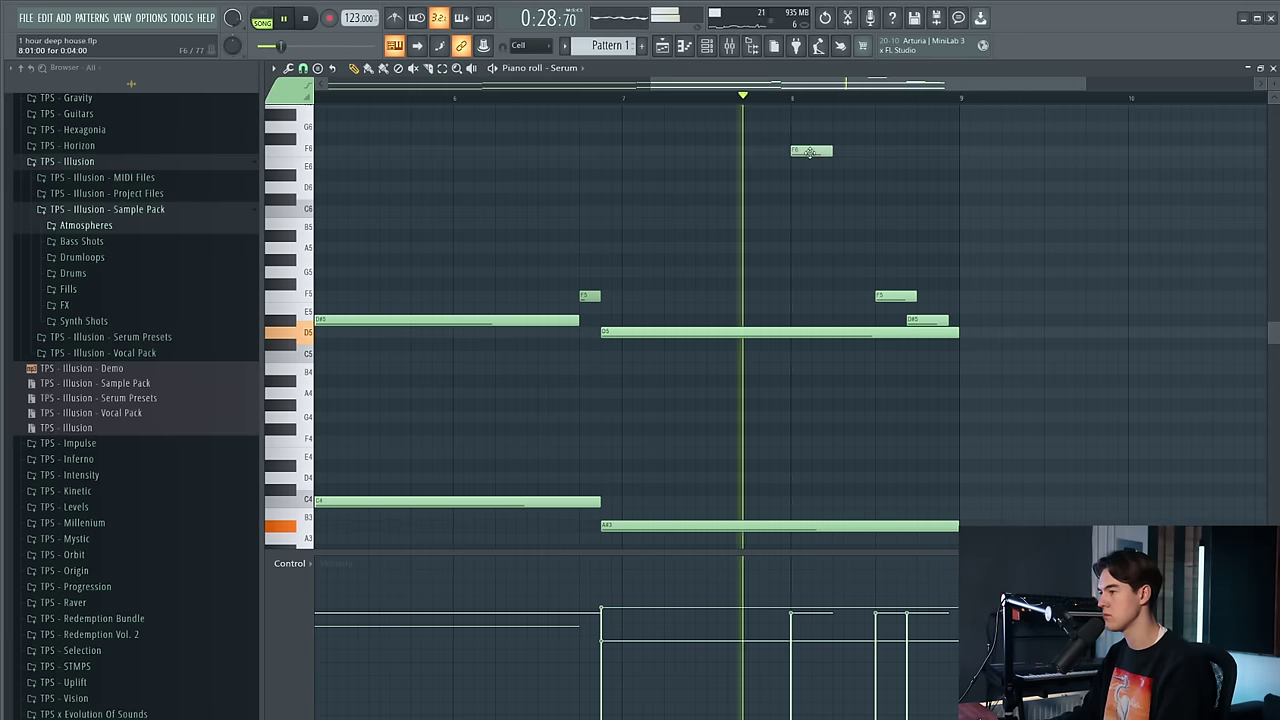
Delete the trial F5 and F6 notes in bar 8, undoing the last note deletion along the way
right_click(900, 298)
key(space)
right_click(926, 323)
key(ctrl+z)
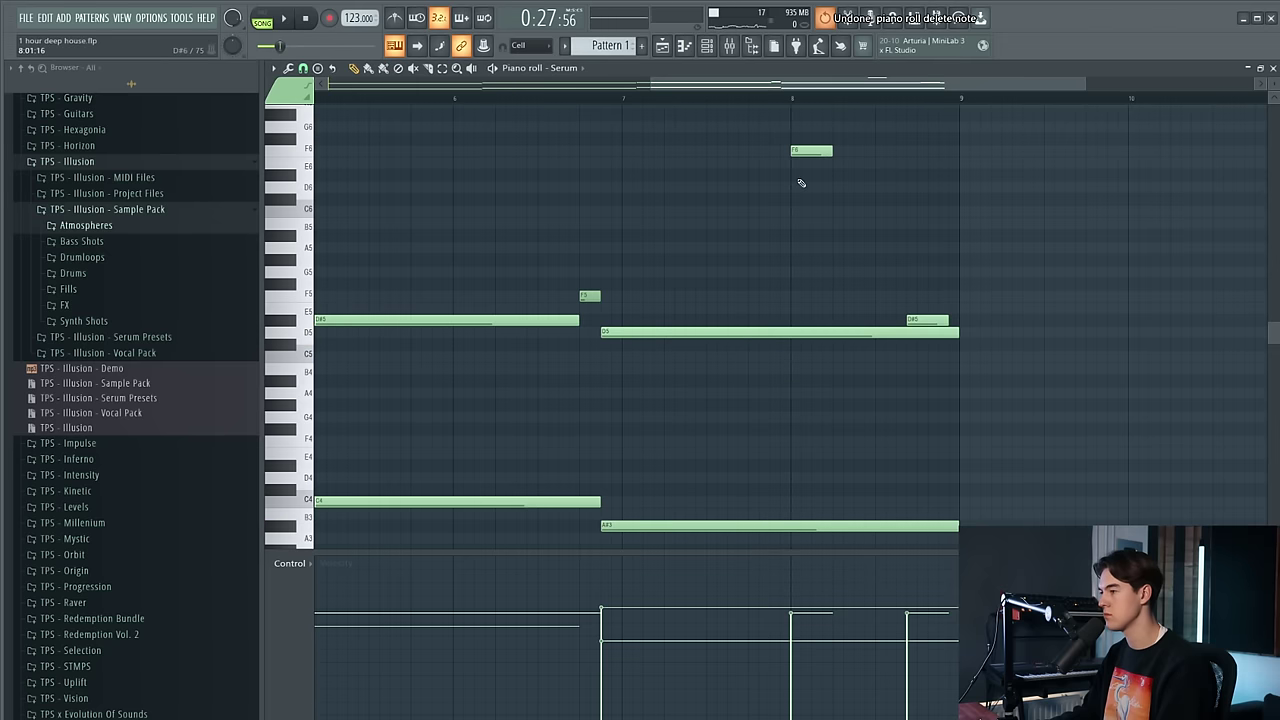
right_click(800, 151)
Try a short descending phrase of D#6, D6 and G5 notes in bar 8 and check it by ear
click(816, 190)
click(850, 211)
key(space)
mouse_move(853, 189)
mouse_down()
mouse_move(832, 189)
mouse_move(860, 208)
mouse_move(862, 276)
mouse_up()
click(778, 98)
right_click(860, 238)
key(space)
key(space)
key(space)
key(space)
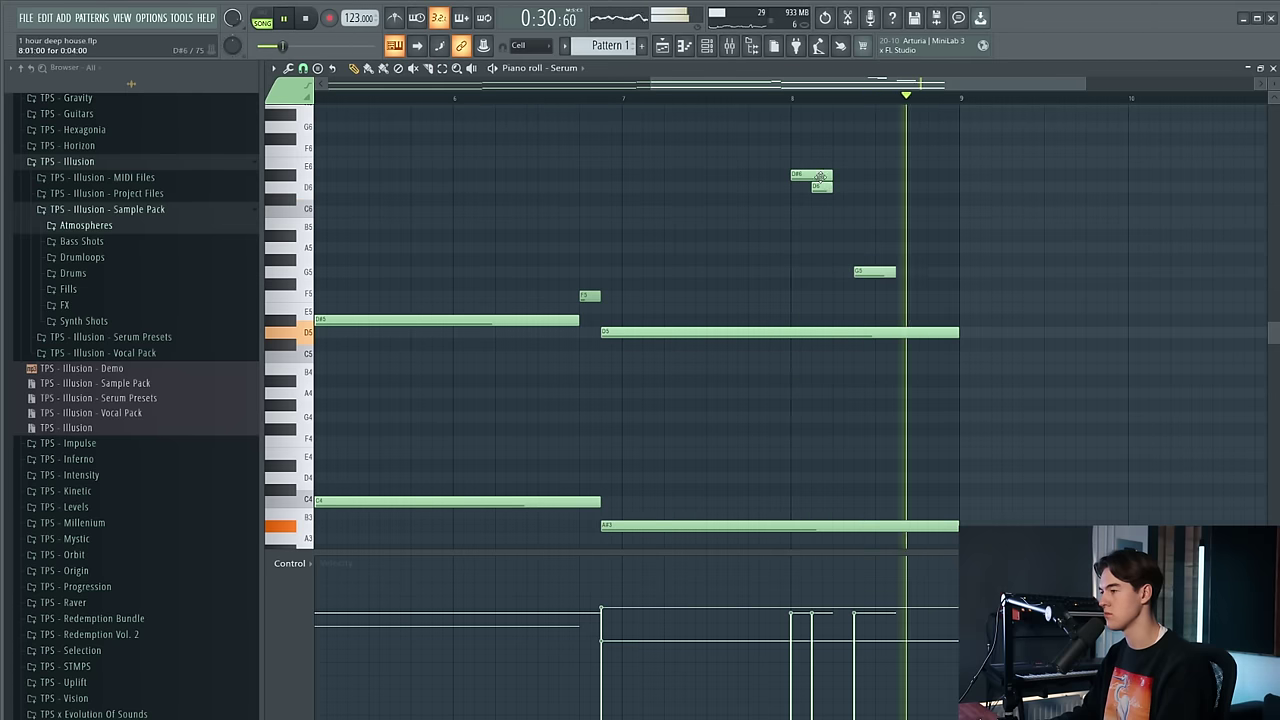
Delete the D#6, D6 and G5 notes from bar 8, stop playback, and return to the playlist
right_click(820, 177)
right_click(822, 187)
right_click(875, 271)
key(space)
click(663, 45)
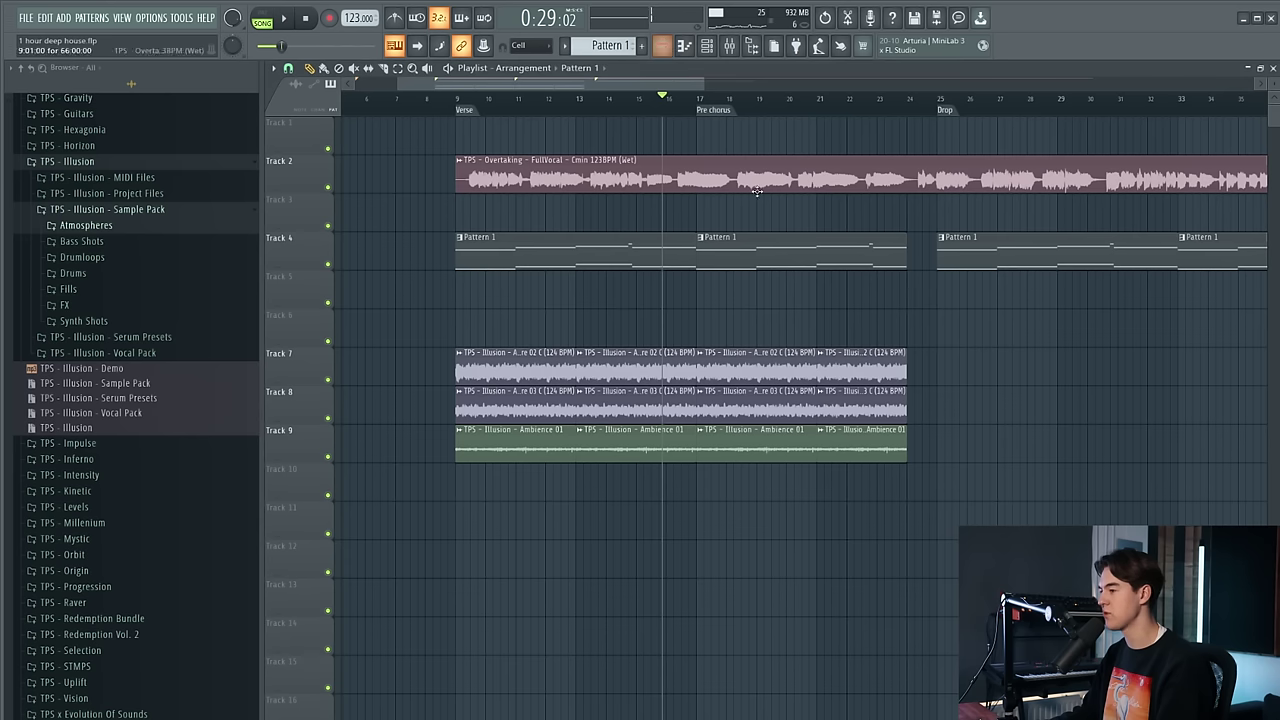
Place the TPS - Illusion - Fill 01 (124 BPM) sample from the Fills folder on Track 6 at bar 21
key(space)
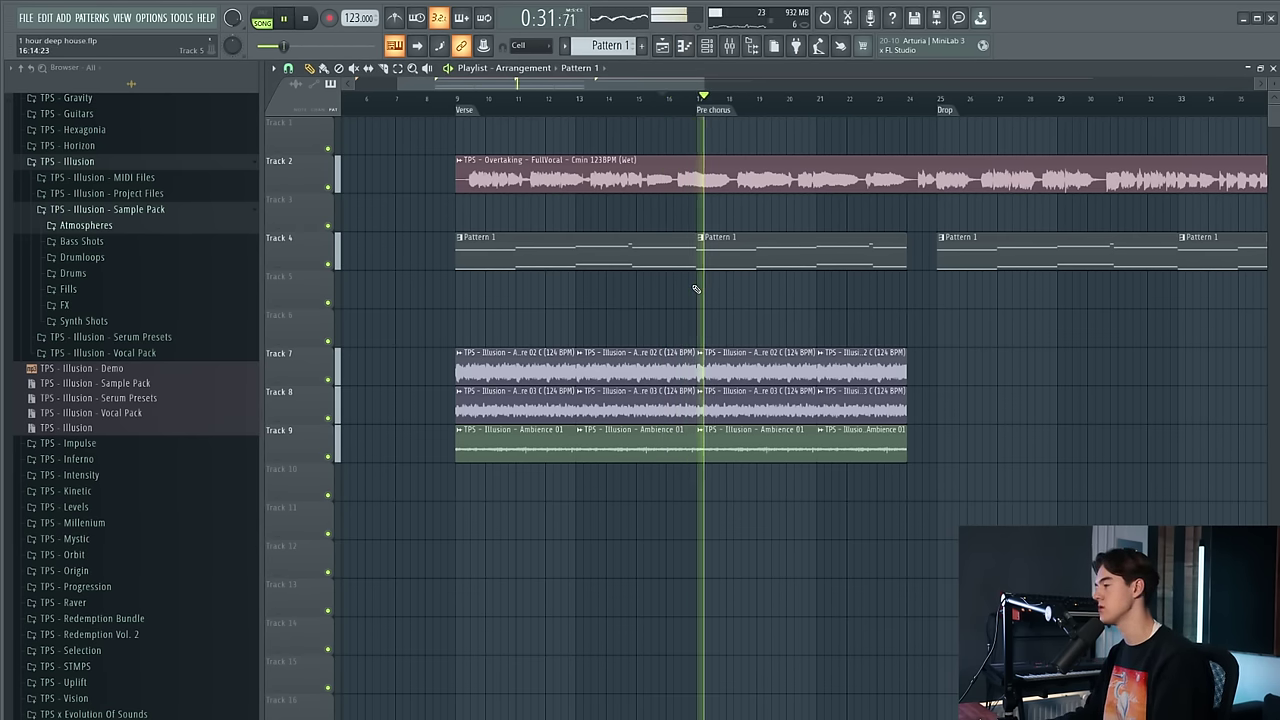
key(space)
click(150, 292)
drag(145, 310, 783, 311)
key(space)
scroll(882, 325, up, 3)
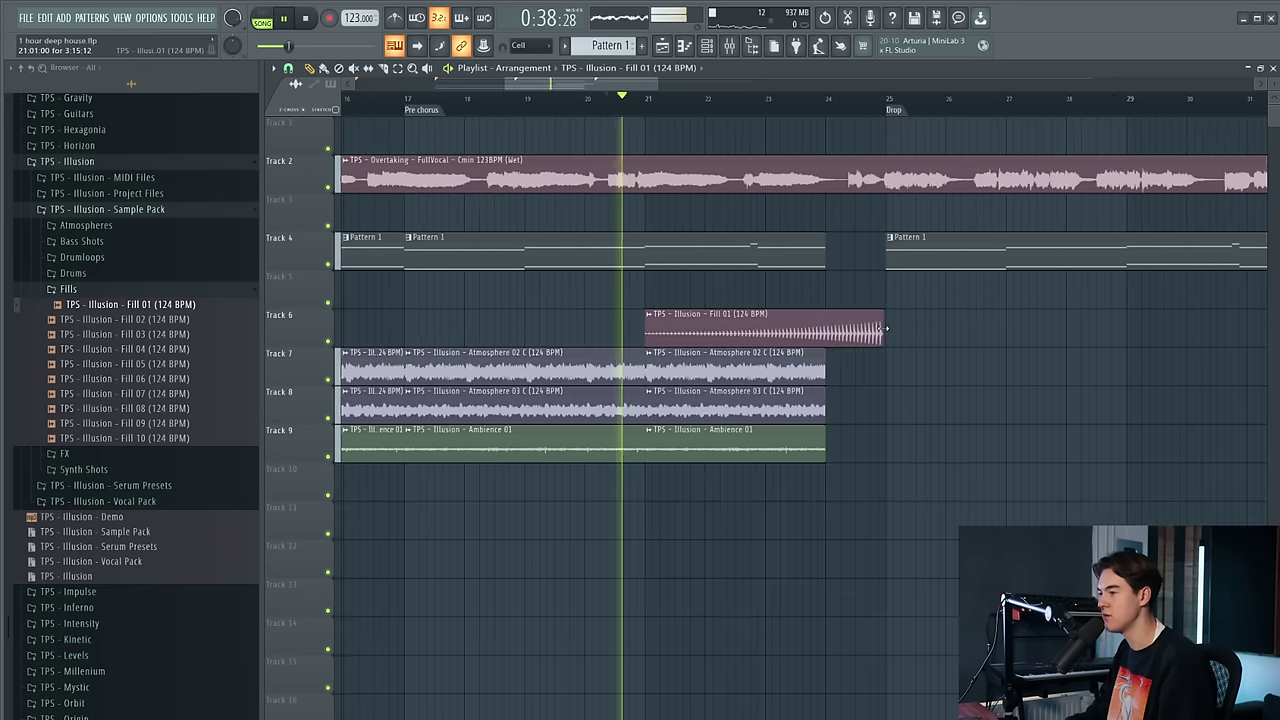
mouse_move(851, 331)
mouse_down()
mouse_move(707, 333)
mouse_move(862, 328)
mouse_up()
Set the Fill 01 sample's time-stretching mode to Stretch with a time of 4:00:00, and close its settings
double_click(791, 329)
click(717, 189)
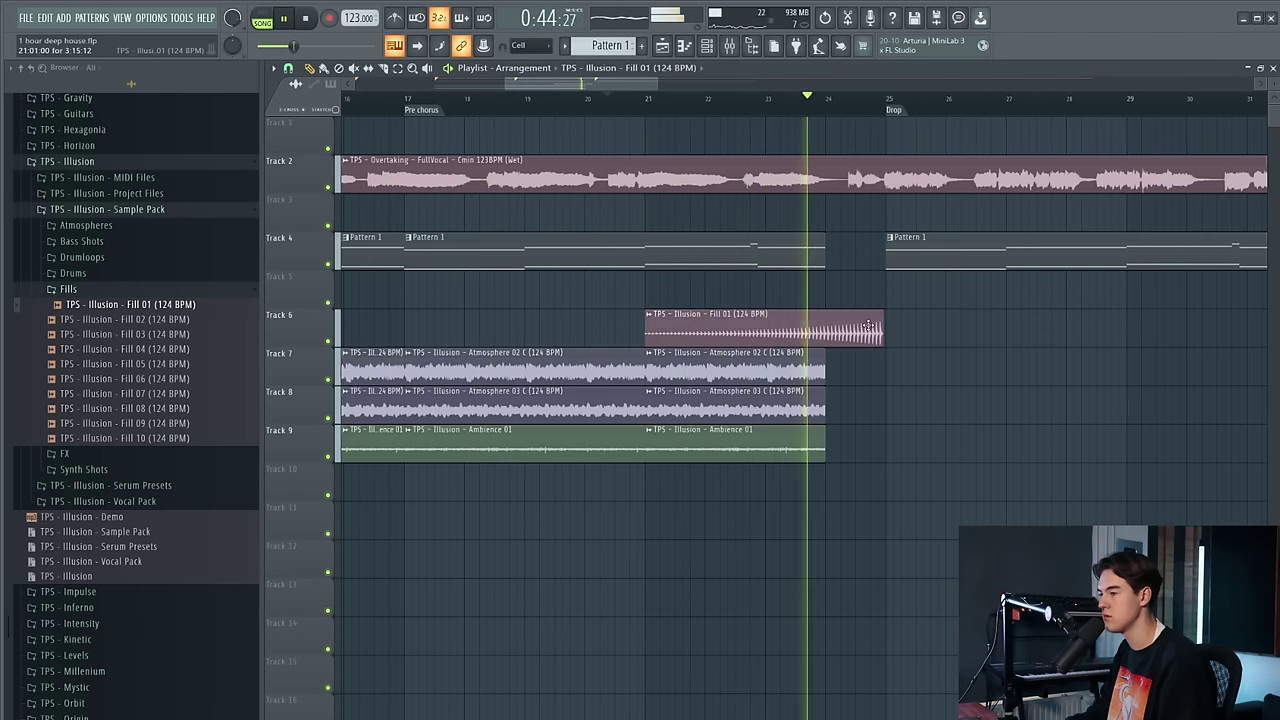
double_click(862, 328)
key(space)
click(684, 257)
click(687, 295)
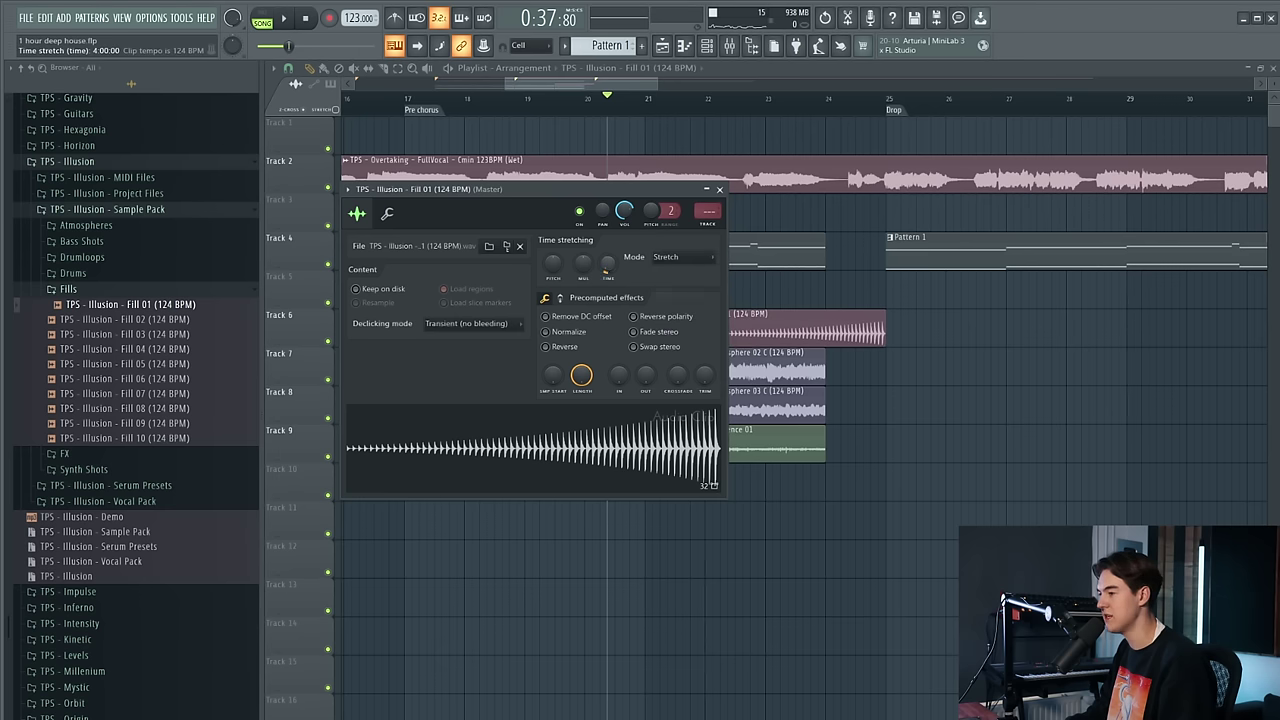
key(Escape)
Move the Track 6 Fill 01 clip one bar earlier to end at bar 24 and trim its start to bar 21
drag(819, 335, 757, 334)
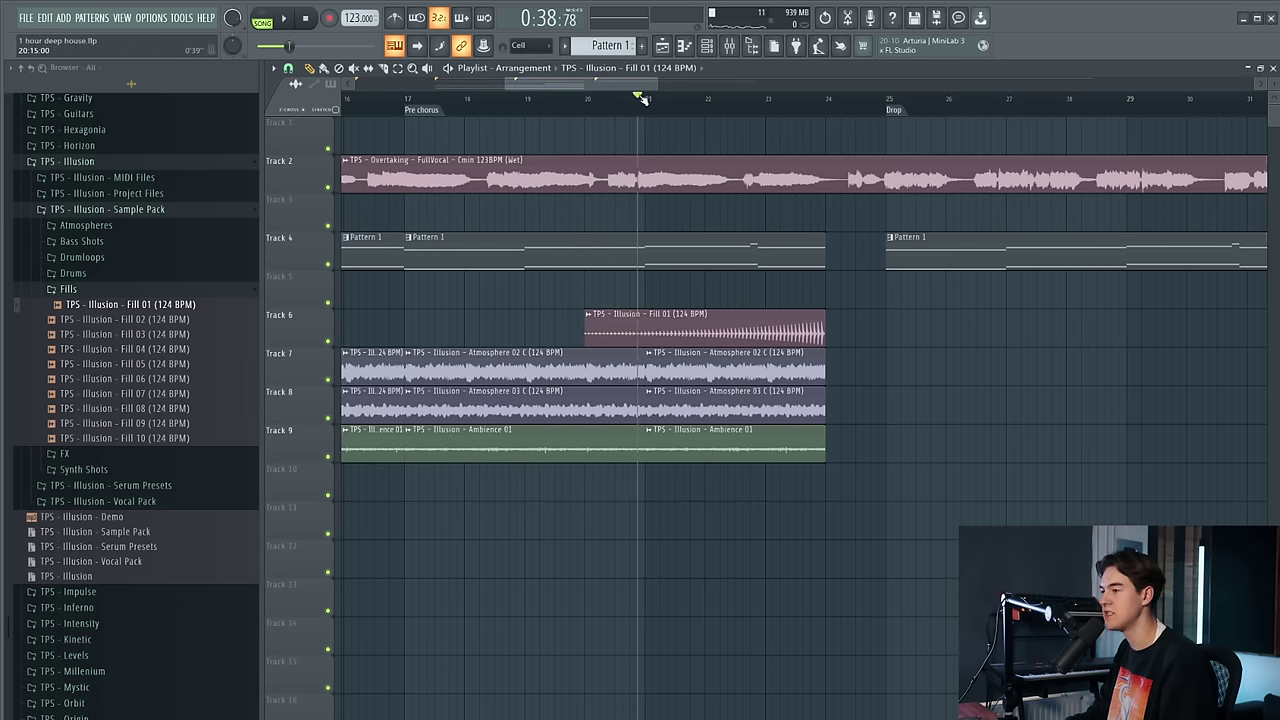
drag(585, 325, 634, 327)
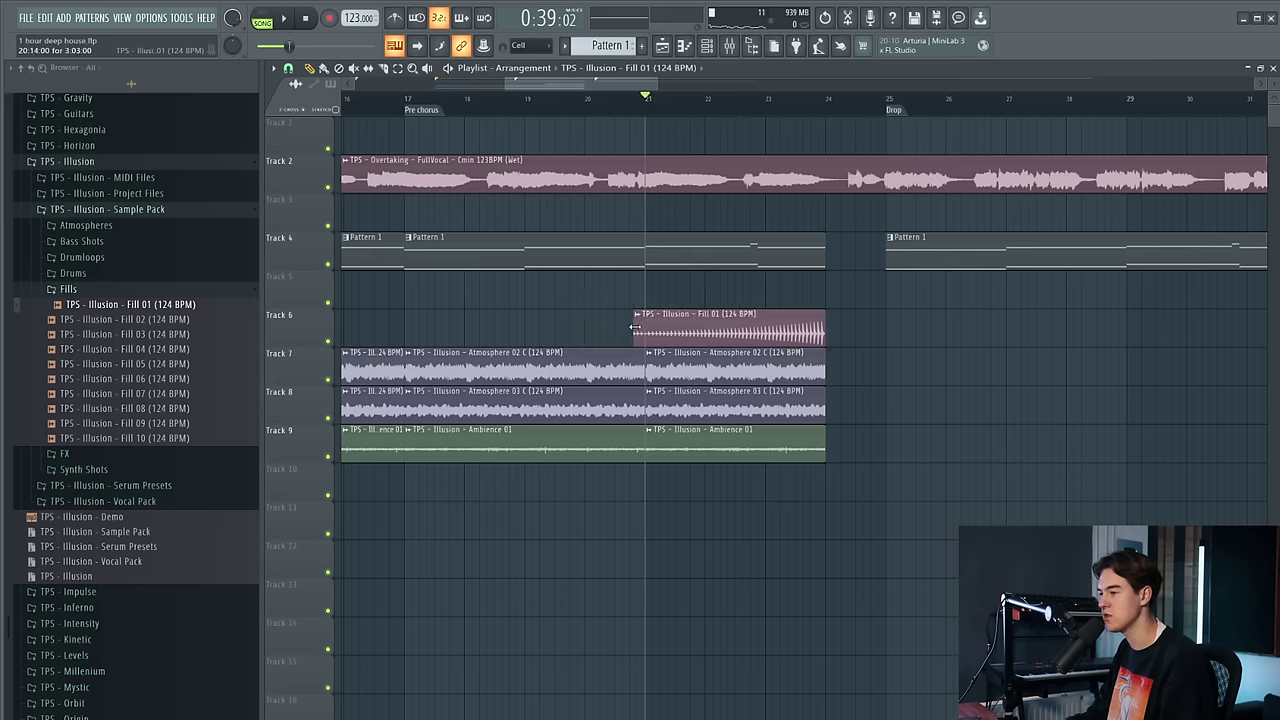
key(space)
Add a quick fade-in of about 6% to the Fill 01 sample and check the clip's start and end
double_click(652, 330)
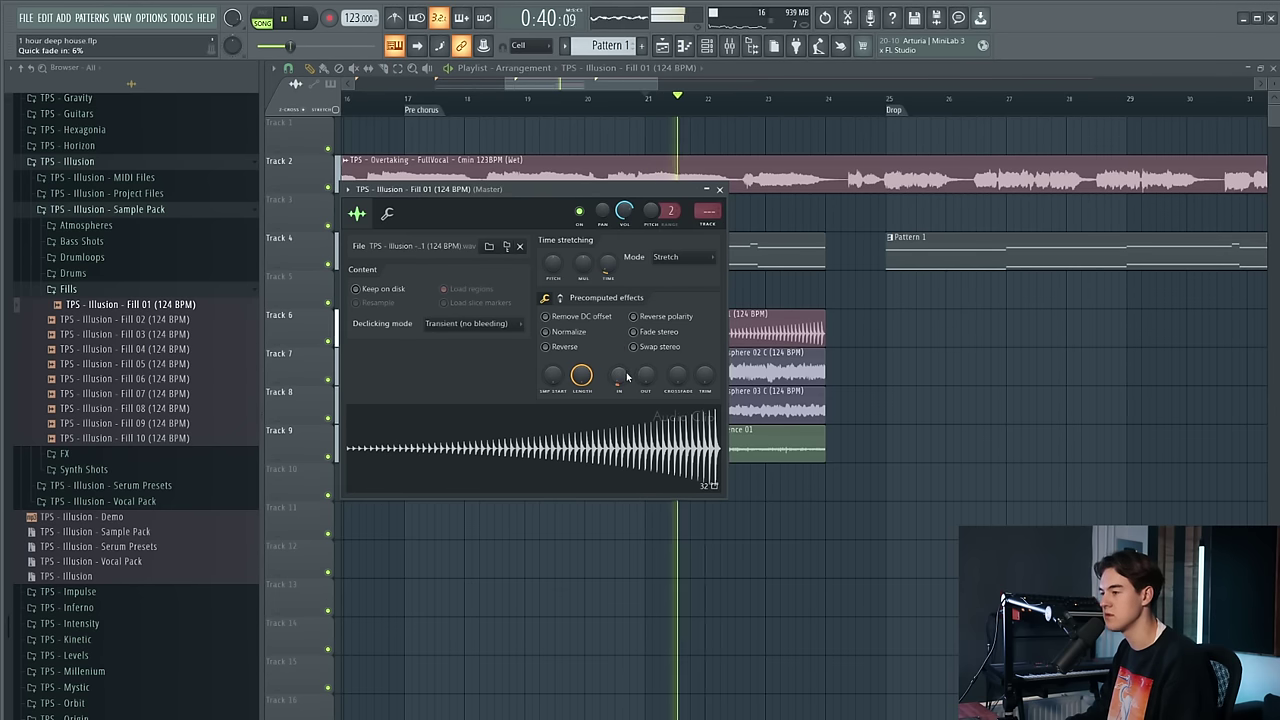
click(719, 189)
scroll(553, 332, up, 5)
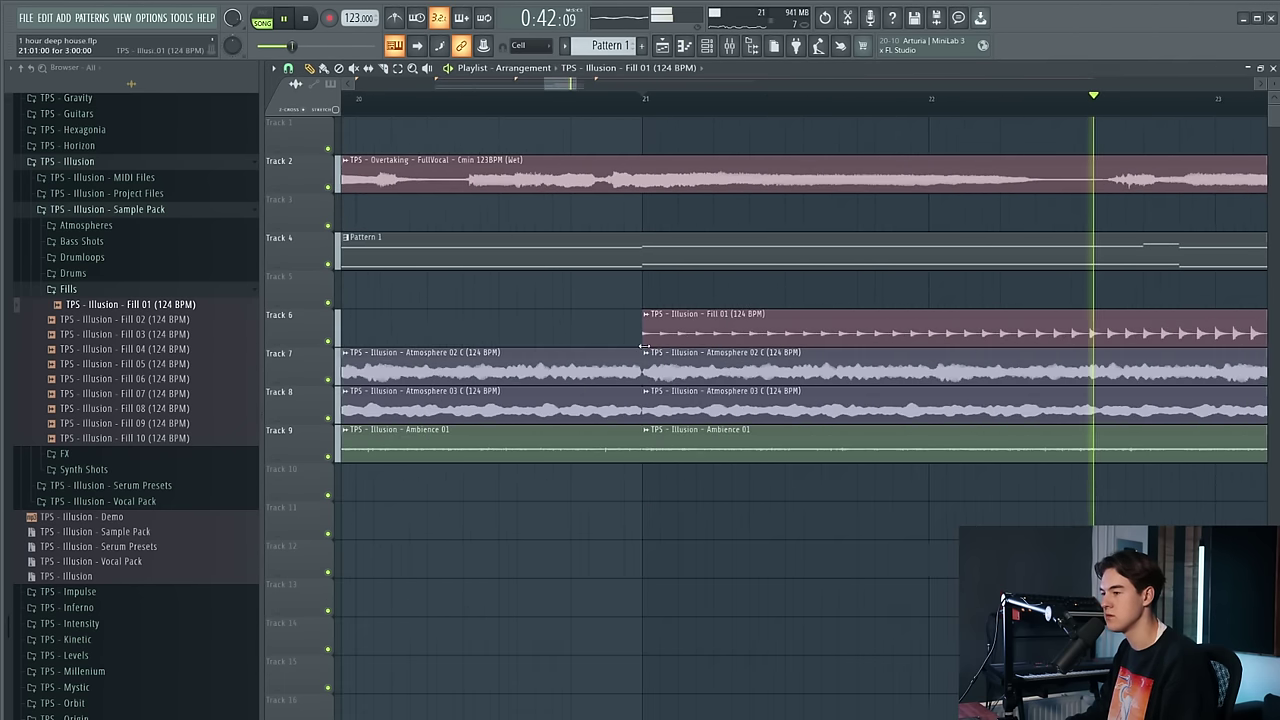
scroll(745, 340, down, 4)
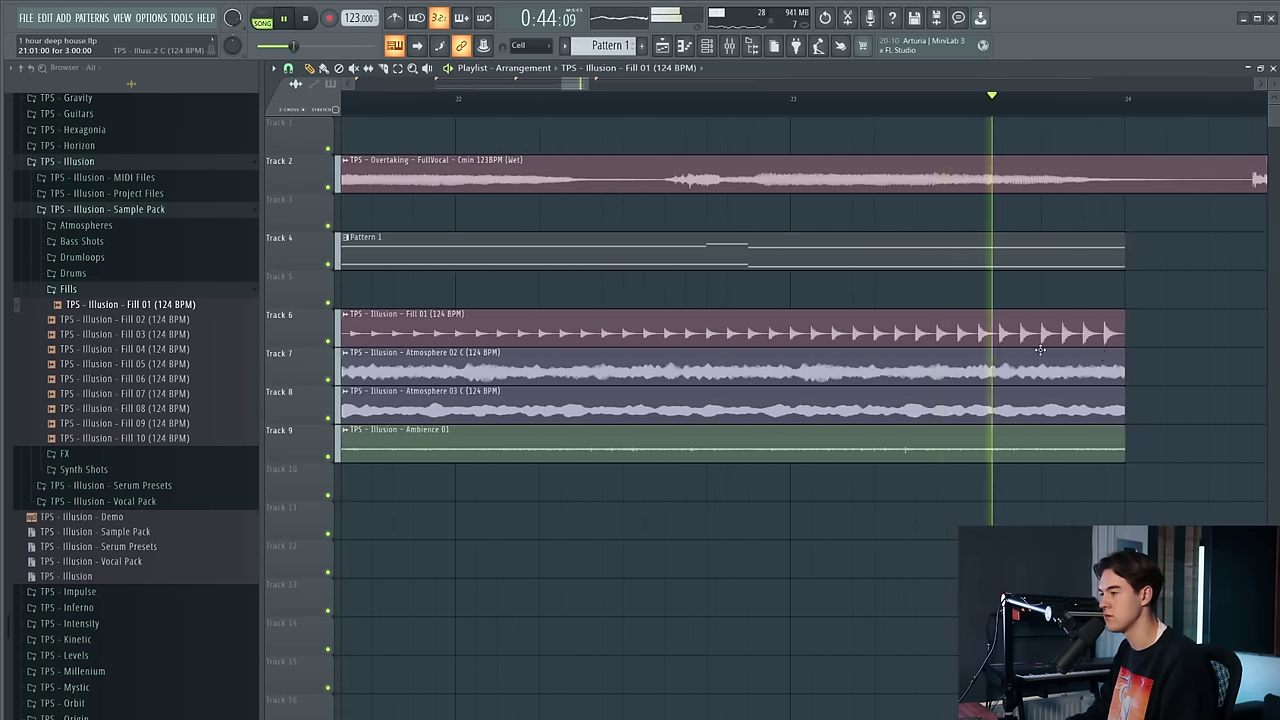
Try the TPS - Illusion - Fill 08 (124 BPM) sample in place of Fill 01 on Track 6 at bar 21
key(space)
click(162, 321)
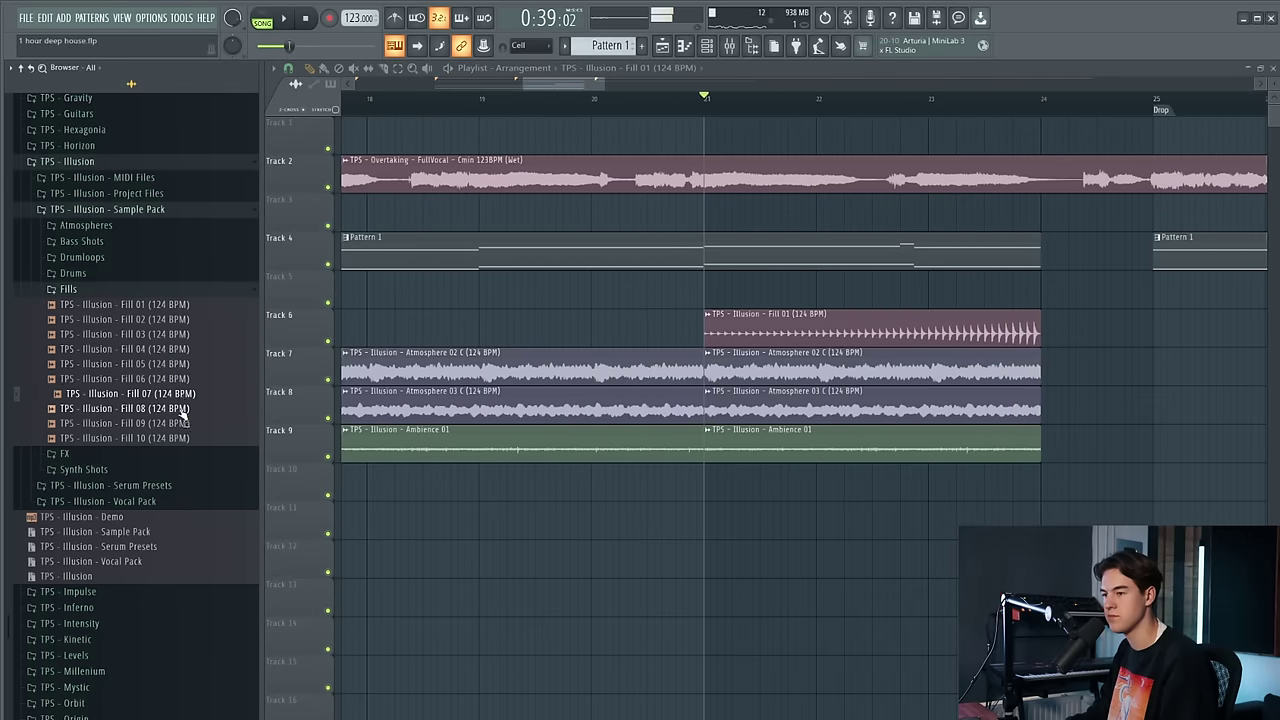
drag(188, 412, 803, 326)
scroll(802, 300, down, 5)
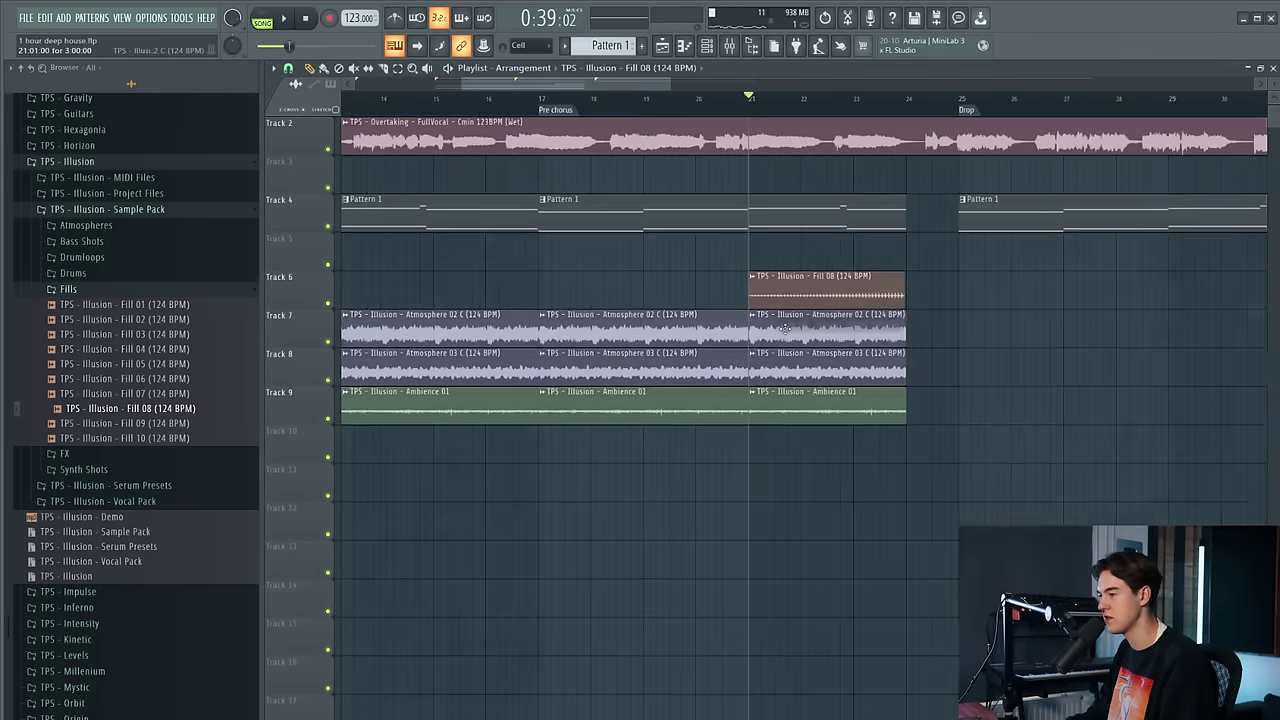
key(space)
double_click(792, 293)
key(space)
Put the TPS - Illusion - Fill 09 (124 BPM) sample on Track 6 as the fill, spanning bar 22 to bar 24
drag(200, 425, 932, 292)
scroll(1056, 322, down, 3)
right_click(905, 290)
key(space)
key(space)
key(space)
scroll(897, 294, up, 5)
key(space)
key(space)
Set the Fill 09 sample's time-stretching mode to Stretch, add a quick fade-out of about 5%, and audition the clip
double_click(932, 290)
click(700, 274)
click(684, 311)
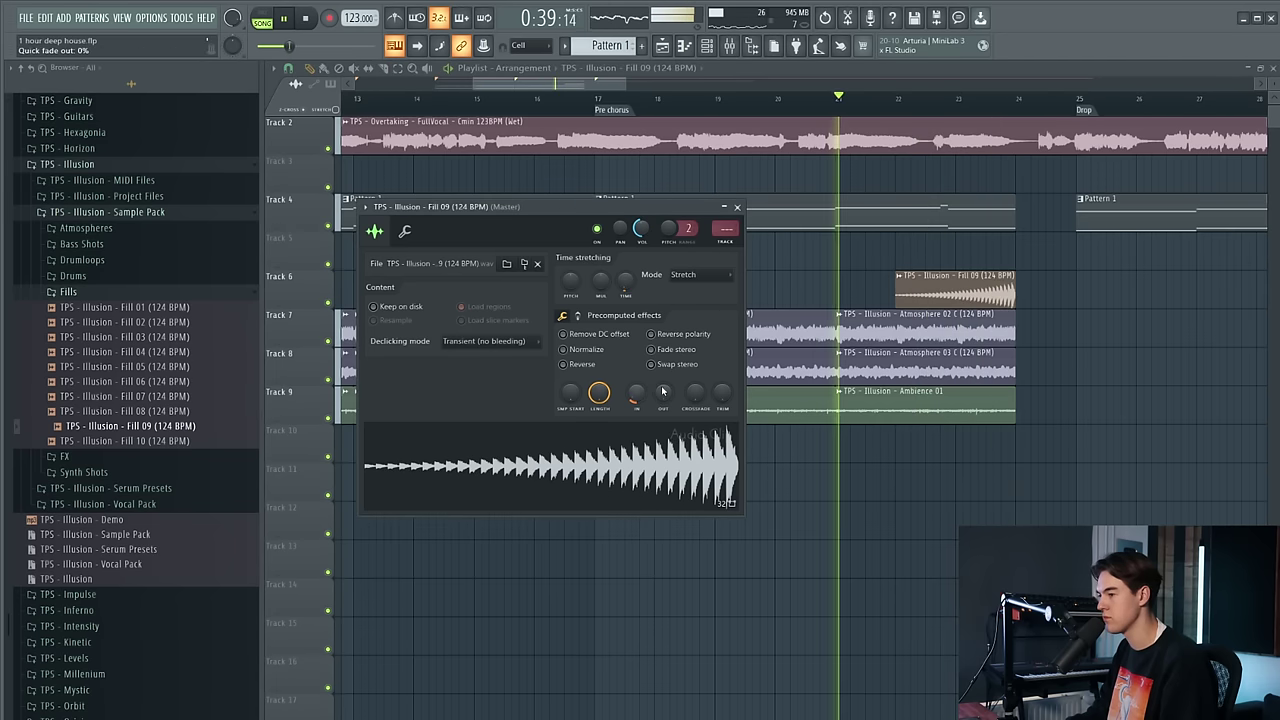
drag(663, 393, 667, 387)
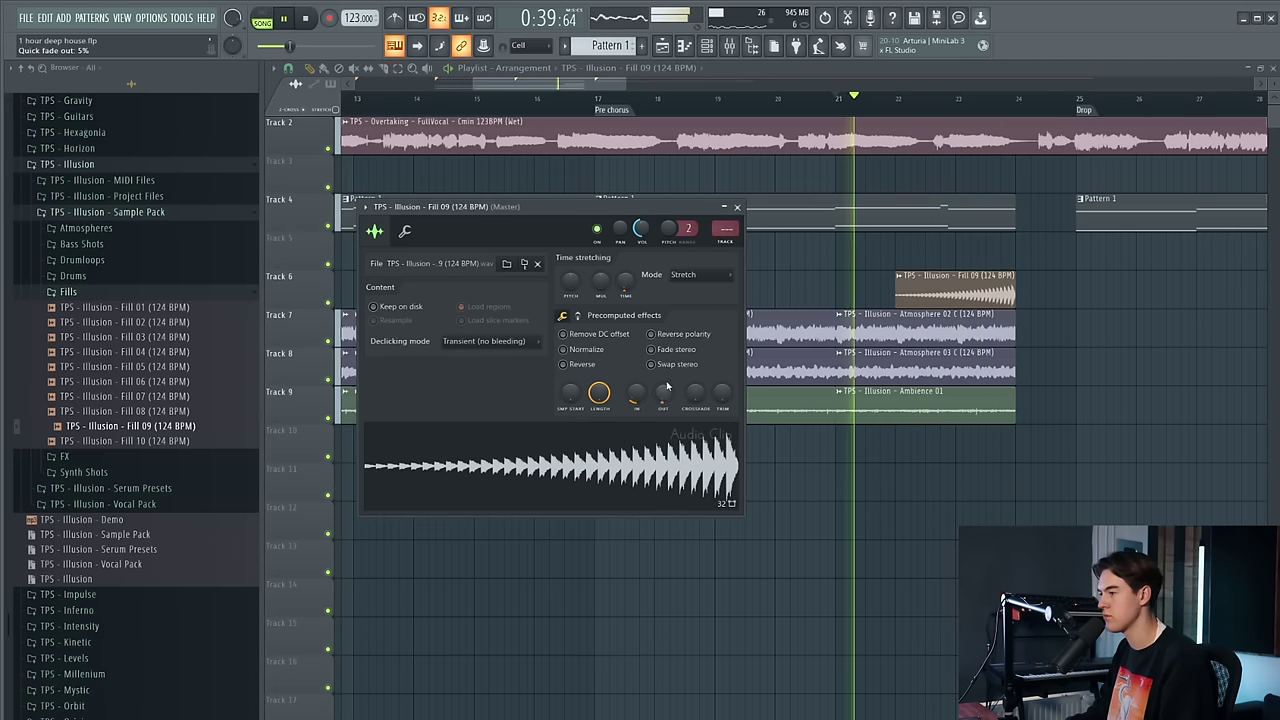
click(934, 100)
double_click(953, 287)
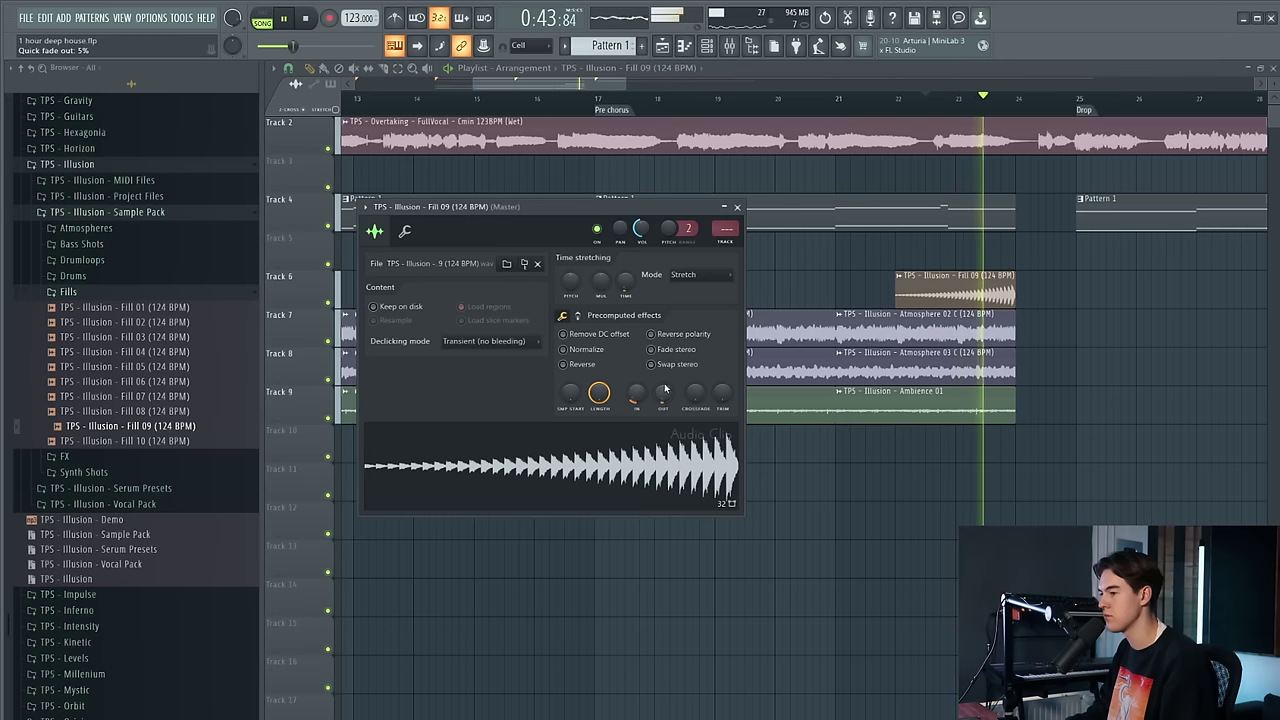
key(Escape)
Place the TPS - Illusion - Kick 04 sample from the Drums Kicks folder on Track 5 at bar 25 and check its sample settings
scroll(1030, 348, down, 5)
scroll(980, 350, up, 3)
scroll(840, 336, down, 1)
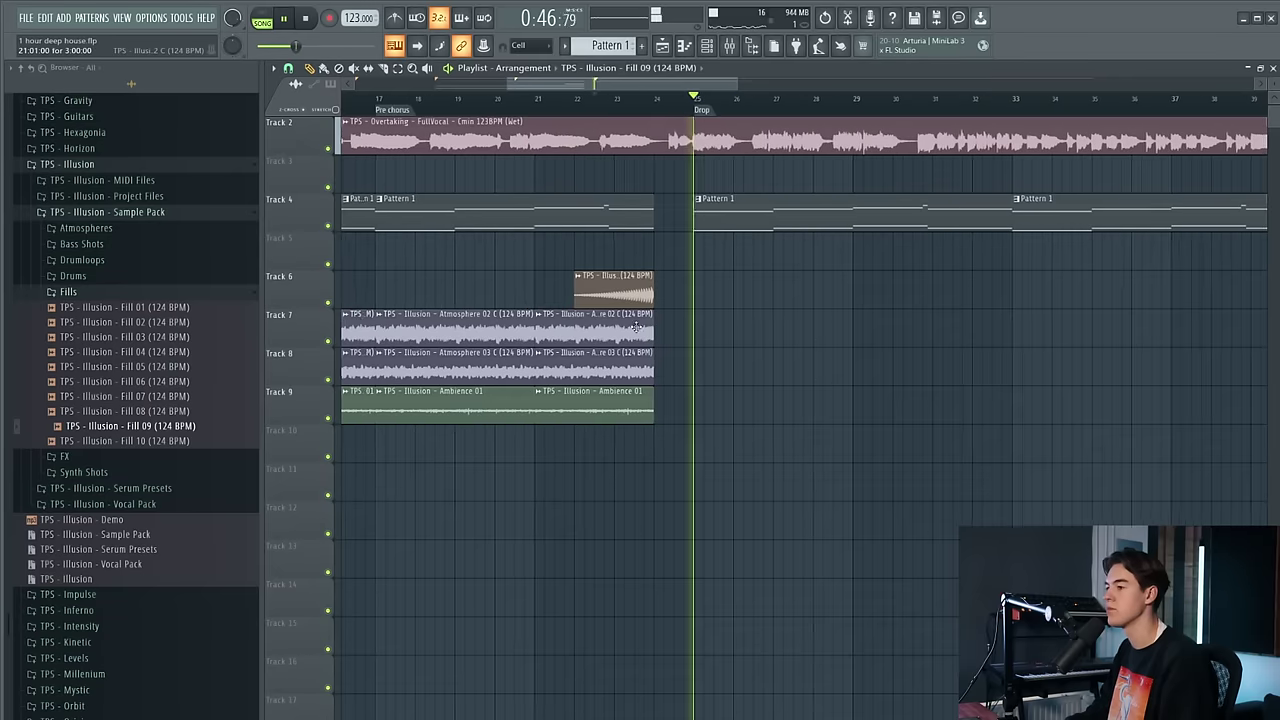
key(space)
click(73, 276)
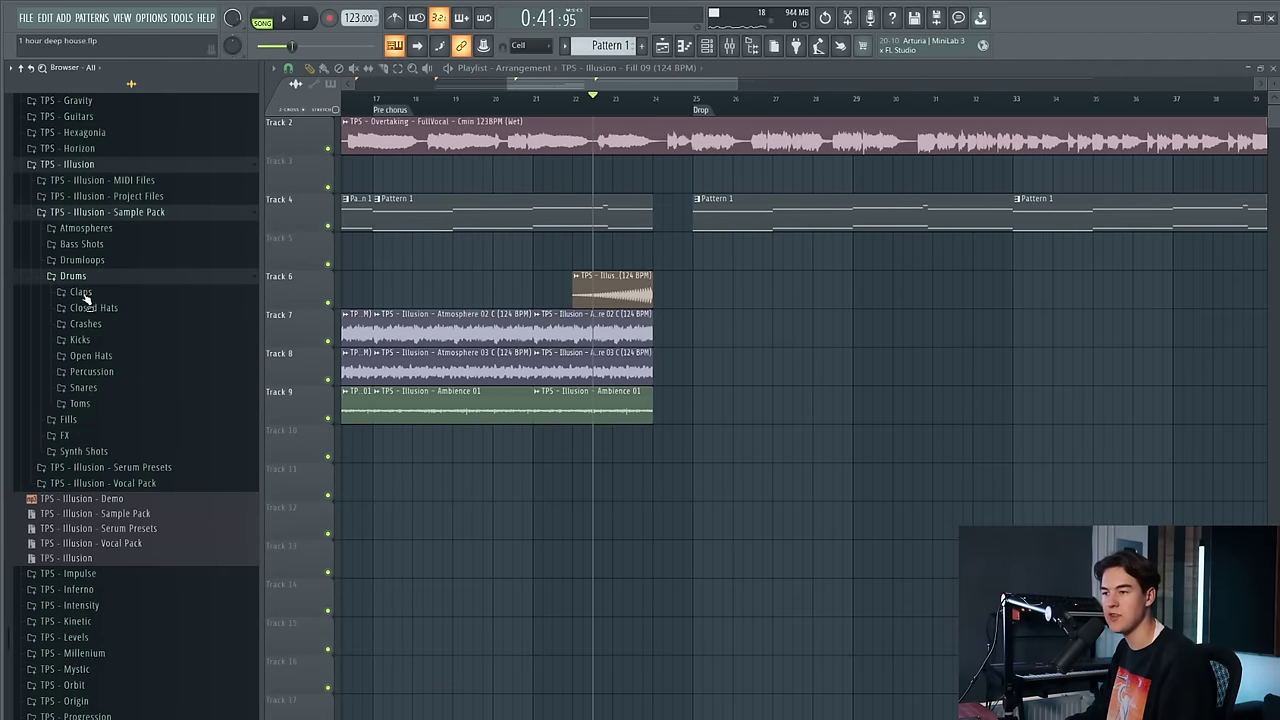
click(80, 340)
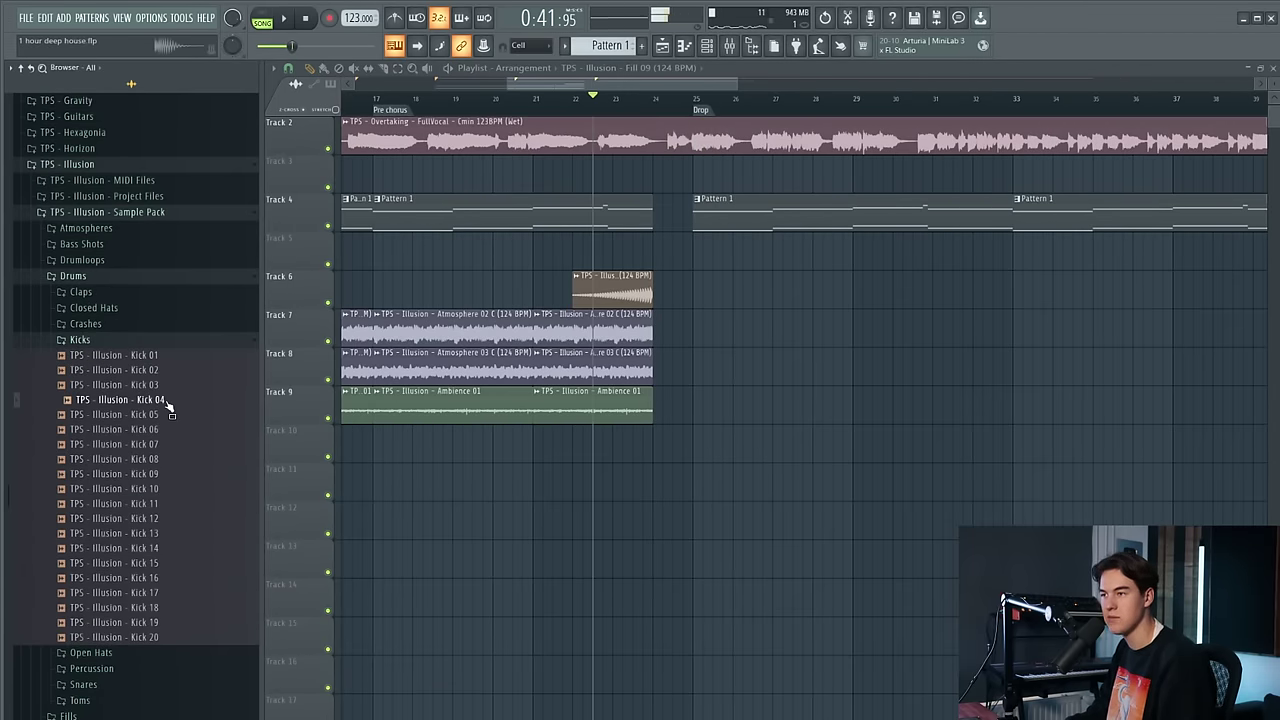
drag(757, 262, 703, 261)
scroll(703, 261, up, 5)
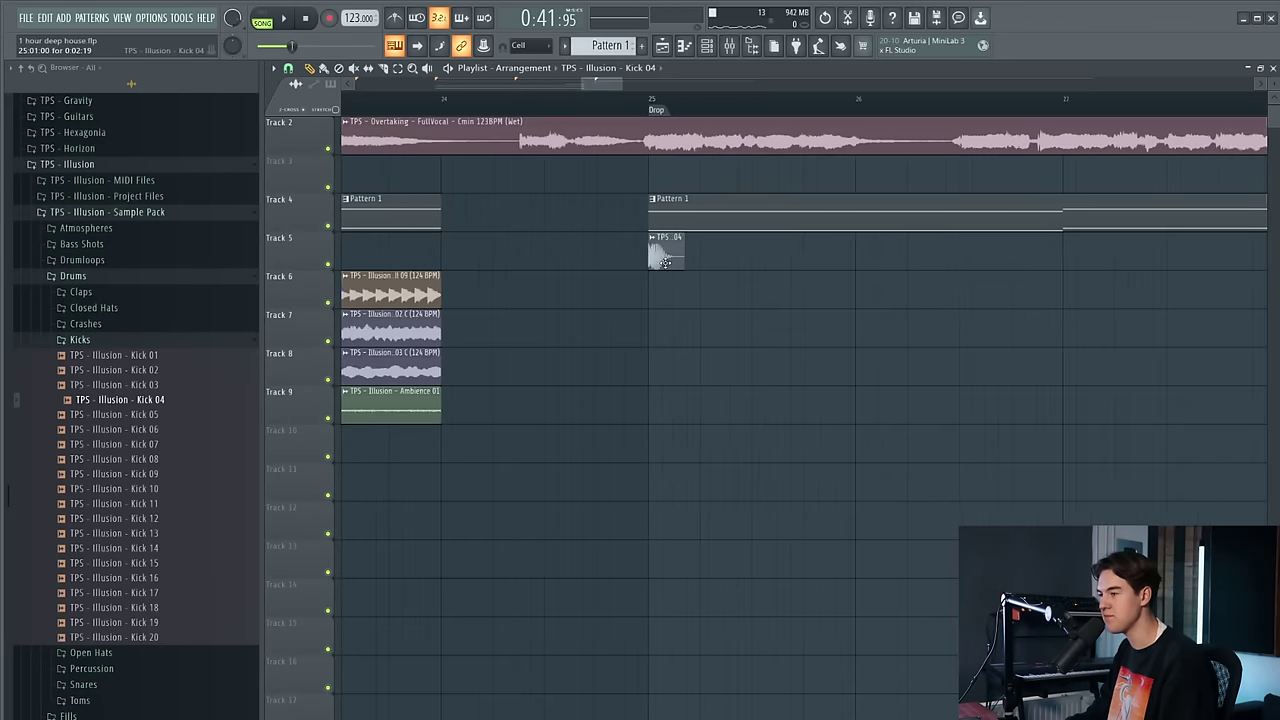
double_click(657, 242)
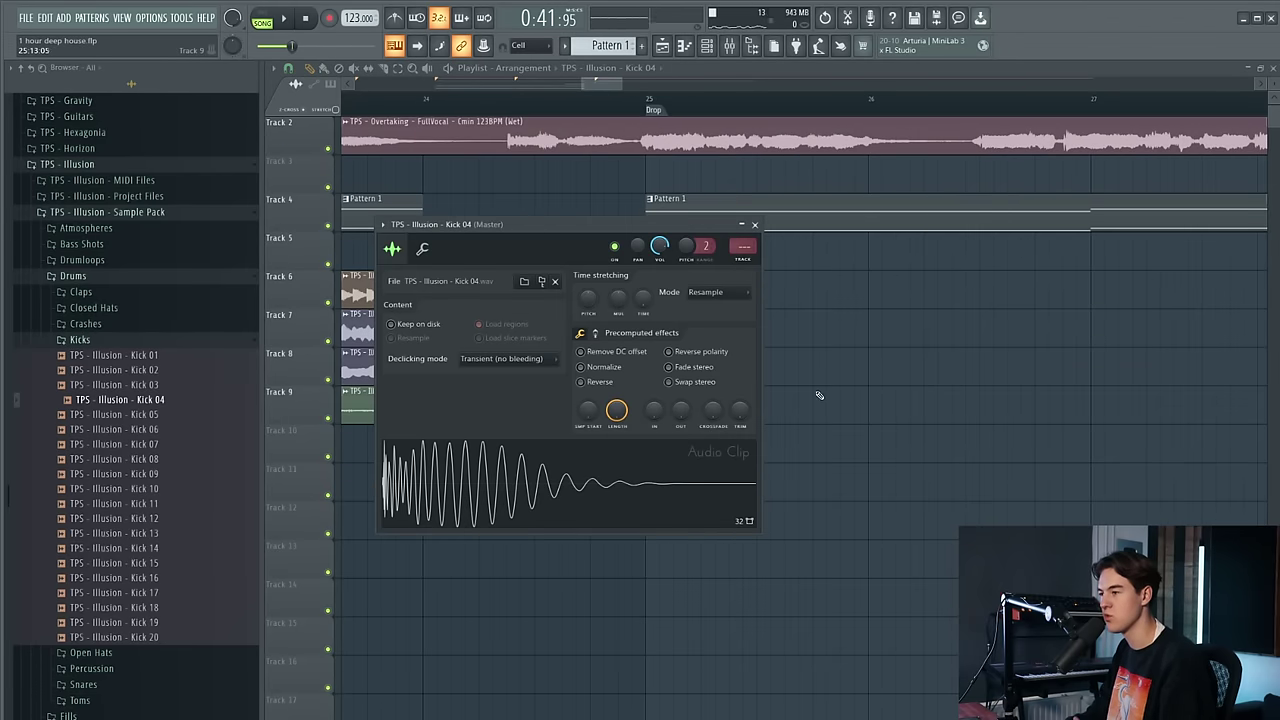
click(755, 225)
Start repeating the Kick 04 clip on Track 5 from bar 25, and delete the Track 4 Pattern 1 clip at the Drop
drag(747, 263, 677, 257)
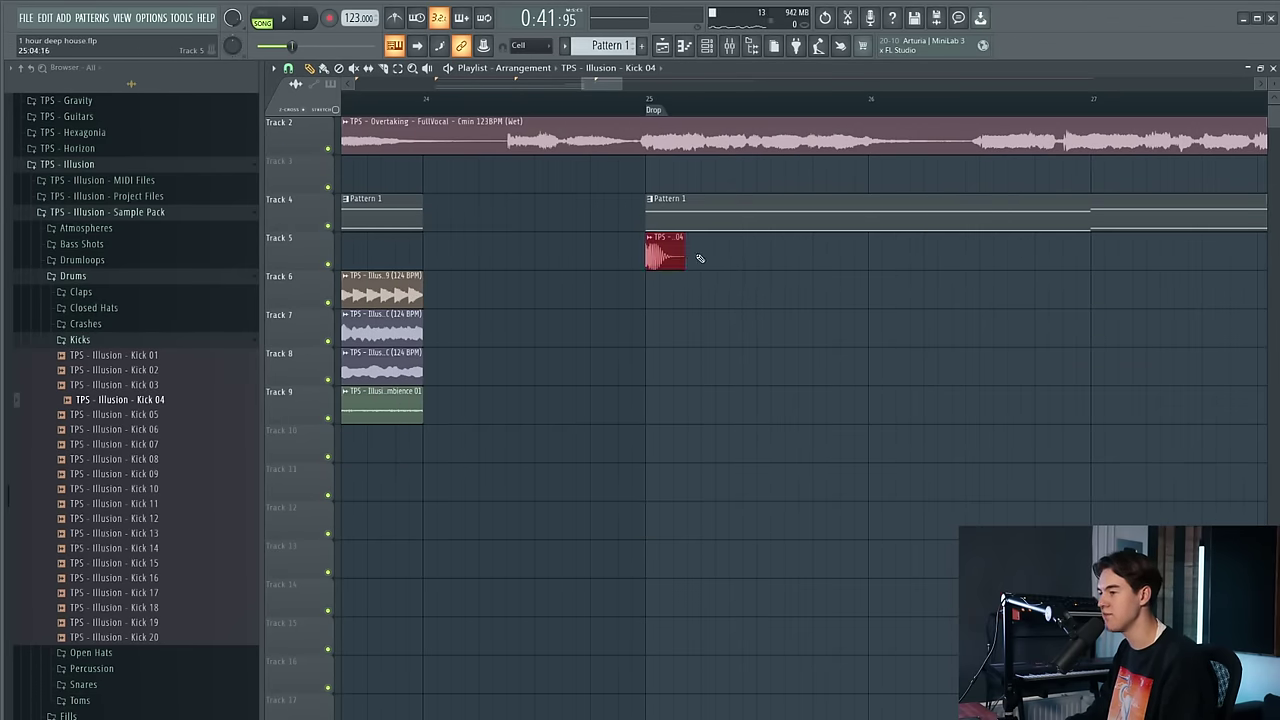
click(593, 101)
scroll(590, 125, down, 4)
key(space)
drag(703, 252, 537, 246)
right_click(660, 217)
key(space)
key(space)
scroll(660, 246, down, 3)
scroll(718, 259, up, 3)
Extend the Track 5 kicks on every beat up to bar 33, and delete the Track 4 Pattern 1 clip at bar 33
drag(539, 248, 627, 251)
right_click(626, 251)
key(ctrl+z)
right_click(785, 283)
drag(791, 271, 712, 257)
scroll(711, 257, down, 3)
drag(864, 270, 790, 264)
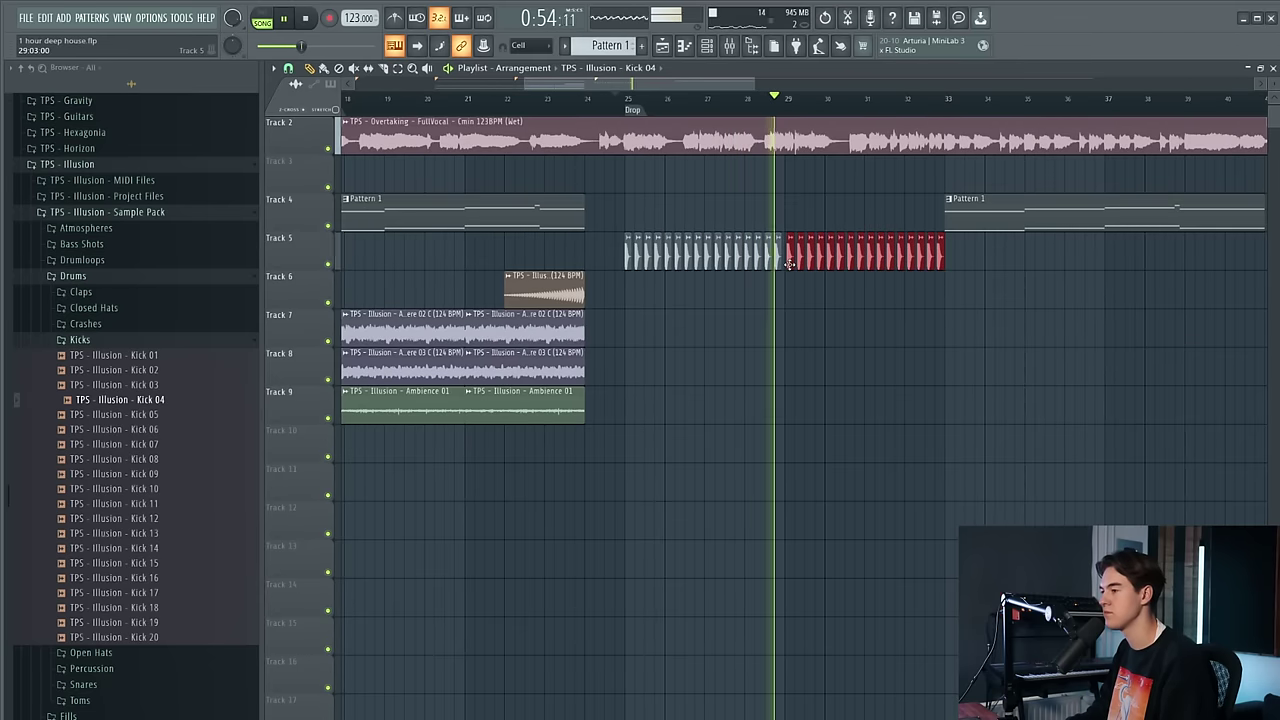
scroll(938, 256, up, 3)
right_click(978, 222)
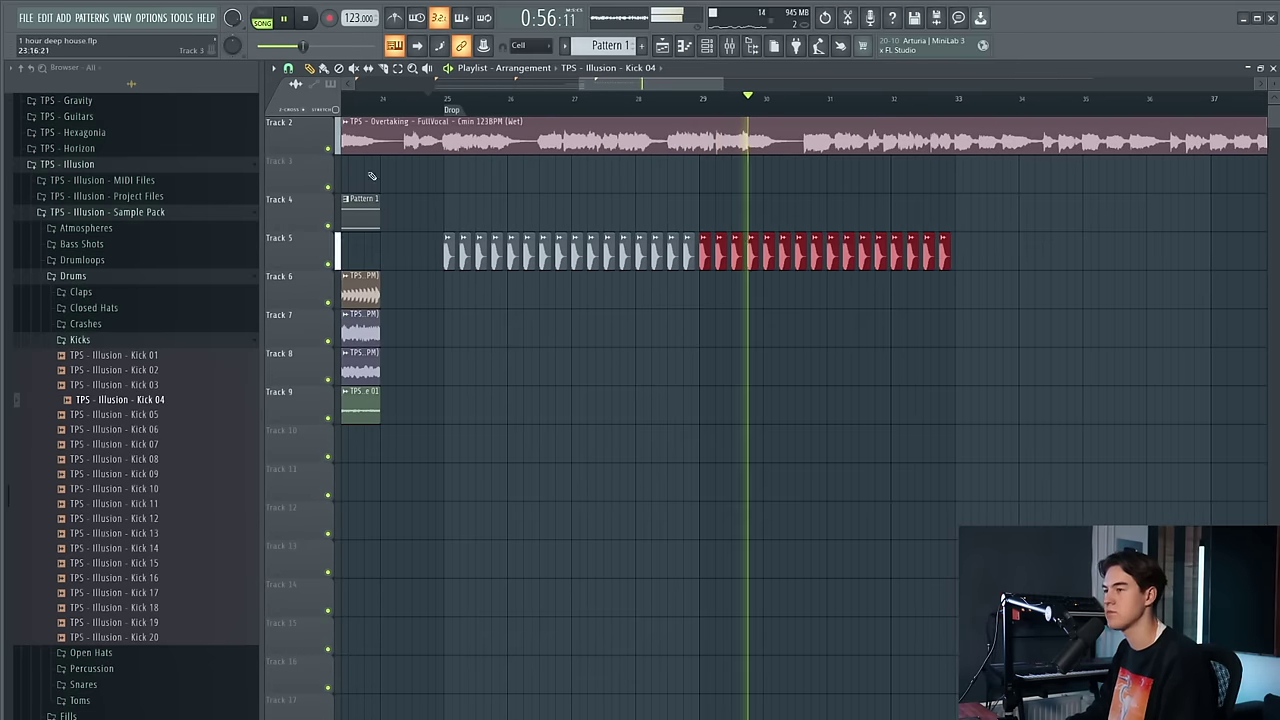
Play the song from just before the Drop and try out a melody on Serum #2 over the kicks
click(421, 99)
click(706, 46)
key(space)
click(484, 167)
click(495, 212)
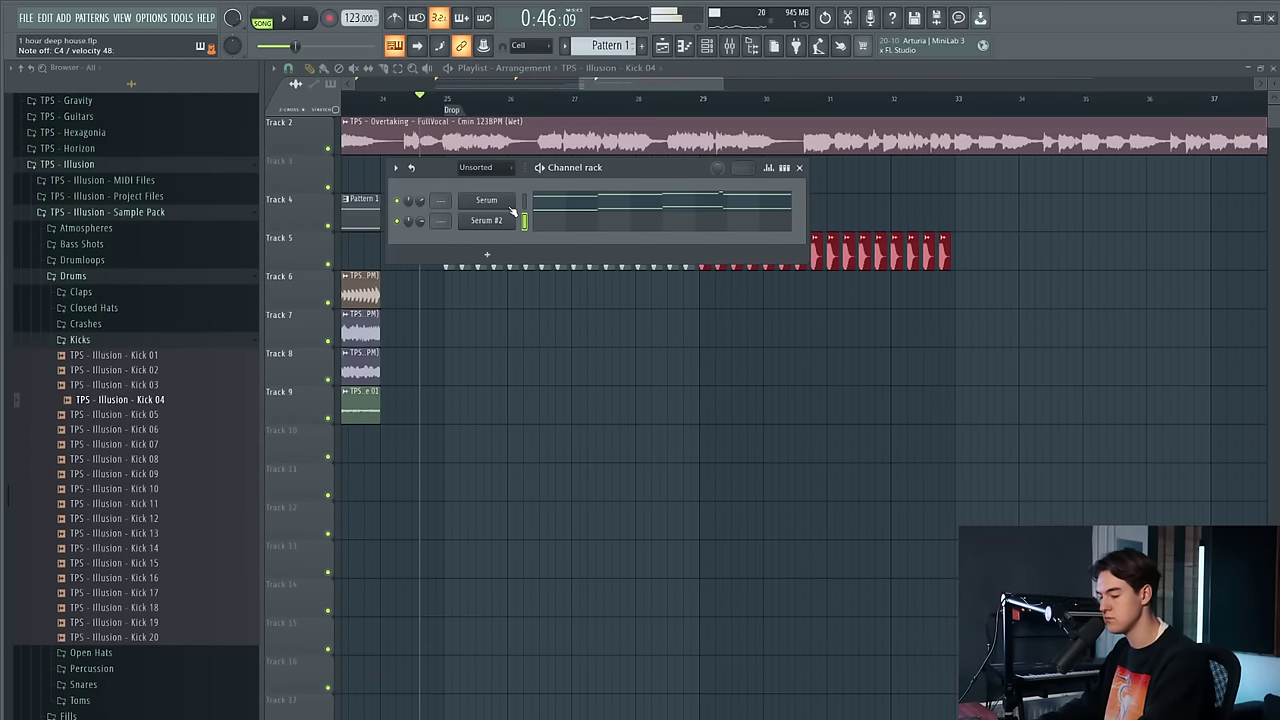
key(space)
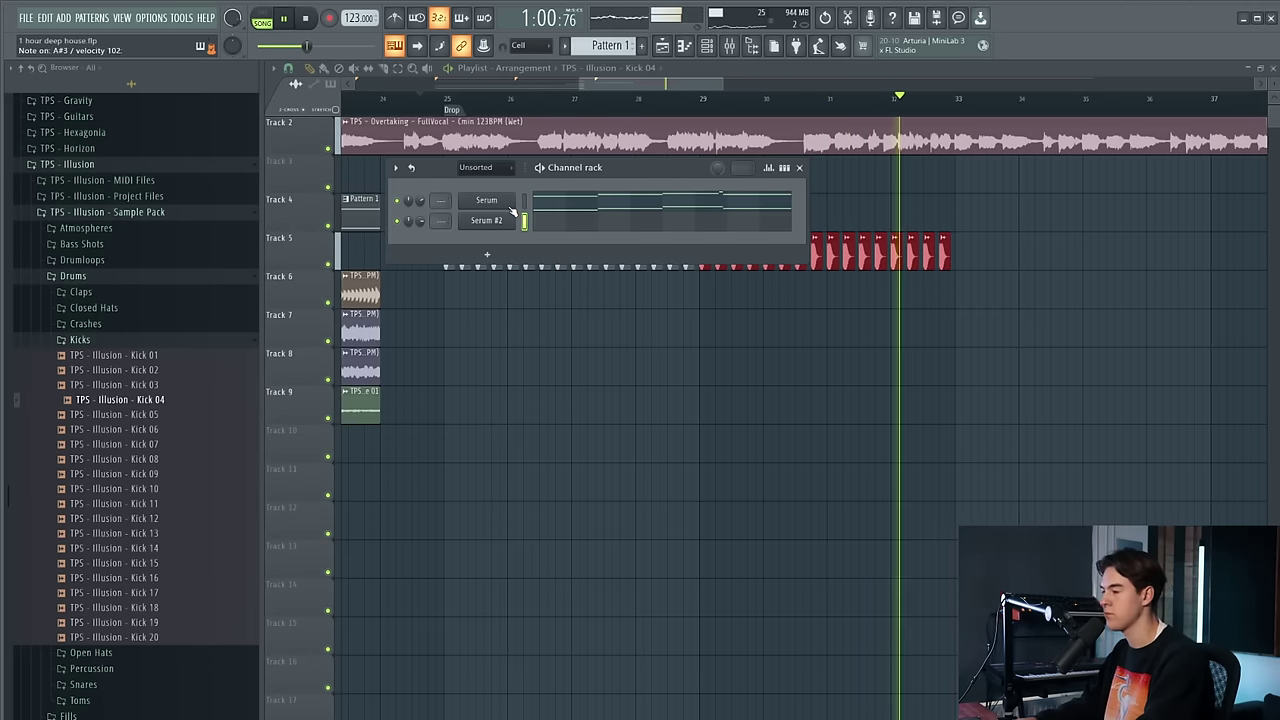
key(space)
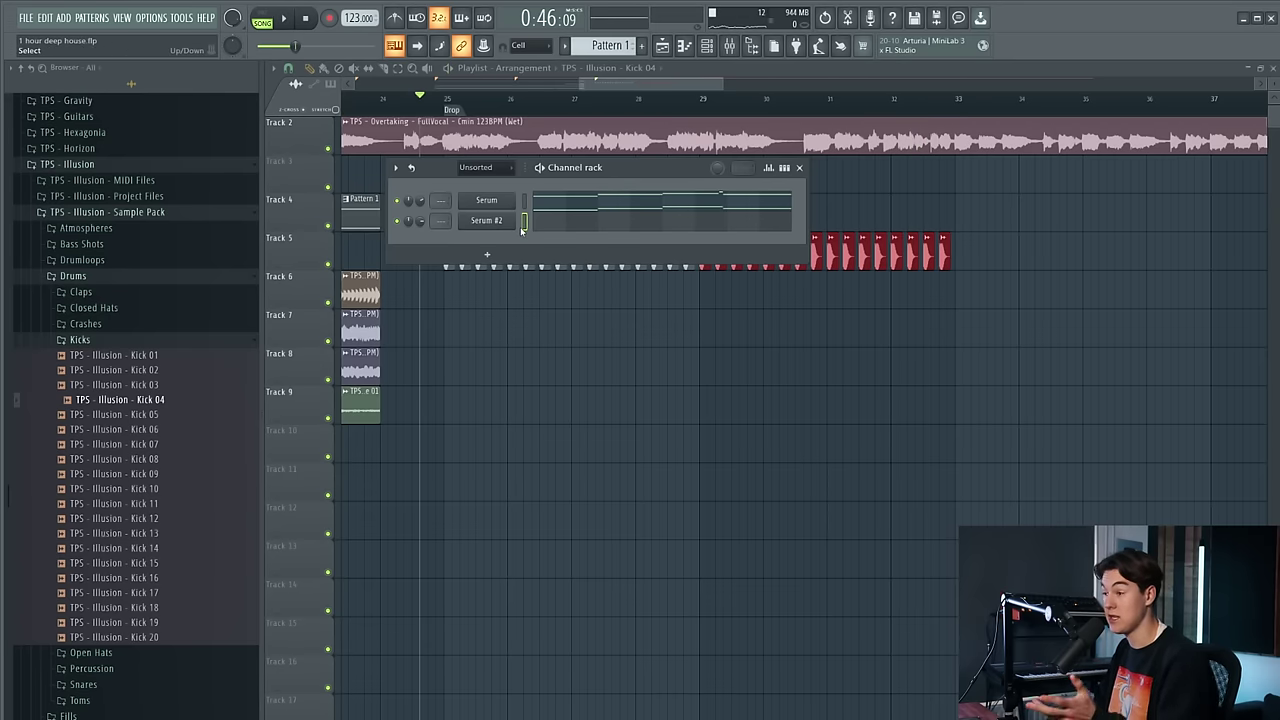
Create a new empty pattern and open the Serum #2 instrument
click(104, 20)
click(165, 38)
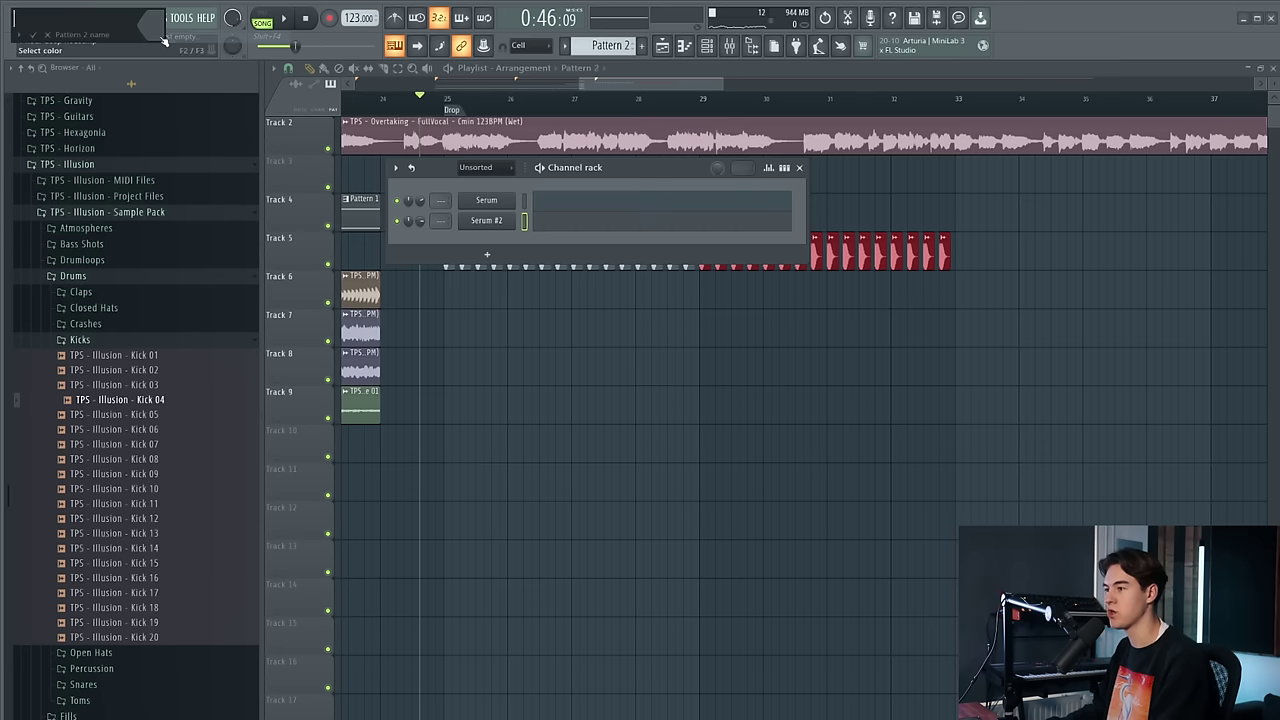
click(486, 221)
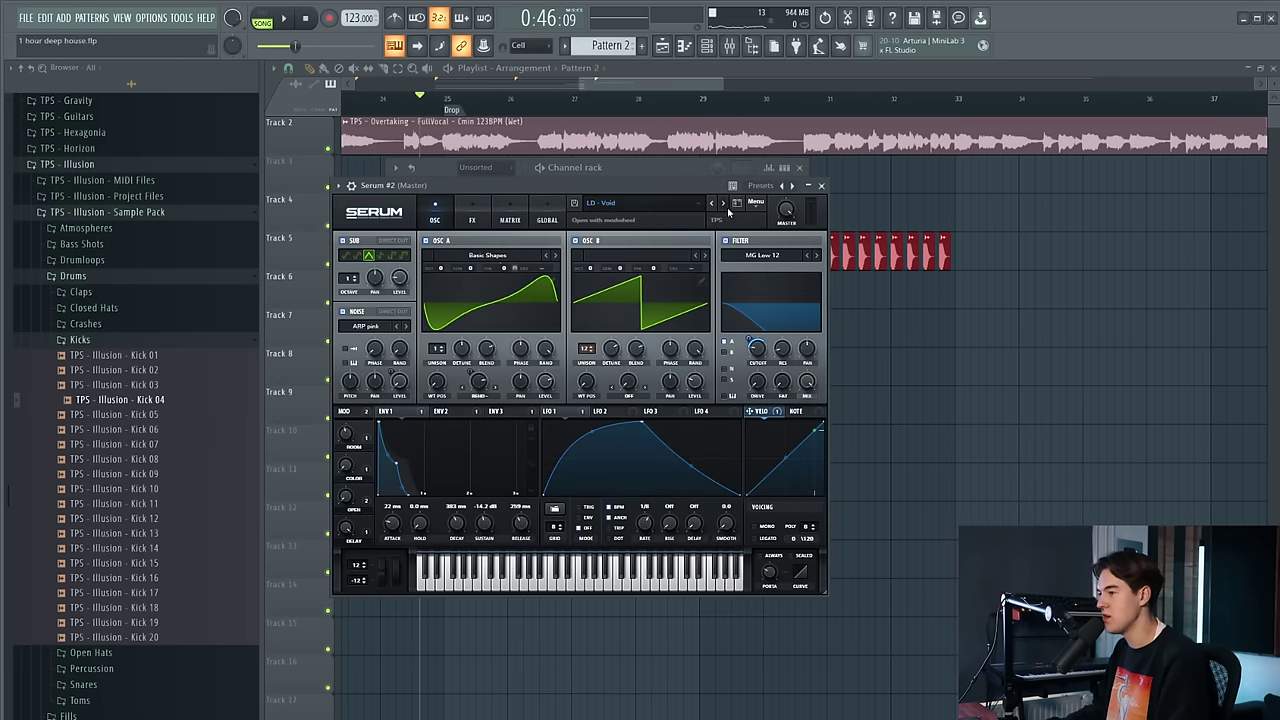
Audition successive Serum #2 presets, load PL - Frozen, and close the instrument
click(724, 204)
click(724, 204)
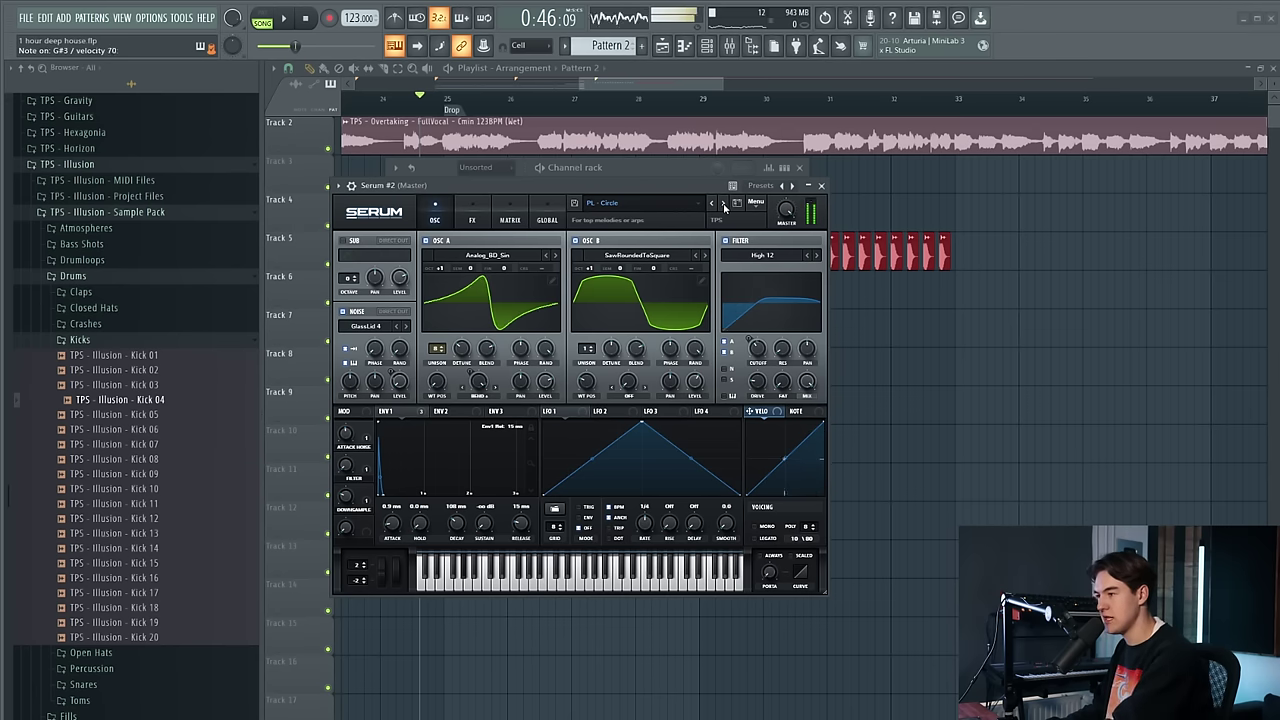
click(722, 204)
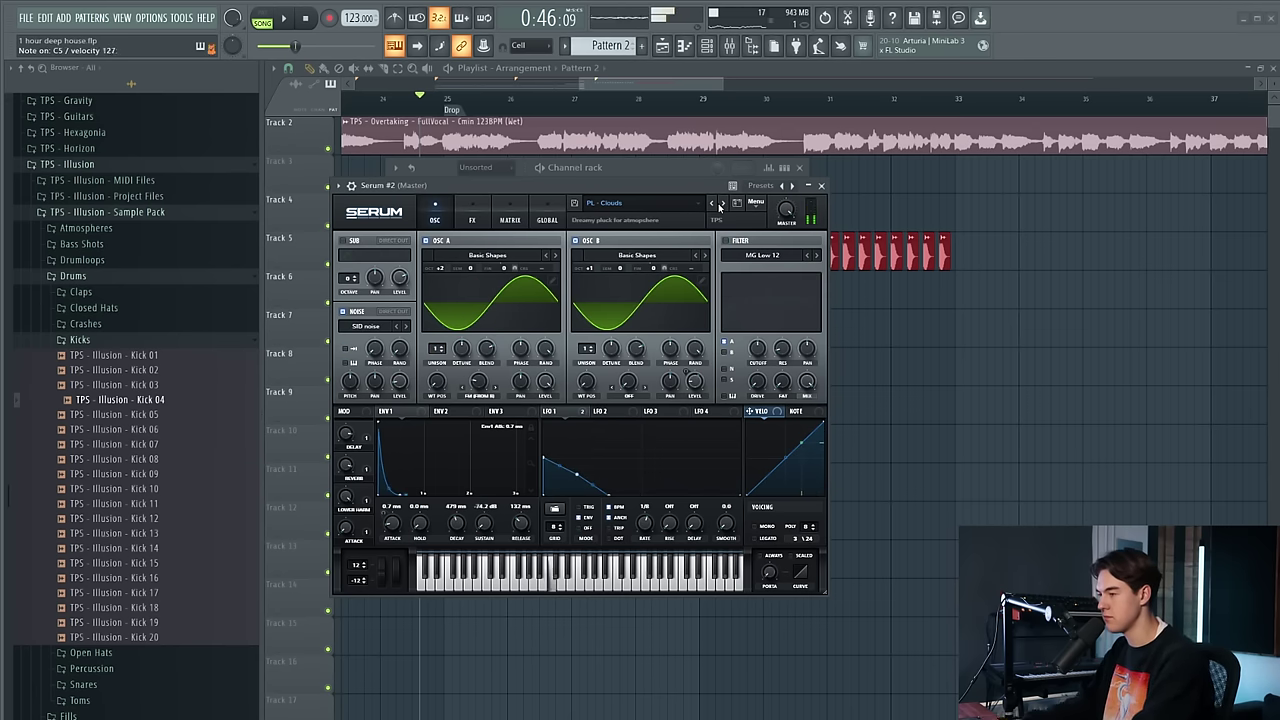
click(718, 204)
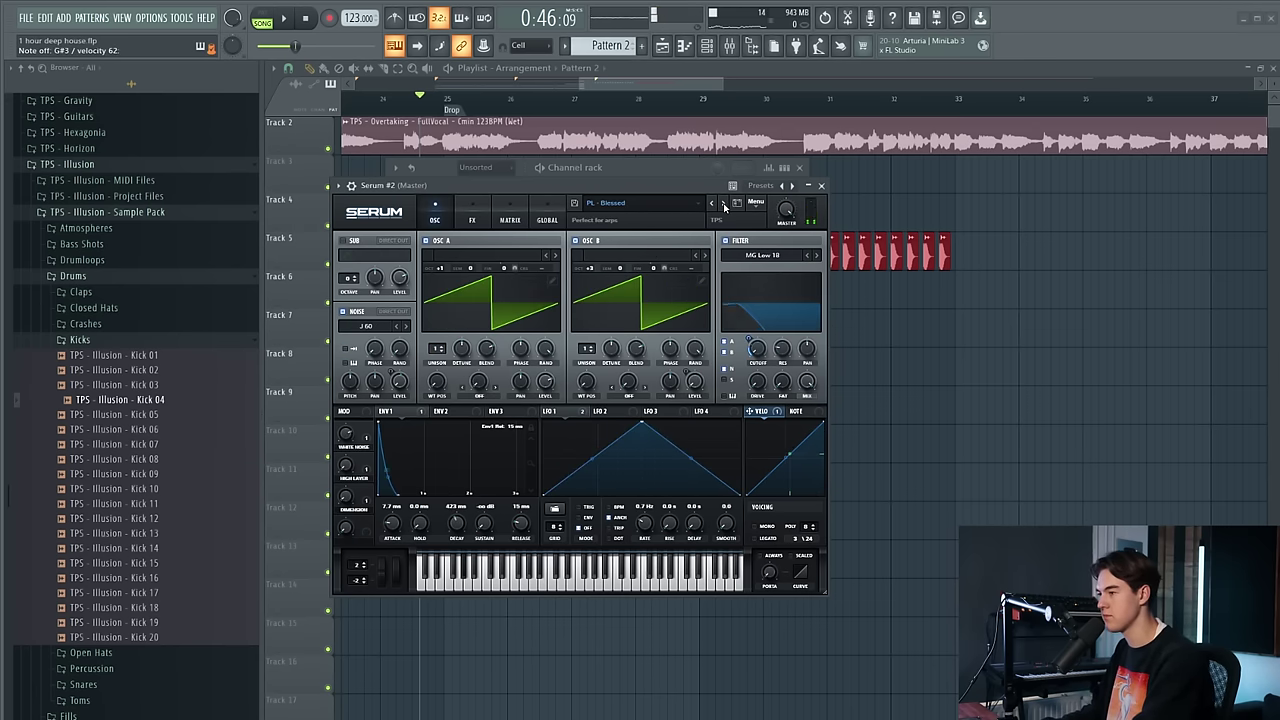
click(724, 204)
click(724, 204)
click(724, 204)
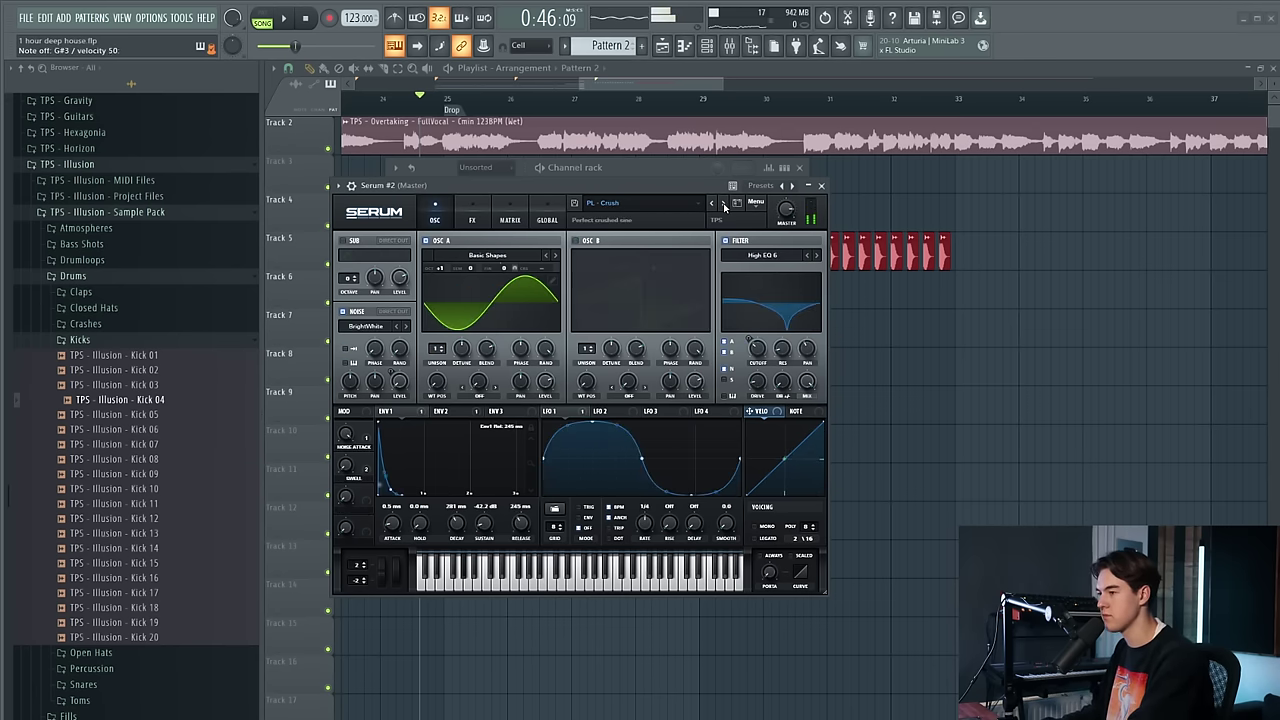
click(724, 204)
click(724, 204)
click(724, 204)
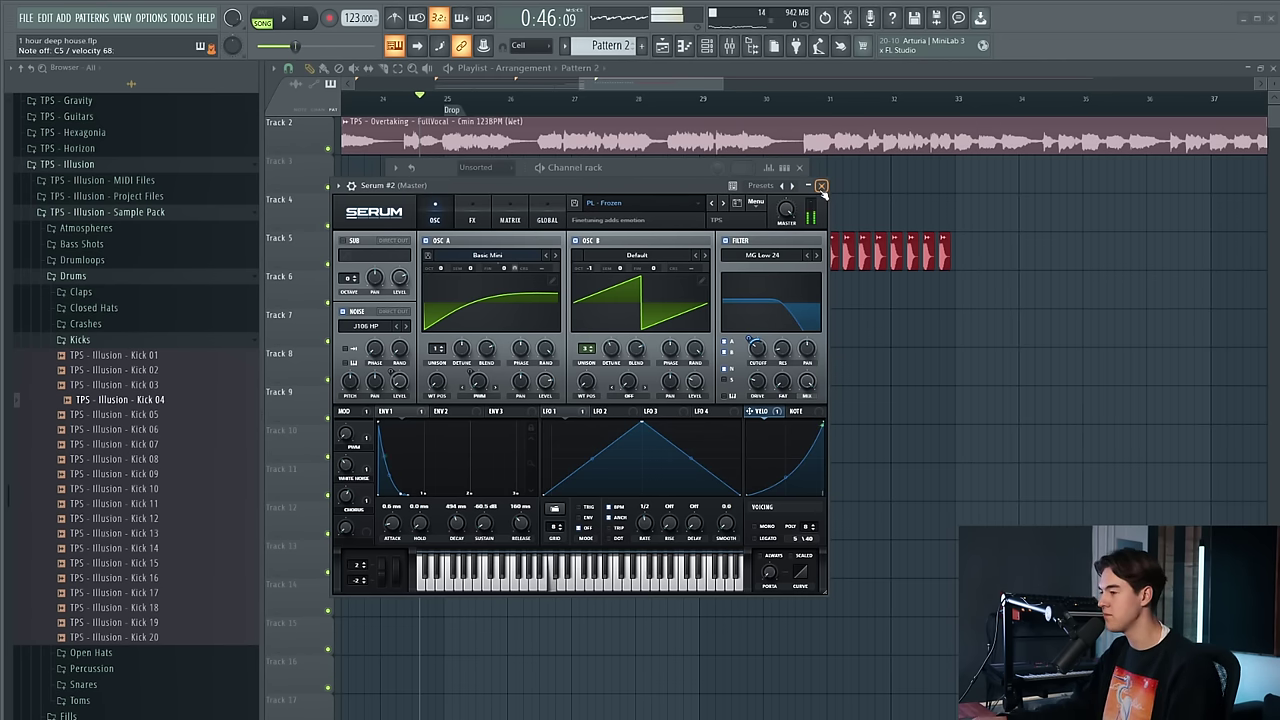
click(820, 186)
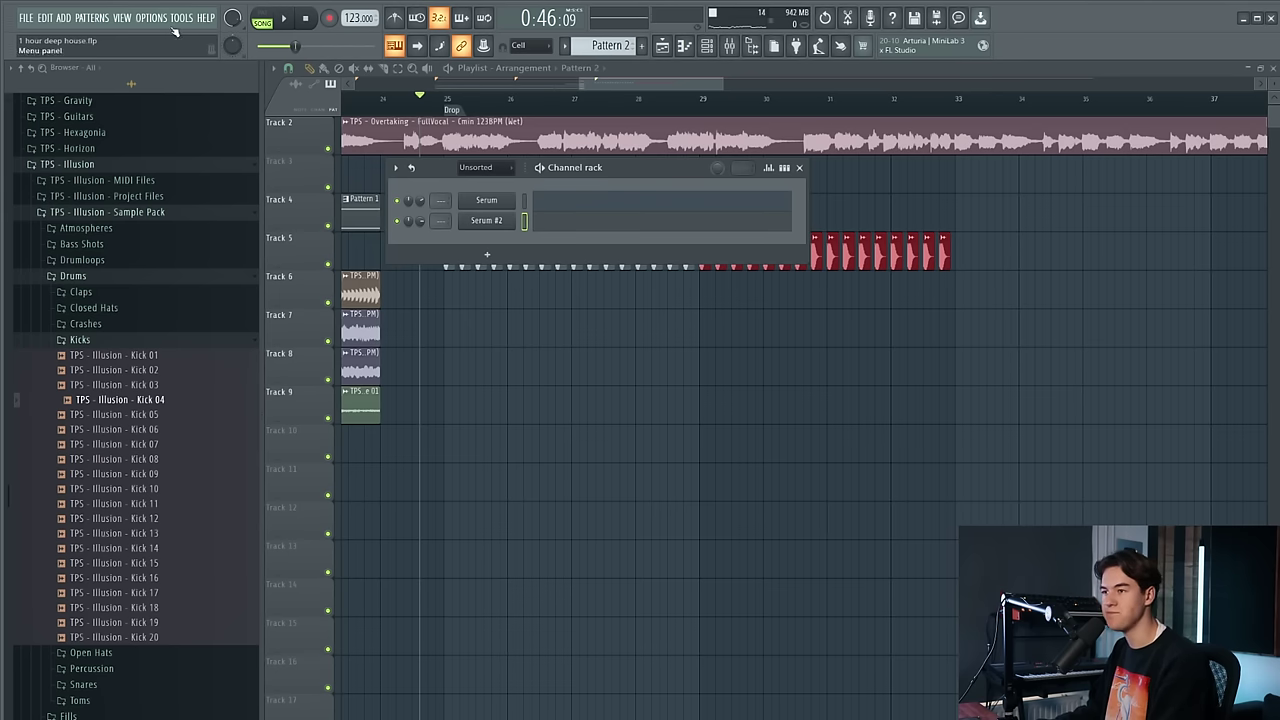
Check the arrangement around the Drop and the notes of Pattern 1, and return to the empty Pattern 2
click(547, 235)
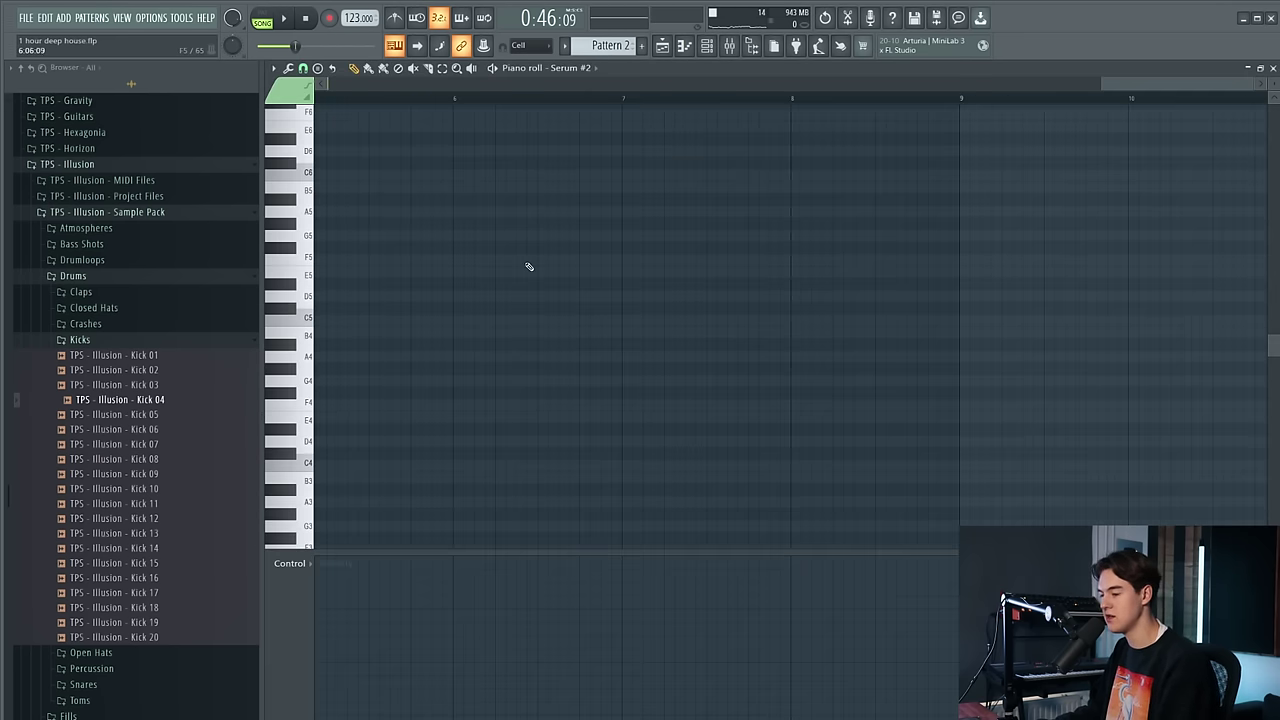
click(663, 47)
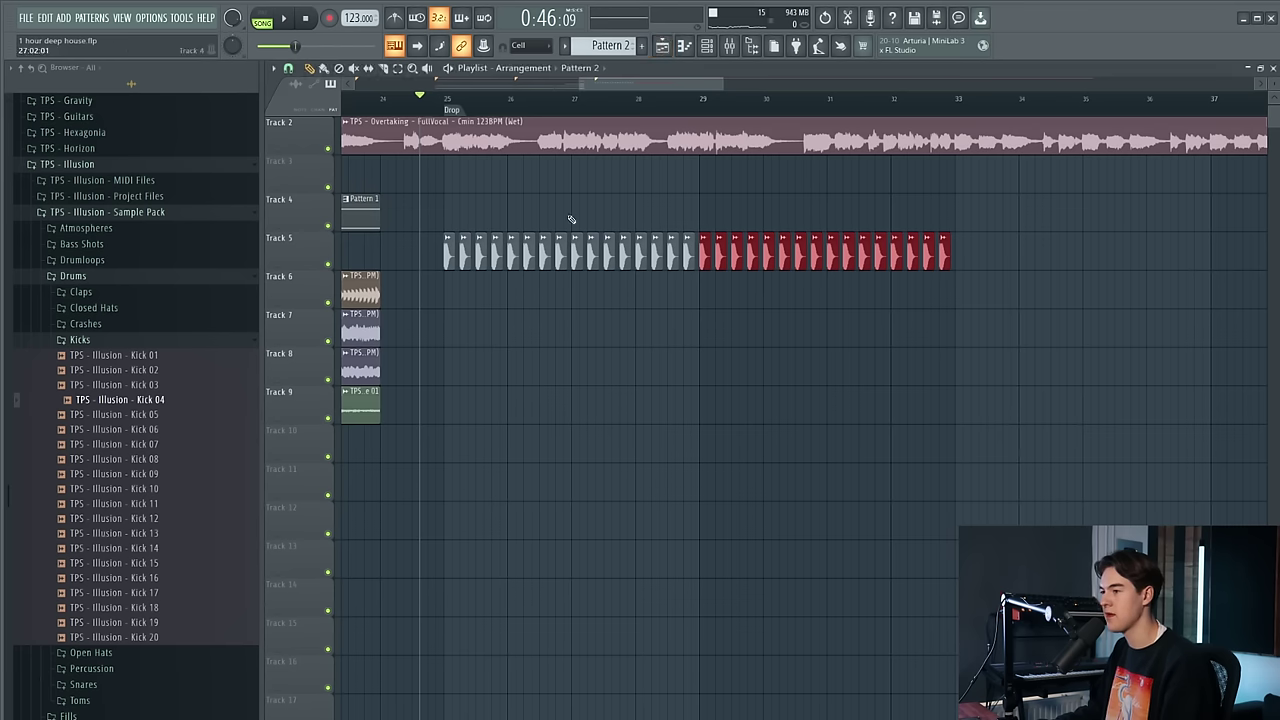
click(443, 207)
scroll(508, 206, up, 2)
drag(512, 206, 771, 215)
key(space)
key(space)
double_click(768, 222)
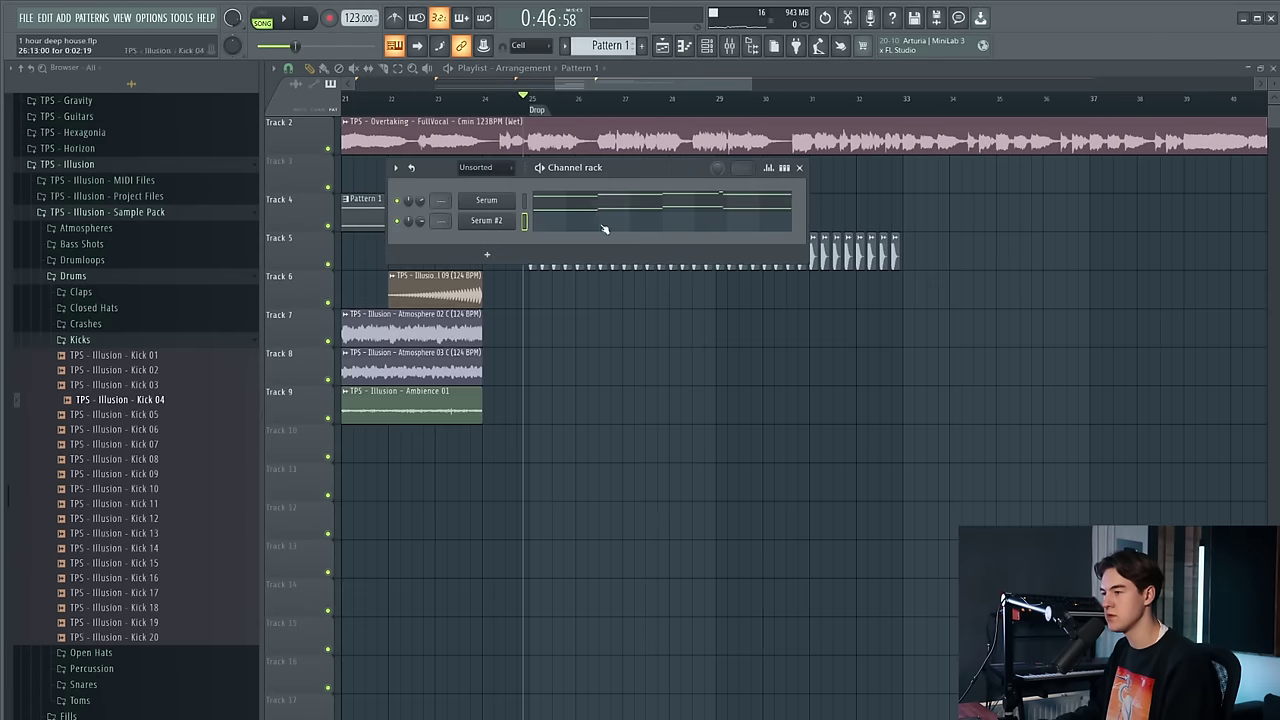
key(F6)
double_click(600, 196)
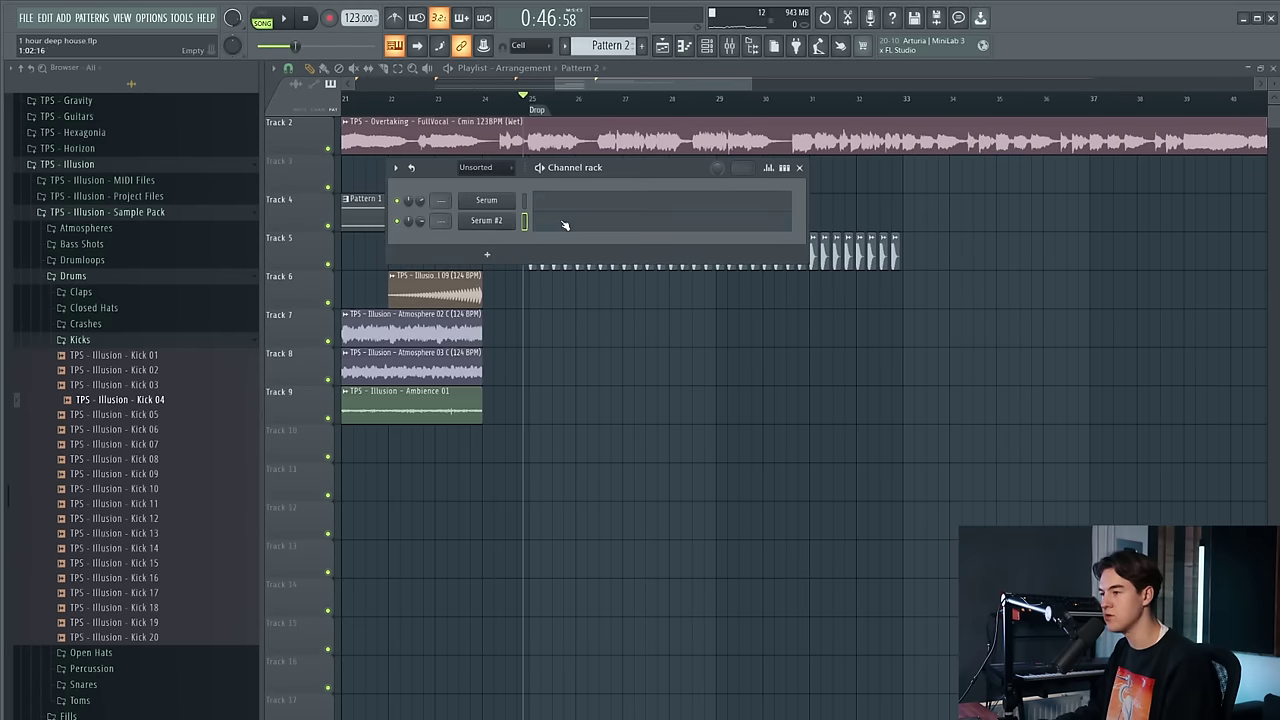
Enter G#3 notes at steps 1 and 3 and a C5 at step 6 for Serum #2, lengthening both G#3 notes to two steps
click(564, 225)
click(537, 285)
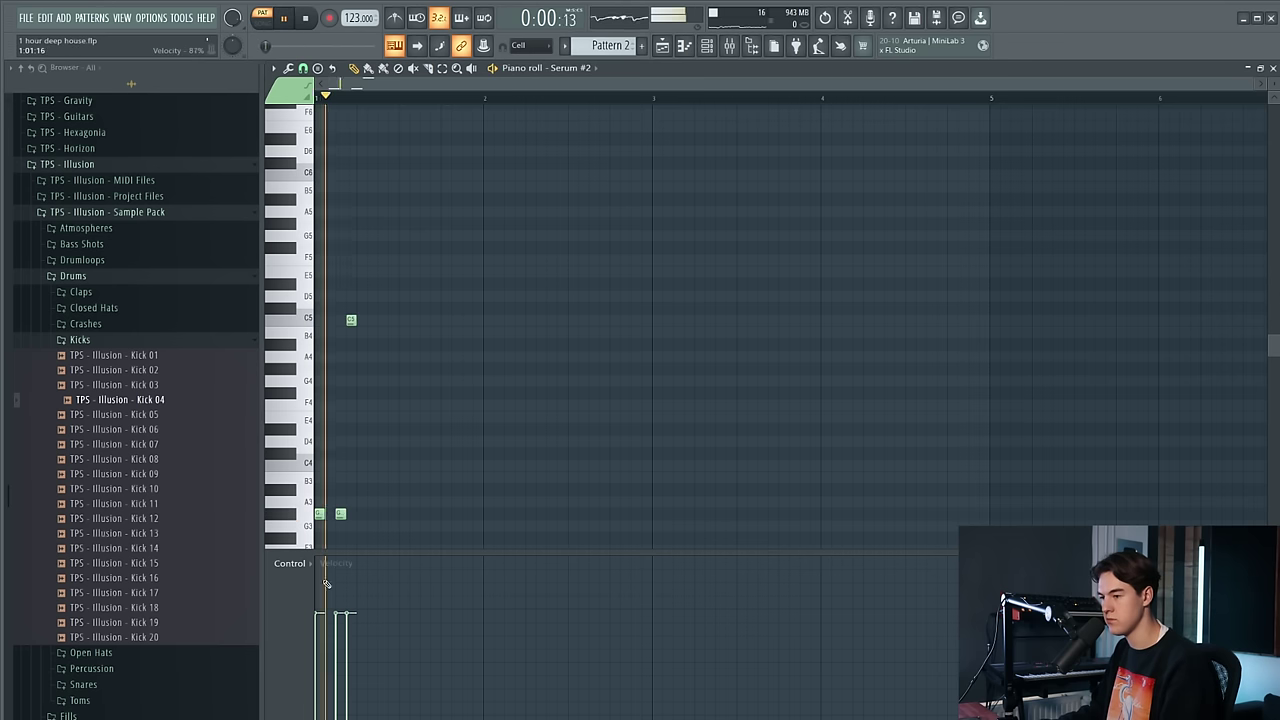
key(space)
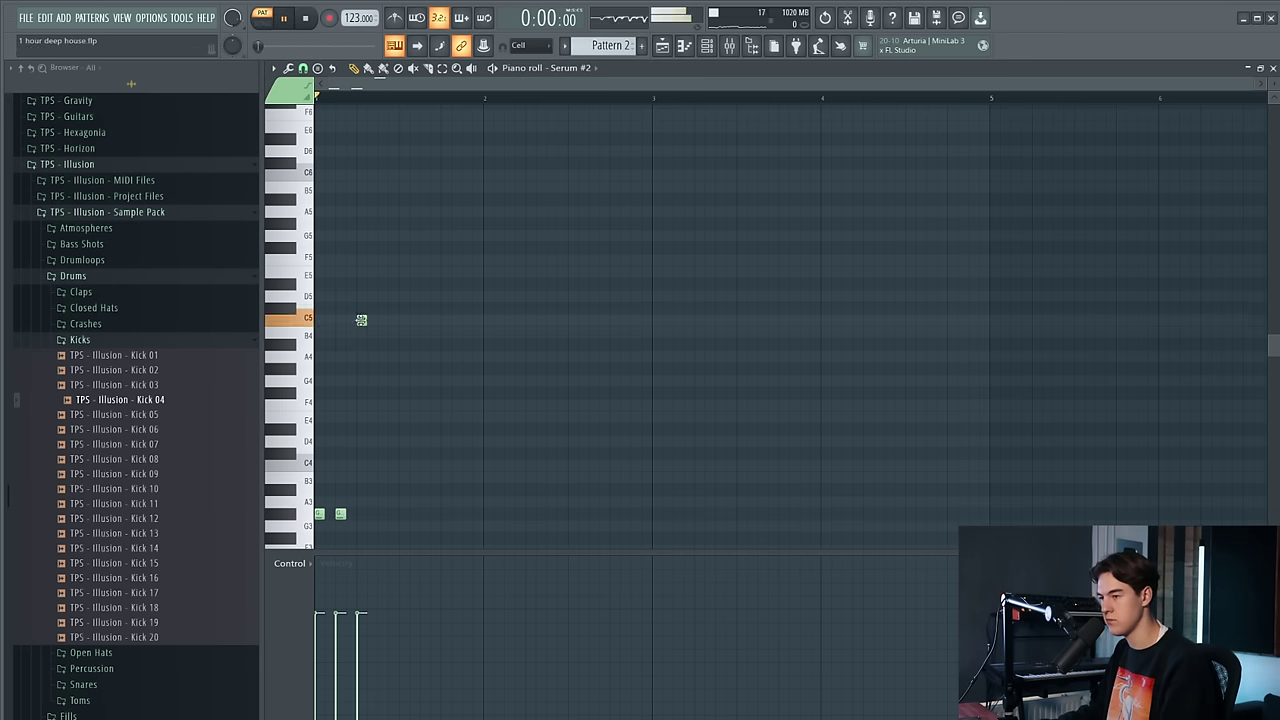
scroll(350, 350, up, 2)
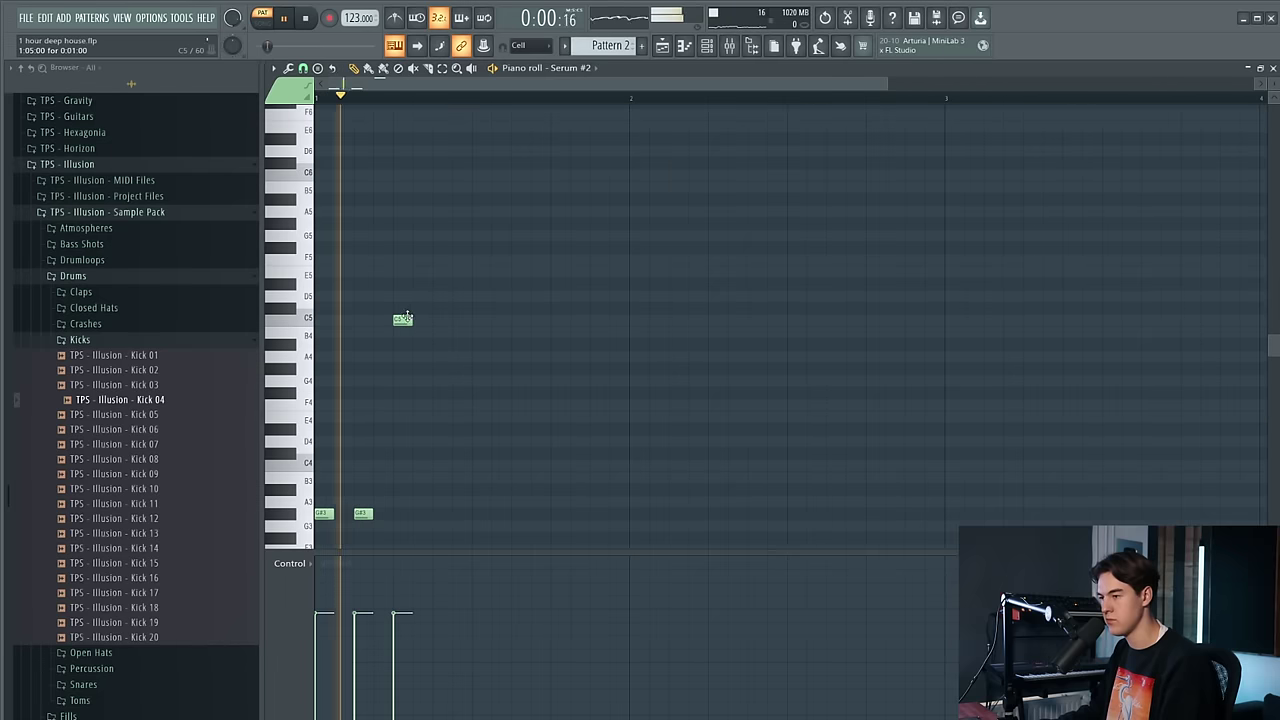
drag(408, 316, 428, 317)
drag(403, 531, 352, 514)
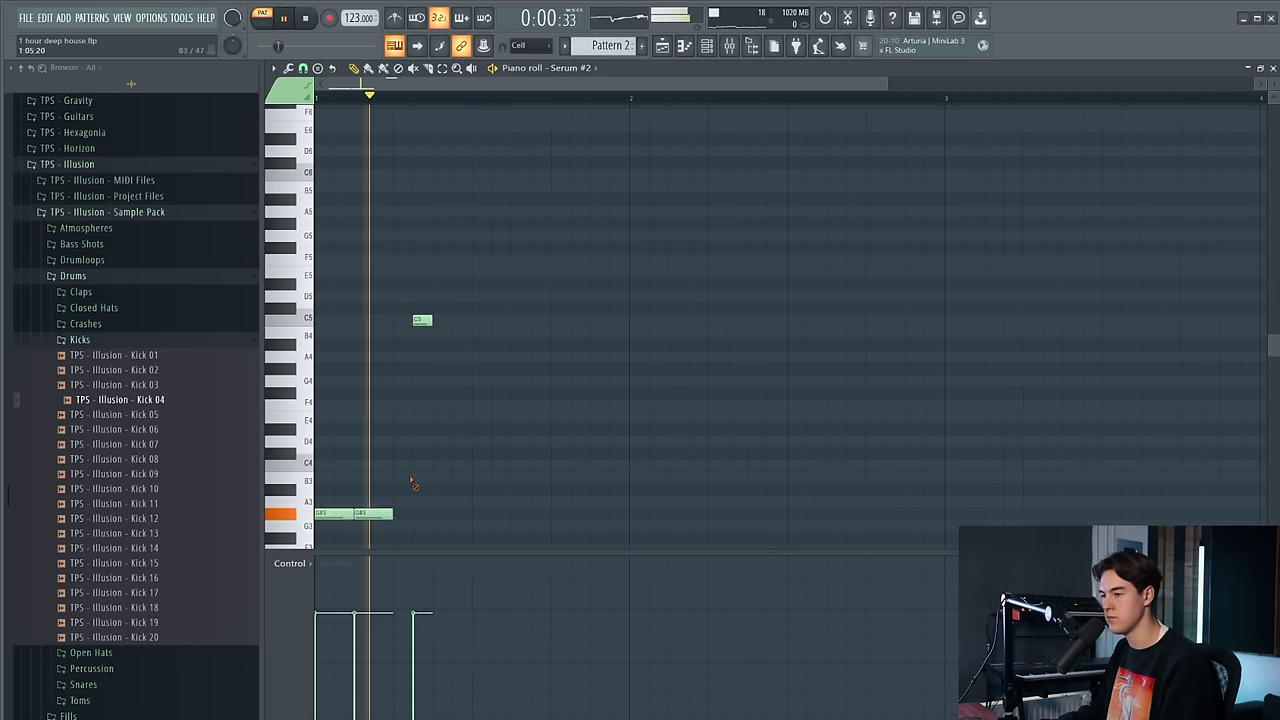
Shorten both G#3 notes slightly to leave a gap after each, and listen to the phrase
right_click(411, 481)
scroll(463, 243, down, 2)
click(390, 445)
key(space)
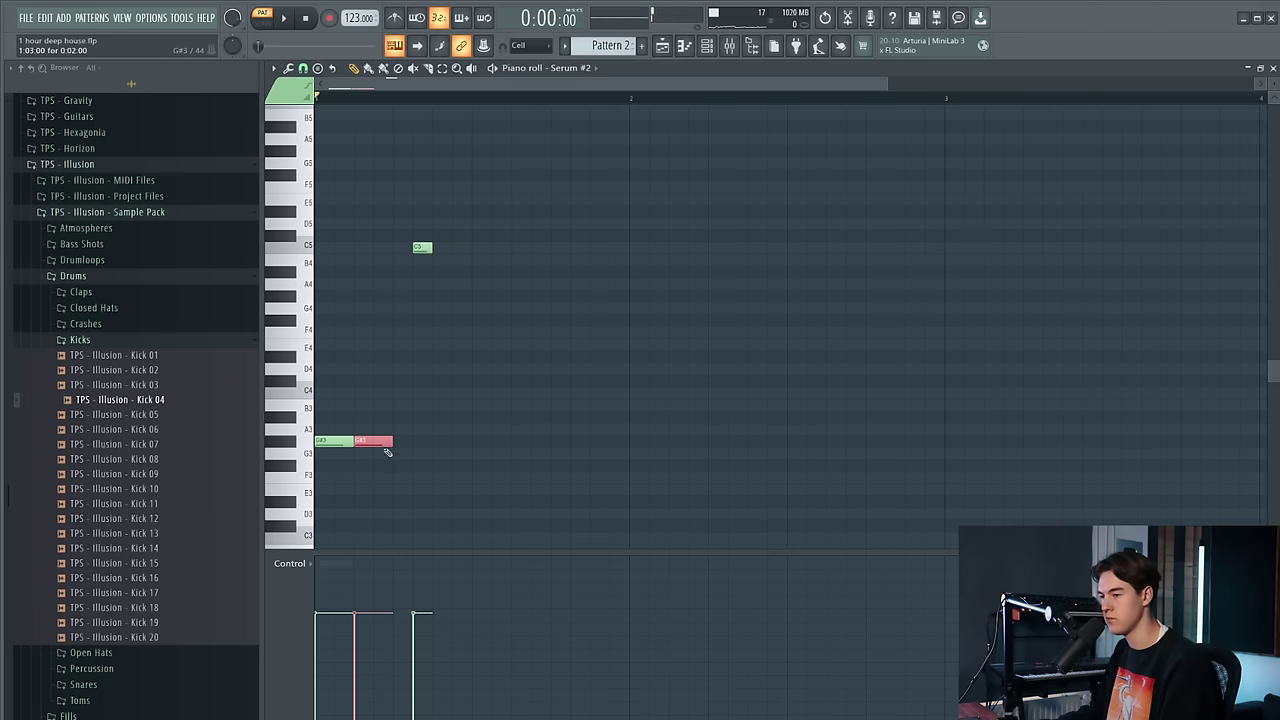
drag(391, 443, 384, 443)
key(space)
ctrl+click(451, 283)
drag(549, 494, 237, 188)
key(space)
key(space)
Lengthen the C5 note to match the length of the two G#3 notes
drag(324, 456, 450, 446)
key(ctrl+z)
ctrl+click(450, 290)
key(space)
key(space)
drag(433, 247, 445, 247)
Listen to the three-note phrase and duplicate it into the second half of bar 1
key(space)
key(space)
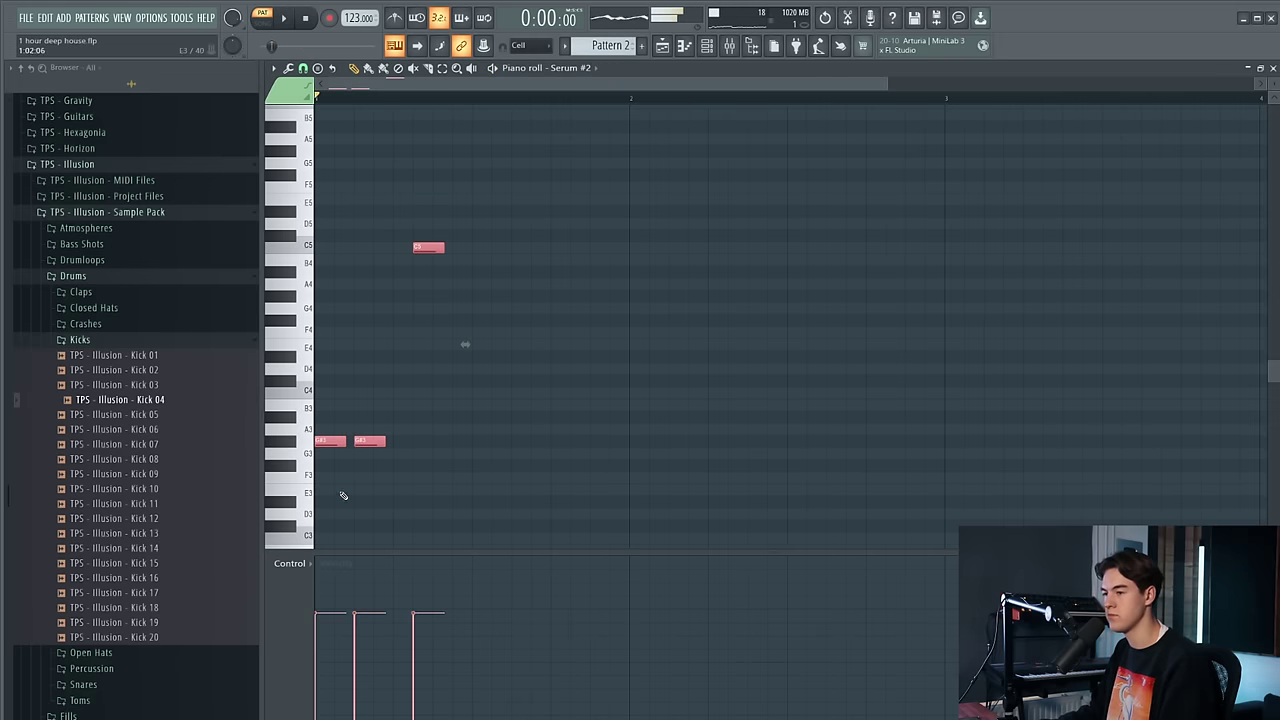
key(space)
scroll(469, 443, down, 3)
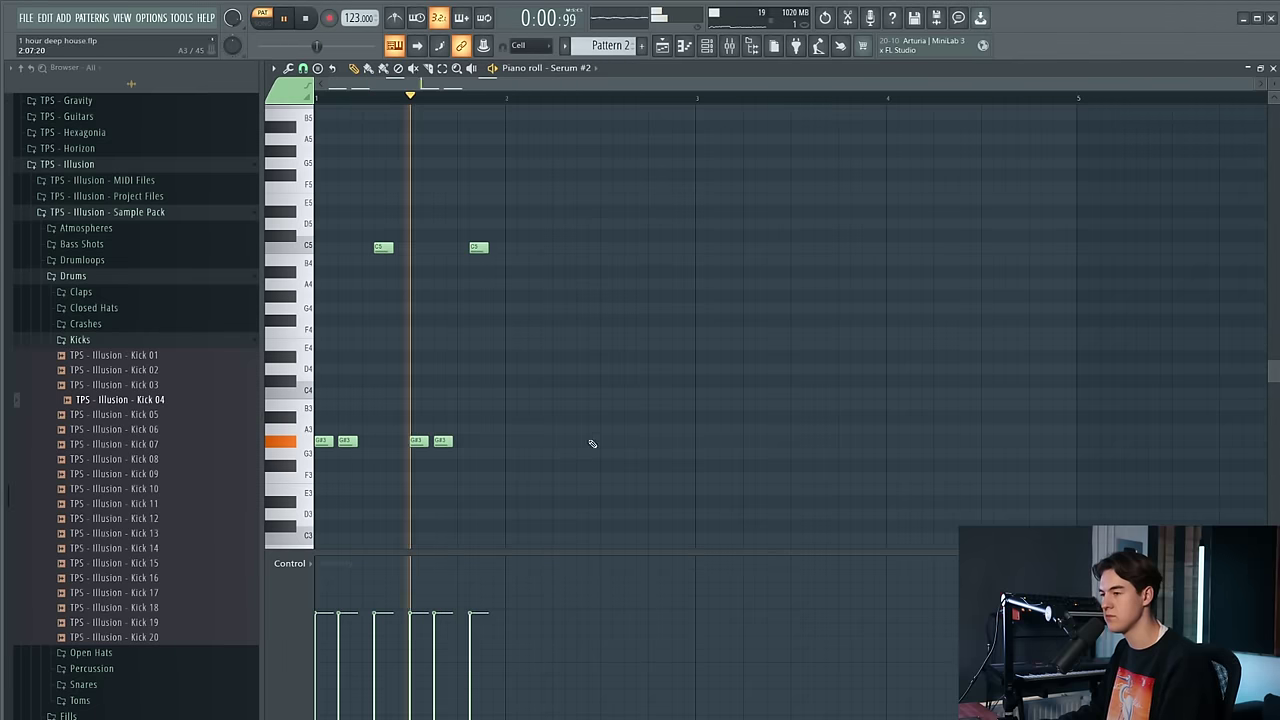
Duplicate the whole bar 1 phrase into bar 2 of the Serum #2 pattern
drag(606, 505, 381, 235)
key(space)
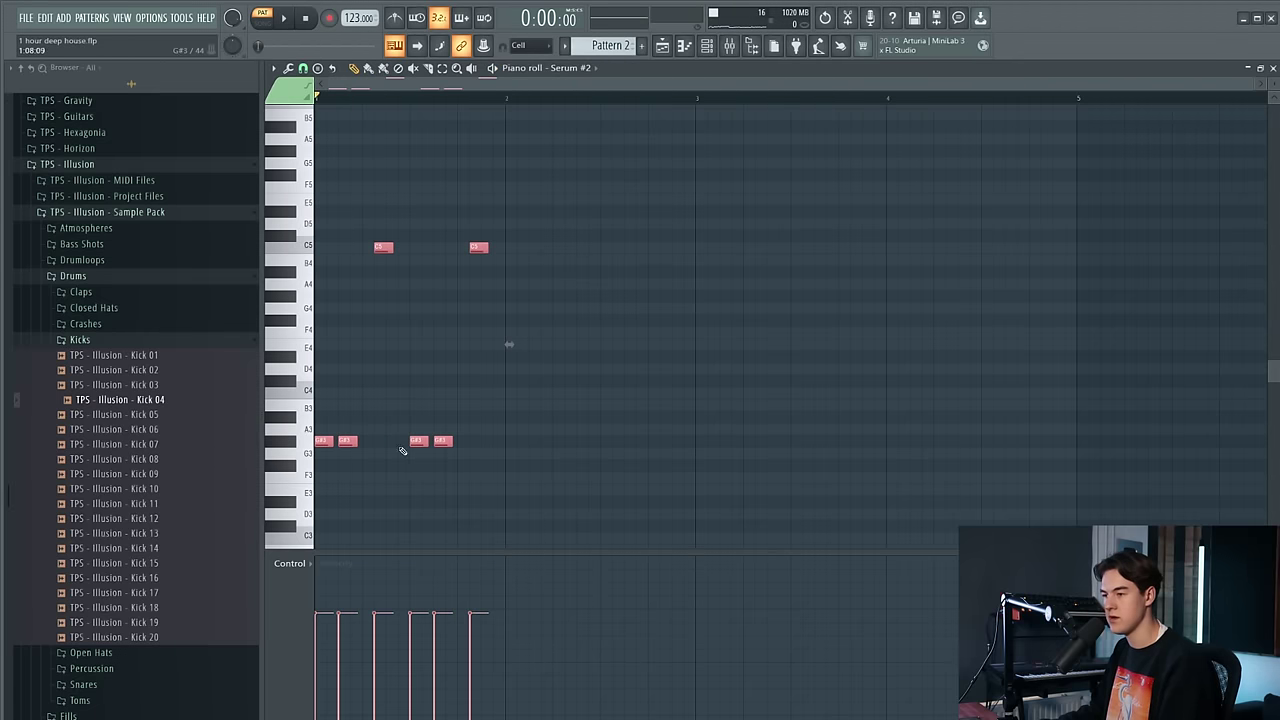
drag(352, 442, 540, 441)
key(space)
ctrl+click(551, 414)
Copy the phrase from bars 1 and 2 into bars 3 and 4, raised two semitones to A#3 and D5, and listen
scroll(620, 440, down, 1)
drag(697, 500, 318, 220)
drag(338, 441, 660, 416)
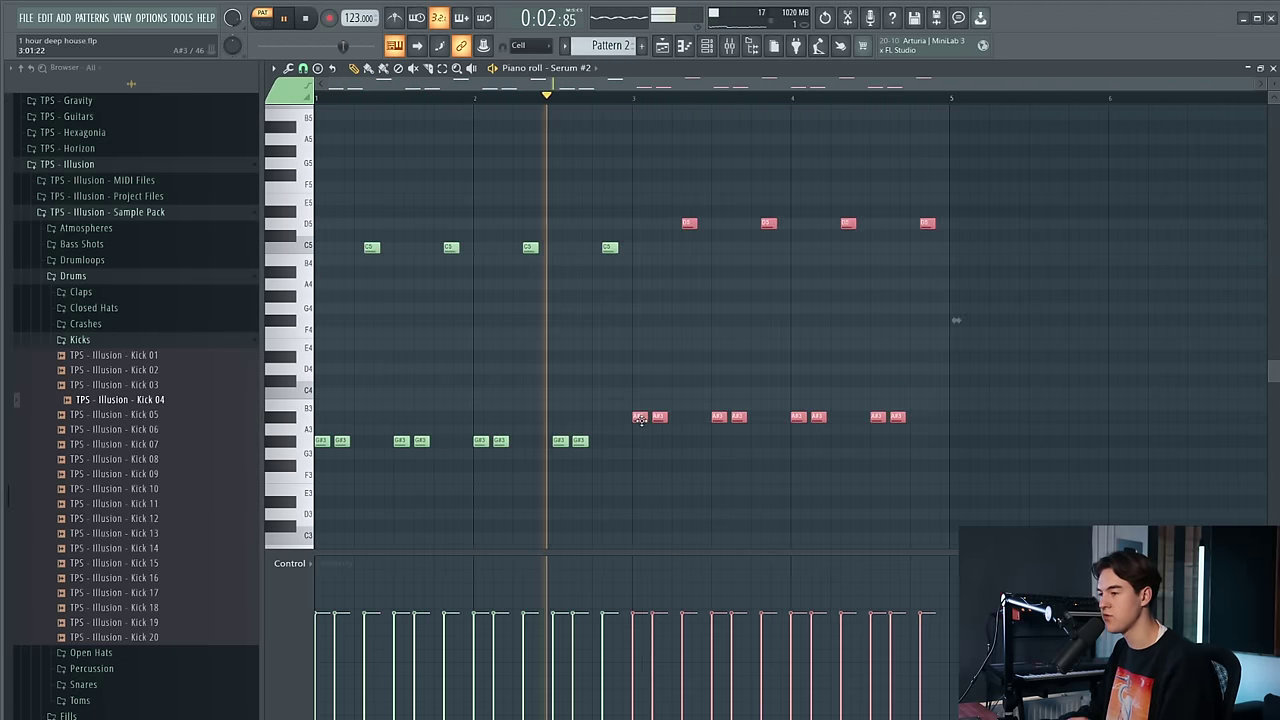
key(space)
drag(1014, 237, 683, 223)
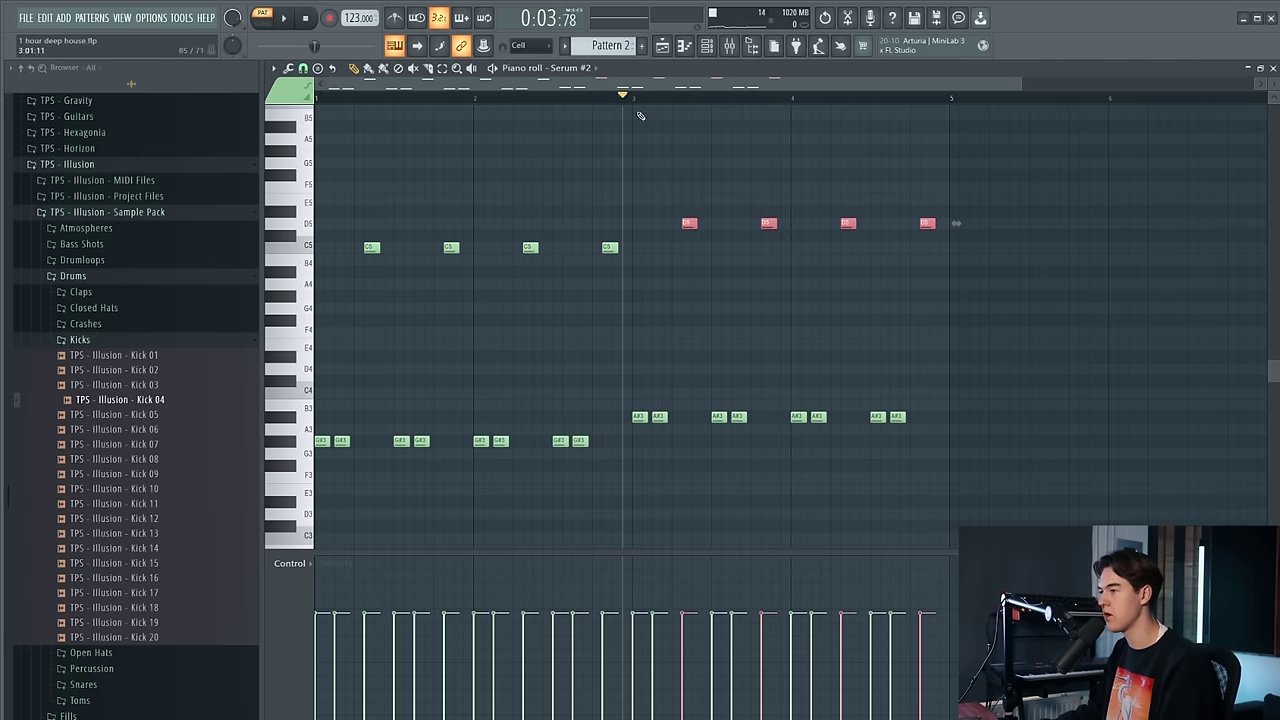
key(space)
Copy bars 3 and 4 into bars 5 and 6, with the lower notes on C4 and the upper notes on D#5
scroll(812, 321, down, 1)
drag(940, 446, 558, 184)
drag(565, 418, 808, 400)
ctrl+click(1046, 465)
scroll(1040, 400, up, 1)
key(space)
drag(1008, 229, 473, 154)
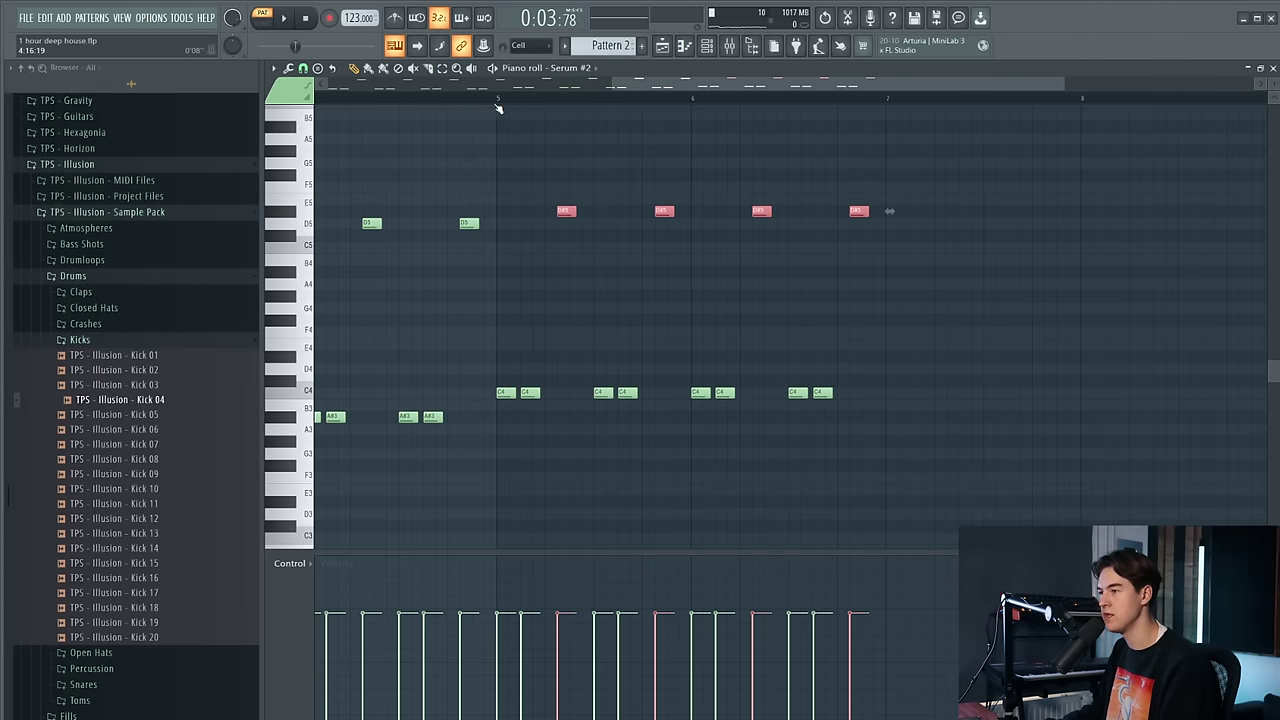
scroll(655, 250, down, 3)
ctrl+click(848, 397)
Duplicate the A#3 and D5 notes of bars 3 and 4 into bars 7 and 8
scroll(855, 405, up, 2)
drag(886, 446, 463, 195)
scroll(631, 417, down, 3)
key(space)
drag(502, 436, 692, 376)
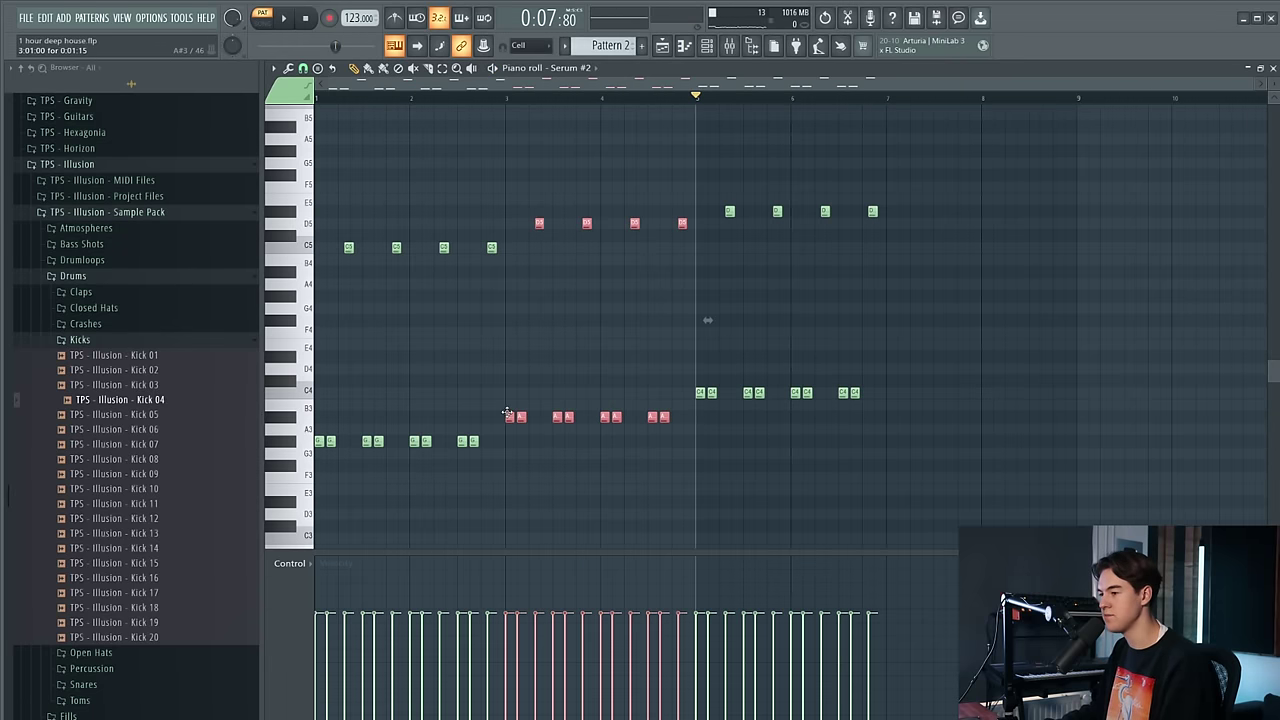
key(ctrl+b)
key(space)
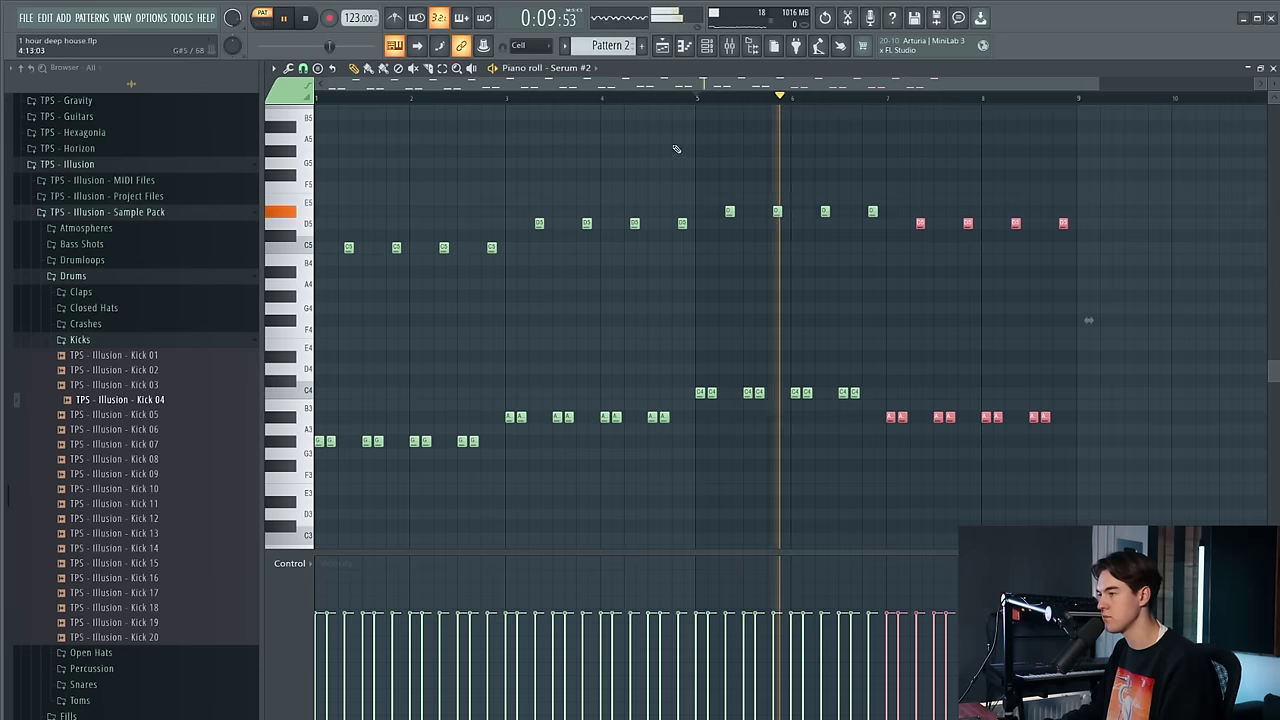
right_click(995, 343)
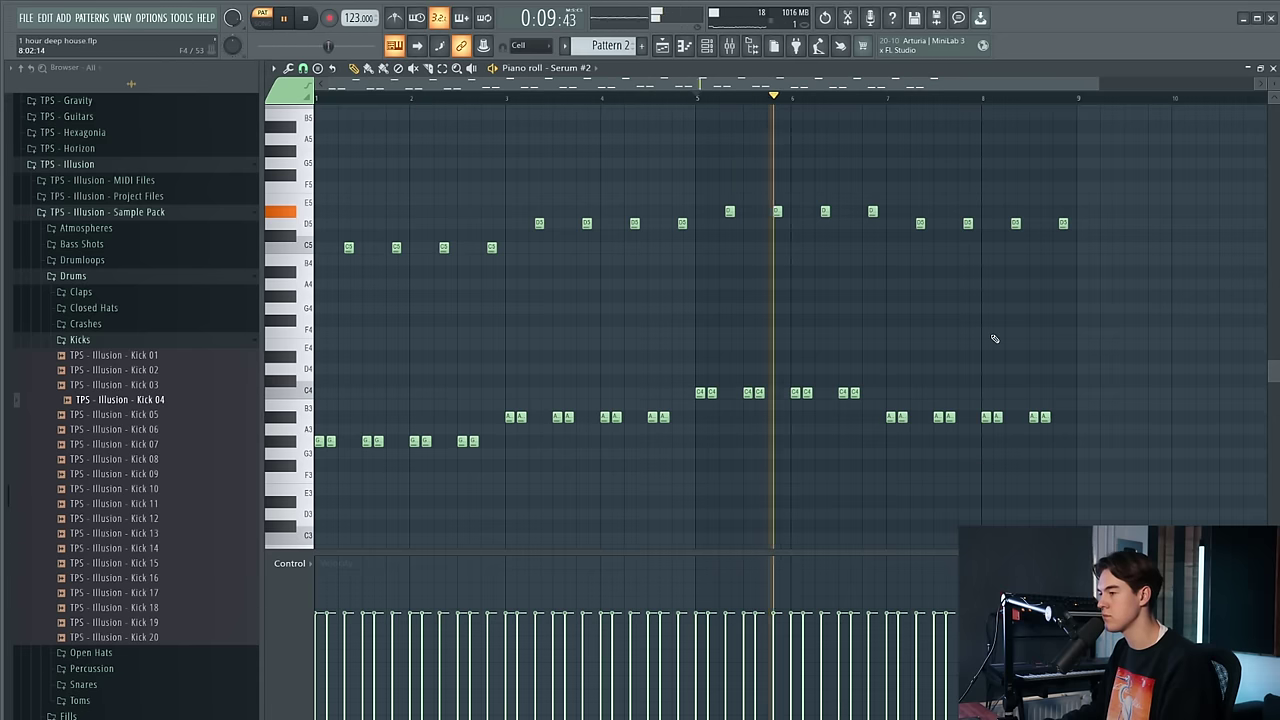
Play the melody from the start, raising bar 6's last upper note to F5 and bar 8's upper notes to G5 and F5
key(space)
click(318, 98)
key(space)
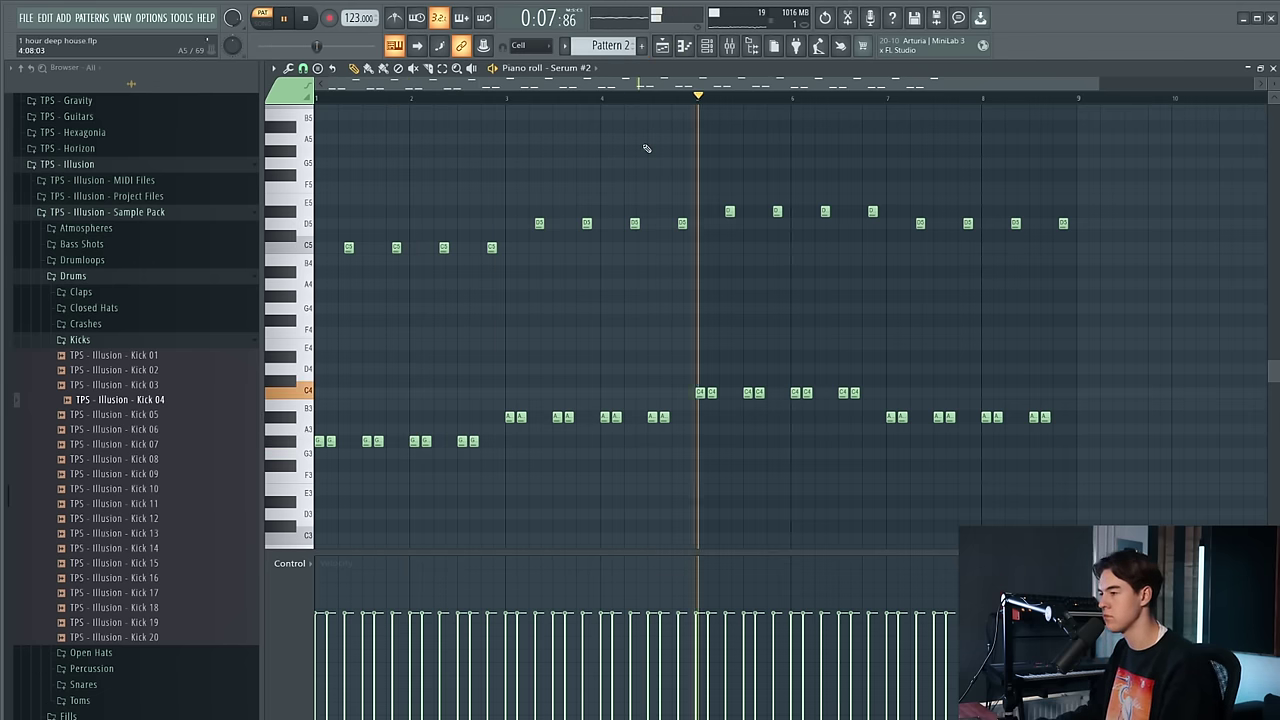
scroll(847, 322, up, 2)
drag(820, 210, 885, 186)
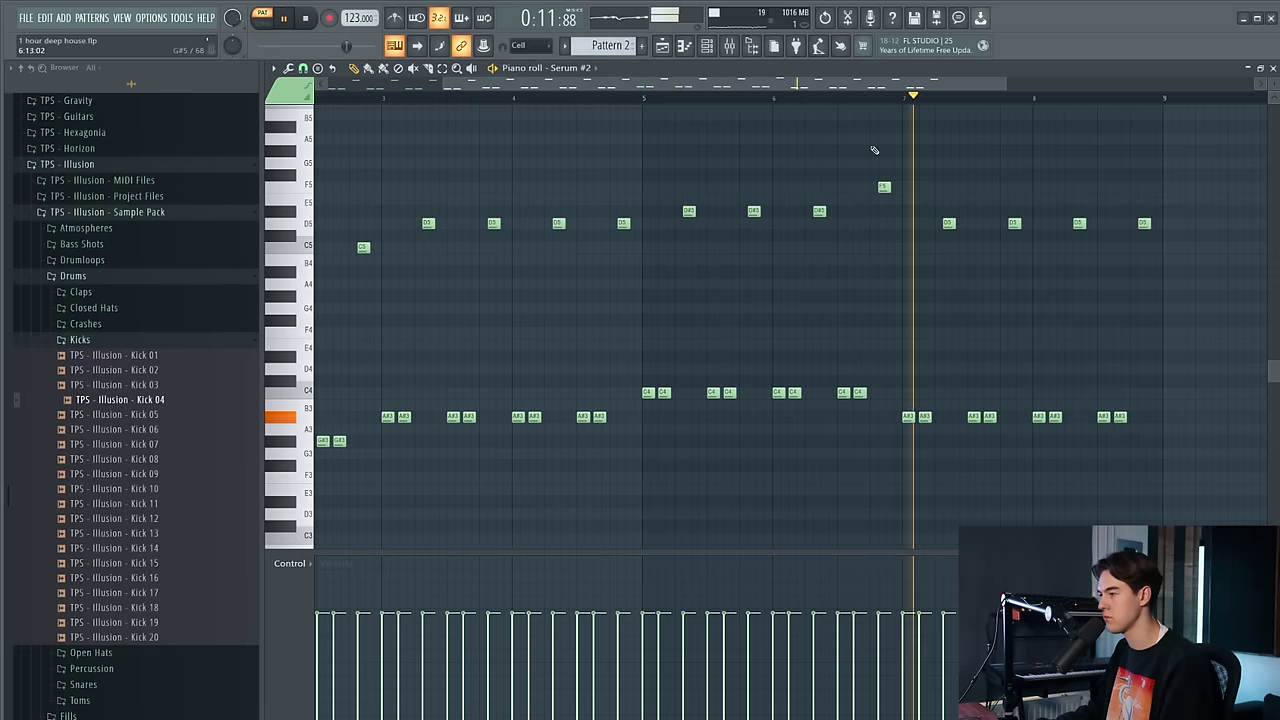
drag(1079, 222, 1080, 162)
drag(1147, 221, 1147, 151)
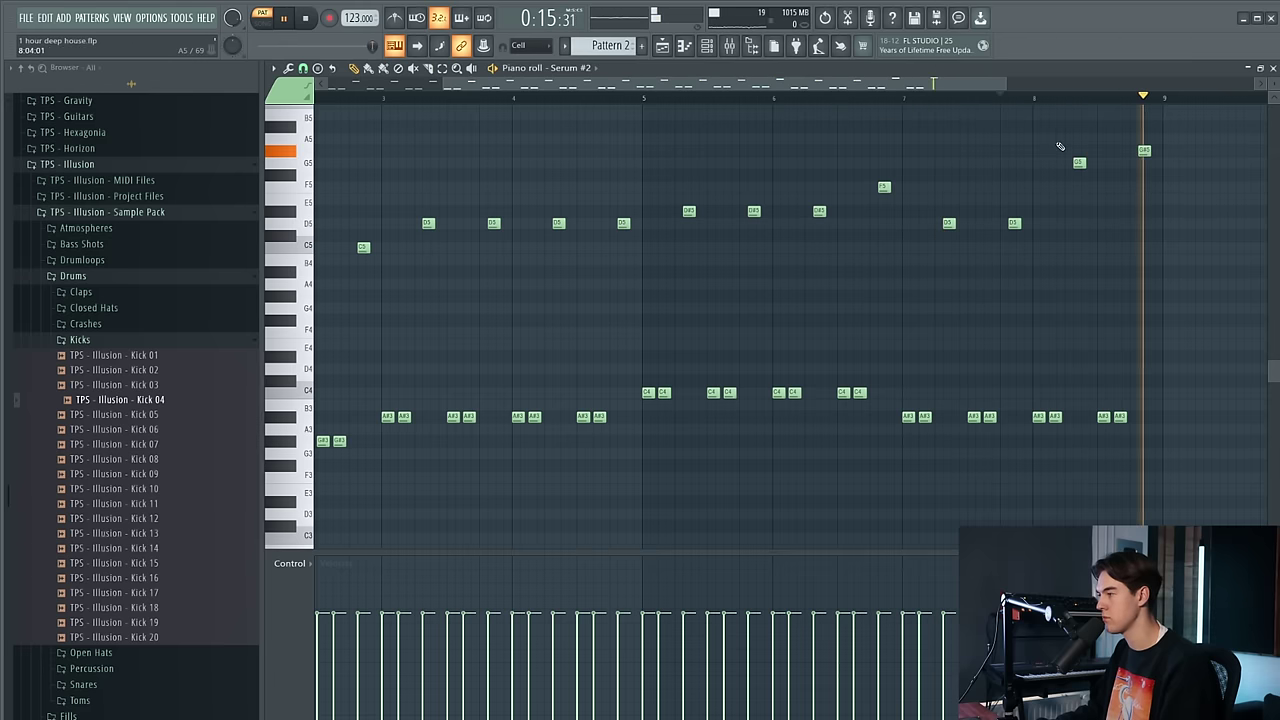
drag(1145, 151, 1142, 189)
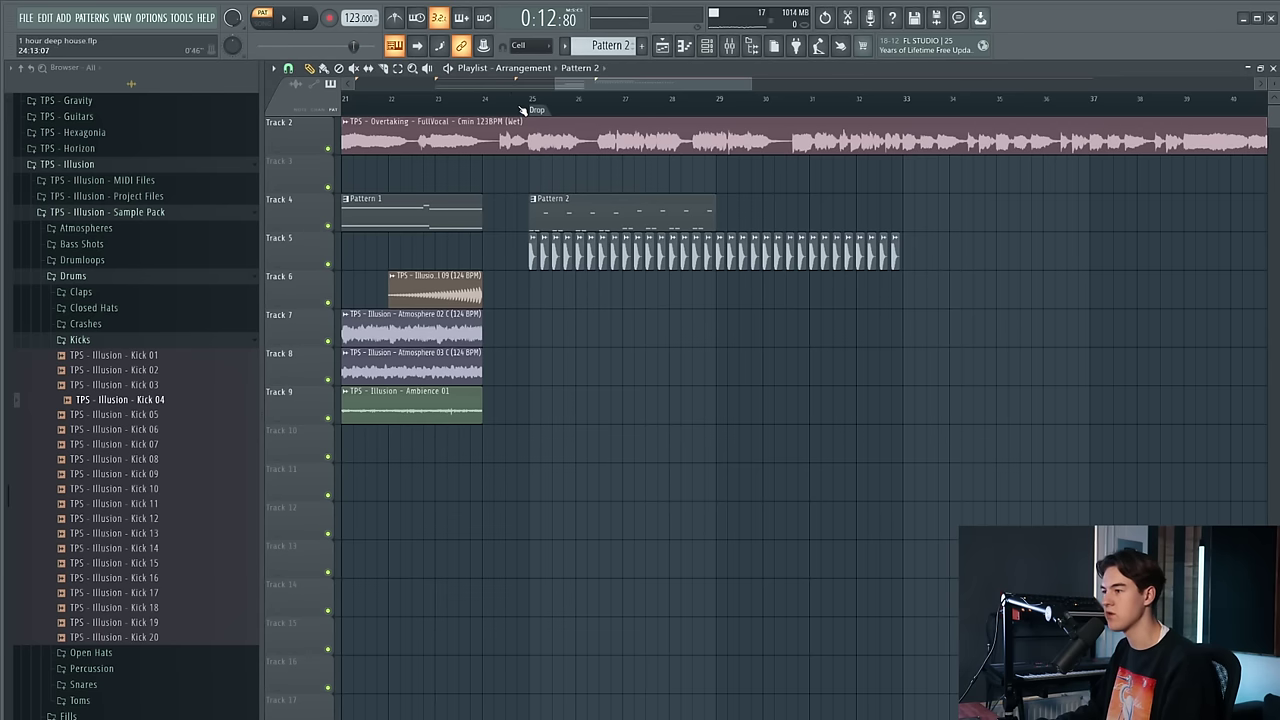
Play the arrangement from the Drop marker and extend the Pattern 2 clip on Track 4 to bar 33
click(521, 108)
key(space)
drag(715, 200, 902, 200)
Move all the kick clips of the Drop from Track 5 to Track 6
scroll(870, 250, down, 3)
drag(972, 286, 644, 258)
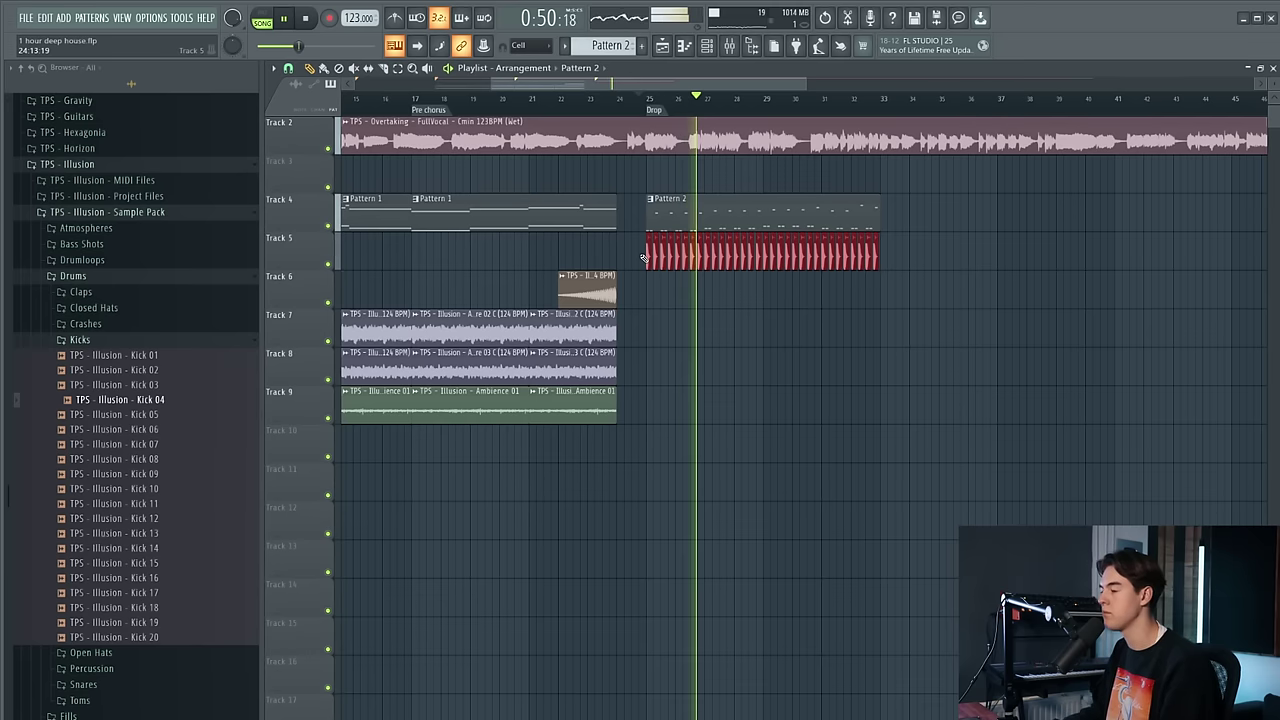
key(shift+Up)
key(shift+Down)
key(shift+Down)
key(ctrl+d)
Place a second Pattern 2 clip on Track 4 from bar 33 and return the playhead to the Drop
double_click(674, 214)
key(ctrl+a)
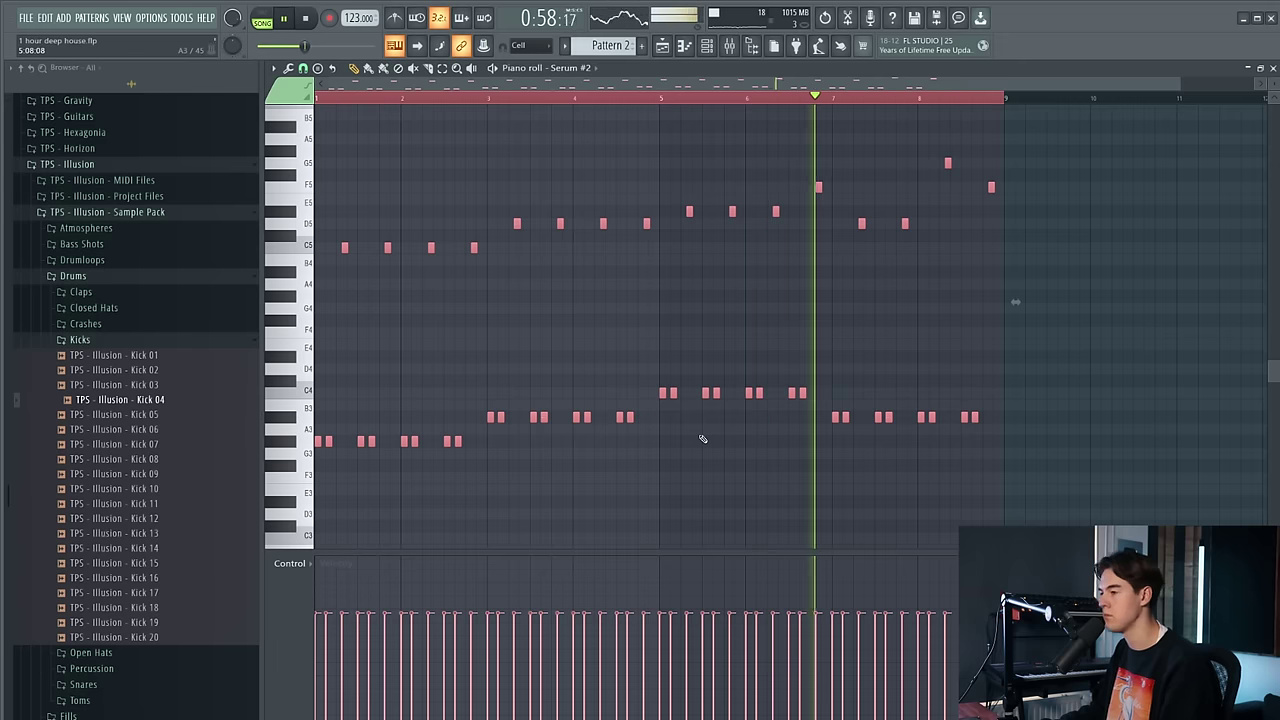
key(F5)
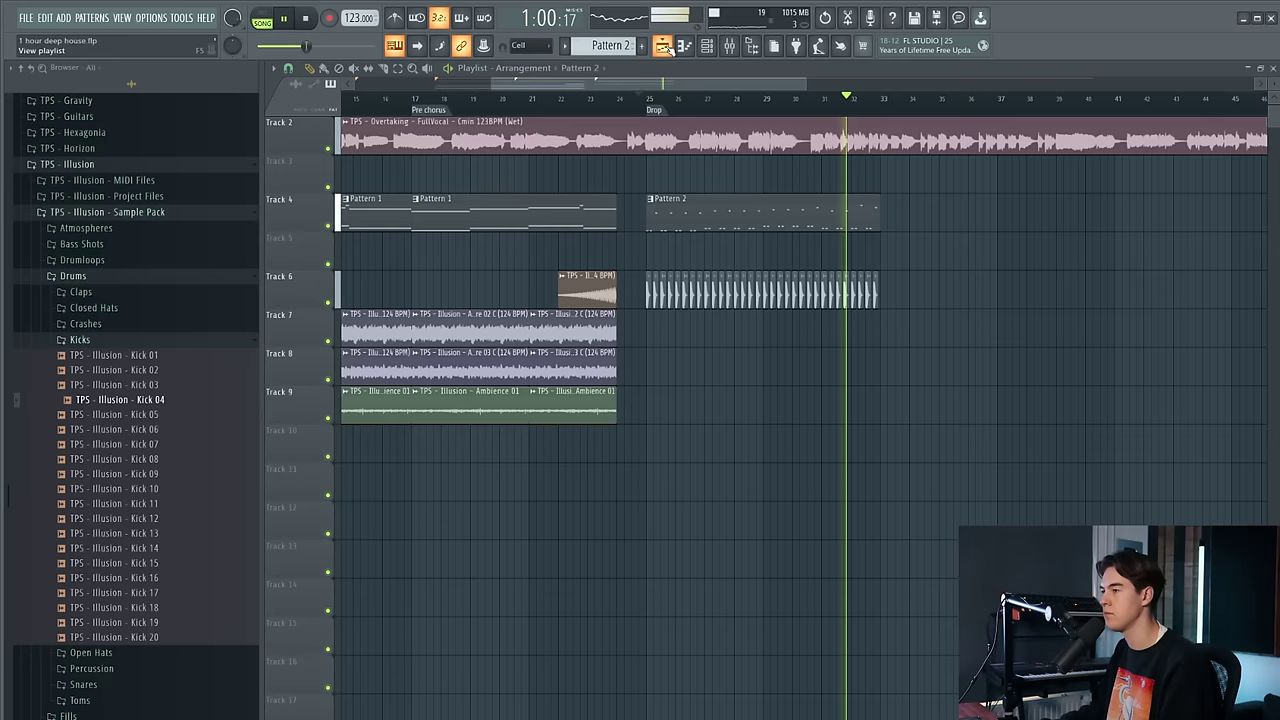
key(F6)
drag(940, 252, 903, 188)
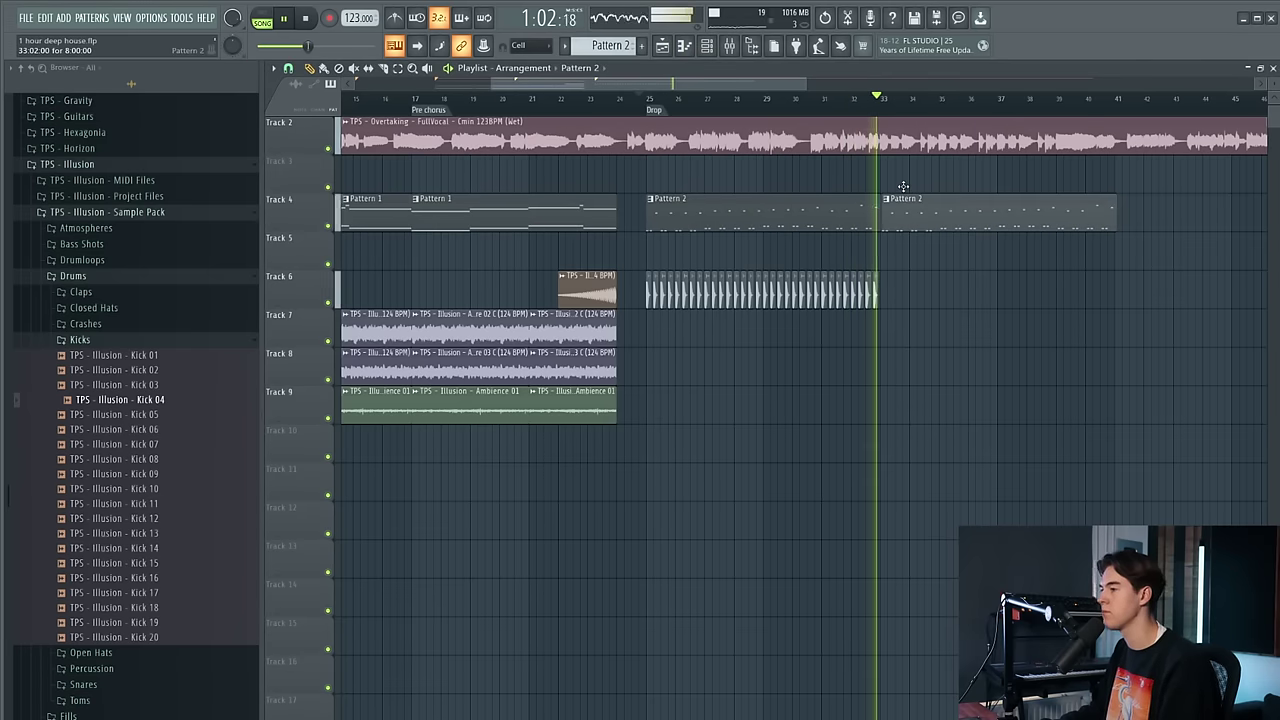
key(space)
click(648, 99)
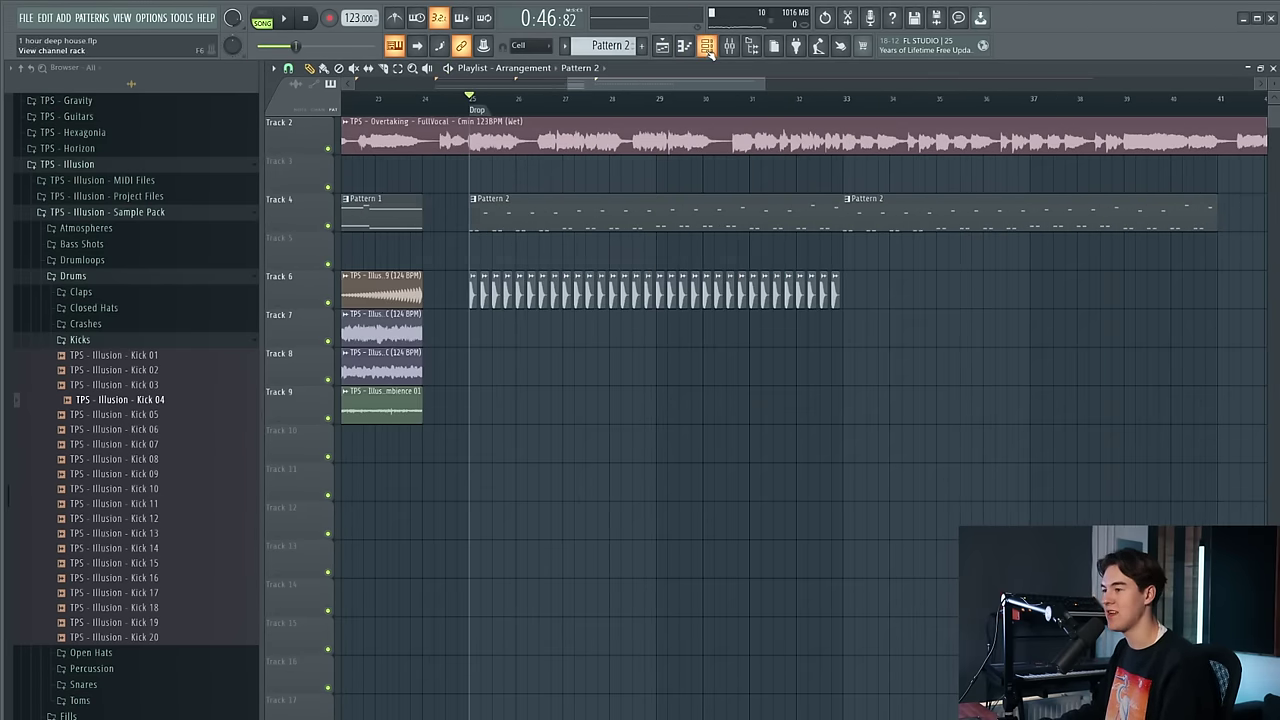
Replace the Pre chorus Pattern 1 clip on Track 4 with a Pattern 2 clip starting at bar 17, and listen
click(707, 47)
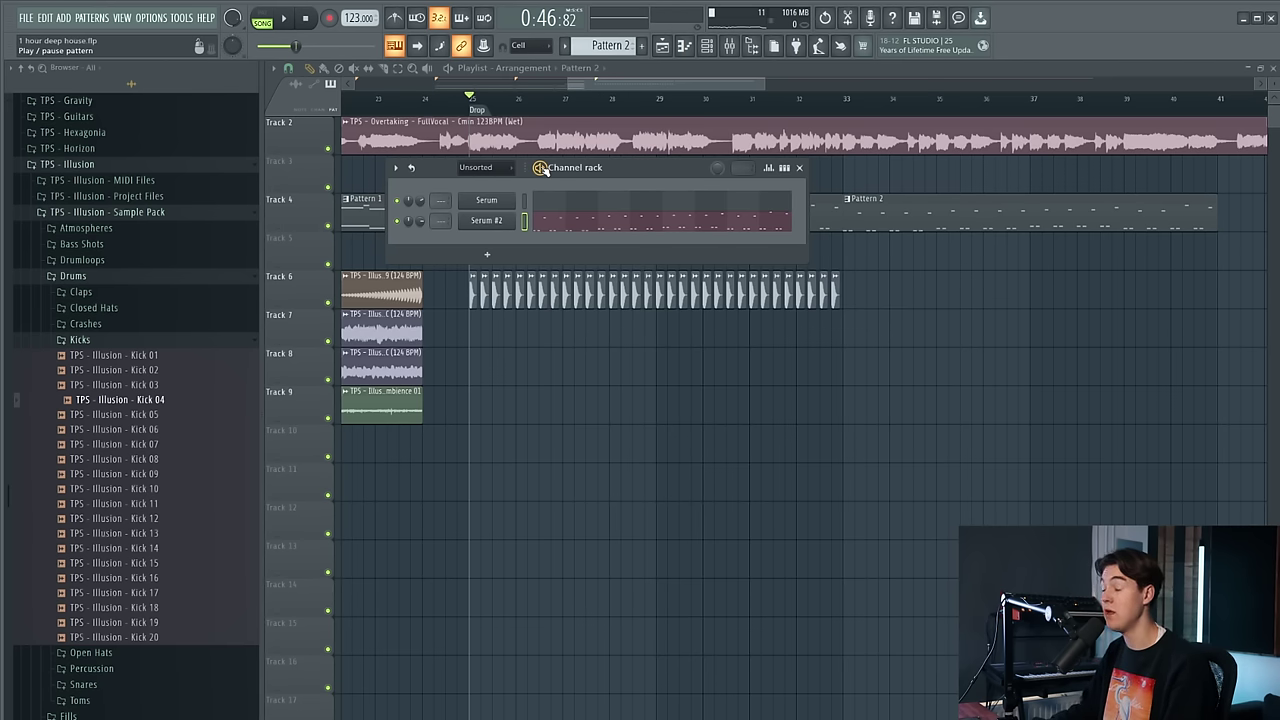
right_click(666, 417)
scroll(666, 417, down, 4)
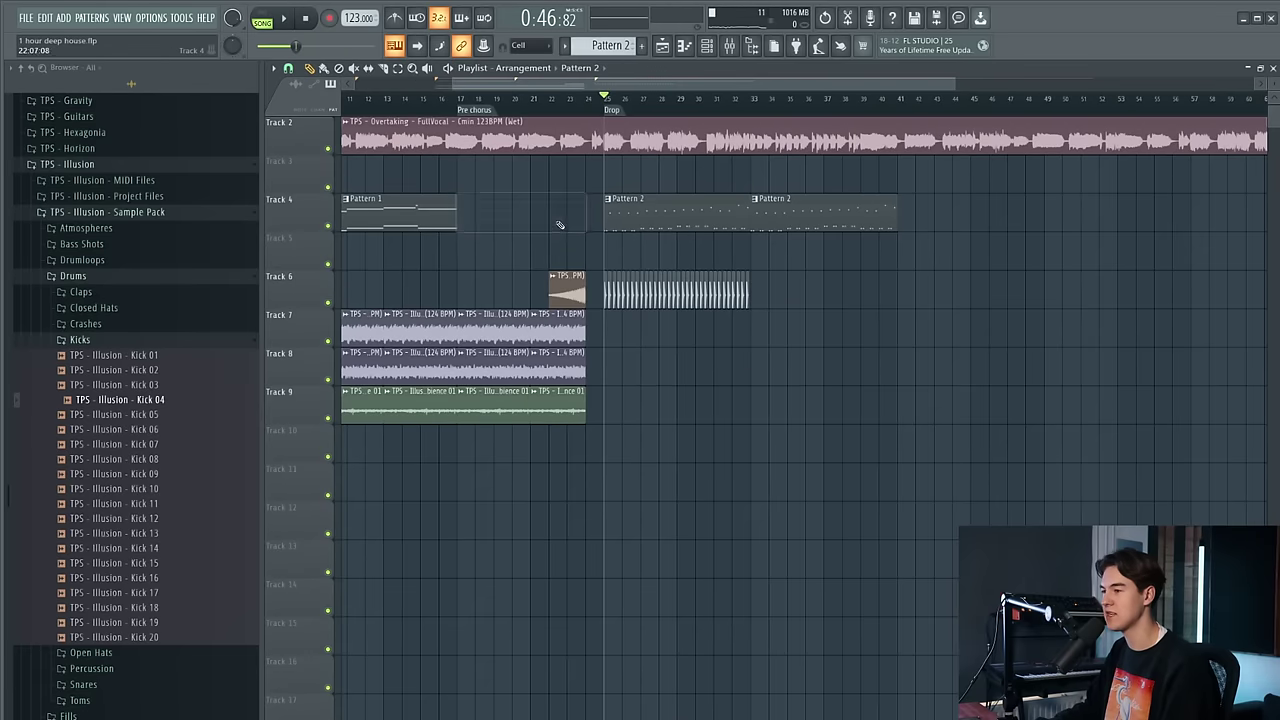
scroll(422, 162, up, 3)
click(486, 217)
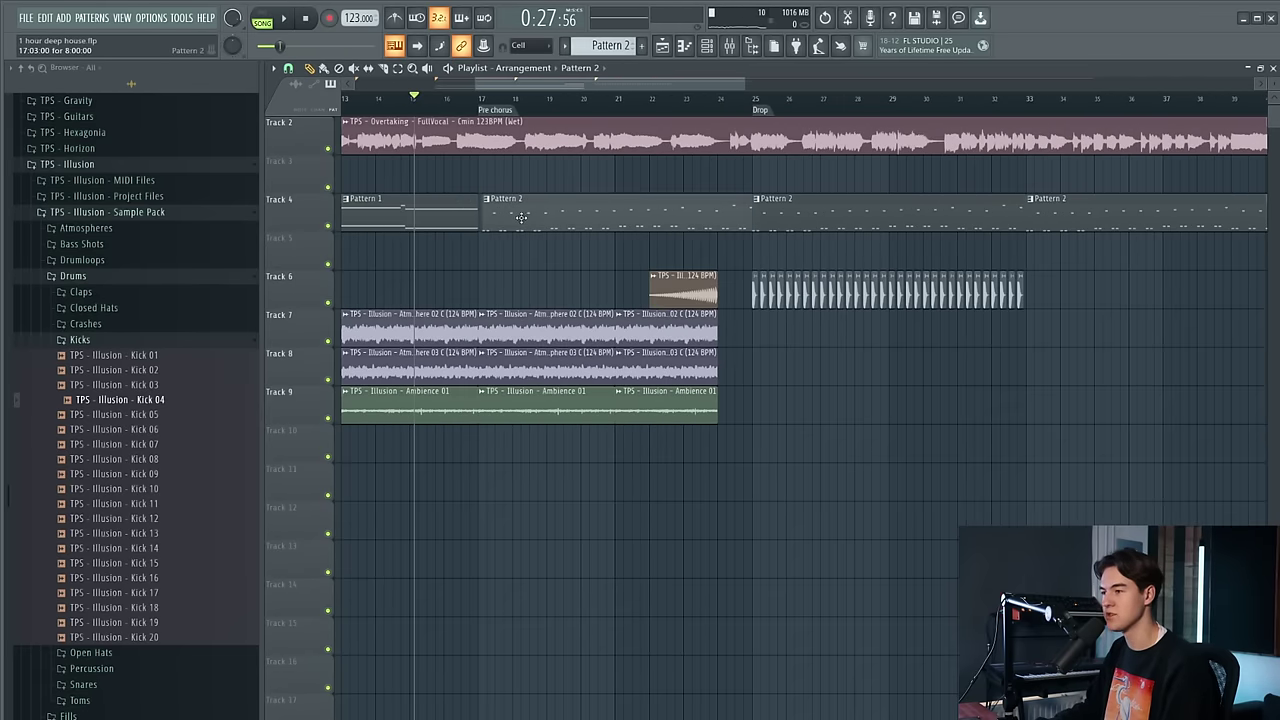
scroll(528, 220, down, 3)
key(space)
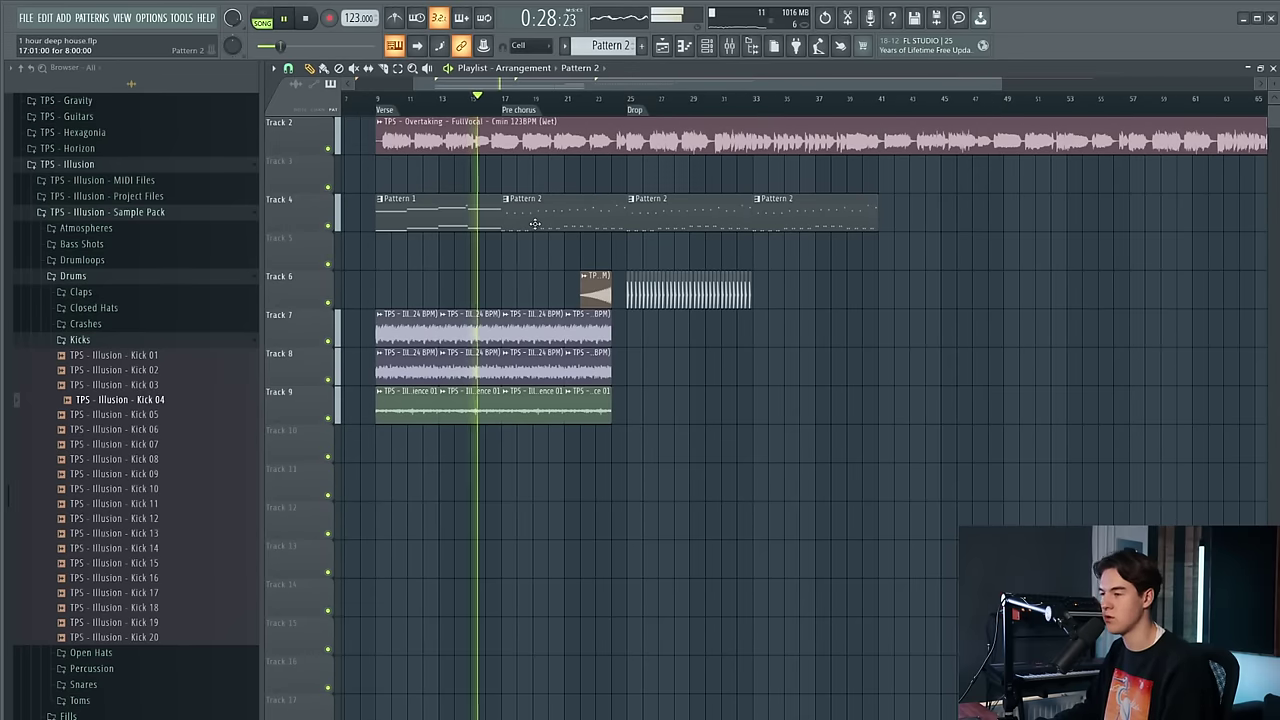
Move the Verse Pattern 1 clip to Track 5 and shift all clips on Tracks 6 to 9 two tracks down
drag(450, 218, 450, 256)
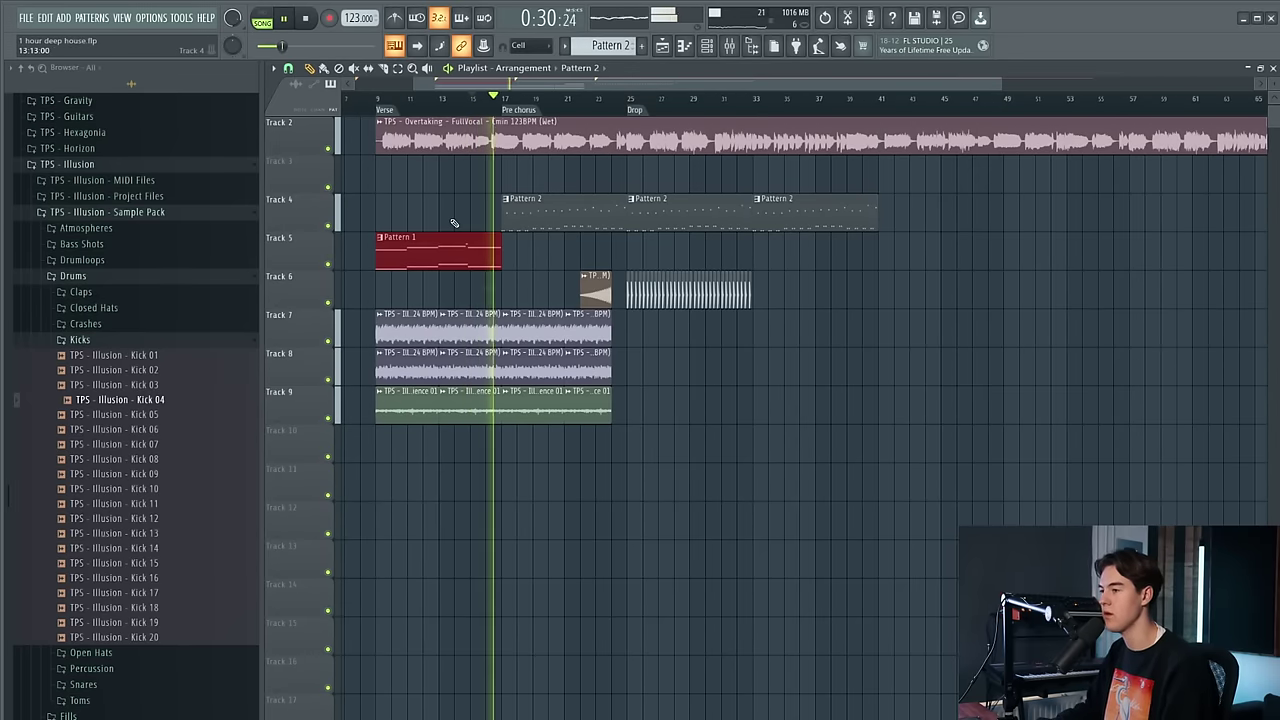
ctrl+drag(930, 486, 352, 287)
key(shift+Down)
key(shift+Down)
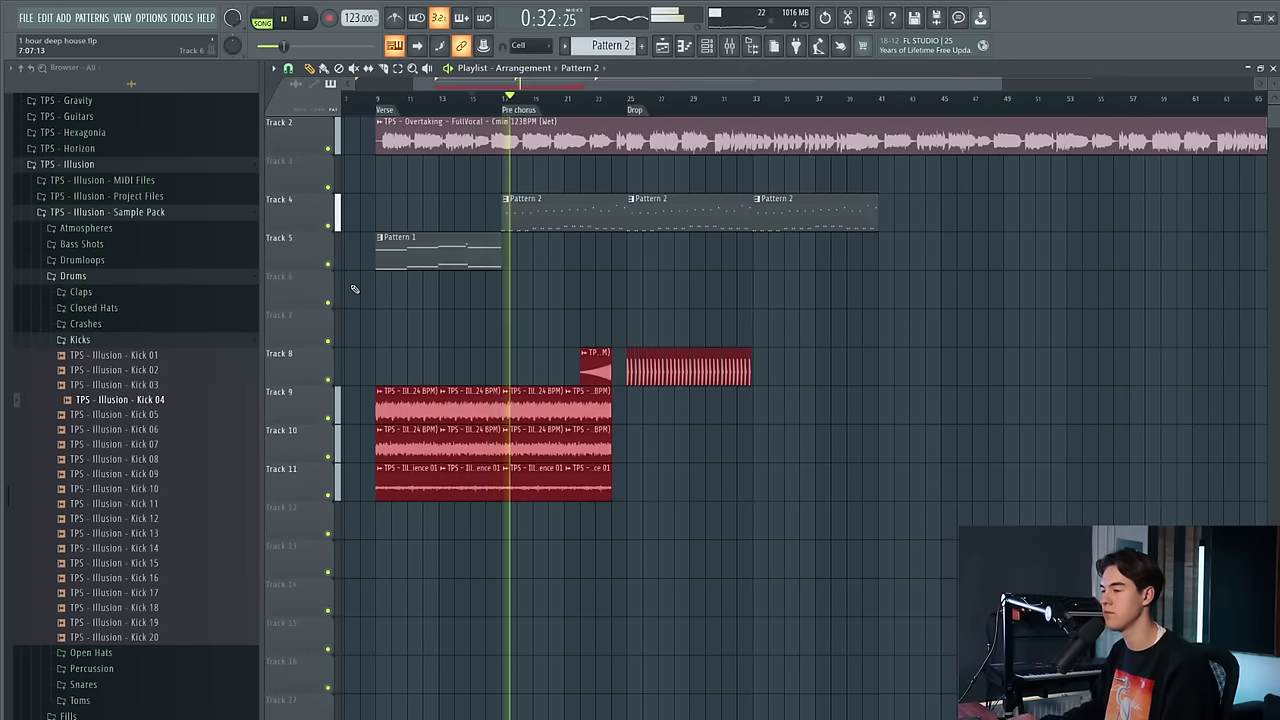
ctrl+click(547, 308)
Try layering a Pattern 1 clip on Track 5 under the Pre chorus Pattern 2 clip, and remove it again
scroll(481, 260, up, 3)
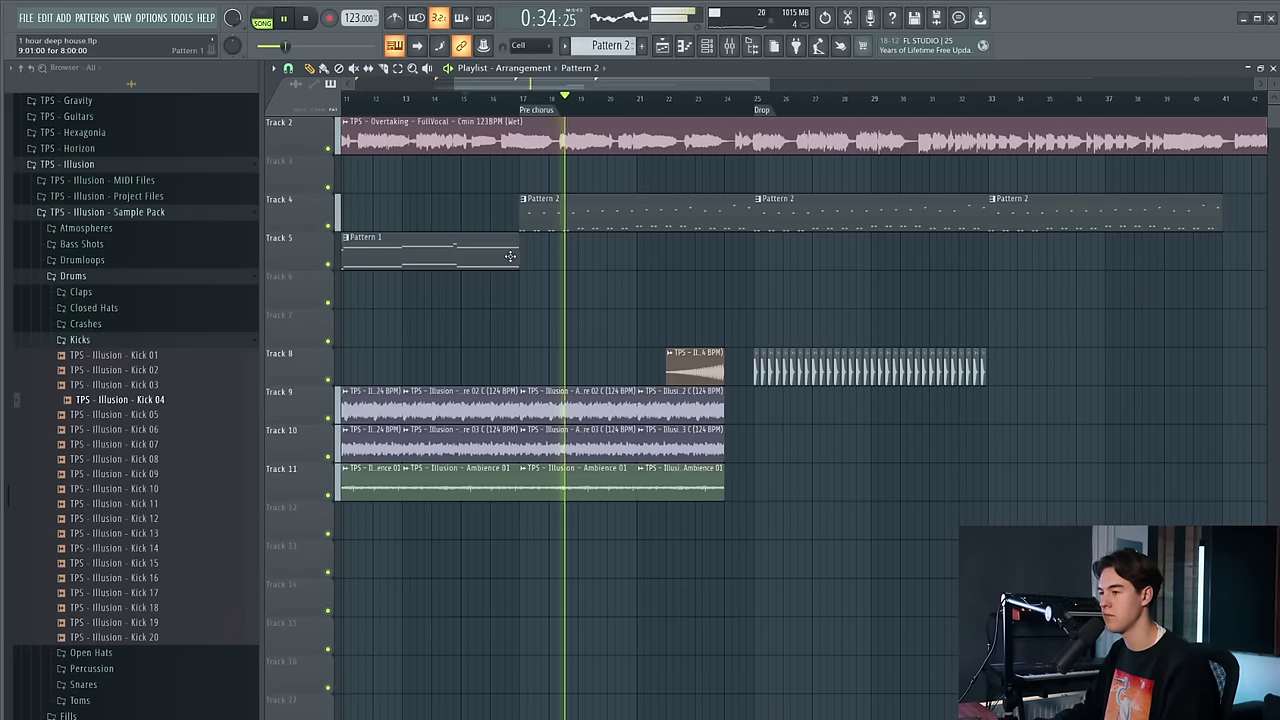
click(508, 256)
click(524, 256)
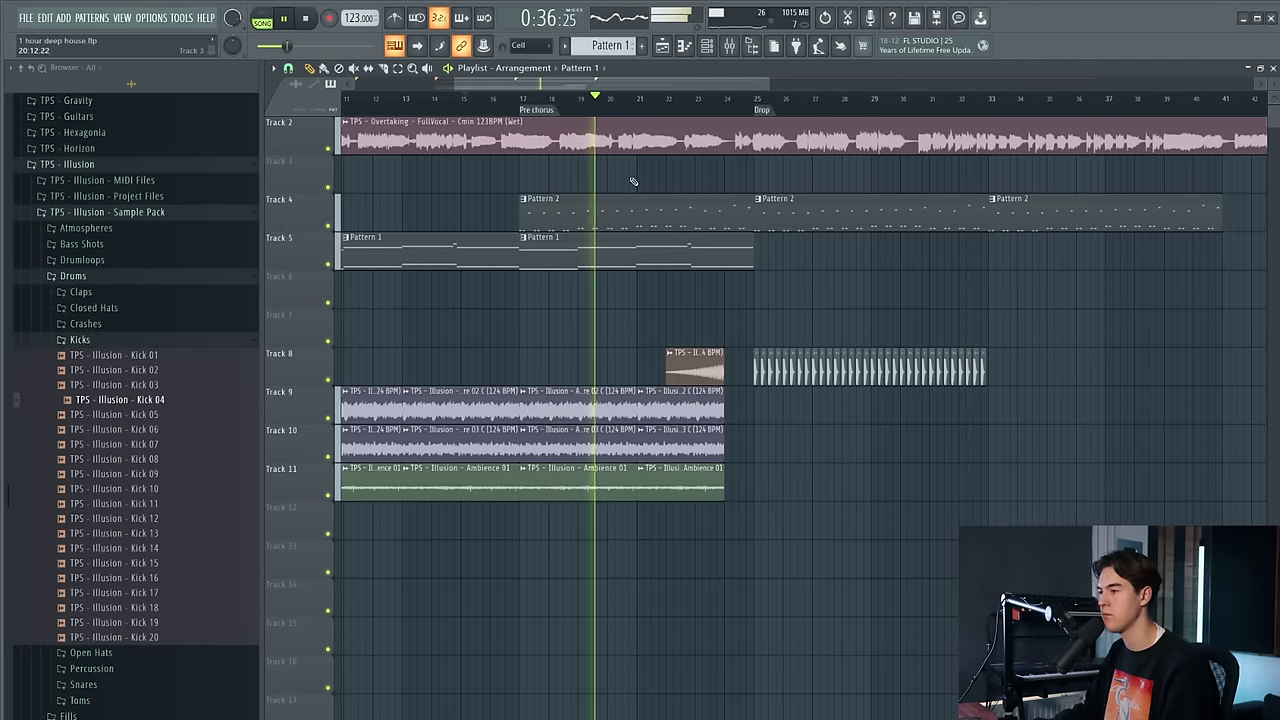
right_click(746, 258)
Shorten the Pre chorus Pattern 2 clip on Track 4 to end at bar 24, leaving a gap before the Drop
scroll(676, 275, down, 3)
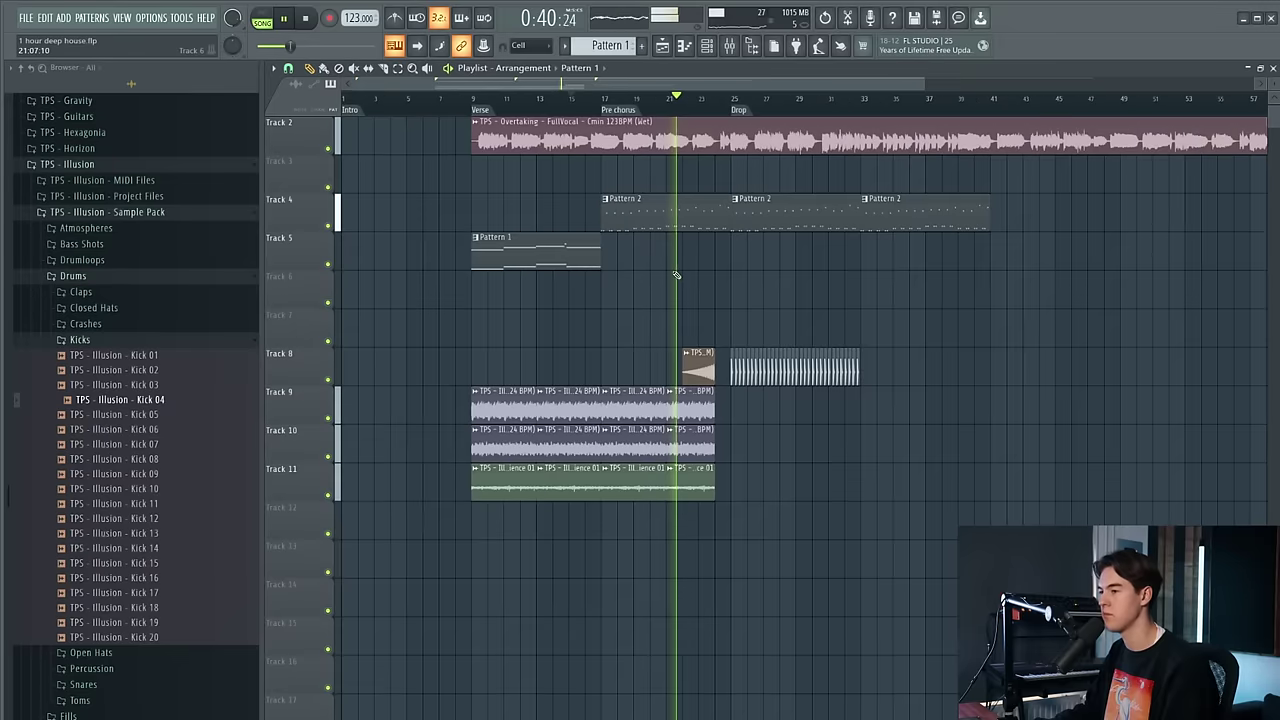
scroll(676, 275, up, 2)
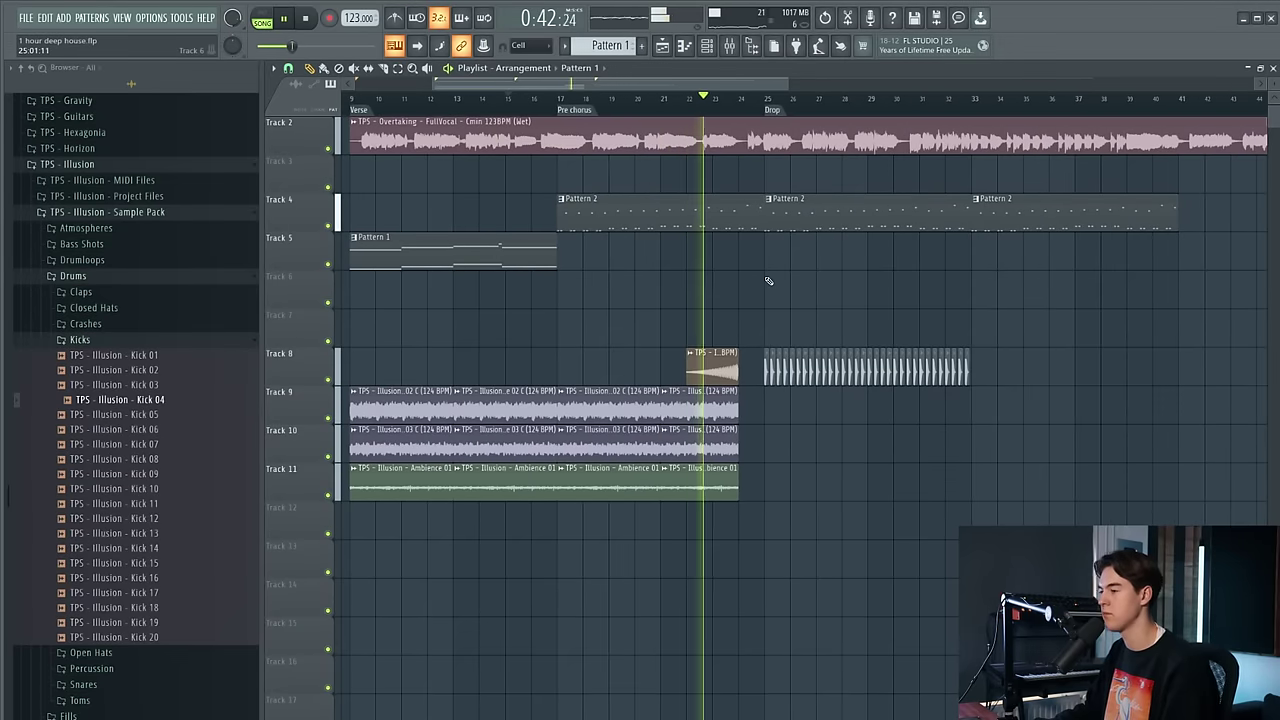
drag(762, 218, 739, 218)
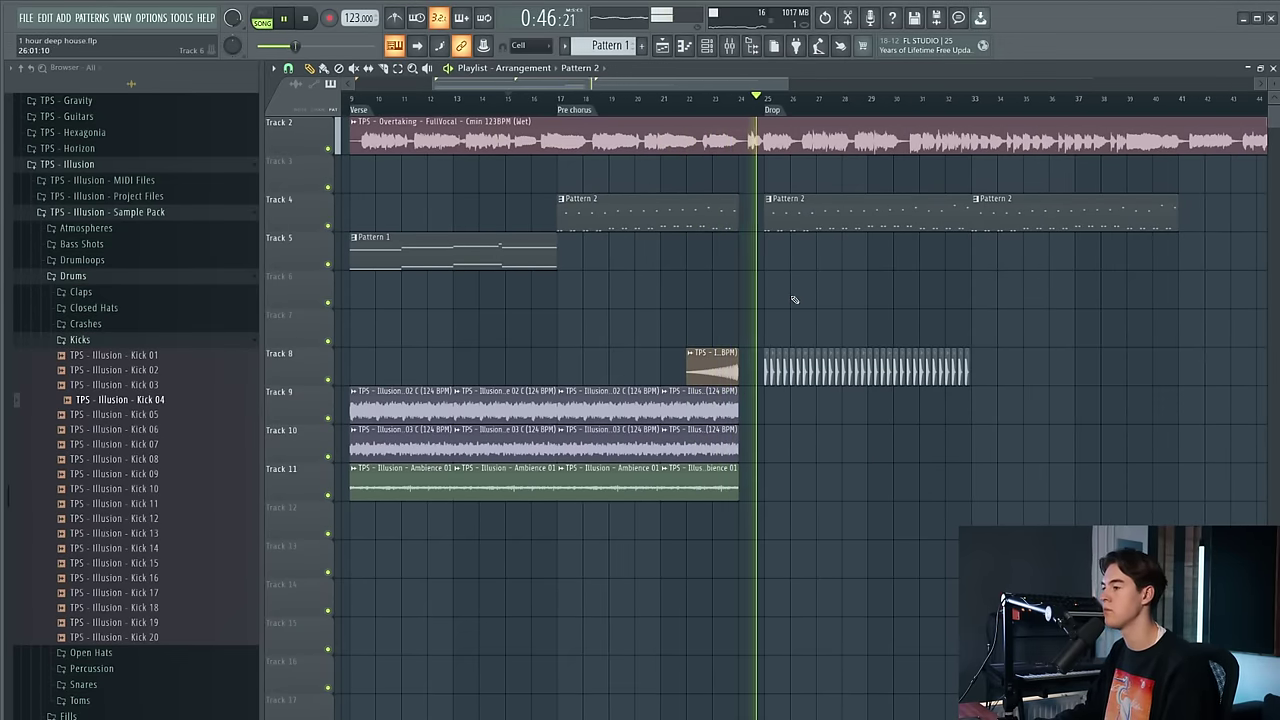
Stop playback, mute the vocal on Track 2 and focus the playlist on the start of the Drop
scroll(794, 300, down, 2)
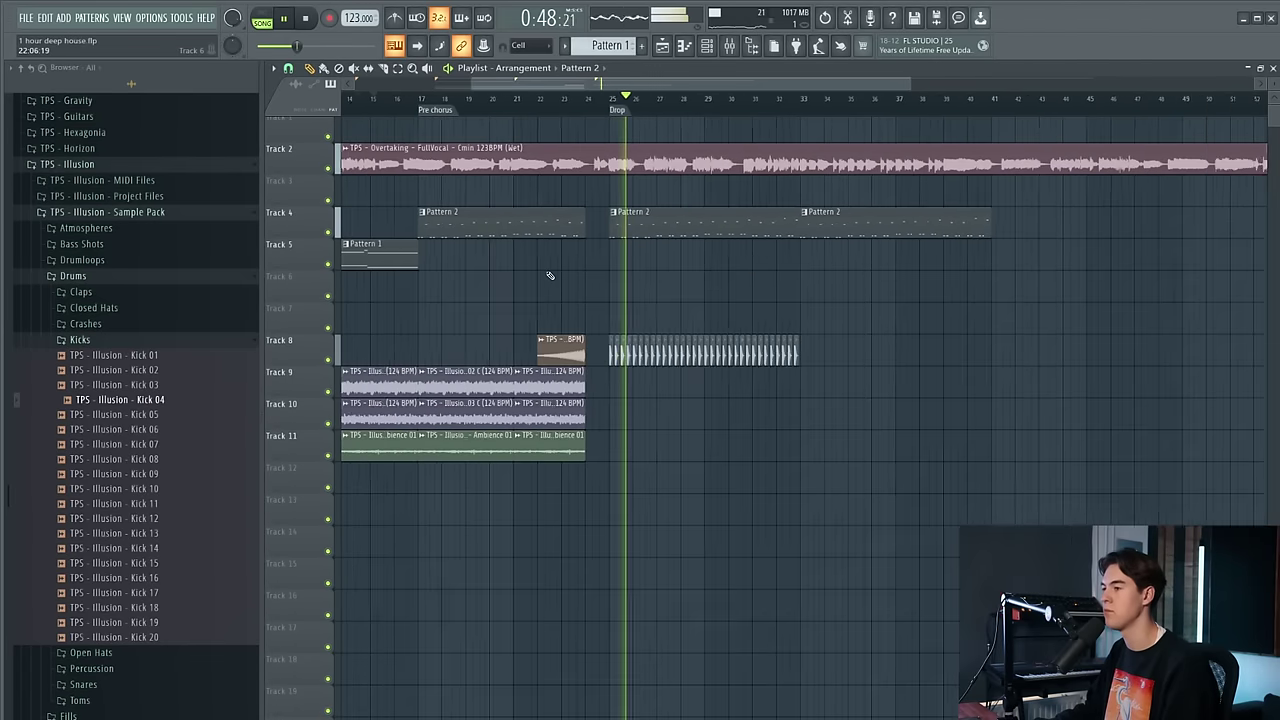
scroll(714, 250, up, 3)
key(space)
click(328, 167)
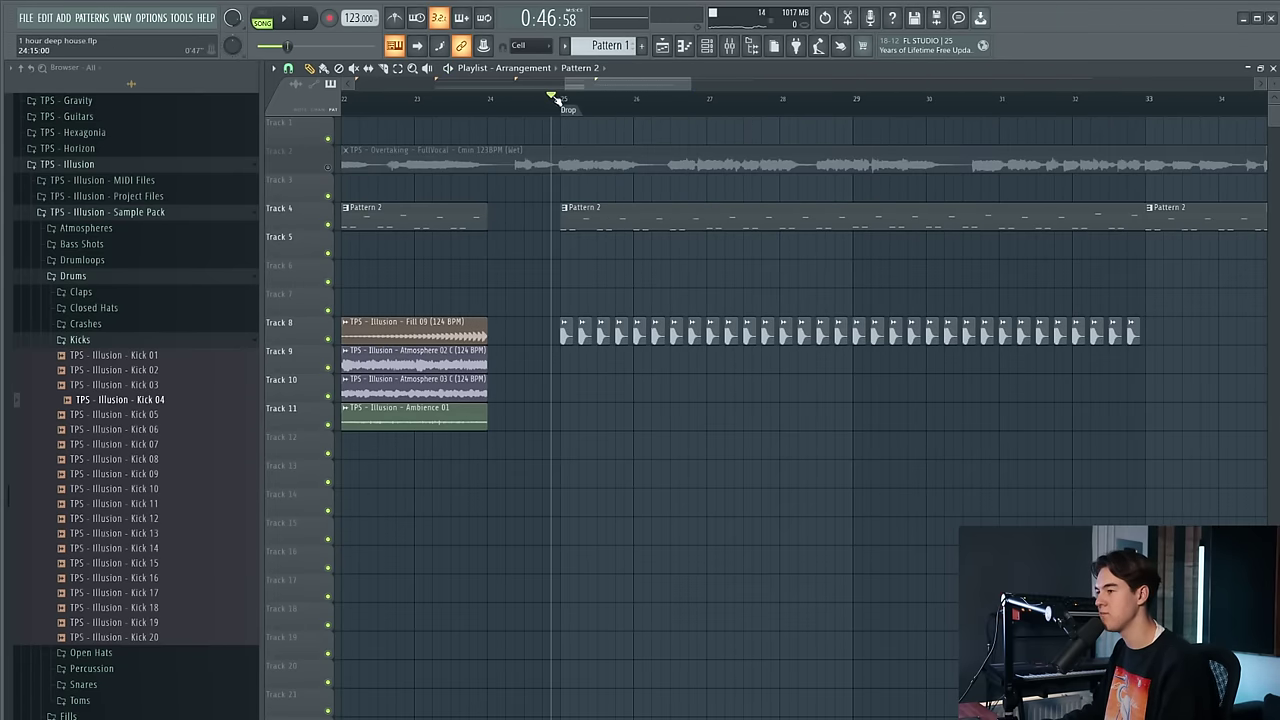
scroll(623, 223, up, 3)
scroll(614, 264, up, 3)
Select Pattern 2 and add a third Serum instrument to the channel rack
click(614, 266)
click(684, 47)
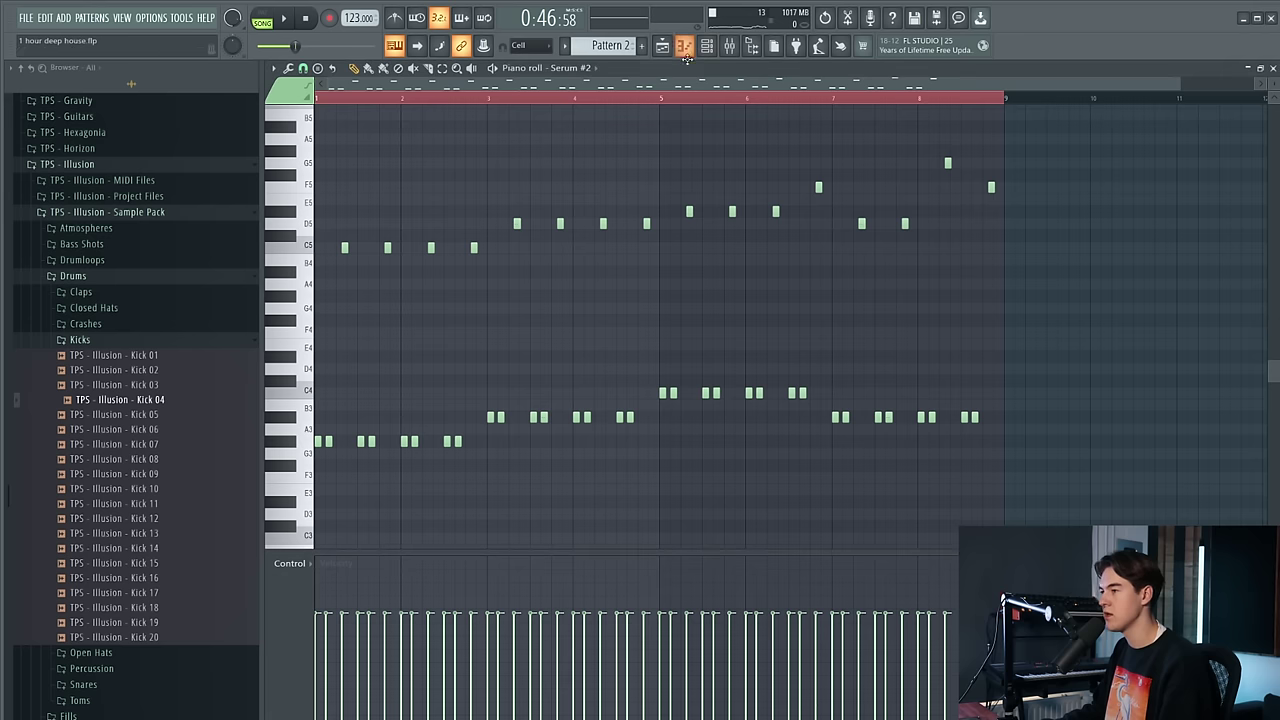
click(676, 49)
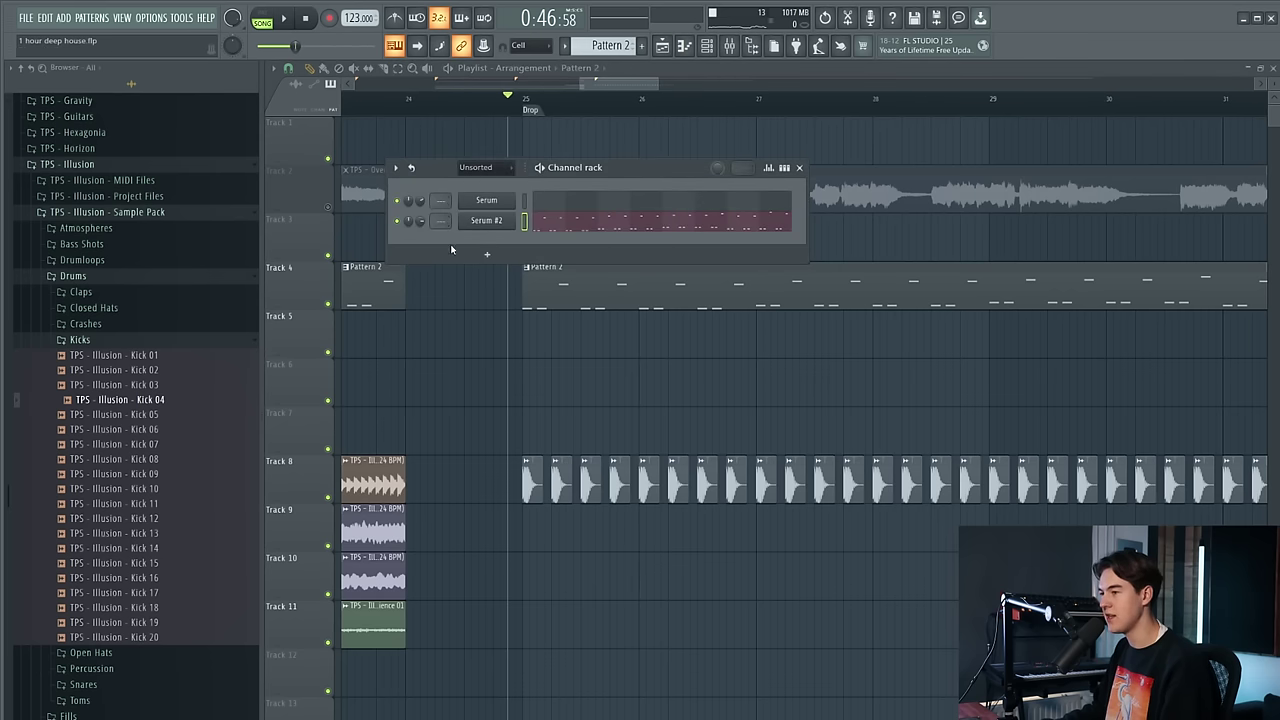
click(487, 253)
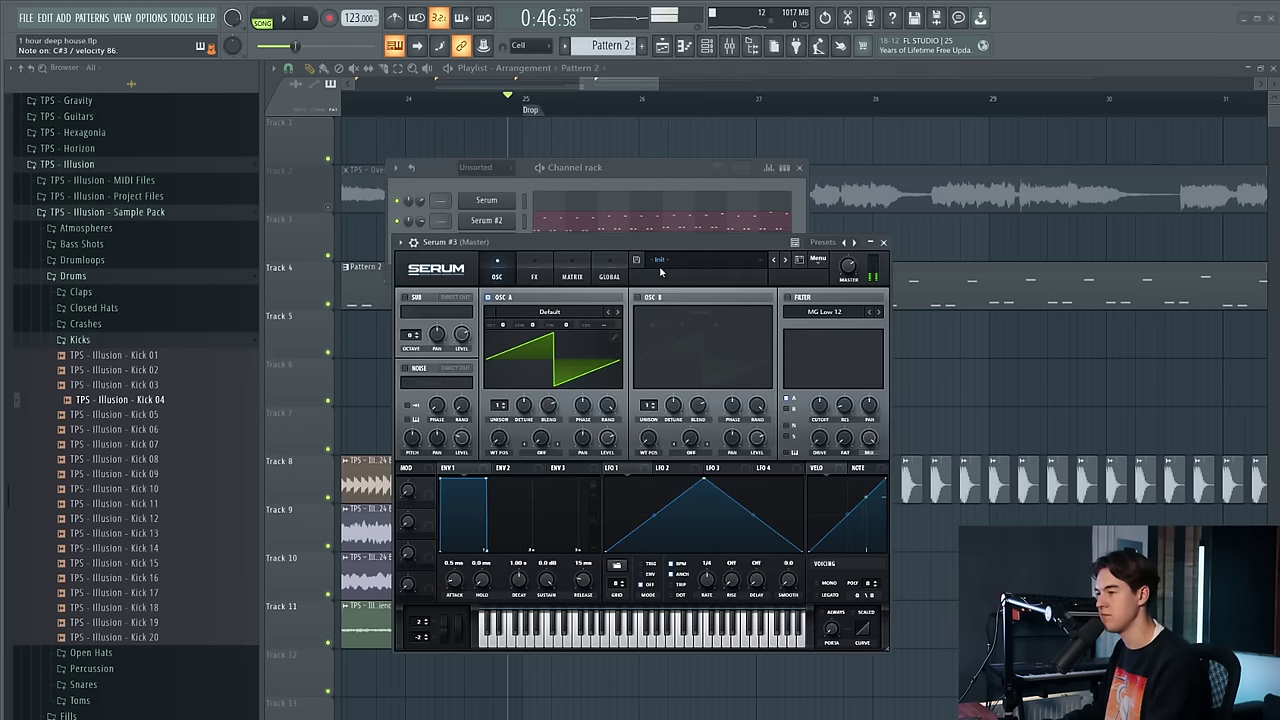
Load the BS - Bliss preset from TPS - Illusion - Serum Presets into Serum #3, and switch to BS - Bigger
click(662, 260)
mouse_move(709, 396)
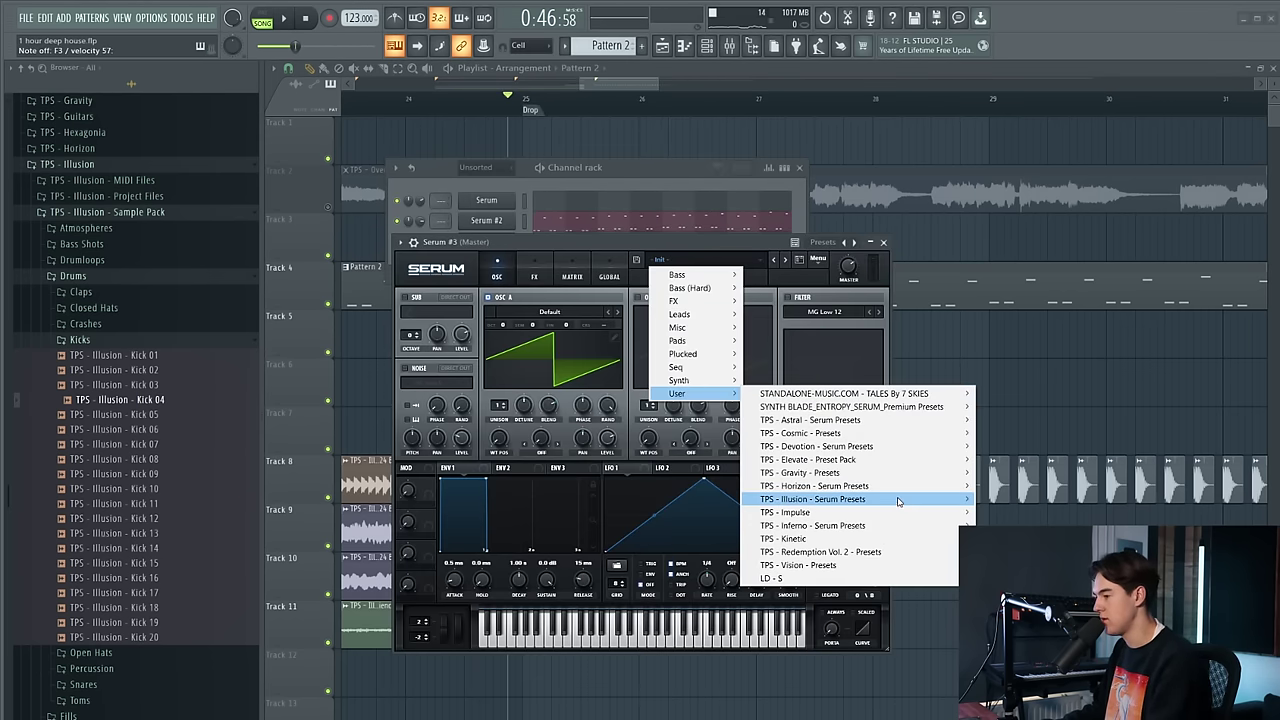
mouse_move(900, 503)
click(1025, 129)
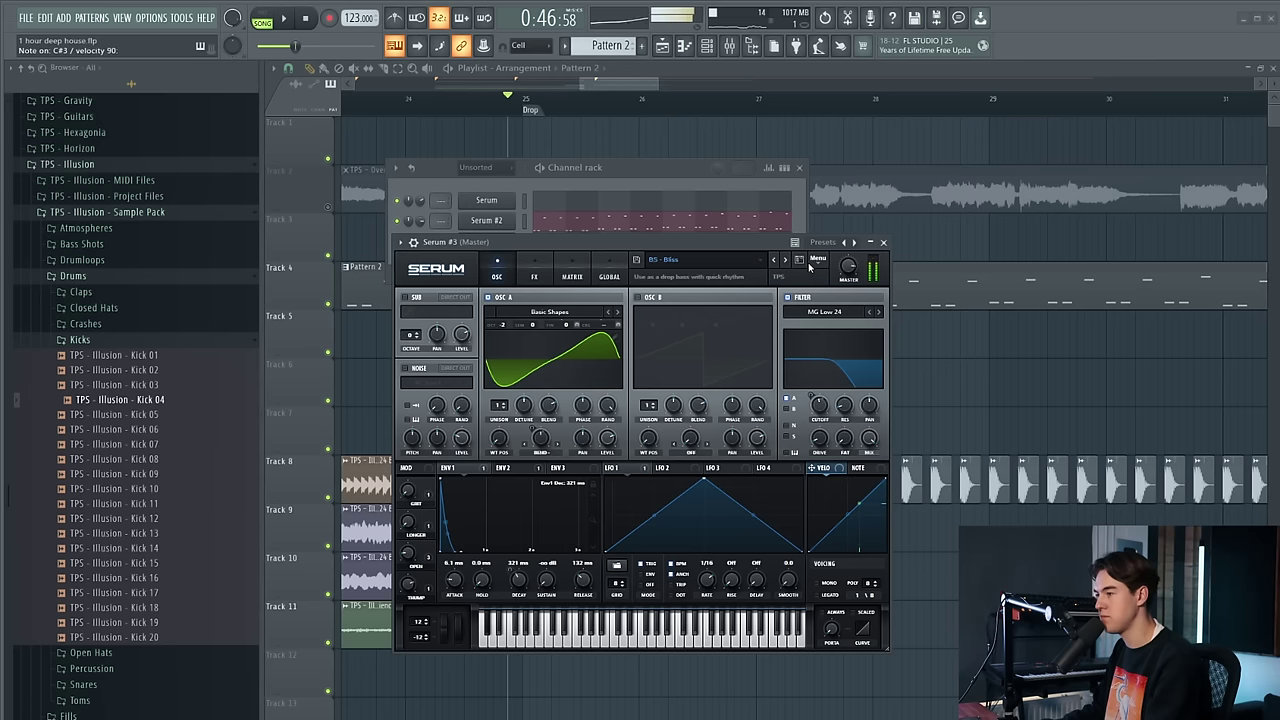
click(775, 261)
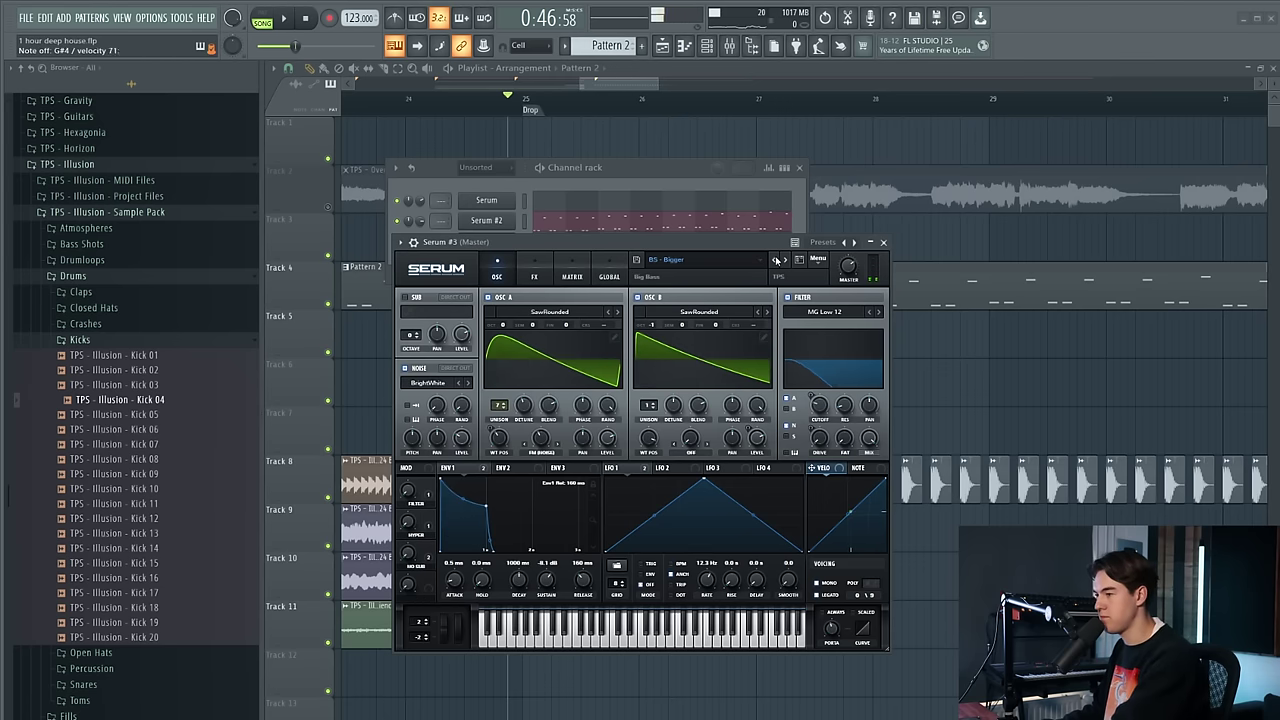
Switch Serum #3 to the BS - Aura preset and close its window
click(775, 261)
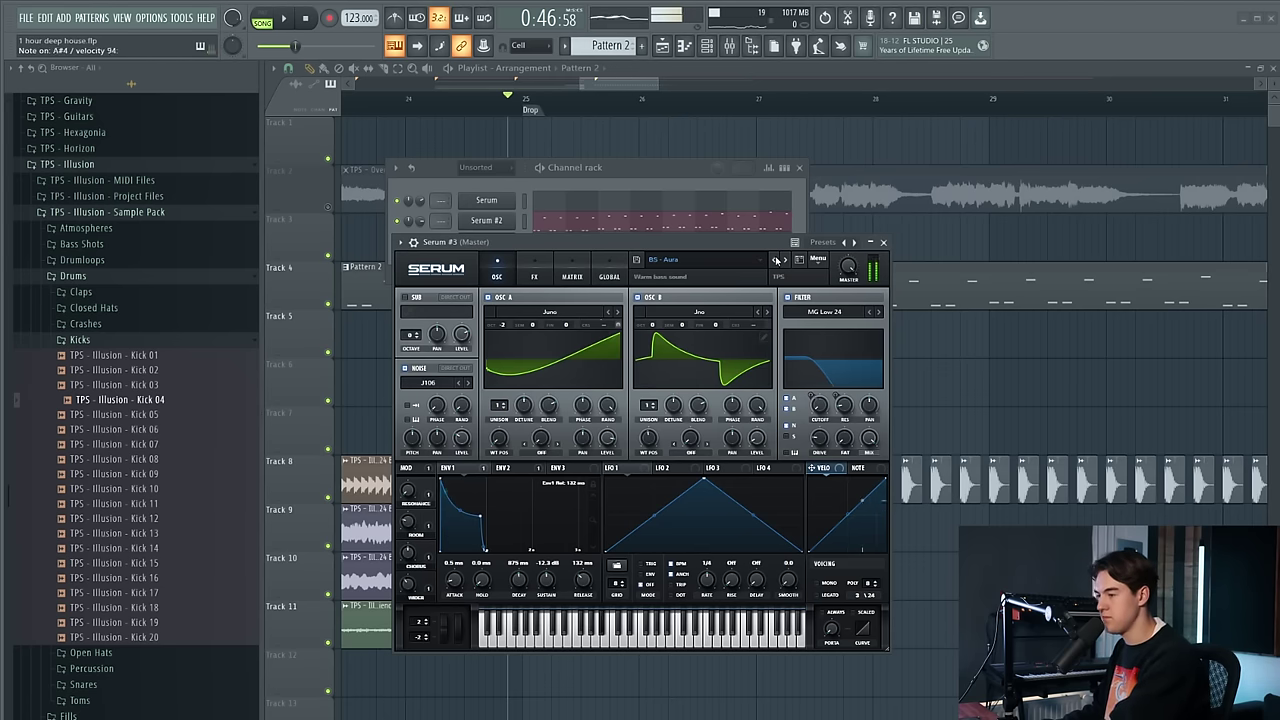
click(884, 242)
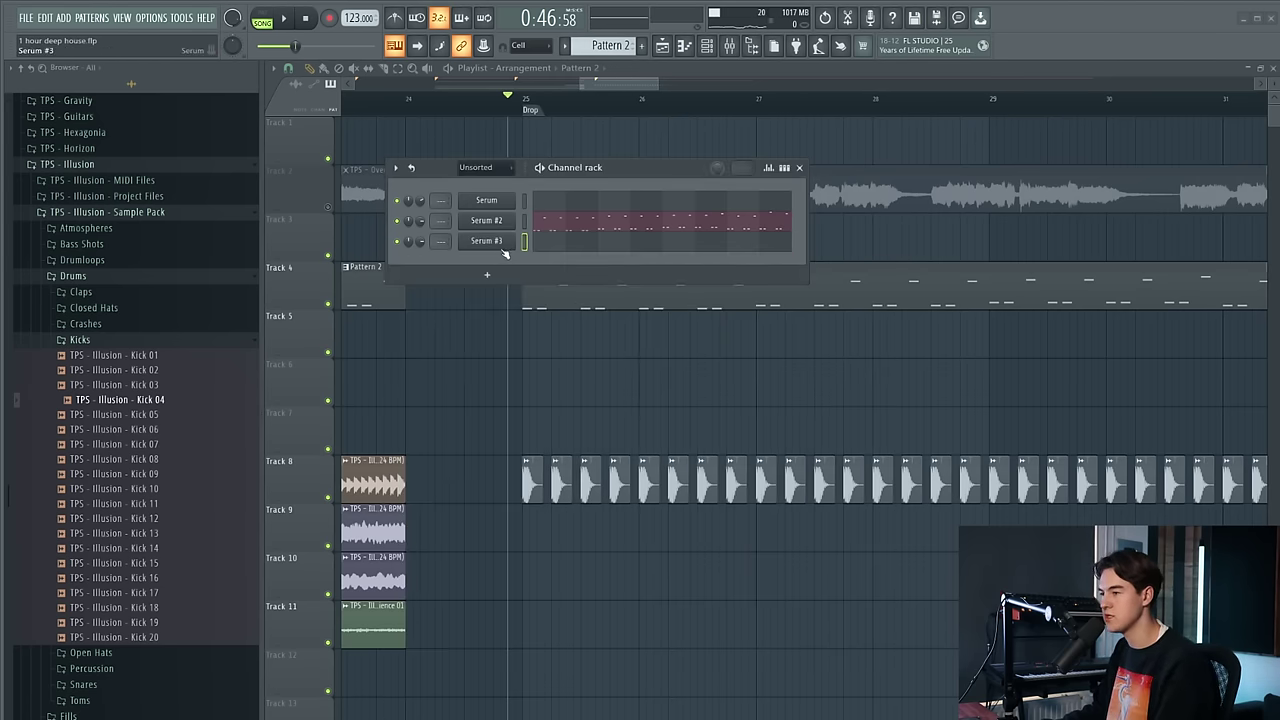
Draw a syncopated bass rhythm of short G#4 notes across bar 1 in the Serum #3 piano roll
click(565, 248)
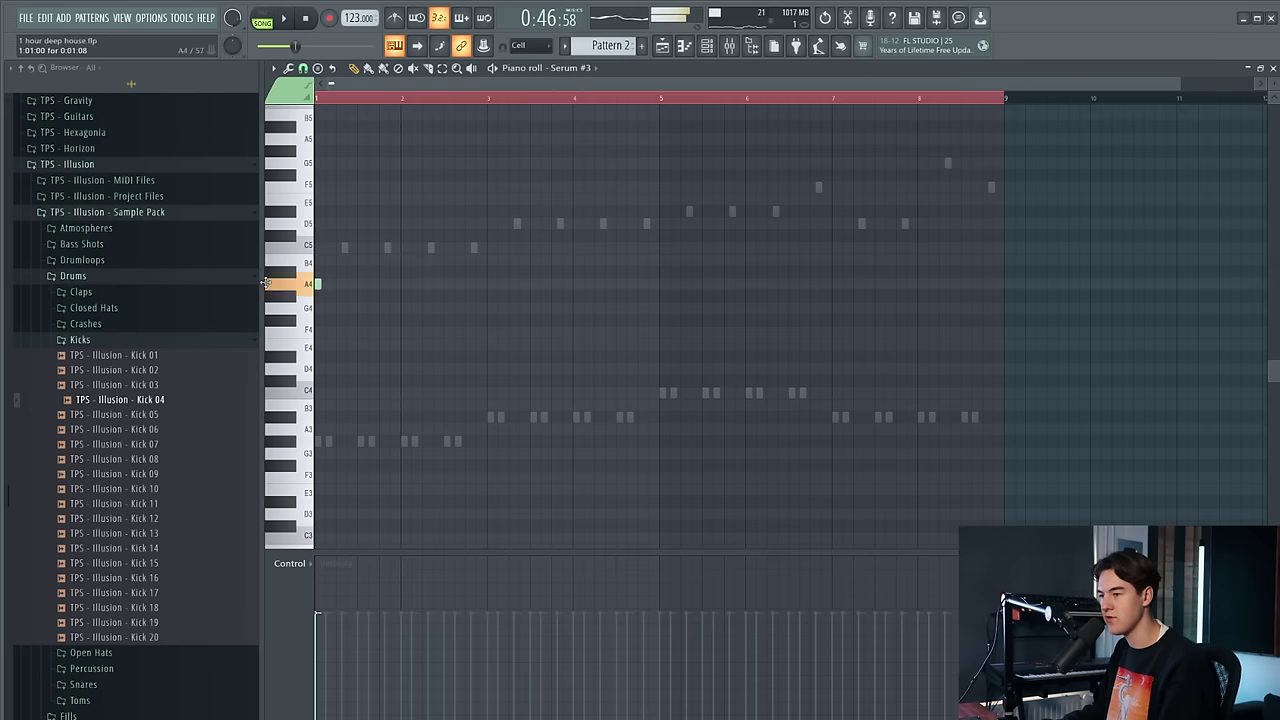
scroll(341, 306, up, 3)
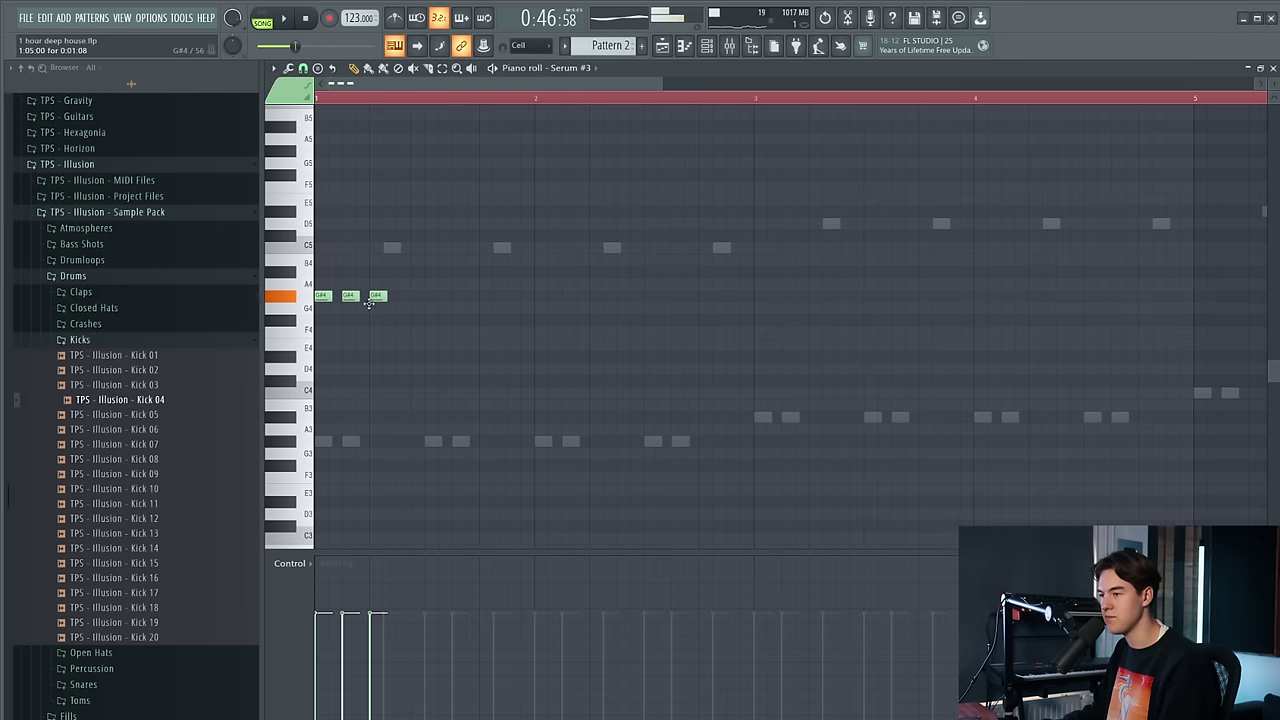
mouse_move(320, 297)
mouse_down()
mouse_move(448, 299)
mouse_move(430, 299)
mouse_up()
key(space)
key(ctrl+b)
key(ctrl+z)
key(space)
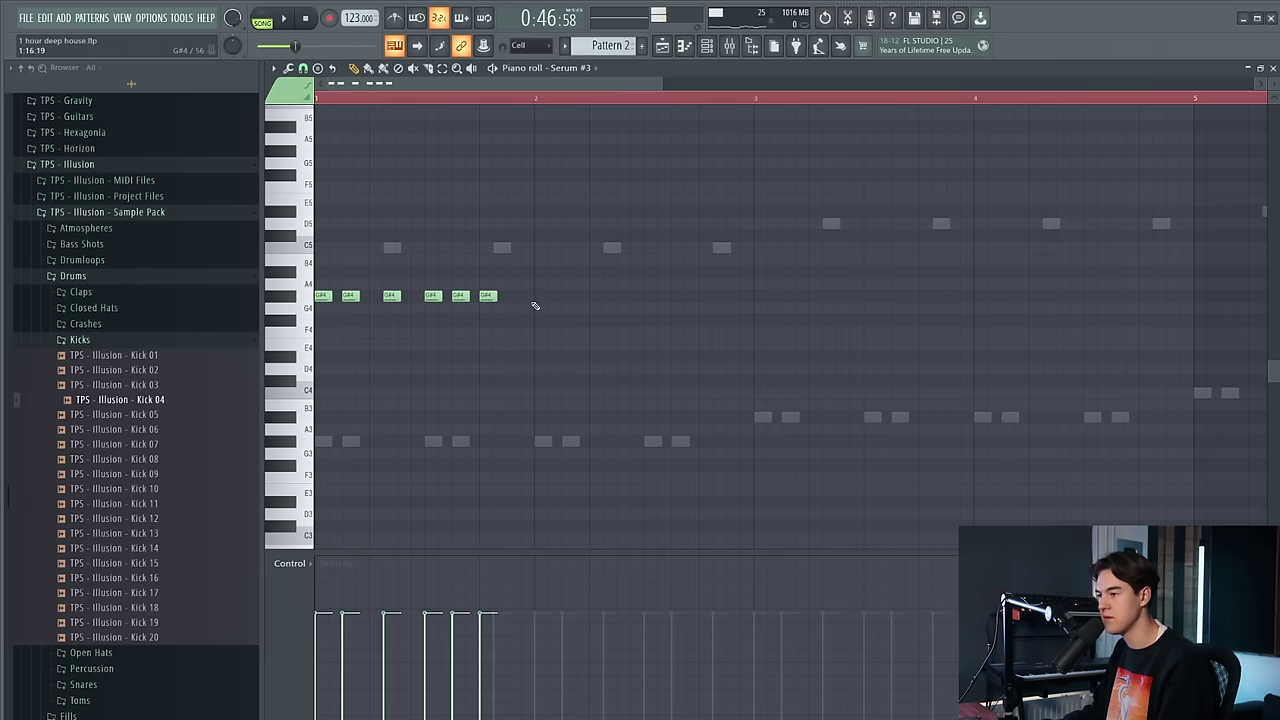
Repeat the rhythm to fill eight bars: G#4 in bars 1–2, A#4 in bars 3–4, C5 in bars 5–6 and A#4 in bars 7–8
key(ctrl+b)
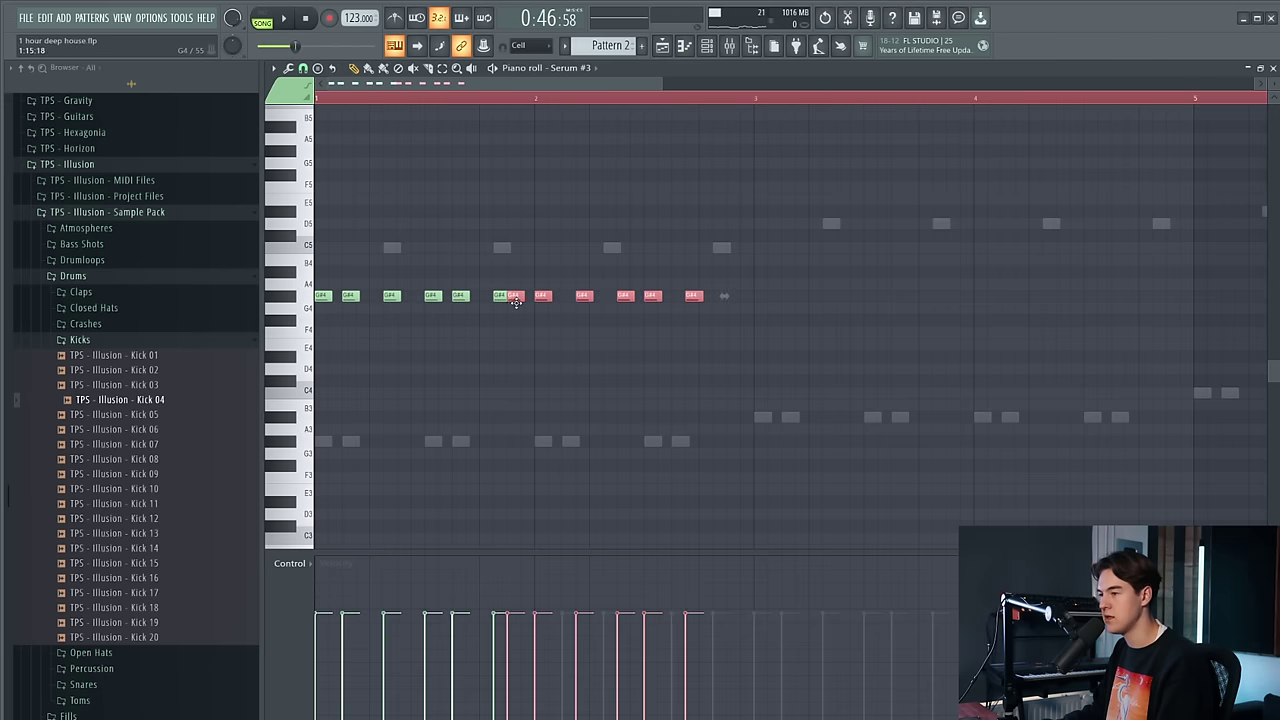
scroll(325, 296, down, 3)
key(ctrl+d)
drag(470, 308, 548, 308)
key(space)
mouse_move(320, 296)
mouse_down()
mouse_move(792, 252)
mouse_move(777, 238)
mouse_up()
scroll(777, 238, down, 2)
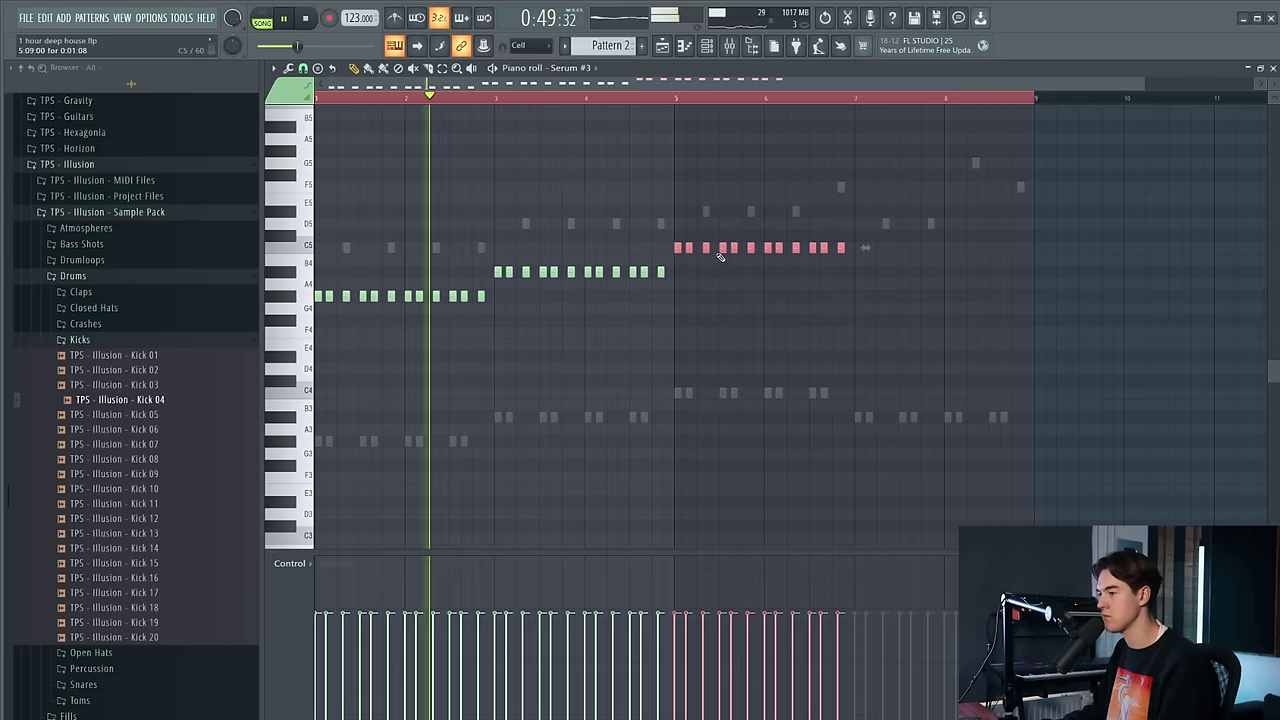
drag(677, 247, 857, 275)
ctrl+click(871, 241)
Extend all bass notes to legato, trim their ends slightly and deselect them
key(ctrl+a)
key(ctrl+l)
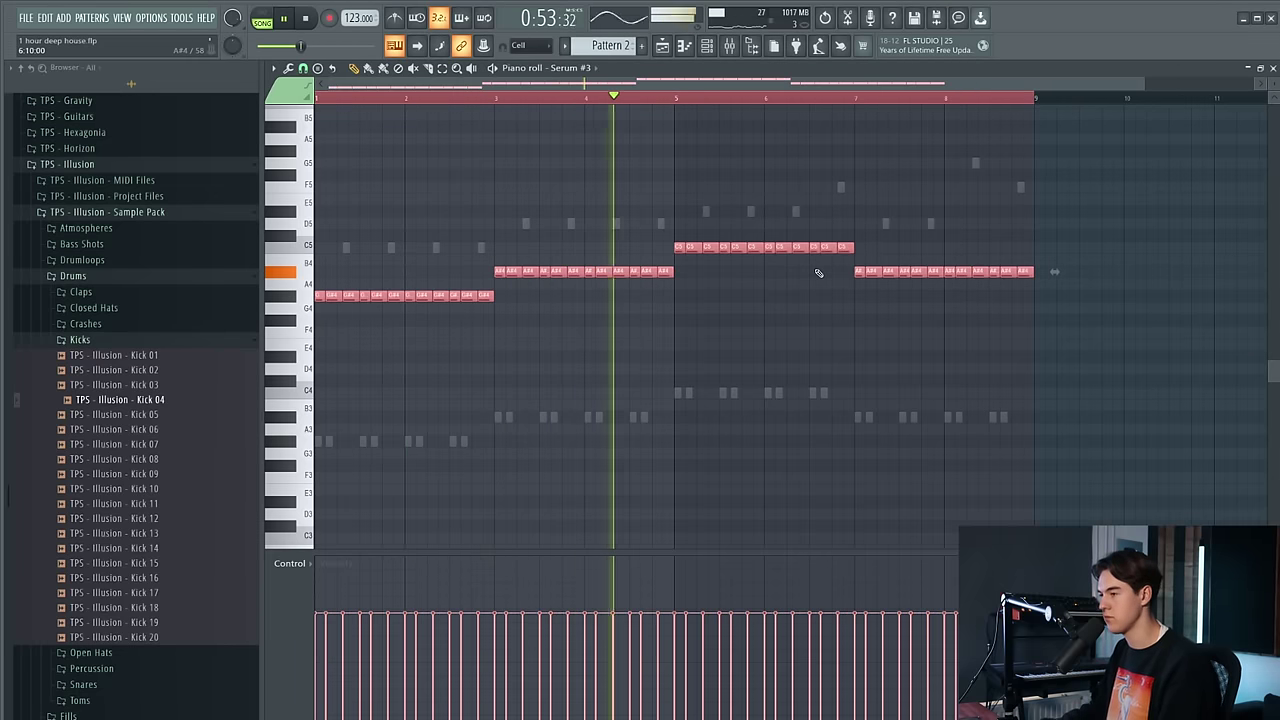
drag(673, 273, 671, 273)
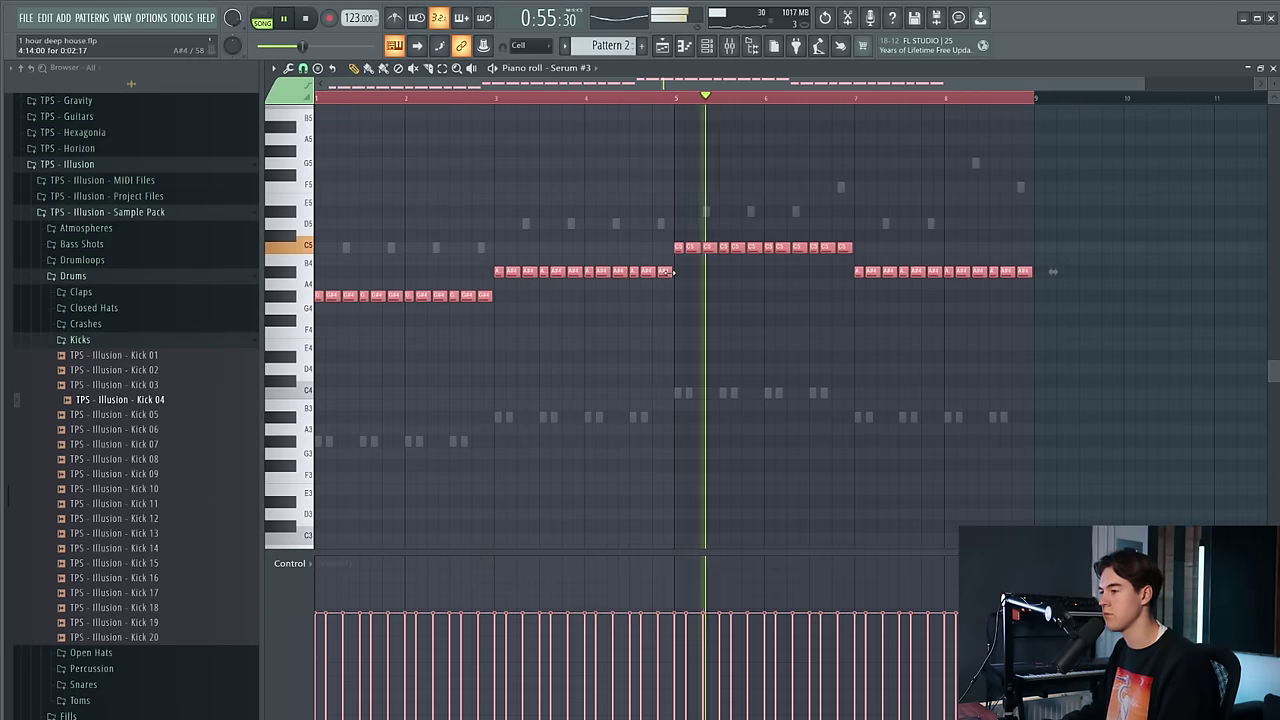
ctrl+click(746, 331)
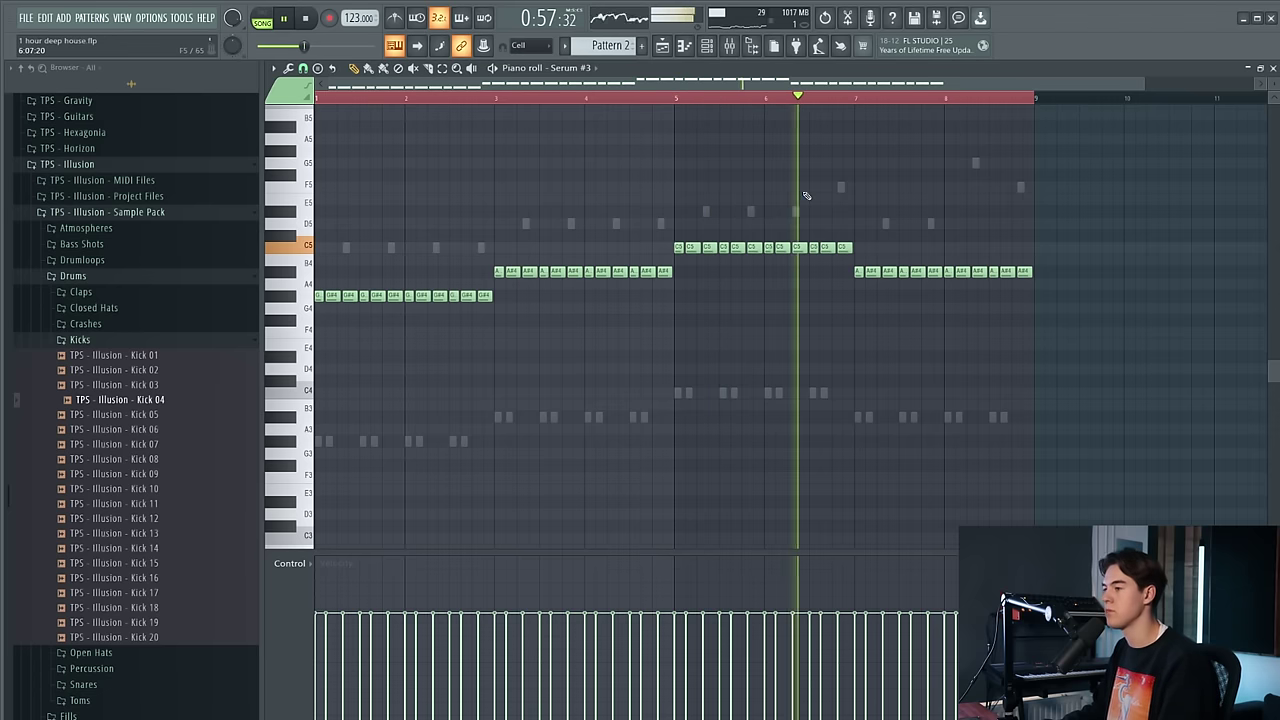
Move the Serum #3 bass notes from Pattern 2 into a new empty Pattern 3 and play that pattern alone
click(706, 46)
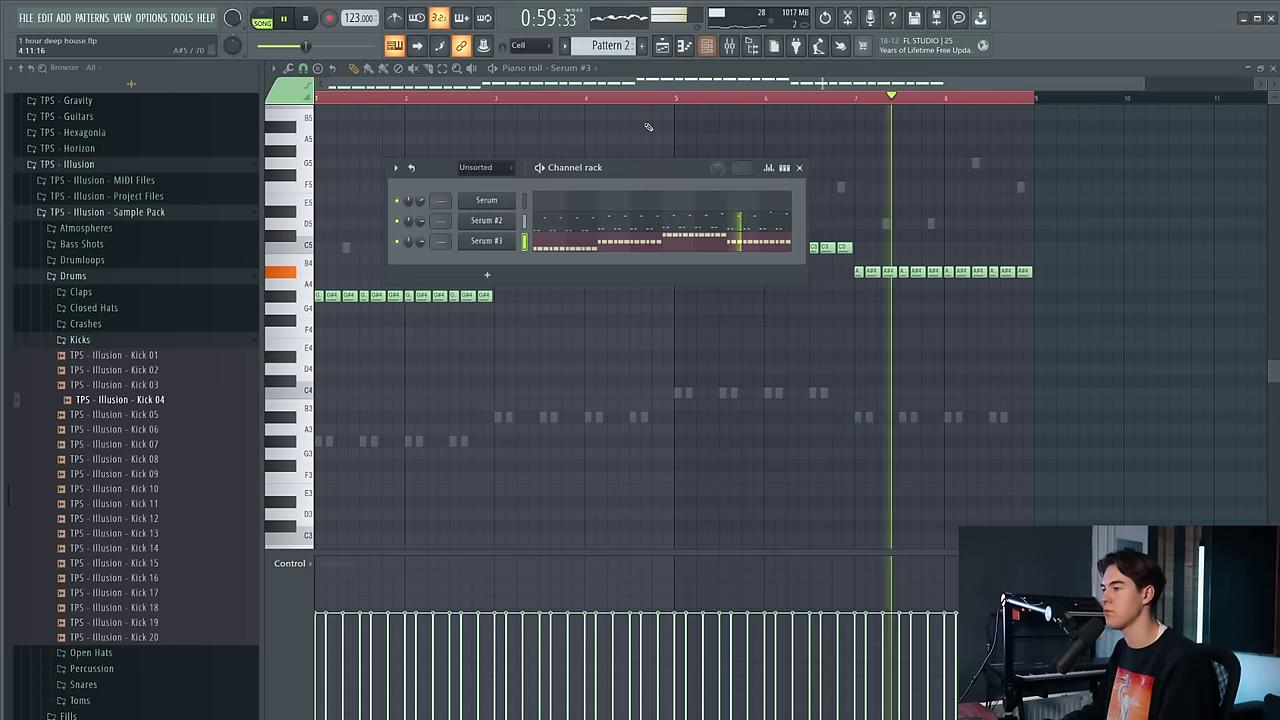
key(space)
key(ctrl+x)
click(92, 18)
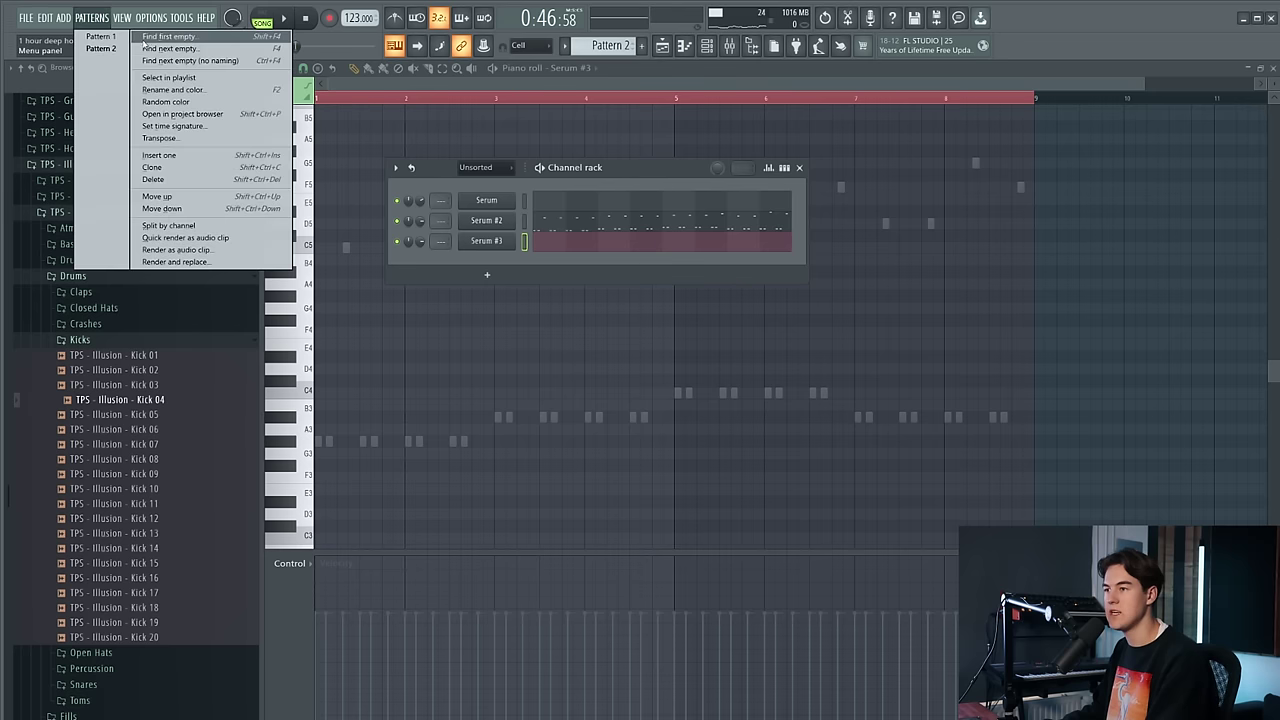
click(150, 37)
key(ctrl+v)
key(l)
key(space)
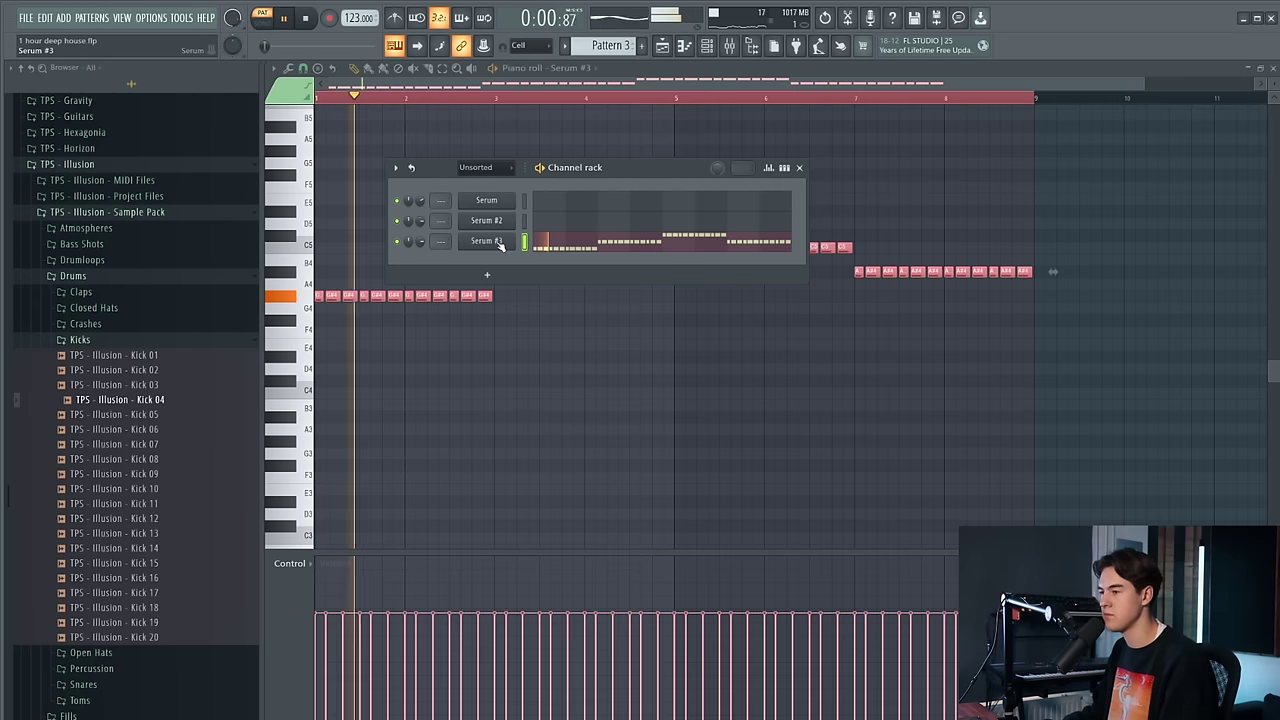
In Serum #3, set the Env 1 decay to 836 ms and its filter cutoff modulation amount to 39
click(502, 243)
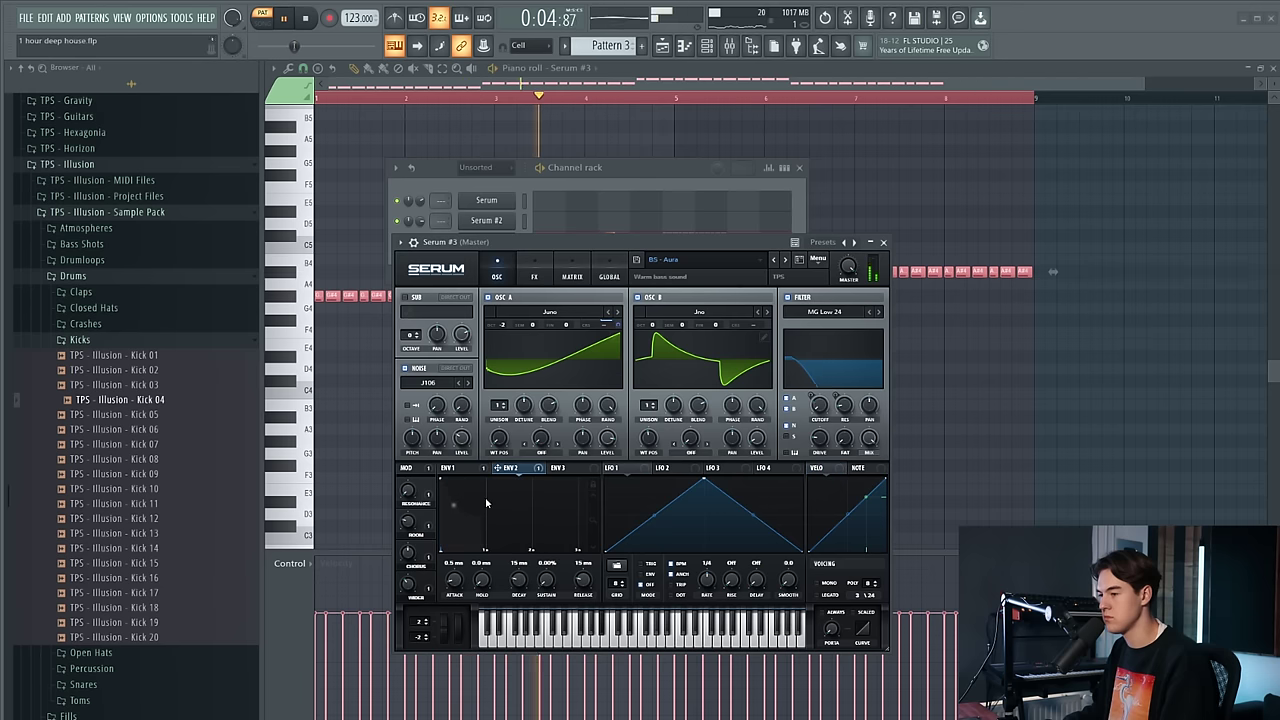
click(457, 468)
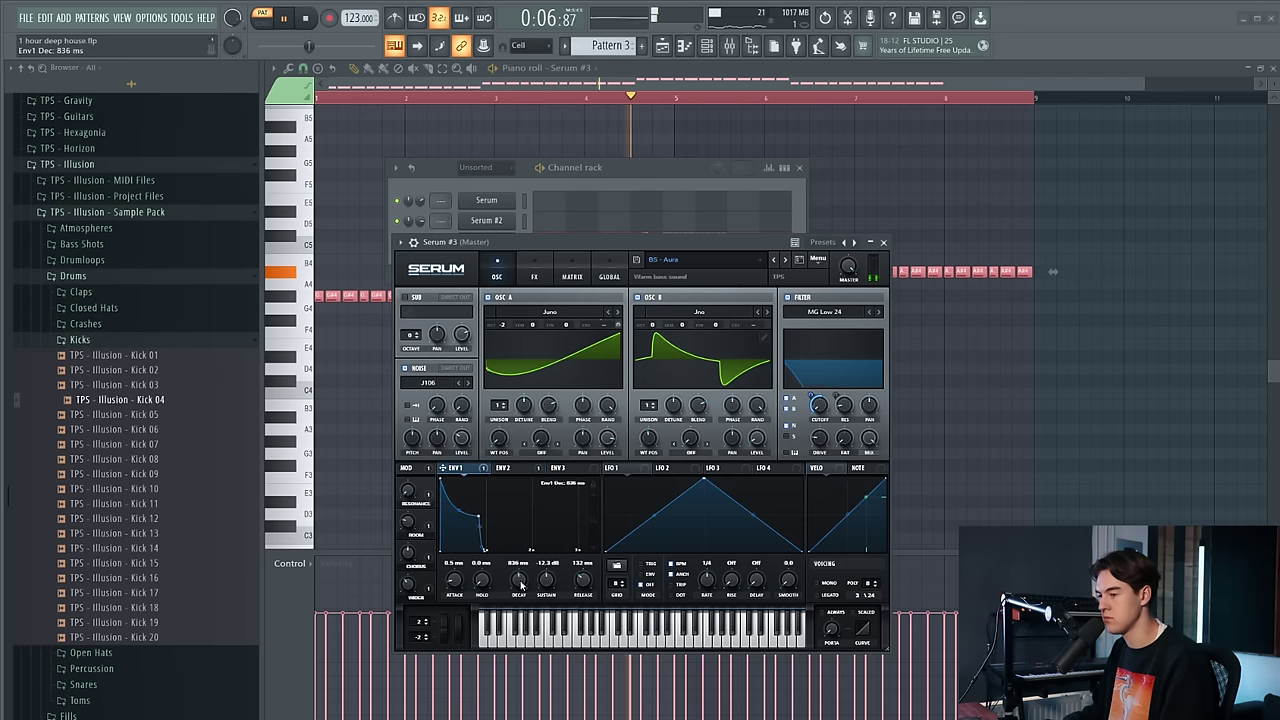
drag(812, 398, 828, 423)
click(513, 469)
drag(618, 326, 618, 333)
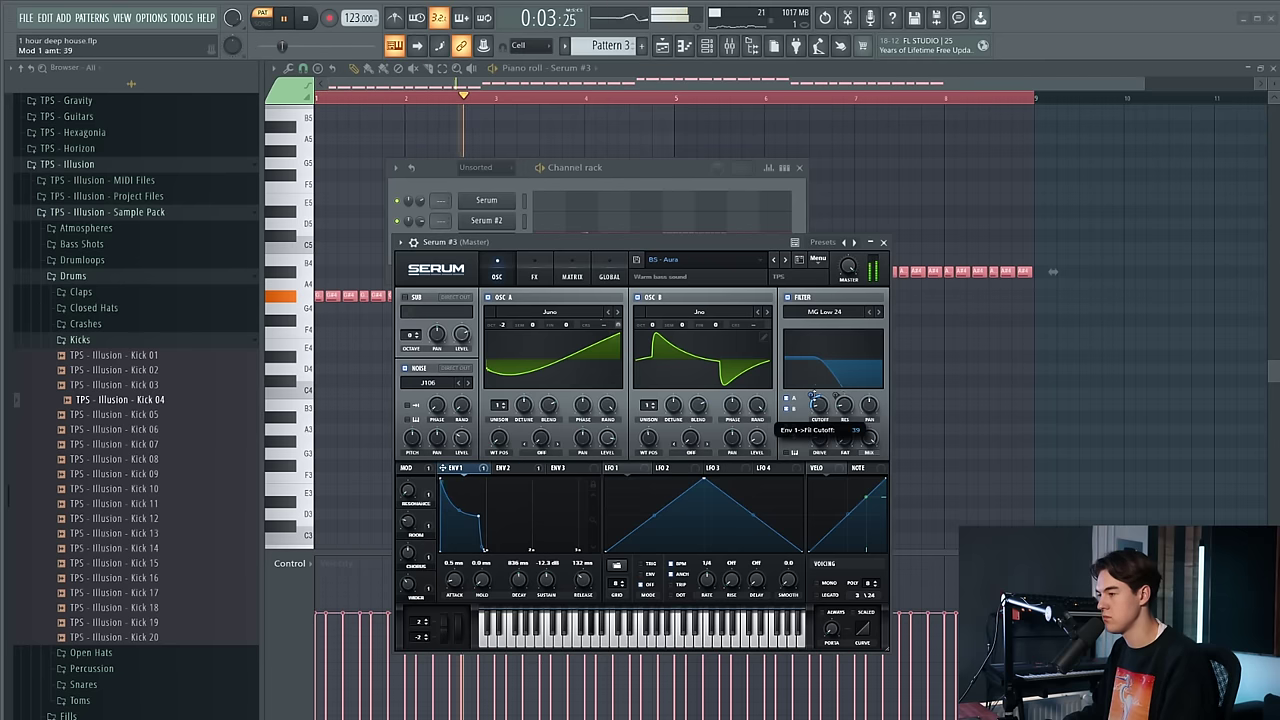
drag(820, 405, 815, 397)
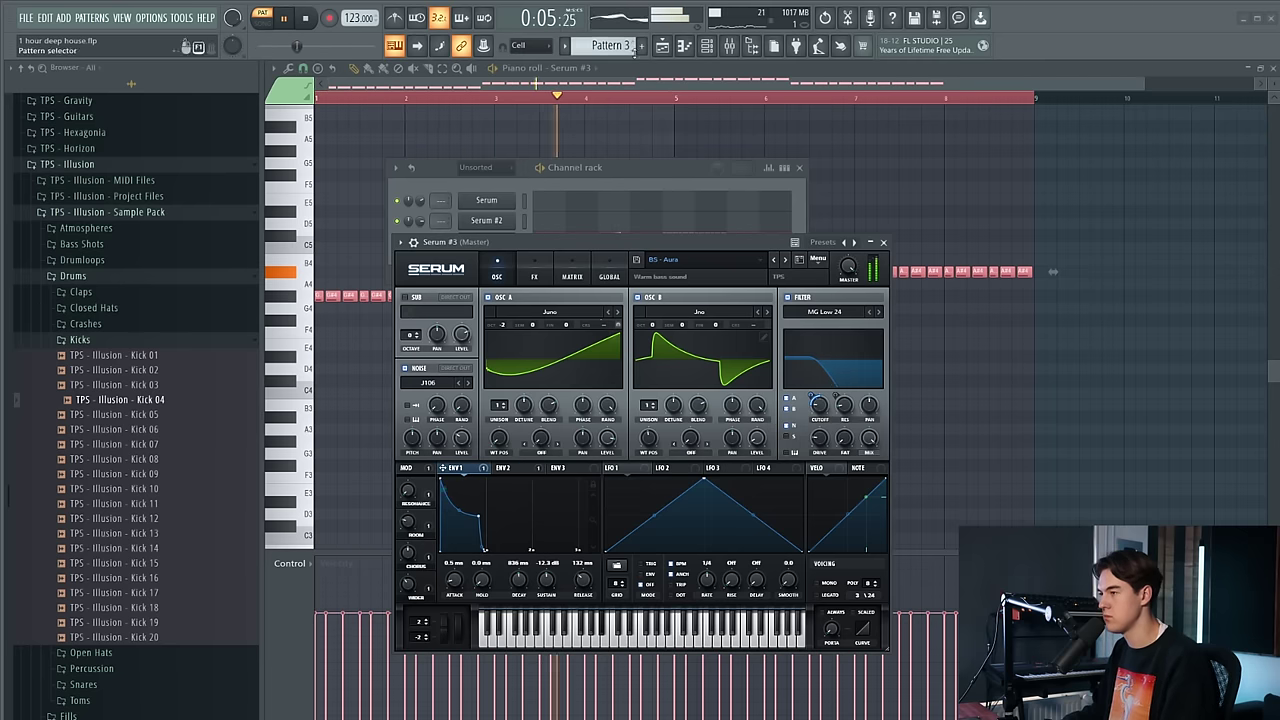
Place Pattern 3 on Track 5 at bar 25, the start of the Drop, and play it in the arrangement
click(662, 46)
click(519, 103)
click(521, 345)
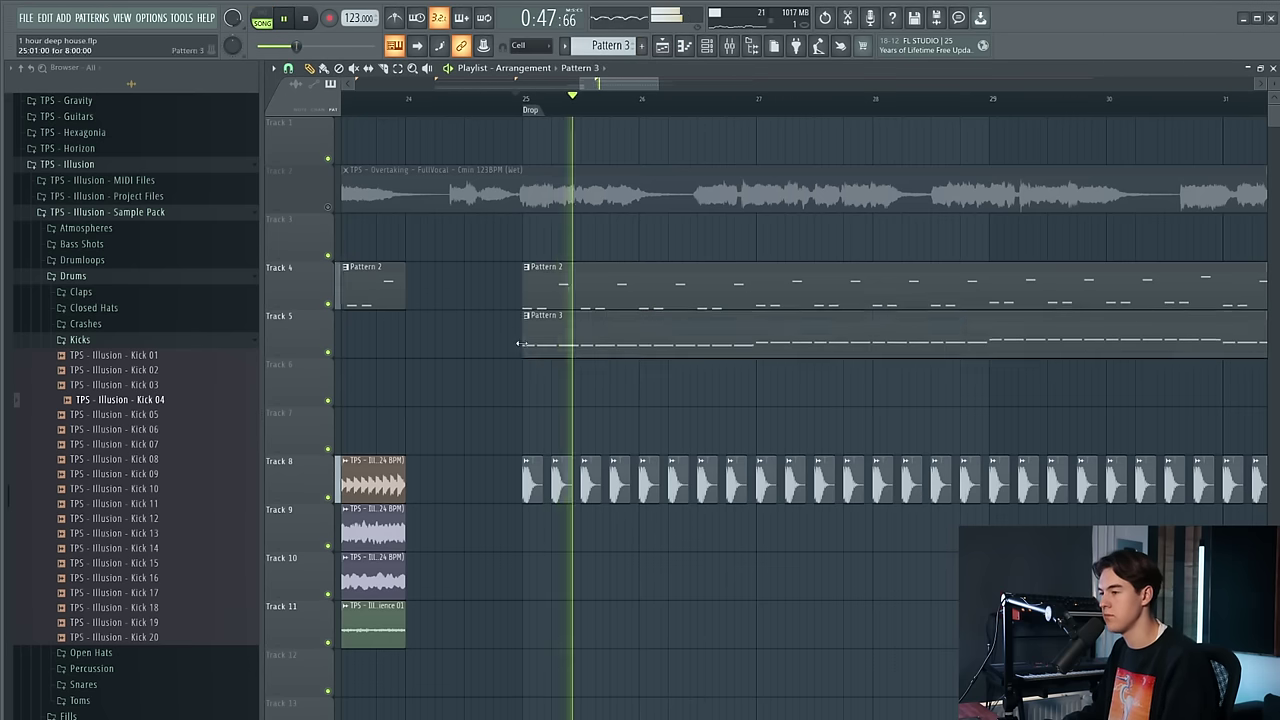
scroll(462, 323, down, 4)
scroll(651, 297, up, 4)
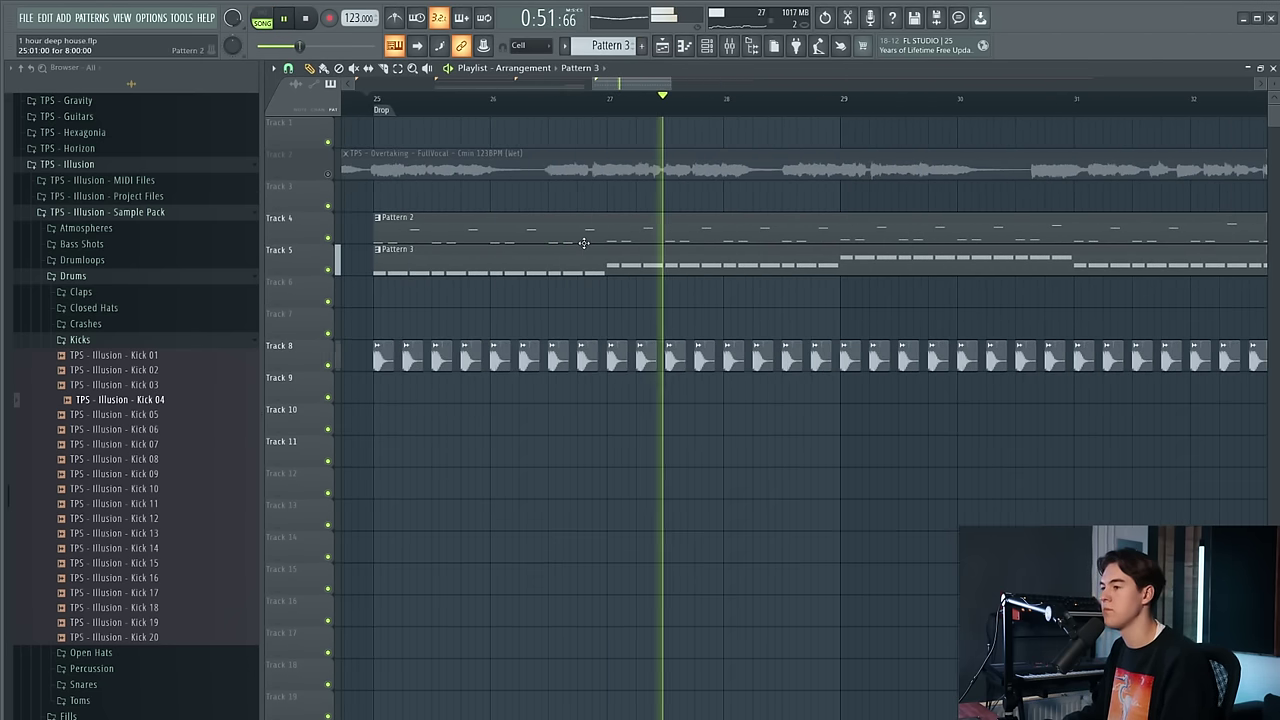
Stop playback and add a fourth Serum instrument to the channel rack
click(706, 45)
key(space)
click(488, 276)
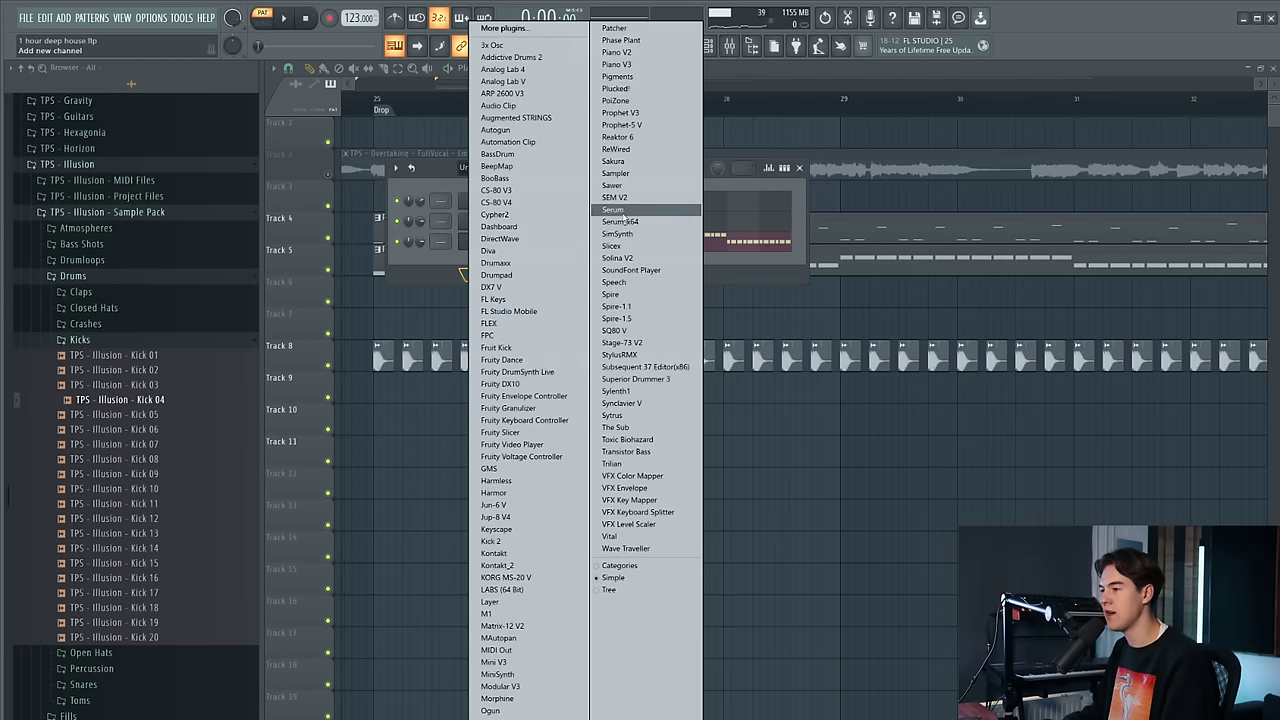
click(624, 219)
Load the BS - Eclipse preset from TPS - Illusion - Serum Presets into Serum #4
click(599, 259)
mouse_move(585, 383)
mouse_move(755, 491)
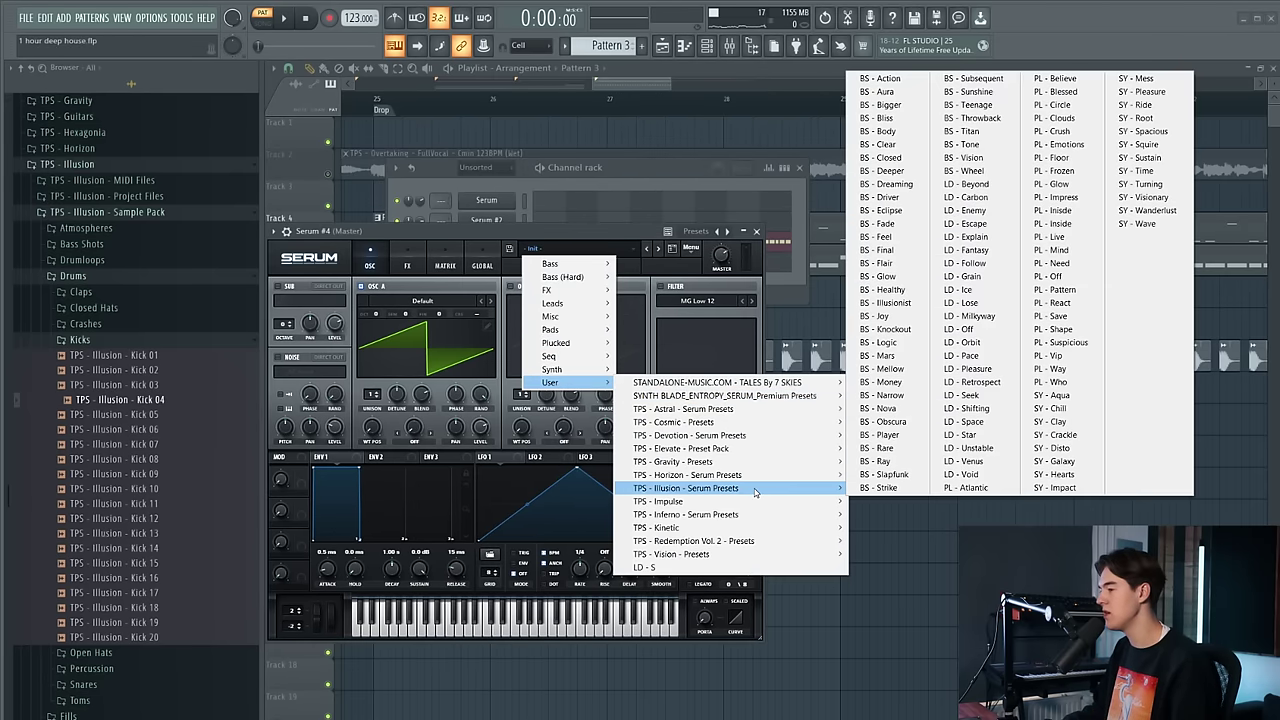
click(898, 201)
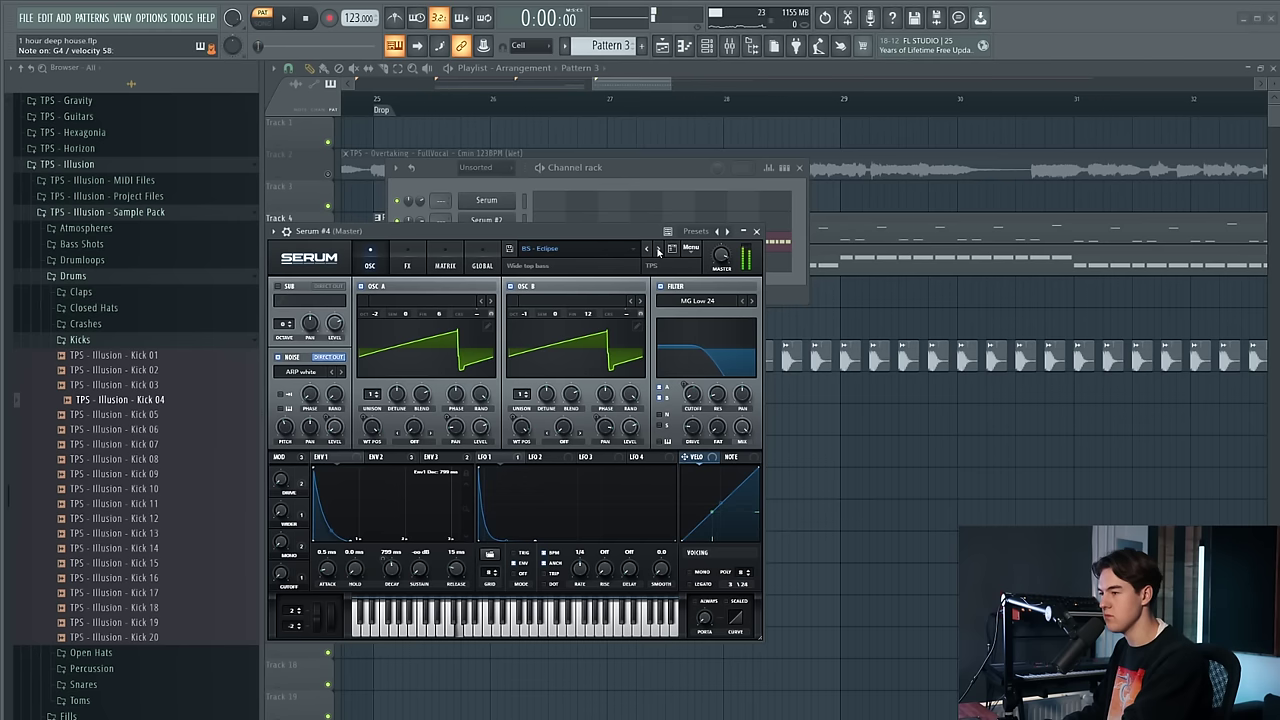
click(658, 250)
click(648, 250)
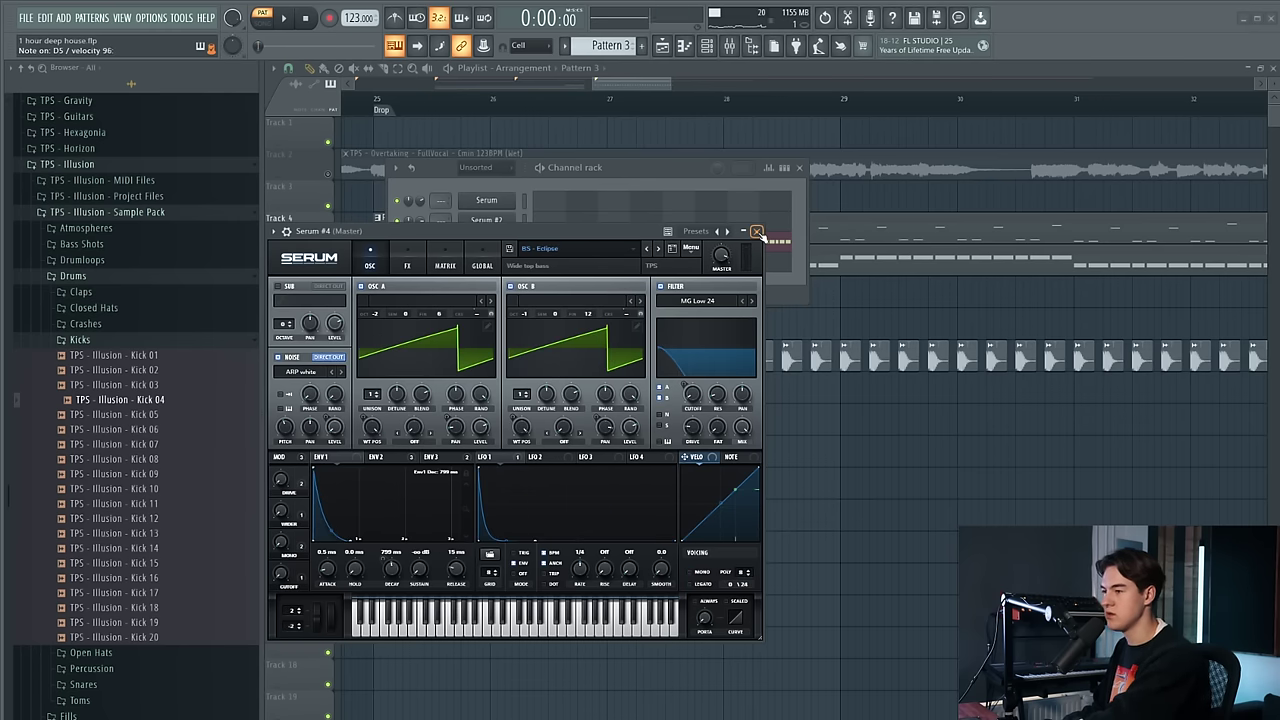
Copy the Serum #3 bass notes into Serum #4 and audition the new layer with Serum #3 muted
click(757, 232)
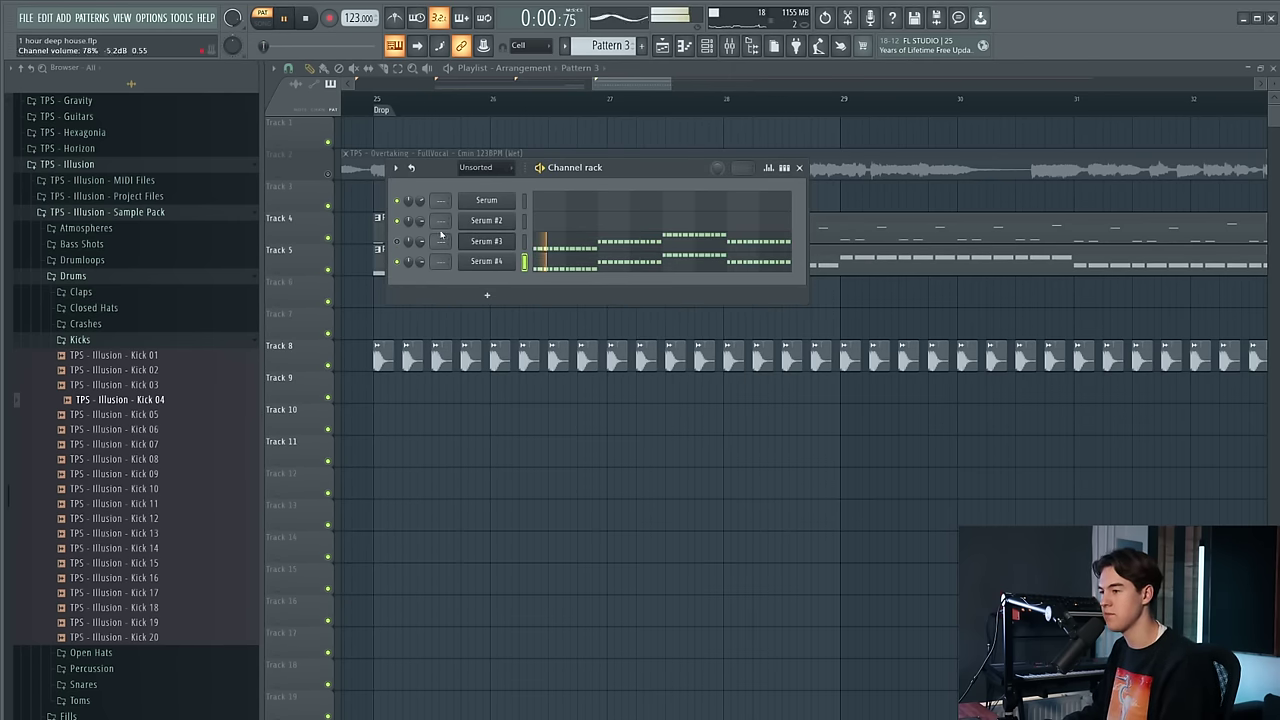
click(492, 262)
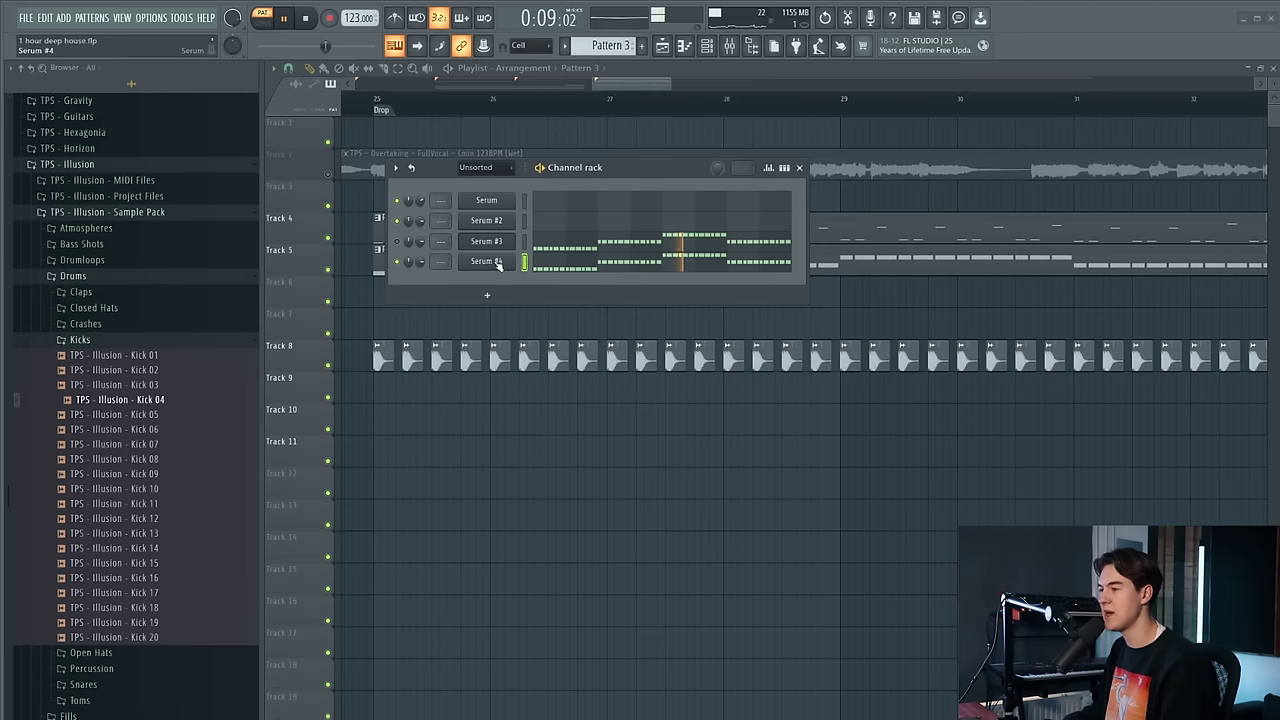
click(498, 263)
click(754, 232)
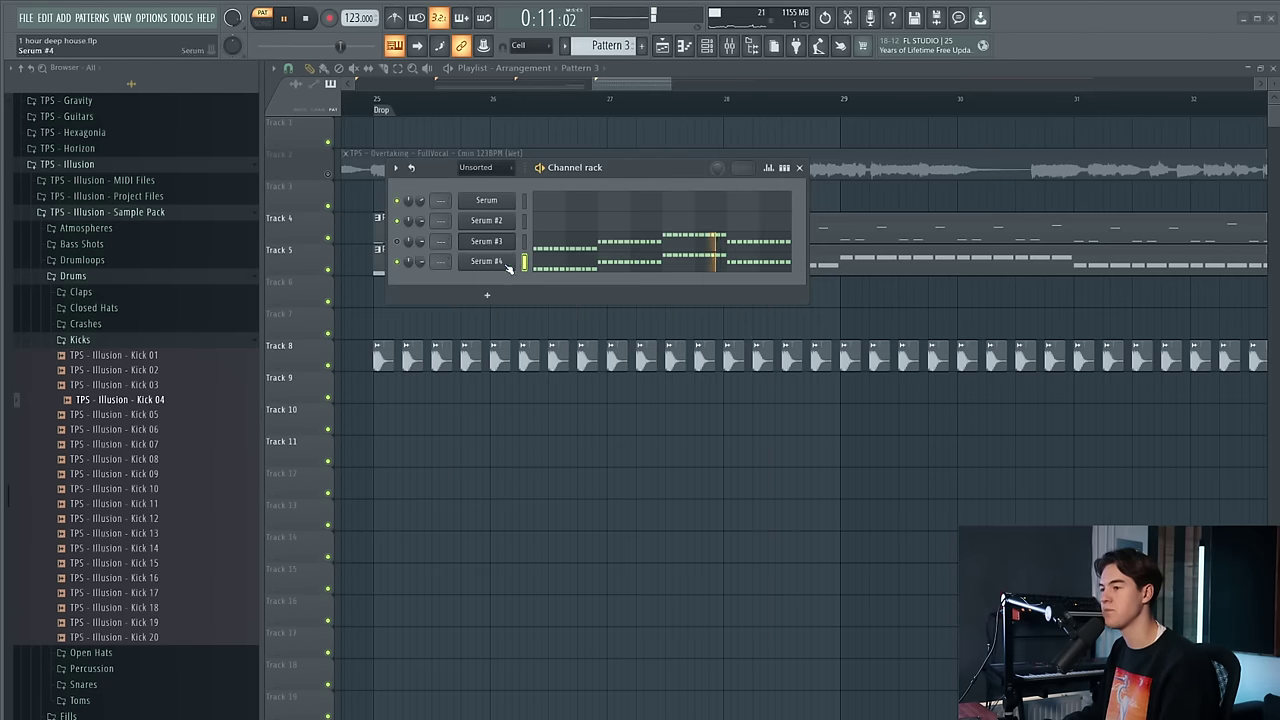
Audition the Drop from bar 25 with the Track 2 vocal unmuted, finishing with the vocal muted and playback stopped
click(375, 106)
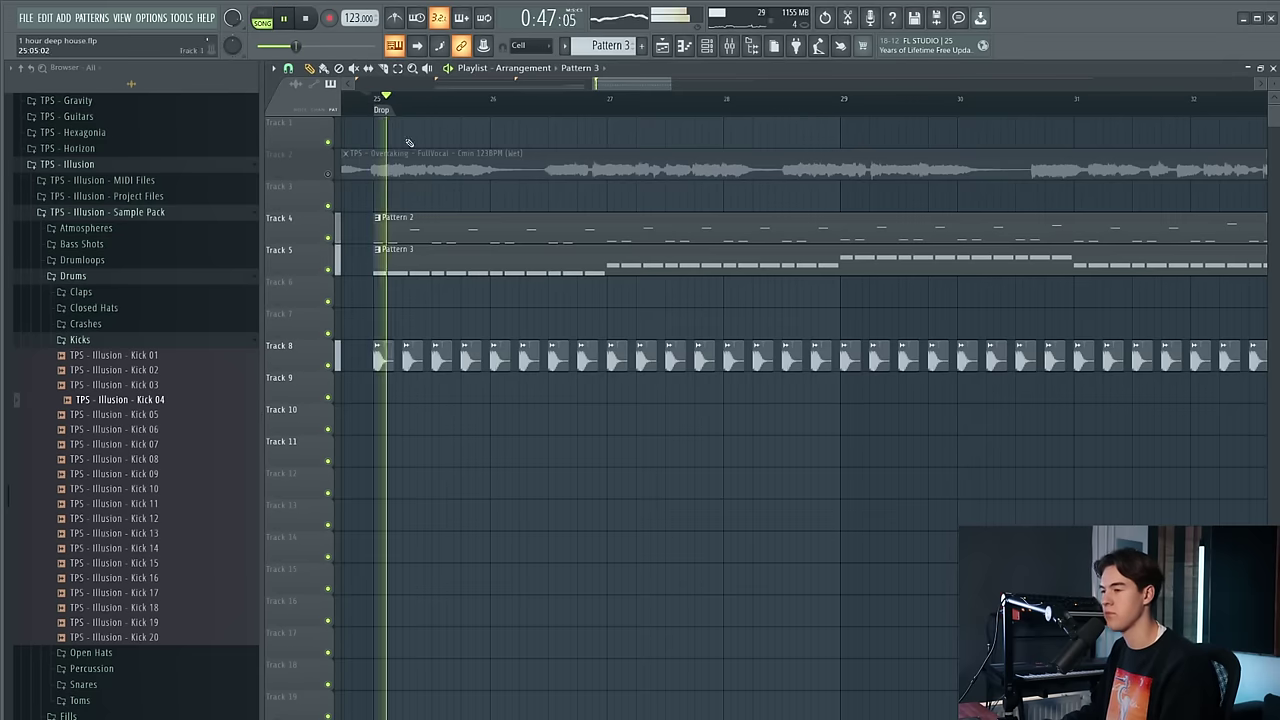
click(328, 174)
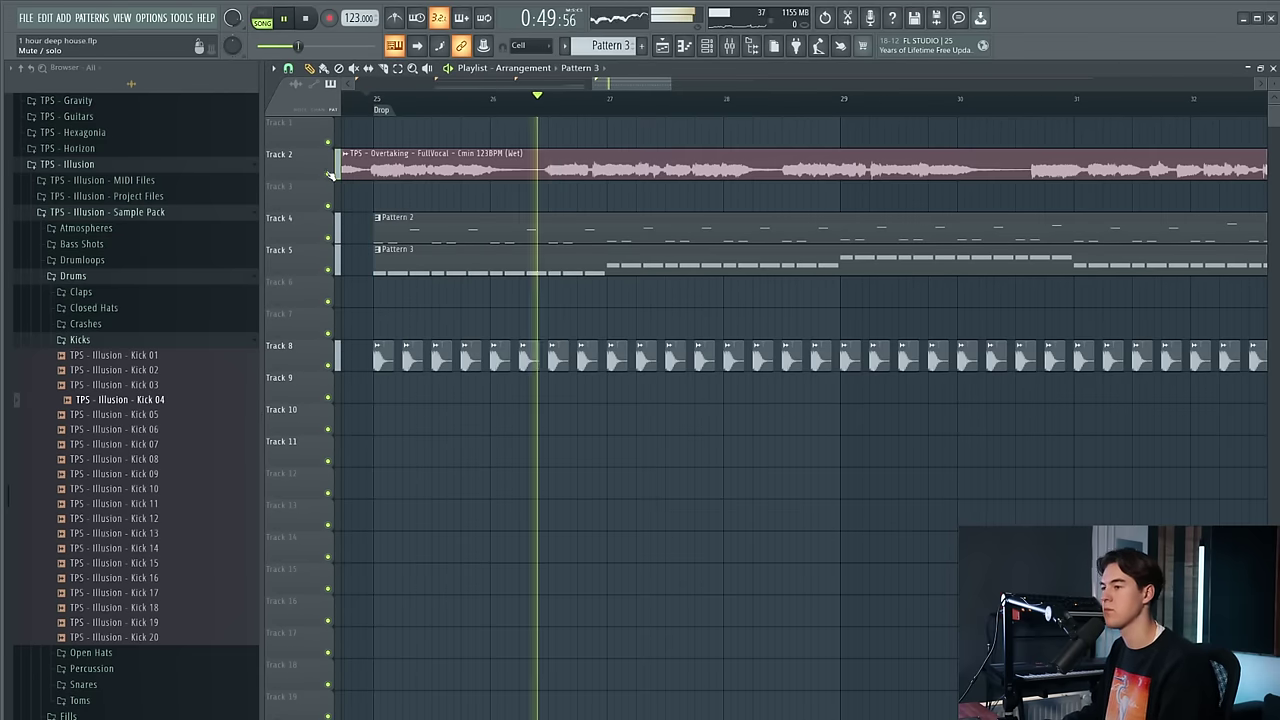
click(329, 237)
scroll(480, 214, down, 3)
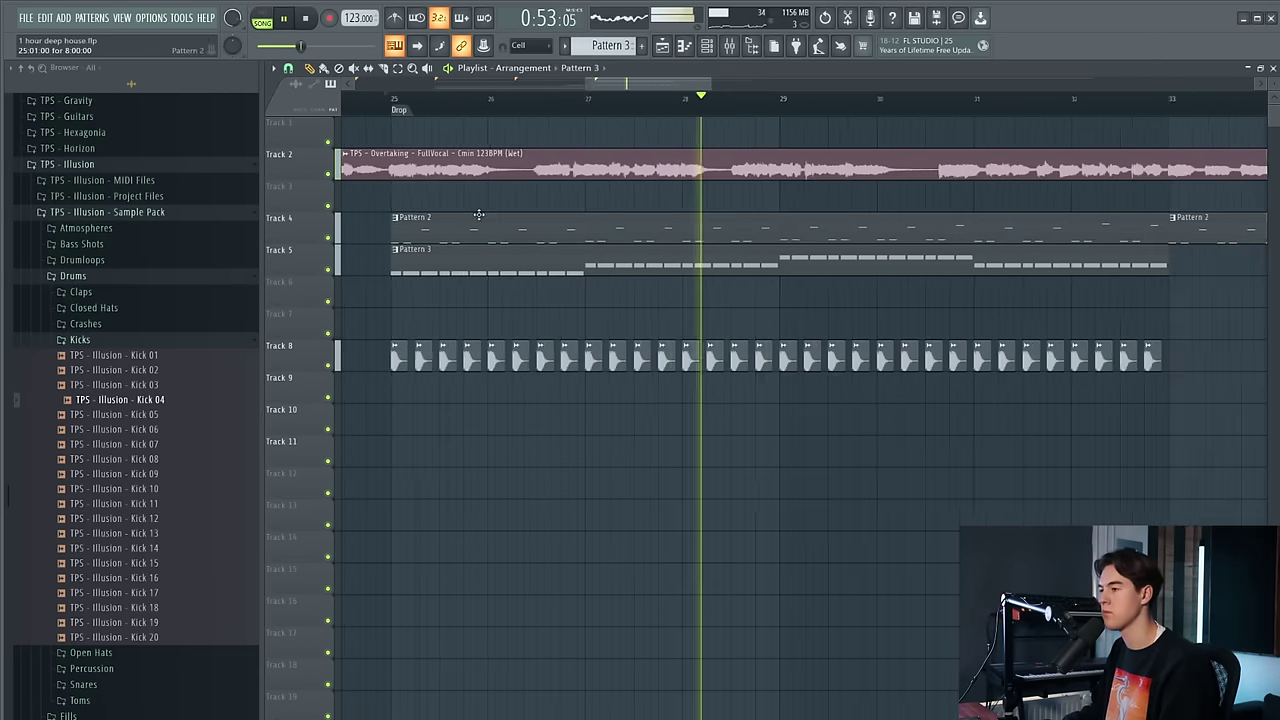
click(706, 50)
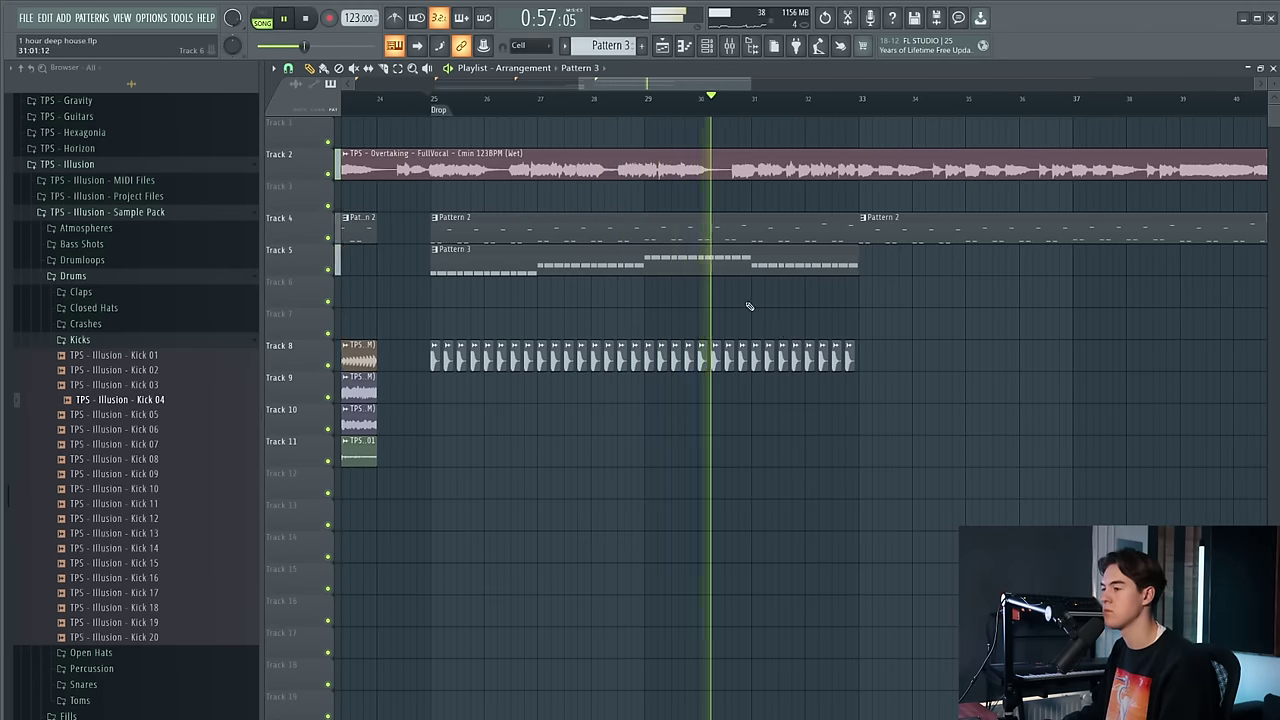
scroll(752, 296, down, 2)
click(334, 172)
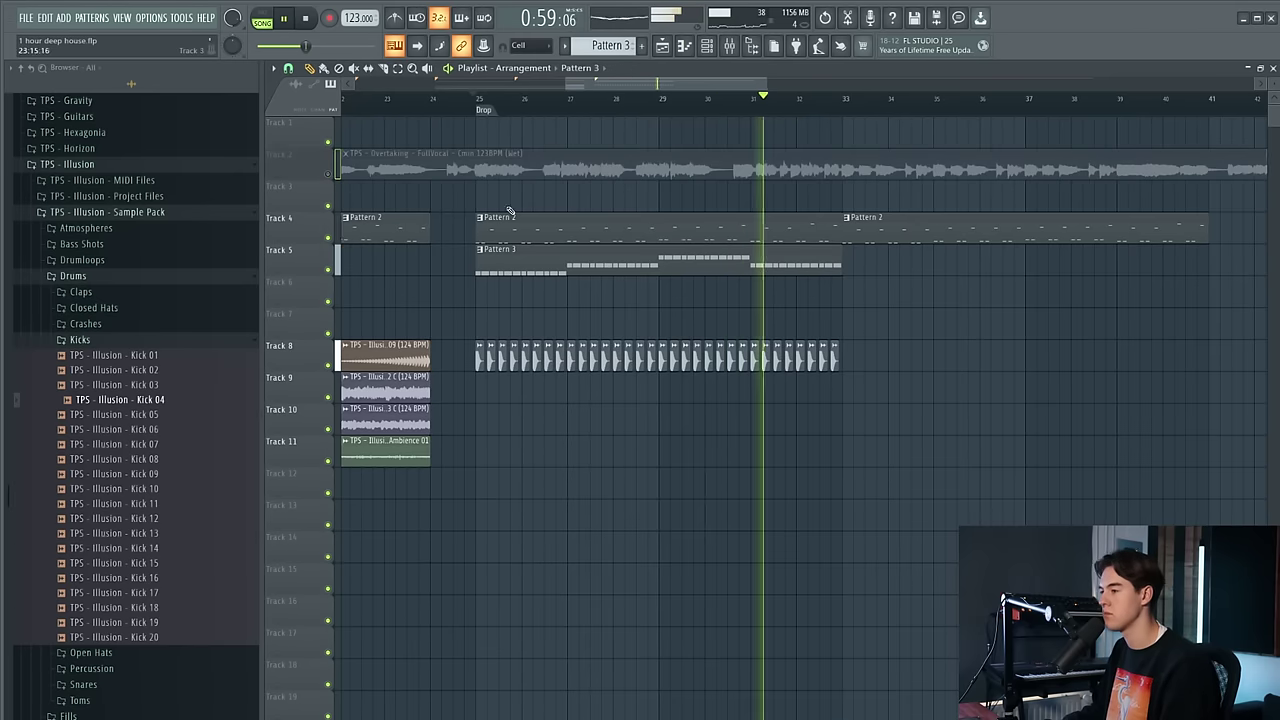
key(space)
Open the TPS - Illusion - Kick 04 clip's channel and route it to mixer insert 17
scroll(490, 140, up, 2)
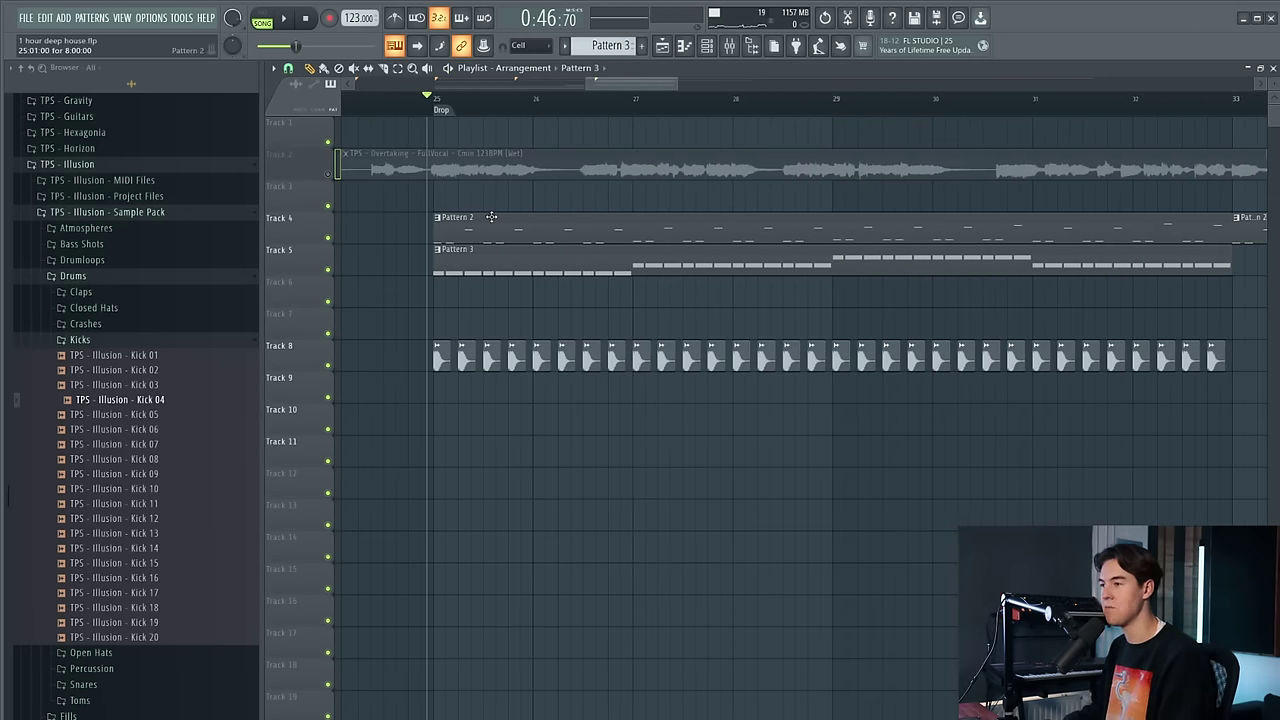
click(712, 49)
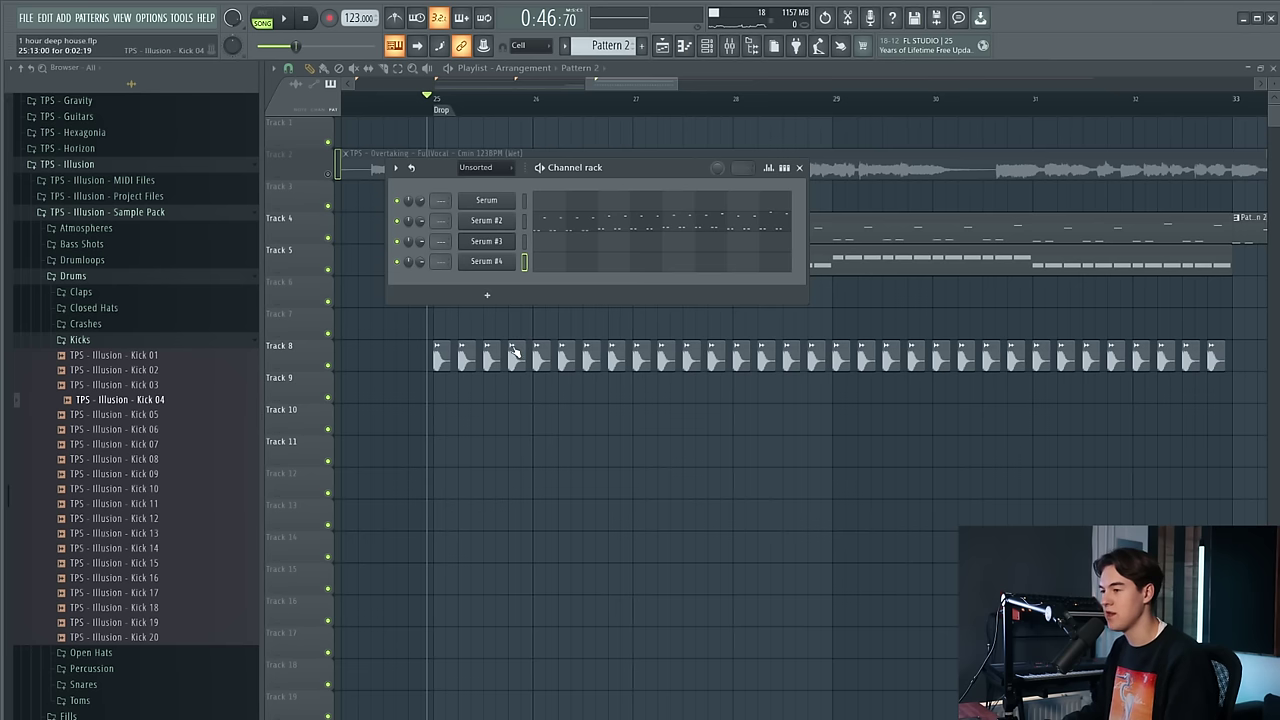
click(512, 348)
click(494, 362)
double_click(494, 362)
click(731, 48)
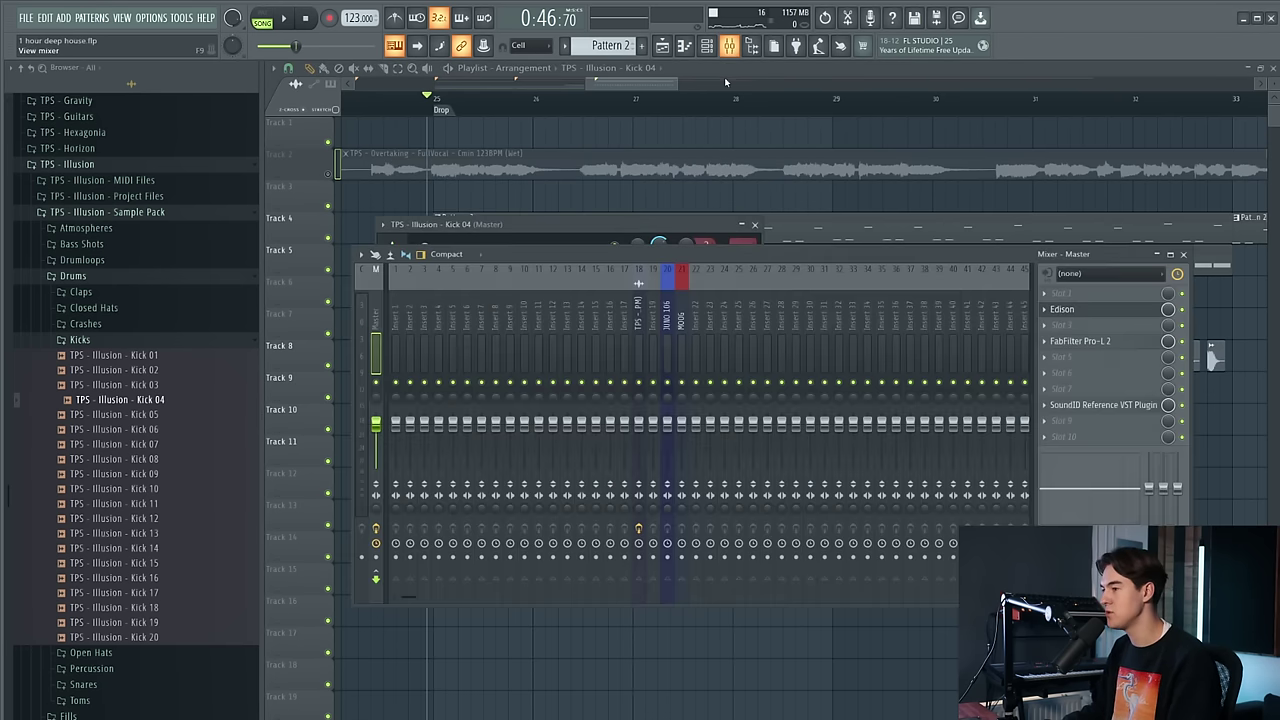
click(612, 302)
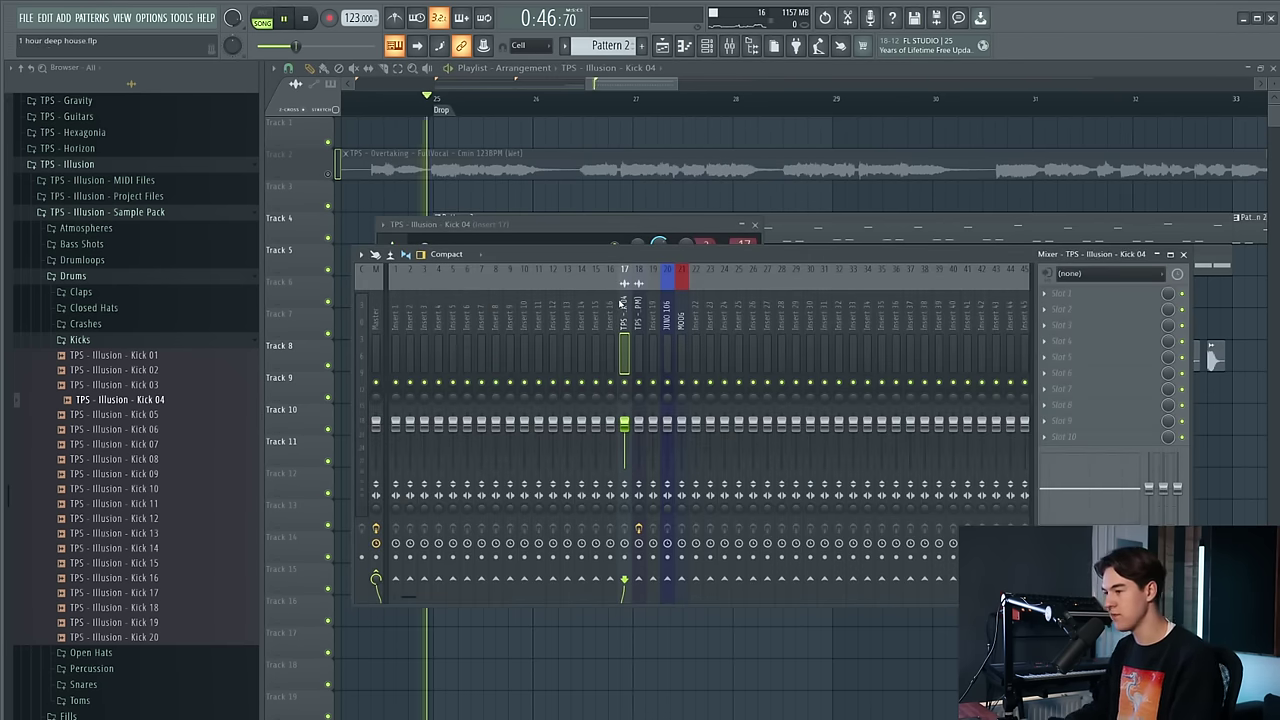
Audition the Drop and lower the Kick 04 level on mixer insert 17 slightly, finishing with playback stopped
key(space)
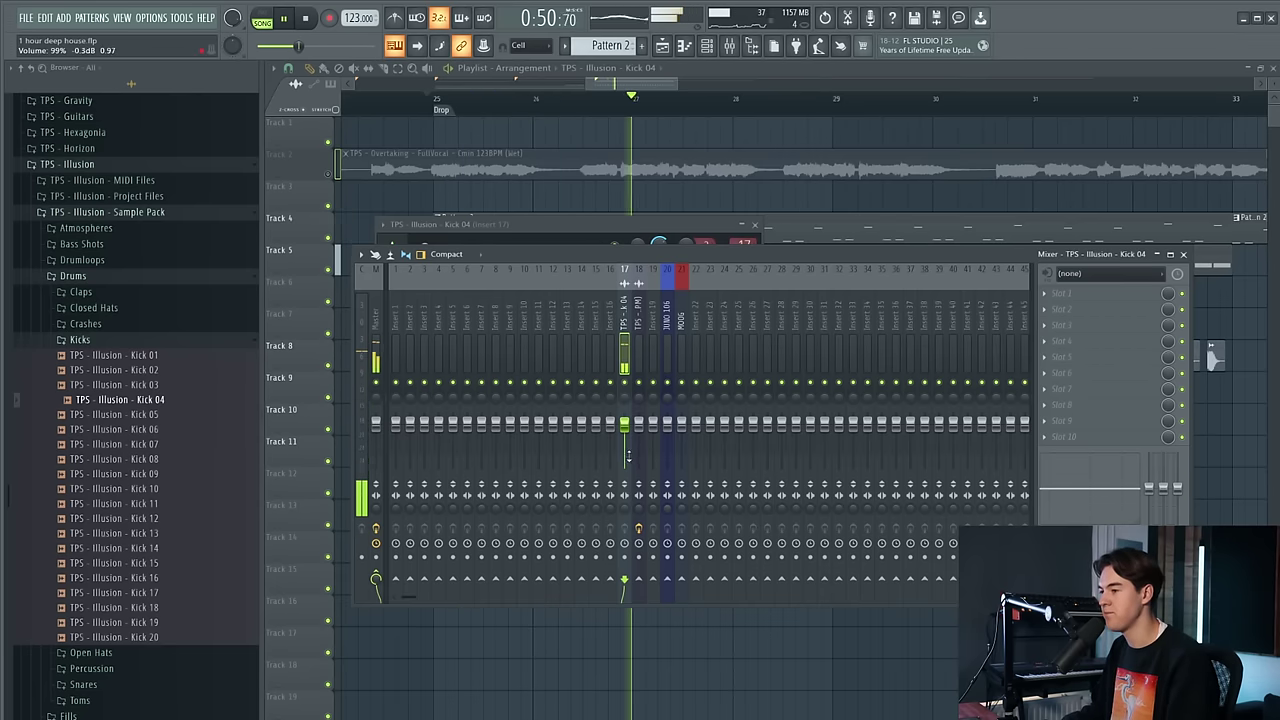
click(750, 613)
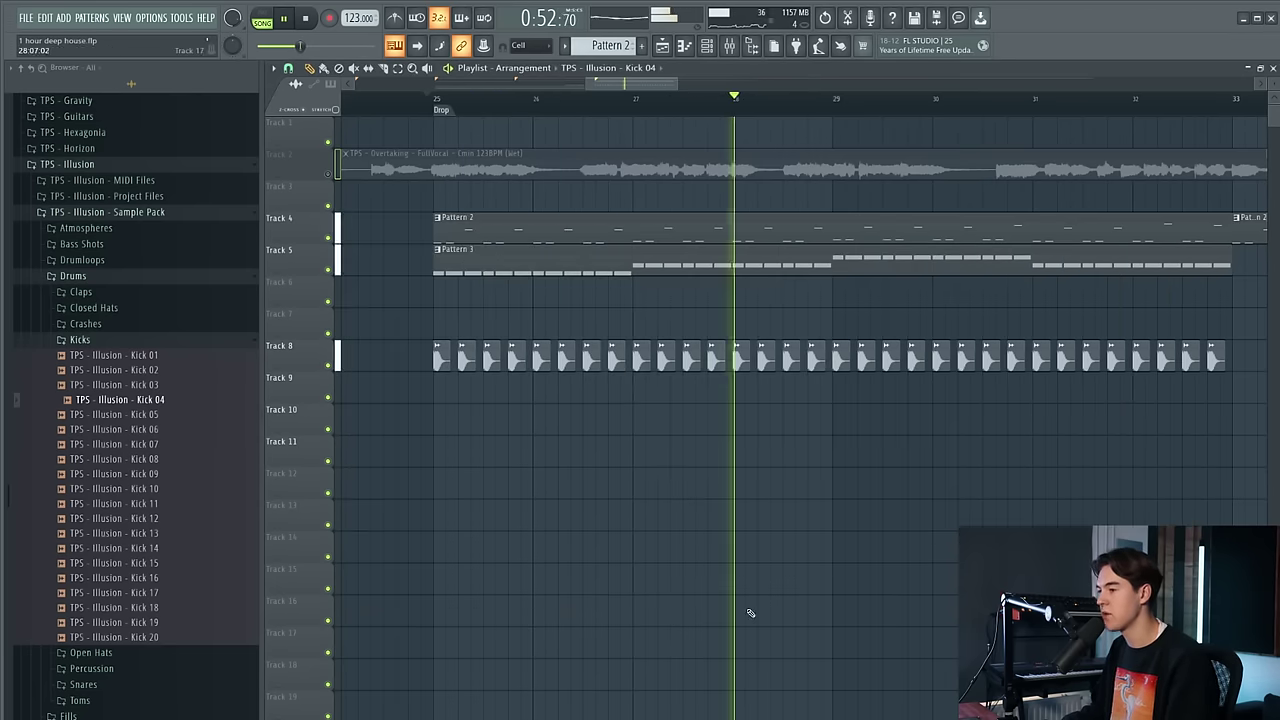
key(space)
Open Serum #2's effects and switch off its reverb, keeping the chorus and delay enabled
click(707, 45)
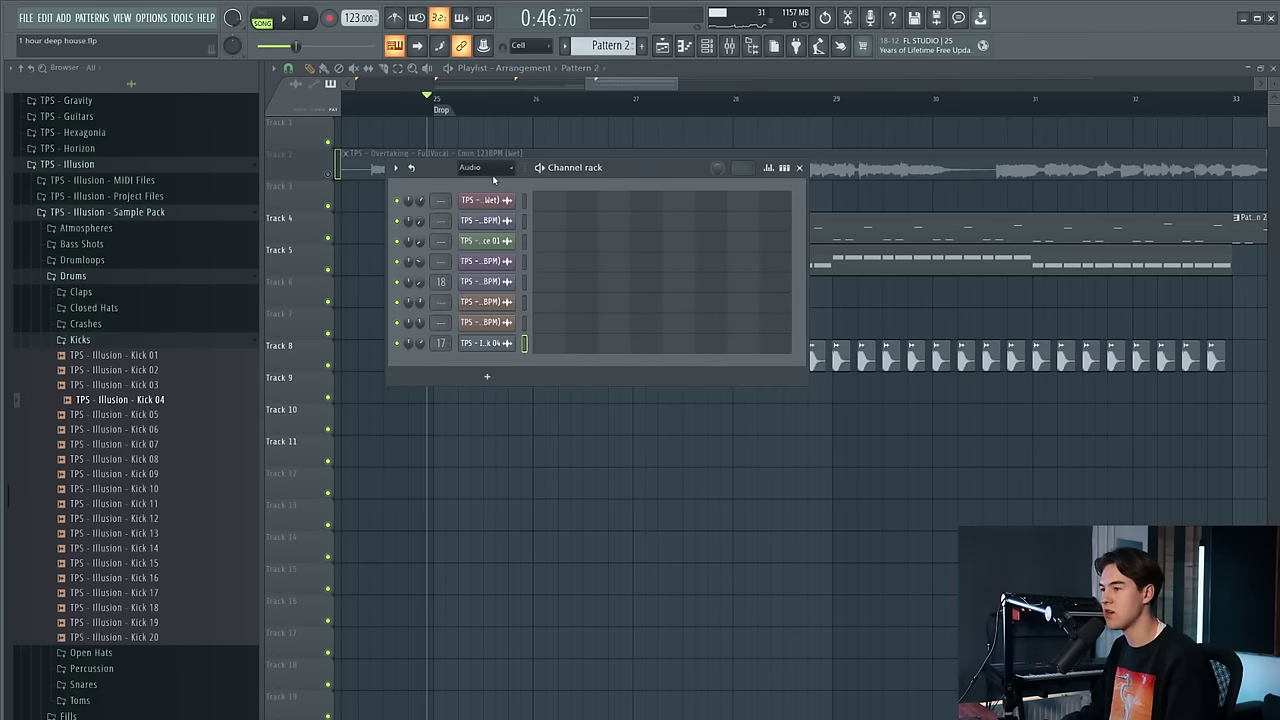
click(488, 211)
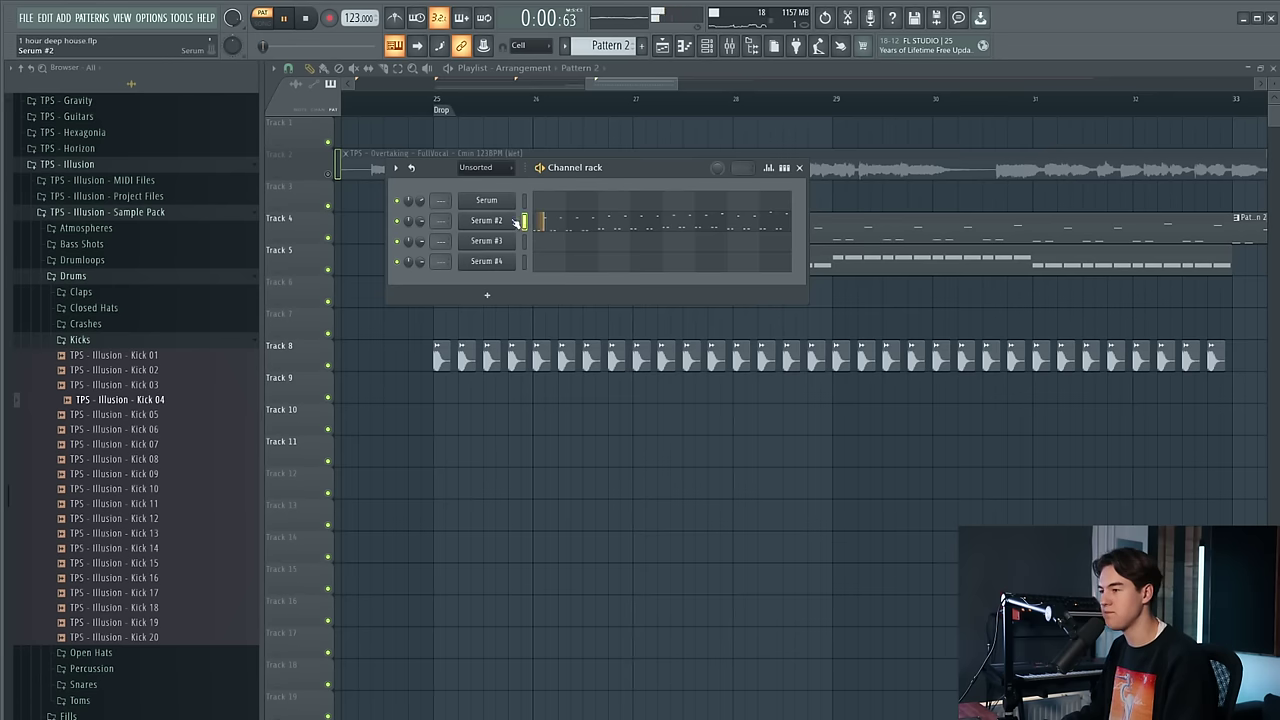
click(514, 220)
click(467, 217)
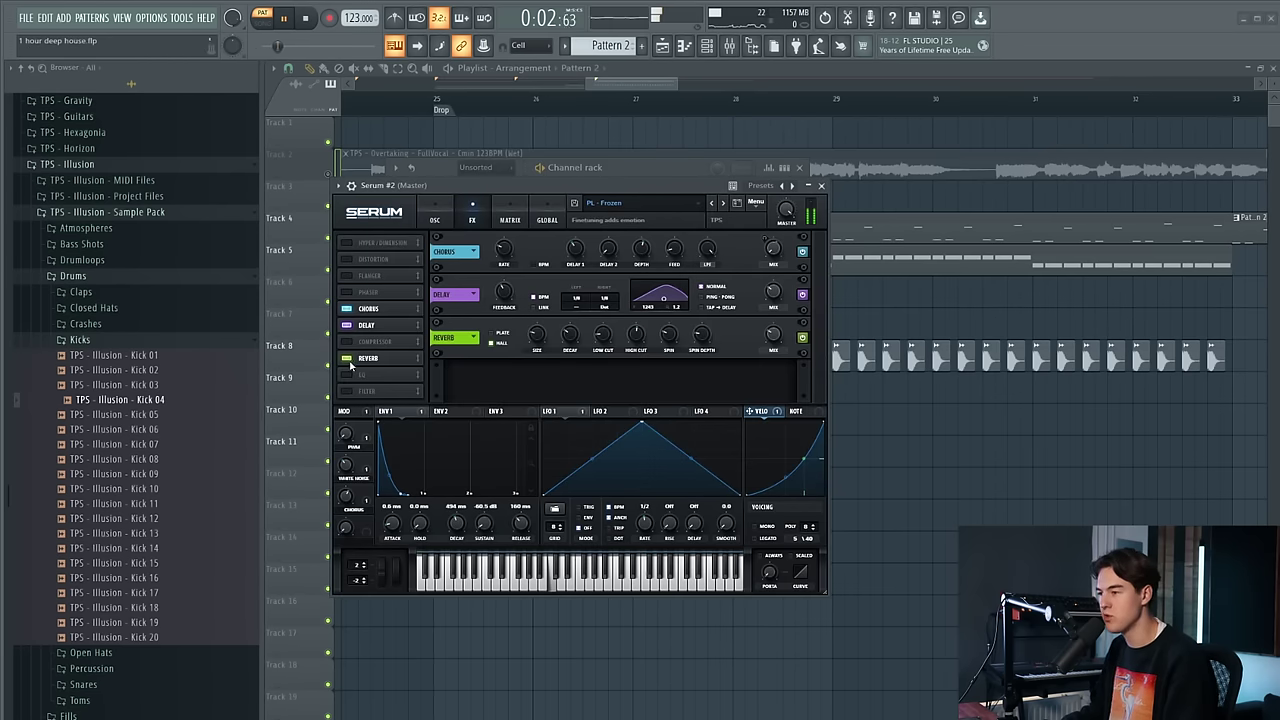
click(347, 359)
click(347, 326)
click(347, 326)
Route Serum #2 to mixer insert 4 and load Fruity parametric EQ 2 in its slot 2
click(740, 40)
key(space)
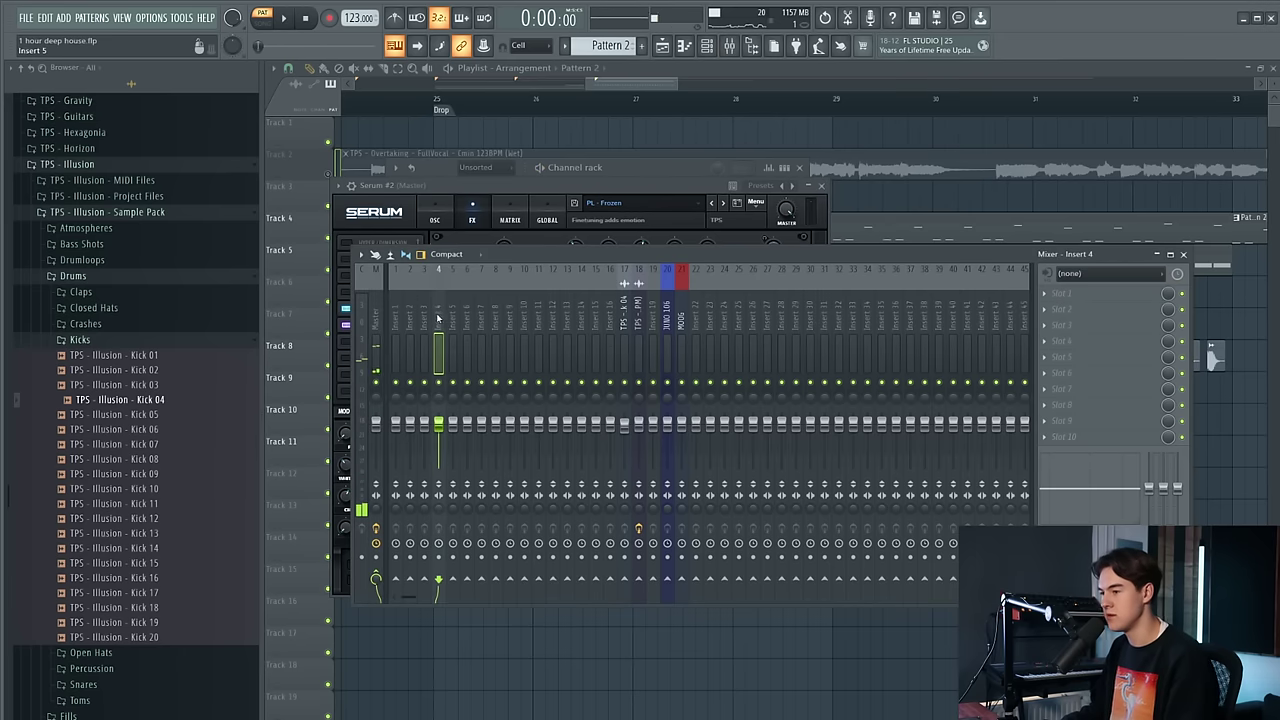
key(ctrl+l)
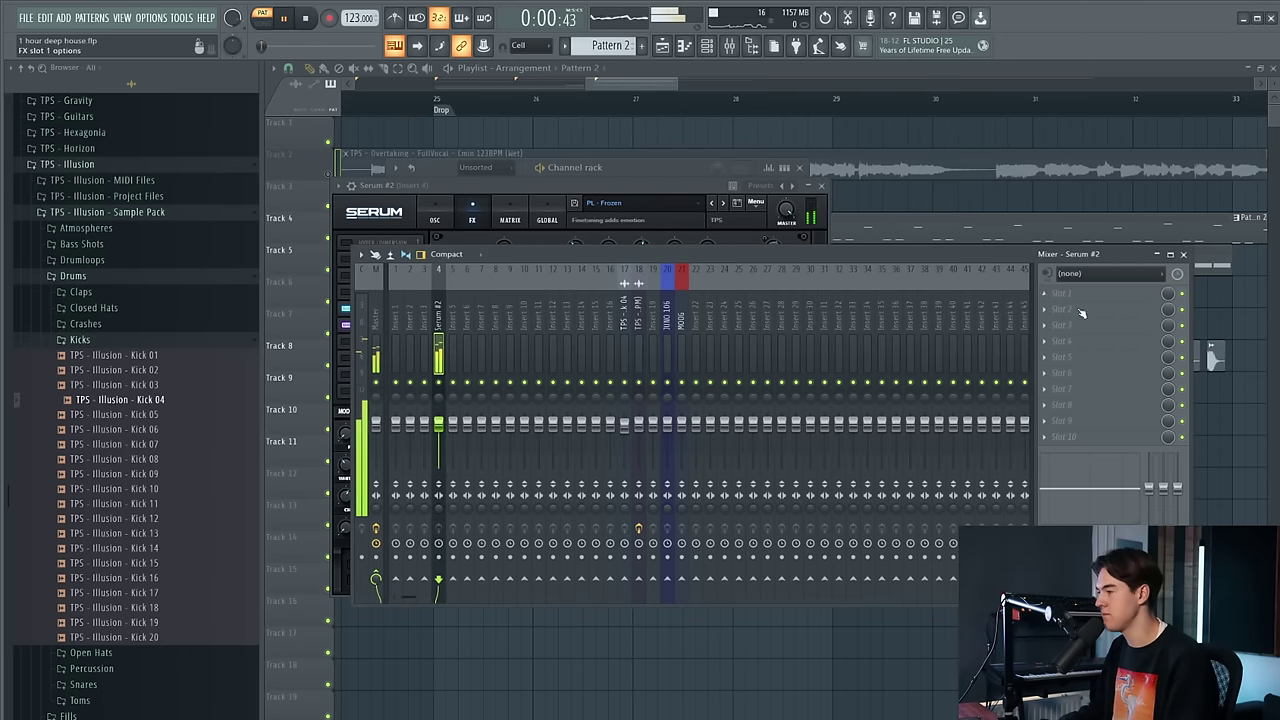
click(1081, 311)
click(1240, 618)
key(space)
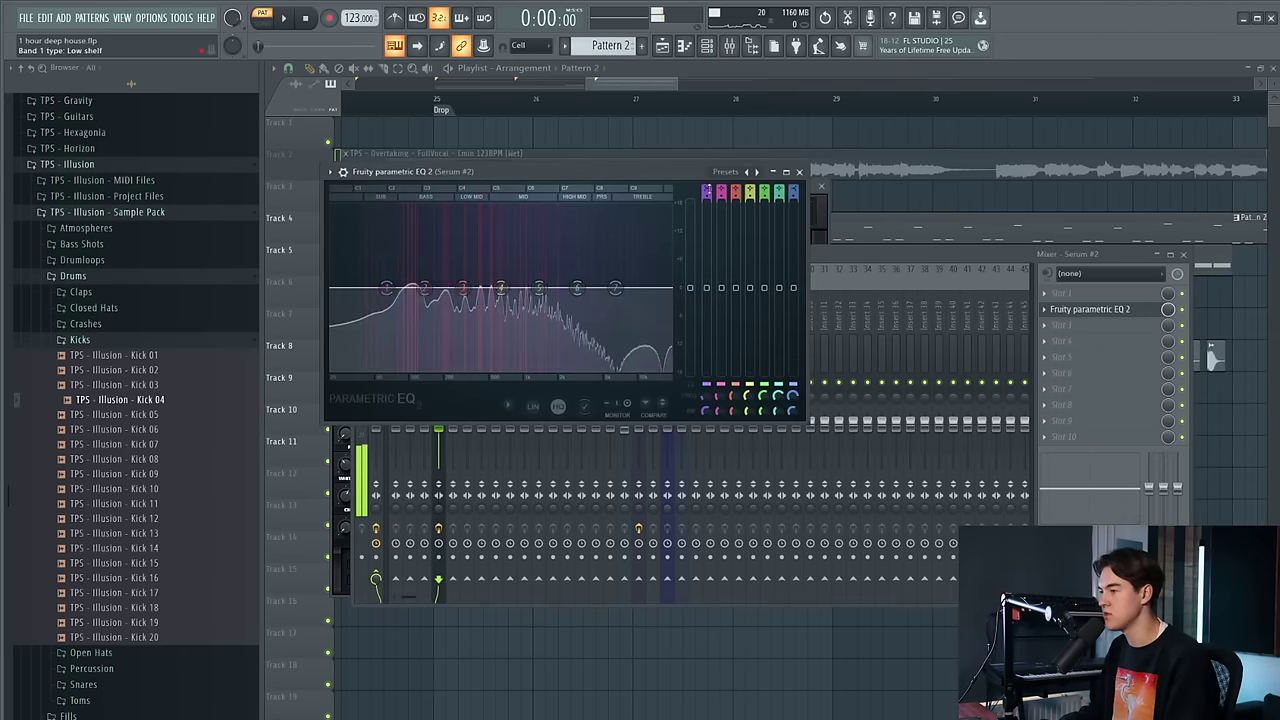
Set EQ band 1 to a high pass at about 65 Hz and boost band 5 about 3 dB near 4.4 kHz
scroll(706, 191, down, 2)
scroll(705, 196, up, 4)
key(space)
drag(395, 288, 404, 289)
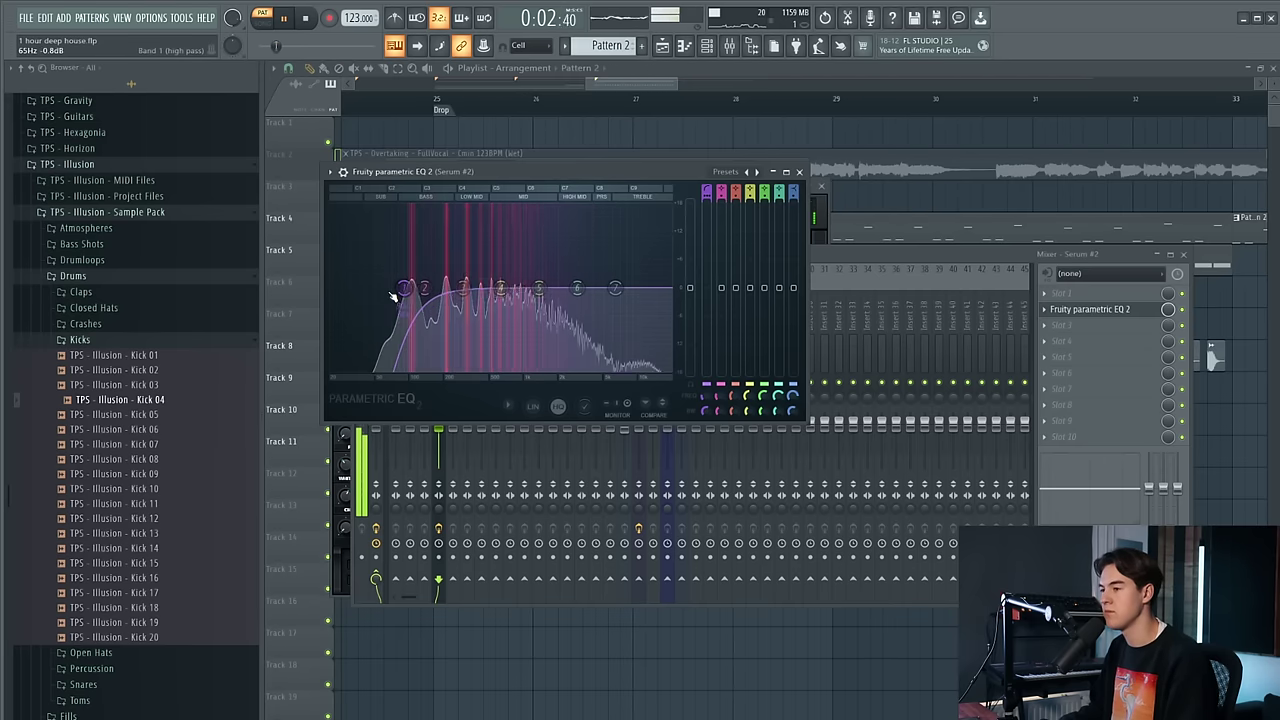
drag(538, 292, 591, 272)
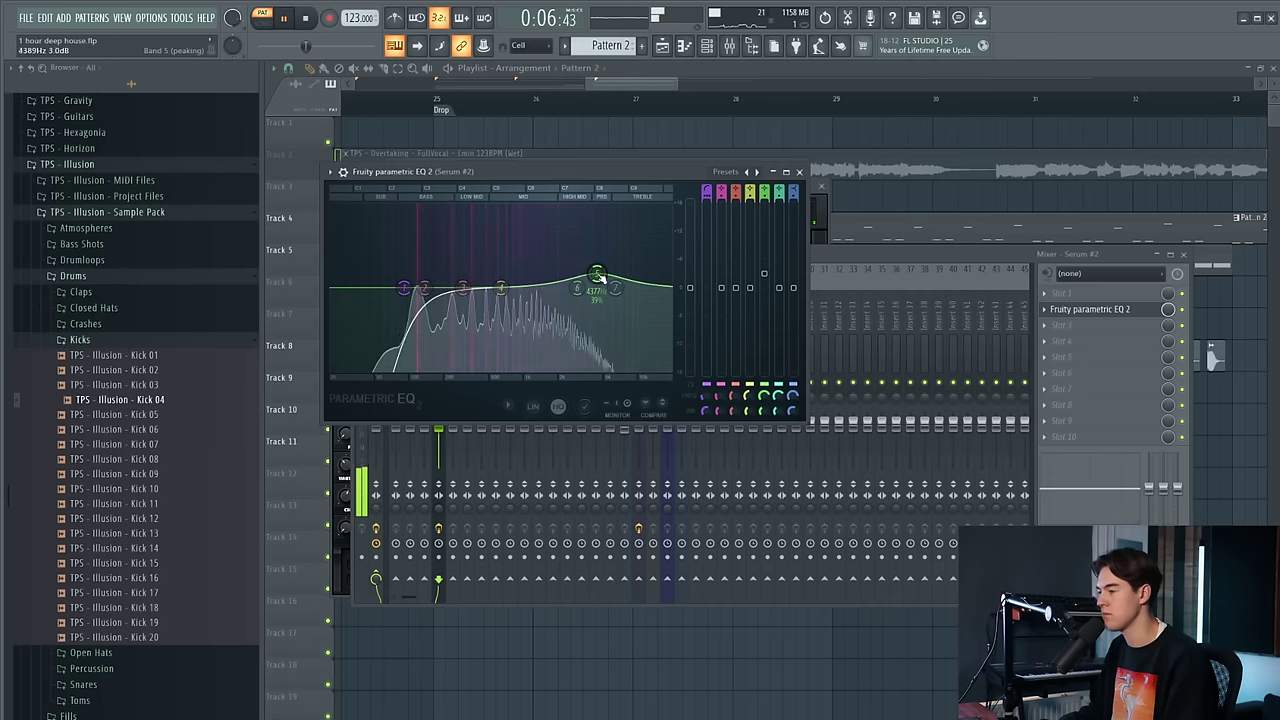
key(space)
Load LittleRadiator in slot 3 of the Serum #2 insert and set its mix to 74%
click(1088, 326)
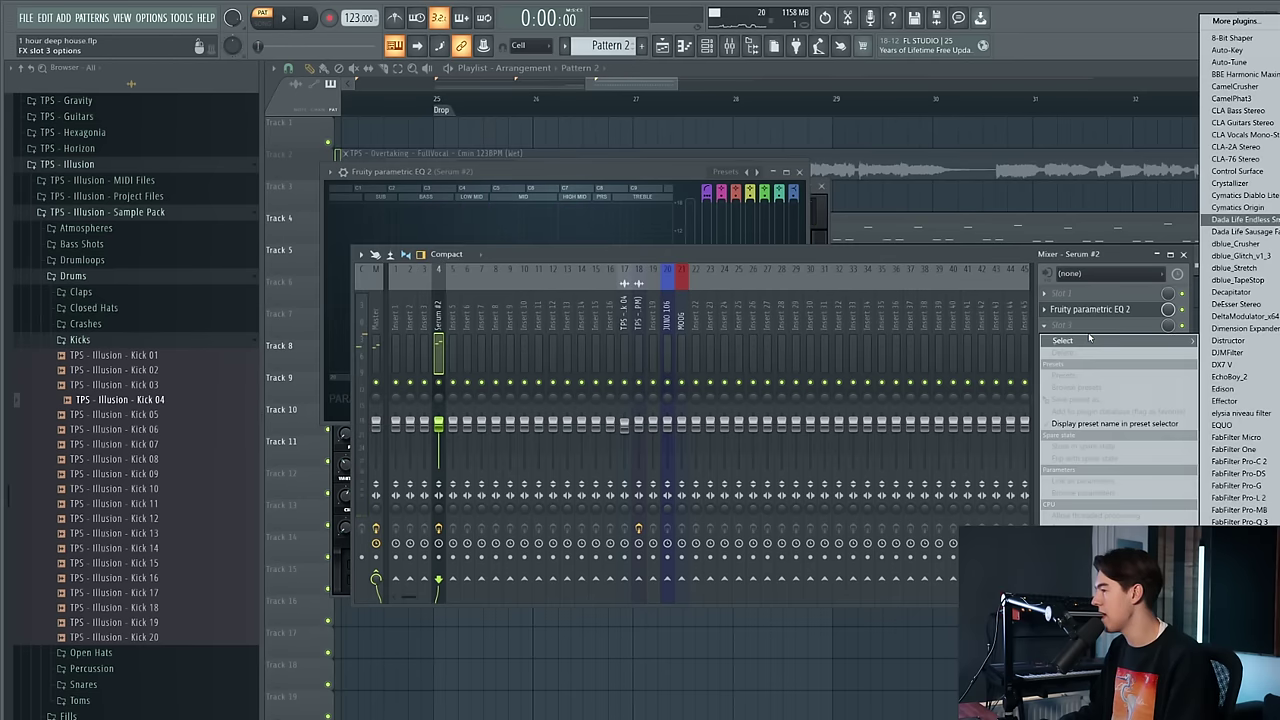
click(1205, 256)
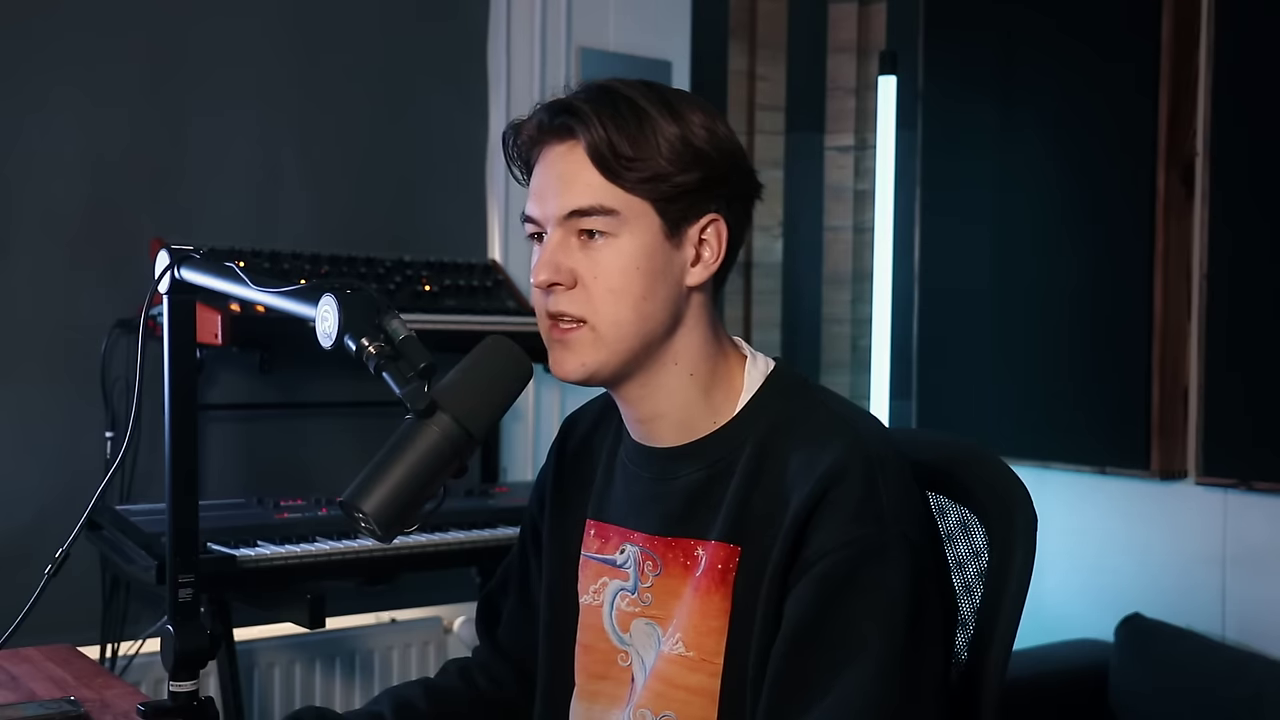
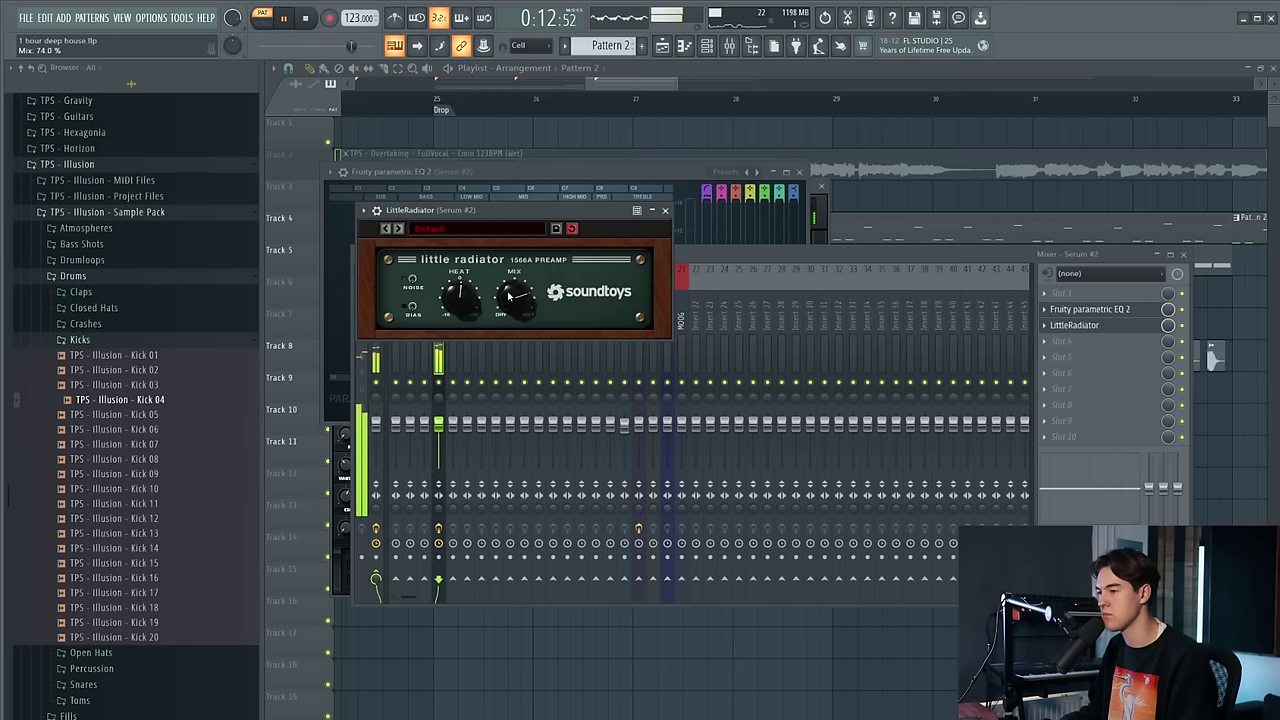
click(463, 398)
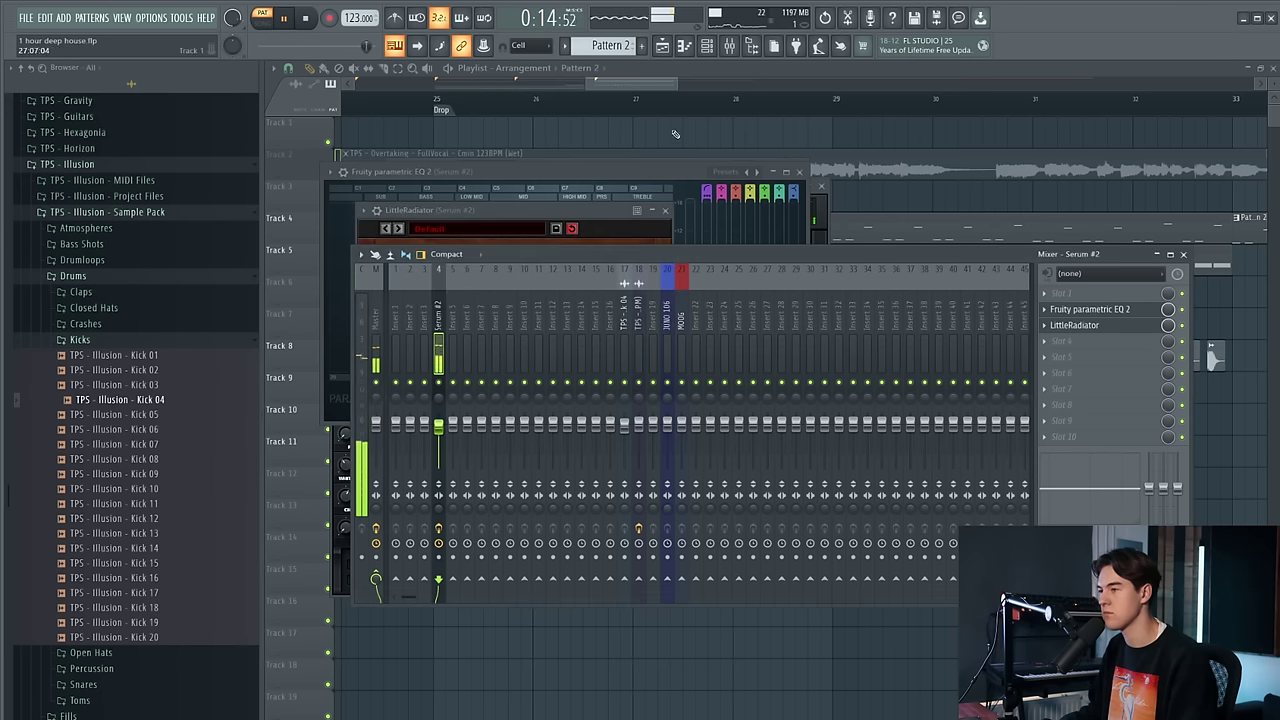
Audition the Drop from bar 25 with Track 5 muted and set the Serum #2 insert's volume to 93% (-1.6 dB)
key(F12)
click(430, 103)
key(F9)
key(F9)
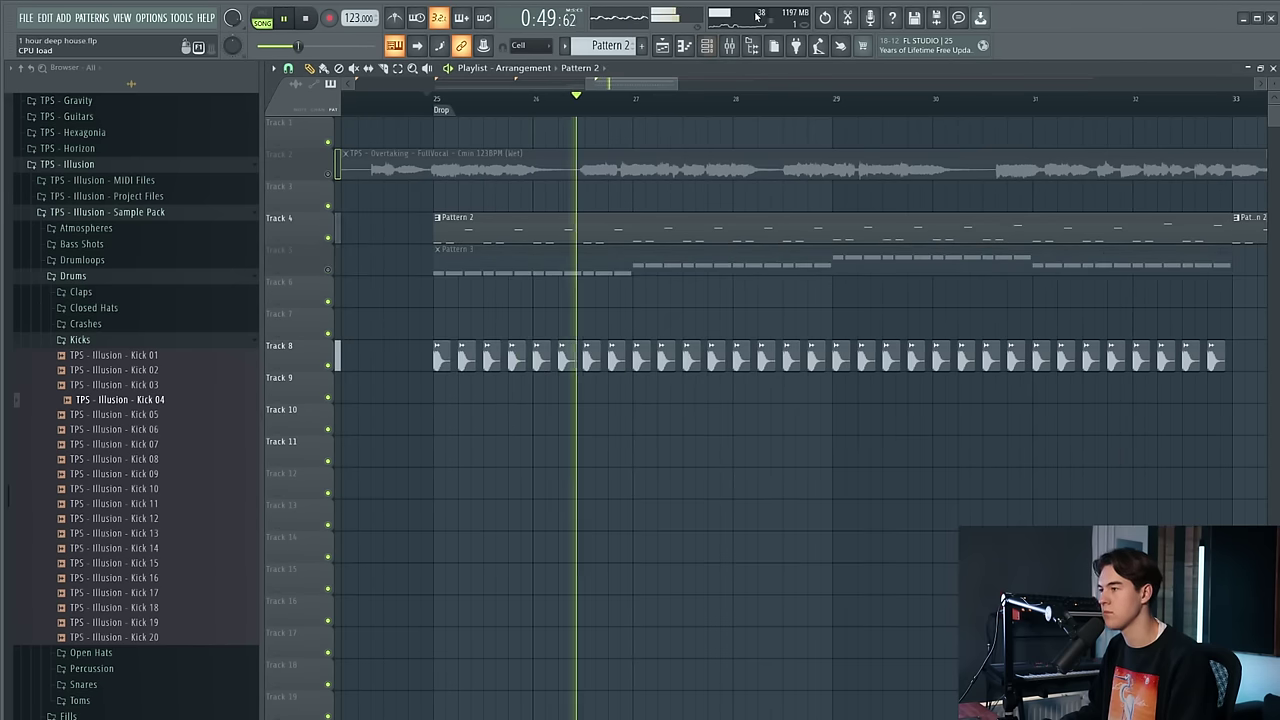
key(F9)
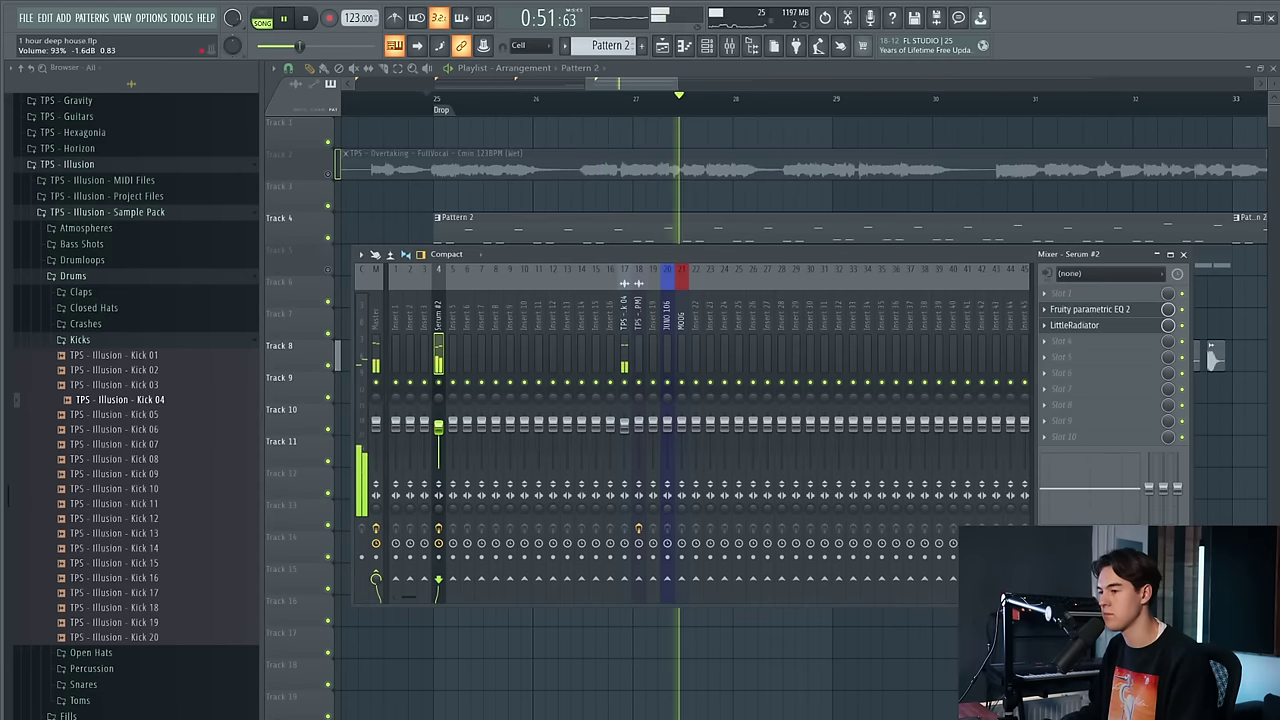
key(space)
Load Fruity Reeverb 2 in slot 5 of the Serum #2 insert and audition it over the Drop
click(1115, 355)
click(1238, 668)
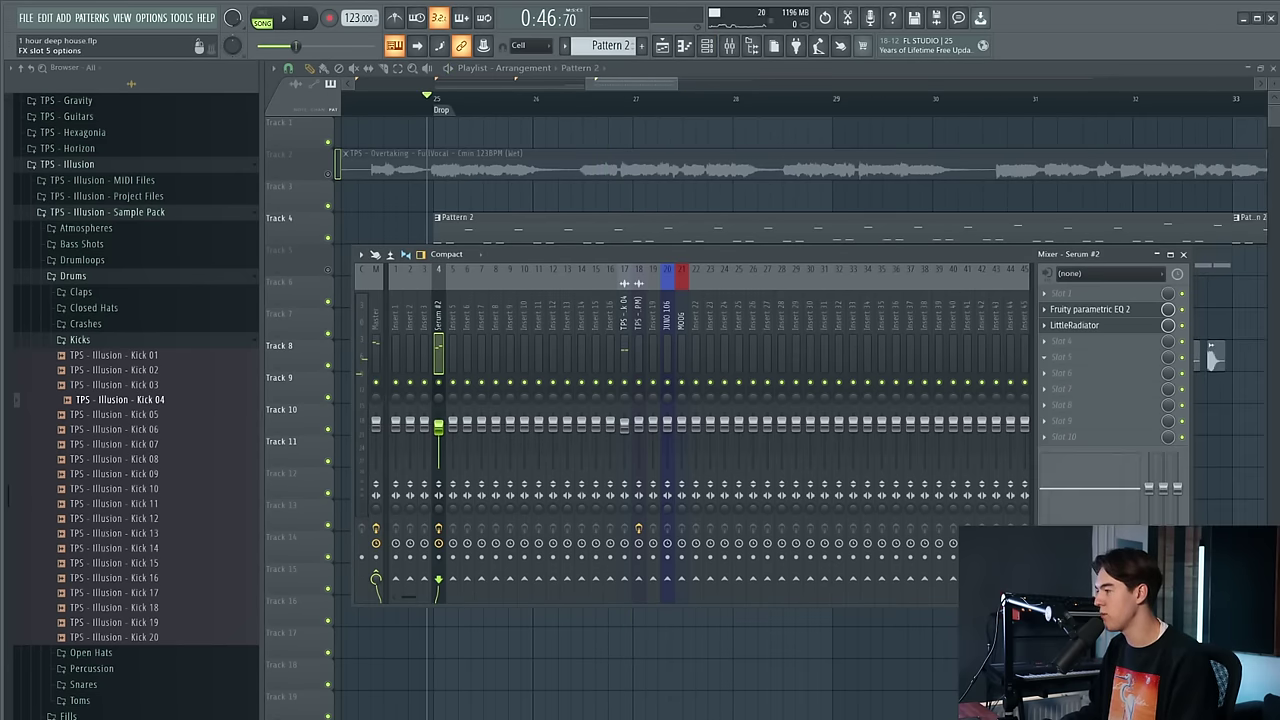
key(space)
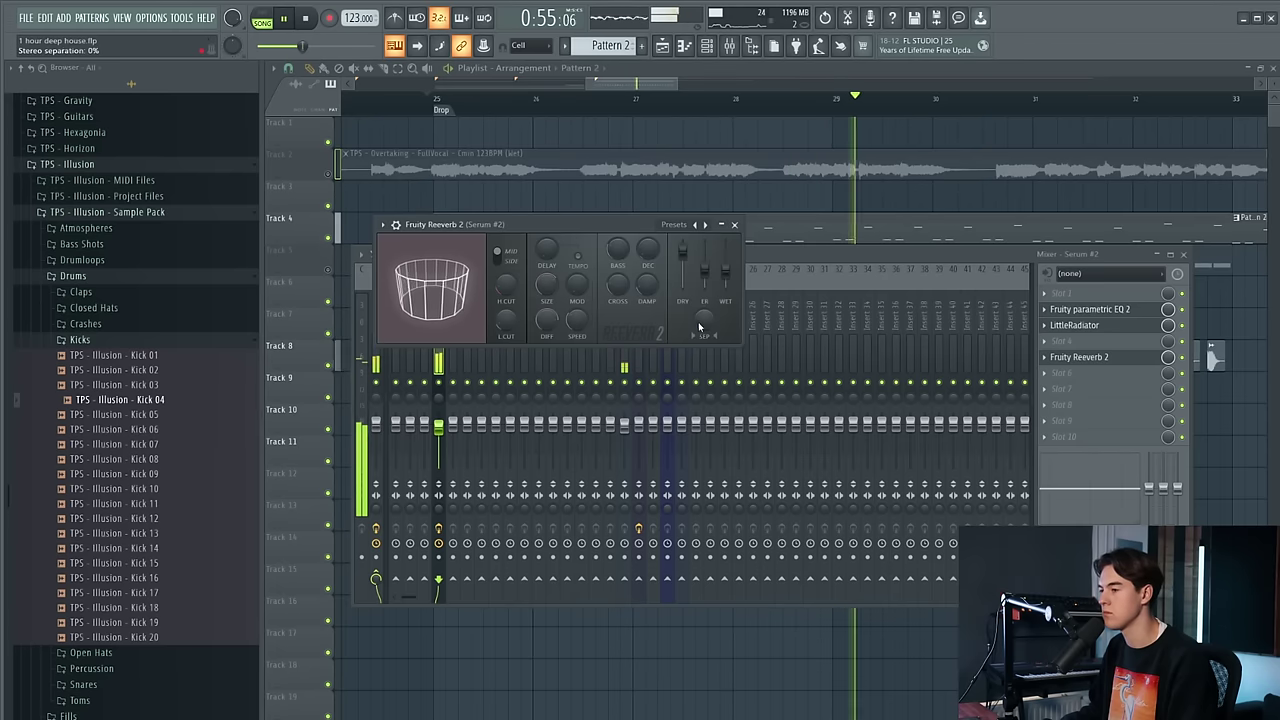
click(734, 224)
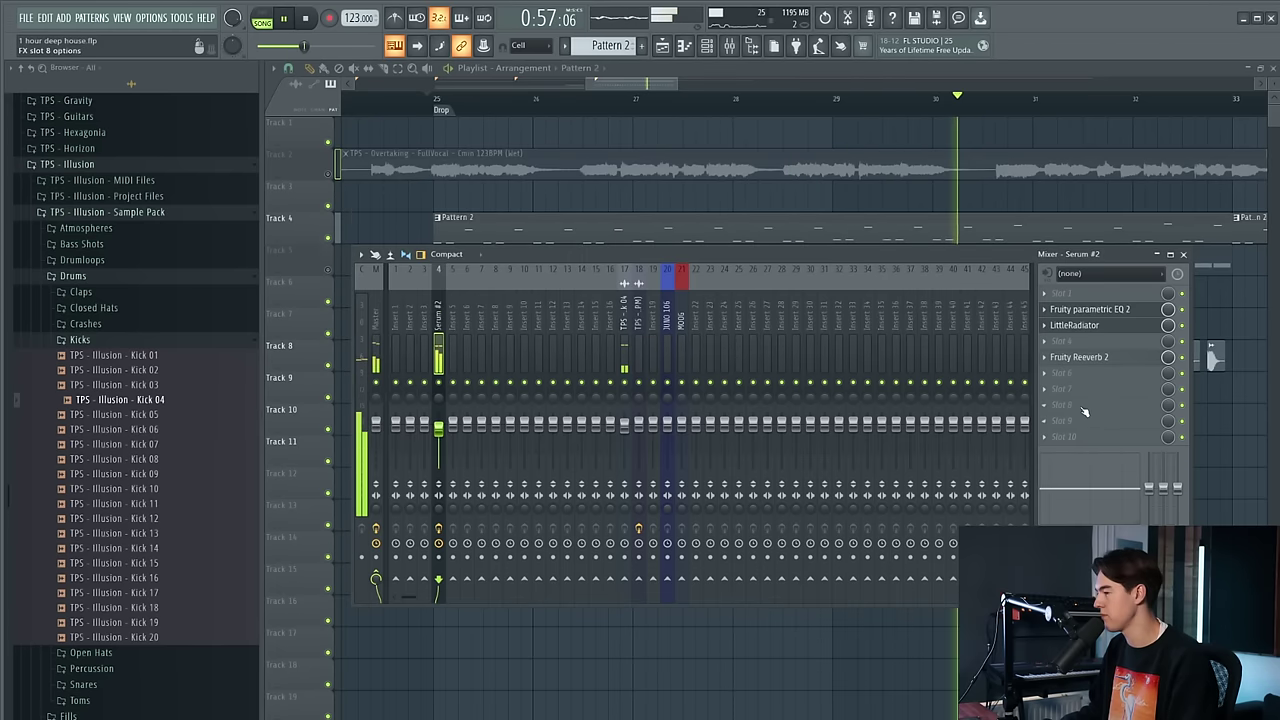
key(space)
Load Kickstart in slot 8 of the Serum #2 insert and set its mix to 69% during playback
click(1087, 406)
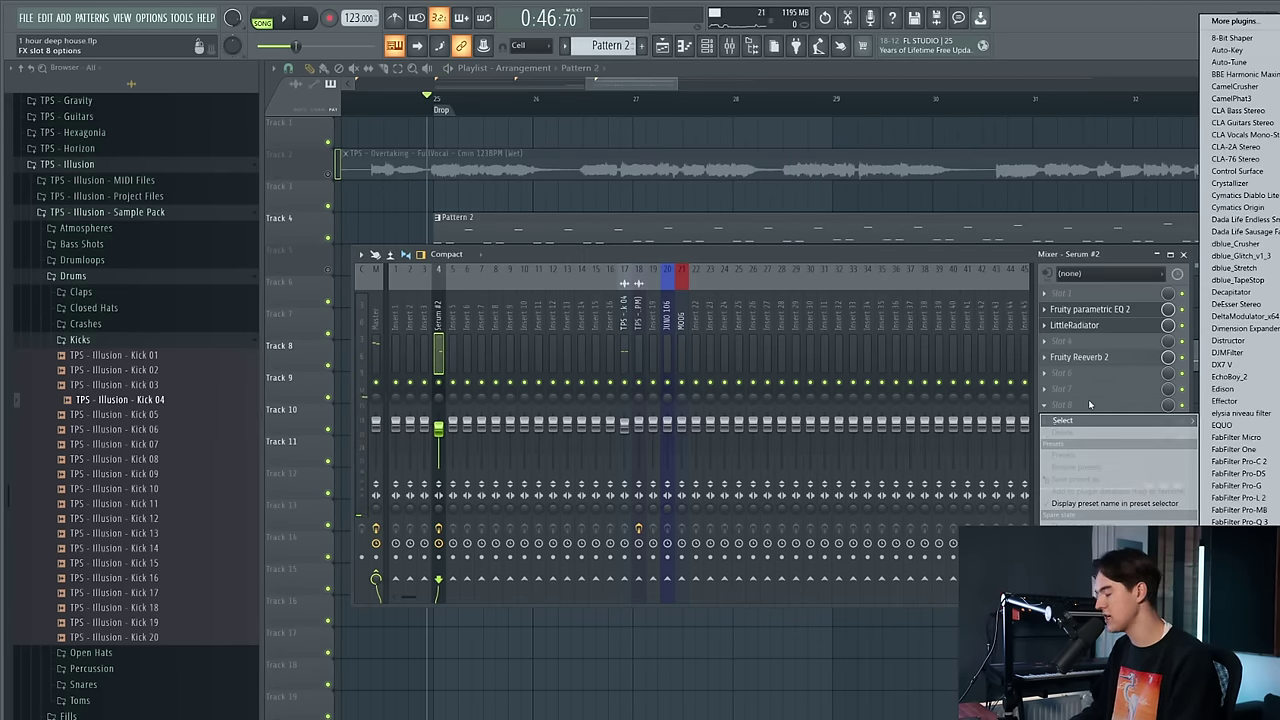
click(1240, 600)
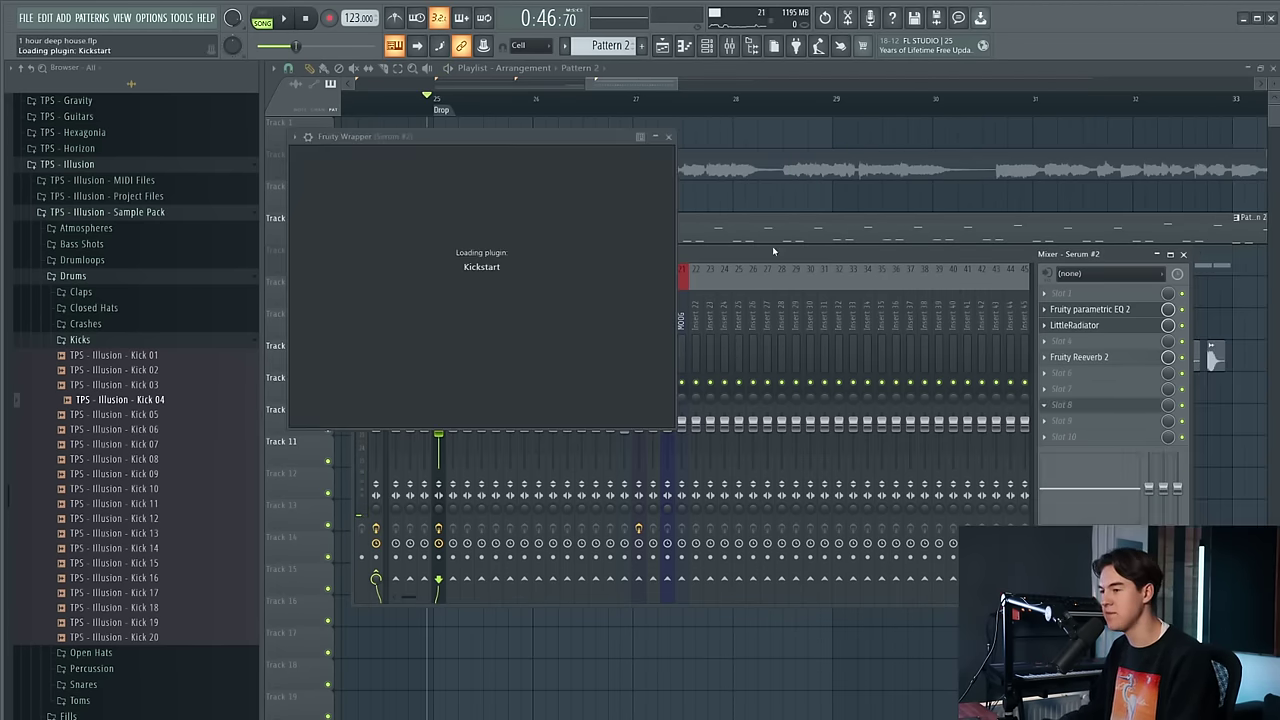
key(space)
drag(385, 224, 383, 246)
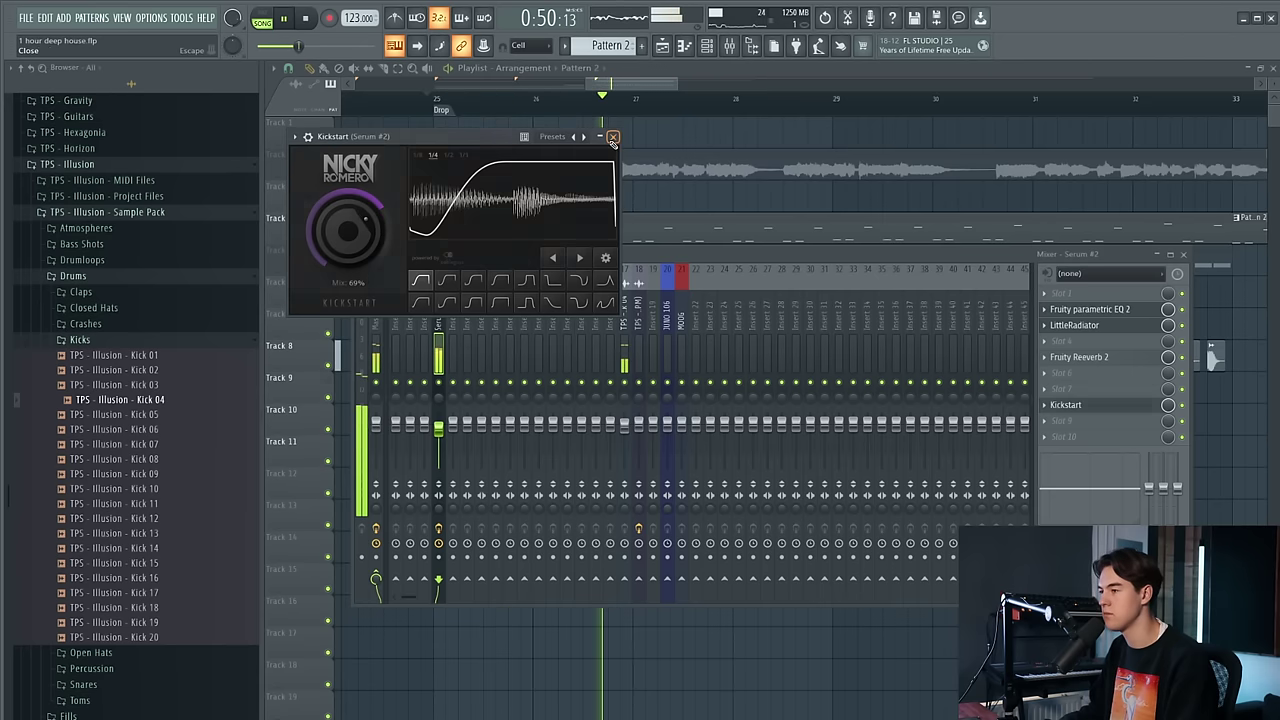
click(613, 137)
Audition the processed Serum #2 melody in the Drop with the Track 2 vocal unmuted
key(F9)
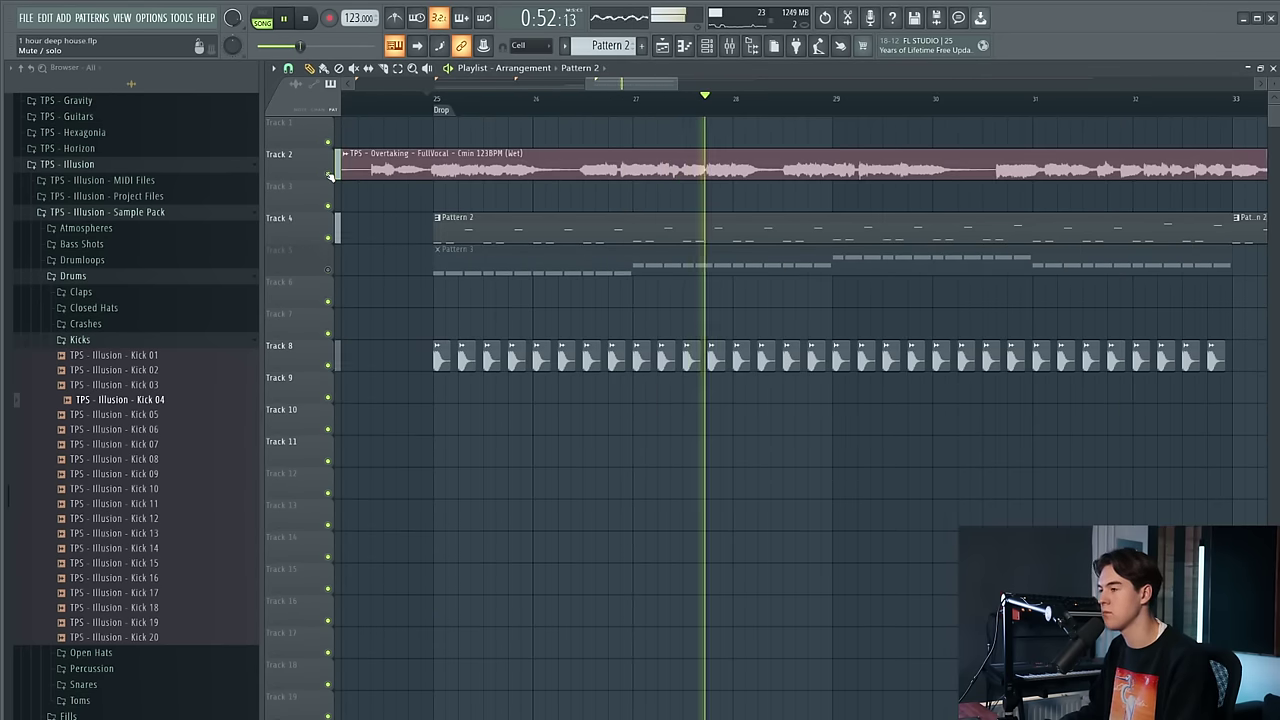
key(F6)
key(space)
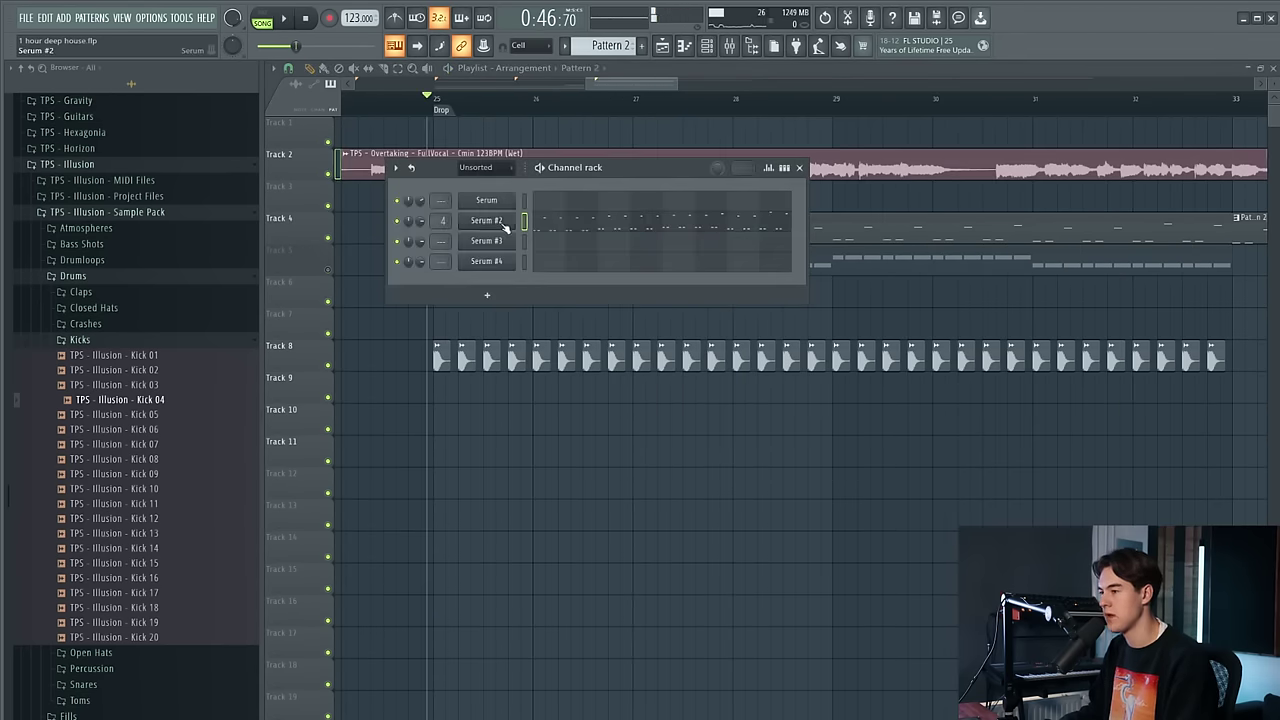
Set Serum #2's filter cutoff to about 61 Hz while the Drop plays with the vocal
click(490, 221)
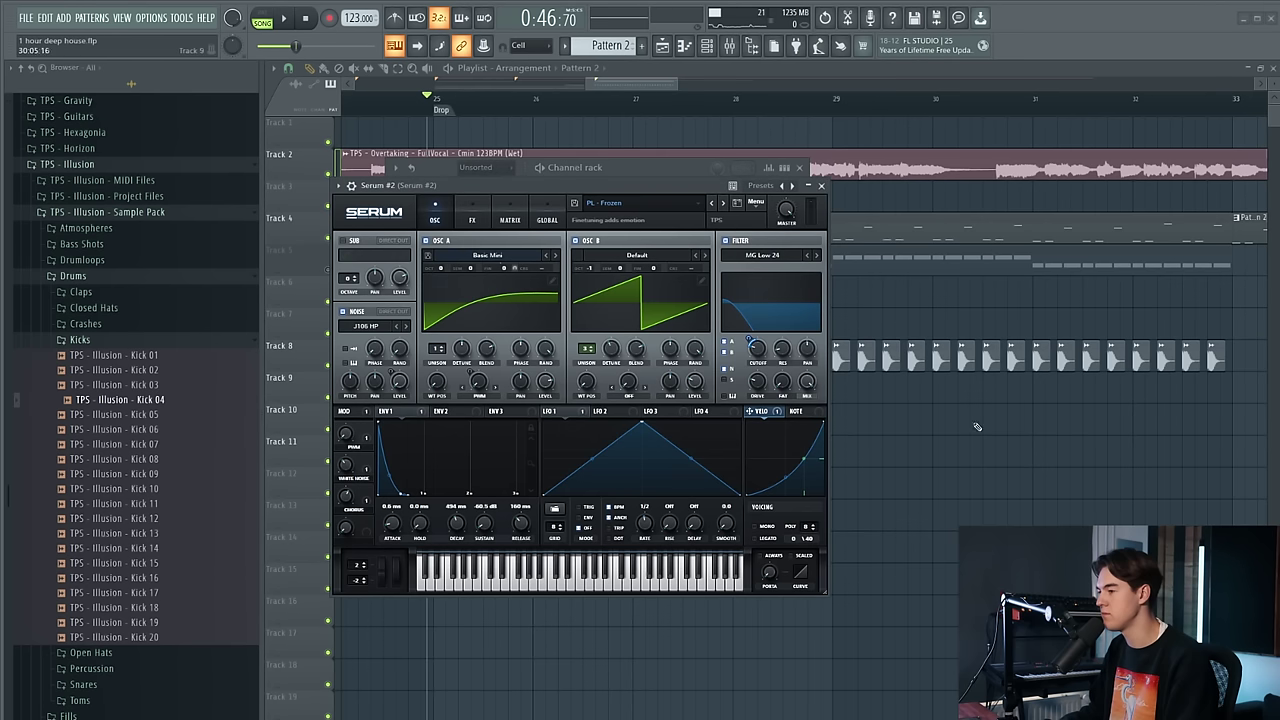
right_click(957, 398)
key(space)
click(707, 46)
click(487, 221)
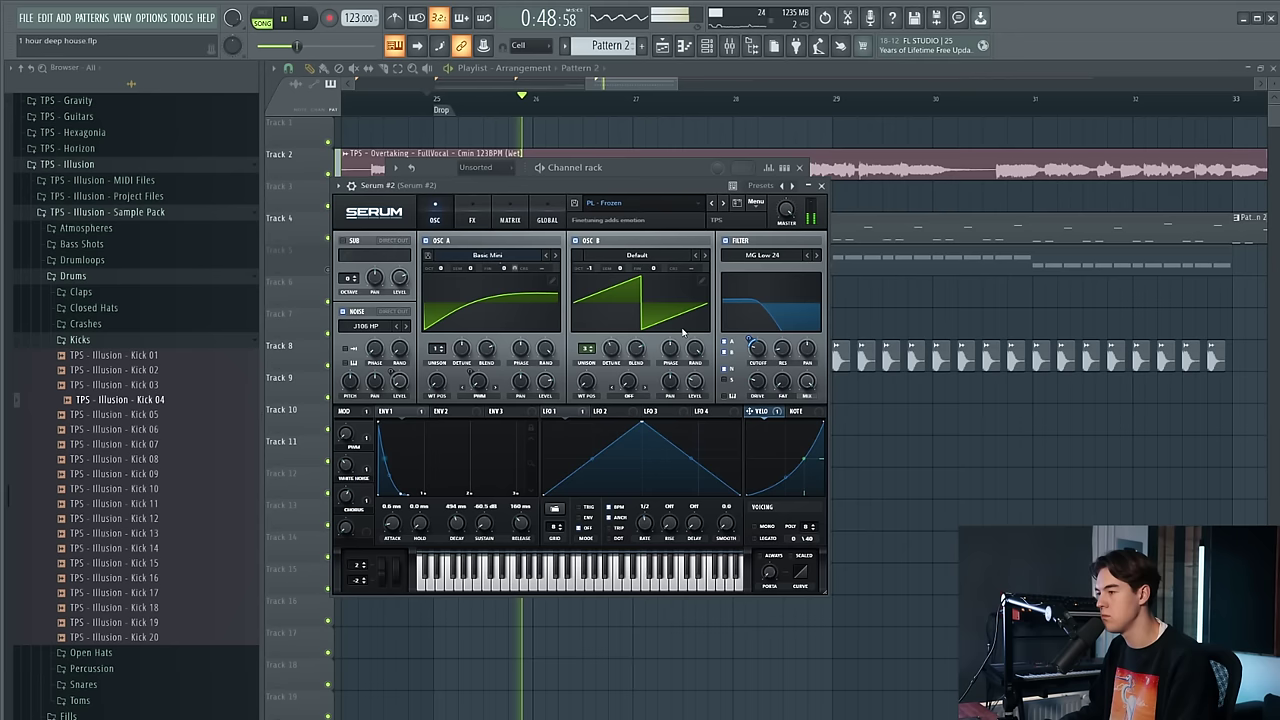
drag(761, 349, 764, 361)
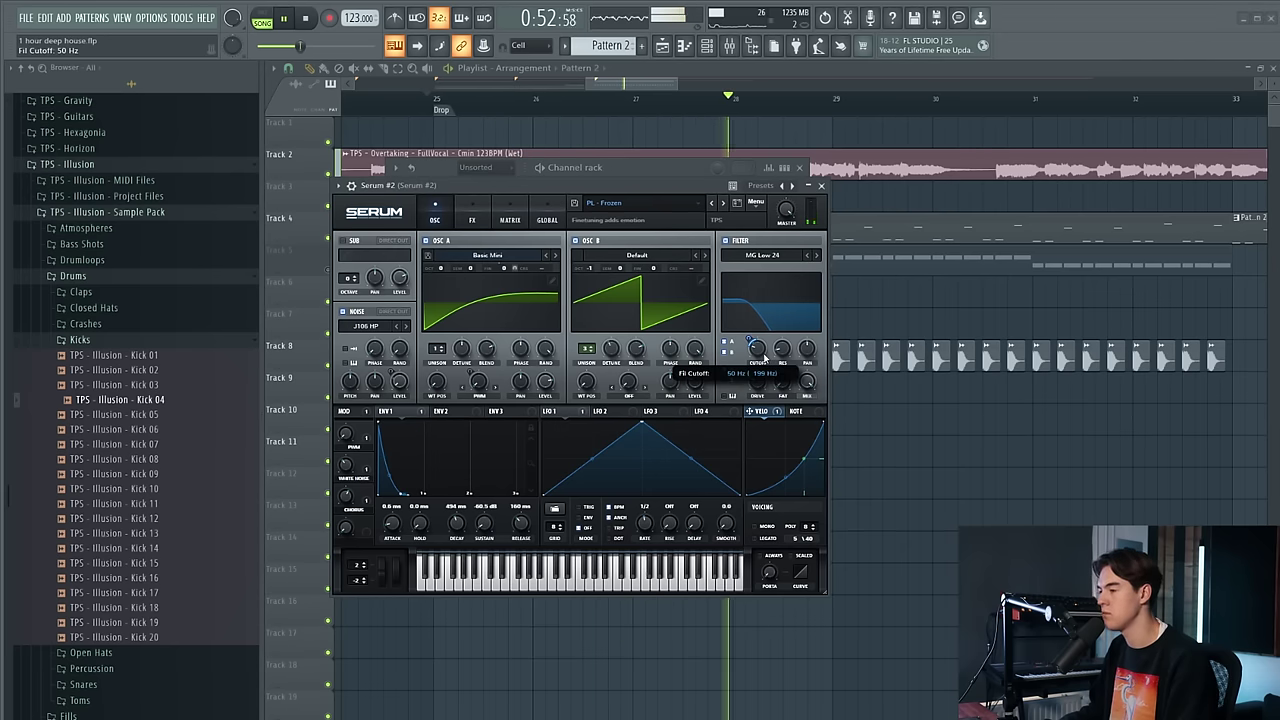
drag(763, 357, 764, 358)
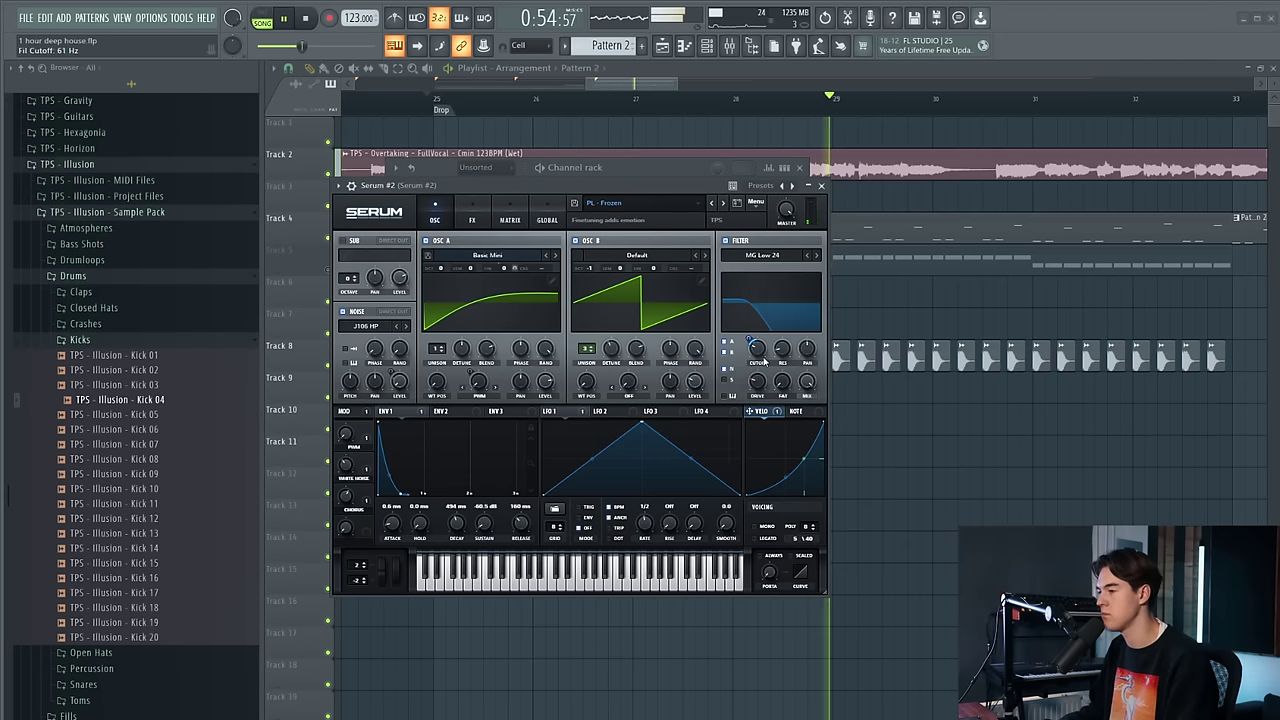
key(Escape)
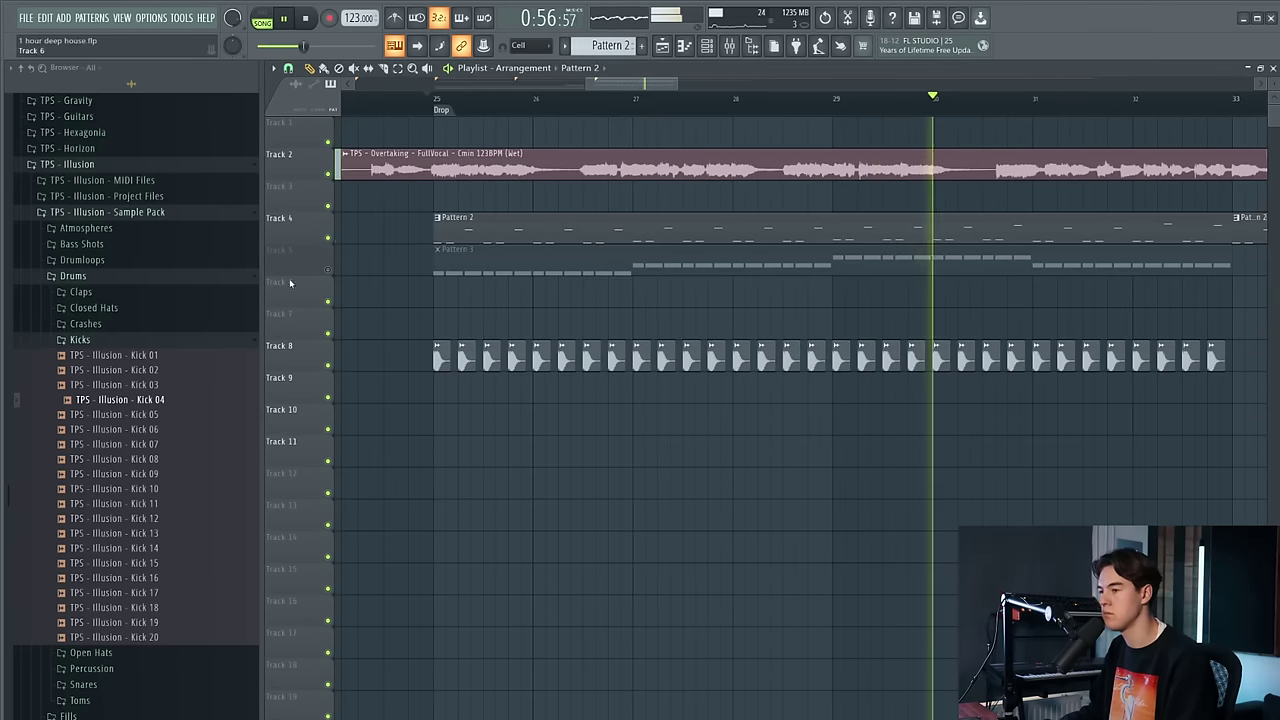
Unmute the Track 5 bass and audition the Drop, finishing with playback stopped and the Track 2 vocal muted
click(328, 269)
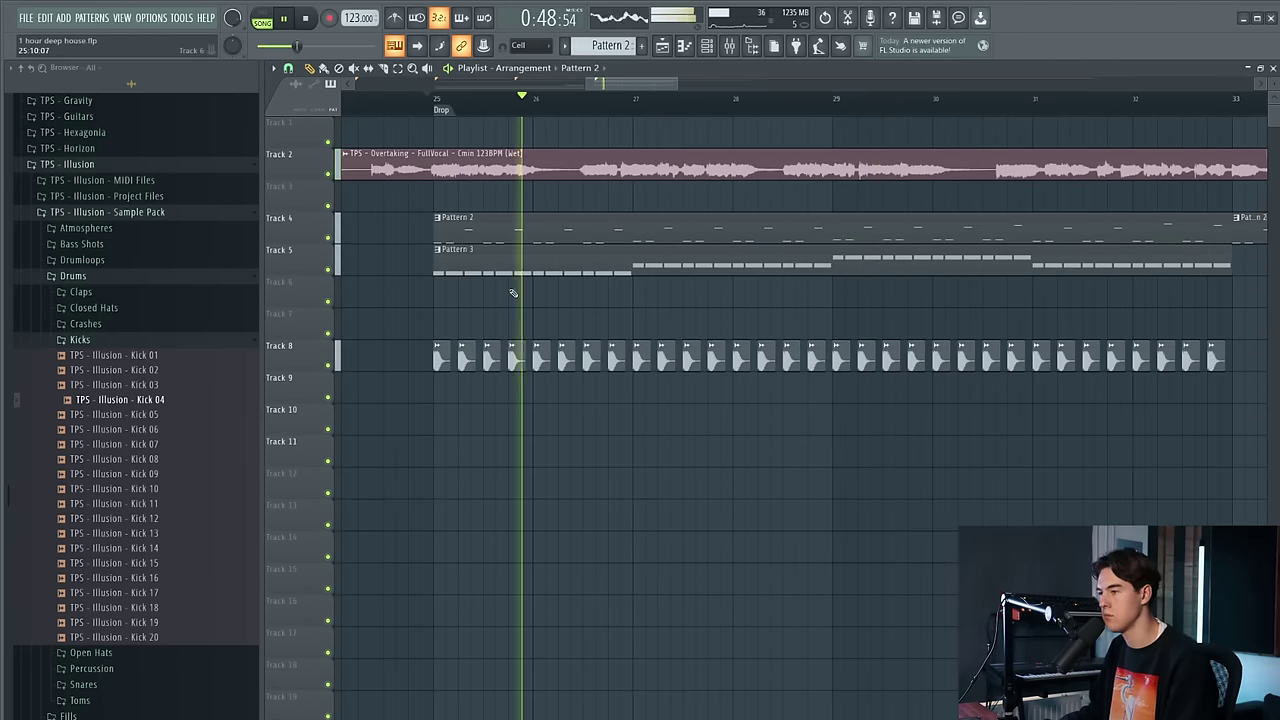
scroll(560, 286, down, 3)
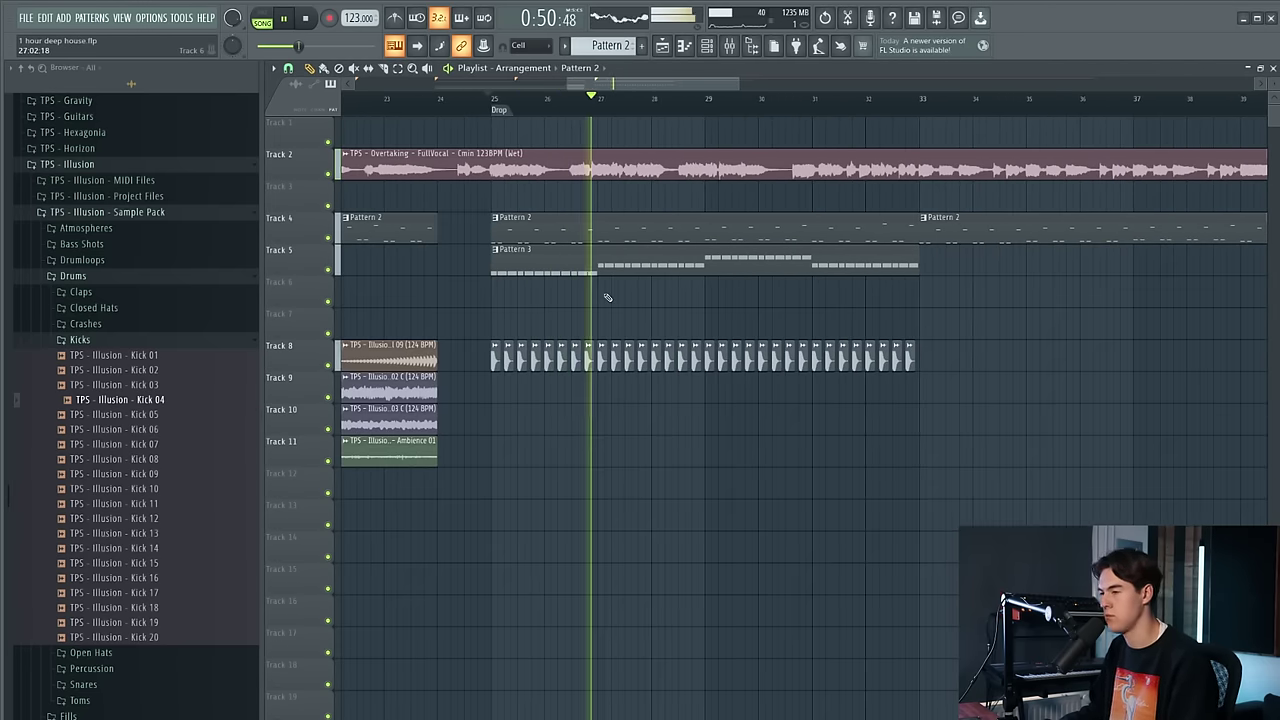
scroll(661, 288, down, 2)
scroll(661, 288, up, 2)
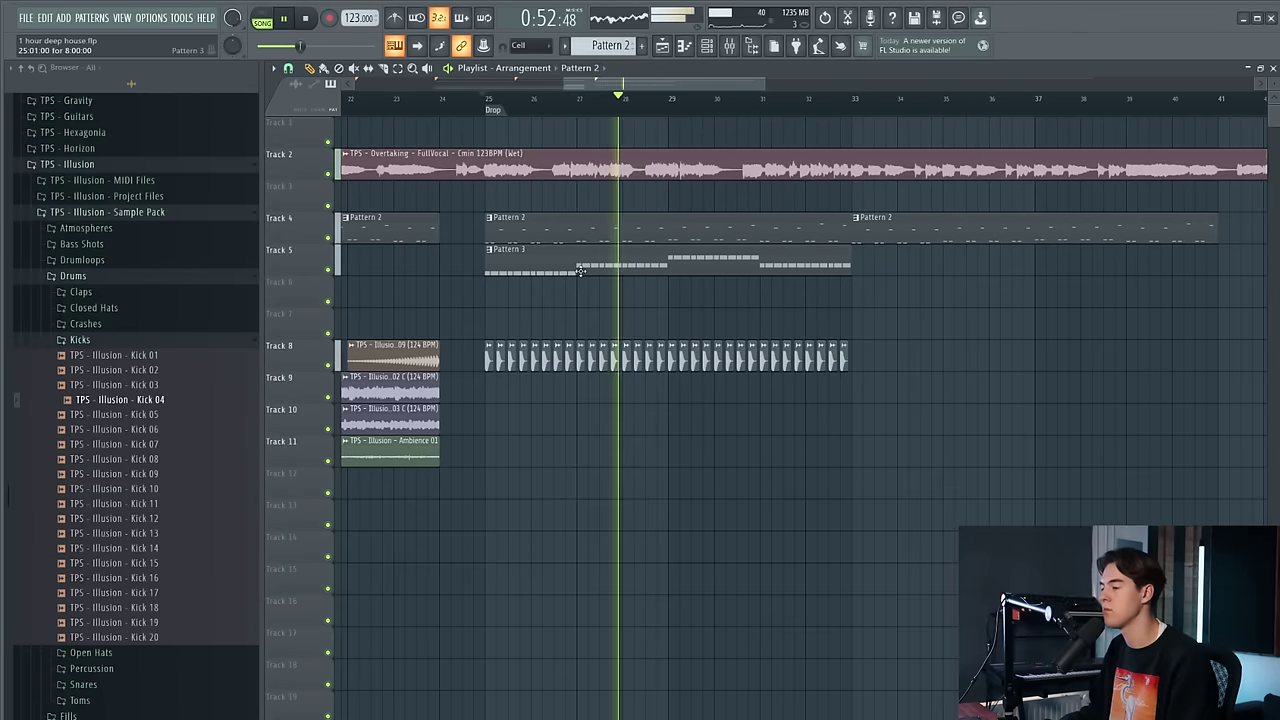
key(space)
click(329, 174)
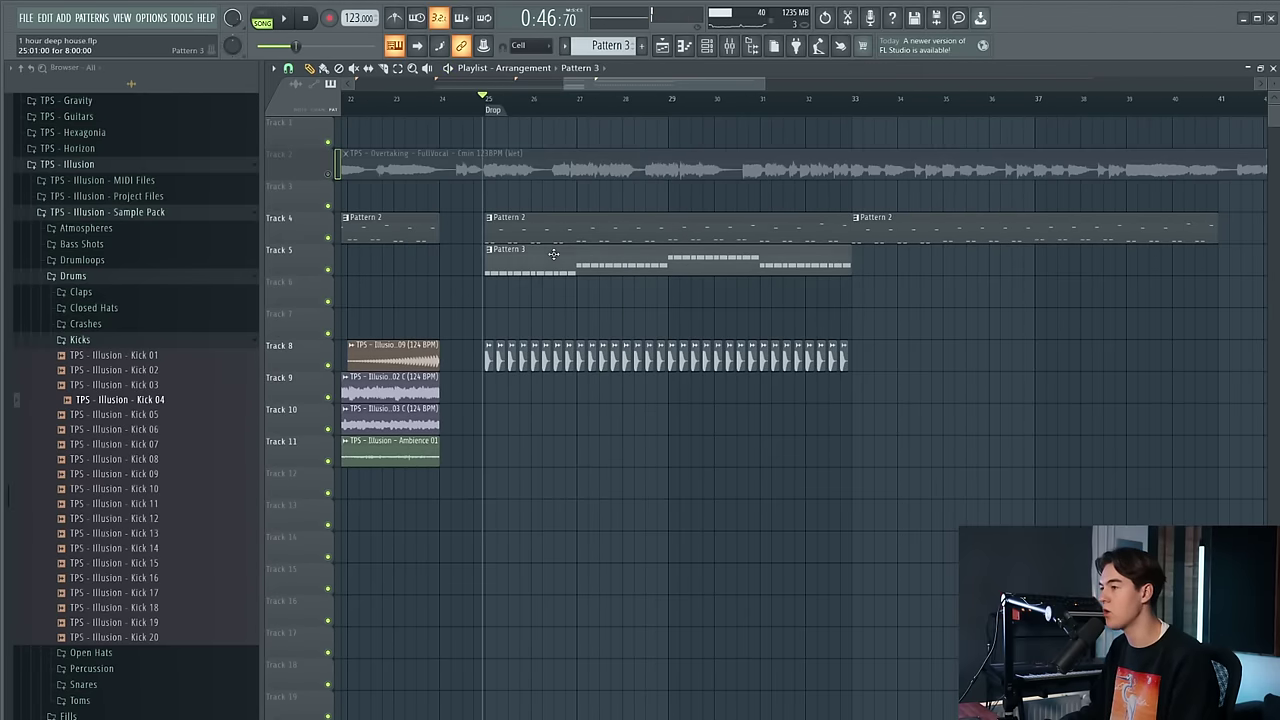
Show Pattern 3's channels and route Serum #3 to mixer insert 6, playing the pattern
click(708, 46)
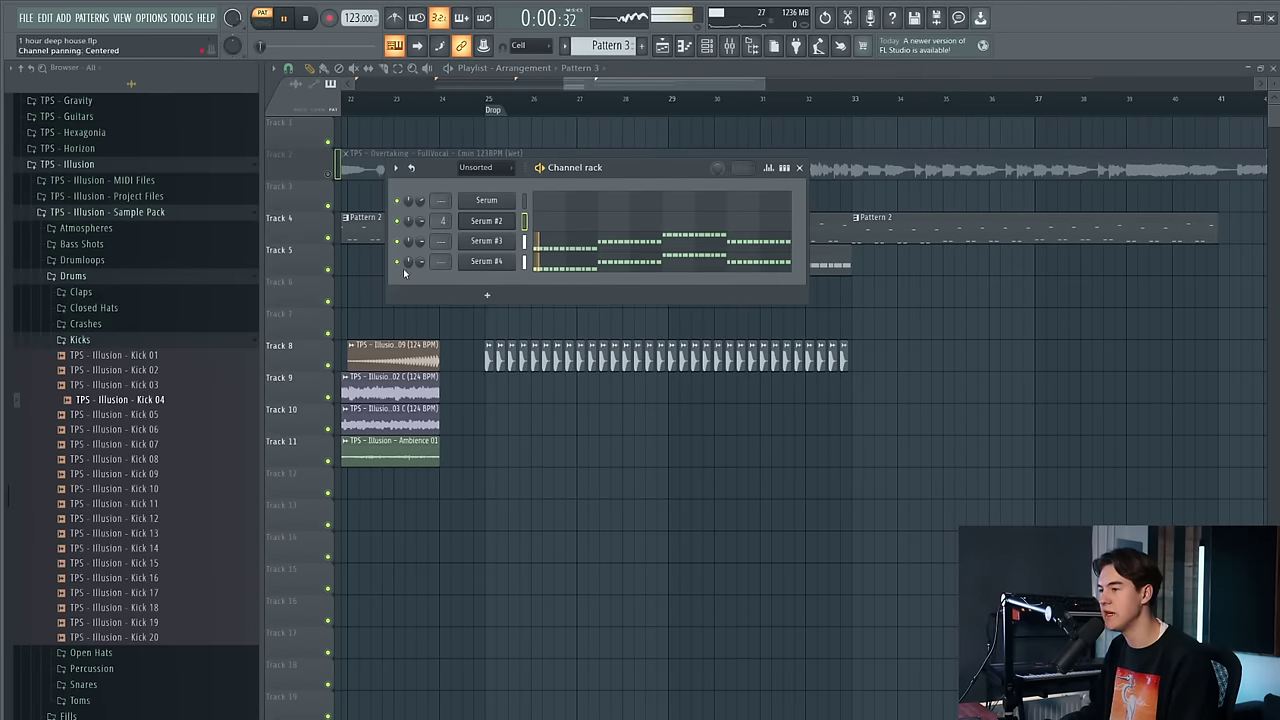
click(729, 46)
click(450, 318)
key(ctrl+l)
key(space)
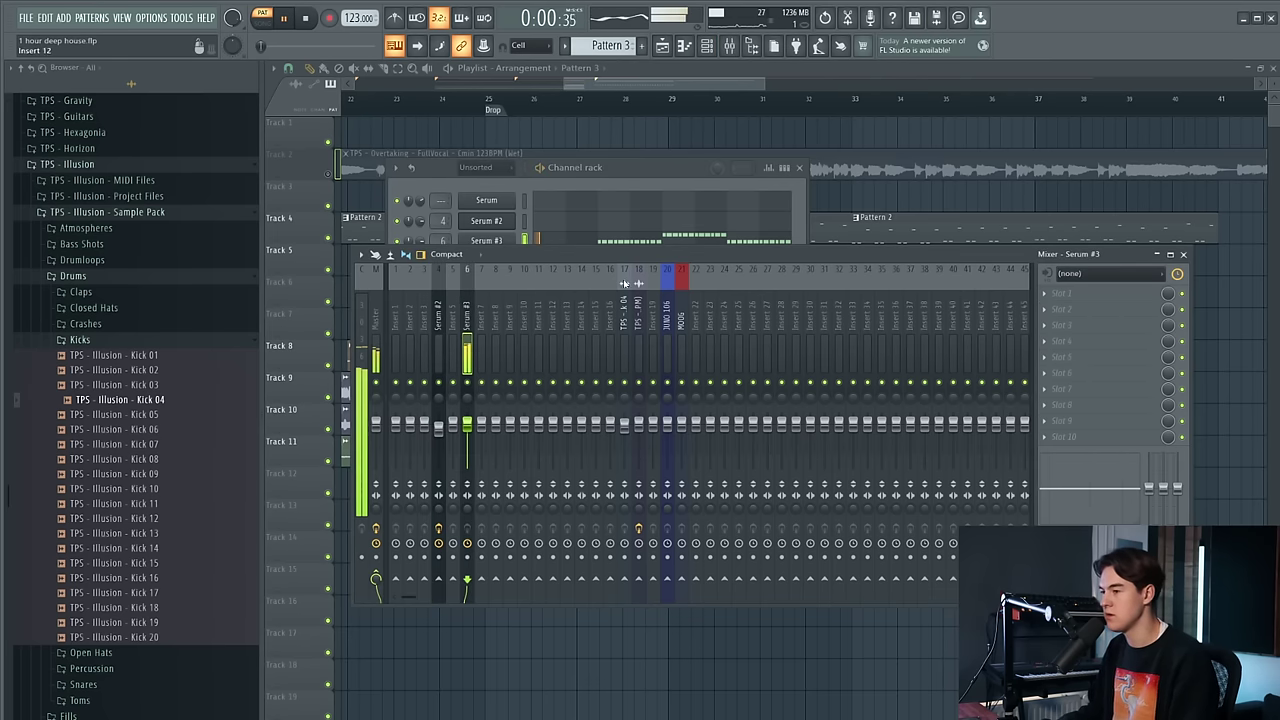
Add Fruity parametric EQ 2 to Serum #3's mixer track and low-pass it with band 7 at about 1125 Hz
click(1137, 297)
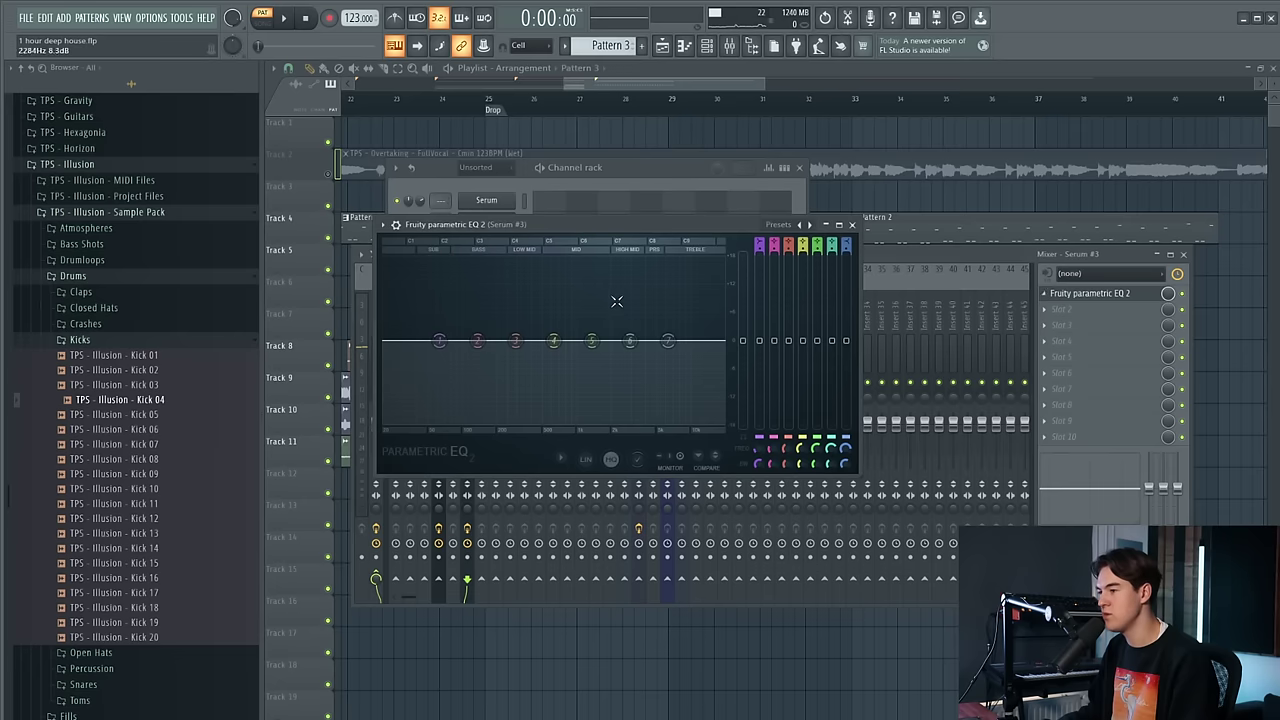
drag(578, 396, 595, 396)
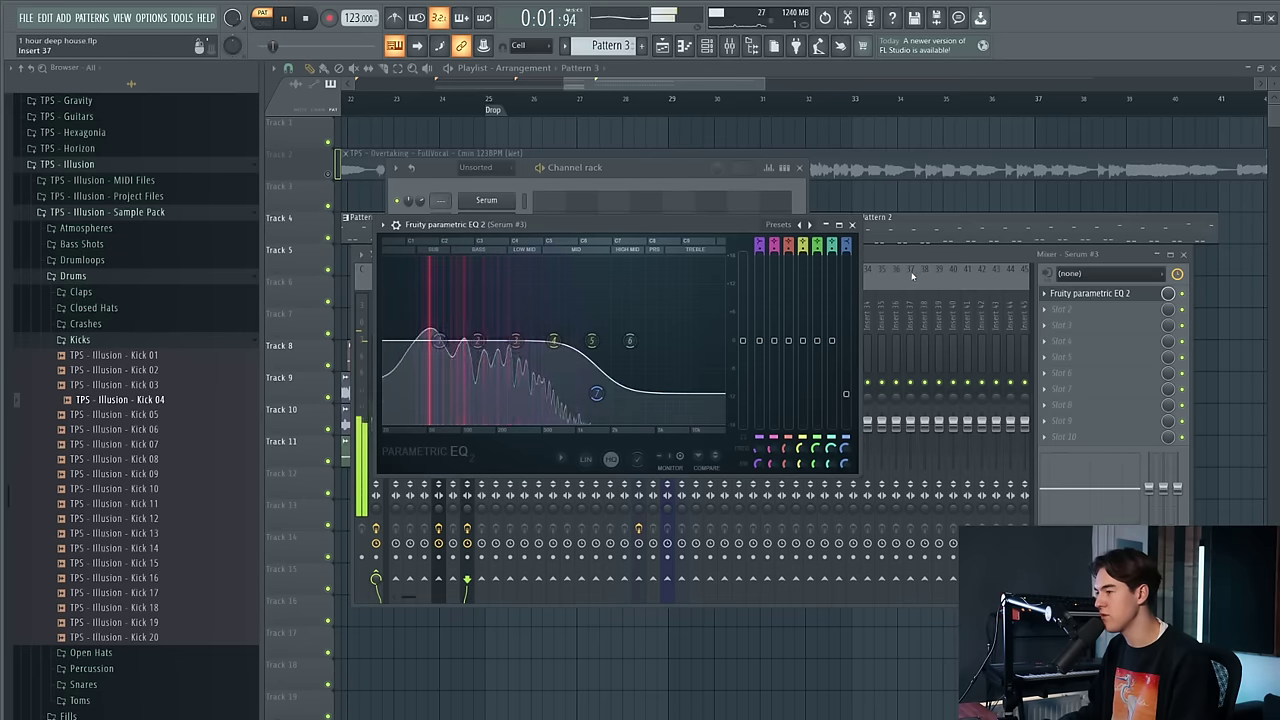
drag(846, 246, 846, 292)
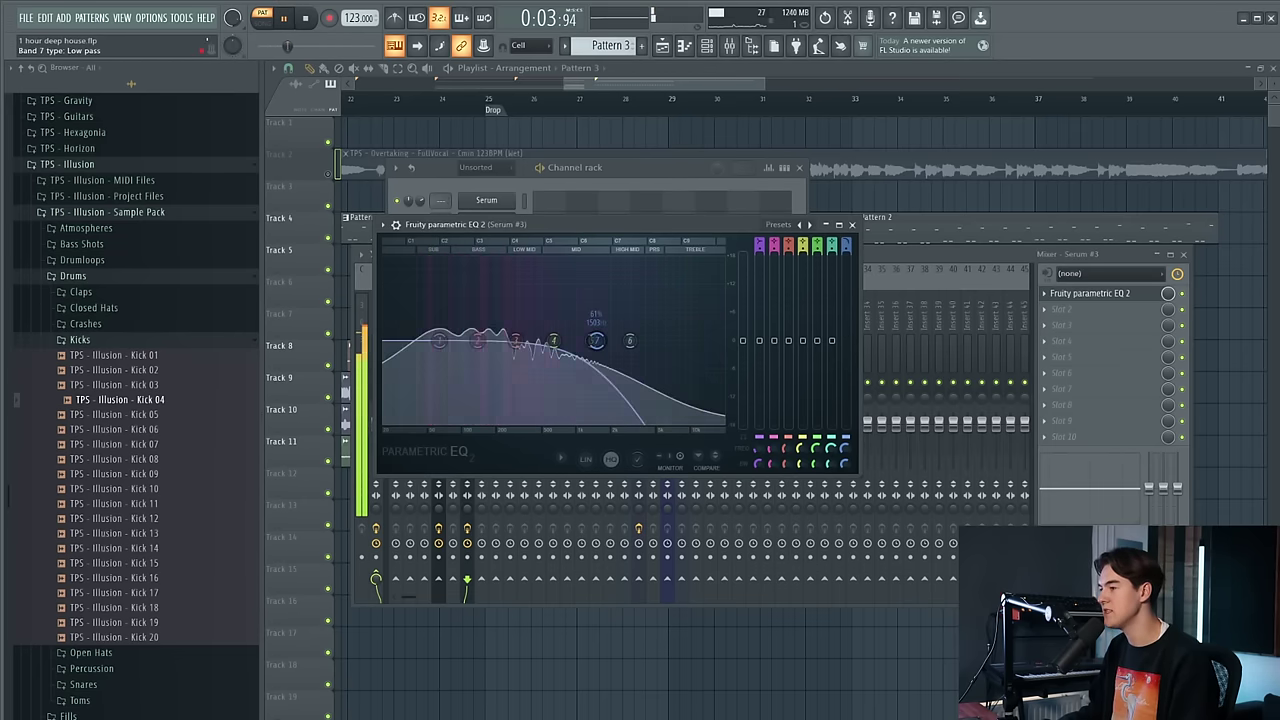
drag(596, 342, 549, 342)
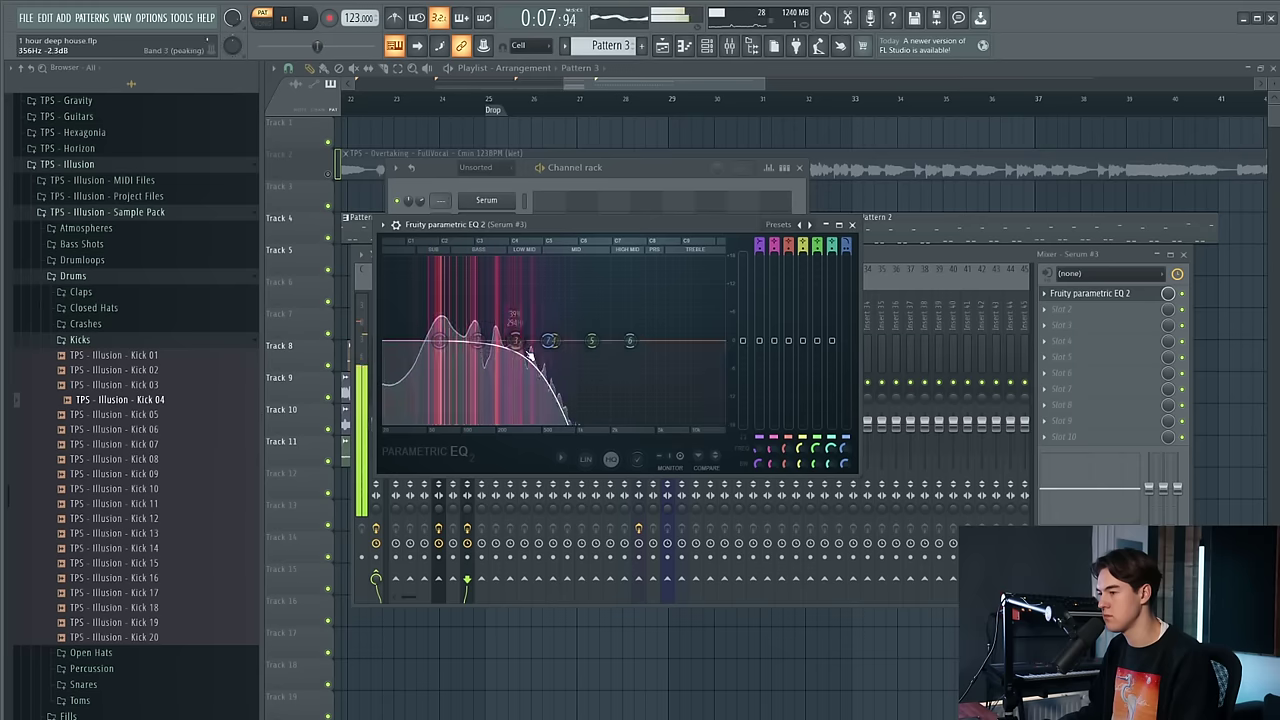
drag(550, 342, 582, 341)
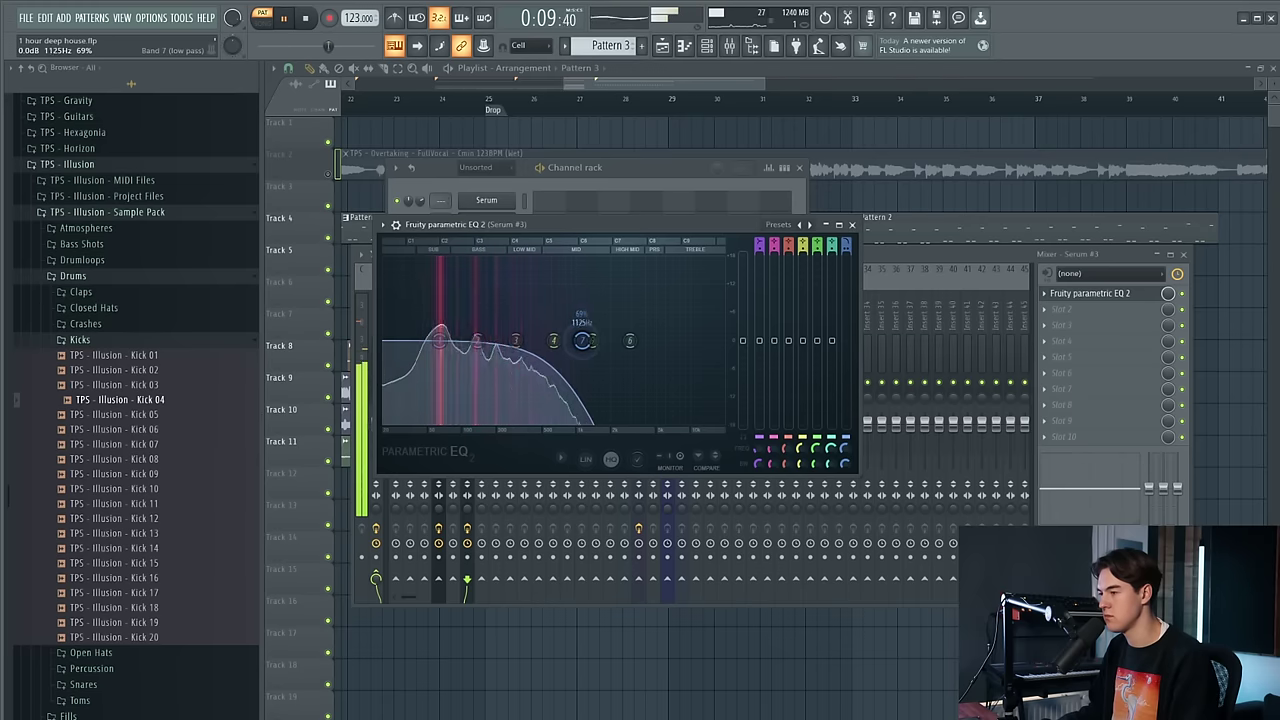
click(852, 225)
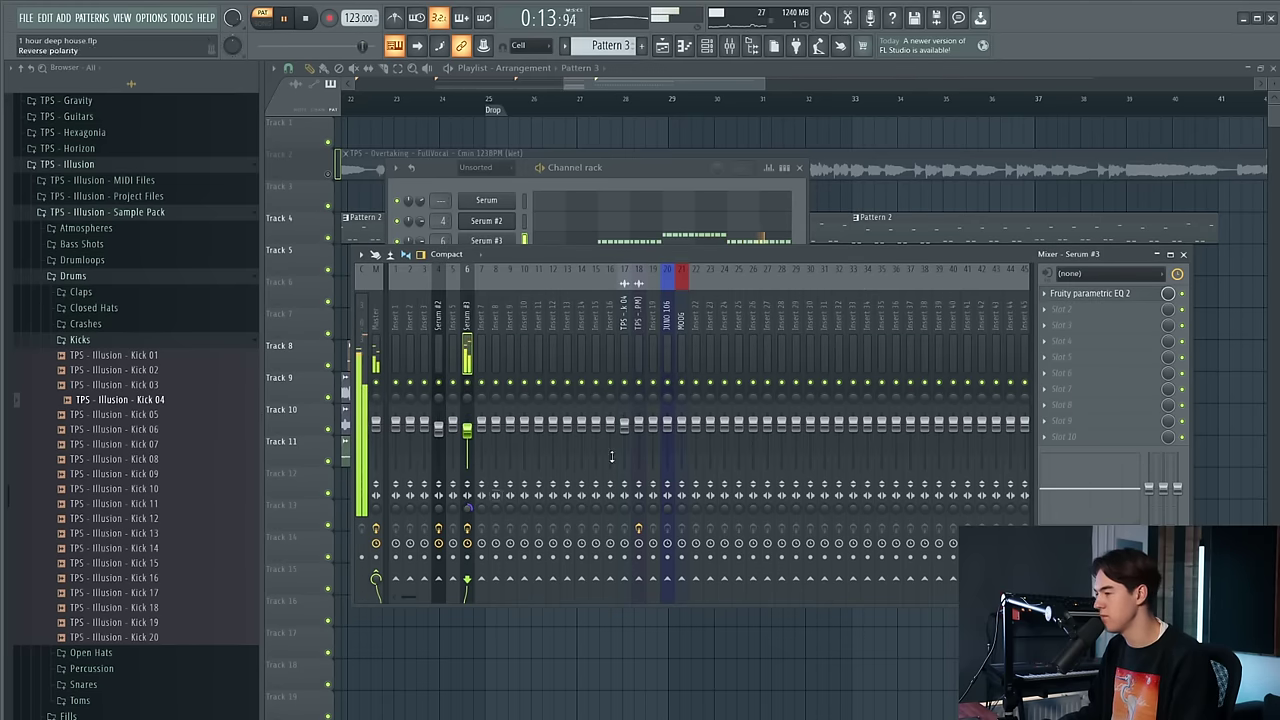
Mute Serum #3 in the channel rack and route Serum #4 to mixer insert 7
click(1103, 322)
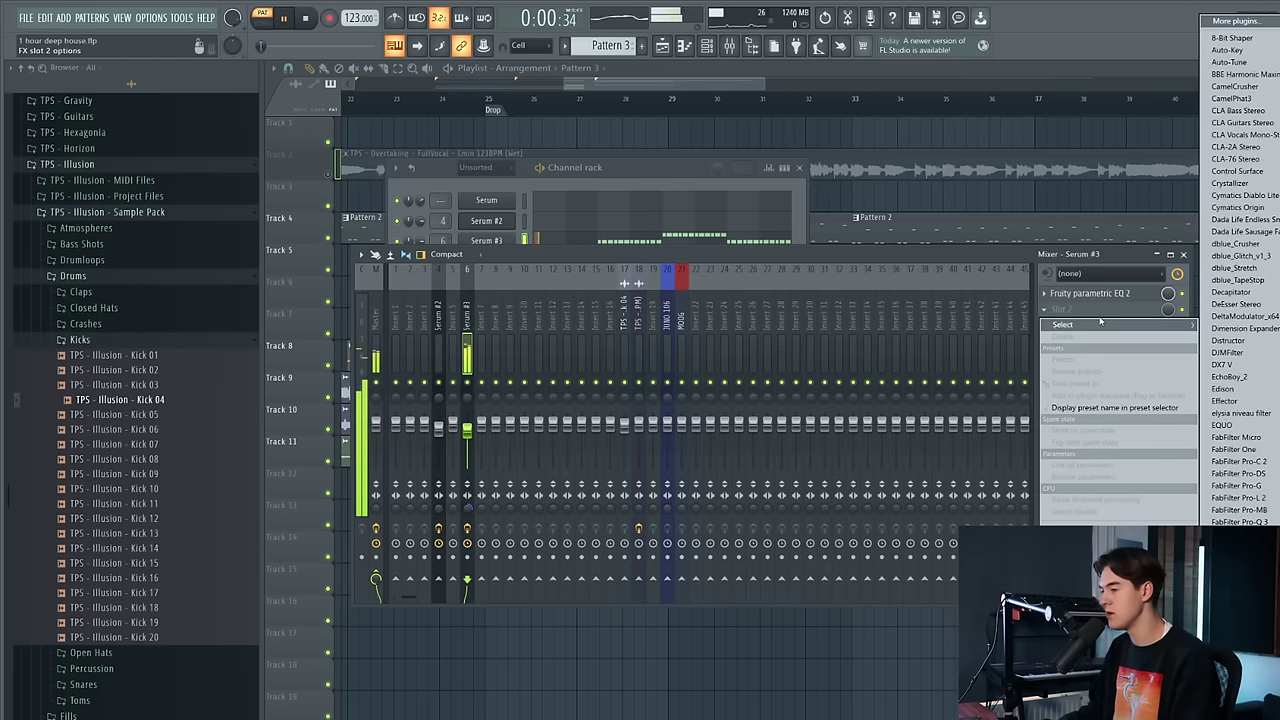
click(390, 214)
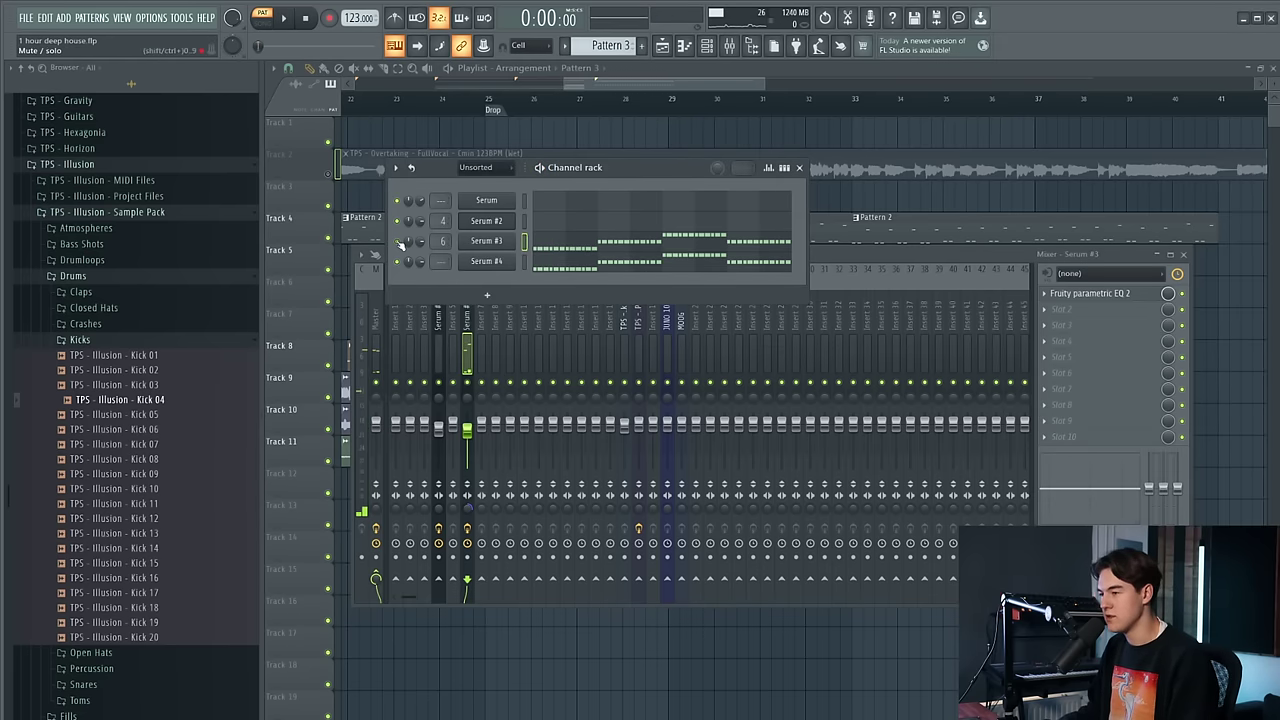
click(479, 316)
key(space)
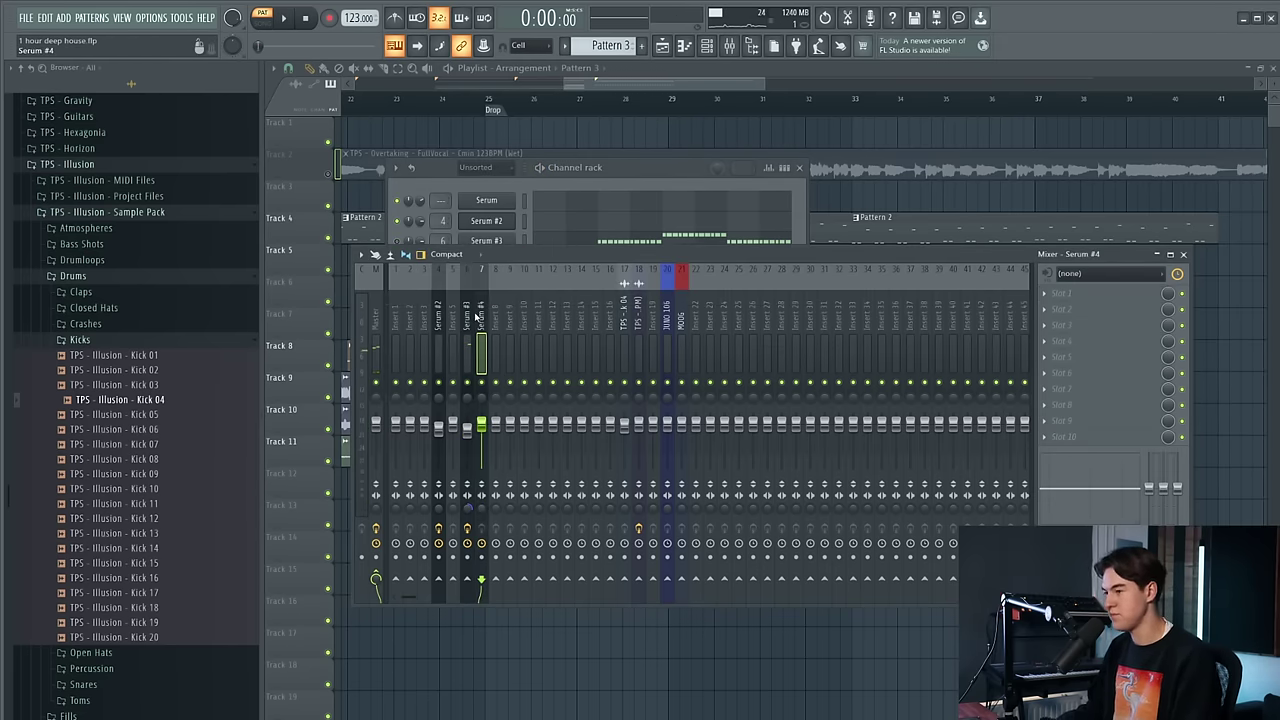
Add Fruity parametric EQ 2 to Serum #4, cutting its lows with a high-pass band and gently boosting its highs with band 6
click(1100, 294)
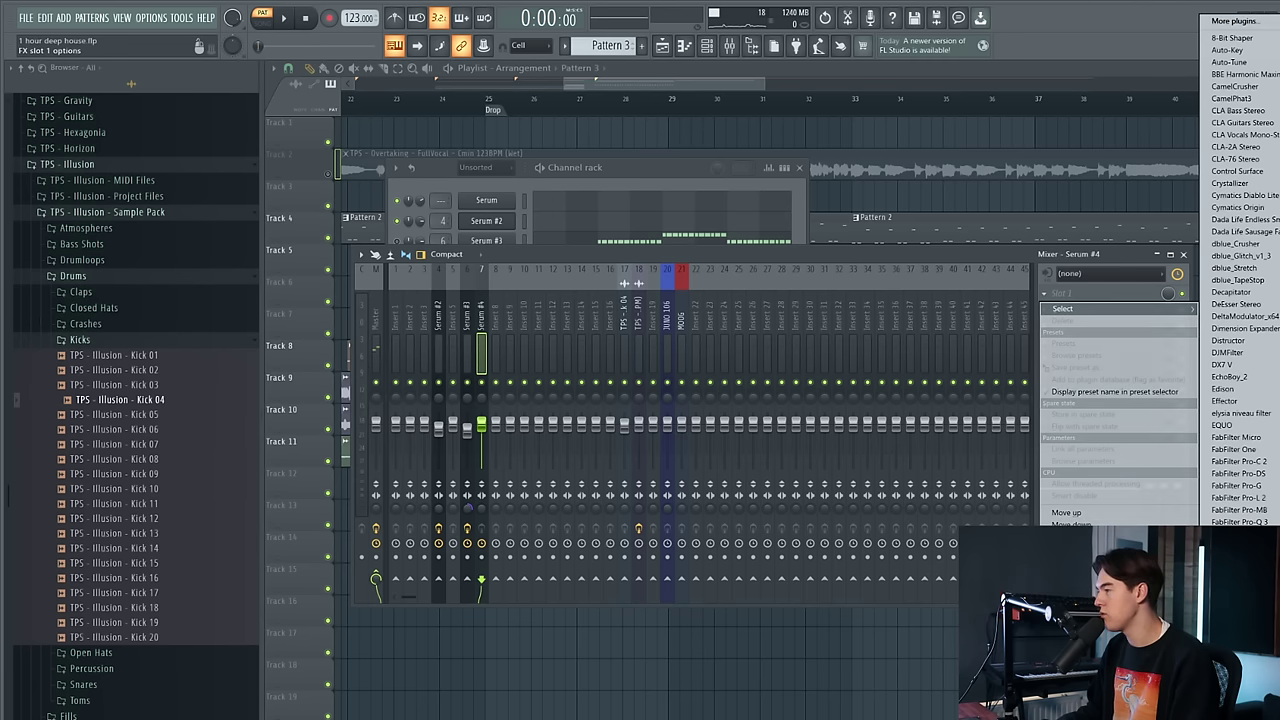
click(1240, 630)
key(space)
scroll(655, 136, down, 3)
scroll(655, 137, up, 1)
scroll(655, 144, up, 3)
drag(335, 236, 378, 240)
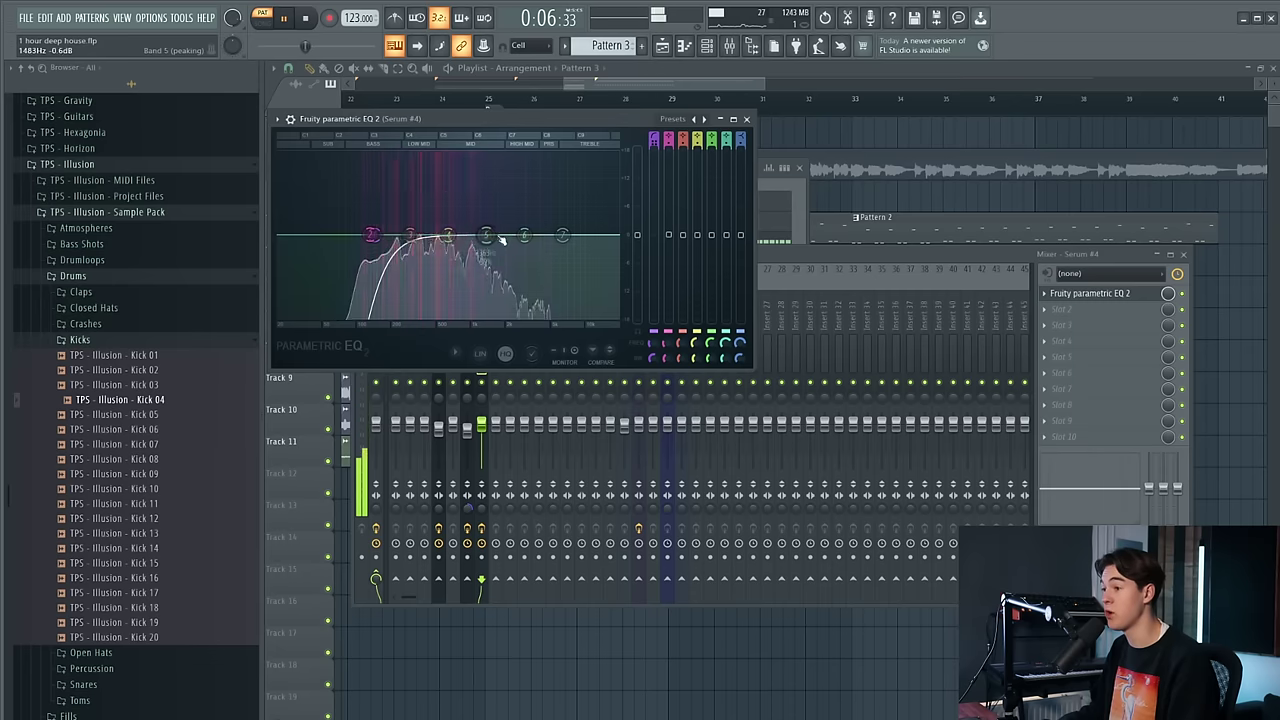
mouse_move(524, 235)
mouse_down()
mouse_move(538, 196)
mouse_move(545, 222)
mouse_up()
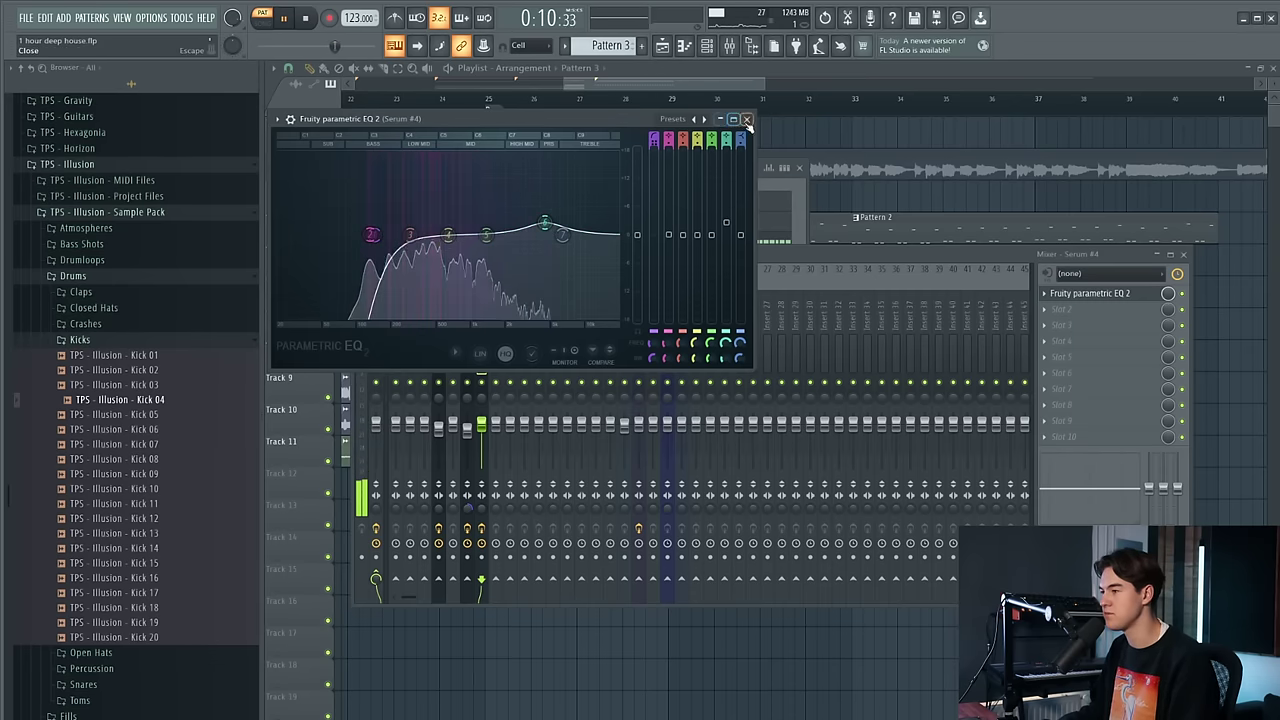
key(Escape)
Unmute Serum #3 and set Serum #4's mixer volume to about -9.0 dB during pattern playback
click(481, 220)
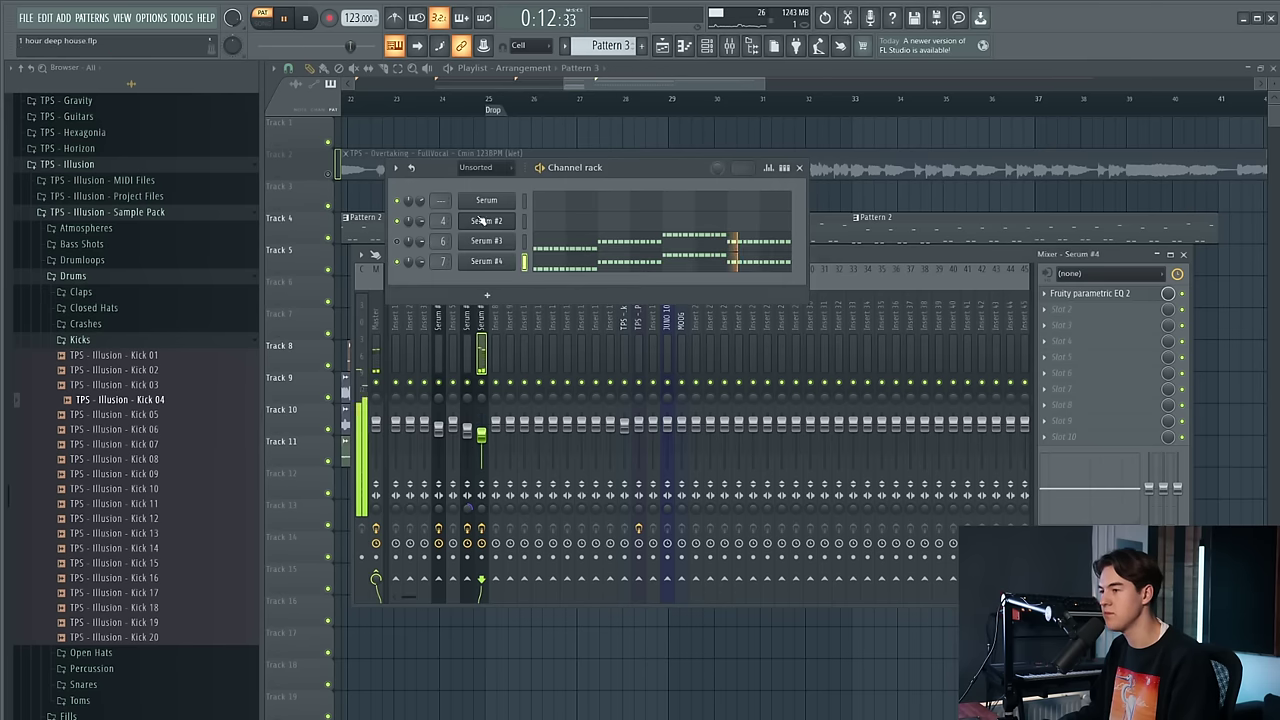
drag(480, 436, 481, 444)
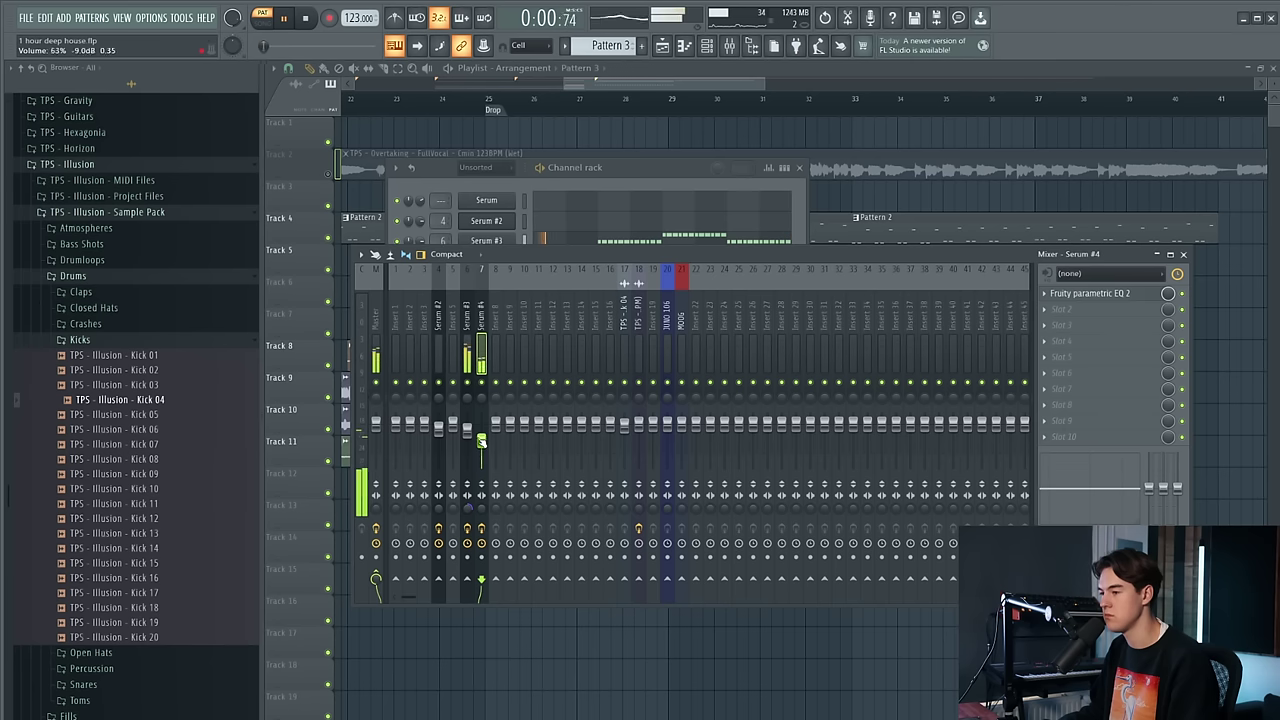
Load CamelCrusher in Serum #3's third effect slot with the British Clean patch and a master volume of about -6.6 dB
click(1125, 320)
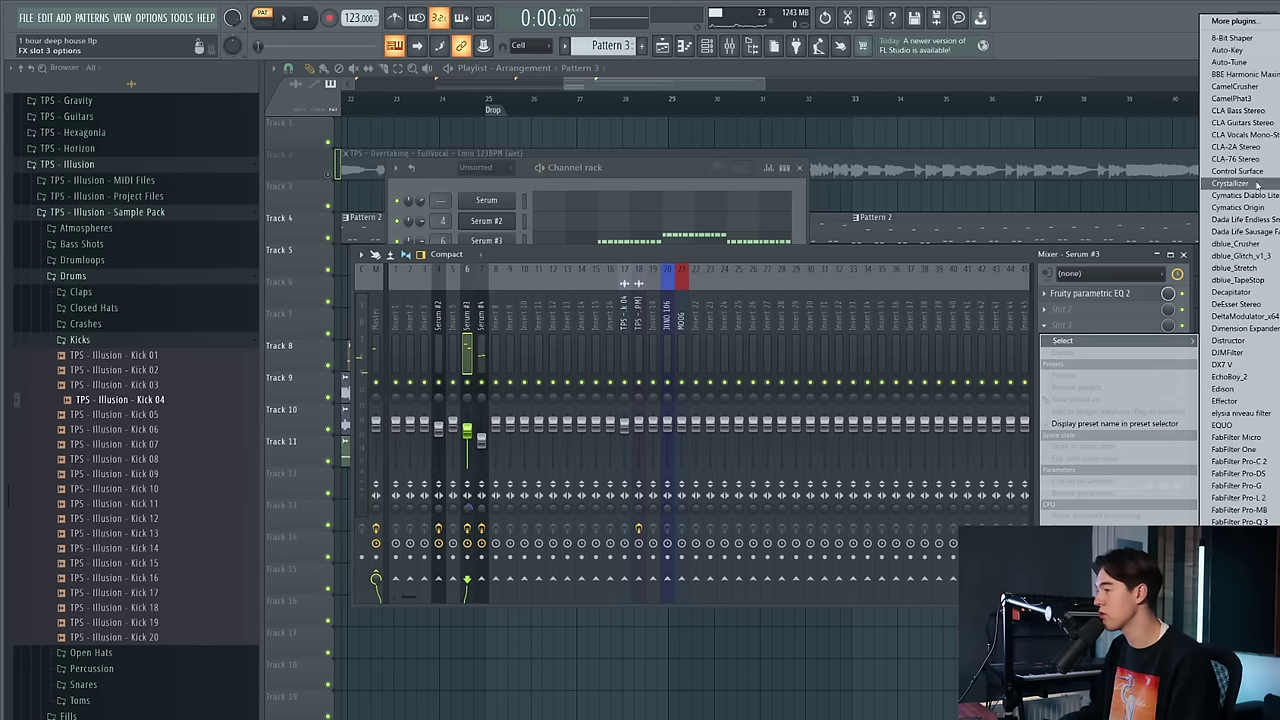
click(1250, 86)
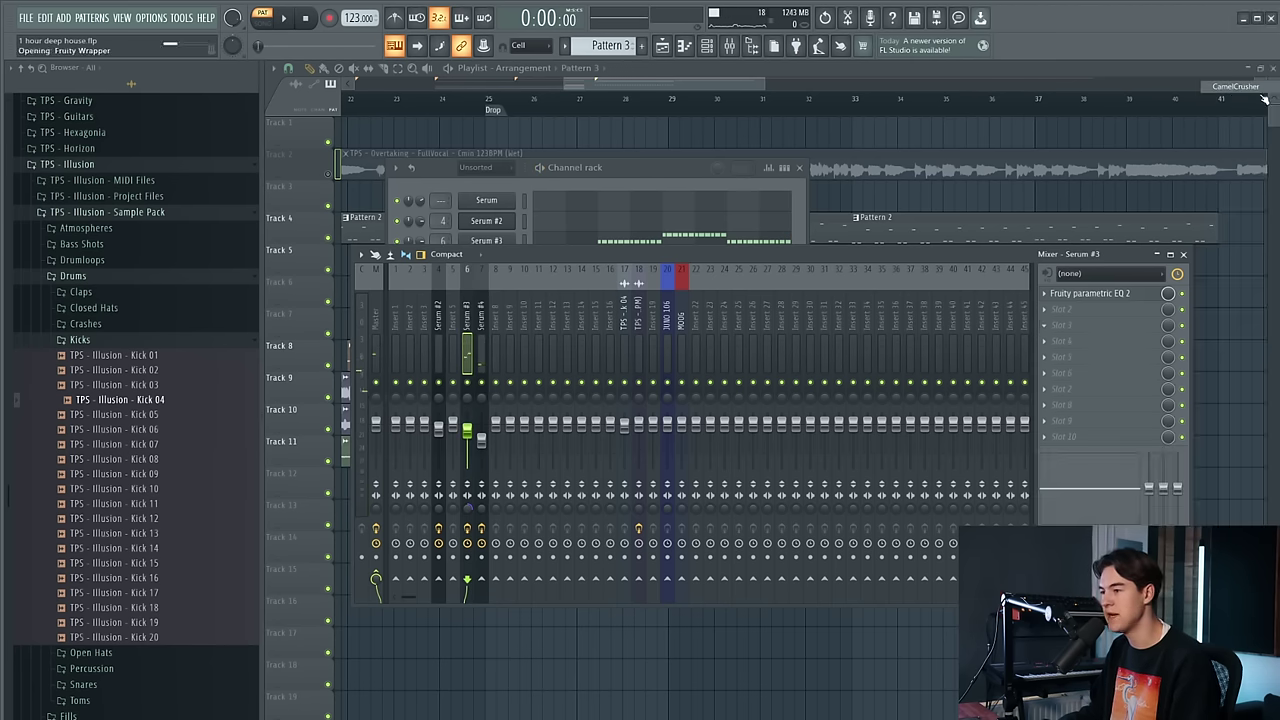
drag(388, 158, 538, 367)
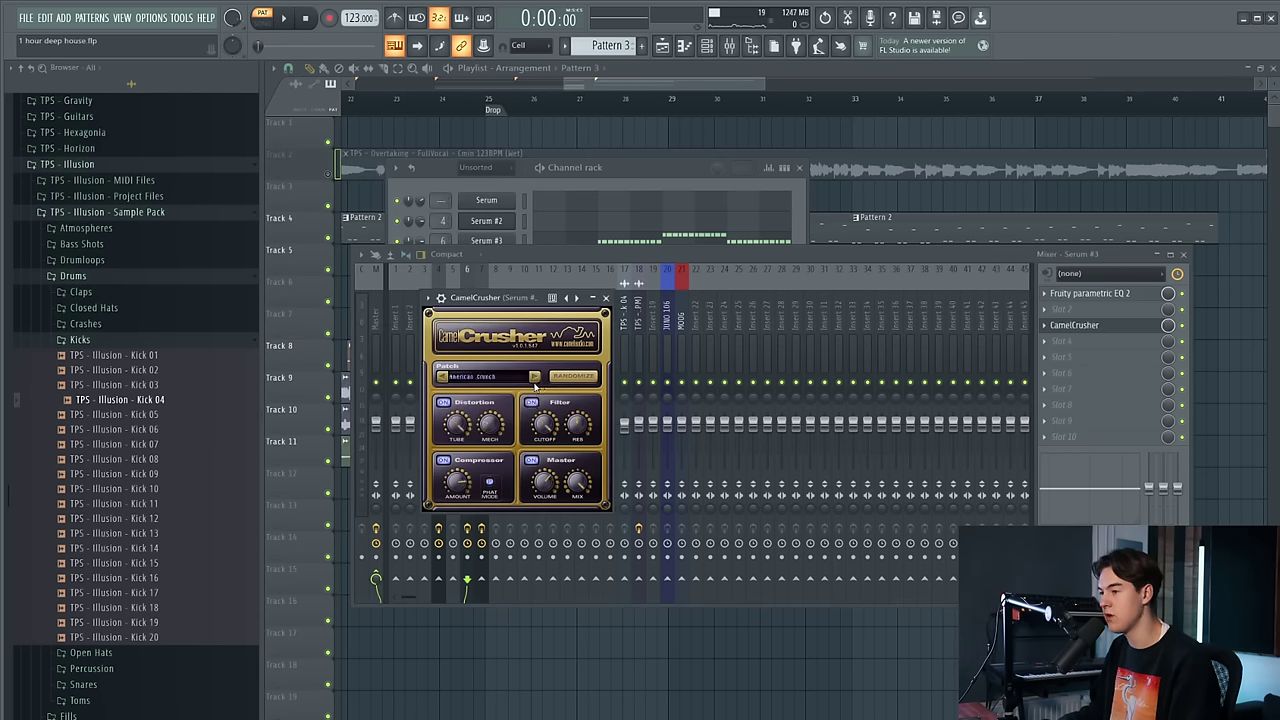
drag(489, 306, 479, 265)
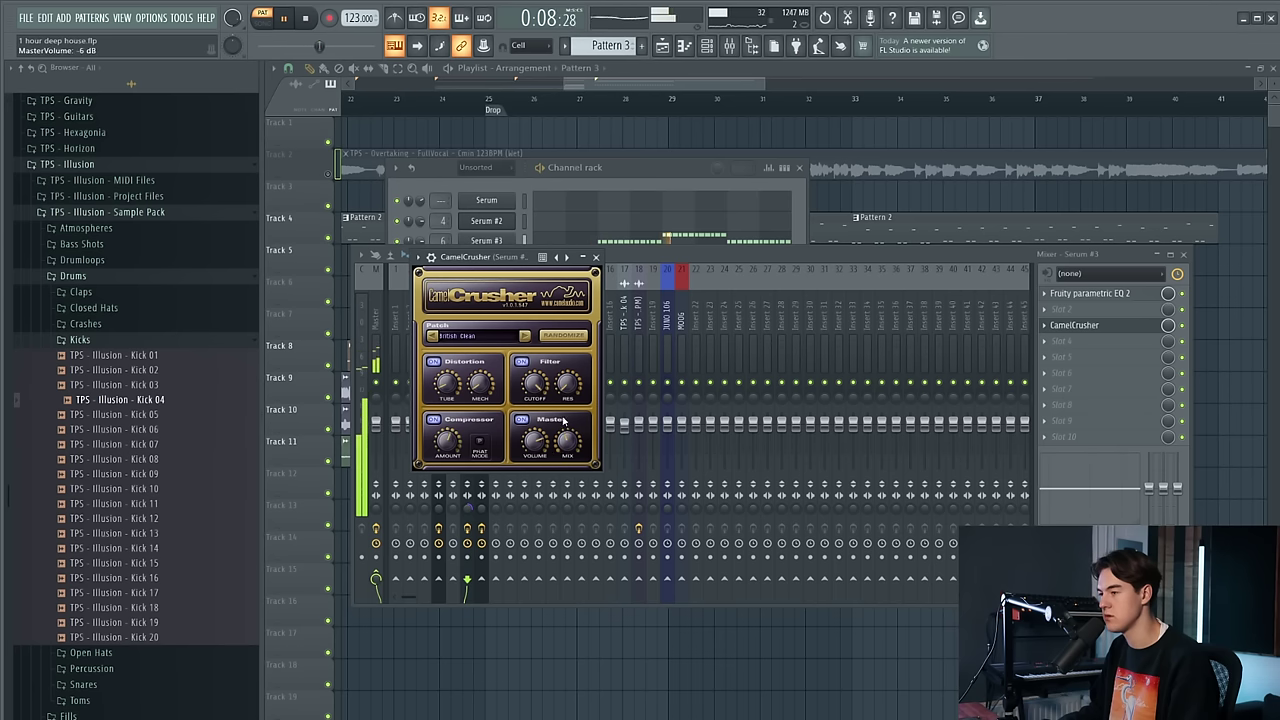
click(596, 257)
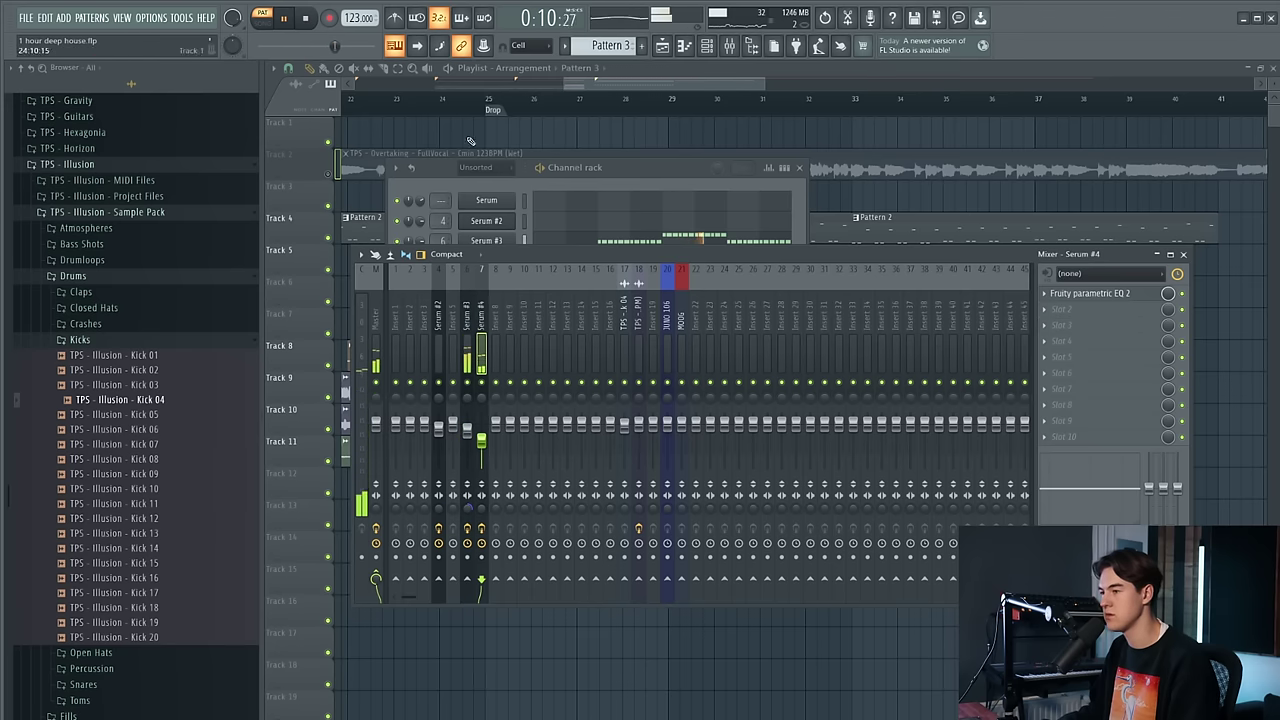
Select the Serum #3 and Serum #4 mixer tracks together and route them only to insert 9
click(469, 187)
click(470, 344)
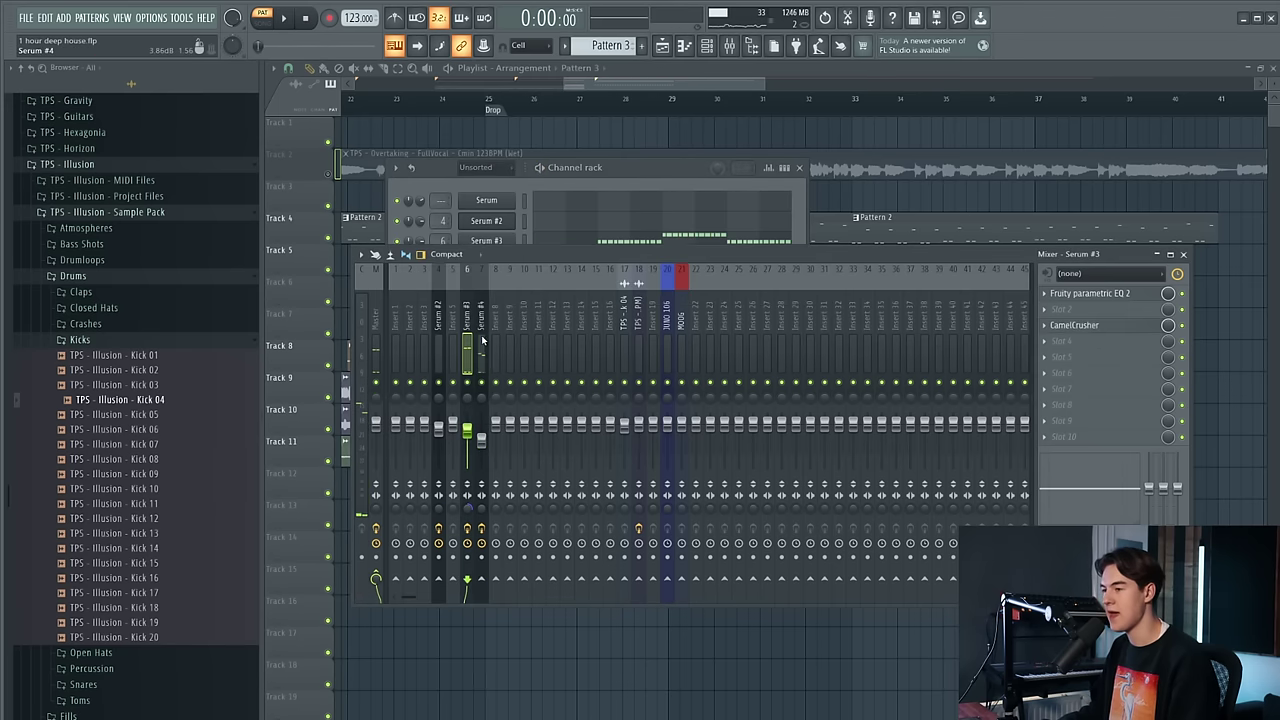
right_click(510, 580)
click(540, 600)
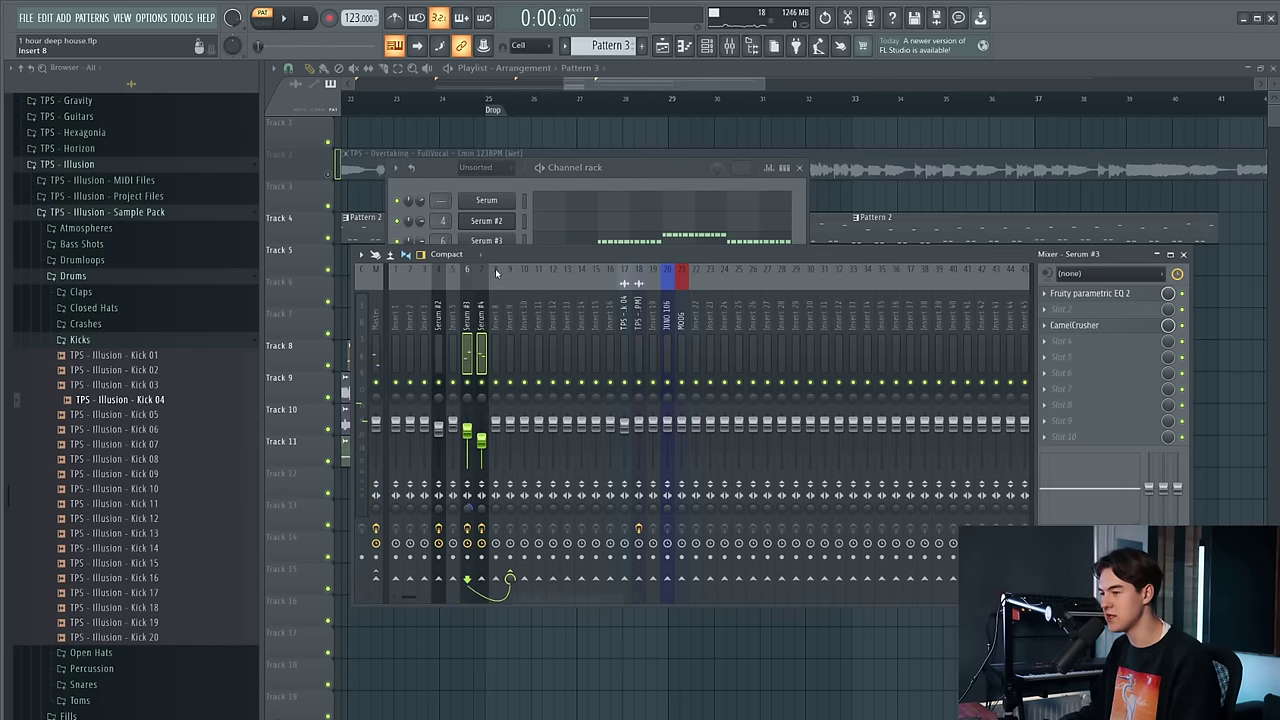
Rename mixer insert 9 as Bass
click(509, 309)
right_click(510, 312)
click(560, 291)
text(Bas)
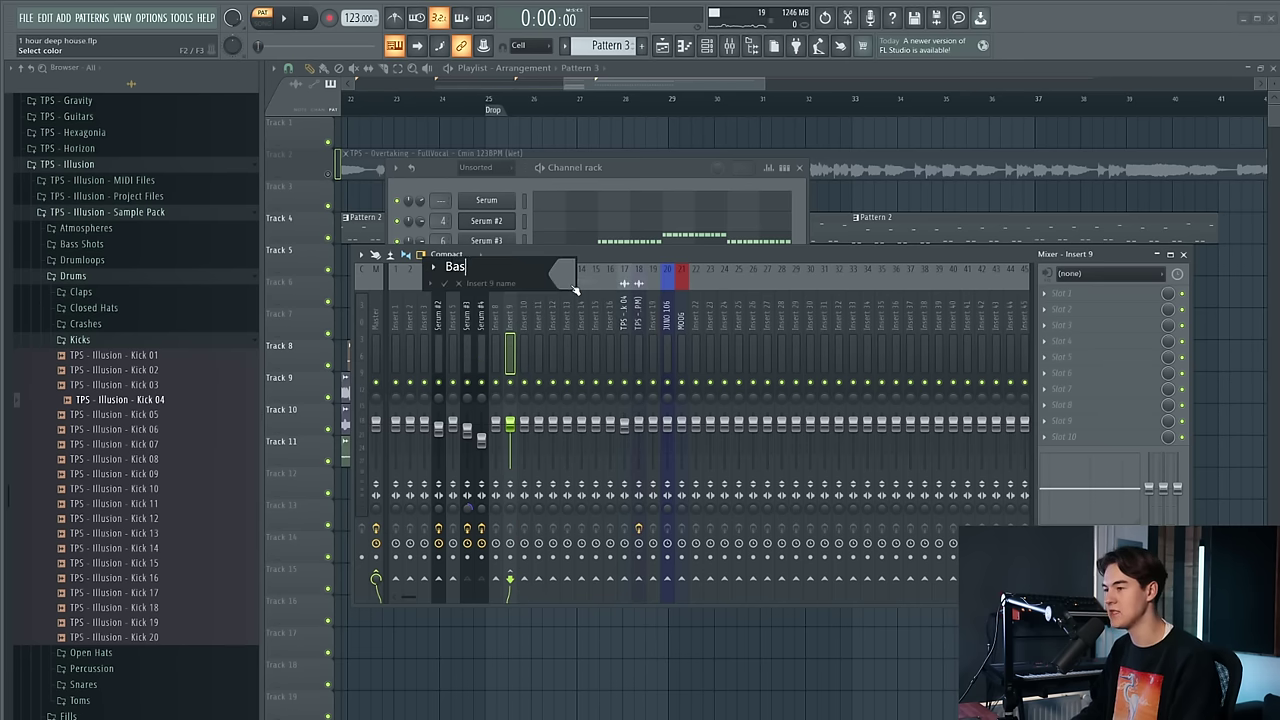
text(s)
key(Return)
Load Kickstart in the Bass track's sixth effect slot with its mix at 85%, auditioning the pattern
click(1119, 375)
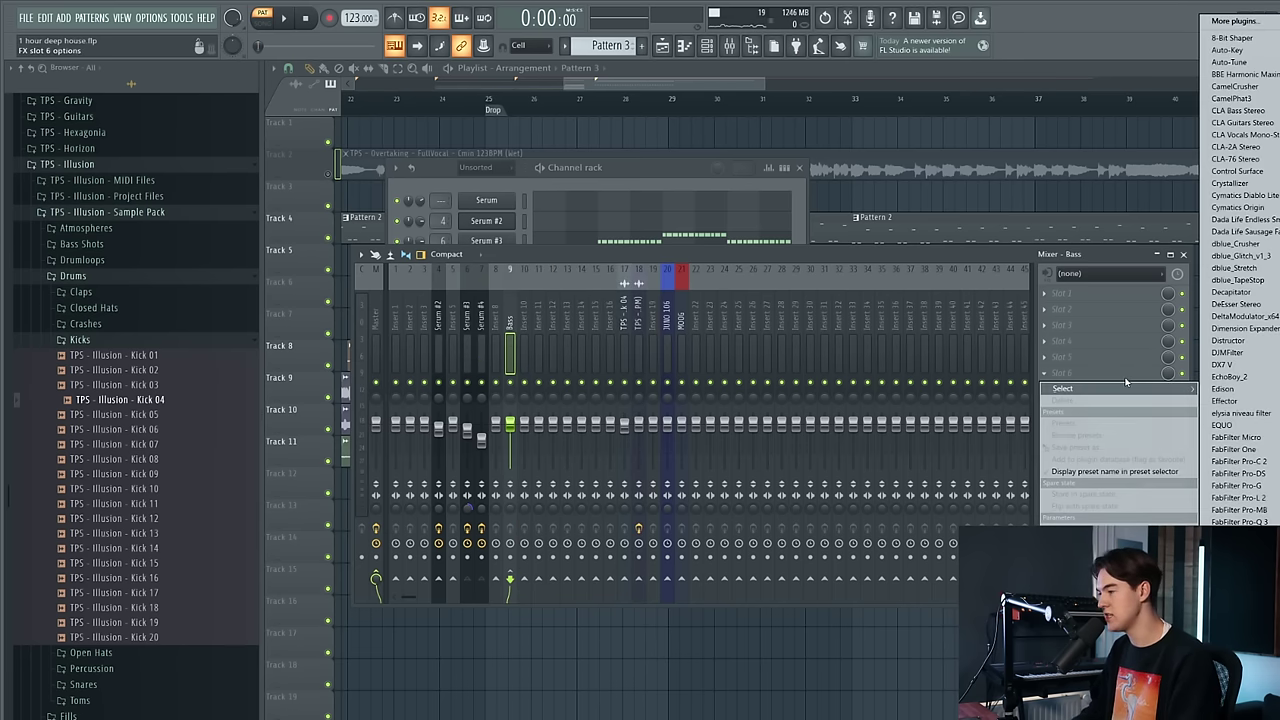
key(k)
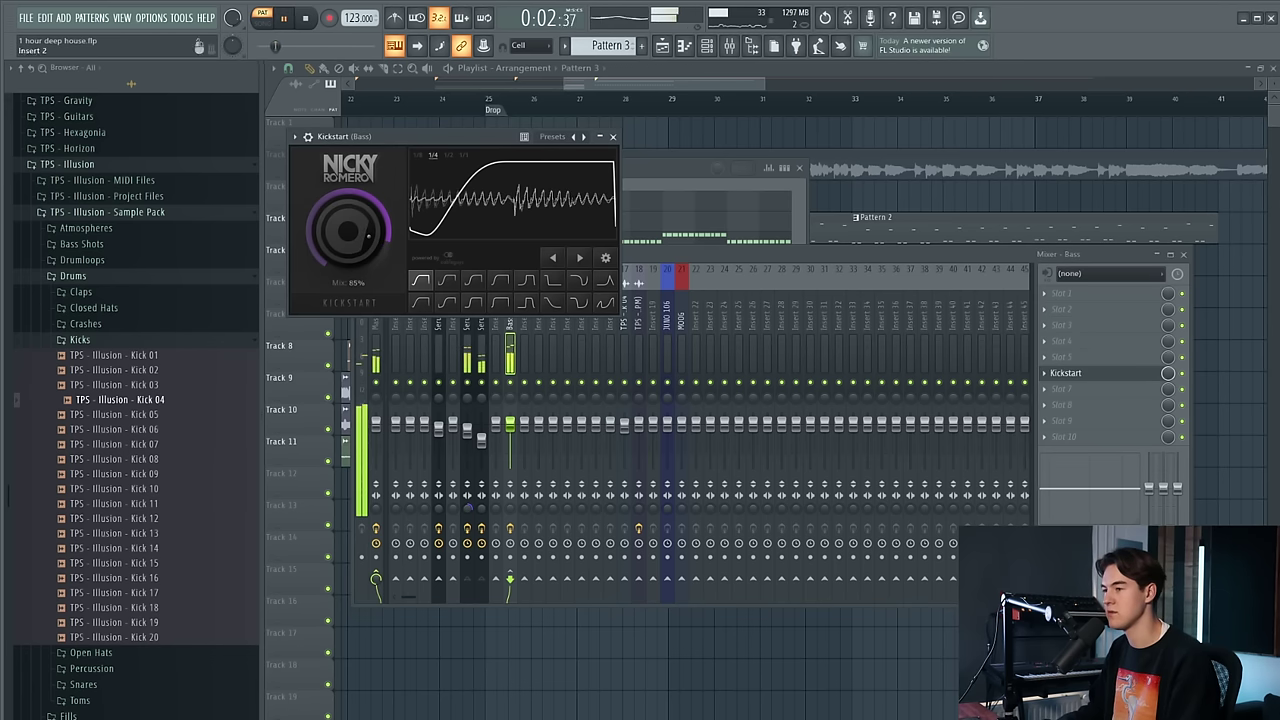
click(514, 601)
click(549, 671)
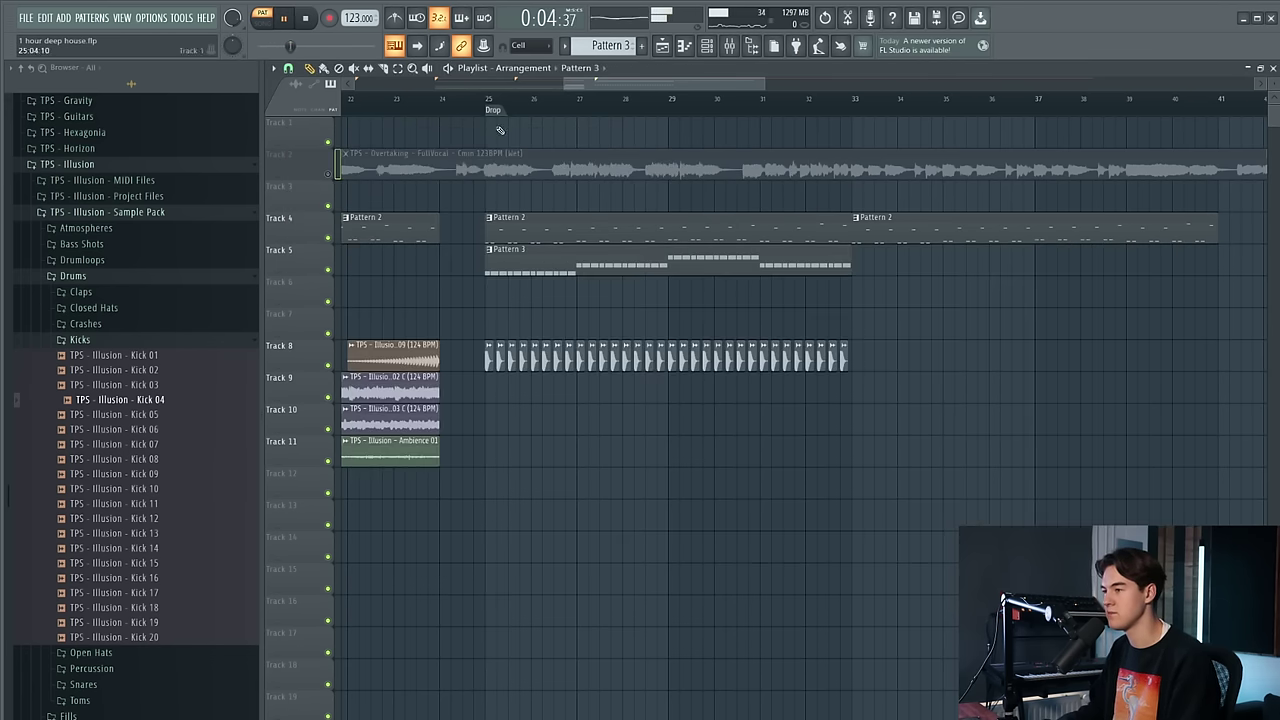
Play the arrangement from the Drop in song mode and unmute the Track 2 vocal
click(476, 103)
scroll(476, 103, up, 2)
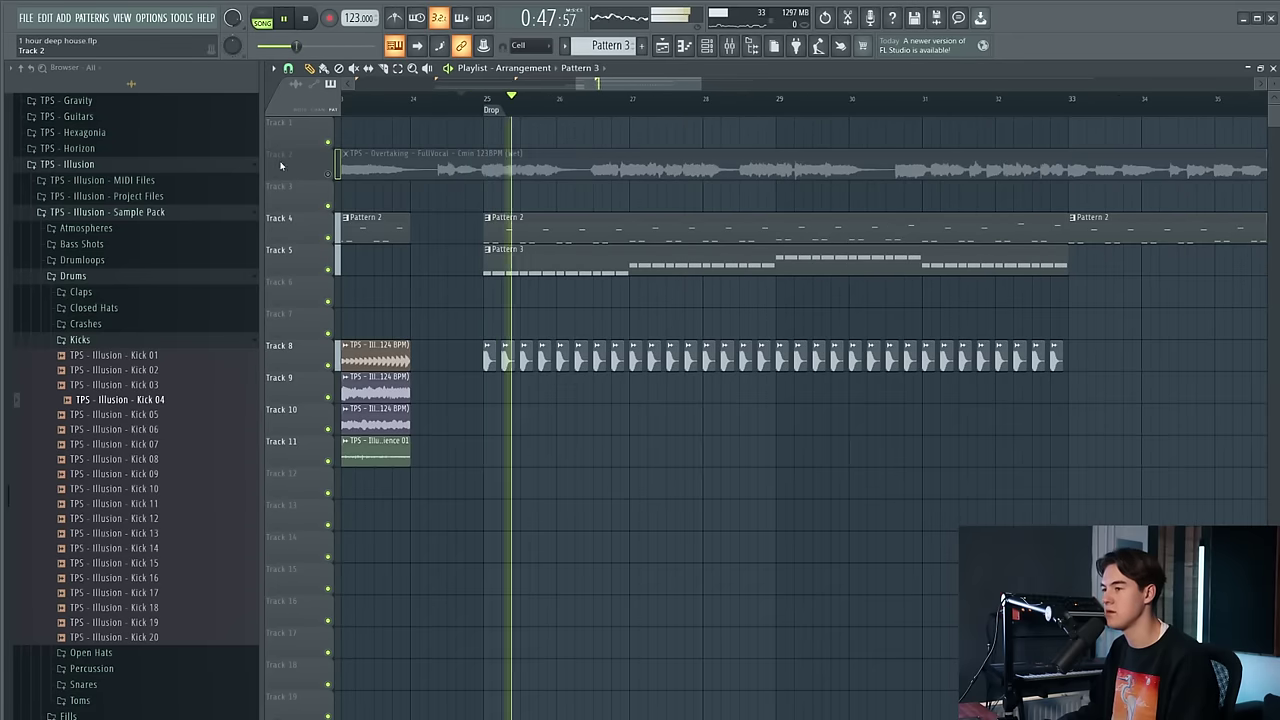
click(322, 173)
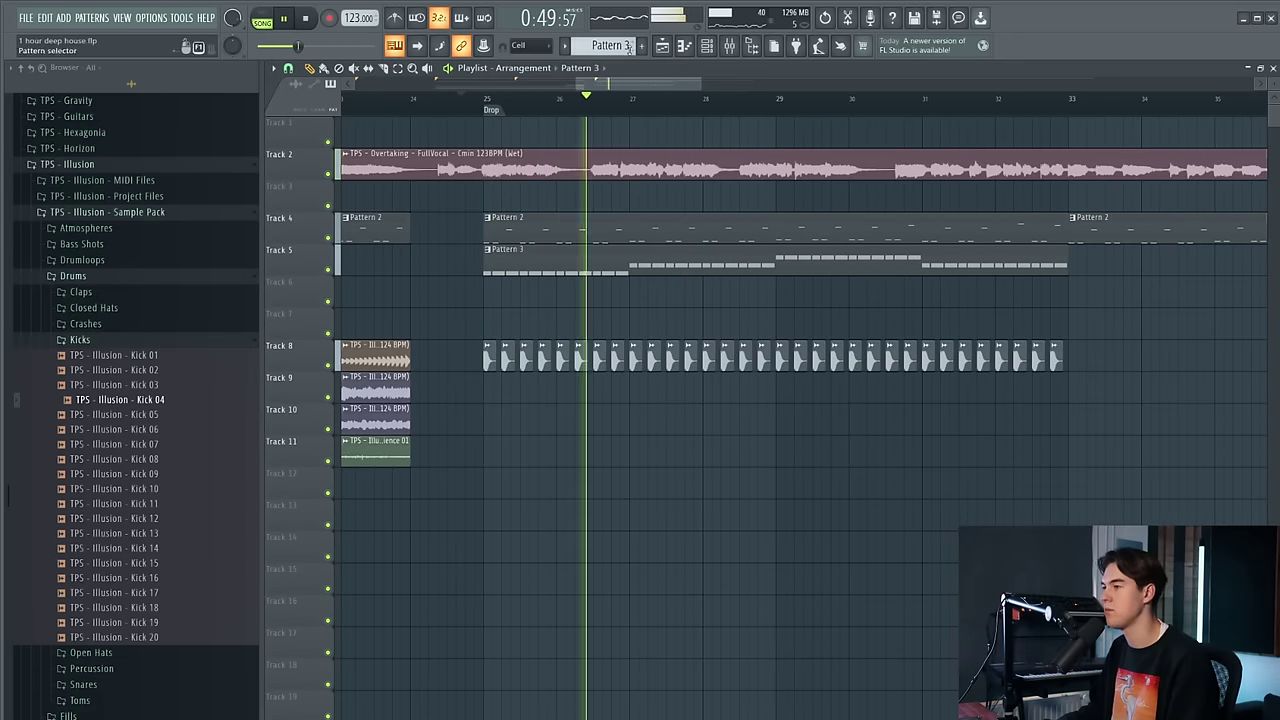
Check Serum #3's equalizer during playback and raise its mixer volume to about -0.7 dB
click(754, 46)
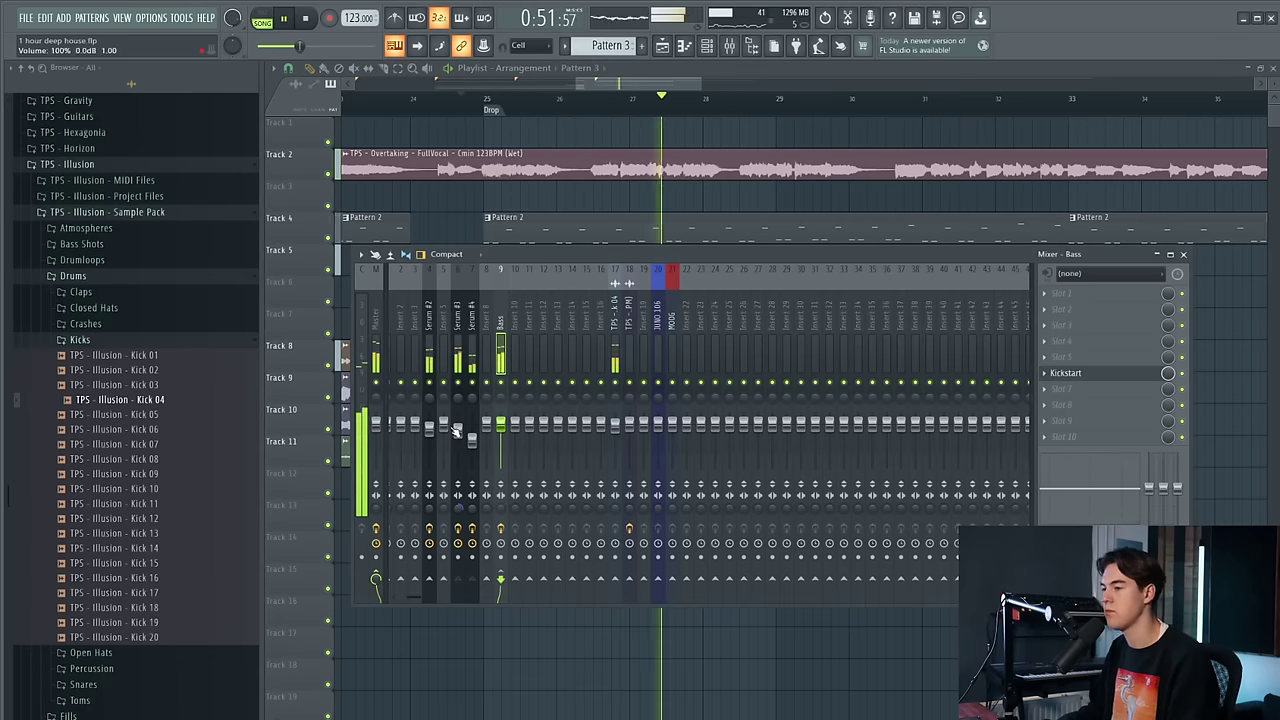
click(458, 340)
click(1088, 293)
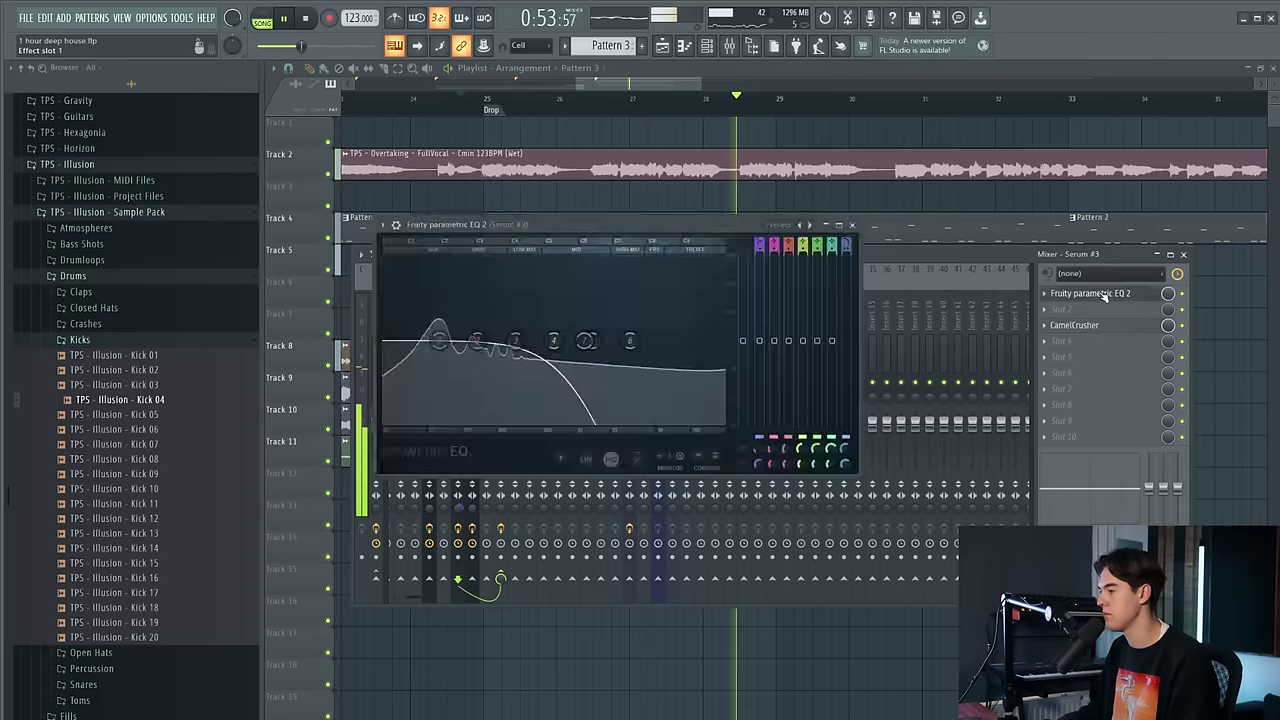
click(852, 224)
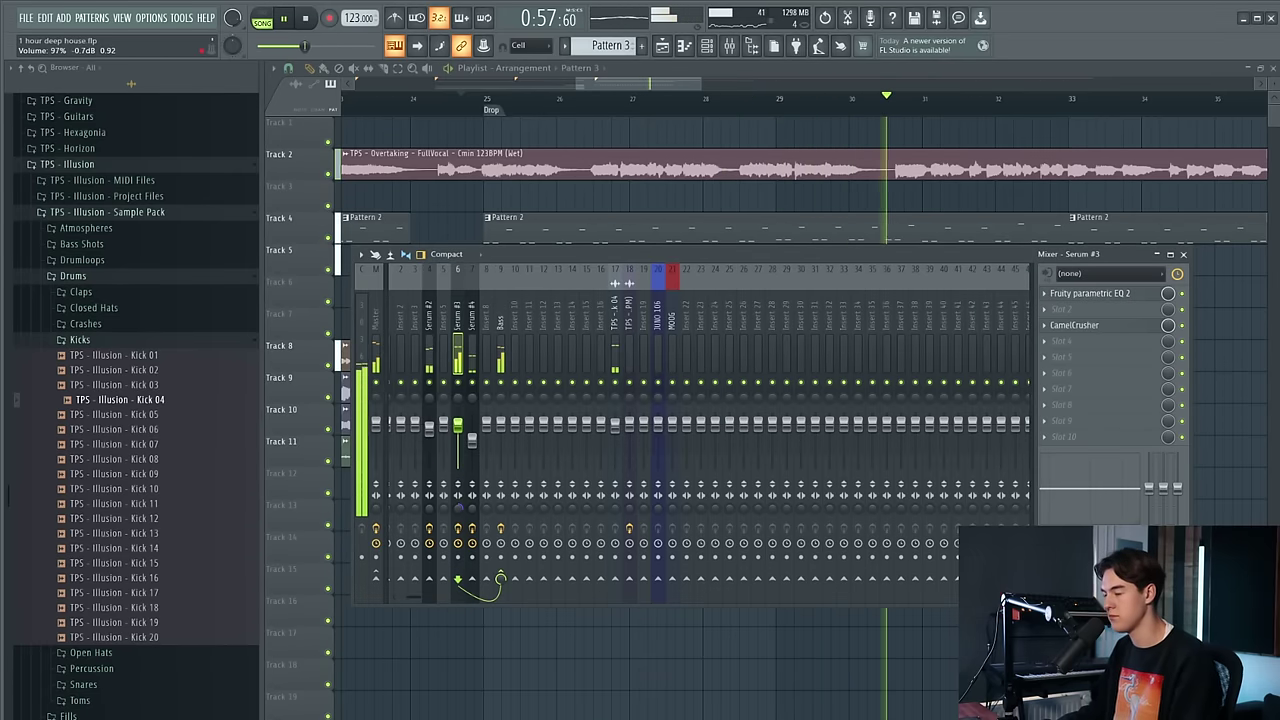
Open the Overtaking vocal clip's channel settings while the Drop replays
click(587, 163)
double_click(587, 163)
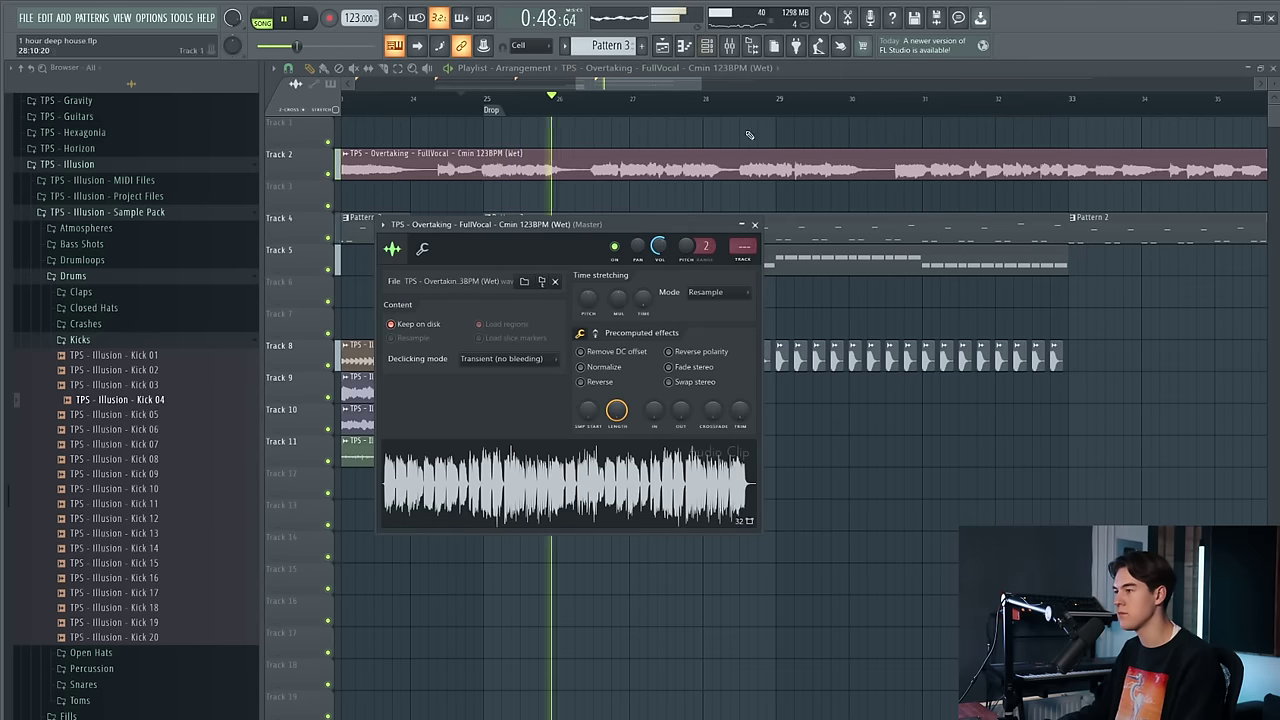
Set Serum #2's filter cutoff to about 103 Hz while the Drop plays with the vocal
click(704, 47)
click(470, 167)
click(478, 192)
click(486, 222)
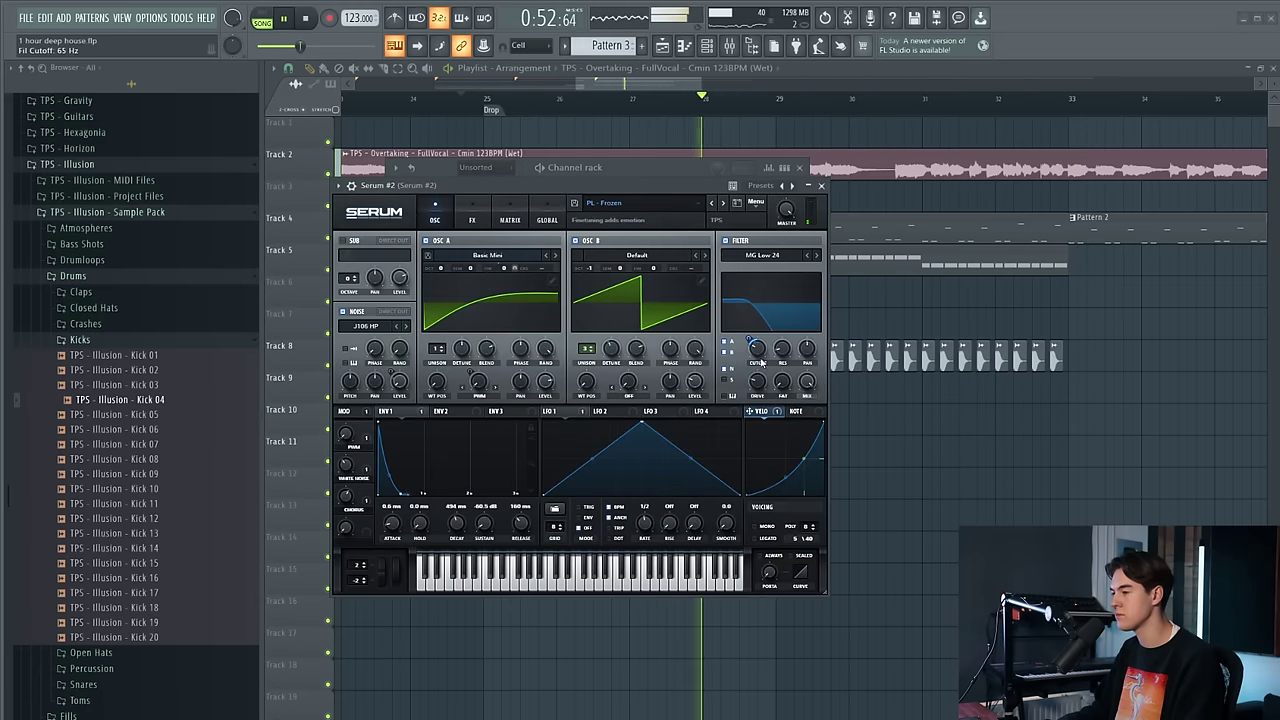
scroll(760, 362, up, 2)
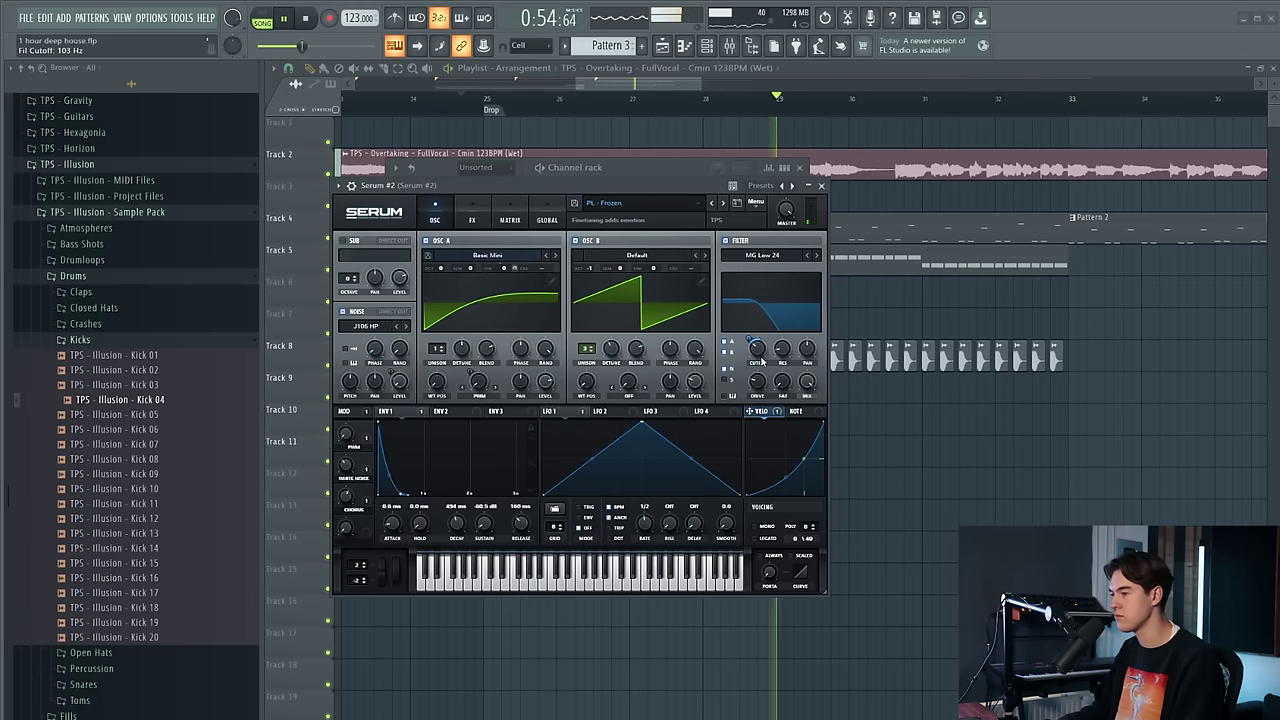
Play the arrangement from just before the Pre chorus marker
scroll(760, 362, down, 4)
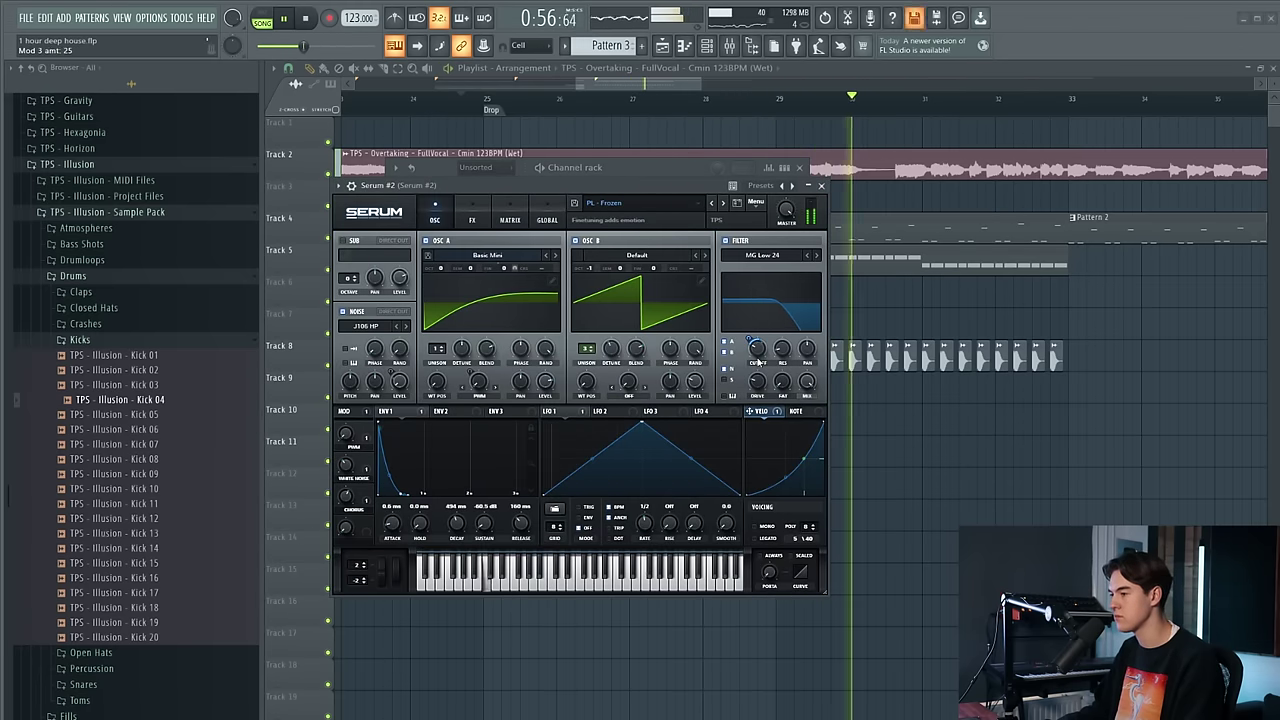
right_click(1029, 466)
scroll(978, 466, down, 4)
click(536, 101)
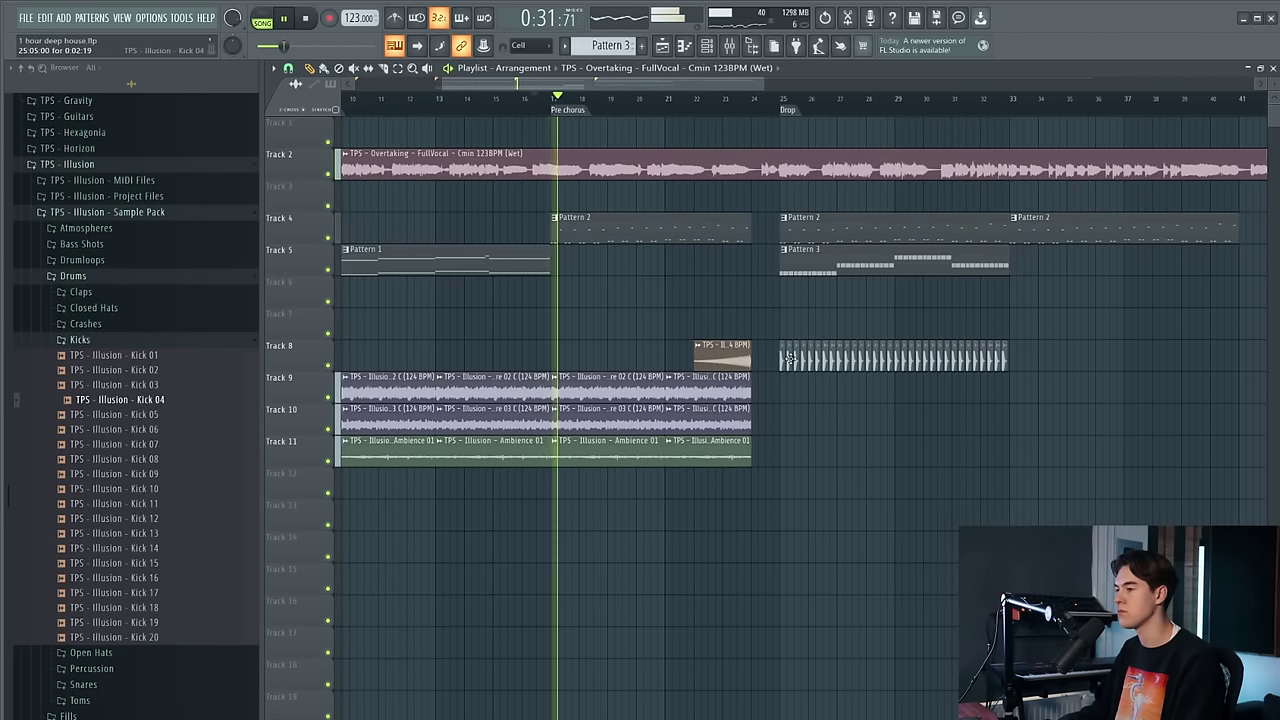
Set the full vocal track's mixer volume to about 96% while playing the pre chorus
key(F9)
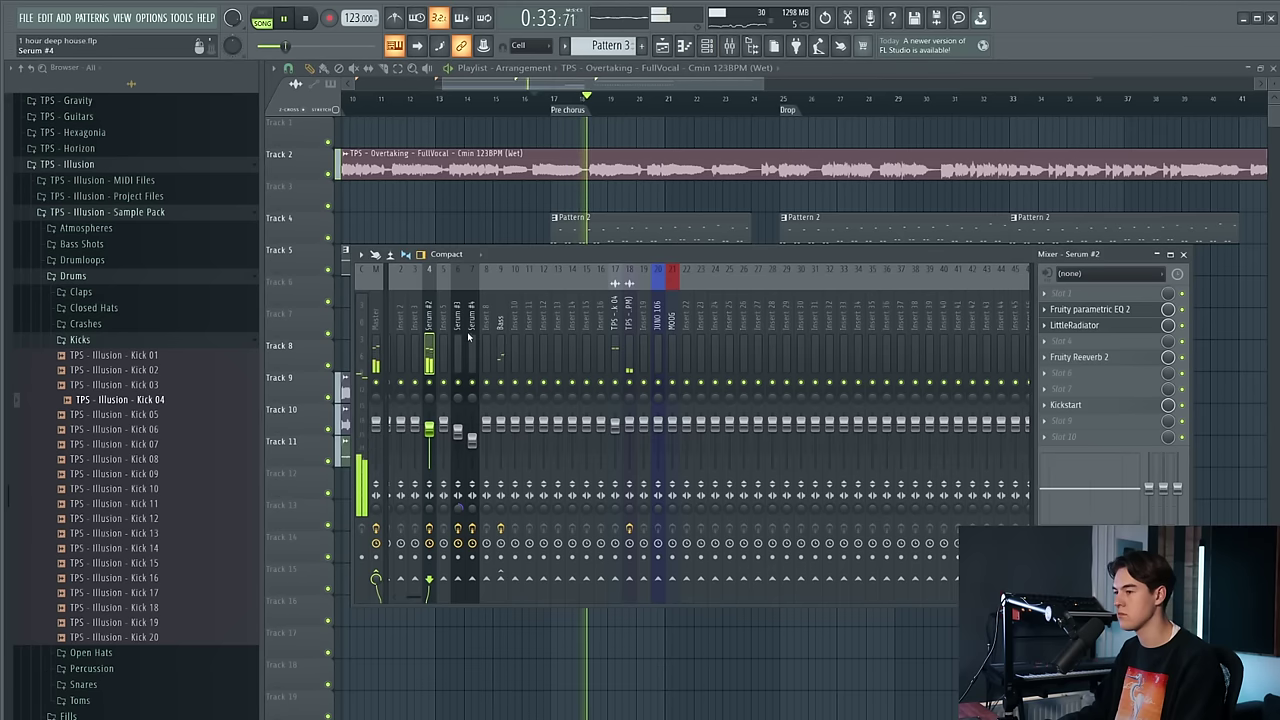
click(729, 47)
click(729, 47)
click(878, 320)
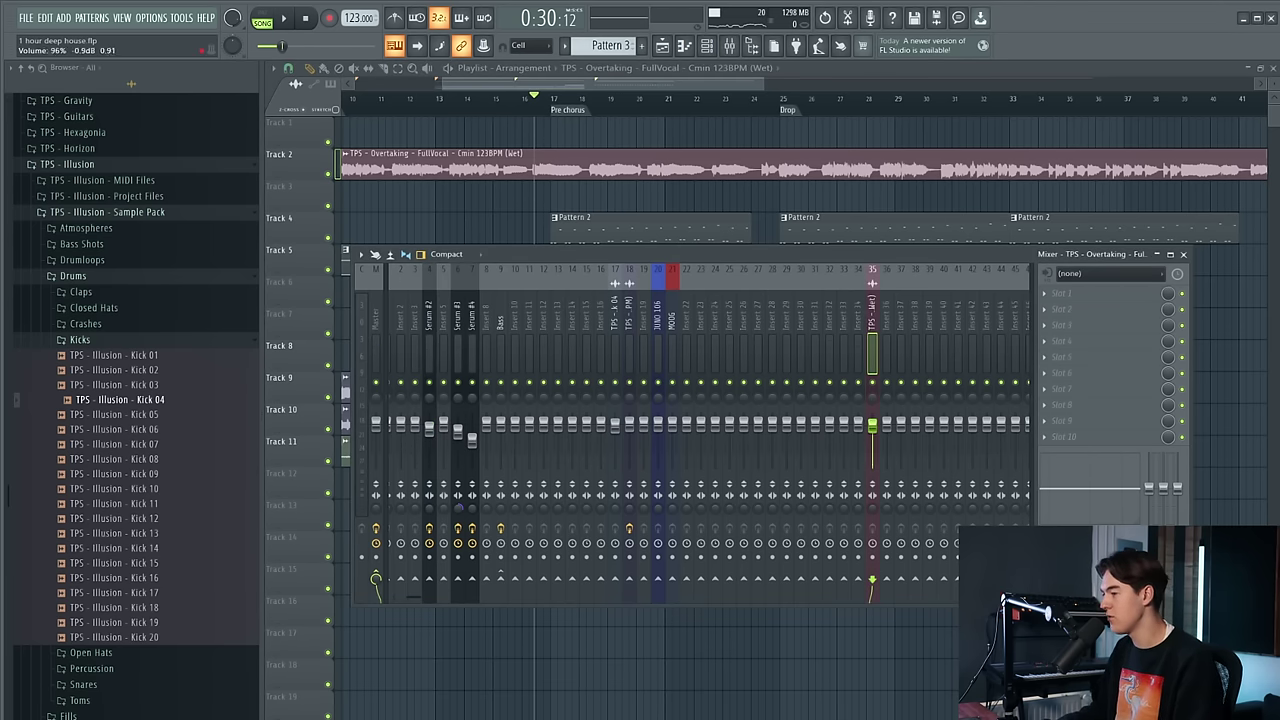
key(space)
drag(874, 430, 874, 426)
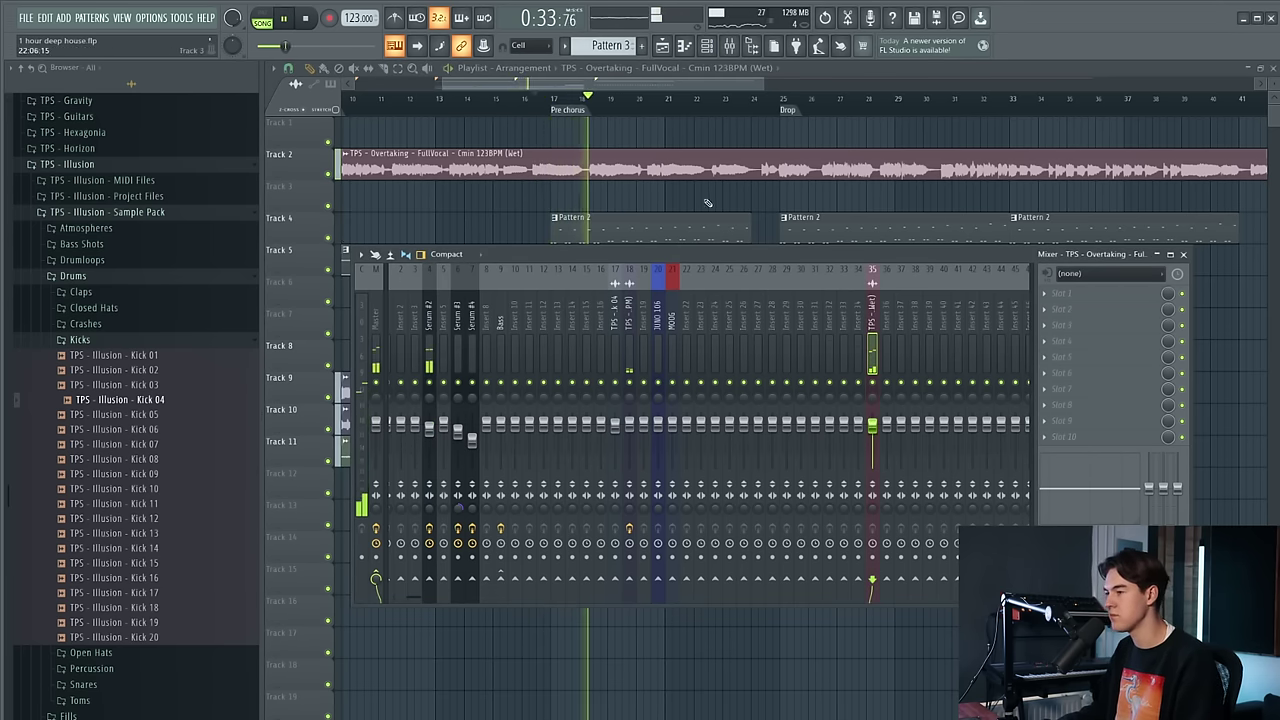
Play back the verse and then the drop to check how the arrangement sounds
key(F9)
scroll(598, 214, down, 3)
click(451, 98)
scroll(519, 233, up, 3)
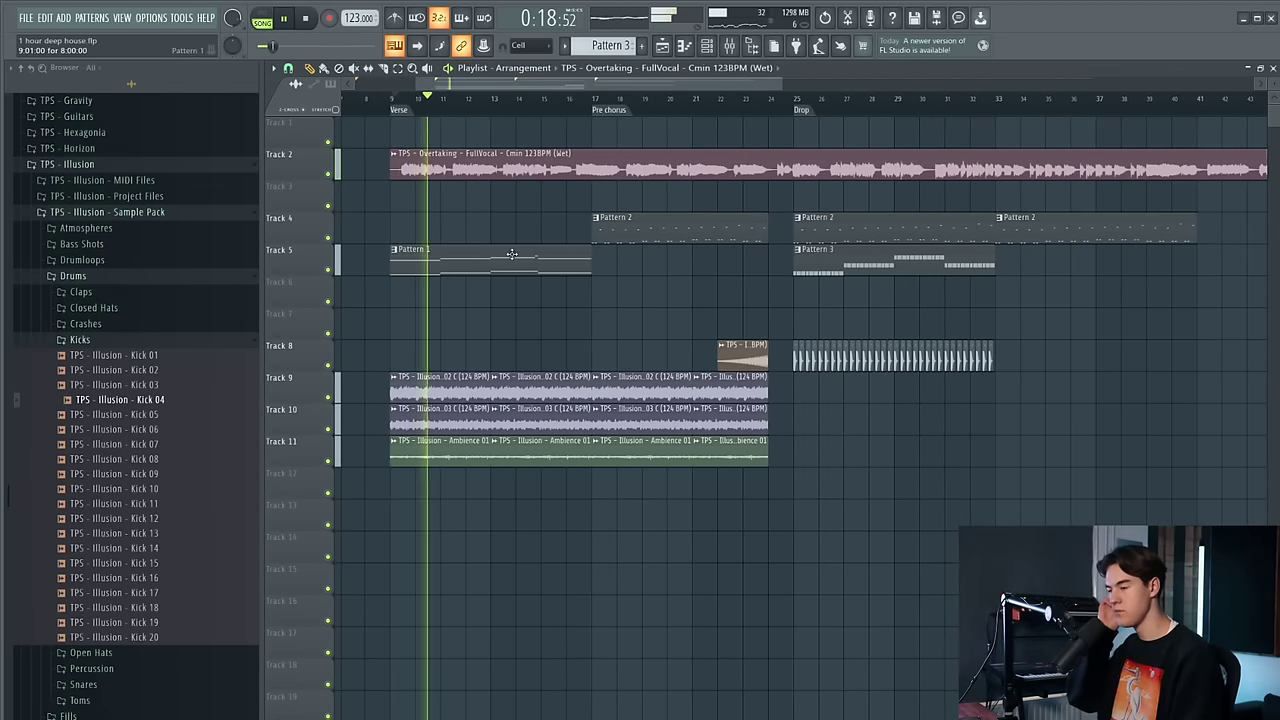
click(807, 111)
scroll(656, 419, up, 4)
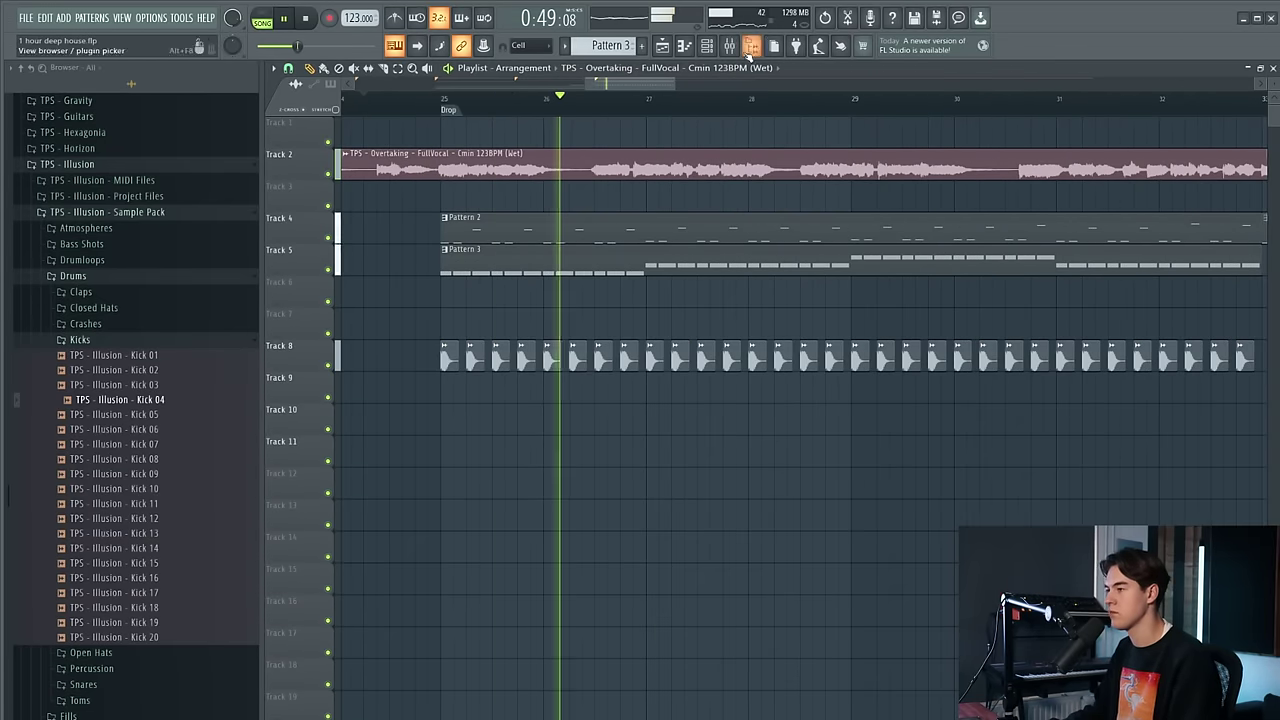
scroll(644, 283, down, 2)
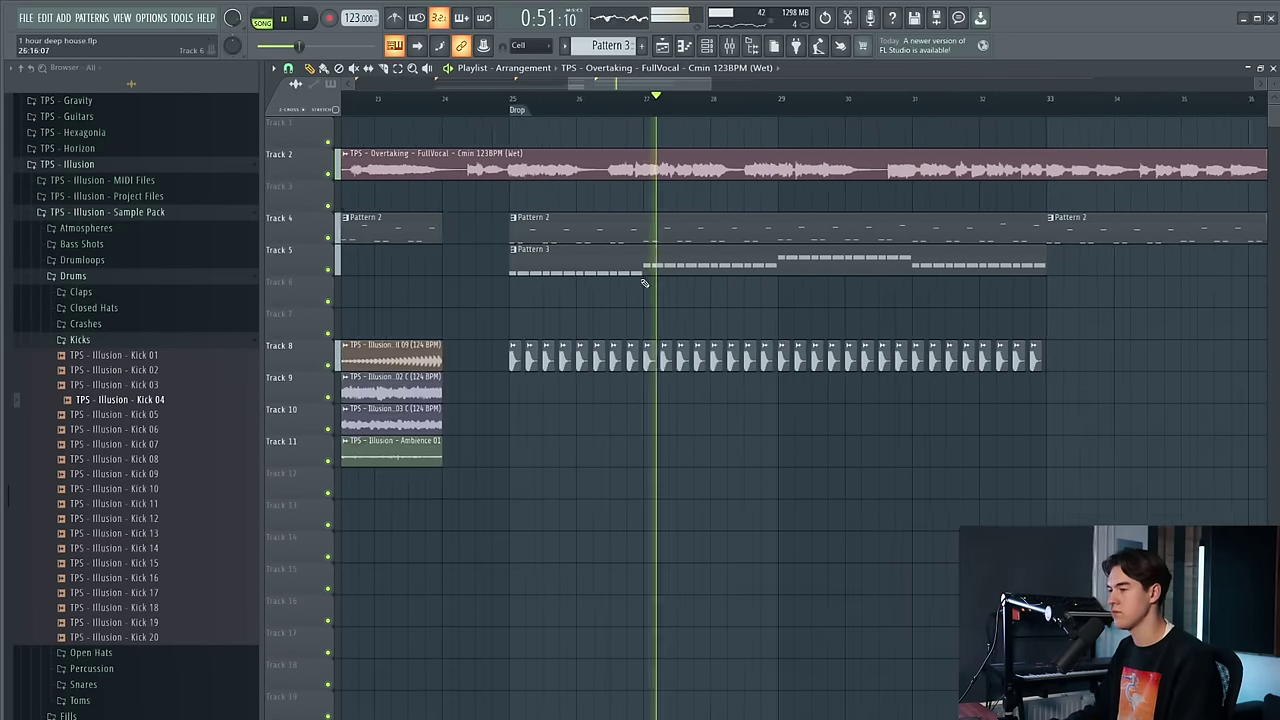
scroll(831, 297, up, 2)
scroll(708, 289, down, 2)
scroll(892, 293, up, 1)
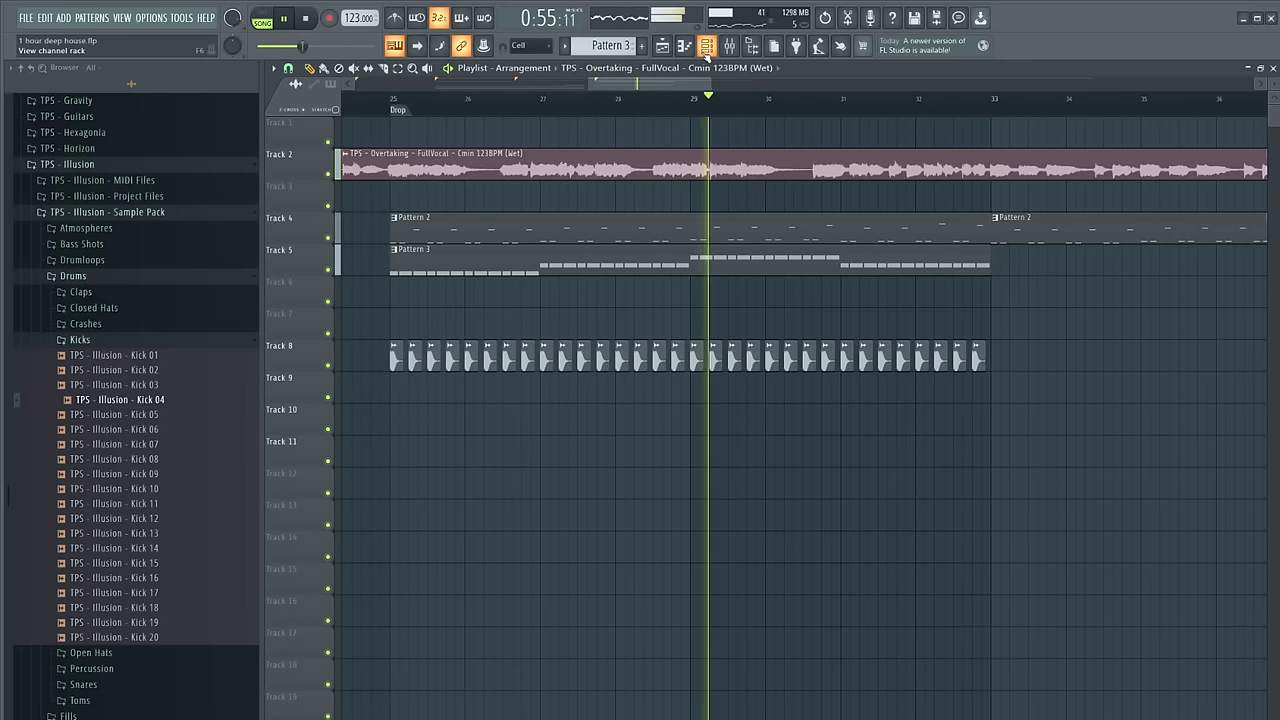
key(space)
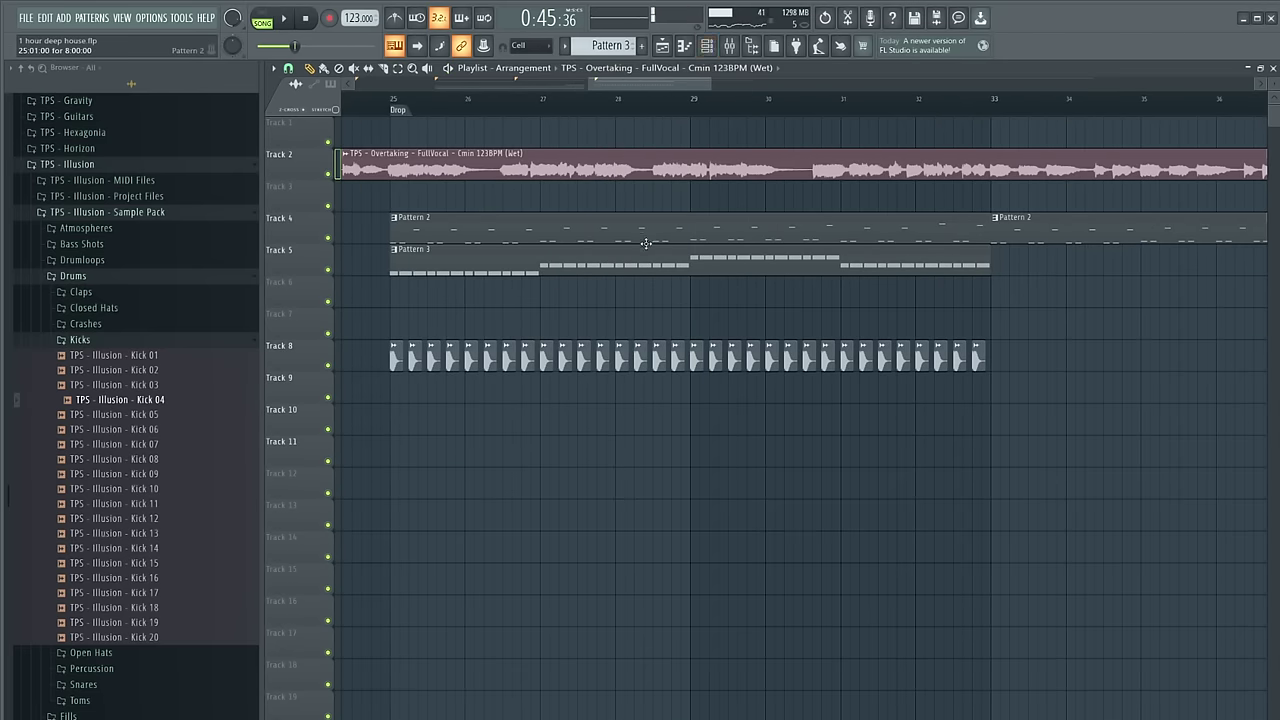
Add a new Serum channel and load the BS - Clear preset from the TPS - Illusion - Serum Presets user folder
click(718, 42)
click(480, 211)
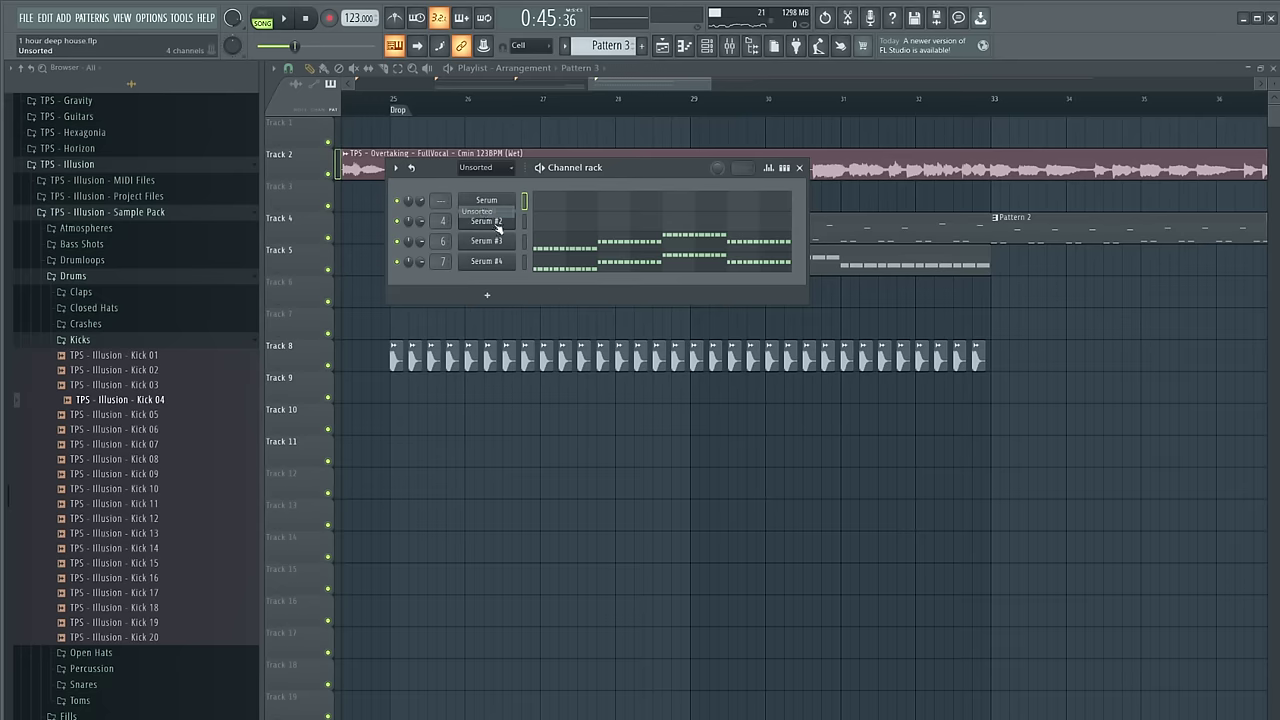
click(497, 296)
click(612, 212)
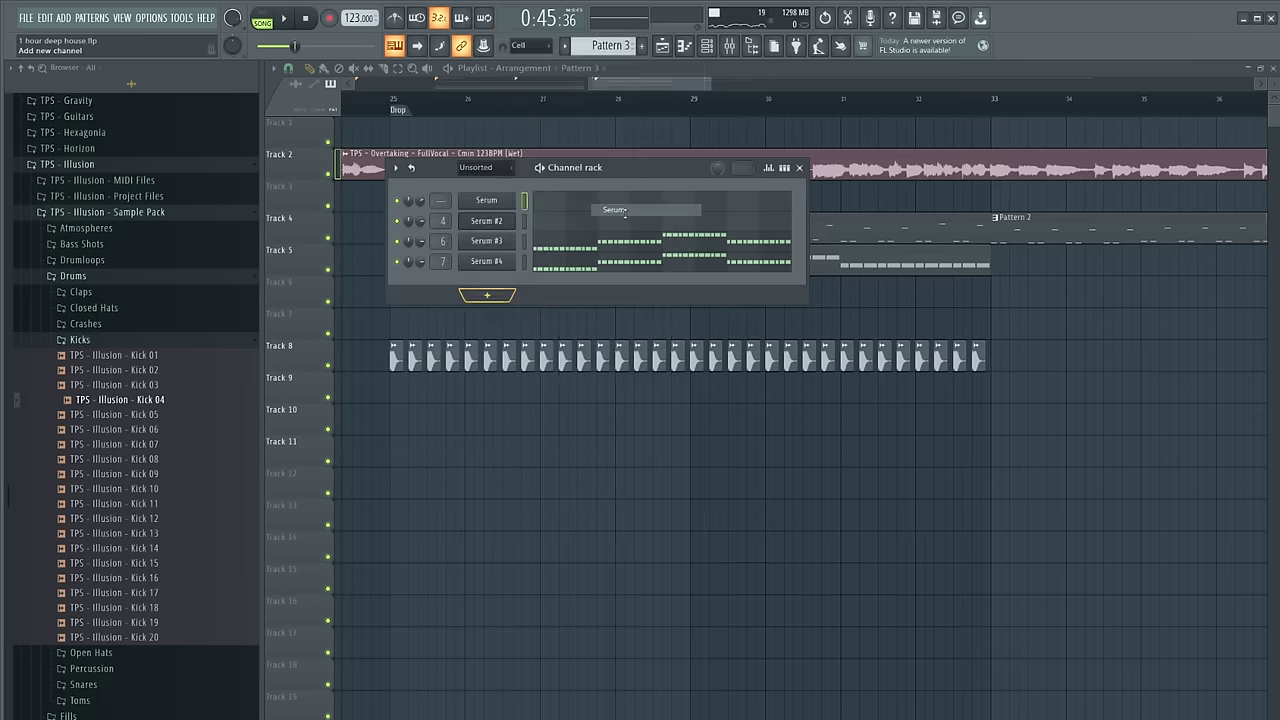
click(560, 192)
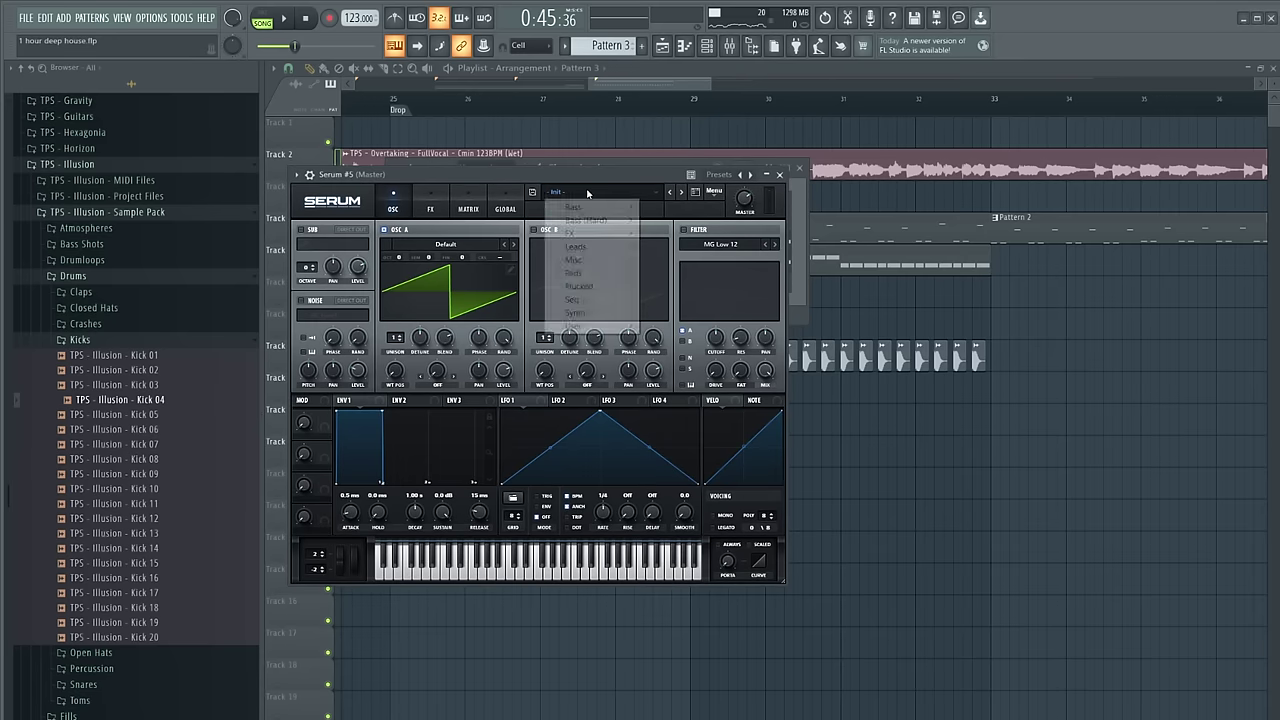
mouse_move(605, 327)
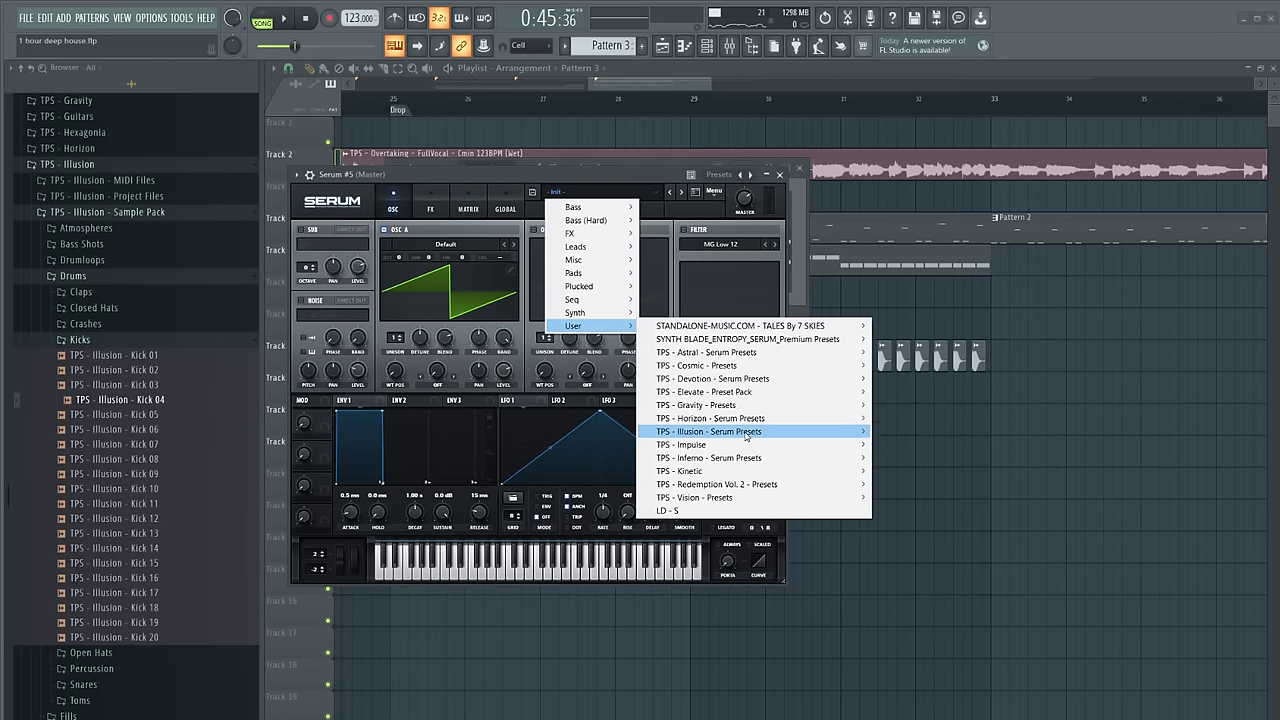
mouse_move(745, 434)
click(941, 89)
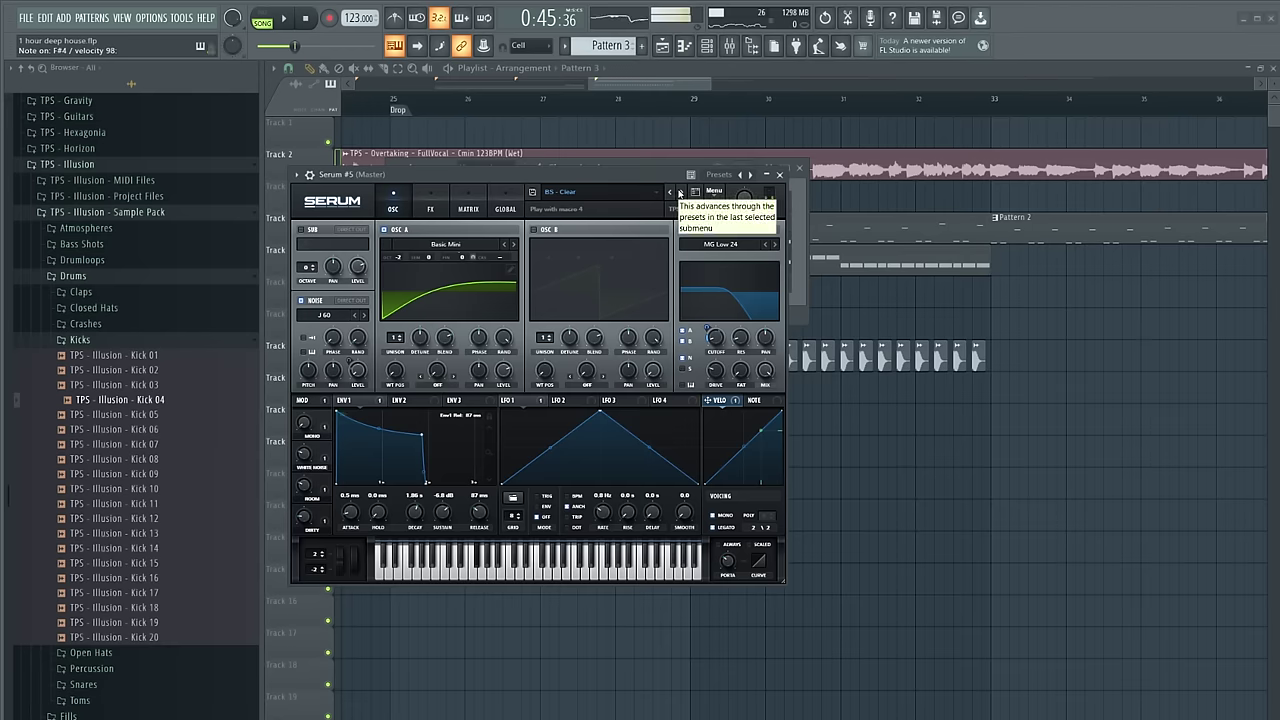
drag(631, 170, 667, 218)
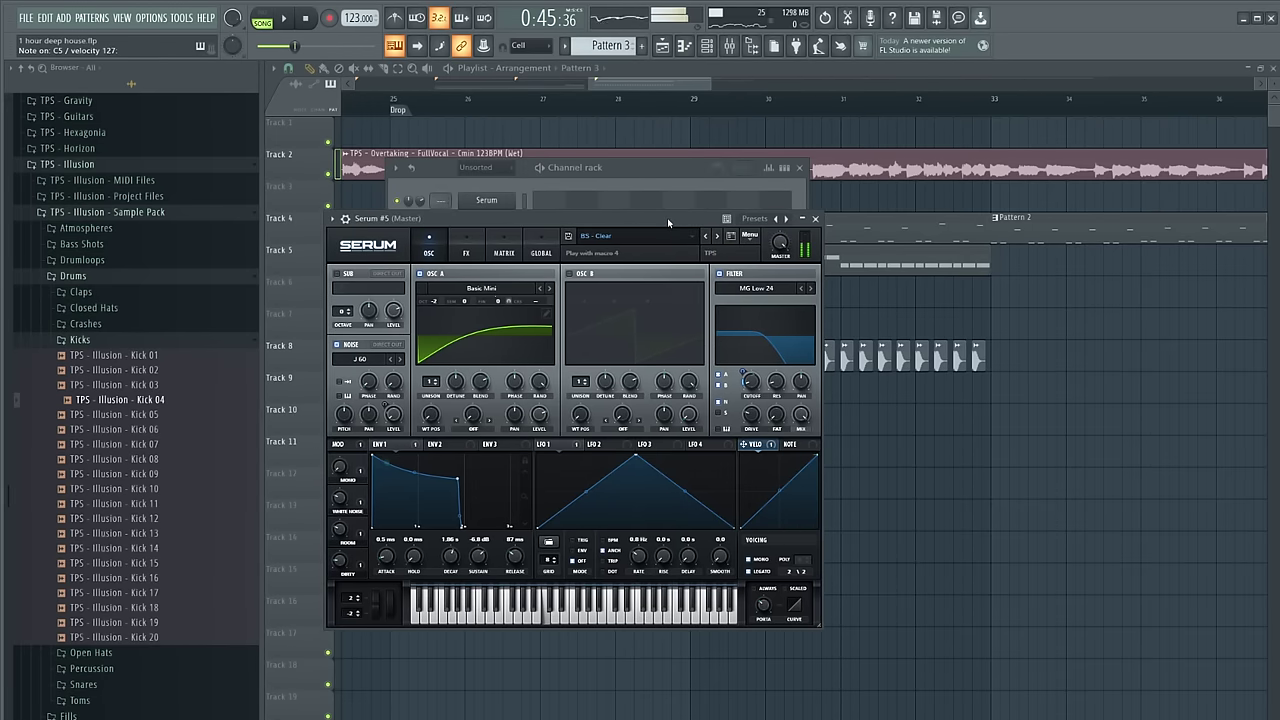
click(816, 219)
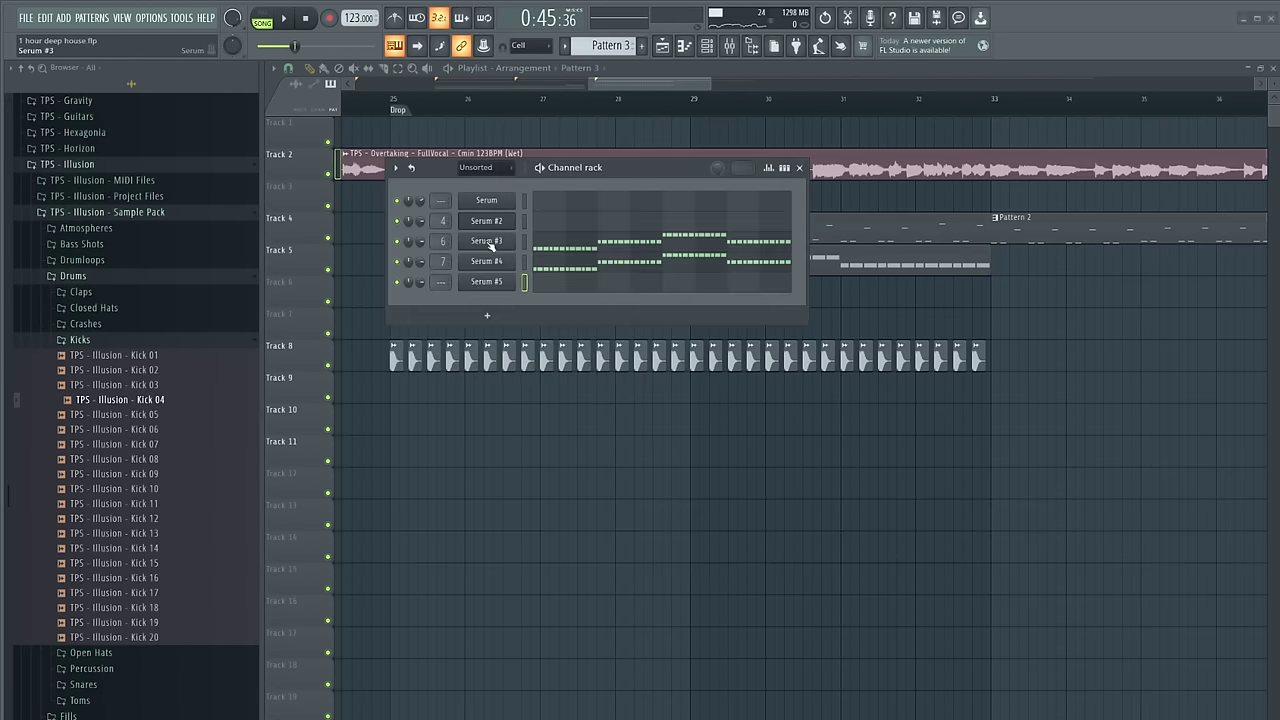
Draw four two-bar notes for Serum #5 in Pattern 3: G#4, A#4, C5 and A#4, following the existing chord rhythm's roots
click(538, 284)
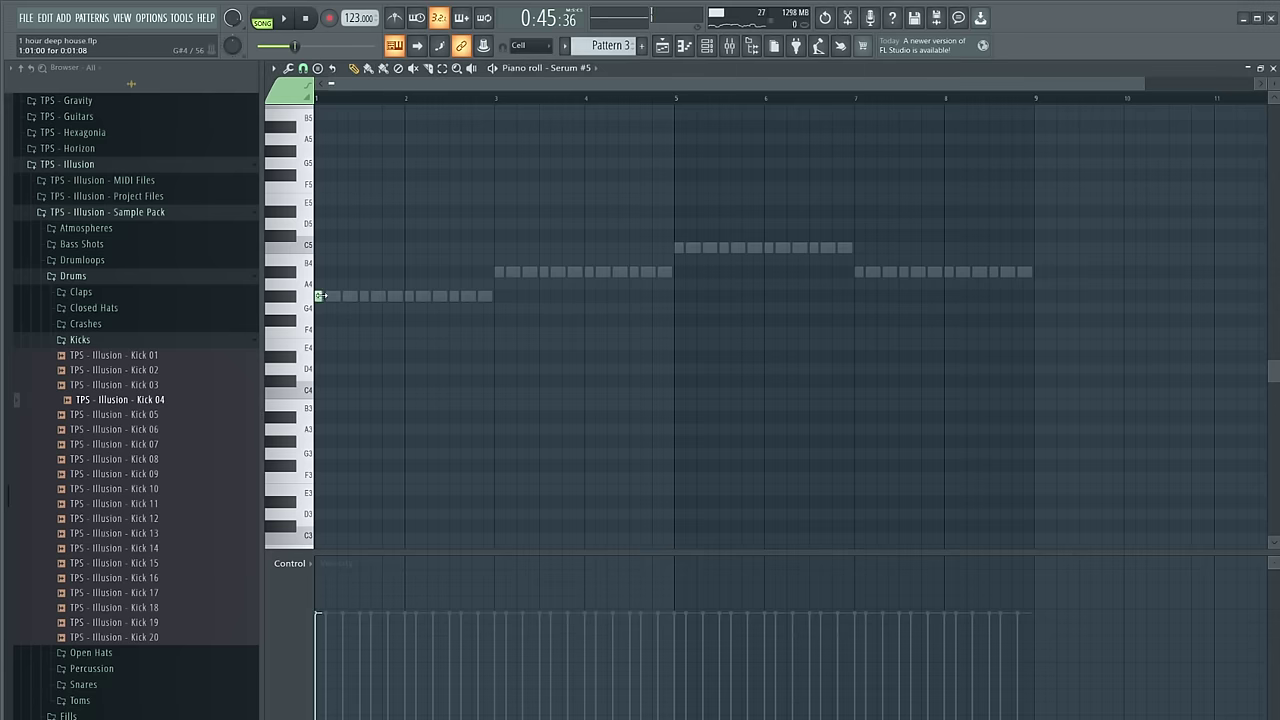
drag(322, 296, 493, 296)
click(497, 271)
click(636, 247)
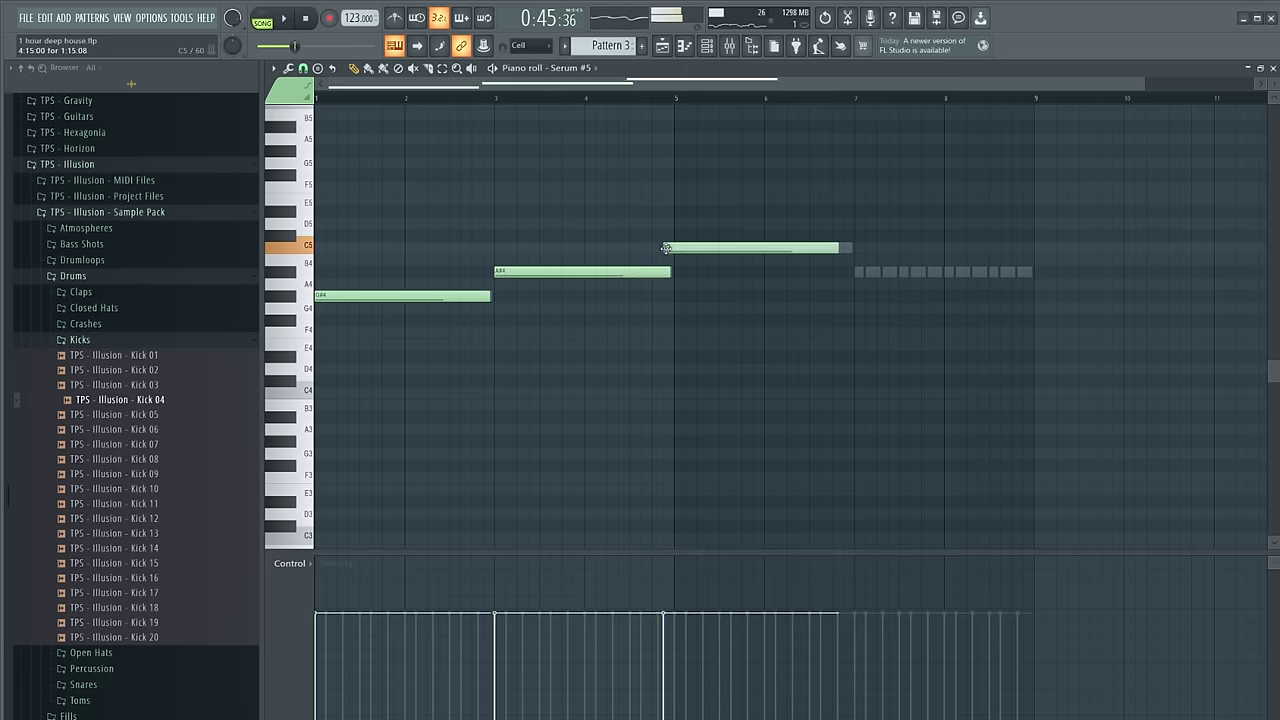
click(857, 272)
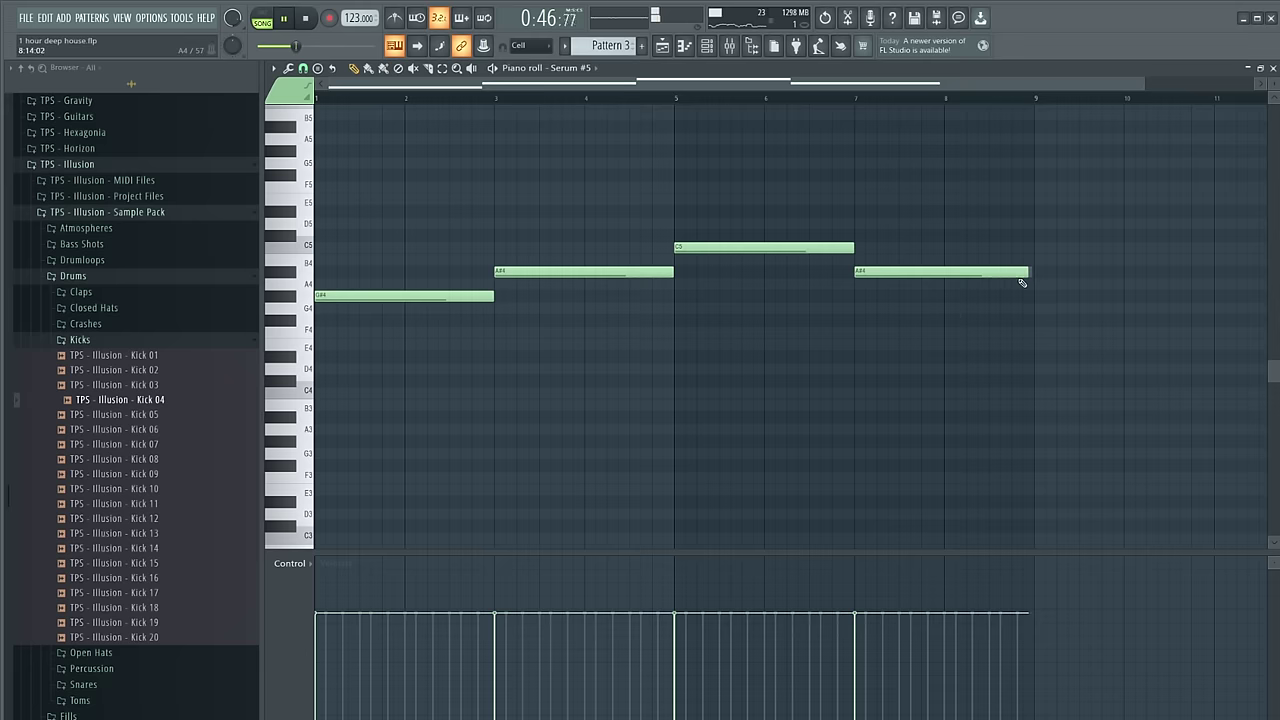
drag(1027, 272, 1034, 272)
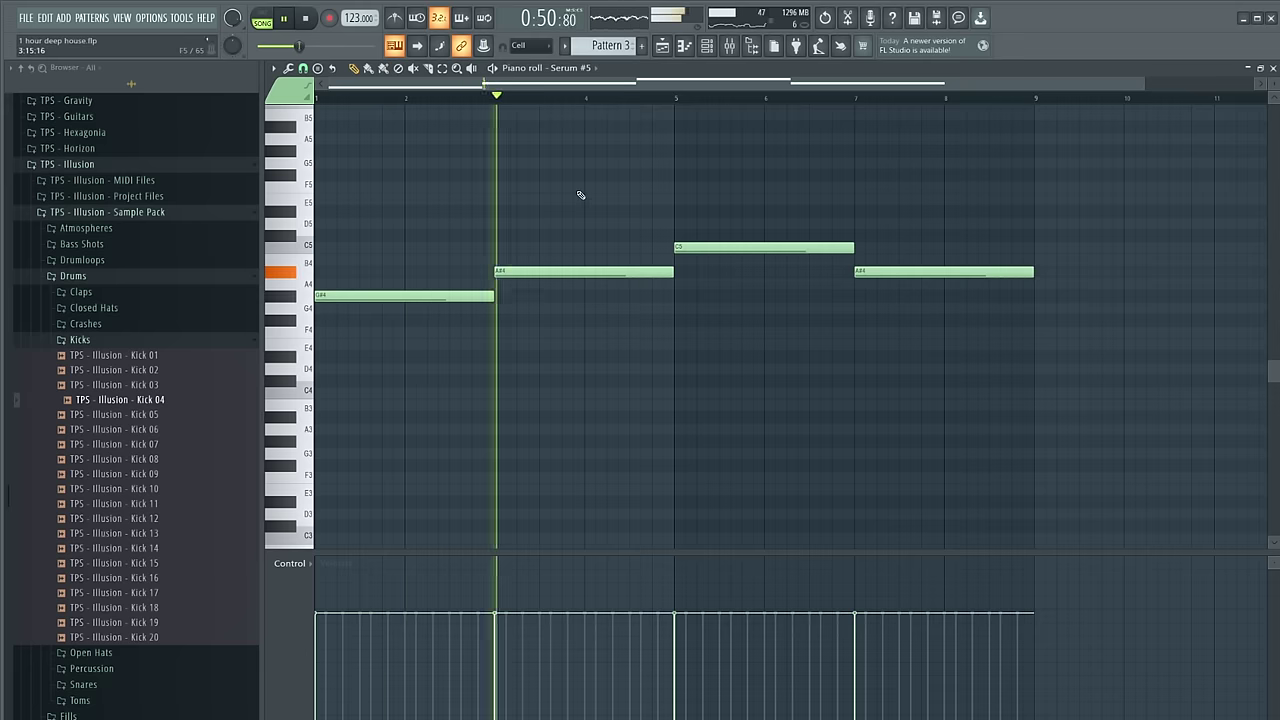
Stop playback and route the Serum #5 channel to mixer insert 8
key(F5)
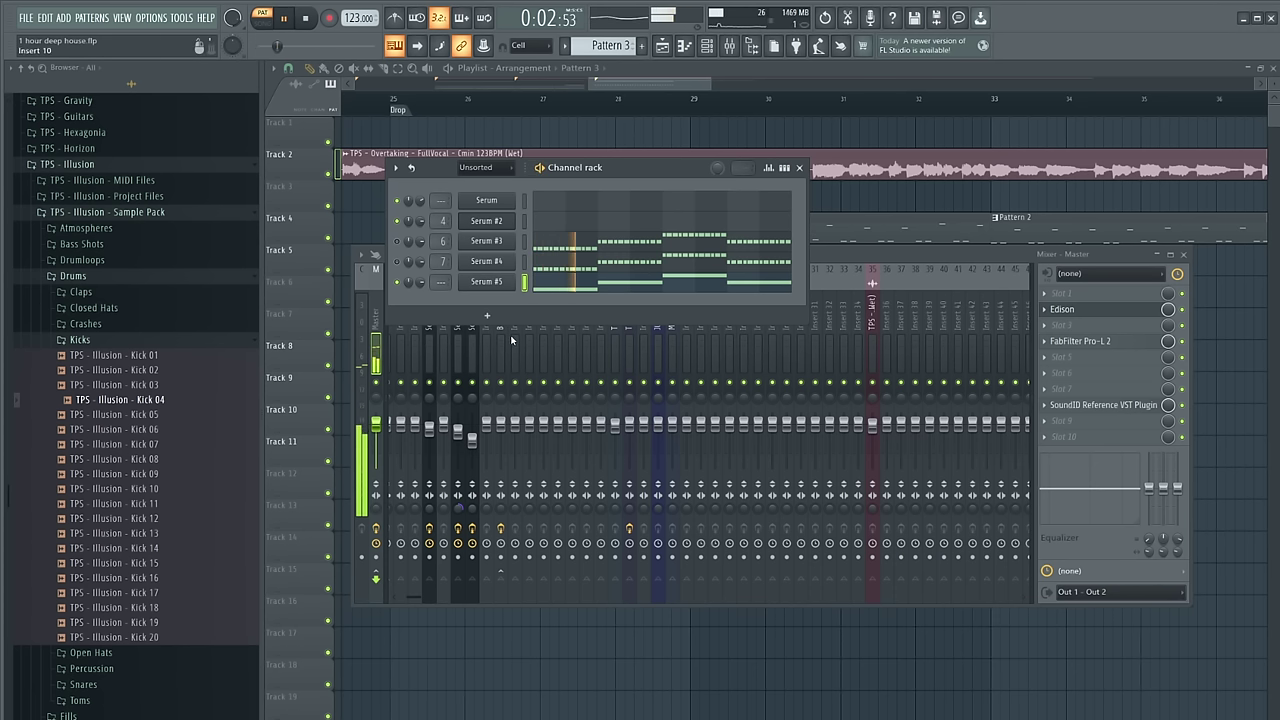
key(space)
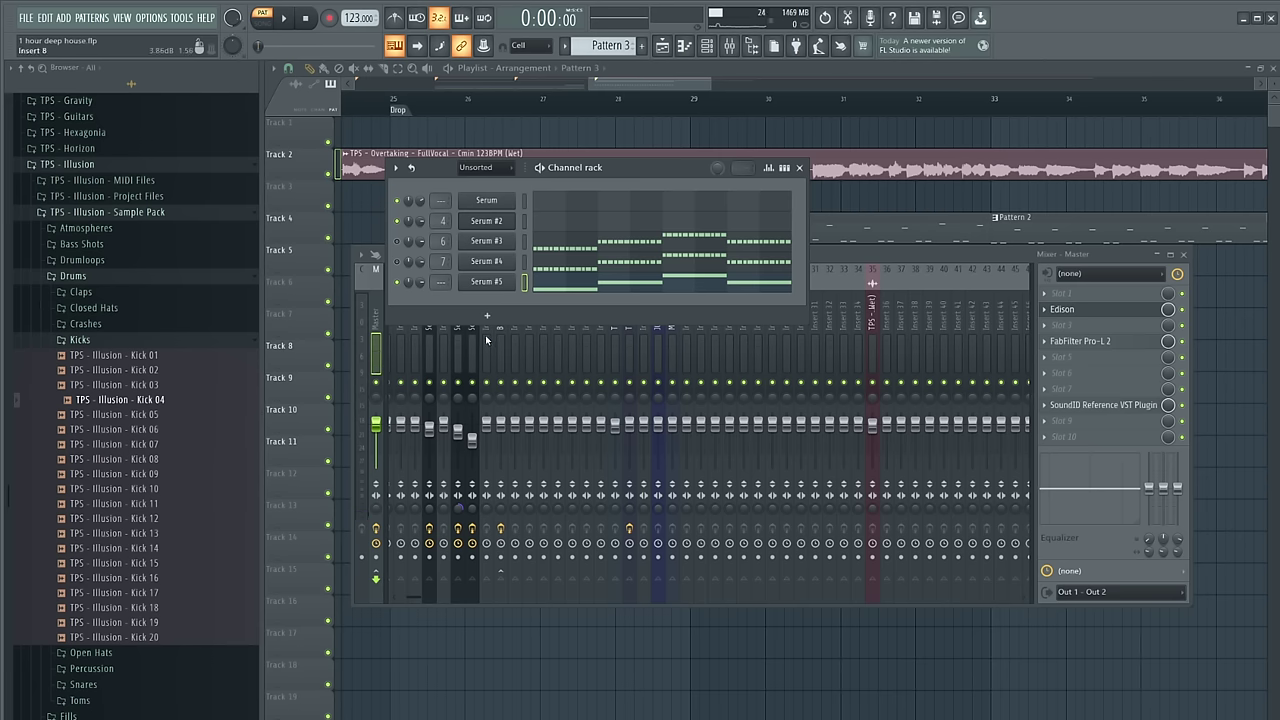
click(485, 335)
key(ctrl+l)
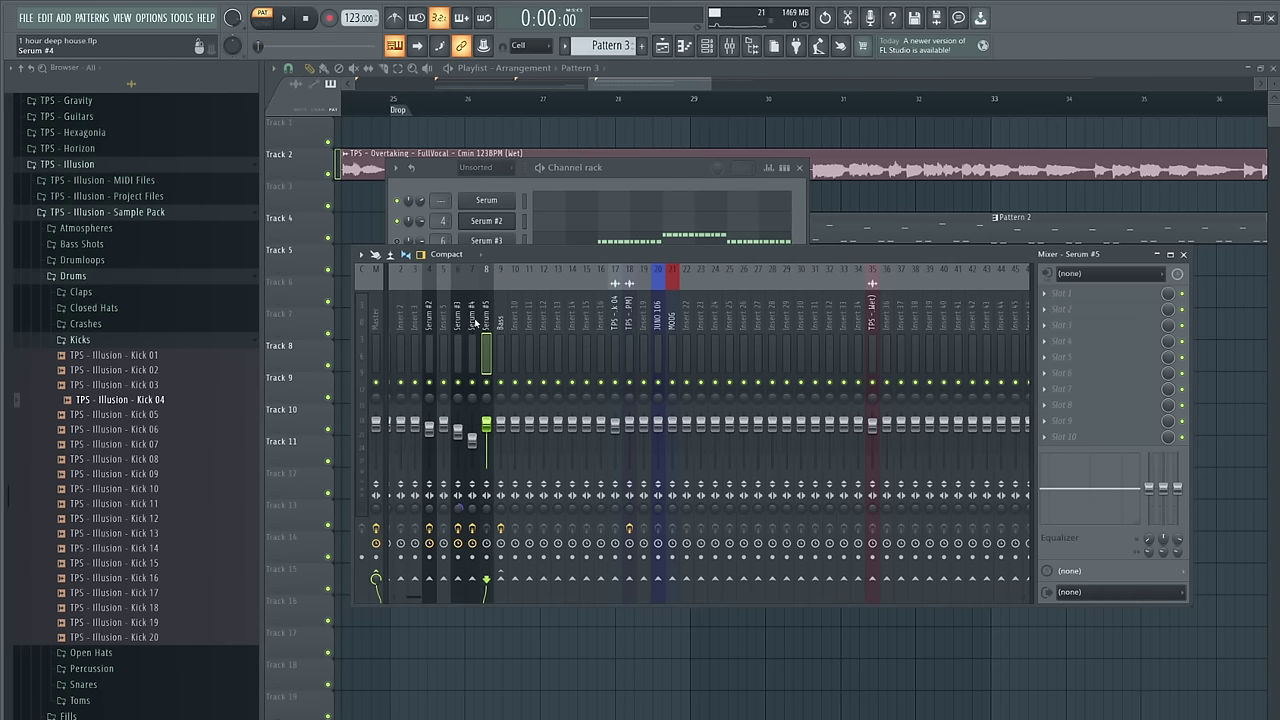
click(464, 205)
Add Fruity parametric EQ 2 in slot 2 of the Serum #5 insert, cutting the lows and boosting band 5 slightly near 1363 Hz
click(1091, 311)
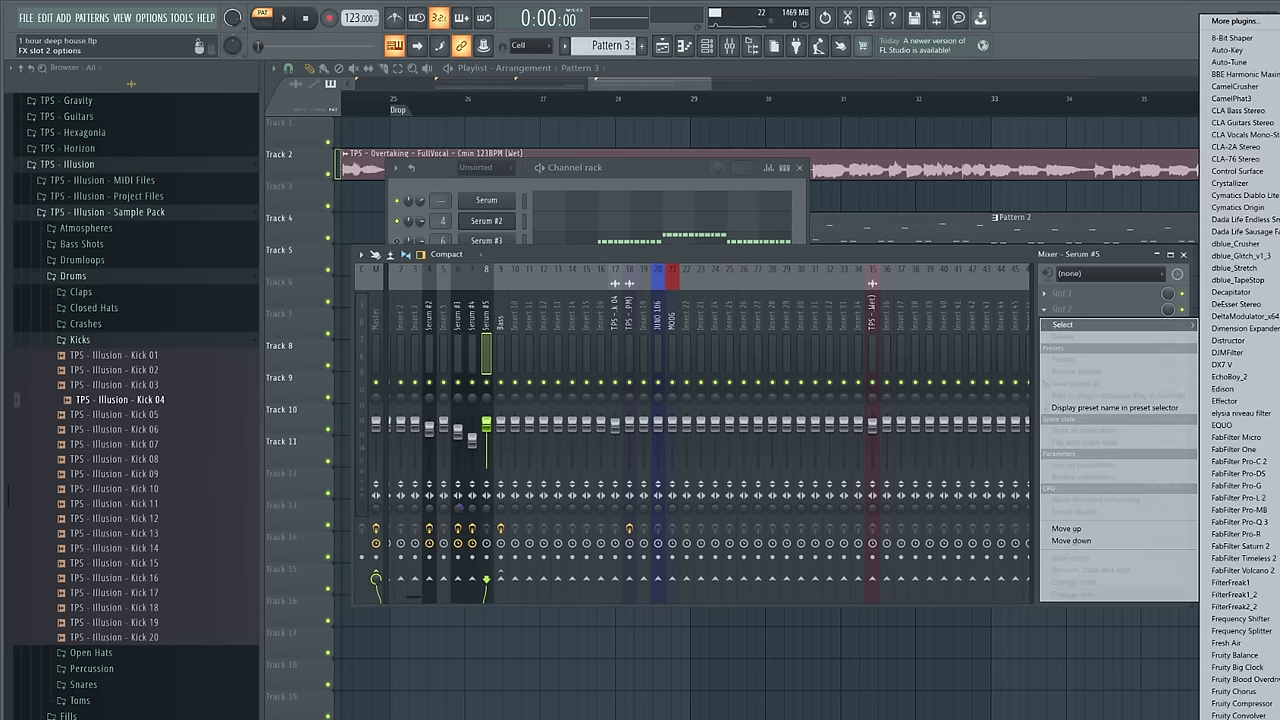
click(1279, 240)
drag(706, 192, 706, 204)
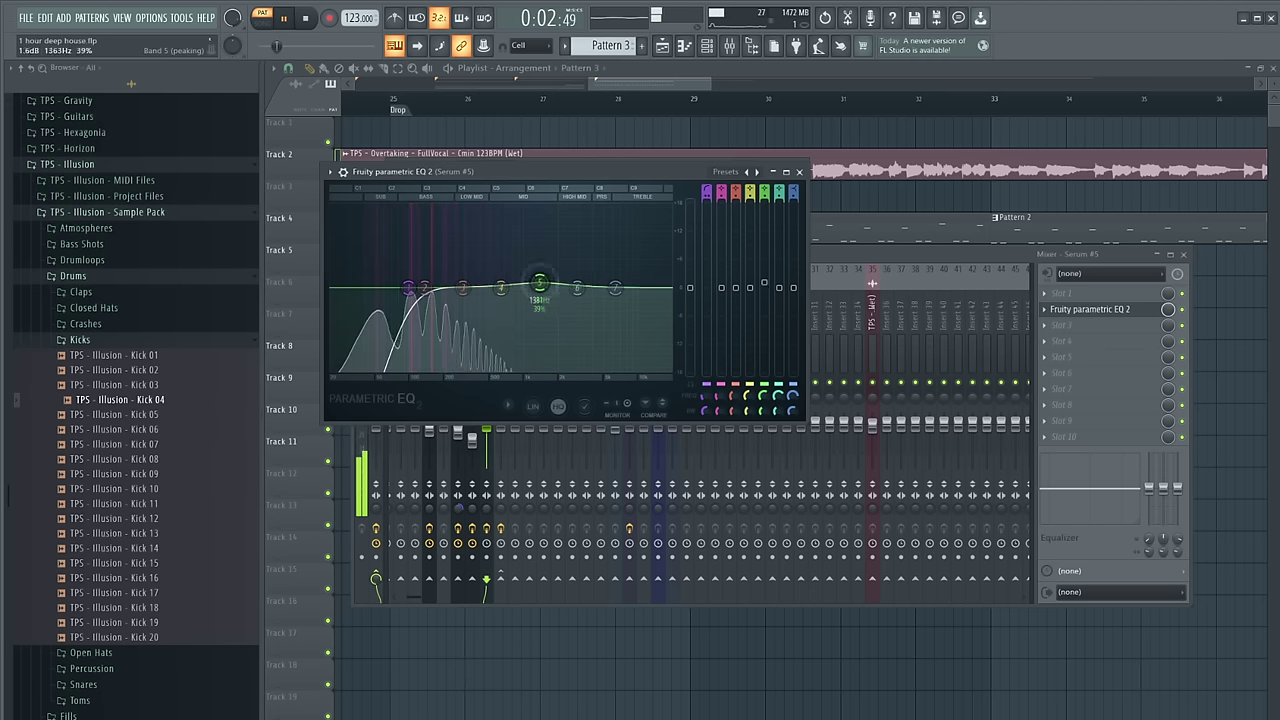
drag(540, 265, 539, 270)
click(799, 173)
key(space)
Add Fruity Reeverb 2 in slot 4 of the Serum #5 insert and lower the insert's fader slightly
click(1101, 343)
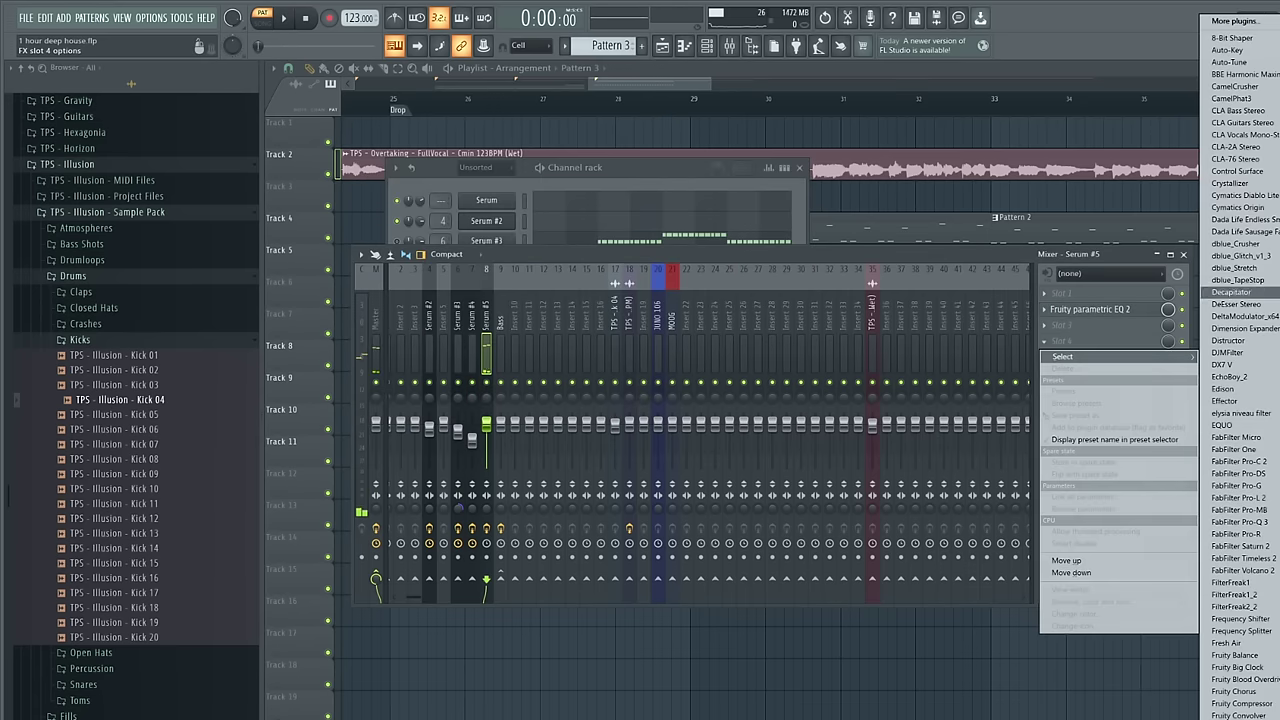
click(1279, 345)
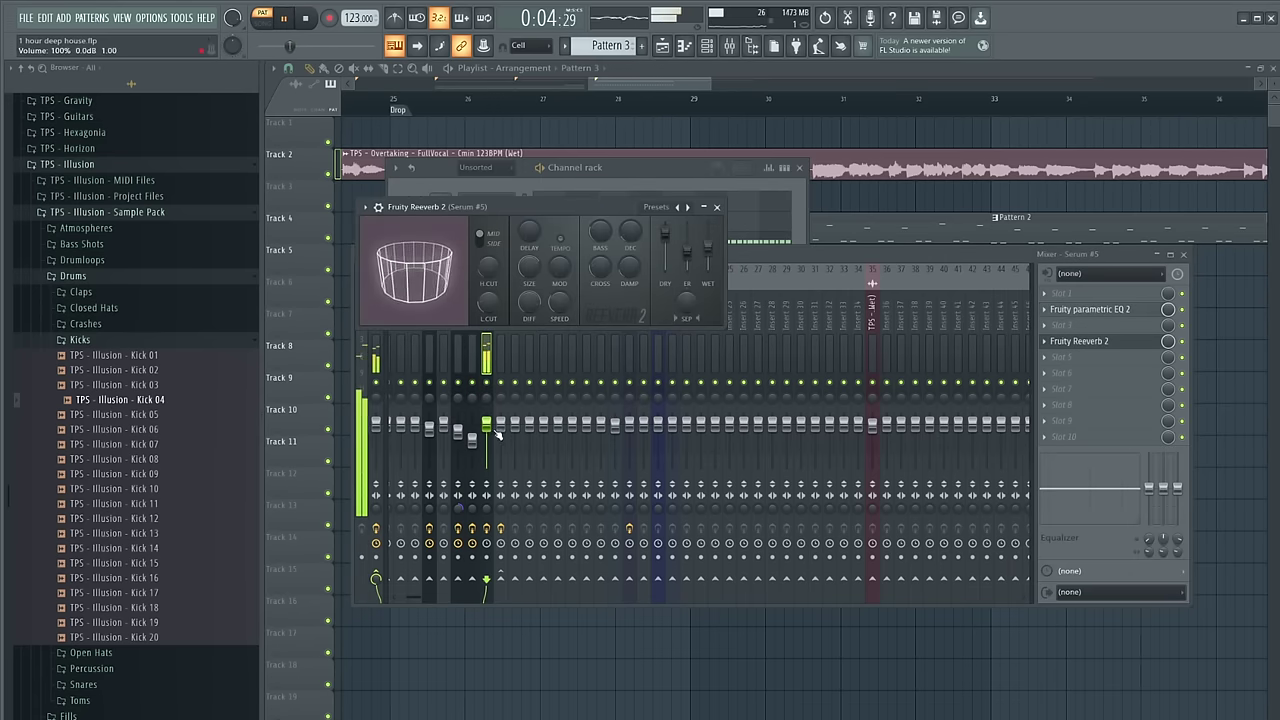
drag(496, 430, 496, 436)
click(596, 203)
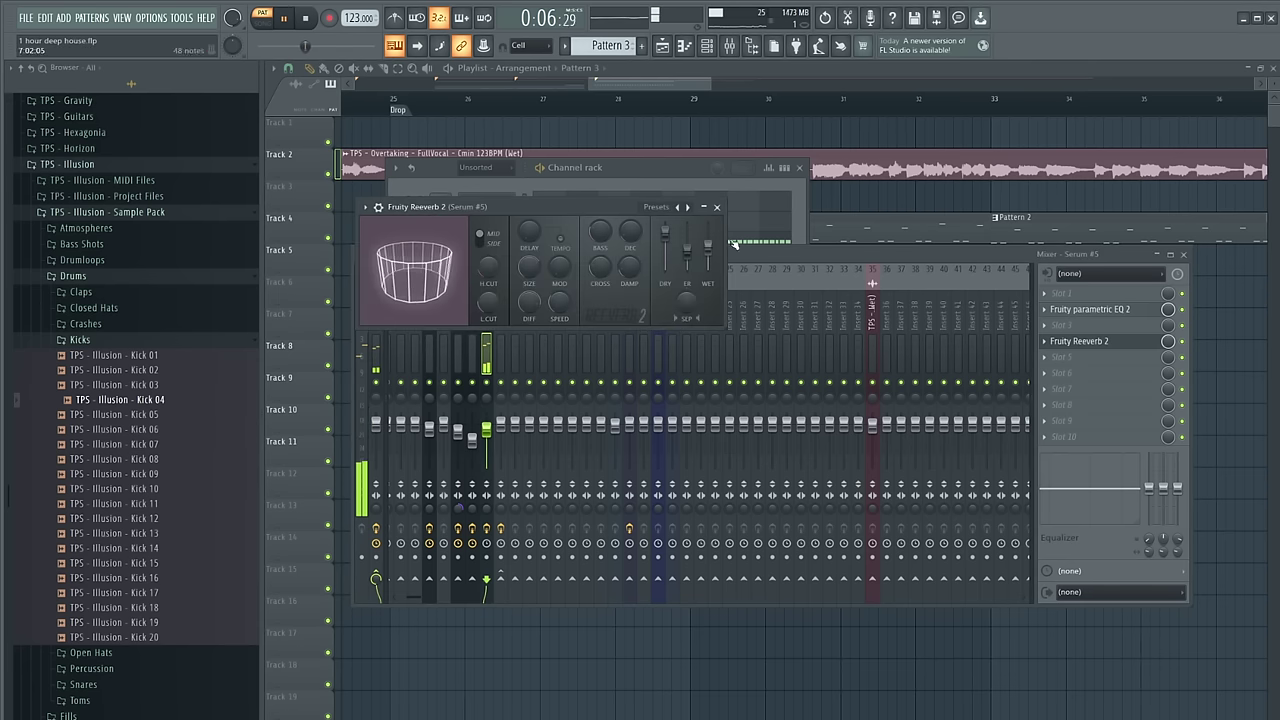
click(716, 207)
Play the drop in song mode to check the Serum #5 bass against the other mixer tracks
click(842, 153)
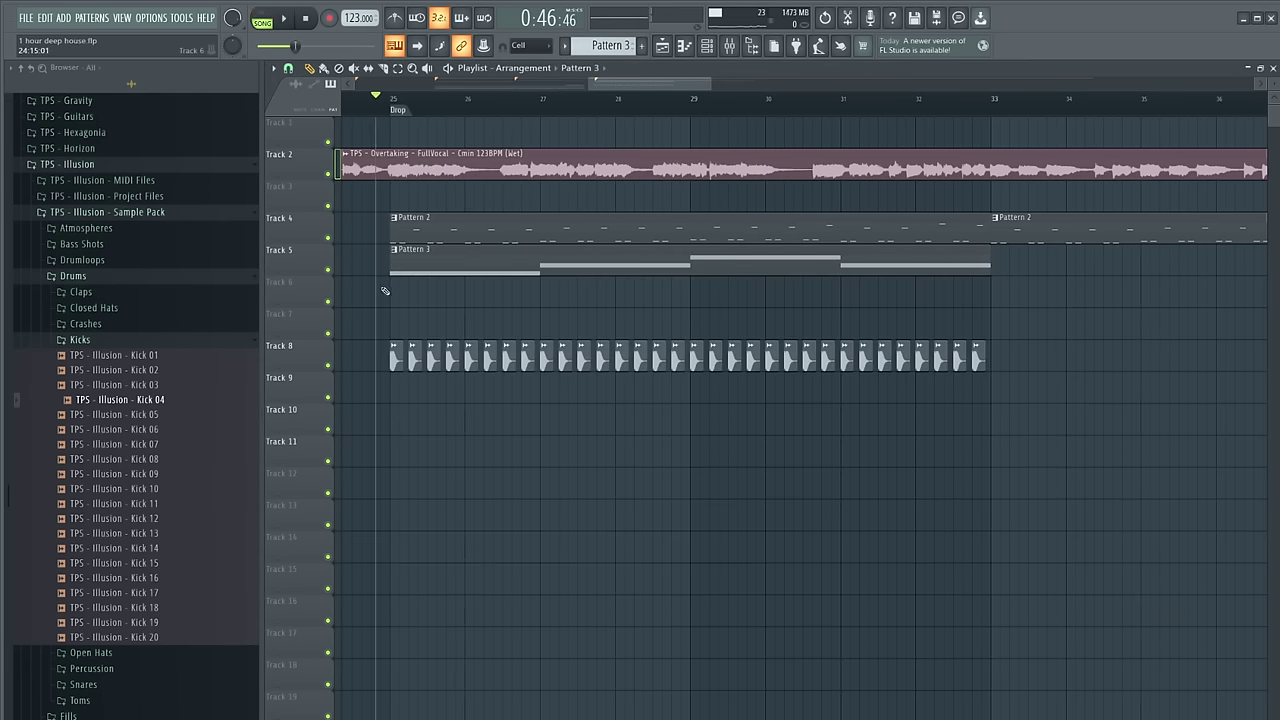
key(F6)
key(space)
key(space)
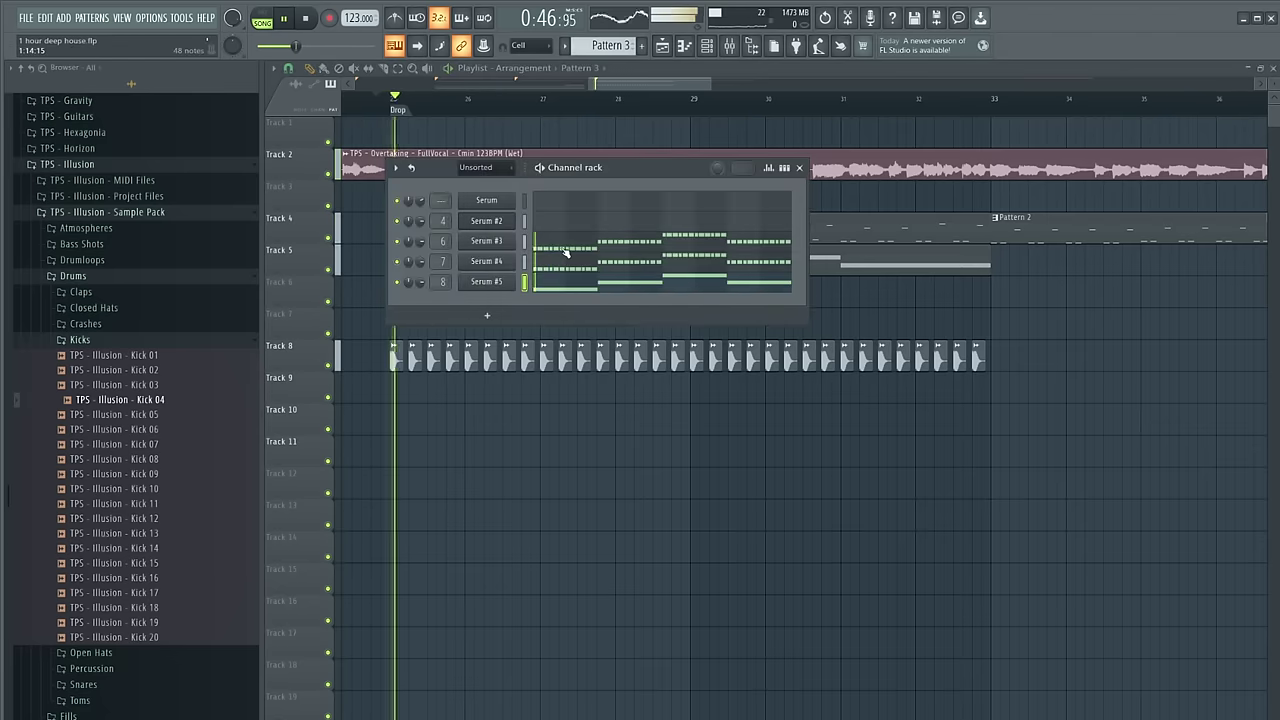
key(F6)
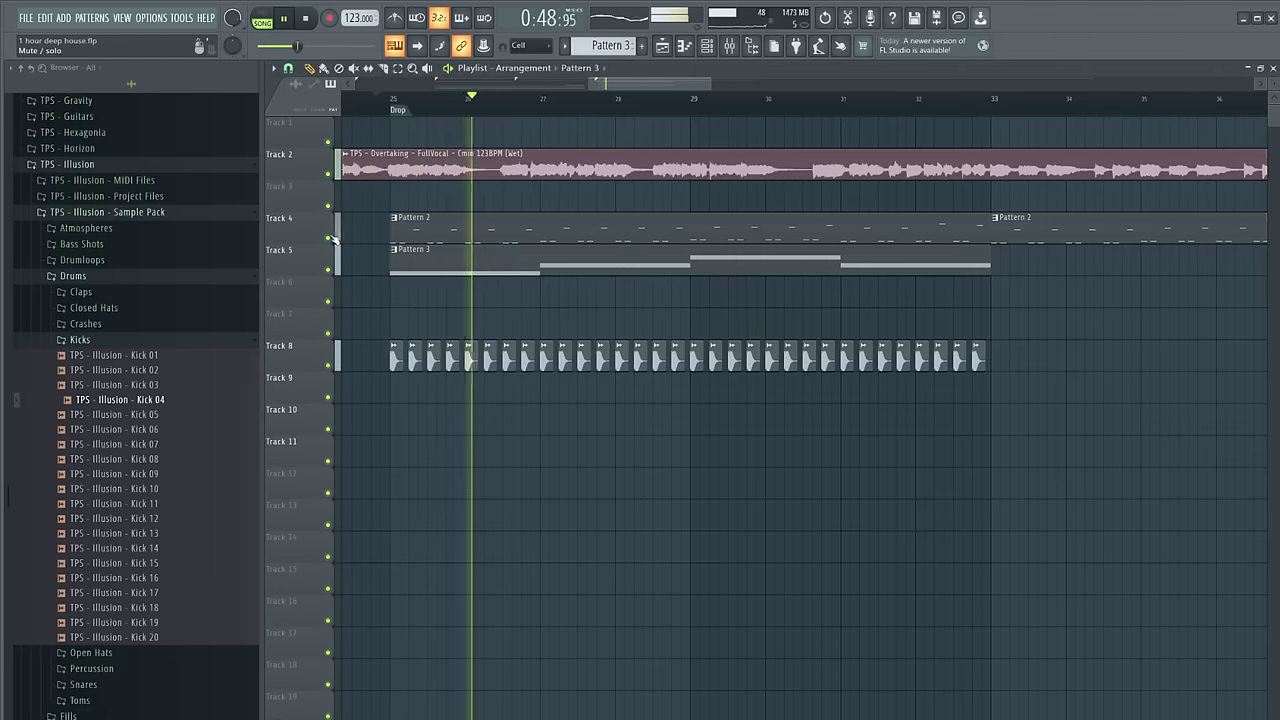
scroll(520, 320, down, 3)
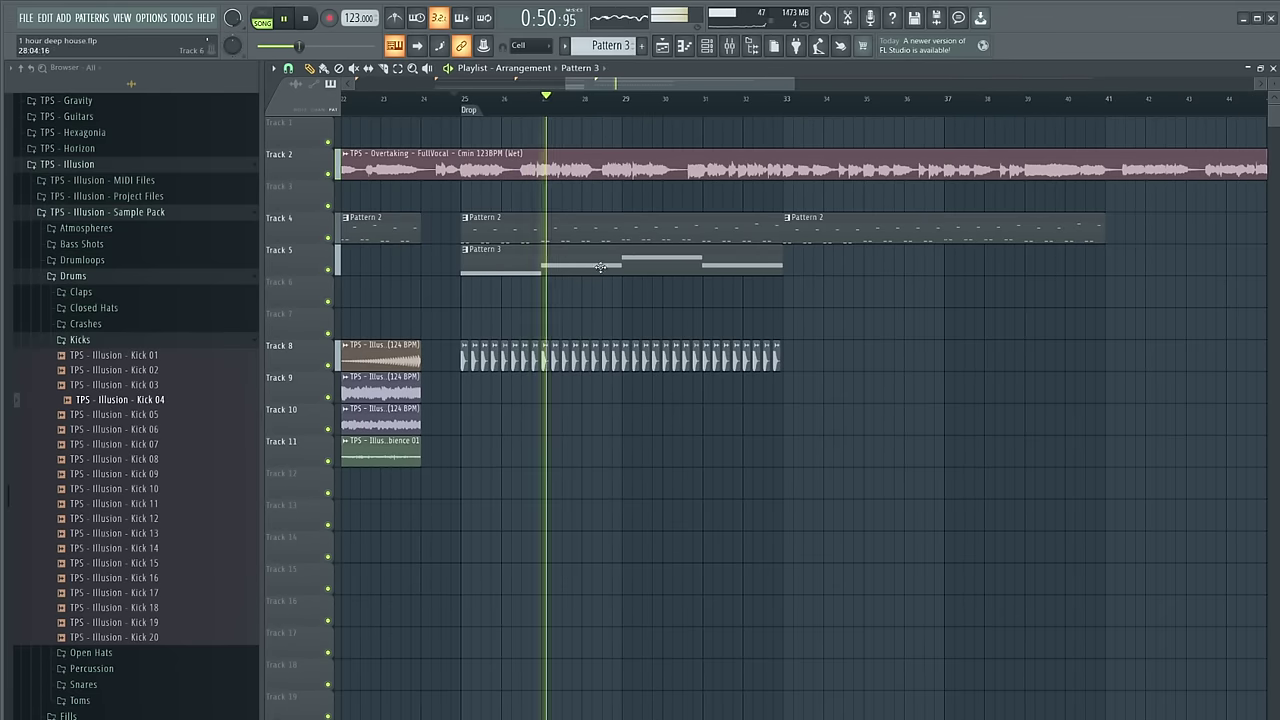
key(F9)
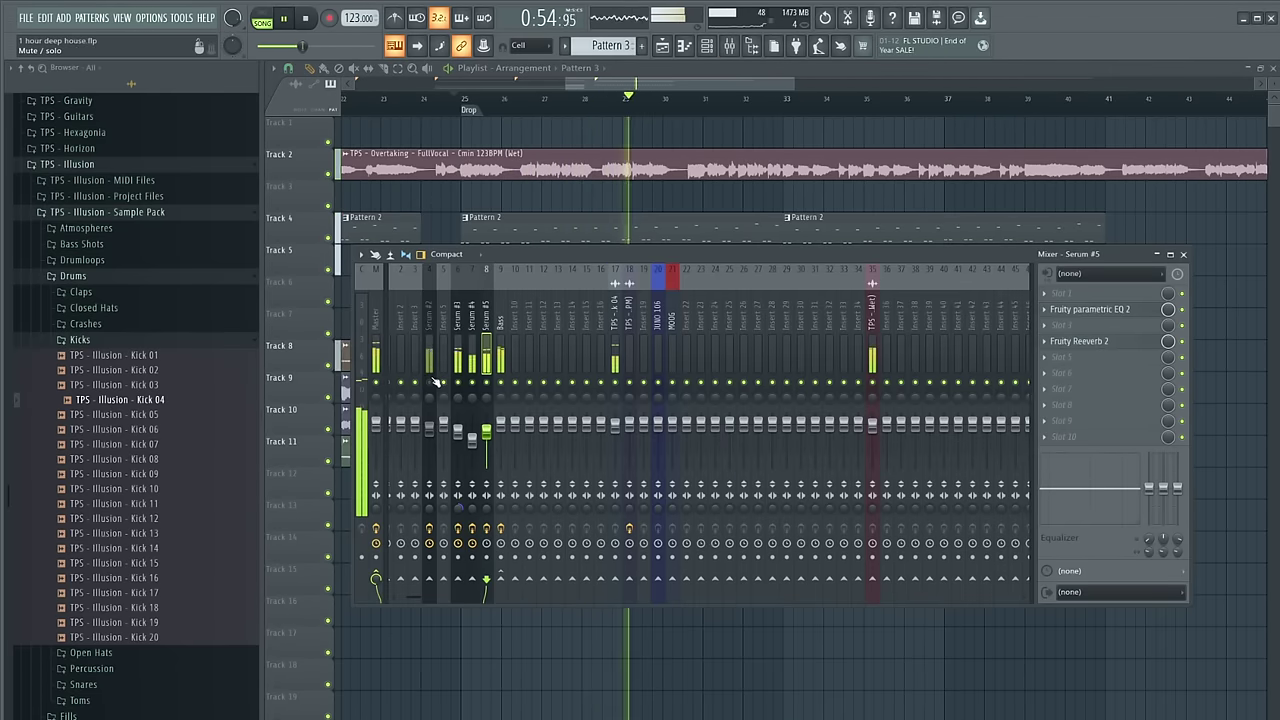
click(716, 44)
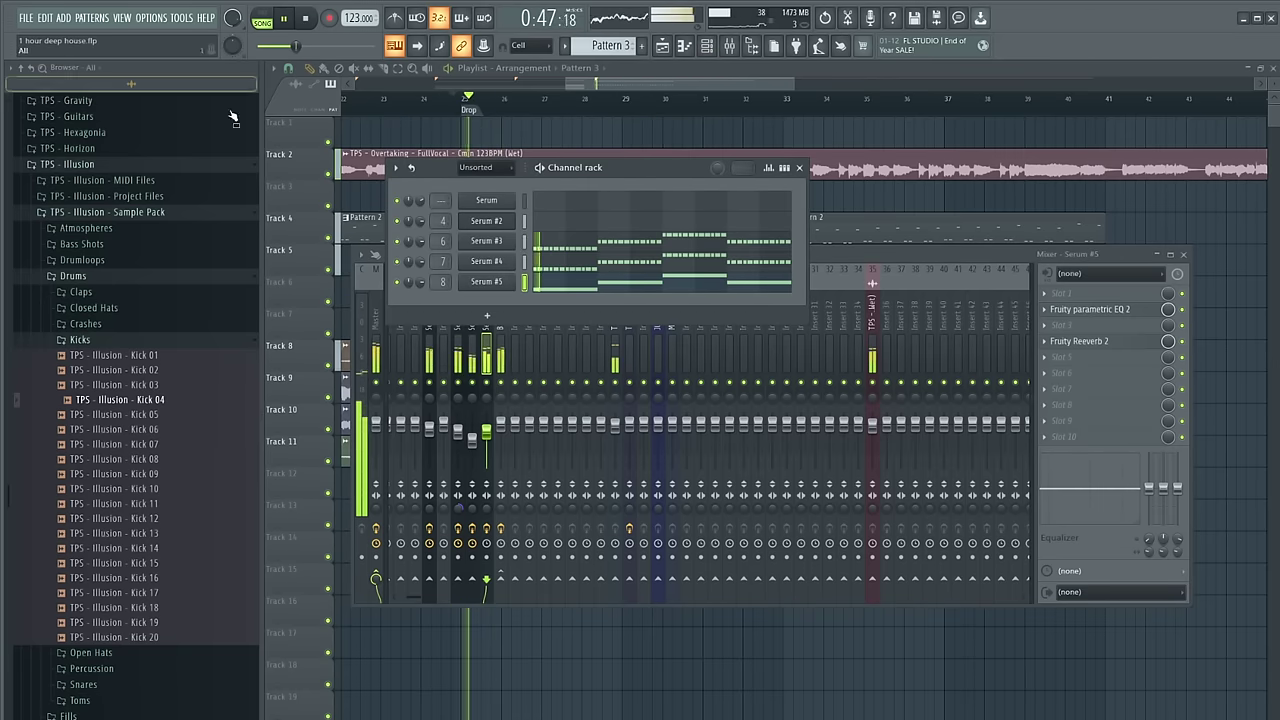
Move the first C5 note of the Serum #2 part in Pattern 2 earlier within bar 1 and audition the change
click(908, 208)
double_click(554, 226)
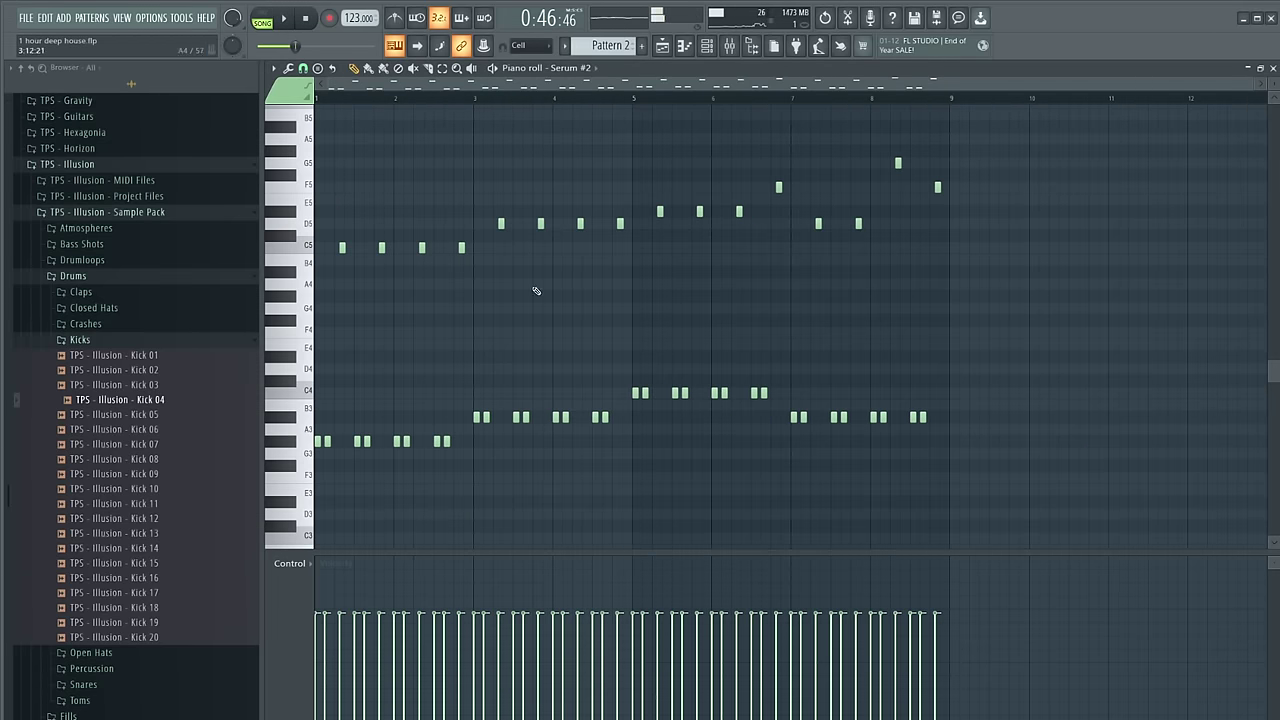
scroll(362, 440, up, 3)
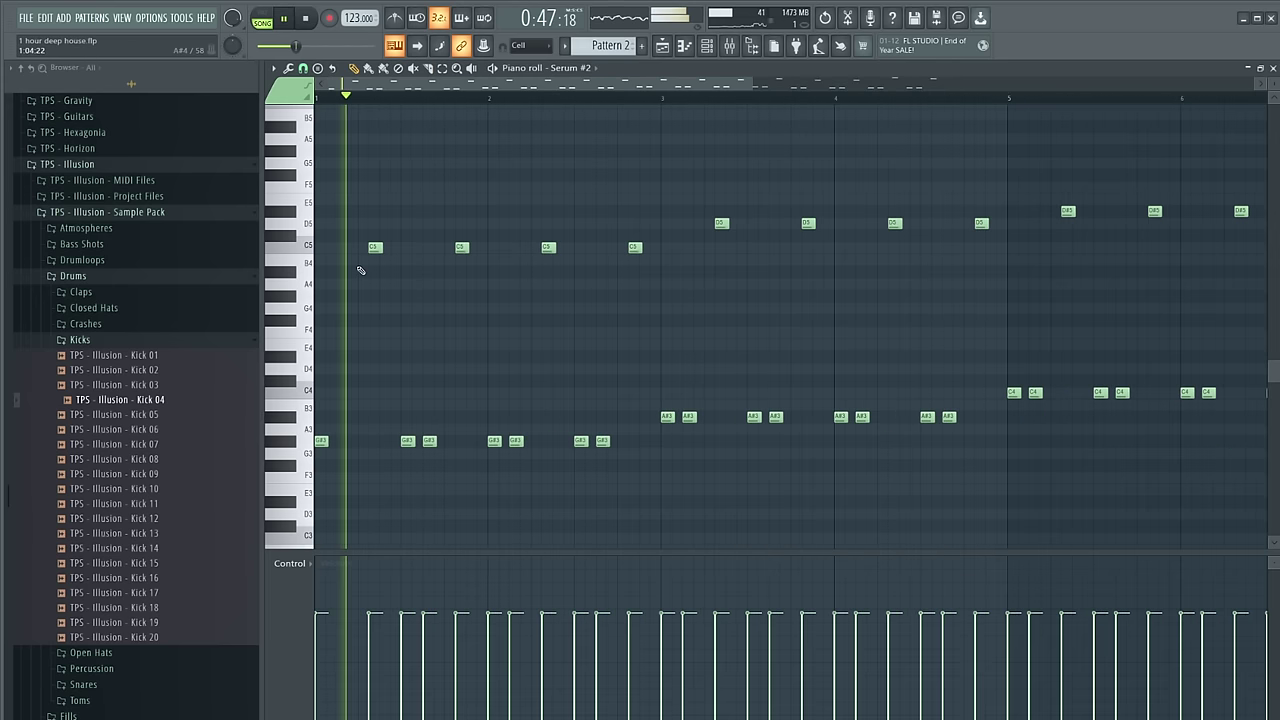
key(ctrl+z)
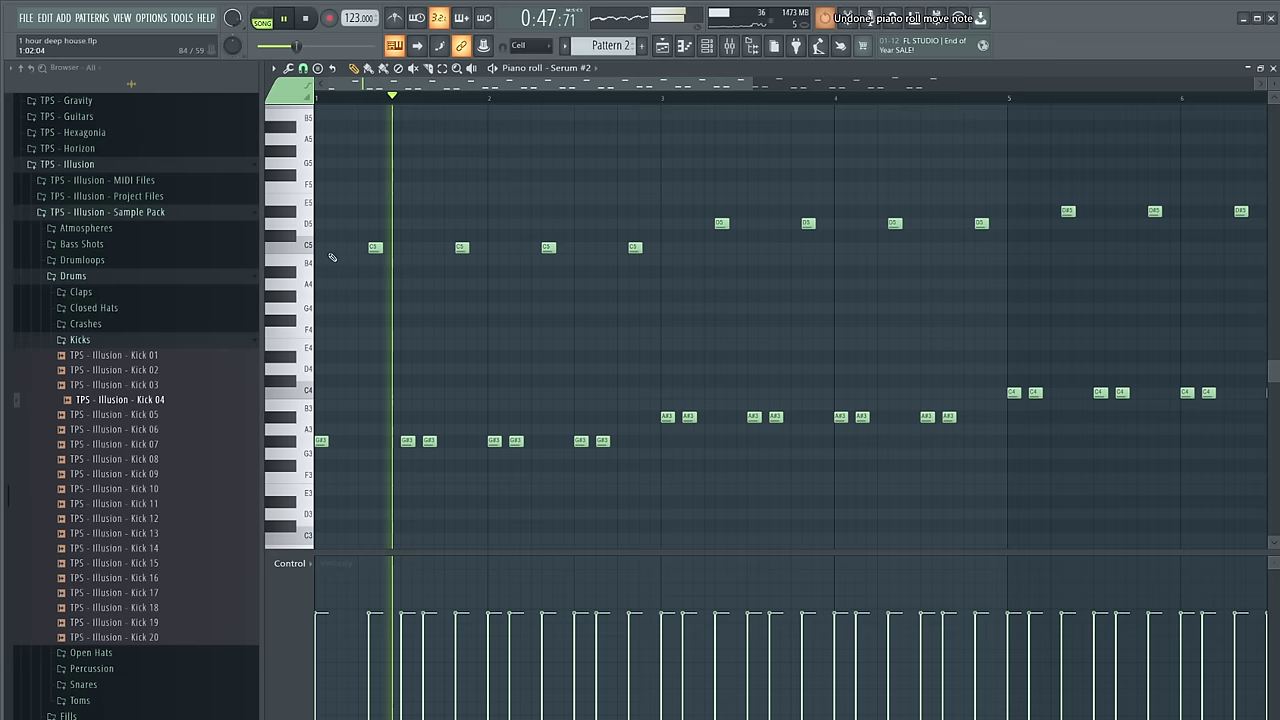
drag(383, 245, 361, 246)
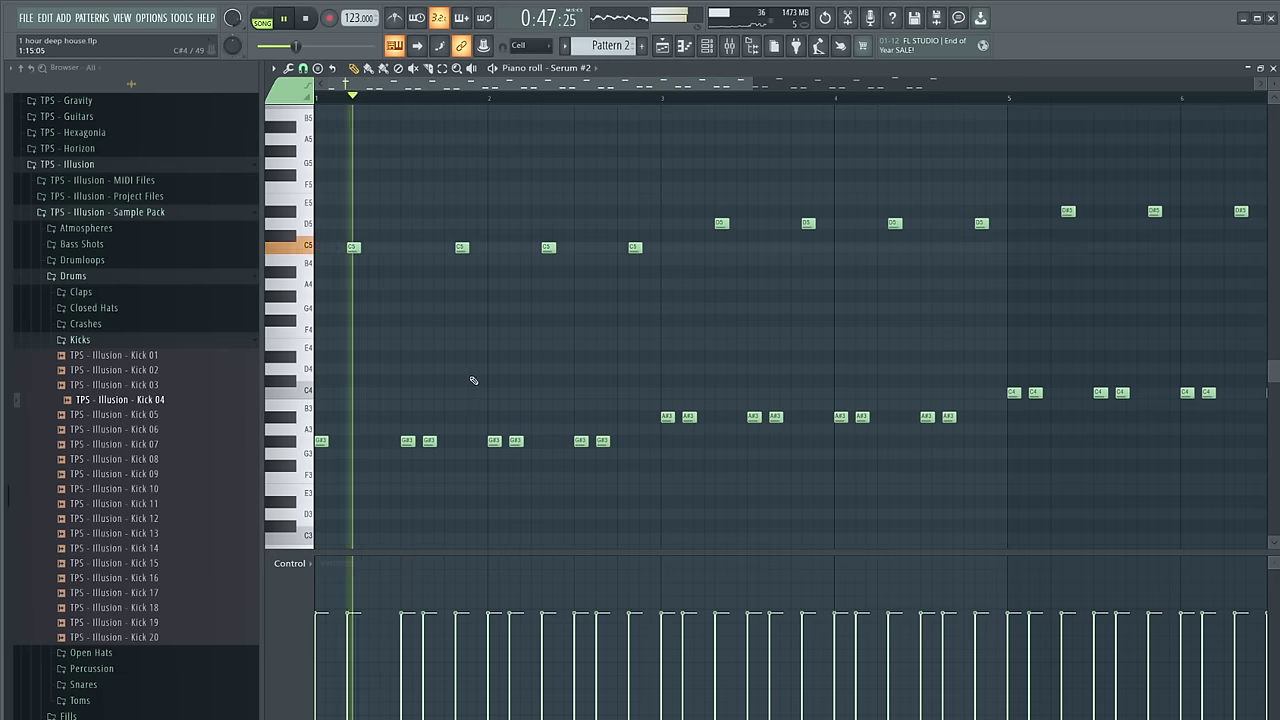
key(space)
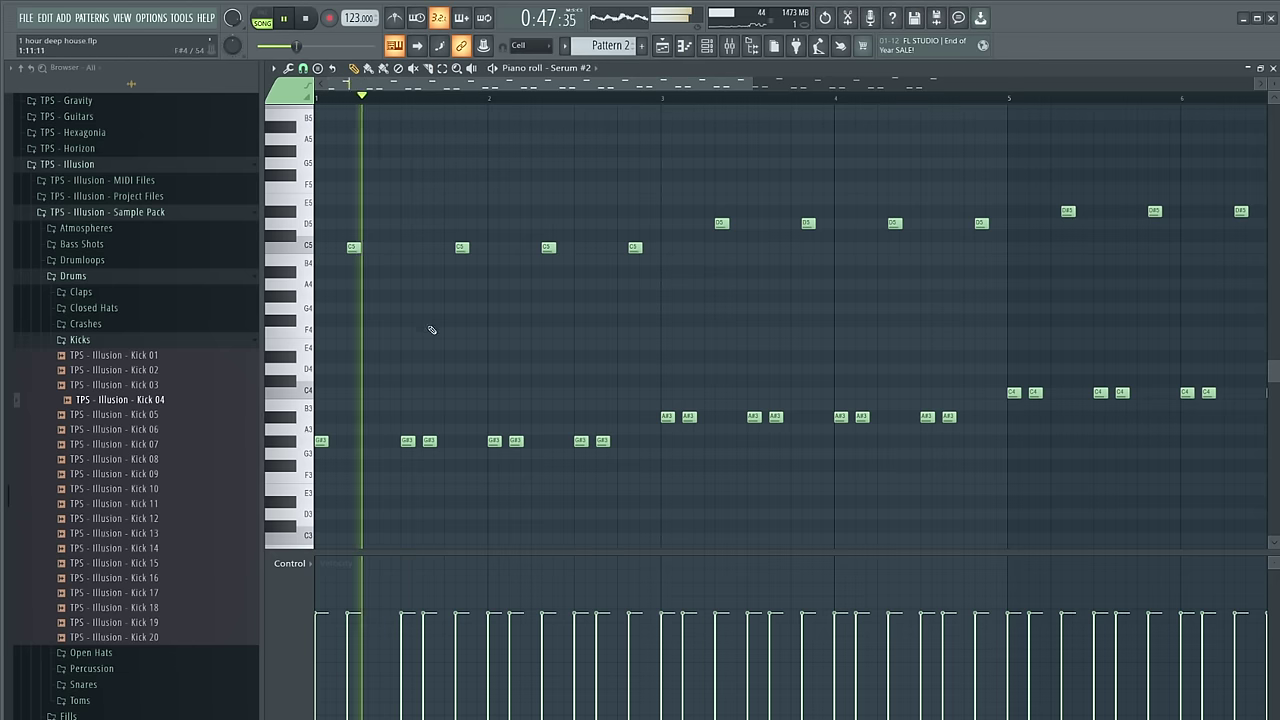
key(space)
key(space)
Mute playlist Track 5 with Pattern 3 and play the drop to hear the Serum #2 part without it
key(F5)
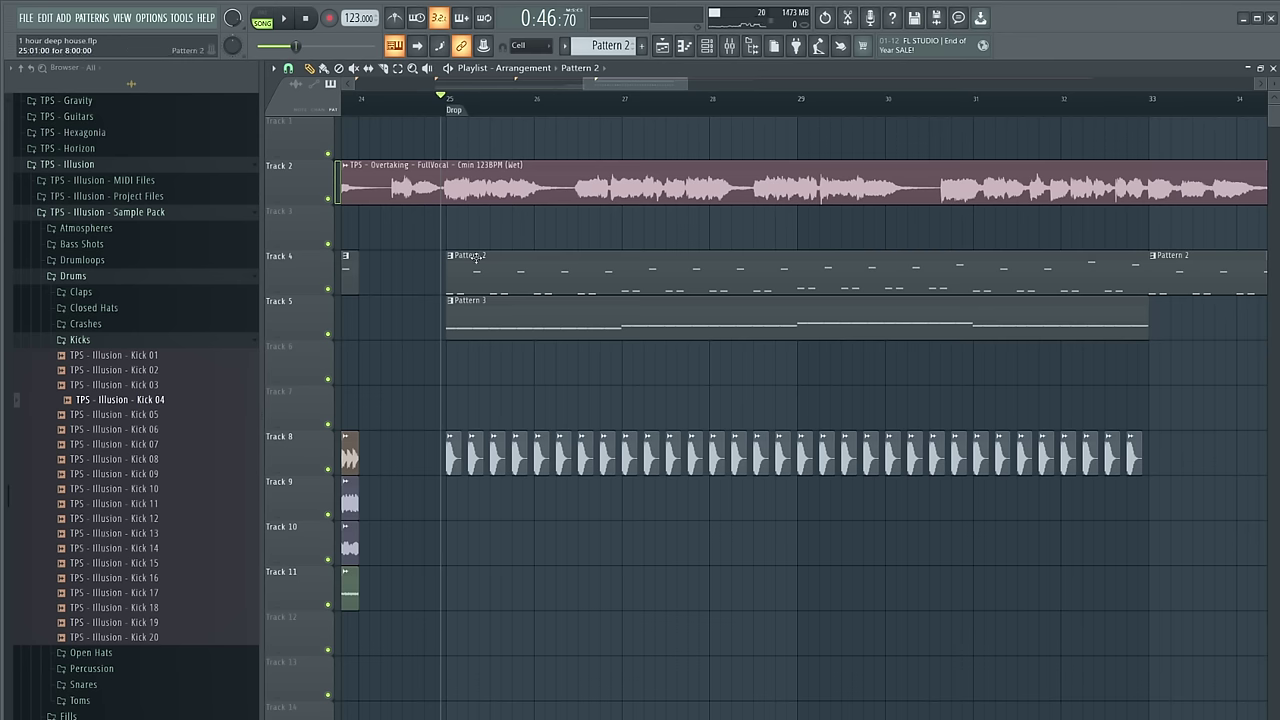
key(F6)
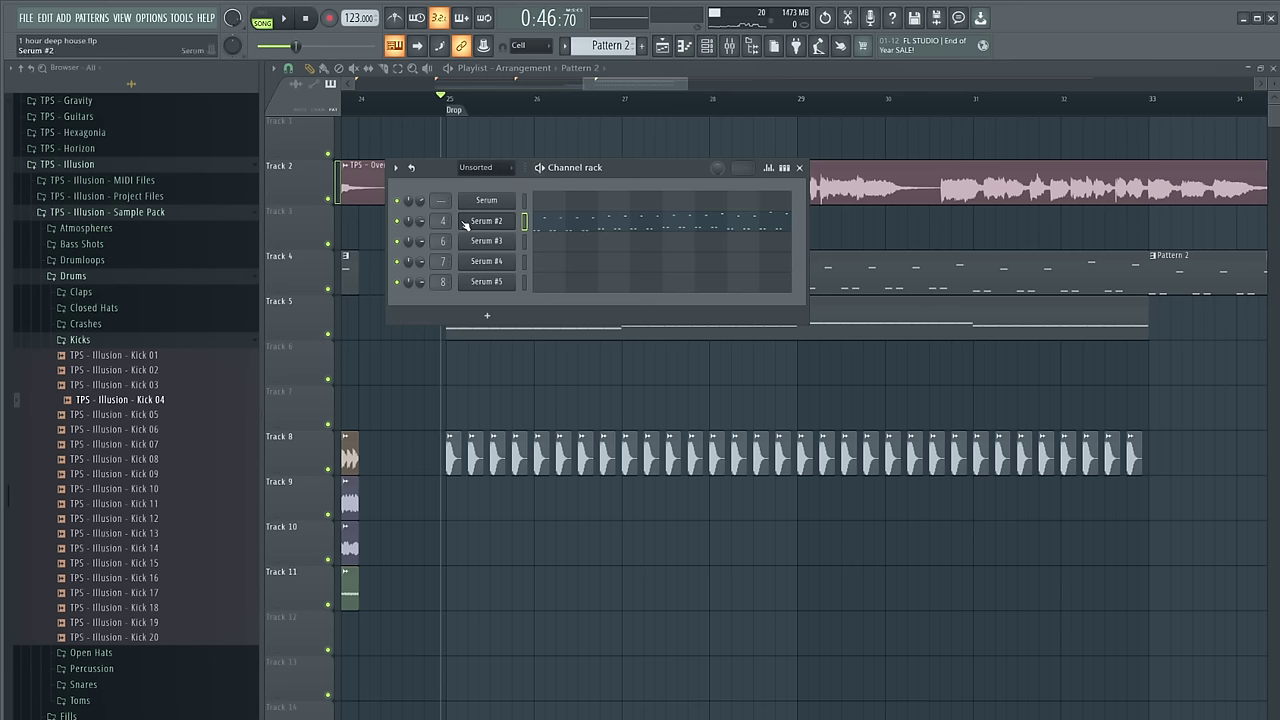
key(F6)
right_click(348, 333)
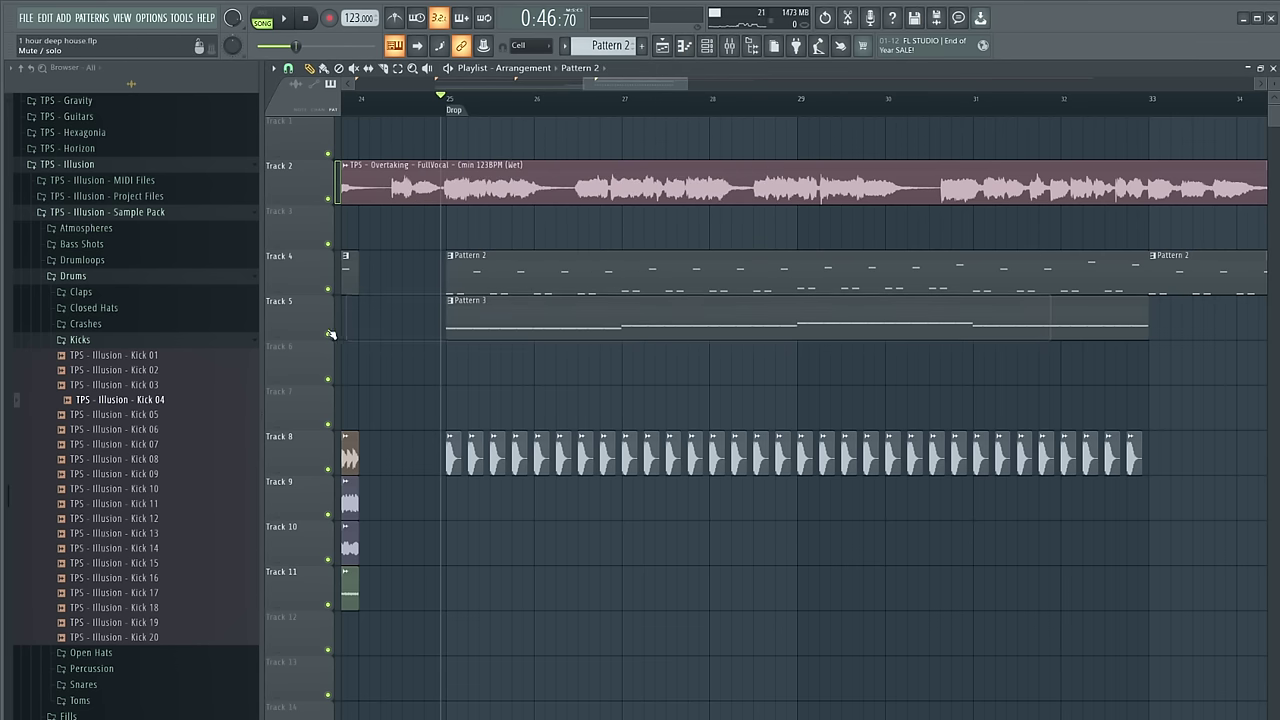
click(328, 334)
click(706, 46)
key(space)
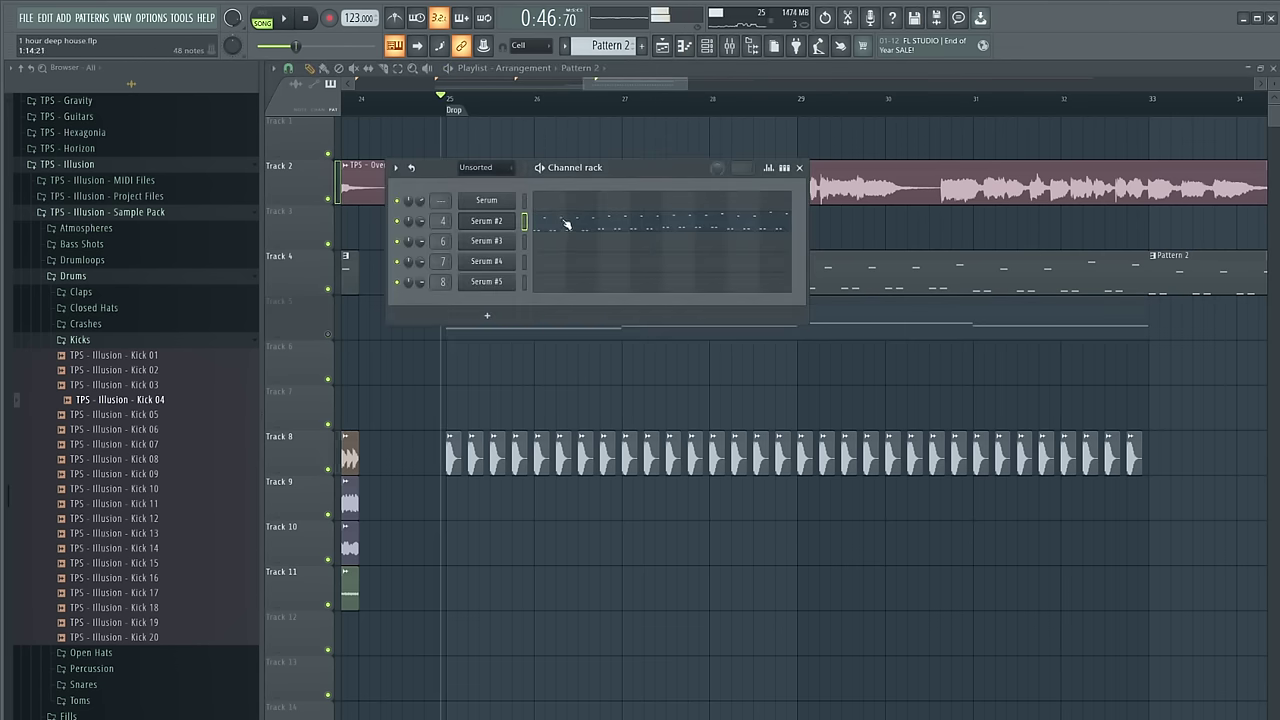
Reposition the first C5 note of Serum #2 on the fourth step of bar 1 and play it back
click(566, 223)
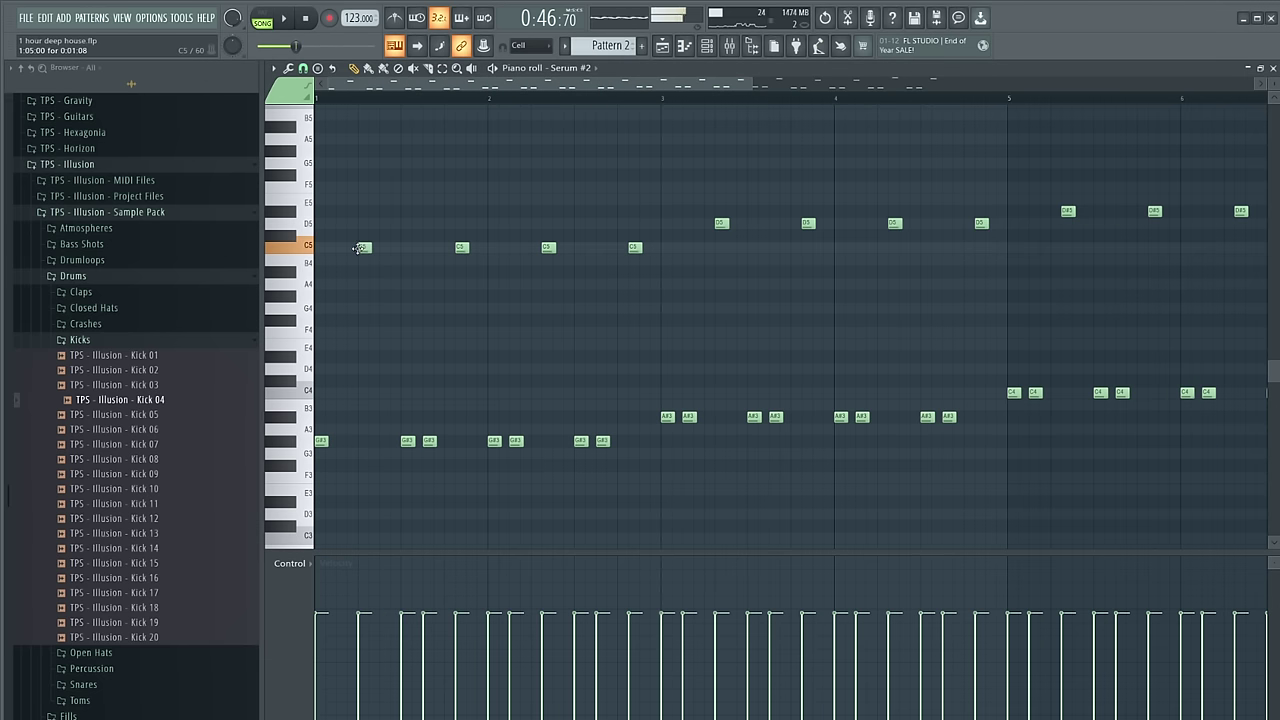
drag(357, 247, 348, 247)
key(space)
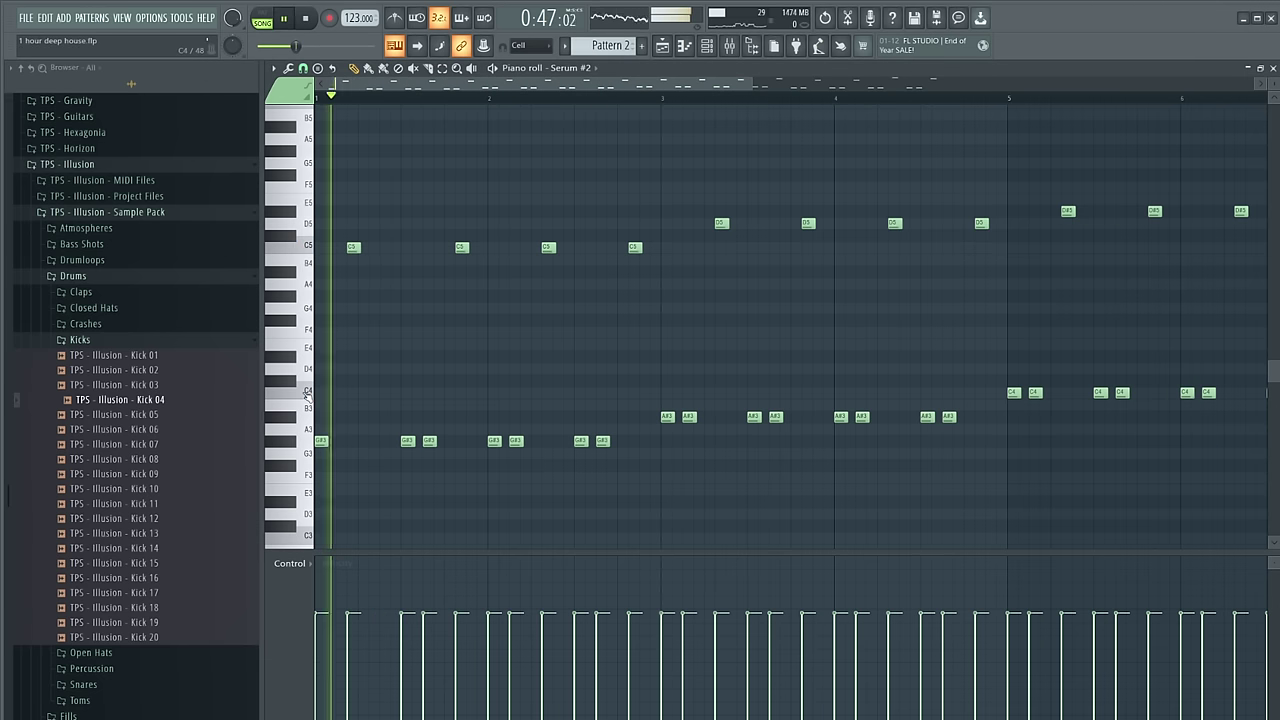
In bar 1 of Serum #2, place a G#3 note on step 7 instead of step 11 and move the second C5 to step 12
scroll(417, 270, up, 3)
click(440, 441)
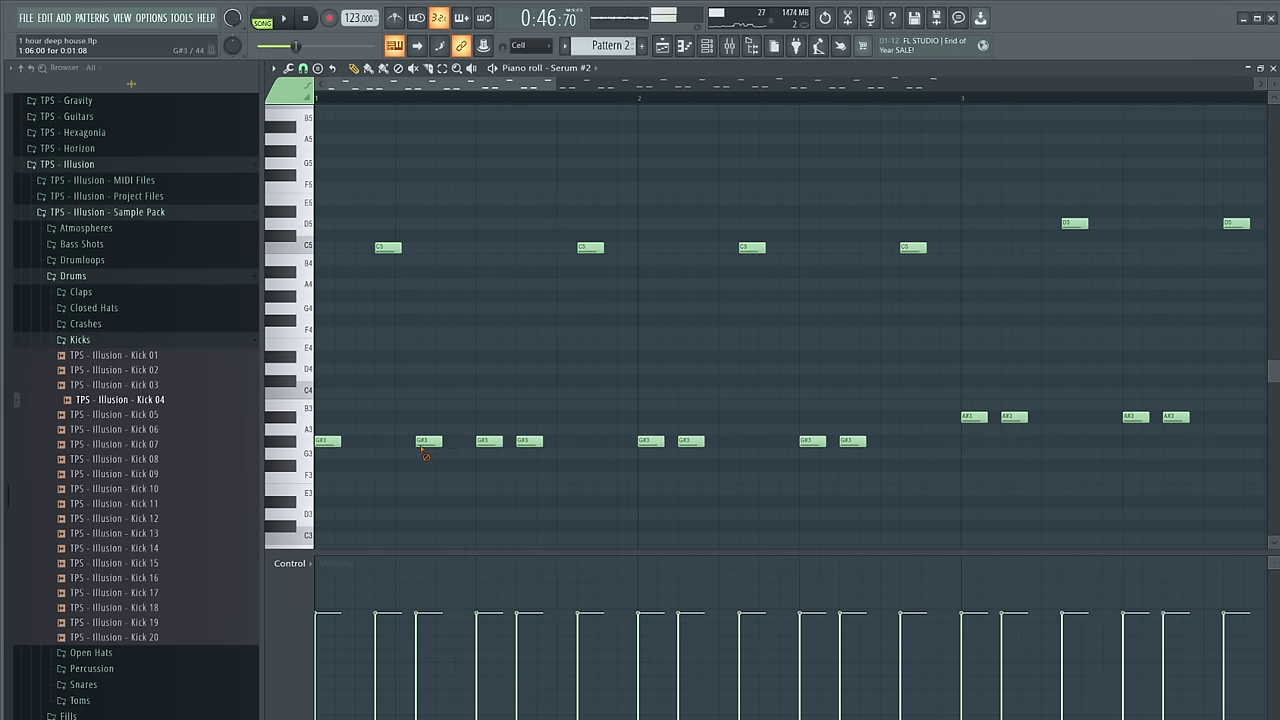
right_click(526, 444)
drag(588, 246, 550, 247)
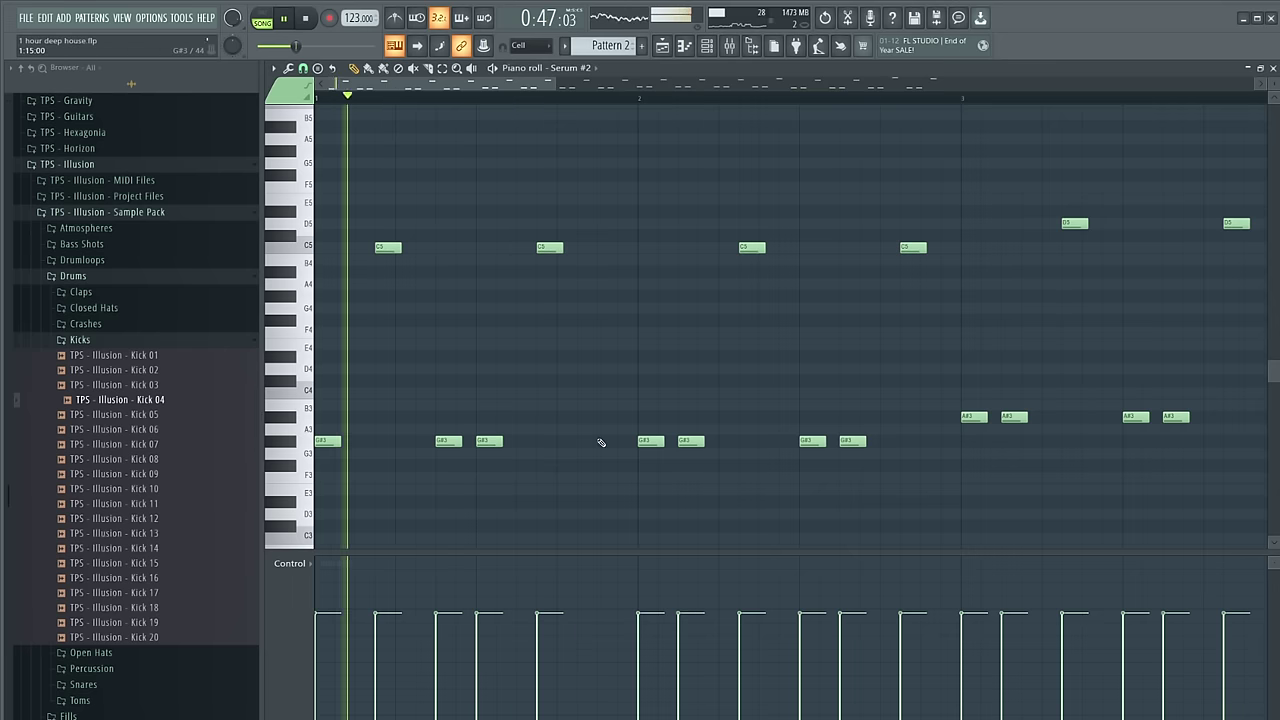
Add a G#3 note on step 15 of bar 1 in the Serum #2 part and audition the rhythm
scroll(601, 442, down, 3)
key(space)
click(549, 441)
key(space)
Unmute playlist Track 5 and play the drop with Pattern 2 and Pattern 3 together
click(663, 46)
click(706, 47)
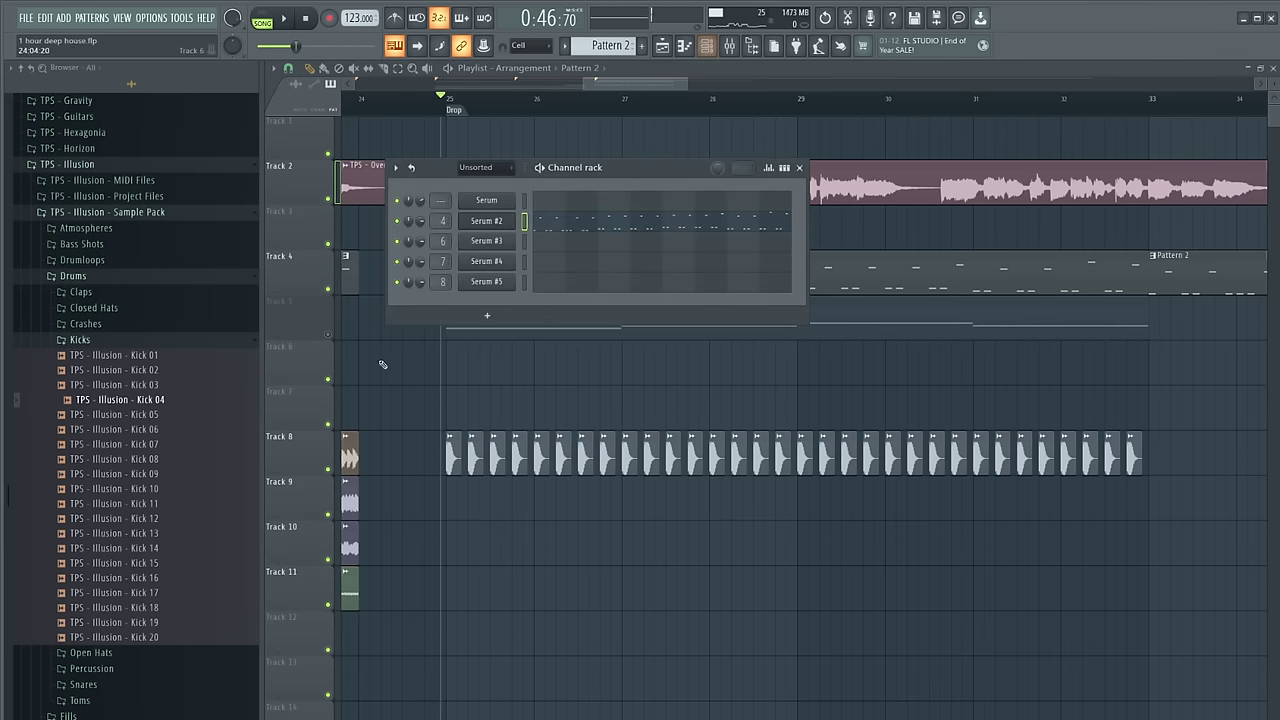
click(329, 335)
key(space)
key(space)
key(space)
click(707, 47)
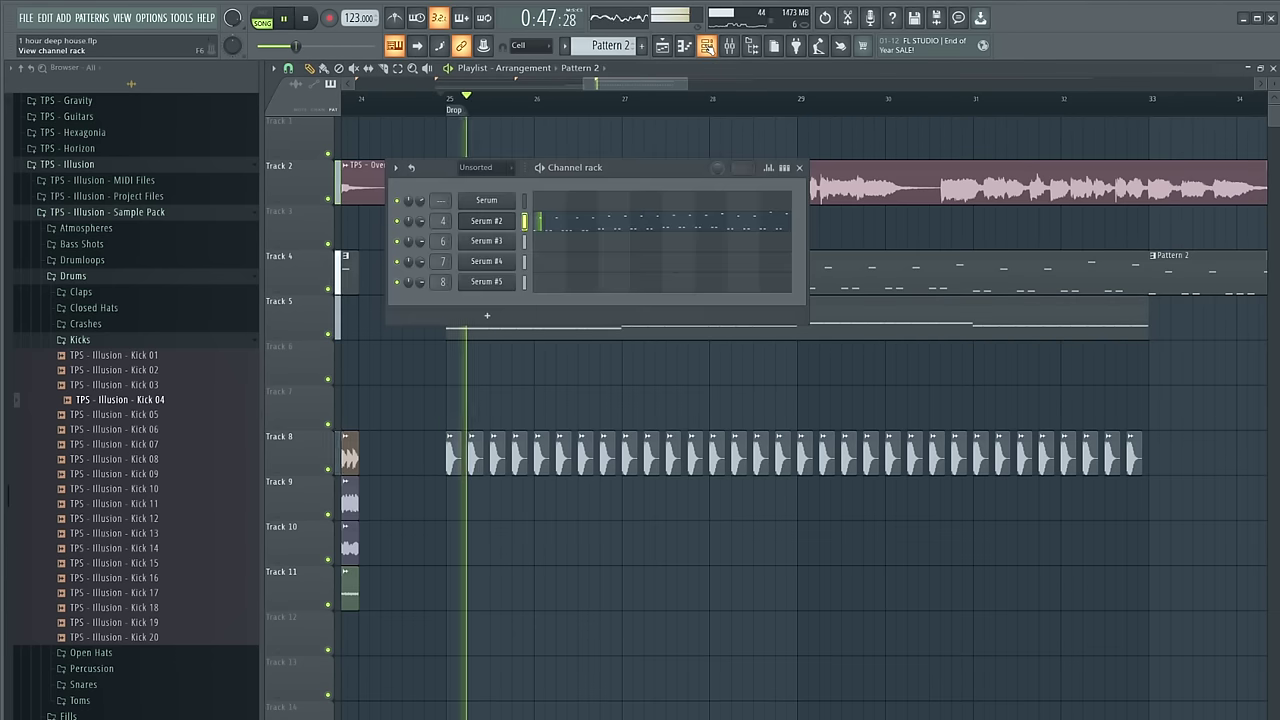
key(space)
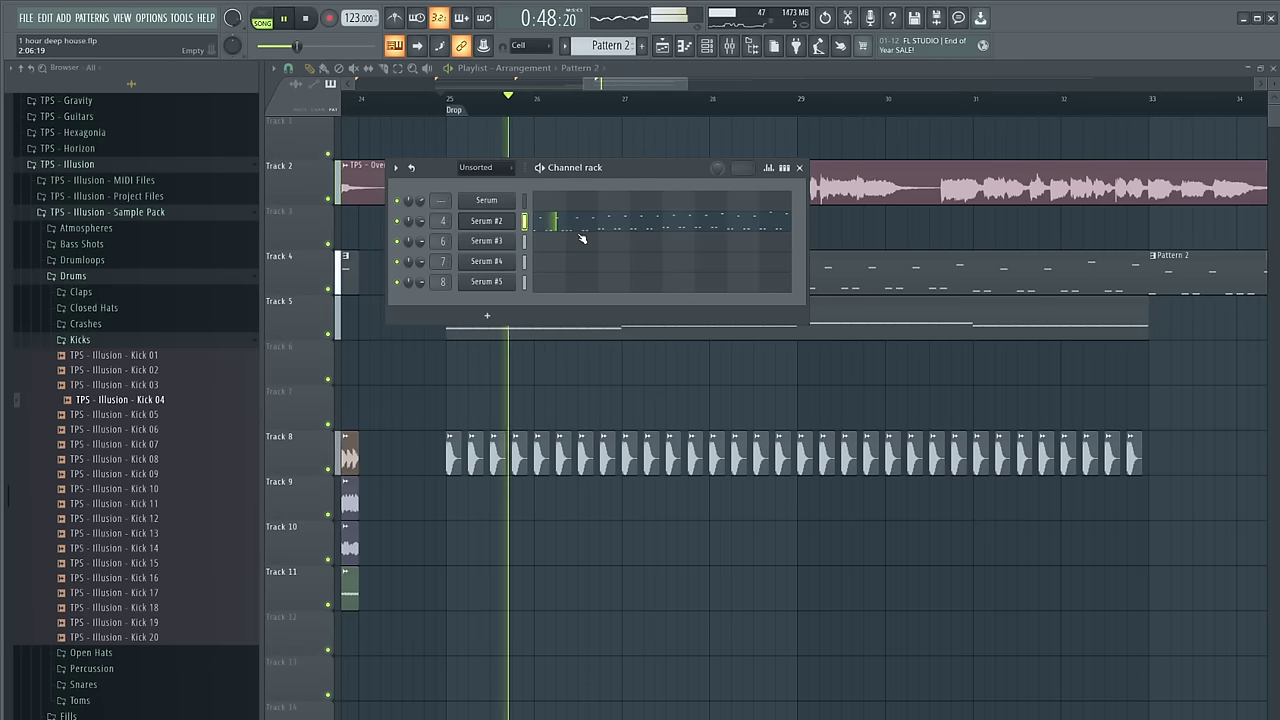
Delete the bar 2 notes of Serum #2 and duplicate the bar 1 rhythm into bar 2 at the same pitches
click(580, 230)
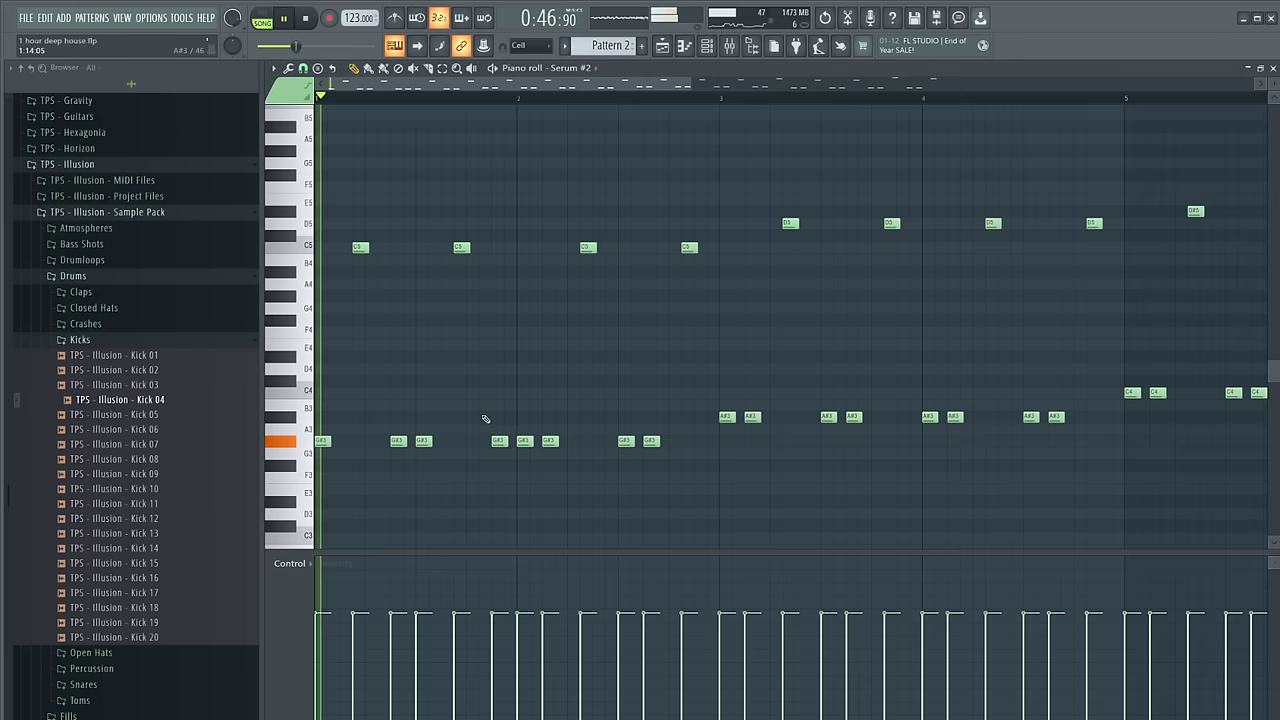
scroll(486, 419, down, 1)
drag(500, 445, 656, 229)
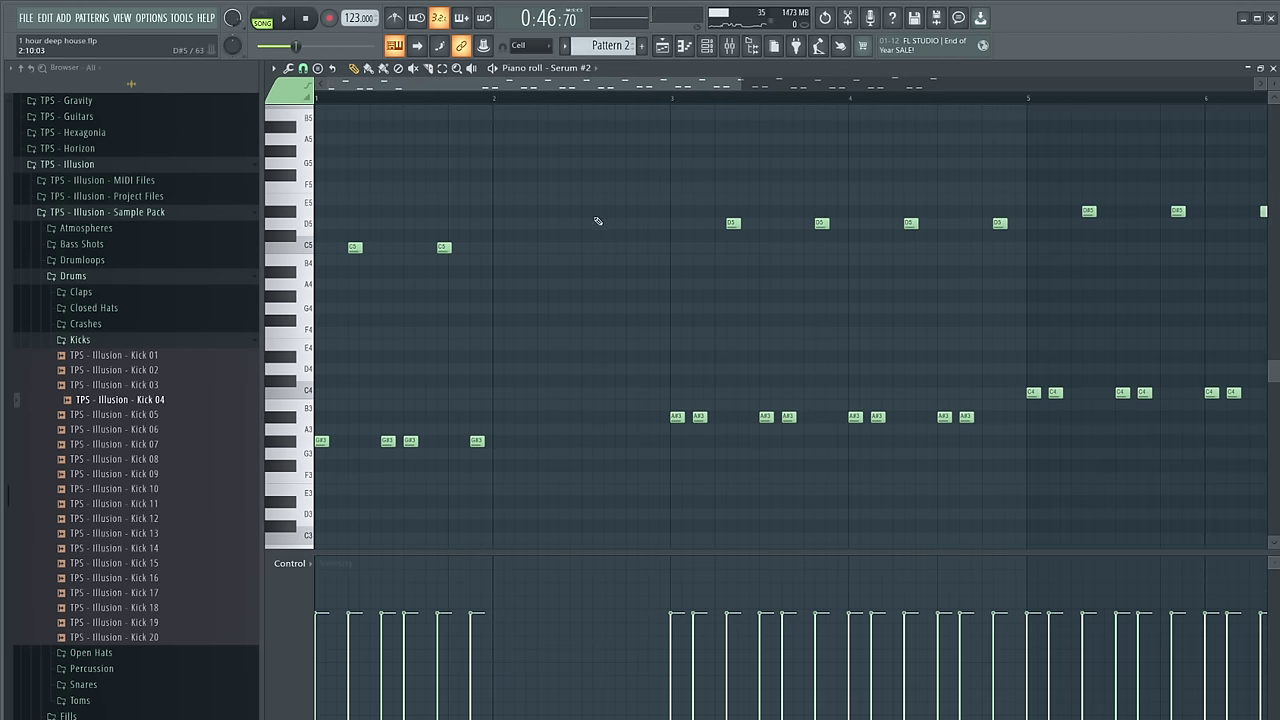
drag(582, 486, 314, 146)
shift+drag(321, 440, 500, 428)
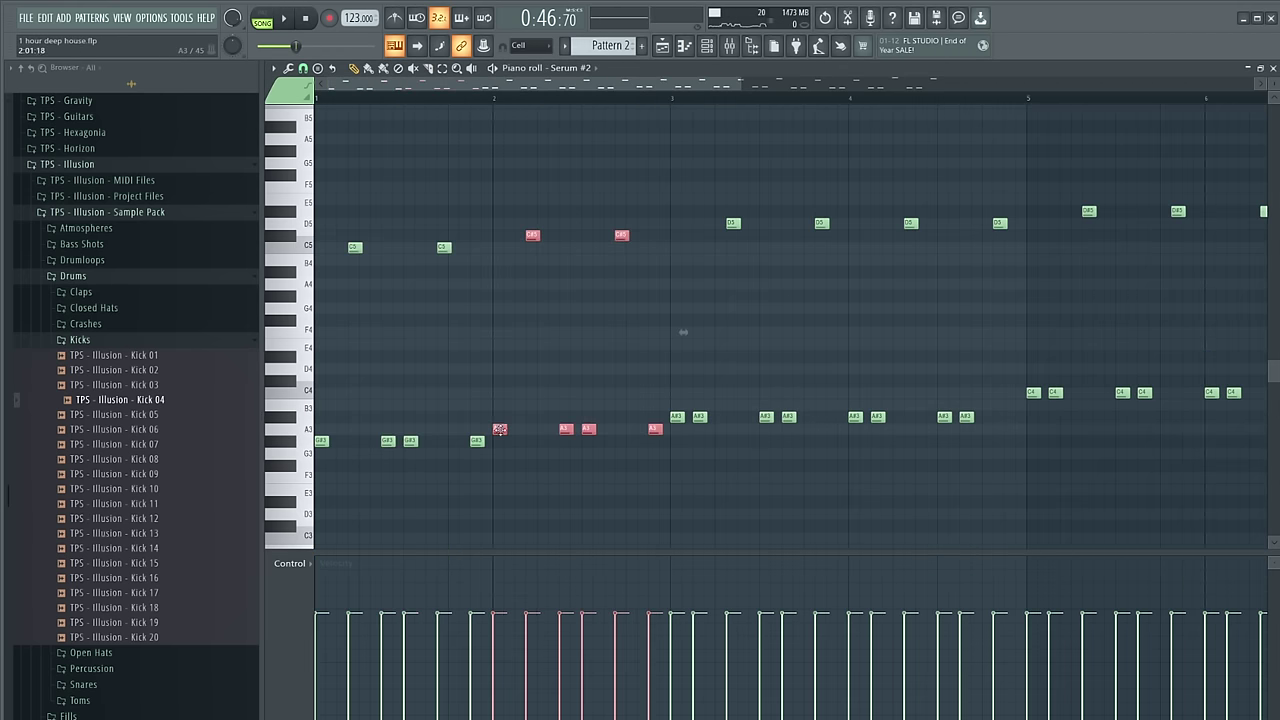
Play the drop from the arrangement to check the revised Serum #2 rhythm against the vocal and kick
click(663, 46)
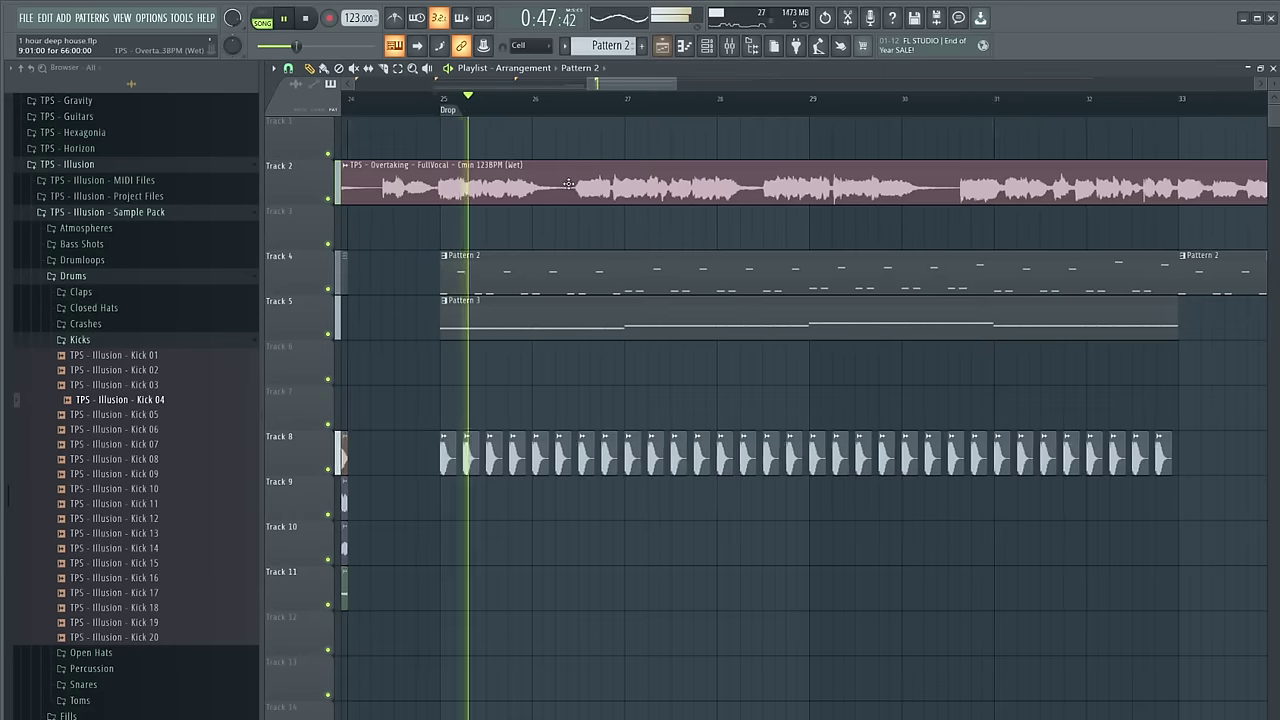
scroll(471, 232, down, 2)
scroll(471, 228, up, 3)
click(423, 106)
key(space)
click(707, 46)
key(space)
key(Escape)
key(space)
Open the Serum #3 notes of Pattern 3, mute the Serum #4 channel and listen to the drop
double_click(487, 312)
scroll(505, 233, down, 4)
scroll(296, 309, up, 1)
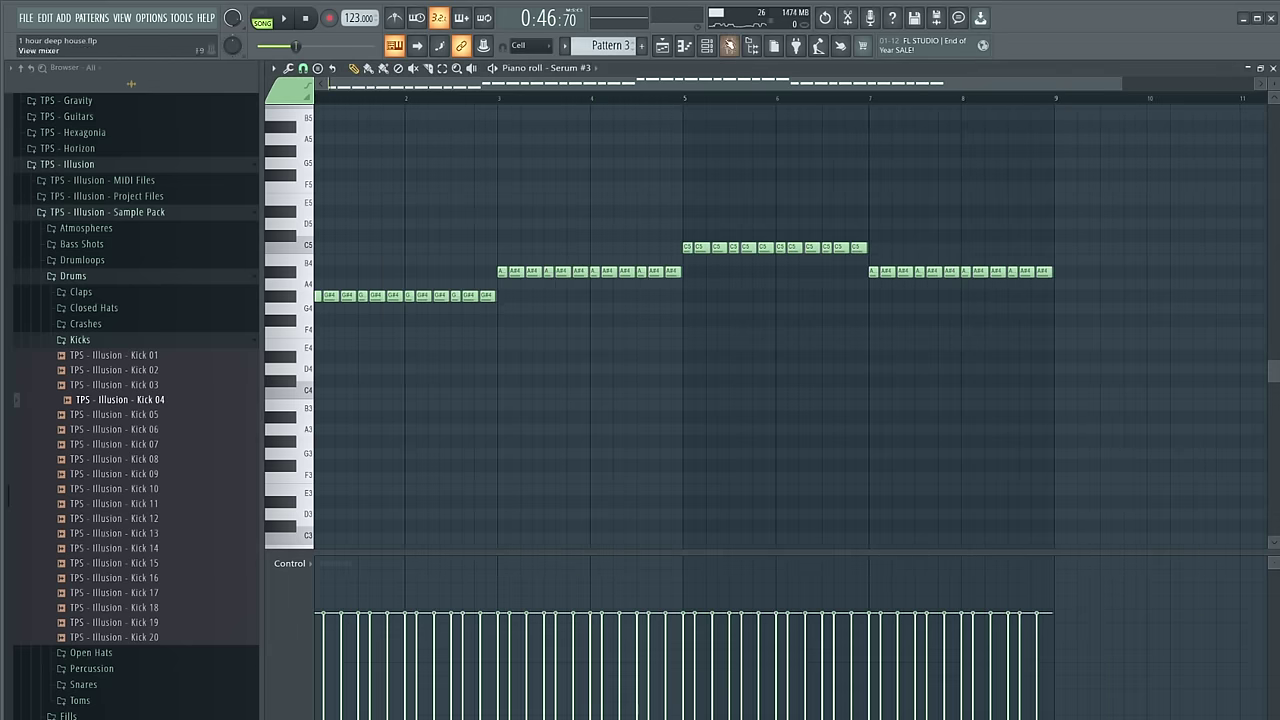
key(F6)
key(F6)
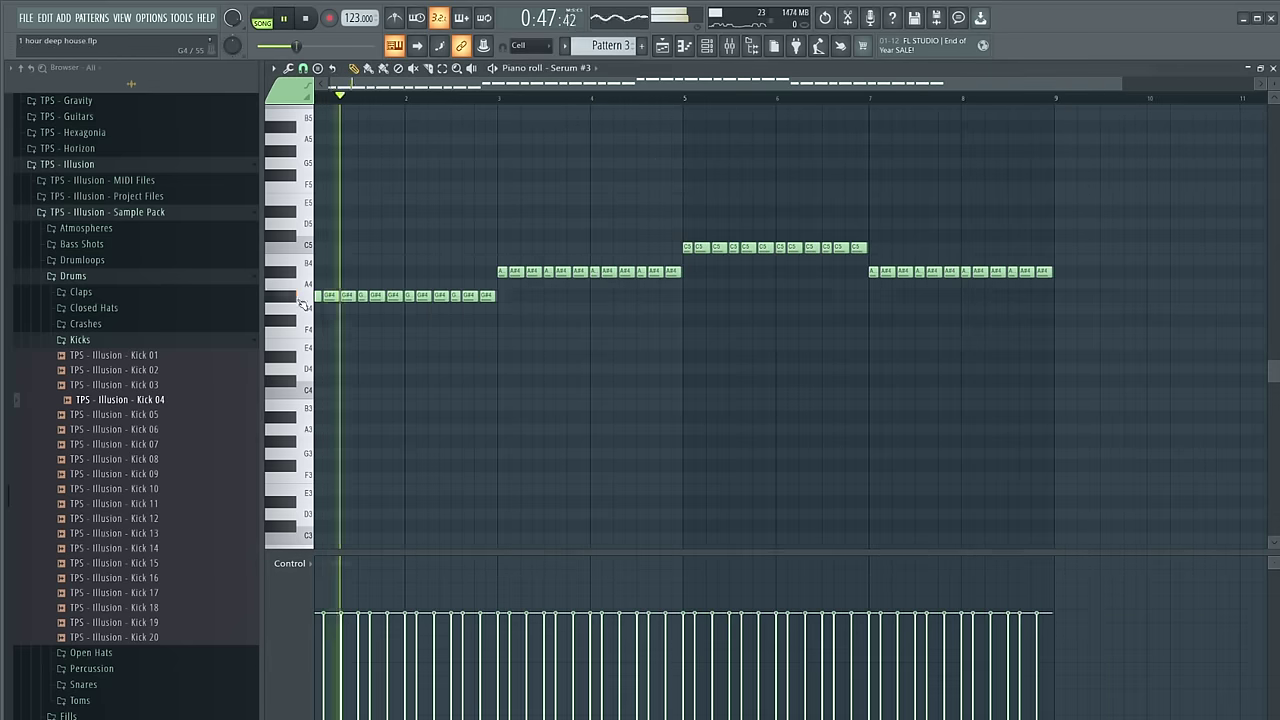
key(space)
scroll(307, 308, up, 5)
click(711, 54)
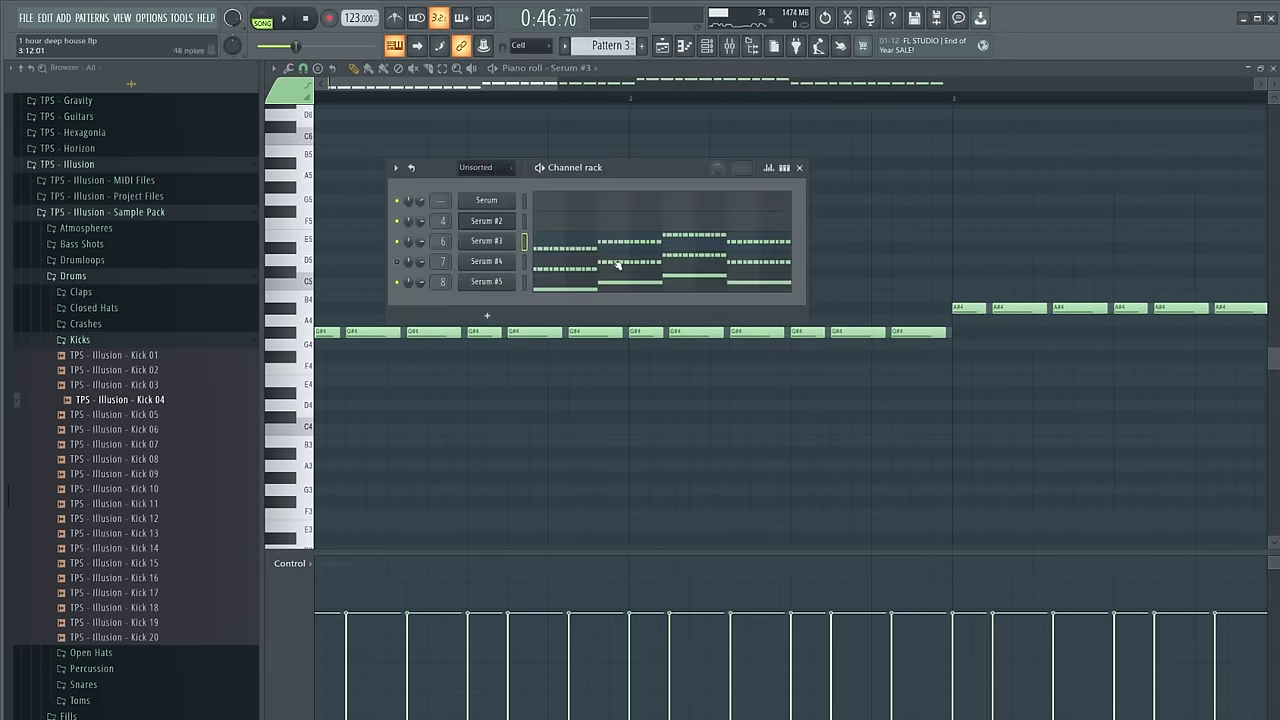
Try deleting the second G#4 note of the Serum #3 part in bar 1 during playback
click(548, 252)
click(548, 252)
key(space)
right_click(368, 335)
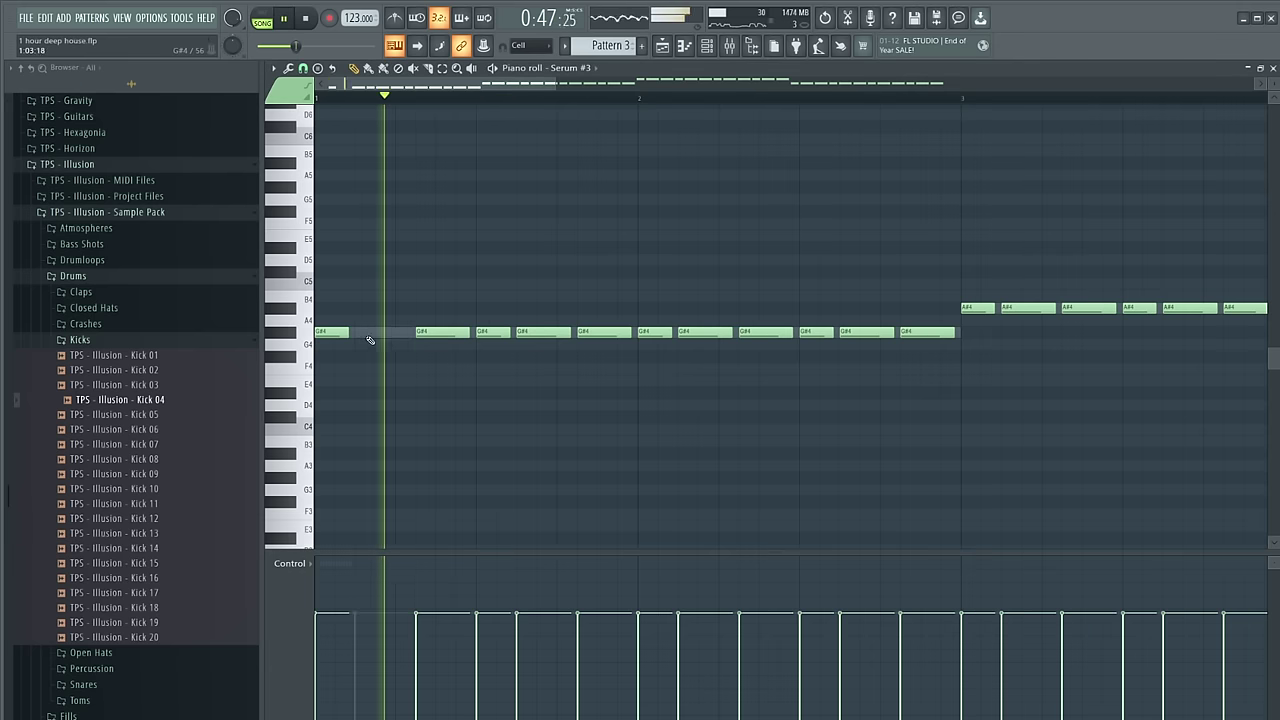
key(ctrl+z)
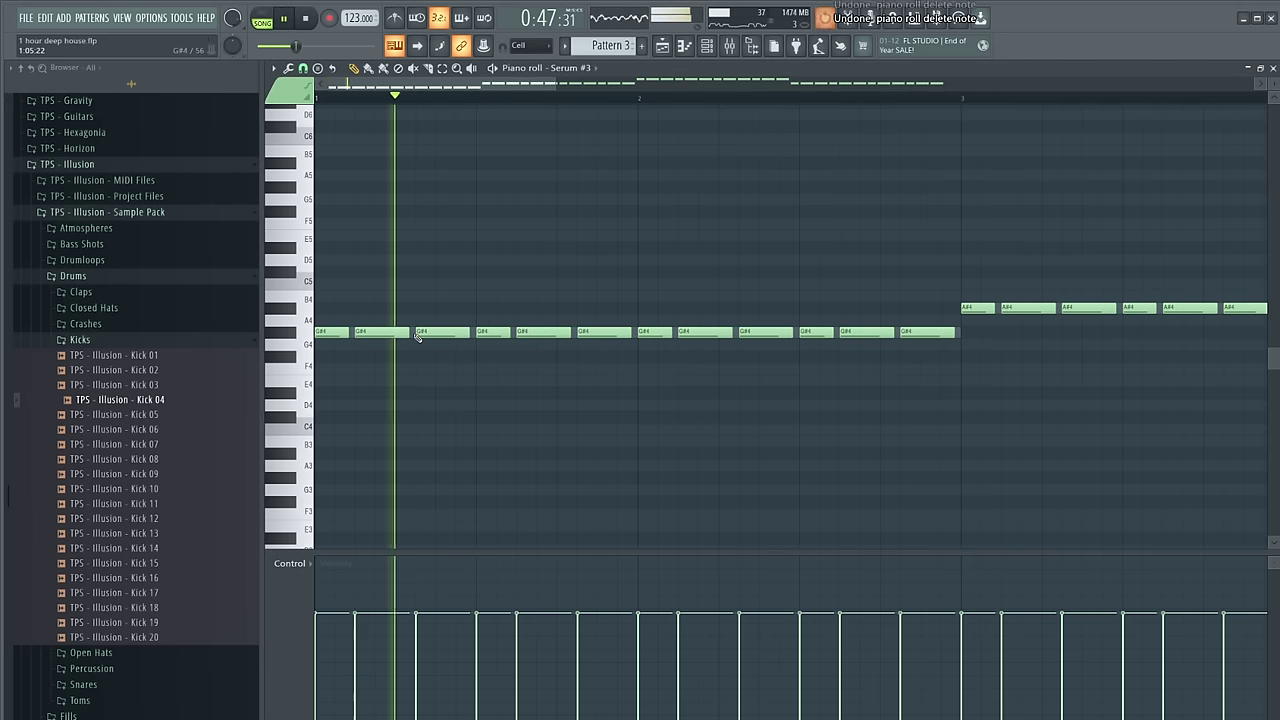
scroll(460, 334, down, 2)
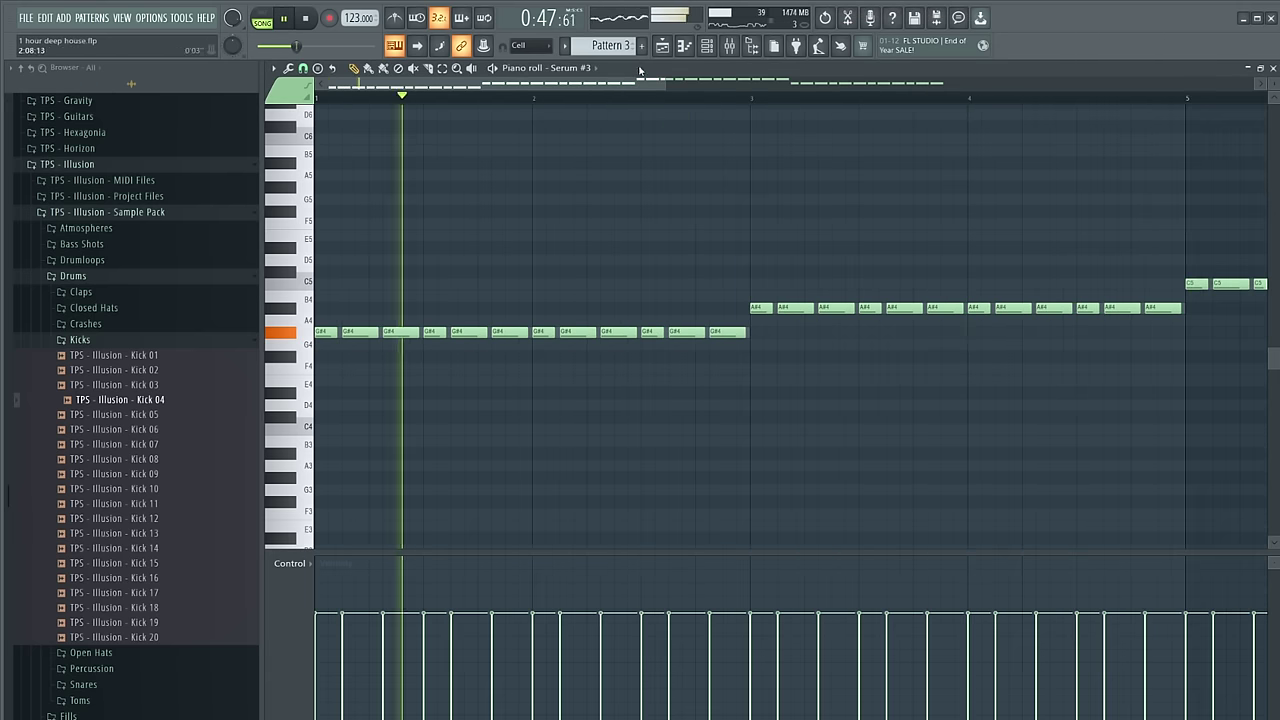
Mute the vocal on playlist Track 2 and play the drop
click(663, 47)
click(329, 200)
key(space)
scroll(445, 287, up, 4)
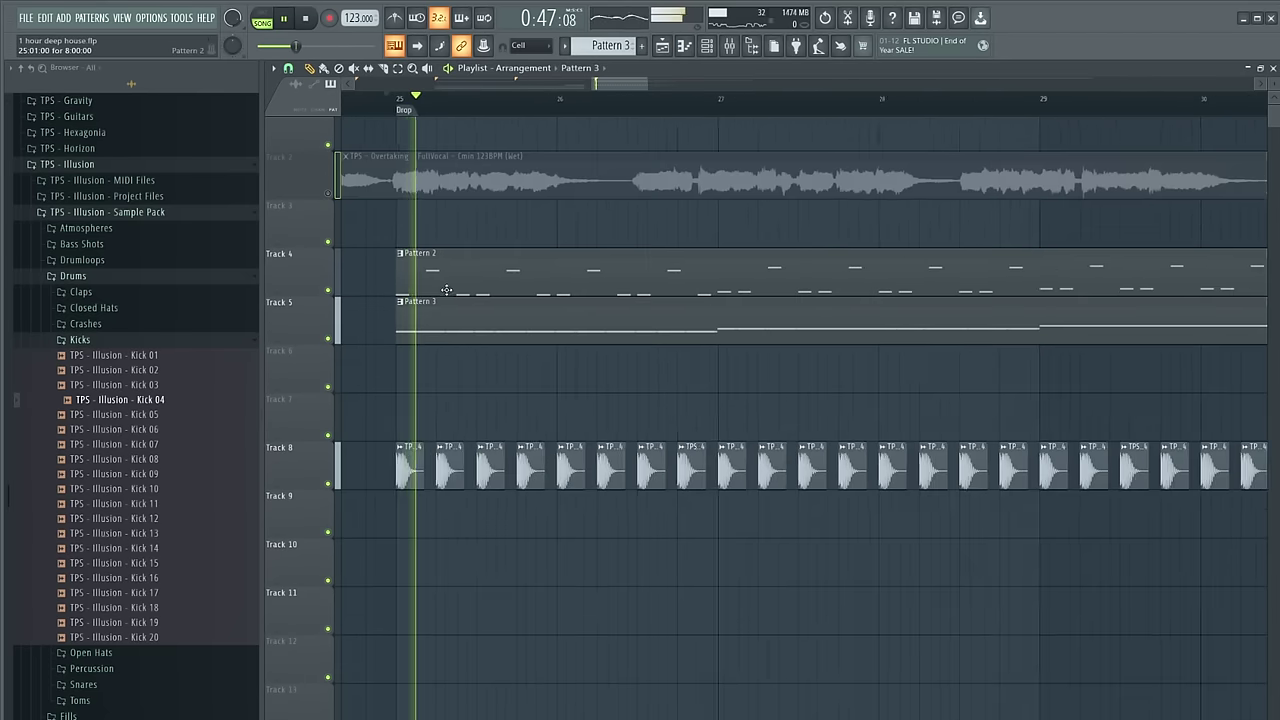
Stop playback and copy the Serum #3 notes from Pattern 3 into Pattern 2
click(707, 46)
key(space)
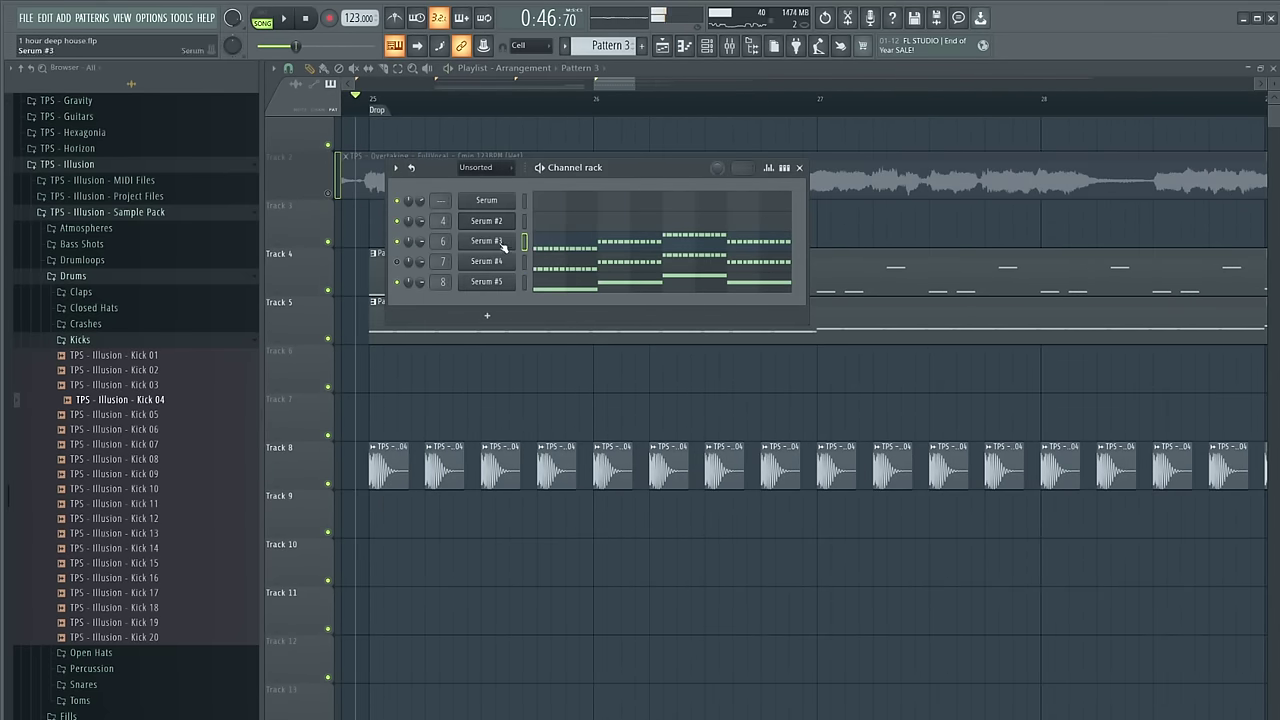
click(95, 19)
click(103, 49)
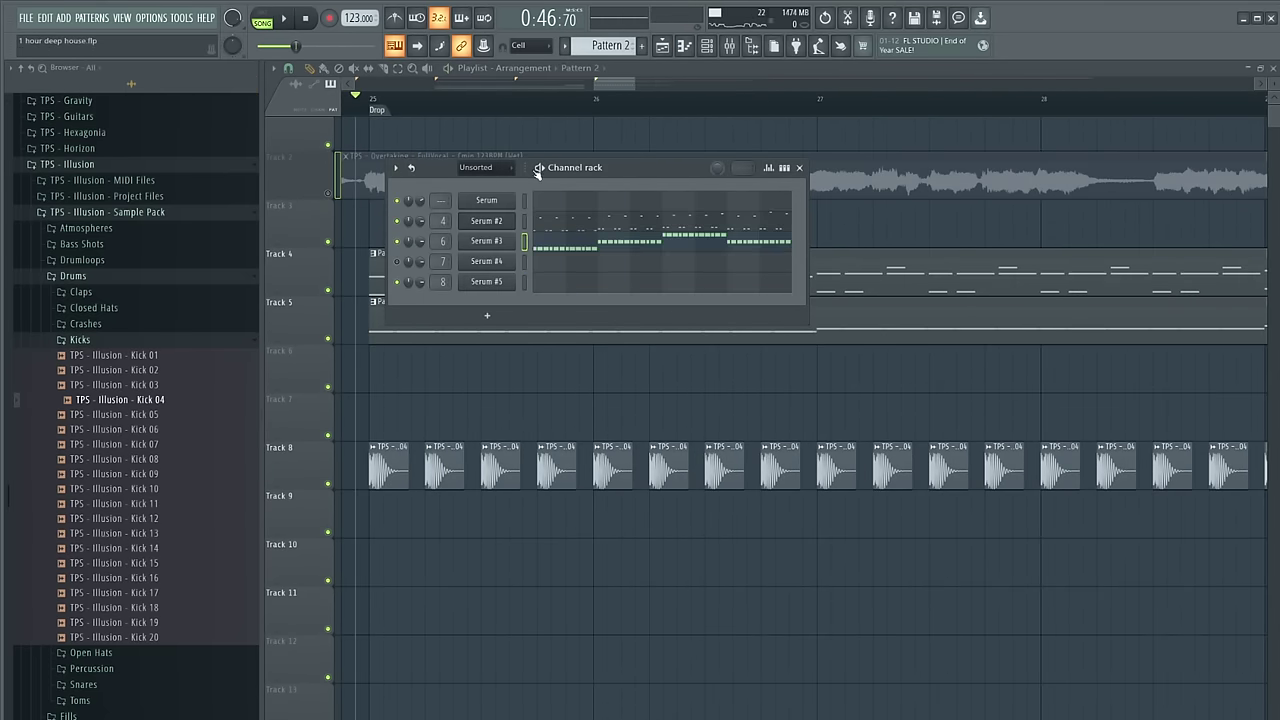
Rearrange and shorten the G#4 notes in bar 1 of Serum #3 in Pattern 2 to follow the Serum #2 ghost notes
click(545, 250)
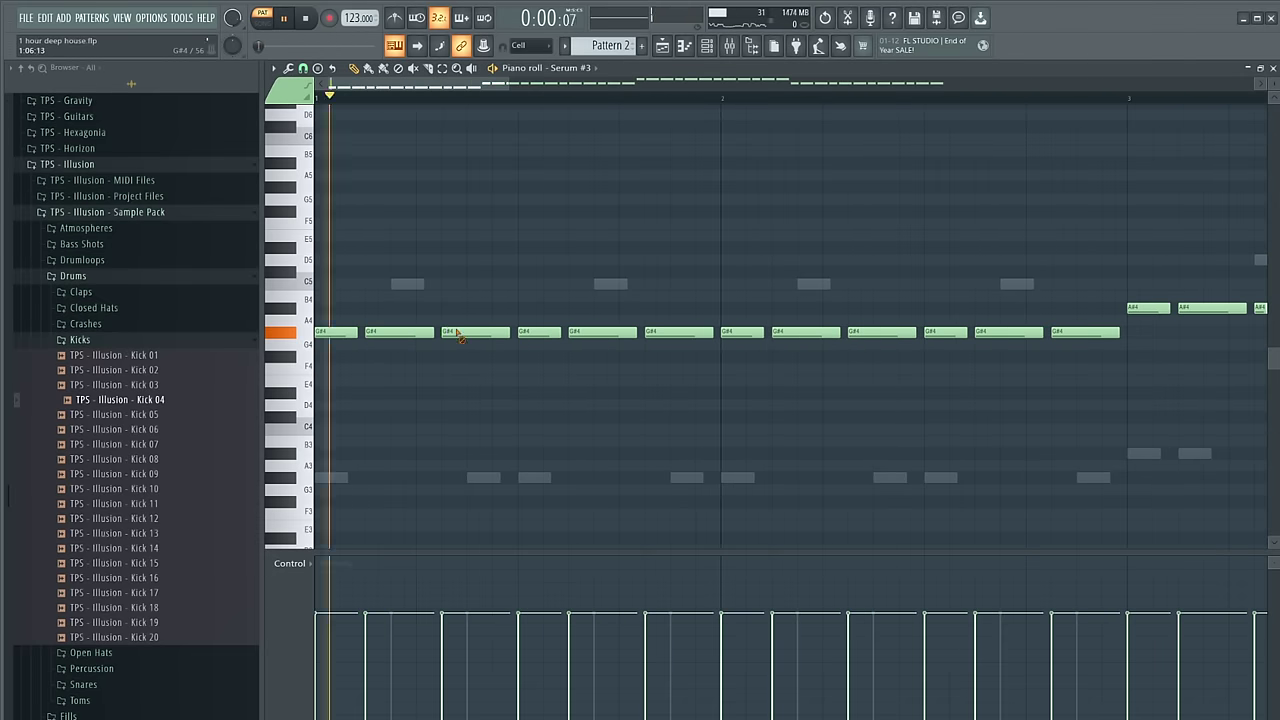
key(space)
key(space)
drag(625, 334, 650, 334)
key(space)
right_click(685, 336)
key(space)
click(690, 334)
key(space)
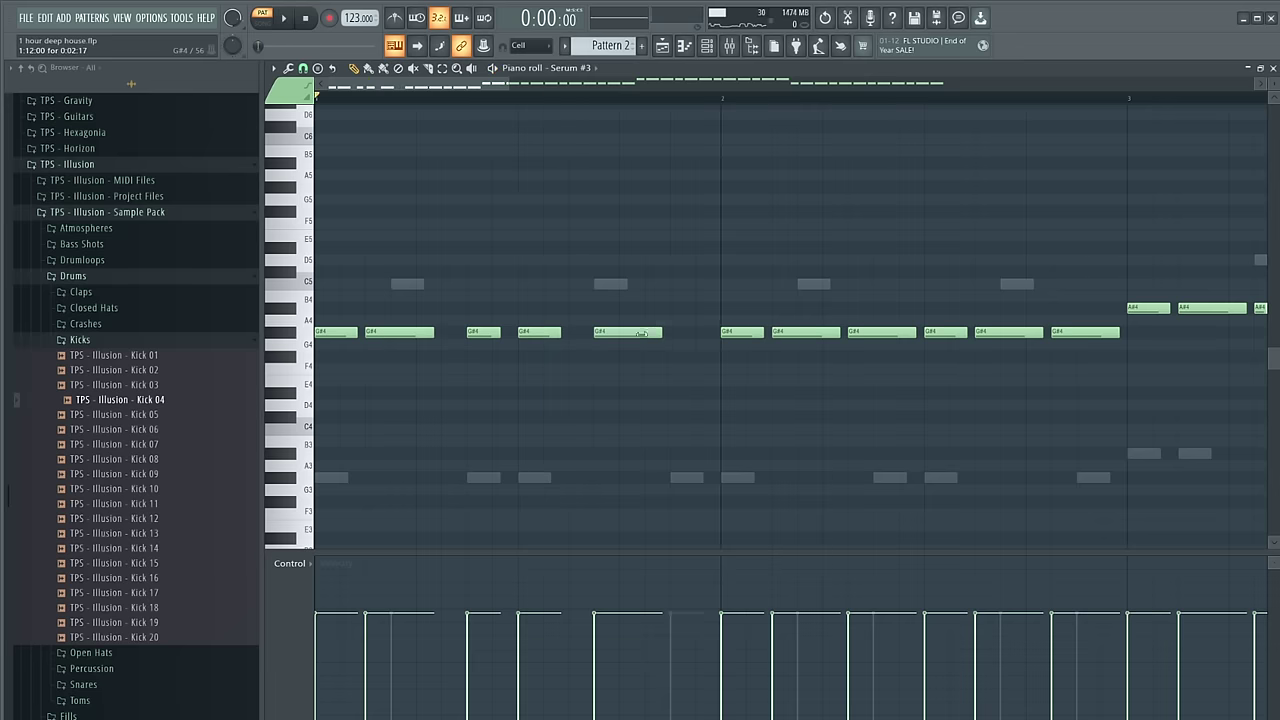
drag(675, 330, 675, 335)
Clear the bar 2 G#4 notes of Serum #3 and apply quick legato to the remaining notes
scroll(674, 345, down, 2)
right_click(642, 333)
right_click(690, 333)
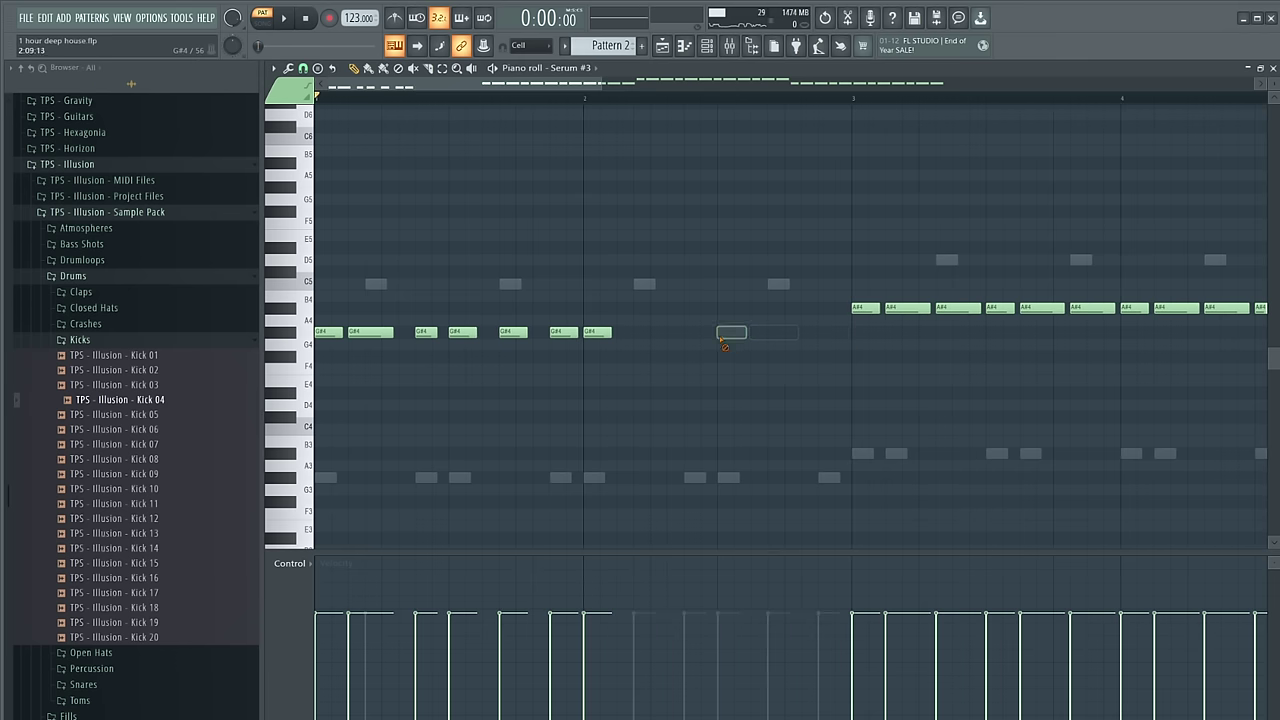
key(ctrl+l)
right_click(715, 332)
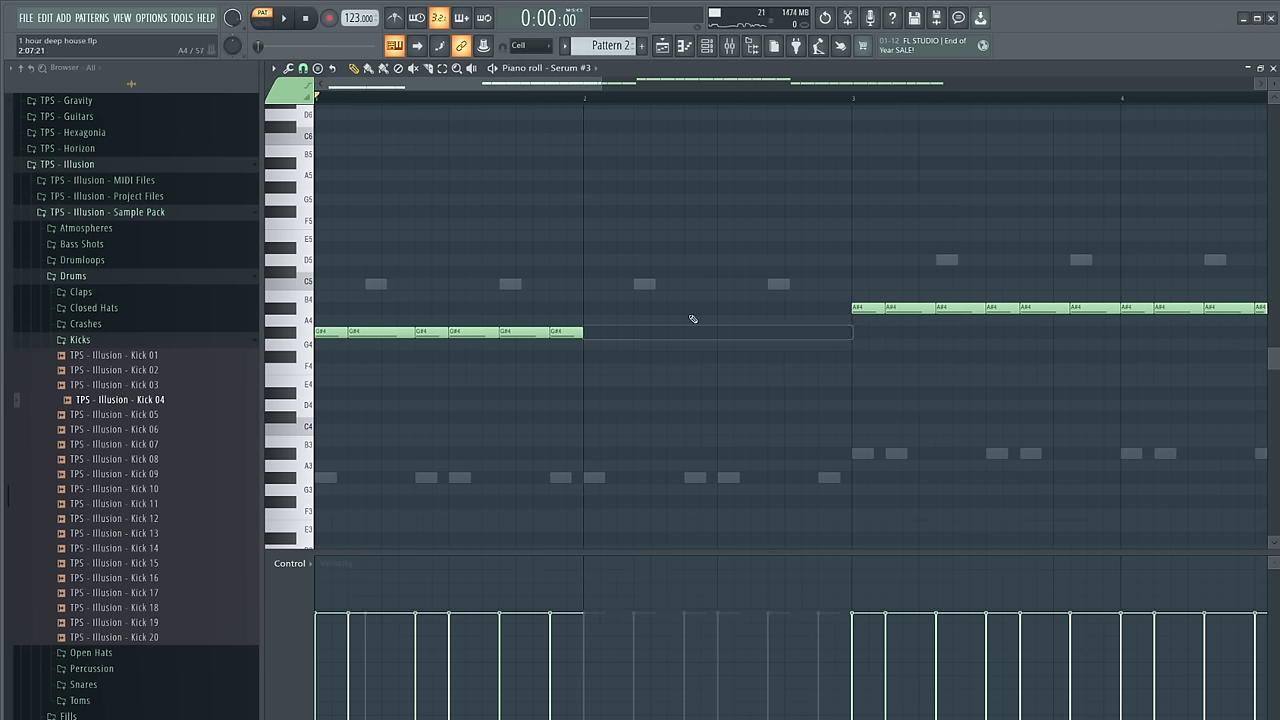
Duplicate the bar 1 G#4 rhythm of Serum #3 into bar 2 and play it back
key(space)
drag(575, 333, 844, 332)
scroll(648, 416, down, 2)
ctrl+click(646, 418)
Replace the Serum #3 notes in bars 3 and 4 with a copy of the bars 1–2 rhythm transposed to A#4
scroll(640, 415, down, 4)
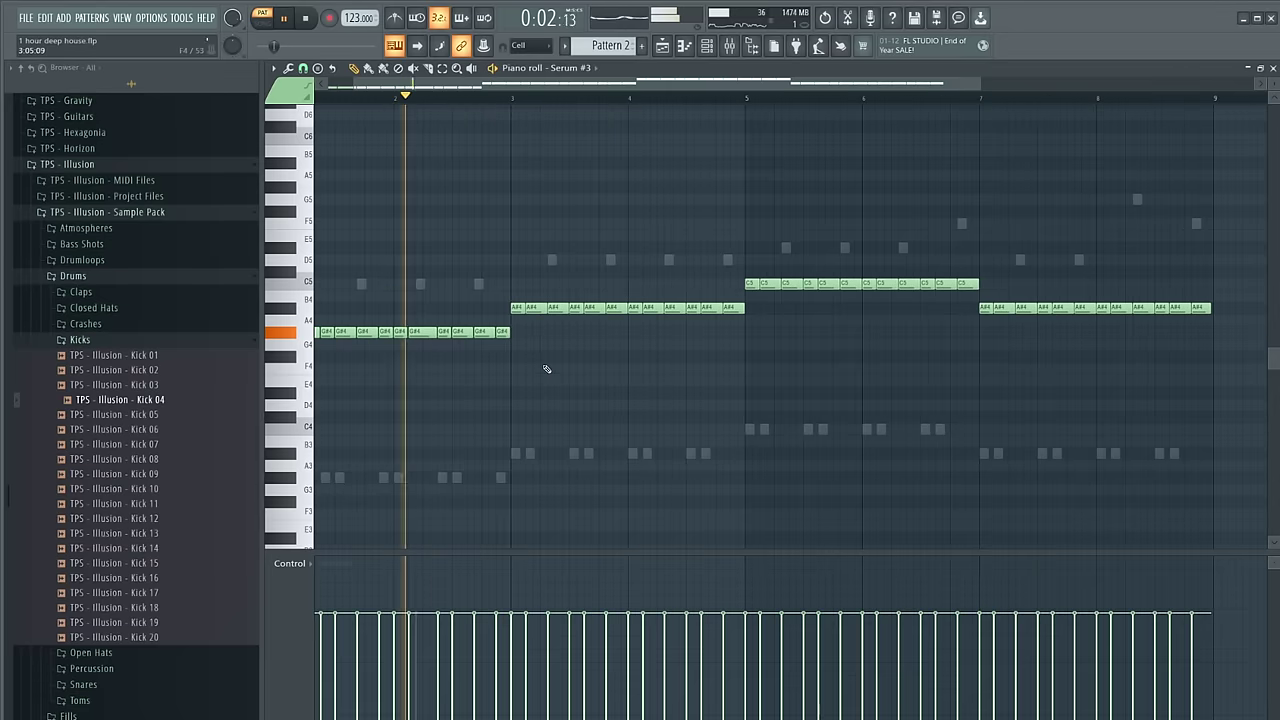
drag(475, 312, 649, 316)
mouse_move(526, 351)
mouse_down()
mouse_move(315, 326)
mouse_move(479, 312)
mouse_move(474, 300)
mouse_up()
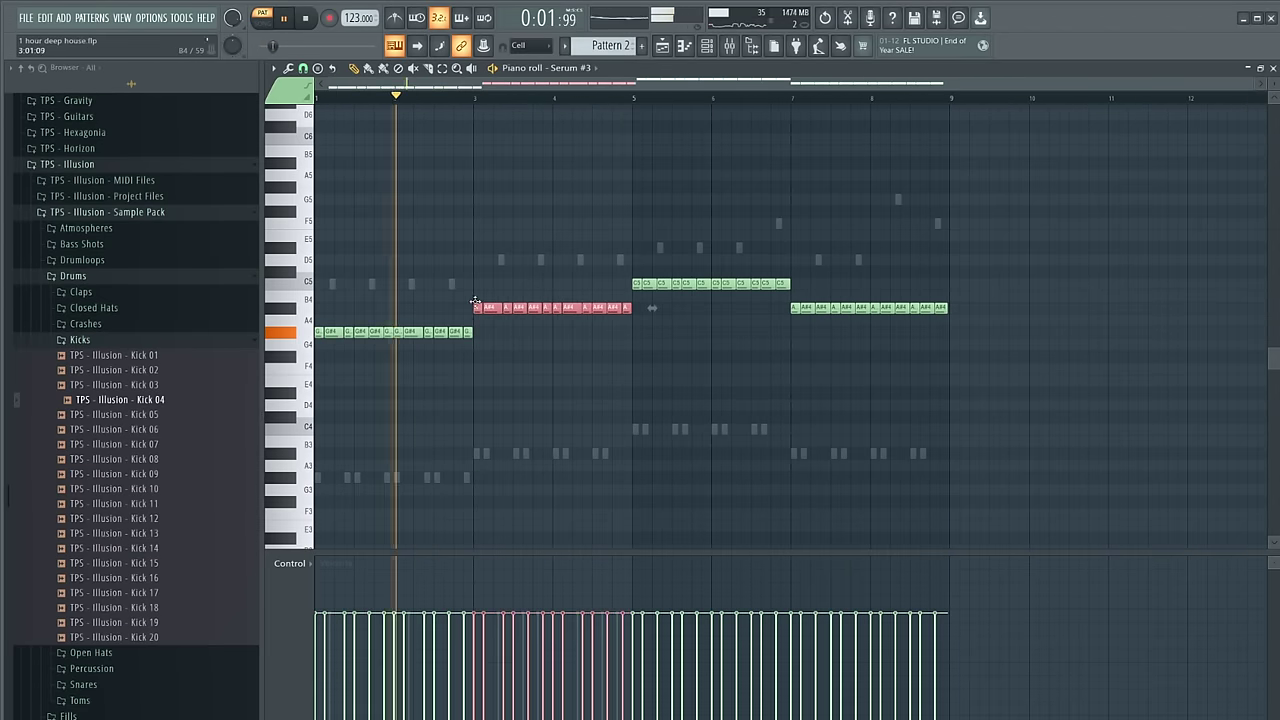
ctrl+click(389, 347)
scroll(389, 347, up, 2)
key(space)
scroll(420, 336, up, 2)
key(ctrl+z)
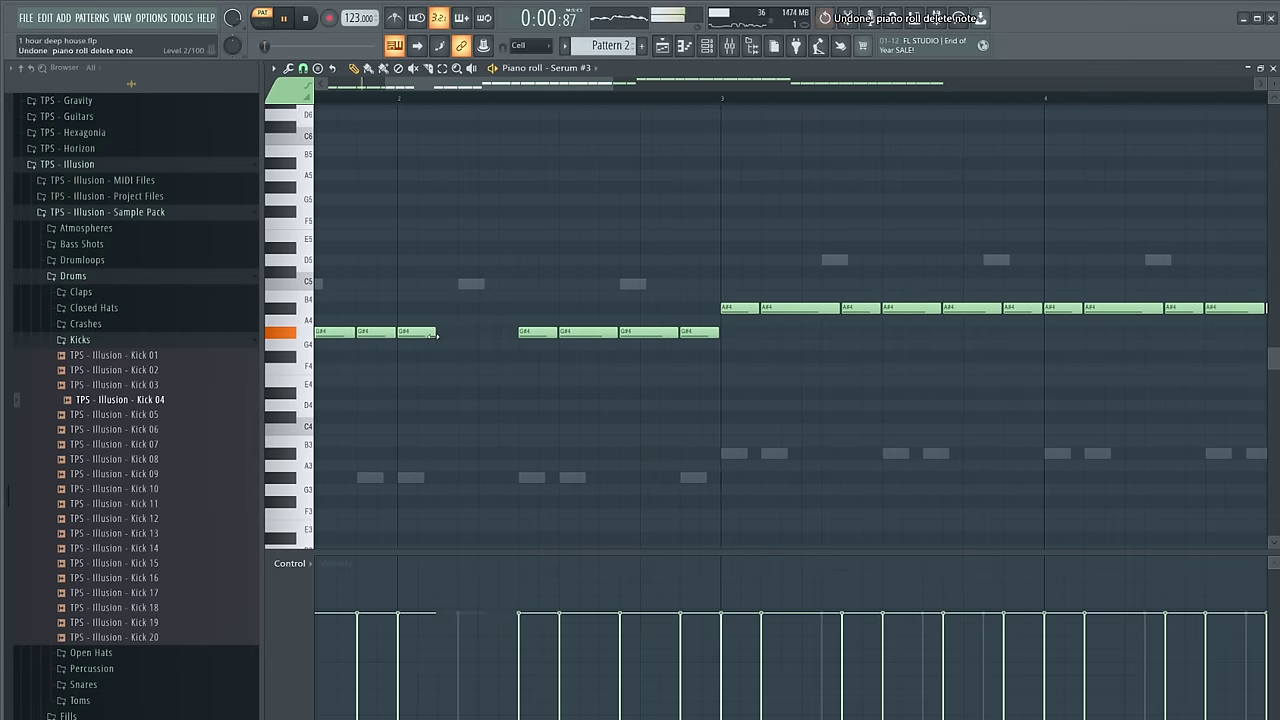
key(ctrl+z)
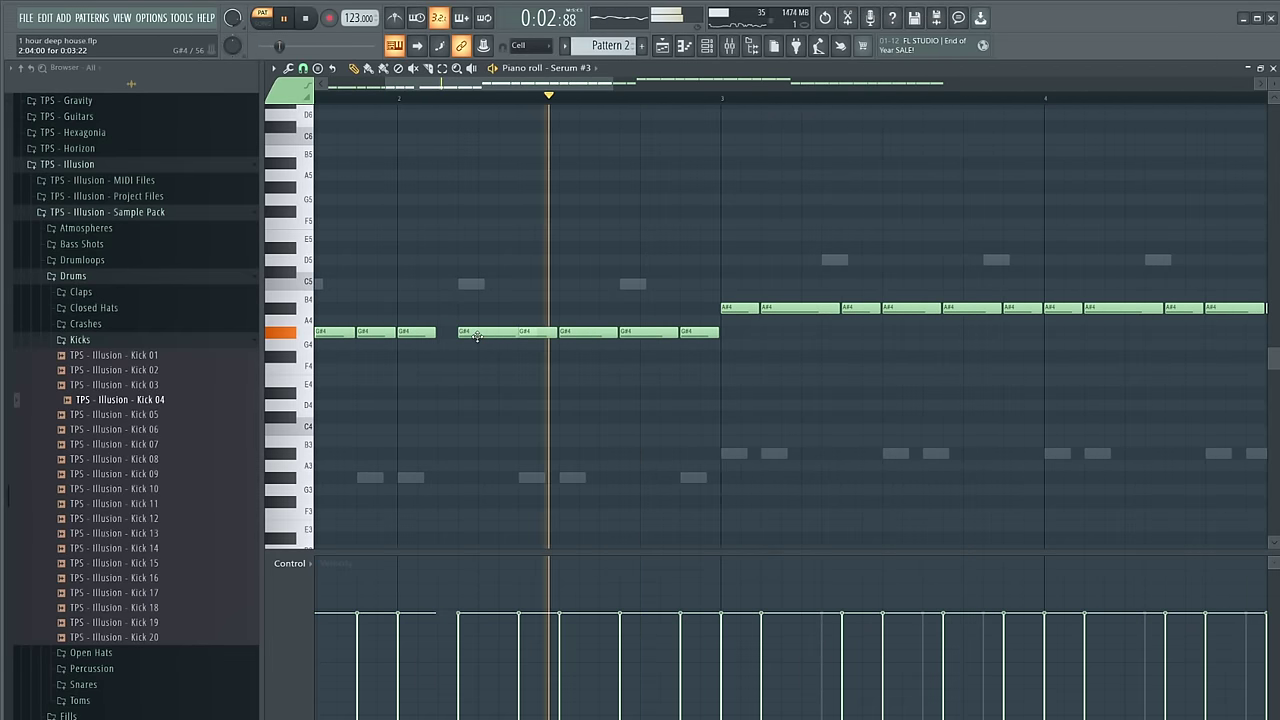
Replace the Serum #3 notes in bars 5–6 and 7–8 with the copied rhythm at C5 and A#4
scroll(471, 338, down, 4)
key(space)
key(space)
scroll(652, 331, down, 1)
mouse_move(638, 284)
mouse_down()
mouse_move(782, 281)
mouse_move(434, 309)
mouse_move(646, 289)
mouse_move(634, 282)
mouse_up()
mouse_move(757, 323)
mouse_down()
mouse_move(964, 308)
mouse_move(563, 278)
mouse_move(794, 309)
mouse_up()
click(826, 177)
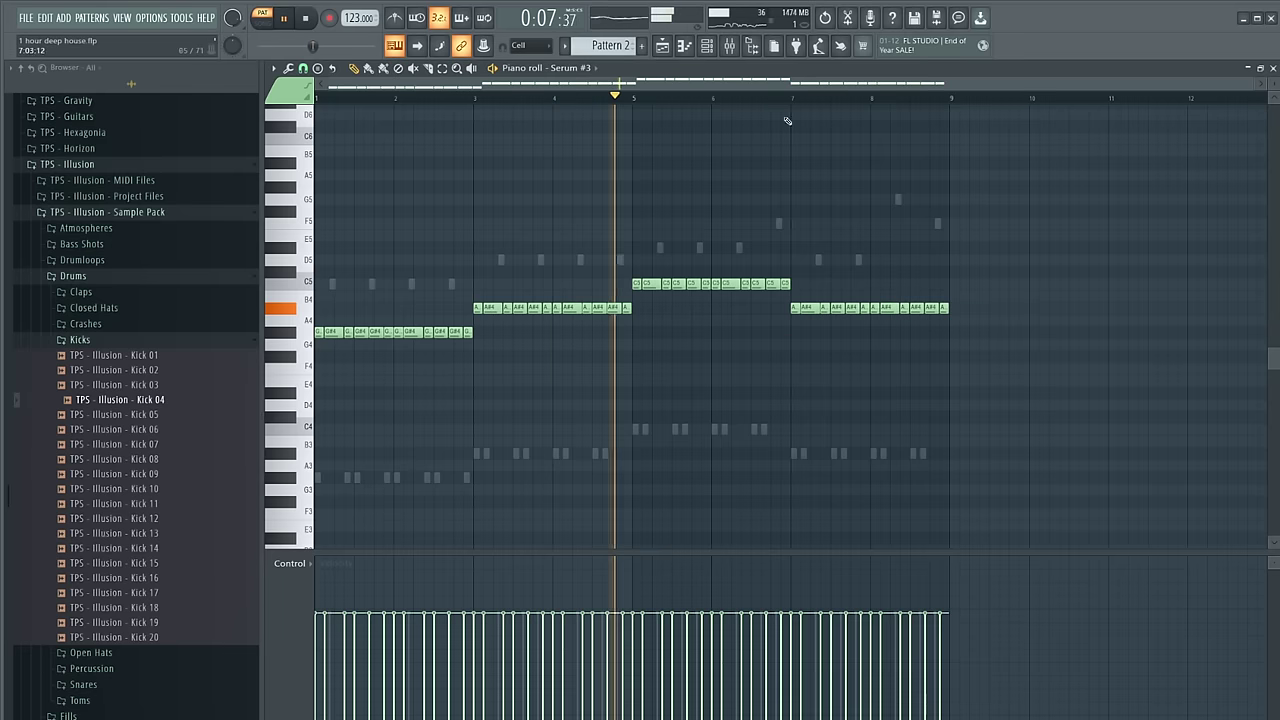
Move the Serum #3 notes out of Pattern 2 and into Pattern 3
click(707, 45)
click(92, 18)
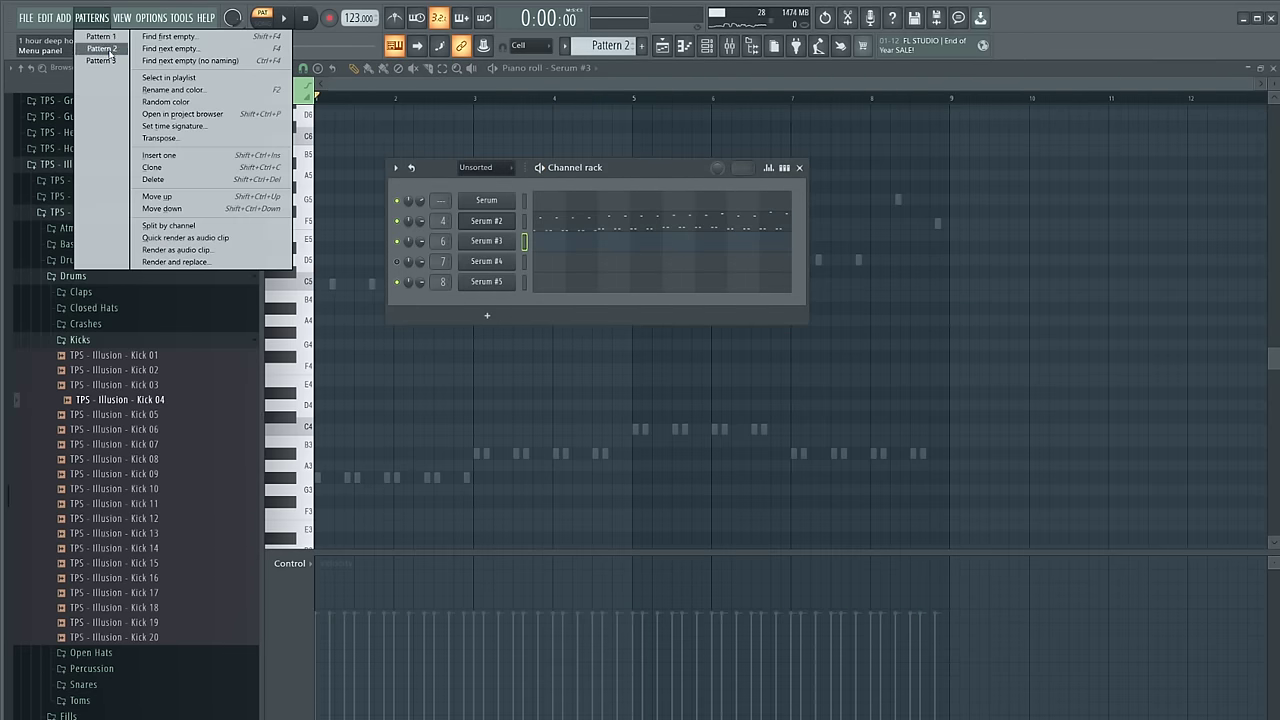
click(106, 61)
Return to Pattern 2, open the Serum #2 notes in the piano roll and play them
click(88, 18)
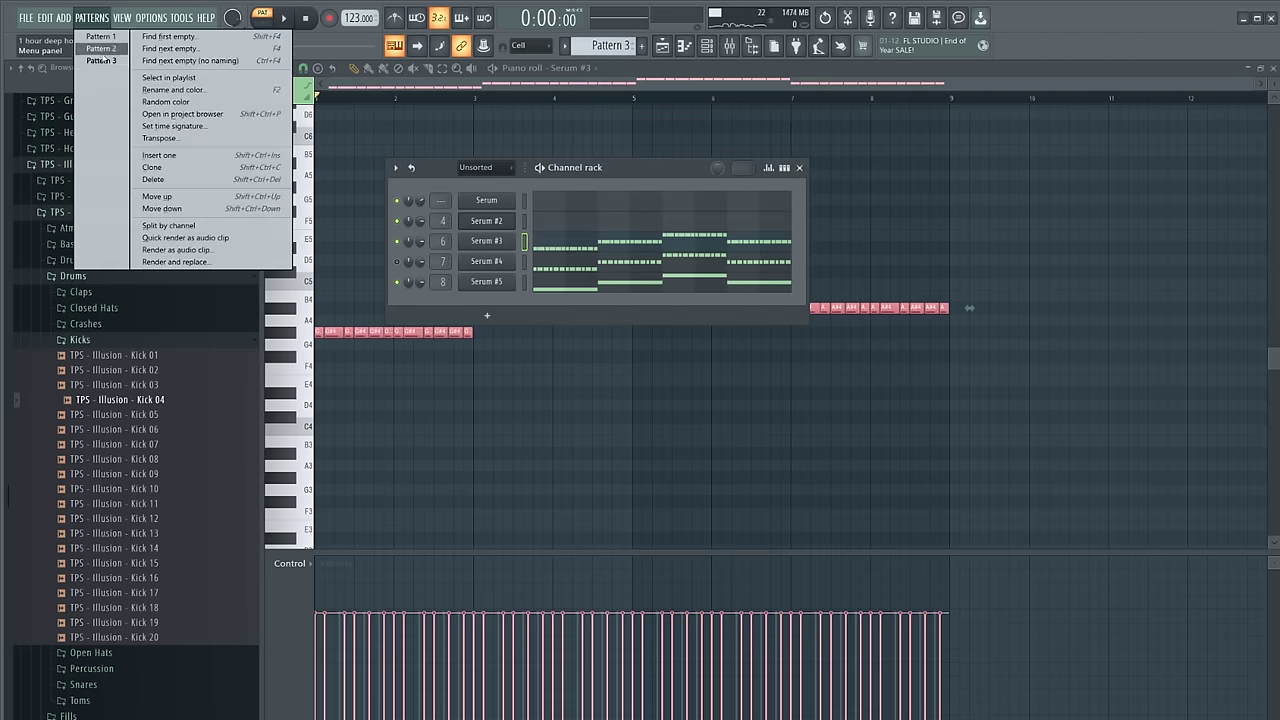
click(102, 49)
key(space)
click(572, 220)
key(space)
scroll(354, 459, up, 3)
key(space)
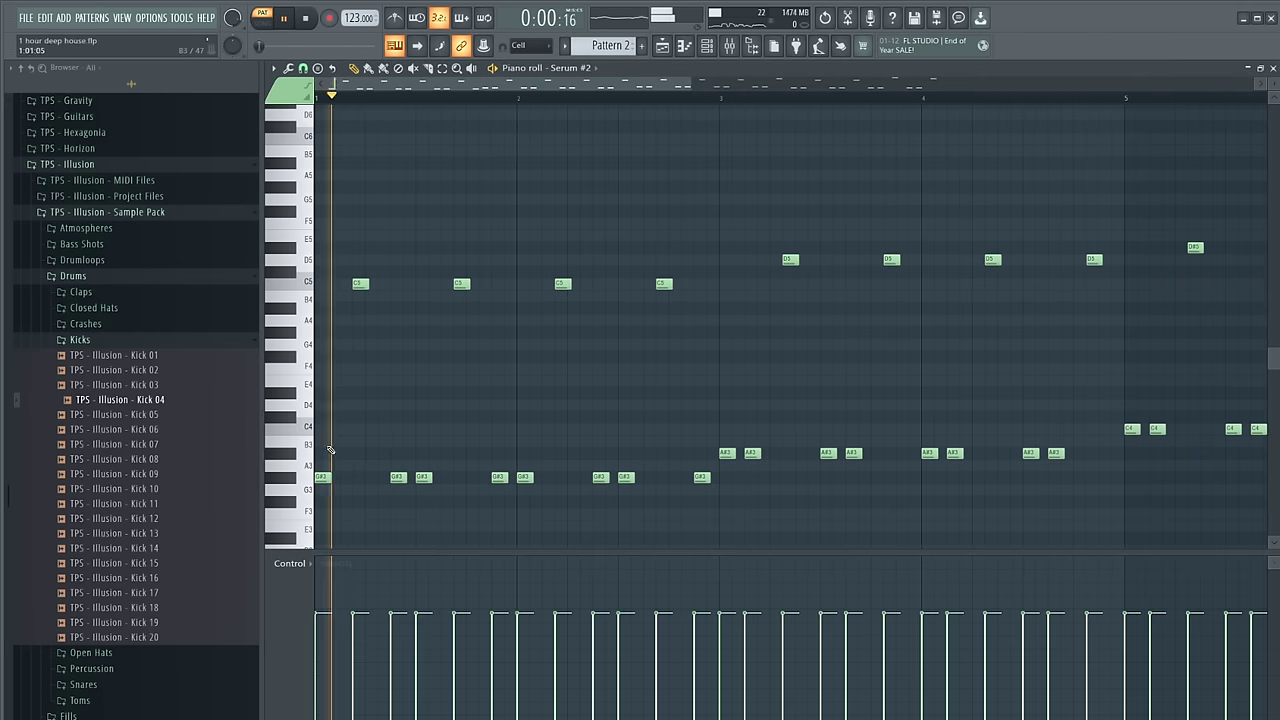
Replace the Serum #2 notes in bars 3–4 with a copy of bars 1–2 transposed to A#3 and D5
scroll(591, 449, down, 3)
scroll(660, 464, down, 2)
drag(544, 423, 788, 184)
key(space)
key(Delete)
drag(606, 486, 316, 230)
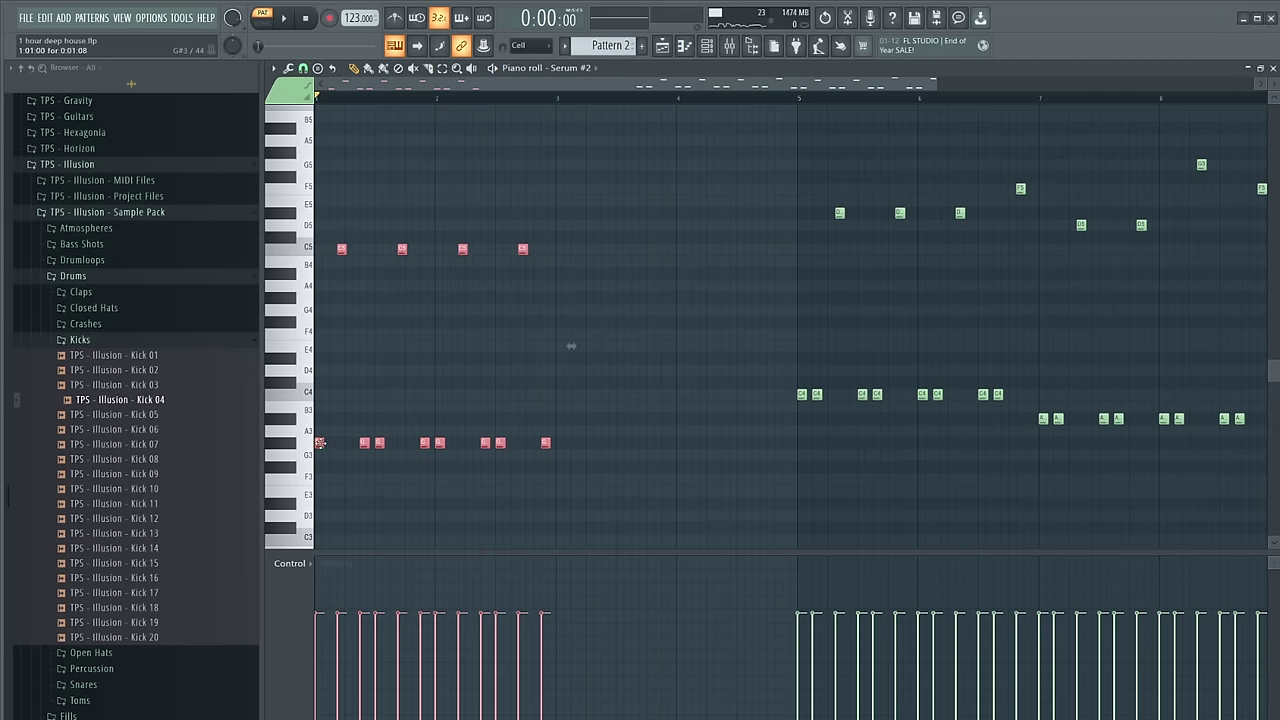
key(space)
drag(320, 443, 562, 421)
scroll(614, 394, down, 3)
ctrl+click(632, 378)
scroll(632, 378, up, 2)
scroll(632, 385, up, 1)
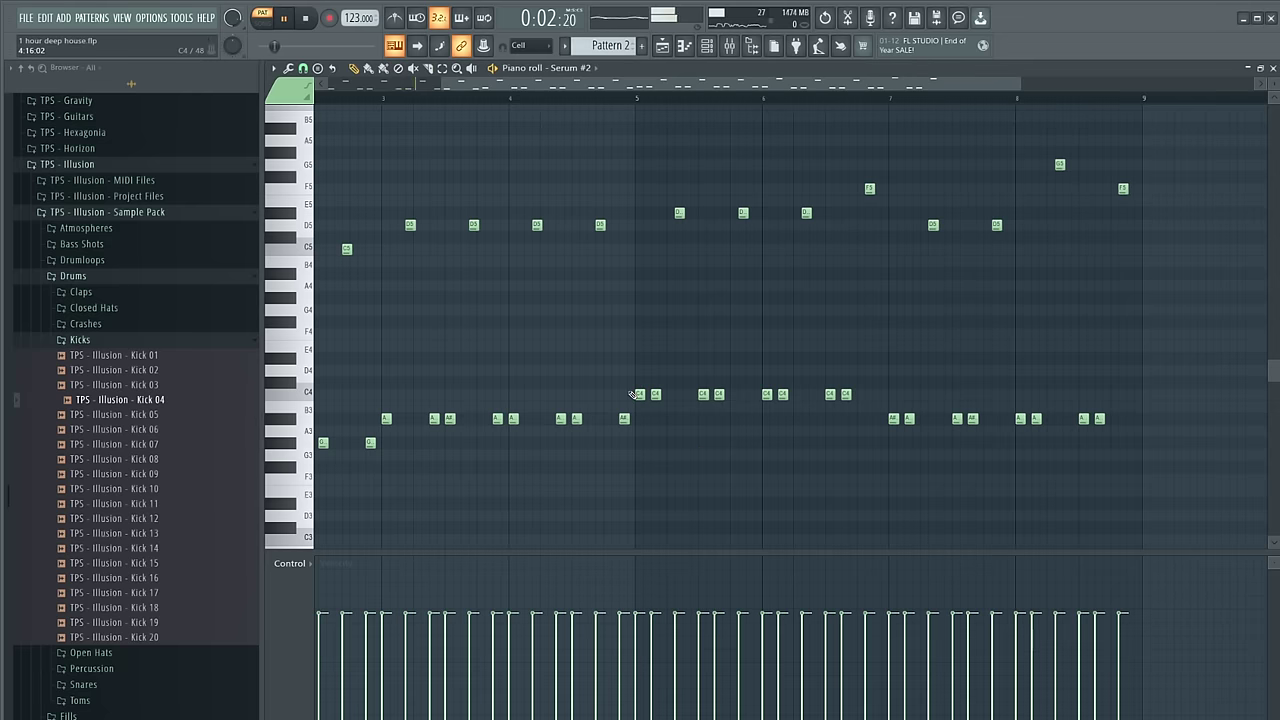
Rebuild bars 5–6 of Serum #2 with the bars 3–4 rhythm transposed to C4 and D#5, keeping the high F5
right_click(640, 394)
right_click(846, 394)
right_click(680, 213)
right_click(806, 213)
mouse_move(794, 188)
mouse_down()
mouse_move(463, 447)
mouse_move(391, 447)
mouse_move(383, 424)
mouse_move(541, 392)
mouse_move(650, 395)
mouse_move(636, 396)
mouse_up()
ctrl+click(838, 257)
drag(857, 230, 651, 205)
key(shift+Down)
Delete the last D#5 in bar 6 of Serum #2 and move the F5 into its position
right_click(914, 255)
scroll(877, 348, up, 4)
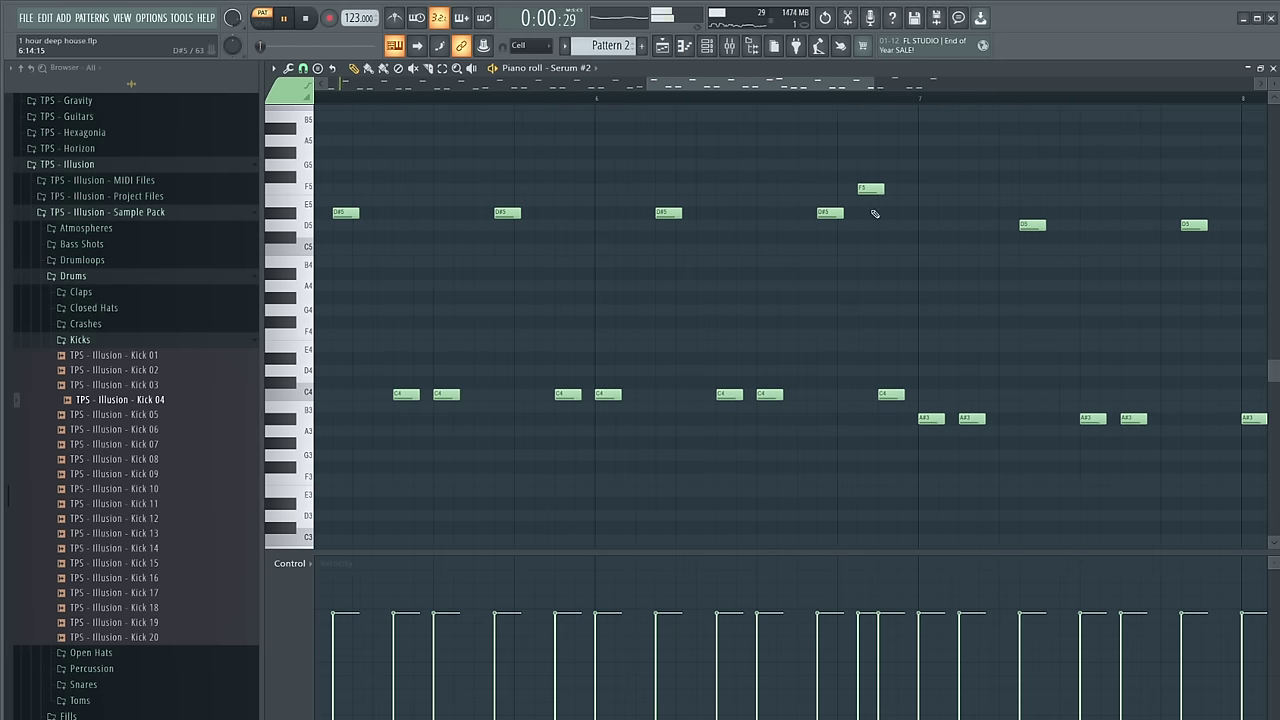
scroll(875, 214, down, 4)
scroll(900, 200, up, 5)
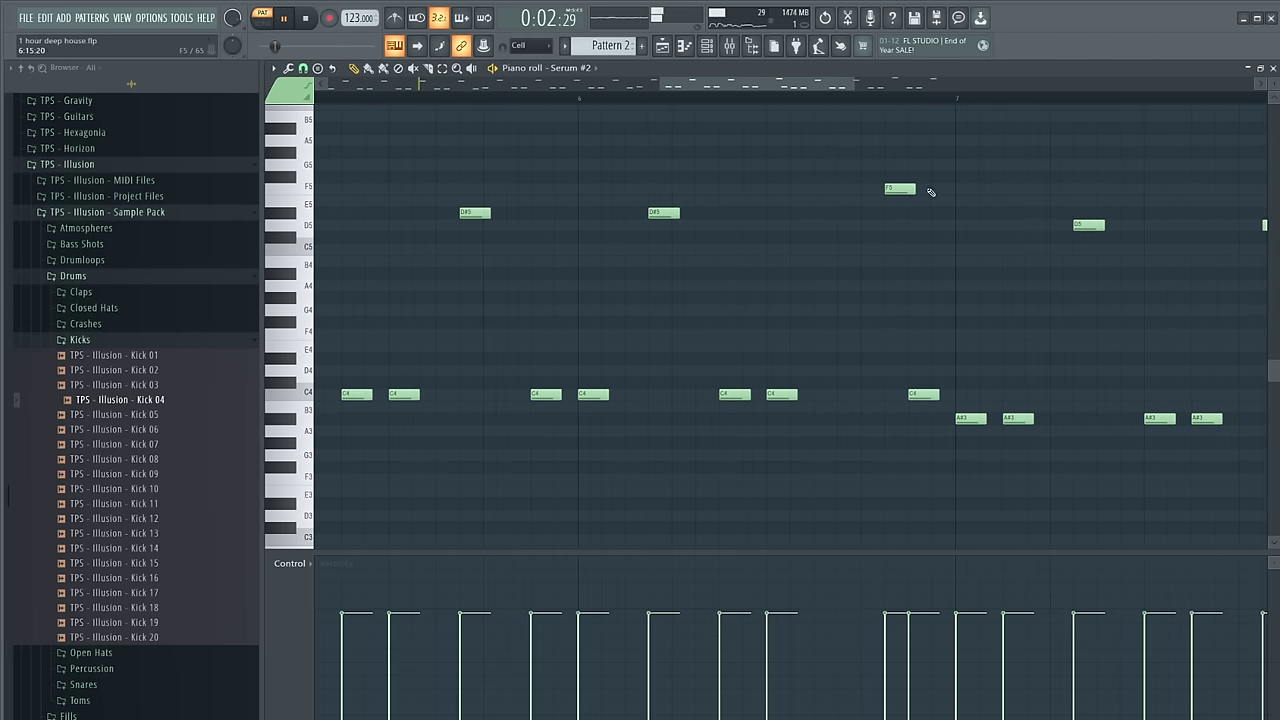
scroll(1031, 457, down, 2)
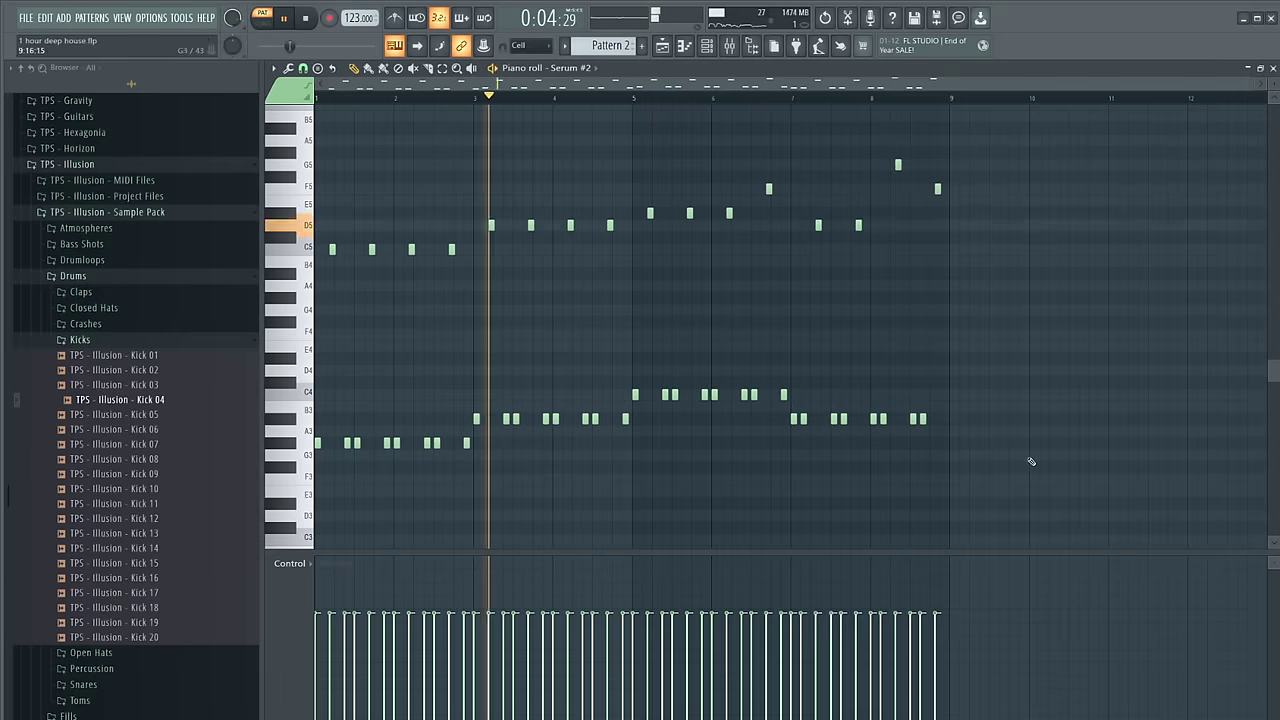
Replace the Serum #2 notes in bars 7–8 with a copy of the A#3 and D5 notes from bars 3–4
drag(1030, 462, 800, 122)
key(Delete)
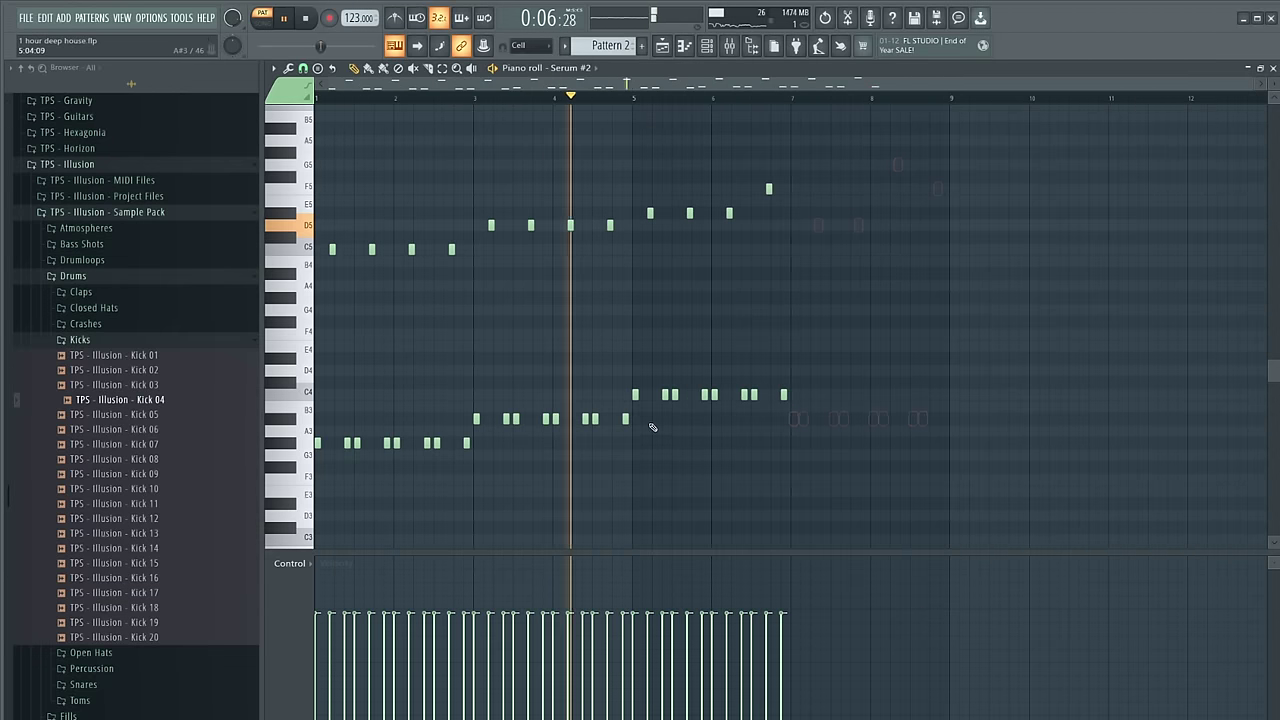
drag(629, 434, 473, 188)
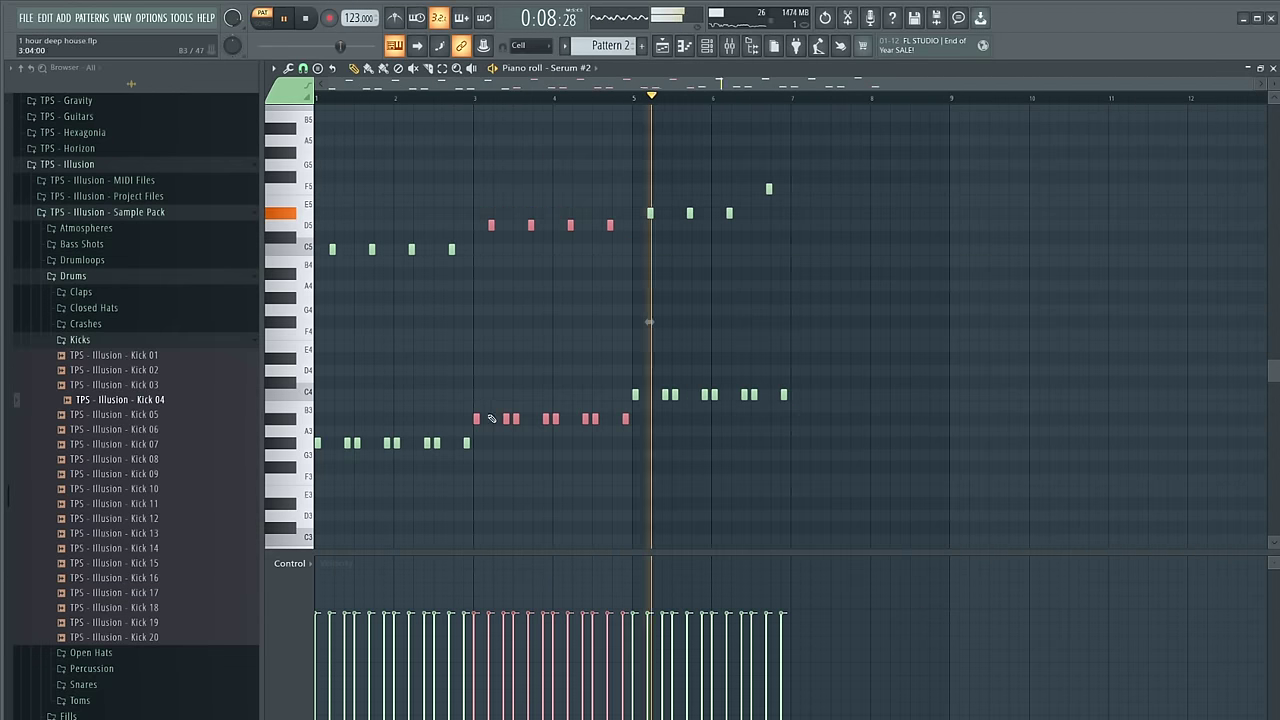
key(ctrl+b)
scroll(791, 418, up, 2)
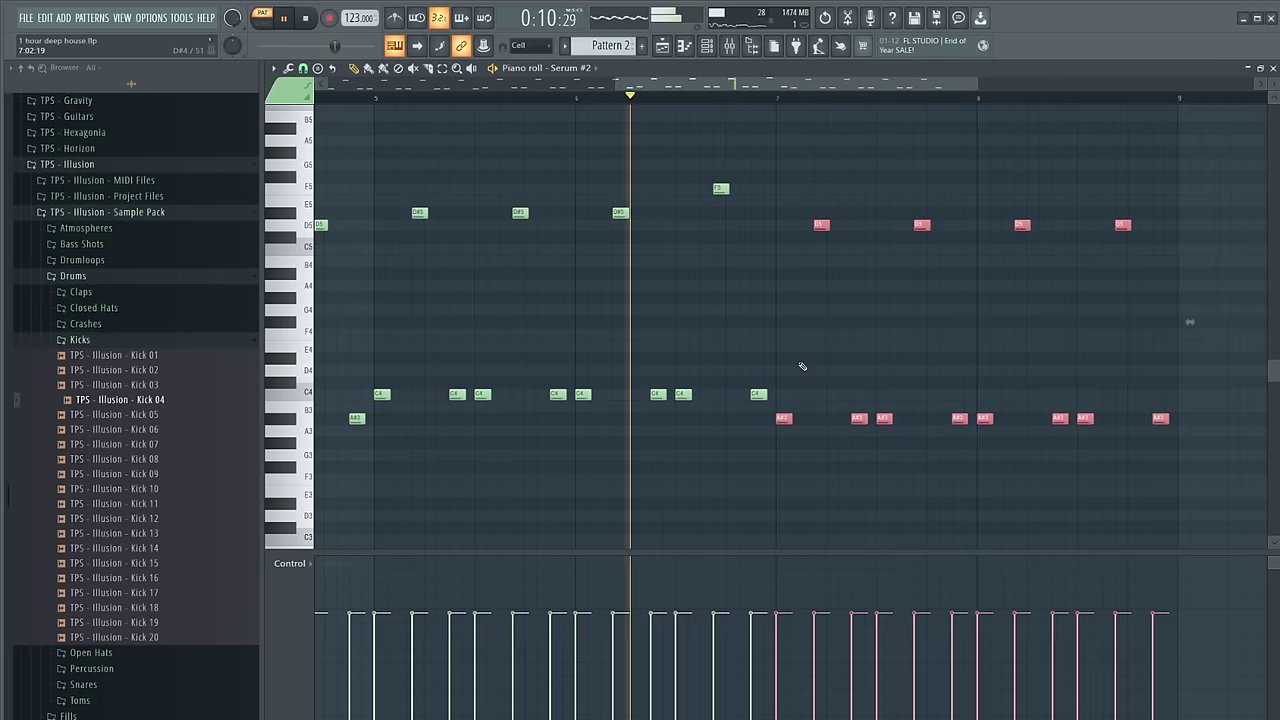
Raise the two D5 notes in bar 8 of Serum #2 to G5 and F5
scroll(961, 360, up, 2)
key(ctrl+d)
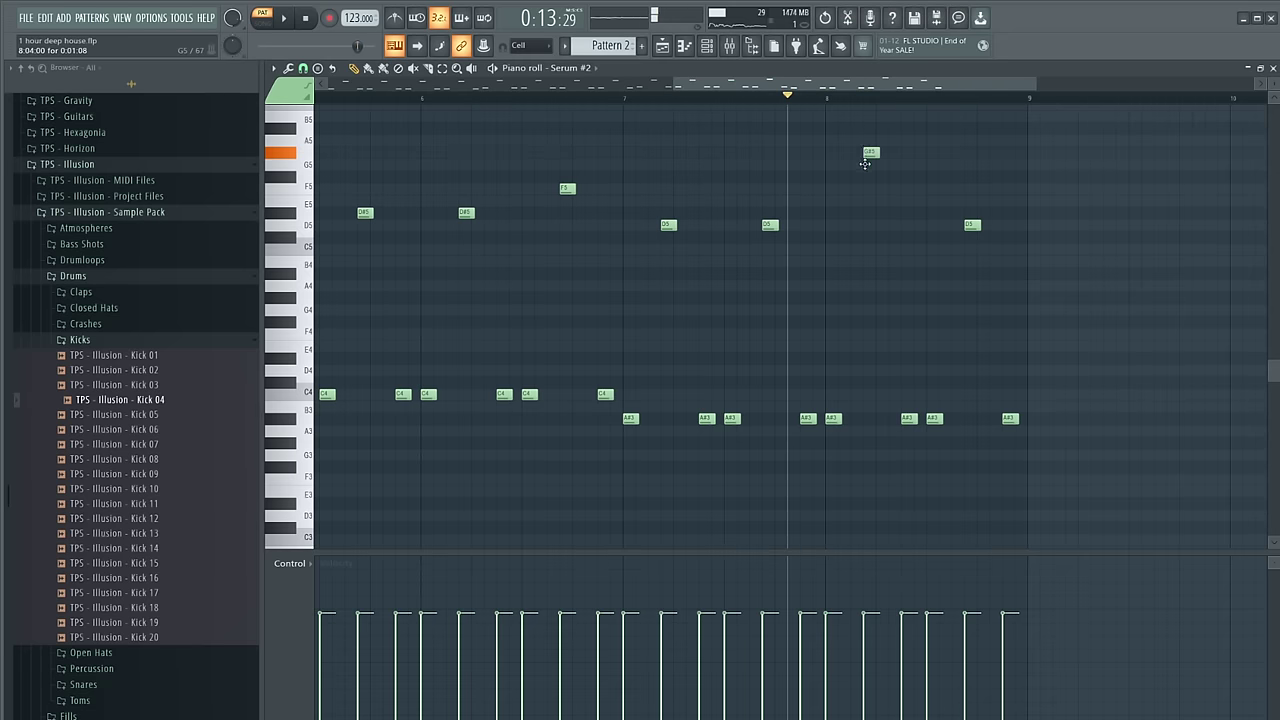
drag(967, 221, 968, 195)
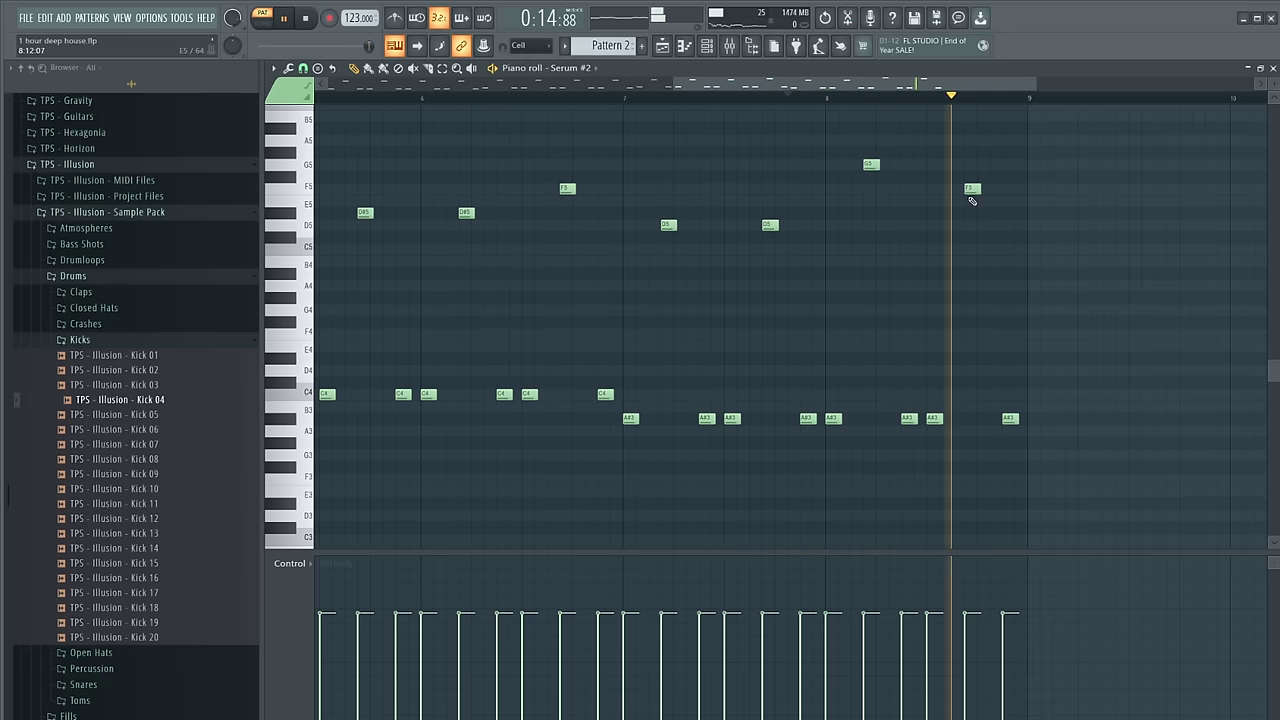
Unmute the vocal on Track 2 in the playlist and play the drop with it
click(662, 46)
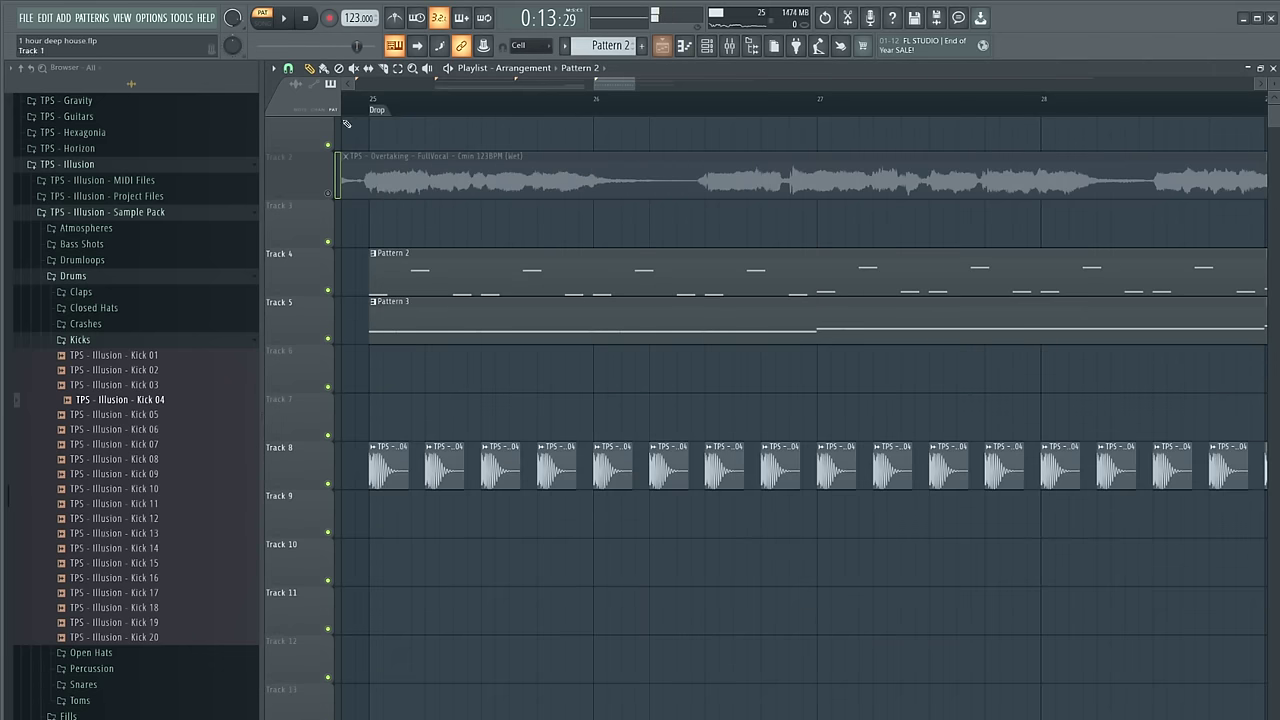
key(space)
scroll(366, 103, down, 3)
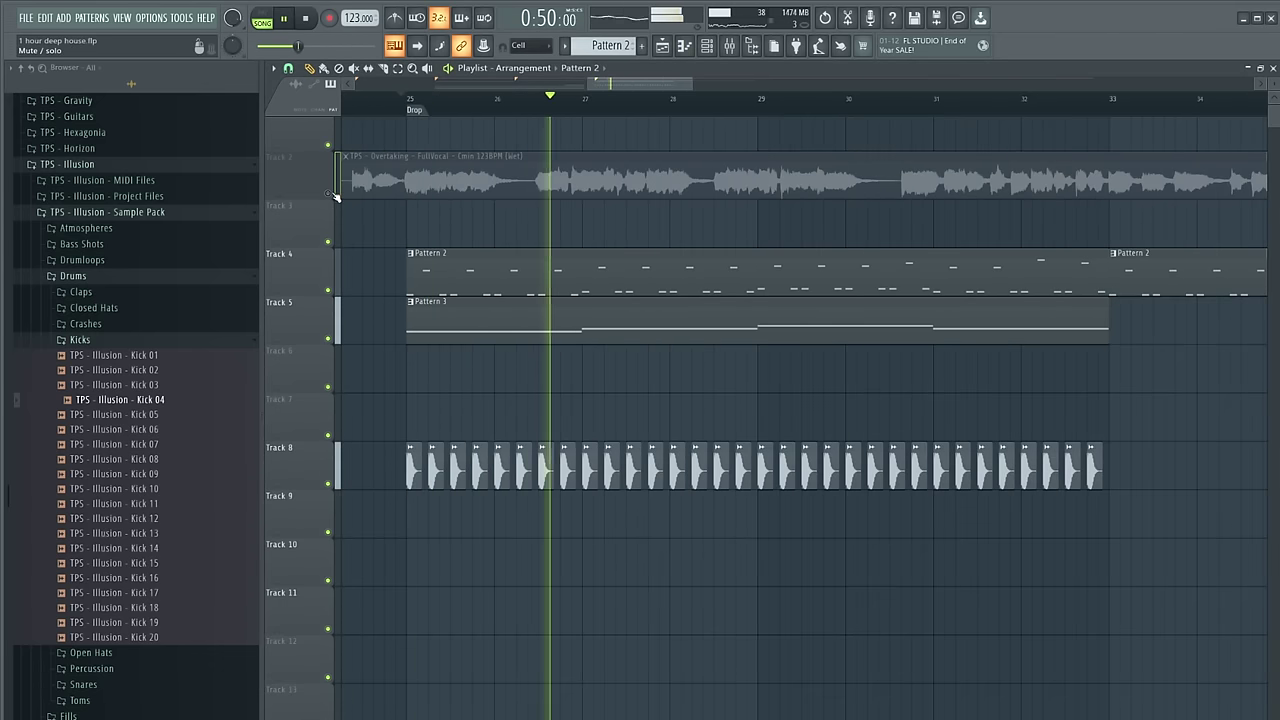
click(333, 194)
key(space)
key(space)
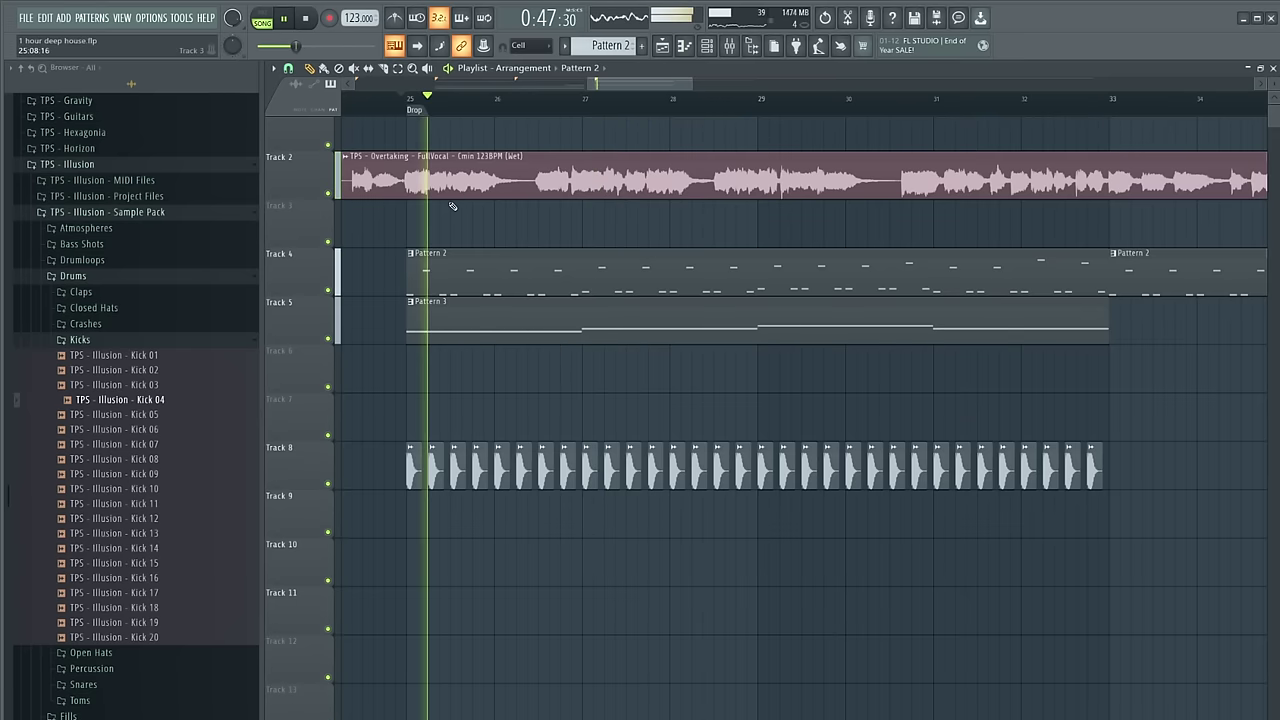
Try adding short extra G#3 notes to the Serum #2 part in bars 1 and 2 of Pattern 2 during playback
double_click(455, 287)
click(347, 454)
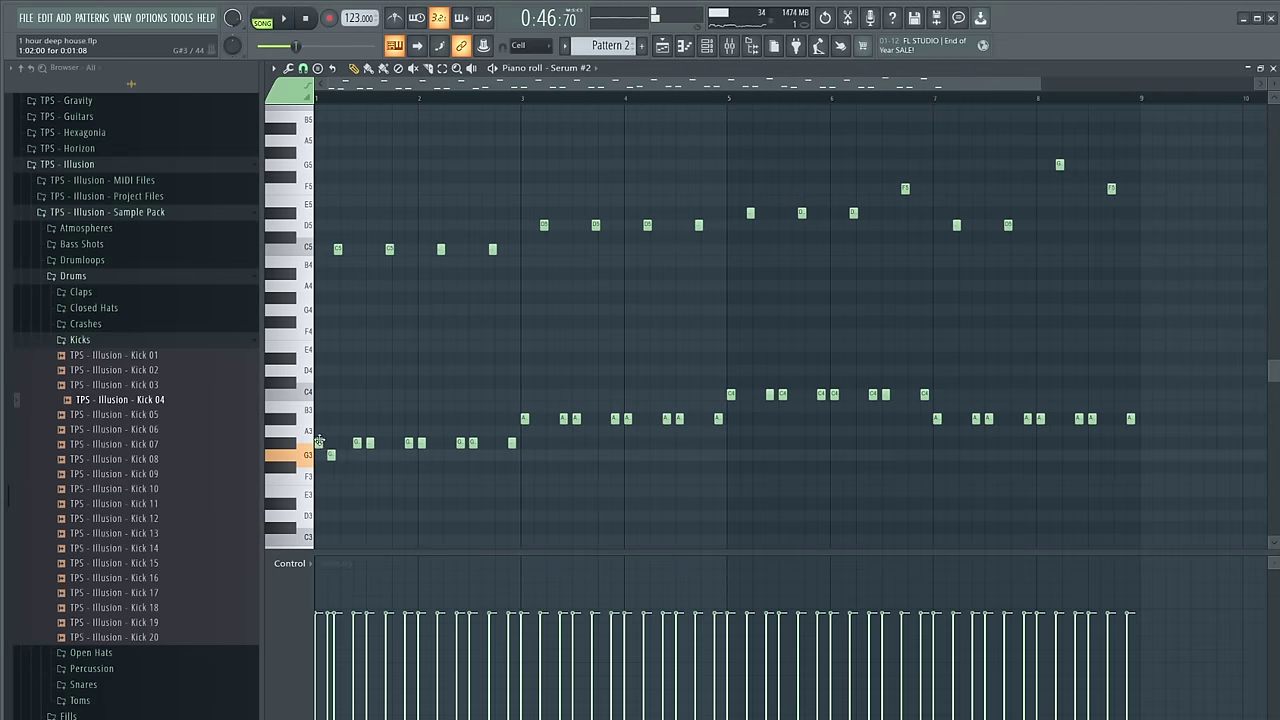
ctrl+scroll(318, 441, up, 4)
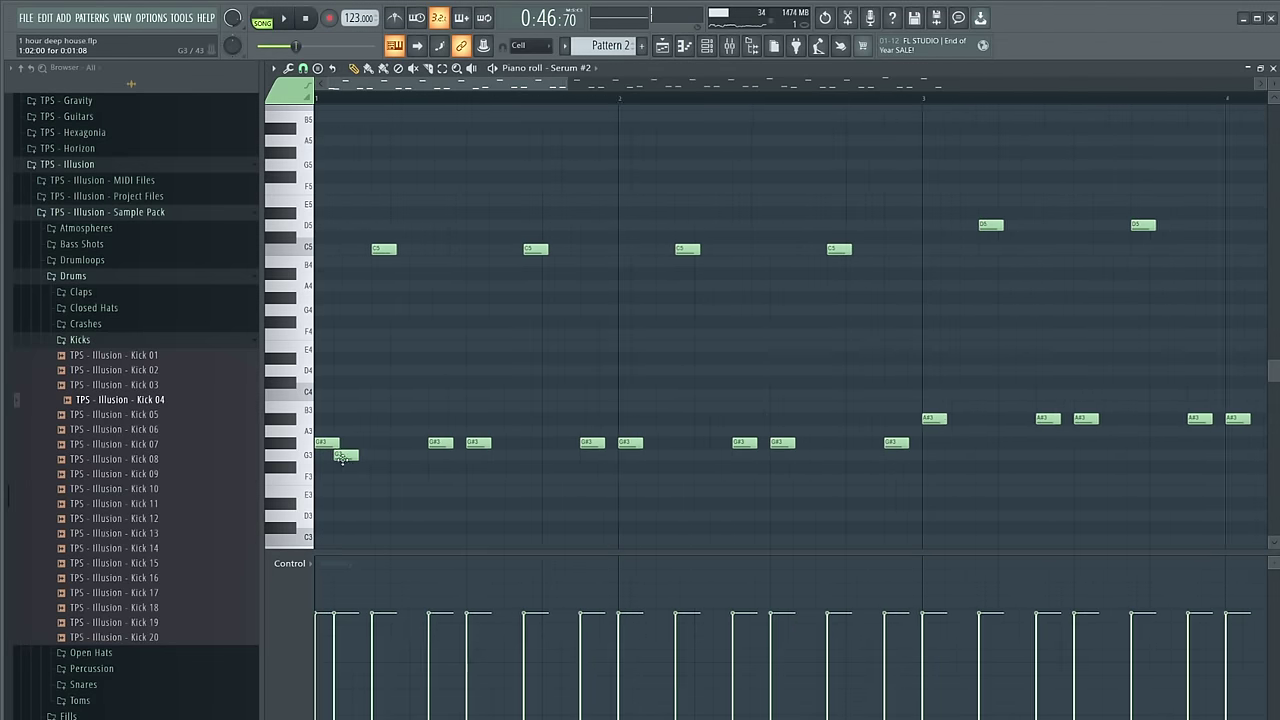
key(space)
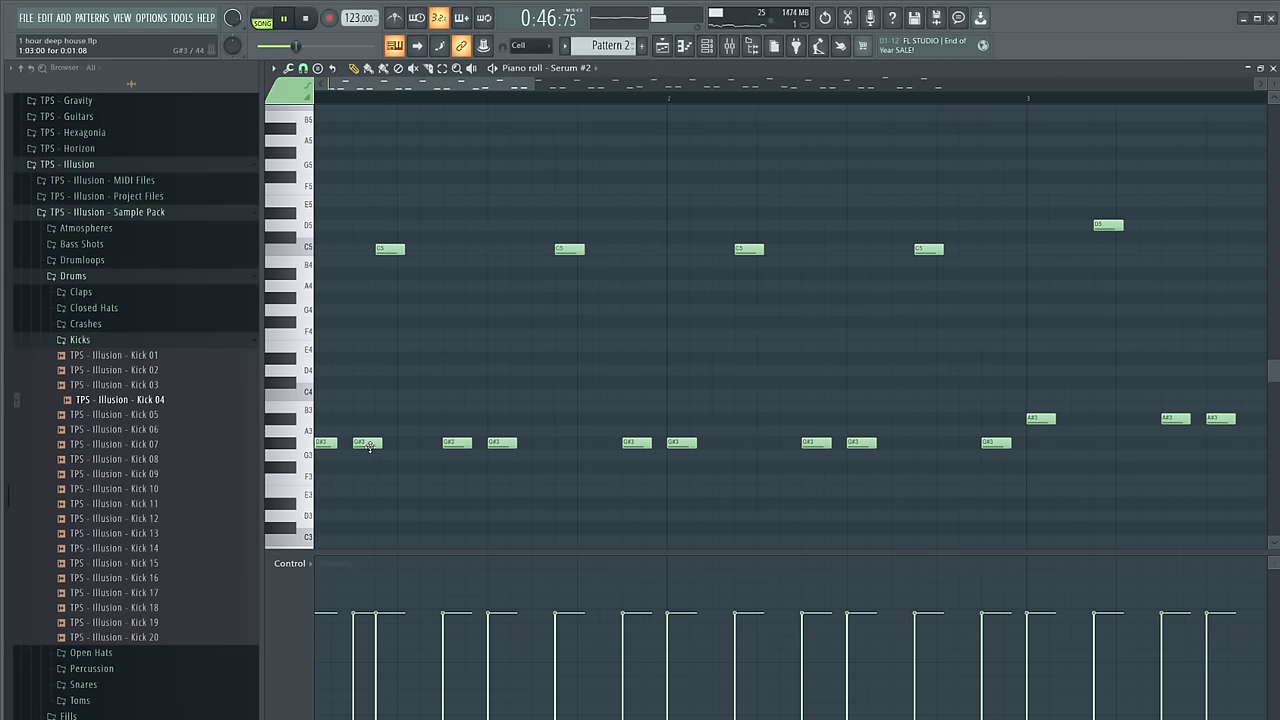
ctrl+scroll(357, 442, down, 3)
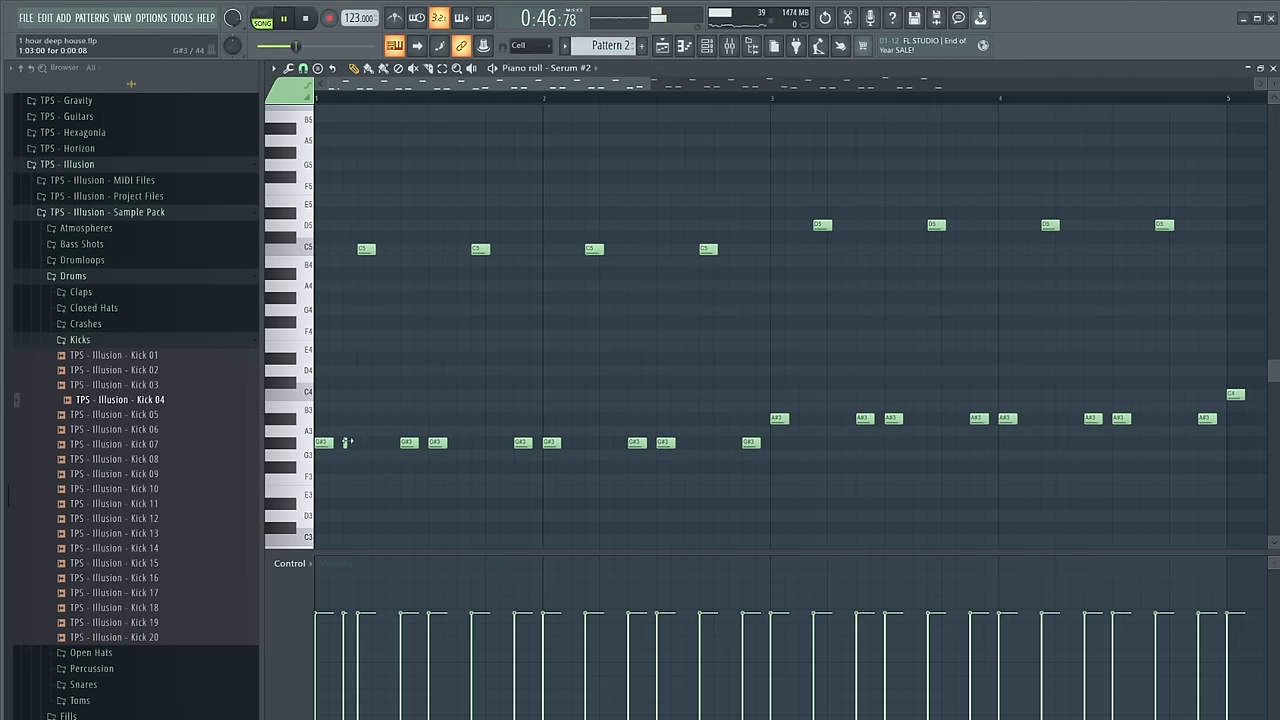
click(461, 443)
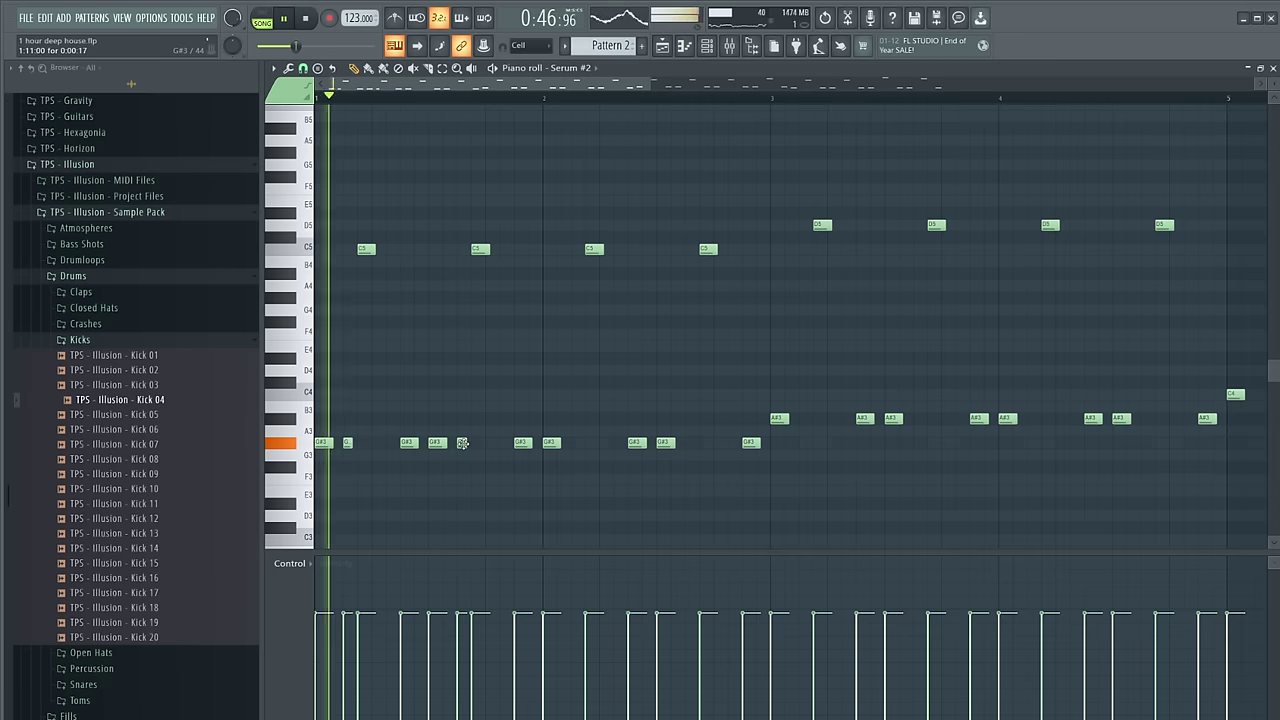
right_click(463, 443)
click(577, 443)
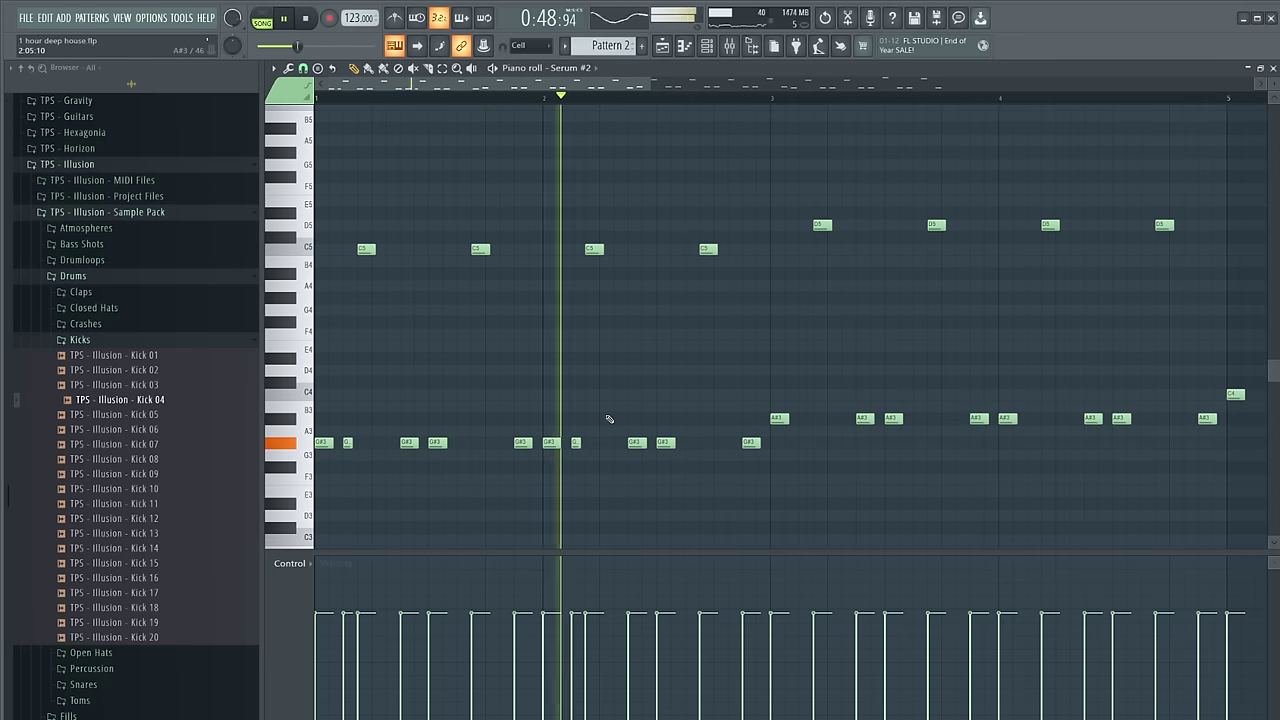
click(802, 418)
right_click(577, 443)
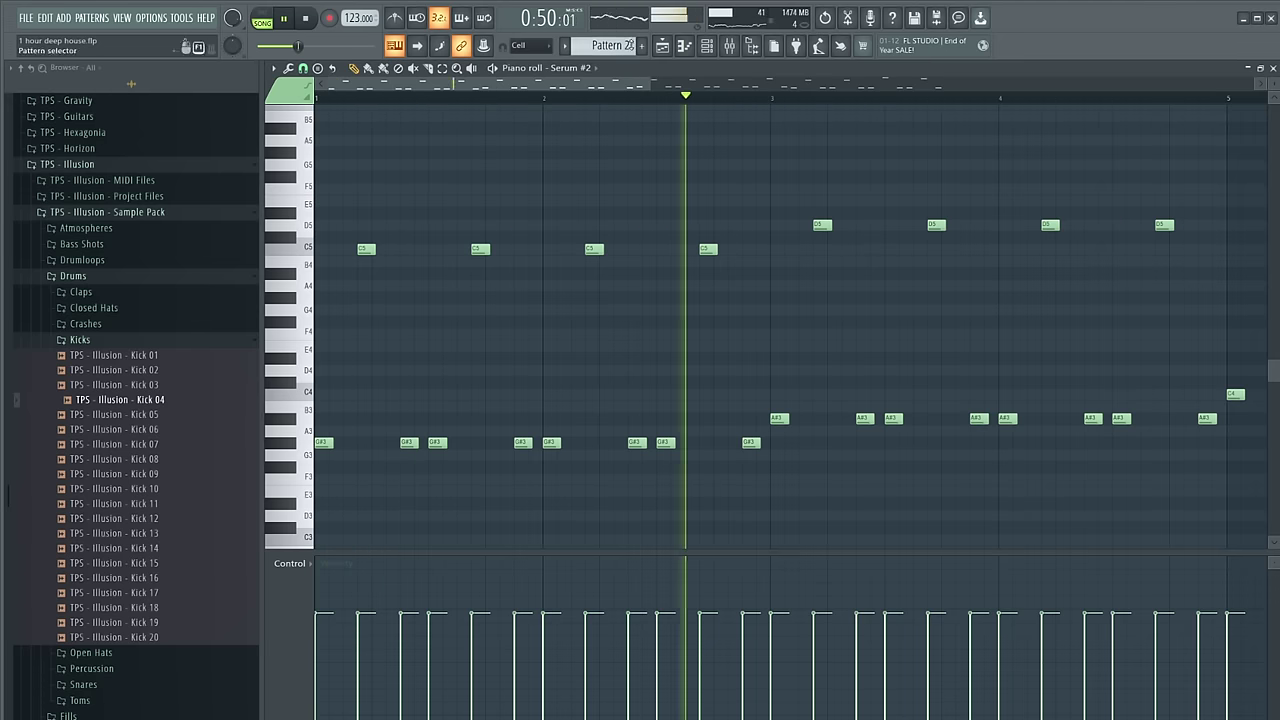
Review the drop arrangement in the playlist while it plays
key(F5)
scroll(618, 248, down, 3)
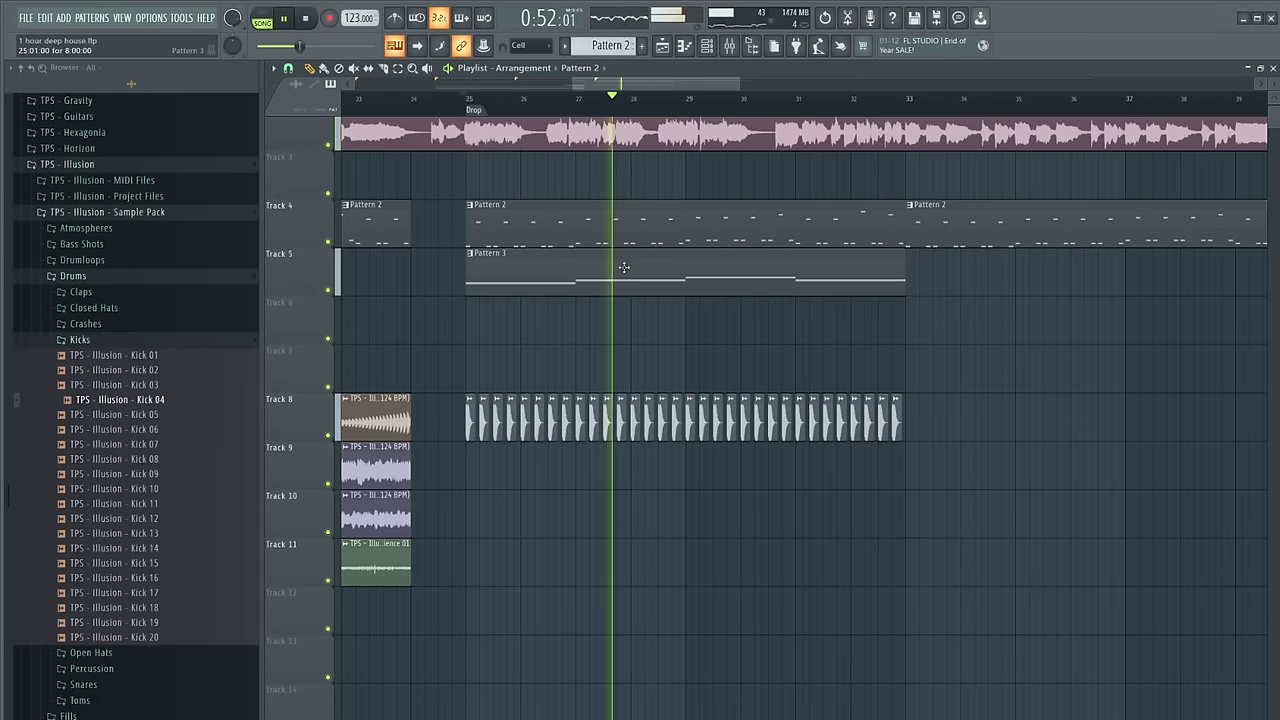
click(715, 54)
click(715, 54)
scroll(943, 311, down, 1)
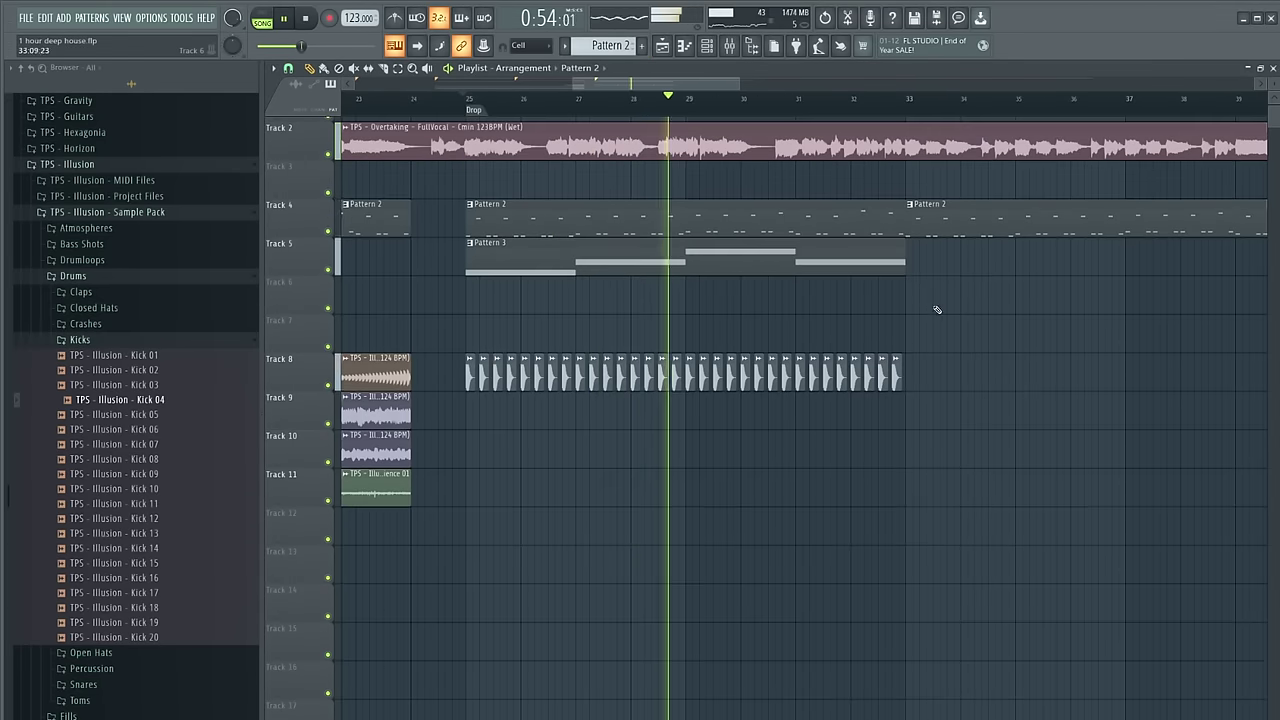
scroll(780, 294, down, 3)
Start the second G#4 note in bar 1 of Serum #3 in Pattern 3 one step later and play it back
click(708, 50)
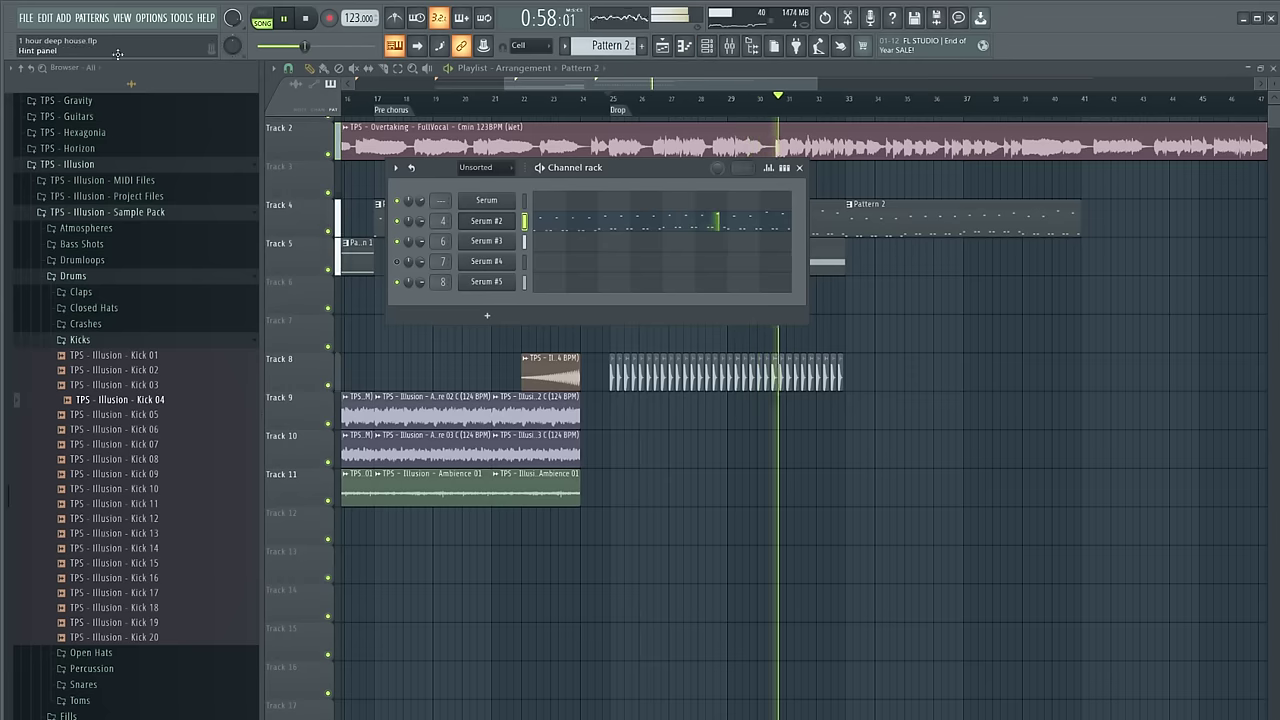
click(538, 248)
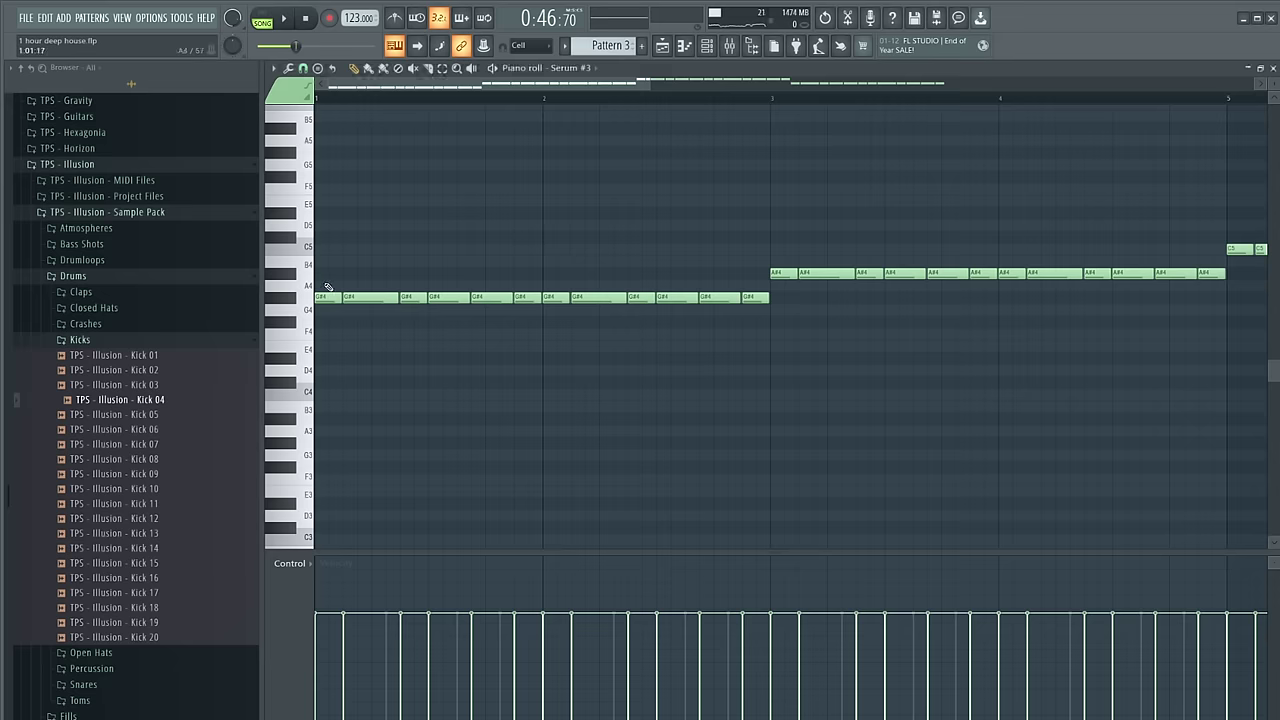
scroll(335, 288, down, 3)
scroll(360, 291, up, 1)
scroll(400, 297, up, 1)
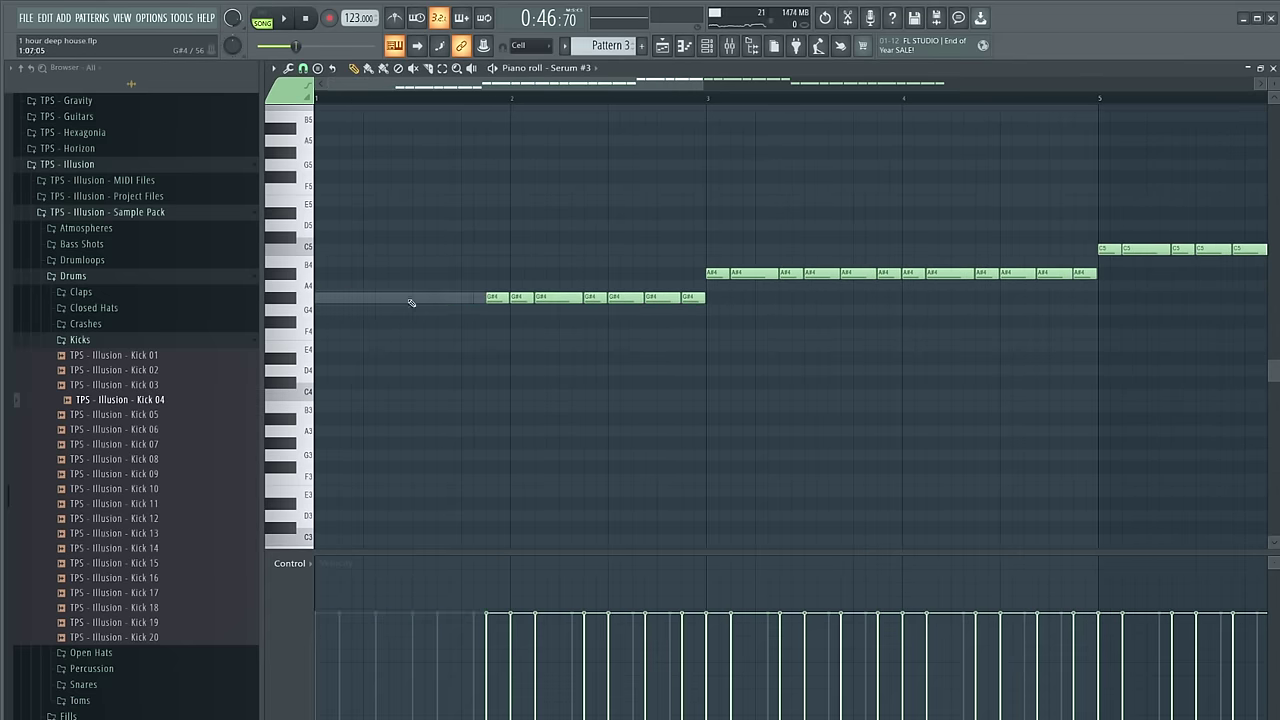
drag(524, 298, 280, 299)
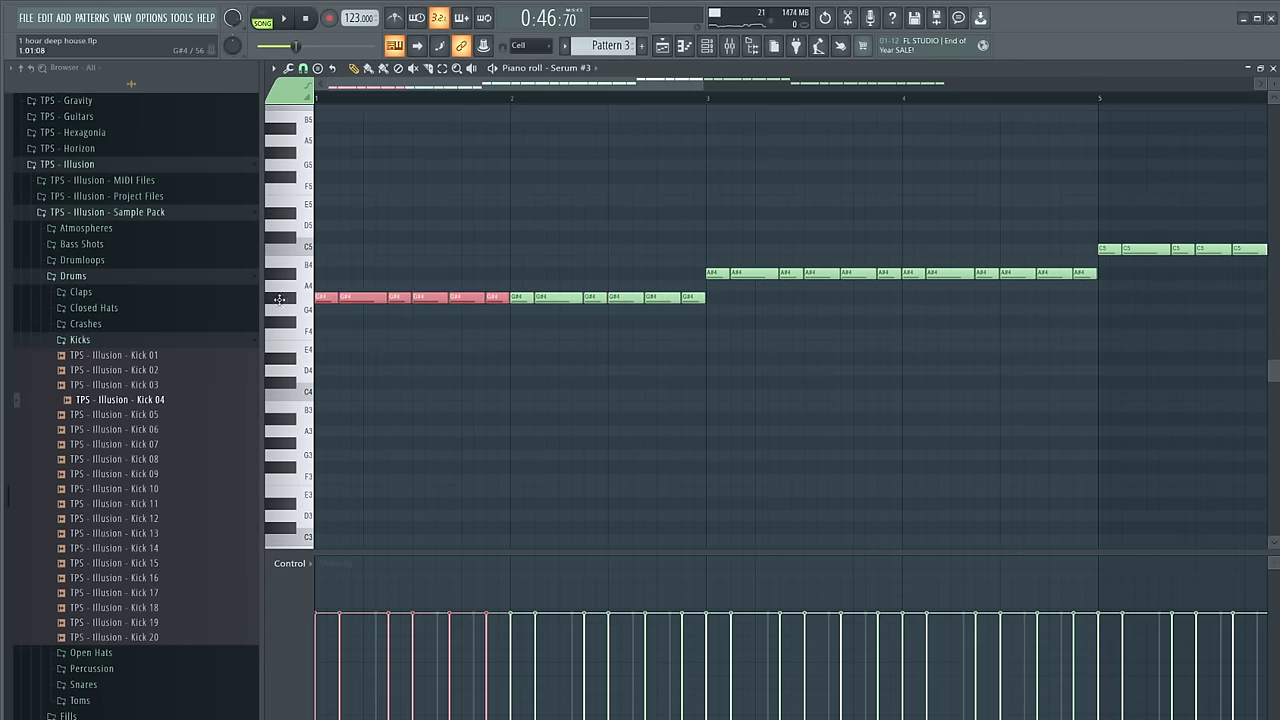
right_click(353, 299)
click(343, 297)
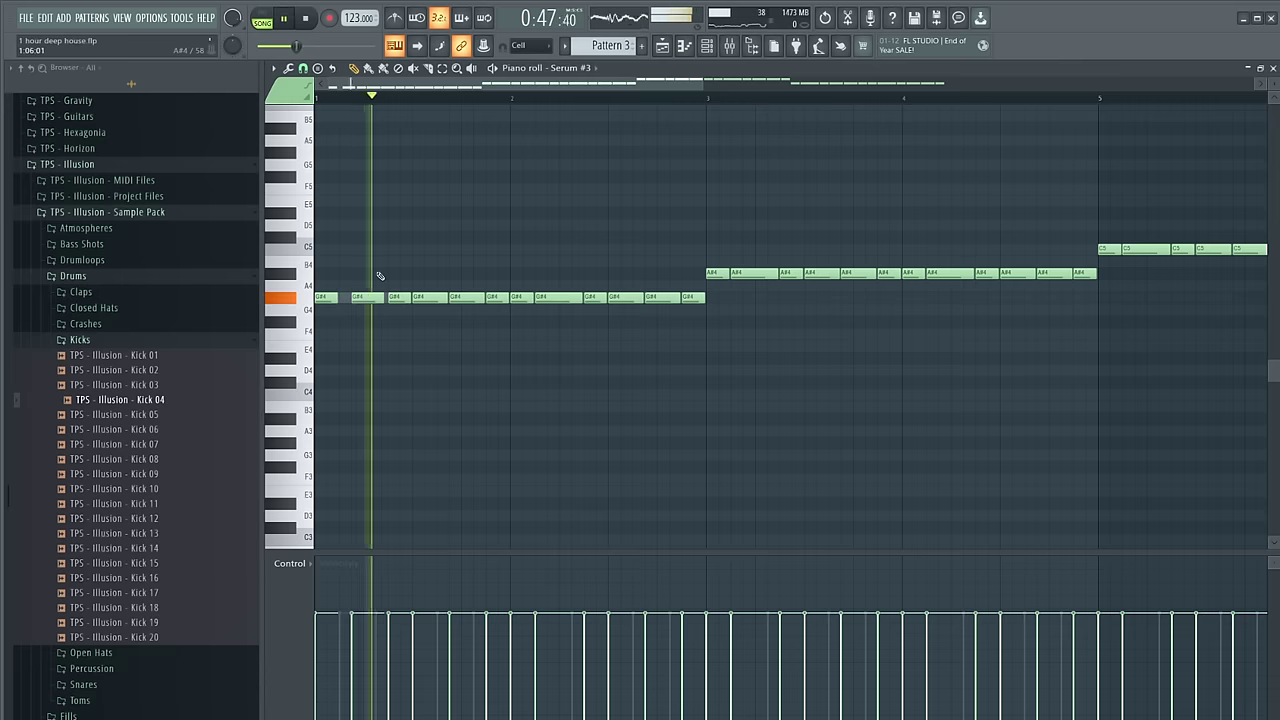
Apply legato to the G#4 notes in bars 1–2 and replace bars 3–4 with a copy transposed to A#4
drag(877, 366, 314, 294)
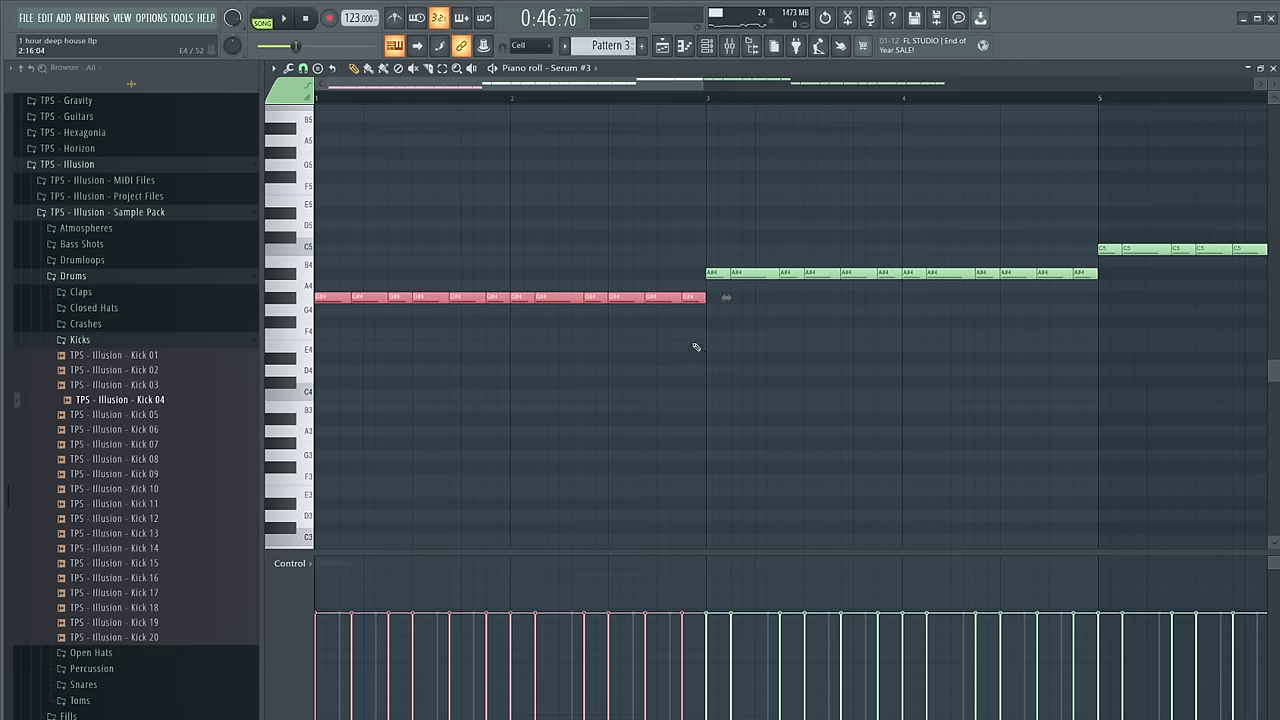
scroll(704, 295, down, 3)
mouse_move(552, 276)
mouse_down()
mouse_move(722, 281)
mouse_move(315, 285)
mouse_move(620, 266)
mouse_up()
Replace the Serum #3 notes in bars 5–6 of Pattern 3 with a copy of the revised rhythm transposed to C5
right_click(773, 275)
scroll(580, 251, down, 2)
mouse_move(832, 262)
mouse_down()
mouse_move(662, 248)
mouse_move(456, 278)
mouse_up()
drag(557, 263, 638, 249)
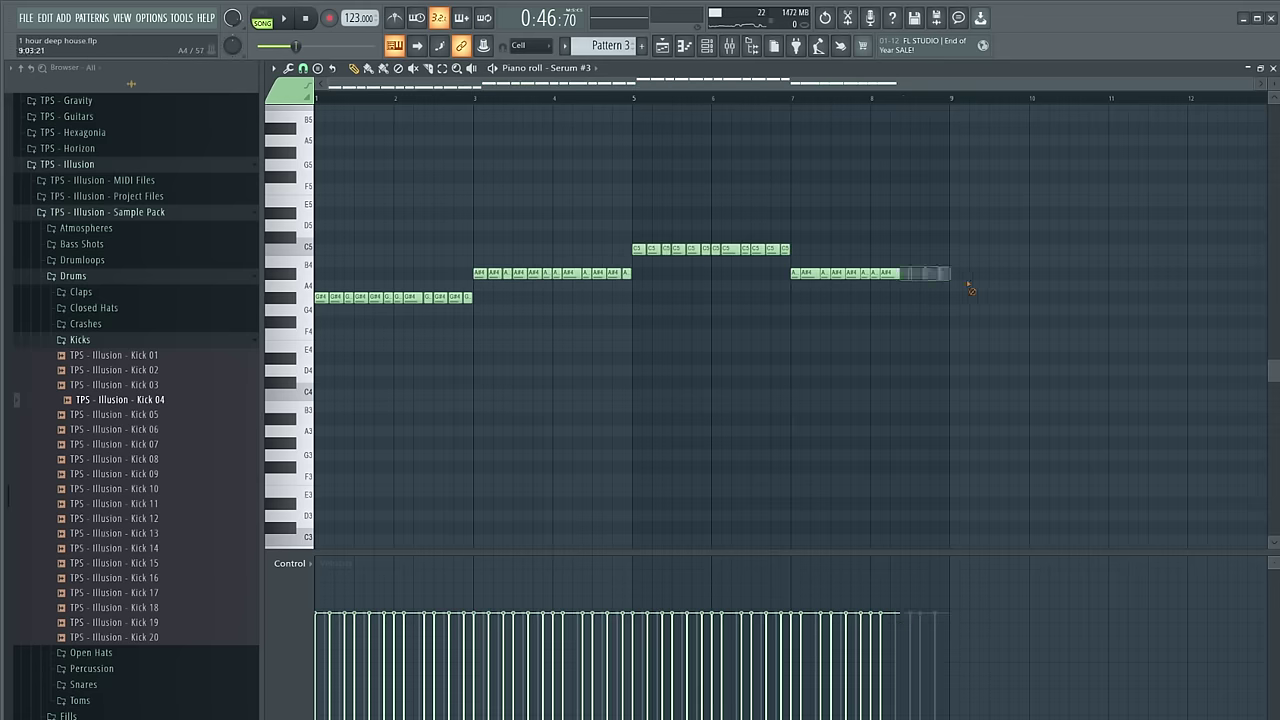
Complete the copied A#4 rhythm in bars 7–8 of Serum #3 in Pattern 3 and play the drop back
drag(881, 268, 799, 271)
key(space)
click(686, 47)
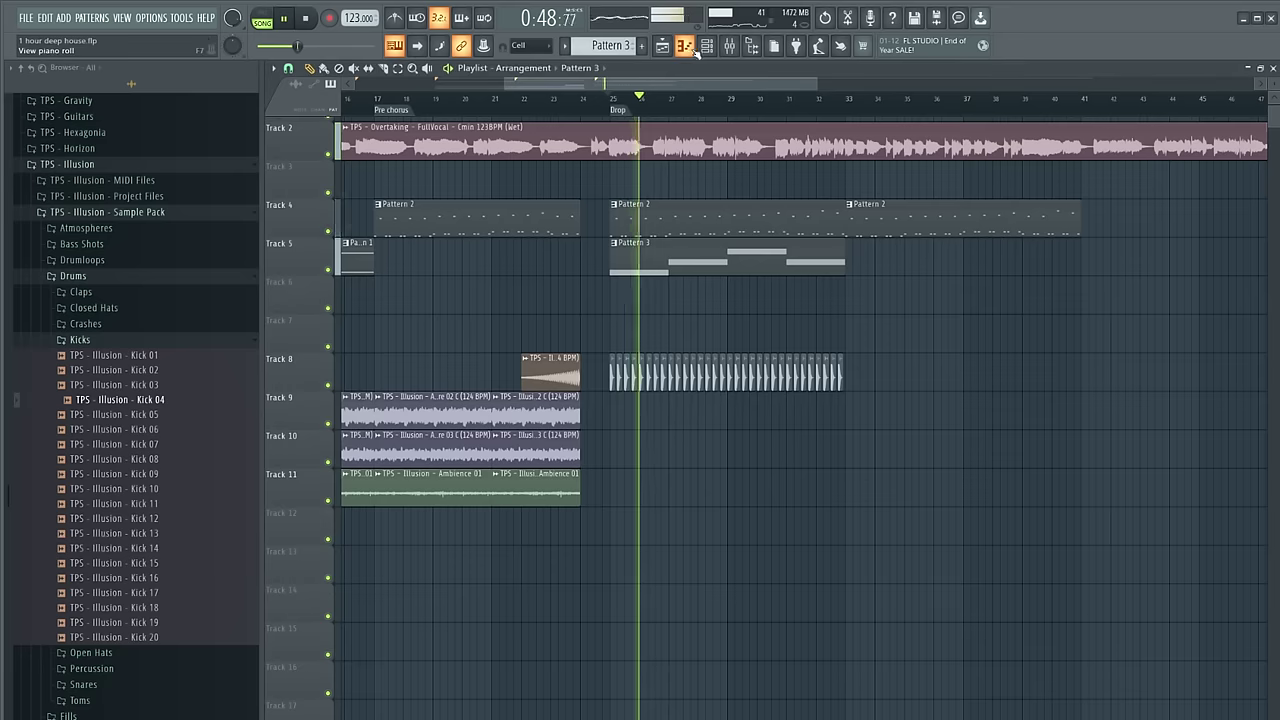
click(707, 47)
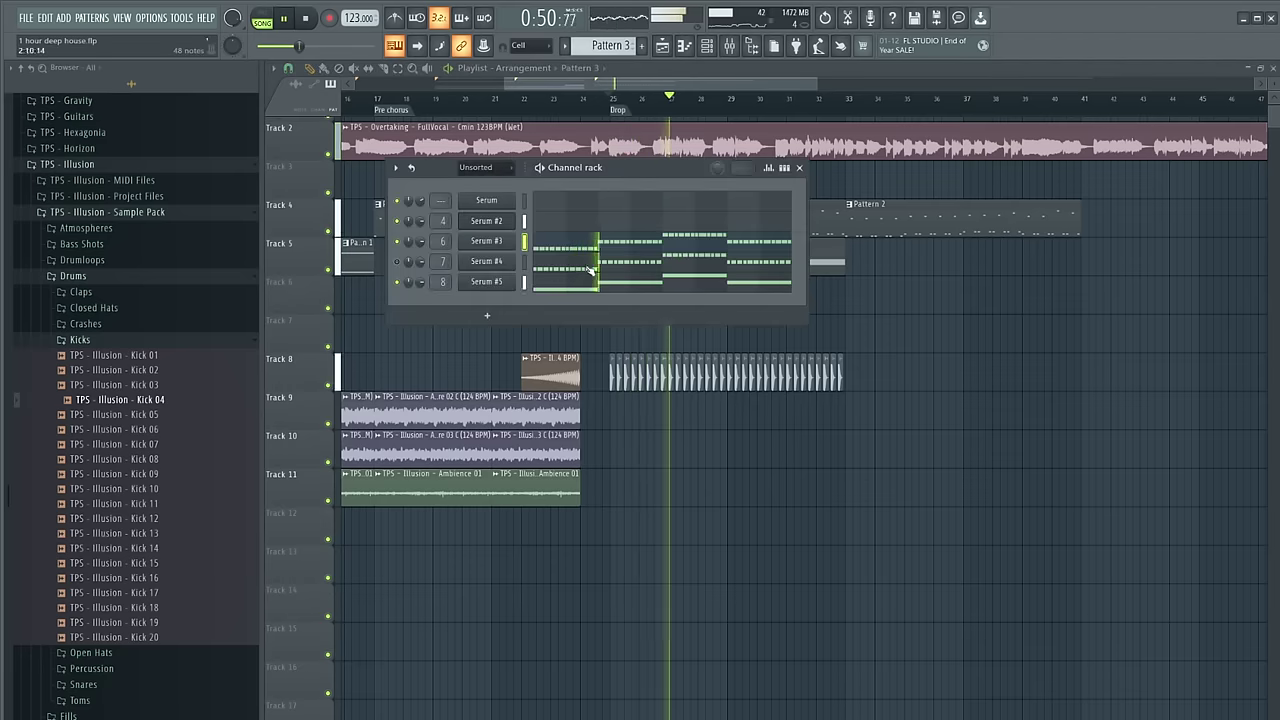
Start the second notes of bars 2 and 4 of Serum #3 in Pattern 3 one step later
click(607, 244)
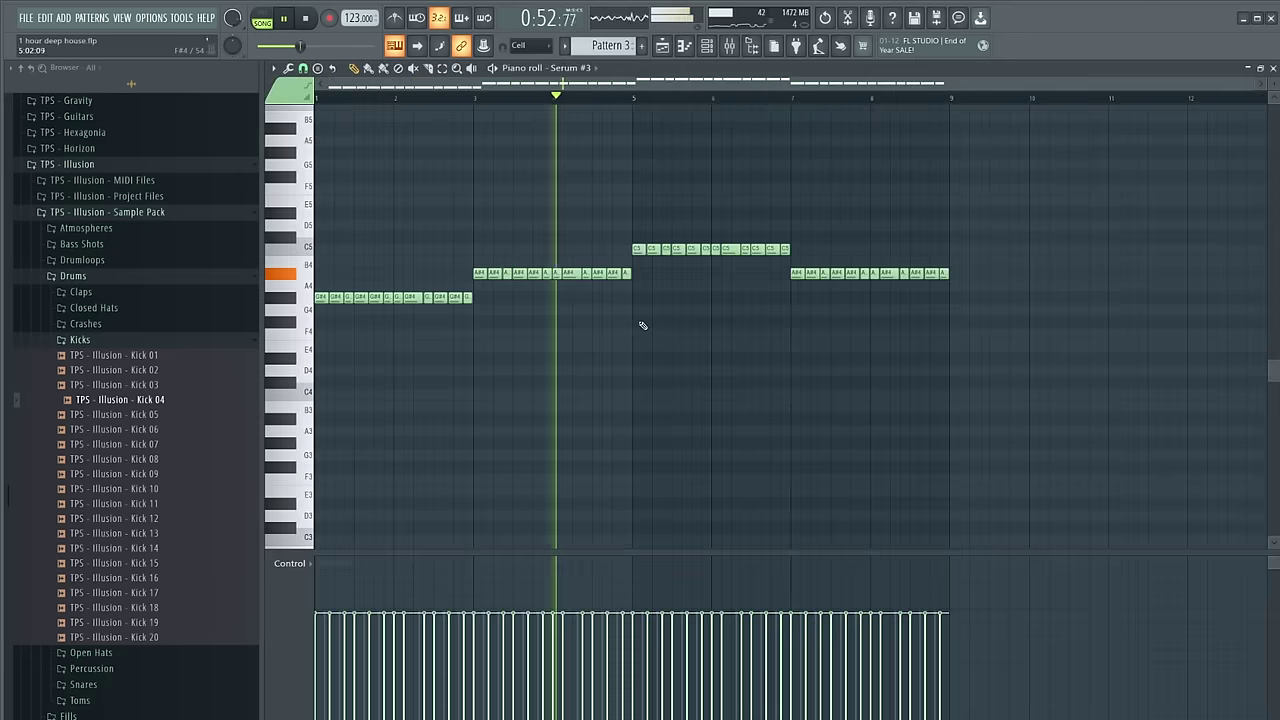
scroll(395, 275, up, 3)
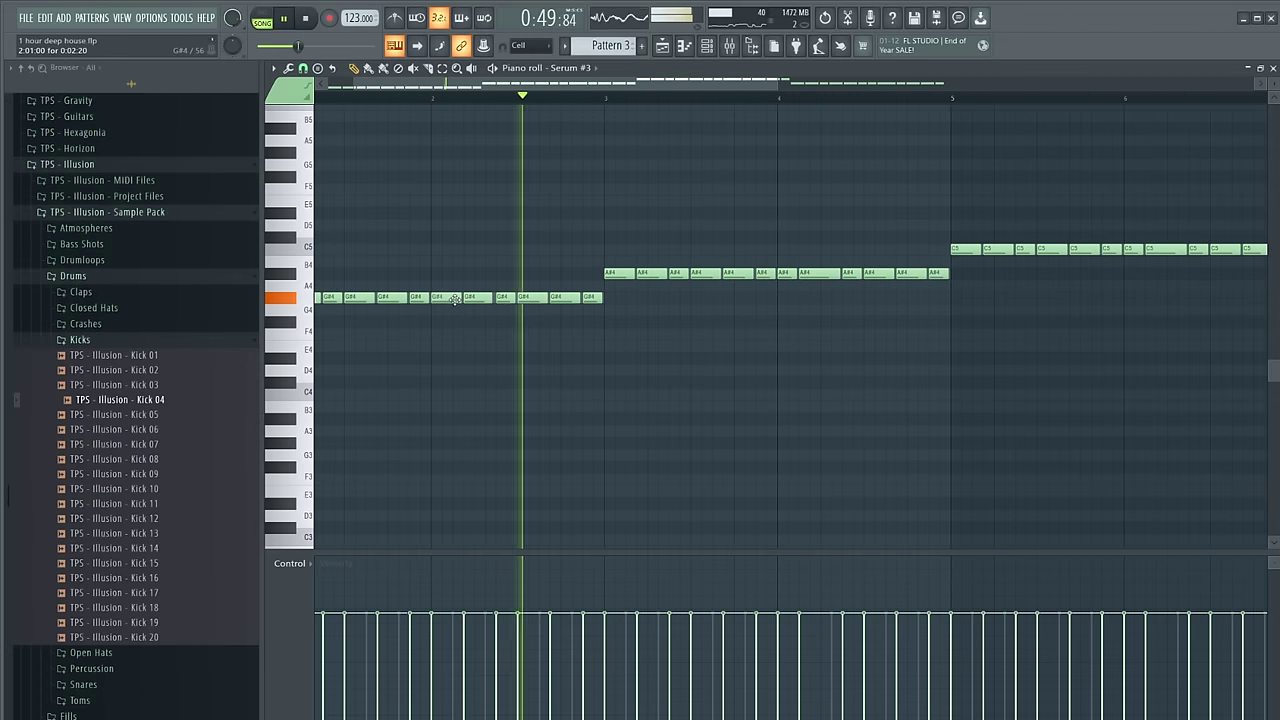
scroll(603, 297, down, 1)
scroll(822, 286, up, 2)
drag(793, 274, 761, 275)
Replace bars 5–6 of Serum #3 with a C5 copy of the revised rhythm and bars 7–8 with an A#4 copy
scroll(770, 276, down, 3)
right_click(850, 213)
drag(603, 263, 862, 237)
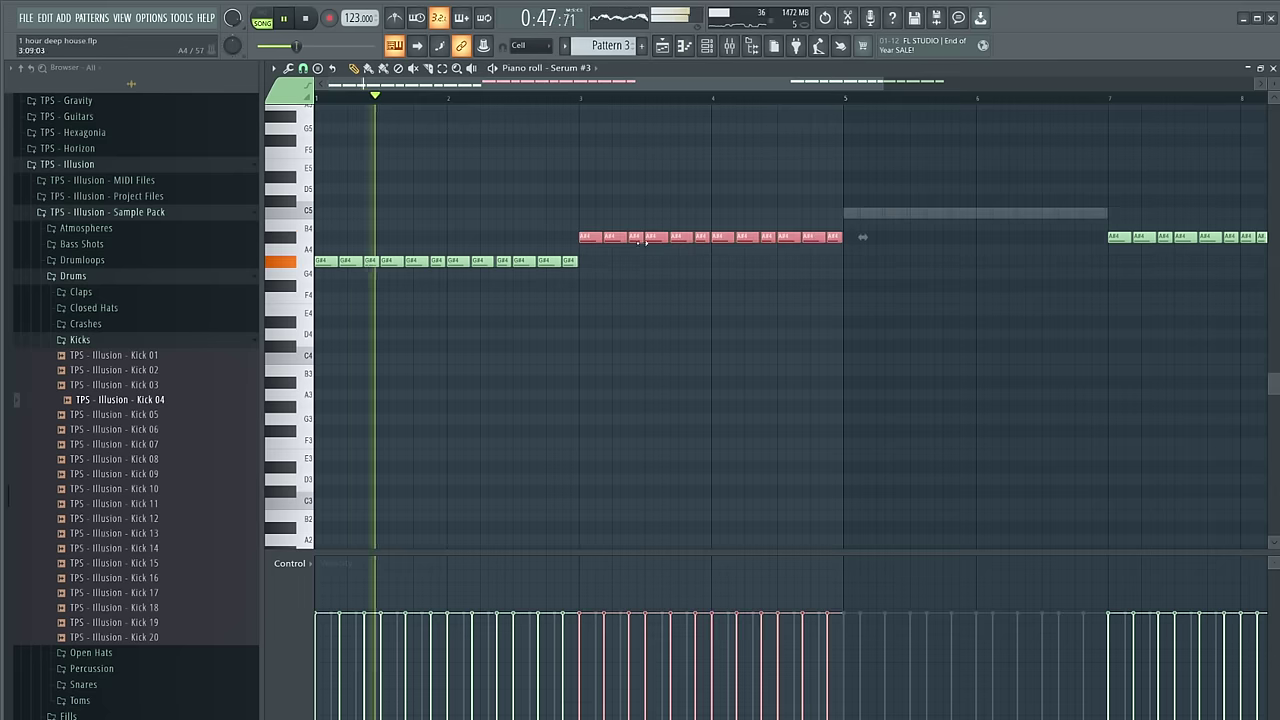
mouse_move(588, 237)
mouse_down()
mouse_move(861, 212)
mouse_move(659, 222)
mouse_move(862, 240)
mouse_up()
scroll(866, 222, down, 2)
right_click(903, 238)
right_click(889, 238)
key(ctrl+d)
Unmute Serum #4 and check the Kickstart effect on the Serum #2 and Bass mixer tracks during playback
click(662, 46)
click(707, 46)
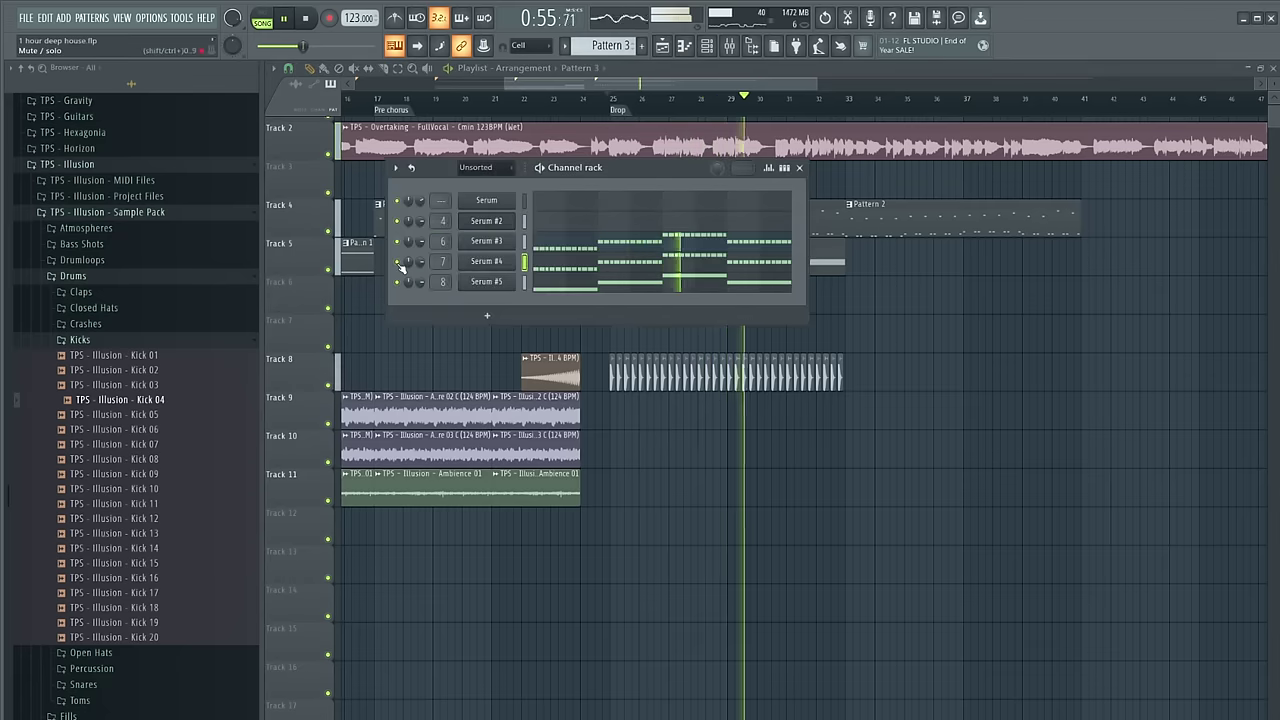
click(735, 47)
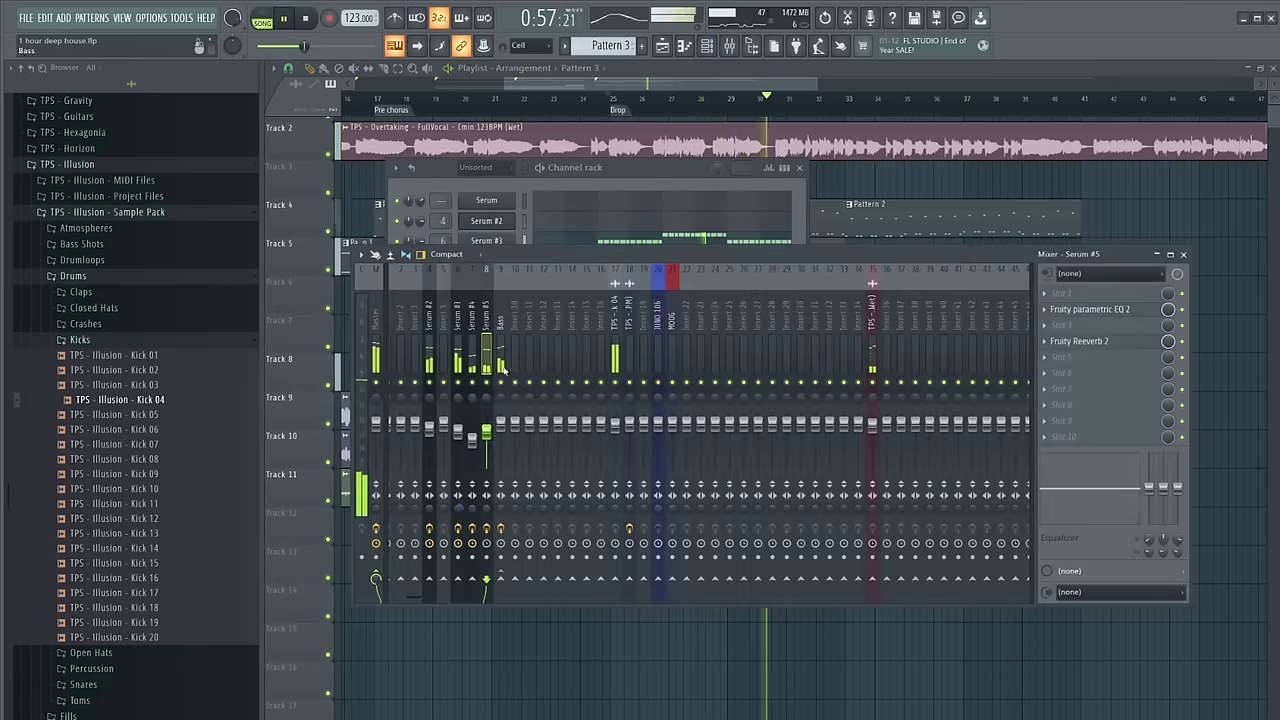
click(429, 330)
click(1099, 405)
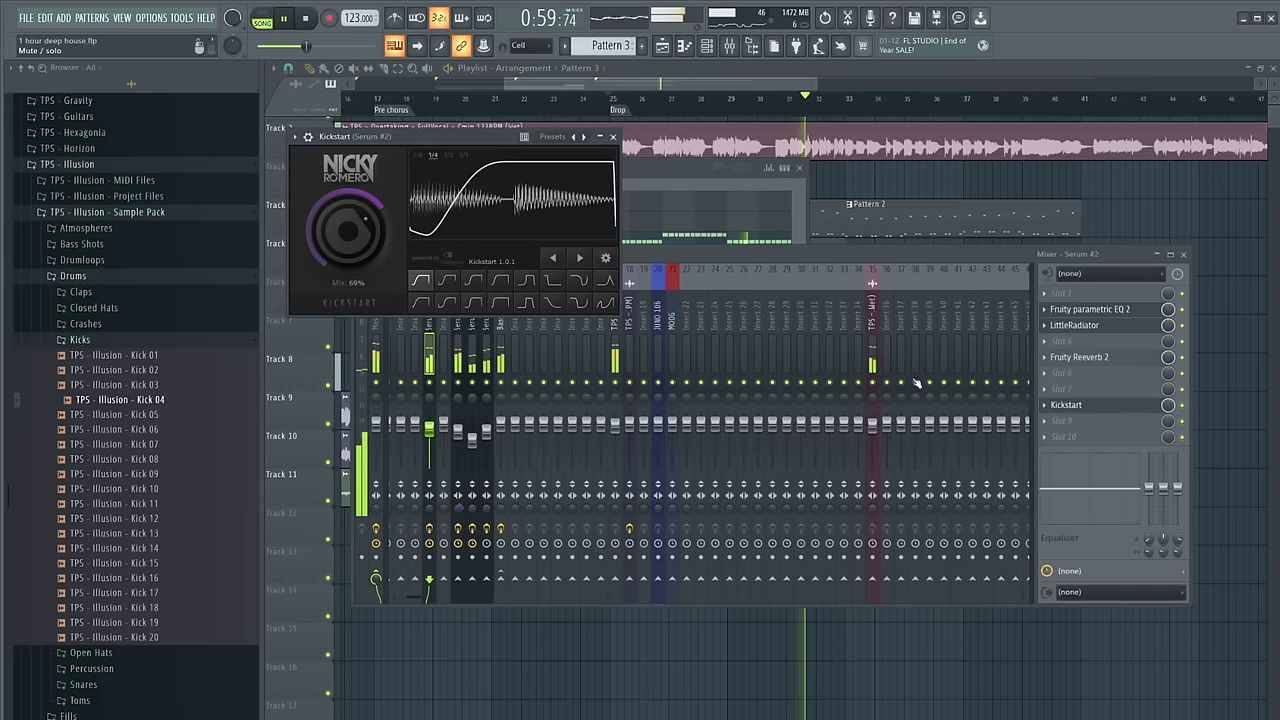
click(500, 360)
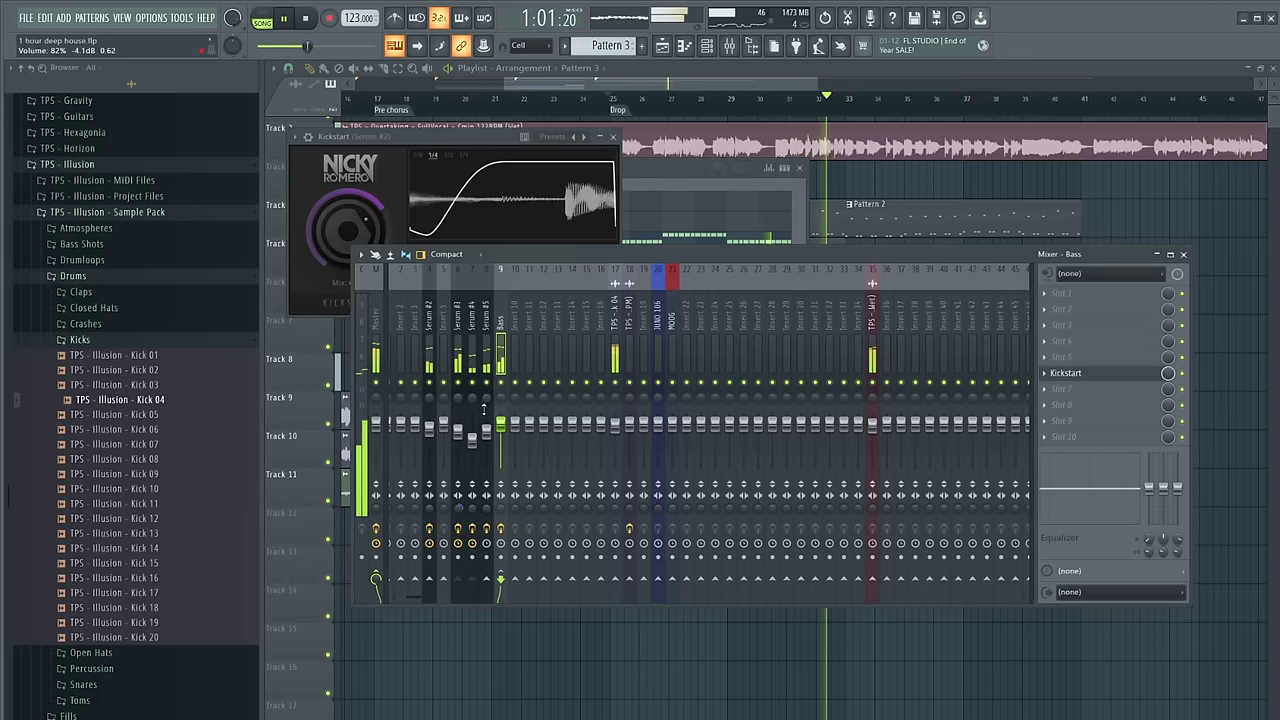
Play the drop from bar 25 in the playlist to review the layered bass against the kick
right_click(947, 243)
key(space)
scroll(737, 254, down, 1)
scroll(737, 254, down, 2)
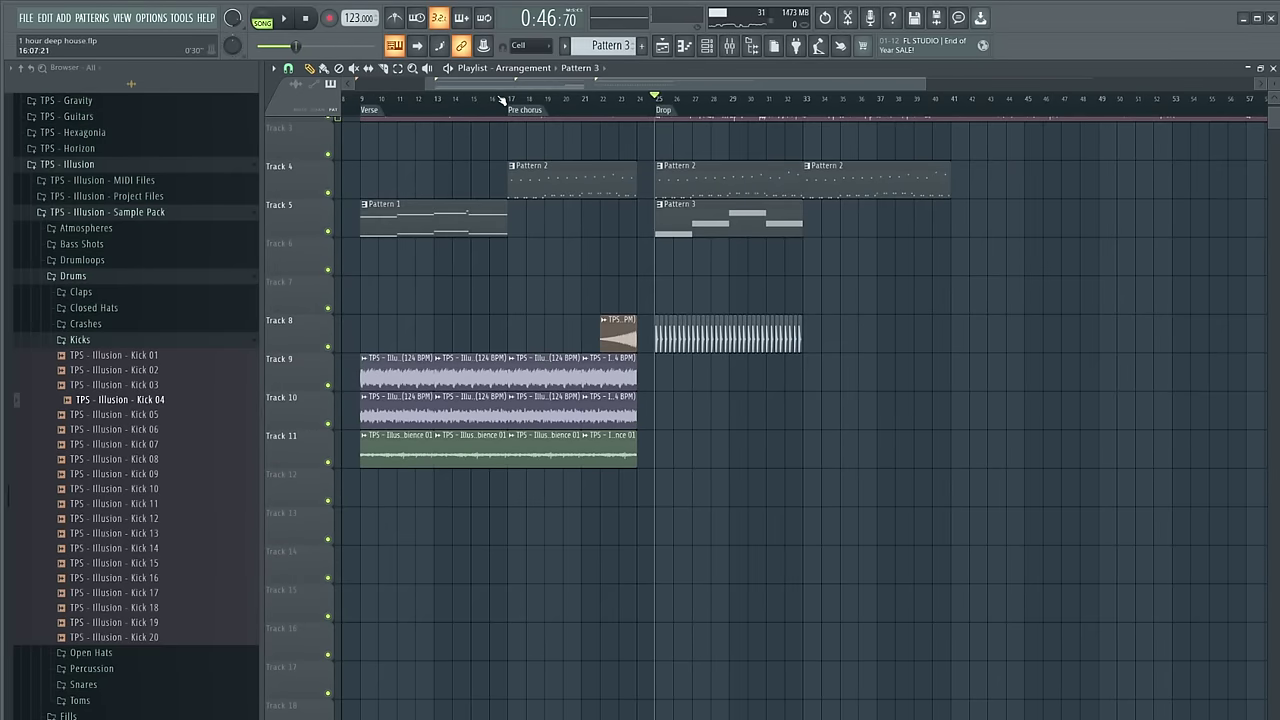
scroll(568, 265, up, 3)
scroll(620, 288, up, 2)
key(space)
click(782, 104)
scroll(908, 450, up, 5)
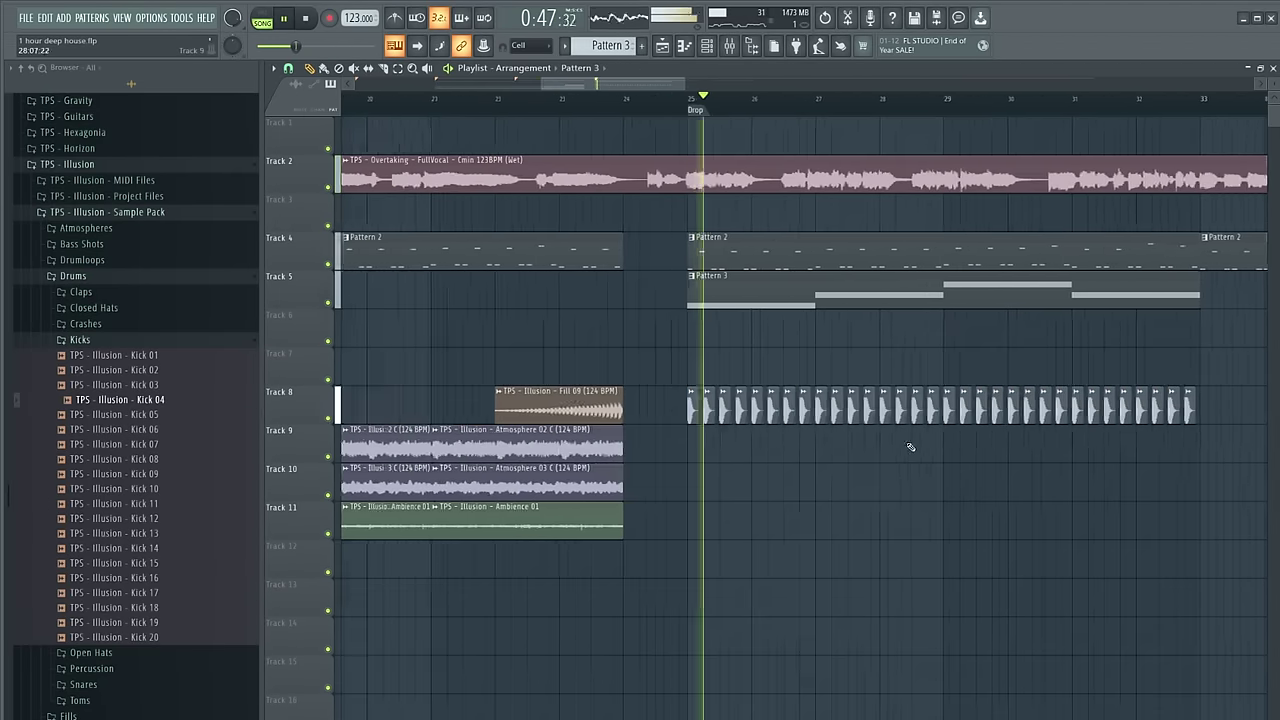
scroll(638, 283, down, 3)
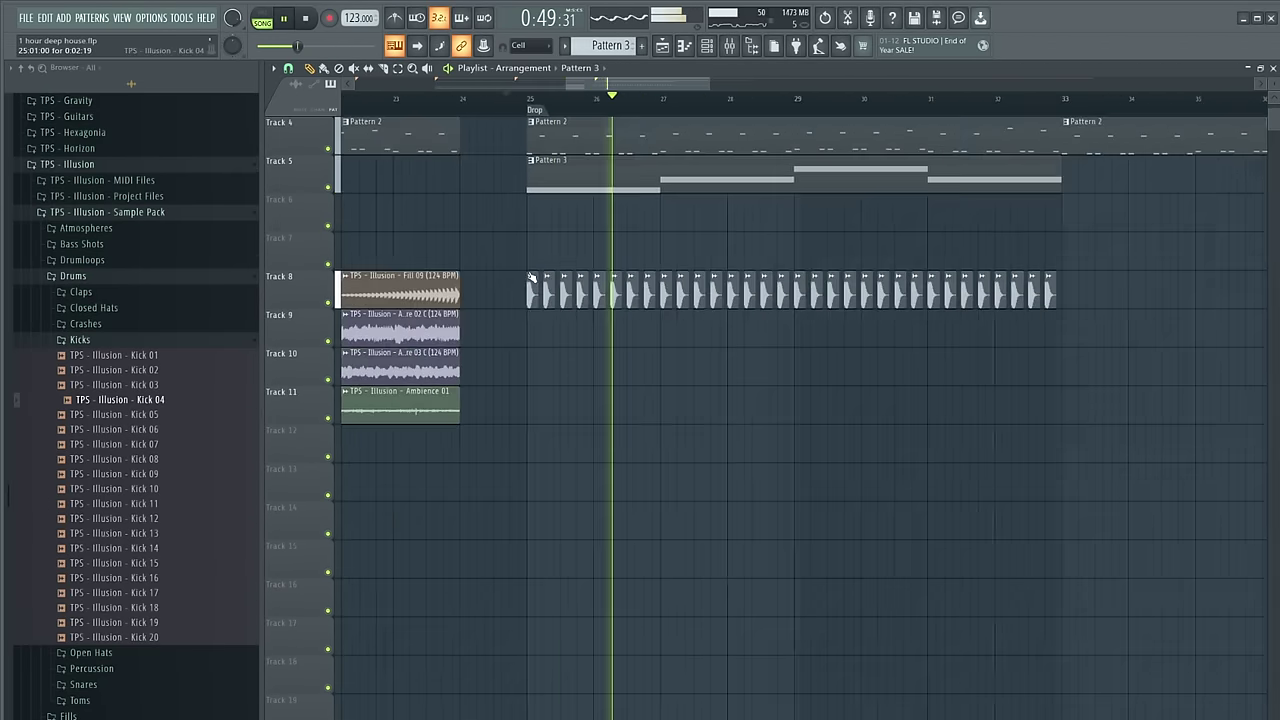
Rebalance the Serum #3 and Serum #4 volumes in the mixer, lowering Serum #4 slightly
scroll(638, 283, right, 2)
key(F9)
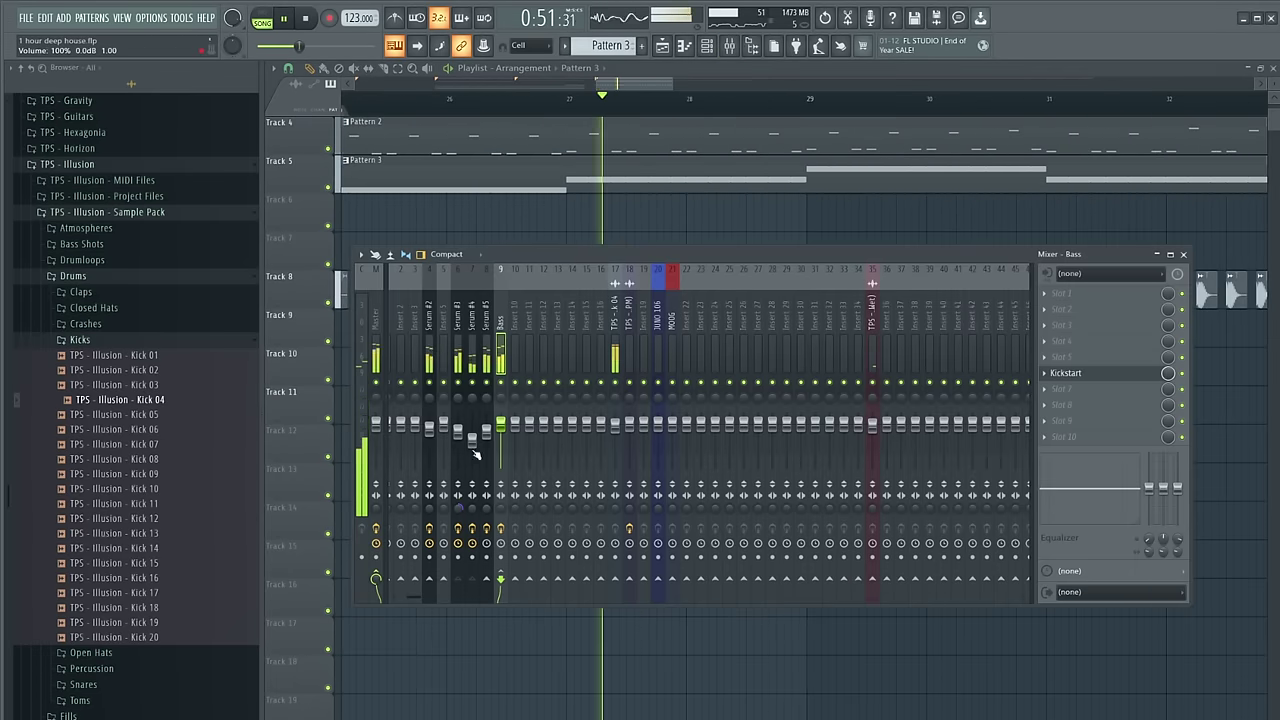
drag(463, 443, 480, 448)
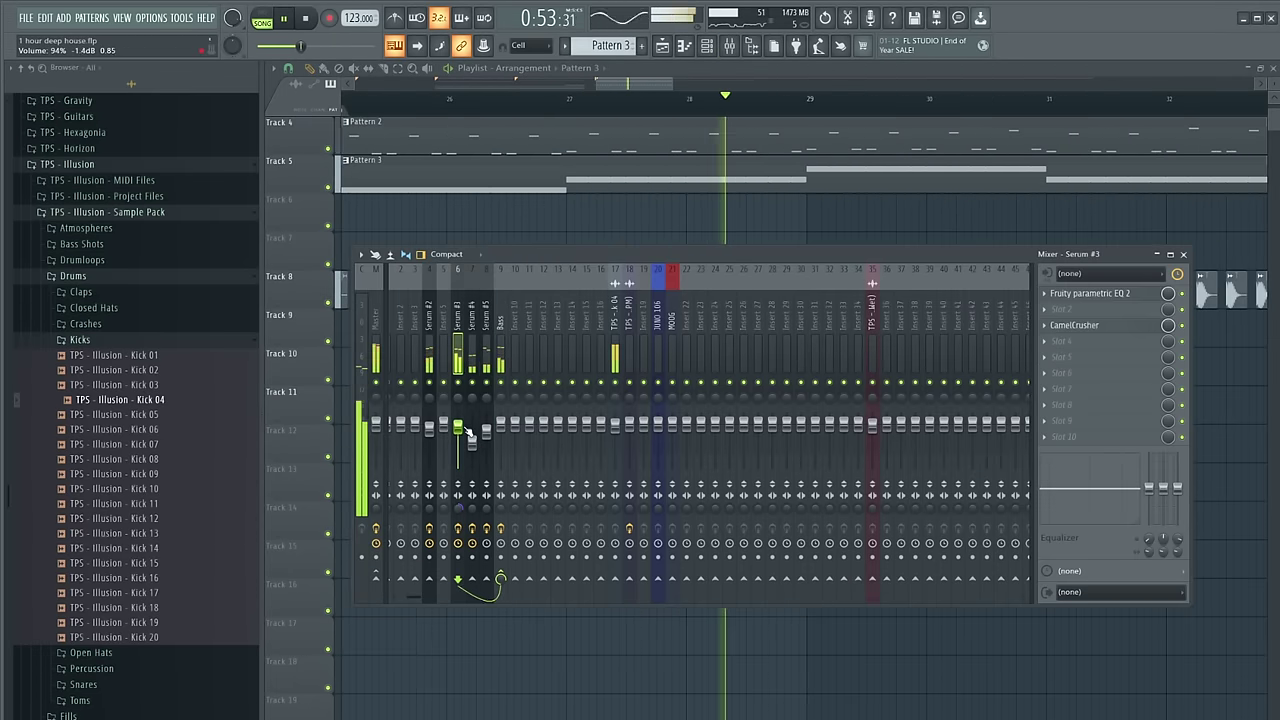
Mute the Serum #3 and Serum #4 channels and play the drop from bar 25
click(710, 55)
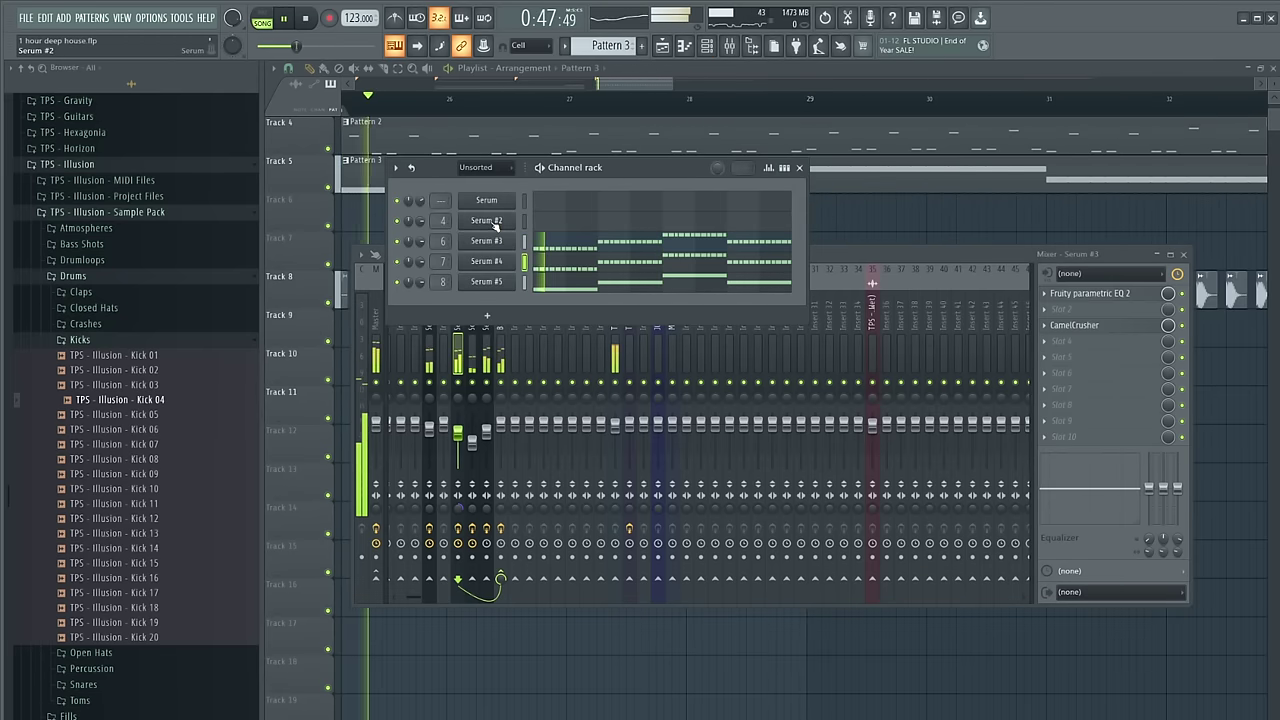
click(492, 222)
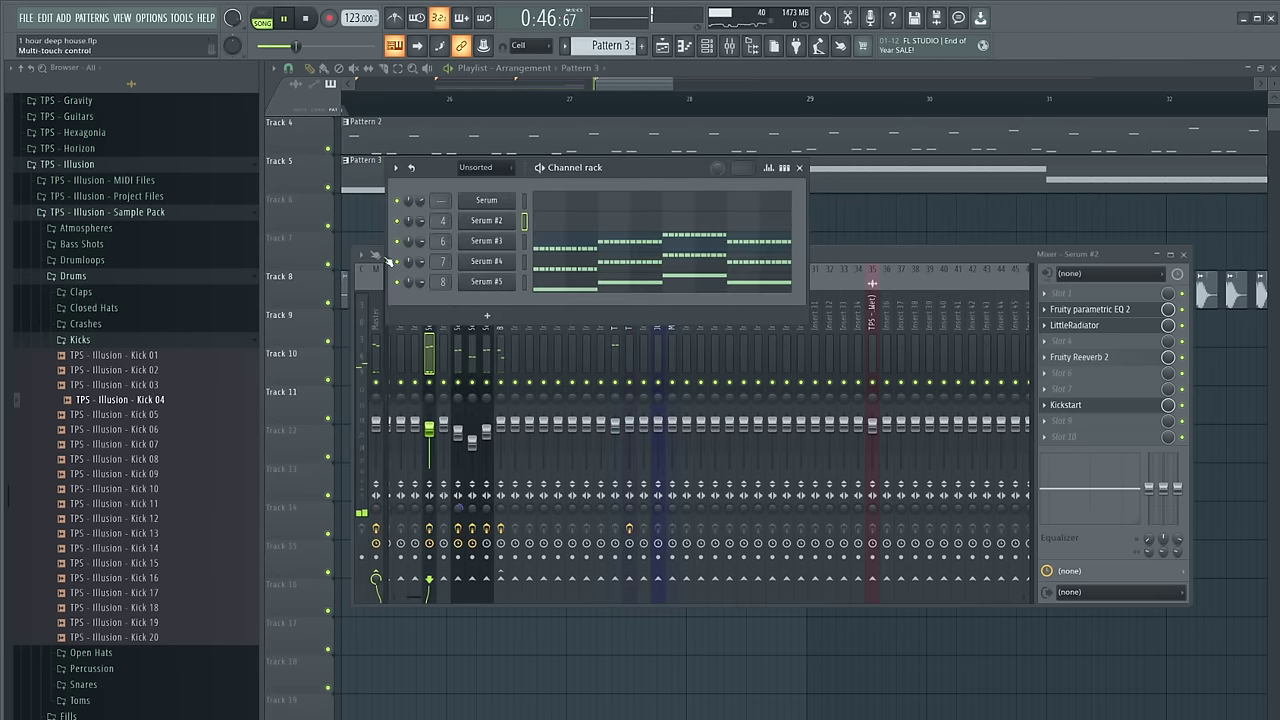
click(362, 108)
scroll(366, 120, down, 4)
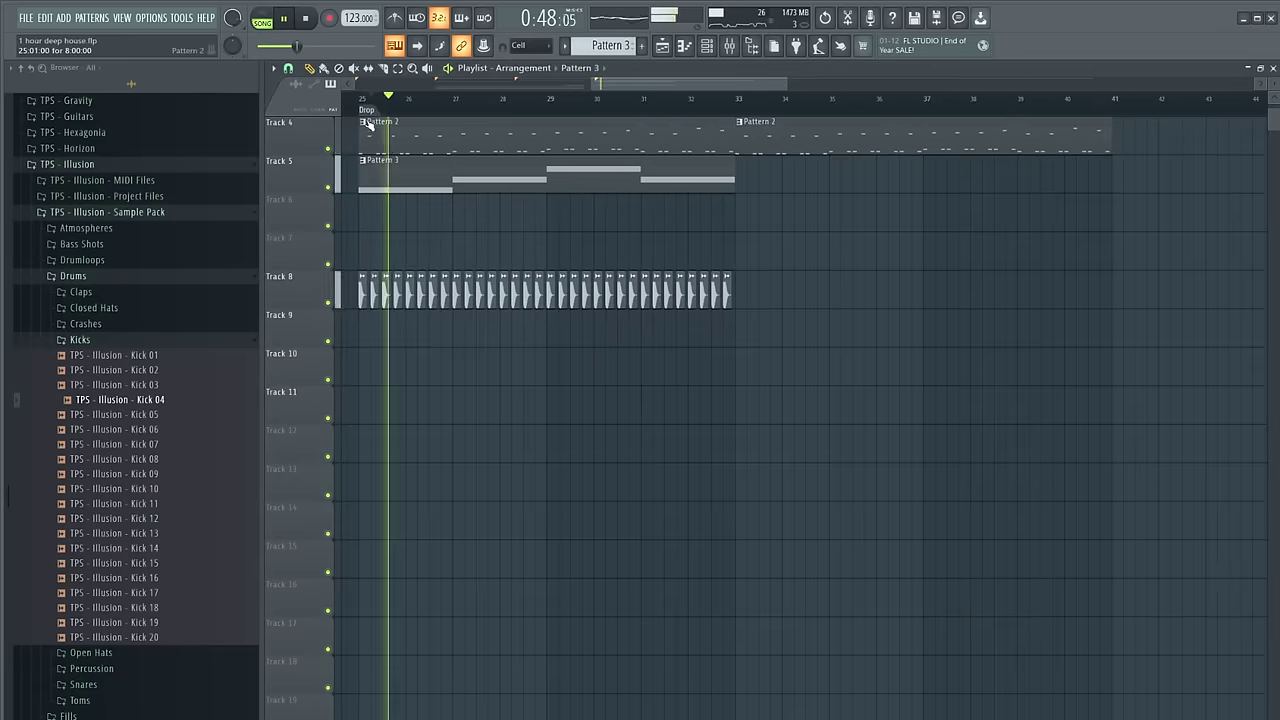
click(705, 50)
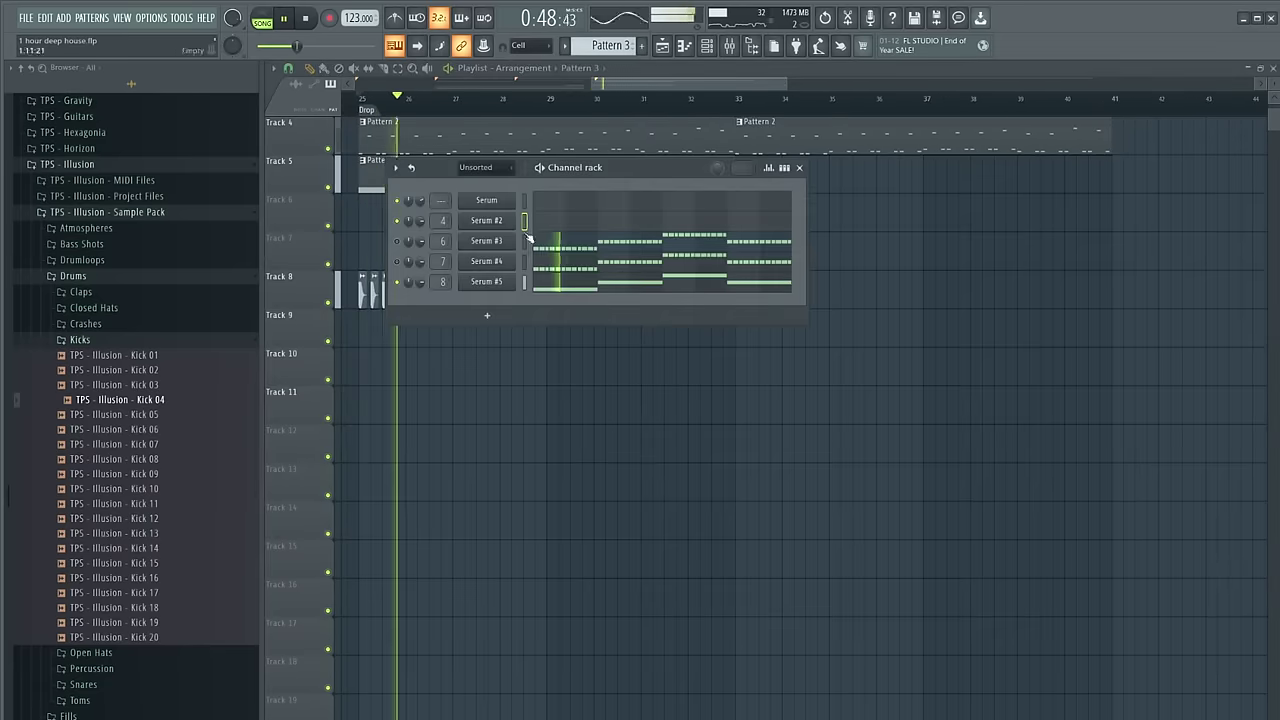
Check the Serum #5 mixer track's effects and the channel rack while the drop plays
click(729, 45)
key(space)
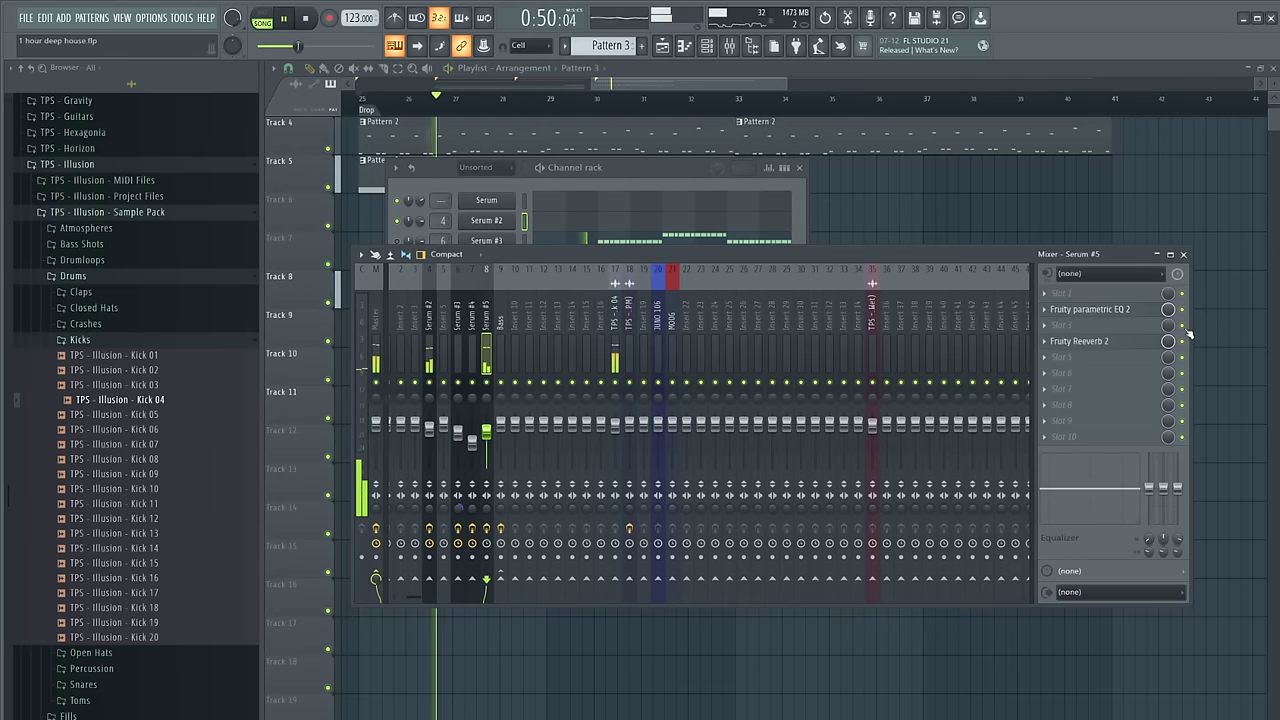
right_click(1209, 355)
scroll(586, 314, up, 4)
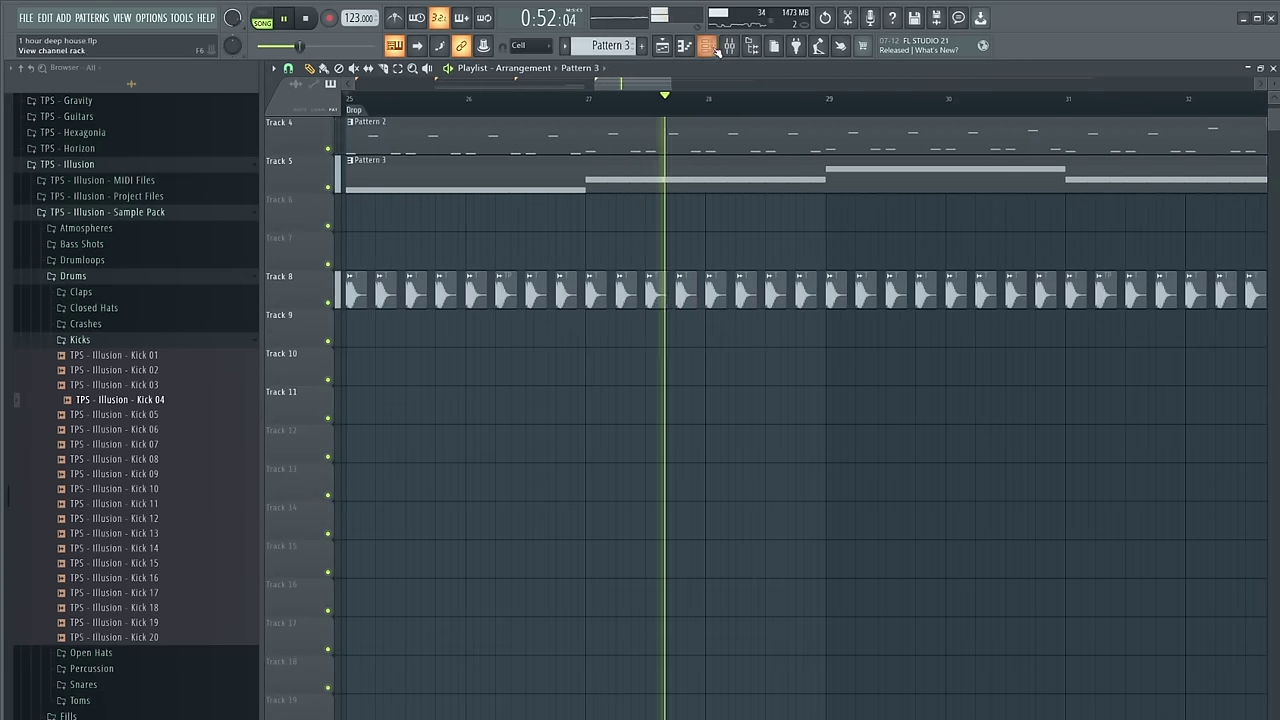
click(730, 47)
click(687, 46)
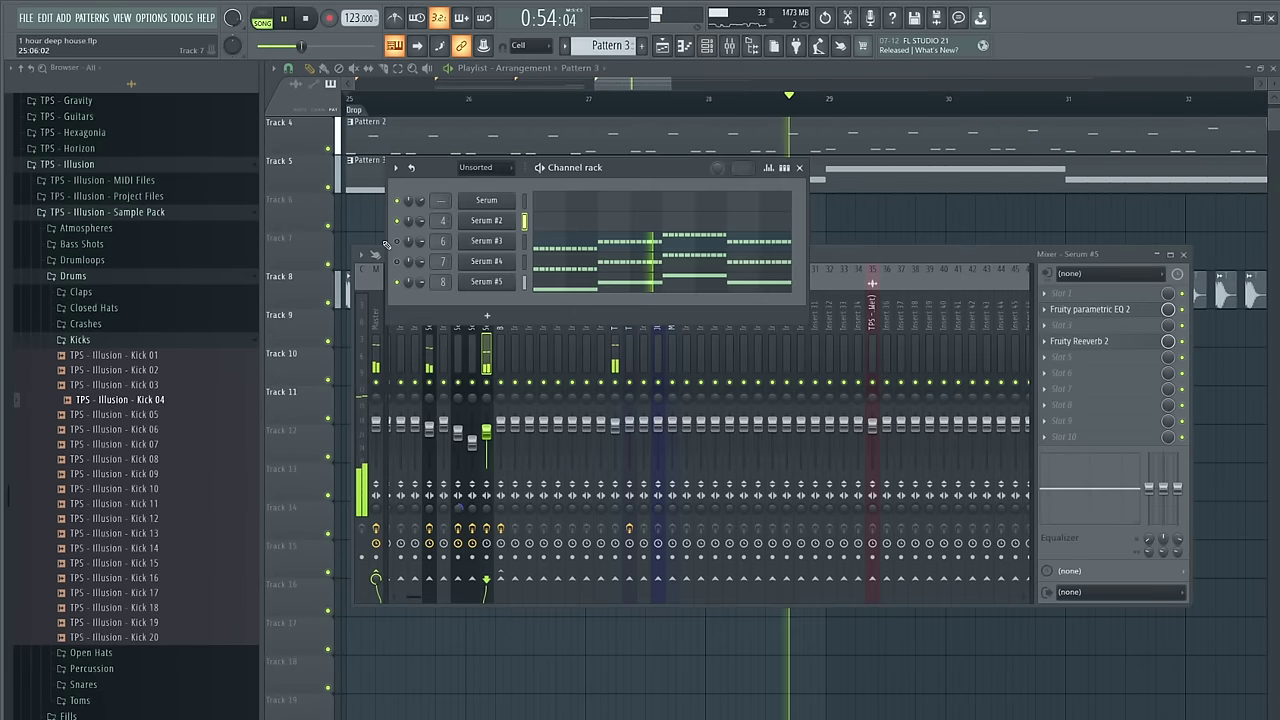
Open the sample settings of the TPS - Illusion - Kick 04 clip on Track 8
right_click(885, 238)
scroll(651, 234, down, 3)
double_click(834, 292)
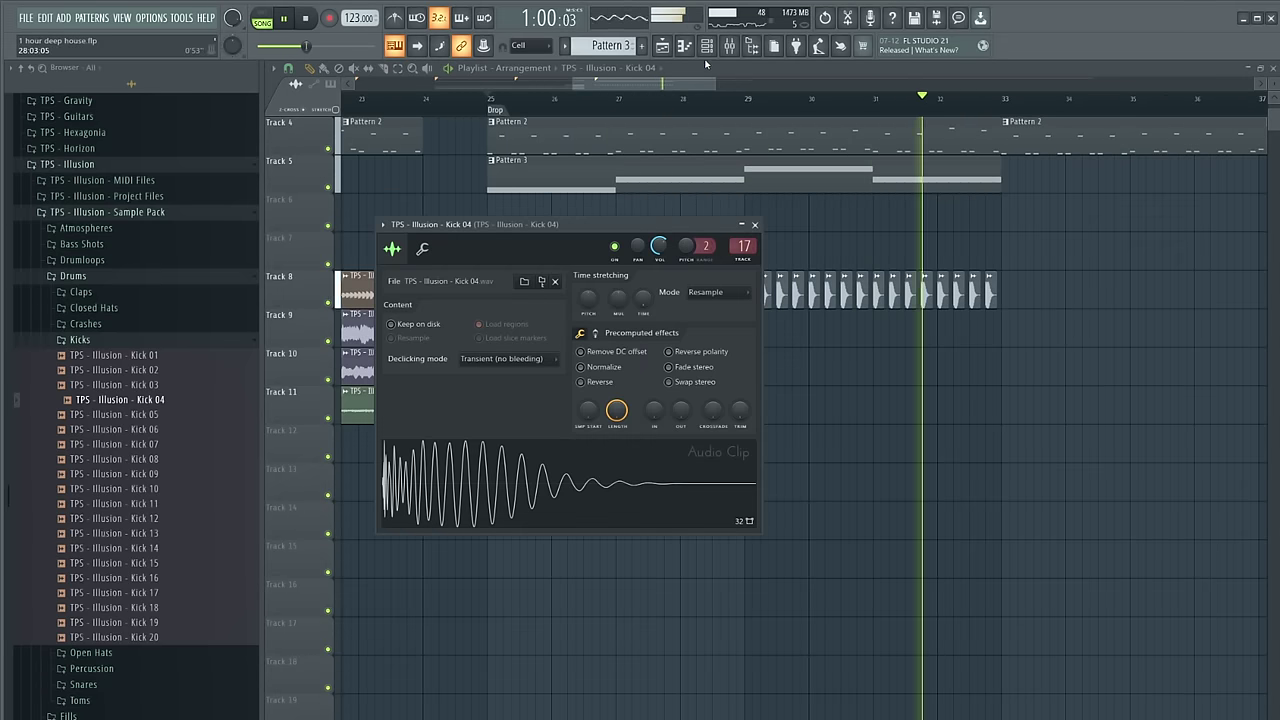
Mute the vocal on Track 2 and return the playhead to the Drop marker at bar 25
right_click(1022, 241)
scroll(1022, 245, up, 3)
click(495, 110)
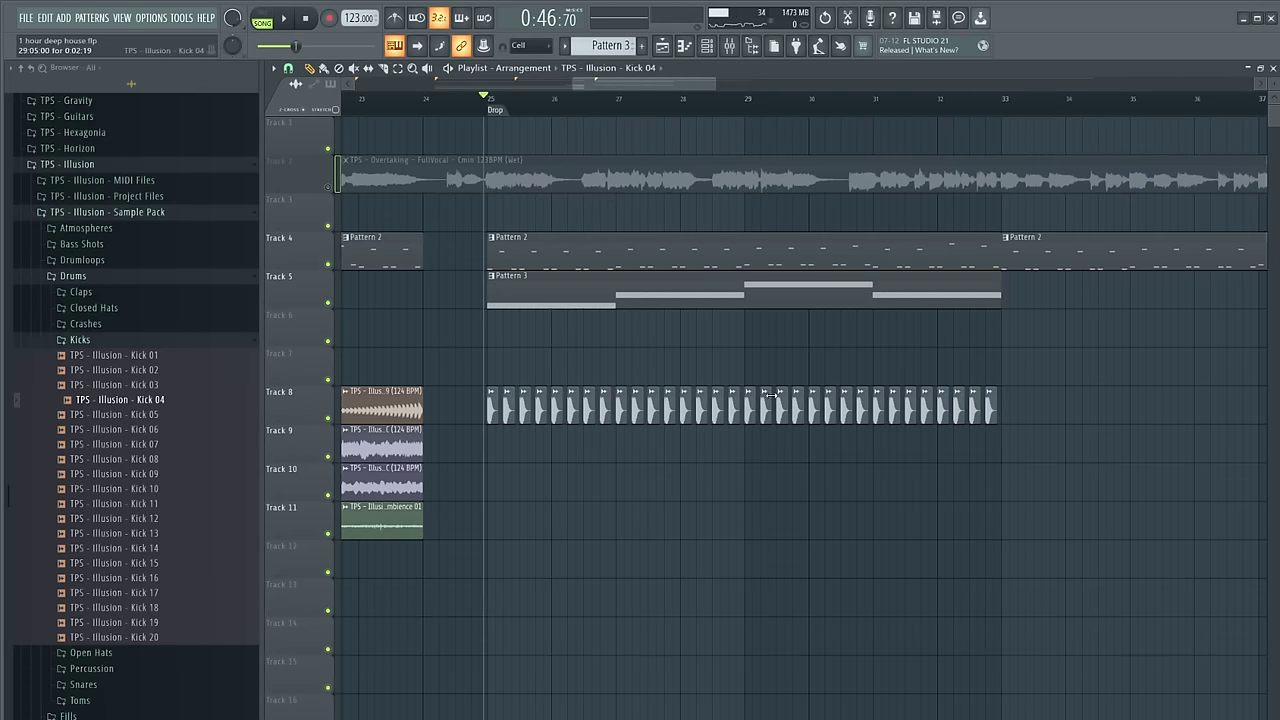
Select the first four bars of the drop, from bar 25 to bar 29, on the playlist timeline
scroll(752, 394, up, 3)
scroll(492, 322, down, 2)
click(432, 253)
scroll(376, 180, up, 3)
drag(338, 98, 993, 153)
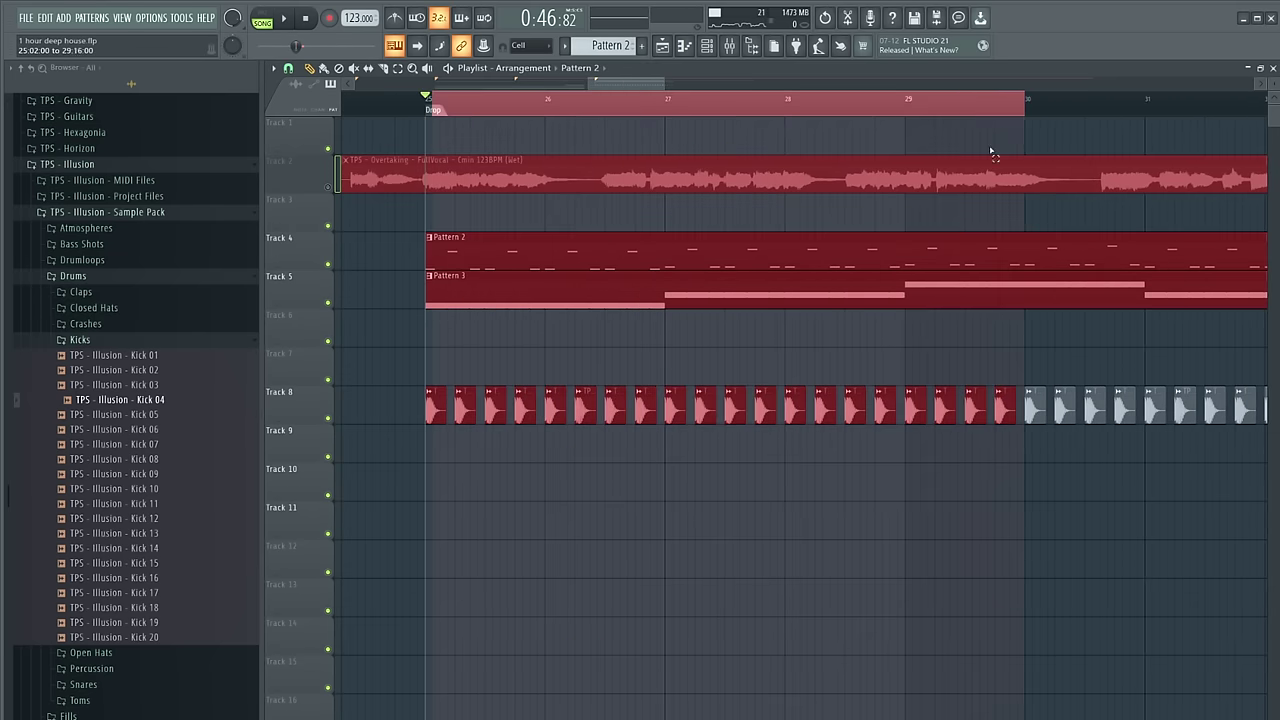
click(729, 45)
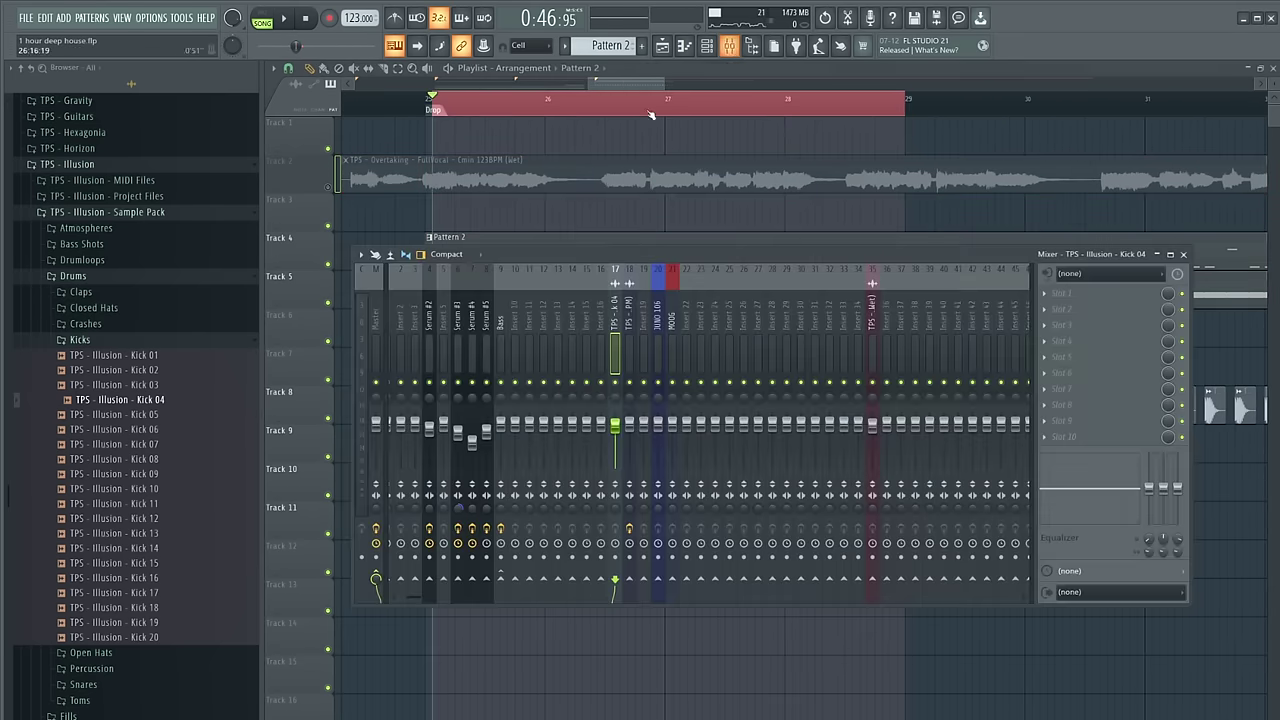
click(431, 104)
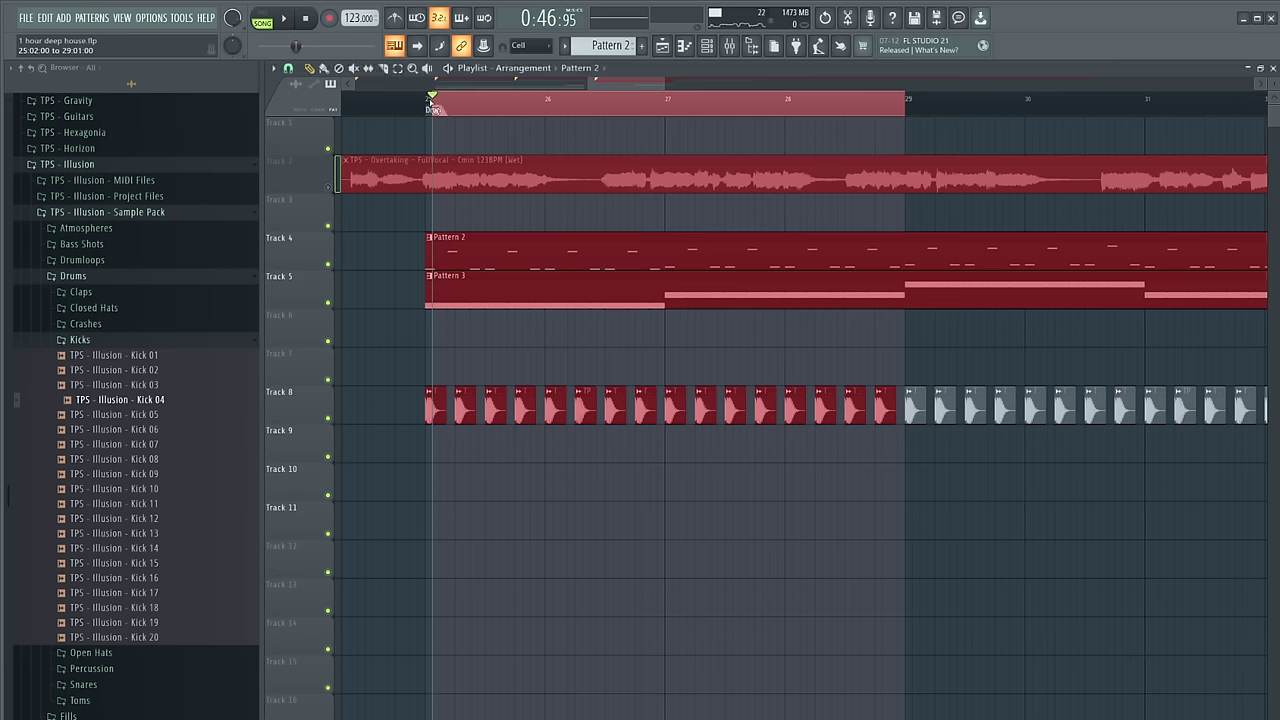
Adjust the filter cutoff of Serum #2 and create an automation clip for it over the selected bars
click(716, 50)
click(505, 229)
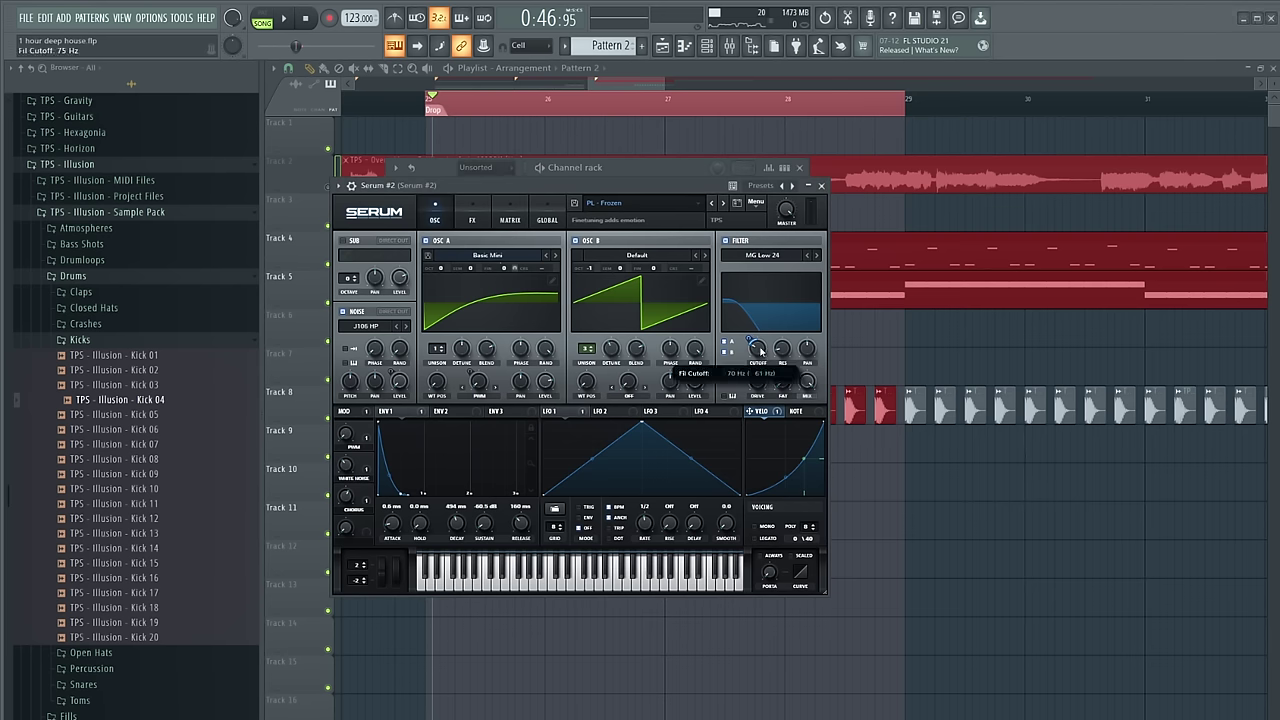
click(187, 19)
mouse_move(256, 181)
click(352, 264)
click(501, 137)
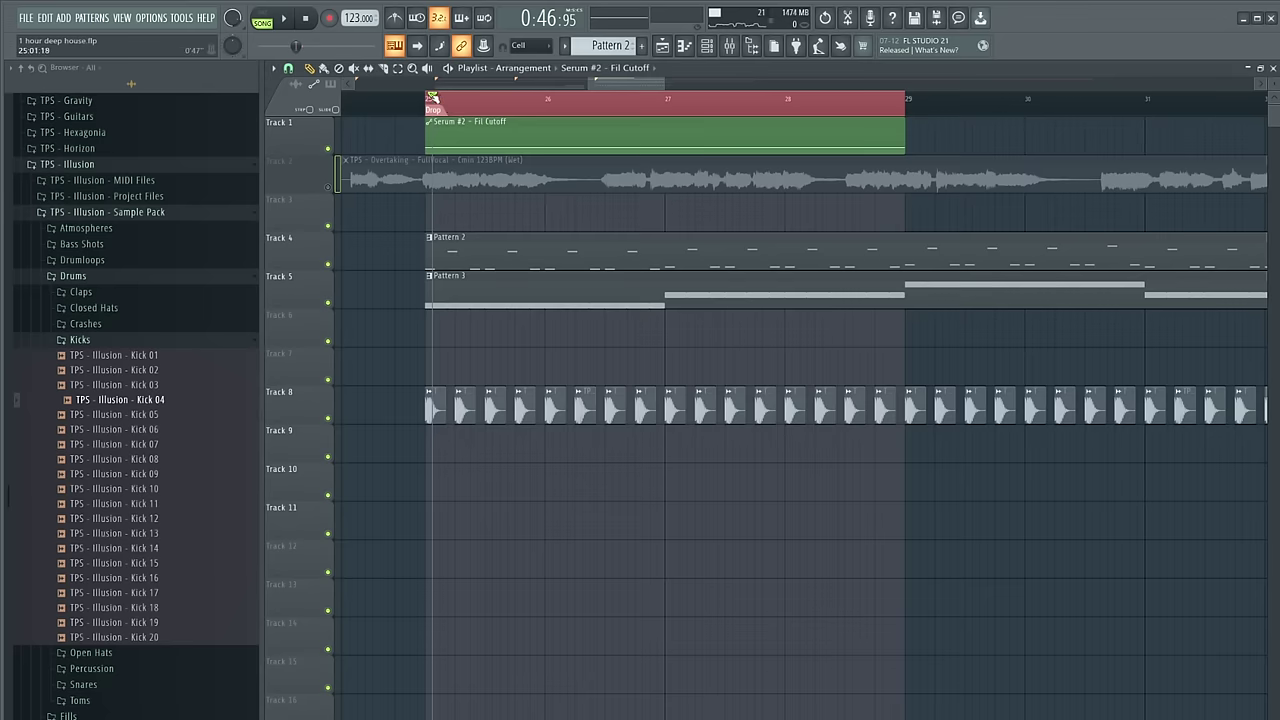
Add points to the Serum #2 cutoff clip so it rises from mid-bar 26 and returns to its base value at bar 27
right_click(427, 149)
click(469, 351)
scroll(505, 210, up, 6)
key(space)
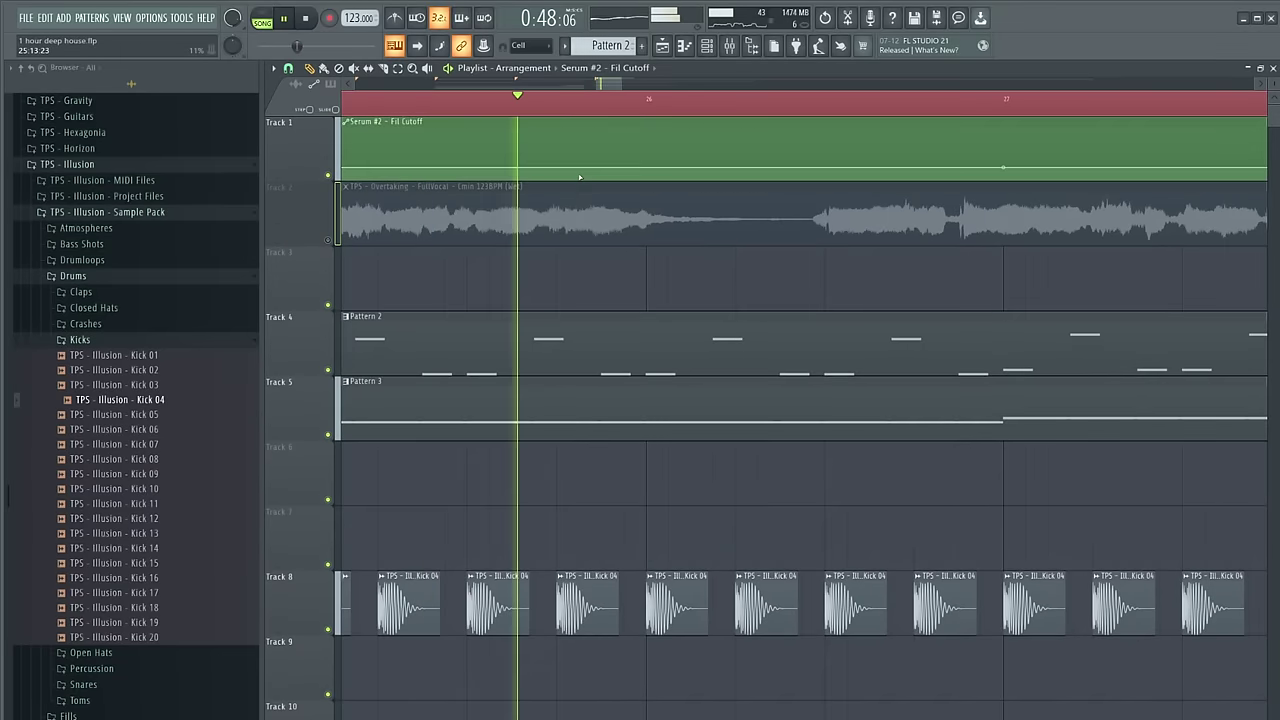
scroll(684, 165, down, 3)
right_click(757, 165)
right_click(843, 149)
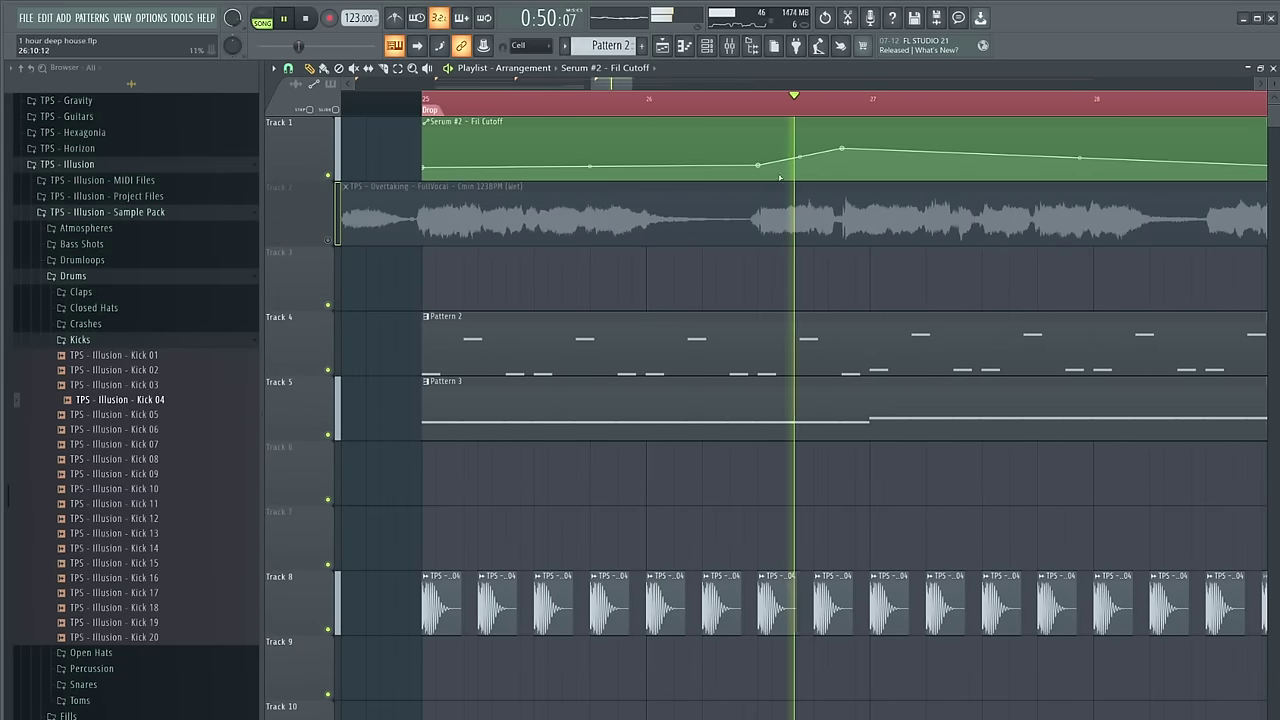
right_click(758, 166)
click(803, 381)
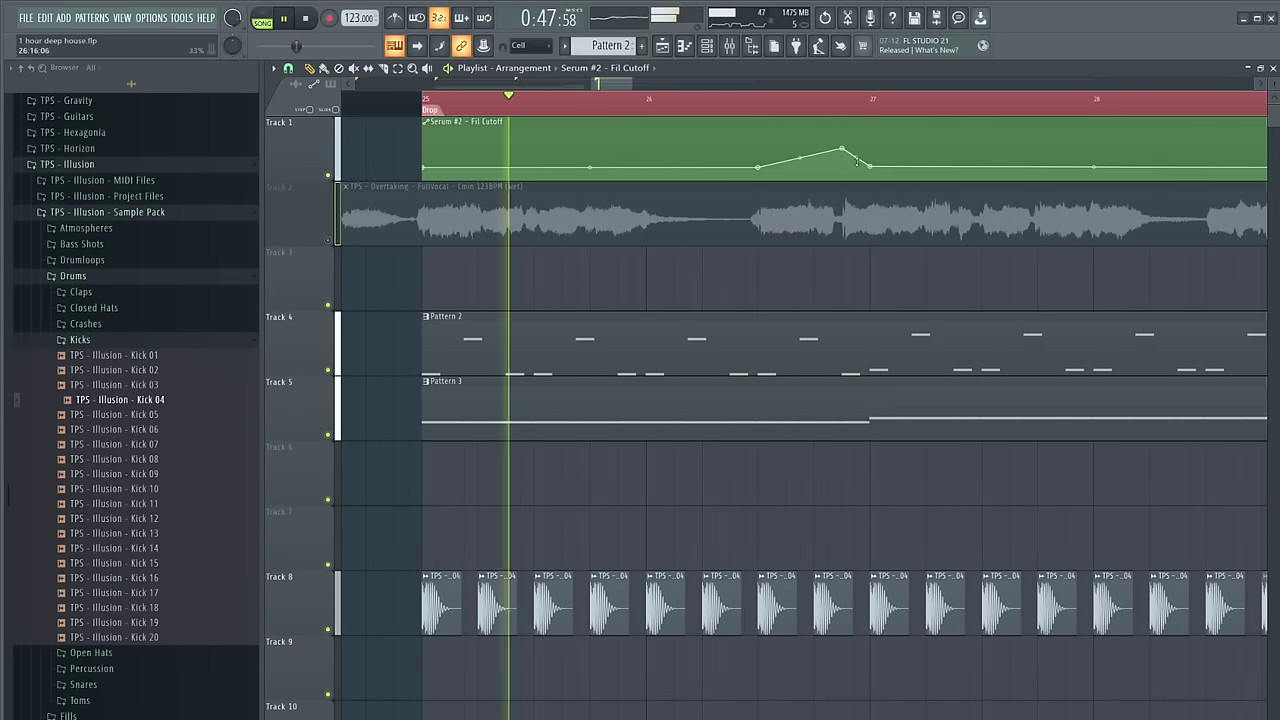
Lower the peak of the cutoff rise just before bar 27 and play the automation back
drag(844, 150, 845, 156)
scroll(602, 194, down, 3)
scroll(602, 194, down, 1)
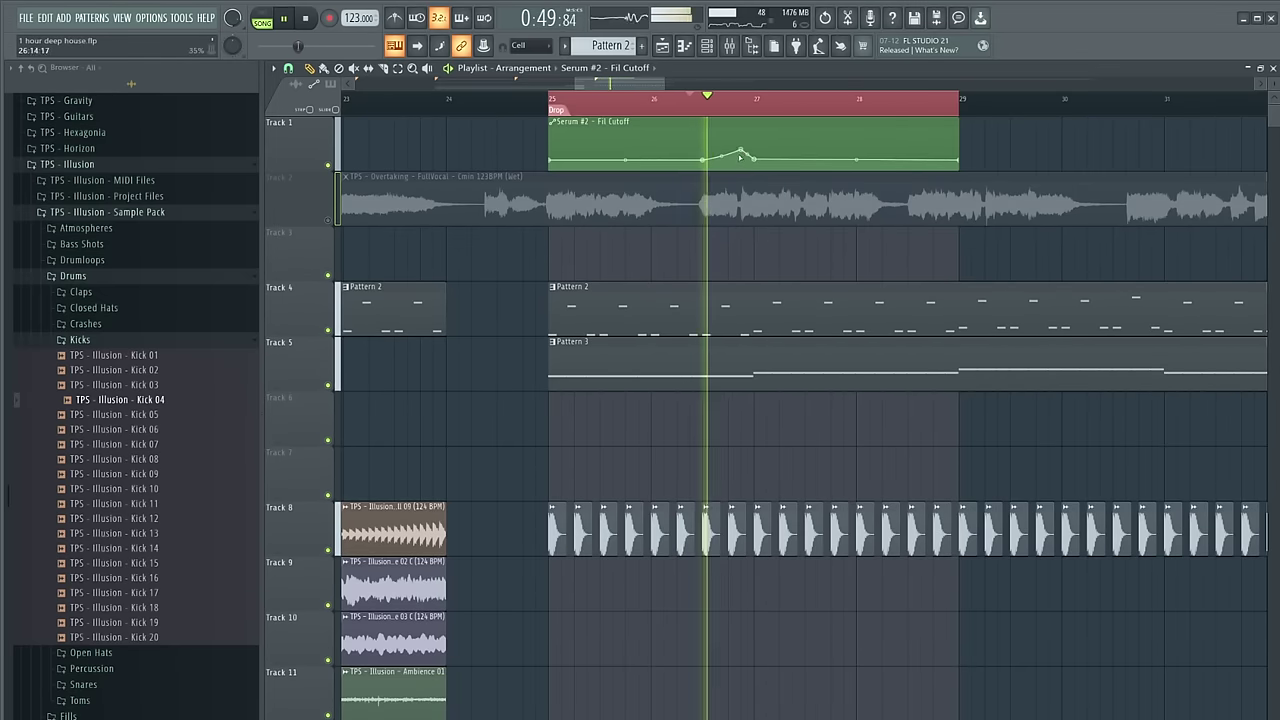
drag(740, 151, 744, 157)
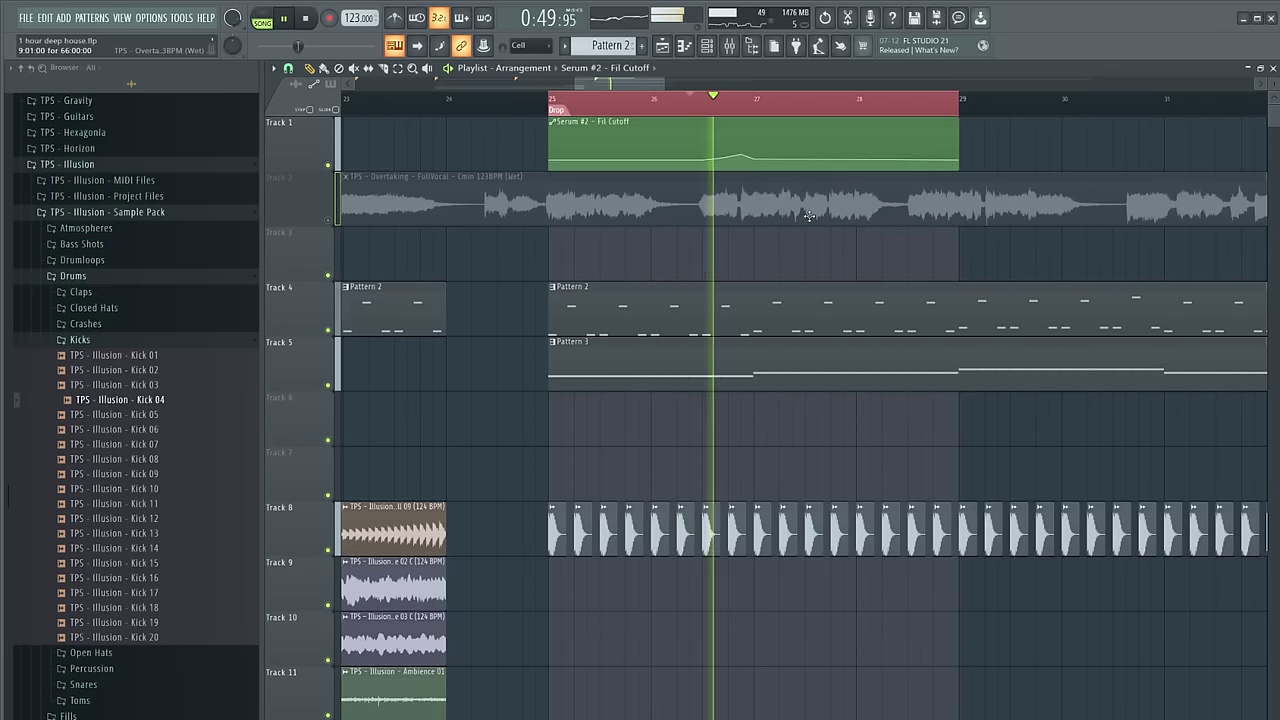
key(space)
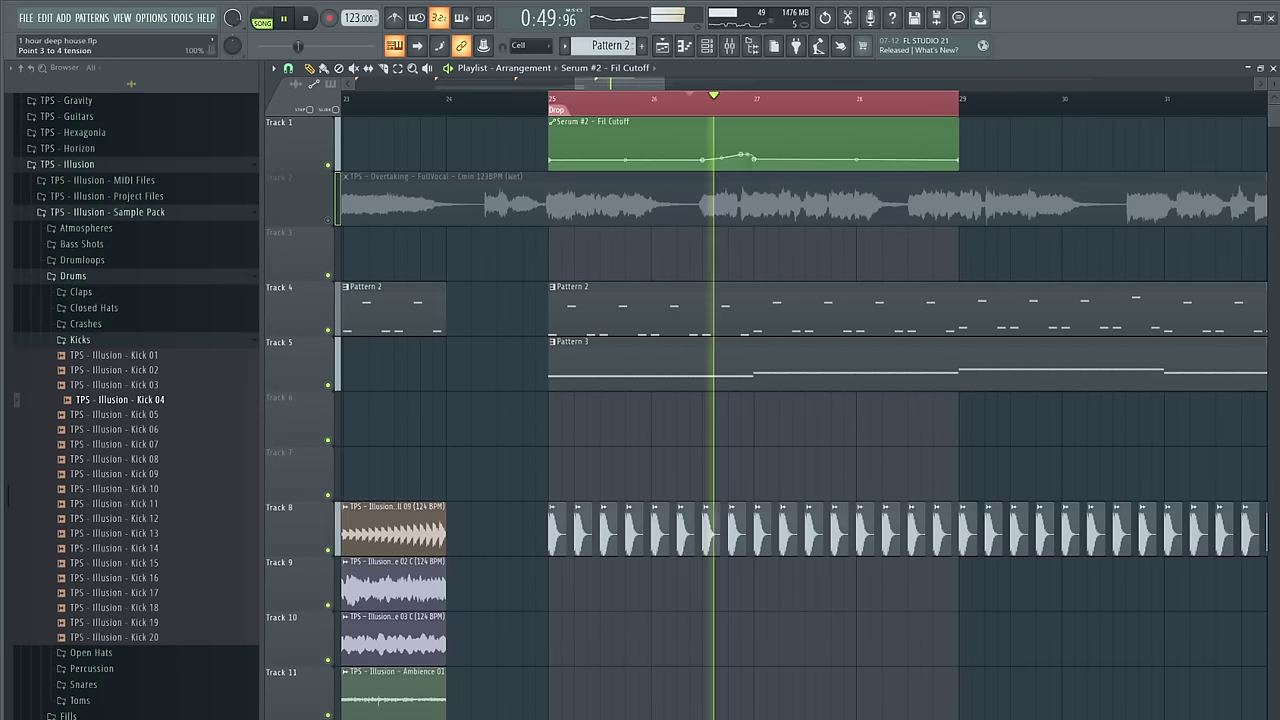
scroll(744, 156, up, 2)
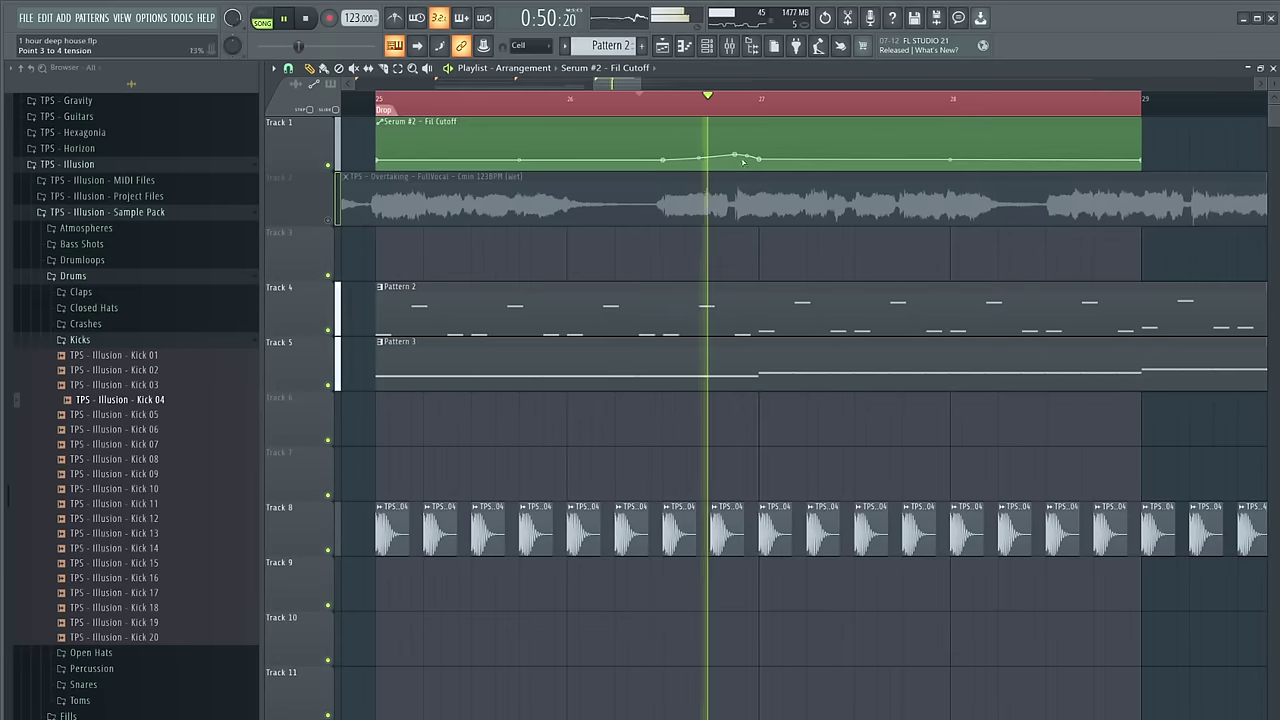
Undo the rise added between bars 27 and 28 in the Serum #2 cutoff clip
scroll(926, 150, up, 1)
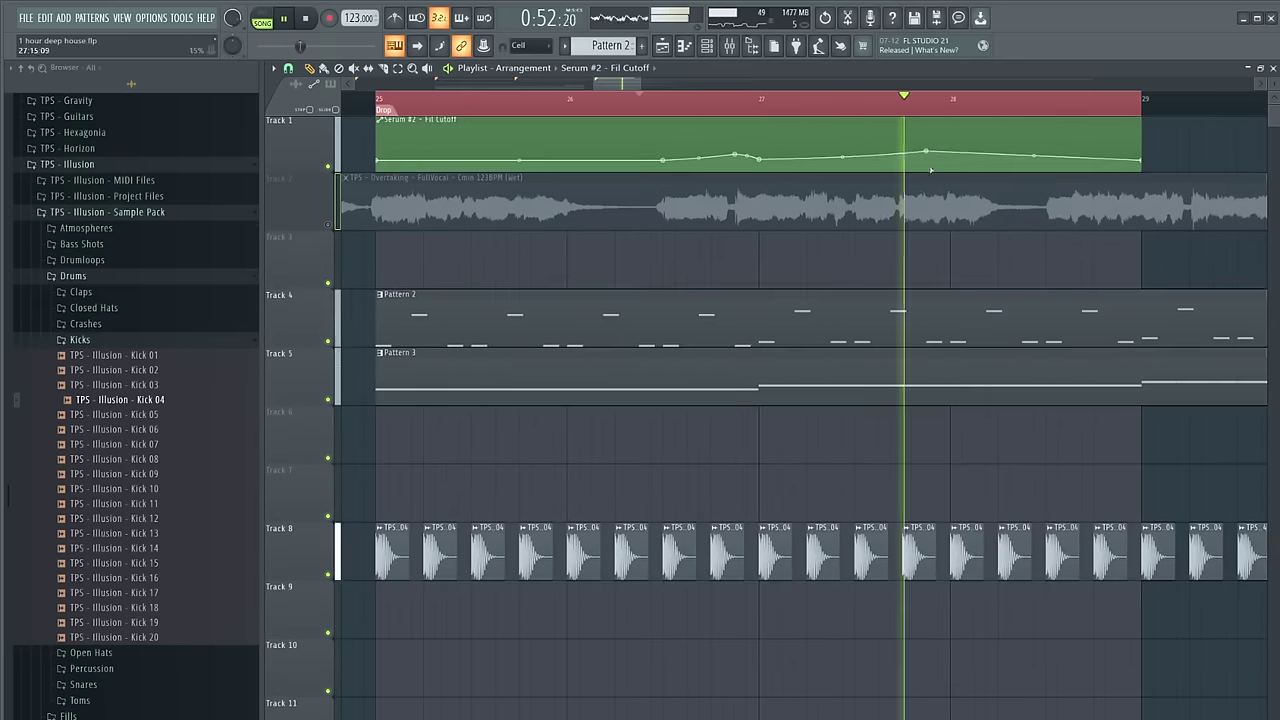
key(space)
key(ctrl+z)
Shape a small rise late in bar 25 of the Serum #2 cutoff clip, with the base value pasted on the points around it
right_click(452, 164)
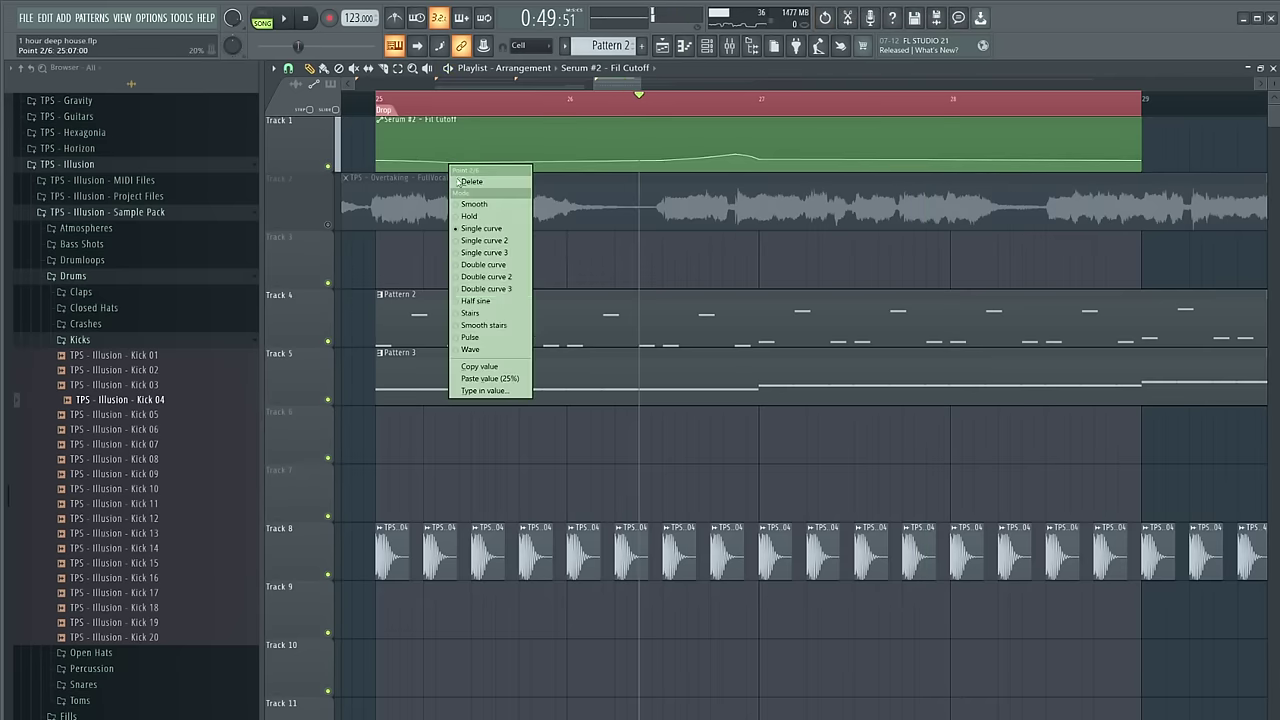
click(498, 380)
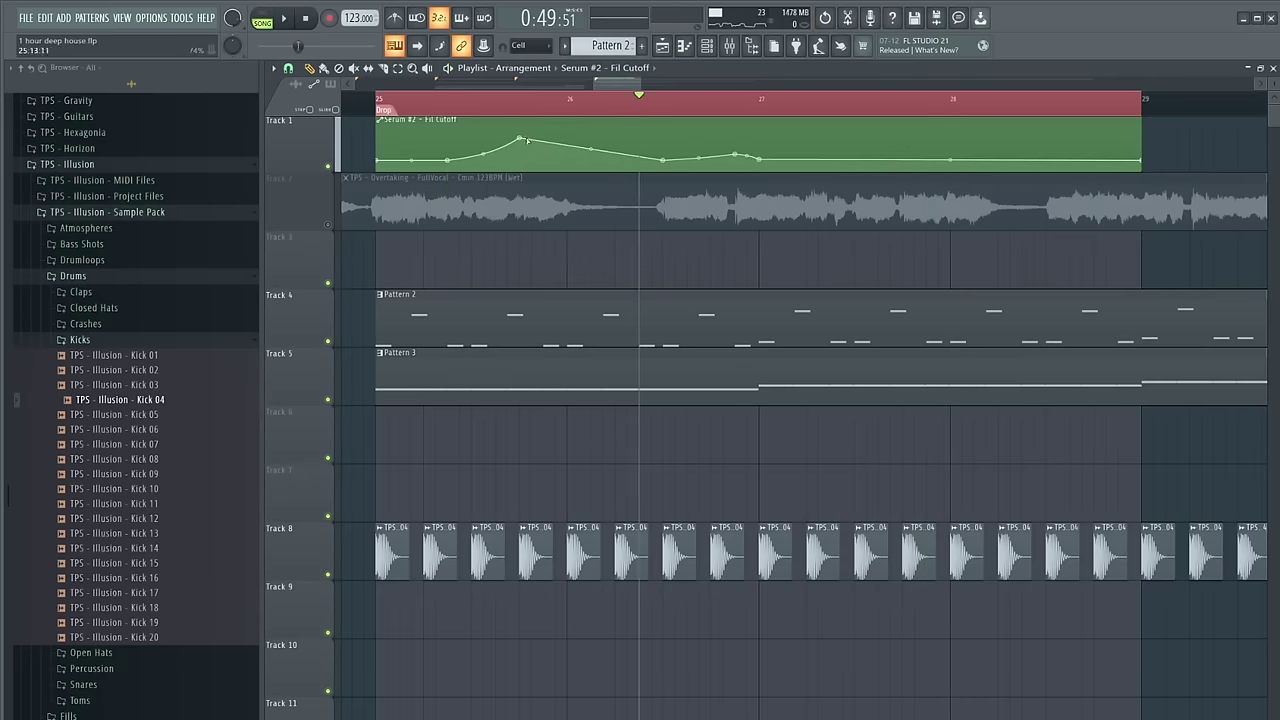
right_click(550, 162)
click(585, 378)
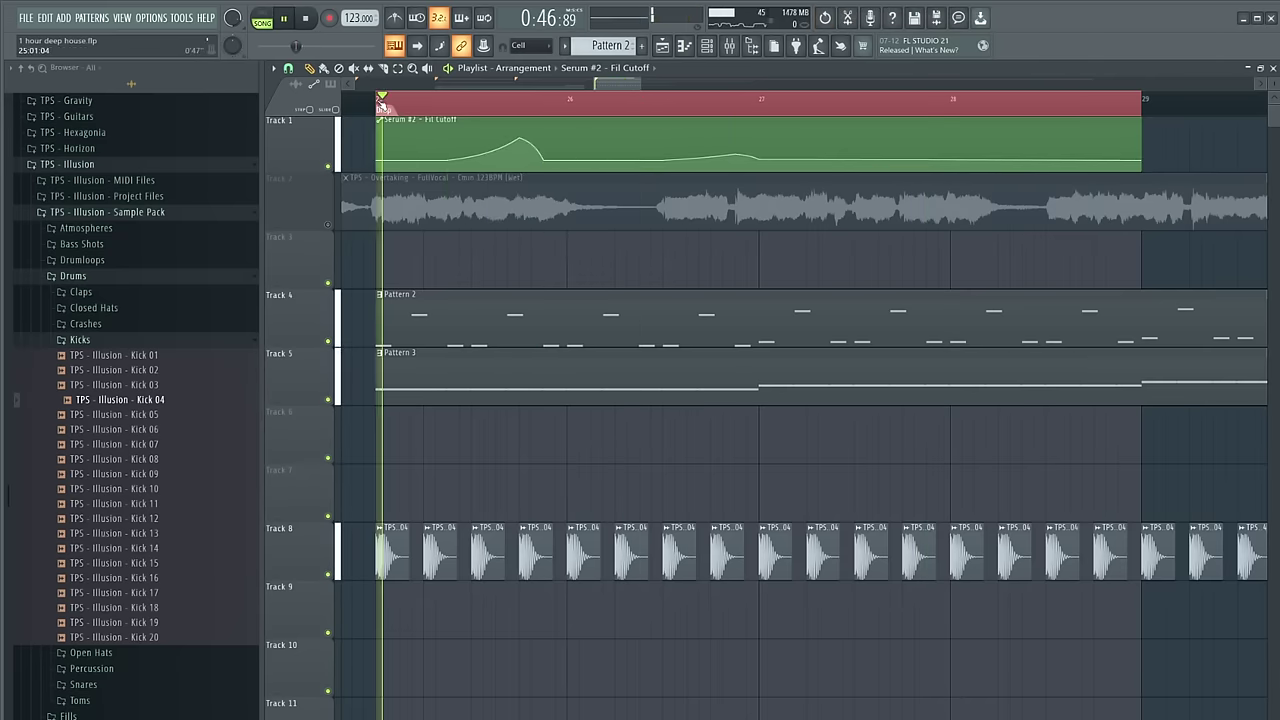
drag(521, 148, 497, 153)
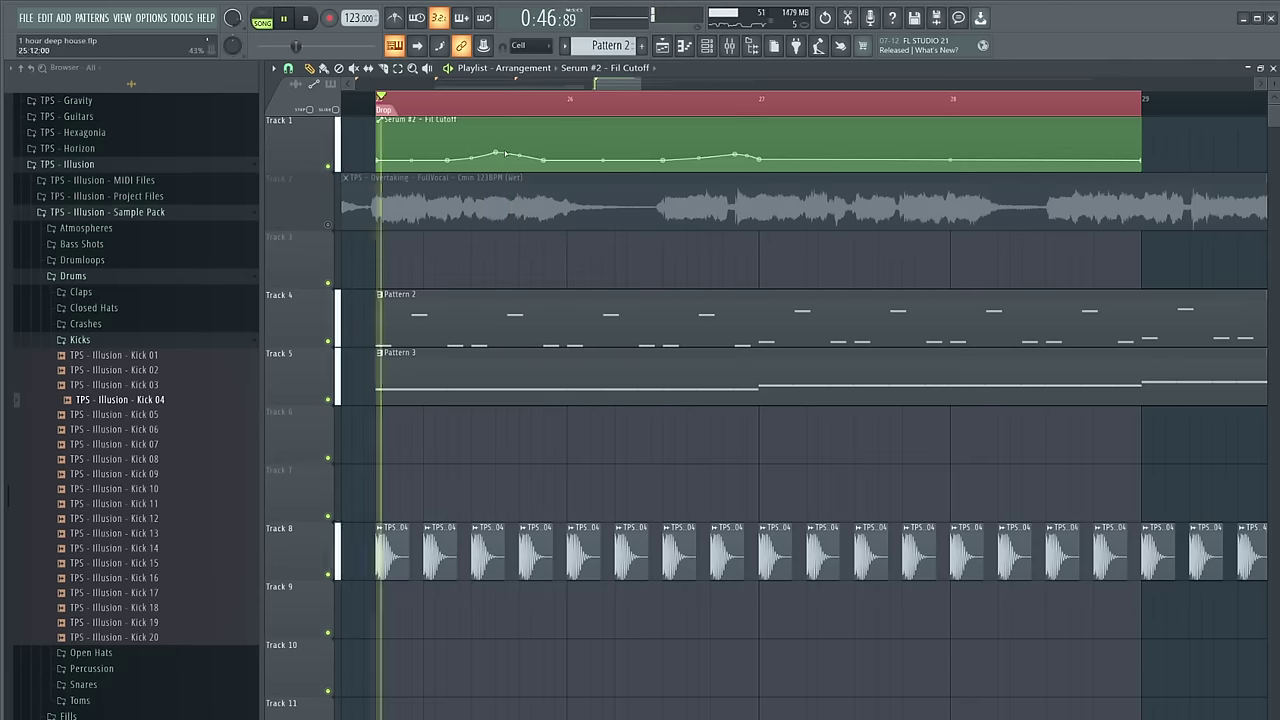
drag(506, 154, 521, 155)
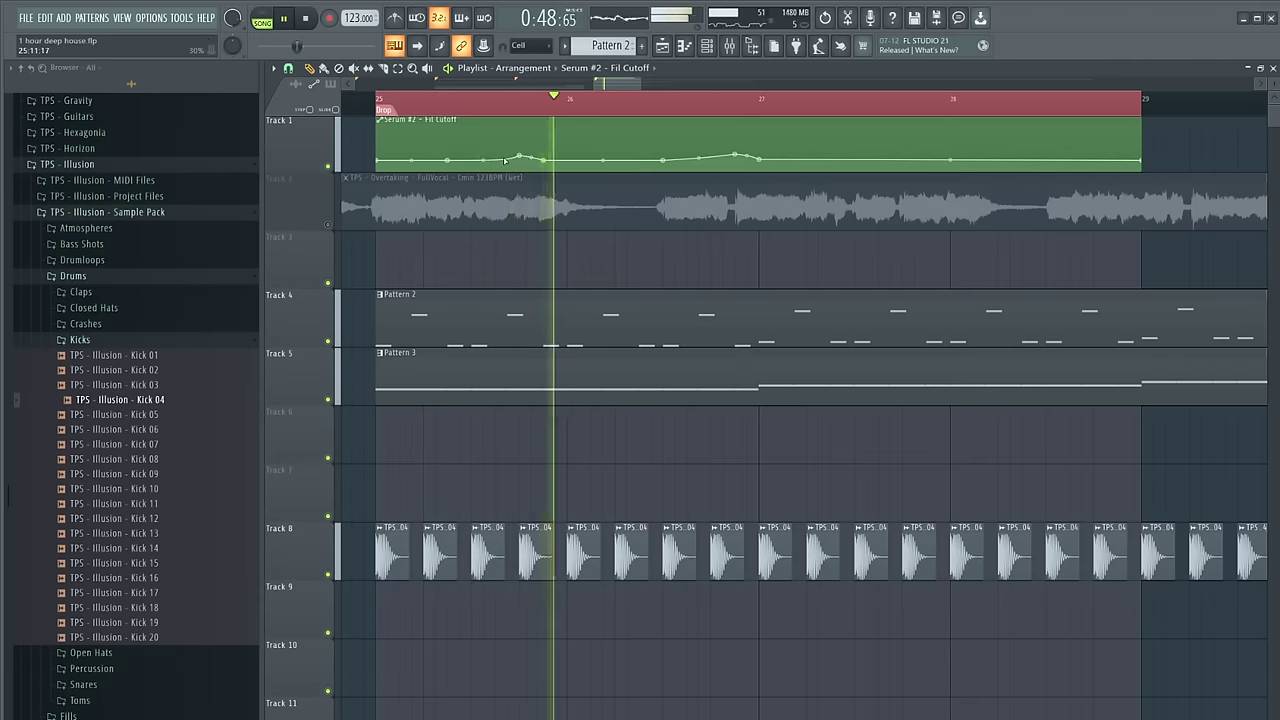
Shorten the Serum #2 cutoff clip to end at bar 27 and duplicate it
scroll(475, 162, down, 4)
scroll(625, 187, up, 2)
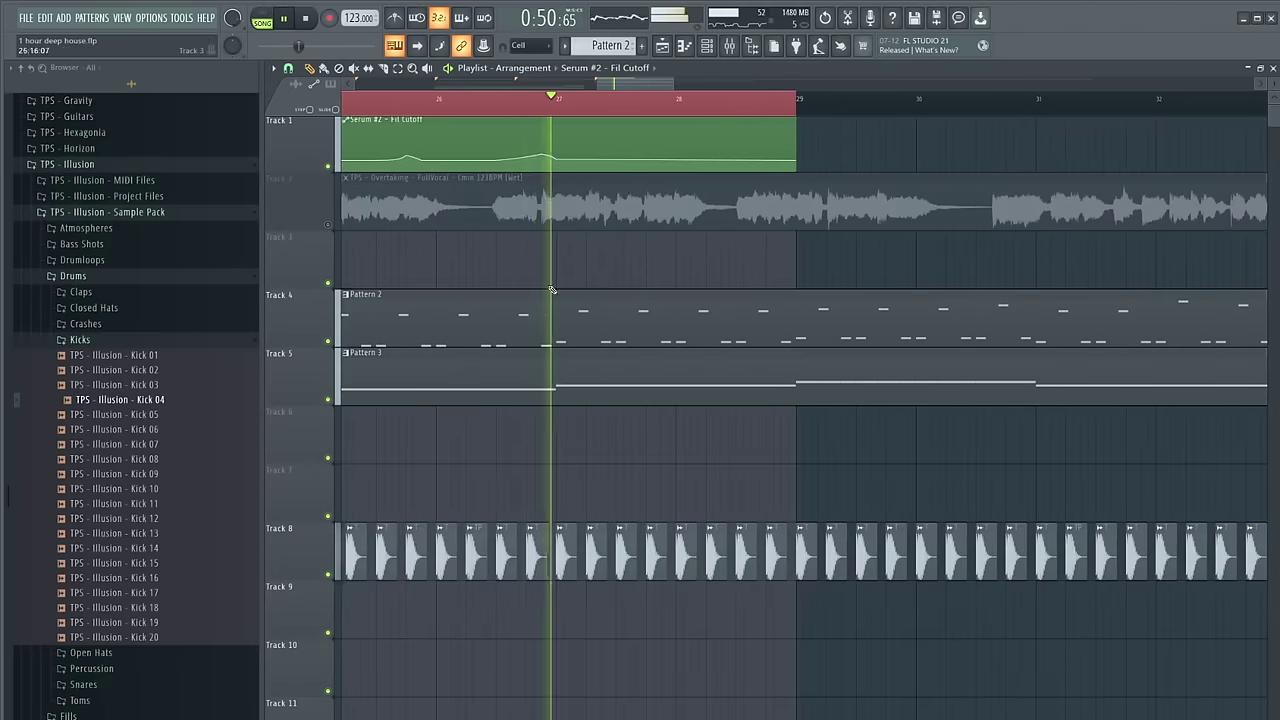
scroll(551, 290, down, 1)
scroll(583, 135, down, 2)
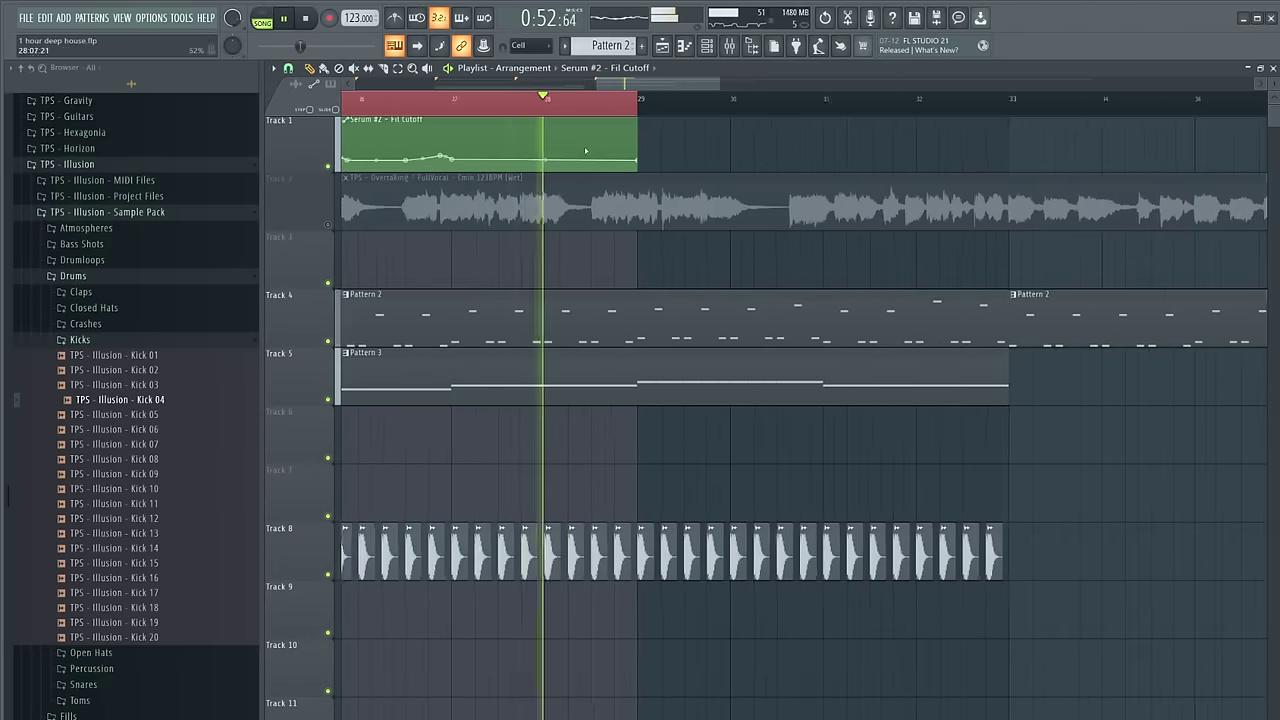
key(space)
drag(624, 126, 476, 125)
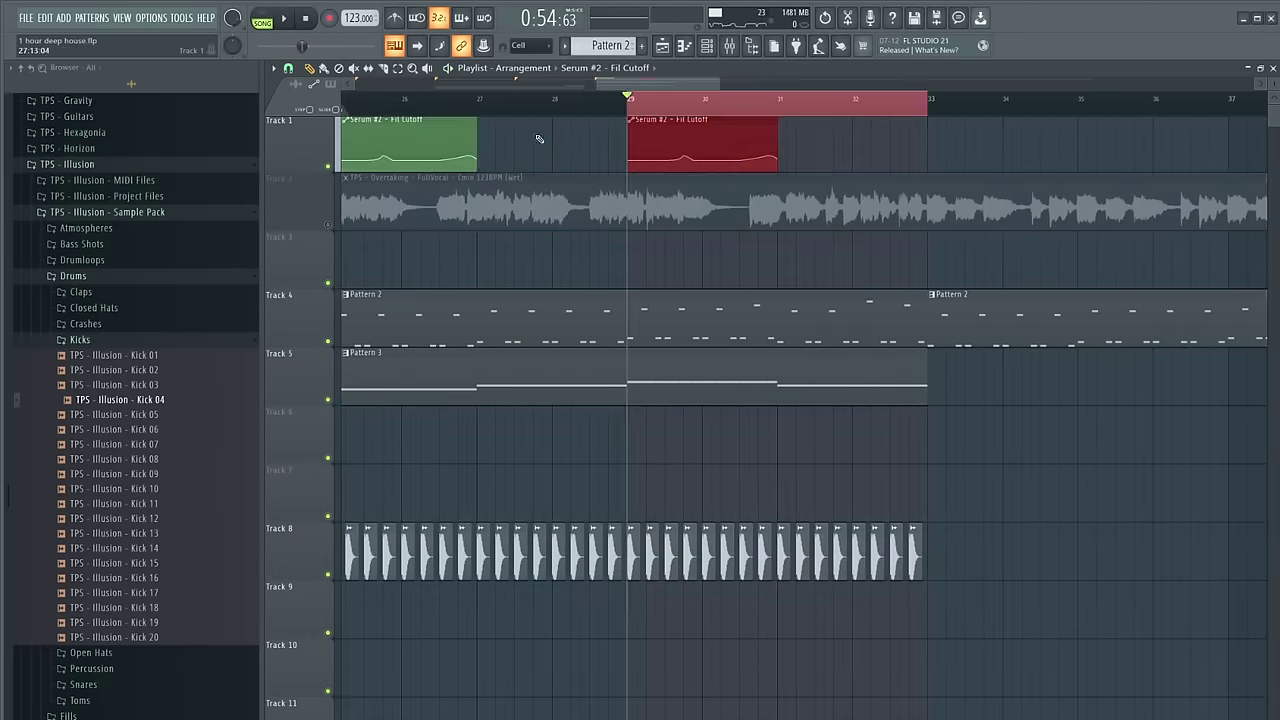
Place the copied cutoff clip directly after the original at bar 27 and move both clips to Track 6
scroll(583, 98, down, 3)
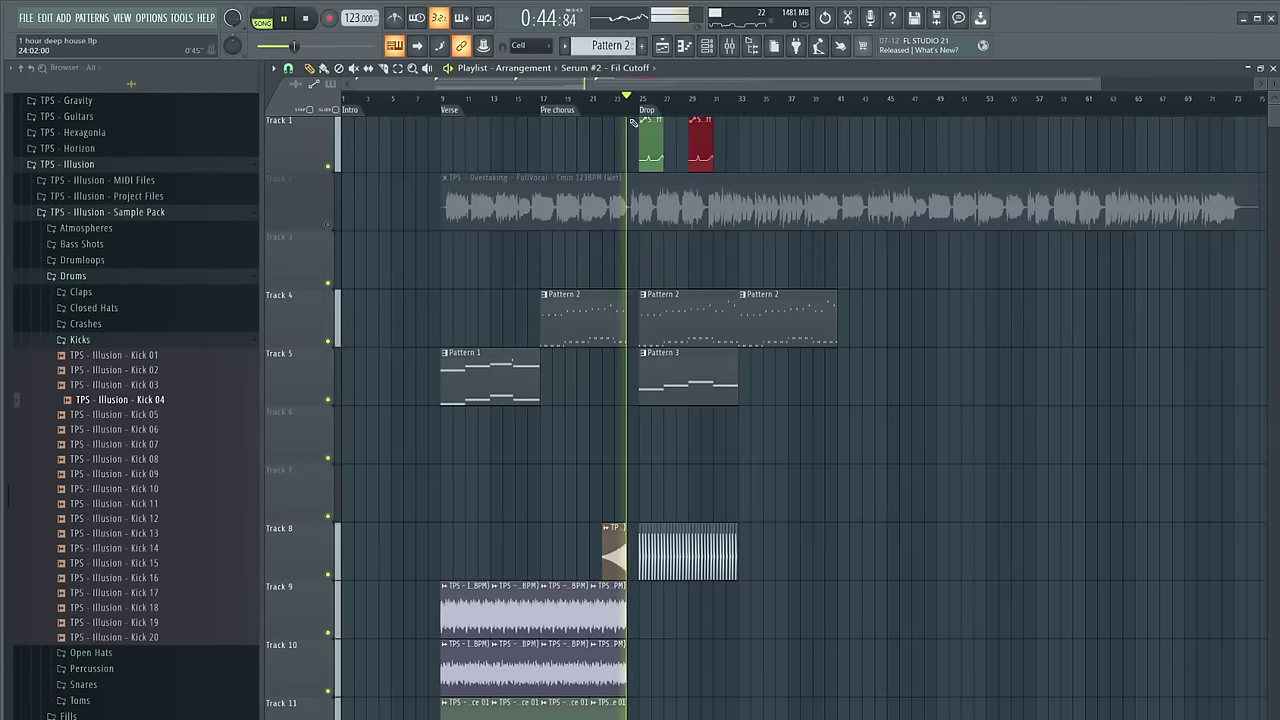
scroll(632, 114, up, 8)
drag(670, 122, 575, 373)
drag(663, 147, 402, 128)
key(shift+Left)
key(shift+Down)
key(shift+Down)
key(shift+Down)
key(shift+Down)
key(shift+Down)
key(shift+Down)
key(shift+Down)
key(shift+Down)
key(shift+Down)
key(shift+Down)
key(shift+Down)
key(shift+Up)
key(shift+Up)
key(shift+Up)
key(shift+Up)
key(shift+Up)
key(shift+Up)
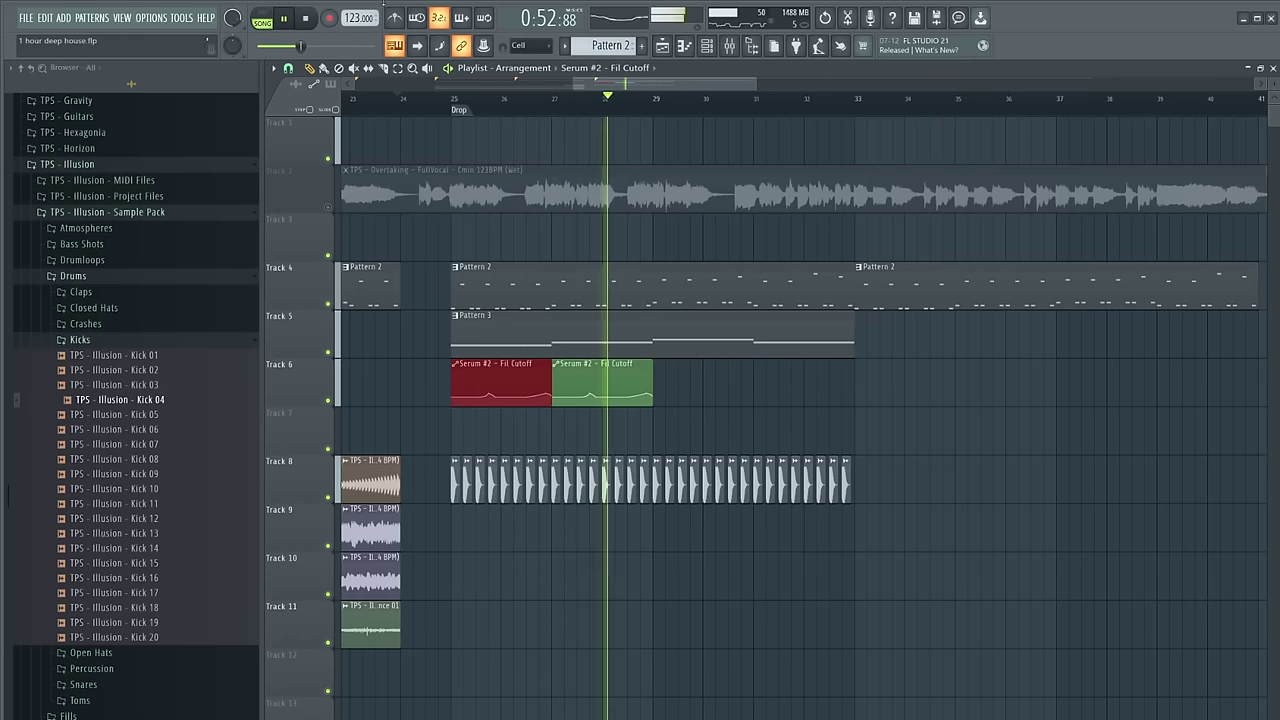
Duplicate both cutoff clips on Track 6 to cover bars 29 to 33, then clear the selection
drag(744, 372, 405, 404)
key(ctrl+b)
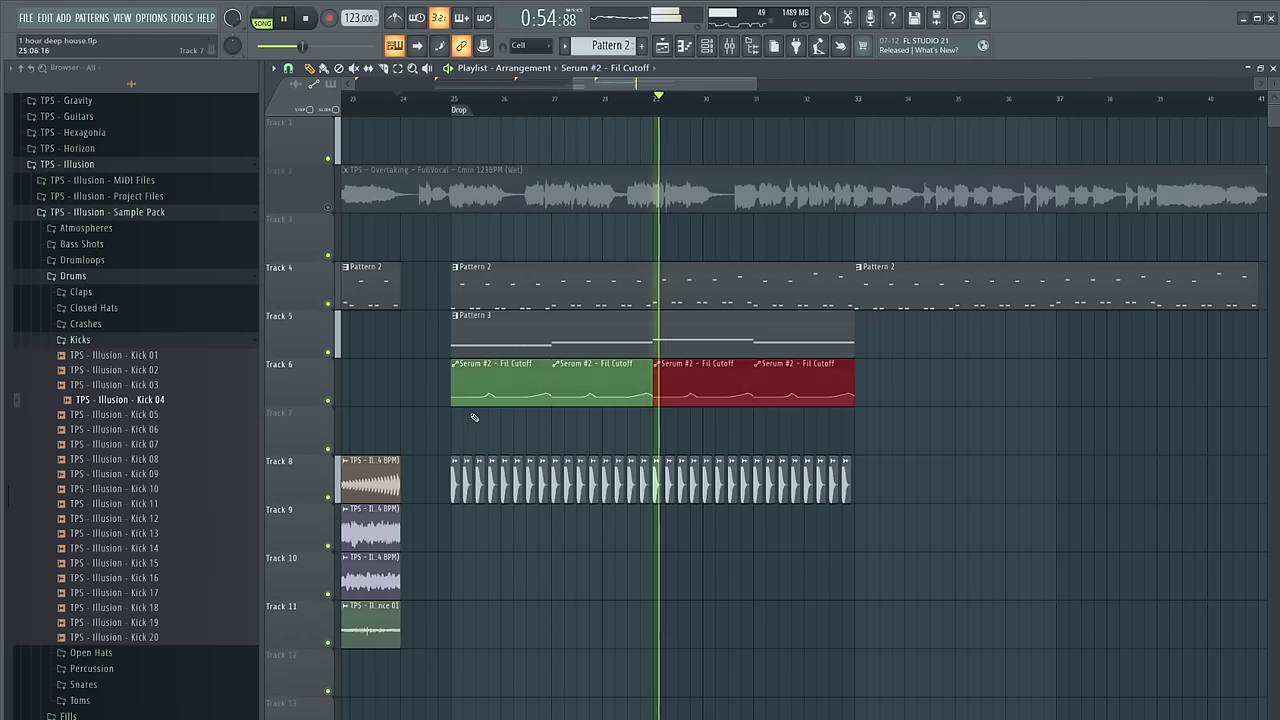
key(ctrl+d)
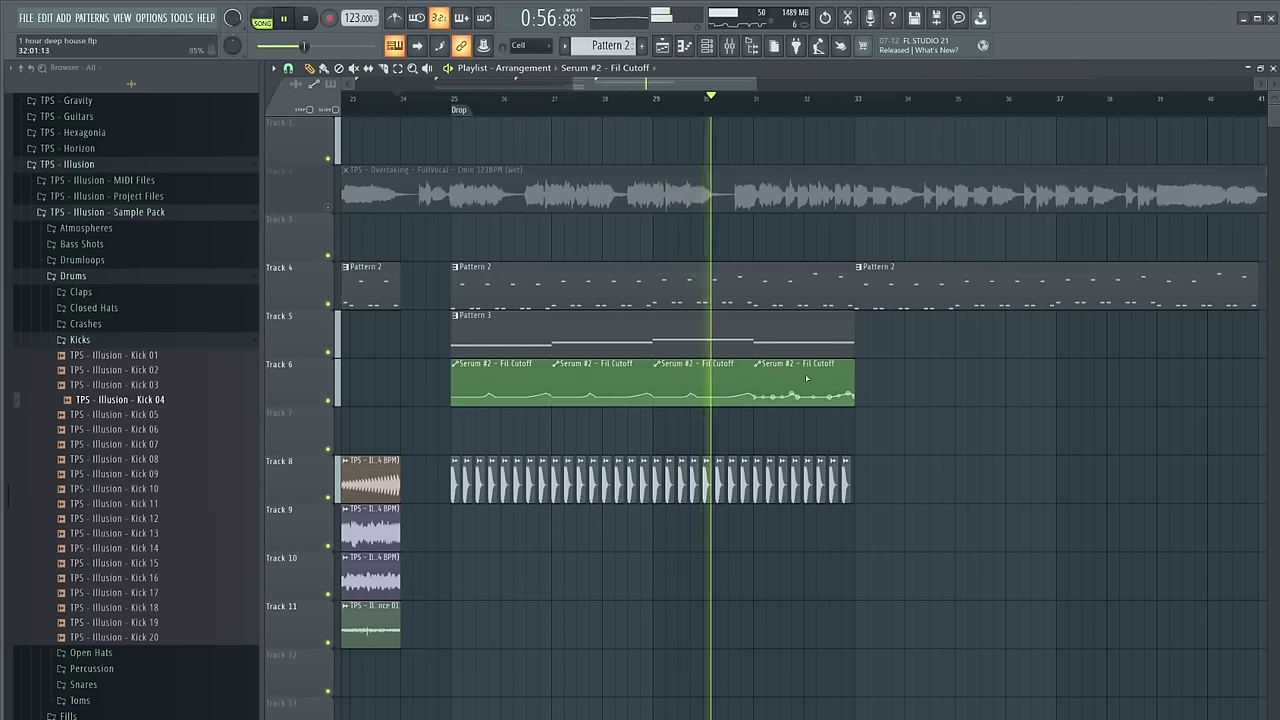
Move all four Serum #2 cutoff clips down to Track 10
scroll(807, 379, down, 2)
scroll(810, 379, up, 4)
scroll(850, 383, down, 4)
drag(919, 391, 603, 385)
key(shift+Down)
key(shift+Down)
key(shift+Down)
key(shift+Down)
ctrl+click(897, 397)
scroll(897, 397, down, 3)
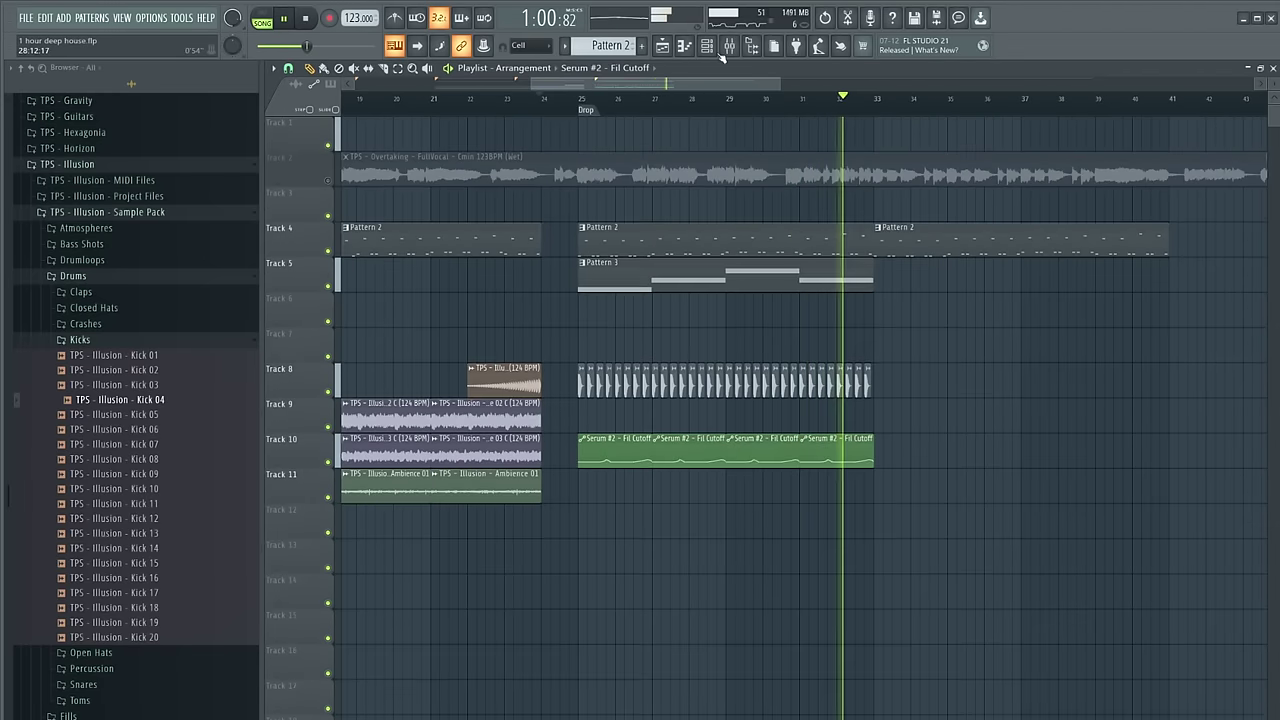
Add Crystallizer to the empty slot below Fruity Reeverb 2 on the Serum #2 mixer insert and play the drop
key(space)
click(730, 46)
click(430, 318)
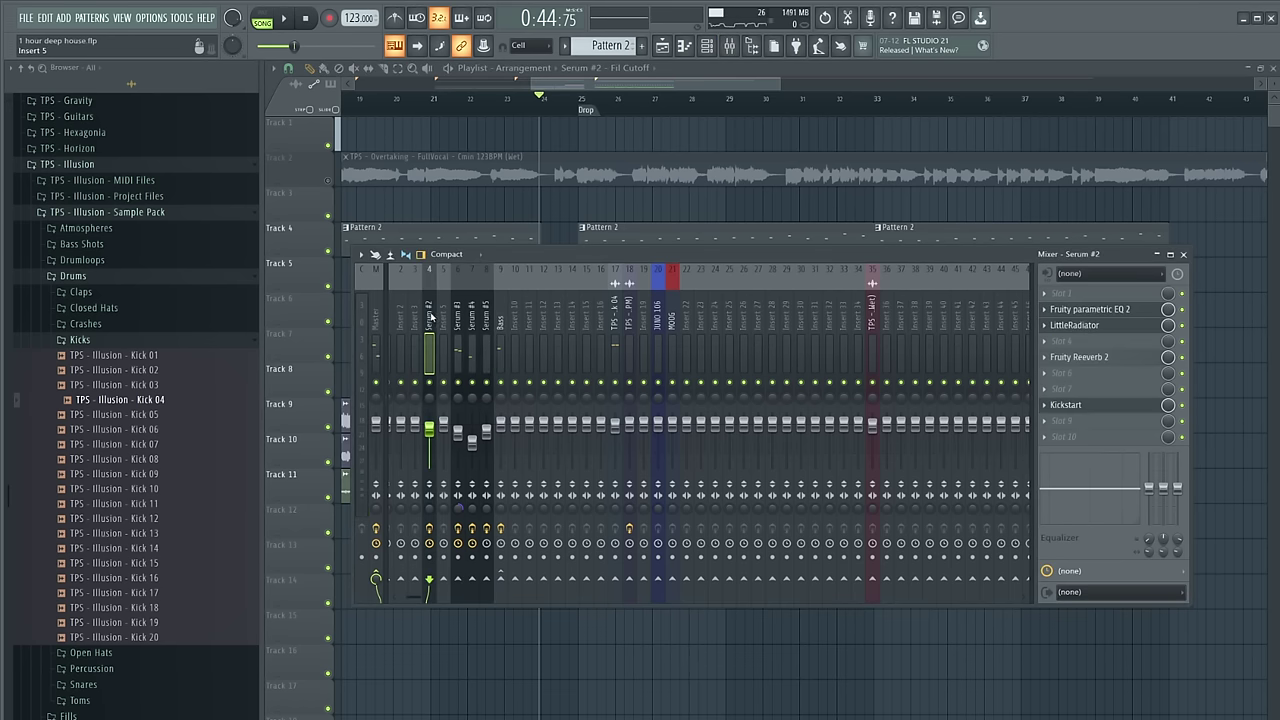
click(1076, 375)
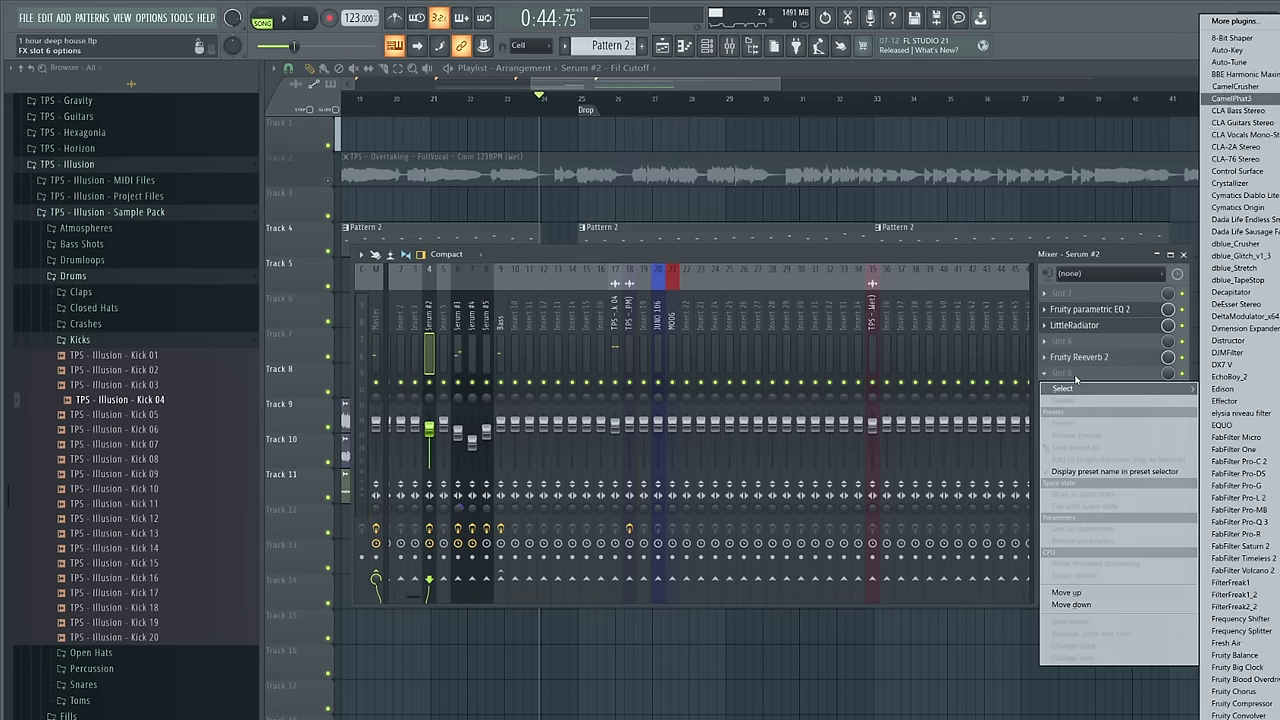
click(1268, 186)
key(space)
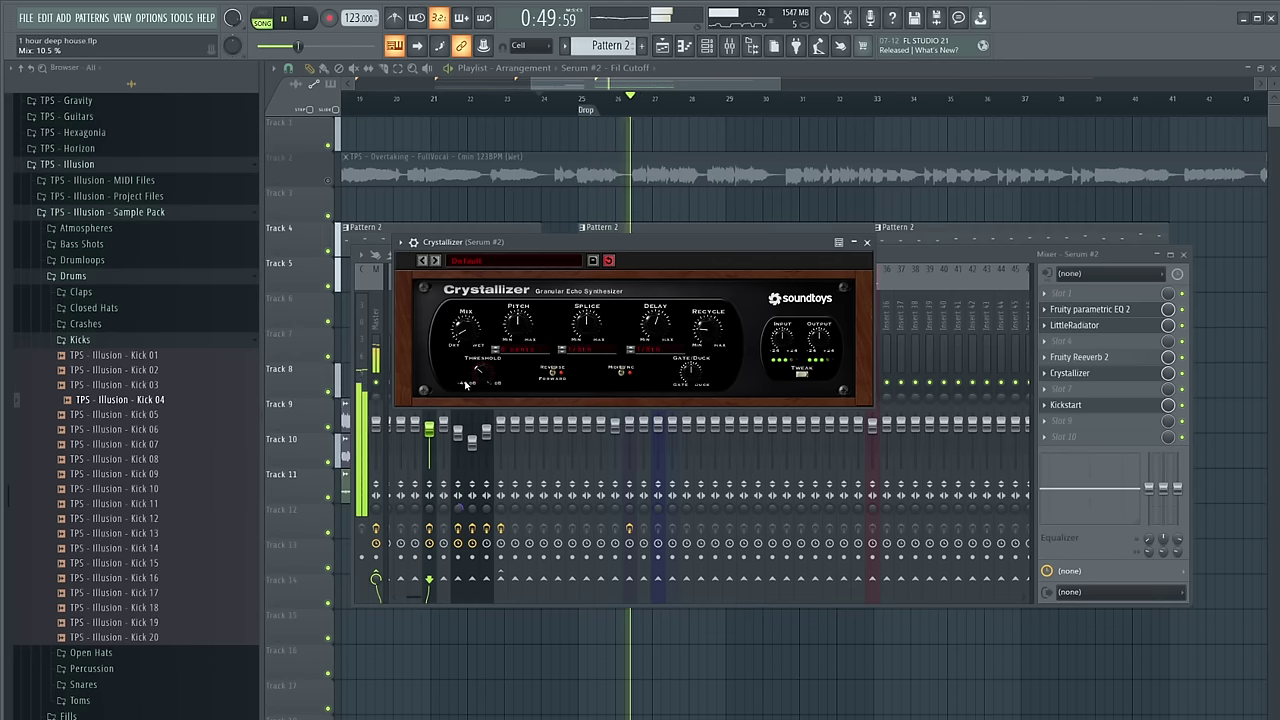
Create an automation clip for the Crystallizer mix and place it on Track 9 starting at bar 25
click(181, 17)
mouse_move(240, 177)
click(365, 260)
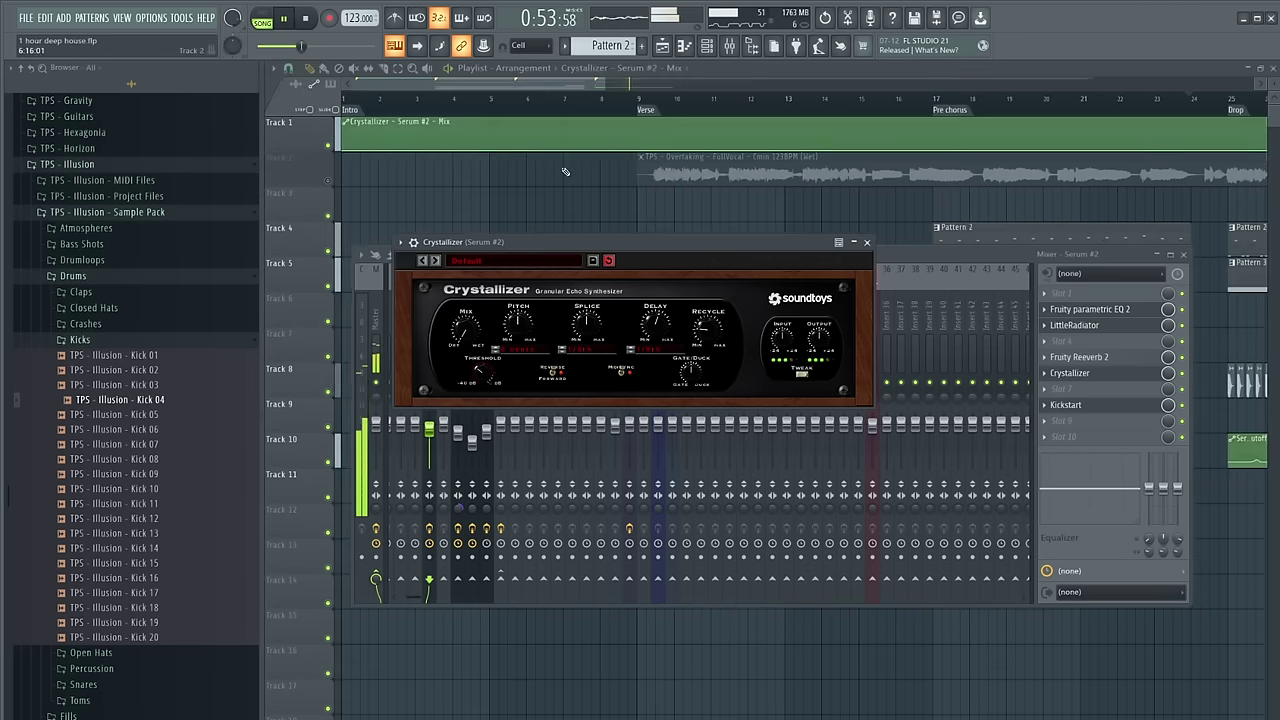
right_click(562, 166)
scroll(560, 166, down, 4)
key(space)
drag(454, 126, 830, 434)
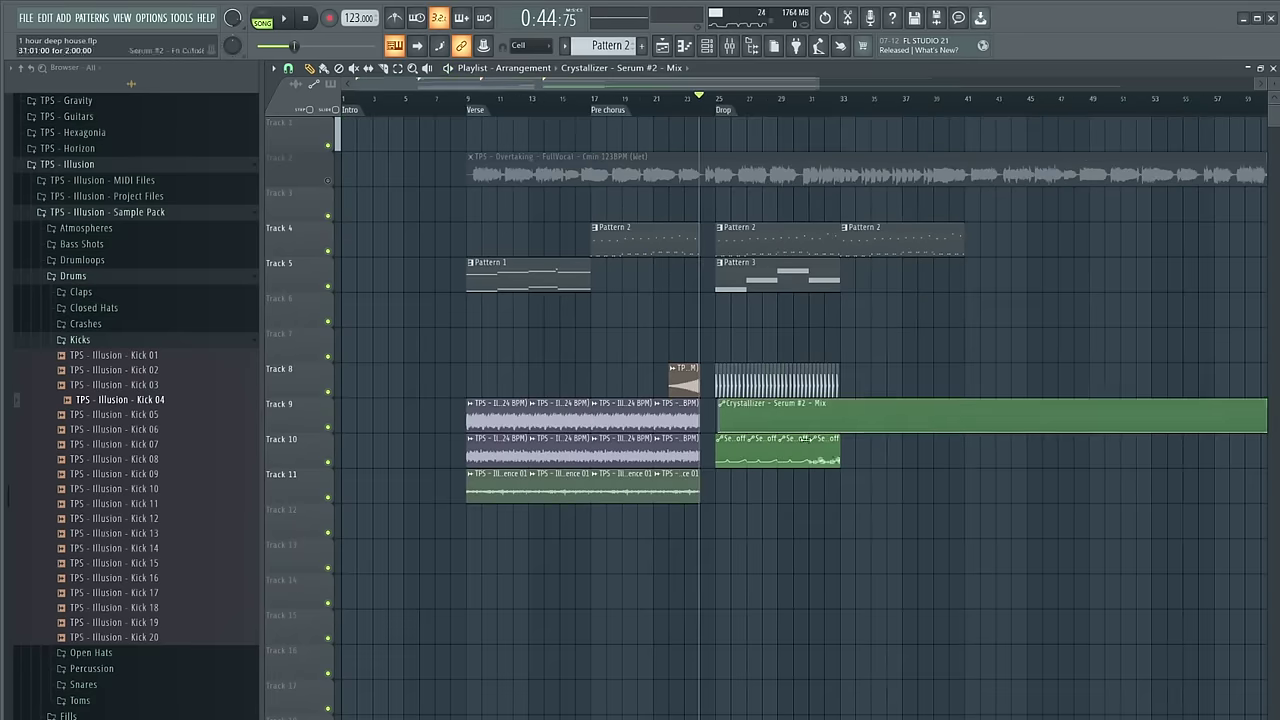
Add points to the Crystallizer mix clip so it rises from mid-bar 26 to just before bar 27 and falls back to zero
scroll(829, 433, up, 4)
key(space)
scroll(748, 401, up, 2)
scroll(748, 401, up, 2)
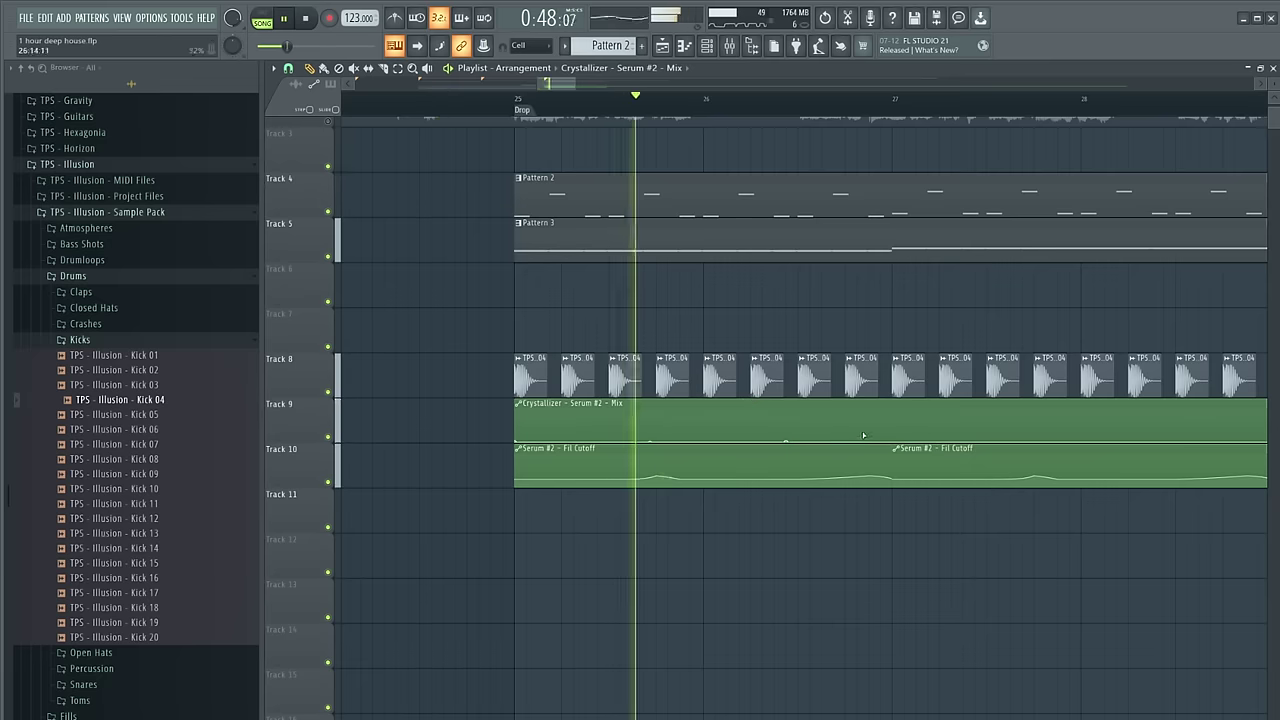
drag(862, 435, 892, 417)
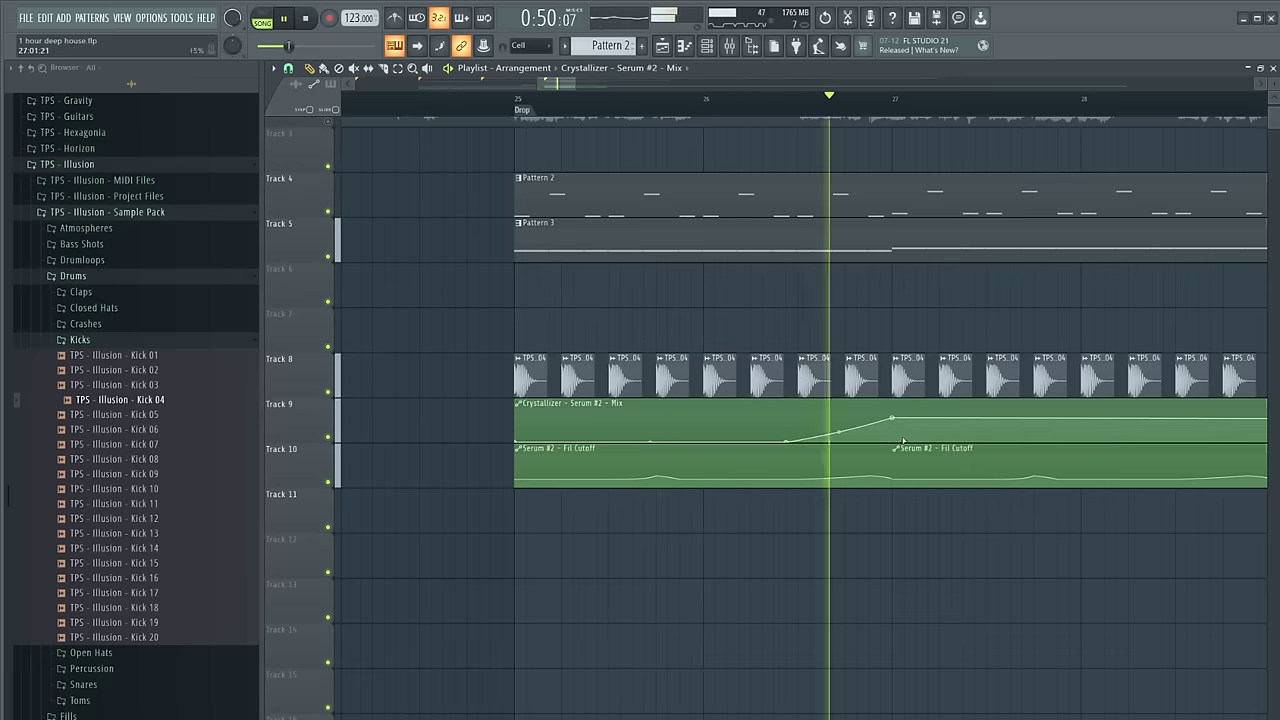
click(903, 441)
drag(905, 442, 892, 436)
key(space)
scroll(885, 430, up, 3)
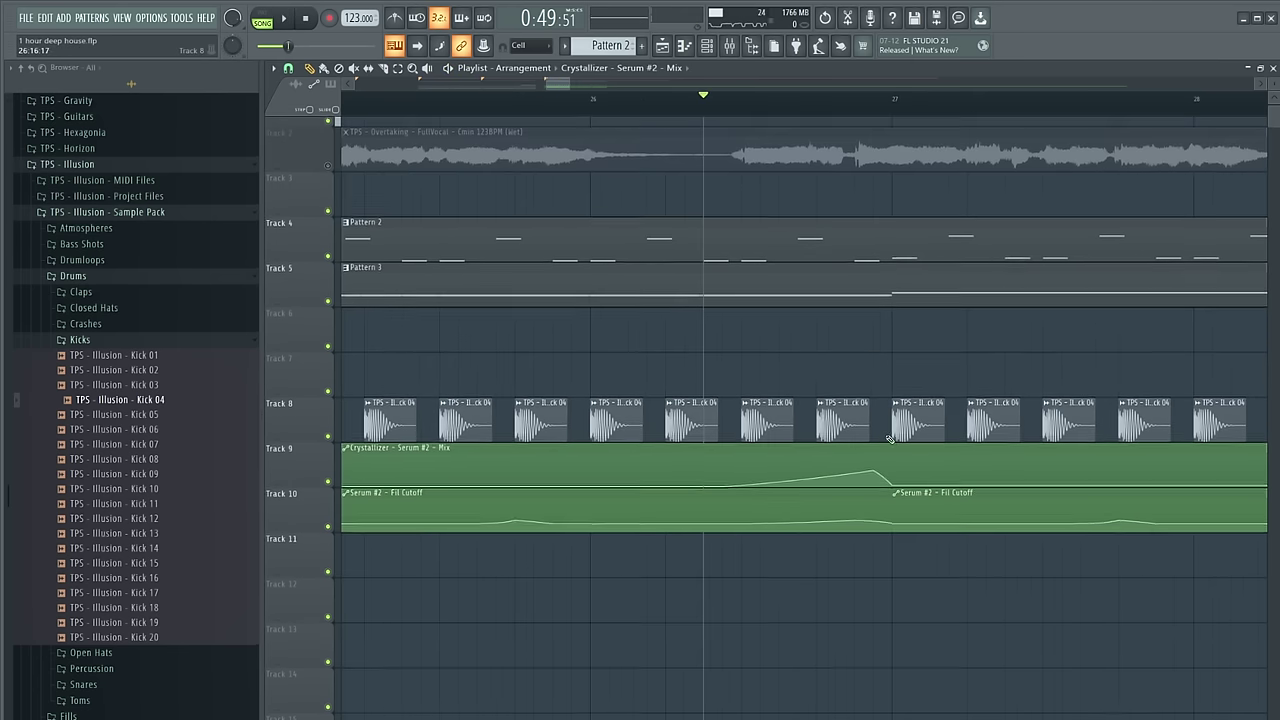
Play the Crystallizer rise and move the end point of its fall past bar 27
key(space)
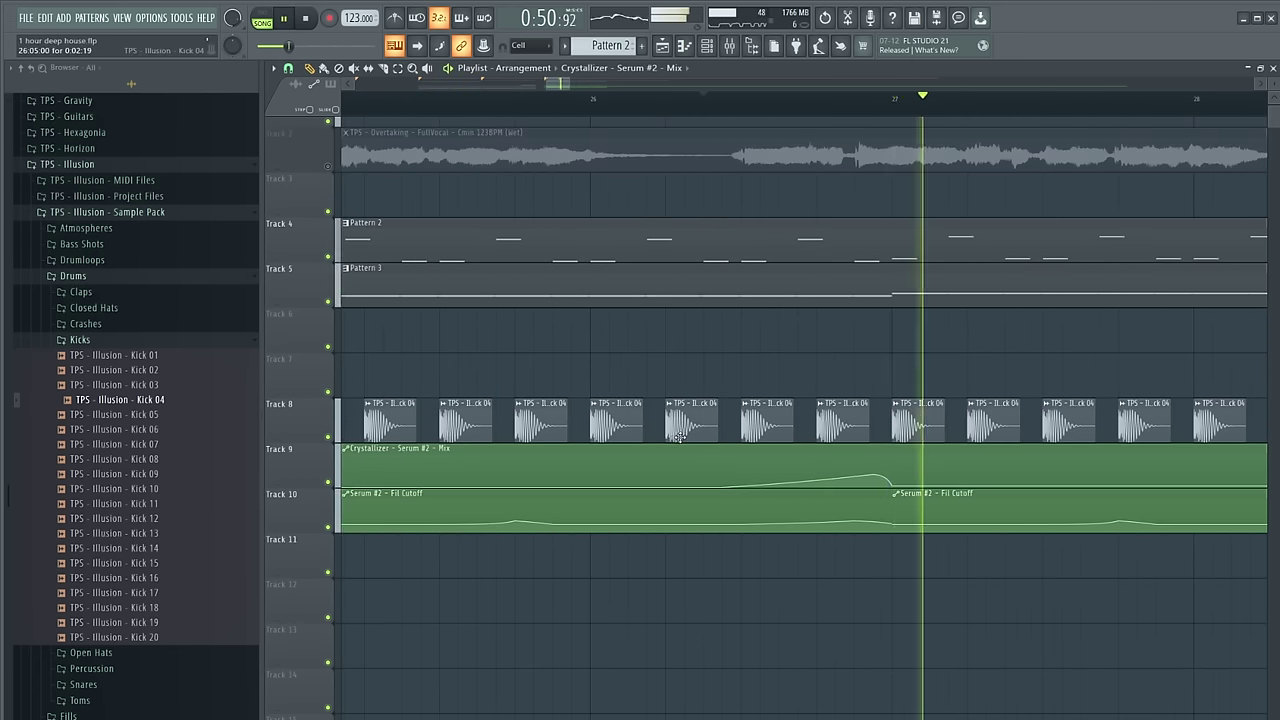
scroll(679, 437, down, 3)
key(space)
key(space)
drag(753, 486, 788, 487)
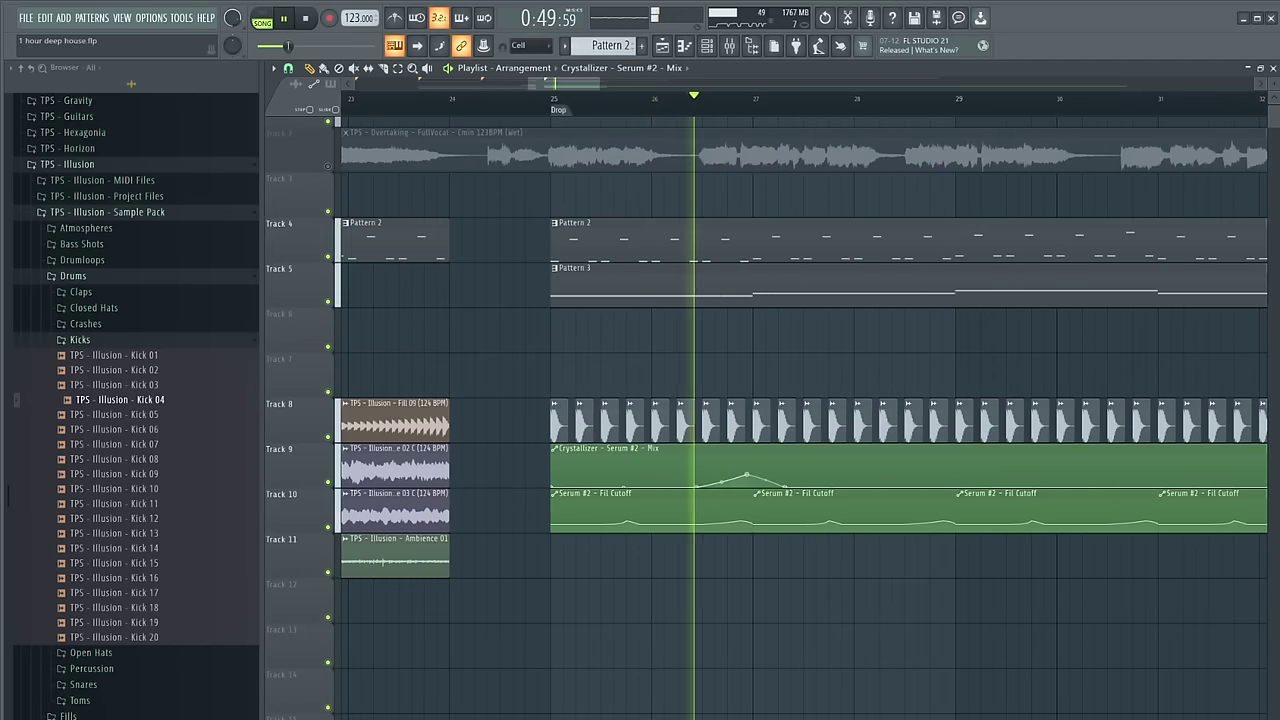
Save the project
scroll(789, 489, down, 4)
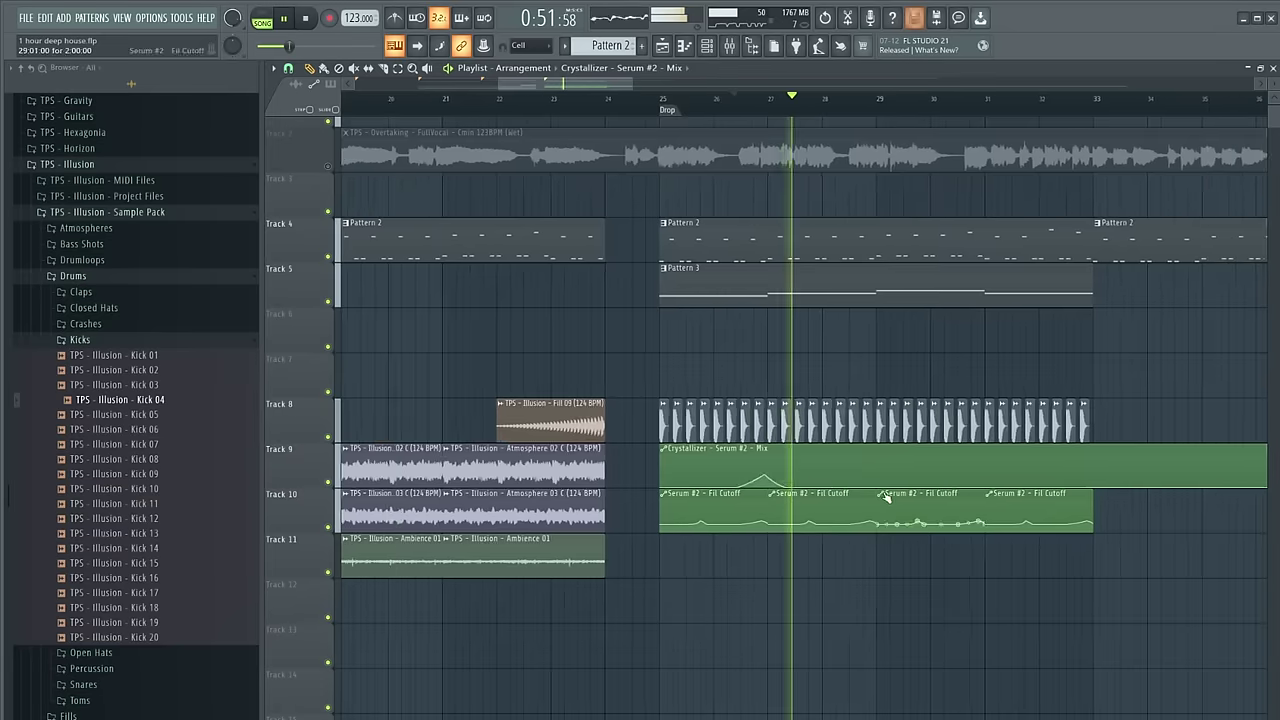
scroll(880, 499, up, 3)
key(ctrl+s)
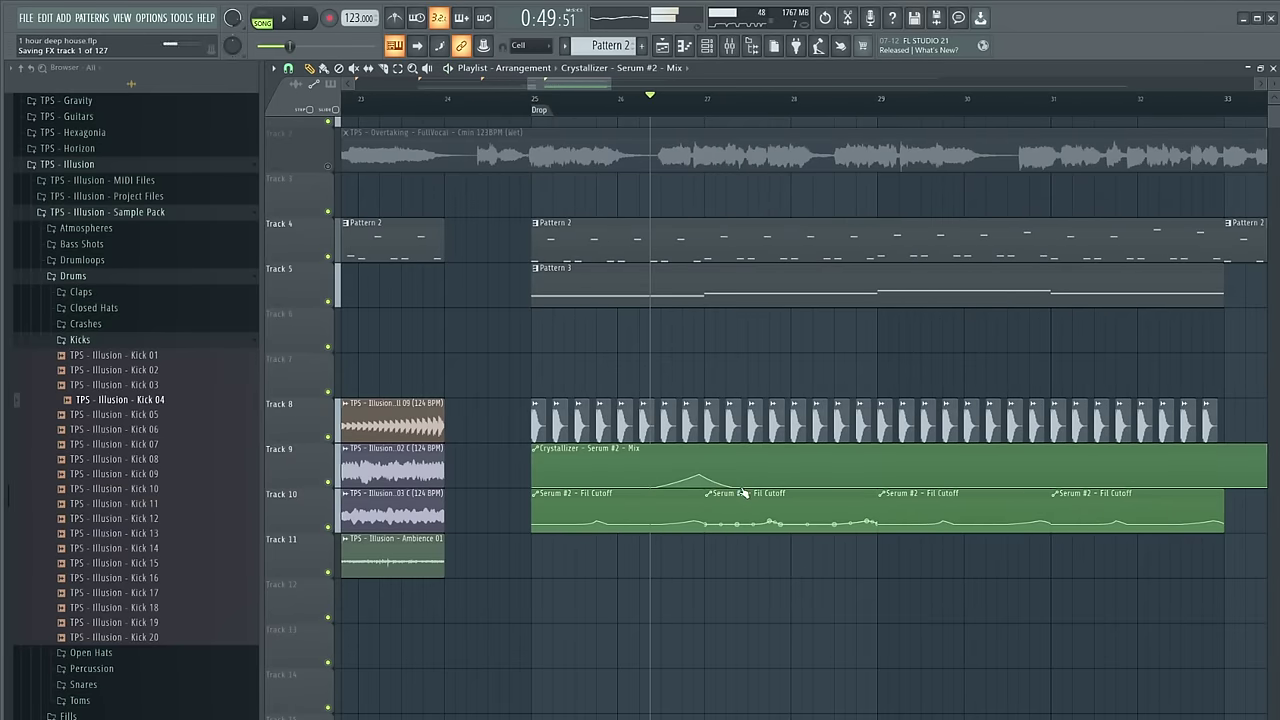
Bring the end point of the Crystallizer mix fall closer to bar 27 and play the transition back
scroll(744, 493, up, 3)
key(space)
key(space)
key(space)
scroll(760, 472, down, 2)
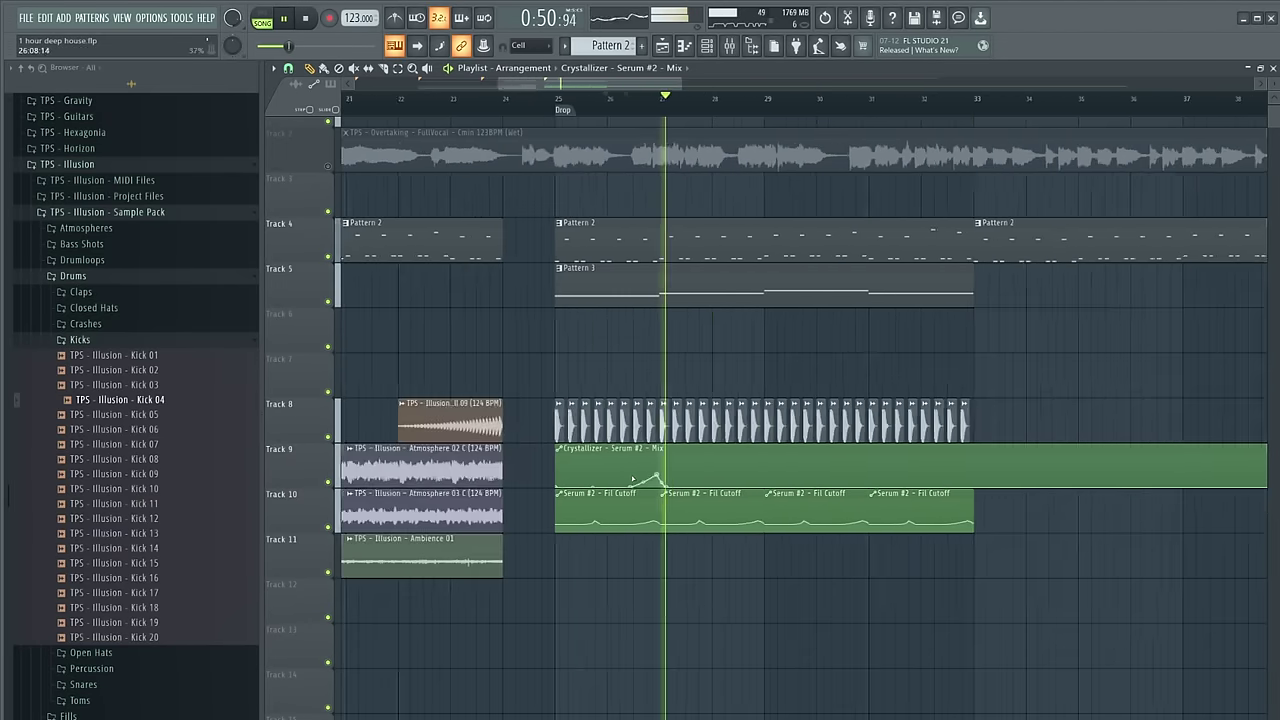
scroll(679, 471, down, 2)
scroll(614, 469, up, 2)
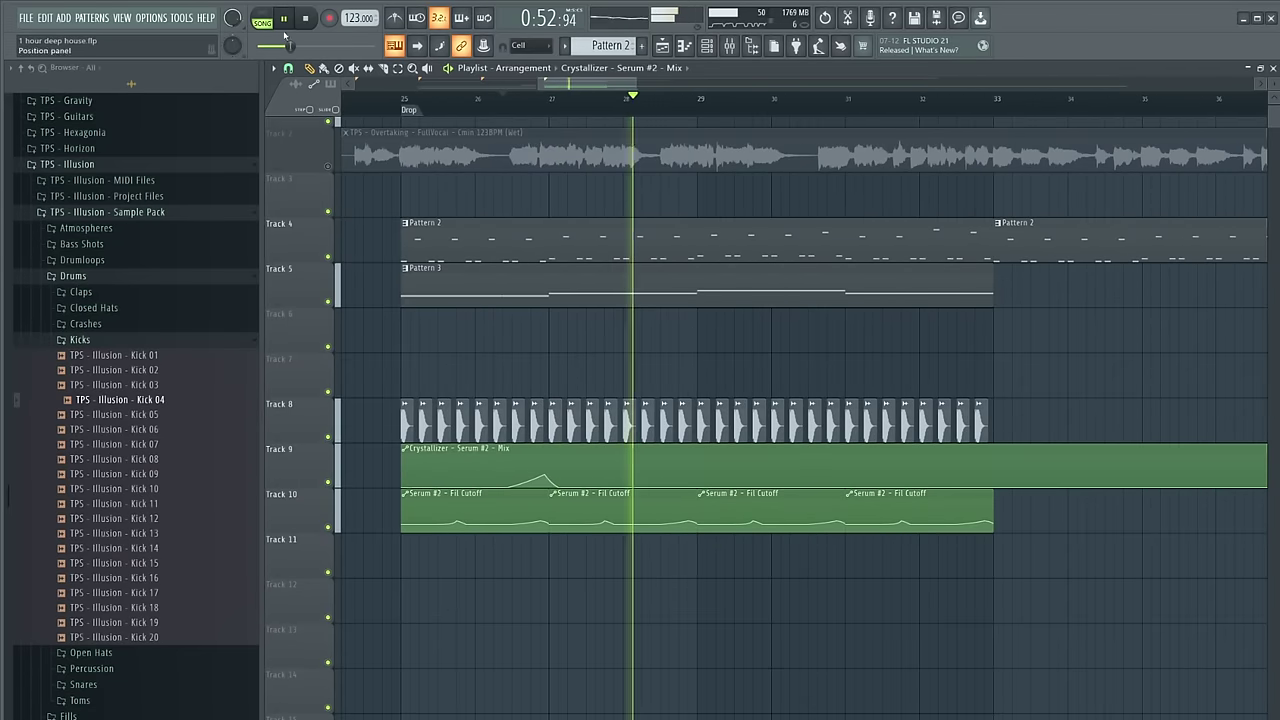
Add similar Crystallizer mix rises peaking just before bars 29 and 31, each falling back to zero right after the bar
right_click(692, 475)
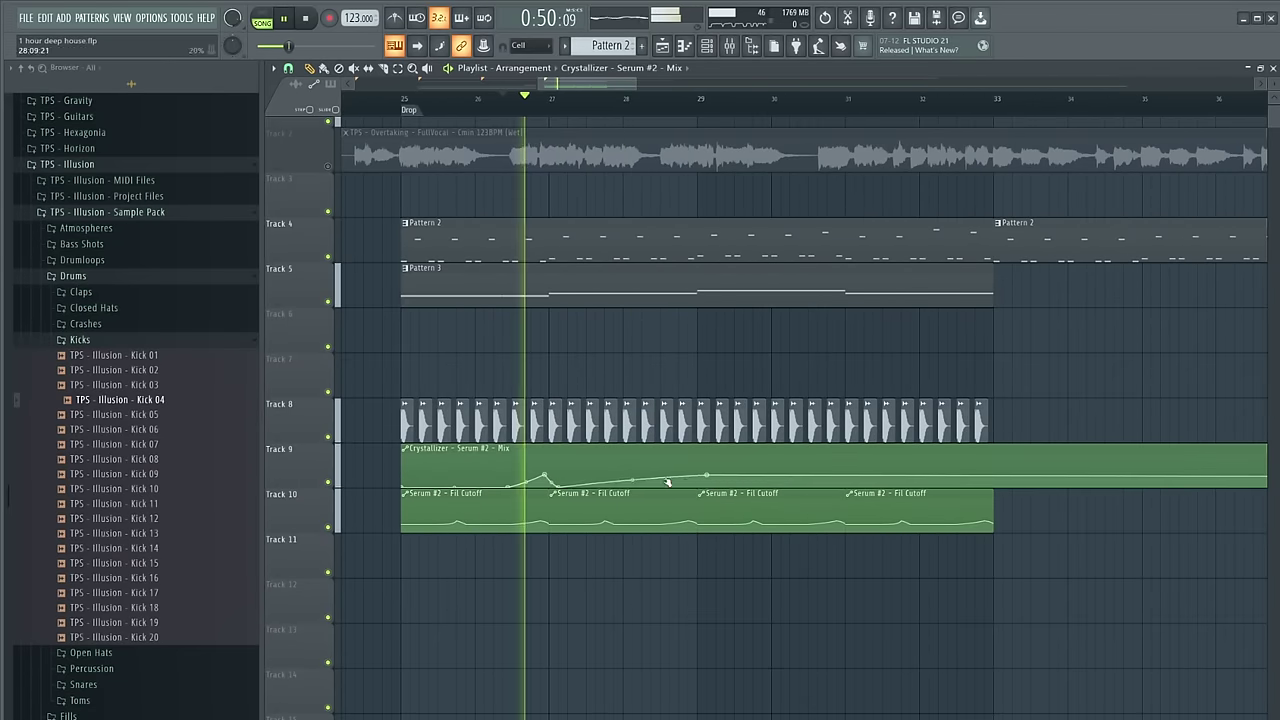
right_click(652, 486)
drag(693, 474, 693, 476)
right_click(709, 486)
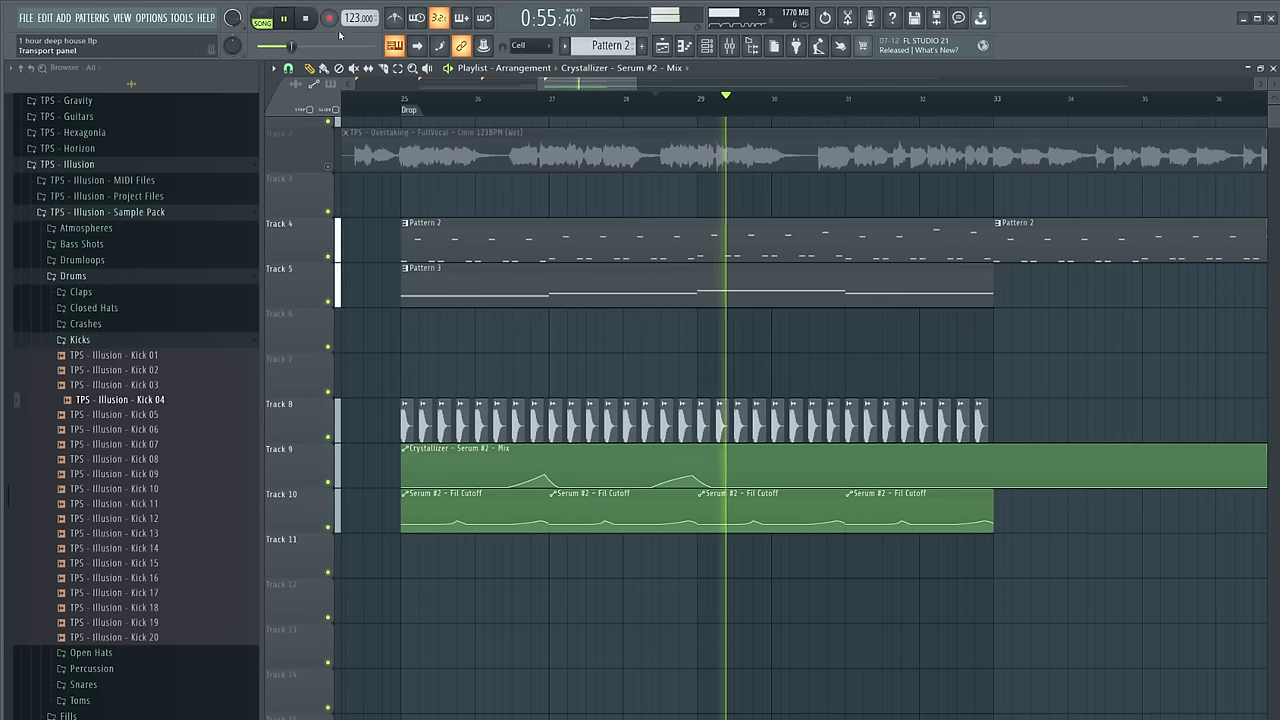
right_click(820, 484)
mouse_move(820, 484)
mouse_down()
mouse_move(852, 476)
mouse_move(837, 476)
mouse_up()
right_click(859, 486)
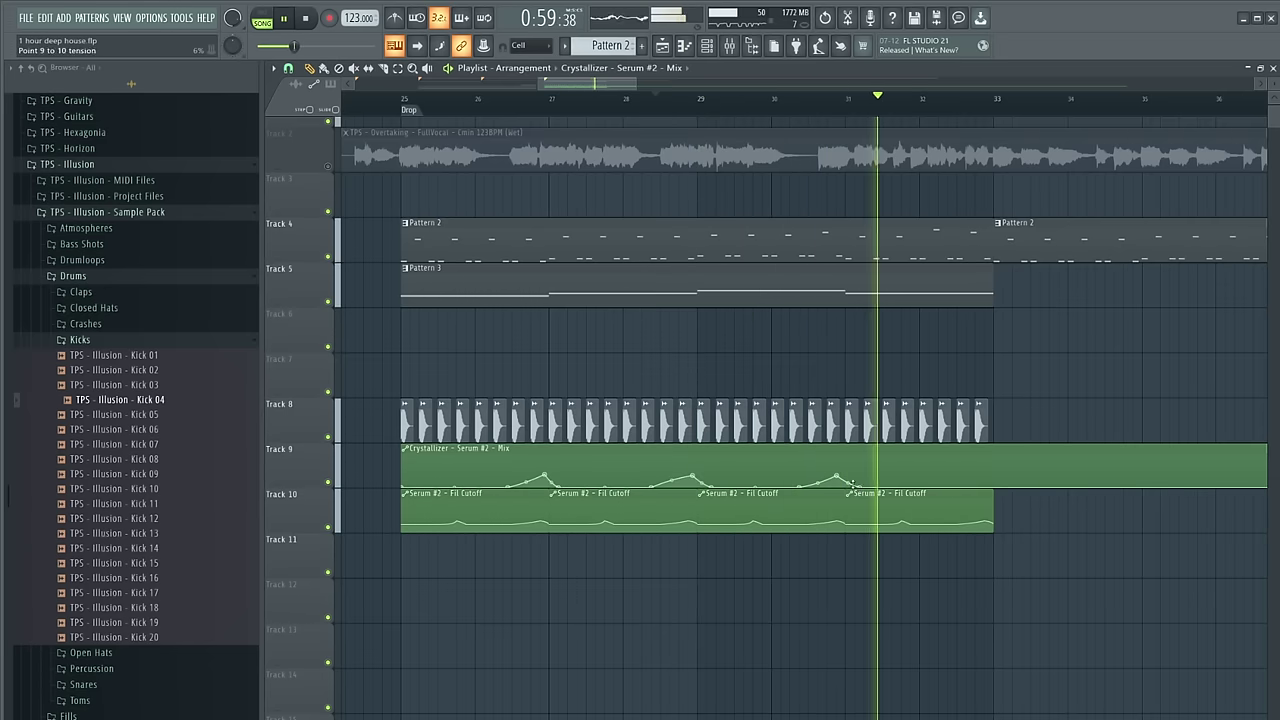
Add a higher Crystallizer mix rise peaking at bar 33 and cut off the rest of the clip after bar 33
right_click(995, 479)
right_click(1010, 486)
drag(996, 478, 995, 469)
click(936, 102)
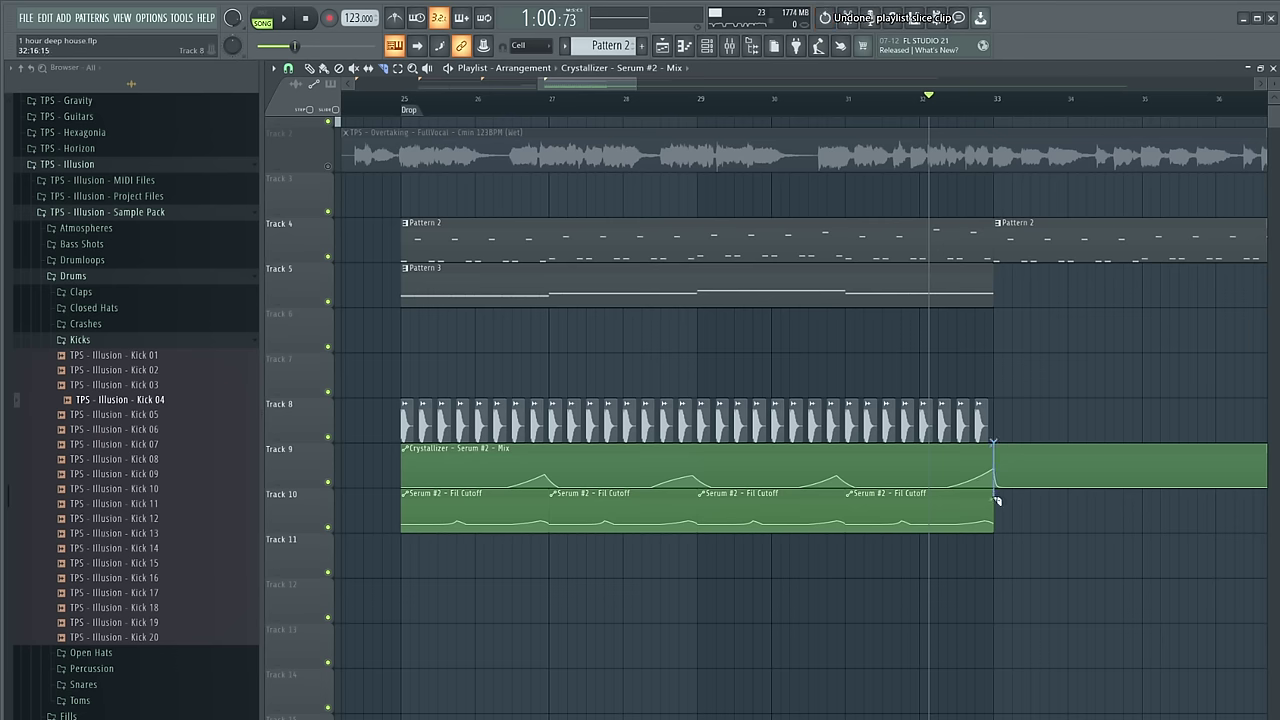
right_click(1058, 452)
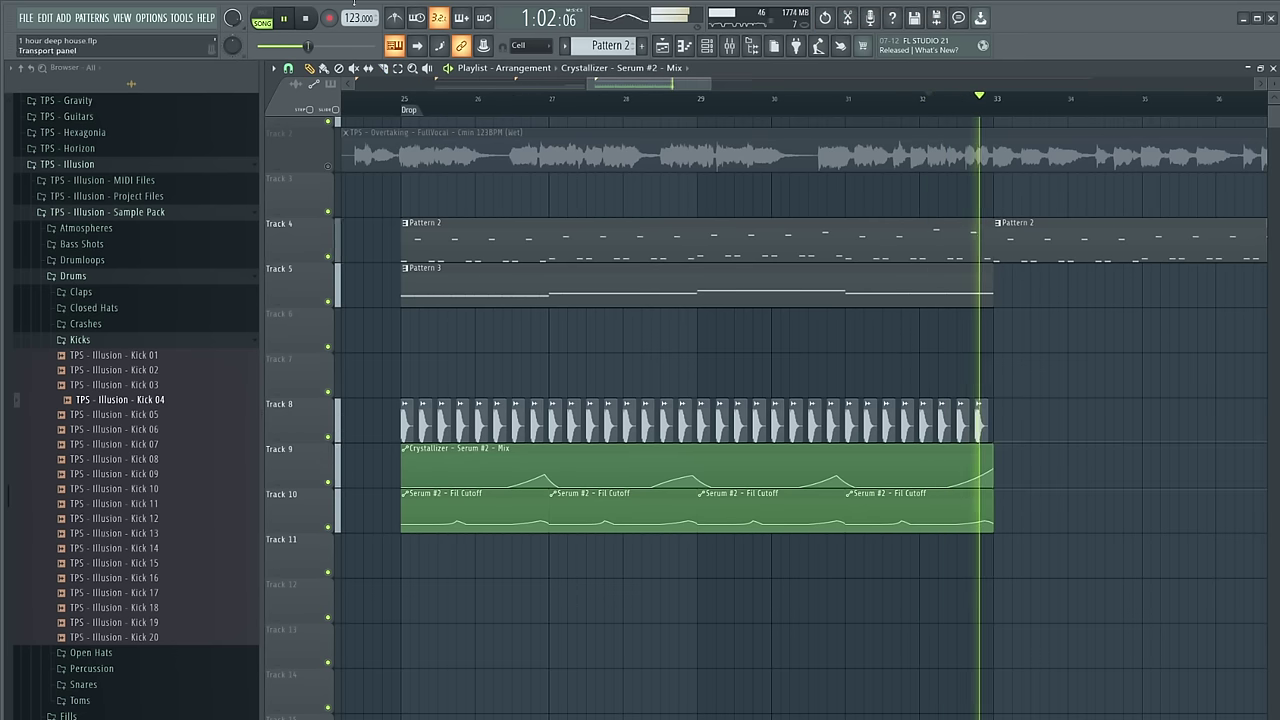
Unmute the vocal on Track 2 and play the drop with it
click(327, 167)
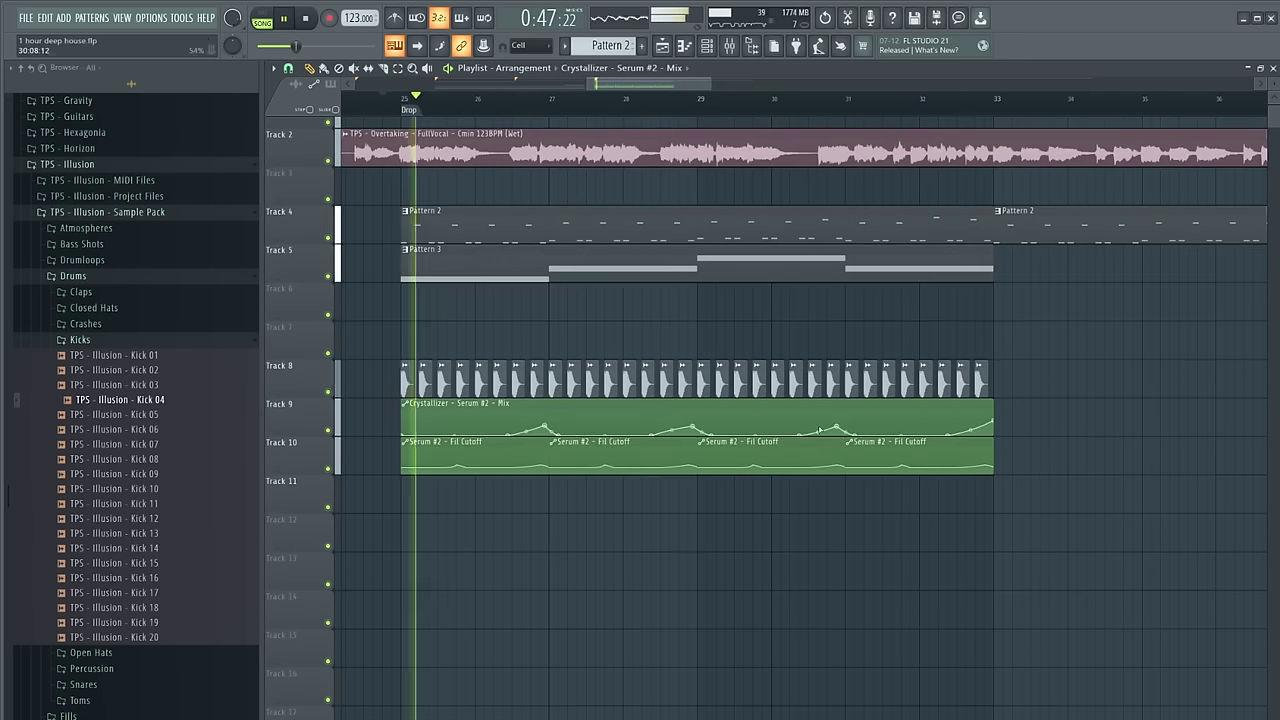
scroll(731, 392, down, 2)
scroll(731, 392, down, 1)
scroll(731, 392, up, 2)
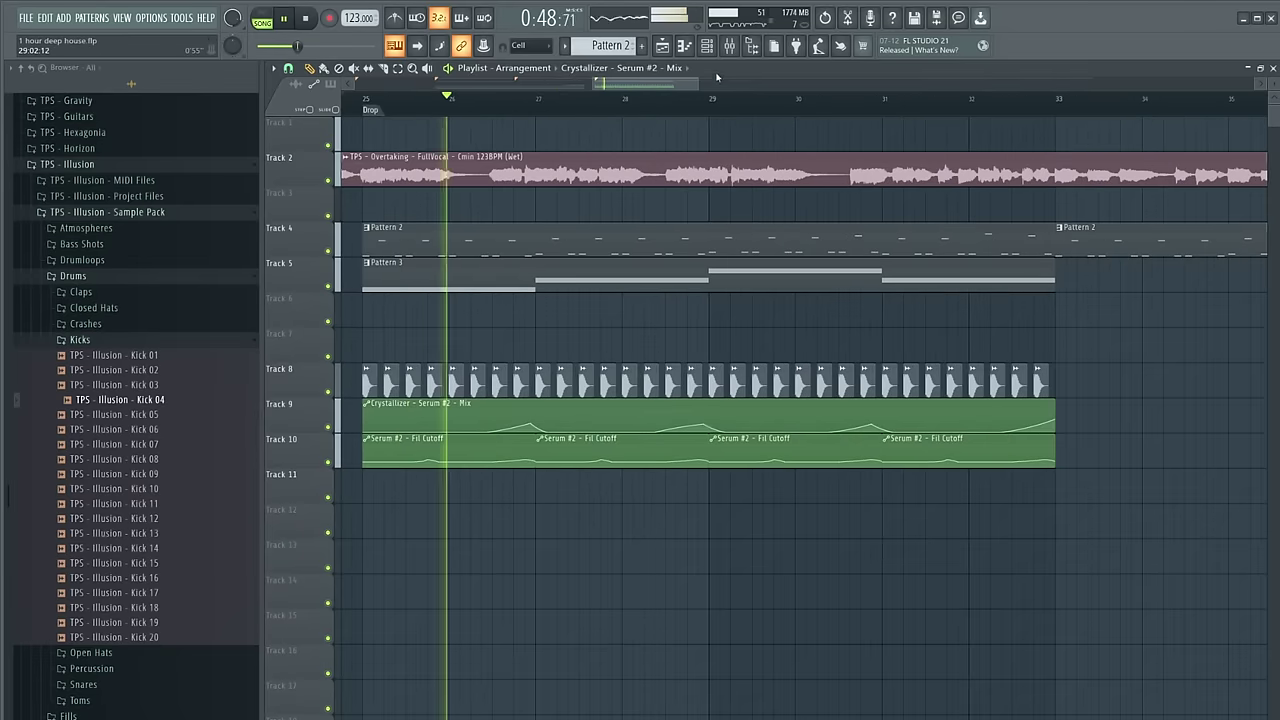
Insert the Kickstart effect on the vocal's mixer track, insert 35
click(729, 46)
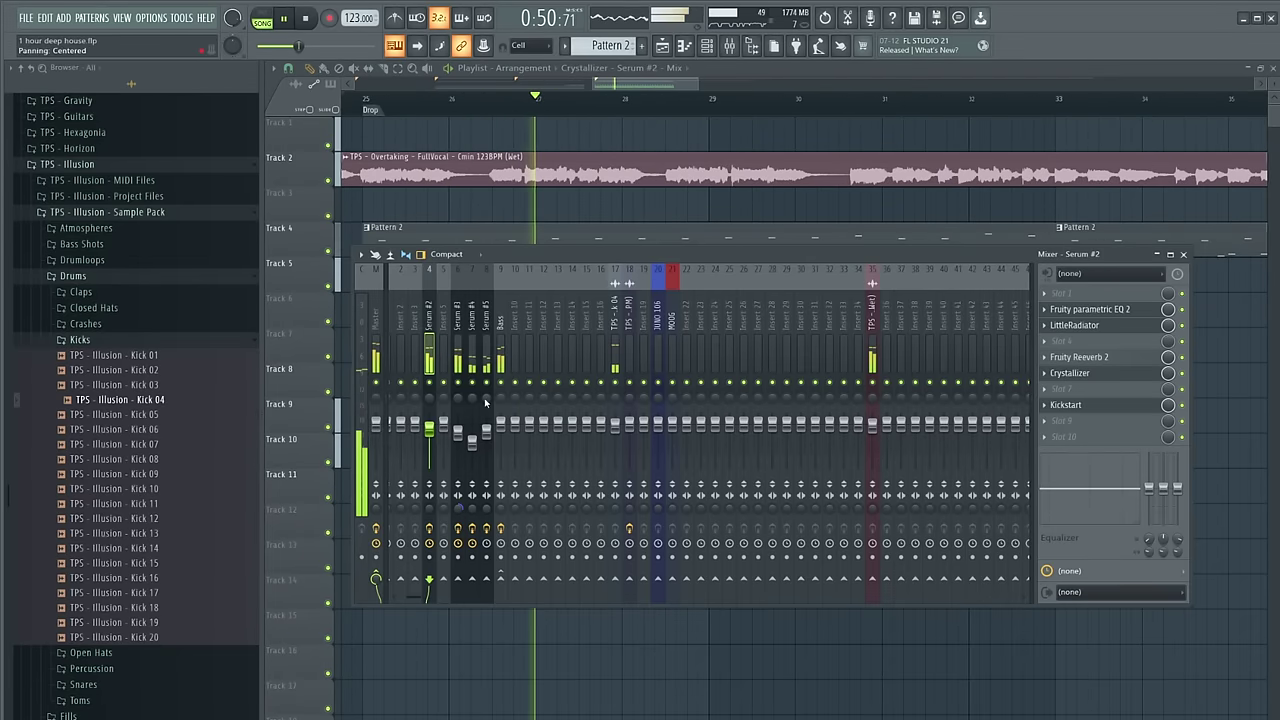
click(876, 380)
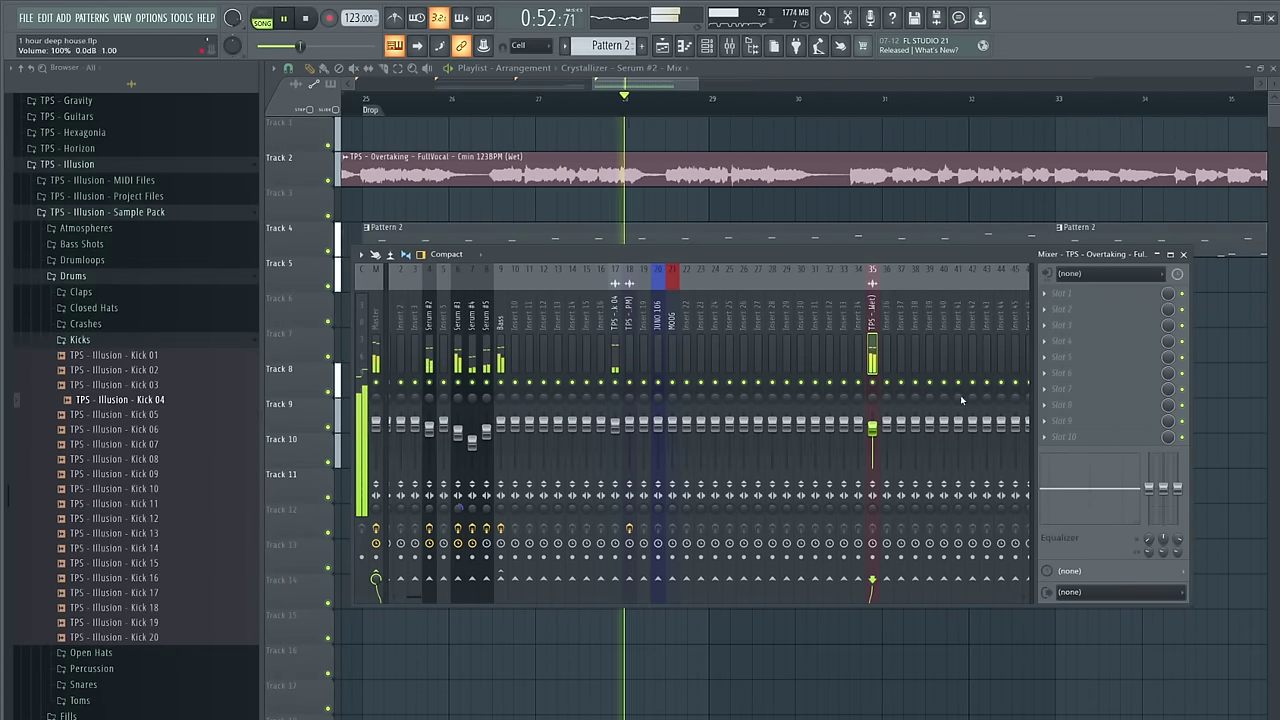
click(1097, 360)
key(k)
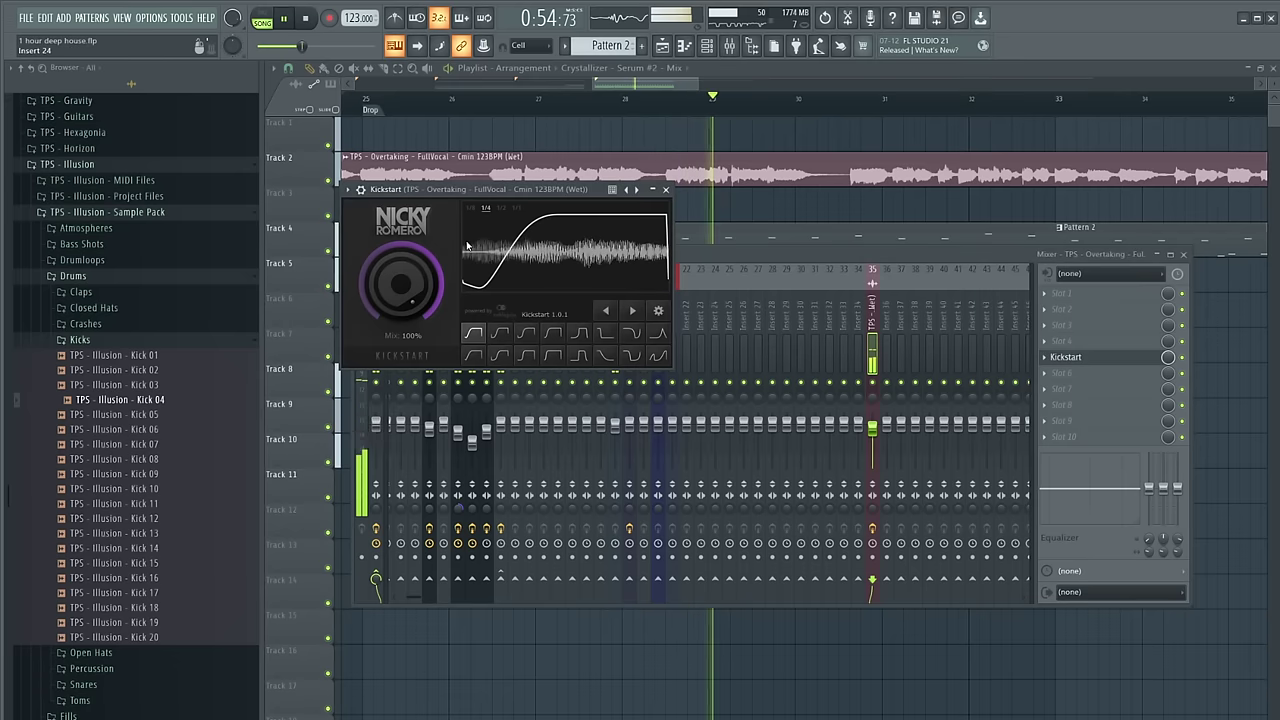
Duplicate the drop's kicks, automation clips and Pattern 3 so that they repeat from bar 33 to bar 41
right_click(820, 139)
scroll(650, 215, down, 7)
scroll(790, 330, up, 3)
drag(1005, 455, 516, 330)
key(ctrl+b)
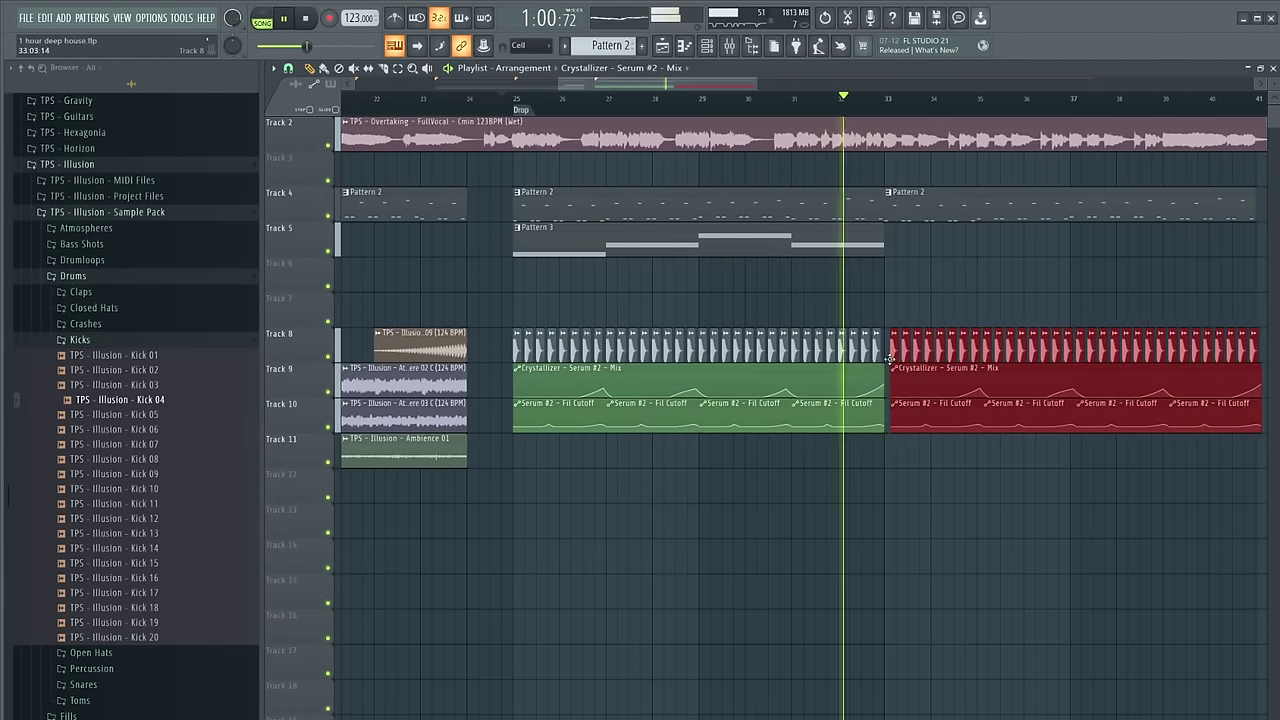
drag(923, 277, 766, 234)
key(ctrl+b)
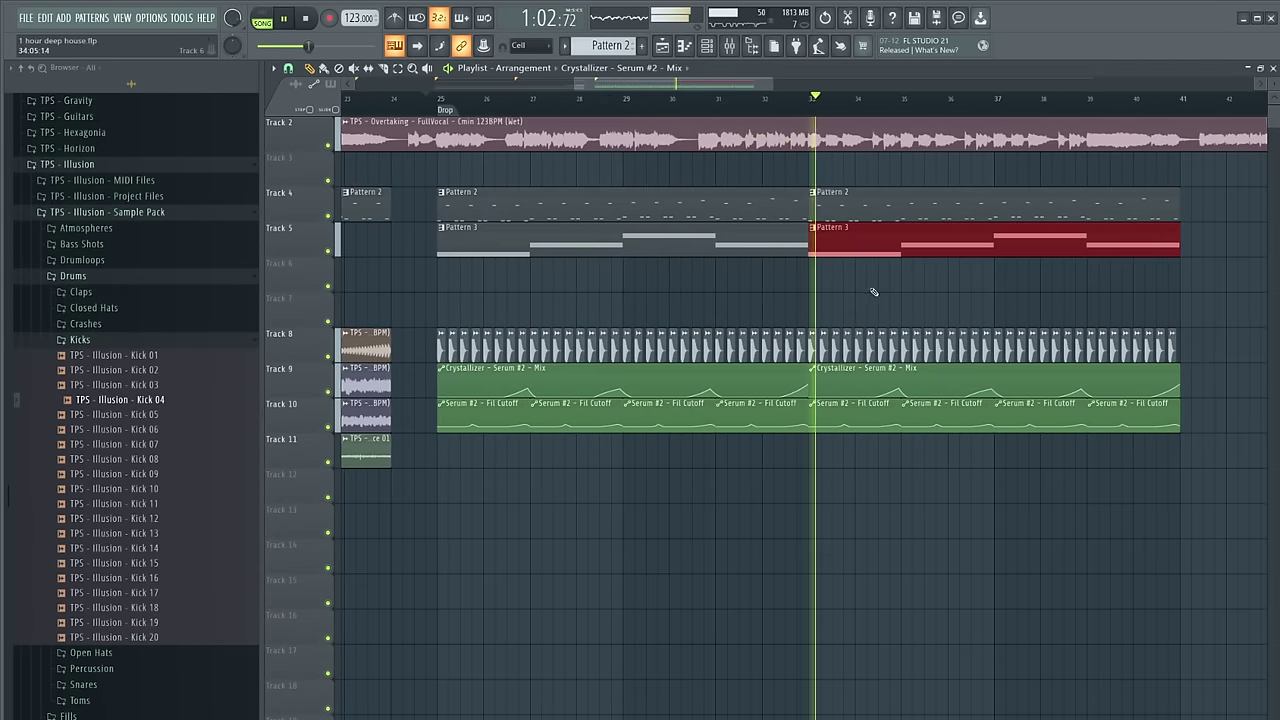
Move the drop's Crystallizer mix and filter cutoff automation clips down four tracks, to Tracks 13 and 14
ctrl+click(817, 318)
scroll(817, 318, down, 3)
drag(1106, 483, 646, 388)
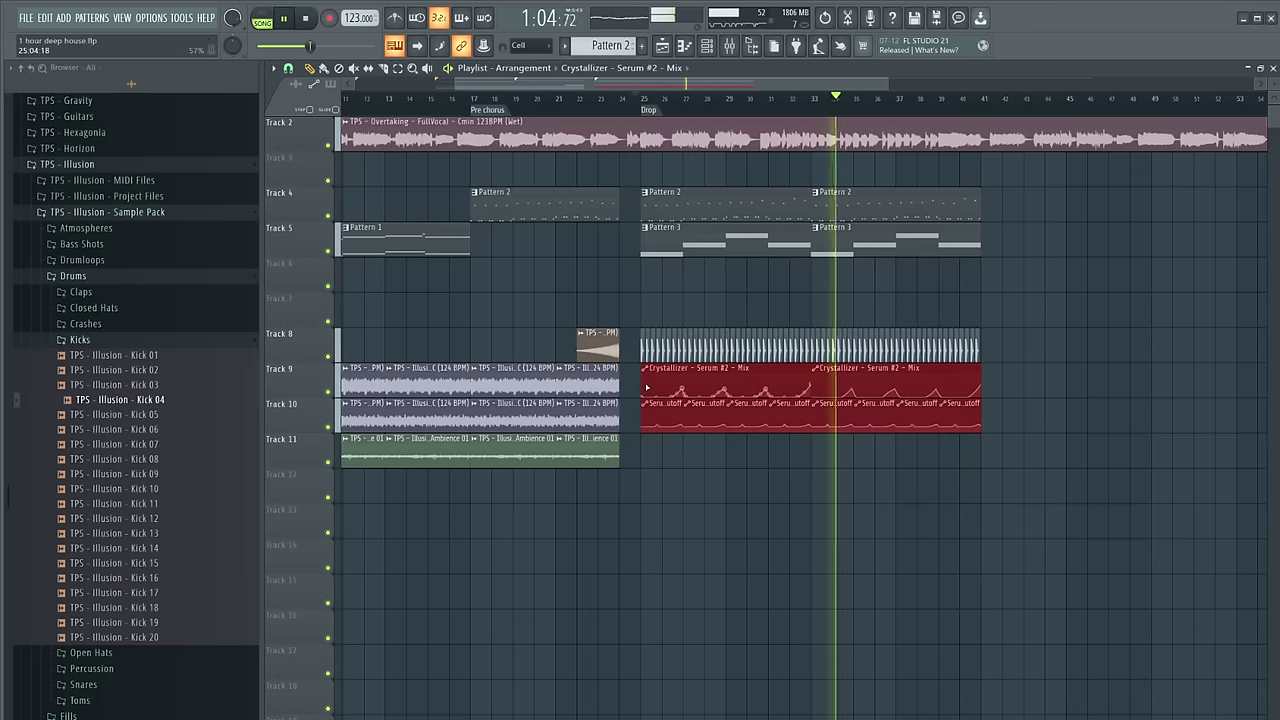
key(shift+Down)
key(shift+Down)
key(shift+Down)
key(shift+Down)
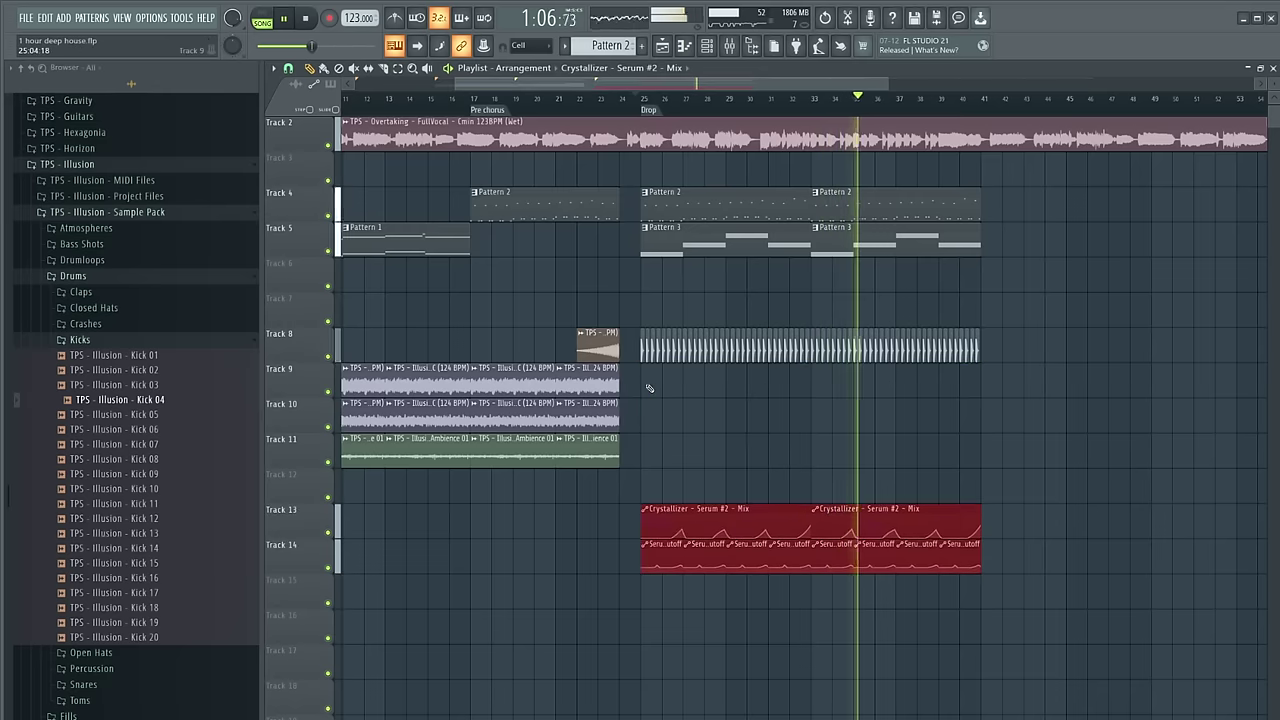
ctrl+click(852, 417)
Copy the Atmosphere 02 and Atmosphere 03 clips to the start of the drop at bar 25 on Tracks 9 and 10, and play them
scroll(810, 340, down, 2)
scroll(737, 351, up, 2)
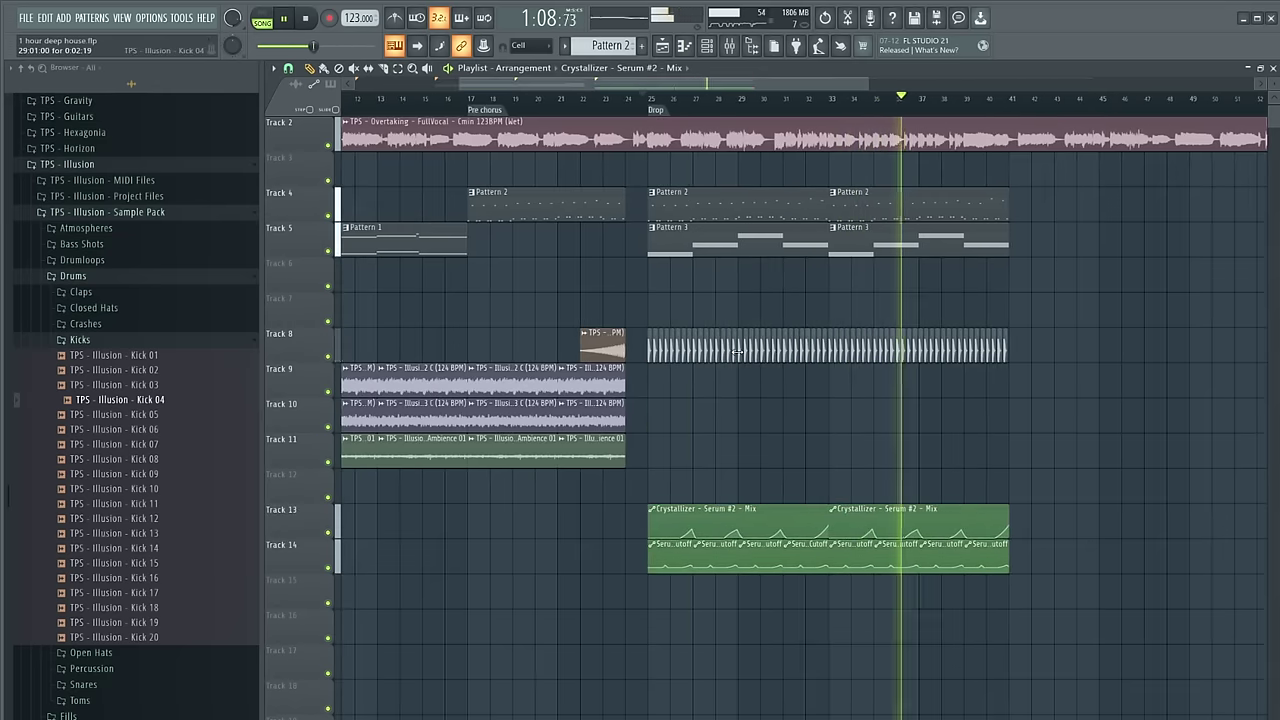
scroll(737, 351, down, 2)
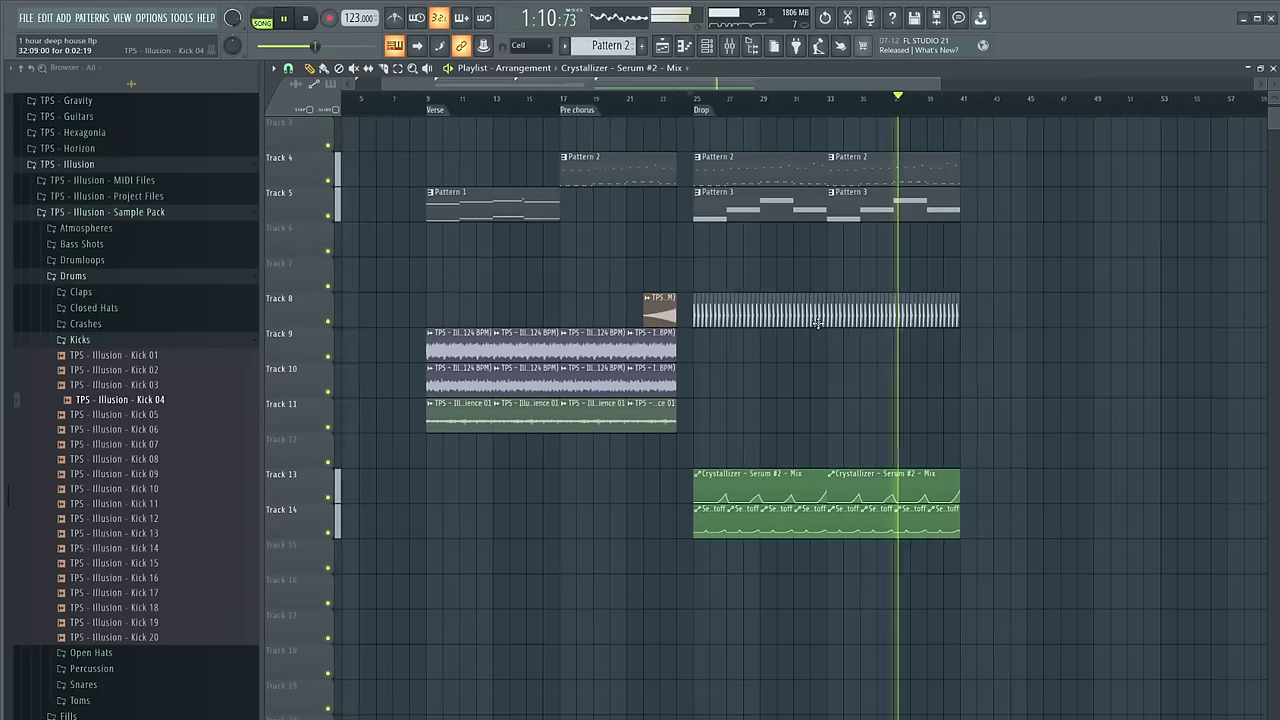
scroll(650, 344, up, 2)
drag(739, 388, 547, 350)
drag(547, 350, 819, 351)
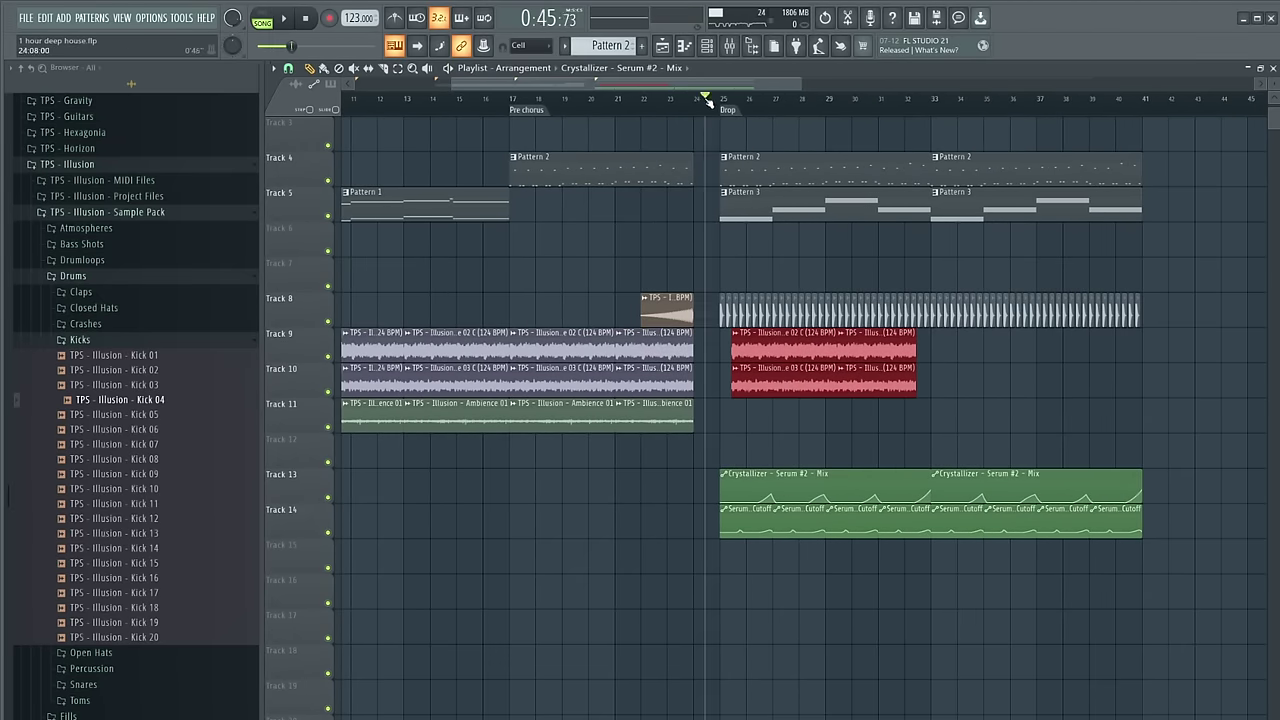
key(space)
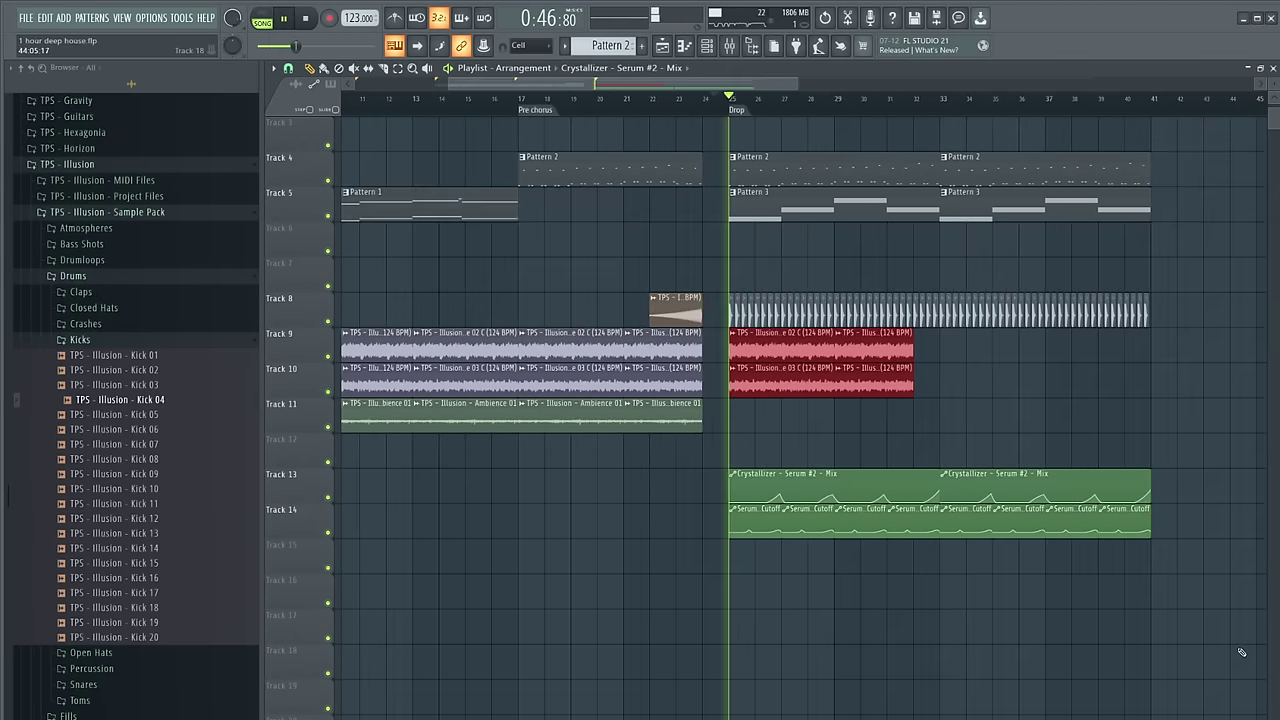
Move the atmosphere, ambience and automation clips down two tracks, leaving Tracks 9 and 10 empty
scroll(1241, 652, down, 2)
drag(1177, 612, 507, 412)
scroll(951, 391, up, 3)
click(496, 116)
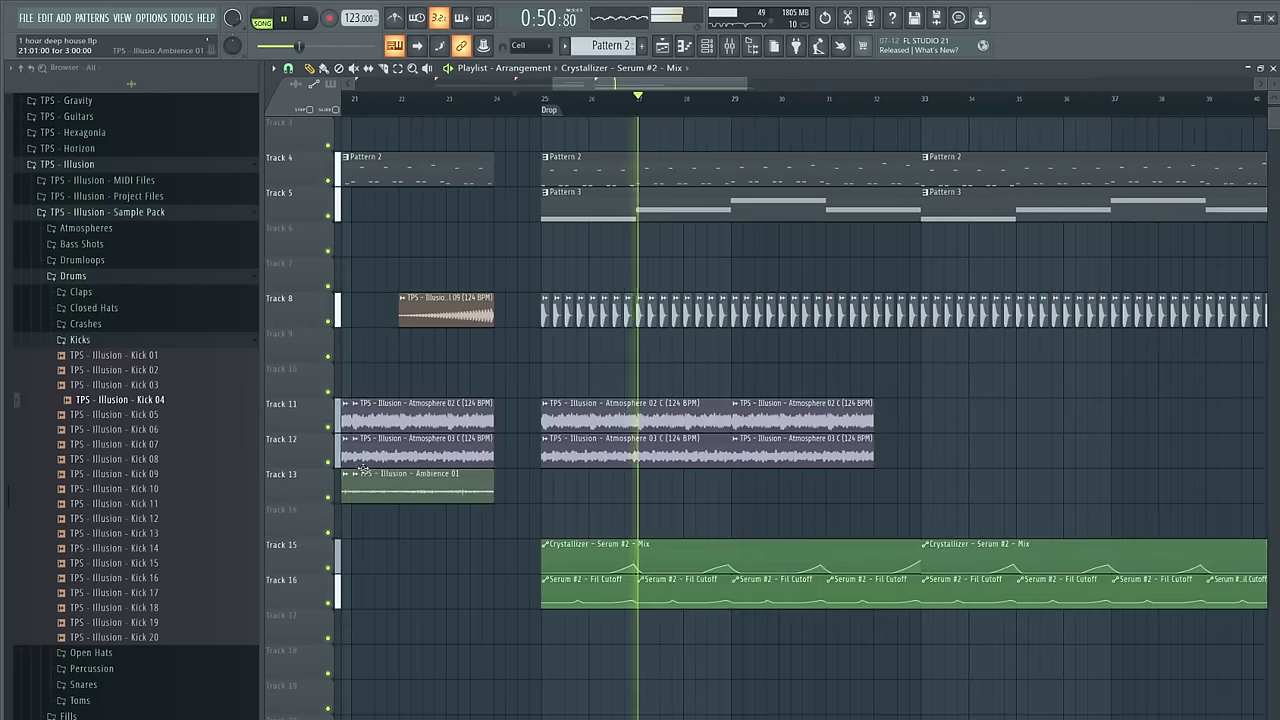
Audition the atmosphere tracks in solo and delete the Atmosphere 02 clips from the drop on Track 11
ctrl+click(327, 428)
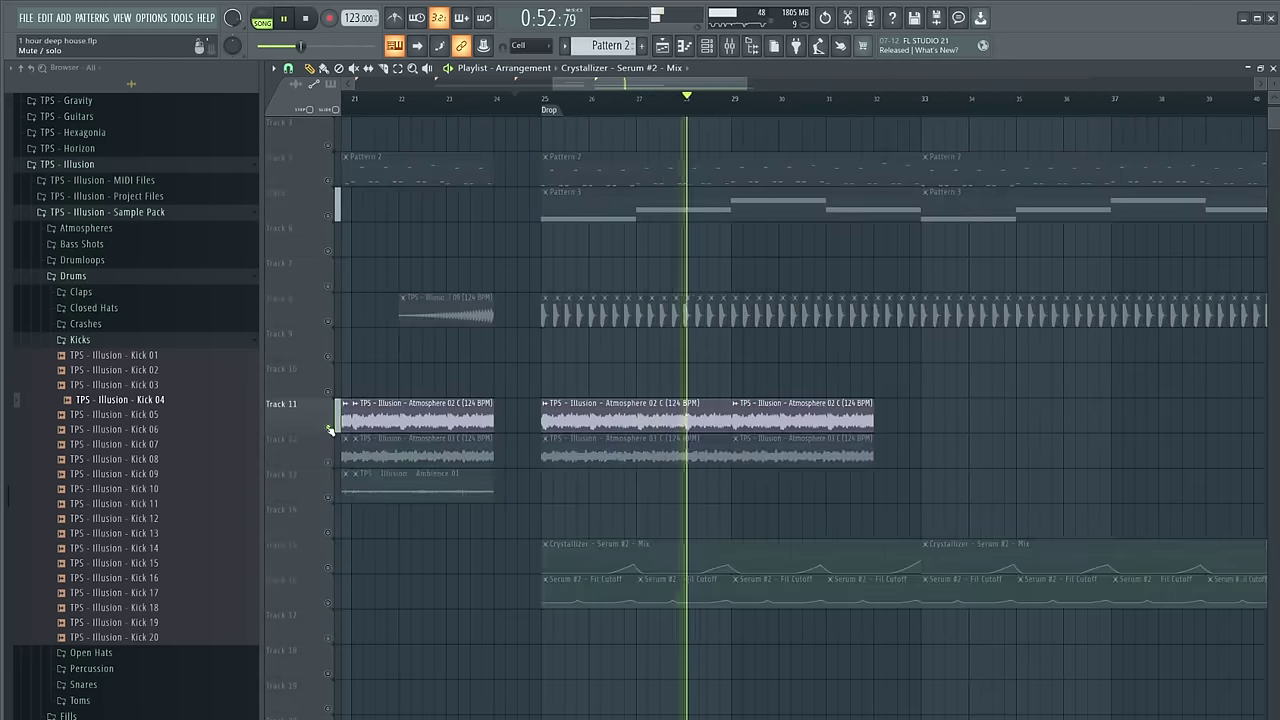
click(547, 101)
scroll(718, 400, up, 1)
right_click(748, 406)
right_click(590, 407)
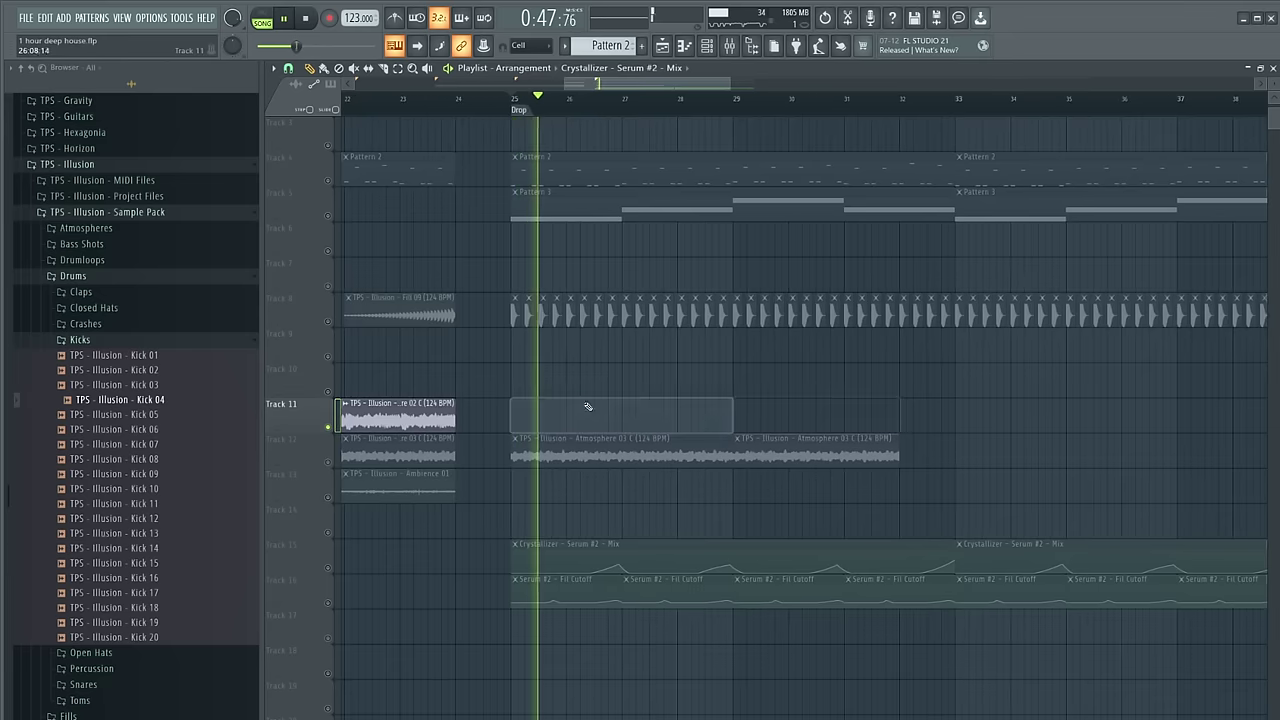
ctrl+click(328, 463)
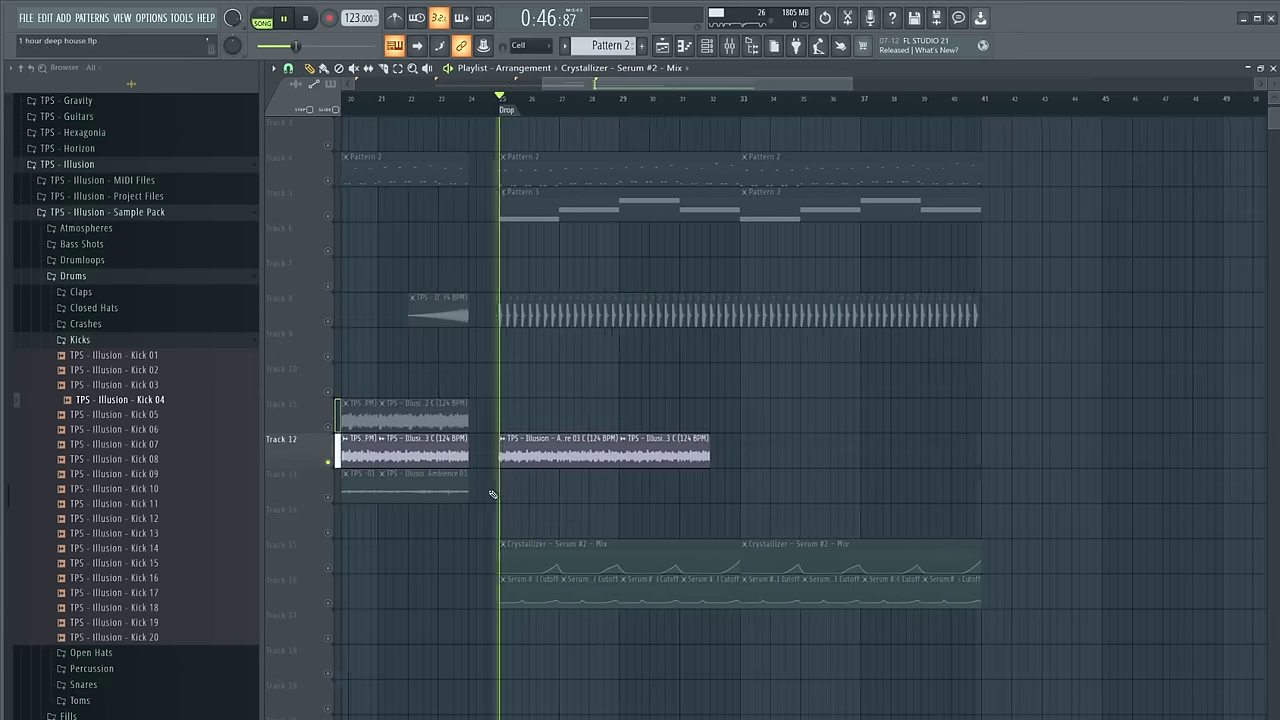
Copy the Ambience 01 clips on Track 13 to the start of the drop at bar 25 and make all tracks audible
drag(481, 494, 338, 486)
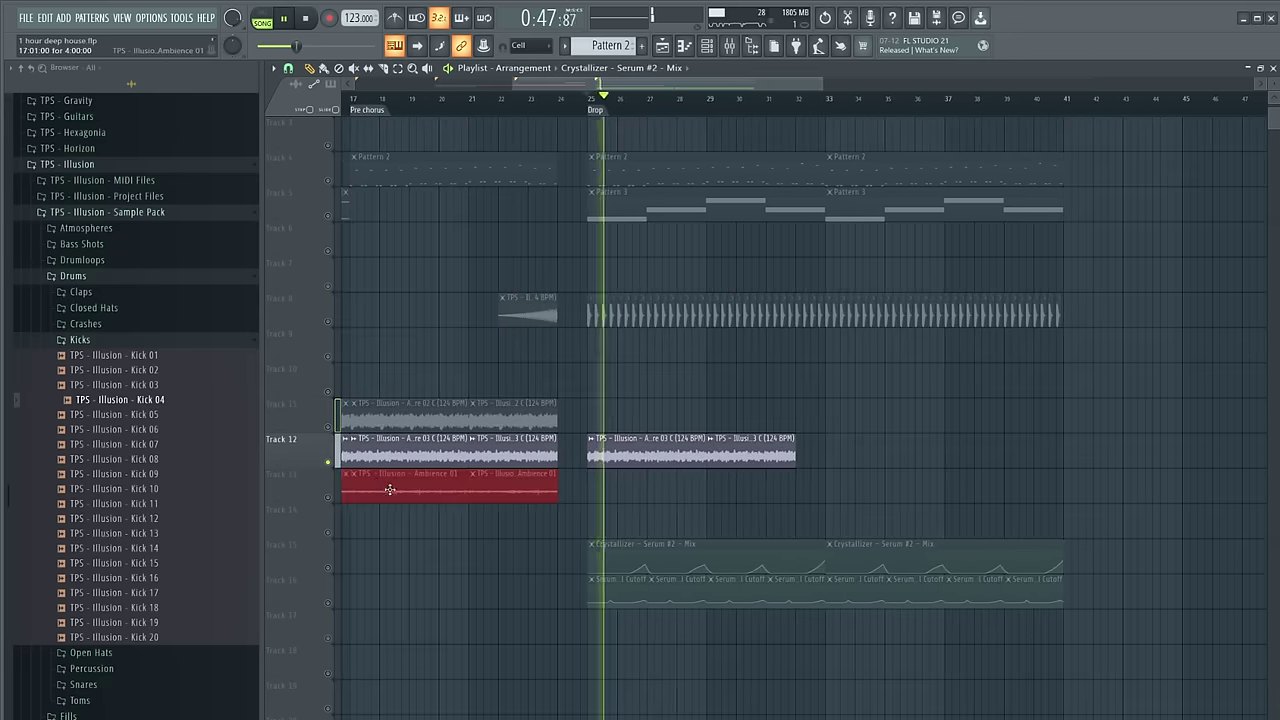
click(328, 497)
key(space)
scroll(582, 492, up, 3)
drag(612, 496, 640, 491)
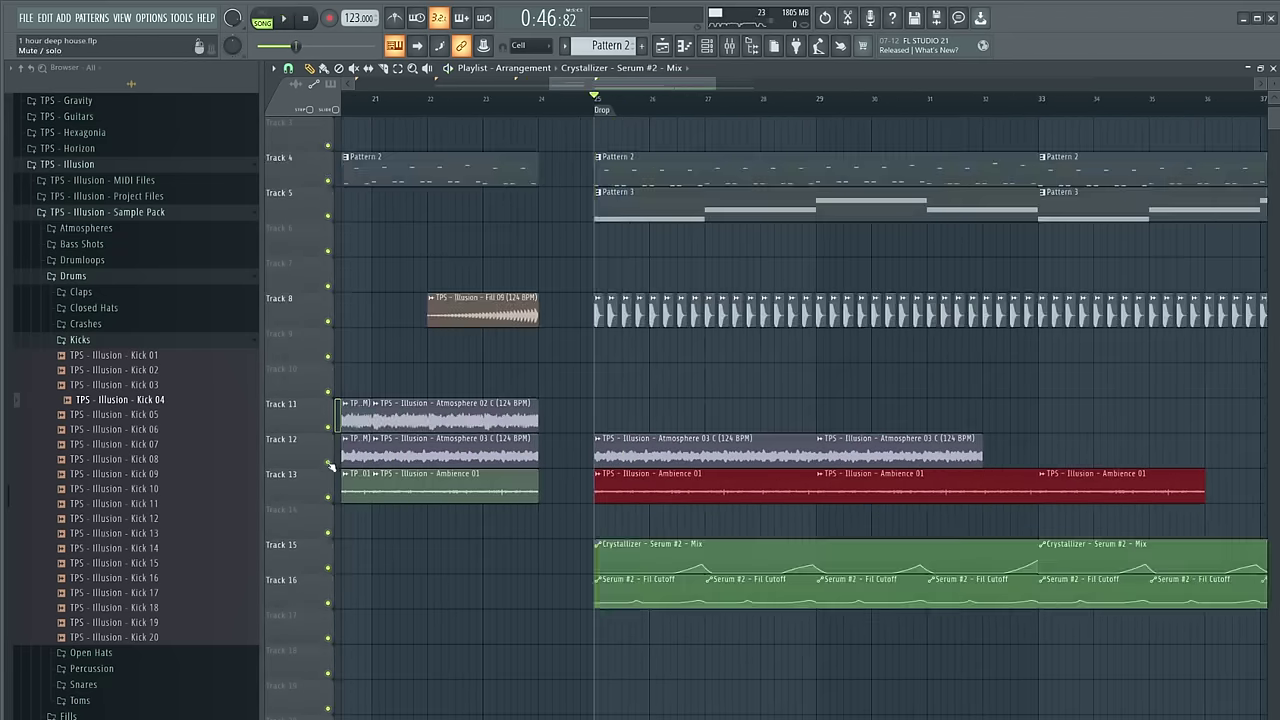
Play the drop and delete the Atmosphere 03 clips from it on Track 12
scroll(842, 462, down, 2)
scroll(842, 462, up, 1)
click(842, 462)
scroll(834, 472, down, 2)
scroll(833, 448, down, 1)
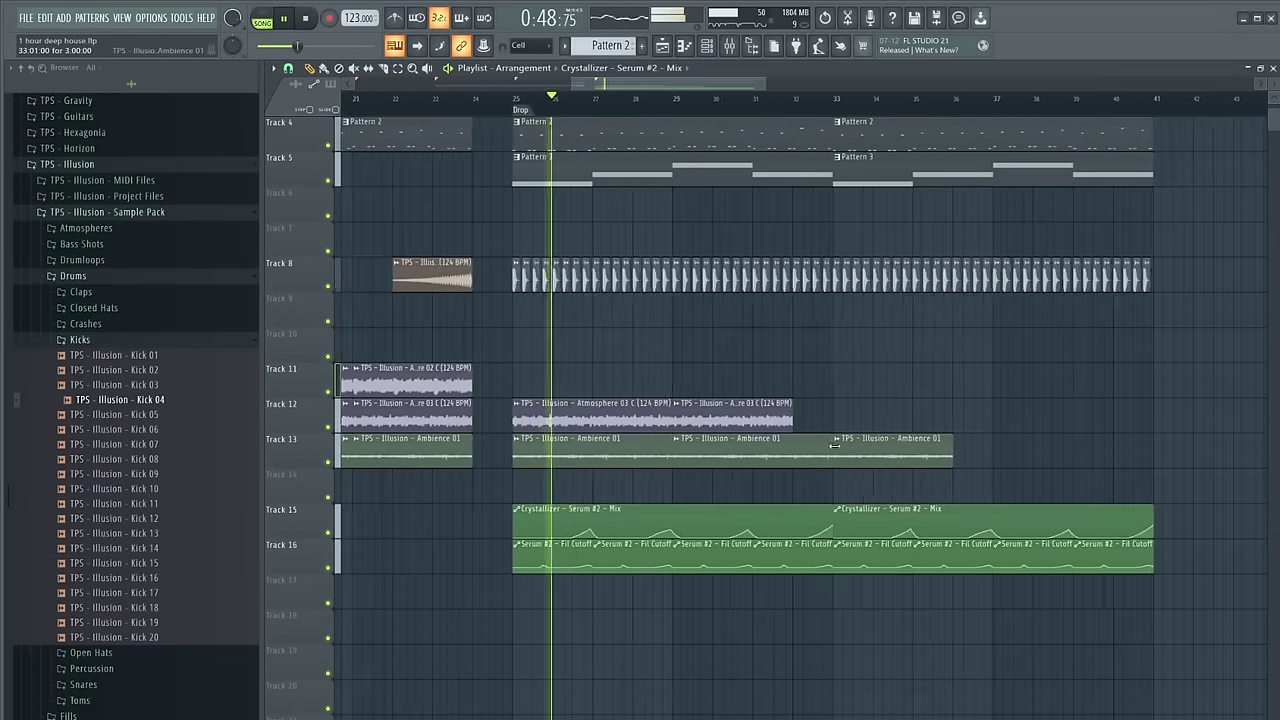
scroll(834, 443, up, 2)
right_click(690, 416)
right_click(474, 421)
Check the channel volume in the Ambience 01 clip's settings
double_click(488, 450)
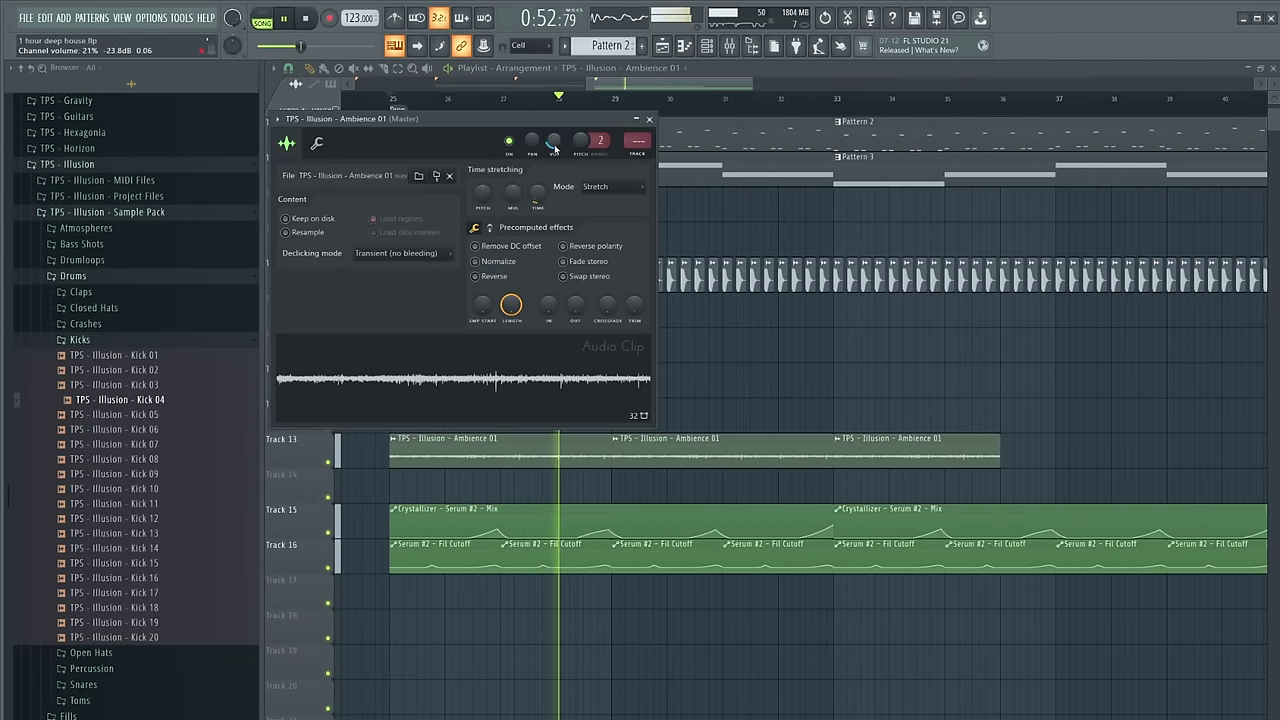
key(Escape)
double_click(601, 453)
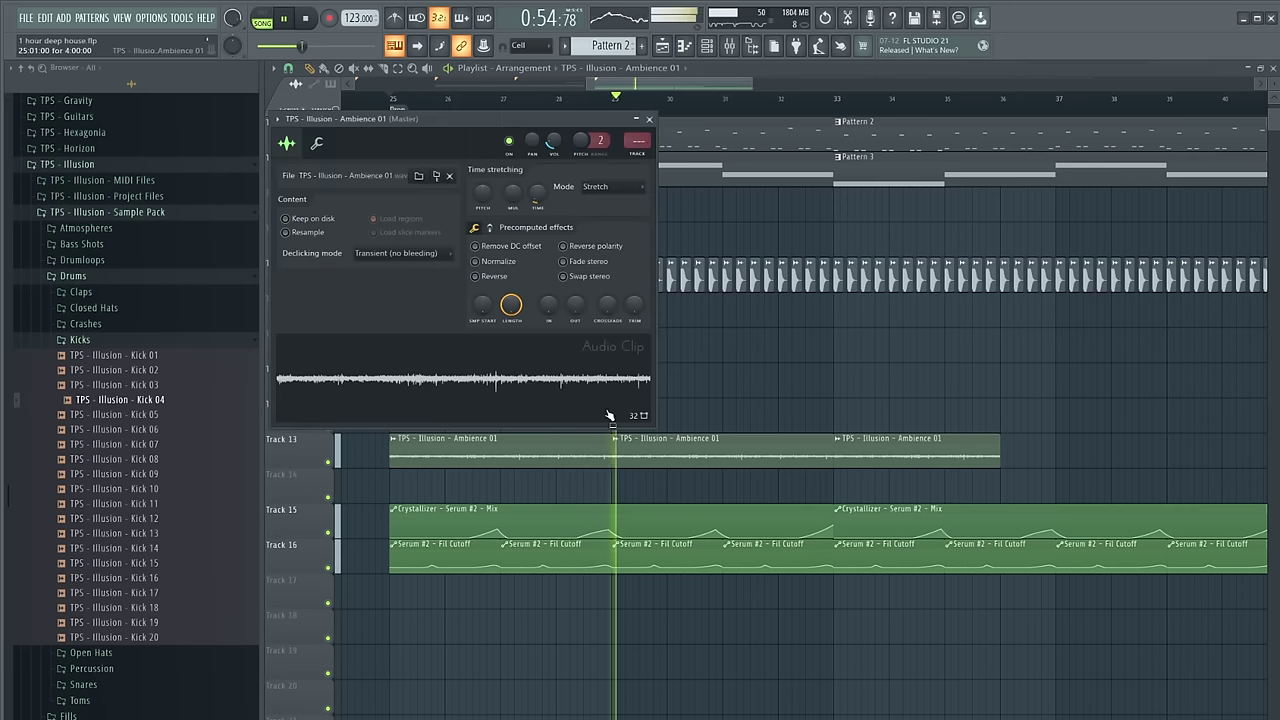
key(Escape)
Remove the Ambience 01 clip after bar 33 and the kicks in bar 32
scroll(785, 390, down, 4)
scroll(850, 380, up, 1)
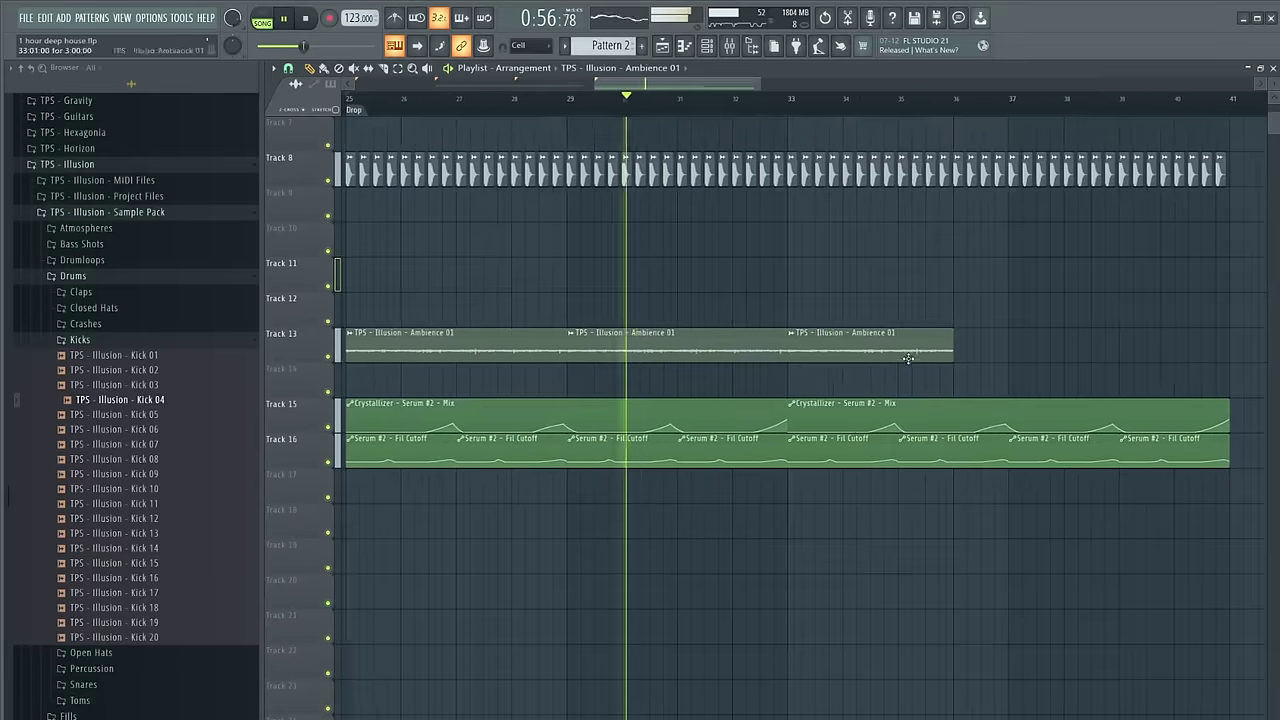
right_click(906, 354)
scroll(820, 378, up, 4)
key(ctrl+z)
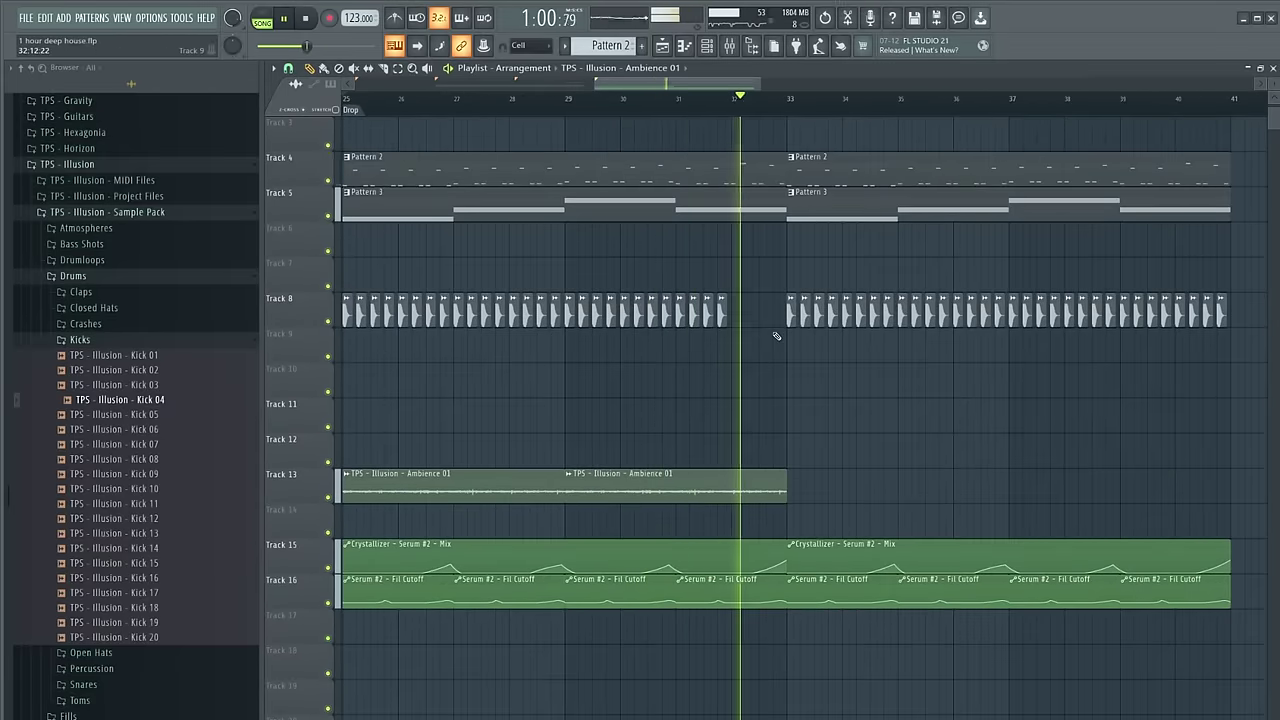
Place the Clap 06 sample from the Claps folder on Track 9 near the drop's second kick, and play the drop
scroll(777, 331, down, 3)
scroll(593, 320, up, 2)
scroll(800, 345, up, 1)
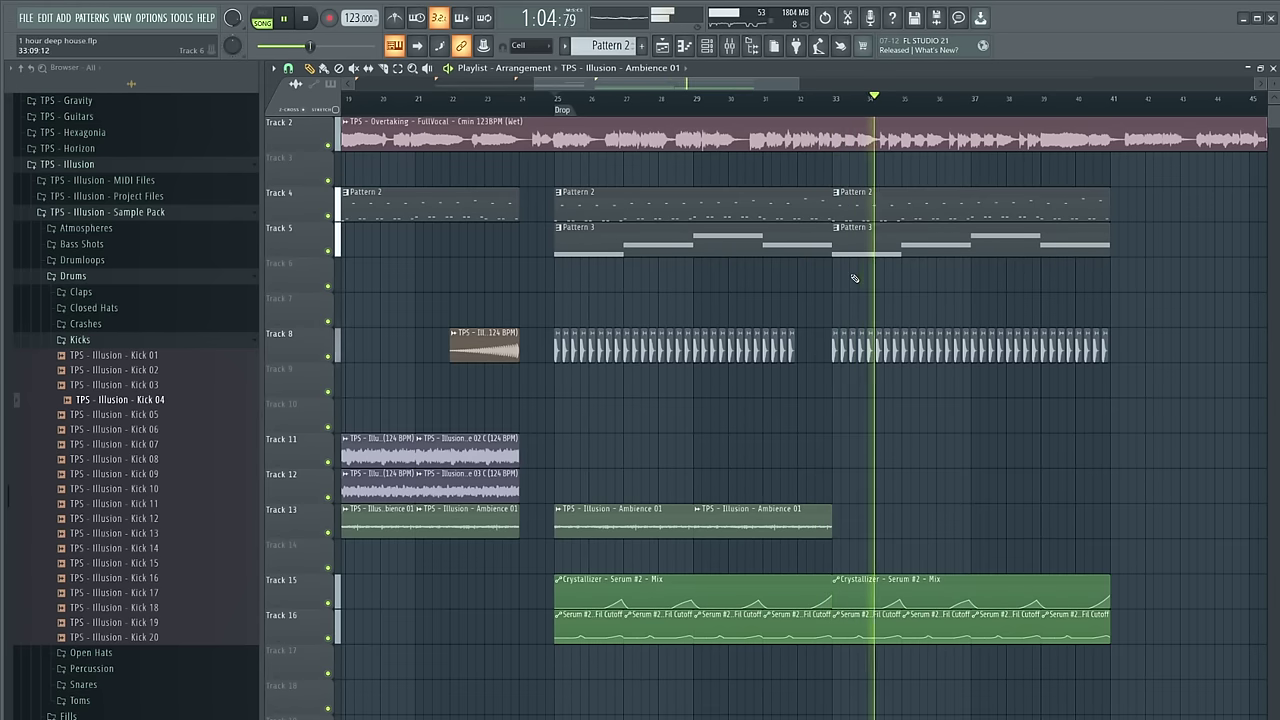
scroll(690, 320, up, 3)
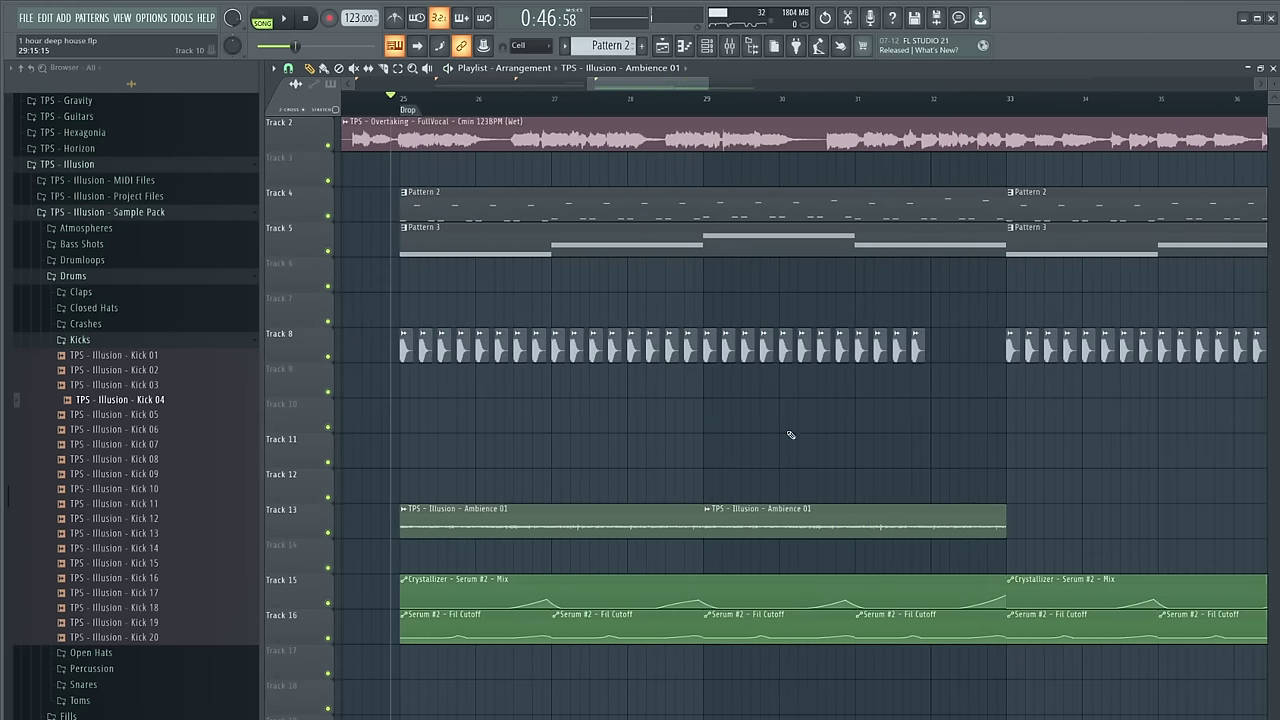
click(72, 340)
click(100, 296)
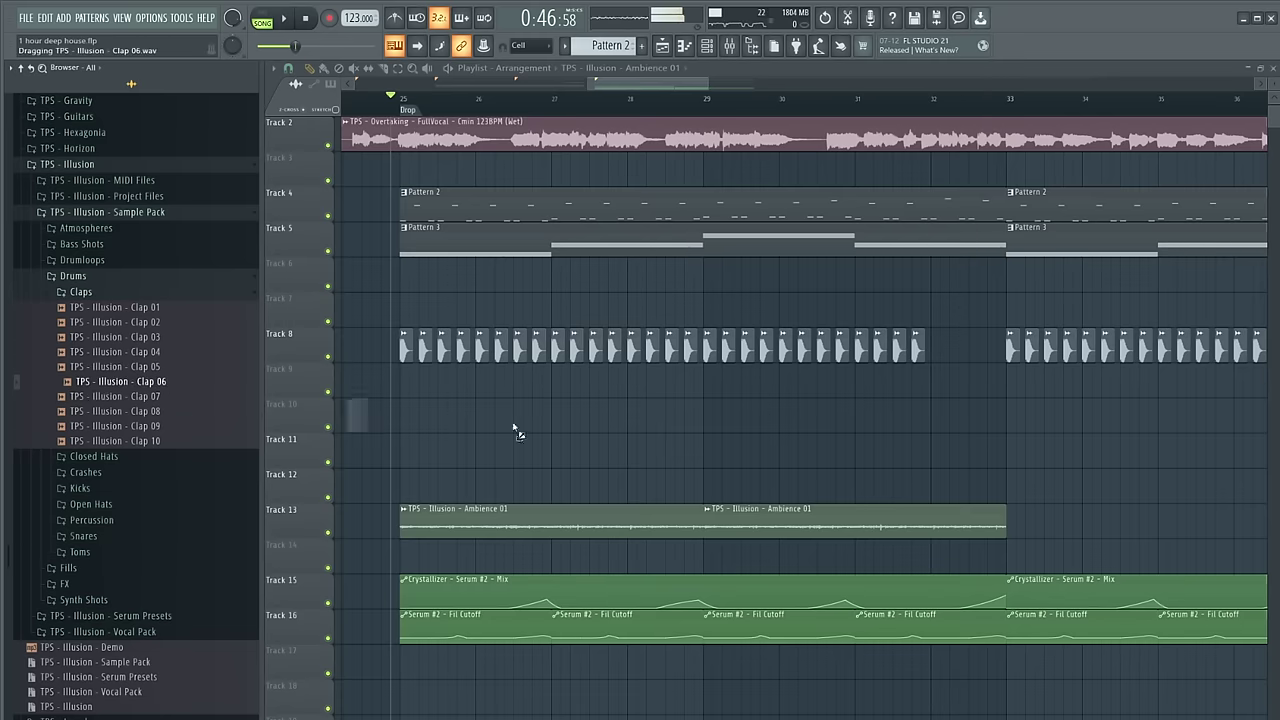
key(space)
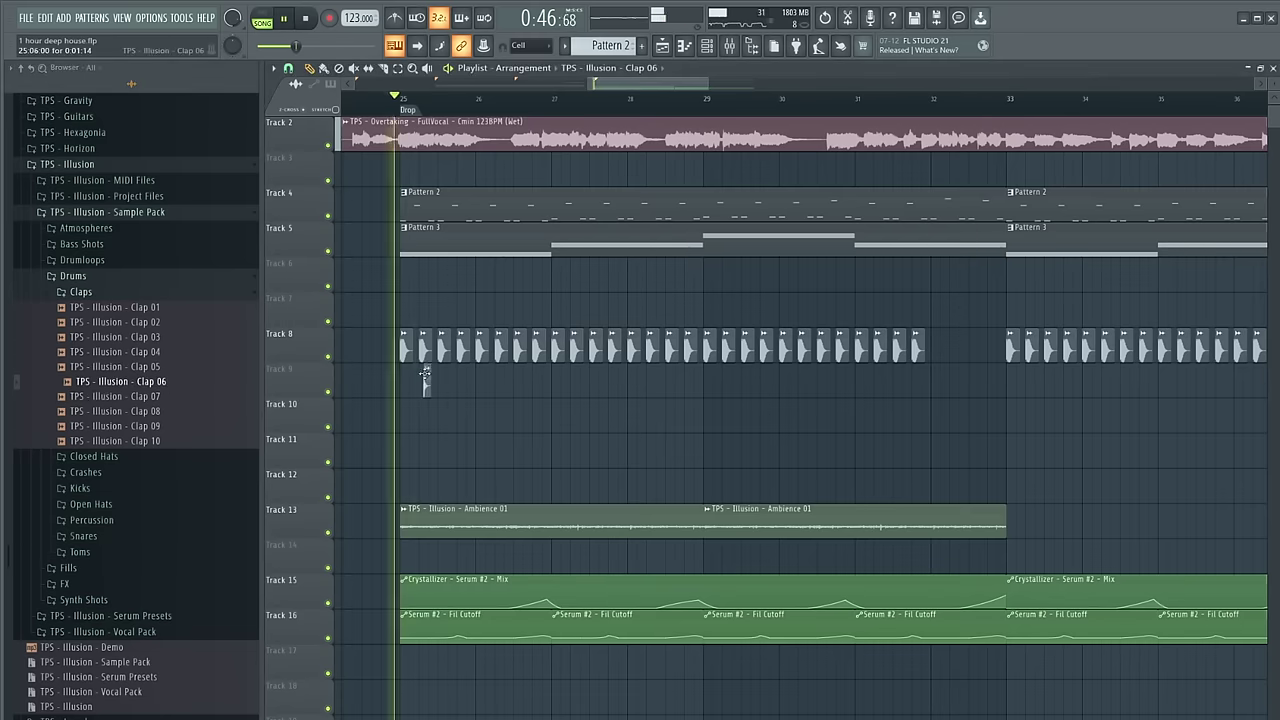
Move the clap on Track 9 to the second kick after bar 33
scroll(425, 374, up, 3)
drag(427, 376, 1014, 380)
scroll(890, 404, down, 3)
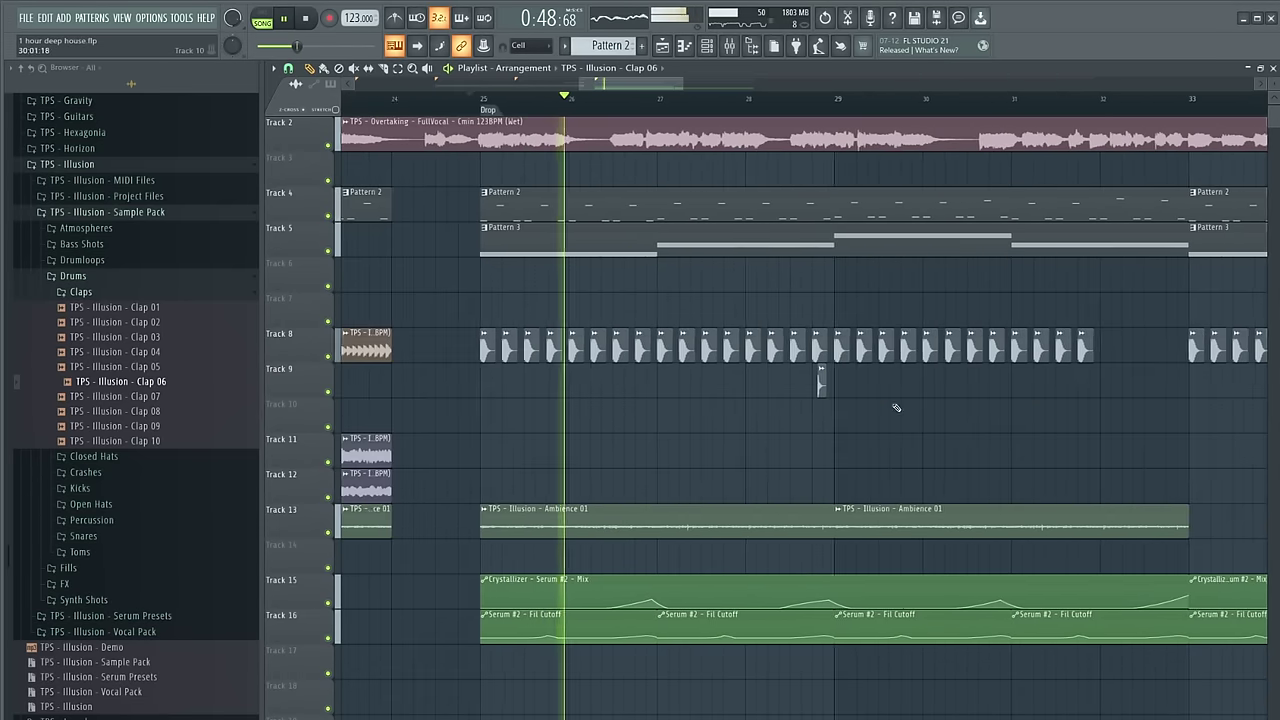
scroll(897, 408, down, 2)
scroll(934, 427, up, 2)
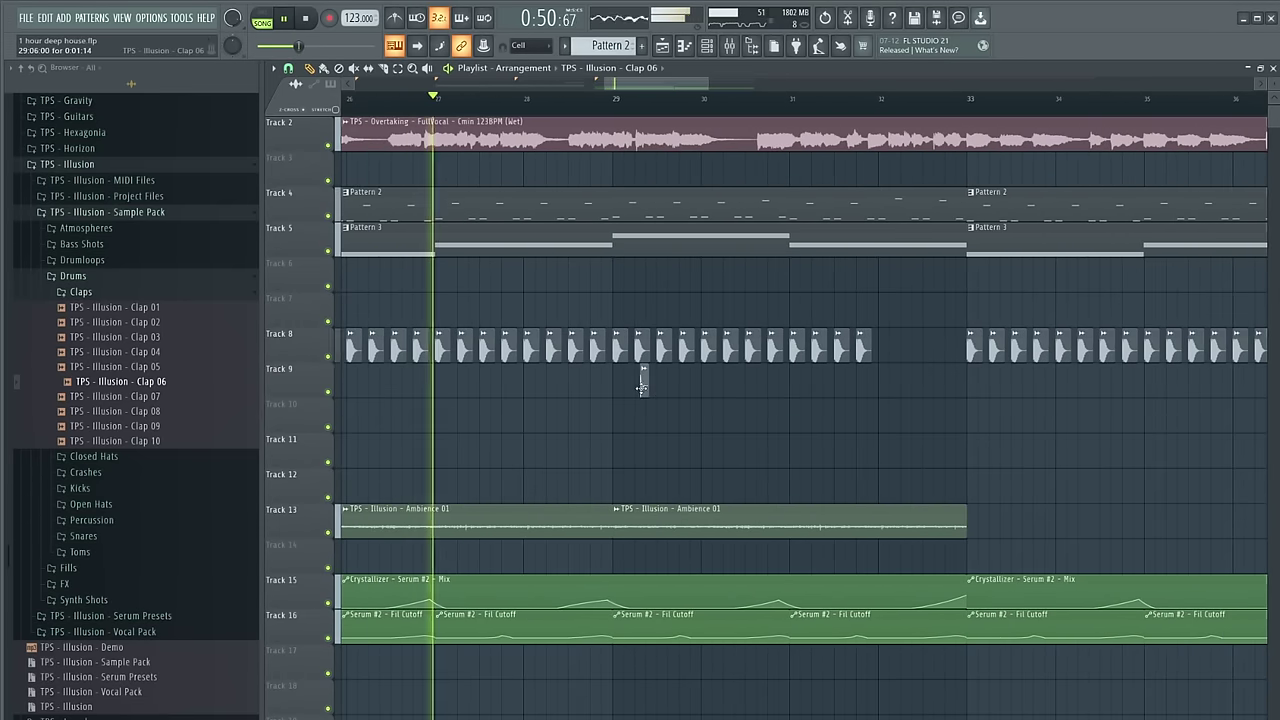
scroll(686, 406, down, 2)
scroll(694, 403, up, 2)
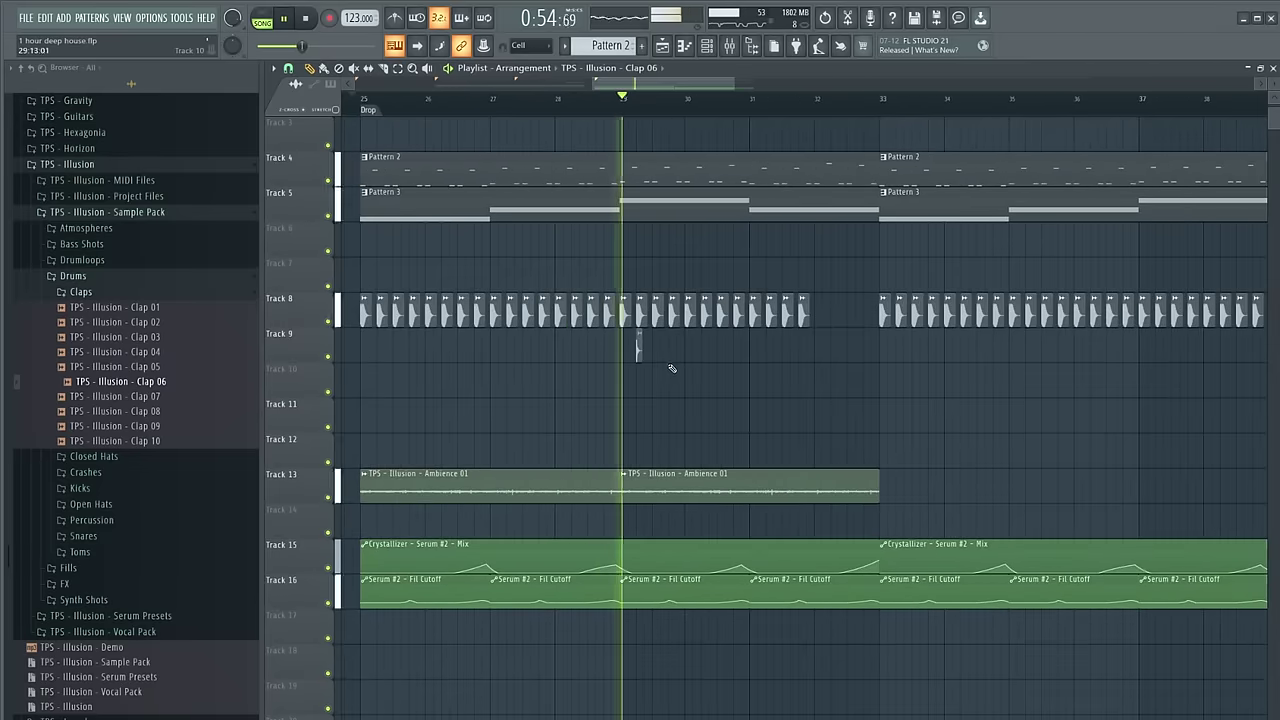
scroll(600, 350, down, 2)
scroll(630, 355, up, 2)
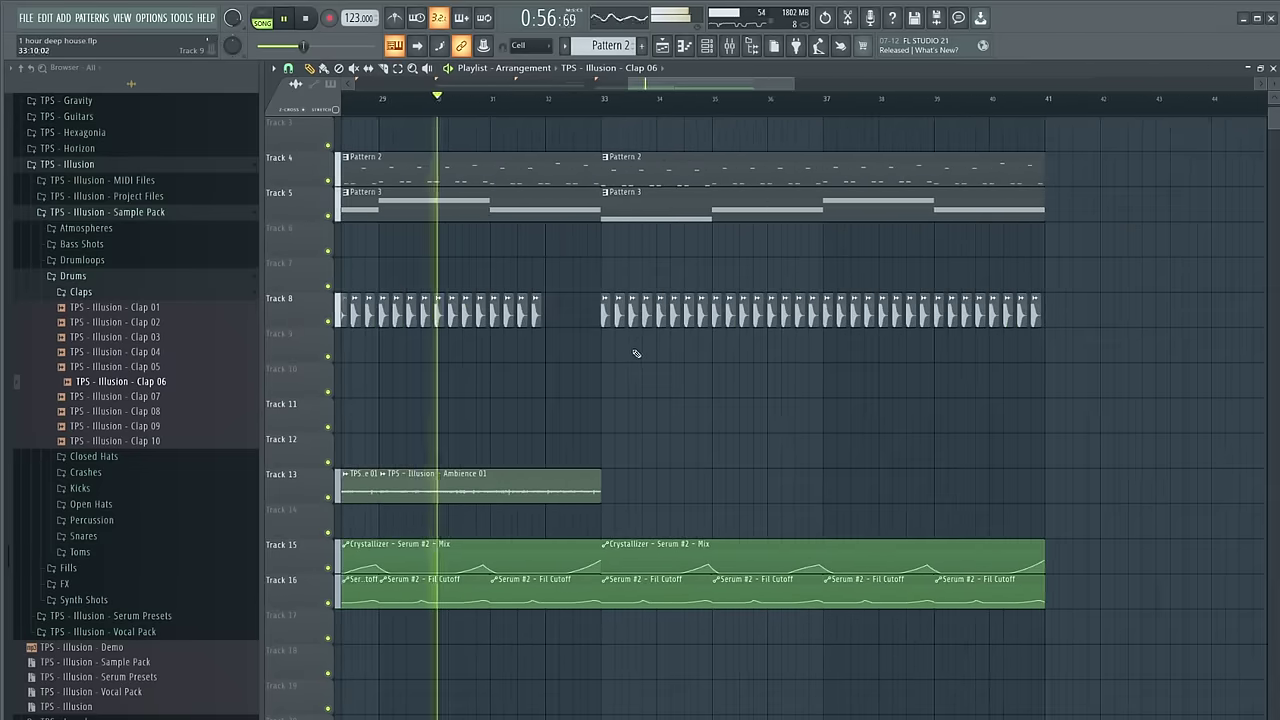
Add a clap on the fourth kick after bar 33, line both claps up with the kicks, and copy the pair to bar 34
scroll(616, 347, up, 3)
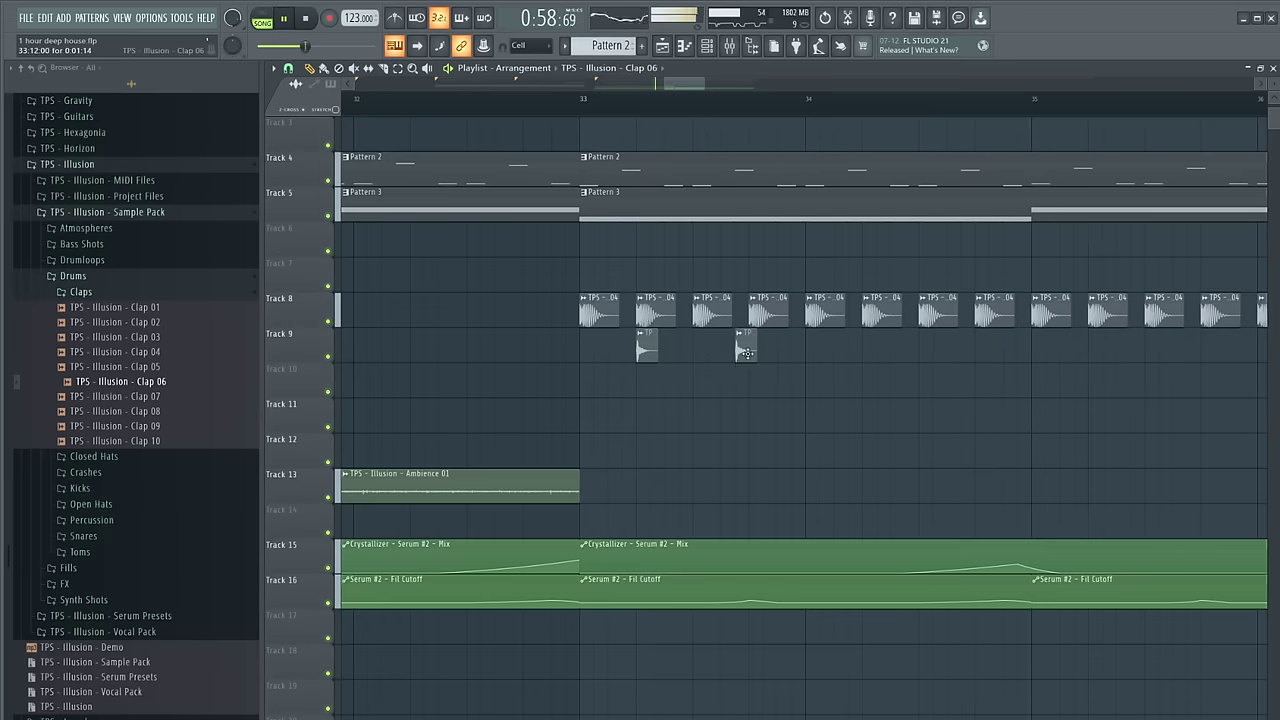
scroll(722, 360, up, 4)
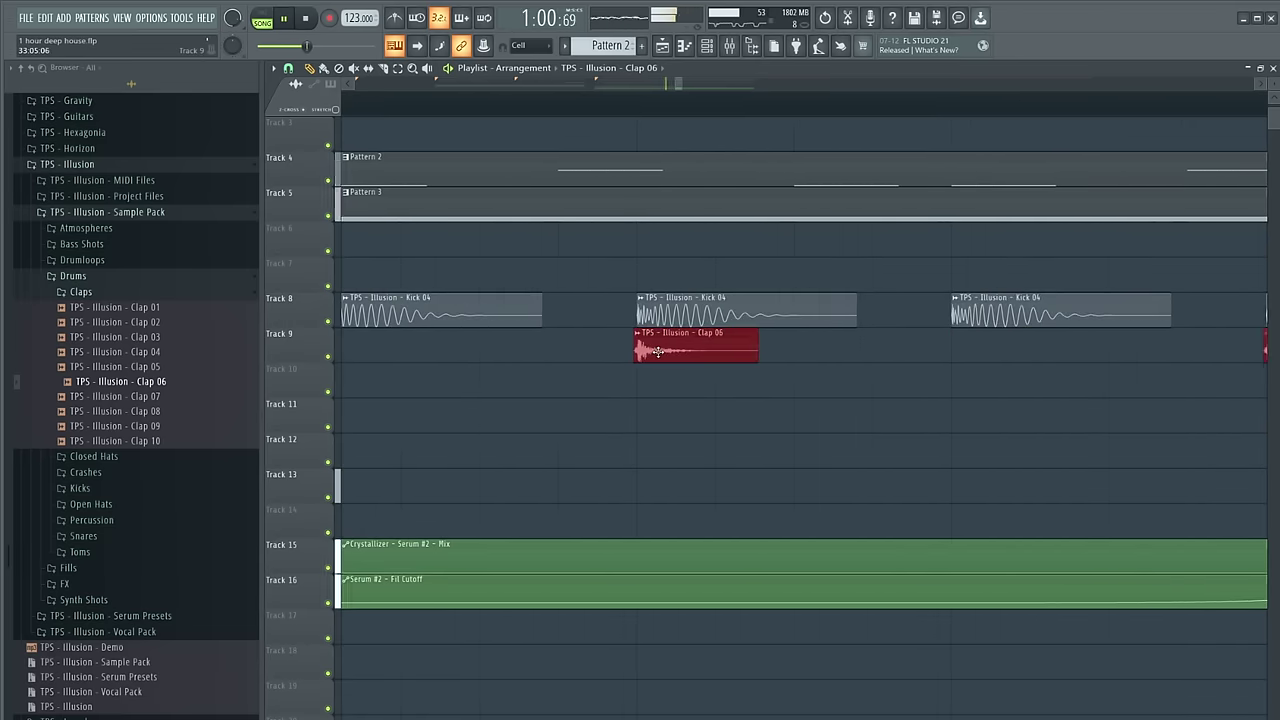
scroll(658, 350, down, 4)
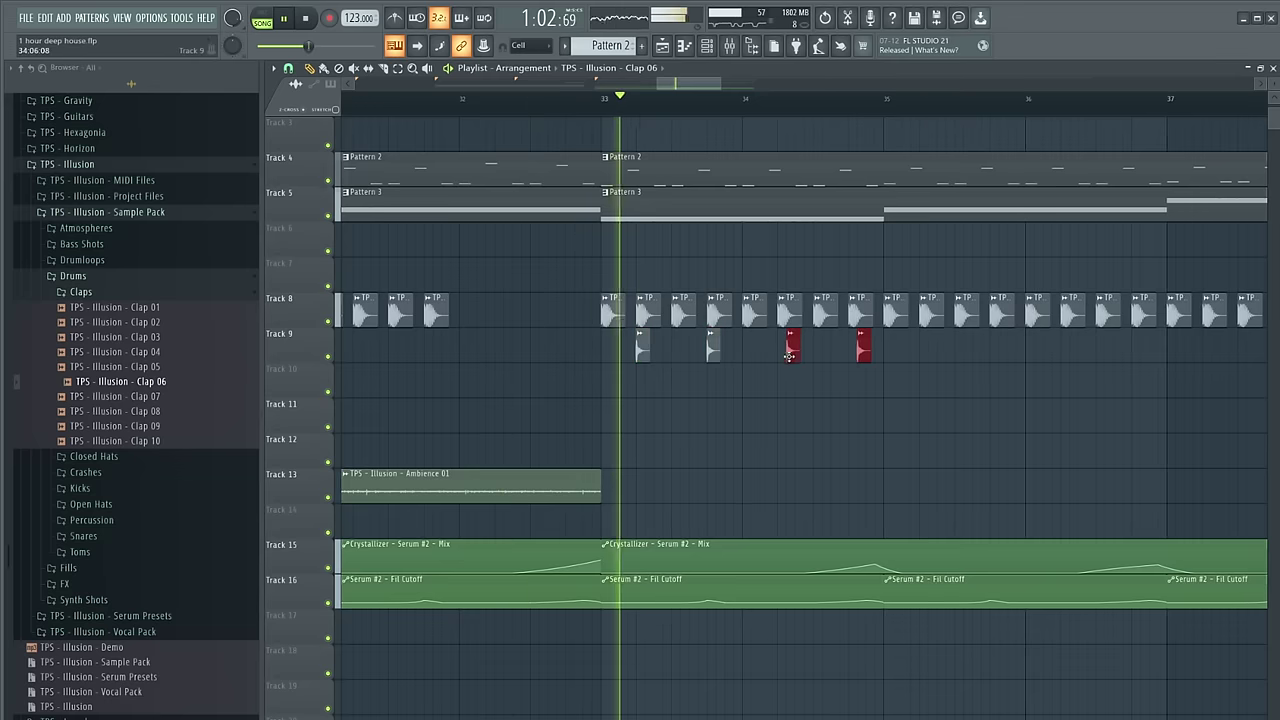
Repeat the claps on every second kick along Track 9 up to bar 41
scroll(850, 375, down, 2)
drag(826, 357, 758, 350)
double_click(757, 349)
drag(997, 364, 547, 342)
drag(551, 350, 962, 356)
double_click(962, 354)
ctrl+click(845, 395)
Remove the kicks in bar 40 on Track 8 and play through the end of the drop
scroll(845, 395, down, 1)
scroll(845, 395, down, 1)
scroll(732, 300, down, 2)
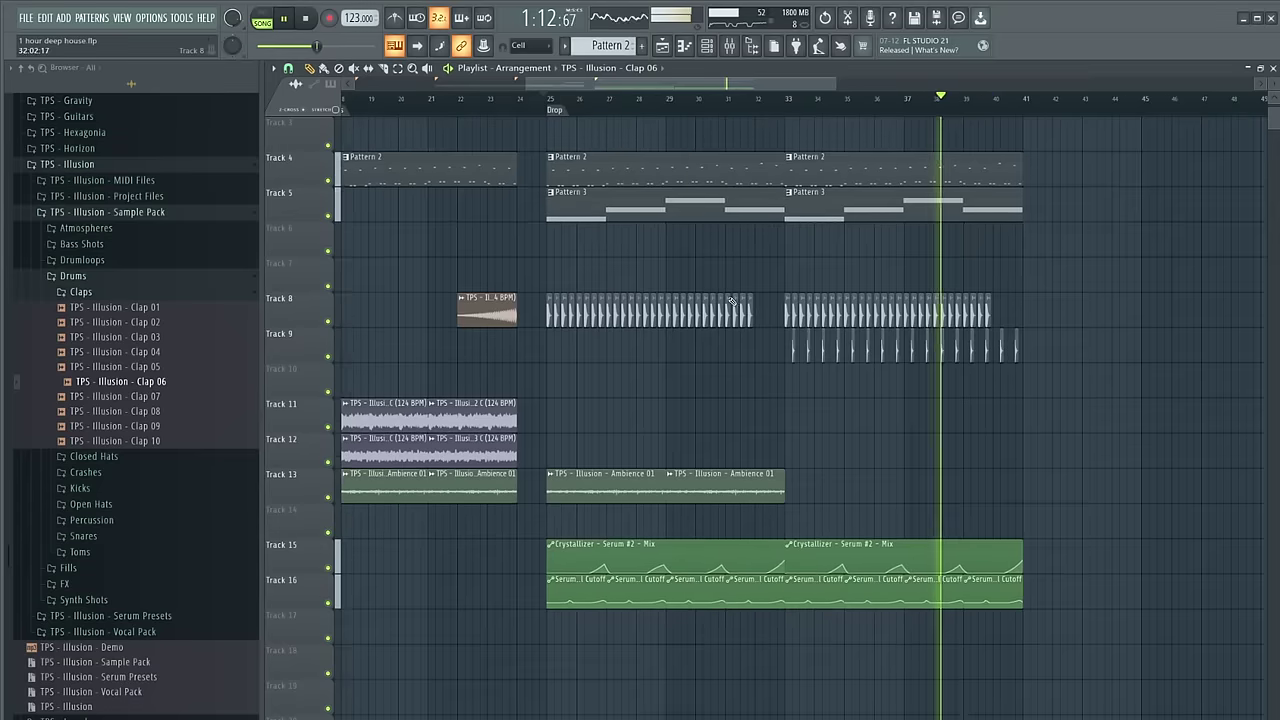
scroll(732, 300, up, 2)
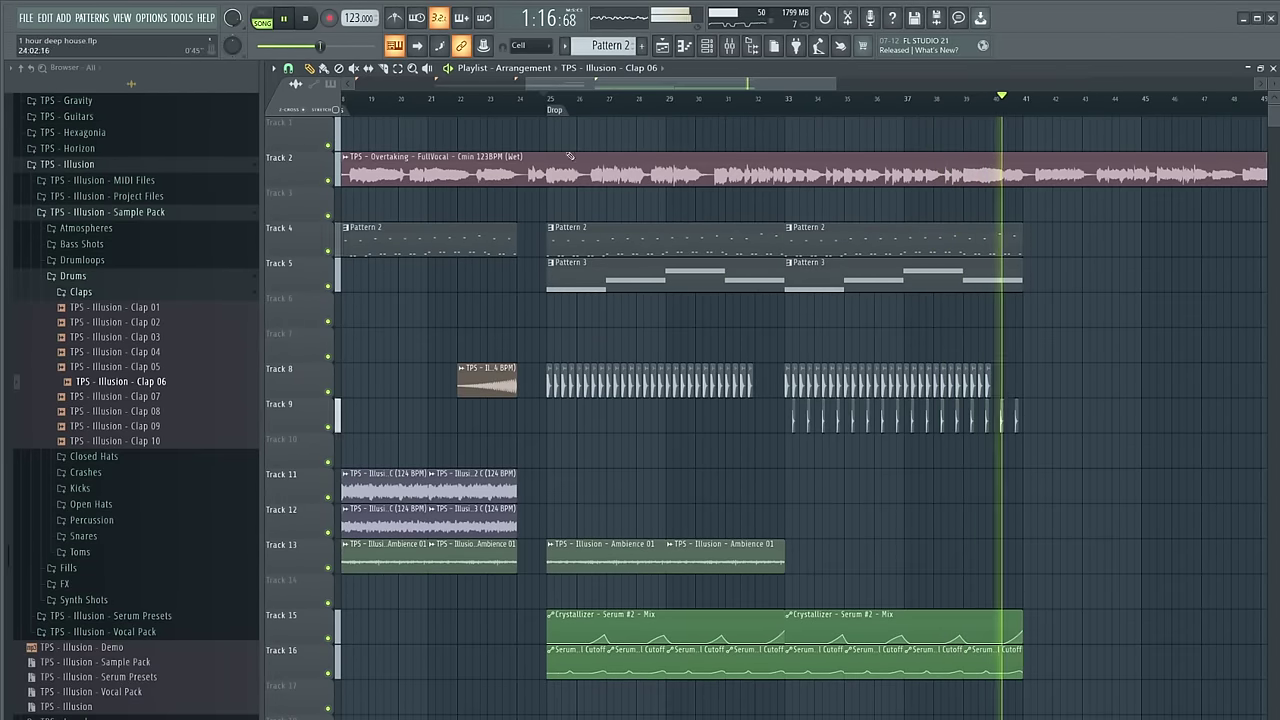
Stop playback and open the Percussion Loops folder under Drumloops in the TPS - Illusion sample pack
key(space)
click(107, 293)
click(100, 260)
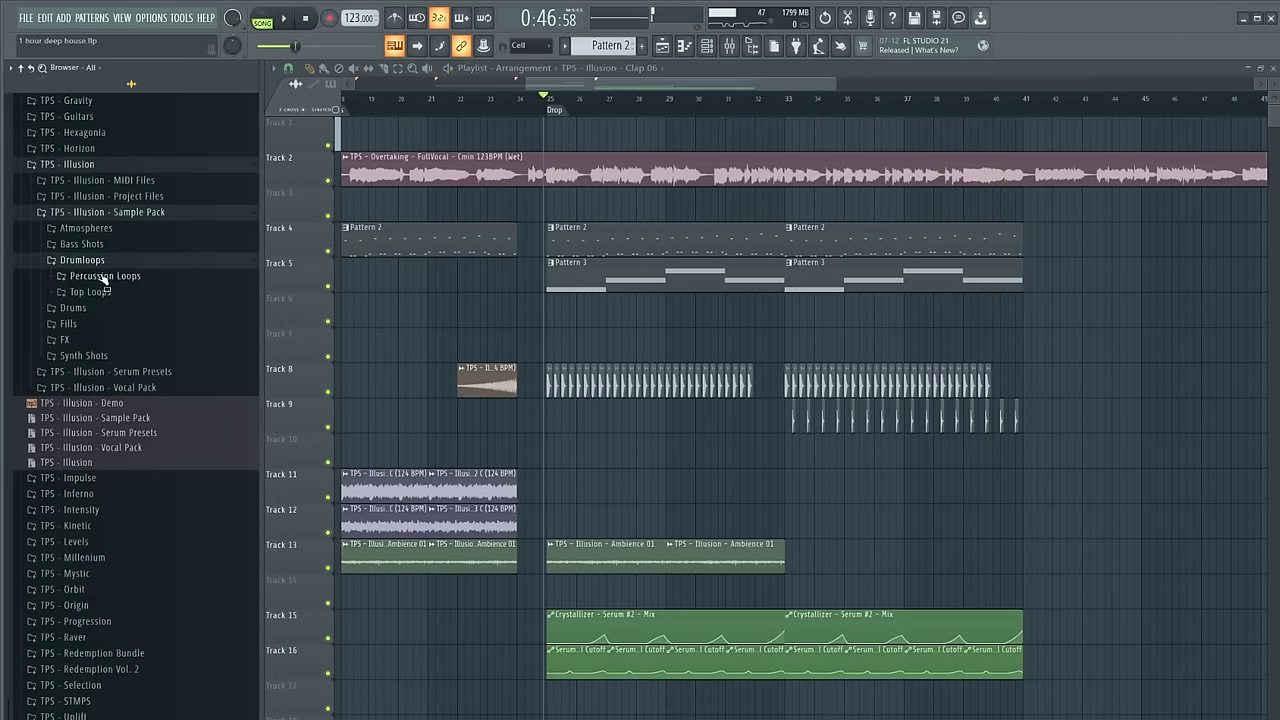
click(115, 292)
click(134, 277)
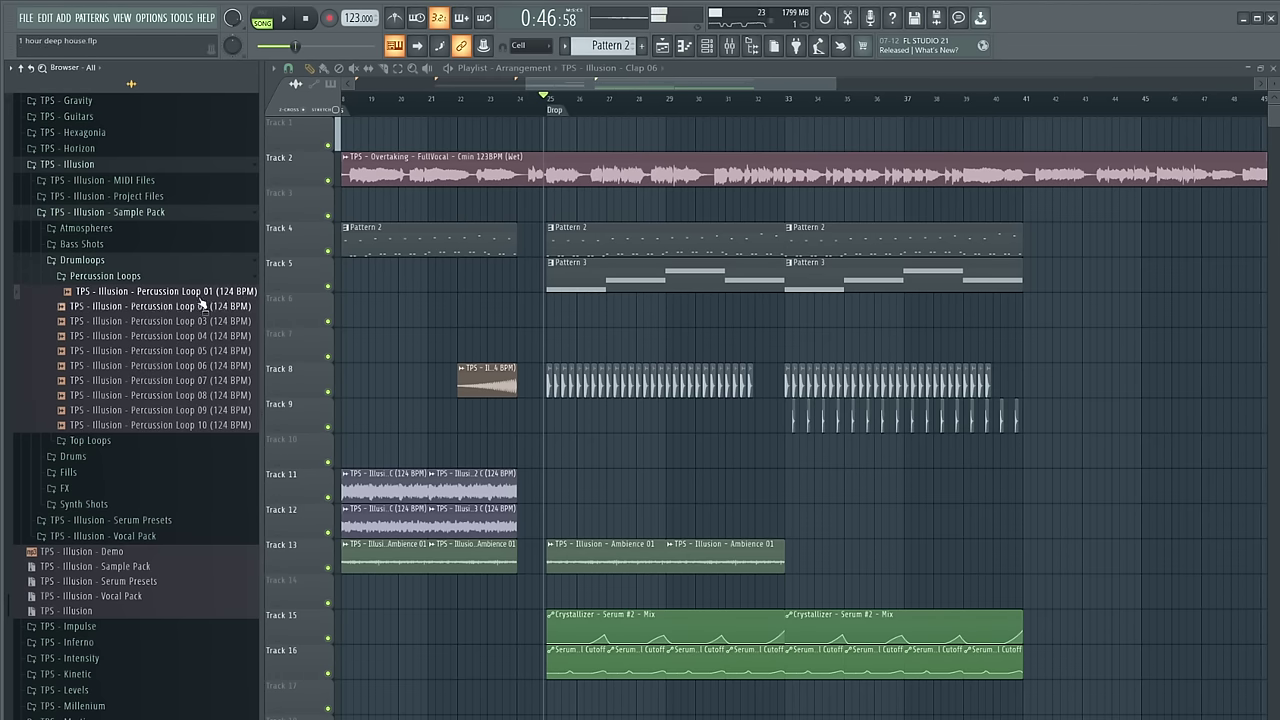
Try Percussion Loop 01 on Track 10 from bar 33 with its time stretching mode set to Stretch
click(781, 101)
key(space)
scroll(850, 495, up, 3)
key(space)
drag(801, 460, 790, 460)
key(space)
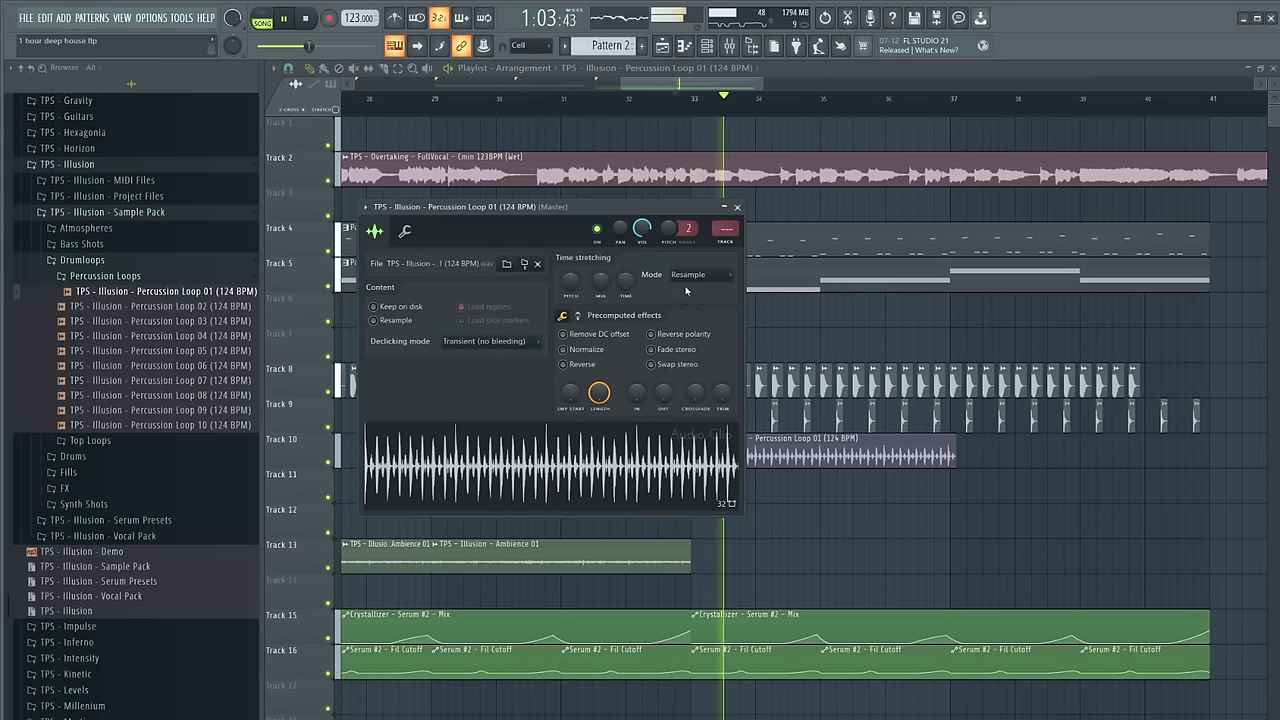
click(692, 280)
click(688, 312)
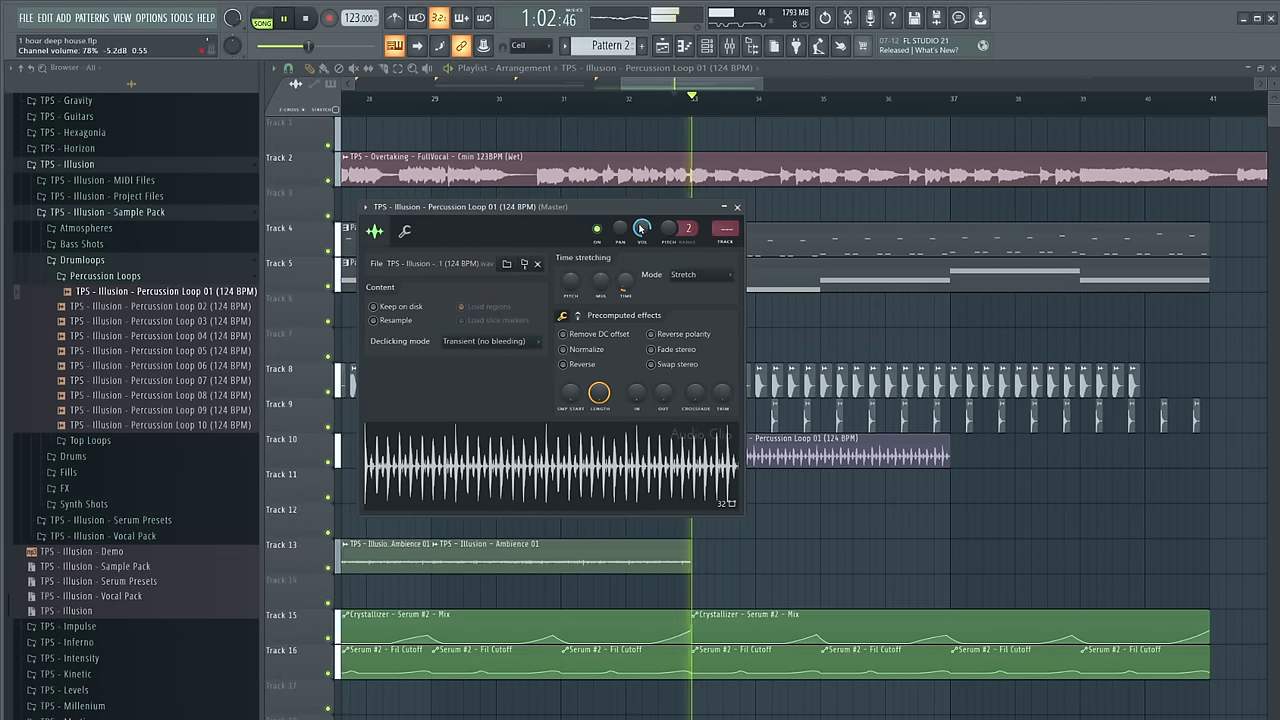
drag(985, 490, 978, 455)
key(space)
key(space)
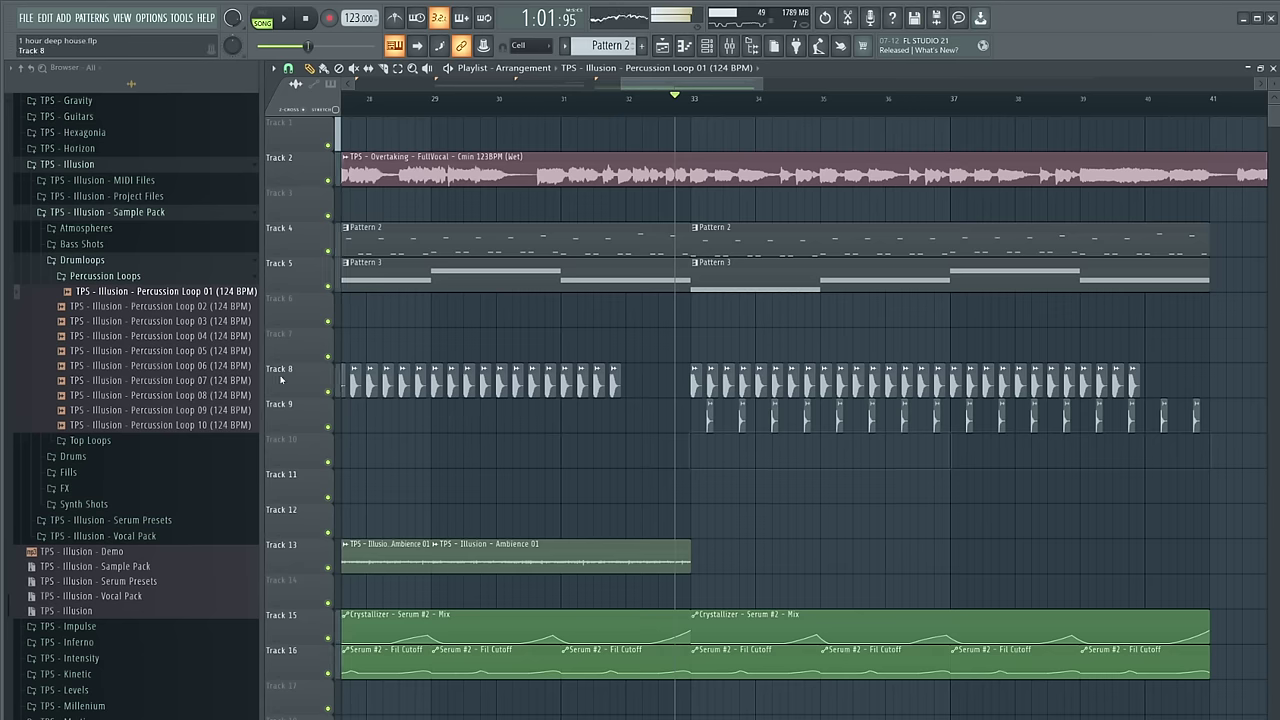
Place Percussion Loop 05 on Track 10 at bar 33, set its time stretching mode to Stretch, and repeat it up to bar 41
drag(262, 373, 691, 464)
key(space)
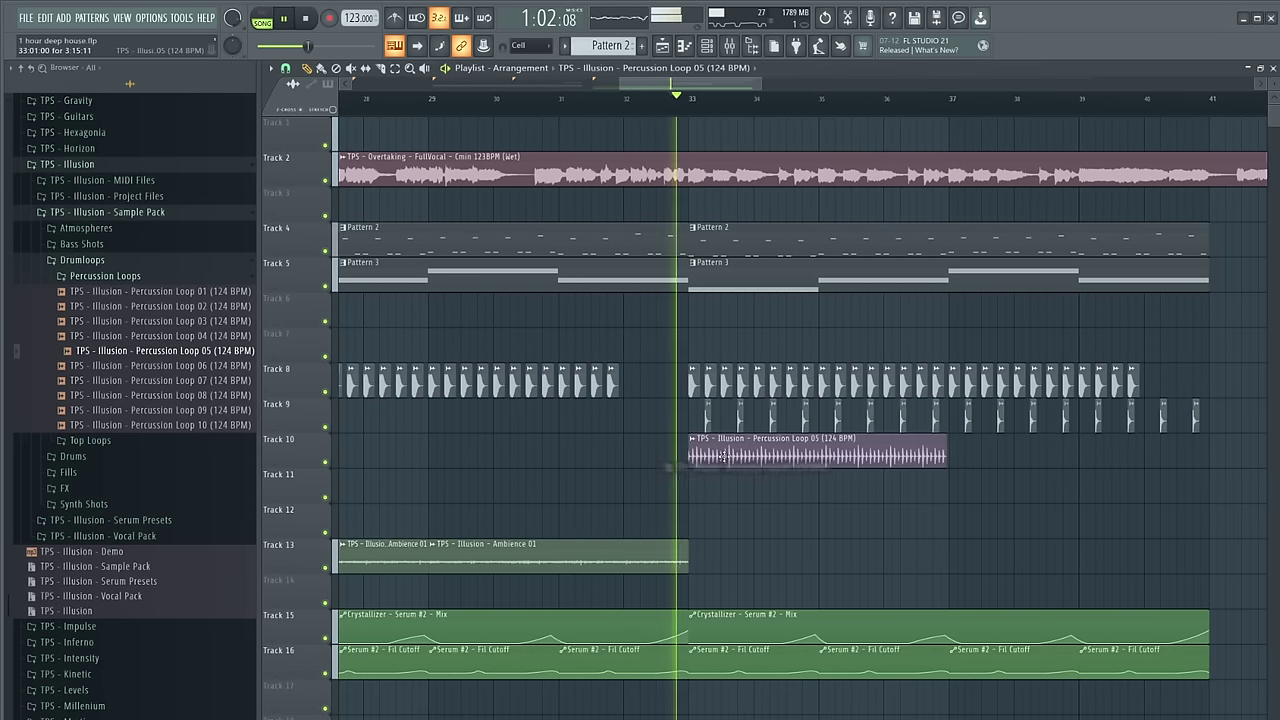
double_click(728, 457)
click(700, 292)
click(701, 329)
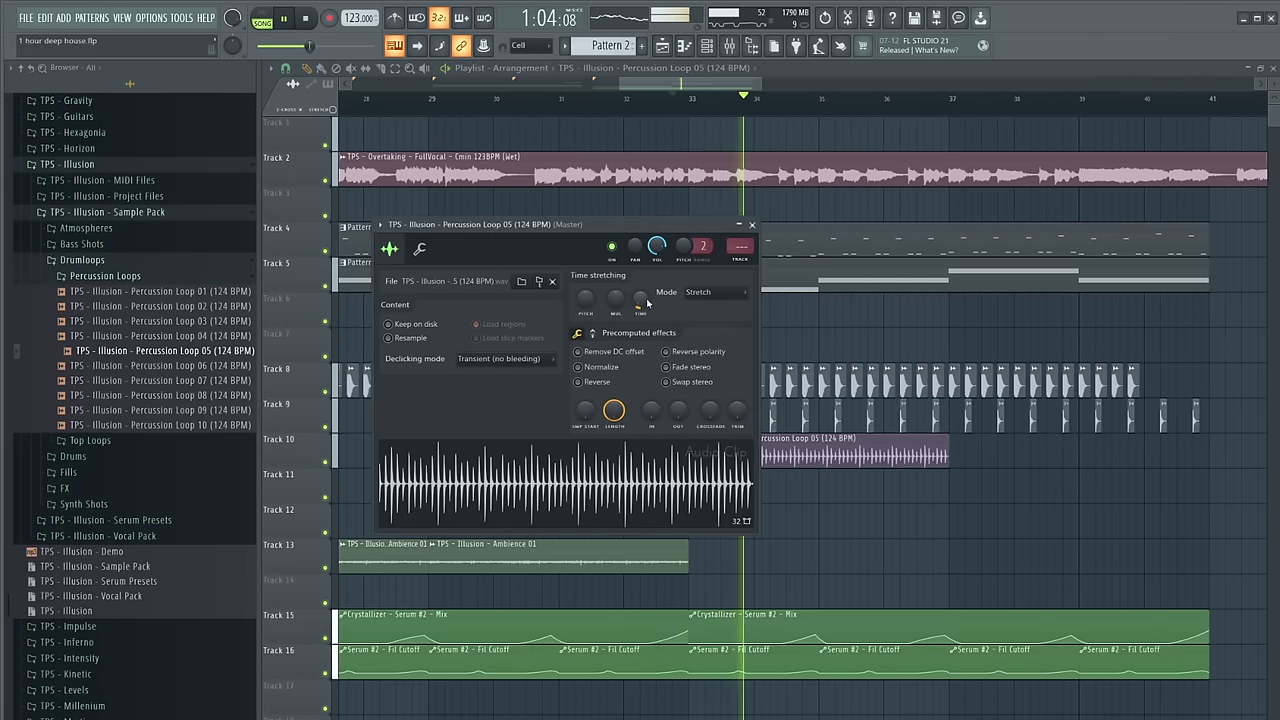
drag(977, 483, 970, 454)
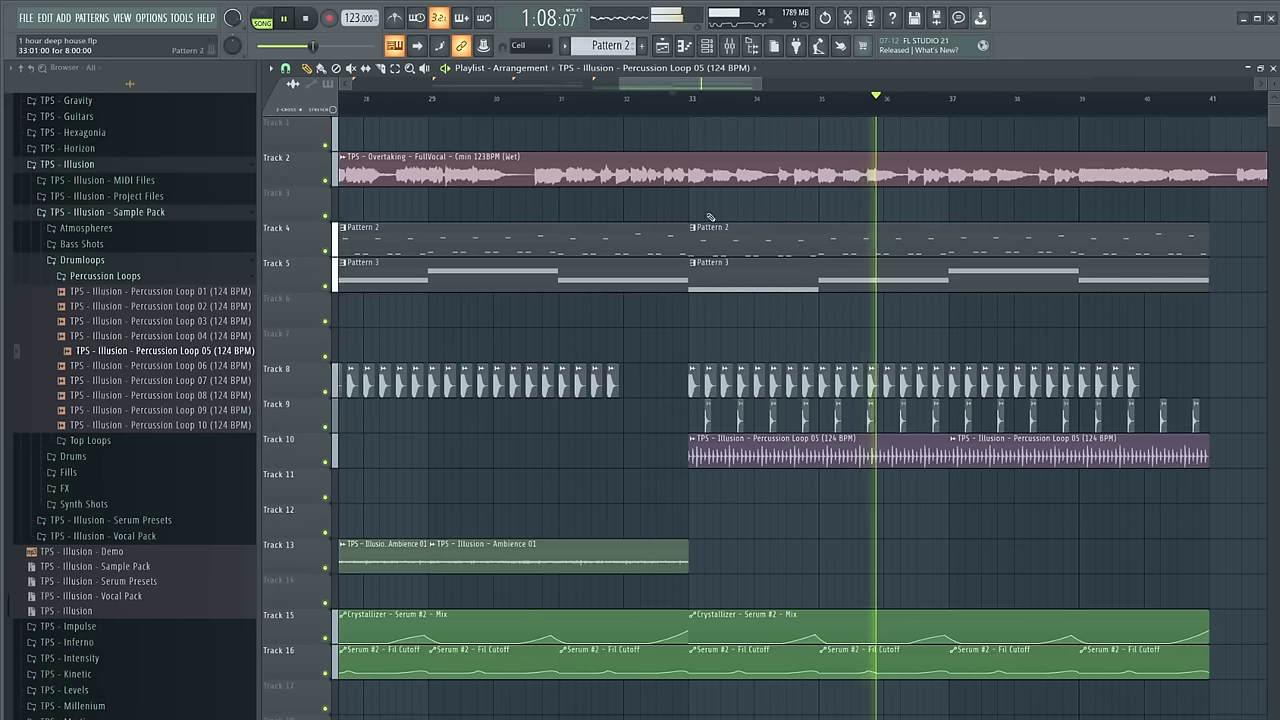
scroll(756, 203, up, 3)
scroll(756, 203, up, 4)
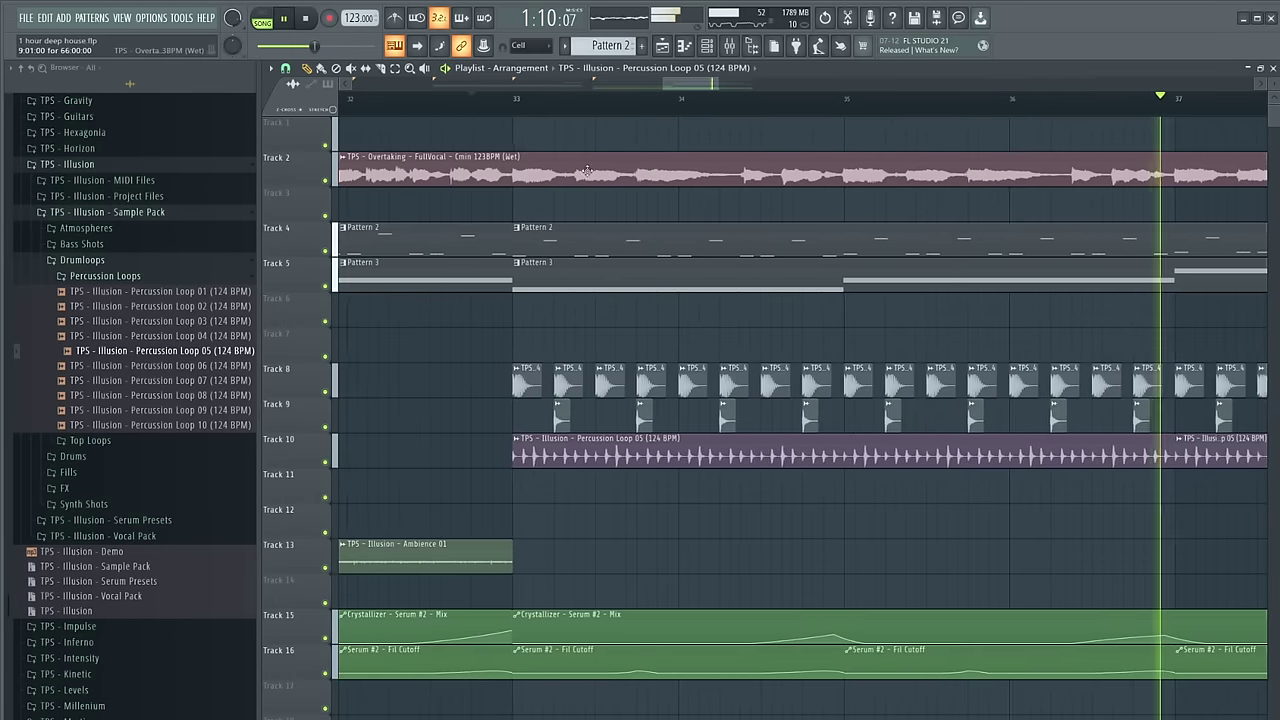
scroll(1088, 236, down, 4)
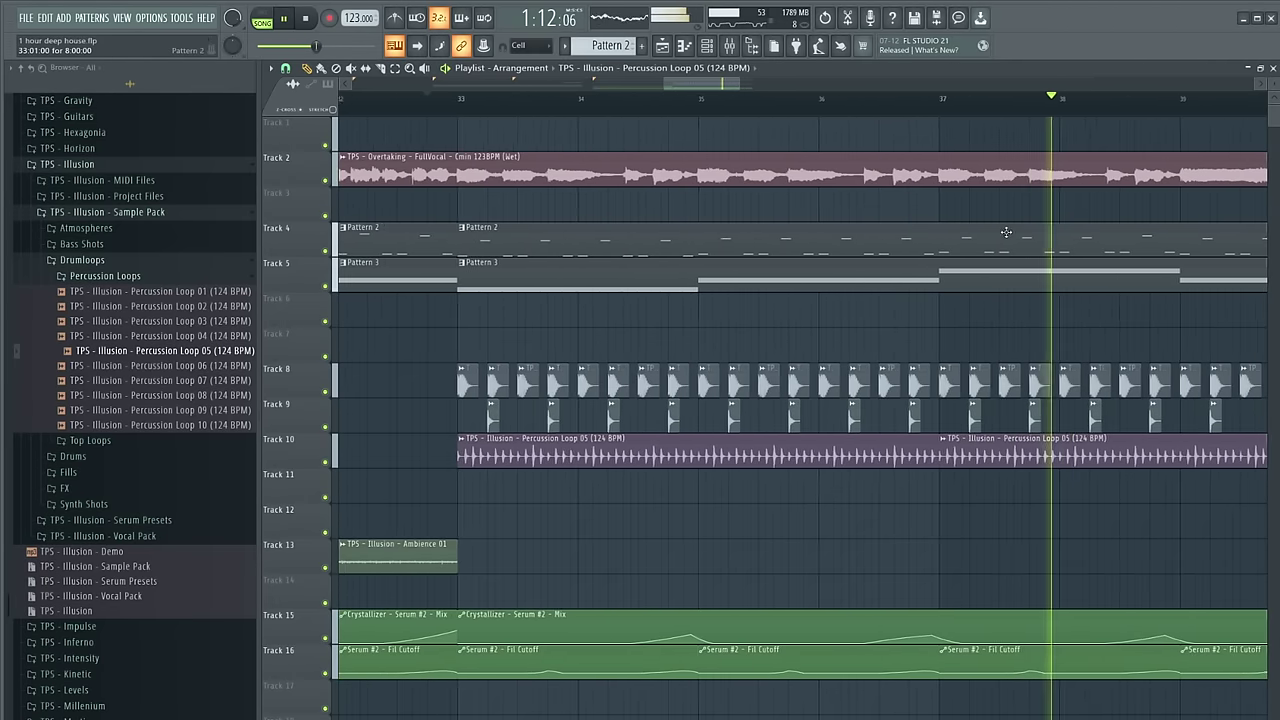
scroll(905, 452, down, 4)
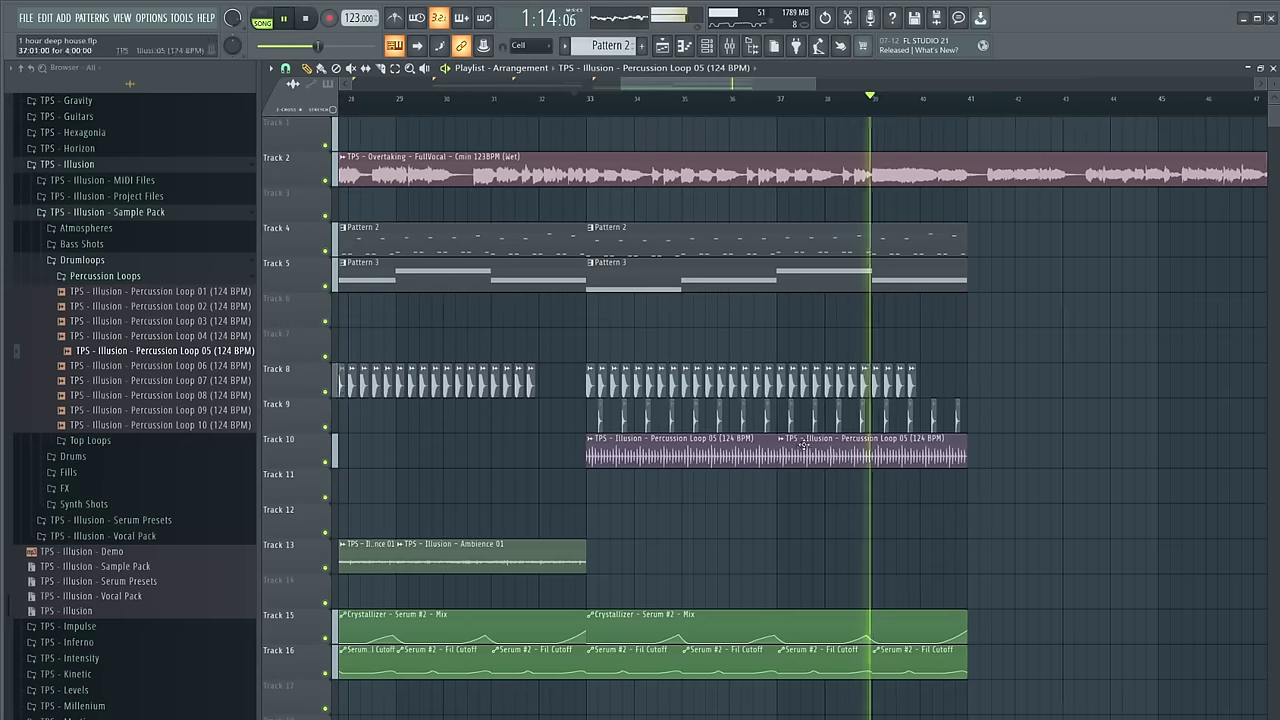
Layer Percussion Loop 06 on Track 11 from bar 33 to bar 41 with its time stretching mode set to Stretch
key(space)
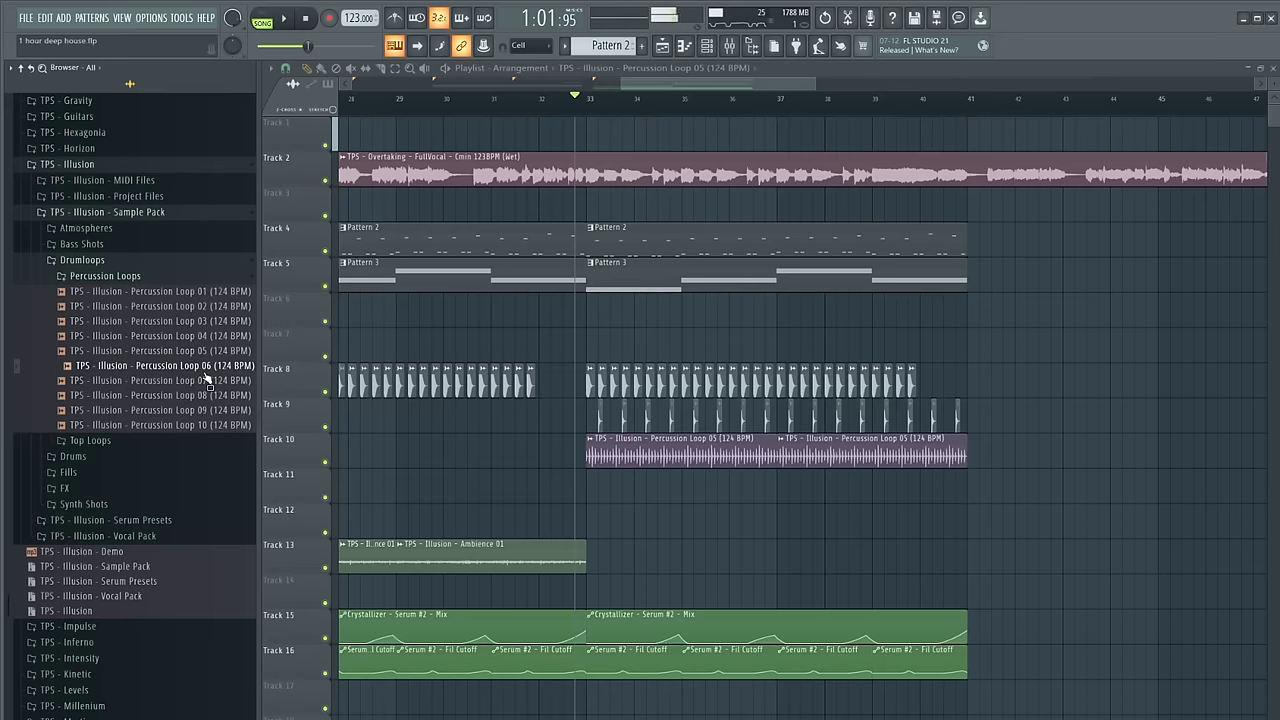
drag(200, 370, 634, 488)
key(space)
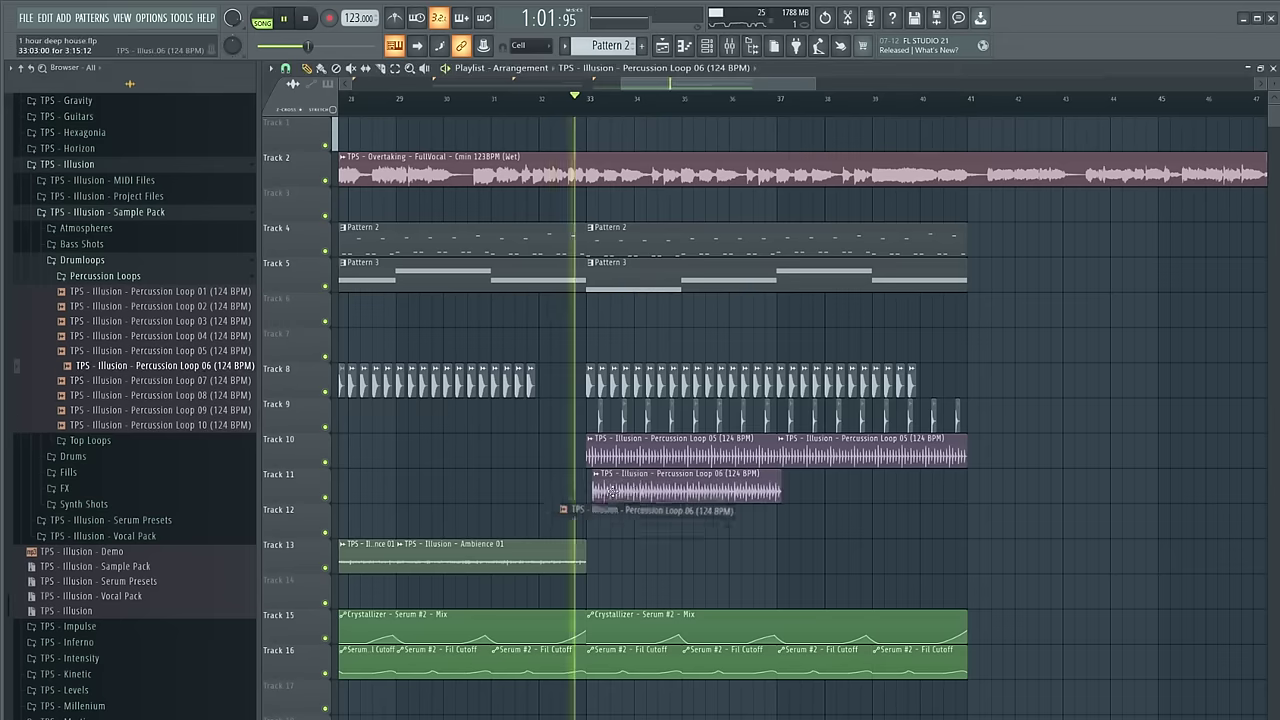
double_click(634, 488)
click(733, 310)
click(724, 347)
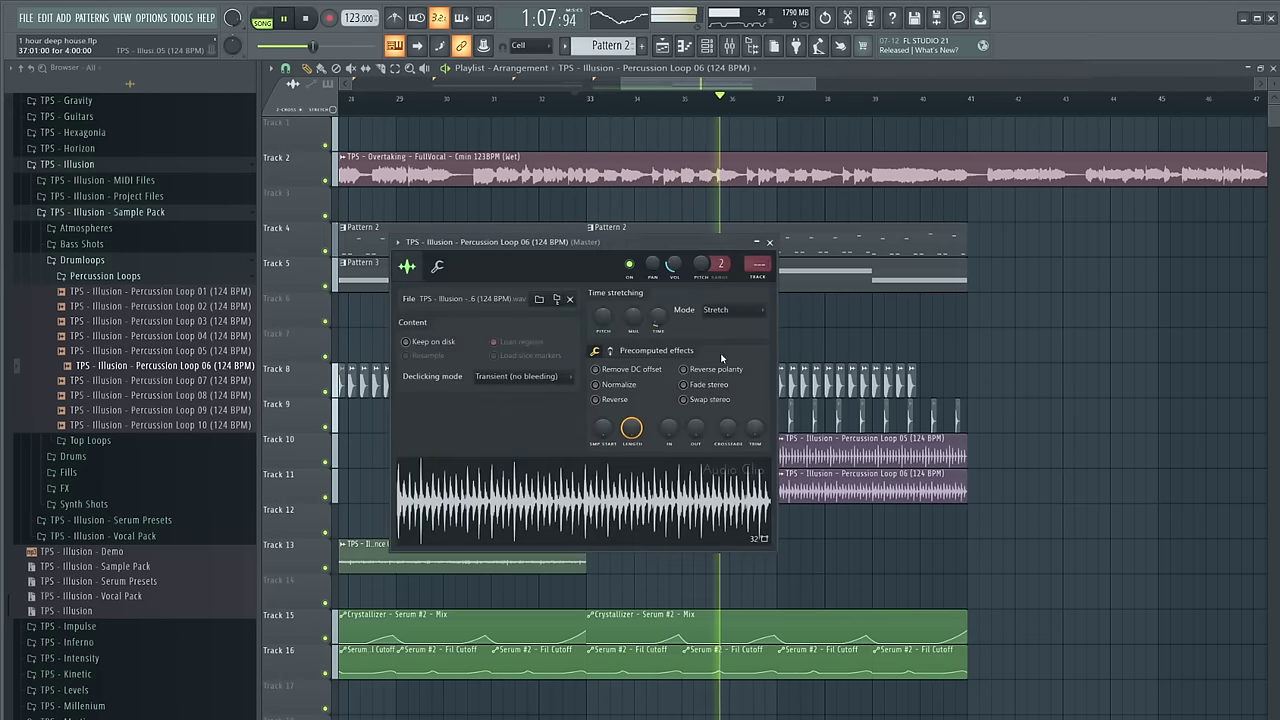
click(770, 242)
Copy the Track 9 claps to the first half of the drop from bar 25, aligned with every second kick
scroll(835, 444, down, 3)
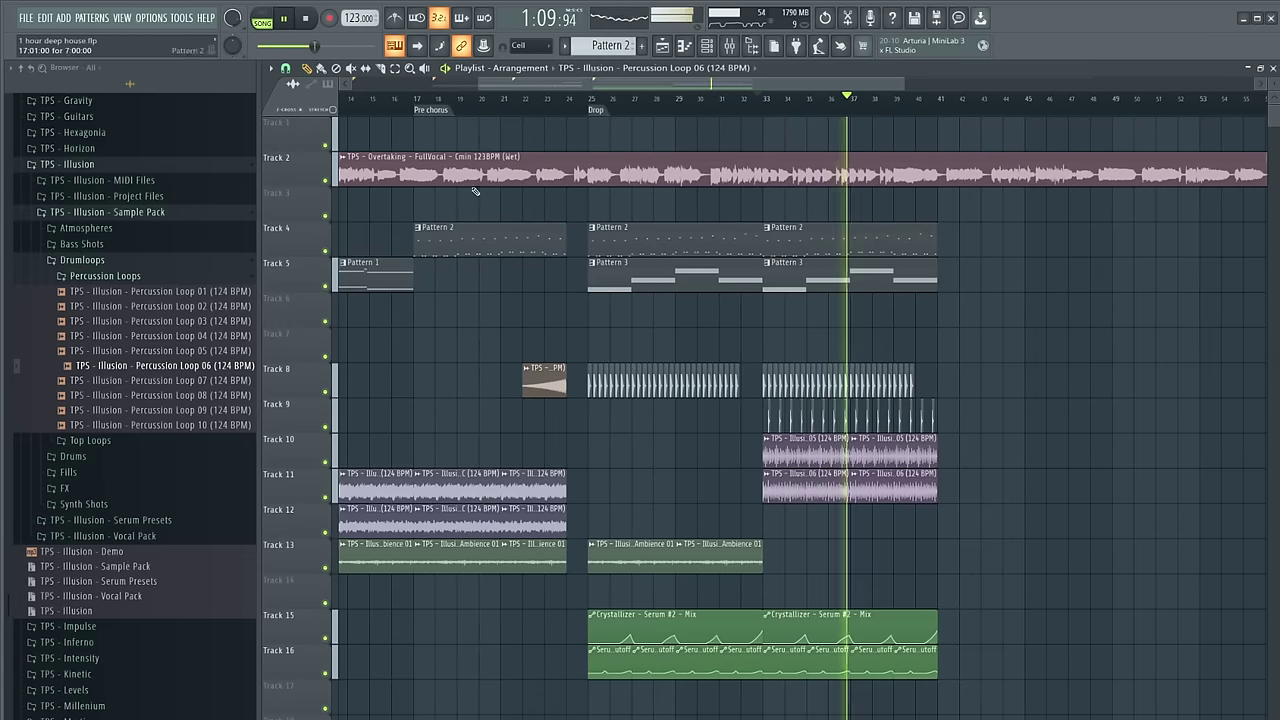
click(570, 107)
click(769, 424)
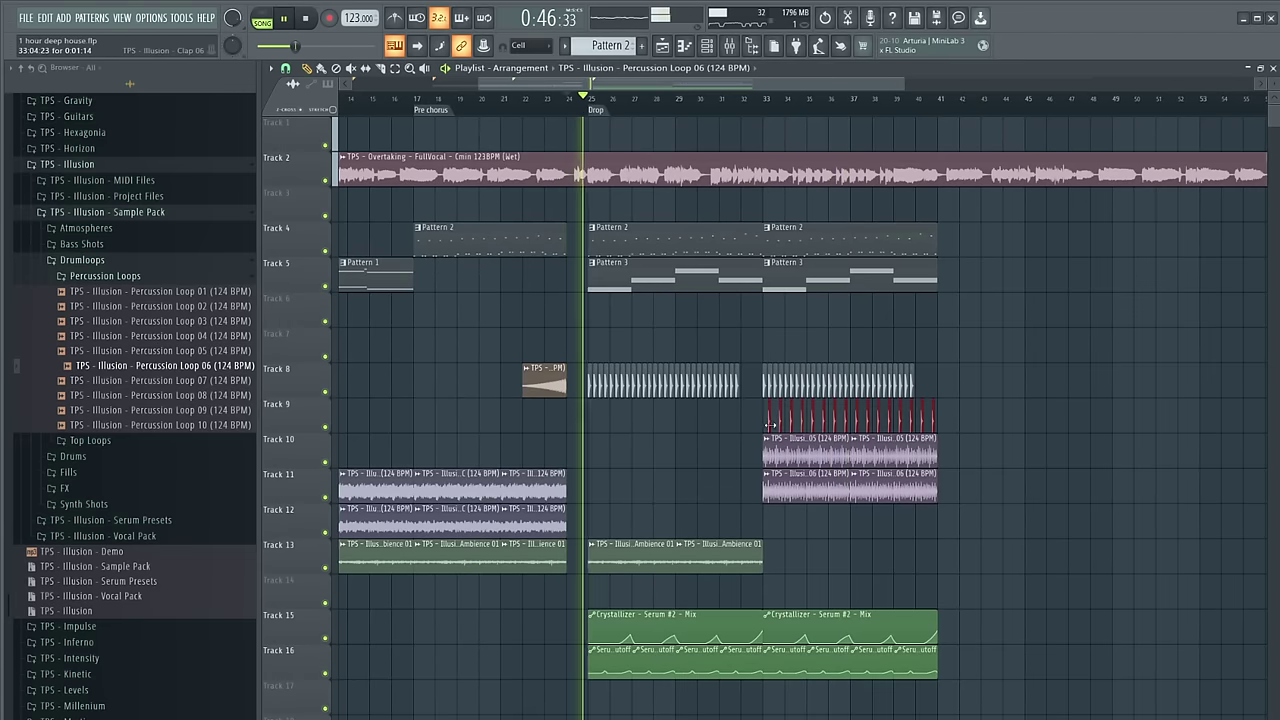
scroll(568, 424, up, 4)
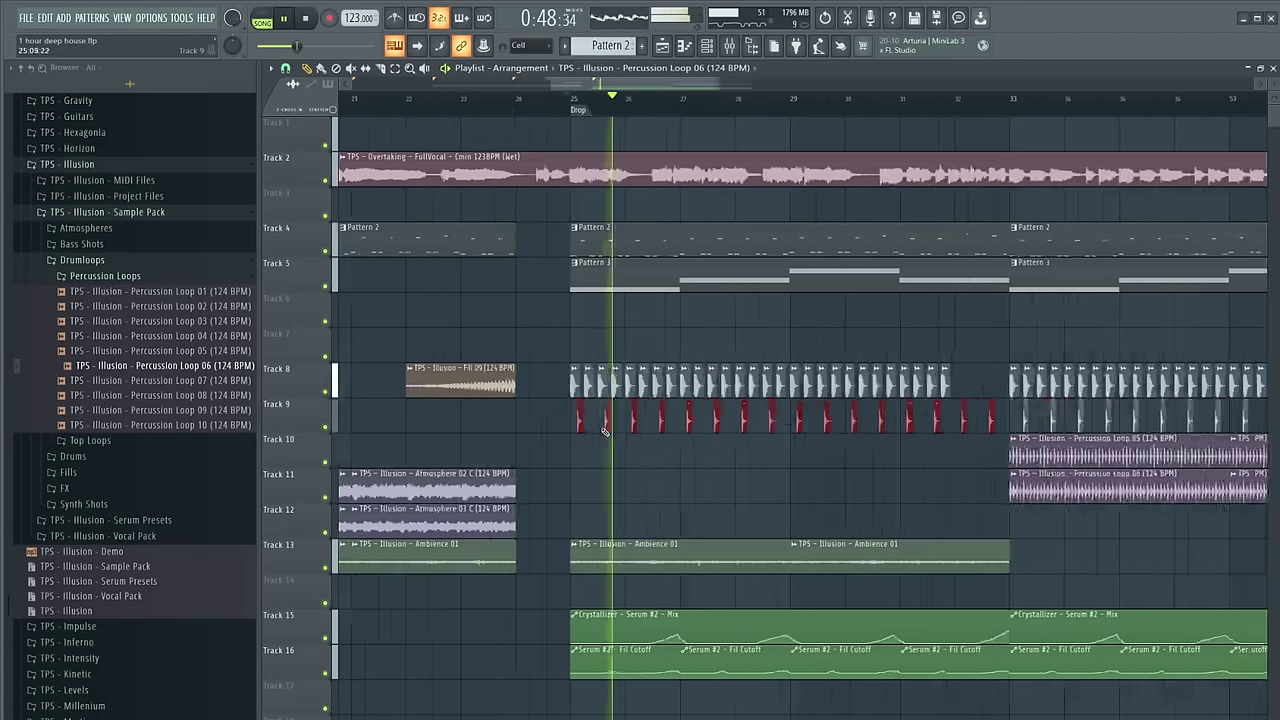
drag(570, 424, 583, 424)
scroll(512, 437, down, 3)
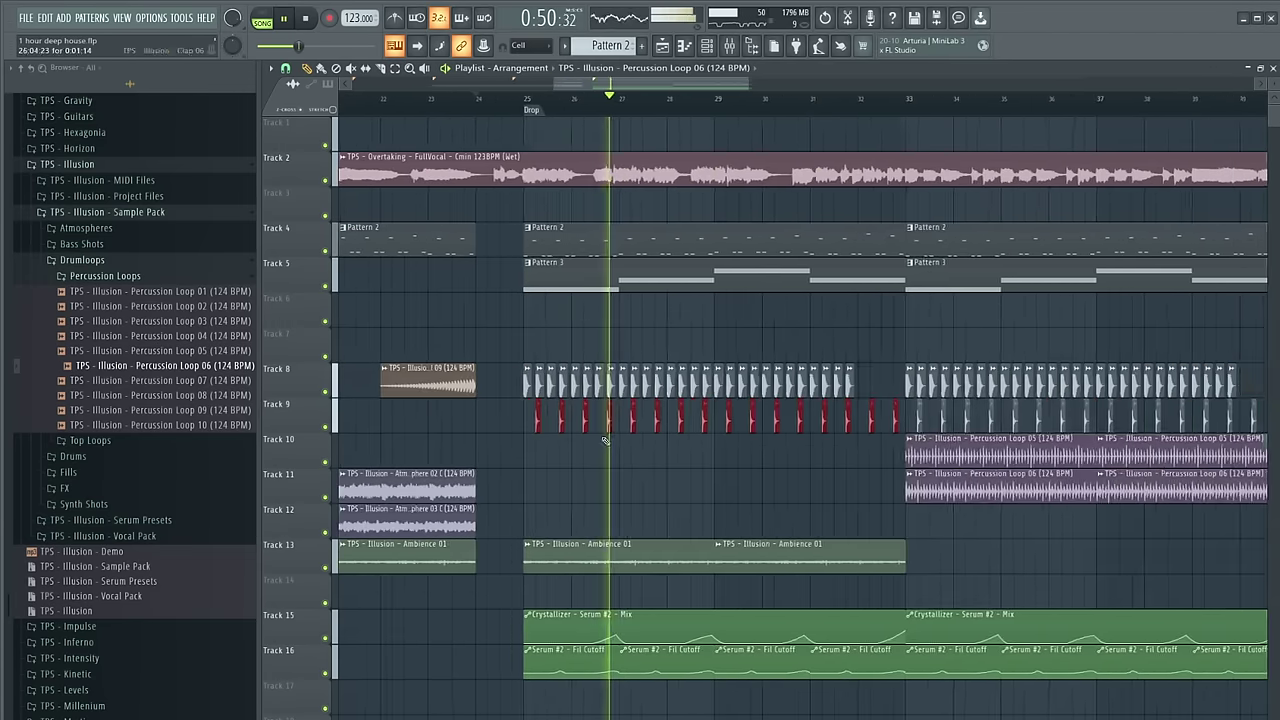
scroll(618, 446, up, 2)
ctrl+click(641, 467)
Stop playback and browse the sample pack's Drums samples from Closed Hats through to the Open Hats folder
click(105, 278)
key(space)
click(120, 310)
click(117, 341)
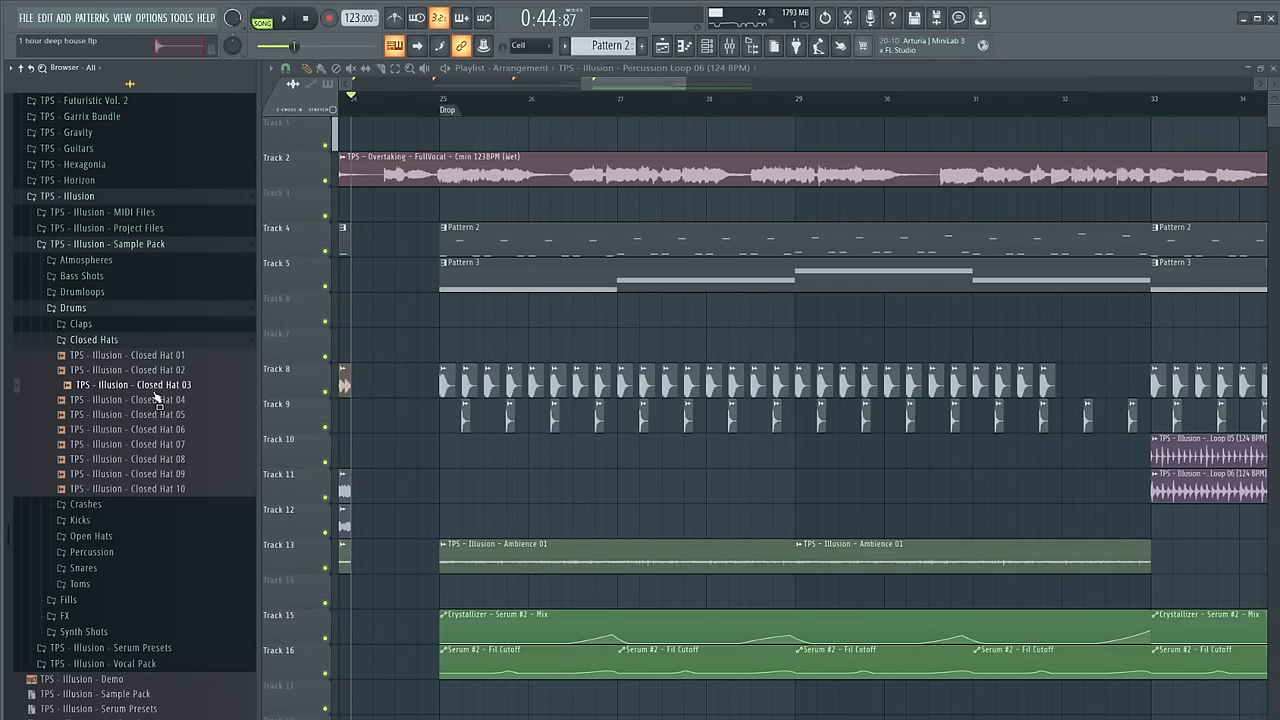
click(138, 342)
click(97, 356)
click(97, 356)
click(96, 389)
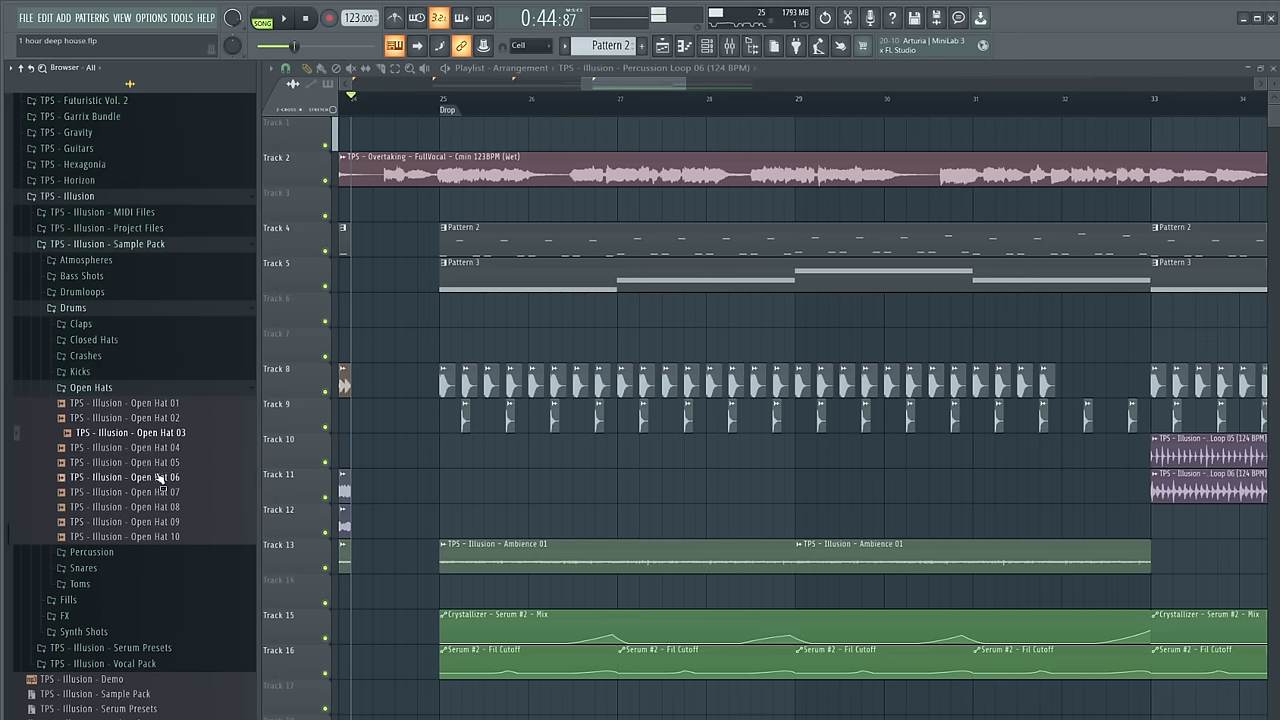
Place Open Hat 03 on Track 10 between the first kicks after bar 25 and check its sample settings
drag(456, 457, 452, 455)
key(space)
scroll(478, 450, up, 3)
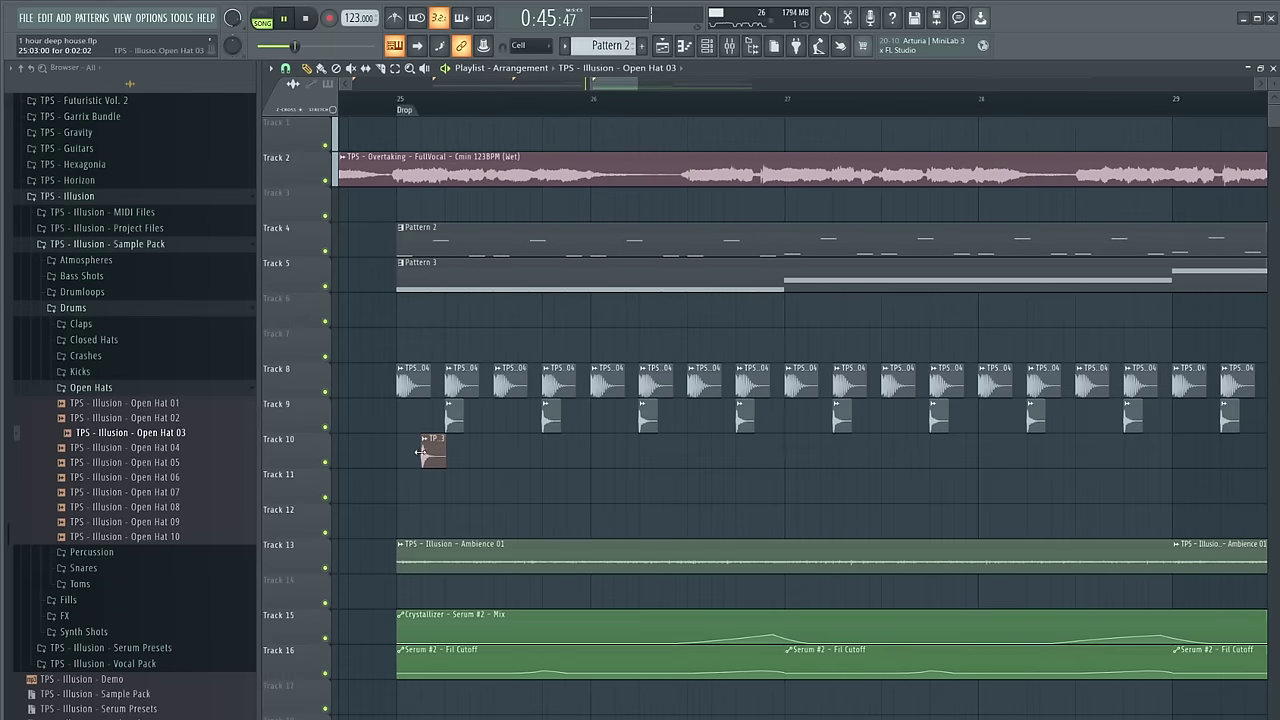
double_click(424, 453)
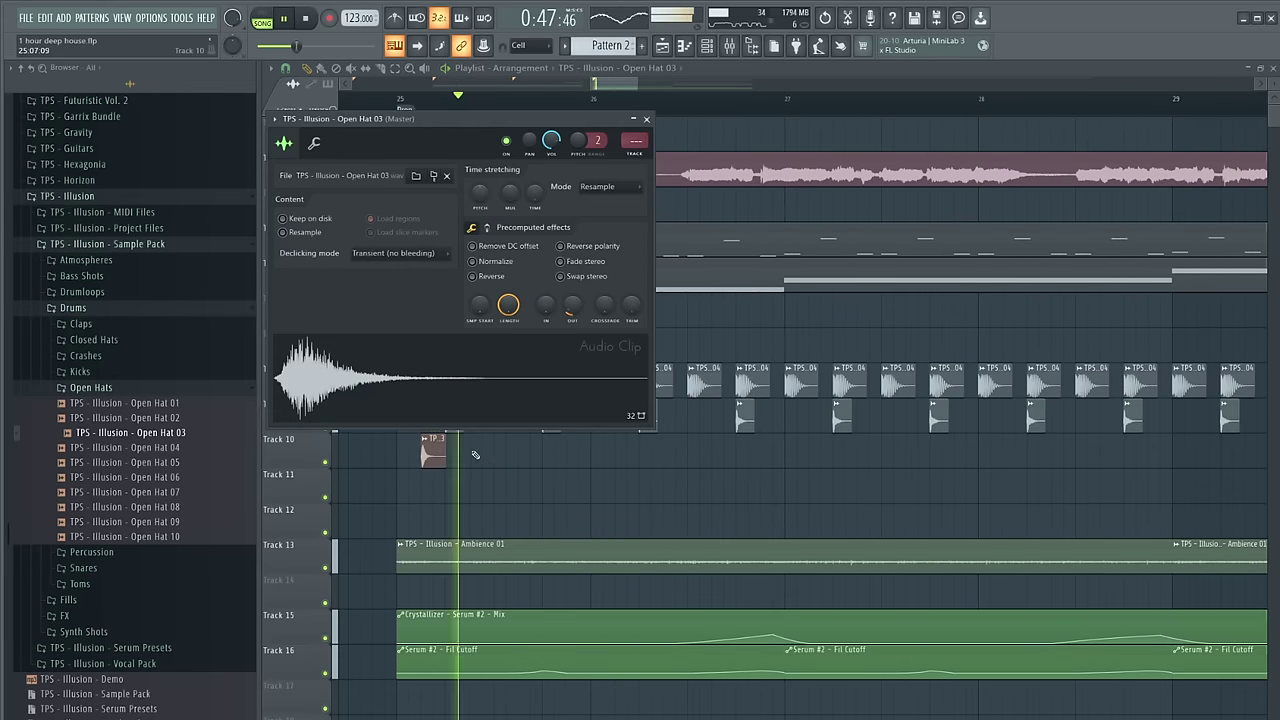
click(481, 454)
key(Escape)
Repeat the open hats between the kicks along Track 10 up to bar 33
mouse_move(580, 452)
mouse_down()
mouse_move(424, 460)
mouse_move(542, 457)
mouse_move(530, 457)
mouse_up()
key(ctrl+b)
key(ctrl+b)
drag(825, 437, 405, 465)
key(ctrl+b)
scroll(1000, 485, down, 3)
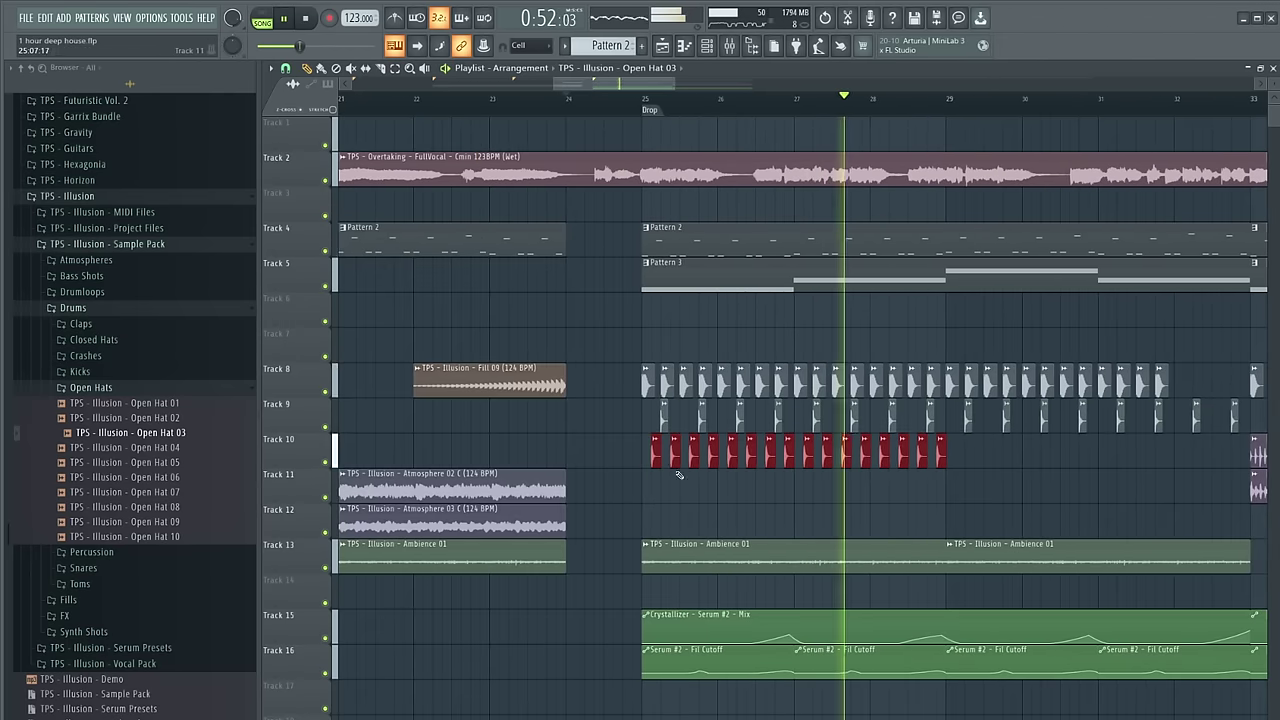
key(ctrl+b)
scroll(955, 463, down, 2)
scroll(955, 463, up, 3)
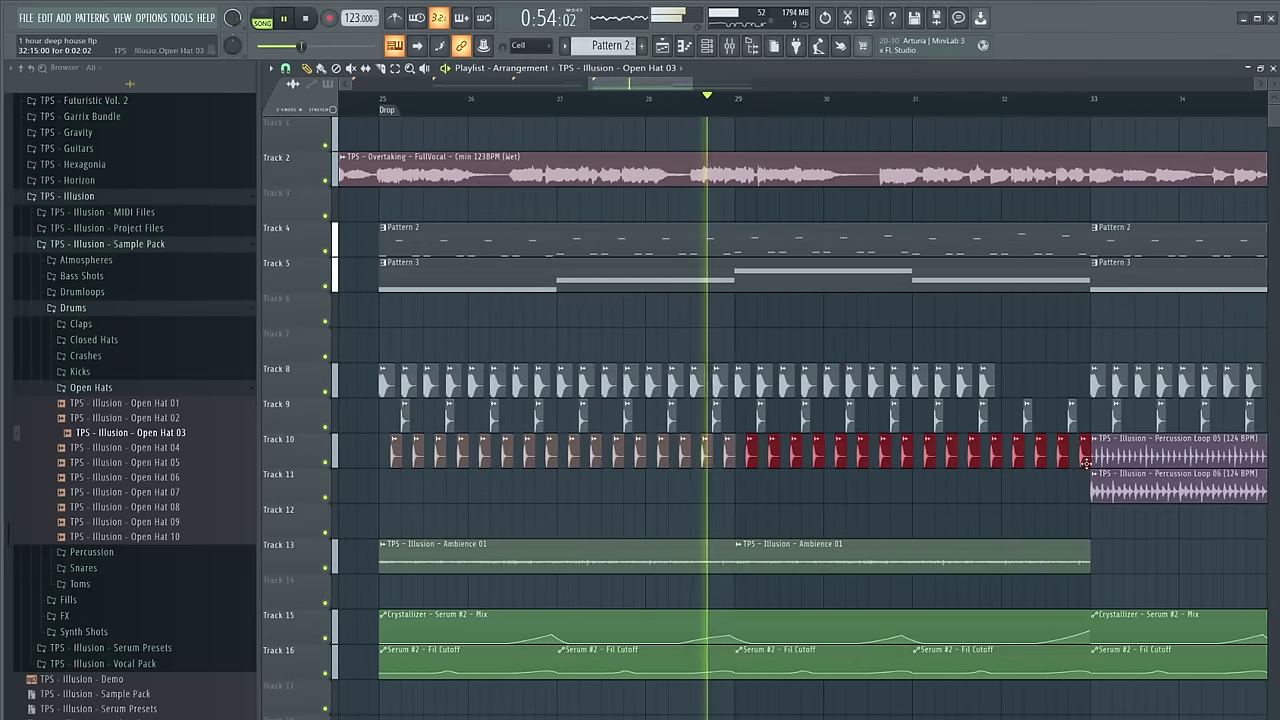
Mute Track 9 and delete its claps between bars 25 and 33, along with the last two open hats on Track 10
click(330, 463)
click(327, 429)
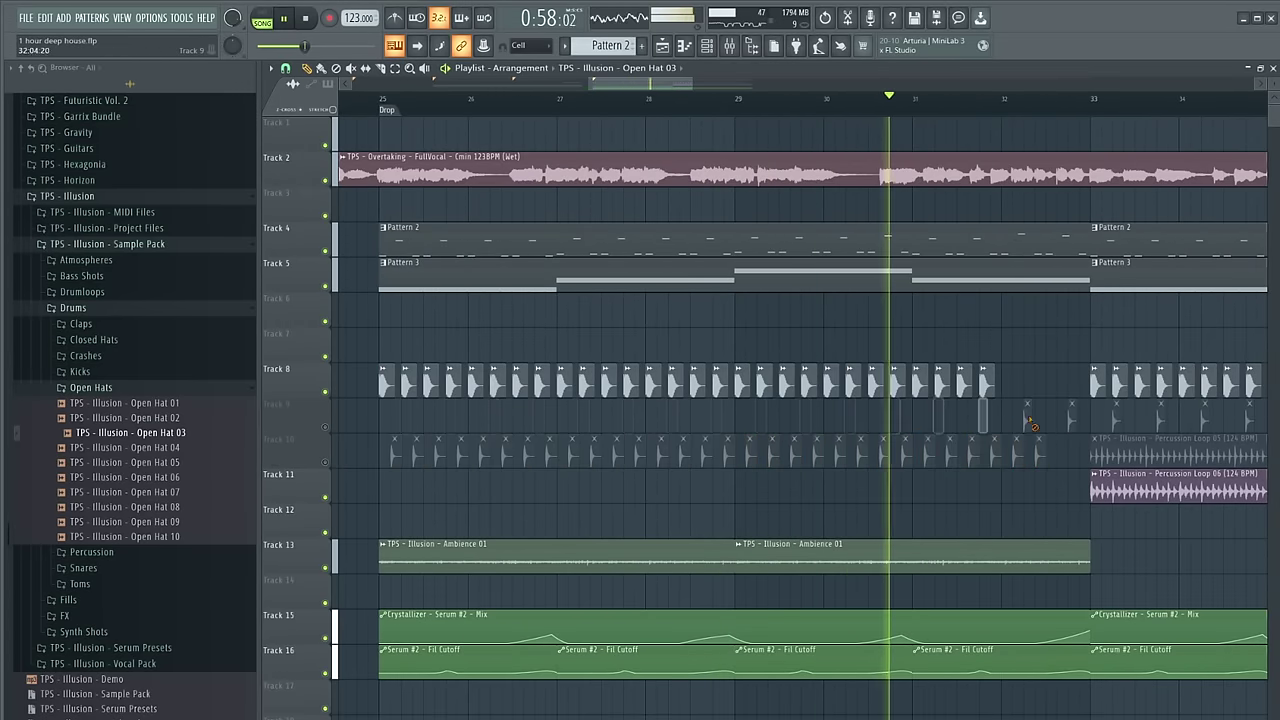
click(328, 464)
key(space)
scroll(521, 456, down, 3)
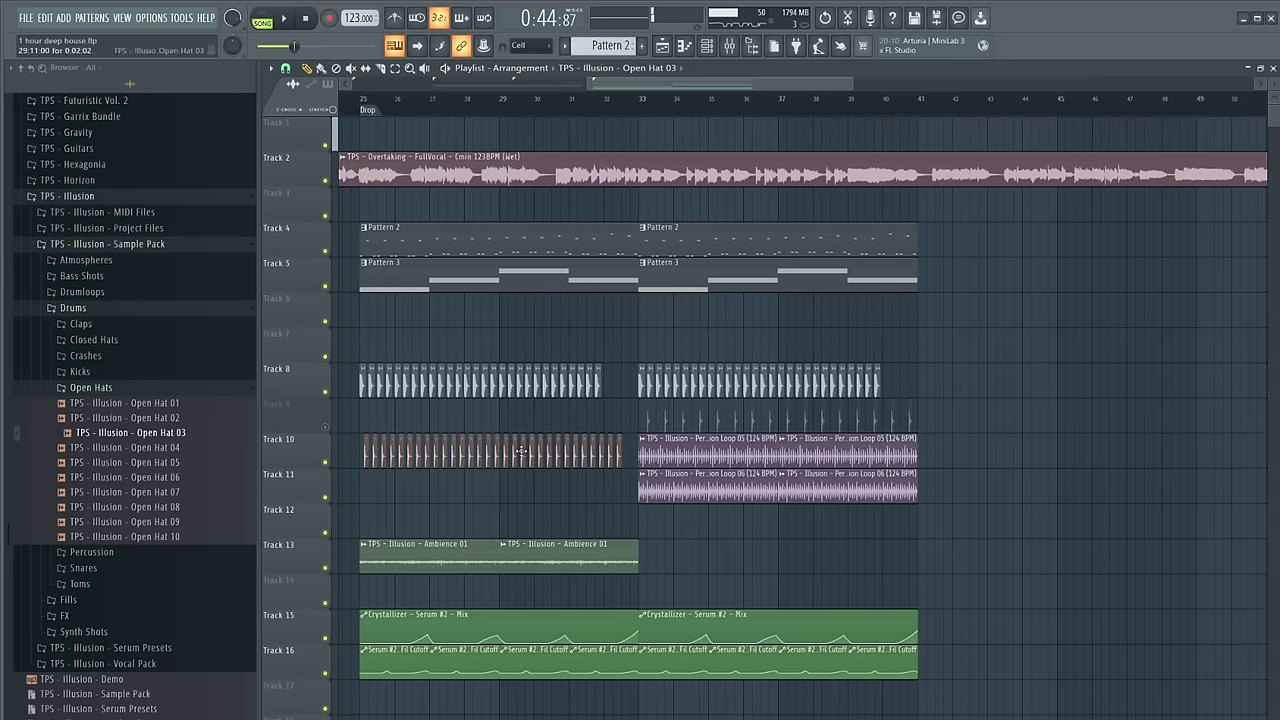
Select the open hats on Track 10 and insert one new track at that position
click(285, 442)
right_click(297, 437)
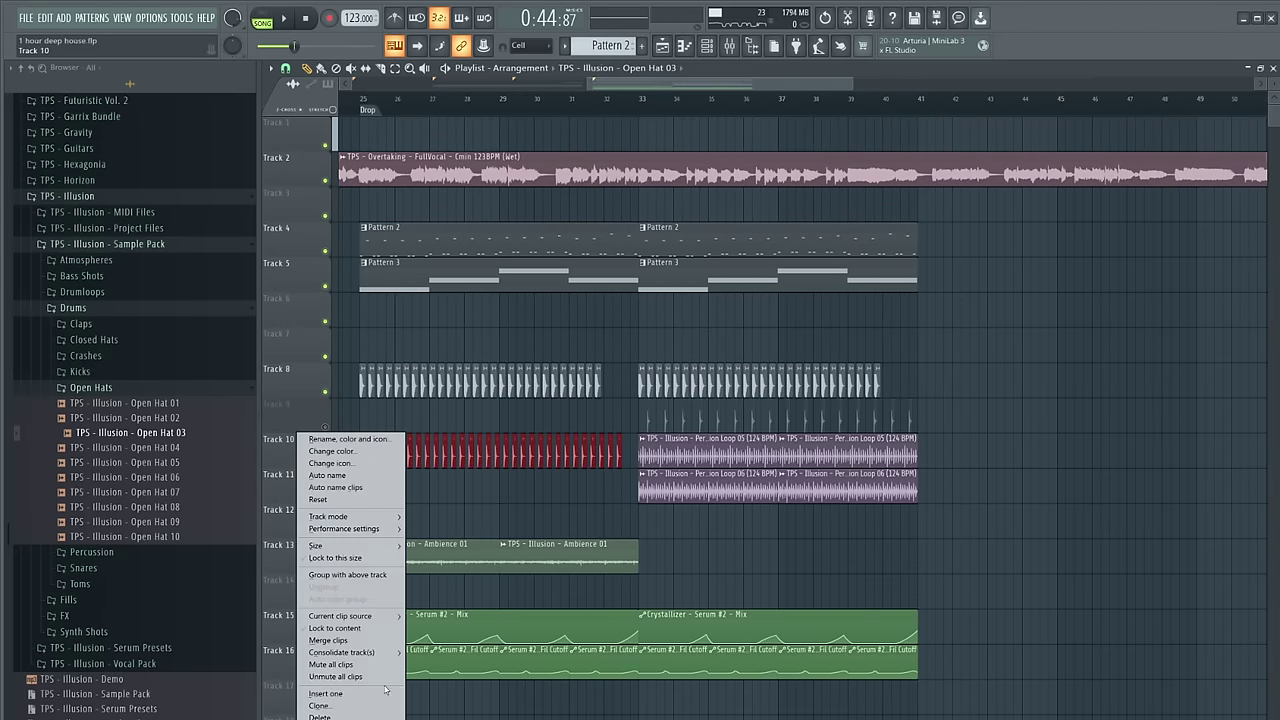
click(381, 693)
Move the open hats to the empty Track 10 so they start after the first kick at bar 33, and play from there
scroll(460, 470, up, 3)
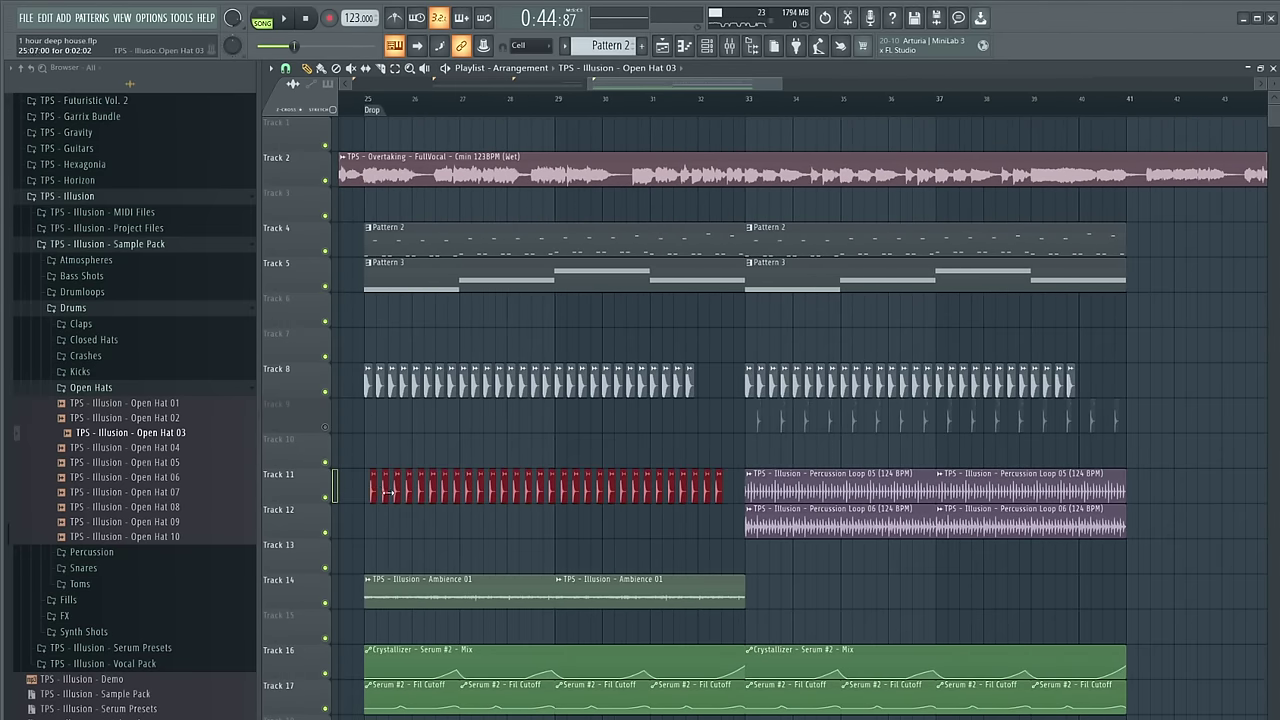
drag(377, 490, 679, 433)
key(space)
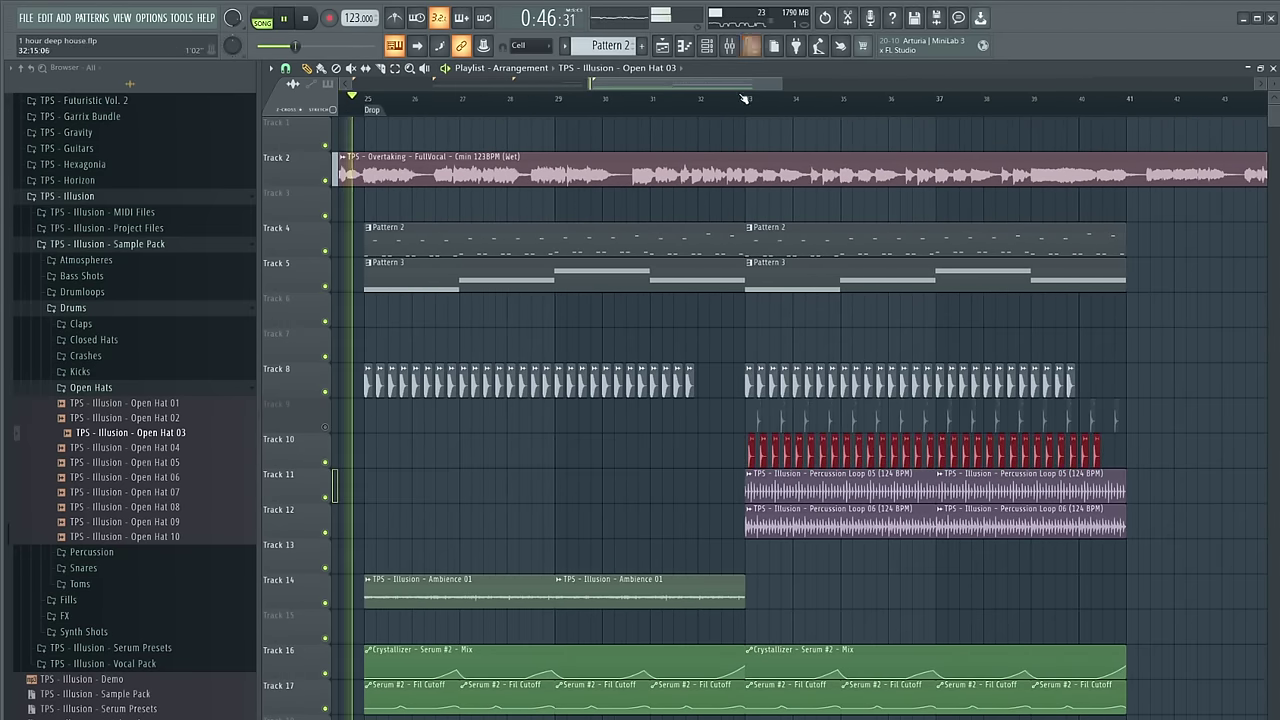
click(745, 97)
scroll(745, 97, up, 3)
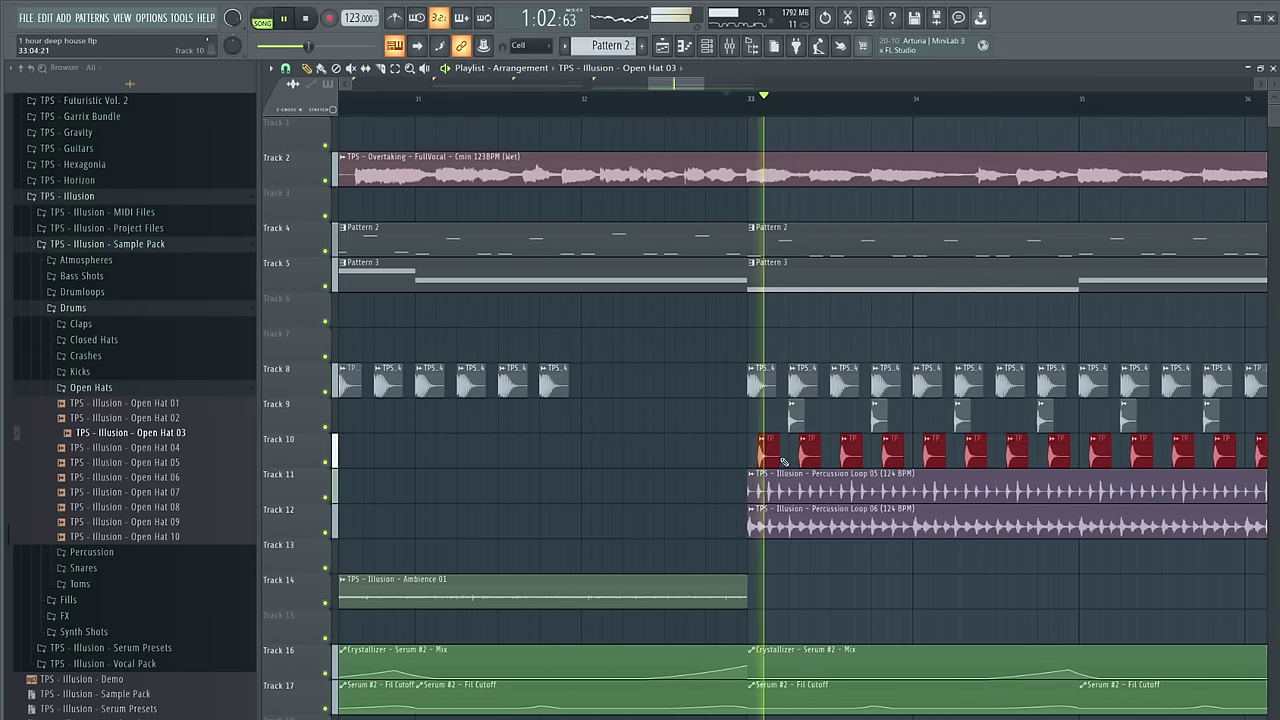
scroll(990, 586, down, 2)
ctrl+click(990, 586)
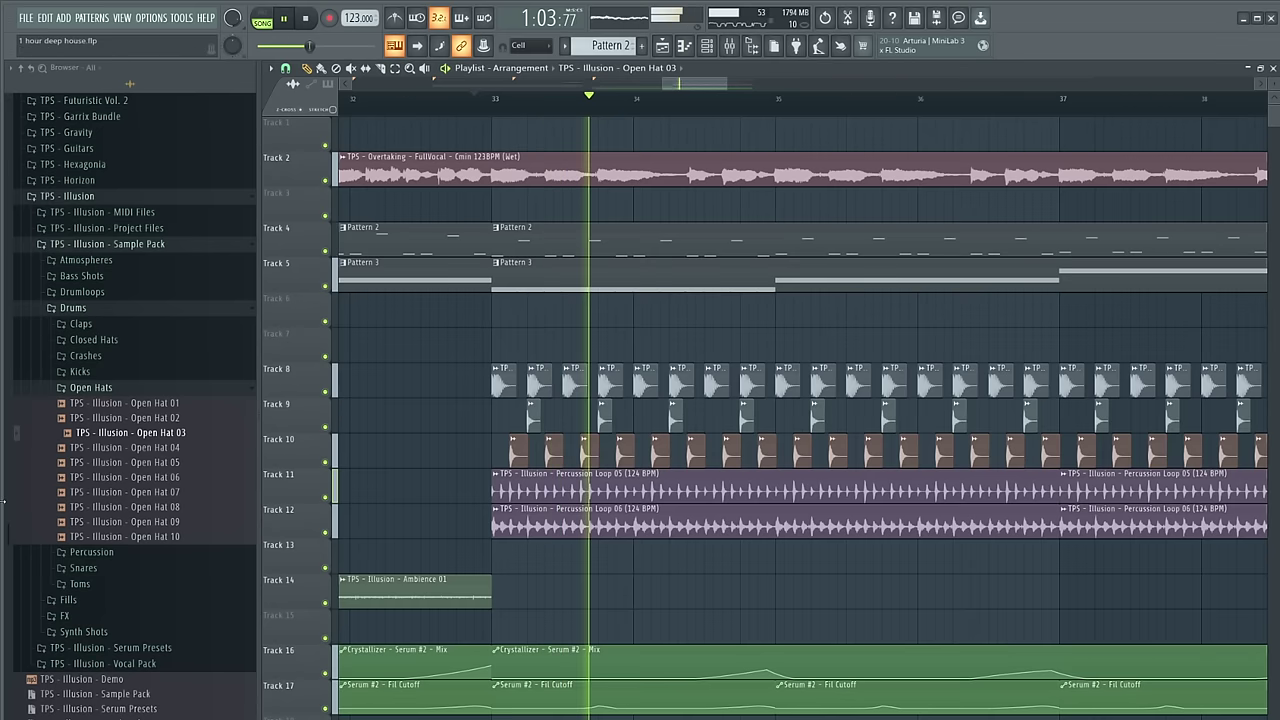
Replace the open hat sample used on Track 10 with Open Hat 10
drag(344, 496, 523, 455)
key(space)
double_click(517, 453)
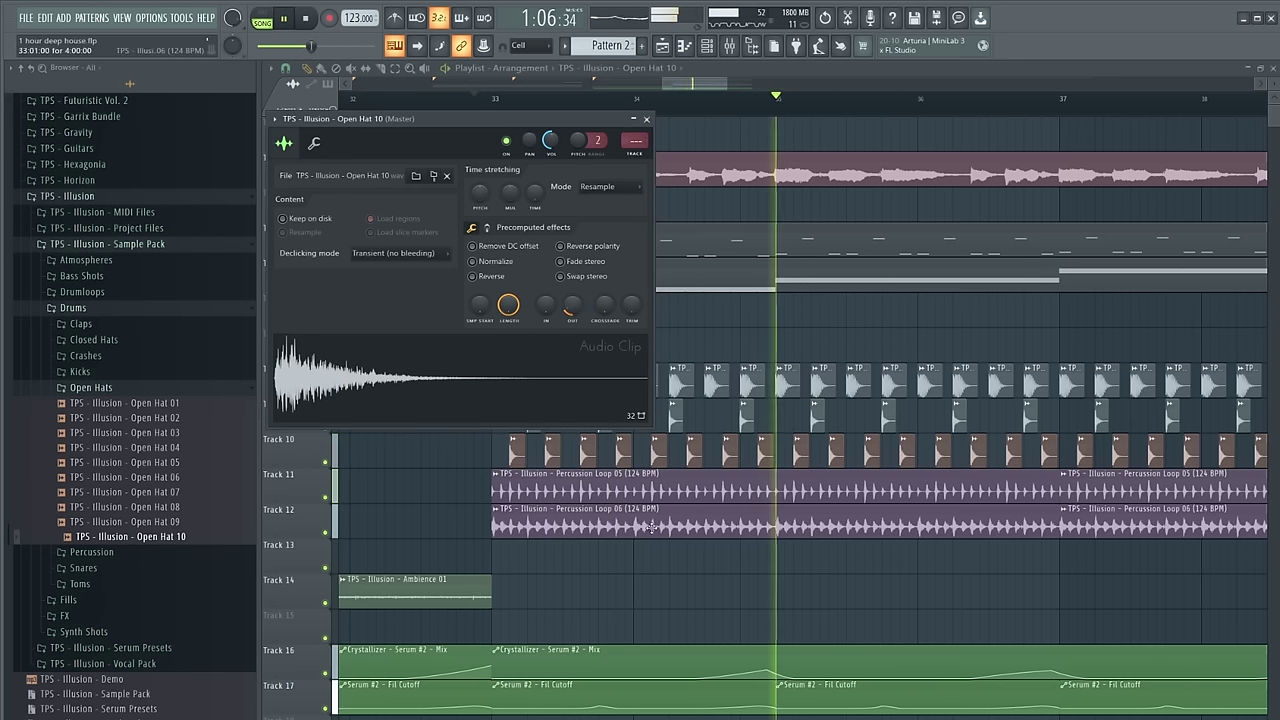
click(647, 119)
Lower the volume of Percussion Loop 06 to about 12% and of Percussion Loop 05 to about 28%
double_click(583, 486)
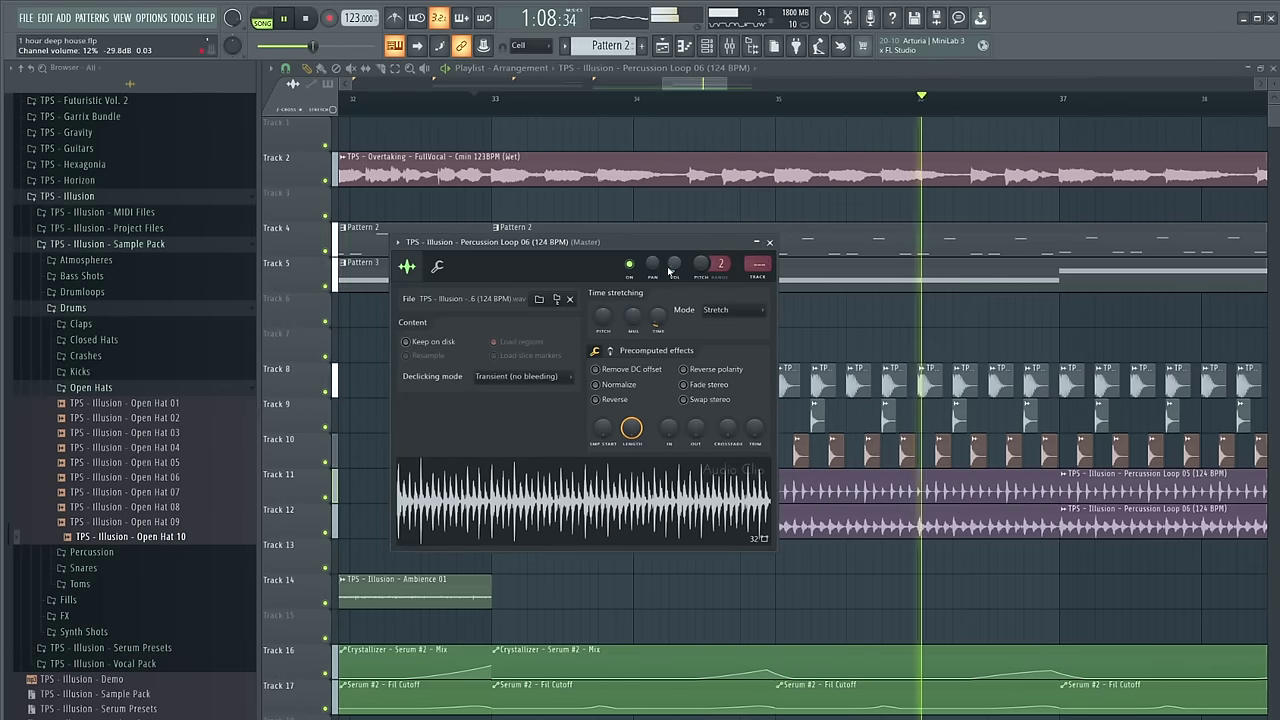
click(770, 242)
double_click(752, 489)
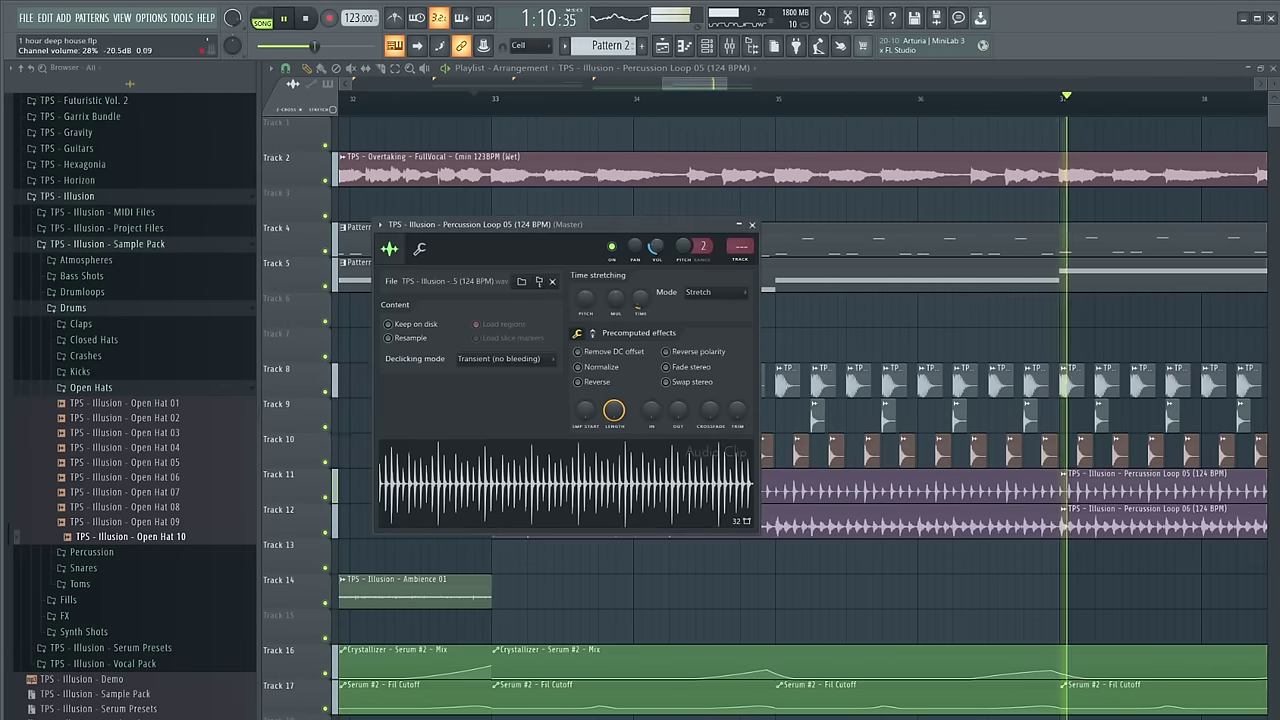
click(753, 223)
drag(909, 581, 765, 510)
scroll(750, 510, down, 5)
scroll(843, 410, up, 4)
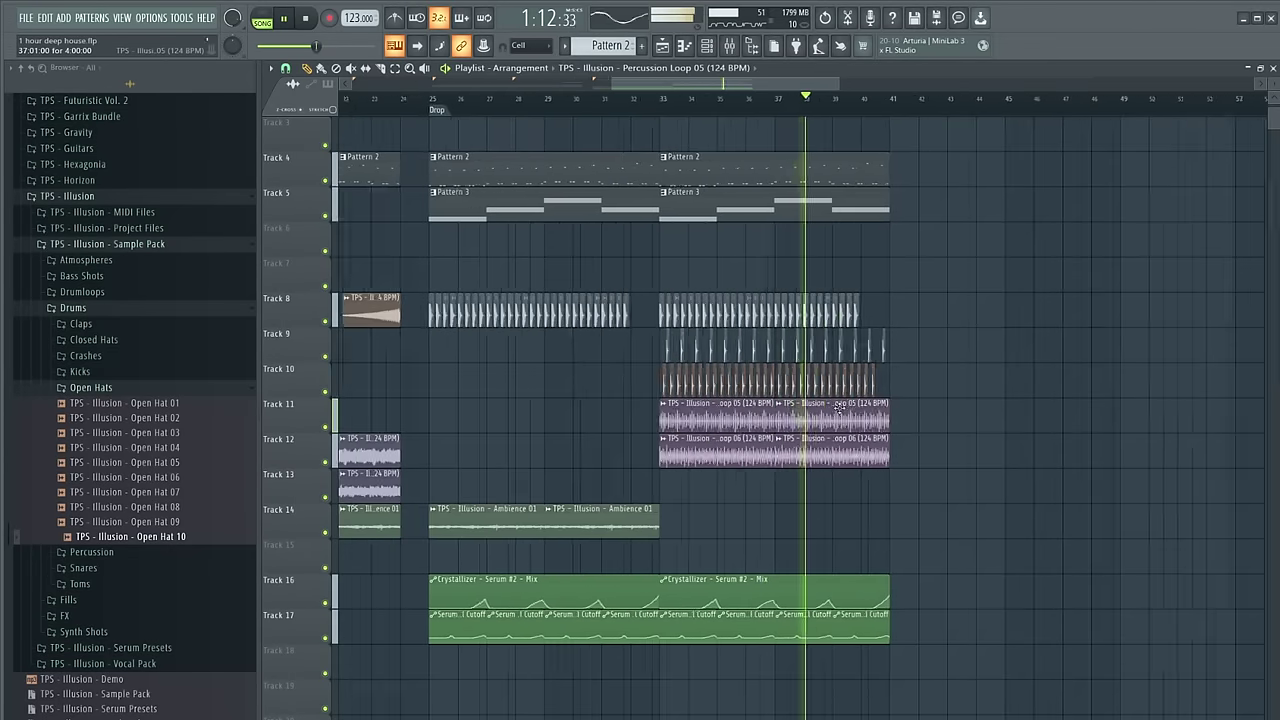
Play the arrangement again from just before the drop at bar 25 to check its overall balance
mouse_move(947, 376)
mouse_down()
mouse_move(907, 388)
mouse_move(960, 389)
mouse_up()
scroll(1000, 440, down, 4)
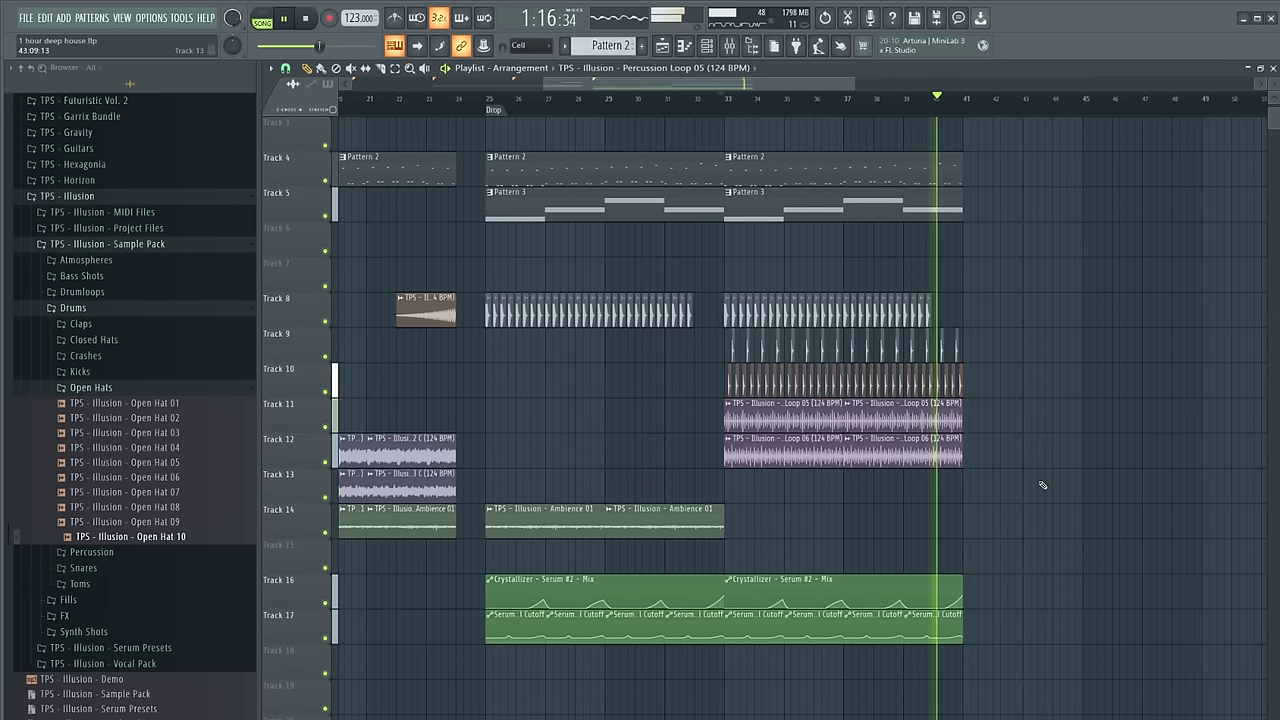
key(space)
scroll(653, 277, down, 3)
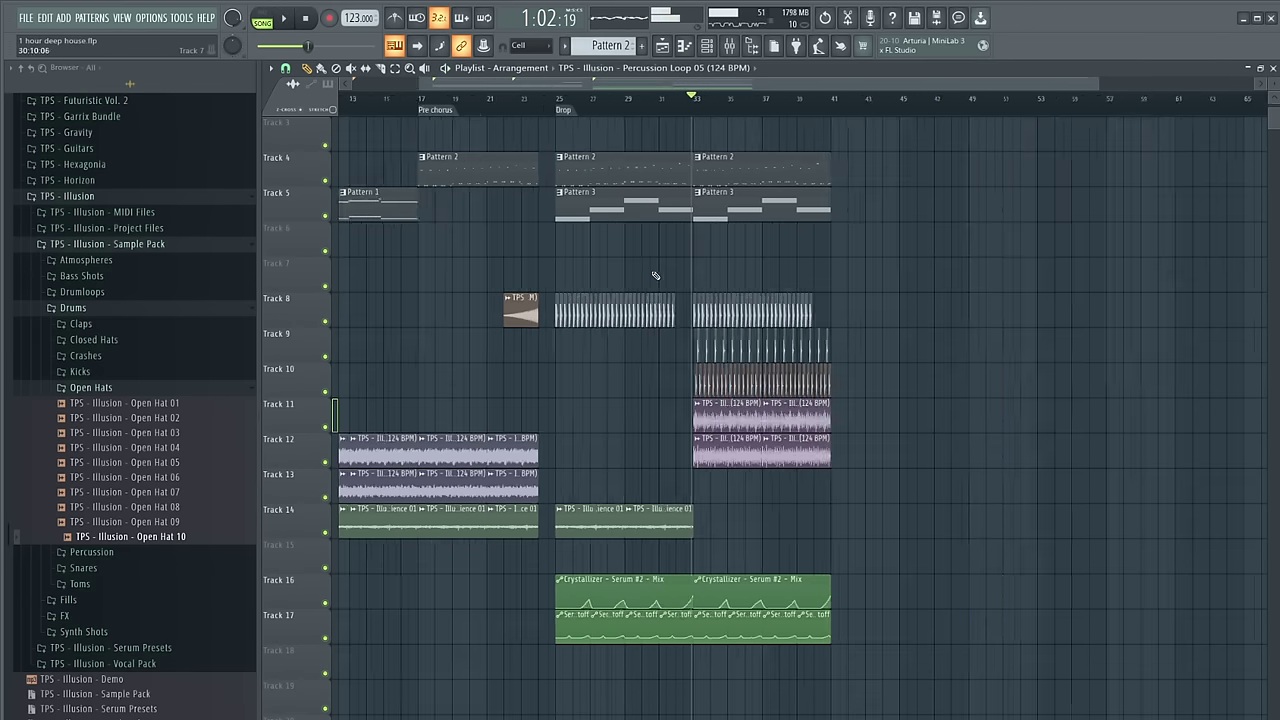
click(578, 98)
key(space)
scroll(634, 223, up, 3)
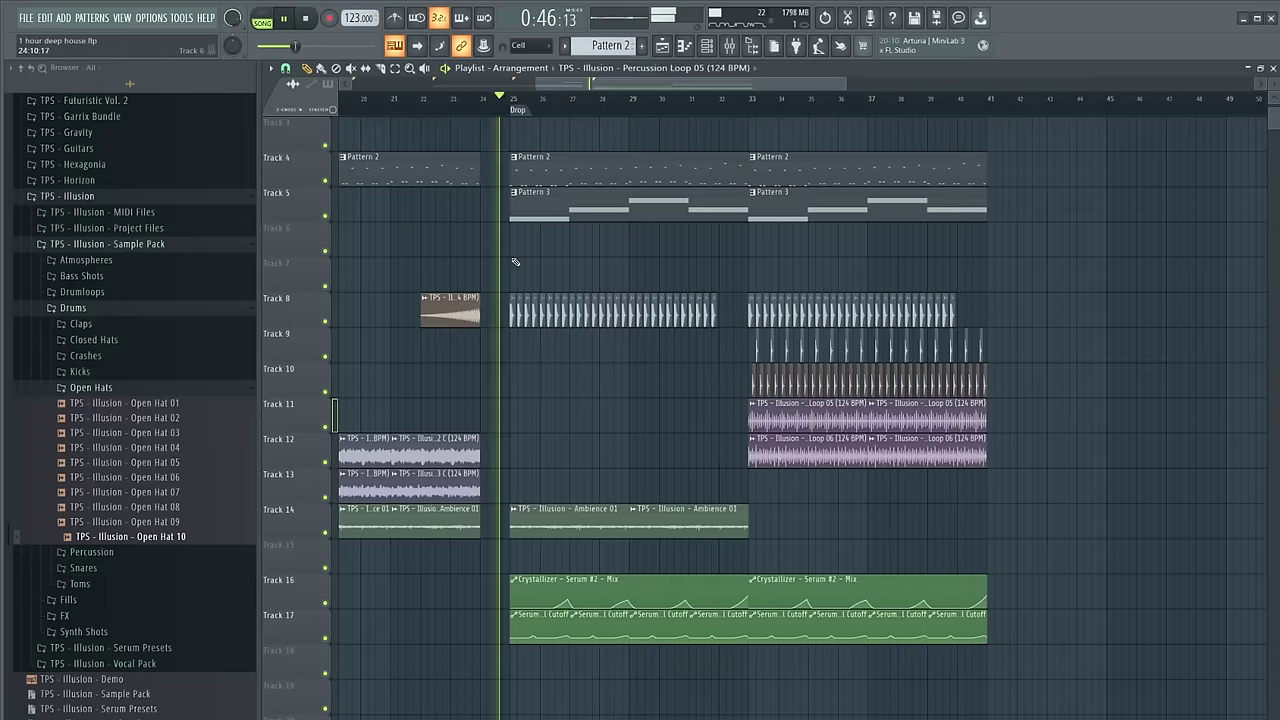
scroll(534, 339, down, 1)
scroll(550, 348, up, 2)
scroll(690, 392, right, 2)
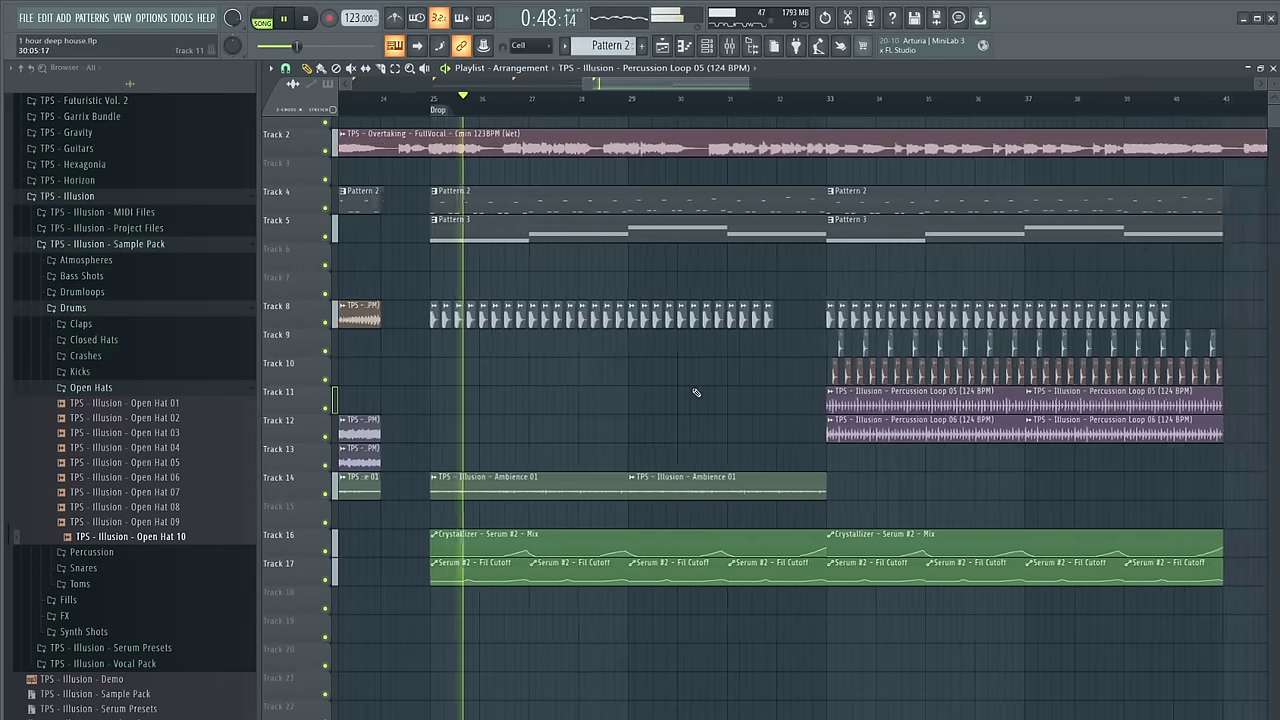
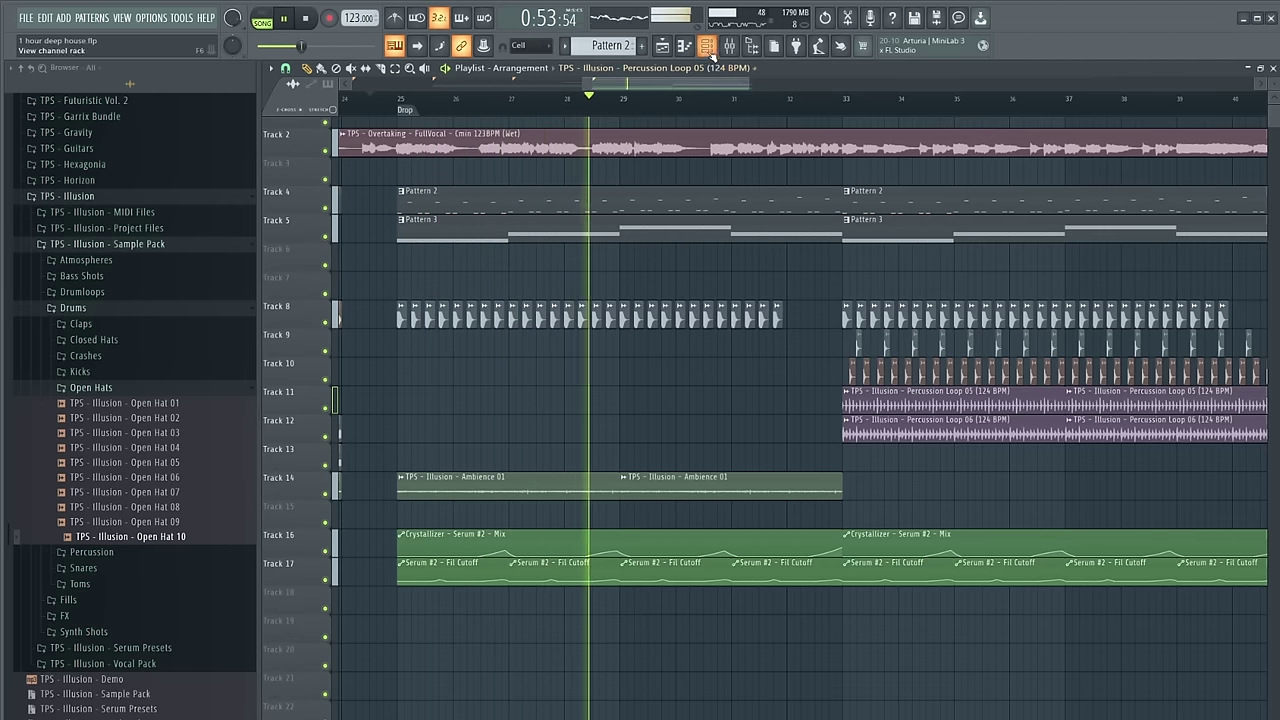
Replay the drop and set the mixer volume of Serum #2 to 85% and Serum #5 to 81%
key(space)
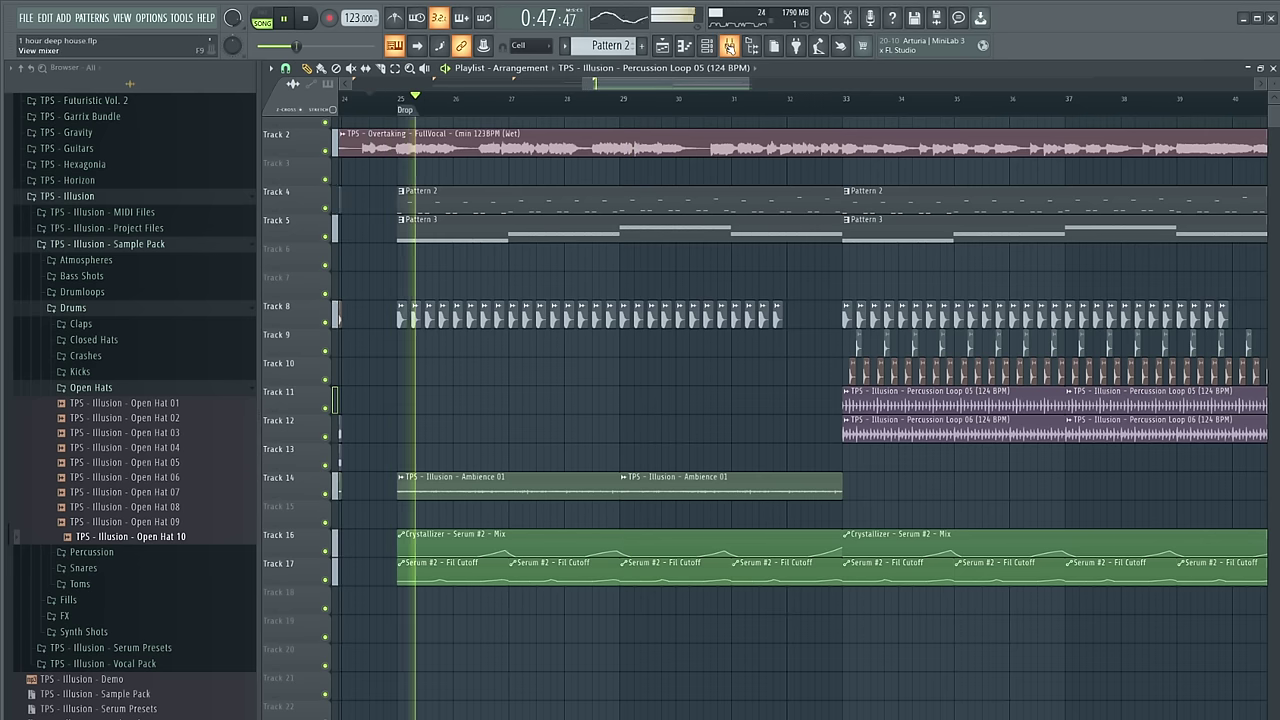
click(729, 45)
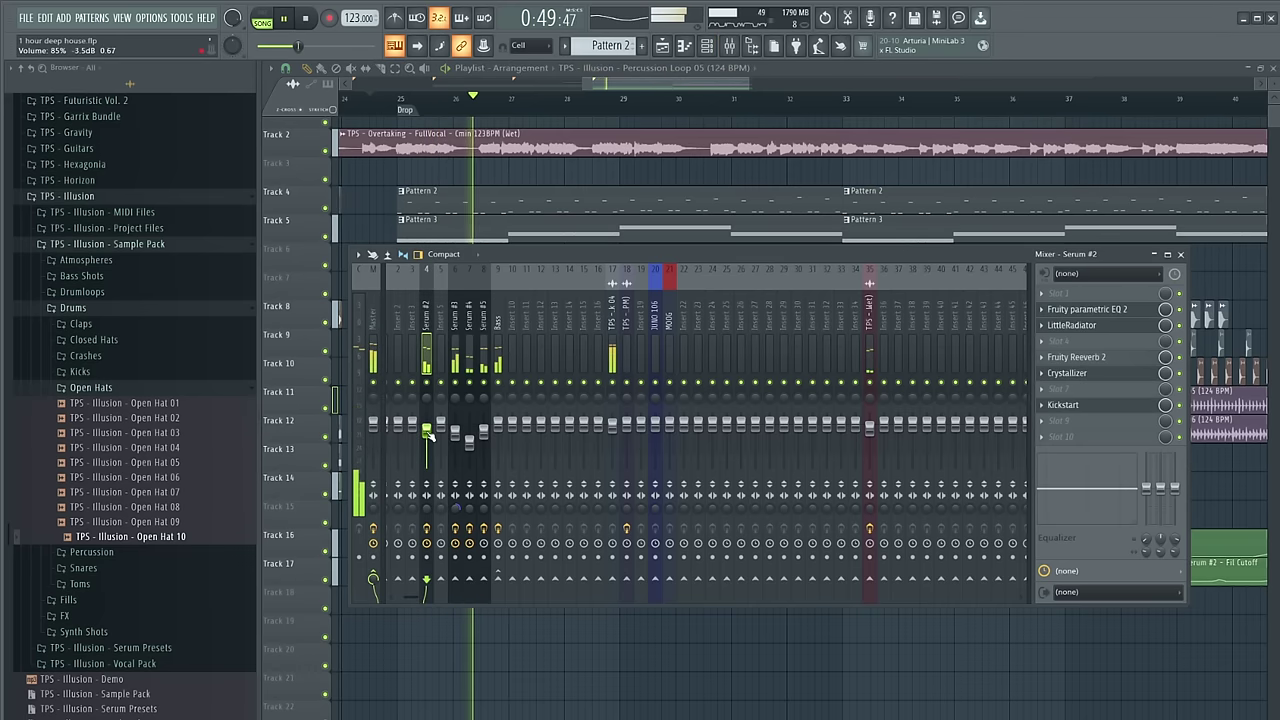
click(483, 427)
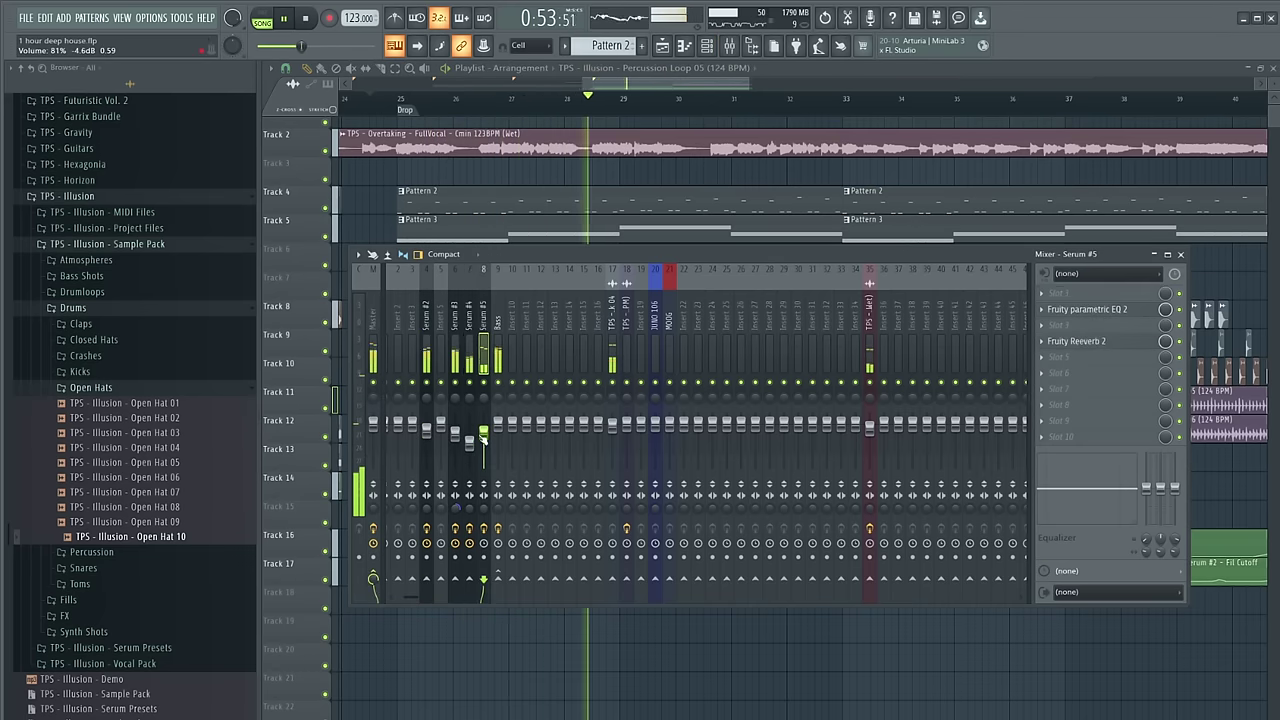
key(F9)
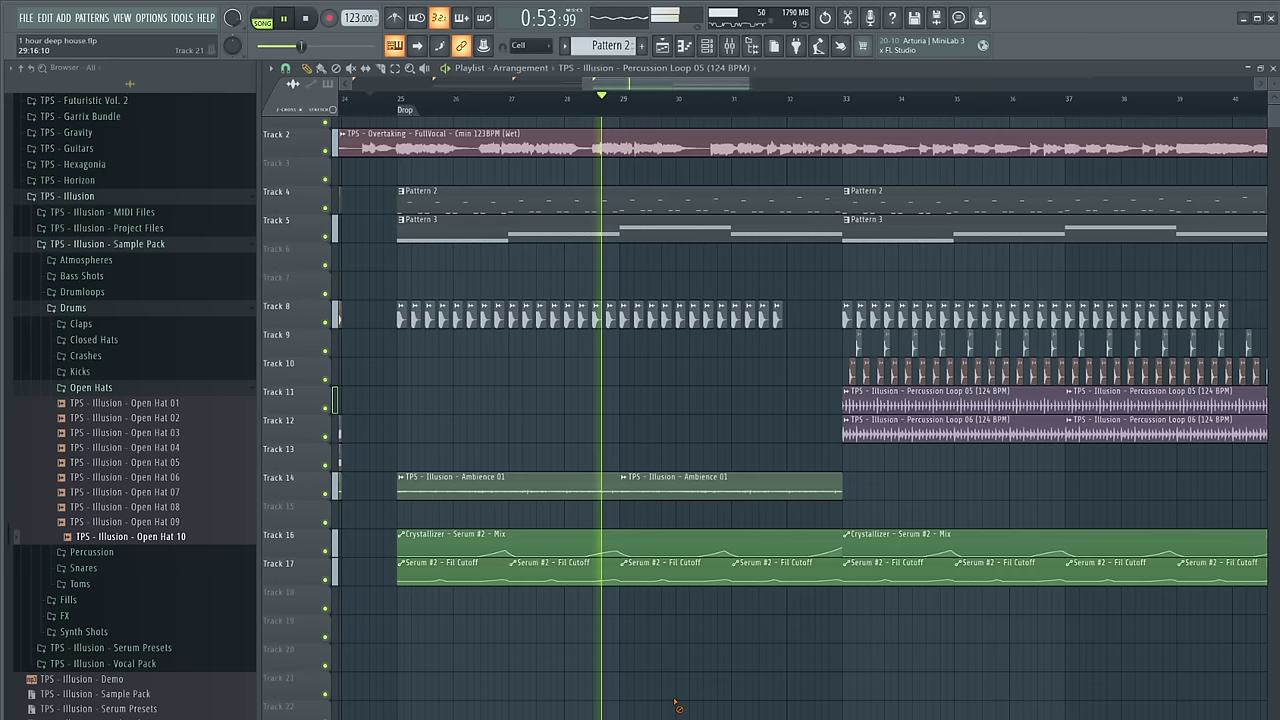
Solo Serum #4 in the mixer, readjust its volume, and return to the full mix
click(733, 47)
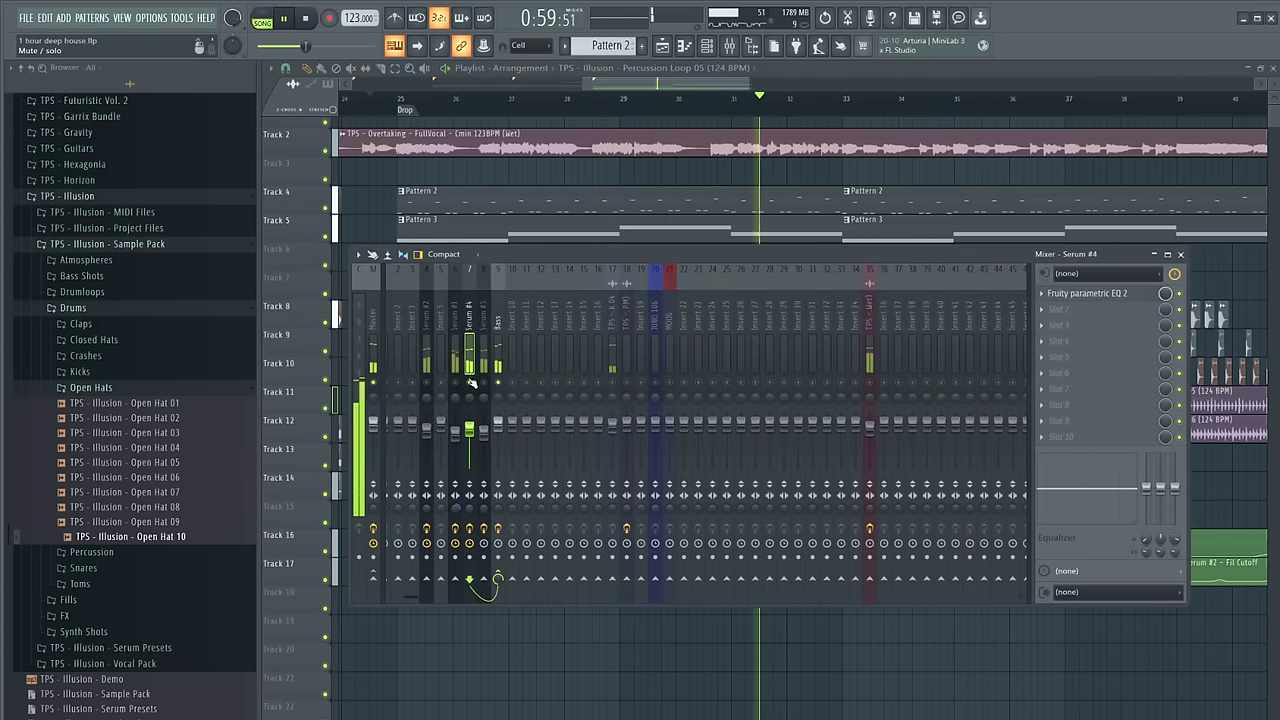
right_click(471, 383)
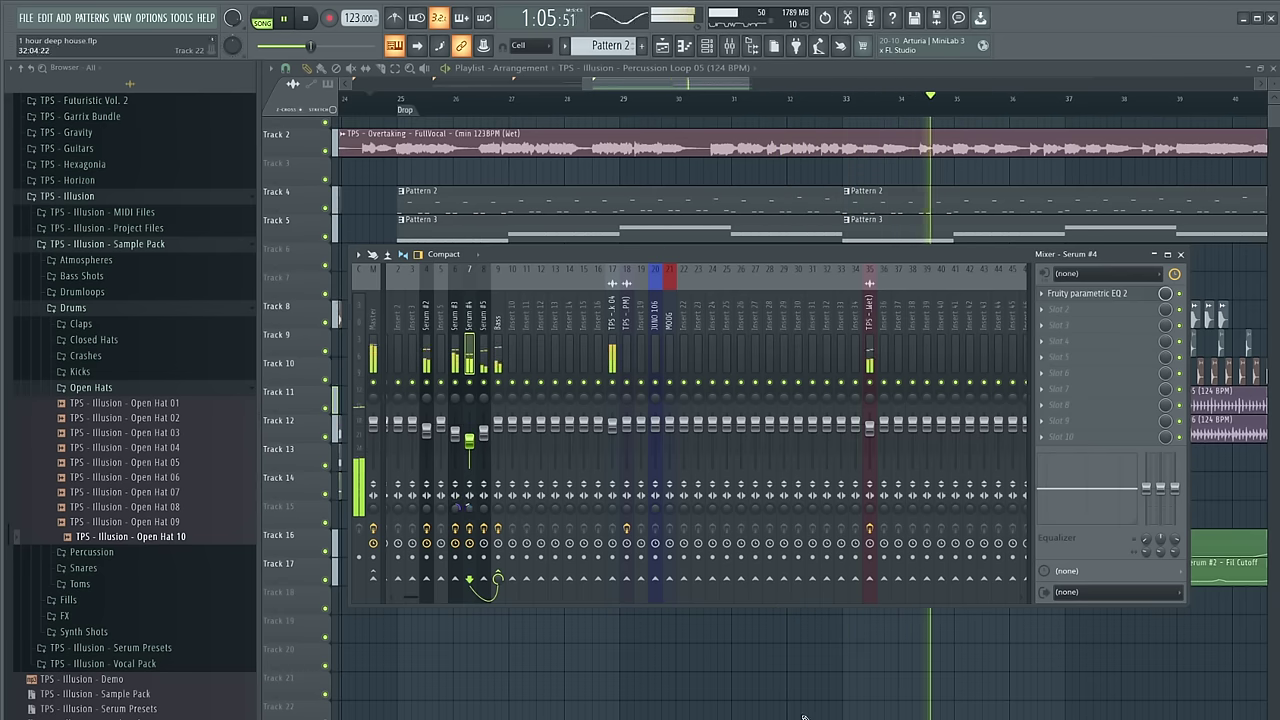
key(F9)
Make the Serum #2 filter cutoff automation clip at bar 33 unique and delete the cutoff clips after it on Track 17
scroll(541, 335, down, 3)
scroll(754, 363, up, 2)
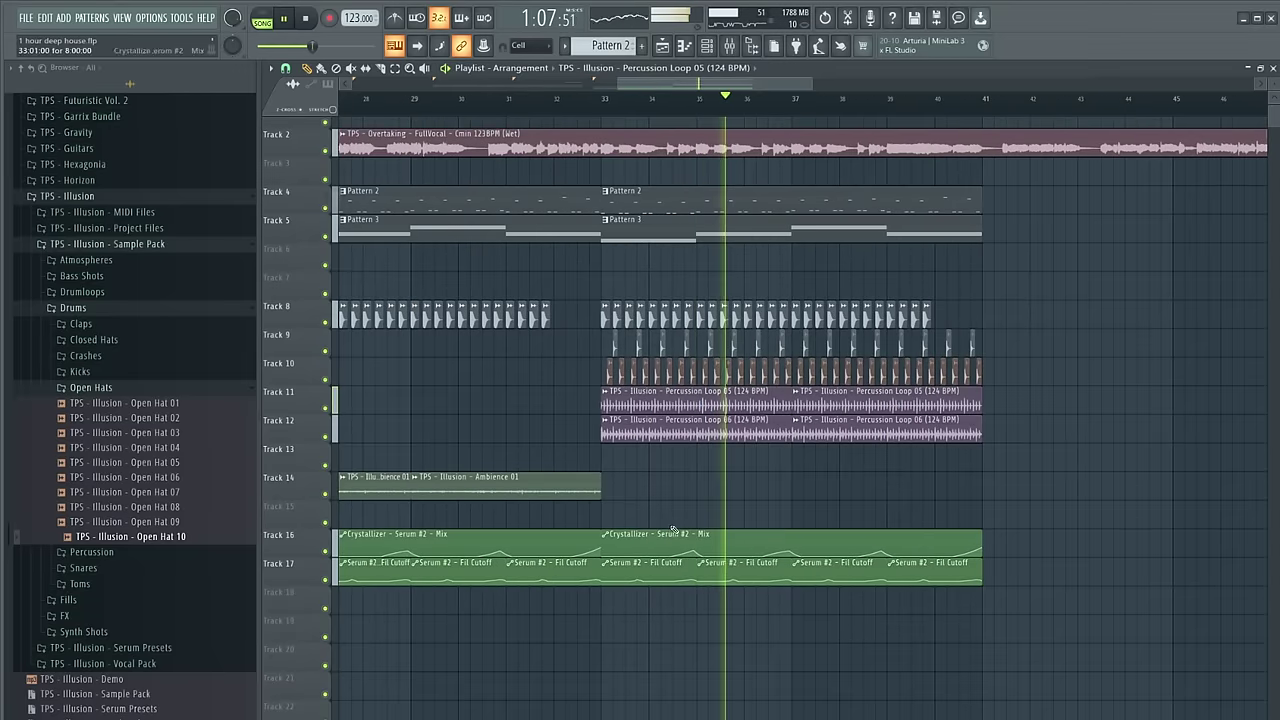
scroll(648, 393, down, 3)
scroll(623, 350, up, 3)
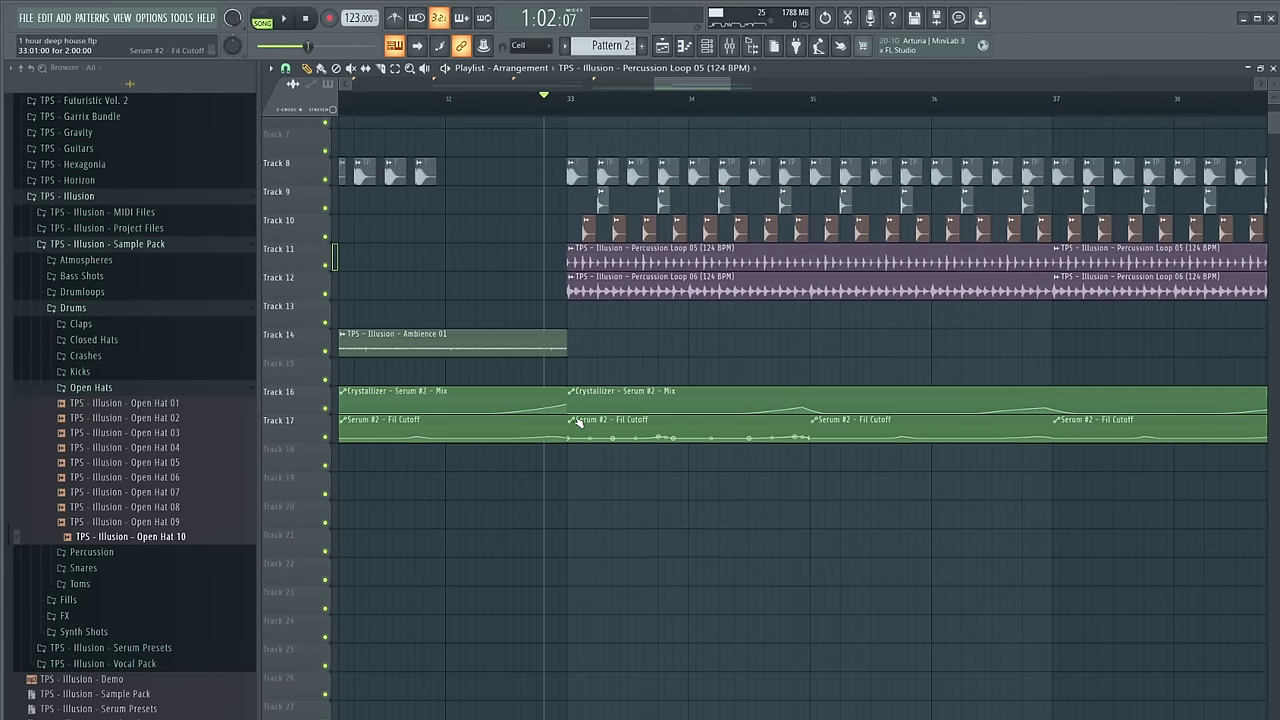
click(574, 421)
click(631, 529)
scroll(626, 455, down, 3)
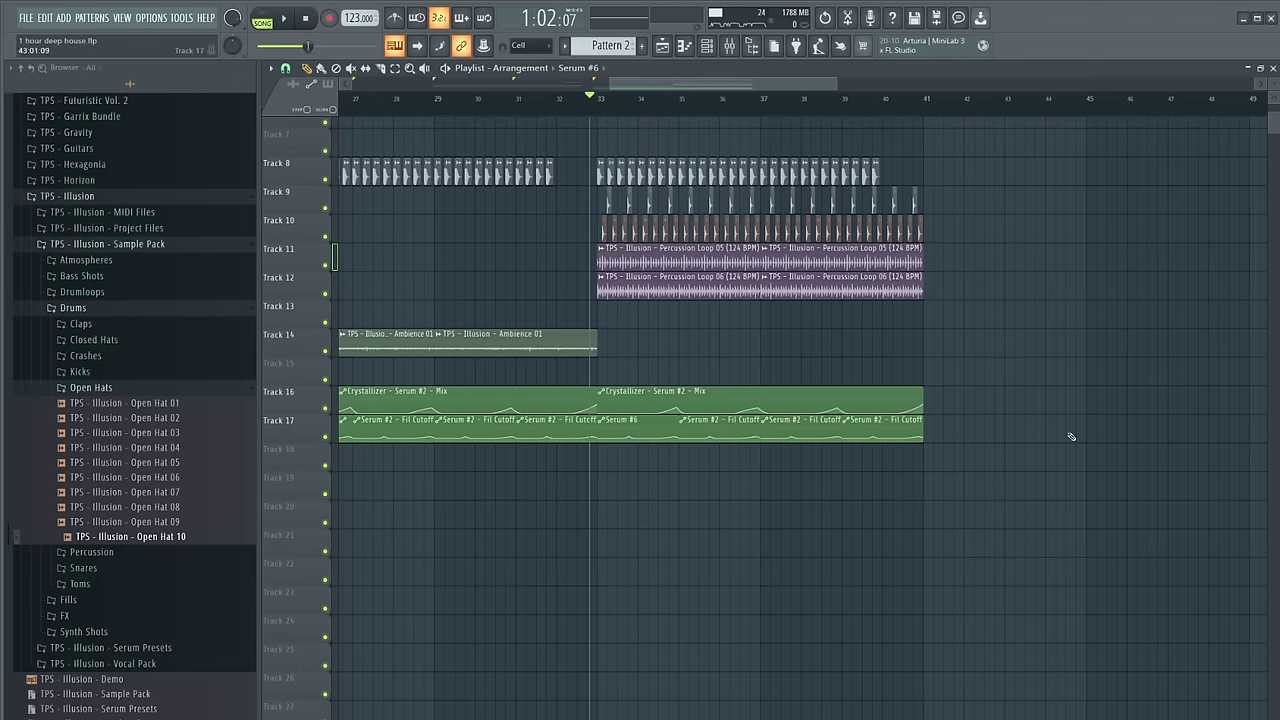
scroll(654, 446, up, 3)
scroll(653, 448, up, 3)
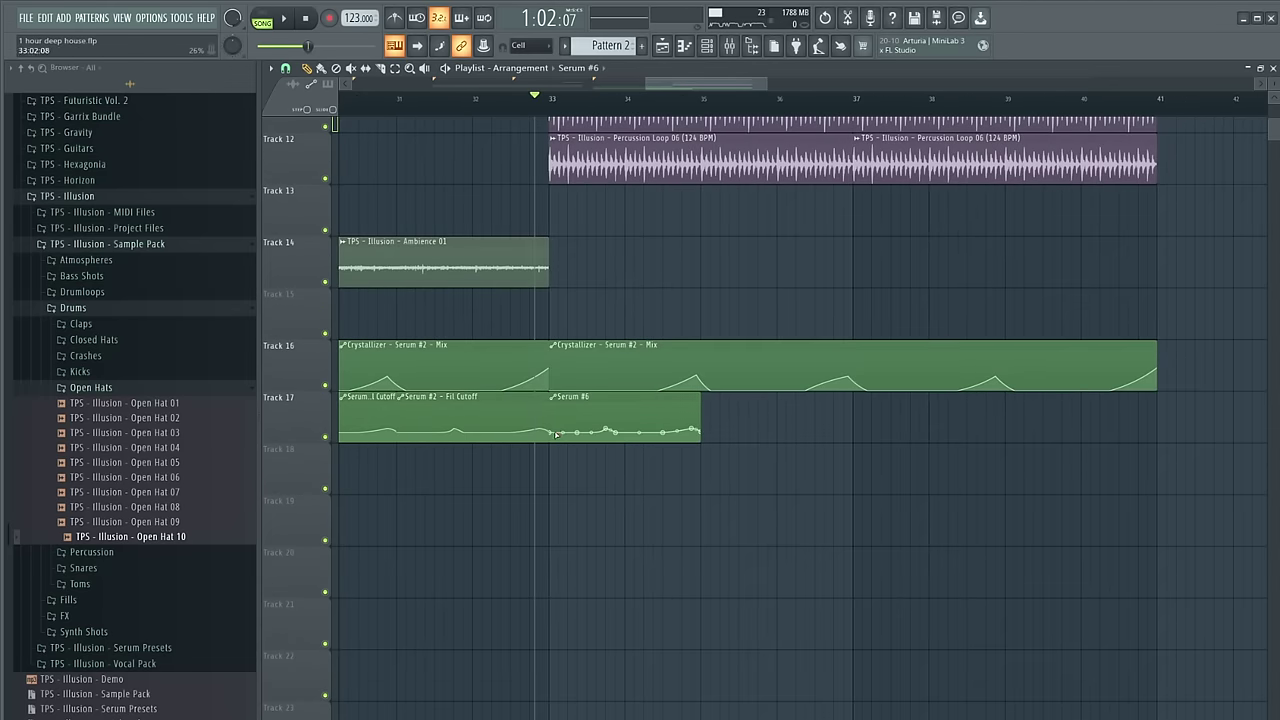
key(space)
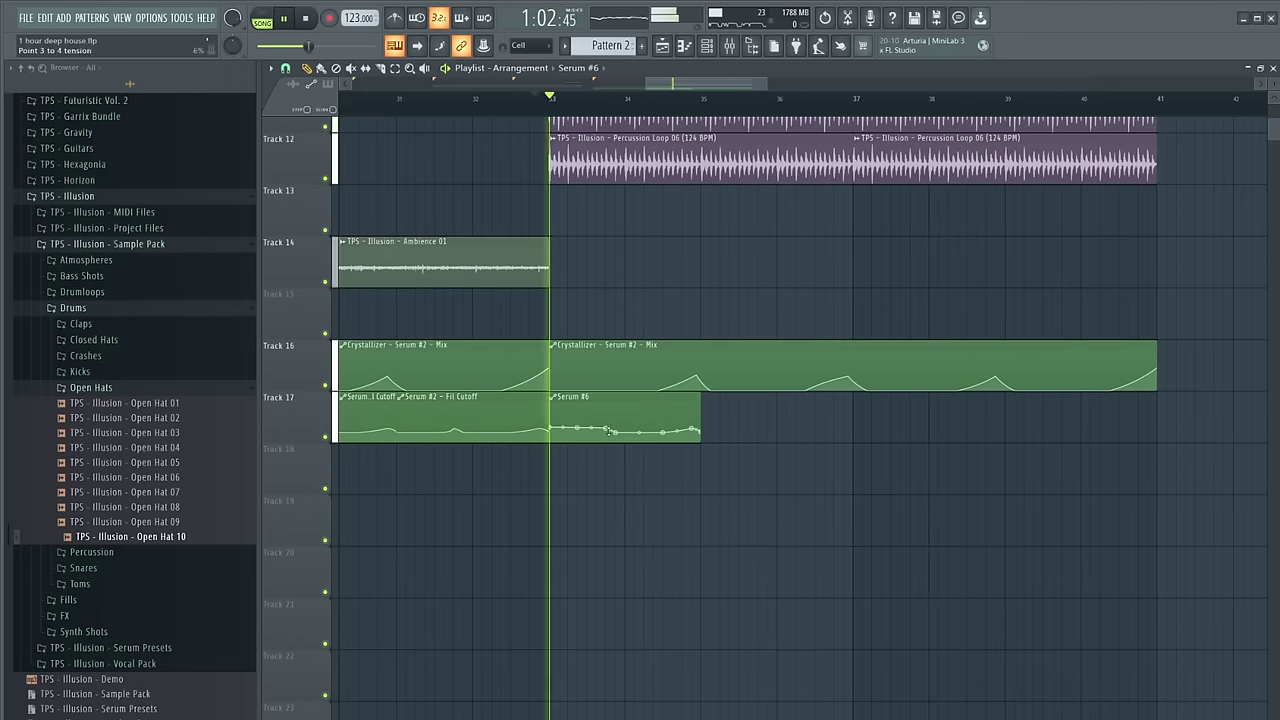
scroll(583, 432, up, 3)
key(ctrl+z)
key(space)
key(space)
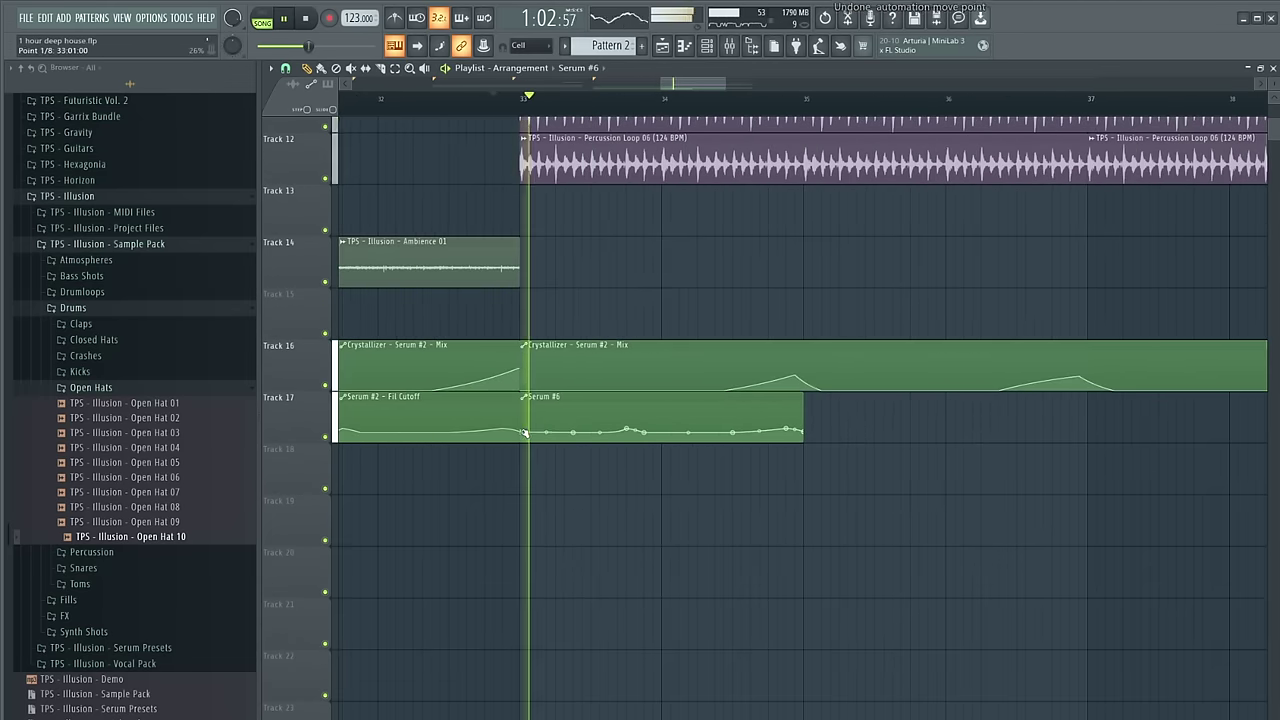
Flatten the Serum #6 automation clip by levelling its opening points and deleting the points between its first peak and bar 35
key(space)
key(space)
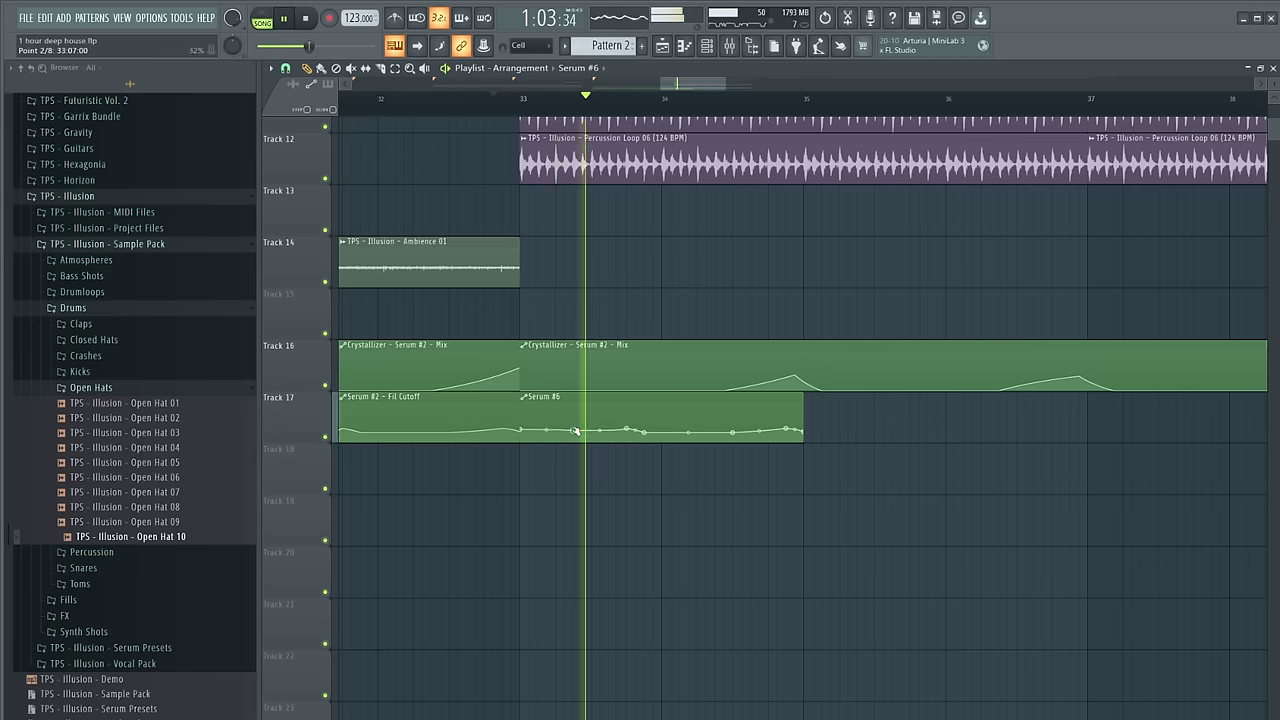
right_click(640, 430)
click(665, 452)
right_click(731, 432)
click(758, 450)
right_click(785, 431)
click(810, 450)
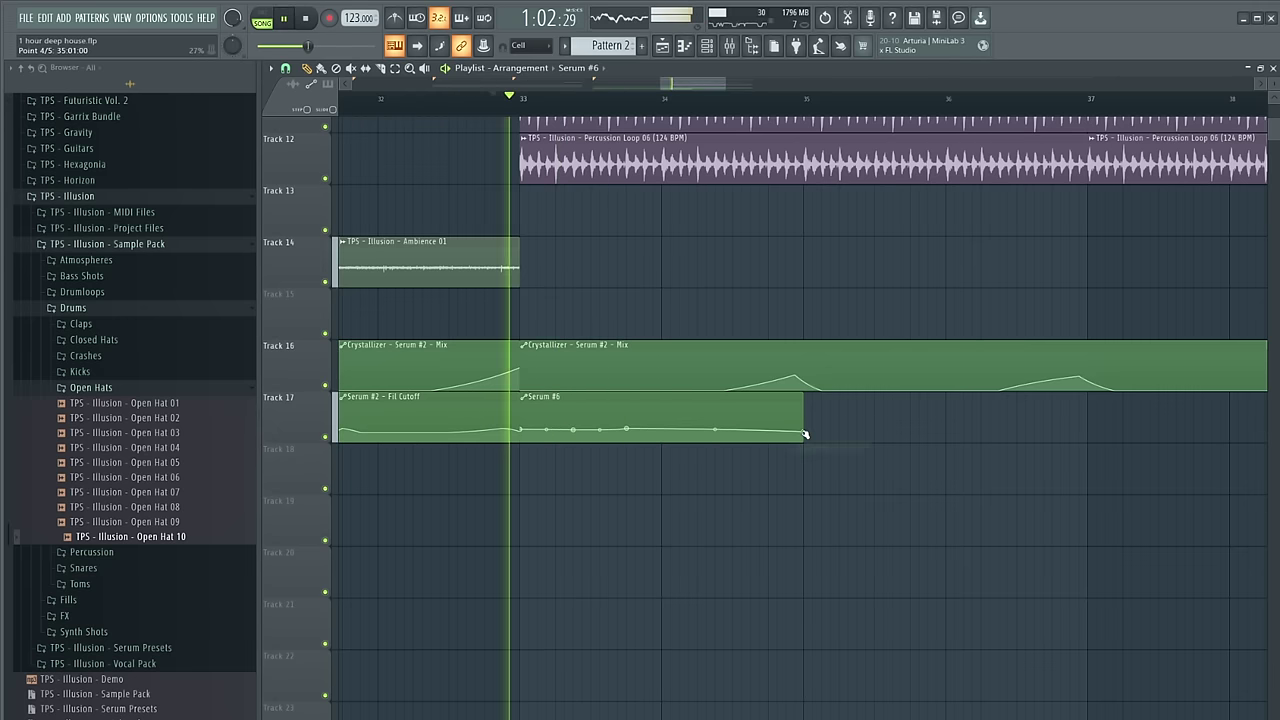
right_click(805, 433)
click(830, 450)
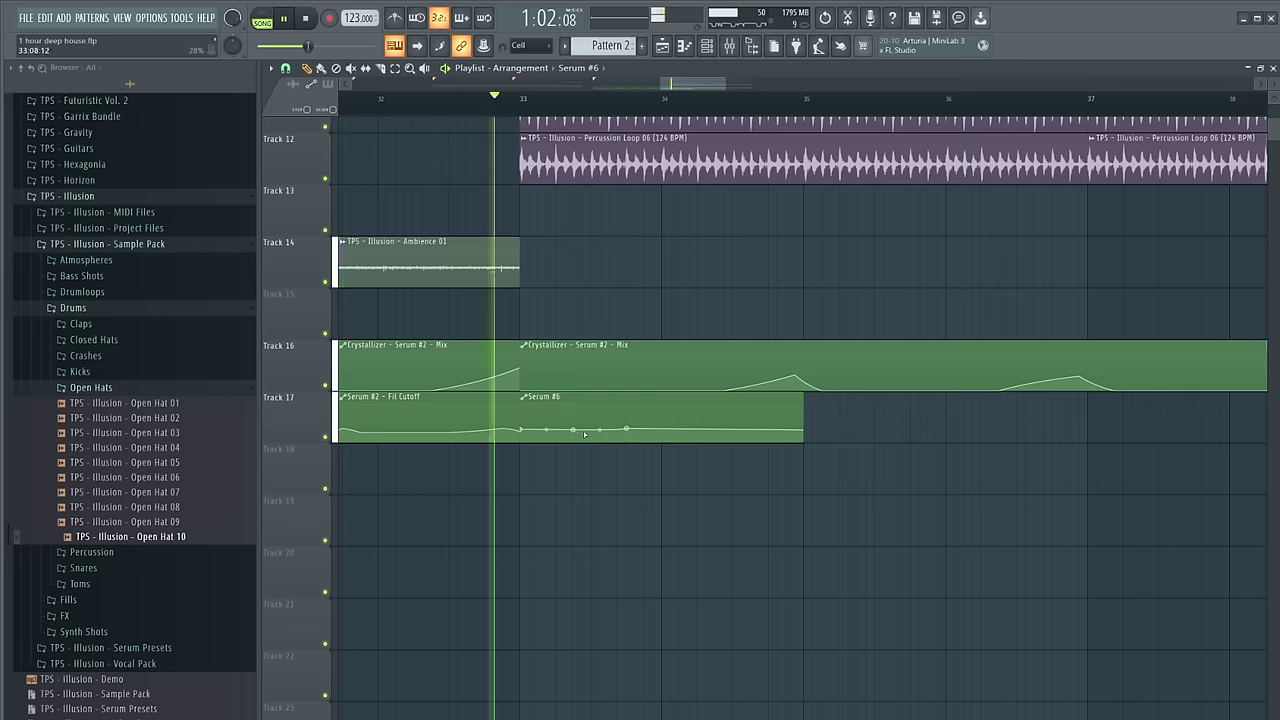
Add points to the Serum #6 automation so it rises sharply just before bar 34 and drops back
right_click(621, 418)
key(ctrl+z)
key(space)
key(space)
right_click(655, 413)
right_click(661, 428)
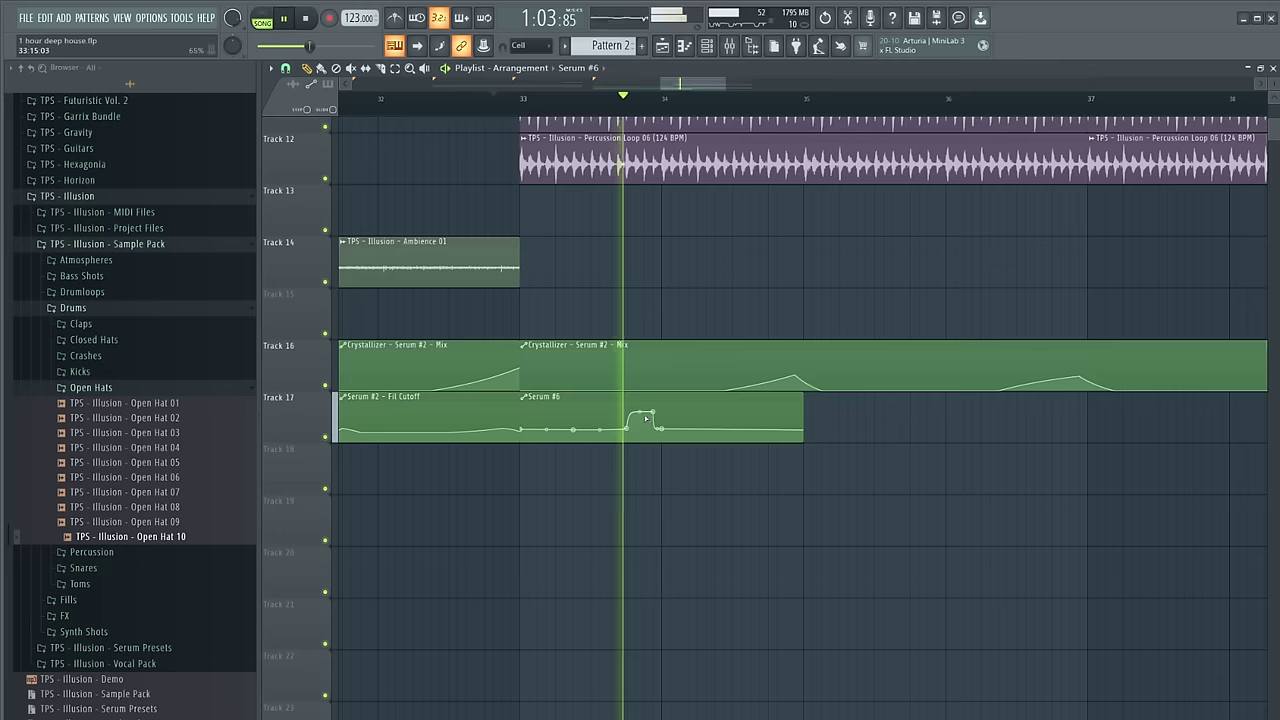
Curve the rise before bar 34 in the Serum #6 automation and lower its peak to a small bump
right_click(640, 412)
key(space)
key(space)
drag(640, 414, 638, 424)
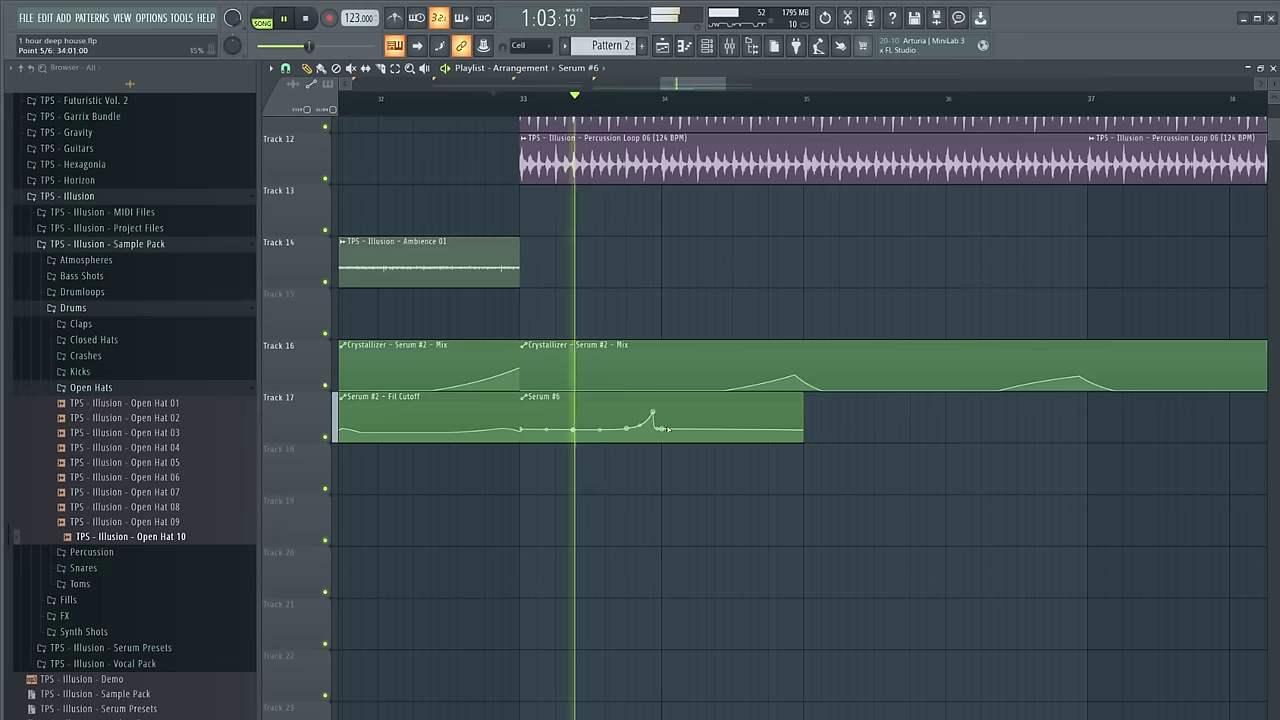
key(space)
key(space)
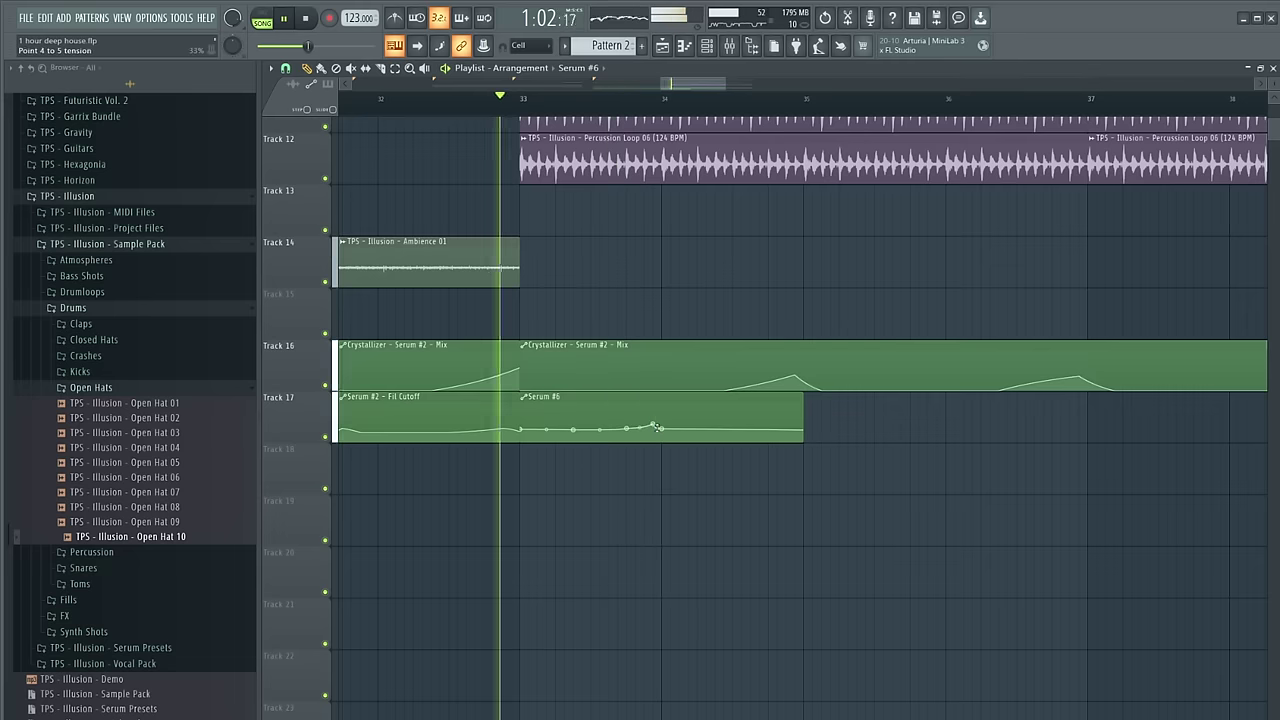
alt+scroll(530, 422, up, 2)
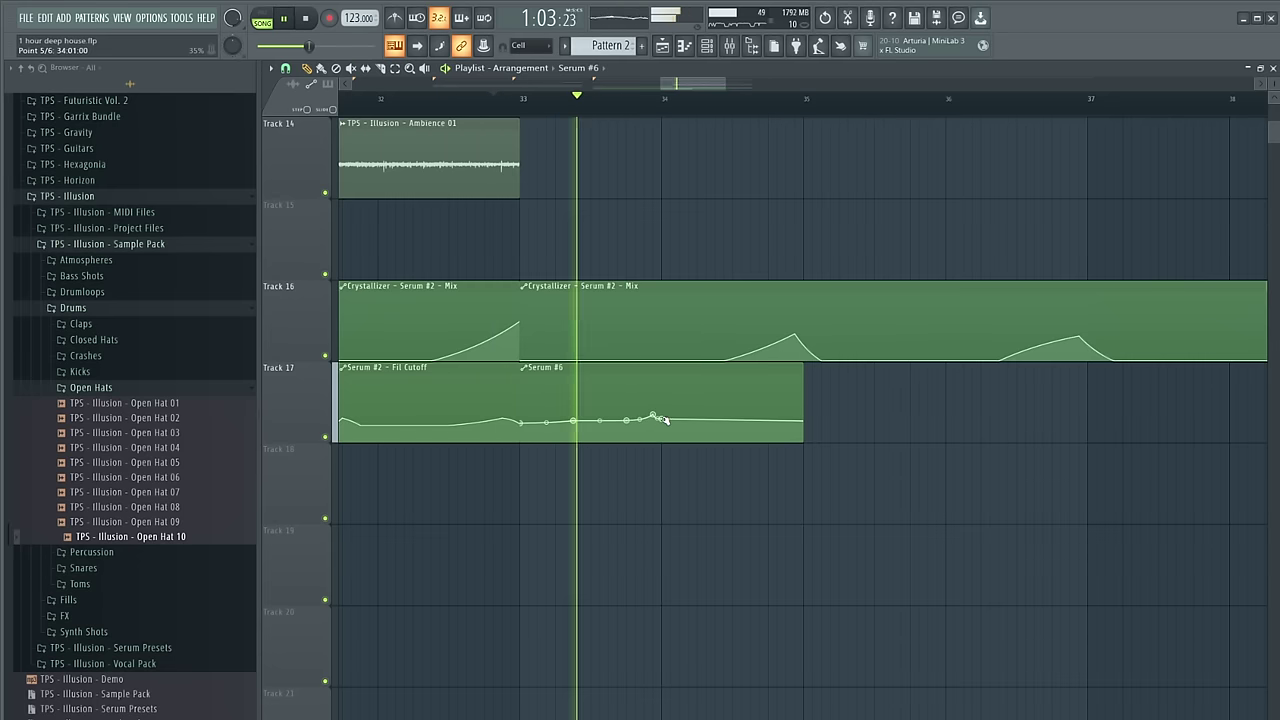
Repeat the edited Serum #6 automation clip from bar 35 on Track 17
key(ctrl+b)
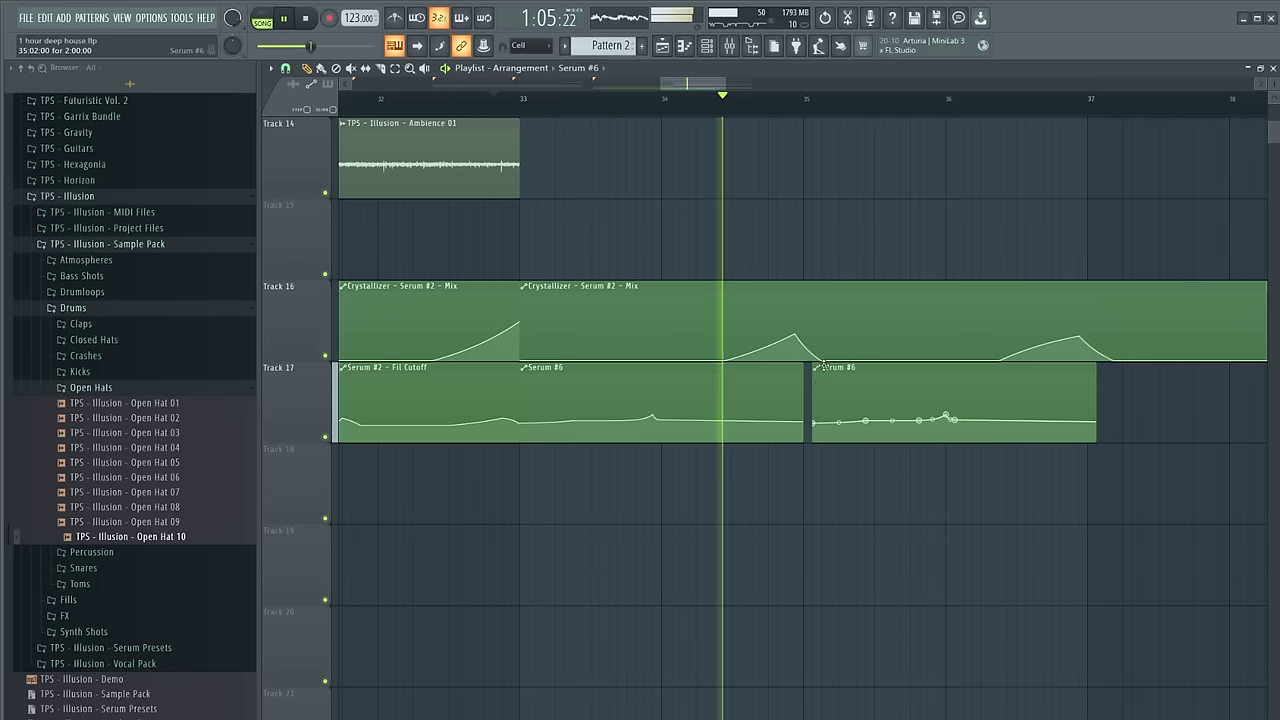
ctrl+scroll(662, 417, down, 4)
alt+scroll(740, 414, down, 3)
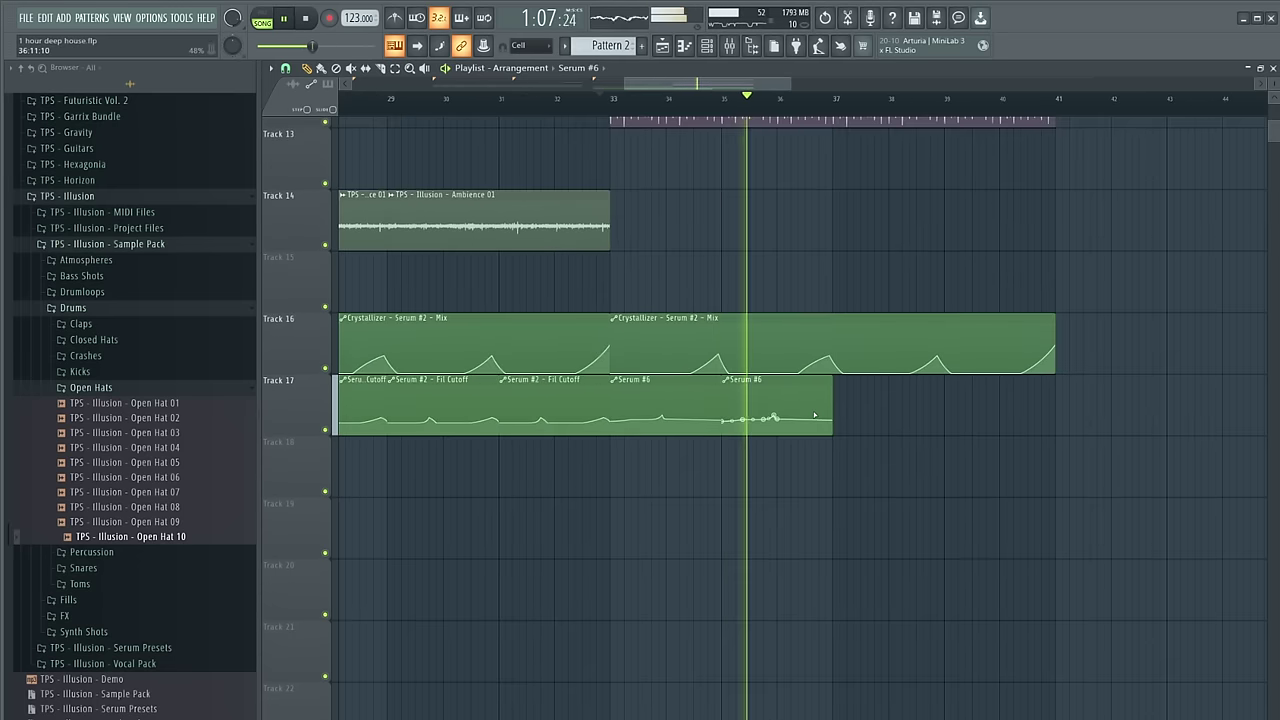
Remove the Serum #6 clips and restore the Serum #2 filter cutoff automation across bars 33 to 41
key(space)
right_click(768, 405)
alt+scroll(691, 397, down, 2)
ctrl+scroll(690, 397, down, 3)
Copy the two Ambience 01 clips on Track 14 so they also cover bars 33 to 41
ctrl+drag(690, 400, 408, 526)
scroll(680, 393, up, 3)
shift+drag(459, 493, 727, 493)
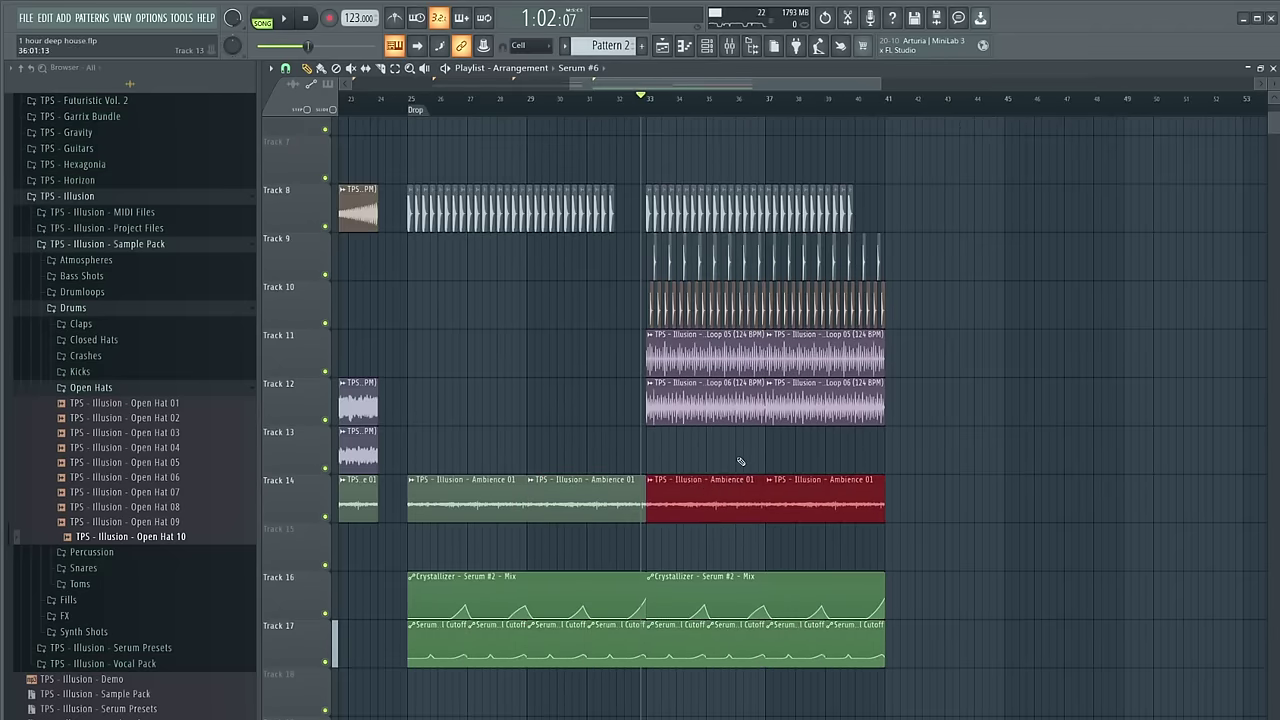
ctrl+click(741, 461)
Insert one track at Track 12 and move the Percussion Loop 06 clips up onto it
scroll(740, 456, down, 1)
ctrl+scroll(740, 455, down, 3)
right_click(311, 282)
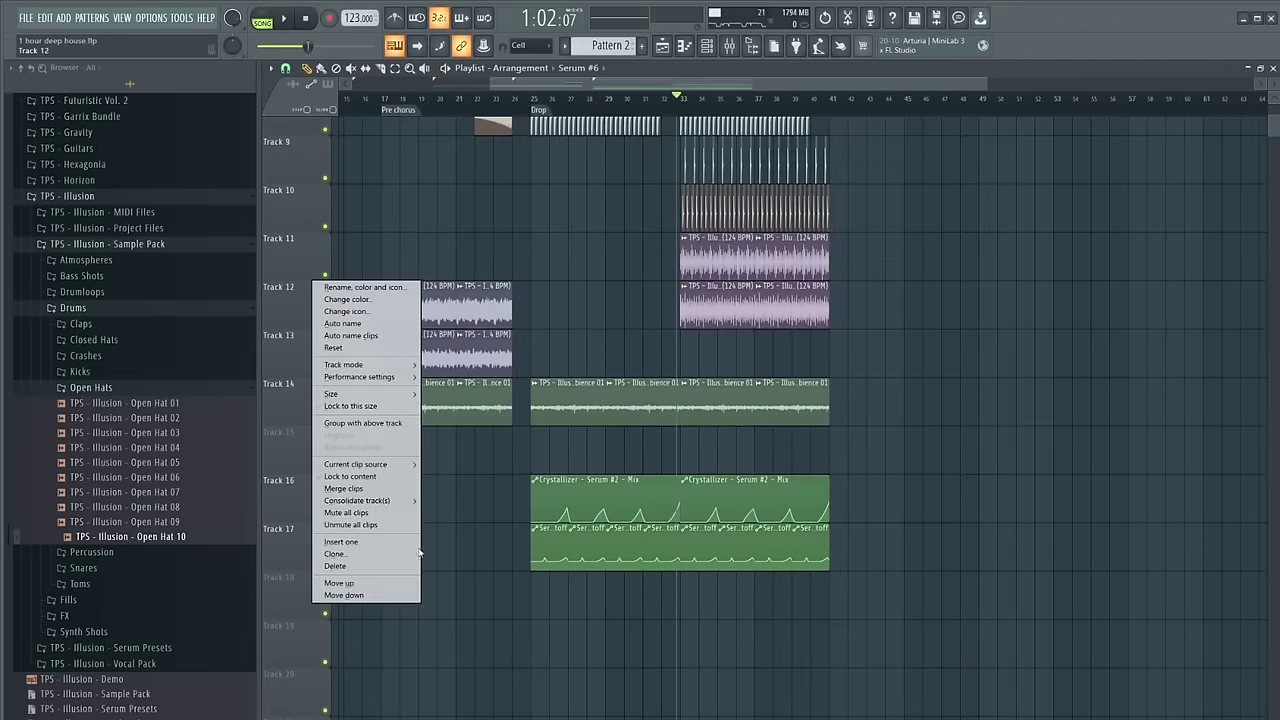
click(380, 541)
drag(691, 332, 693, 284)
Copy the Atmosphere 02 C and 03 C clips to bar 33 on Tracks 13 and 14 and play from there
mouse_move(603, 408)
mouse_down()
mouse_move(425, 356)
mouse_move(768, 349)
mouse_move(570, 340)
mouse_move(333, 290)
mouse_move(175, 360)
mouse_move(703, 337)
mouse_up()
scroll(760, 350, up, 5)
key(space)
scroll(690, 342, down, 2)
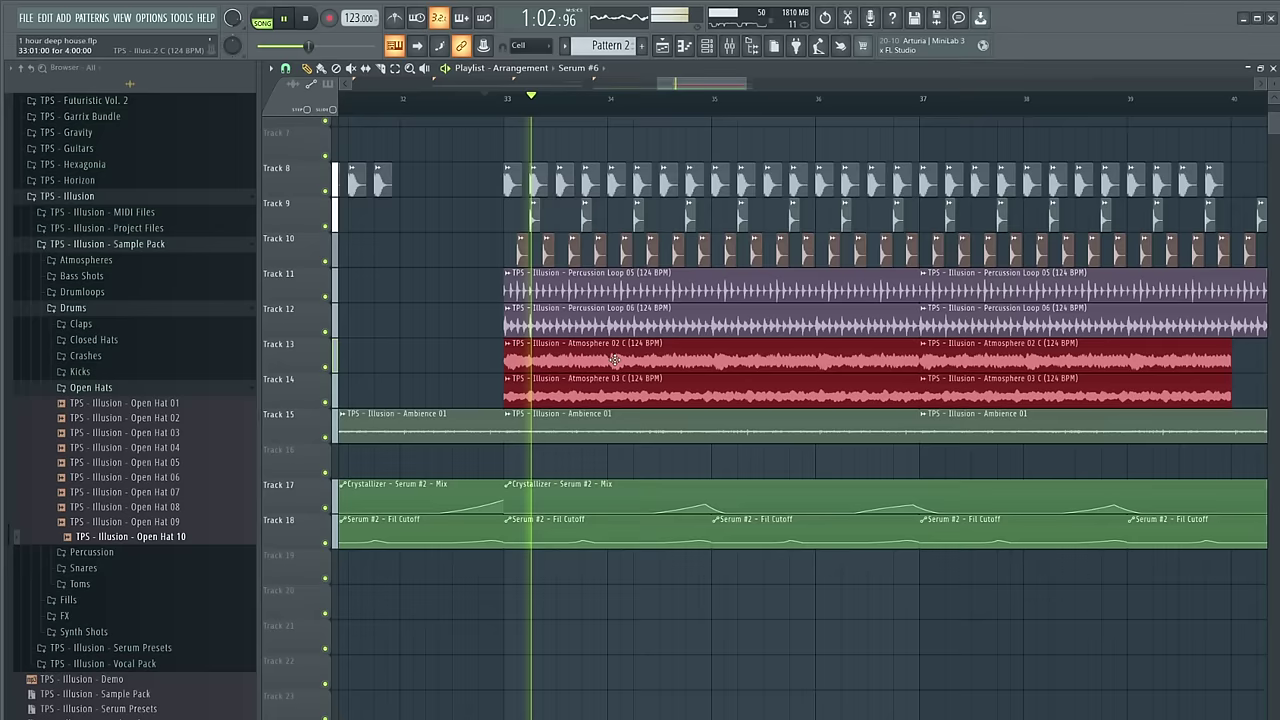
scroll(434, 339, down, 4)
mouse_move(924, 393)
mouse_down()
mouse_move(790, 368)
mouse_move(1058, 376)
mouse_move(1005, 379)
mouse_up()
key(ctrl+z)
ctrl+click(1007, 379)
scroll(735, 384, down, 3)
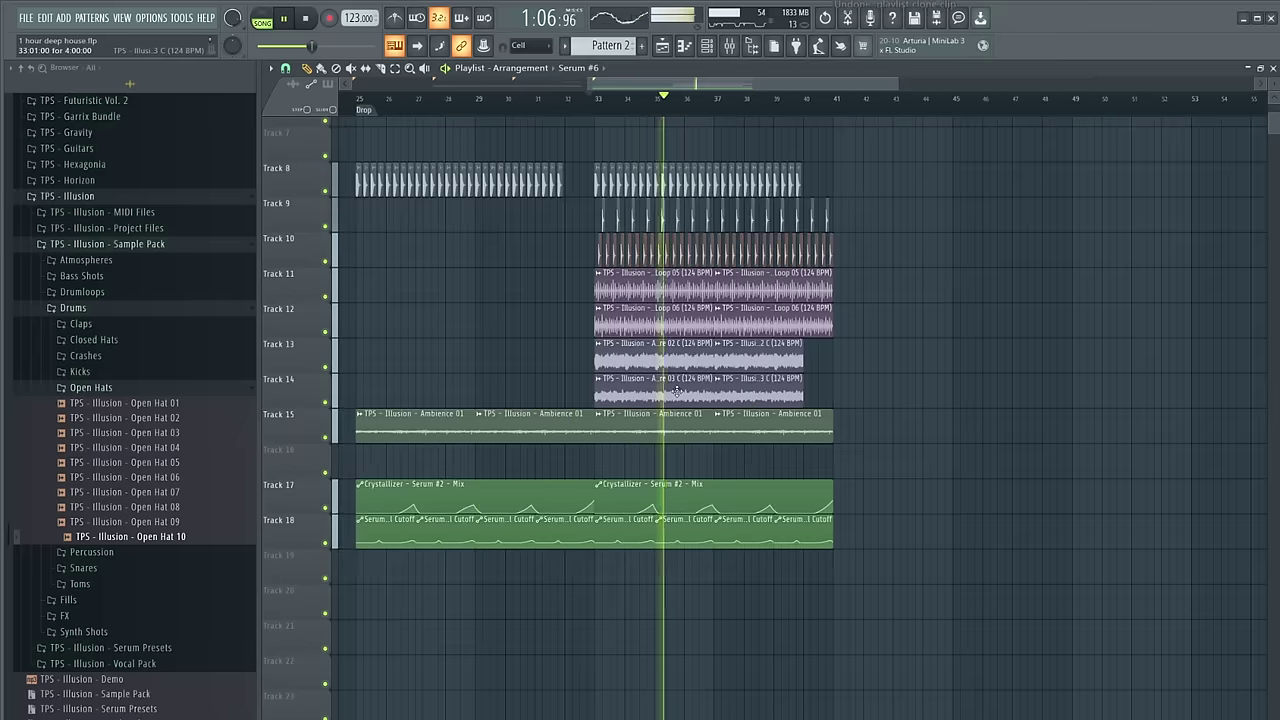
Make the Atmosphere 03 C clips on Track 14 unique and extend them to bar 41
double_click(733, 388)
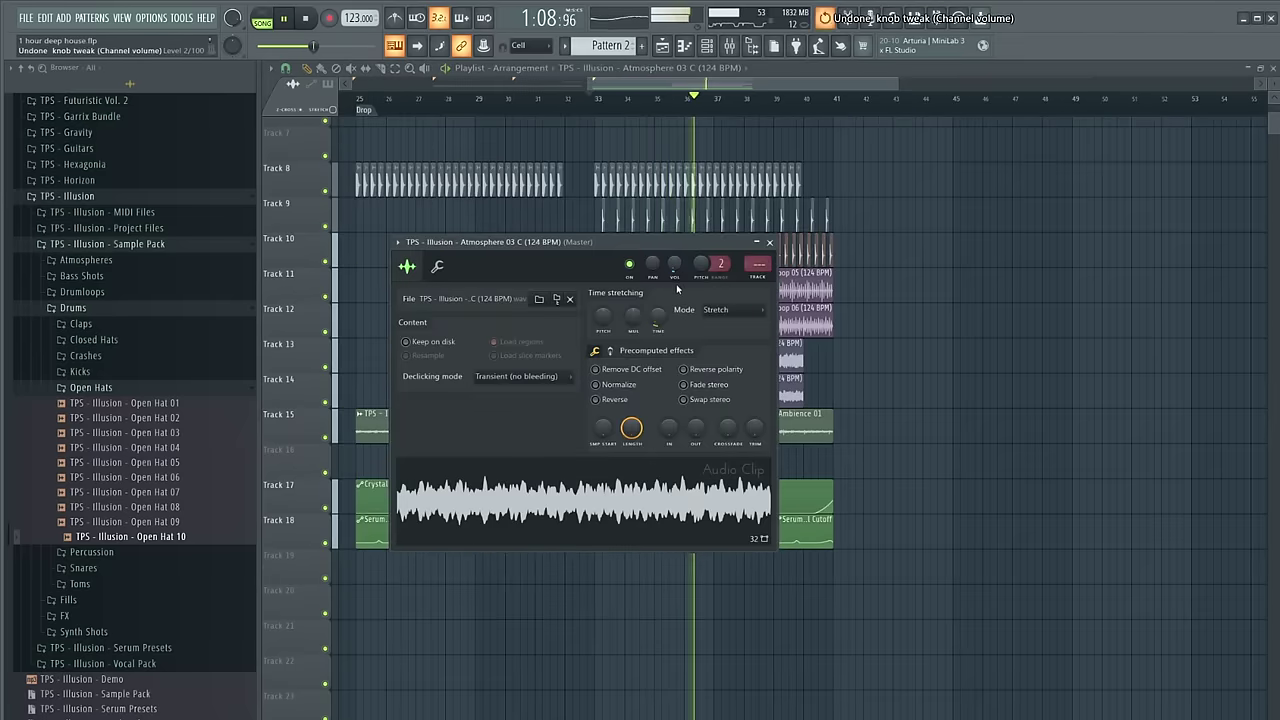
key(Escape)
key(space)
right_click(597, 386)
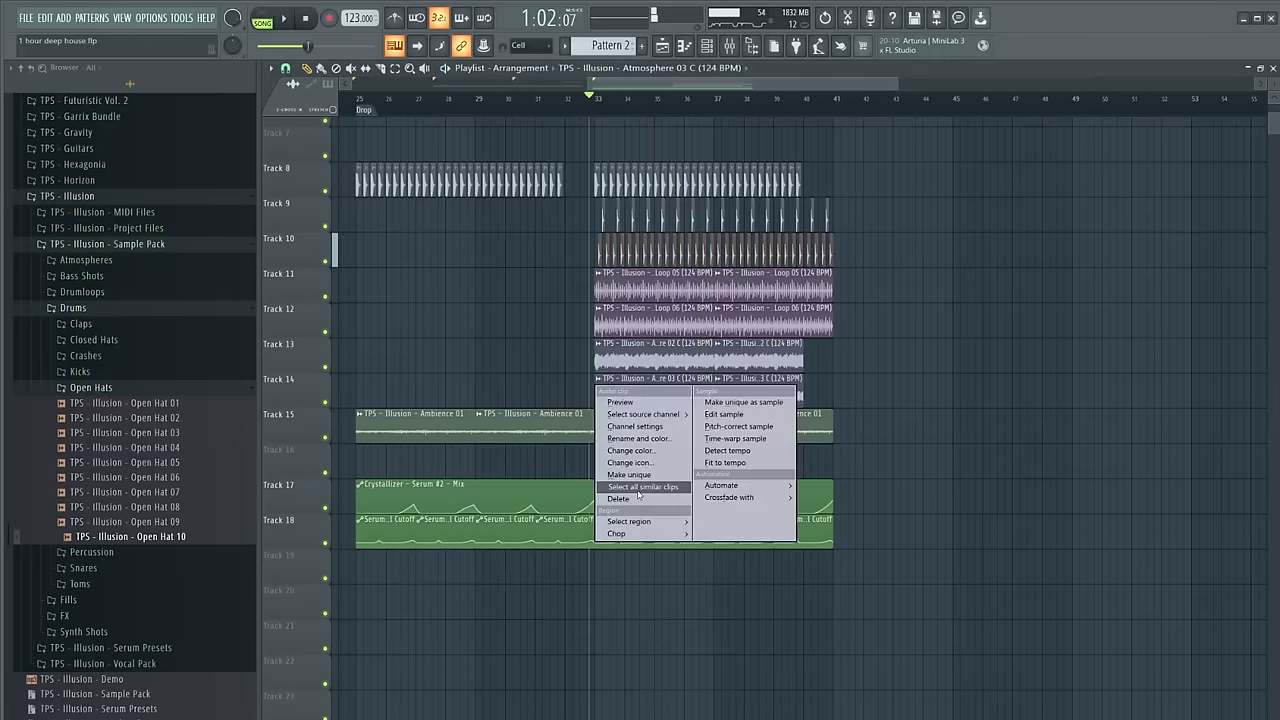
click(640, 478)
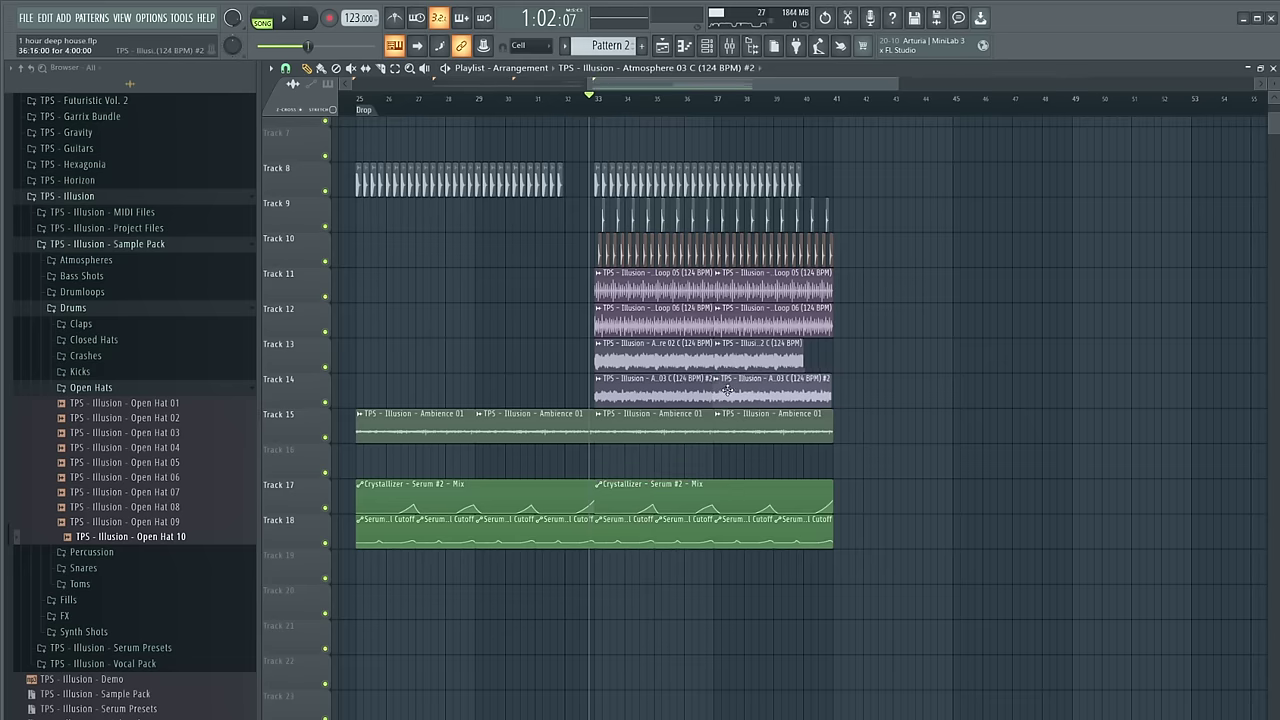
Route the unique Atmosphere 03 C channel to mixer track 26, load Kickstart on it, and play the section
click(707, 45)
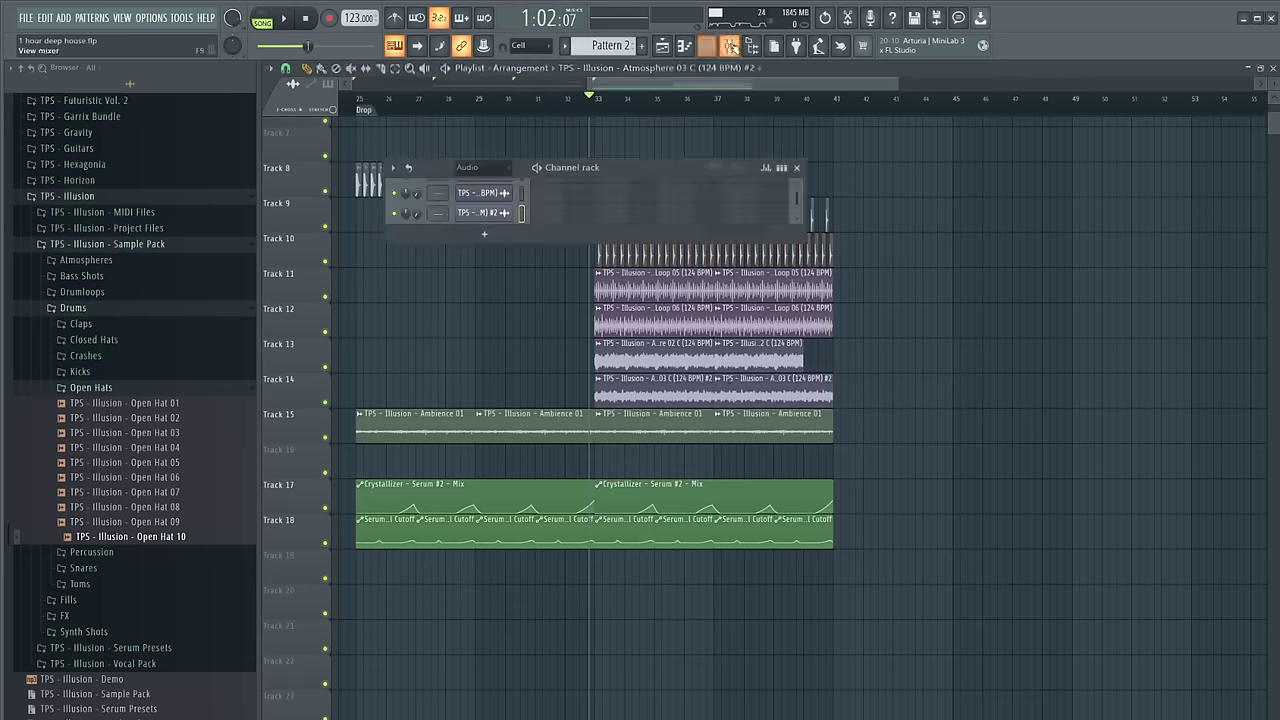
click(729, 45)
click(1053, 342)
click(1085, 334)
key(space)
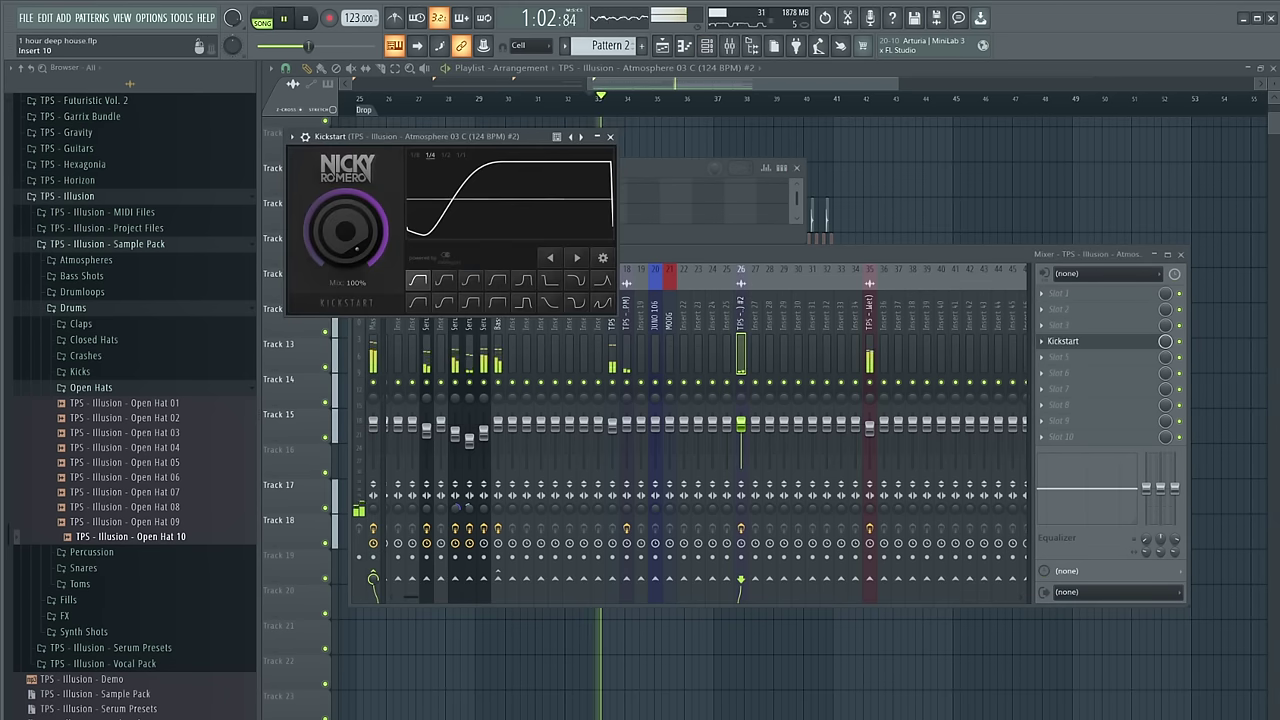
Lower the channel volume of the unique Atmosphere 03 C clip to about 11%
click(1011, 199)
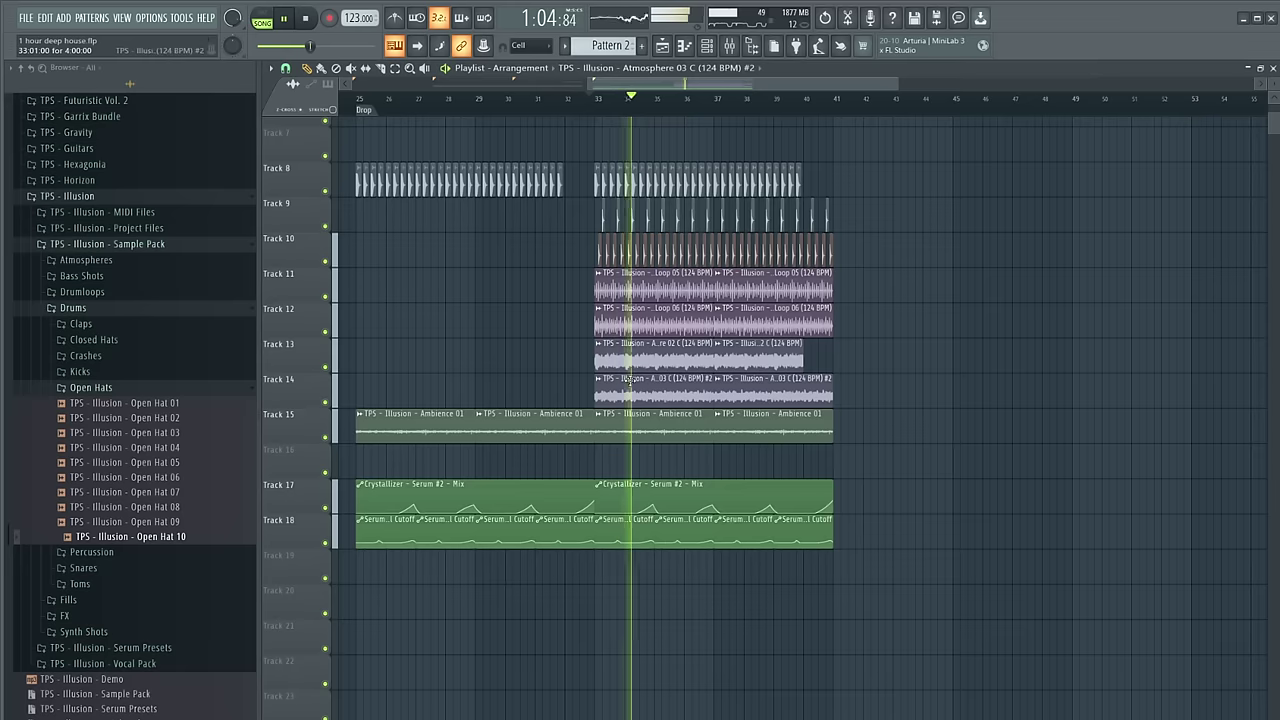
double_click(666, 391)
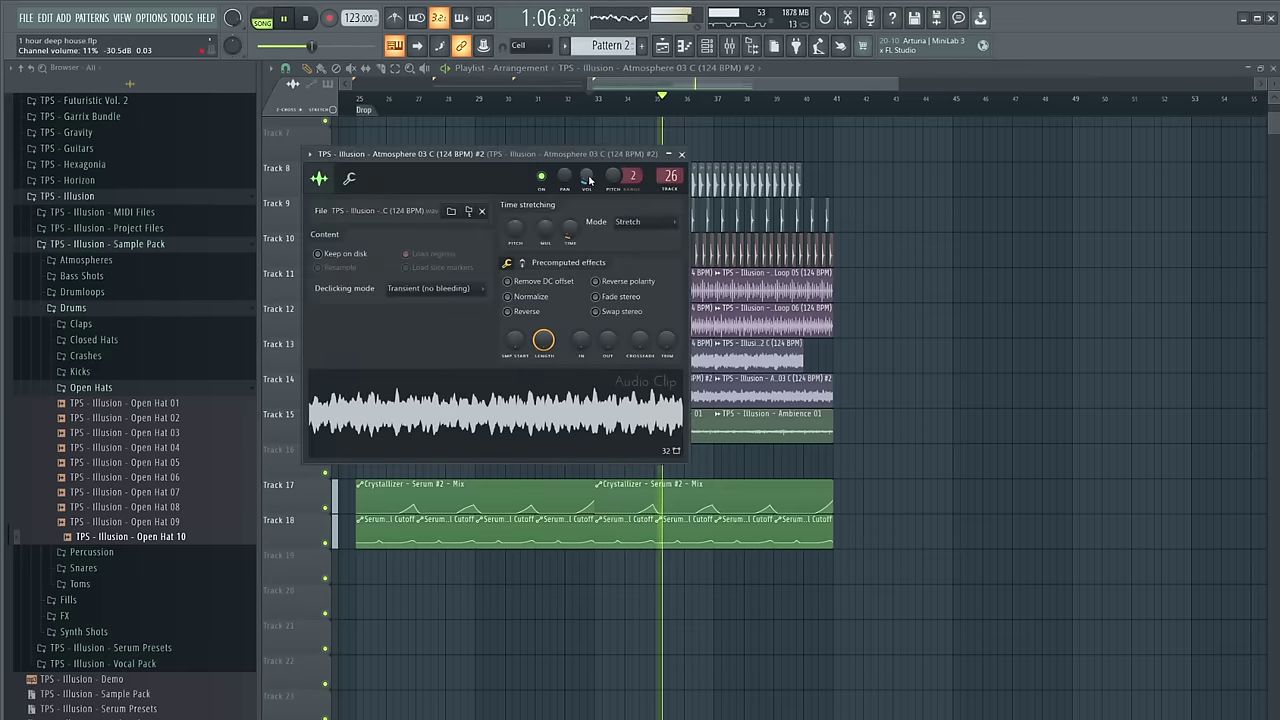
click(933, 386)
Insert one empty track at Track 11, above the Percussion Loop 05 clips
scroll(760, 386, up, 2)
scroll(700, 384, down, 3)
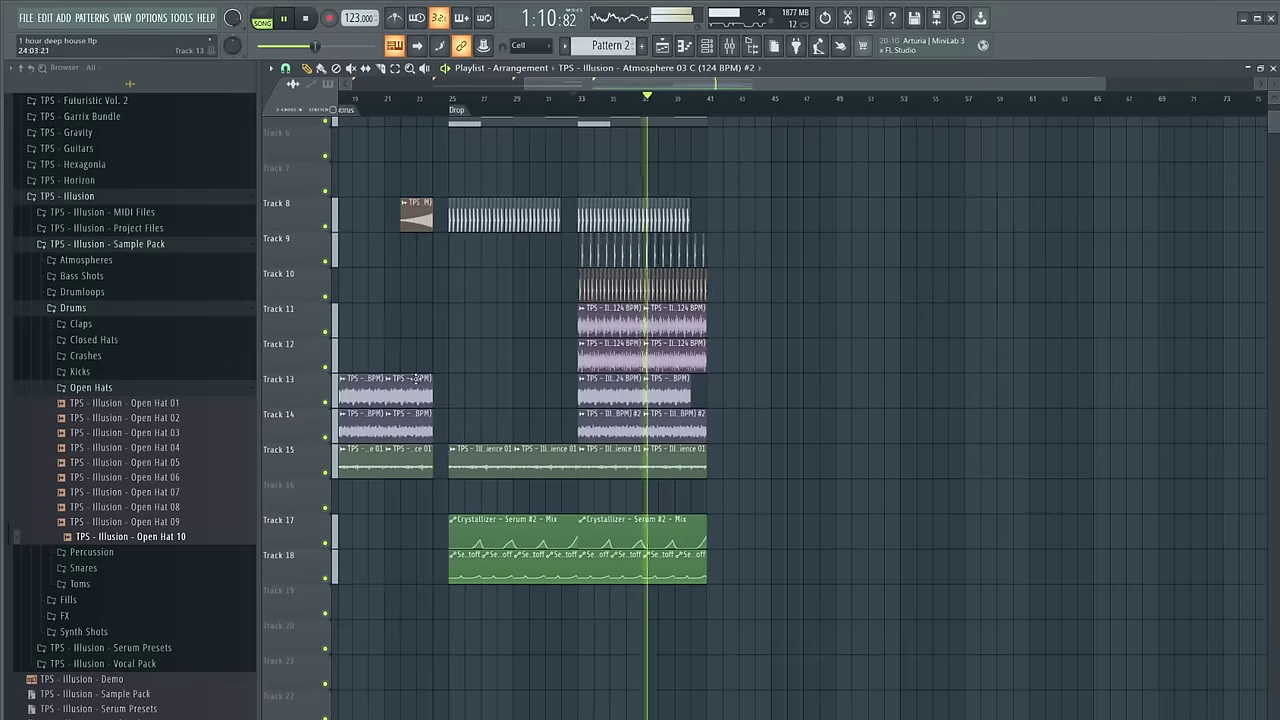
right_click(313, 305)
click(391, 565)
scroll(610, 390, up, 3)
right_click(741, 355)
key(ctrl+z)
Place a Pattern 1 clip on Track 5 at bar 17 and delete the Track 4 clip above it
scroll(740, 357, up, 5)
scroll(740, 360, down, 3)
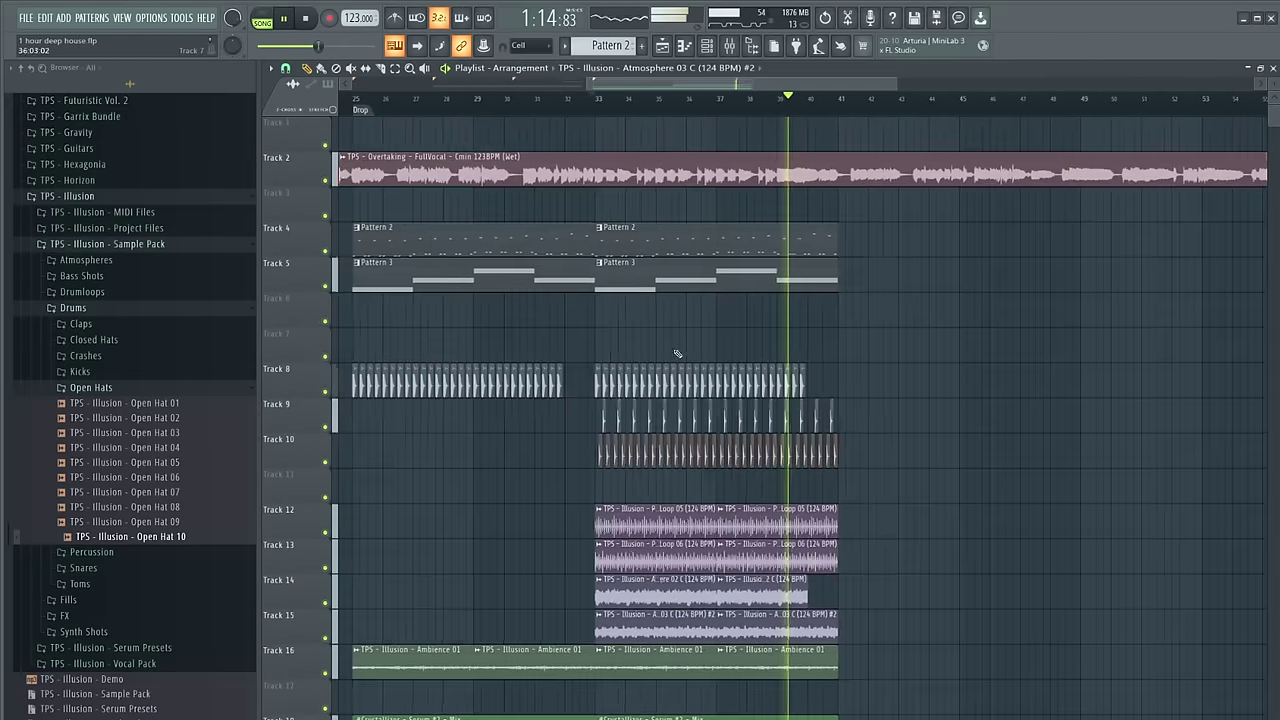
scroll(677, 354, down, 3)
click(383, 112)
scroll(348, 187, down, 1)
scroll(405, 220, up, 3)
click(598, 270)
click(620, 274)
right_click(651, 248)
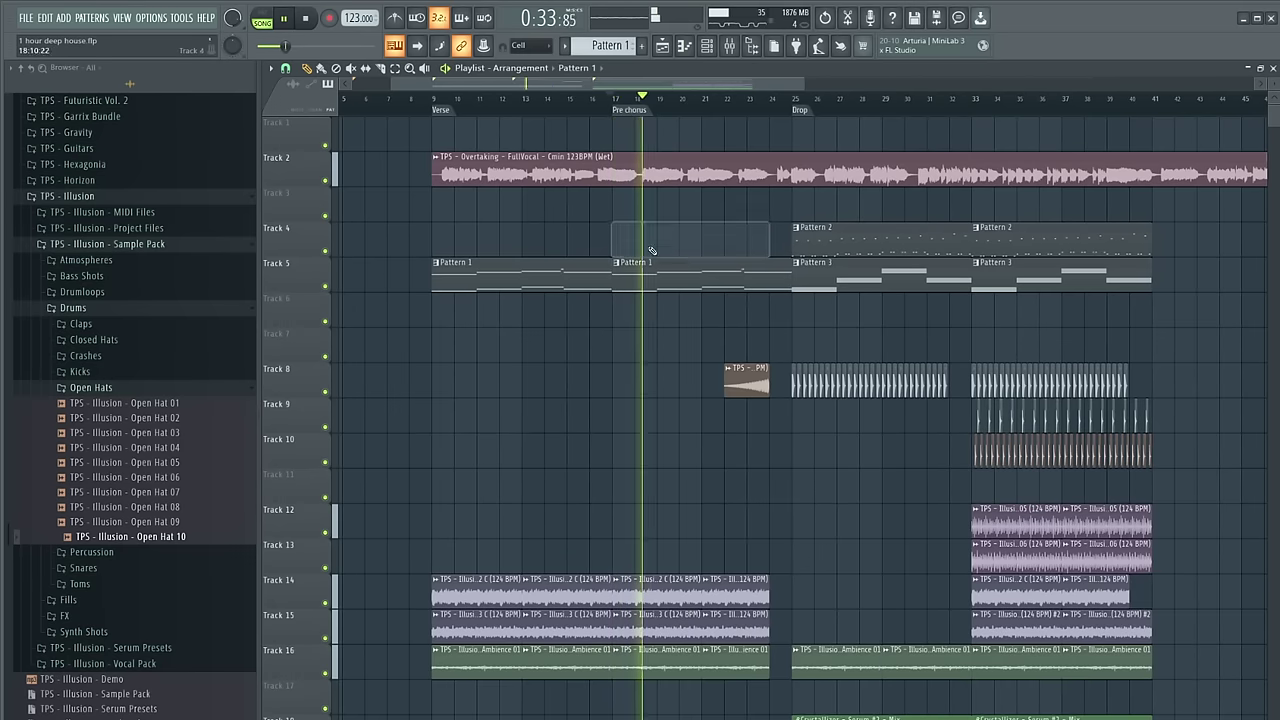
Check the Kickstart mix level on the vocal's mixer track while the pre chorus plays
key(F9)
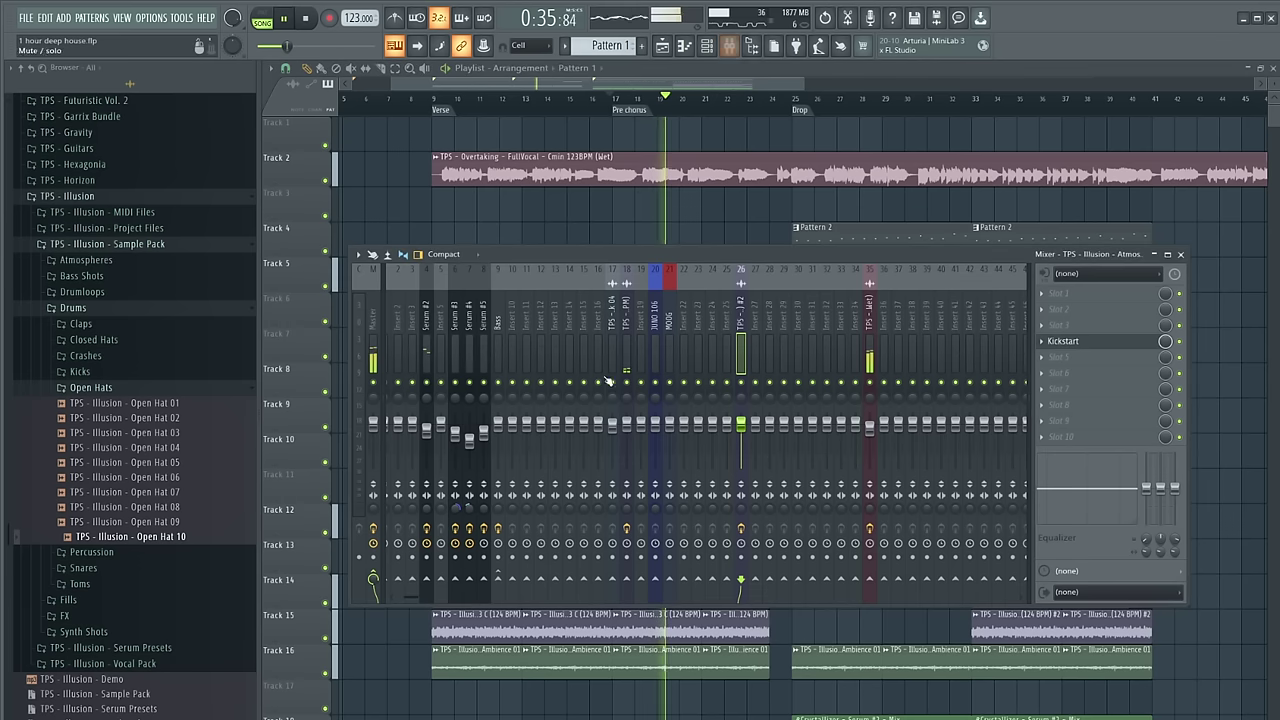
click(869, 335)
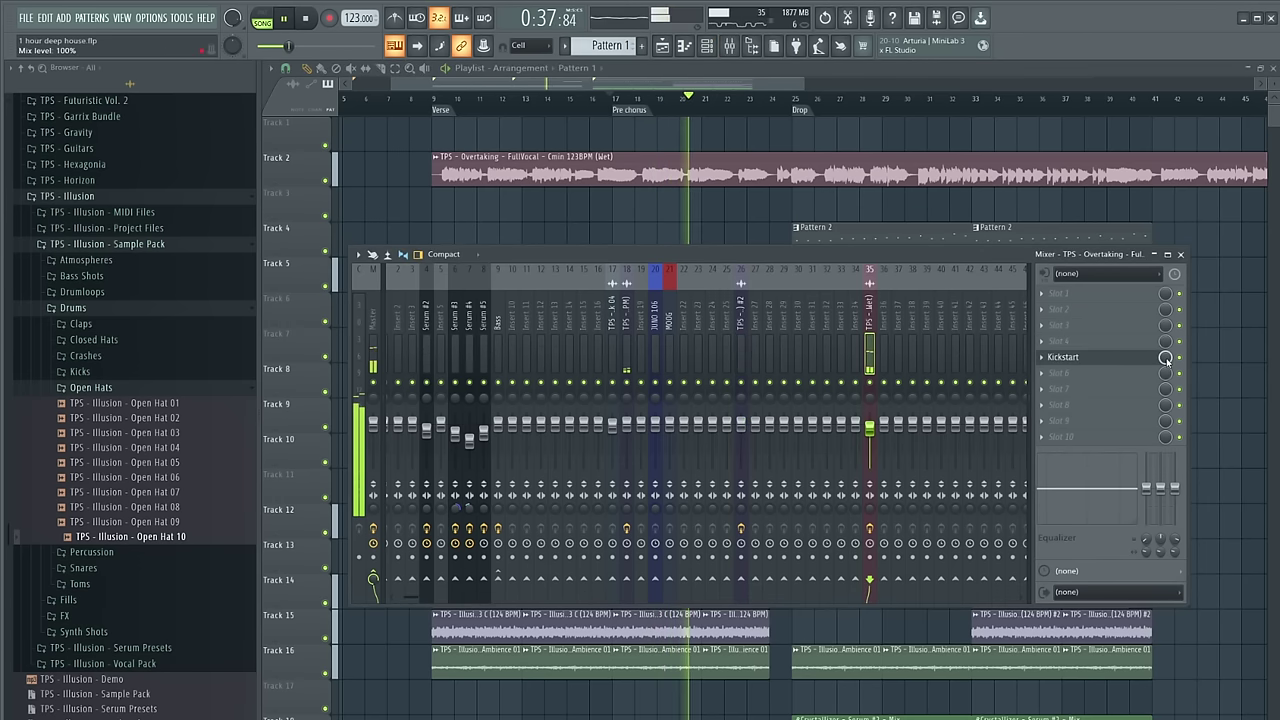
key(F9)
Place Pattern 2 on Track 4 at bar 17 and trim the pre chorus clips on Tracks 4 and 5 to bar 24
key(ctrl+z)
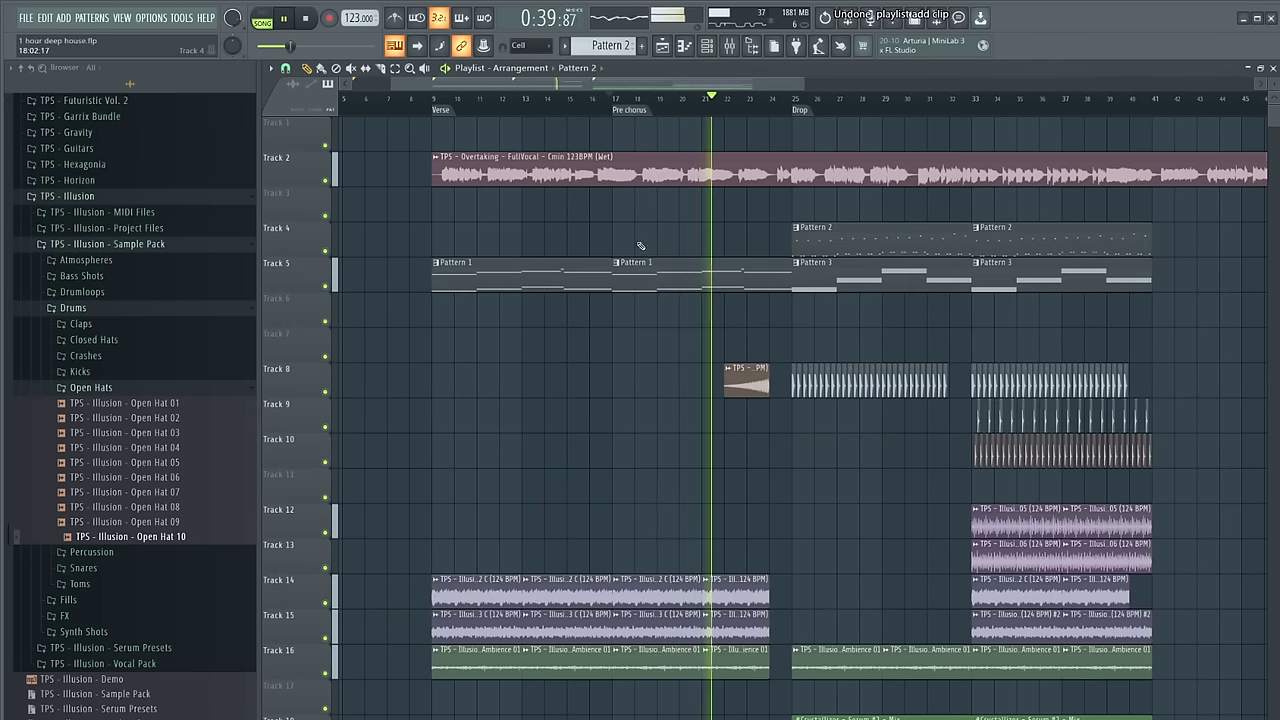
click(622, 241)
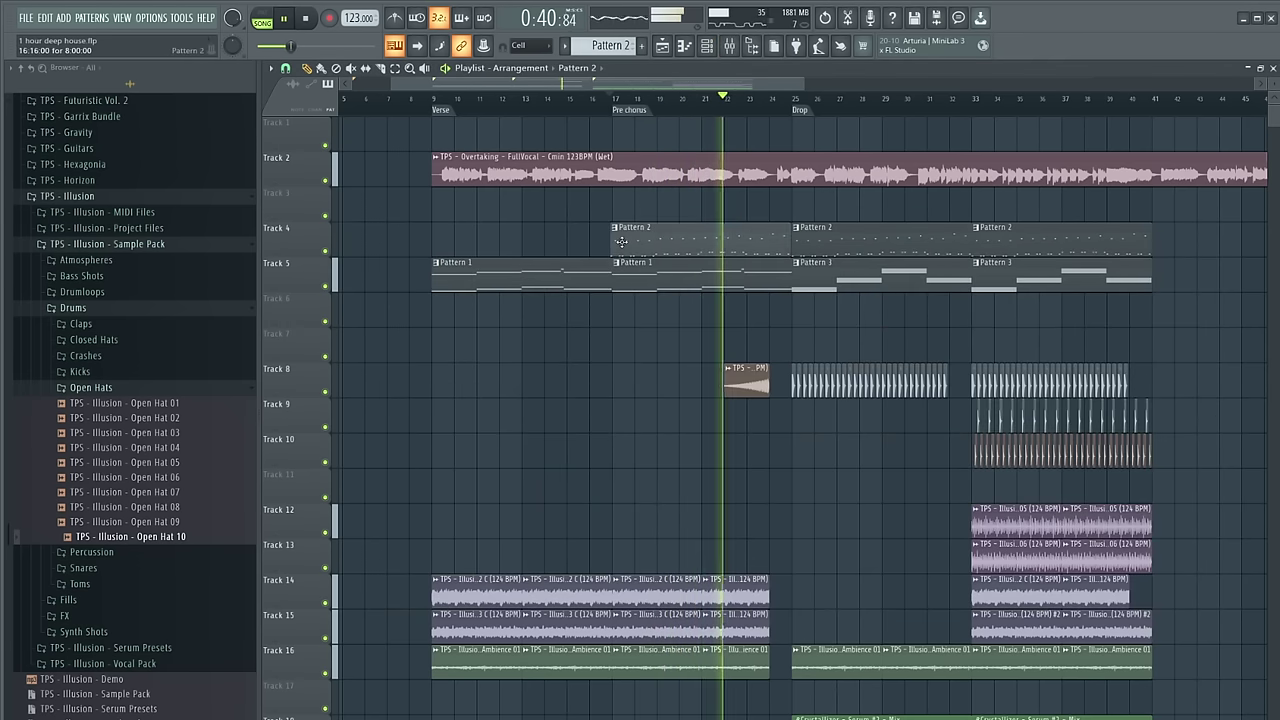
drag(782, 328, 771, 250)
click(792, 304)
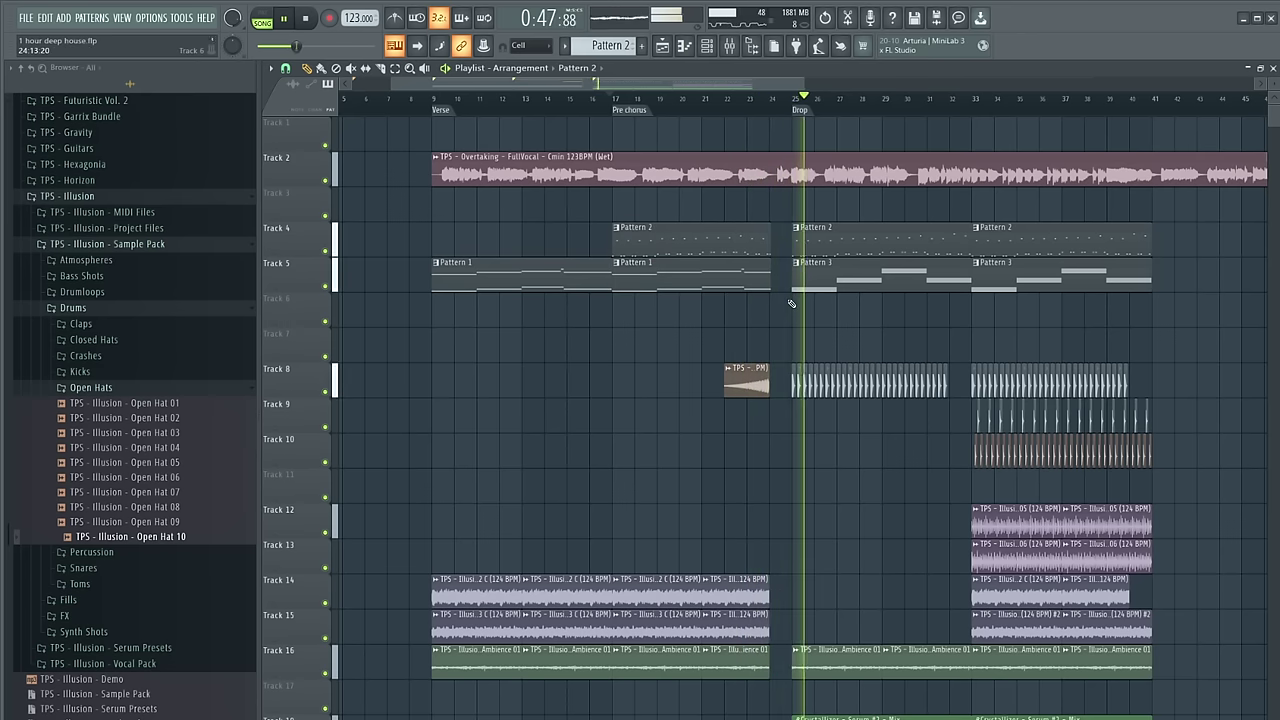
Add the Downlifter 01 sample from the FX Downlifters folder to Track 17 near the drop
scroll(900, 350, down, 5)
scroll(960, 384, up, 4)
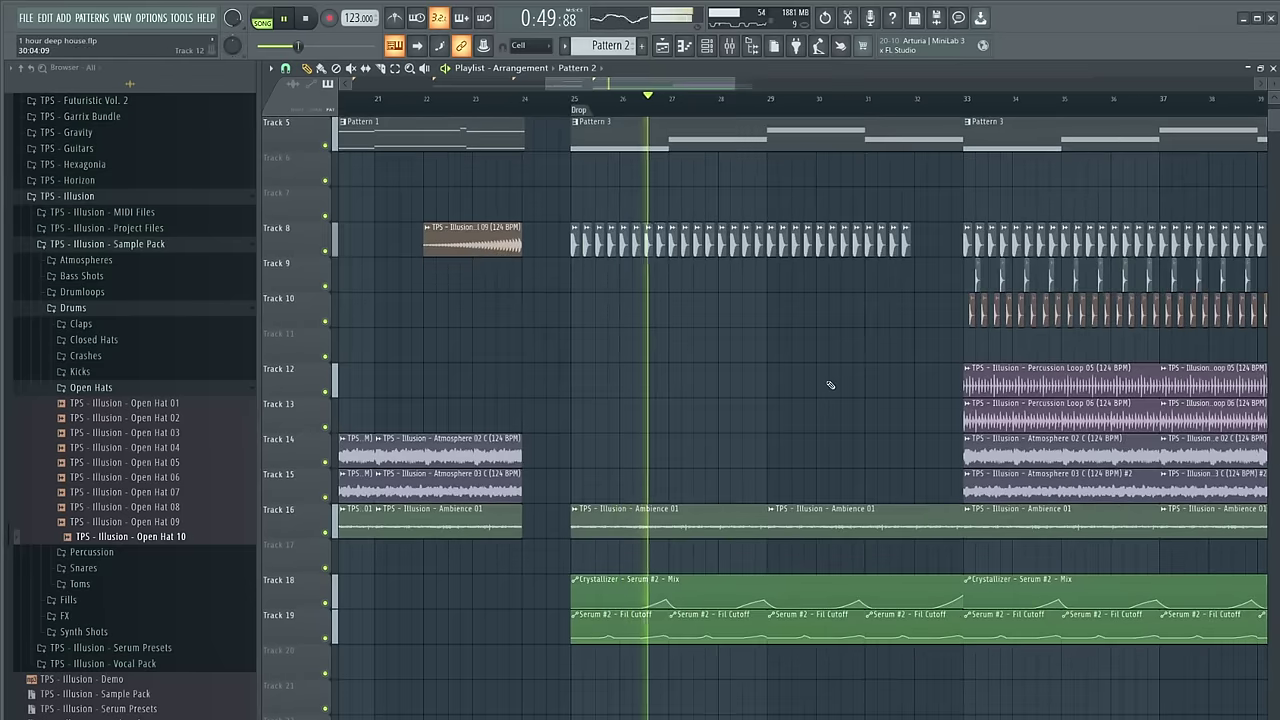
click(189, 392)
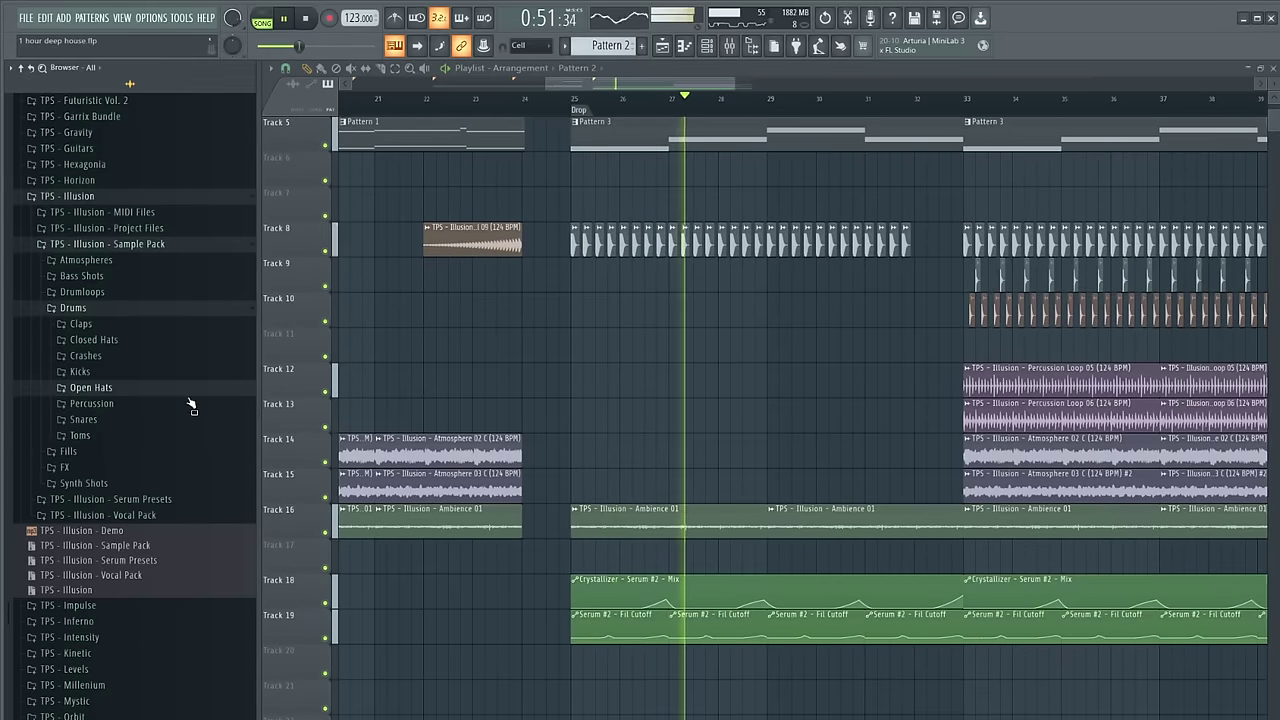
key(space)
click(142, 470)
click(142, 486)
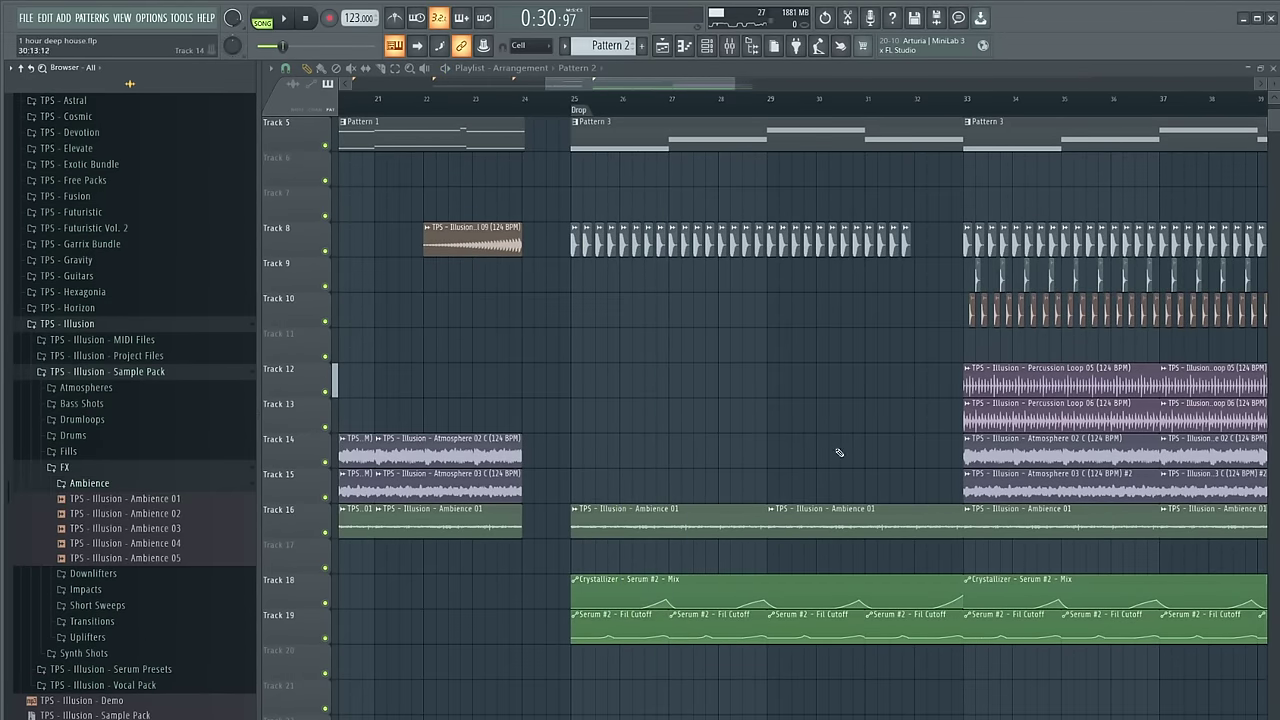
click(136, 484)
click(134, 500)
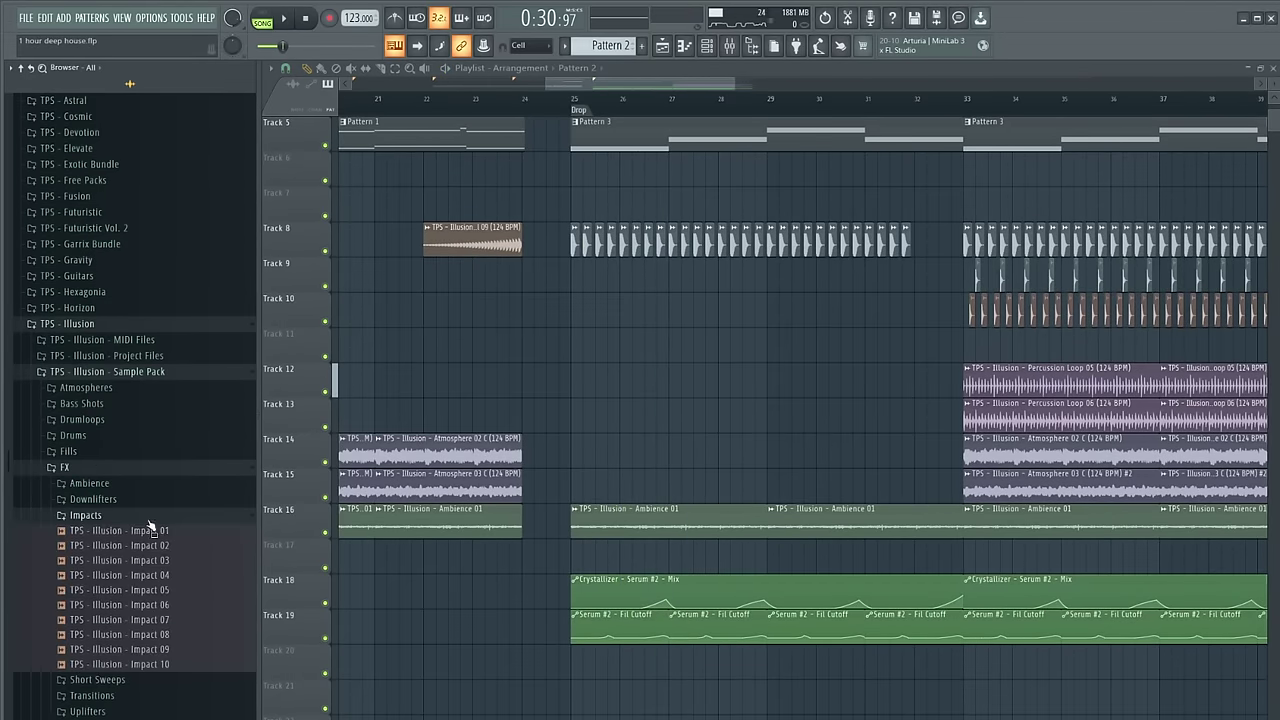
drag(400, 484, 650, 563)
Move the Crystallizer Mix and Serum filter cutoff automation clips down two tracks to Tracks 20 and 21
scroll(606, 394, down, 3)
scroll(704, 598, down, 2)
drag(1098, 643, 636, 506)
key(shift+Down)
key(shift+Down)
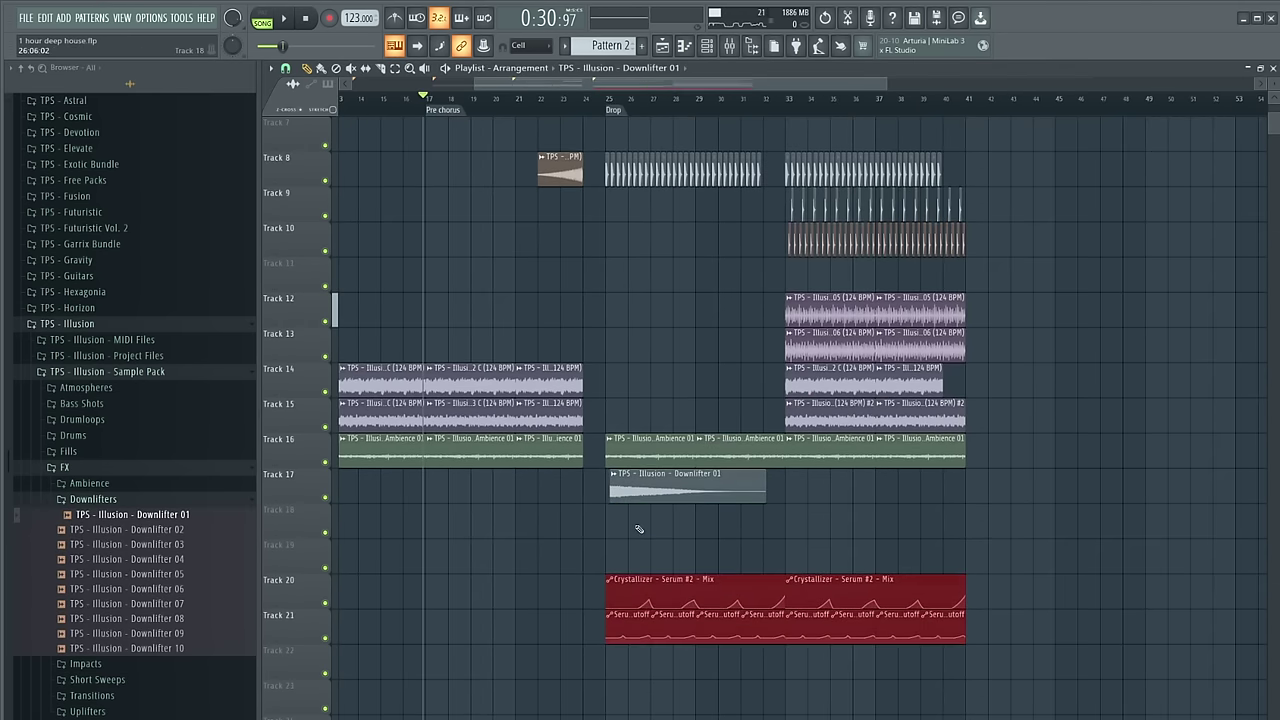
ctrl+click(589, 227)
Align the Downlifter 01 clip with bar 25 and play from just before the drop
scroll(573, 227, up, 3)
key(space)
scroll(716, 485, up, 2)
key(space)
drag(716, 485, 695, 485)
click(569, 101)
key(space)
Lower the Downlifter 01 channel volume, keep the clip at bar 25 and replay the start of the drop
double_click(708, 483)
drag(604, 194, 606, 204)
key(space)
key(space)
drag(720, 481, 751, 482)
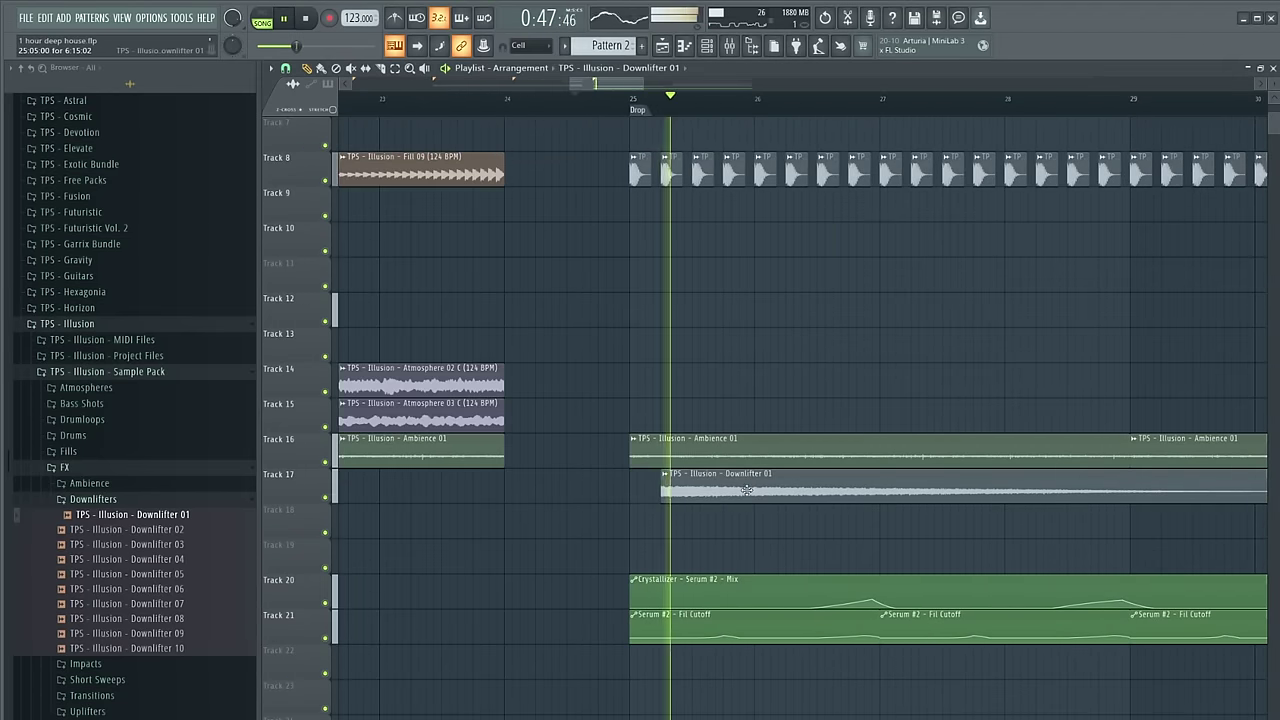
double_click(745, 483)
drag(604, 194, 604, 198)
drag(726, 486, 694, 488)
key(space)
key(space)
key(space)
Replace the Track 17 clip's sample with Downlifter 03 and play it at the drop
click(170, 531)
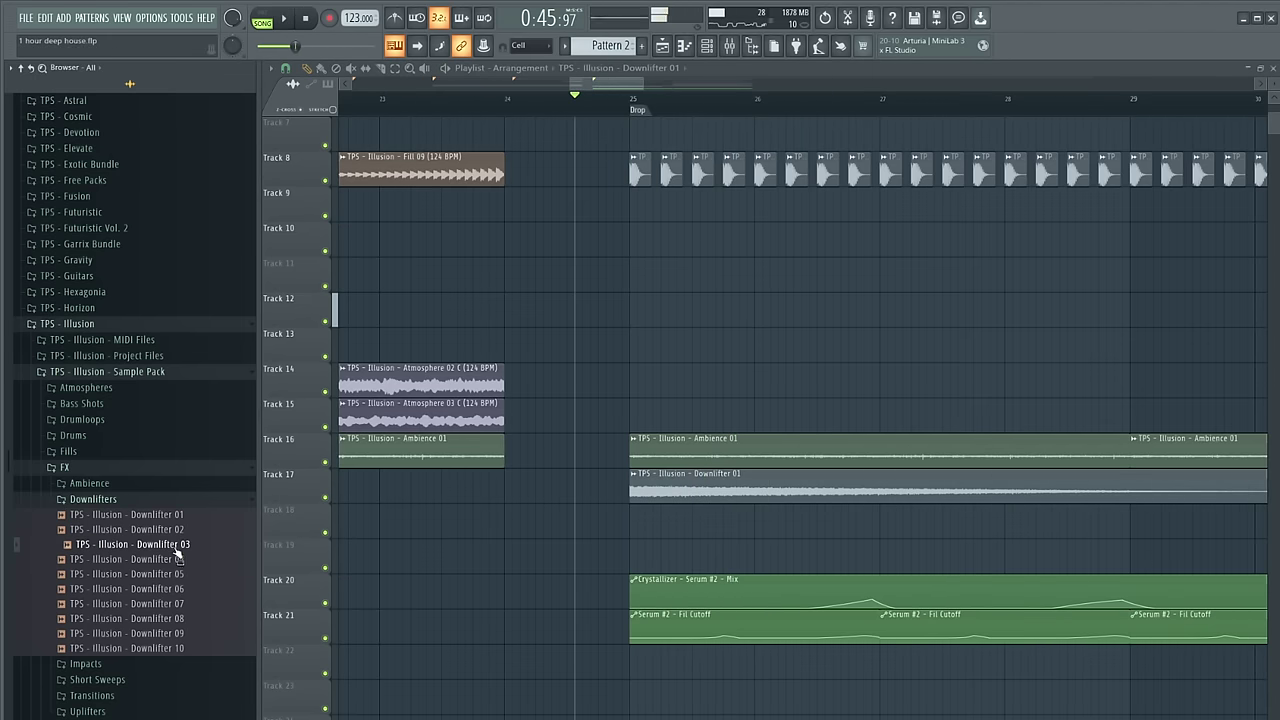
drag(180, 548, 728, 481)
key(space)
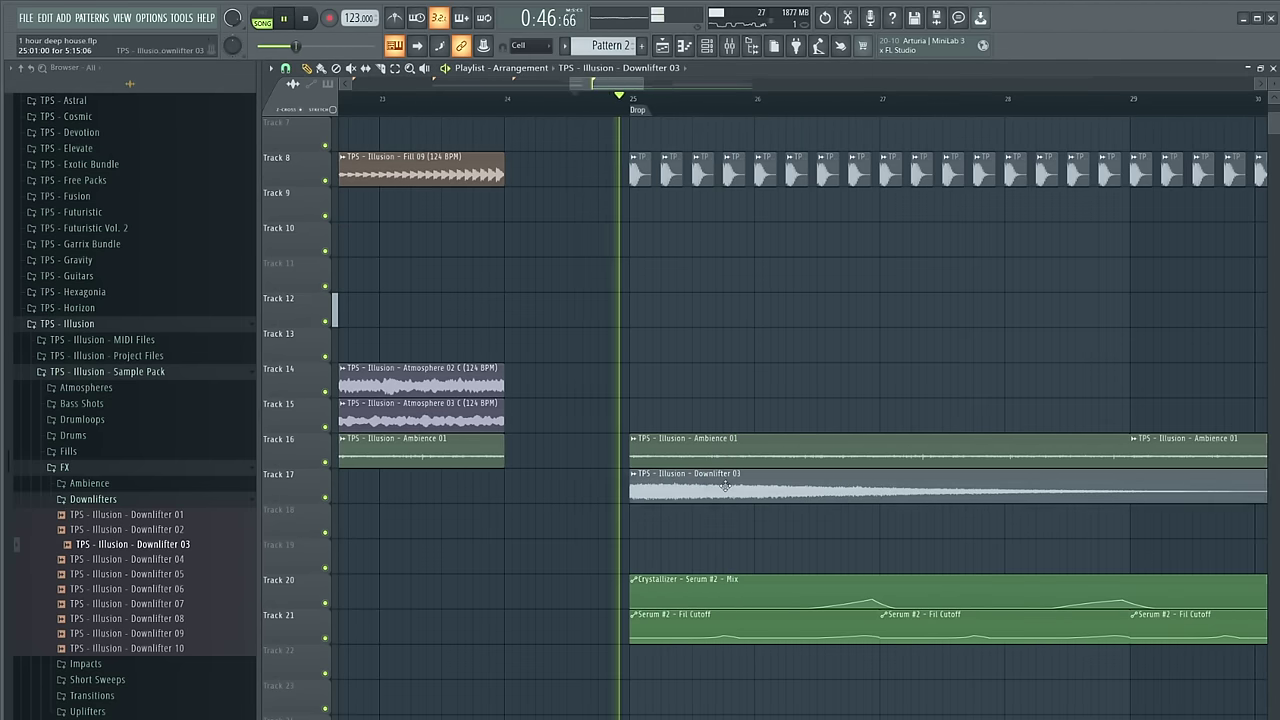
double_click(726, 486)
key(Escape)
scroll(536, 397, down, 4)
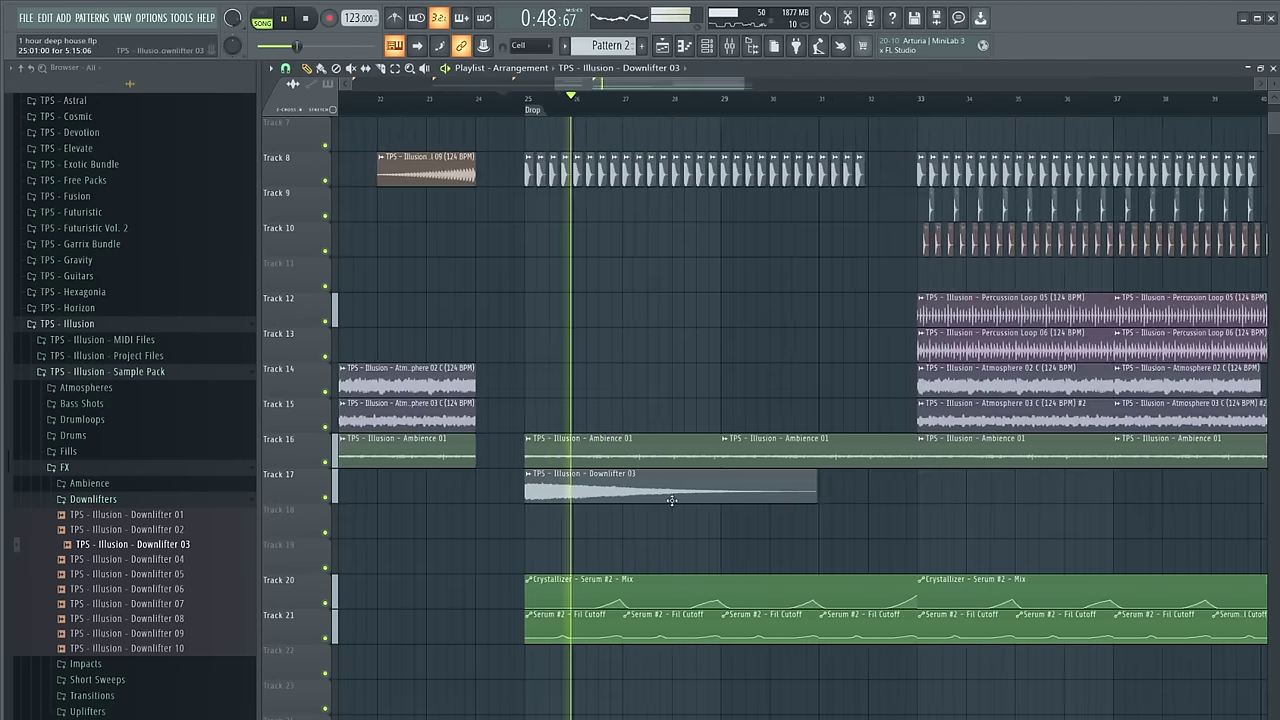
key(space)
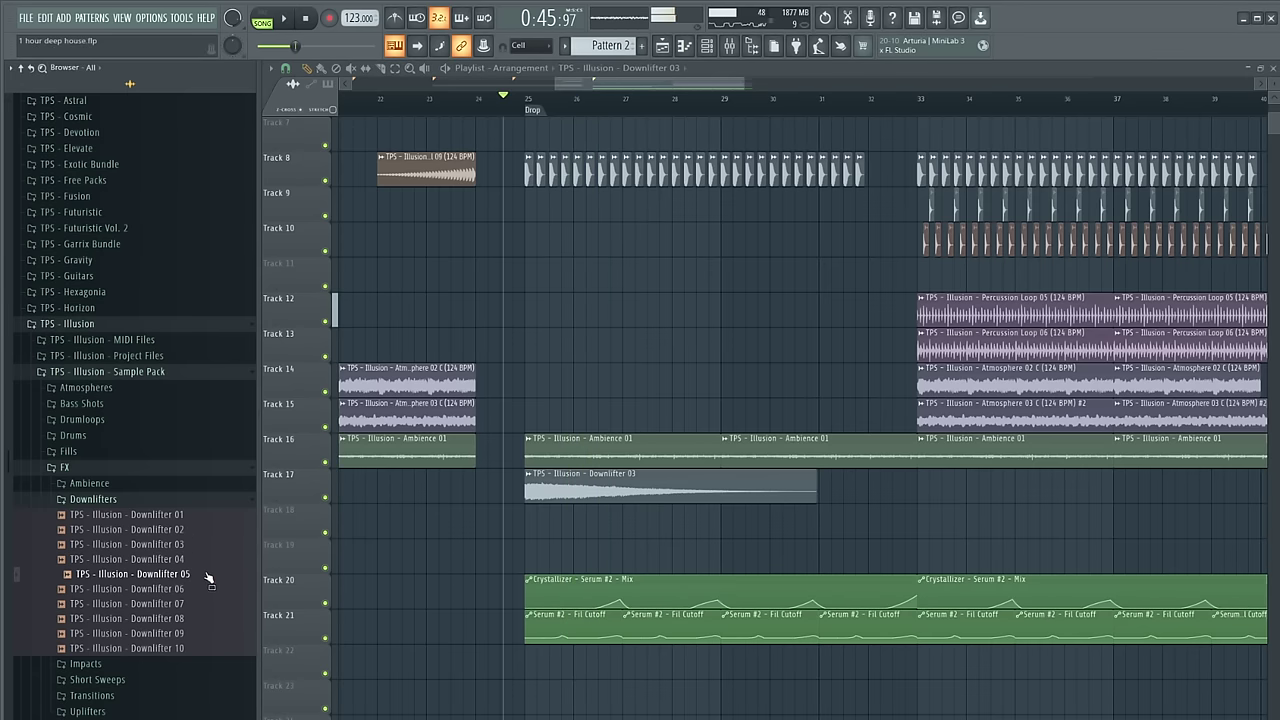
Replace the Track 17 clip's sample with Downlifter 06 and give it a quick fade-out of about 3%
drag(200, 617, 628, 490)
key(space)
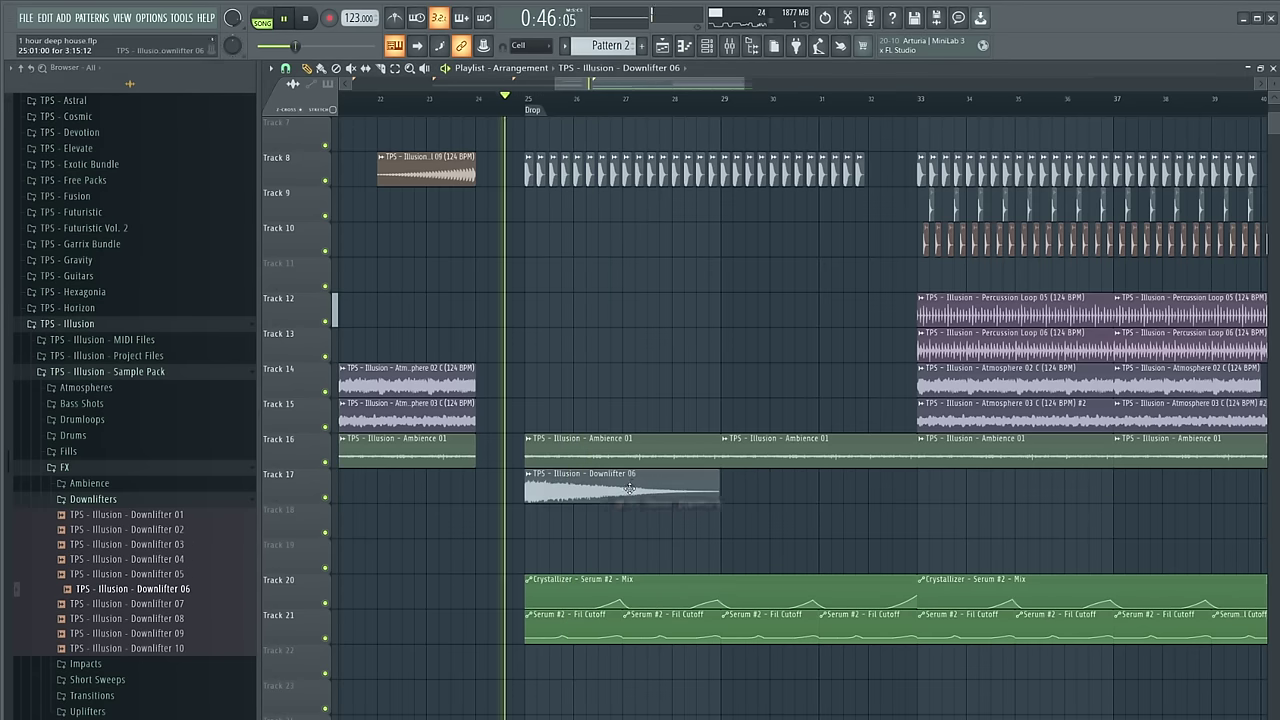
double_click(625, 485)
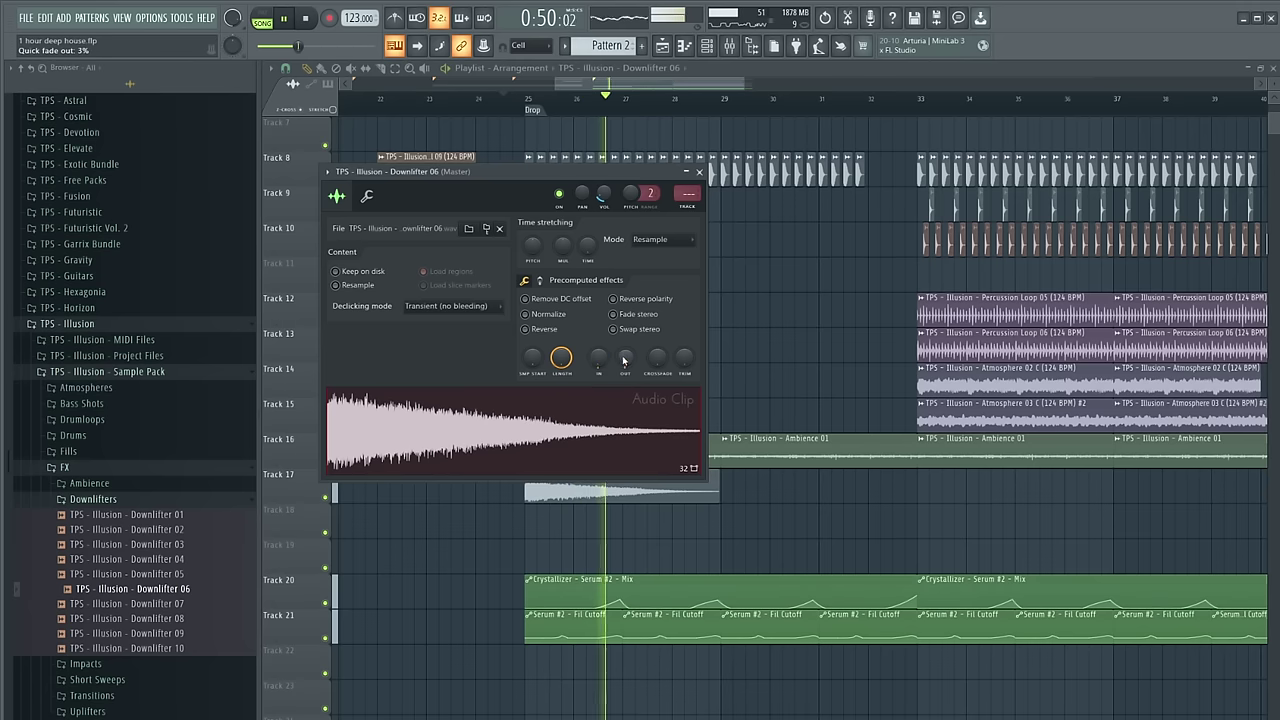
key(Escape)
Solo Track 17 and route the Downlifter 06 channel to mixer track 28 with Kickstart at 66% mix
ctrl+click(325, 497)
key(space)
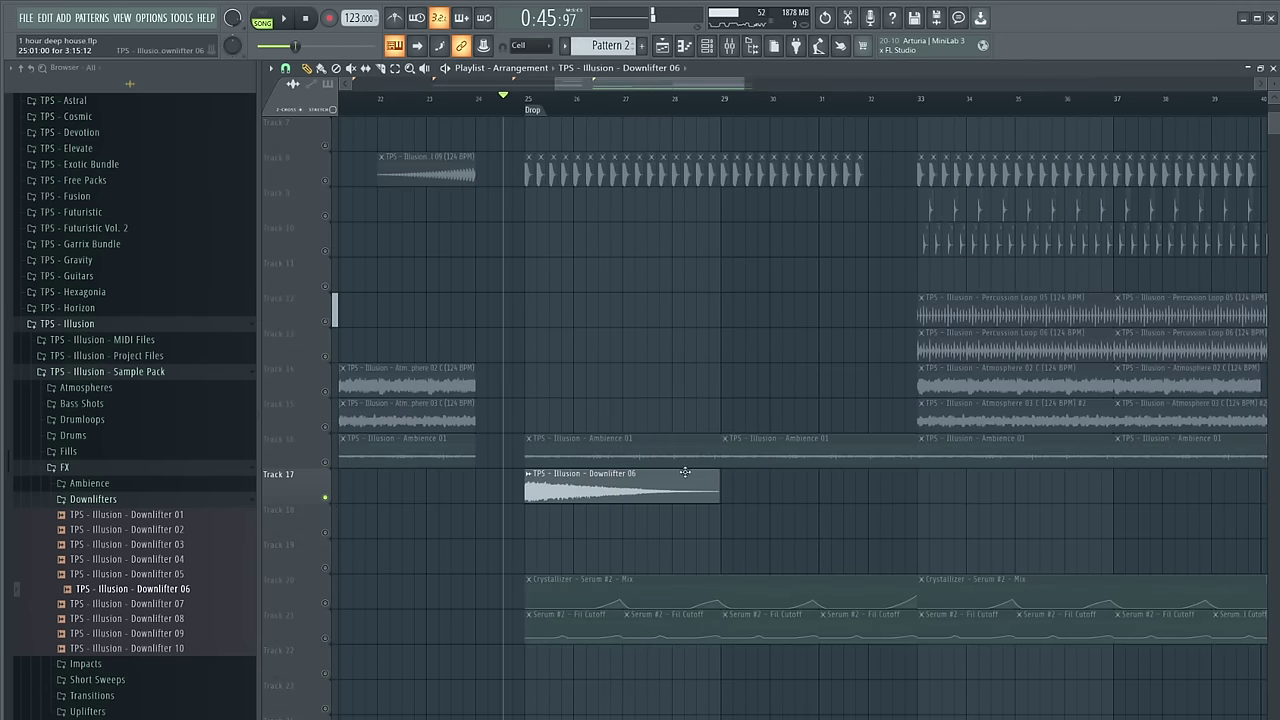
click(741, 44)
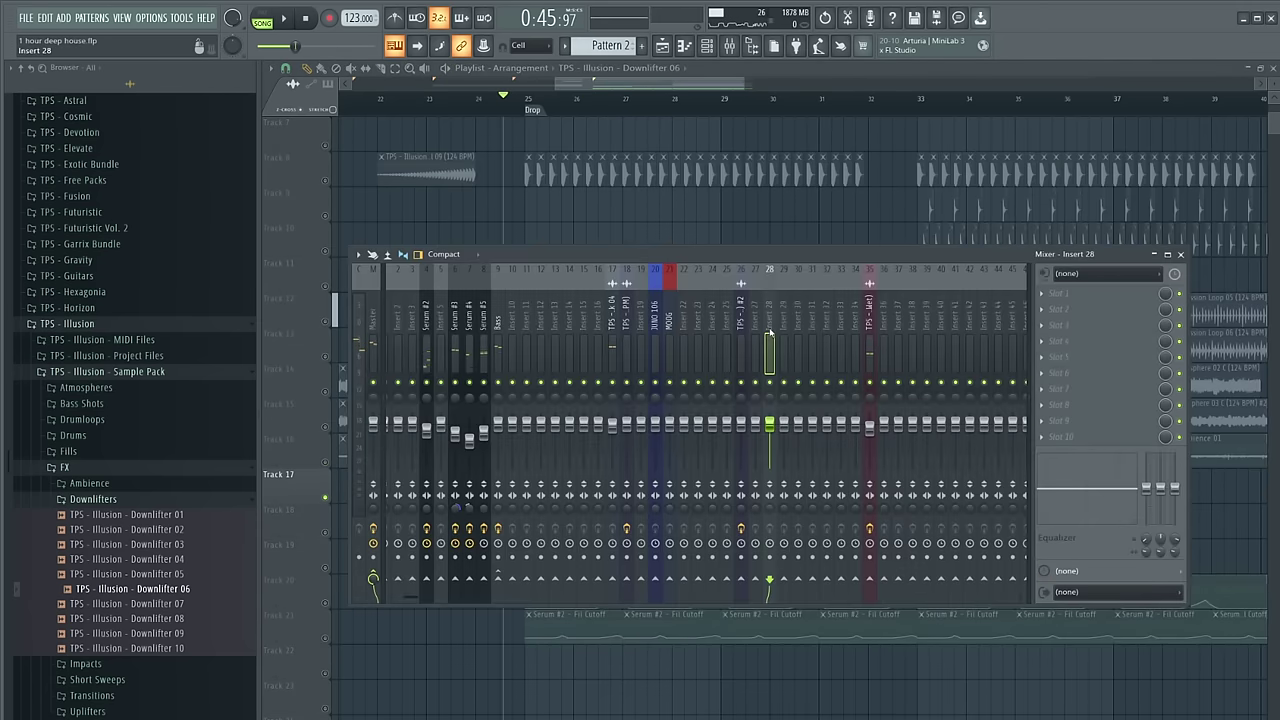
click(1058, 353)
click(1115, 336)
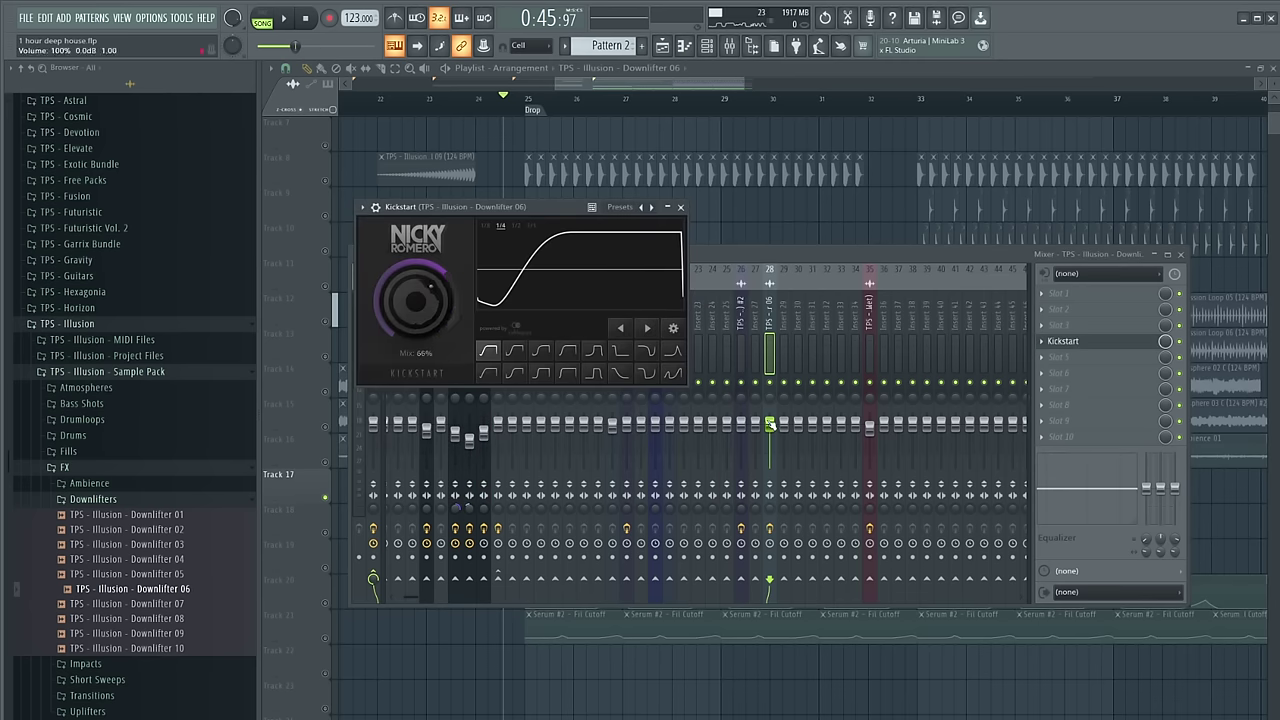
Lower the Downlifter 06 fader on mixer track 28 and play the soloed clip
drag(770, 424, 770, 450)
key(space)
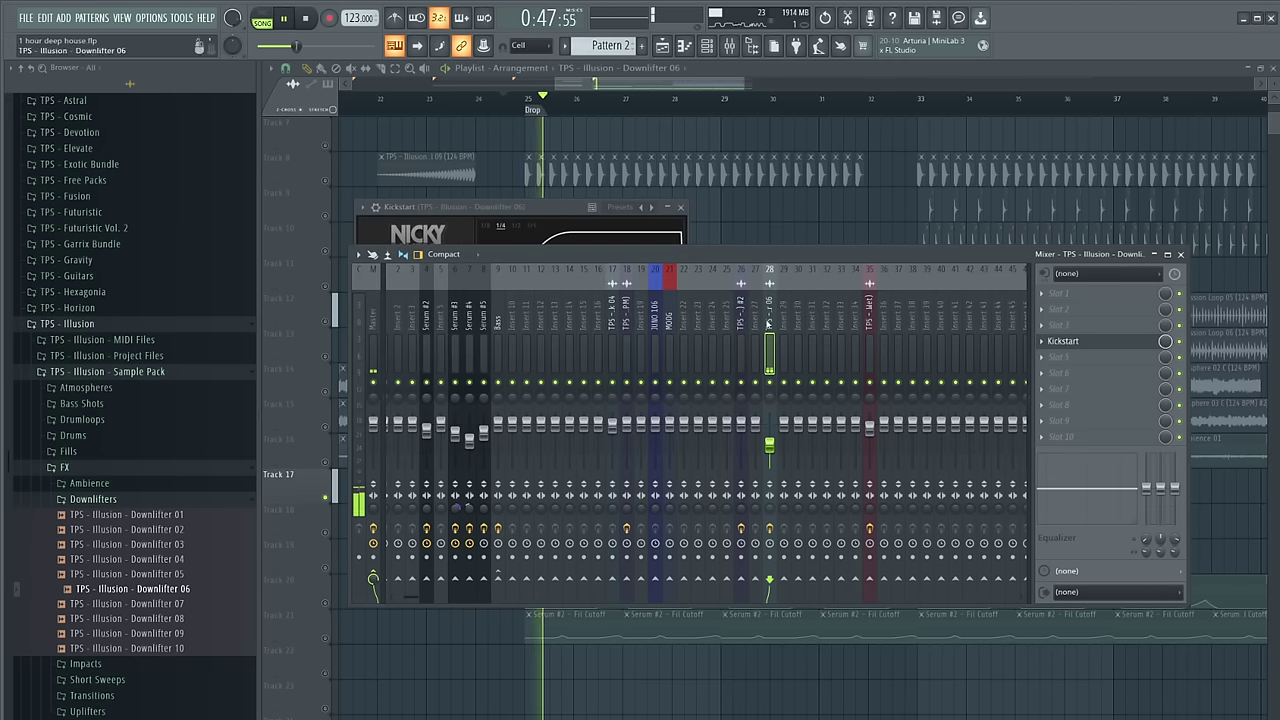
click(818, 243)
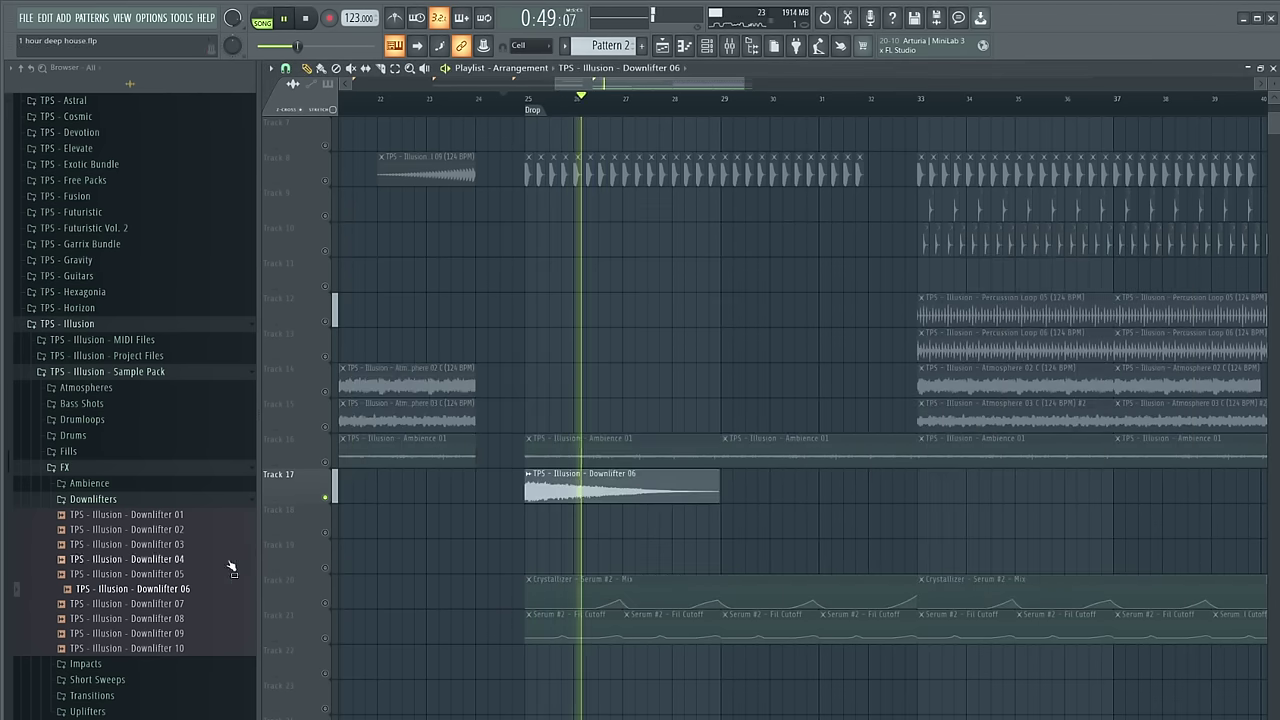
Unsolo Track 17 and play the drop, checking the Downlifter 06 and Kick 04 channel settings
right_click(325, 497)
key(space)
key(space)
double_click(635, 488)
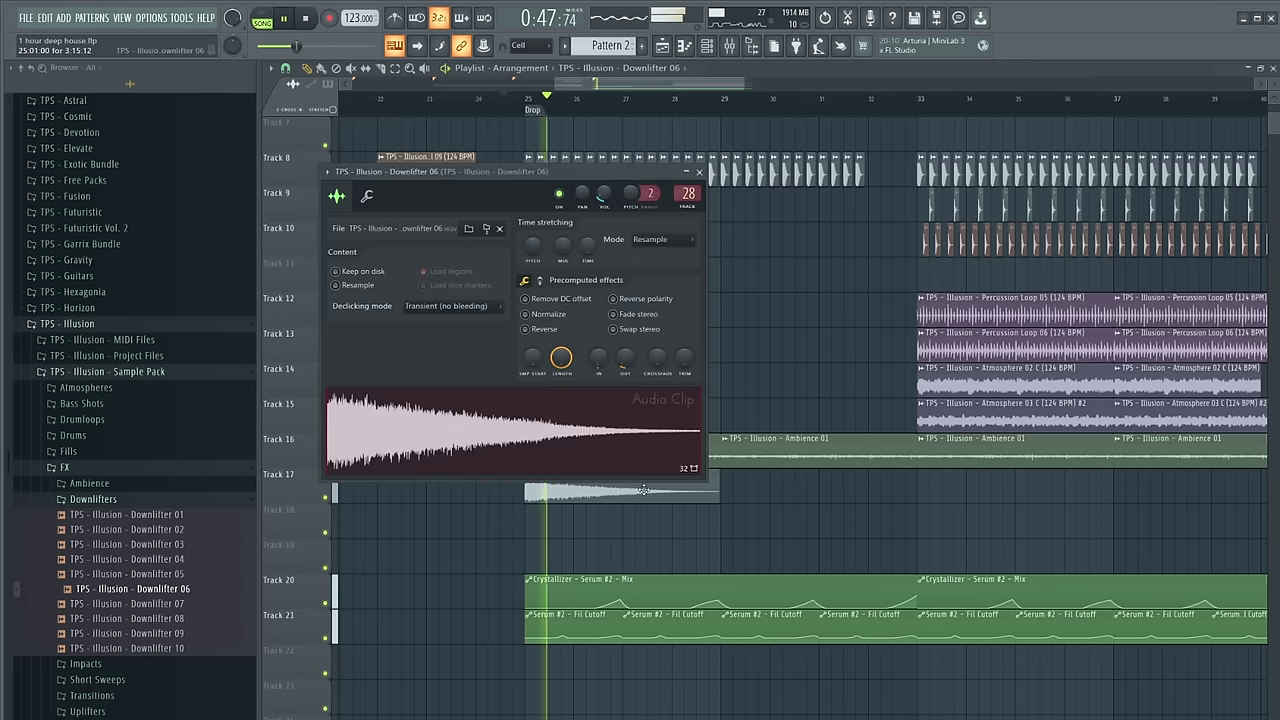
click(777, 329)
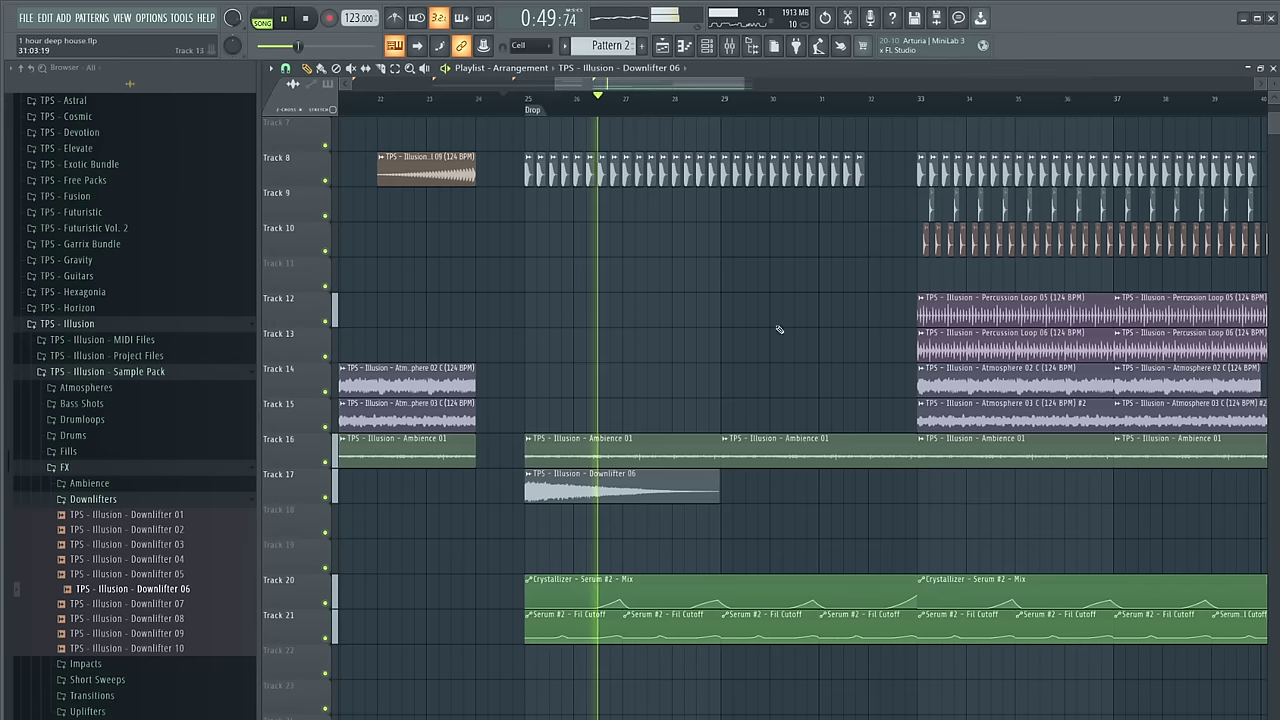
double_click(666, 172)
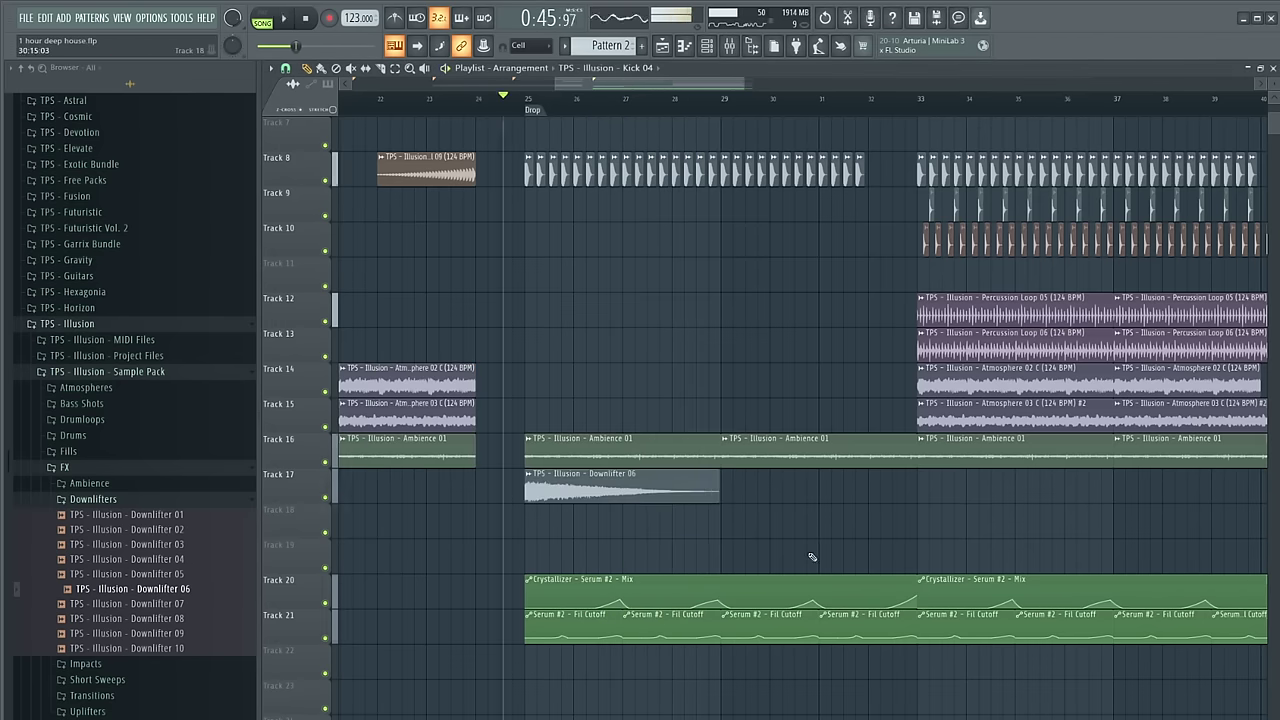
Duplicate the Downlifter 06 clip on Track 17 to bar 29
drag(788, 520, 617, 495)
key(ctrl+b)
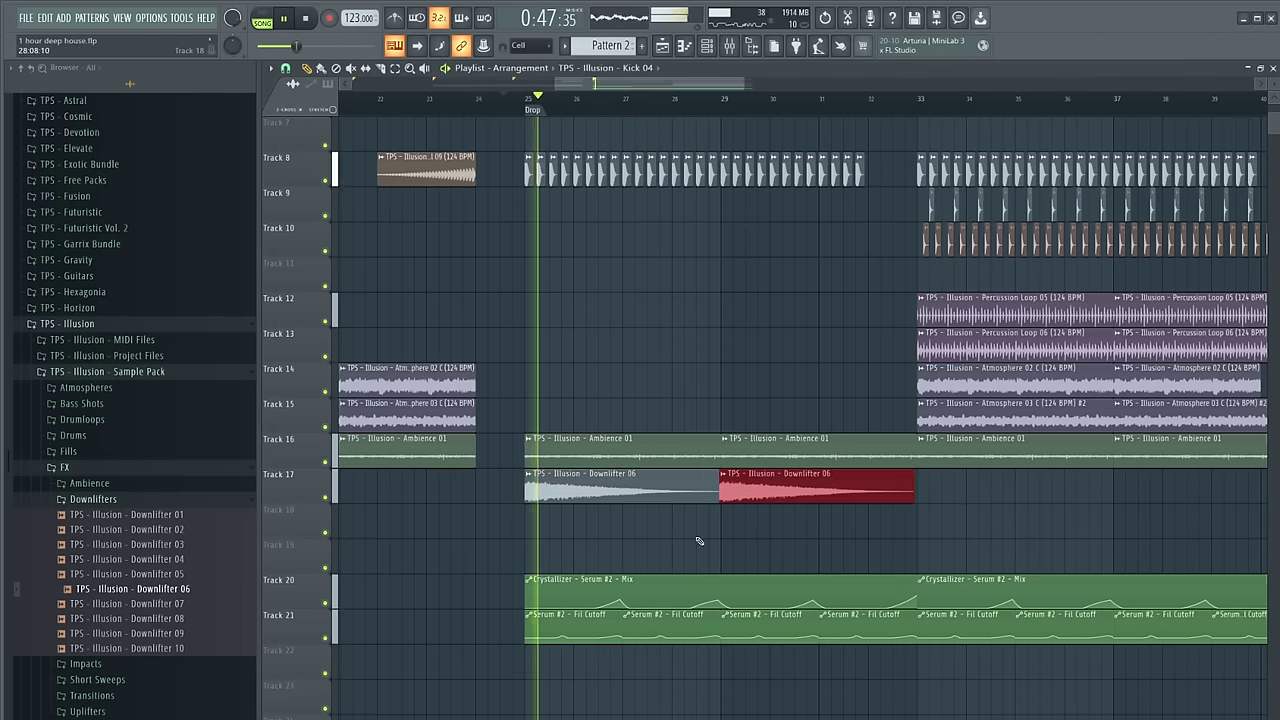
ctrl+click(700, 540)
Set the Downlifter 06 channel volume to about 27%
scroll(727, 495, up, 4)
right_click(726, 490)
drag(717, 494, 714, 491)
double_click(717, 490)
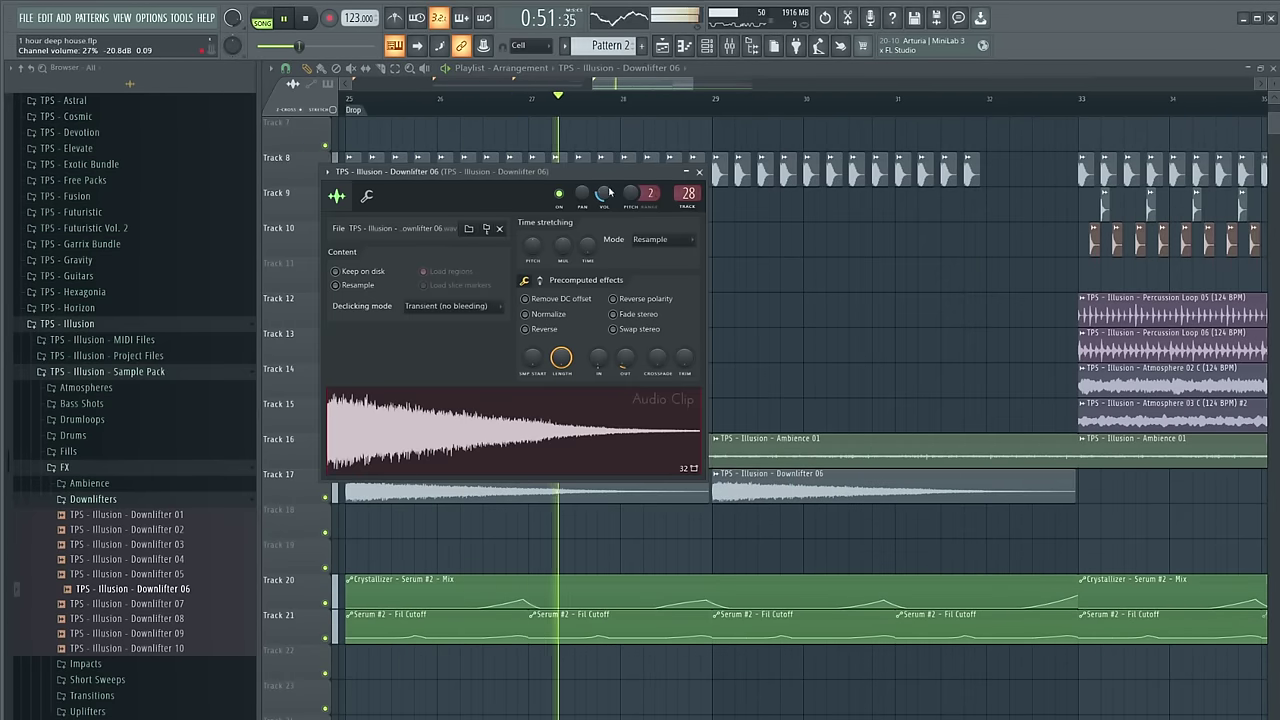
click(699, 172)
Delete the Downlifter 06 clip at bar 29 and place one on Track 17 at bar 33
scroll(780, 294, down, 5)
scroll(755, 358, down, 1)
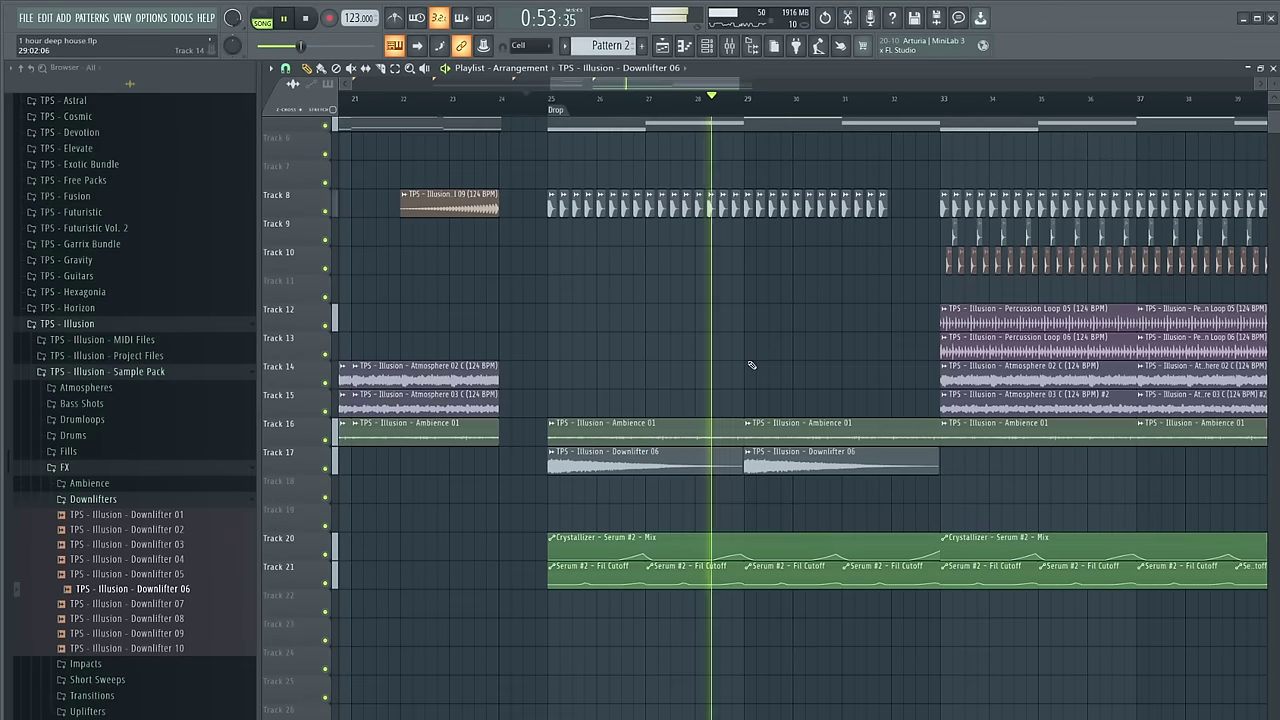
right_click(770, 464)
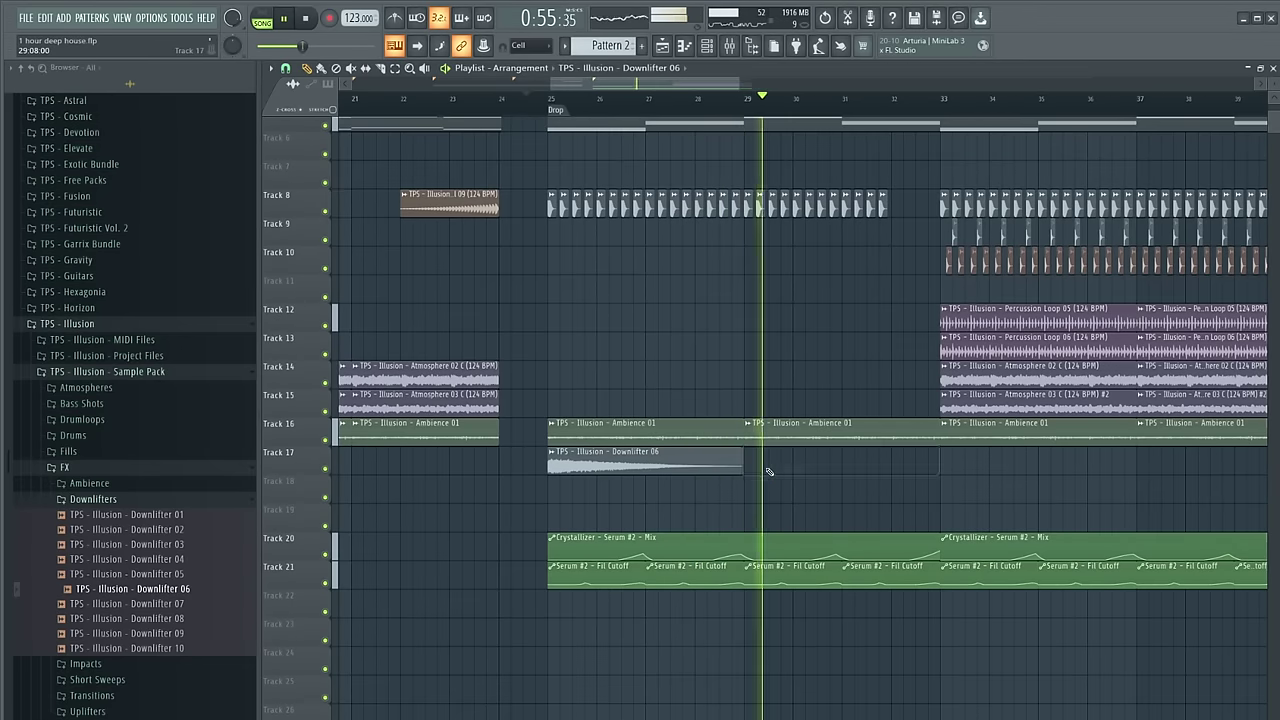
drag(1018, 491, 956, 456)
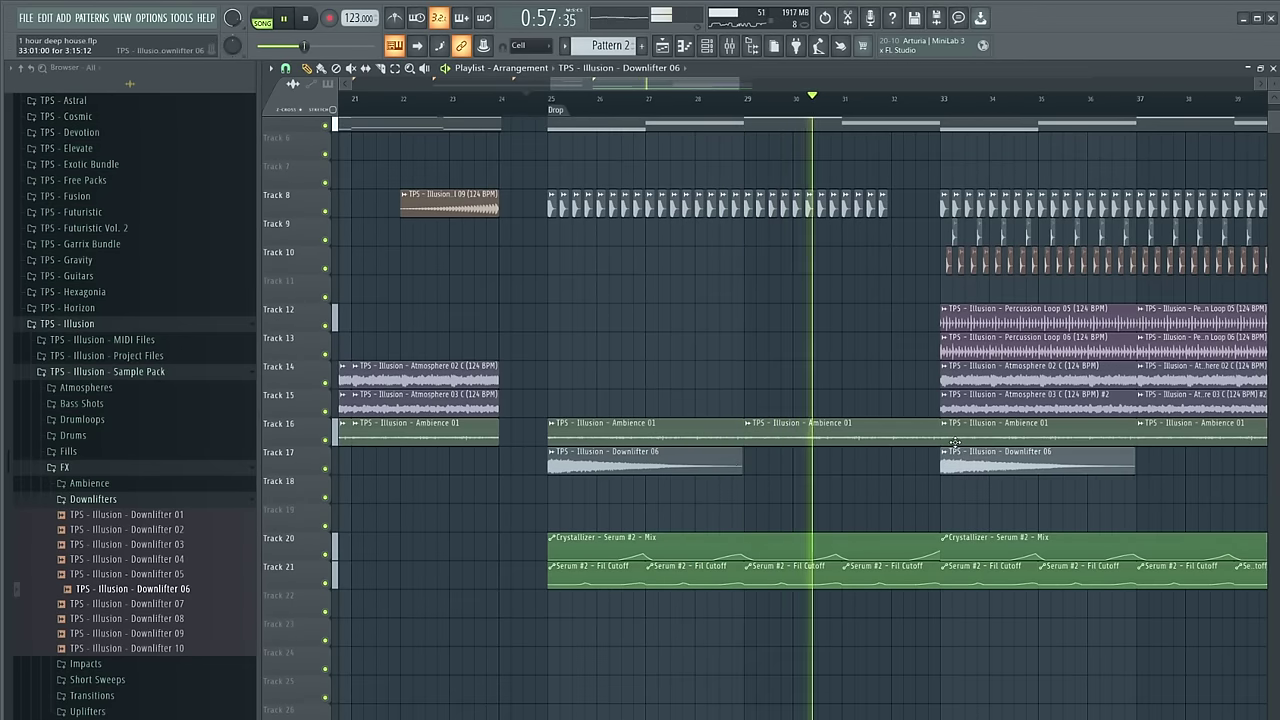
Check the channel settings of the Overtaking FullVocal clip on Track 2 and close them
scroll(896, 415, down, 3)
scroll(893, 414, up, 3)
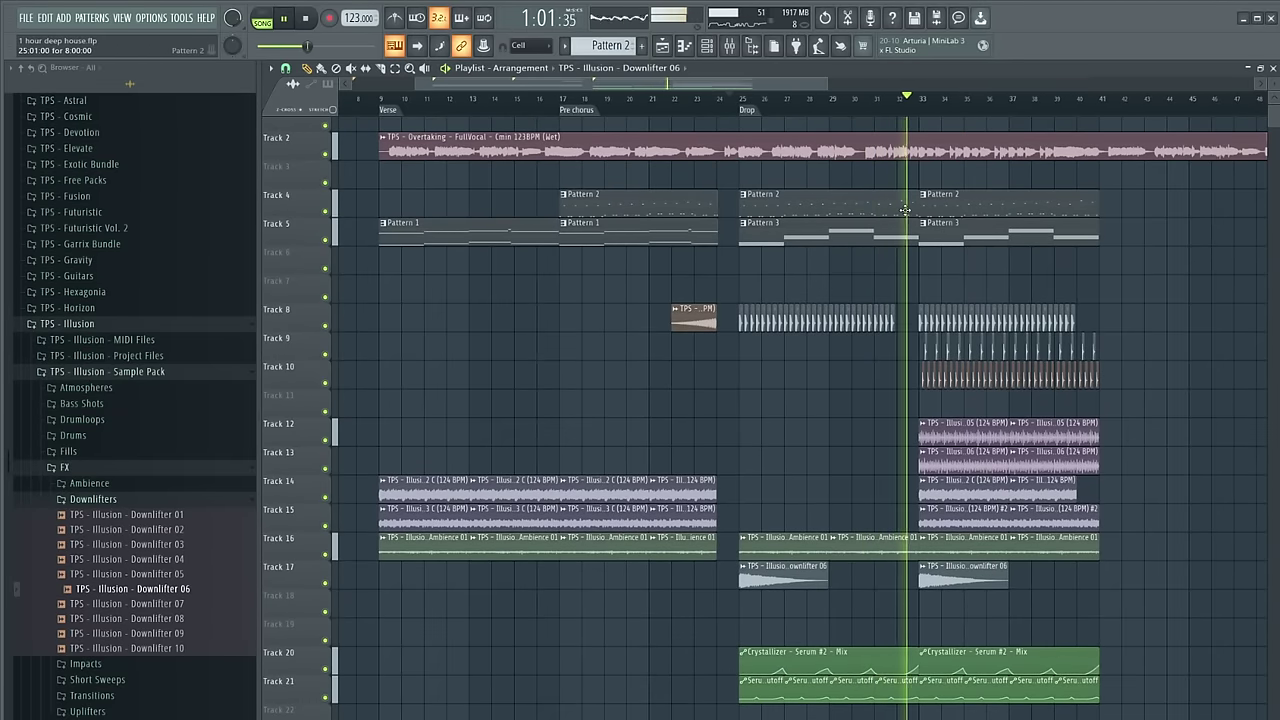
double_click(862, 145)
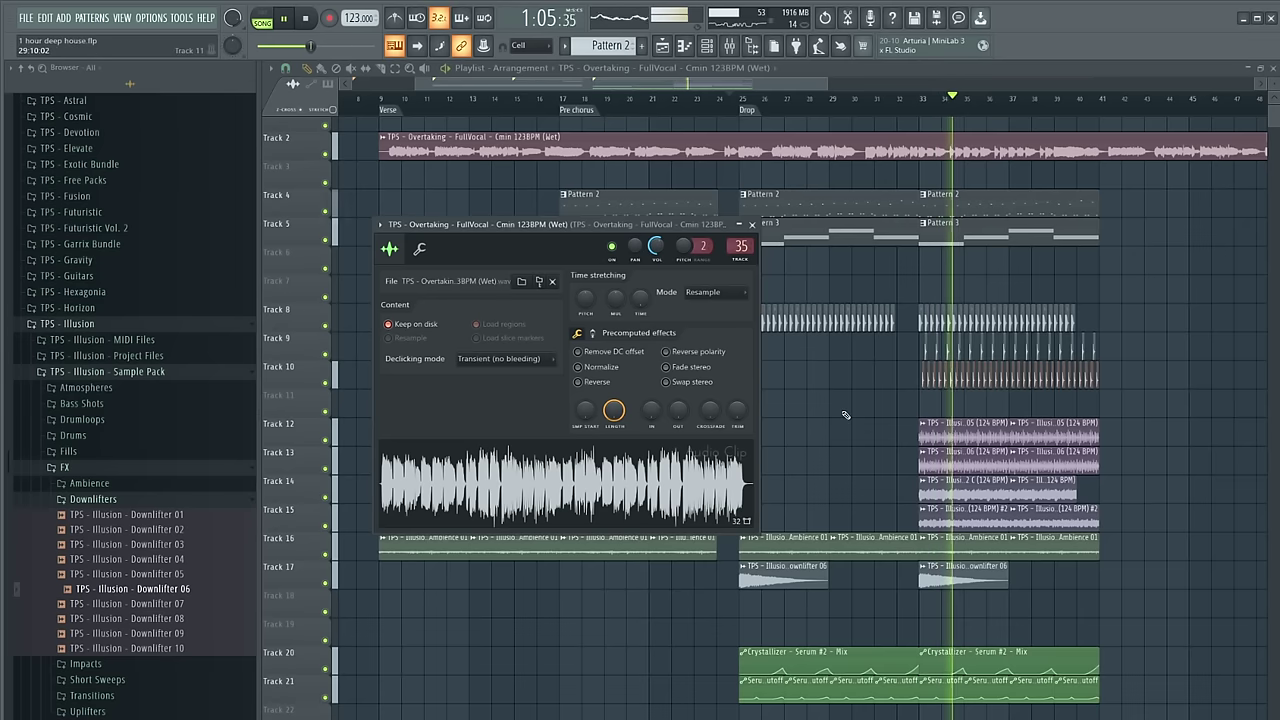
key(Escape)
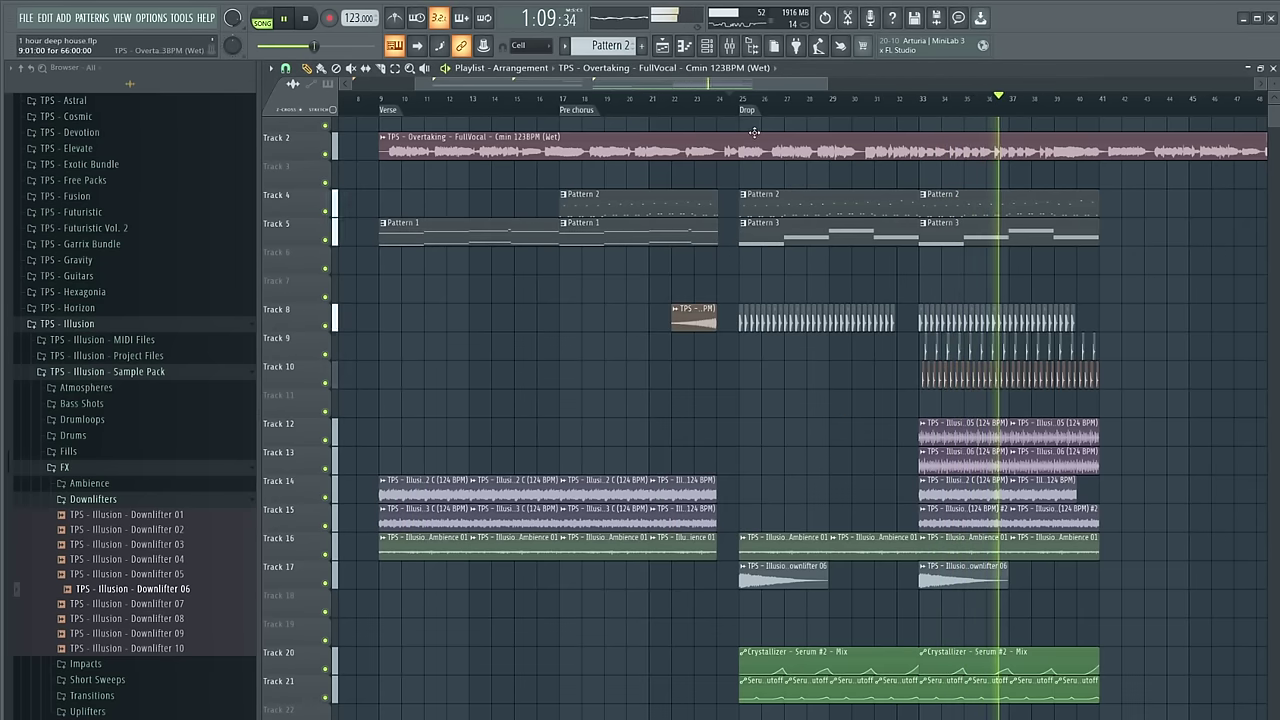
Filter the channel rack to the Unsorted group, enlarge it to show all Serum channels, and close it
key(F6)
click(497, 168)
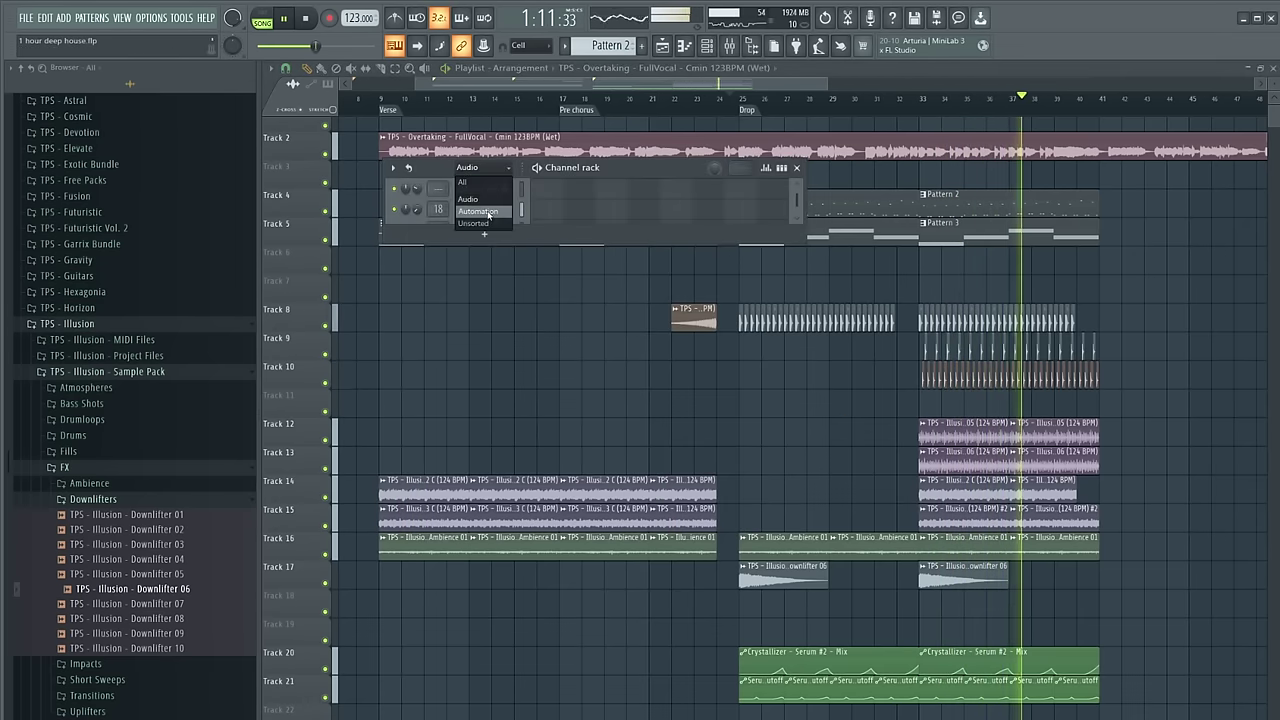
click(494, 224)
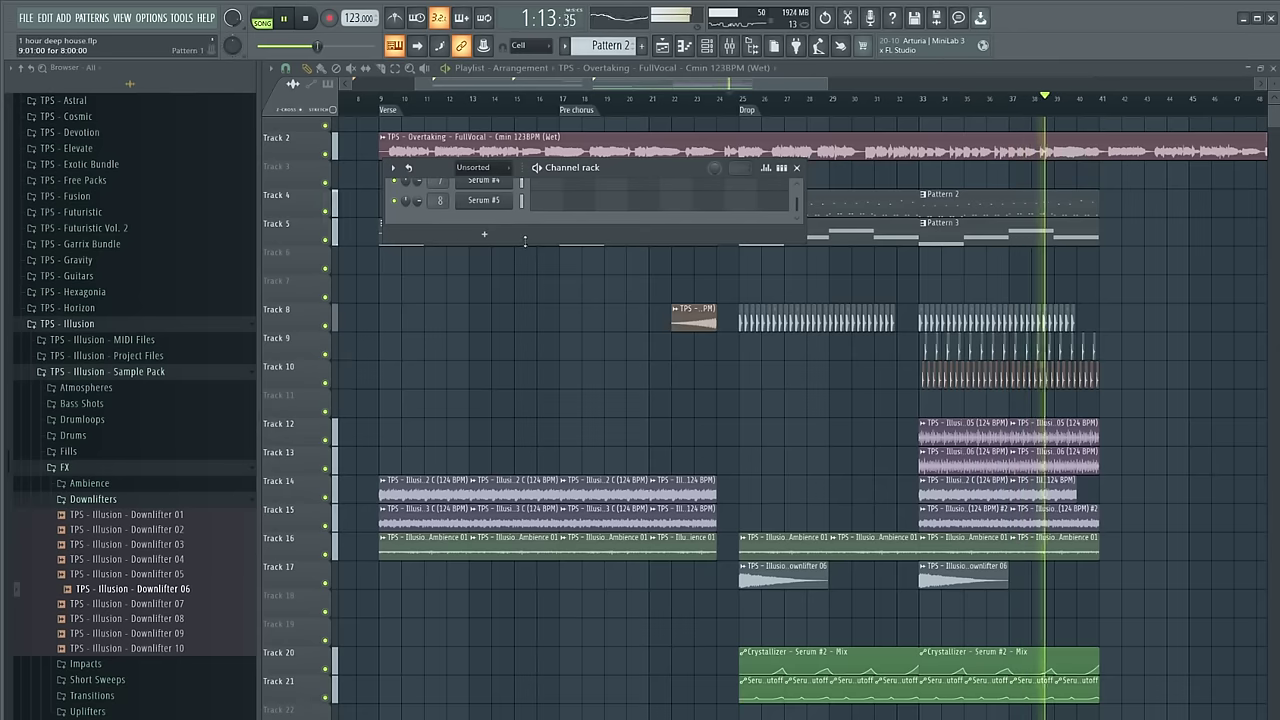
drag(525, 241, 525, 325)
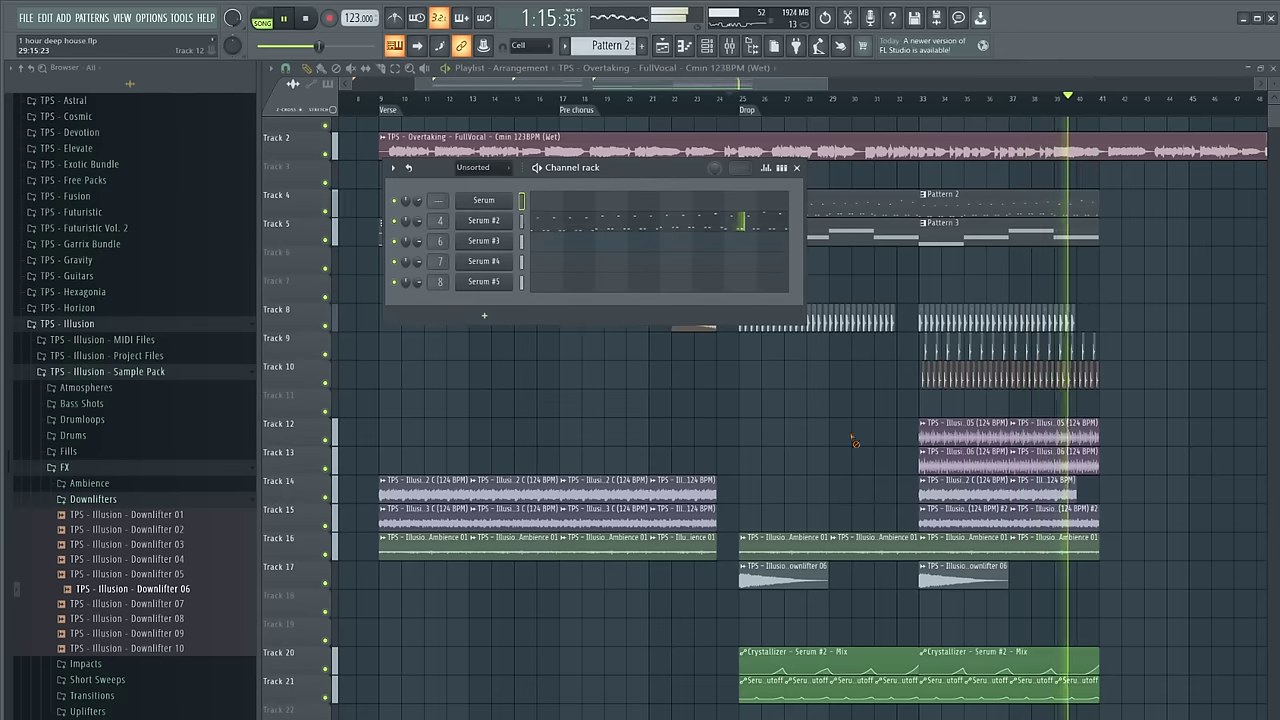
key(F6)
Try a Pattern 1 clip on Track 6 at bar 33 of the drop and remove it after listening
click(565, 99)
click(674, 222)
click(875, 99)
click(918, 256)
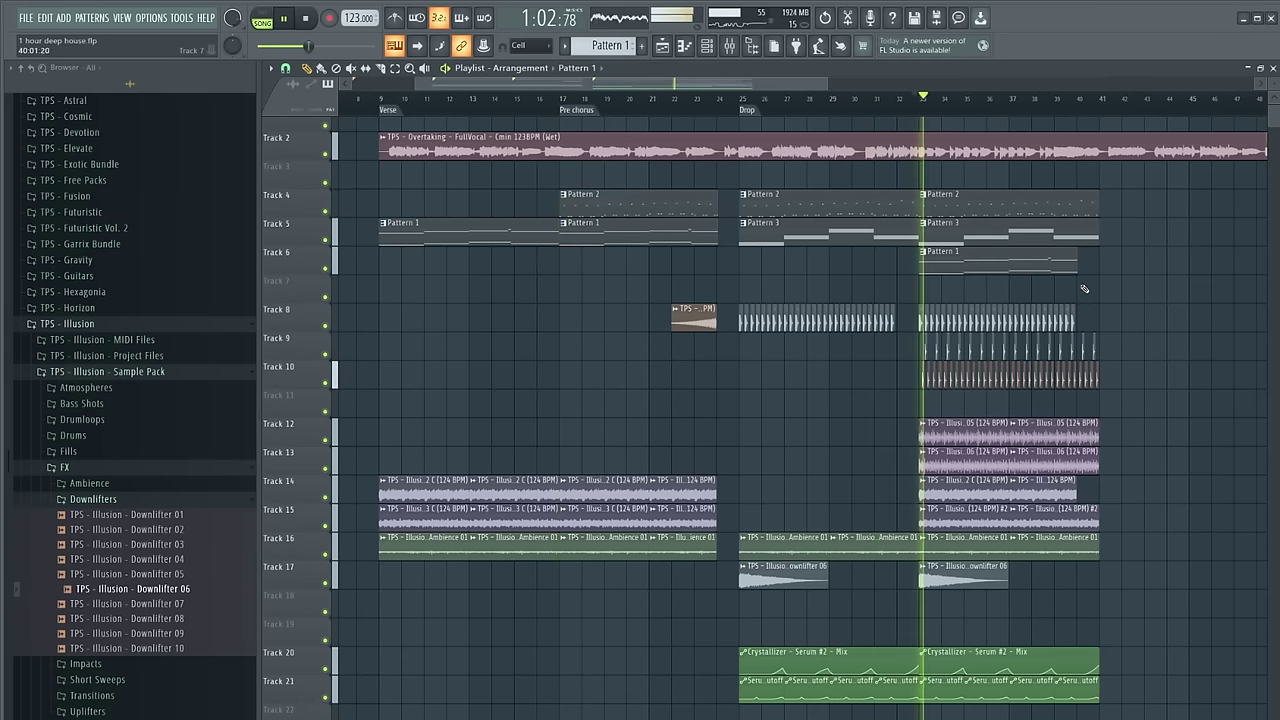
scroll(1084, 289, up, 2)
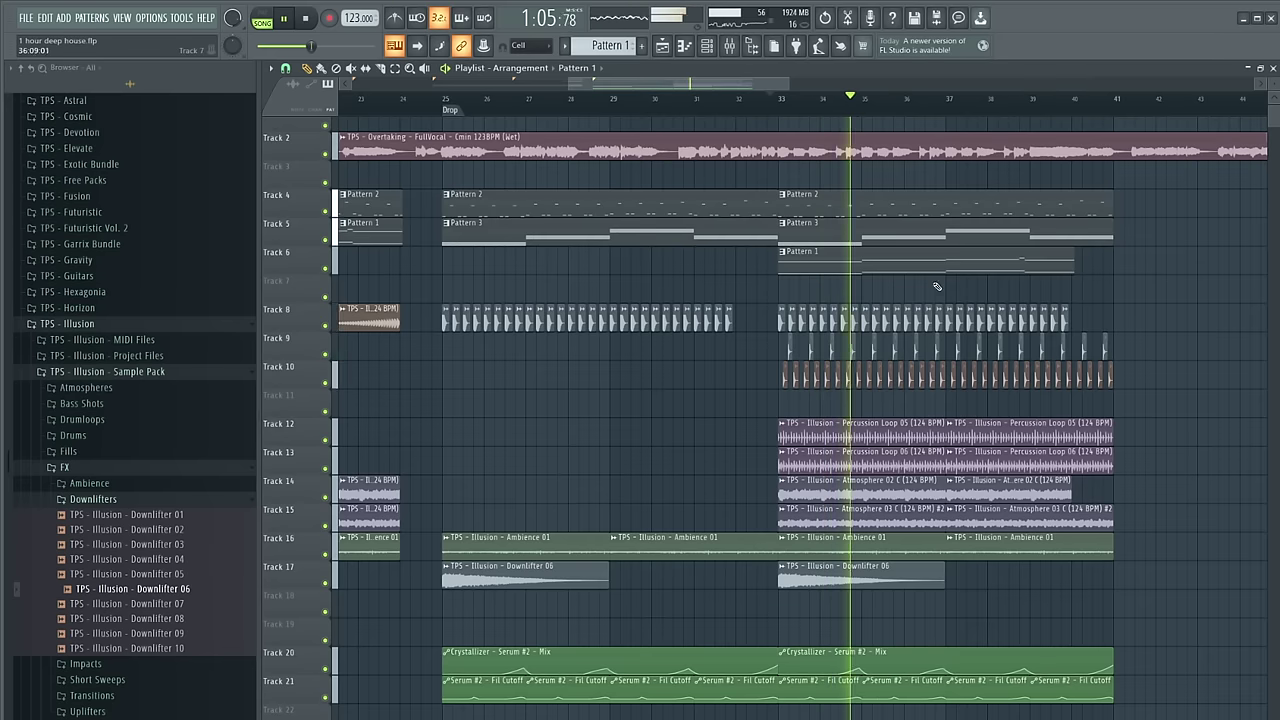
right_click(1062, 265)
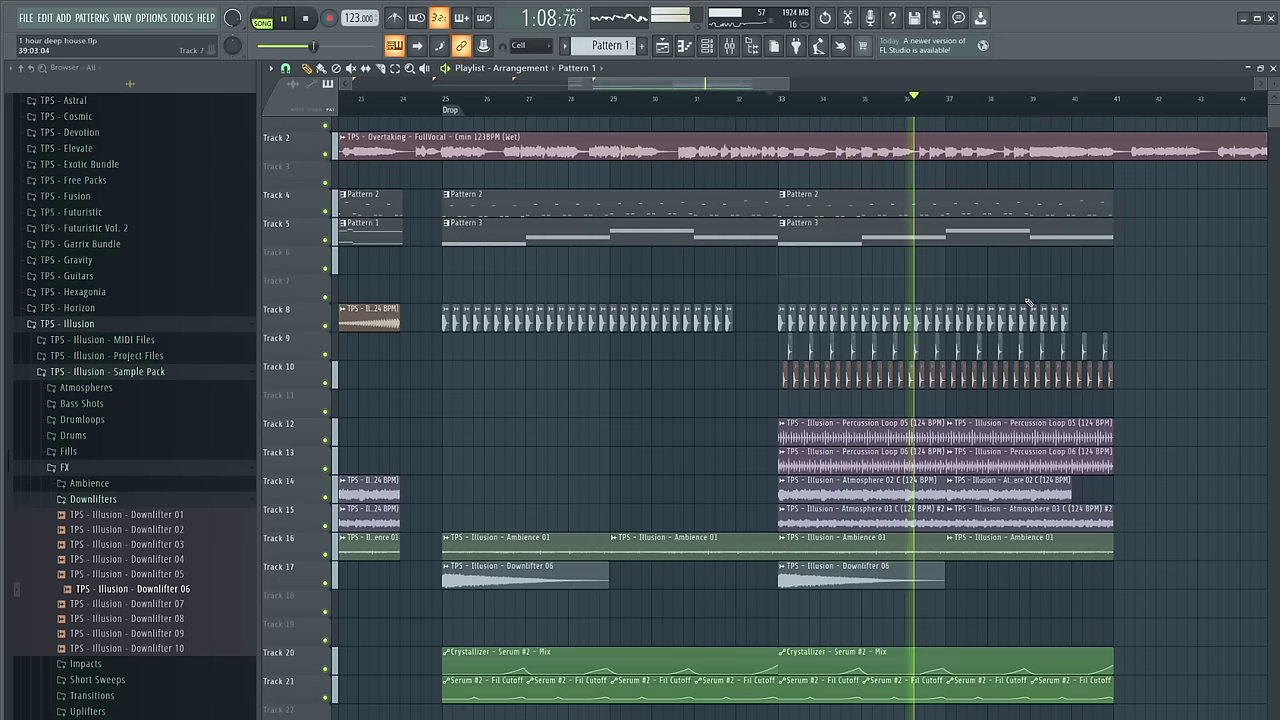
Collapse the FX folder in the sample browser and replay the drop around bar 33
click(201, 470)
scroll(550, 438, down, 2)
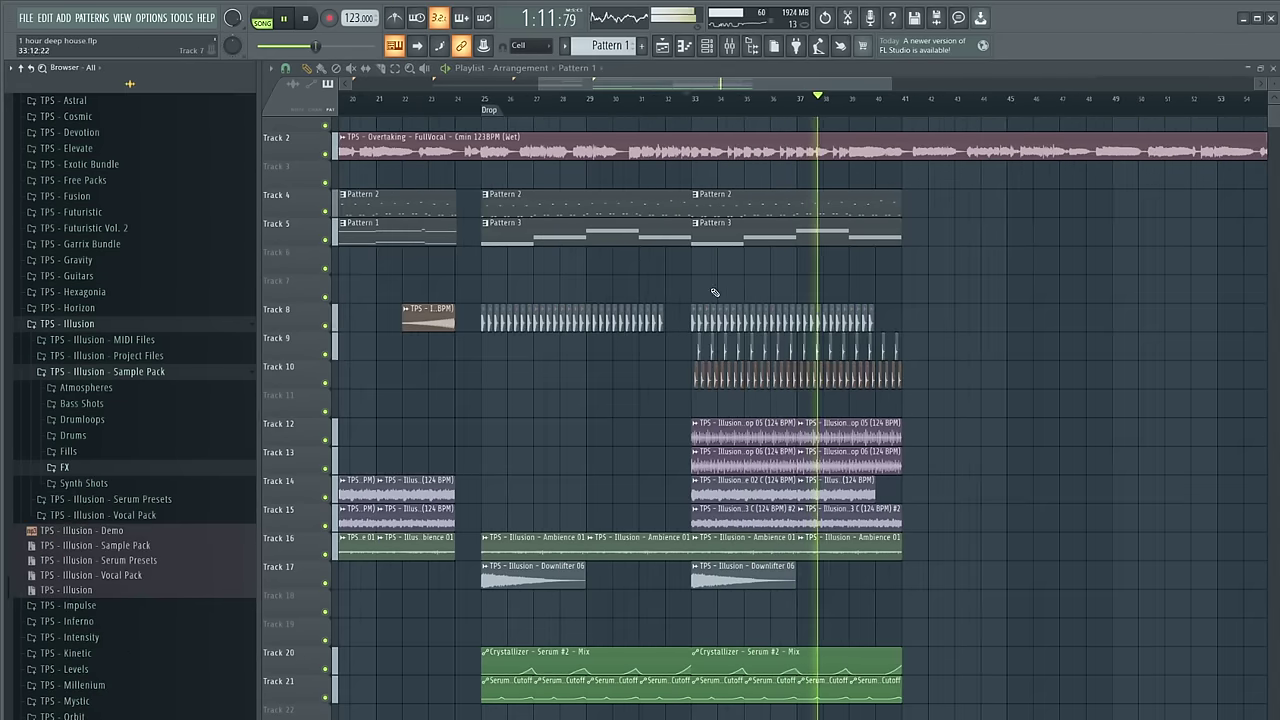
key(space)
scroll(640, 303, left, 2)
key(space)
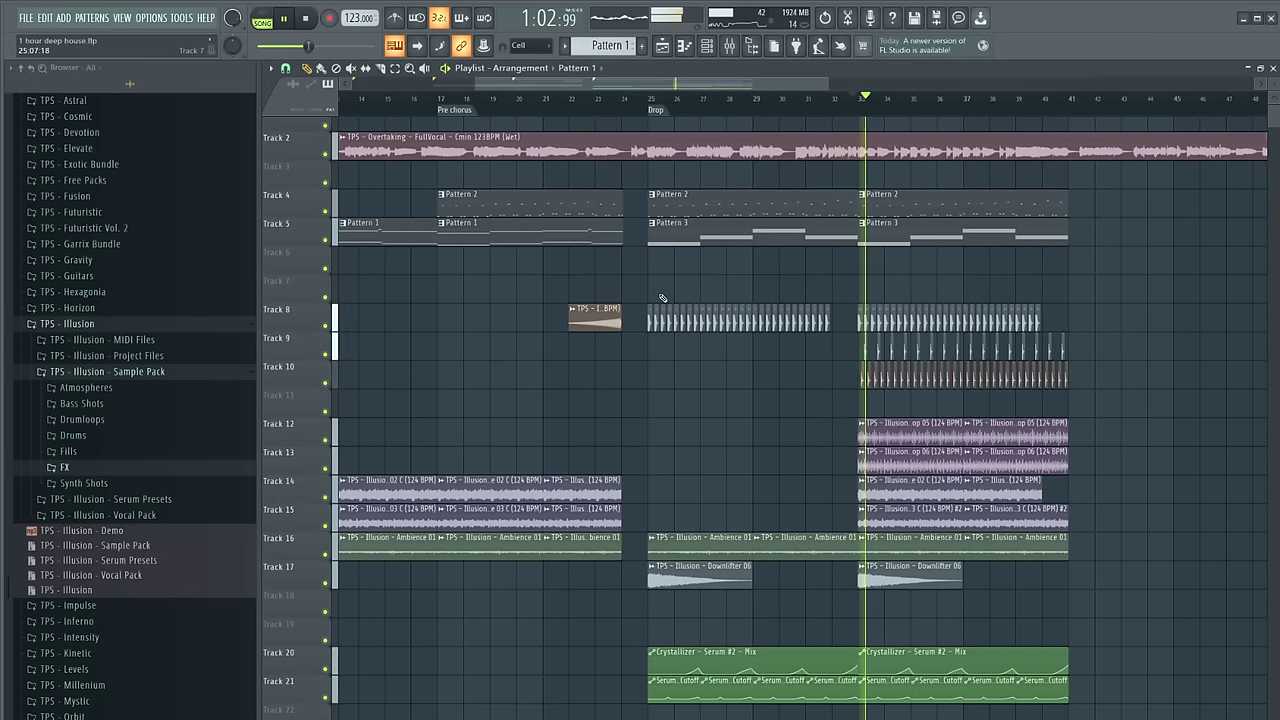
Inspect the Serum #3 mixer effects and the Serum #2 and Serum #3 synth settings while the drop plays
key(F9)
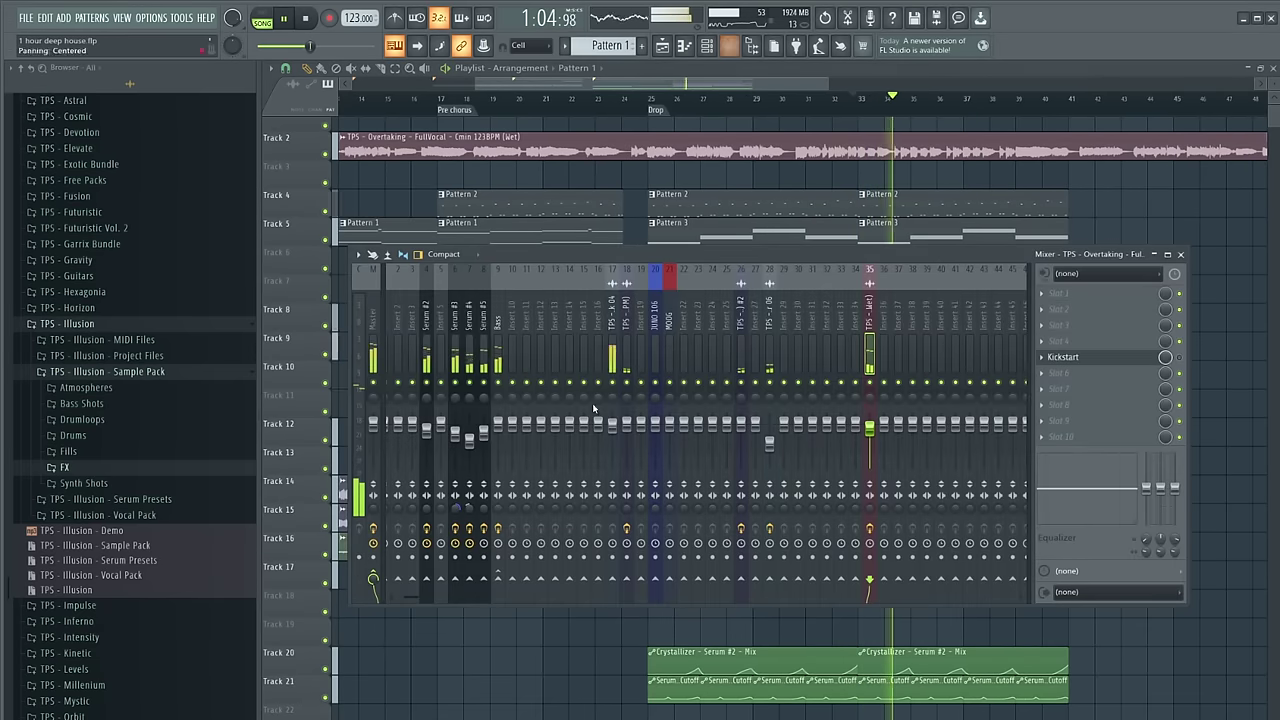
click(457, 340)
click(682, 46)
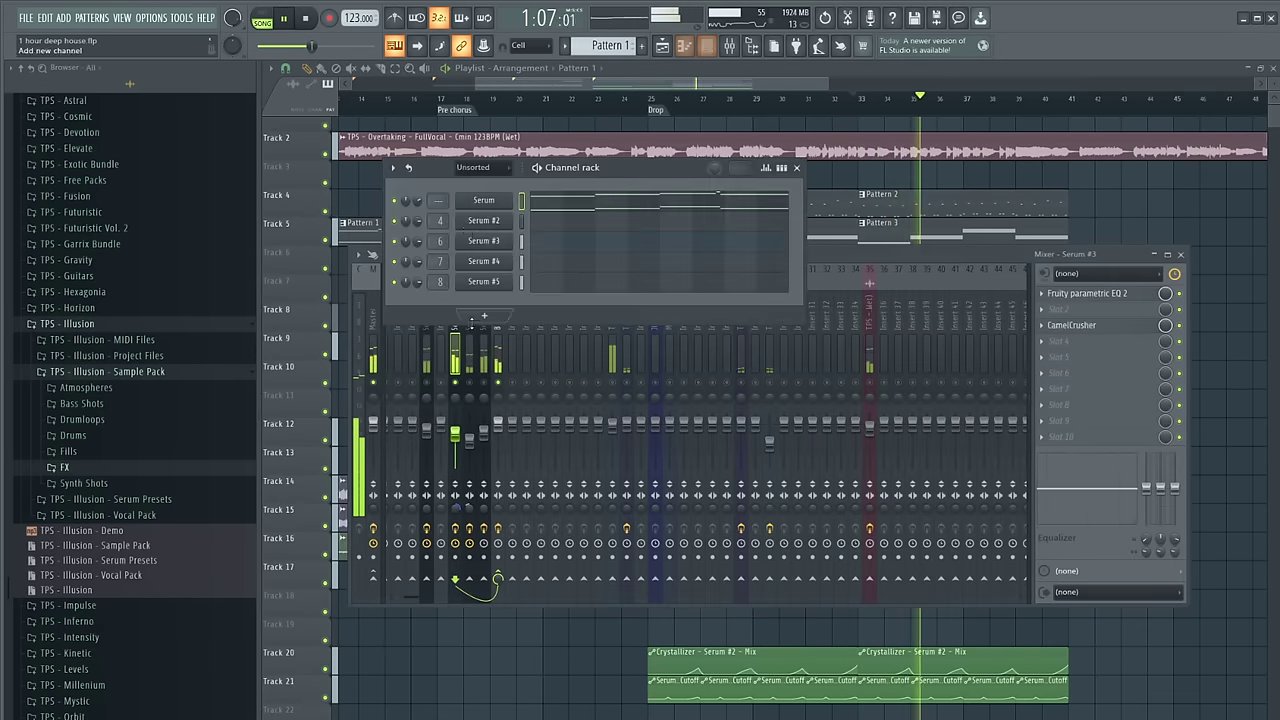
click(486, 220)
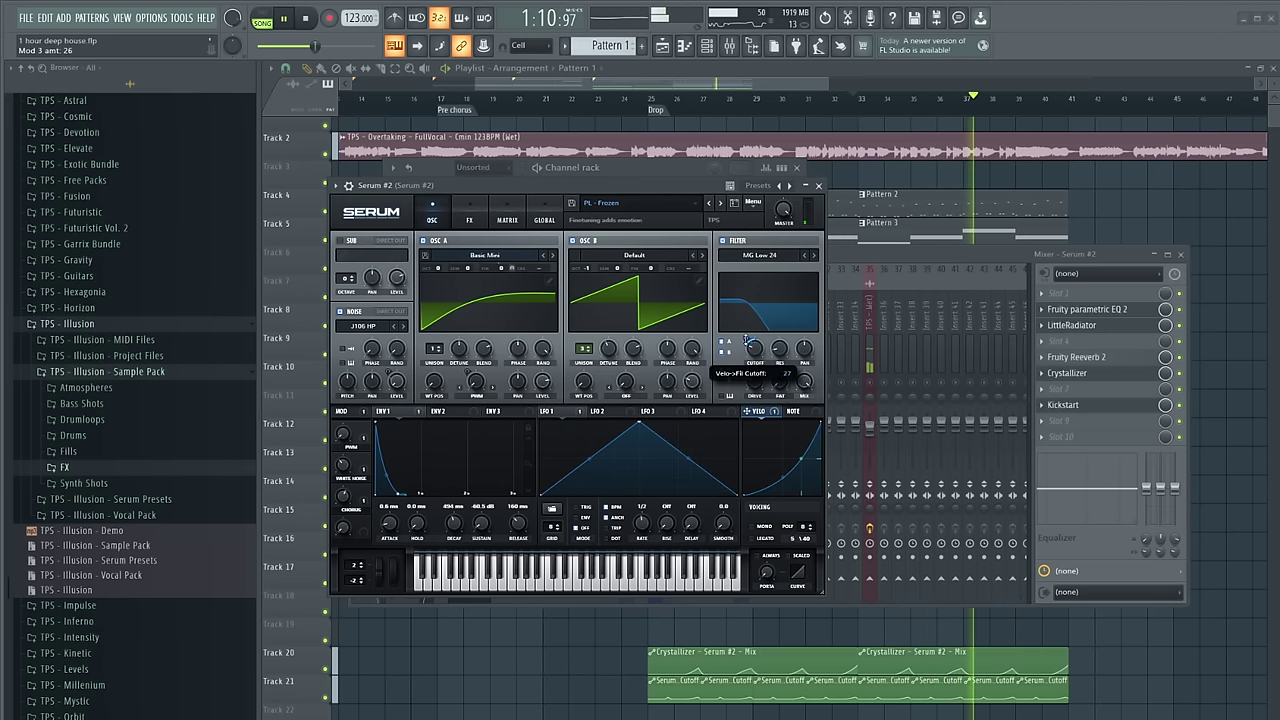
click(818, 186)
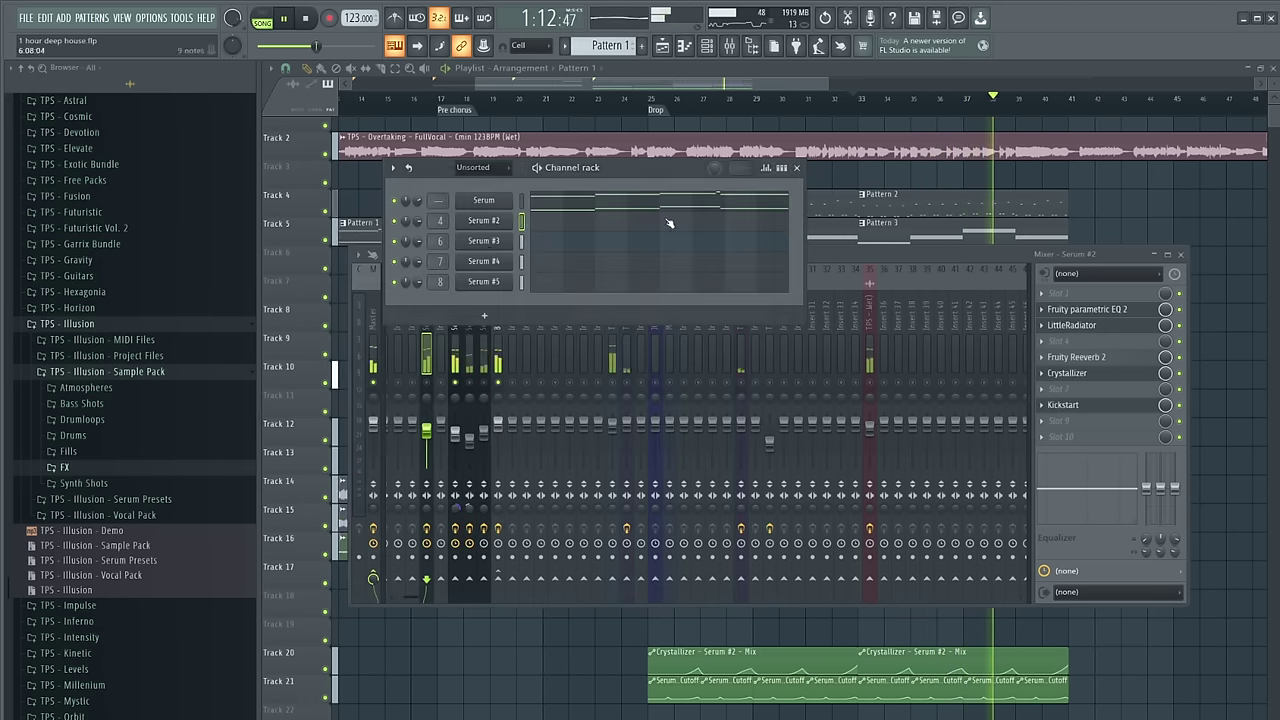
click(500, 242)
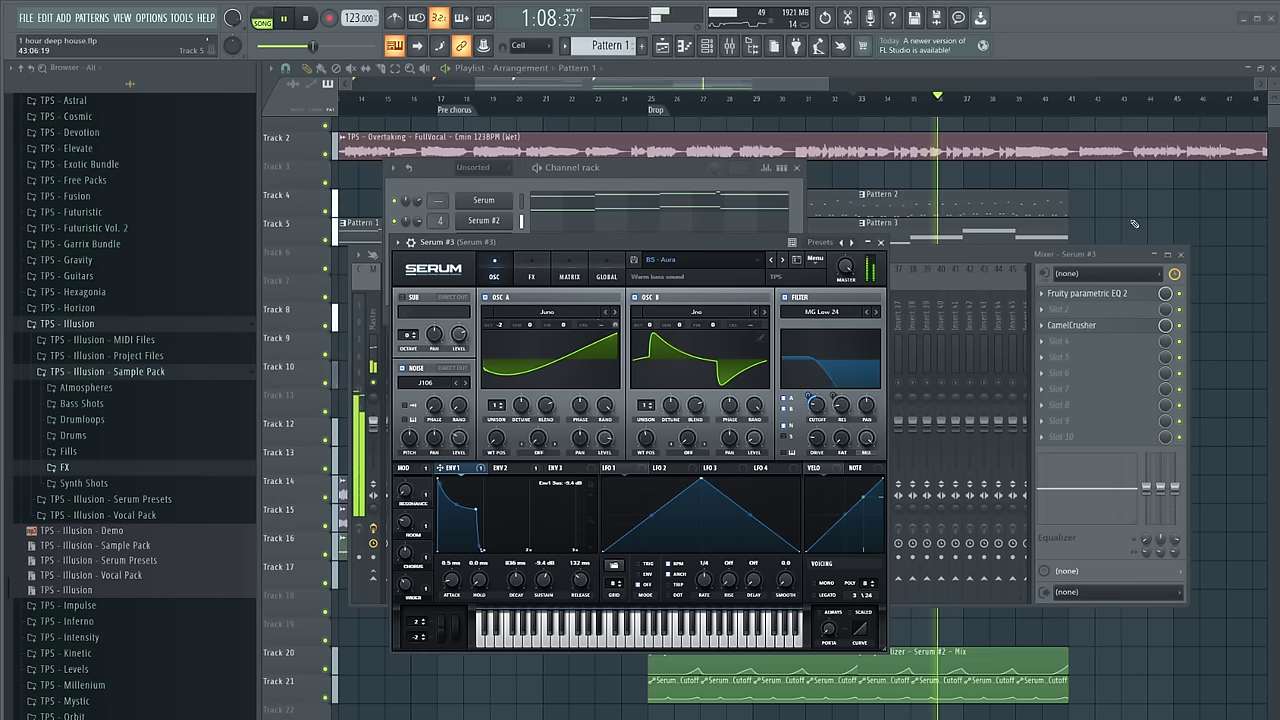
right_click(1114, 216)
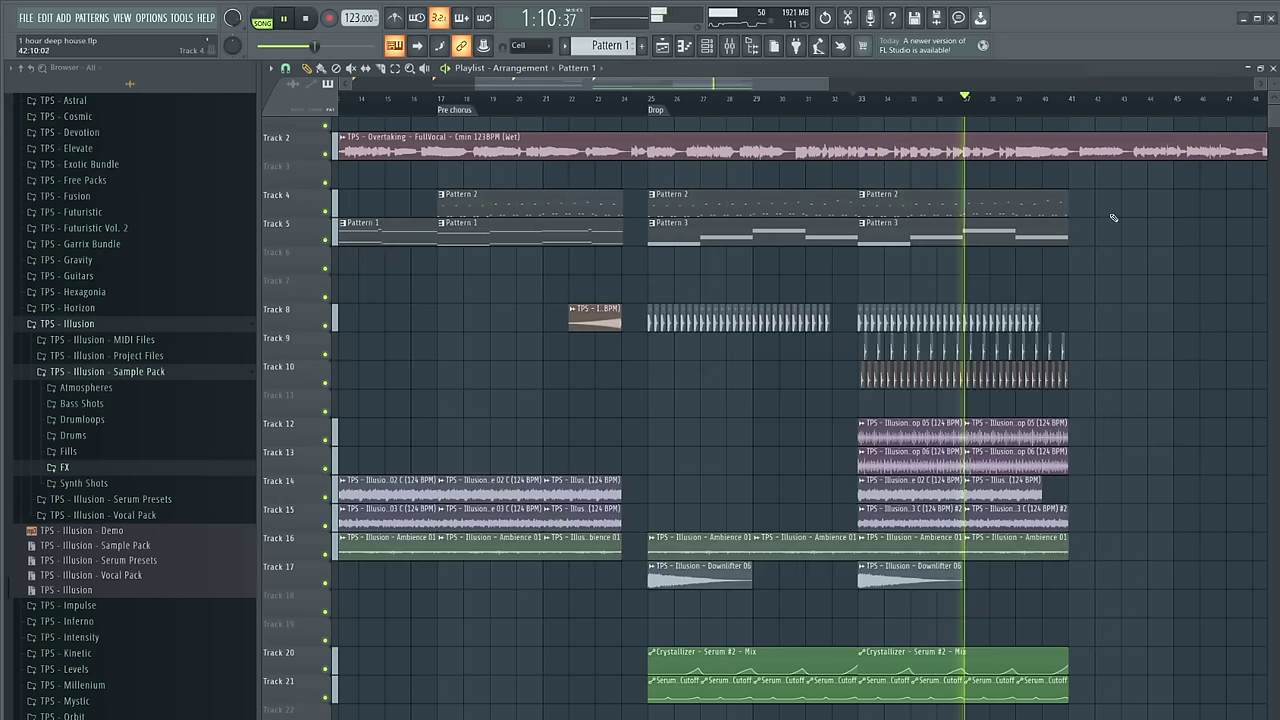
Replay the drop from bar 32 with the mixer open, solo Serum #5 and lower its volume to about 79%
click(719, 45)
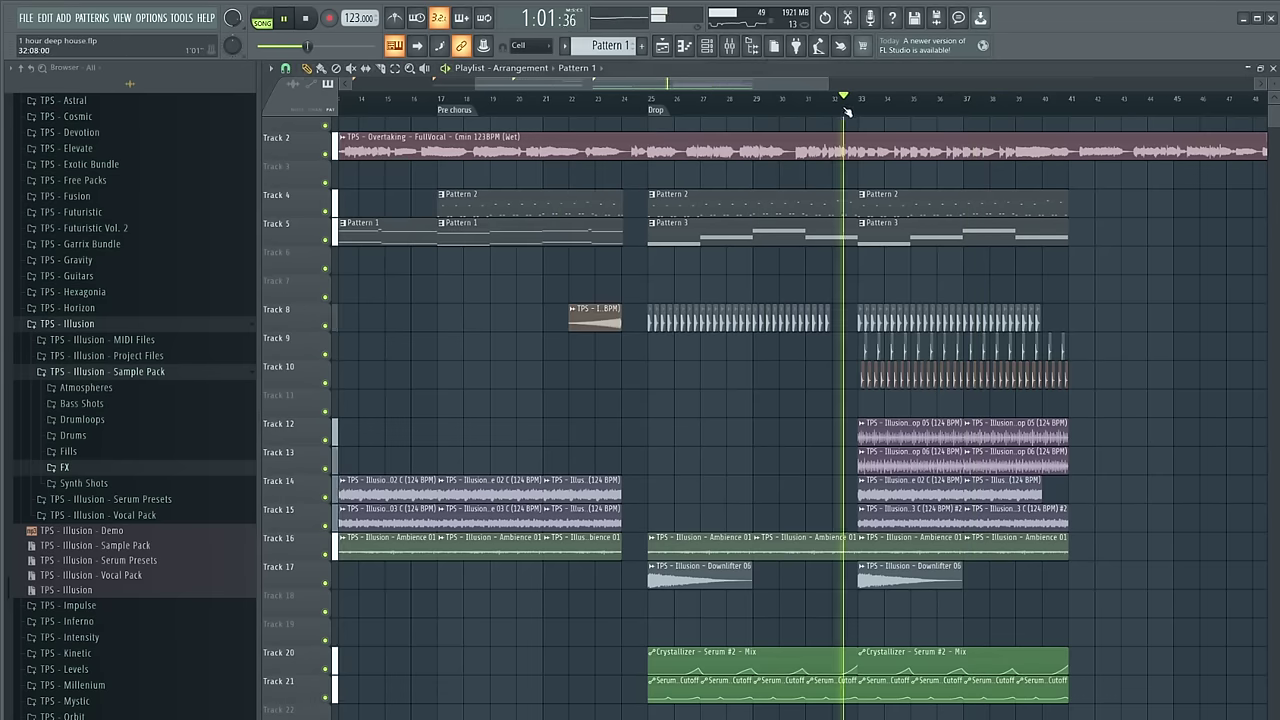
click(733, 47)
key(space)
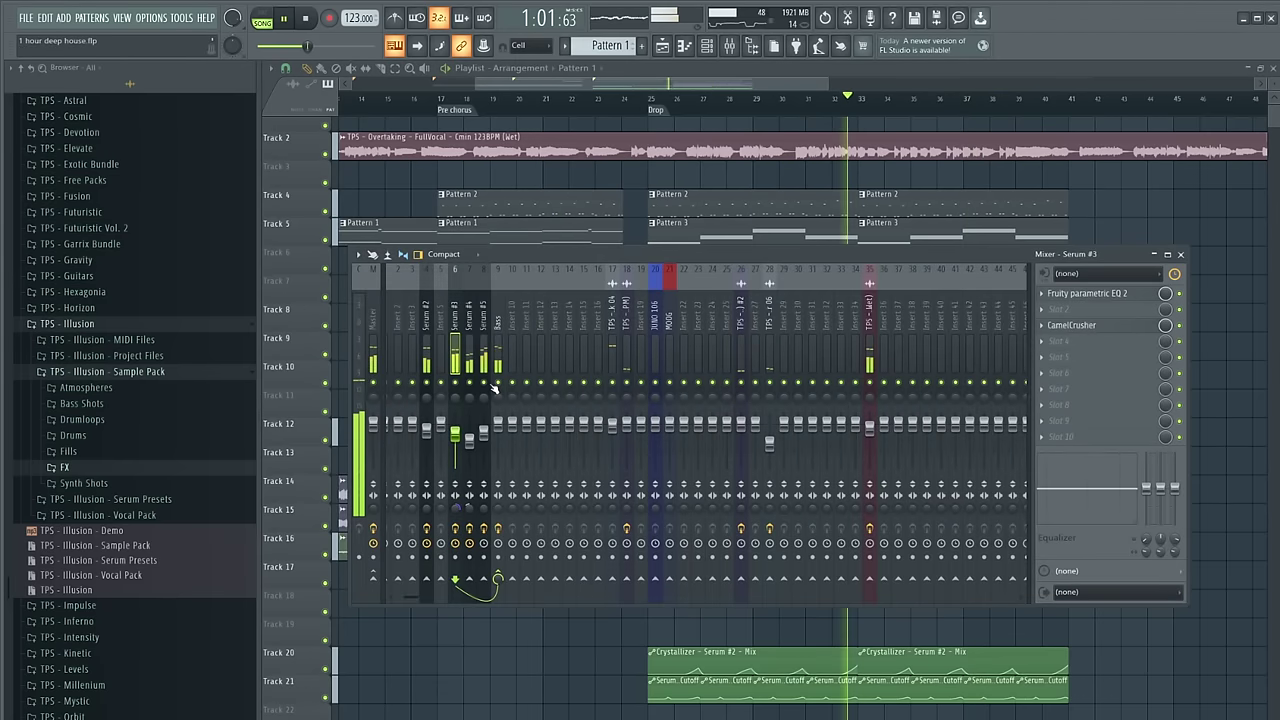
click(426, 432)
click(484, 336)
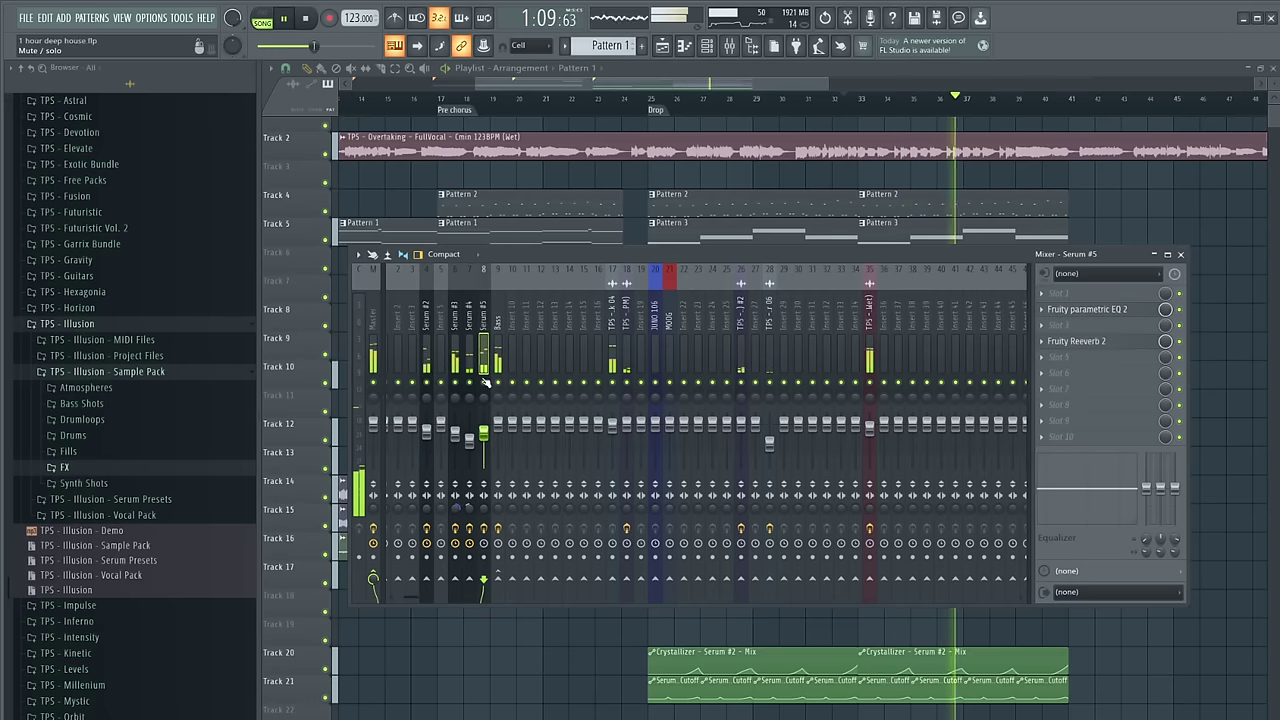
right_click(485, 382)
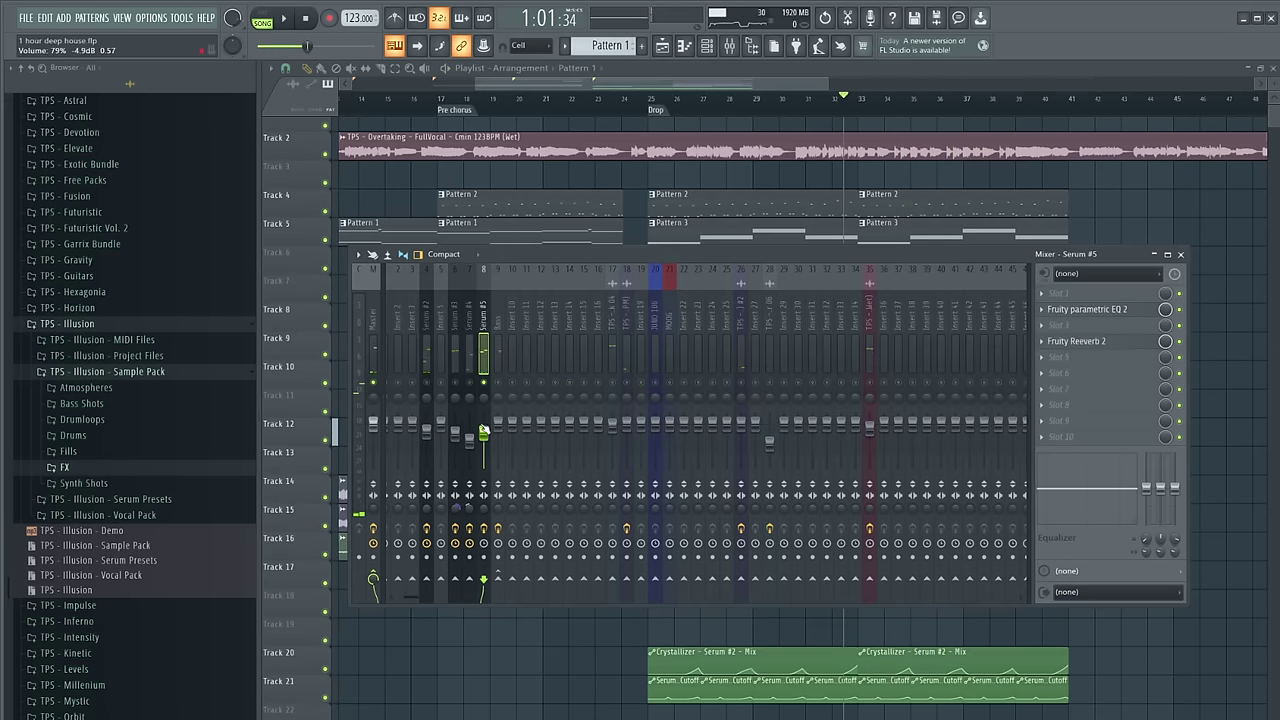
Route the Serum #5 mixer track only to the Bass mixer track
right_click(498, 578)
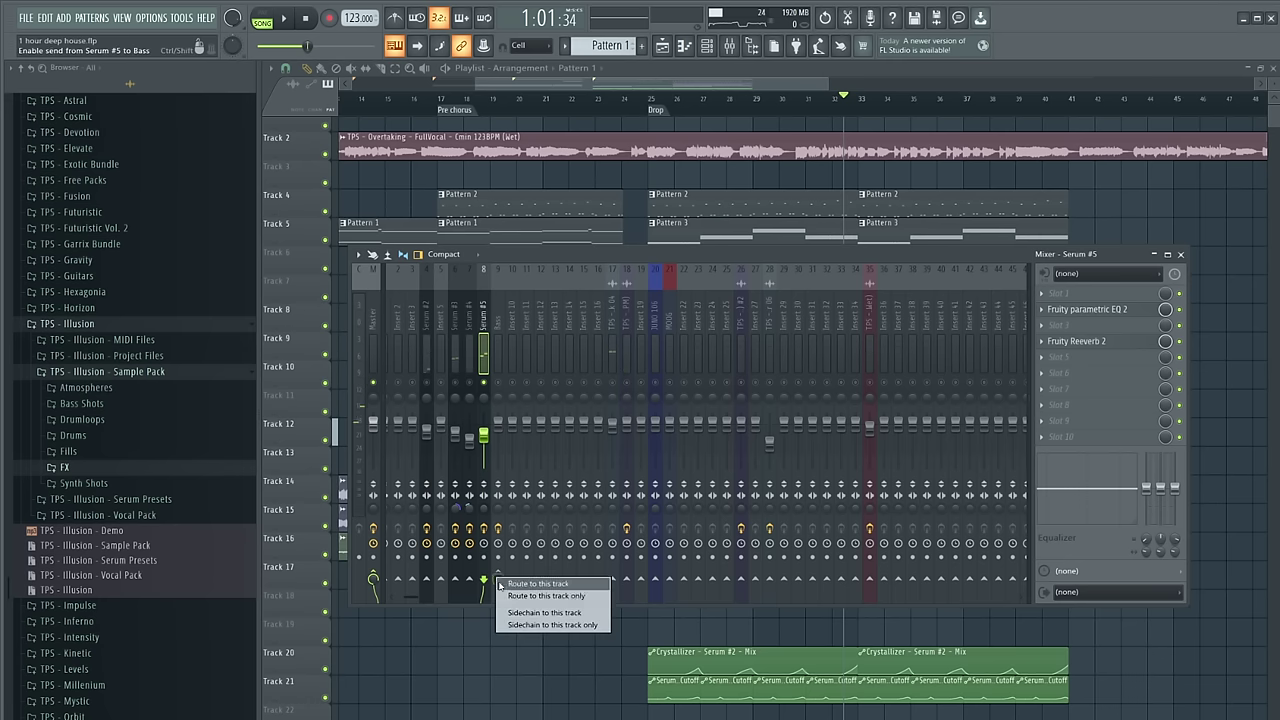
click(500, 316)
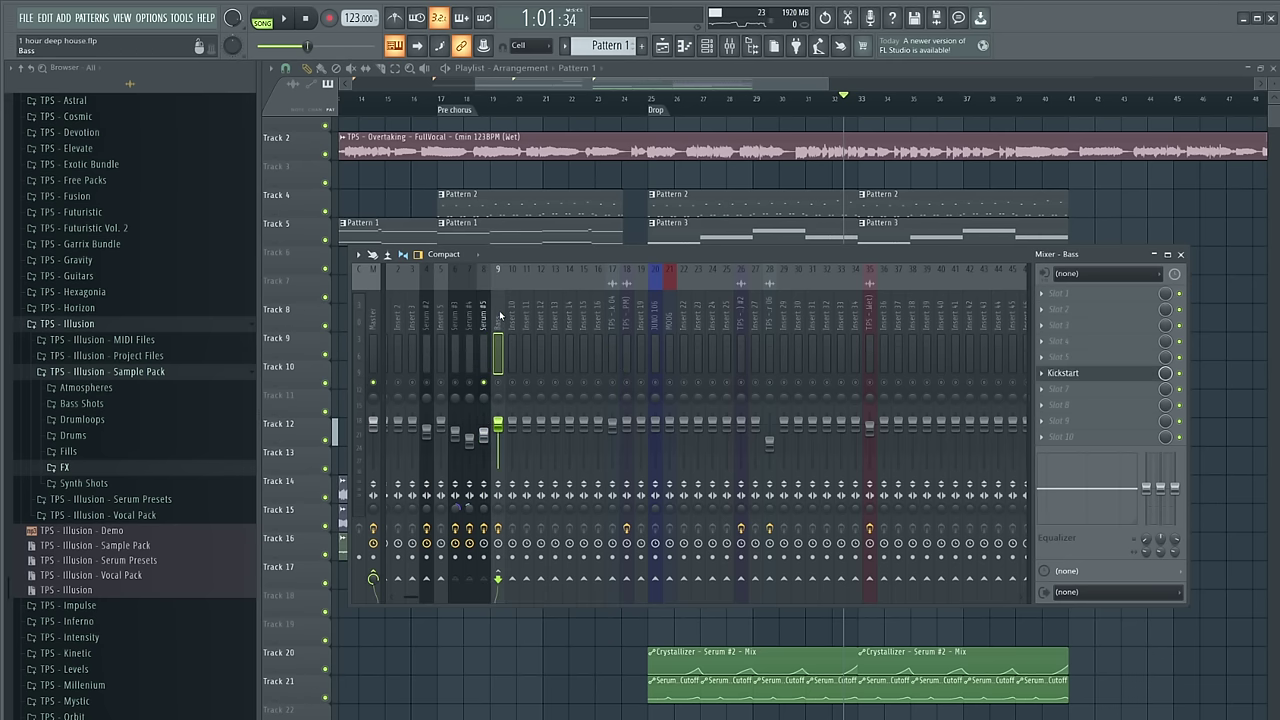
click(486, 313)
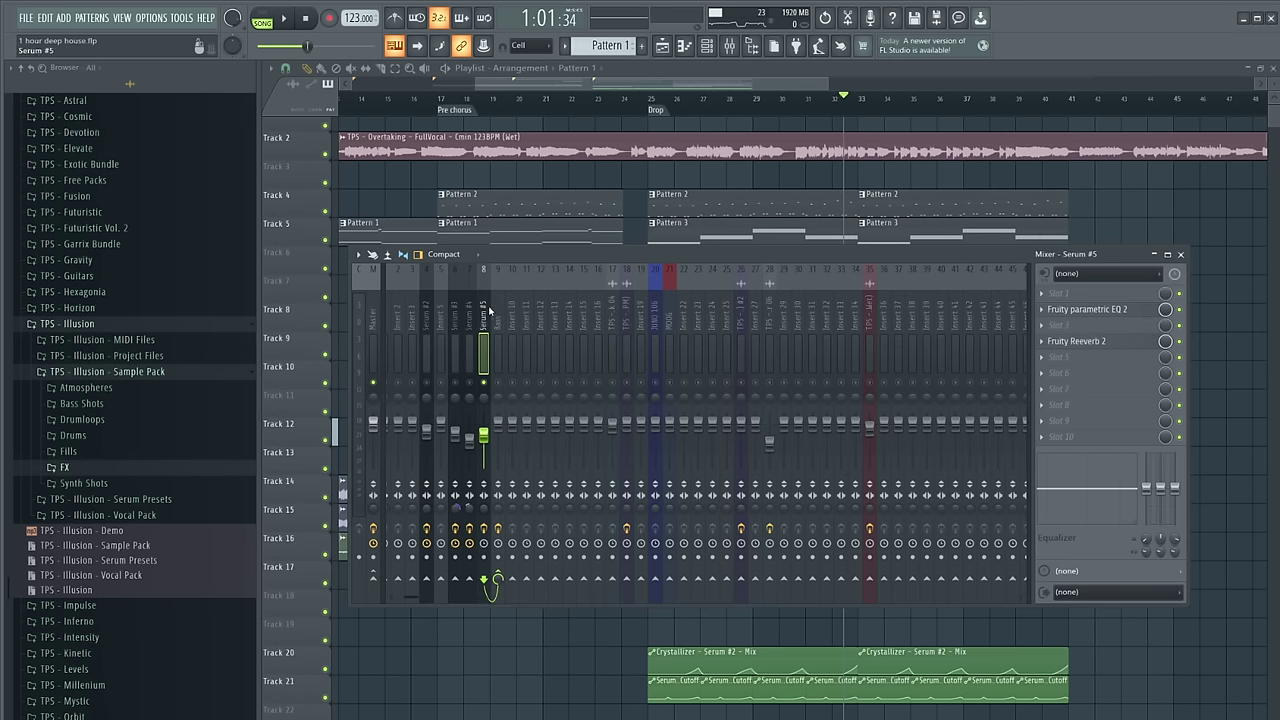
Unsolo the Serum #5 mixer track and play the drop from bar 25 with the mixer open
click(652, 100)
scroll(669, 110, up, 4)
click(591, 100)
key(space)
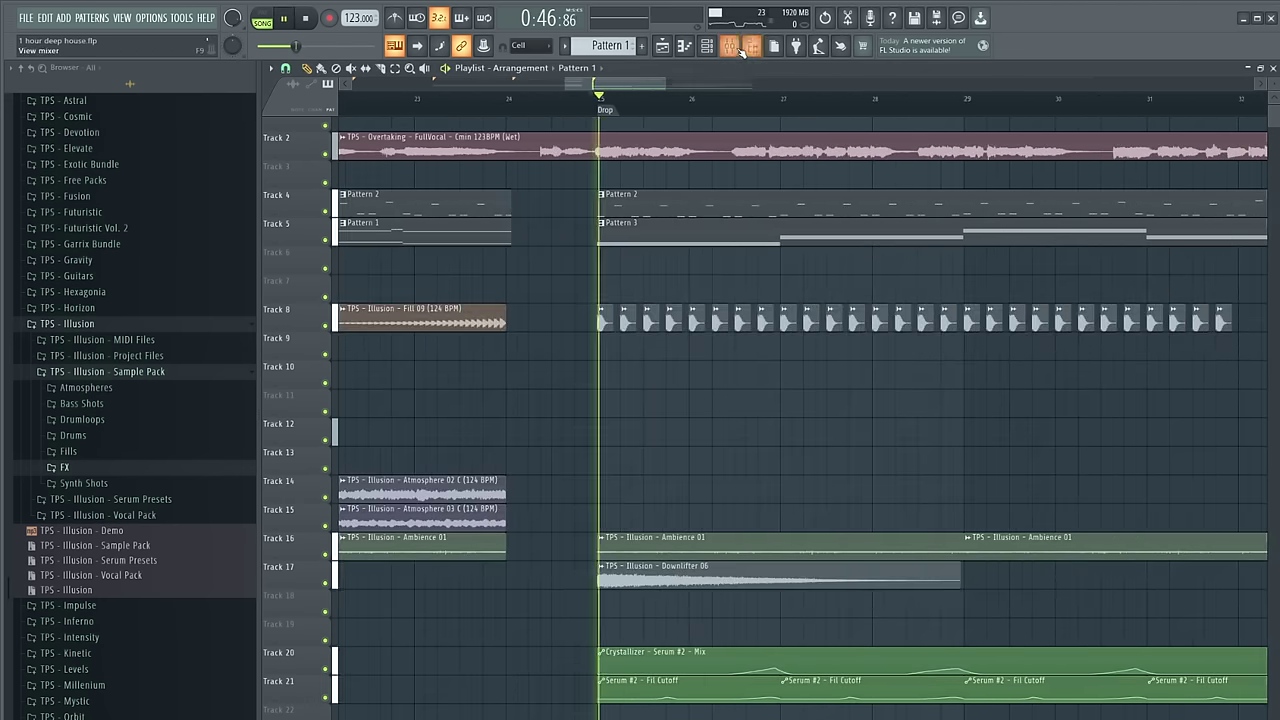
click(741, 51)
key(space)
key(space)
key(space)
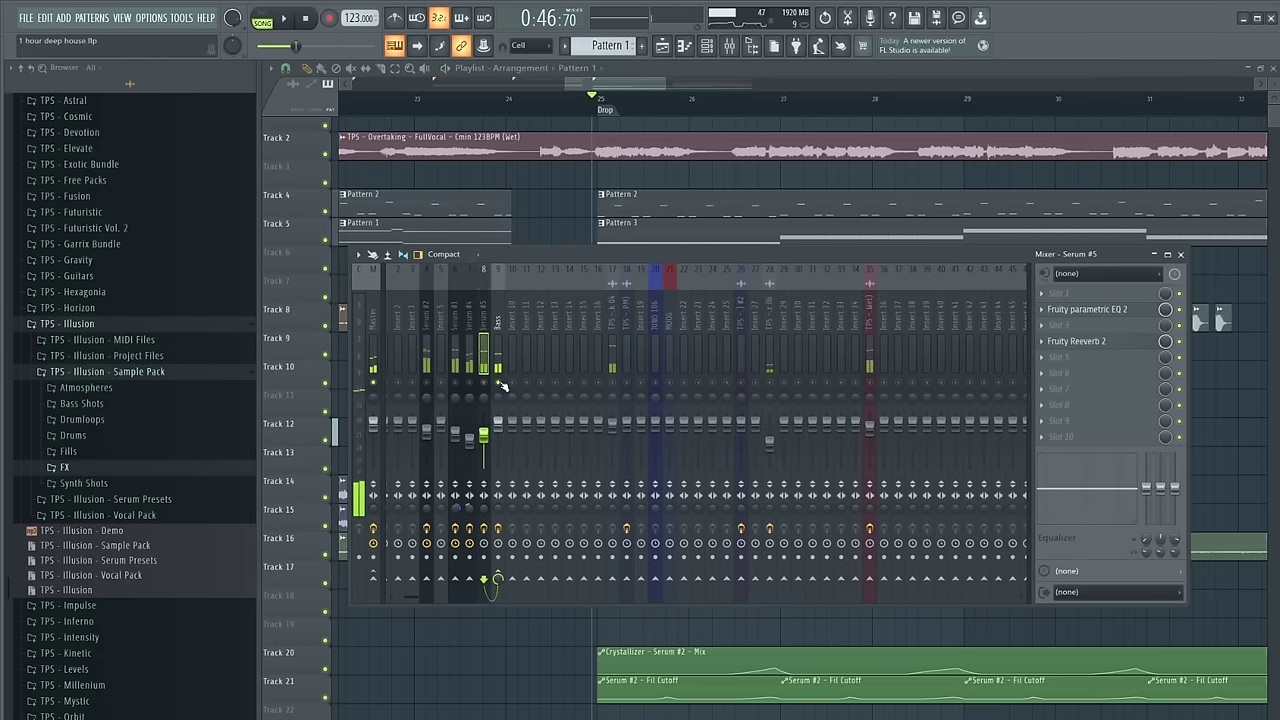
key(space)
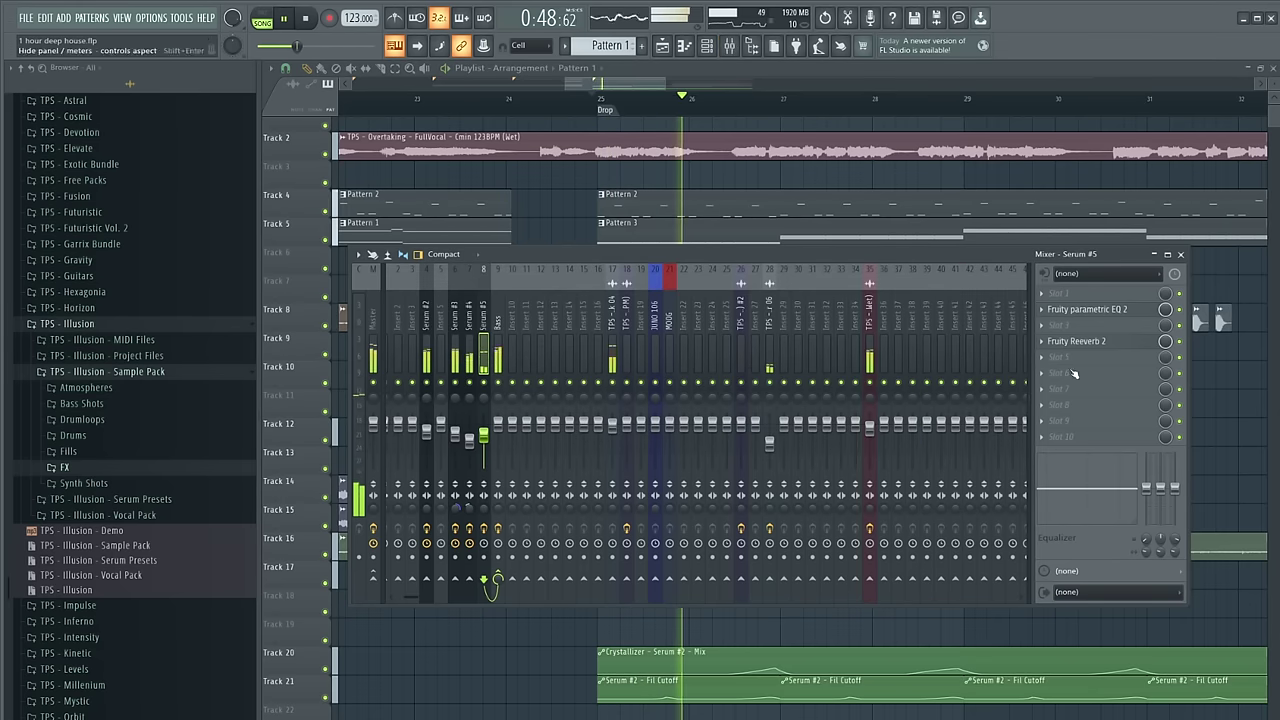
Check the Kickstart settings on the Bass mixer track, then route Serum #5 only to the Master and load Kickstart into its slot 7
click(498, 324)
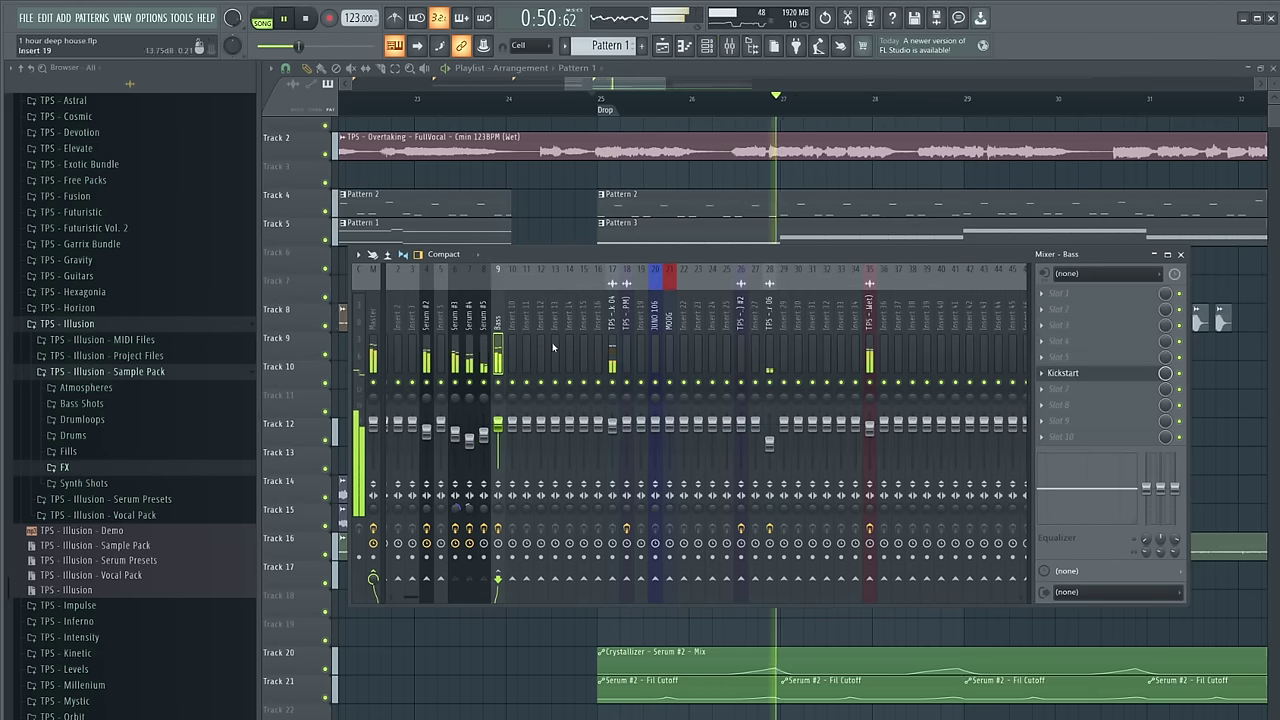
click(1063, 372)
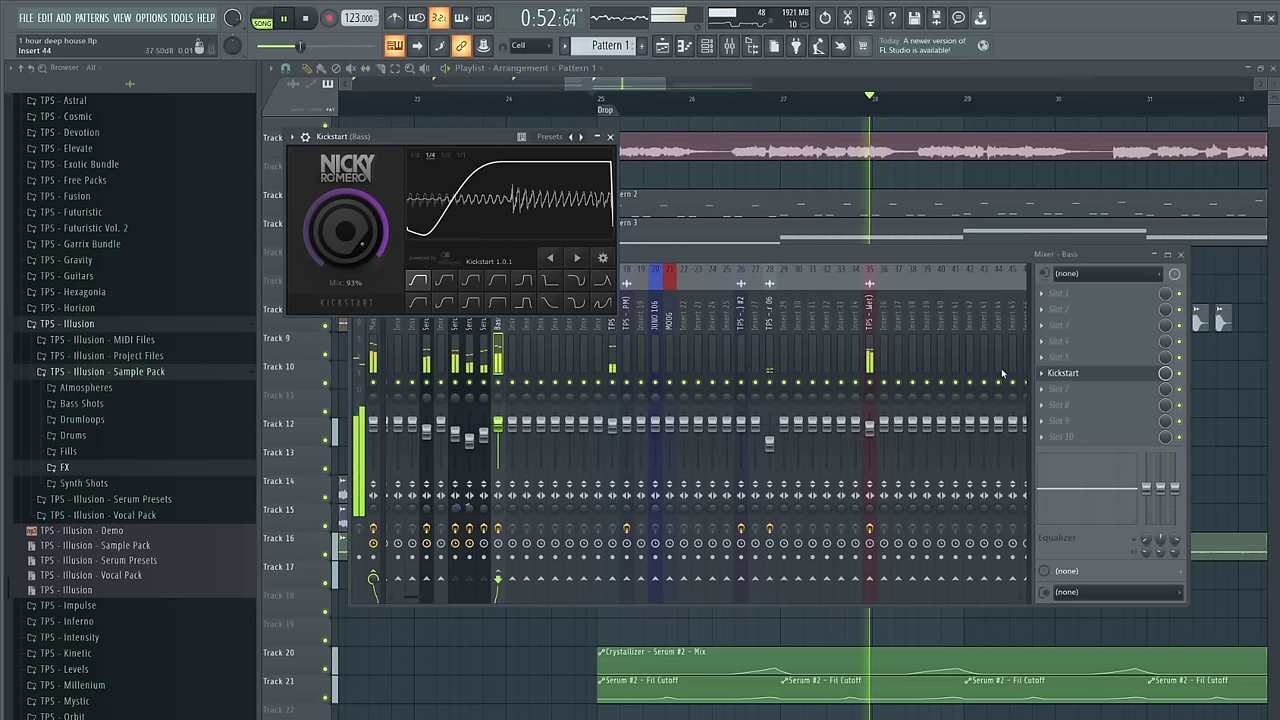
click(484, 320)
key(space)
right_click(372, 580)
click(385, 596)
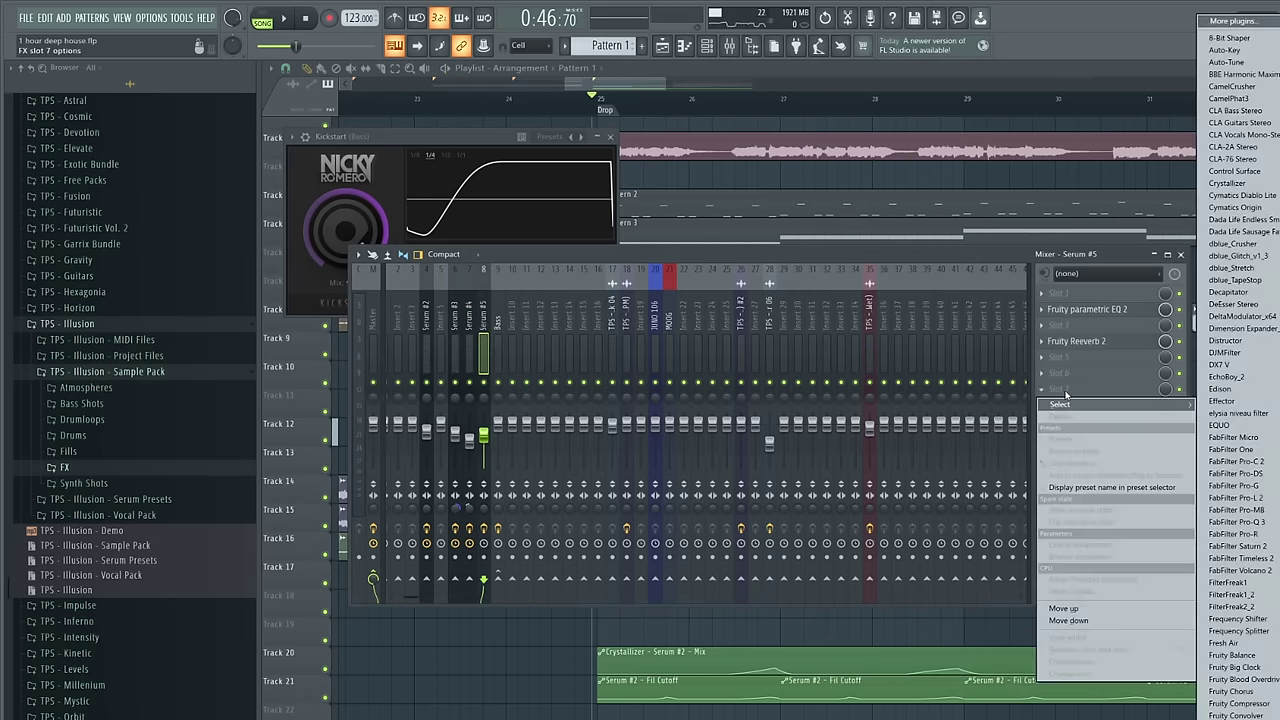
key(k)
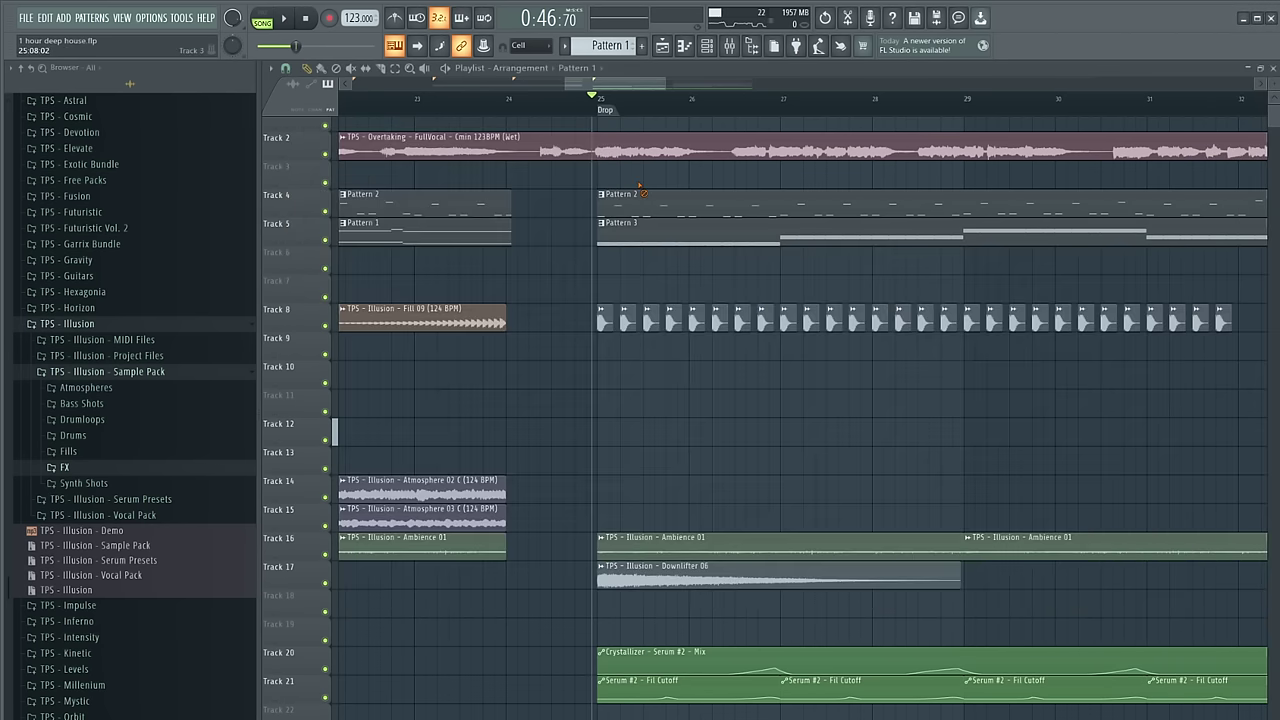
Play the drop while inspecting the Serum #4 and Serum #3 mixer tracks and the Serum #3 synth settings
key(space)
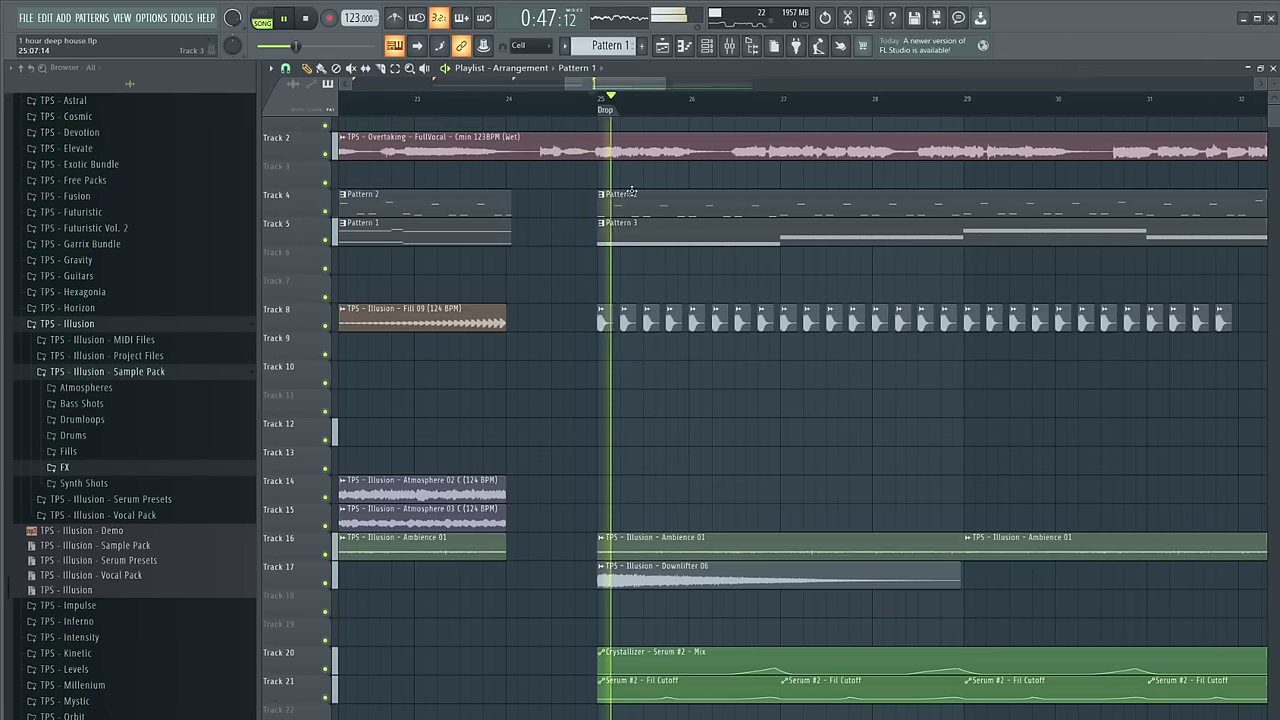
scroll(563, 278, down, 3)
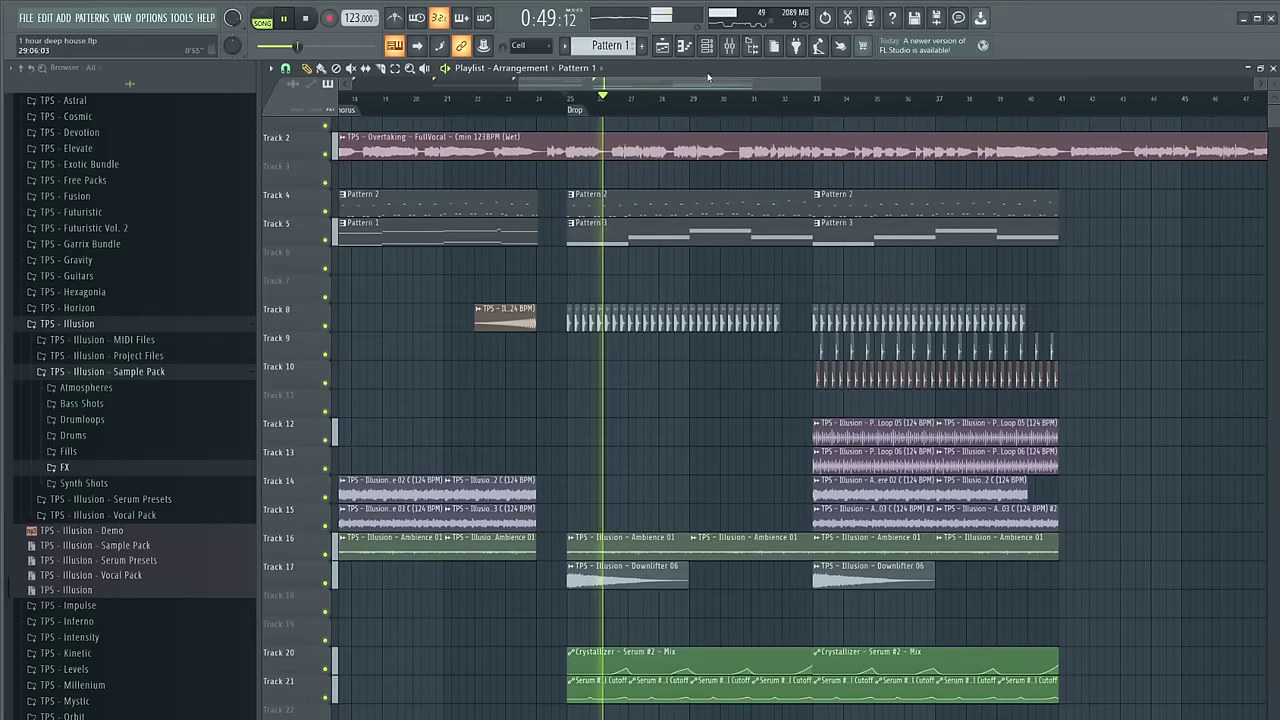
click(731, 47)
click(464, 424)
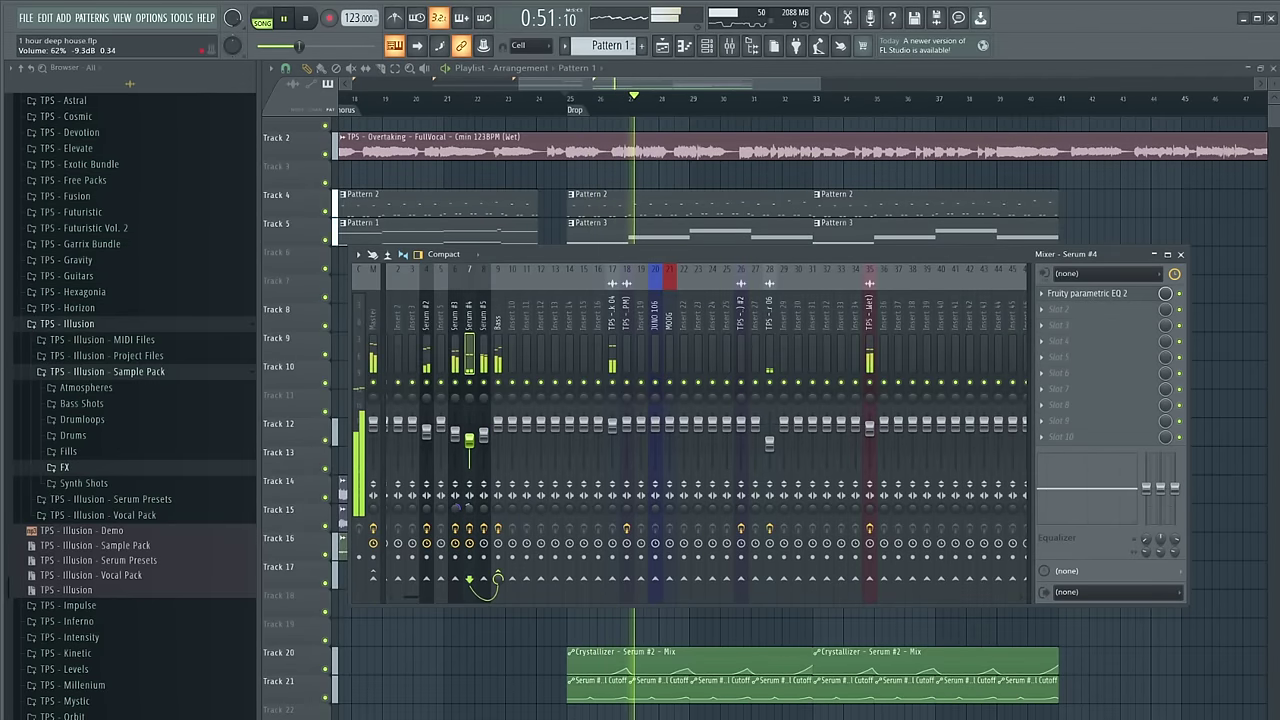
click(458, 336)
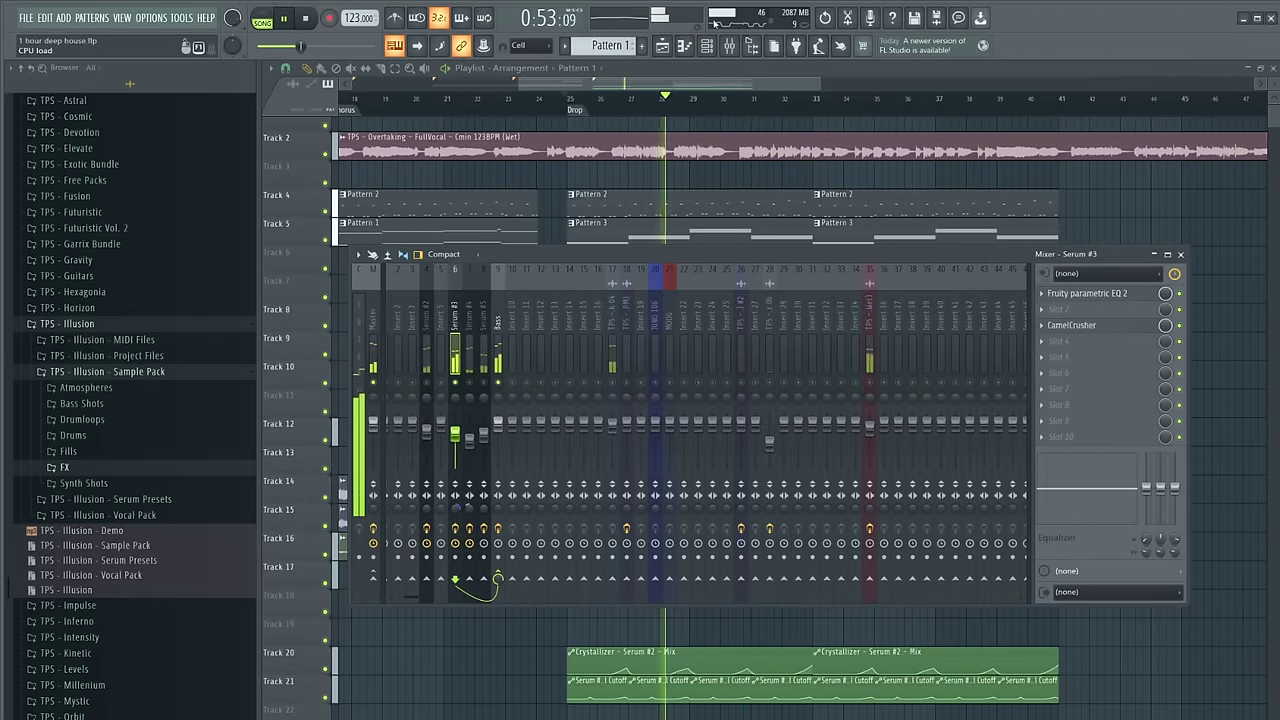
click(706, 46)
click(481, 241)
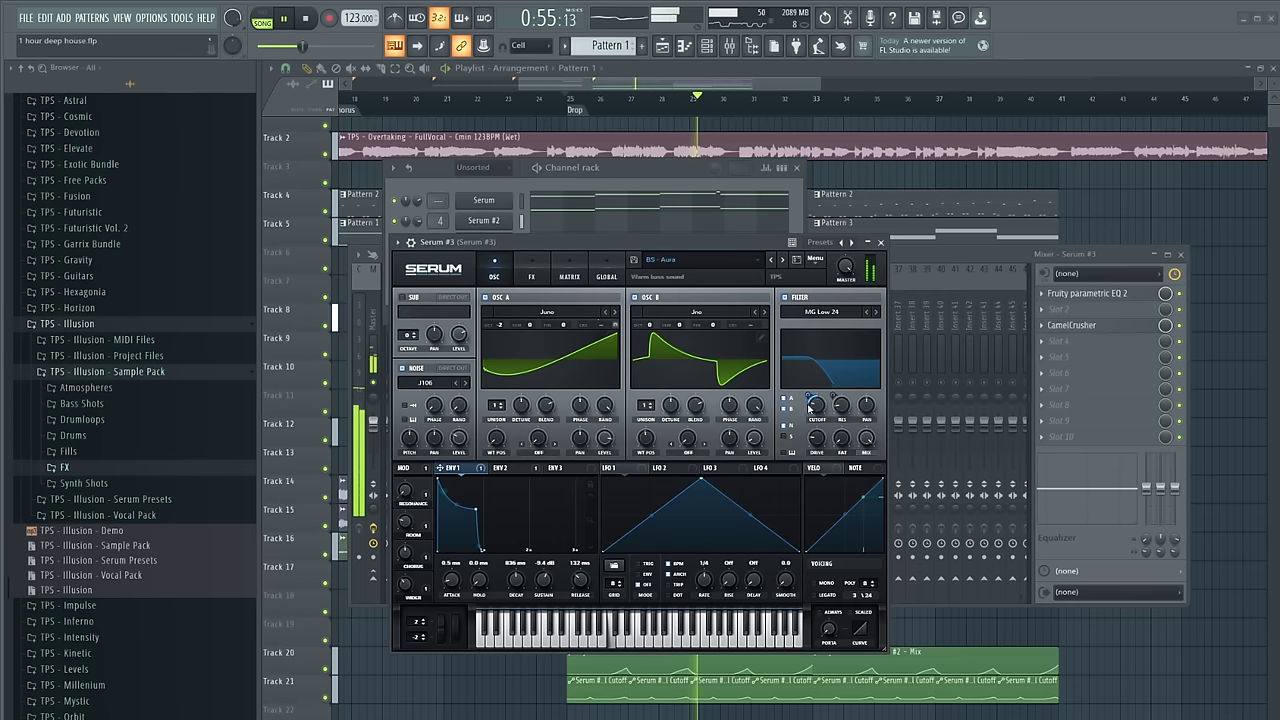
click(881, 242)
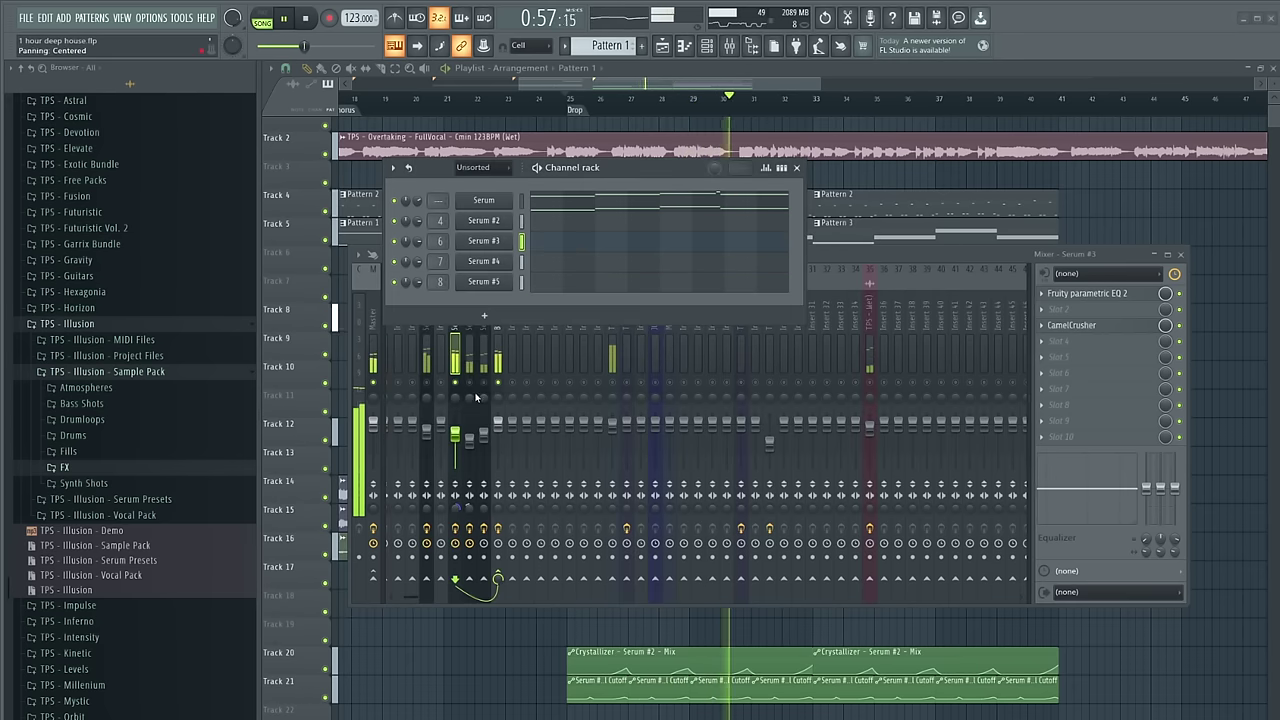
click(461, 390)
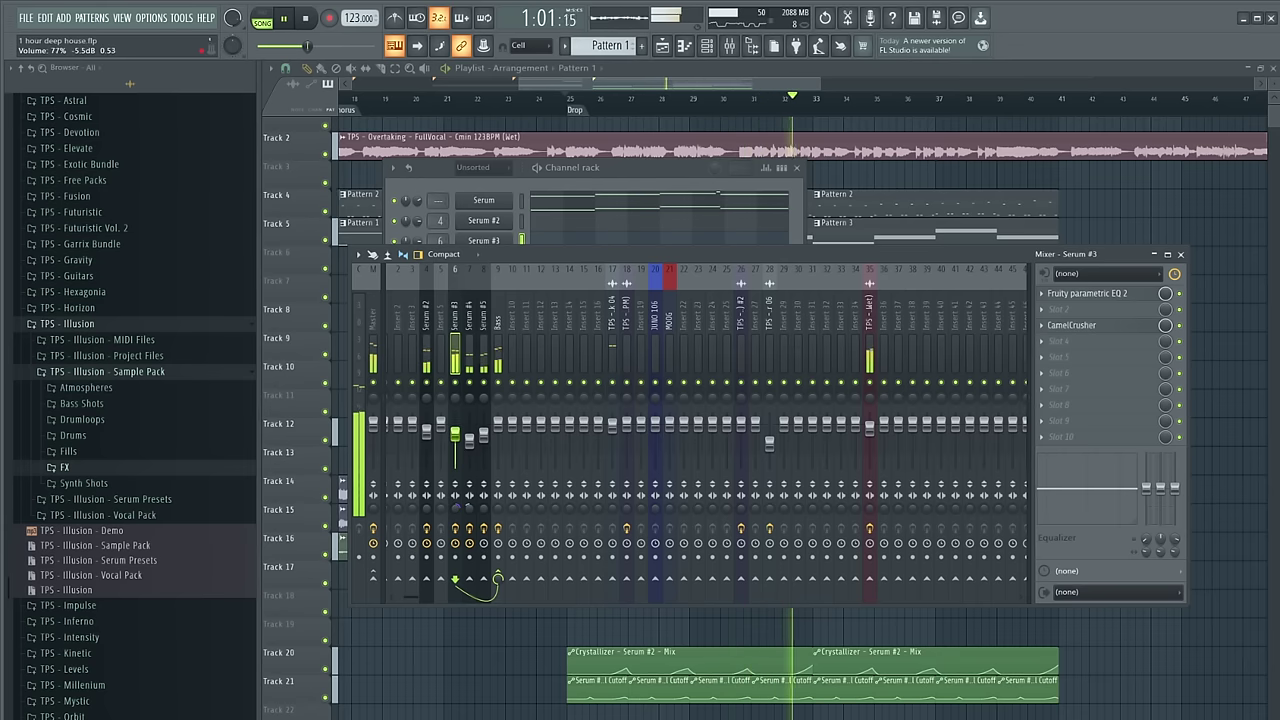
click(1186, 236)
Listen through the second half of the drop while reviewing the clip arrangement in the playlist
scroll(689, 320, down, 2)
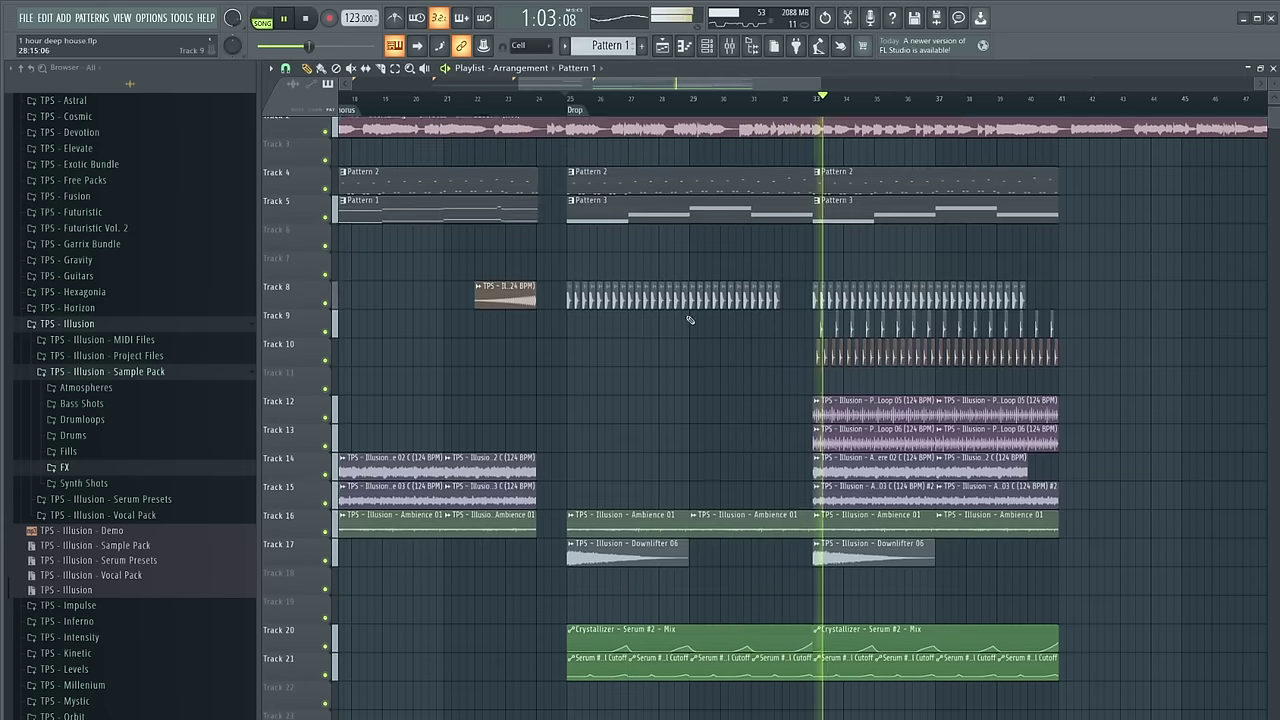
scroll(777, 317, down, 2)
scroll(841, 348, up, 2)
scroll(838, 352, down, 2)
scroll(820, 385, up, 3)
scroll(790, 431, down, 1)
scroll(790, 430, down, 3)
scroll(826, 412, up, 3)
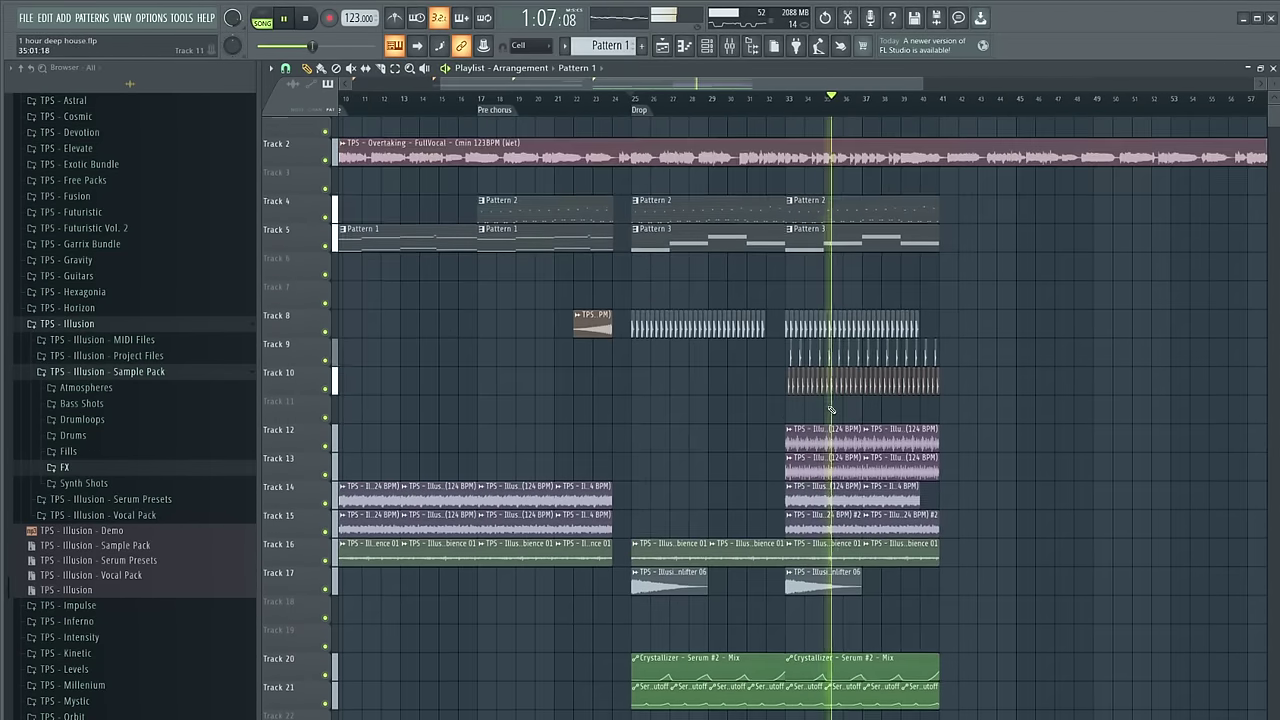
scroll(766, 267, down, 2)
scroll(775, 280, up, 2)
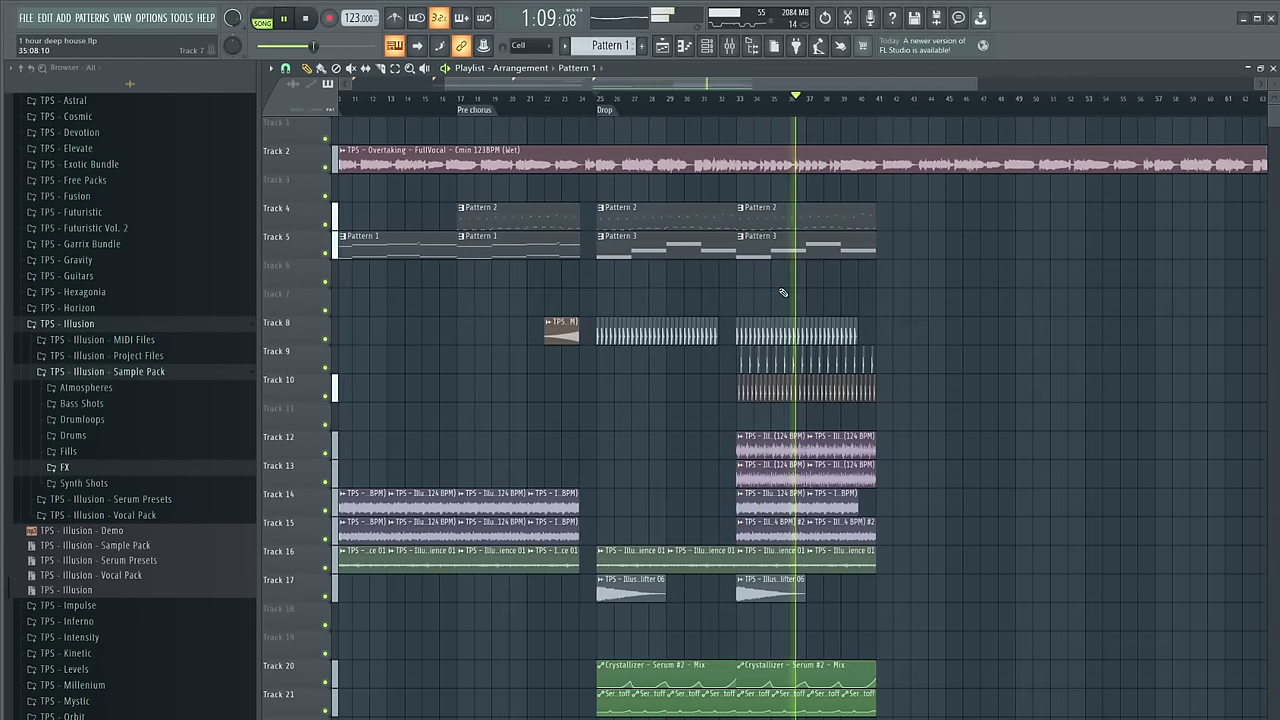
click(194, 376)
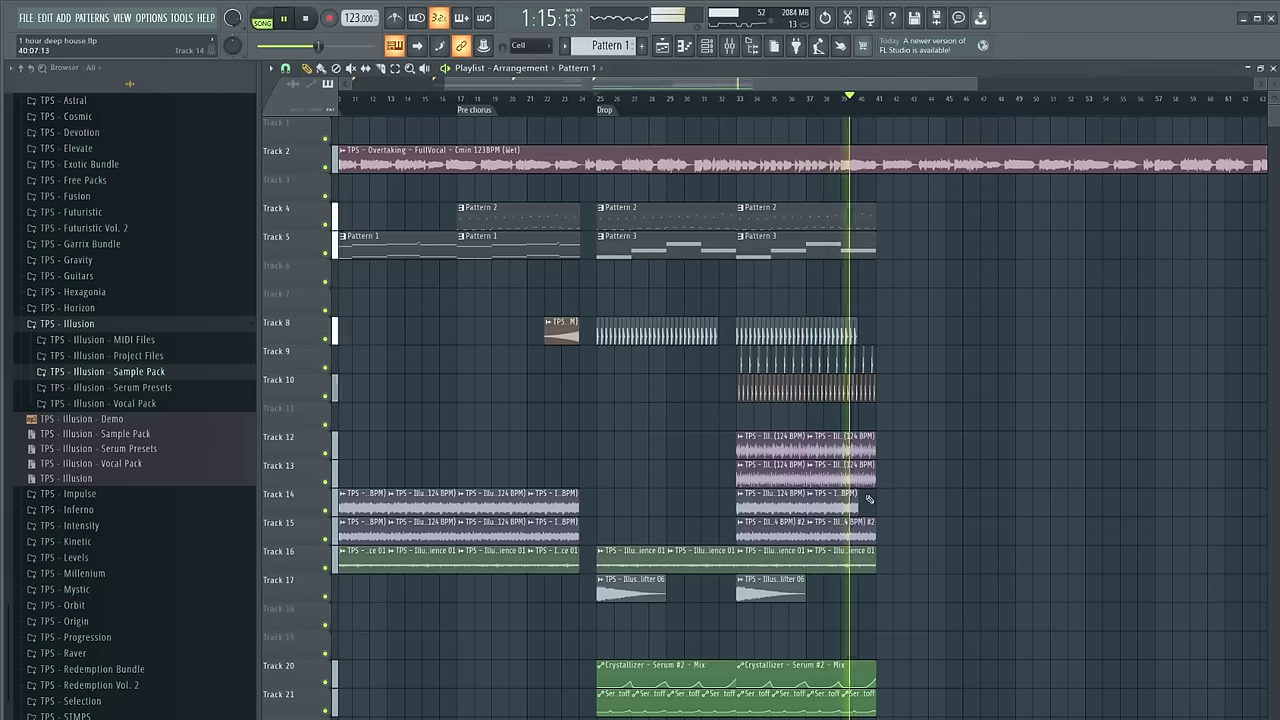
Extend the last Atmosphere 02 C clip on Track 14 to the end of the drop at bar 41 and stop playback
scroll(869, 499, up, 2)
scroll(889, 508, down, 2)
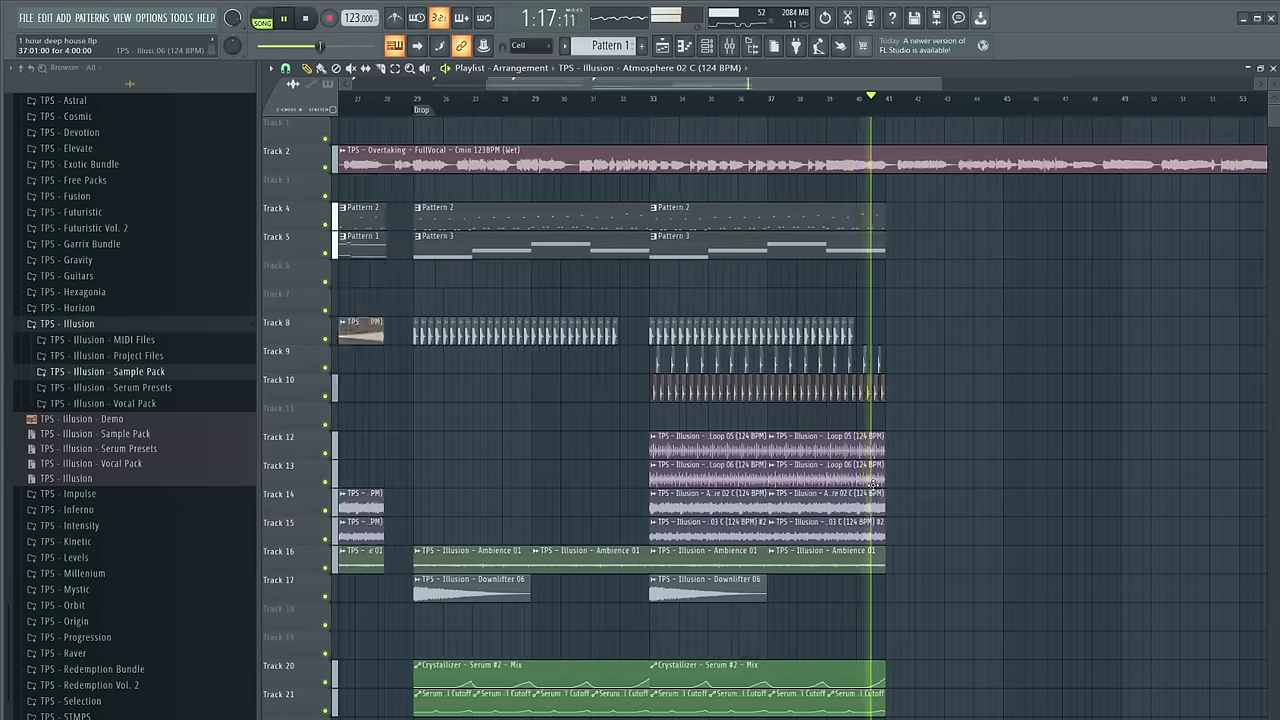
key(space)
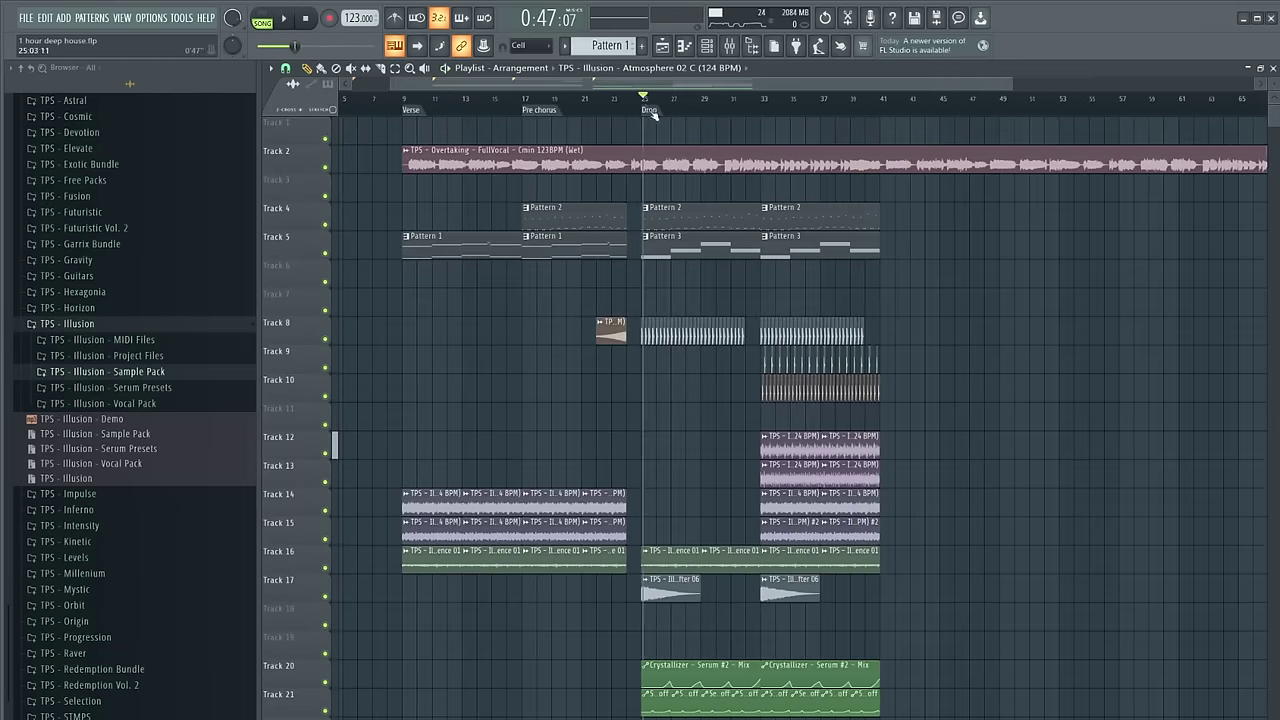
Audition percussion and snare samples from the Drums folder of the TPS - Illusion sample pack, choosing Snare 06
scroll(652, 113, up, 4)
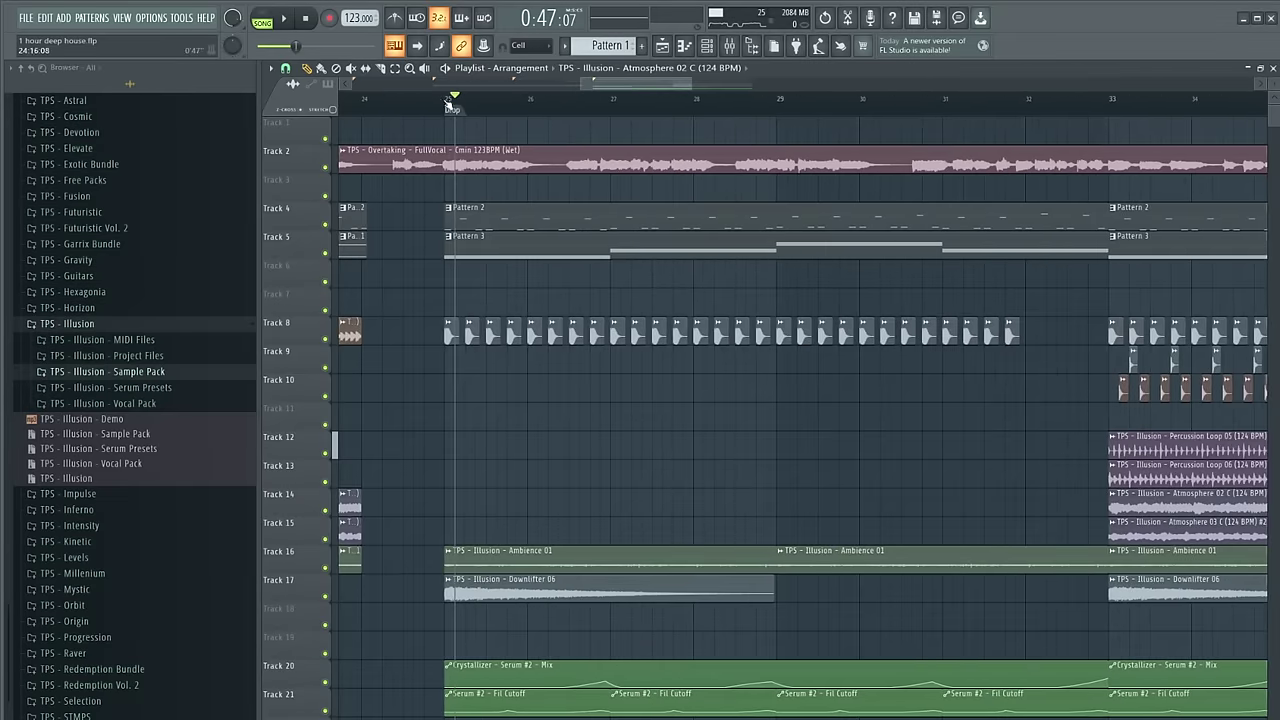
click(148, 373)
click(124, 437)
click(90, 531)
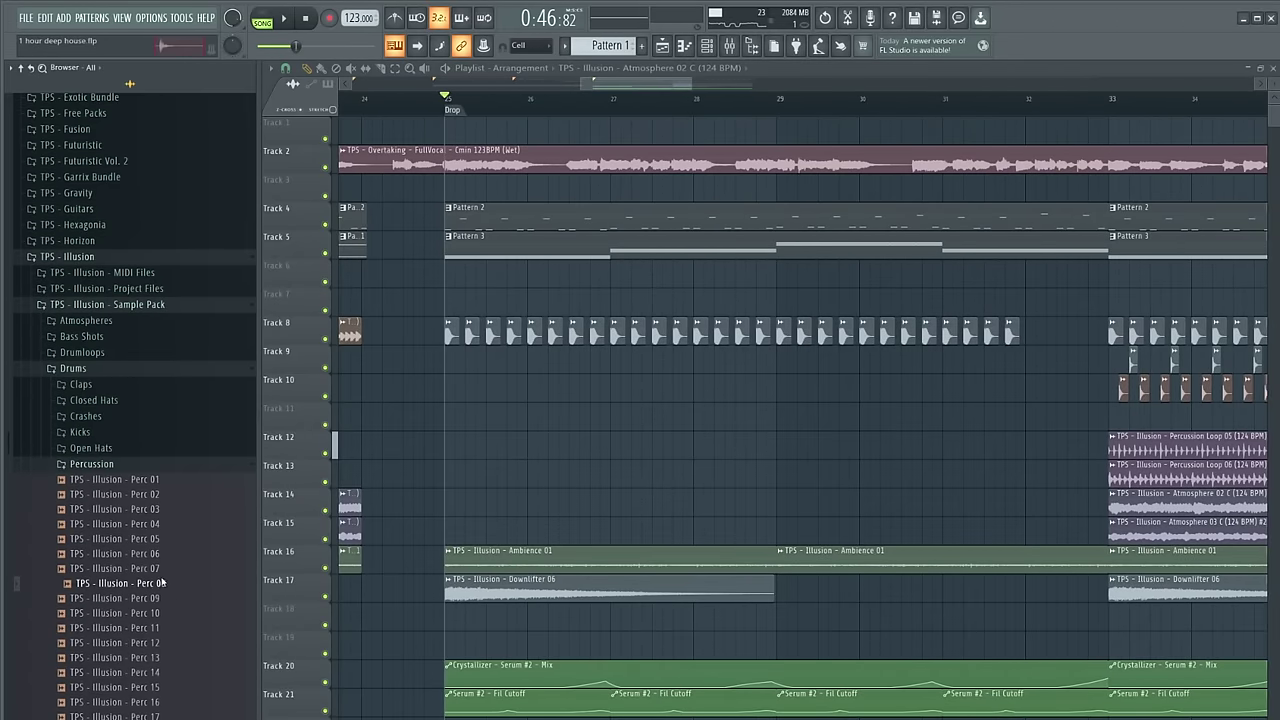
click(112, 466)
click(100, 480)
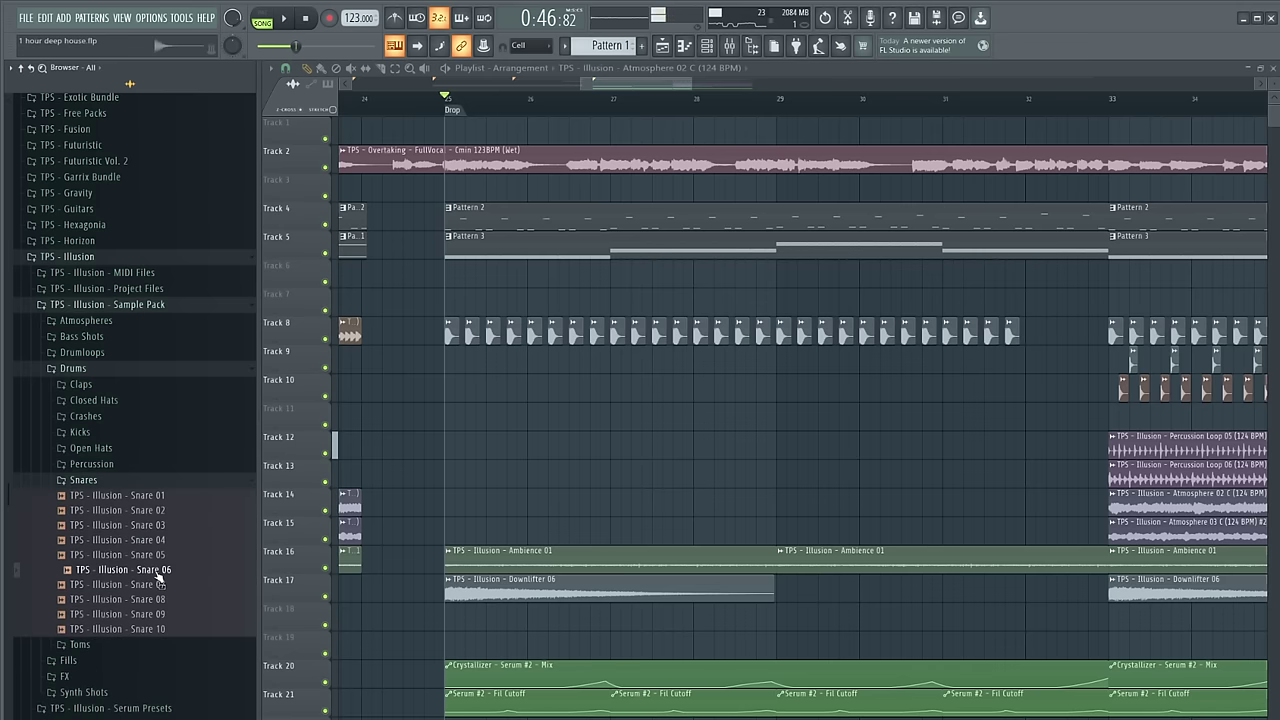
Place the Snare 06 sample on Track 9 just before bar 26, checking its position against the playing drop
key(space)
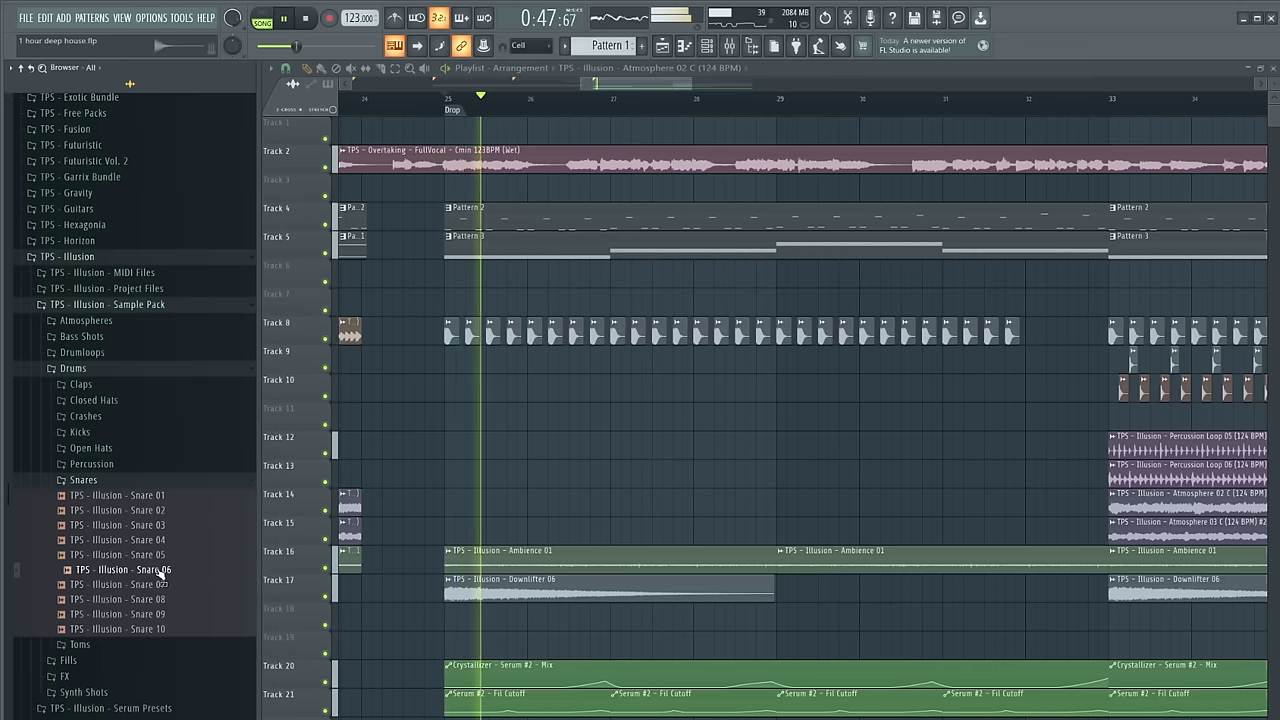
key(space)
drag(160, 570, 226, 518)
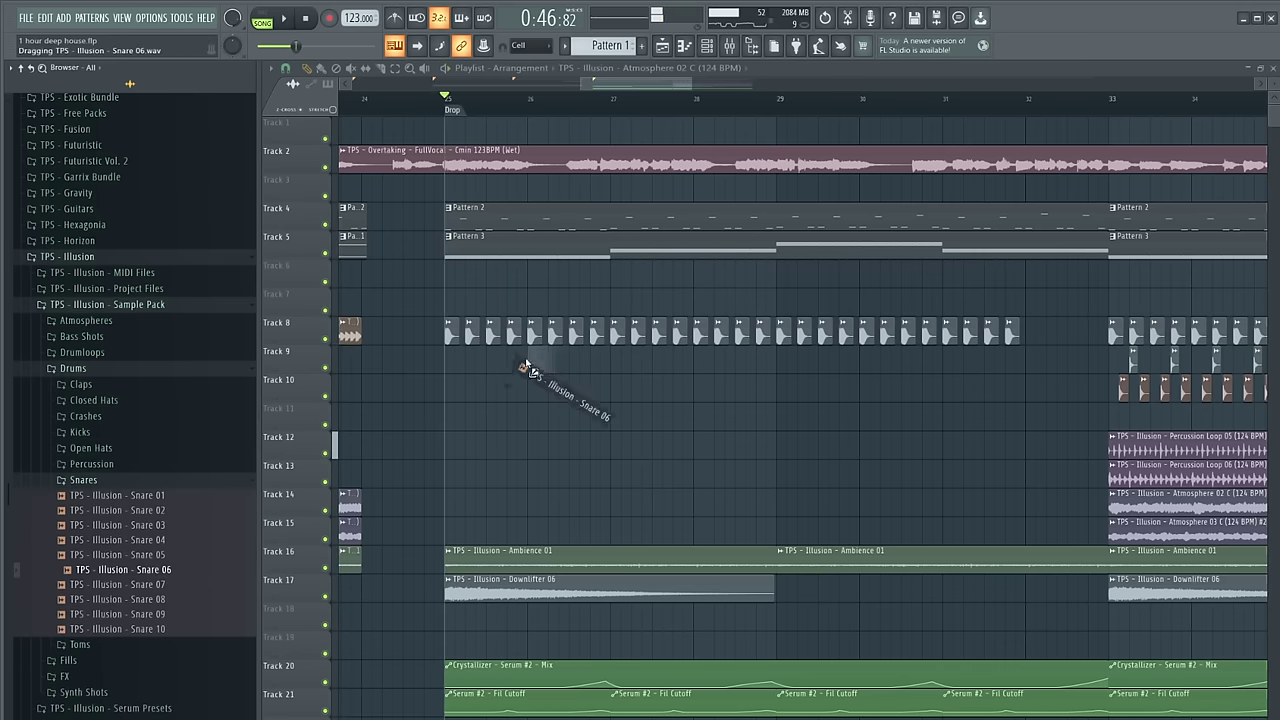
drag(530, 365, 528, 362)
scroll(605, 386, up, 3)
double_click(763, 358)
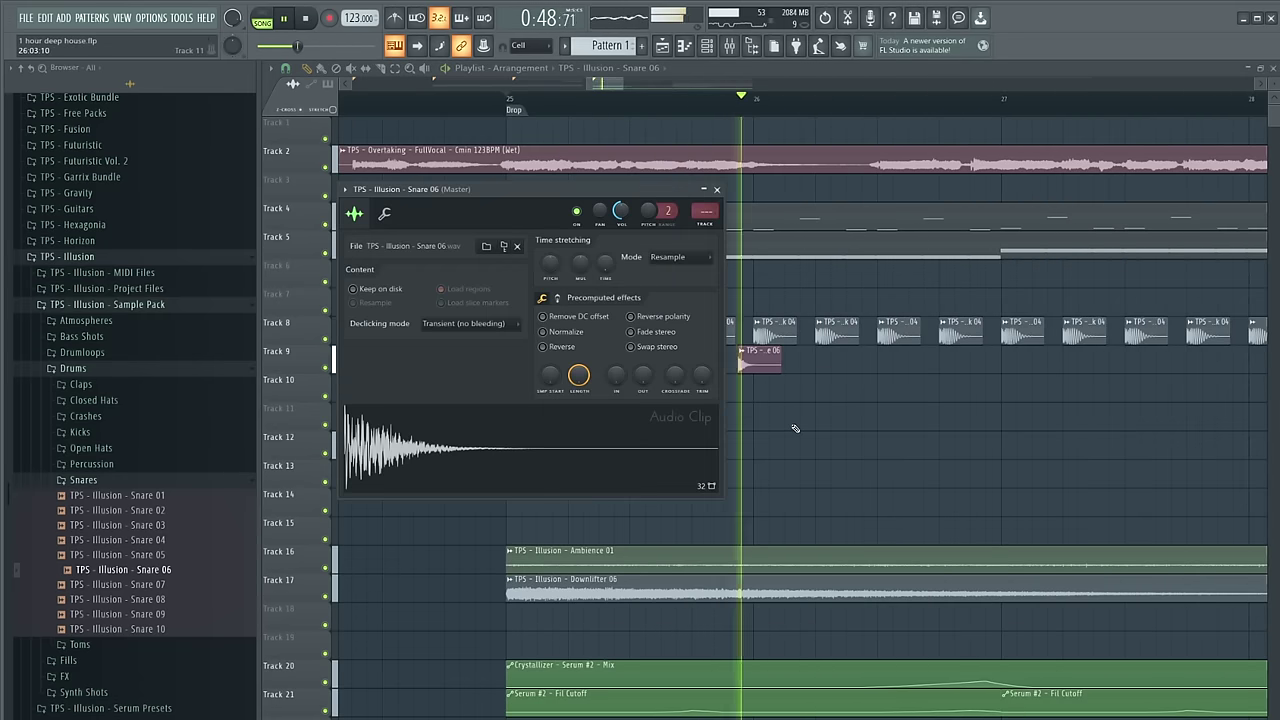
drag(756, 363, 738, 364)
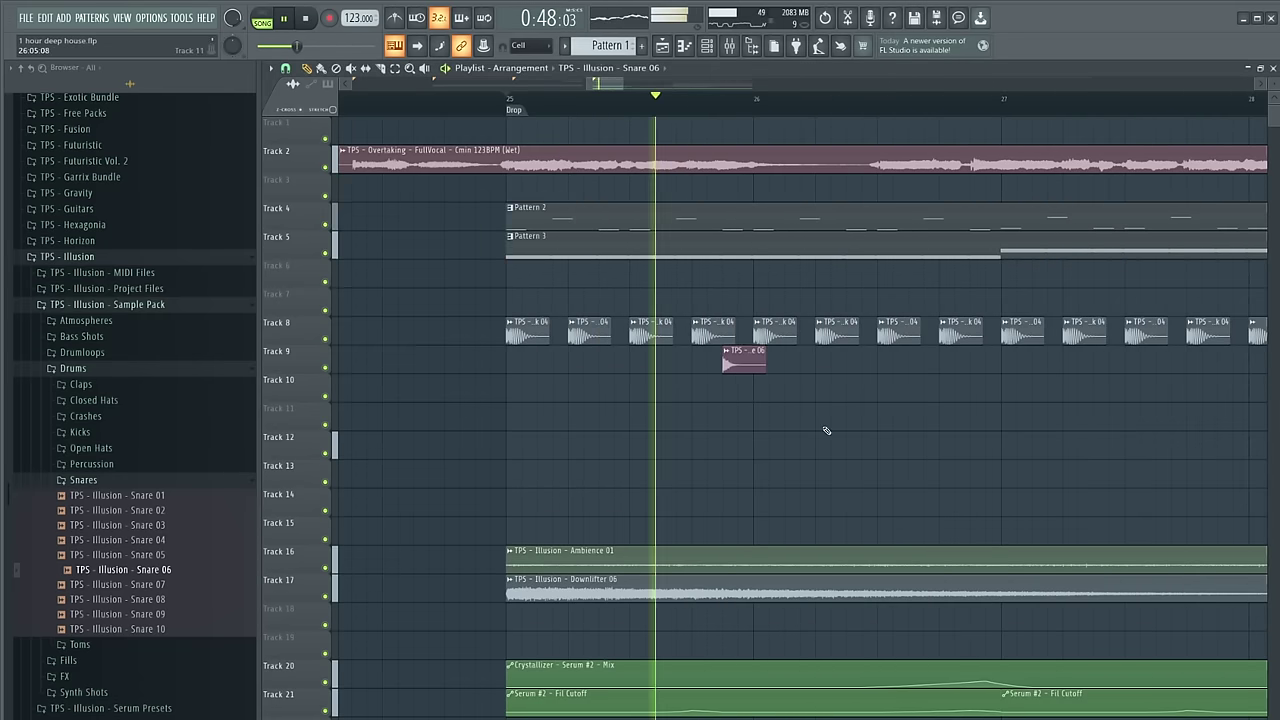
Move the Snare 06 clip on Track 9 to 26:16:00, just before bar 27, and play from 26:10:00
scroll(646, 391, down, 4)
scroll(622, 375, up, 3)
drag(573, 364, 797, 364)
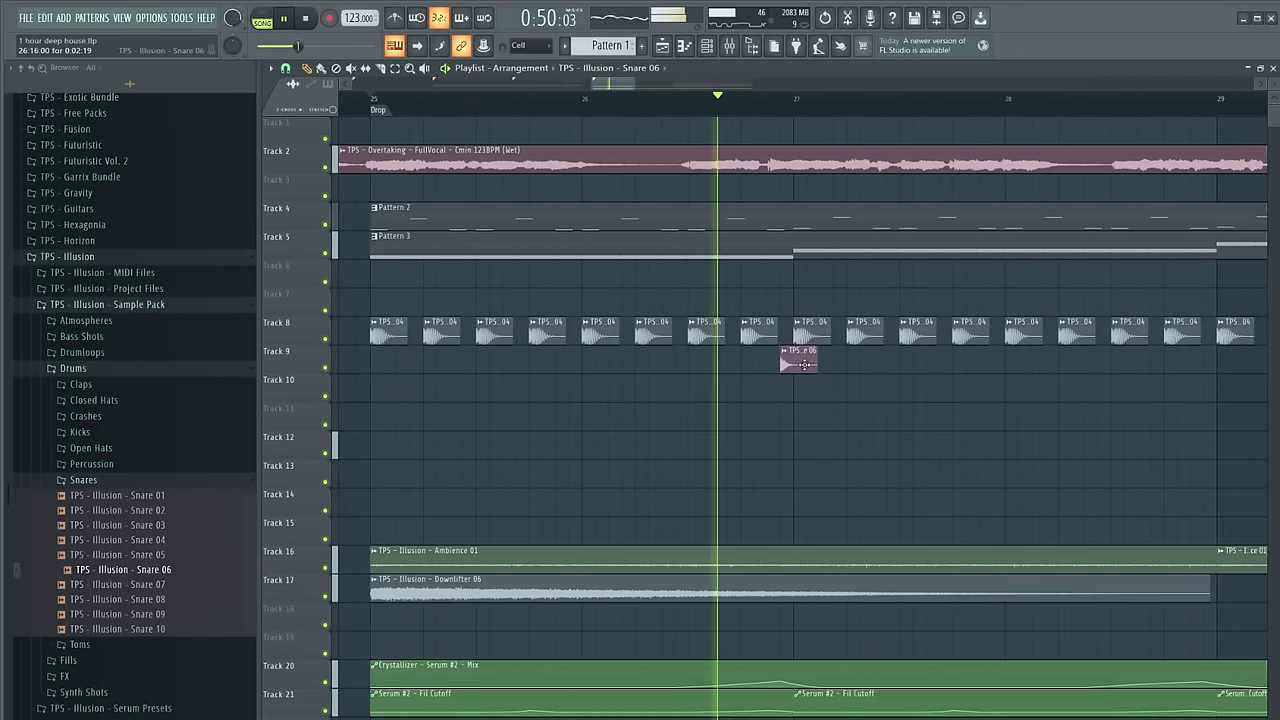
double_click(797, 364)
key(space)
key(space)
click(680, 107)
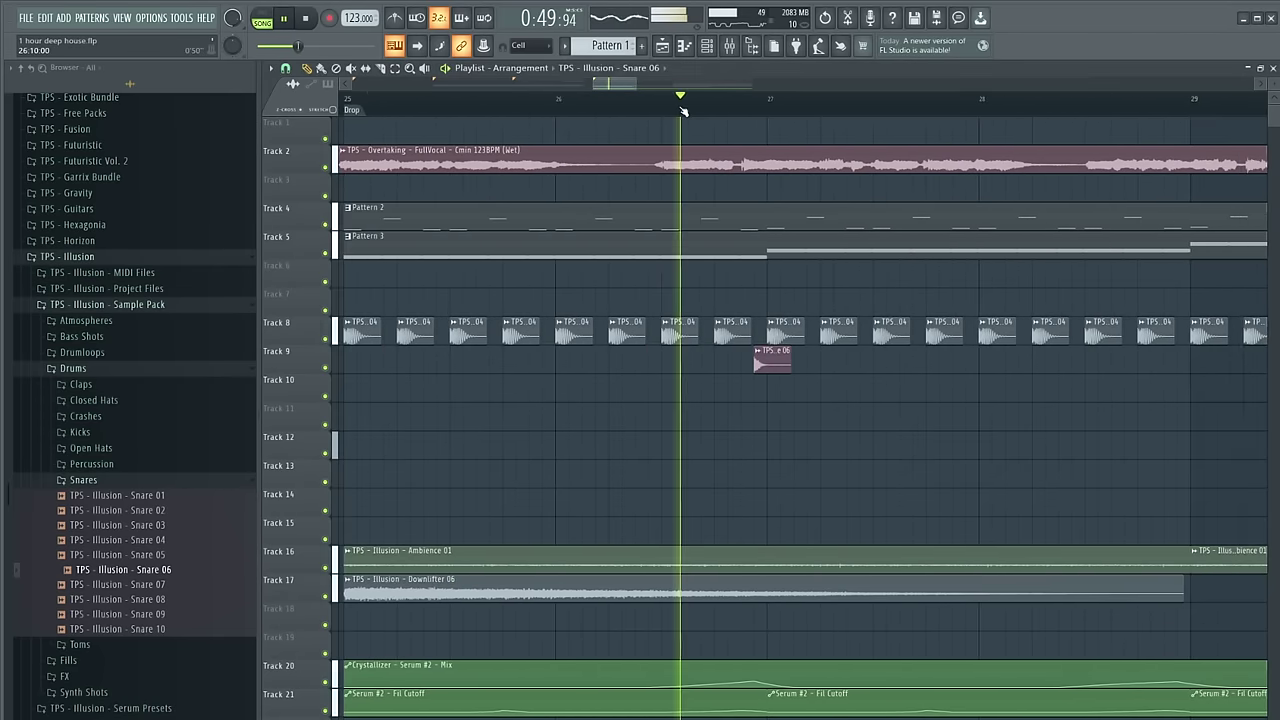
scroll(730, 340, down, 3)
scroll(745, 363, up, 3)
Solo Track 9, route Snare 06 to mixer insert 31 and add Fruity Reeverb 2 in slot 2
right_click(325, 368)
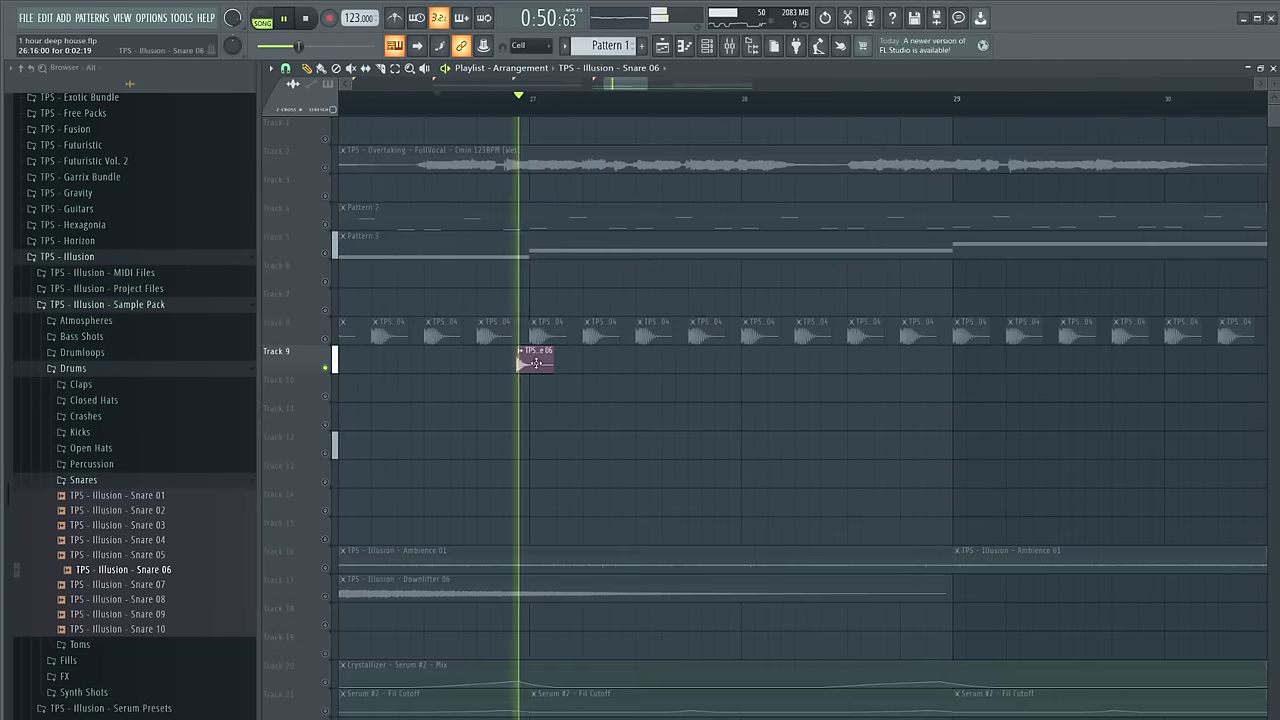
click(733, 46)
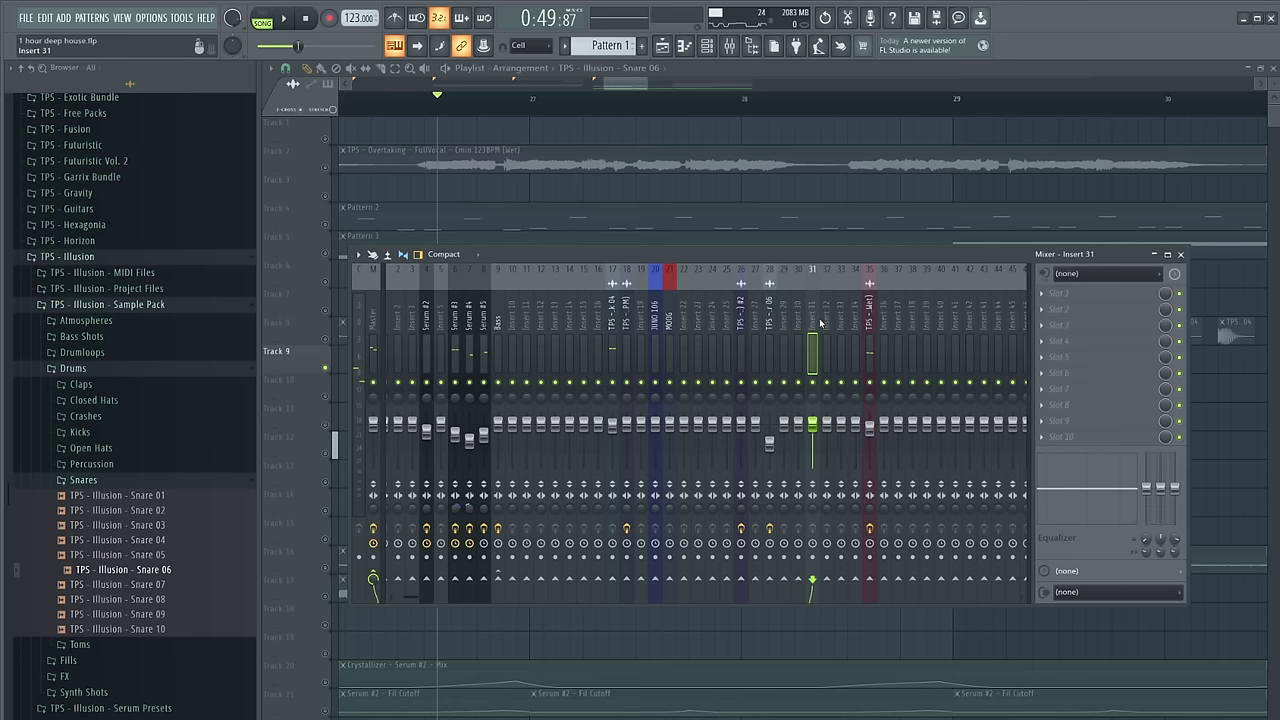
click(1094, 313)
click(1220, 520)
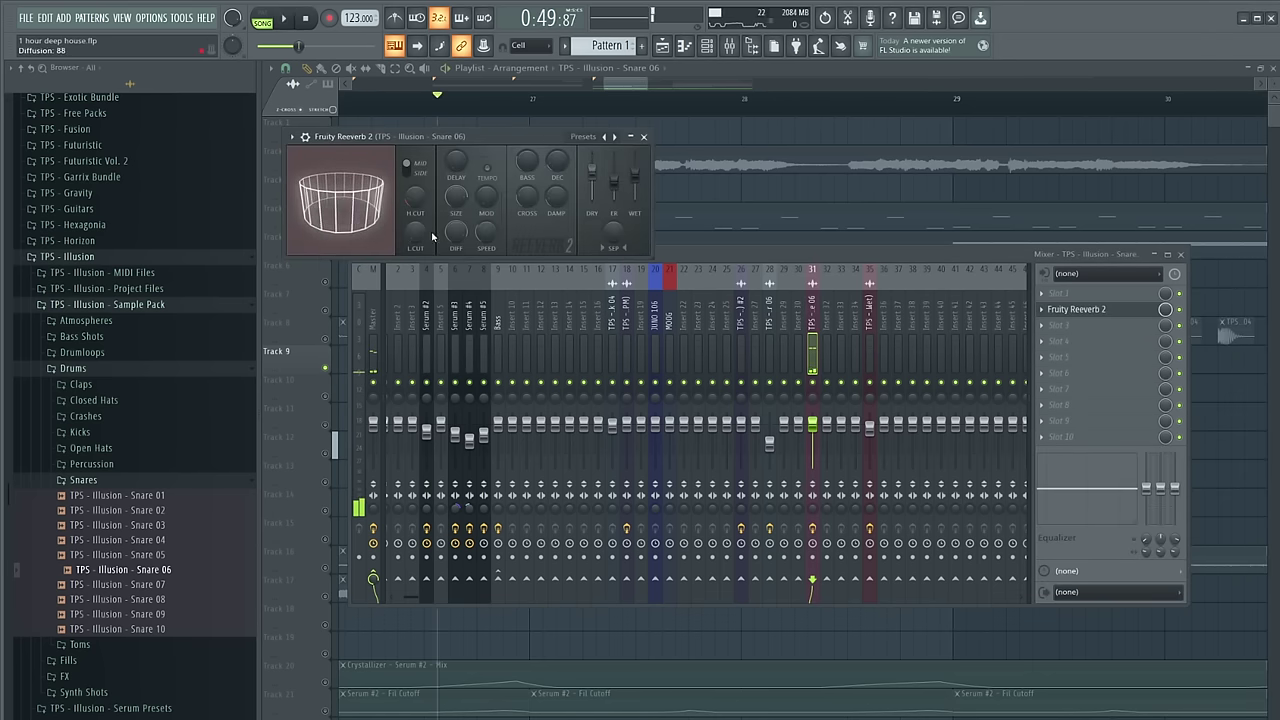
Add Fruity Parametric EQ 2 to slot 4 of the Snare 06 mixer track and adjust two of its bands
click(1060, 341)
click(1277, 263)
drag(612, 288, 594, 336)
drag(384, 288, 411, 358)
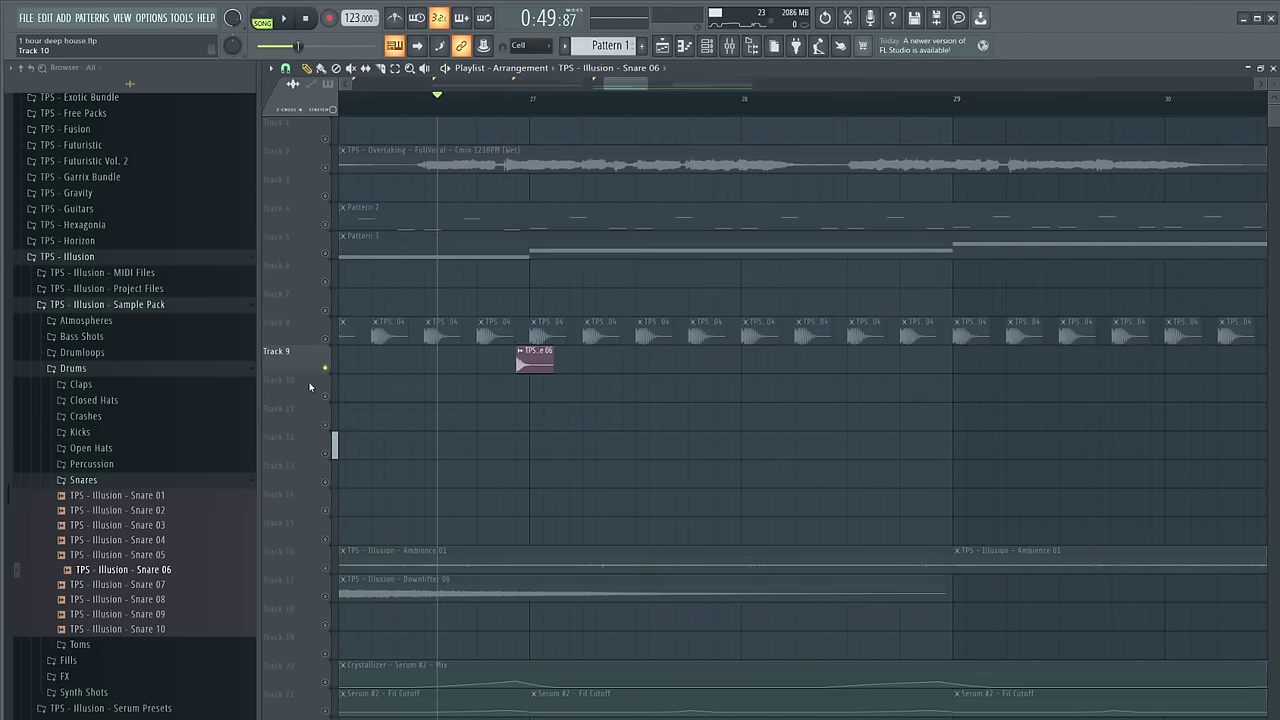
Unsolo Track 9 and play the snare in the full mix, checking the Snare 06 channel and mixer settings
key(space)
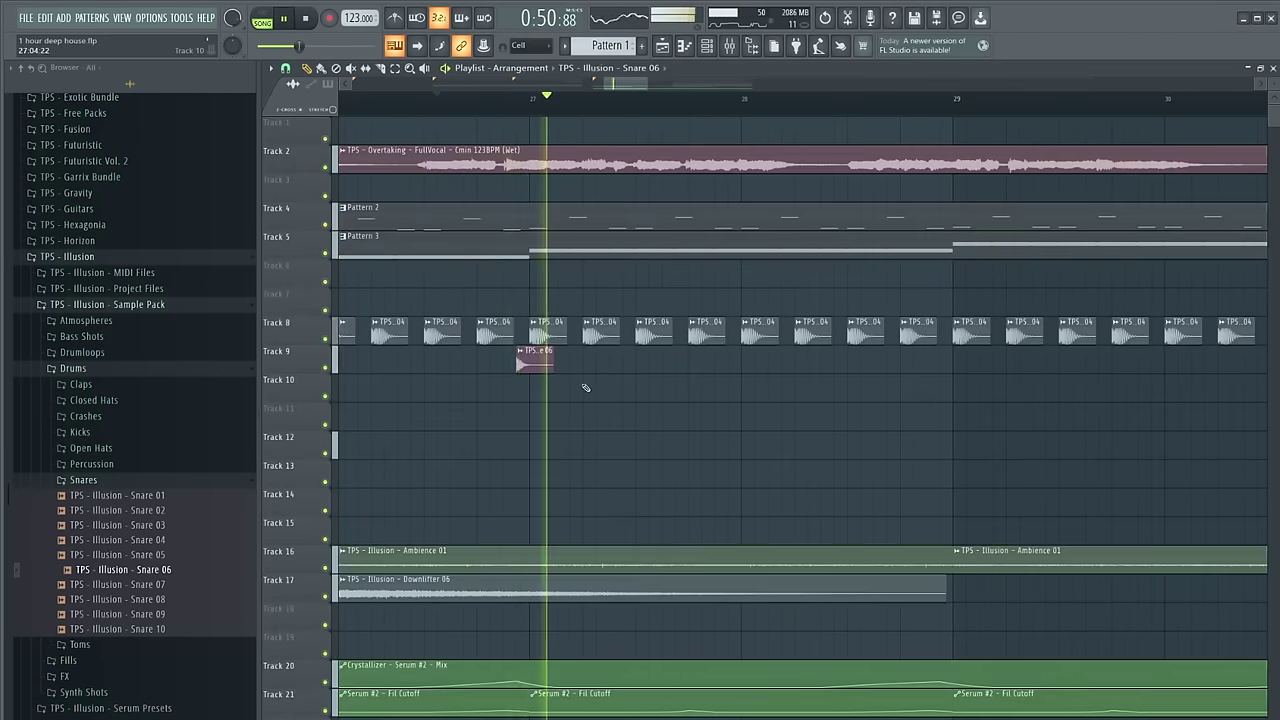
key(space)
scroll(560, 363, up, 6)
double_click(558, 361)
click(730, 46)
key(space)
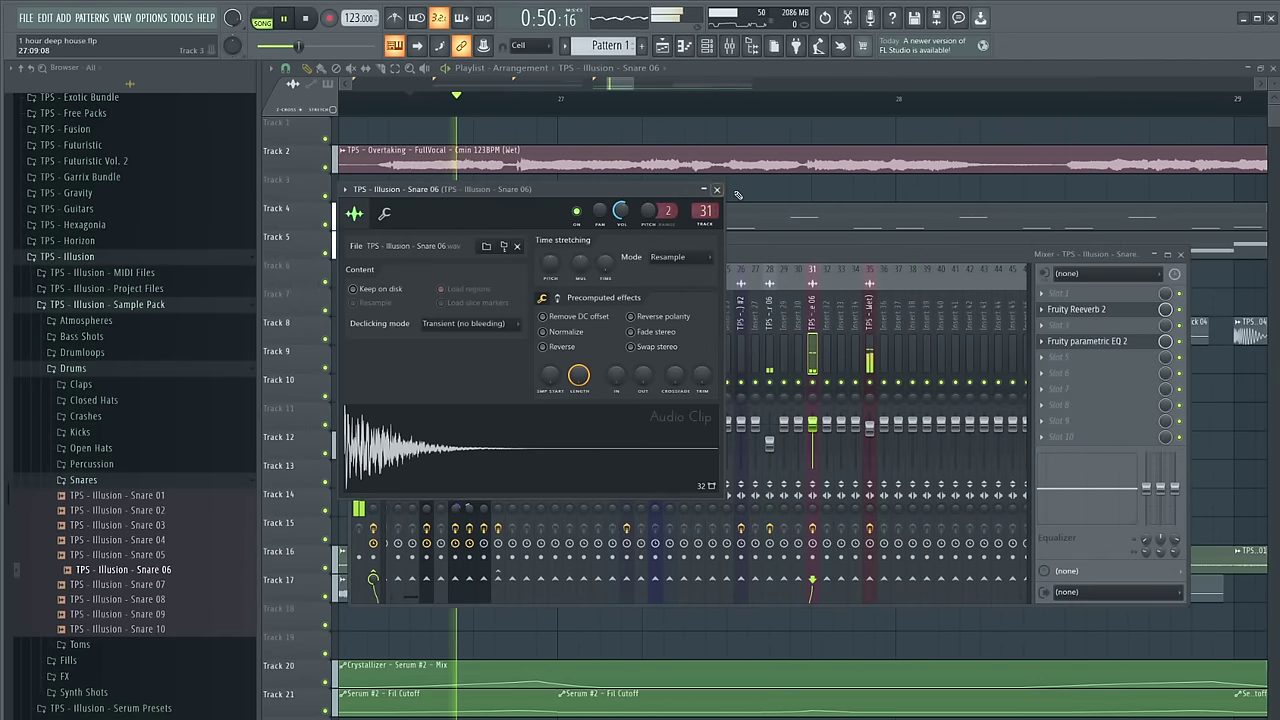
click(728, 205)
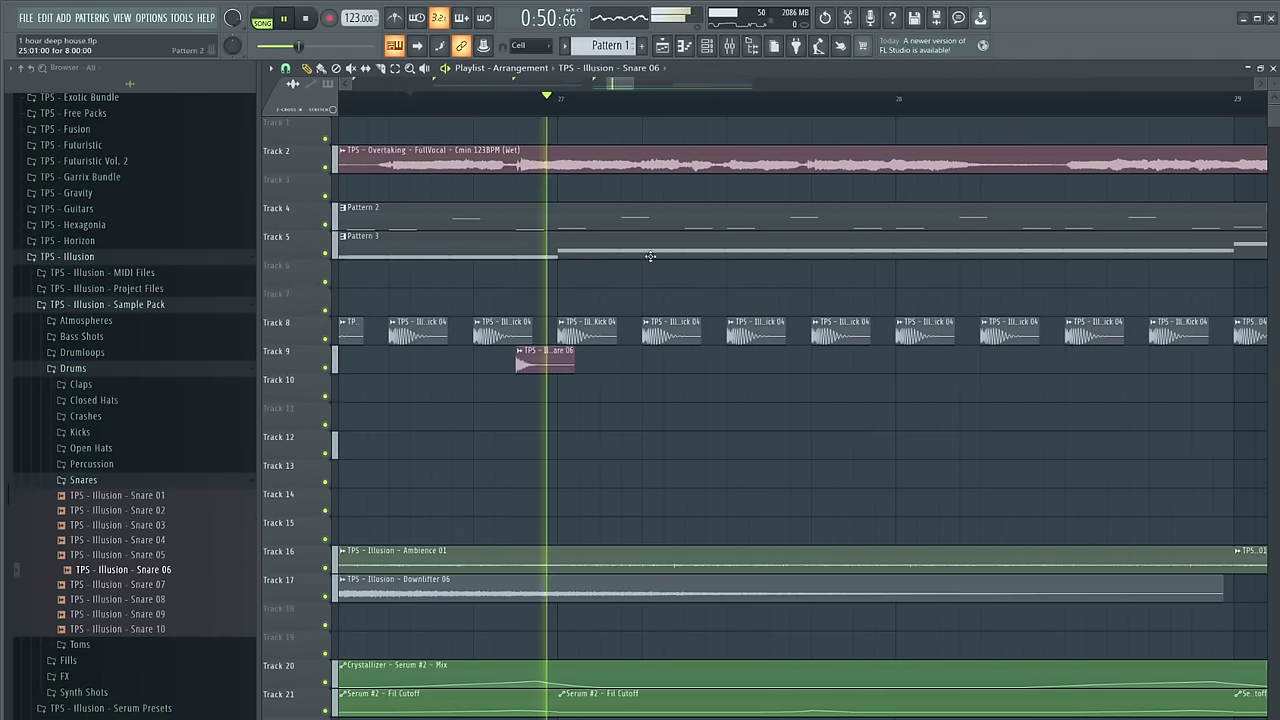
Play the arrangement from the Drop marker with the vocal on Track 2 muted
scroll(557, 345, down, 3)
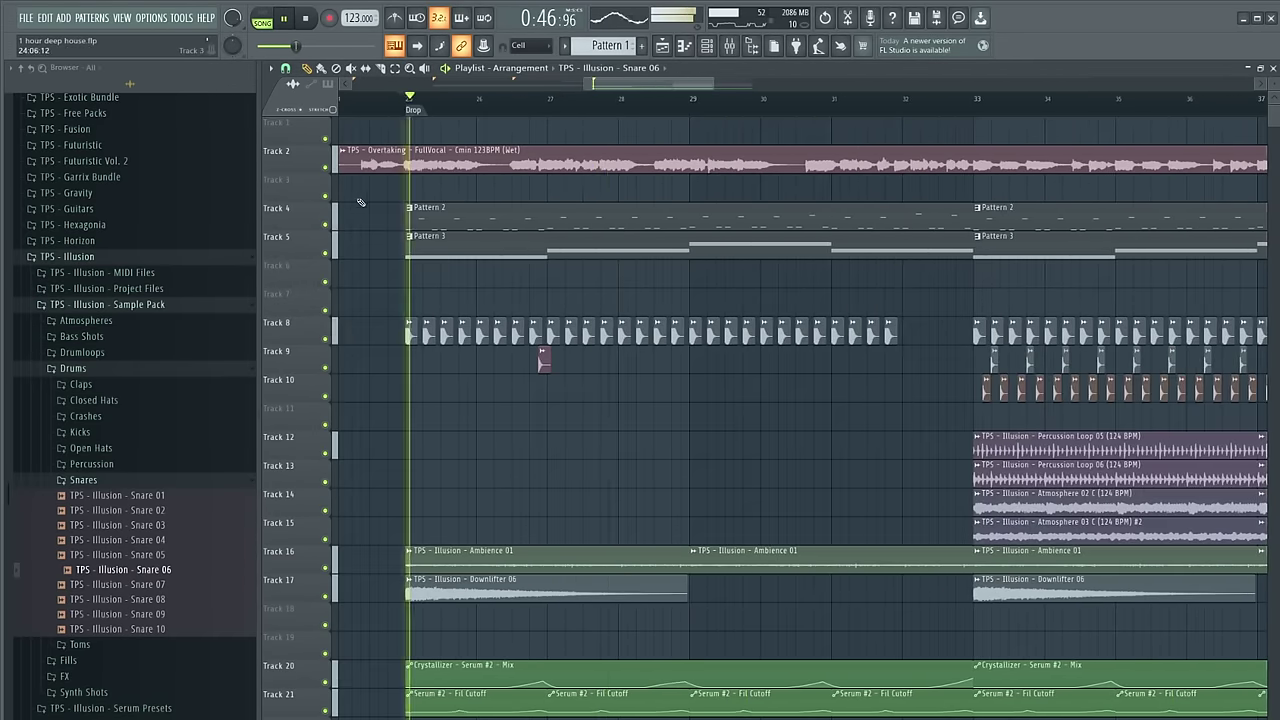
scroll(780, 430, down, 3)
scroll(809, 429, up, 3)
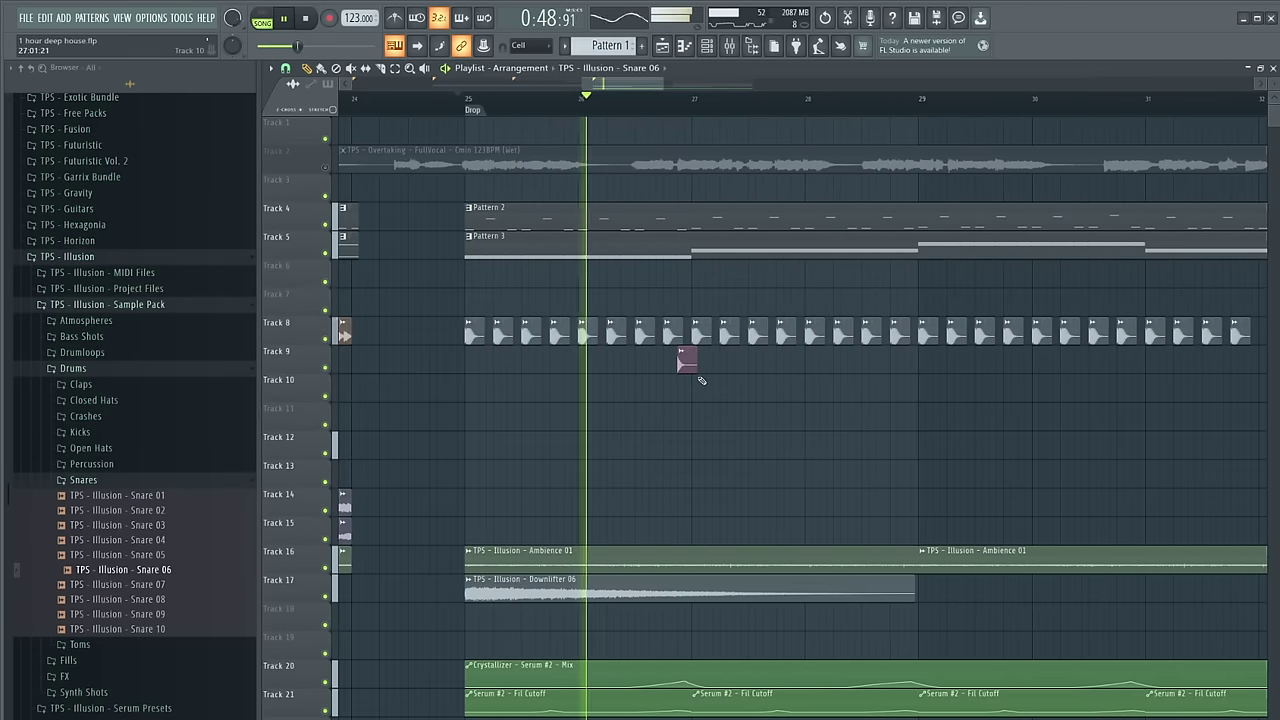
Listen to the drop with the snare hit before bar 27 on Track 9, and stop playback
scroll(705, 380, down, 3)
scroll(743, 380, up, 3)
scroll(665, 382, down, 2)
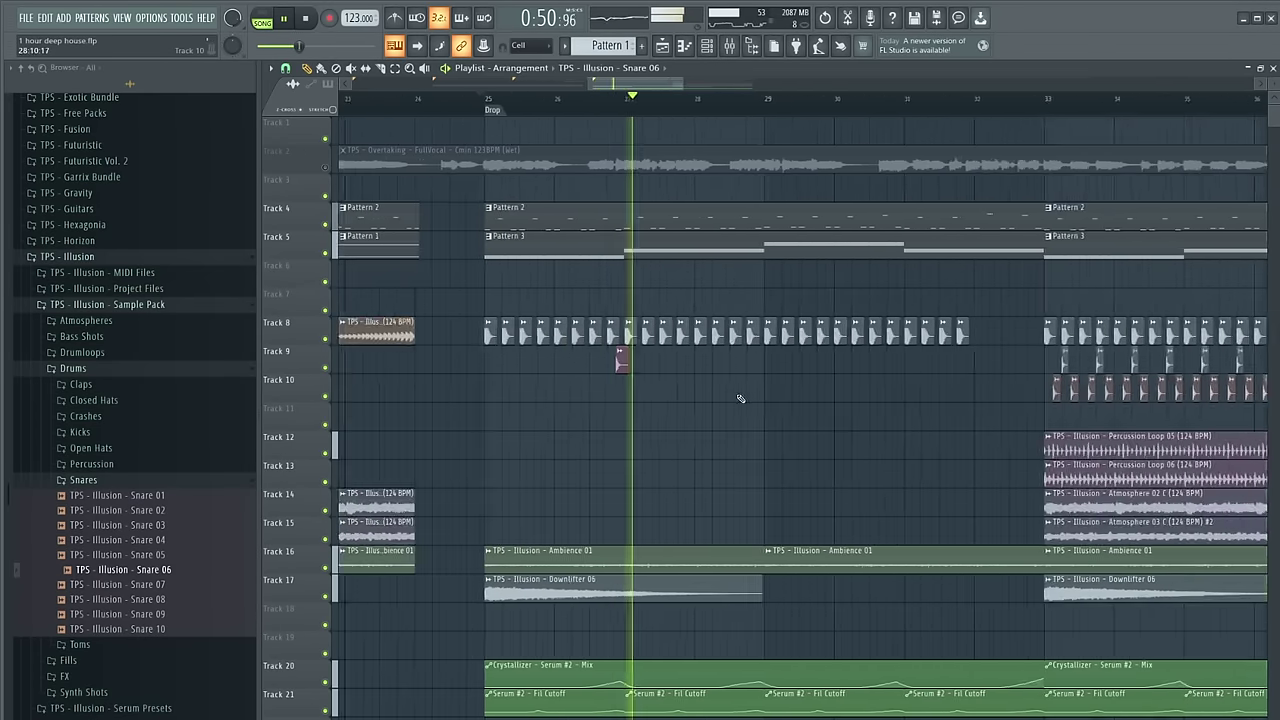
scroll(615, 385, up, 2)
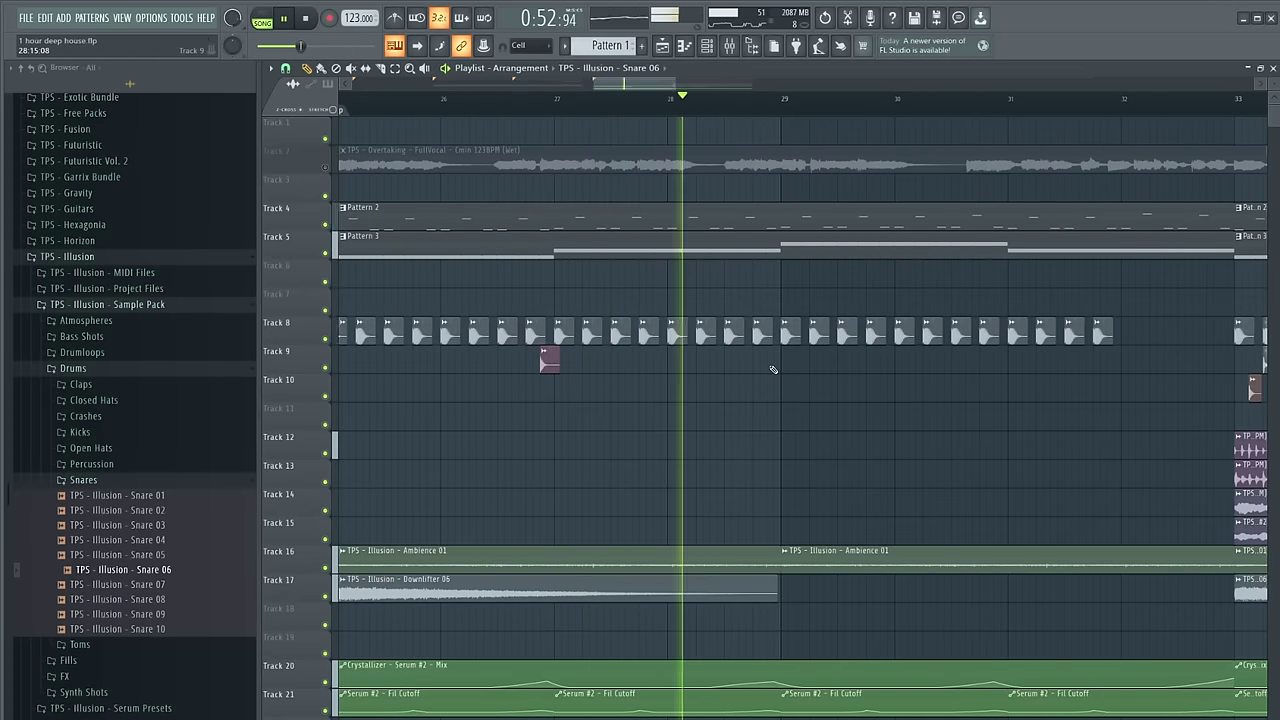
key(space)
Audition samples in the Drums Percussion folder of the TPS - Illusion sample pack
click(83, 480)
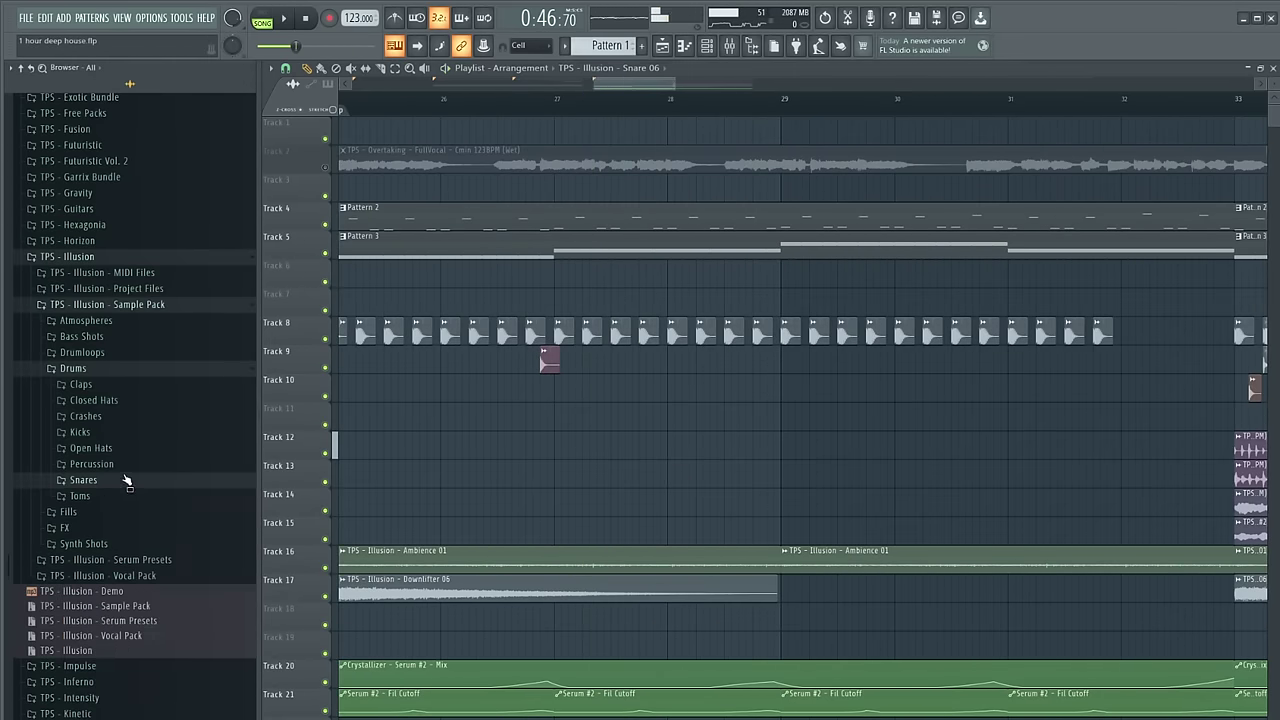
click(91, 464)
click(155, 540)
click(155, 568)
scroll(167, 438, down, 6)
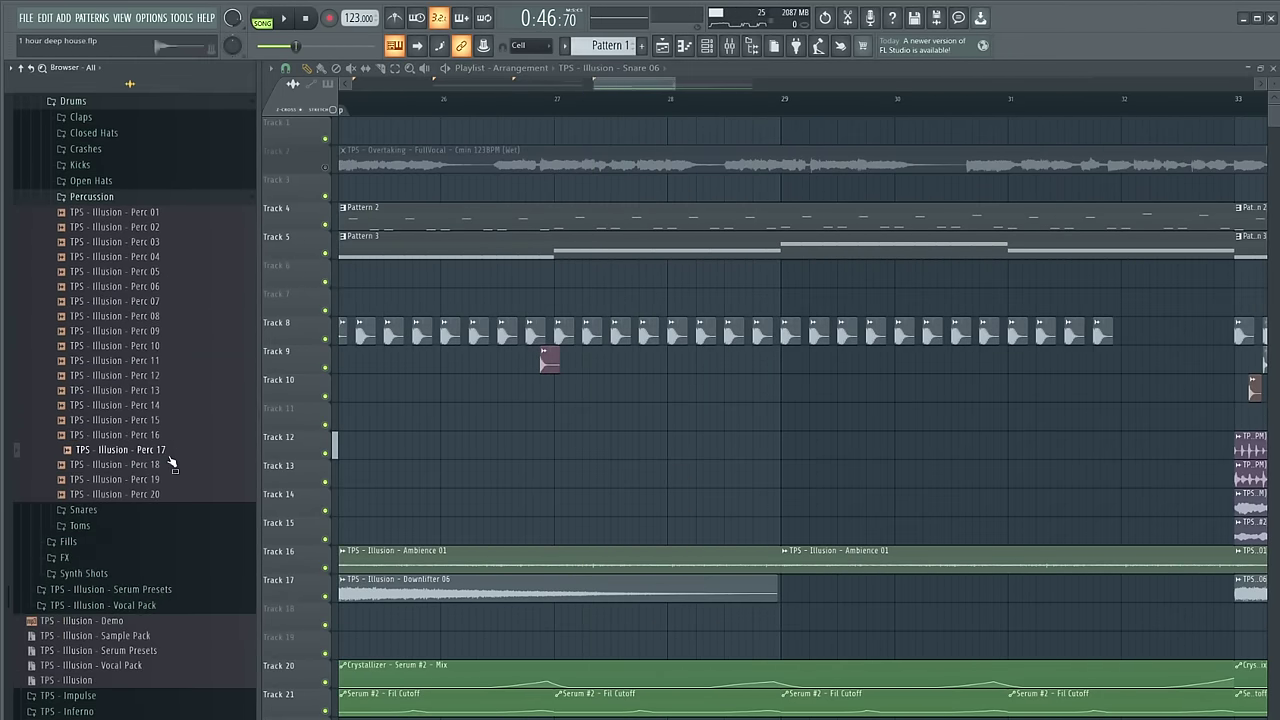
click(173, 509)
click(148, 509)
click(148, 497)
click(150, 500)
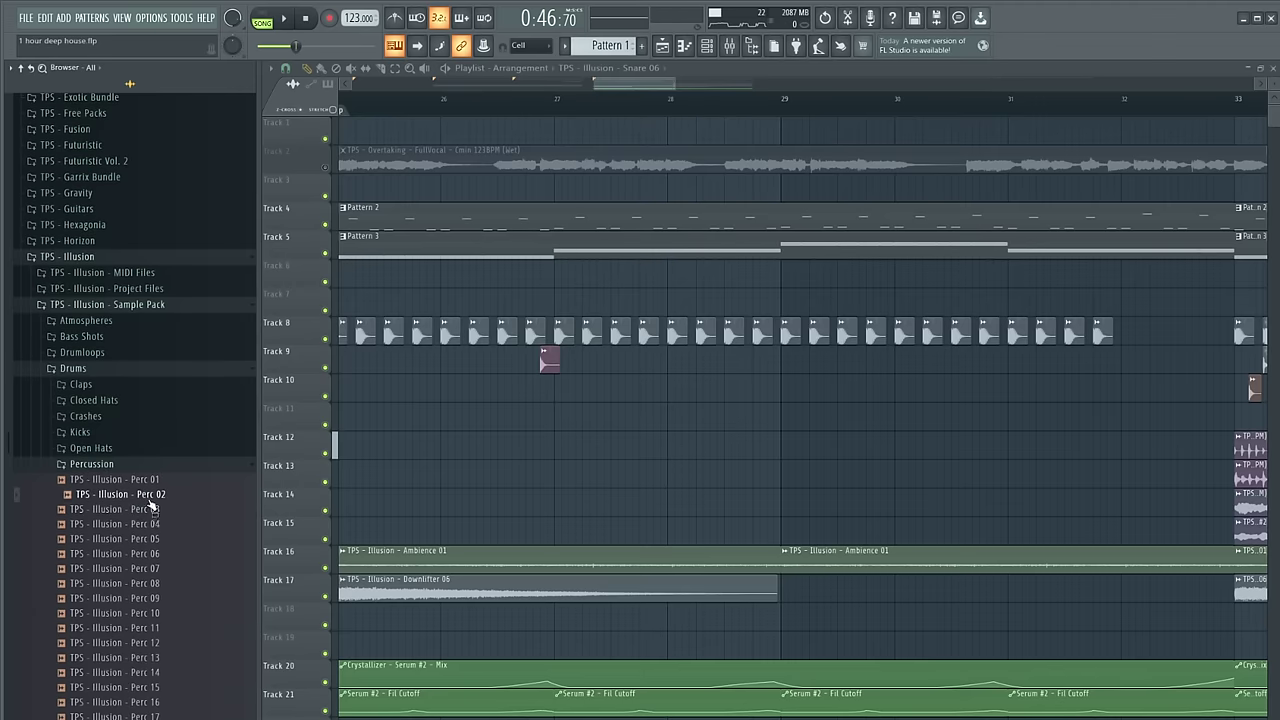
Place the Perc 15 sample on Track 9 just before bar 29 and route it to mixer insert 31
scroll(155, 540, down, 4)
click(150, 494)
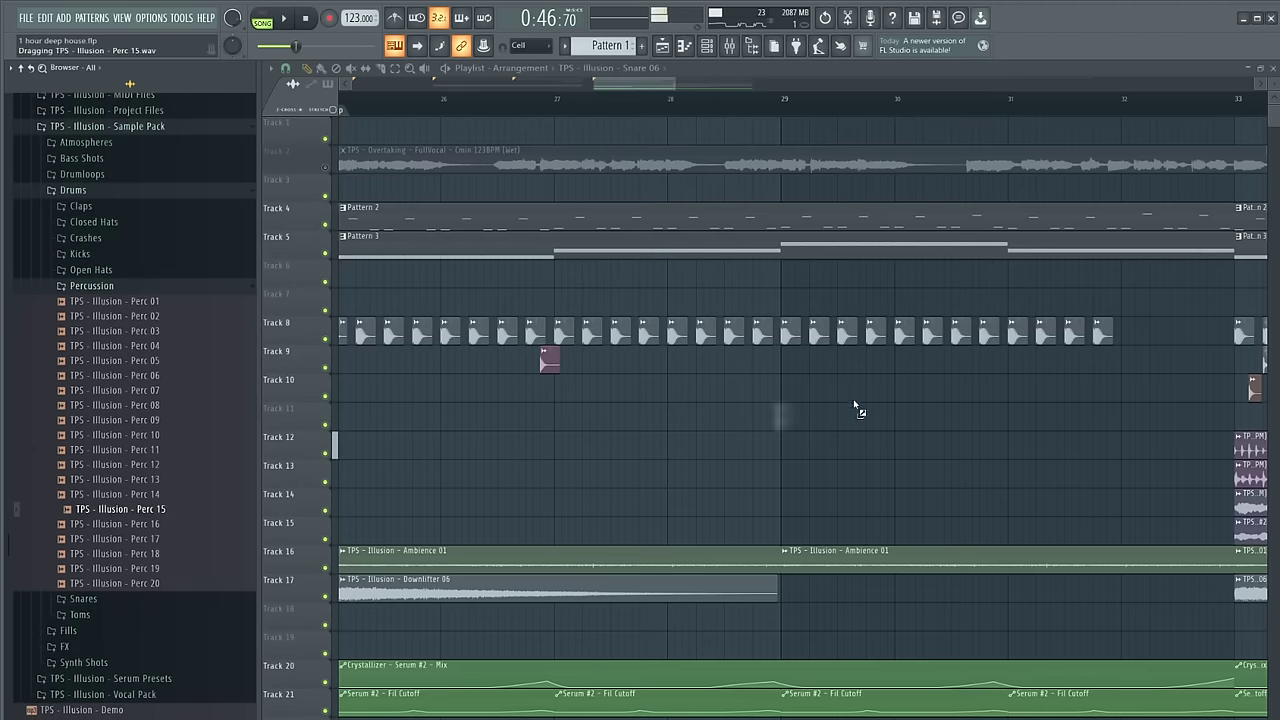
scroll(778, 388, up, 3)
key(space)
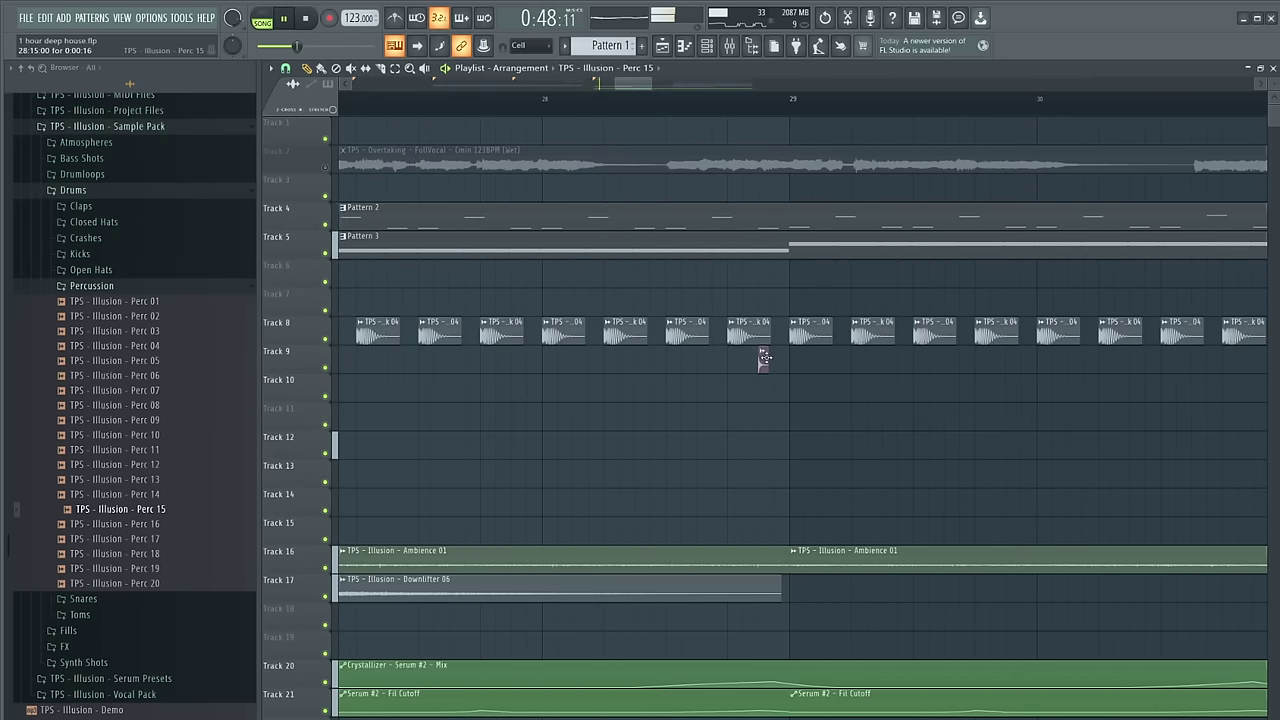
scroll(764, 357, down, 1)
click(727, 46)
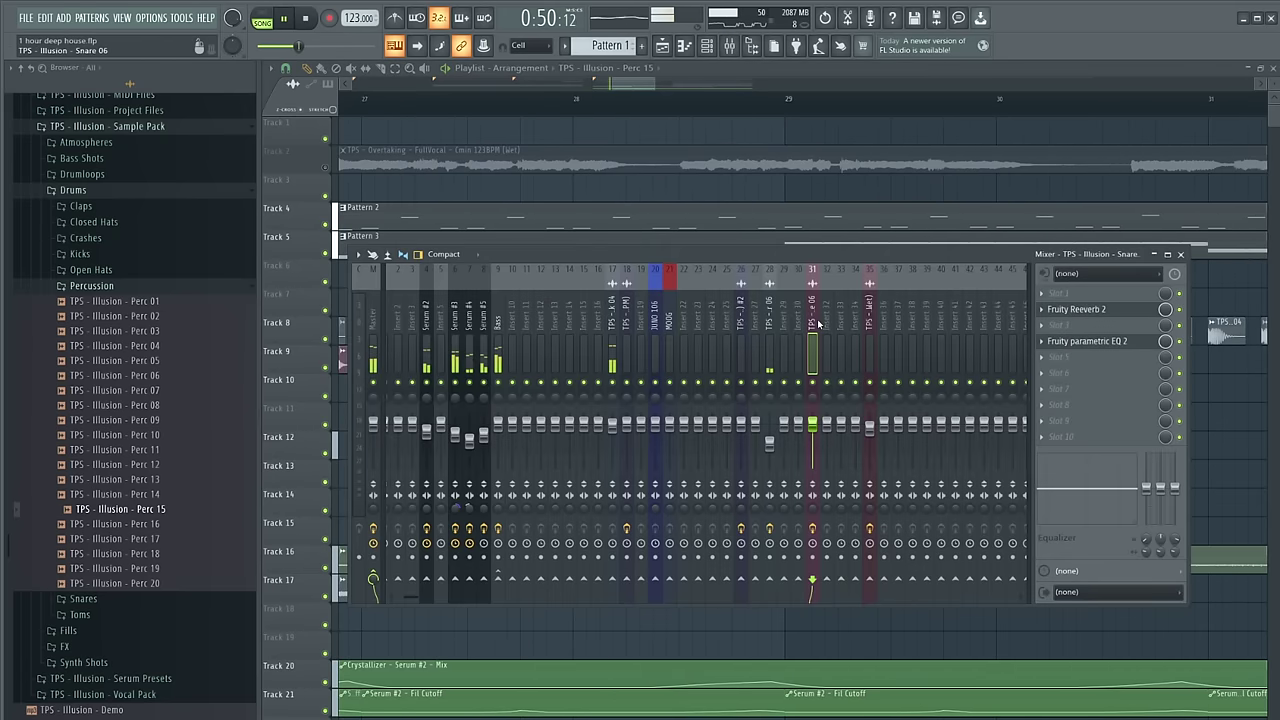
click(727, 46)
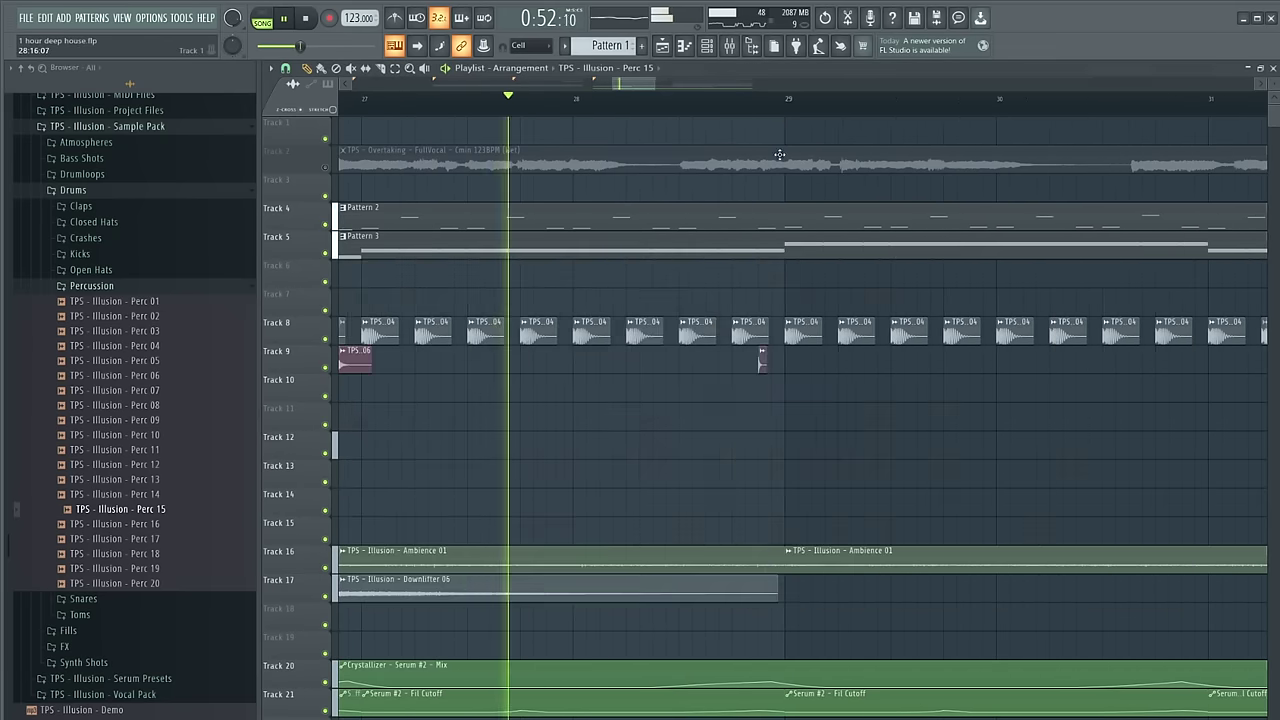
Move the Snare 06 and Perc 15 clips from Track 9 down to Track 11 and clear the selection
scroll(700, 363, down, 4)
drag(757, 353, 607, 370)
key(shift+Down)
key(shift+Down)
key(ctrl+d)
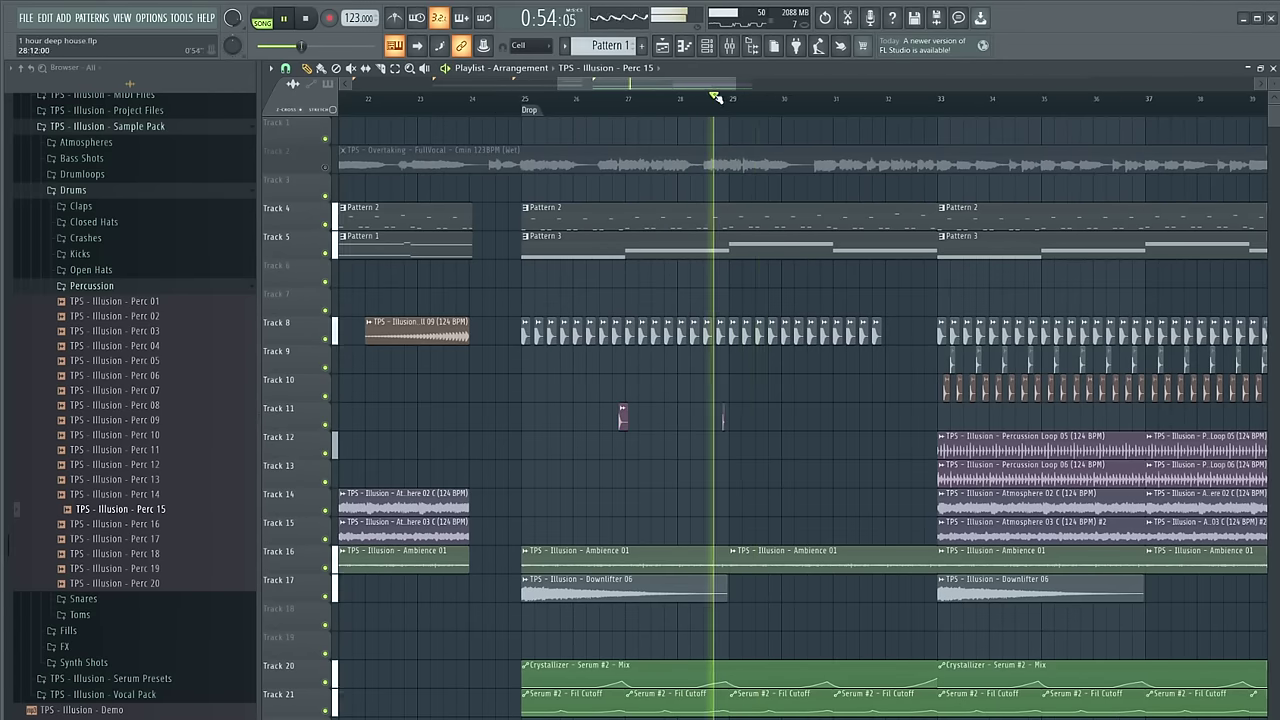
Lower the Perc 15 channel's pitch by 200 cents and reduce its volume in the channel settings
scroll(617, 418, up, 6)
double_click(748, 418)
drag(665, 229, 665, 270)
key(space)
drag(642, 208, 641, 257)
key(space)
drag(638, 278, 638, 305)
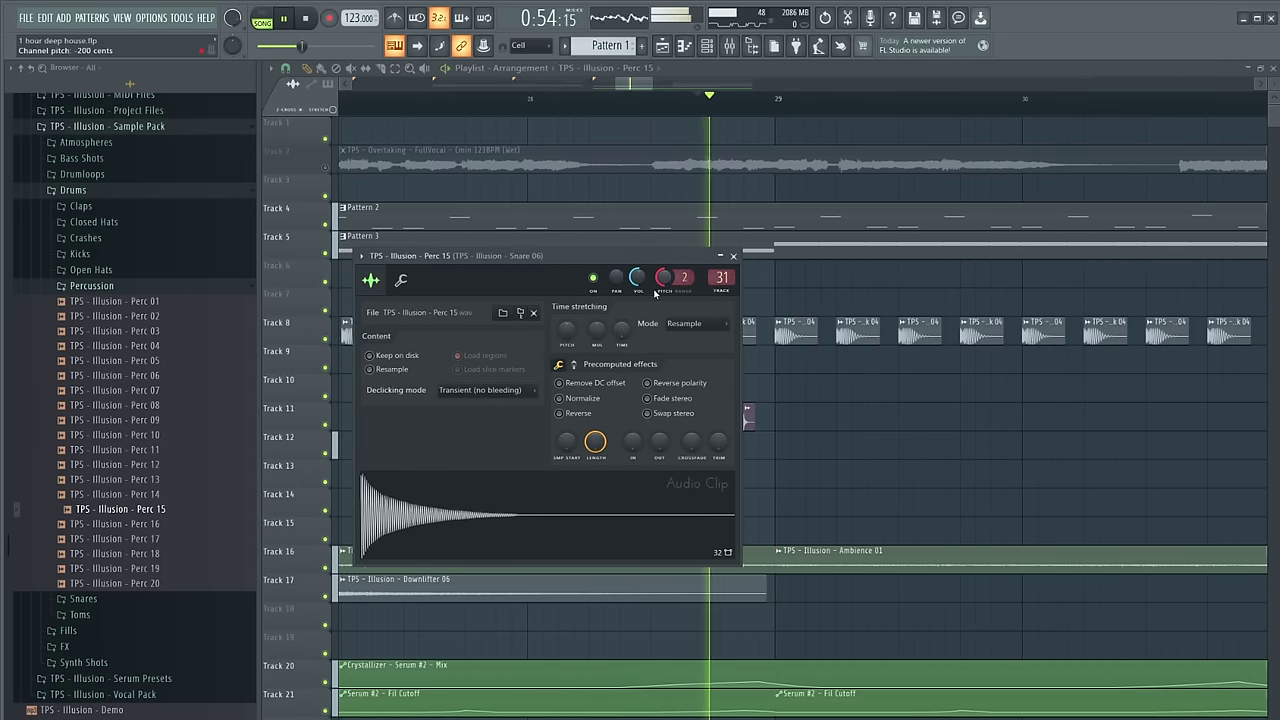
click(733, 256)
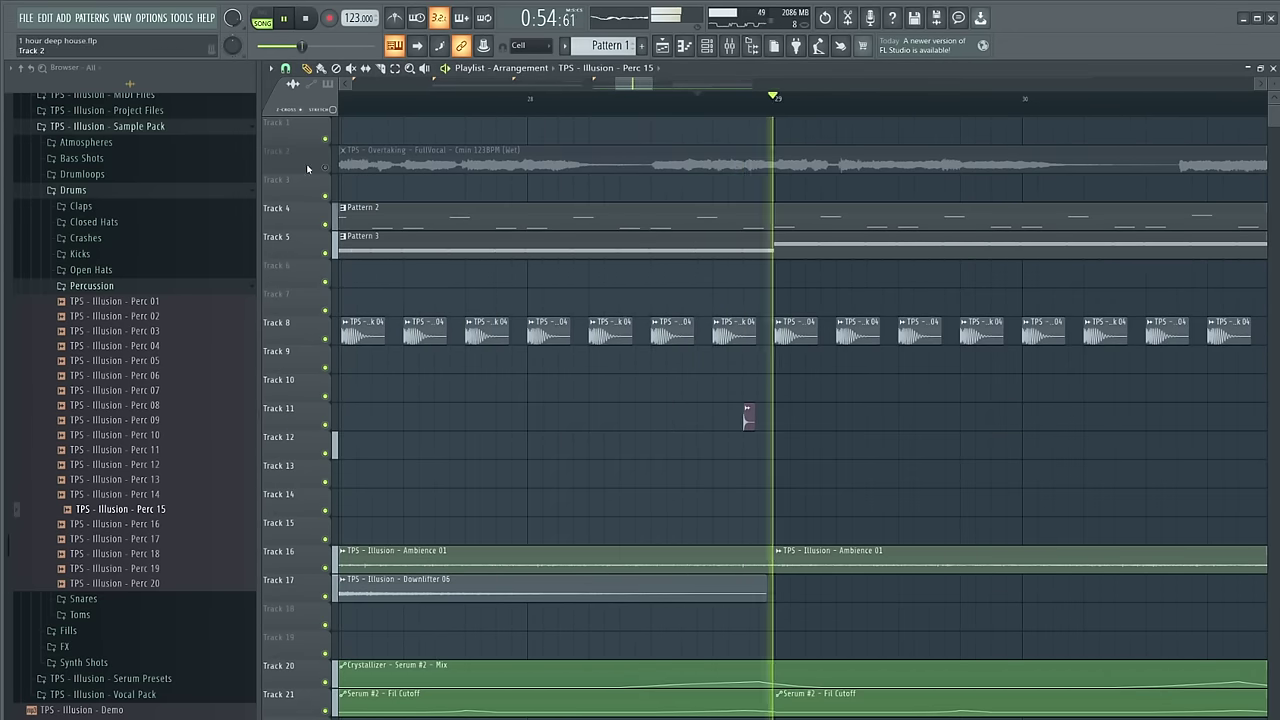
Unmute the vocal on Track 2 and play the drop with the two fill hits on Track 11
click(327, 167)
scroll(413, 108, down, 6)
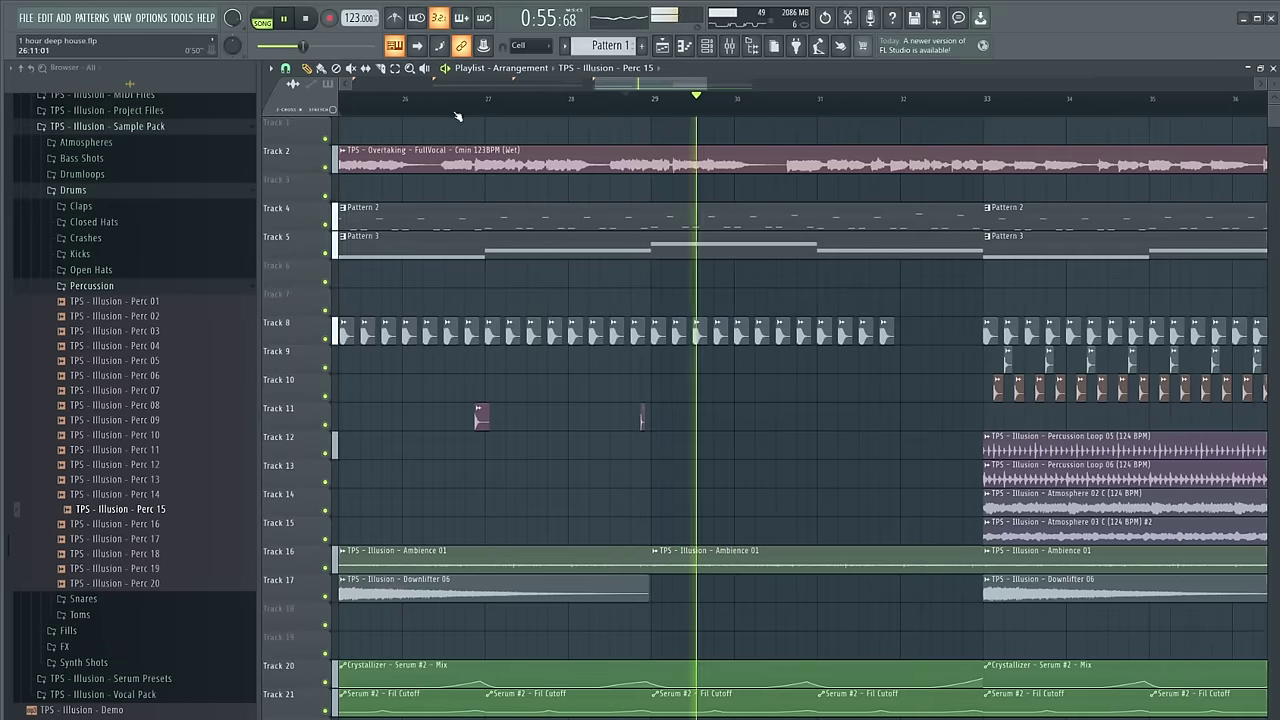
scroll(413, 108, up, 4)
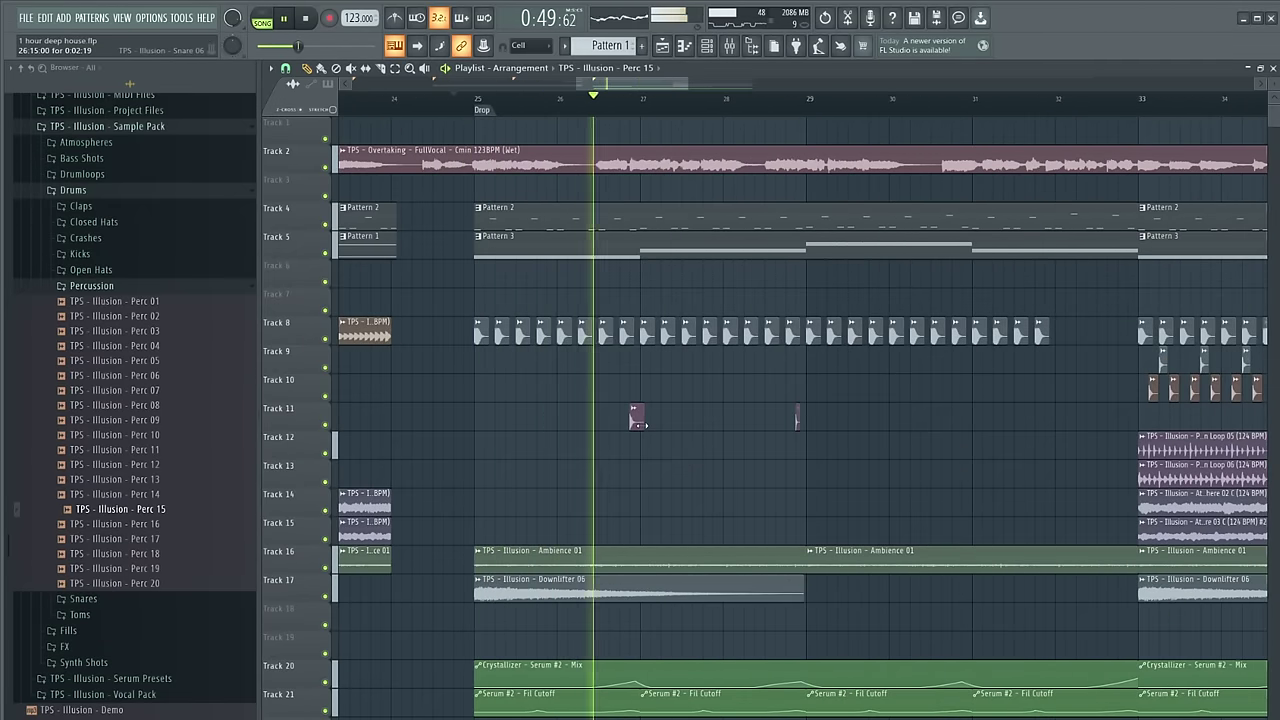
scroll(671, 414, down, 2)
scroll(640, 402, up, 1)
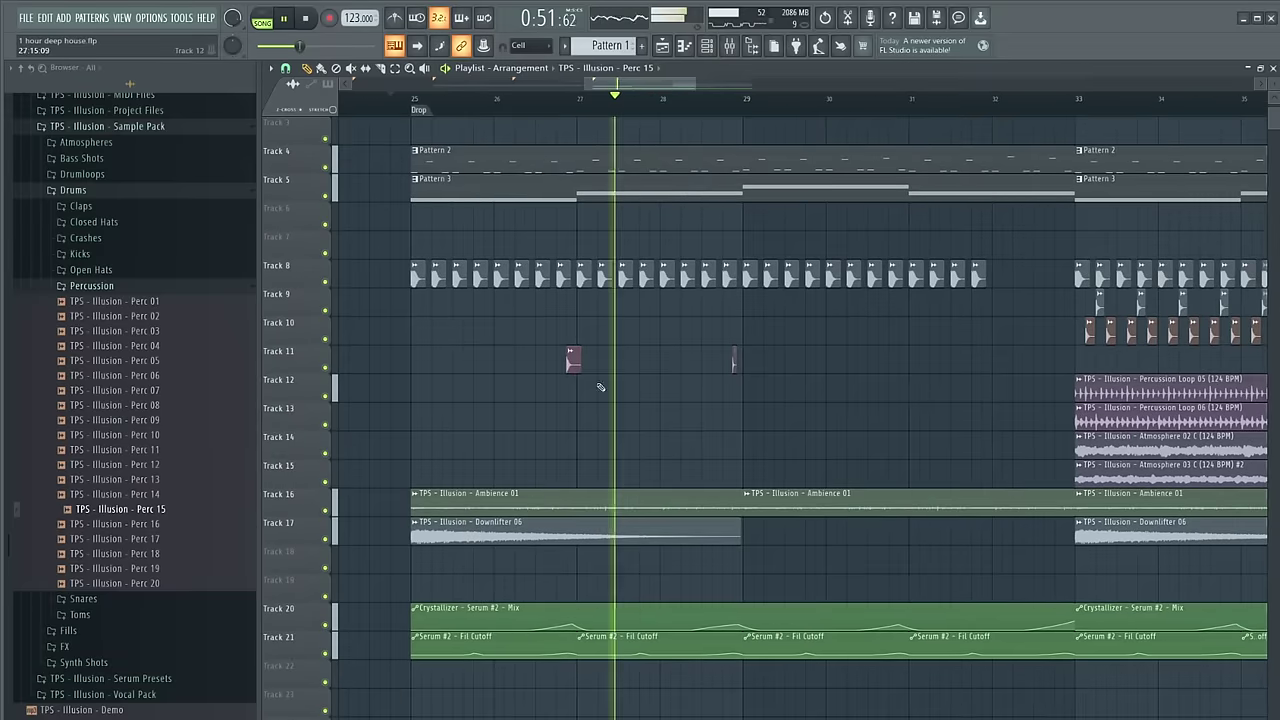
Try the Snare 06 clip at earlier positions around bar 26 on Track 11, and return it to just before bar 27
scroll(490, 366, up, 2)
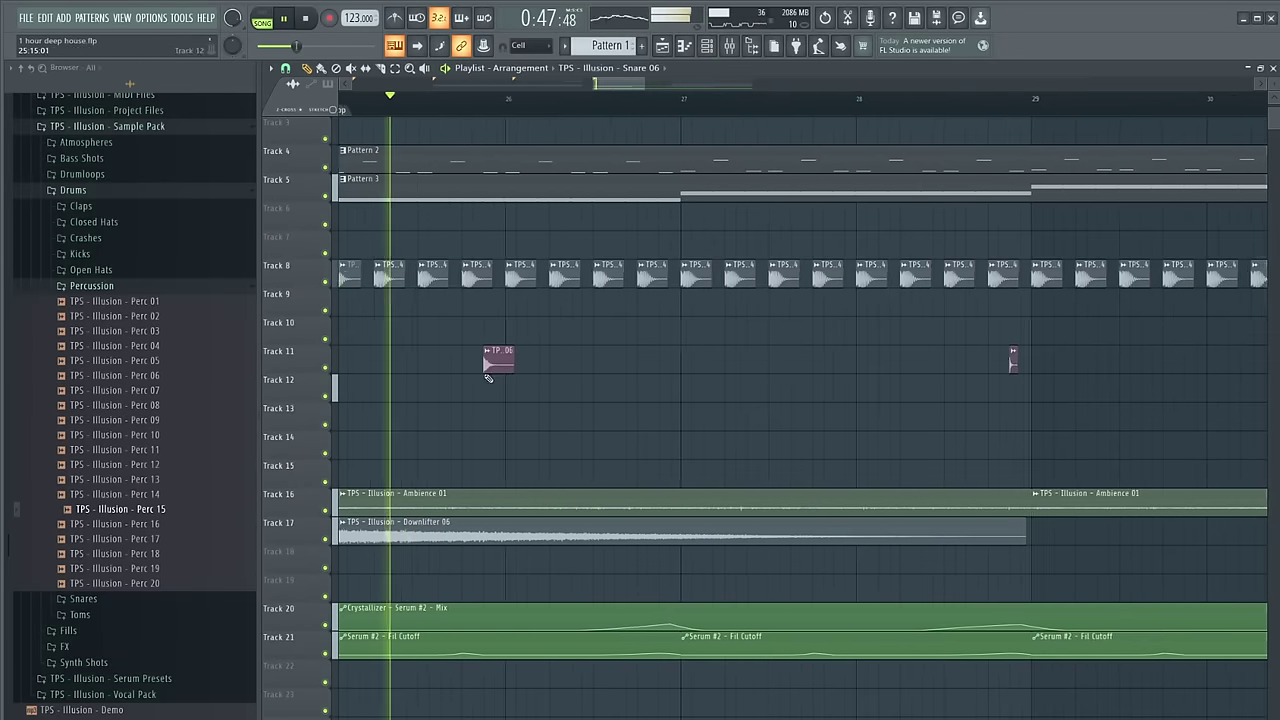
scroll(482, 330, down, 2)
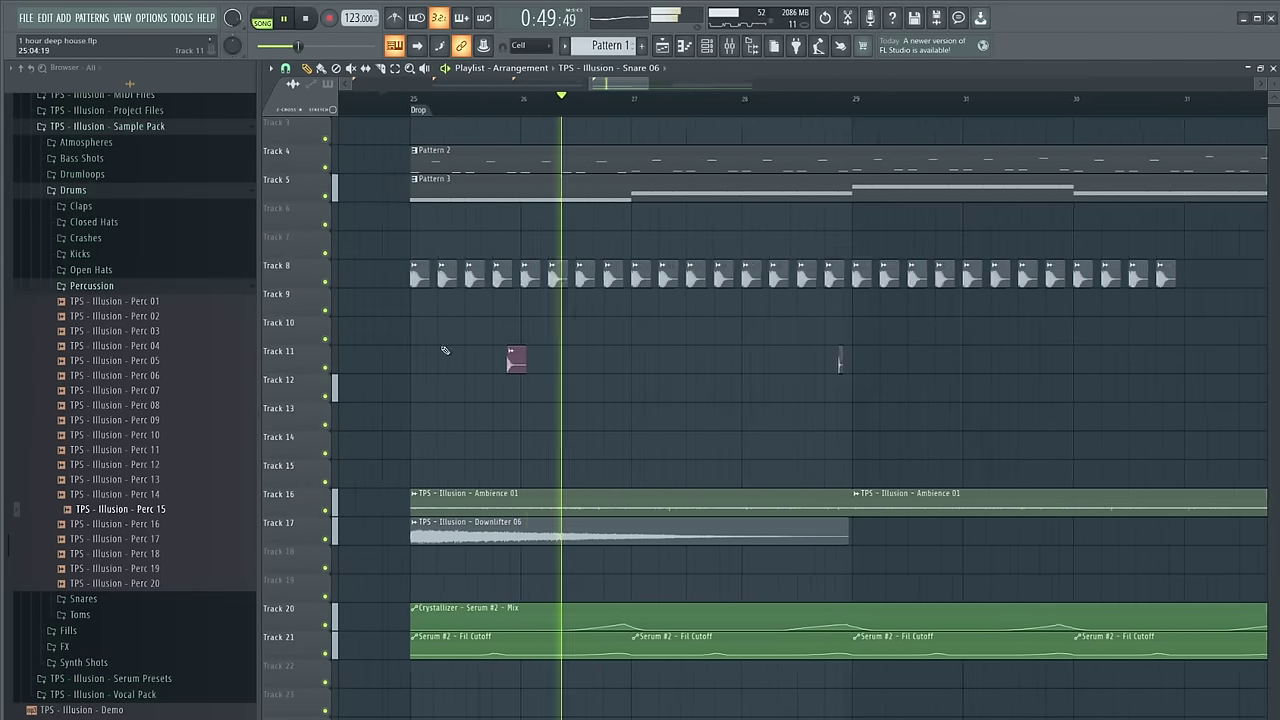
scroll(441, 350, up, 1)
click(352, 99)
drag(545, 361, 586, 361)
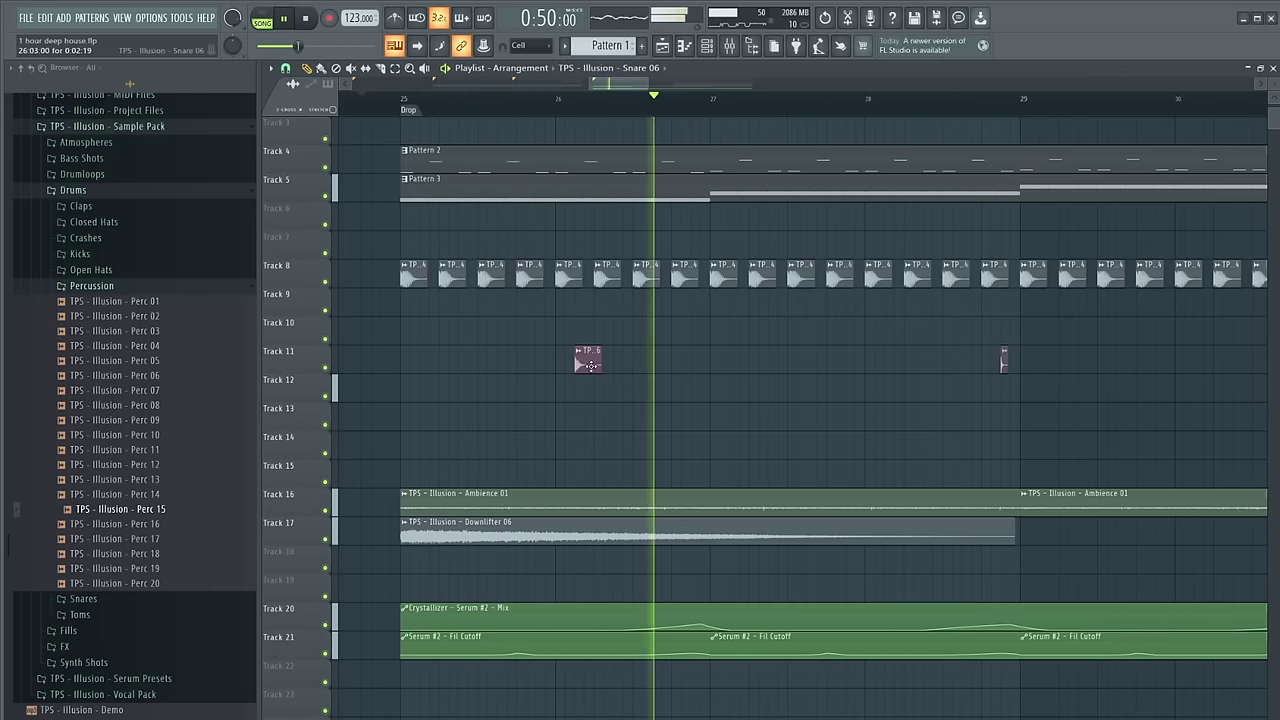
drag(587, 363, 703, 363)
Set the Snare 06 channel volume to 46% and close its channel settings
double_click(703, 363)
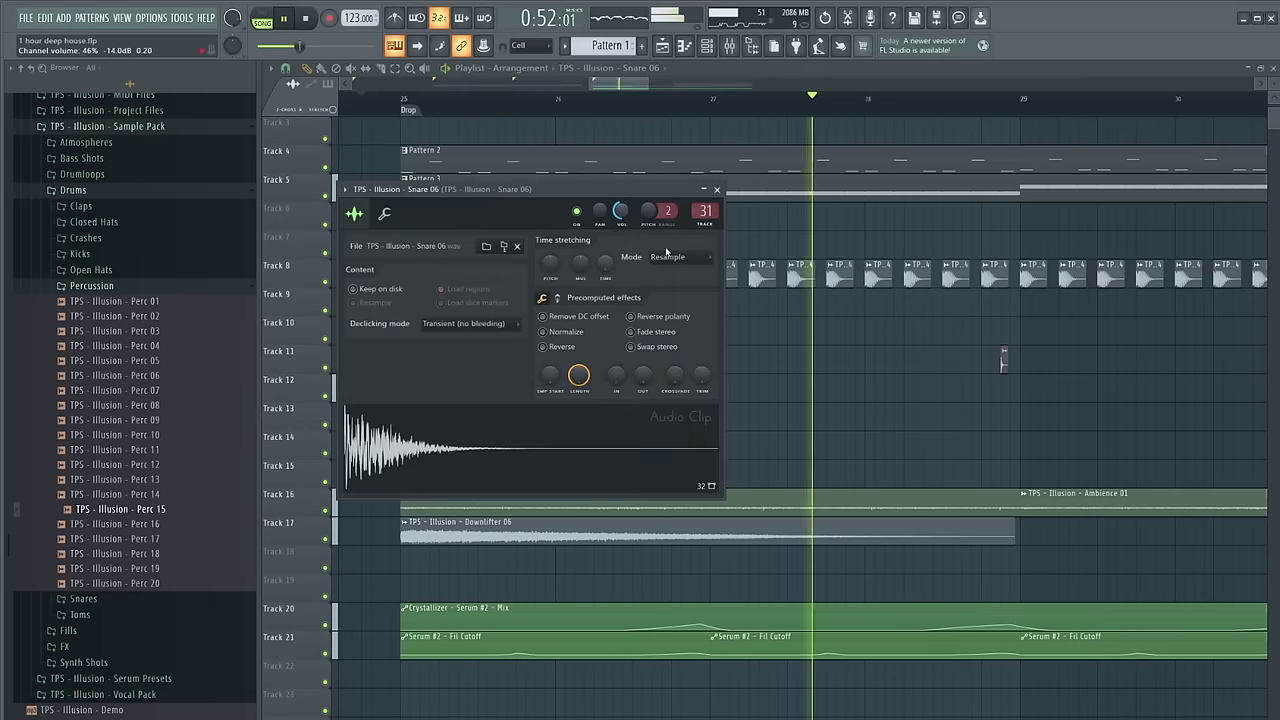
key(Escape)
scroll(840, 330, down, 3)
scroll(986, 394, up, 2)
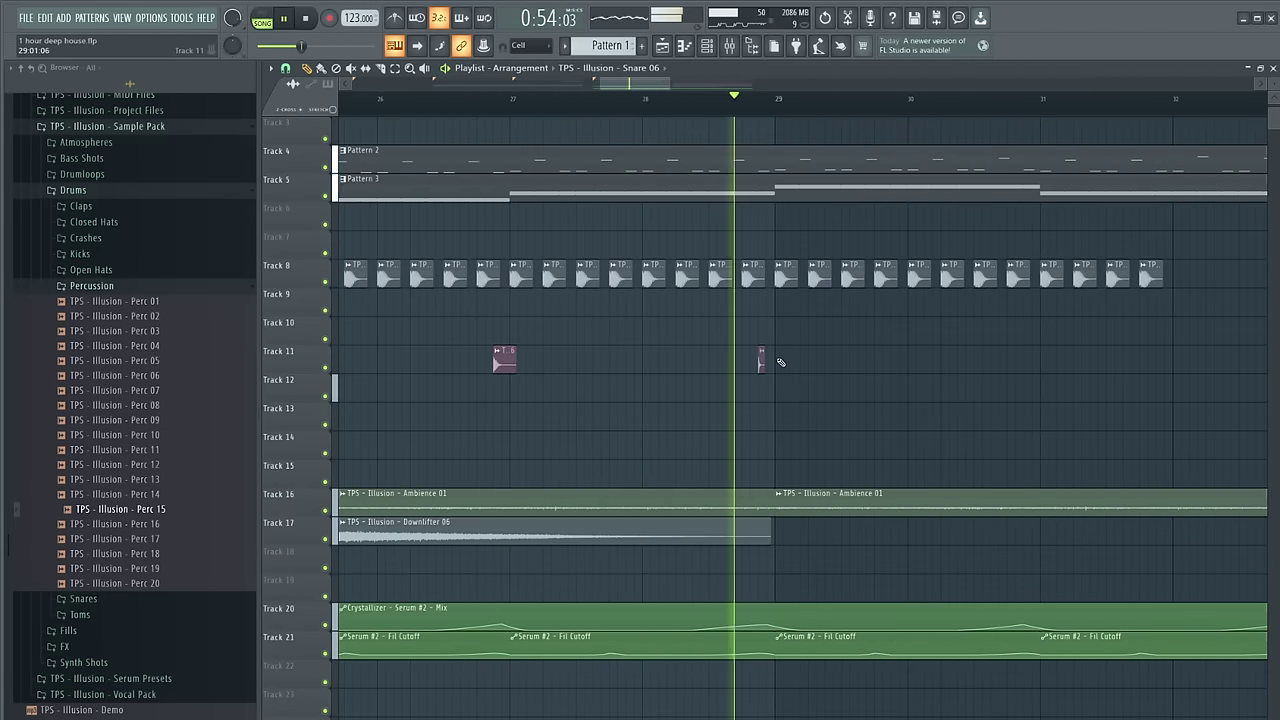
Delete the Perc 15 clip before bar 29 on Track 11 and stop playback
scroll(686, 330, up, 2)
click(691, 99)
click(773, 417)
right_click(762, 418)
right_click(778, 418)
key(space)
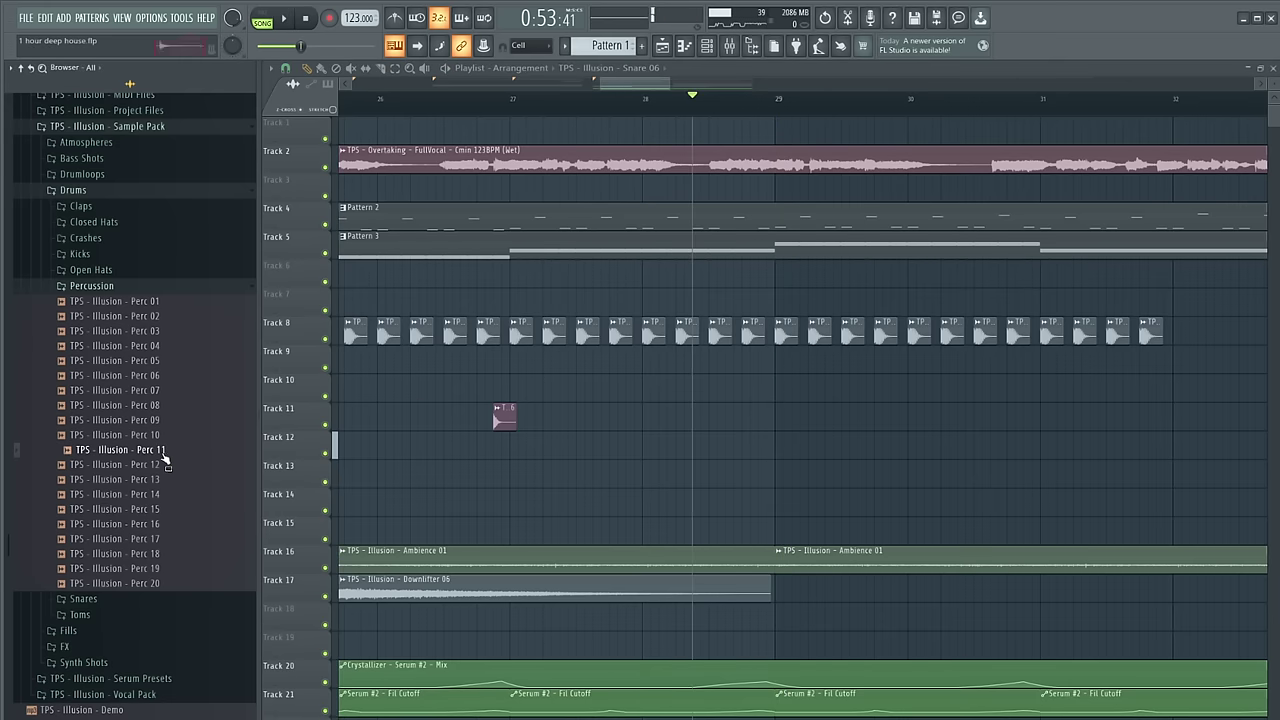
Place the Perc 12 sample on Track 11 just before bar 29 and open its channel settings
scroll(762, 420, up, 2)
key(space)
drag(762, 425, 786, 418)
double_click(768, 417)
key(space)
key(space)
key(Escape)
double_click(785, 418)
Select insert 31 in the mixer for the Perc 12 sample and play the section leading to bar 29
click(730, 48)
key(space)
click(829, 335)
click(812, 335)
right_click(743, 197)
key(space)
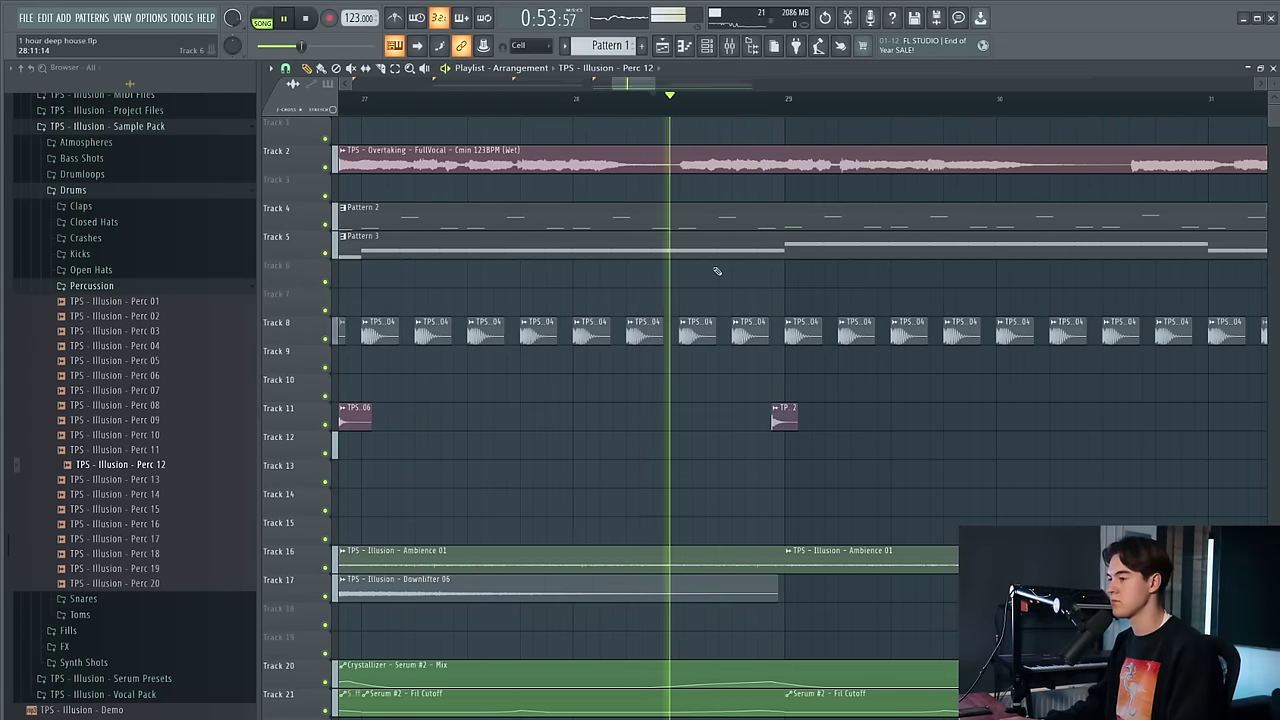
Move the Perc 12 clip on Track 11 one step earlier so it starts at 28:15
double_click(782, 415)
drag(782, 410, 772, 410)
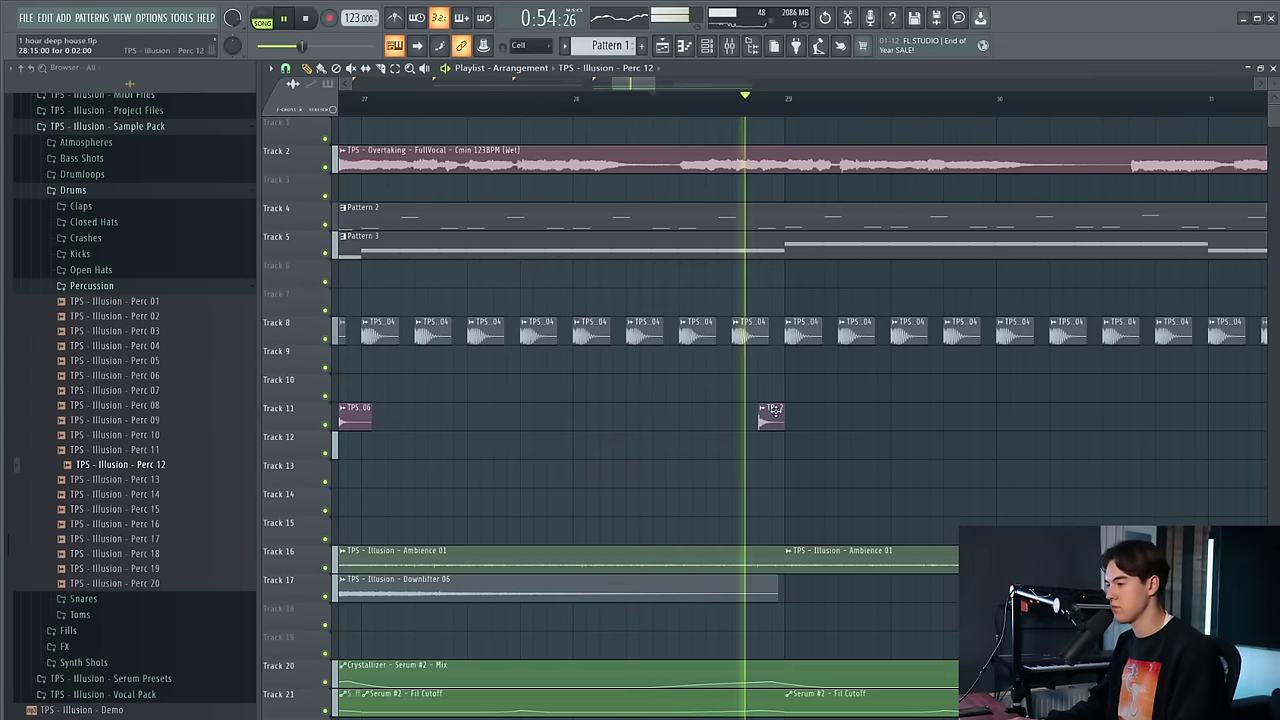
scroll(775, 412, down, 4)
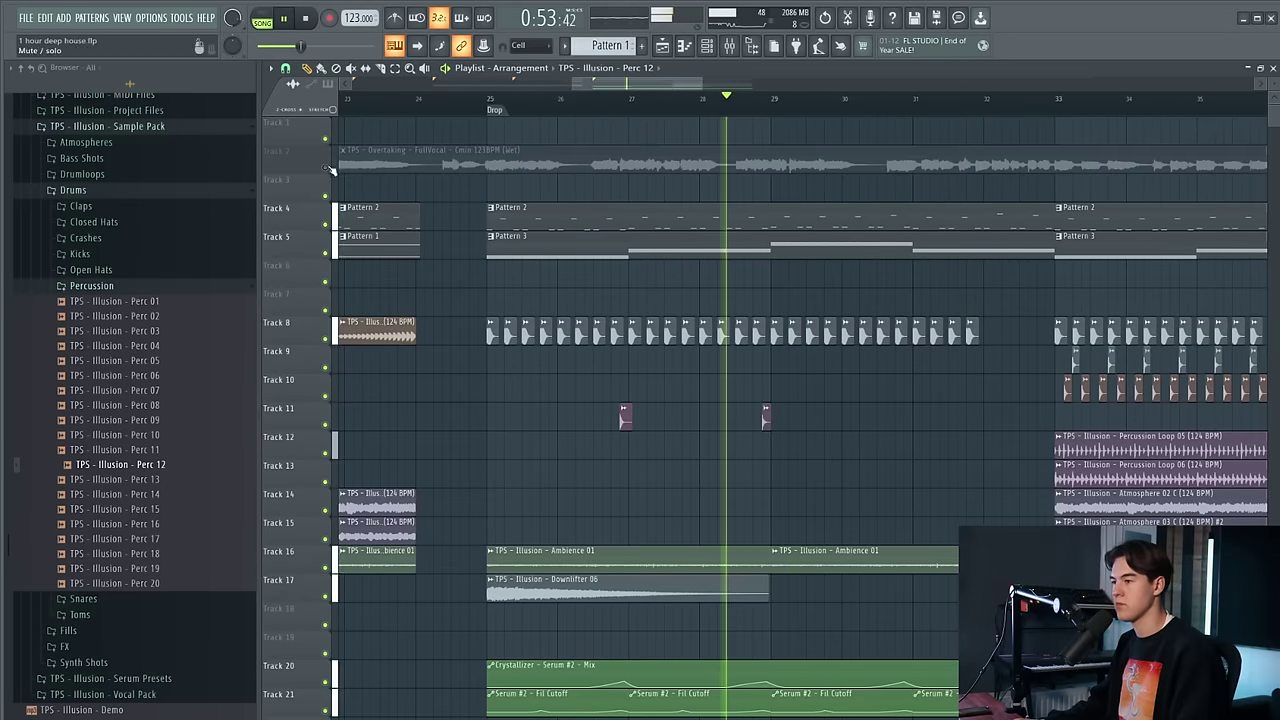
Listen to the drop with the vocal on Track 2 muted, checking the Snare 06 and Perc 12 hits in context
scroll(845, 410, down, 3)
scroll(768, 366, down, 3)
scroll(763, 363, up, 2)
click(543, 105)
scroll(809, 337, down, 3)
scroll(871, 326, up, 1)
scroll(874, 338, down, 1)
scroll(835, 370, down, 3)
scroll(950, 450, down, 1)
Move all atmosphere, ambience, downlifter and automation clips from Track 14 downward two tracks lower, and clear the selection
drag(1197, 686, 430, 356)
key(shift+Down)
key(shift+Down)
key(ctrl+d)
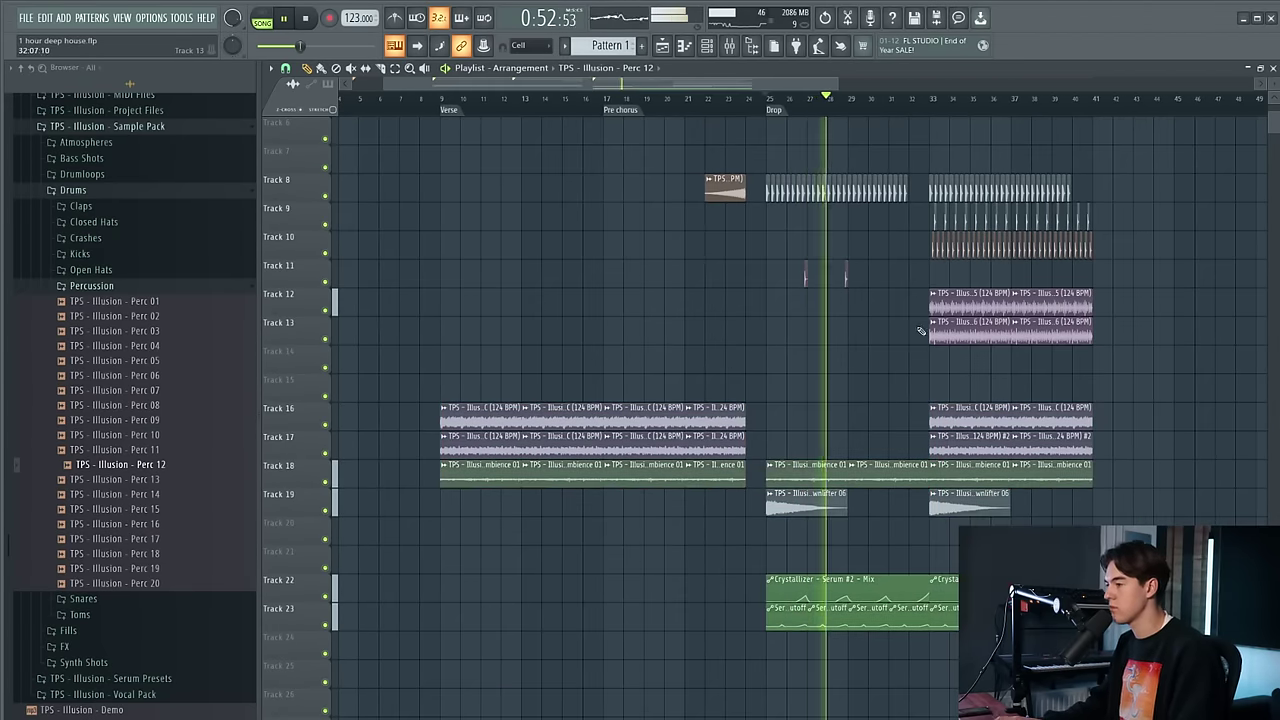
Copy the Snare 06 and Perc 12 clips on Track 11 to just before bars 31 and 33
scroll(880, 329, up, 3)
scroll(840, 335, up, 2)
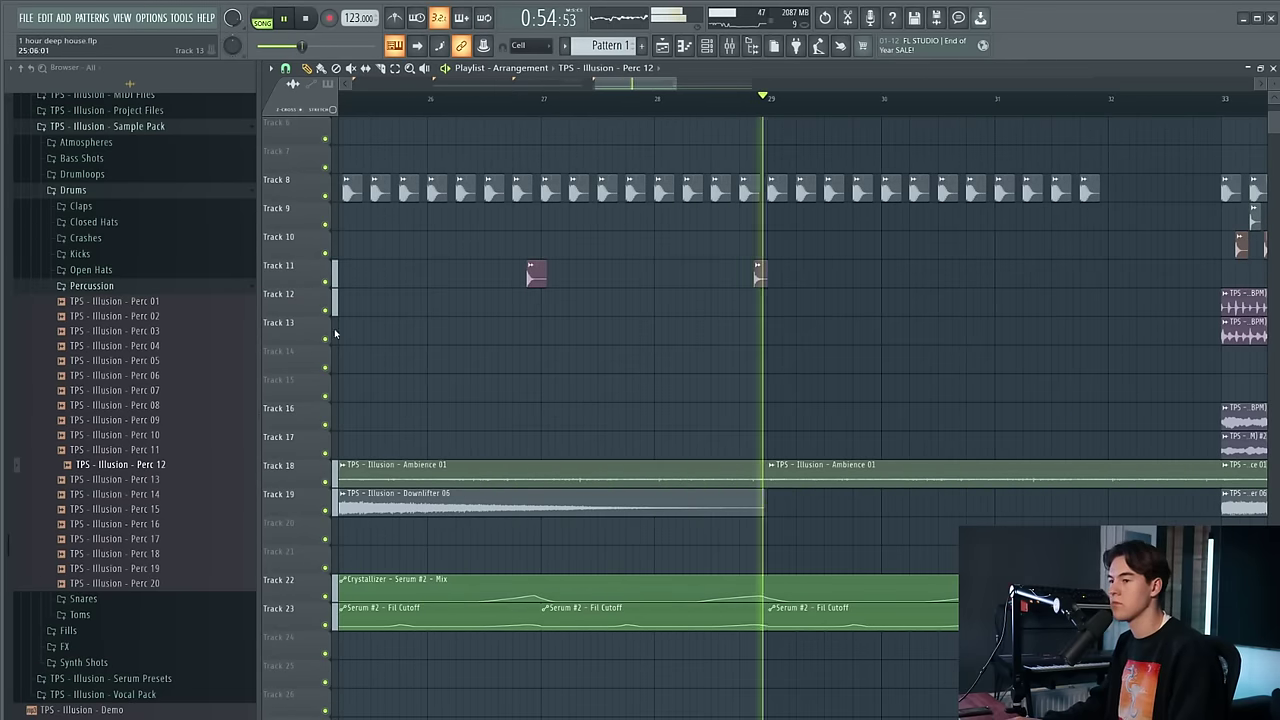
scroll(677, 300, down, 1)
scroll(677, 300, down, 1)
drag(863, 303, 905, 277)
scroll(905, 277, up, 2)
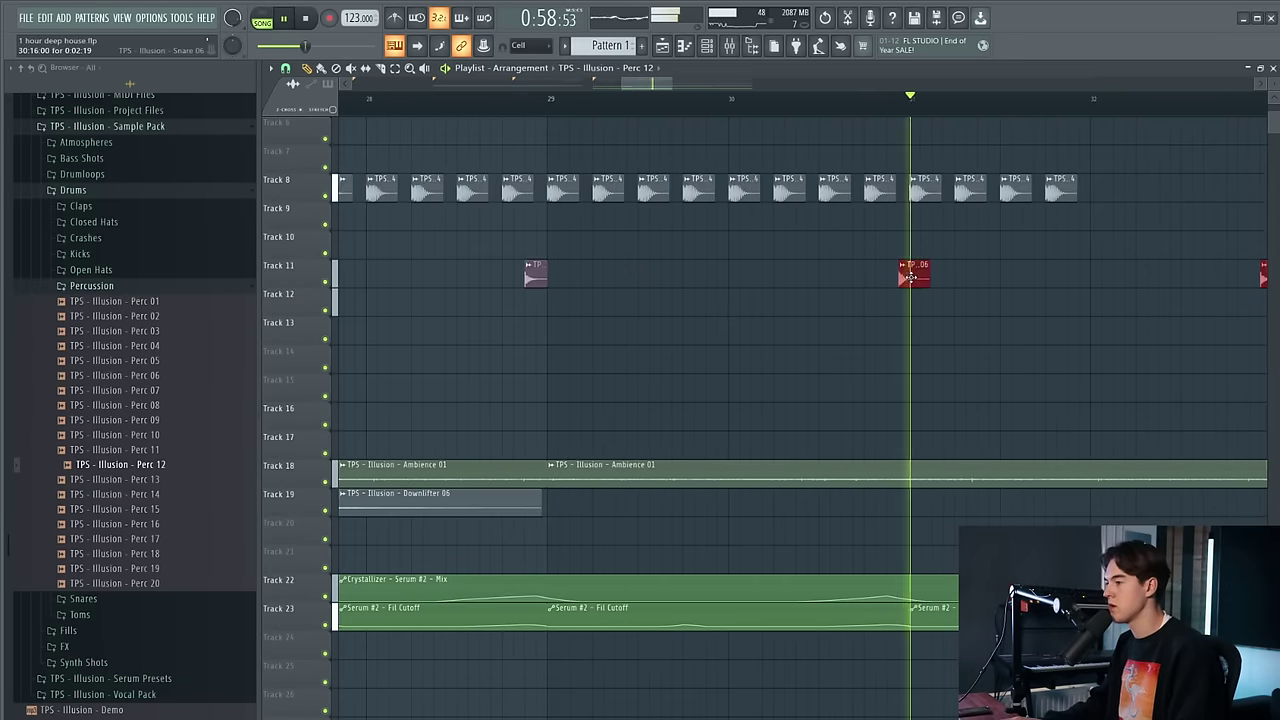
scroll(902, 276, down, 3)
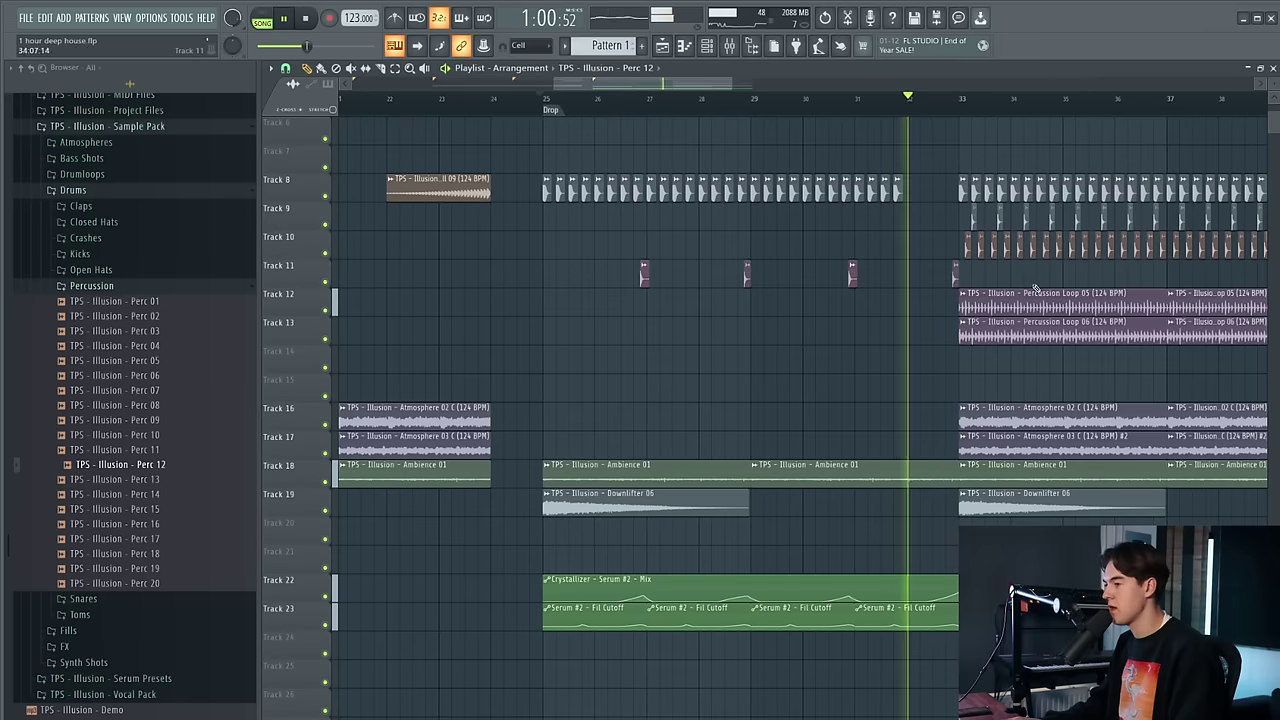
Insert an empty track above the Percussion Loop 06 clips, move the Percussion Loop 05 clips down onto it, and stop playback
click(670, 307)
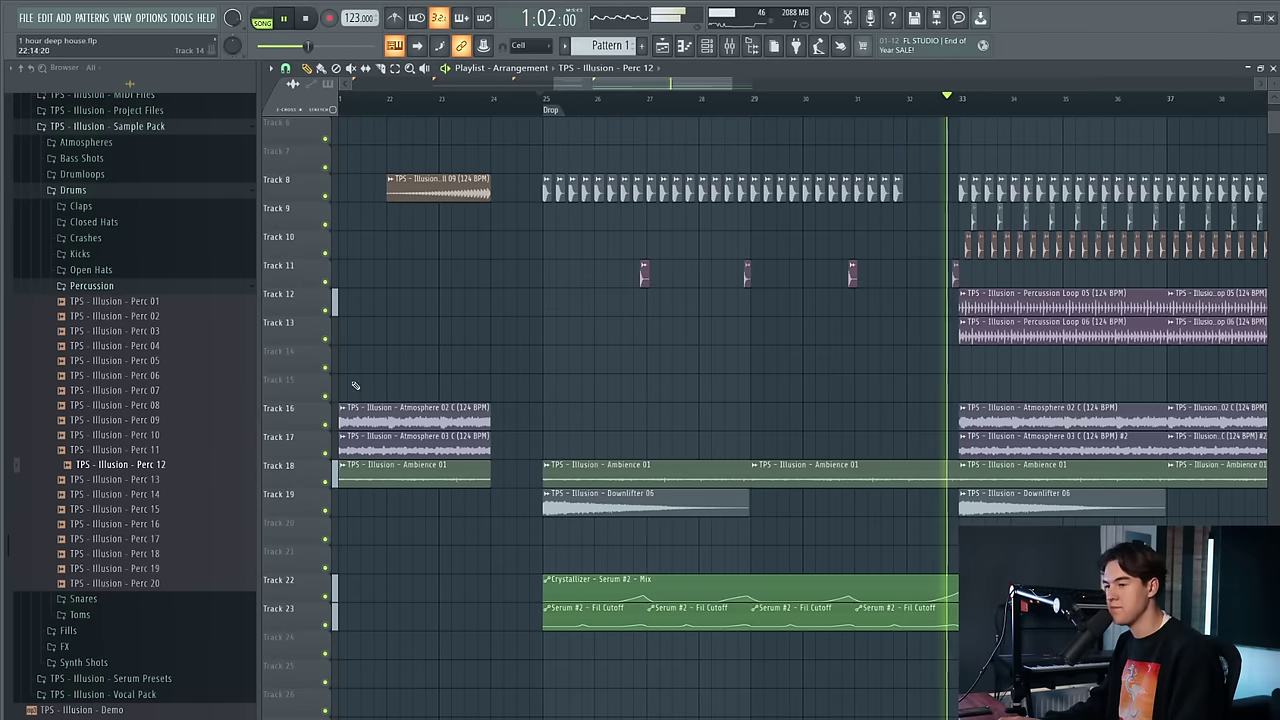
right_click(300, 318)
click(329, 577)
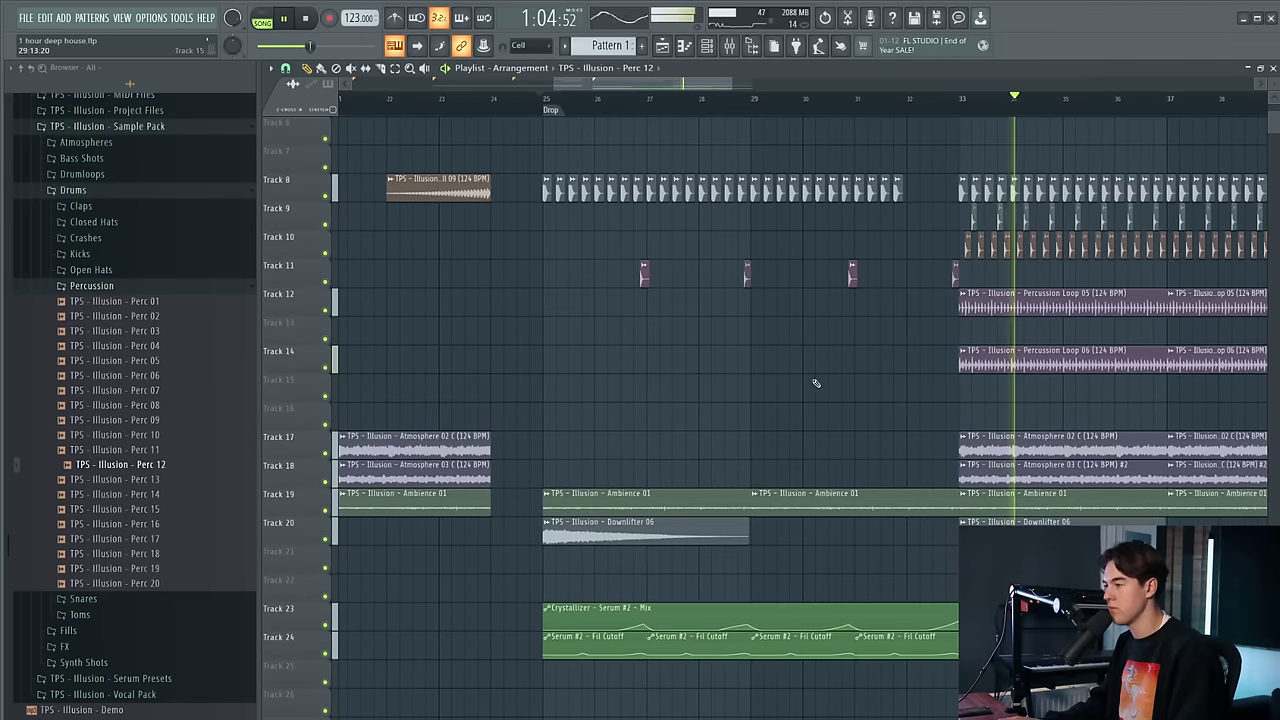
scroll(785, 330, down, 2)
click(1138, 280)
key(space)
key(ctrl+z)
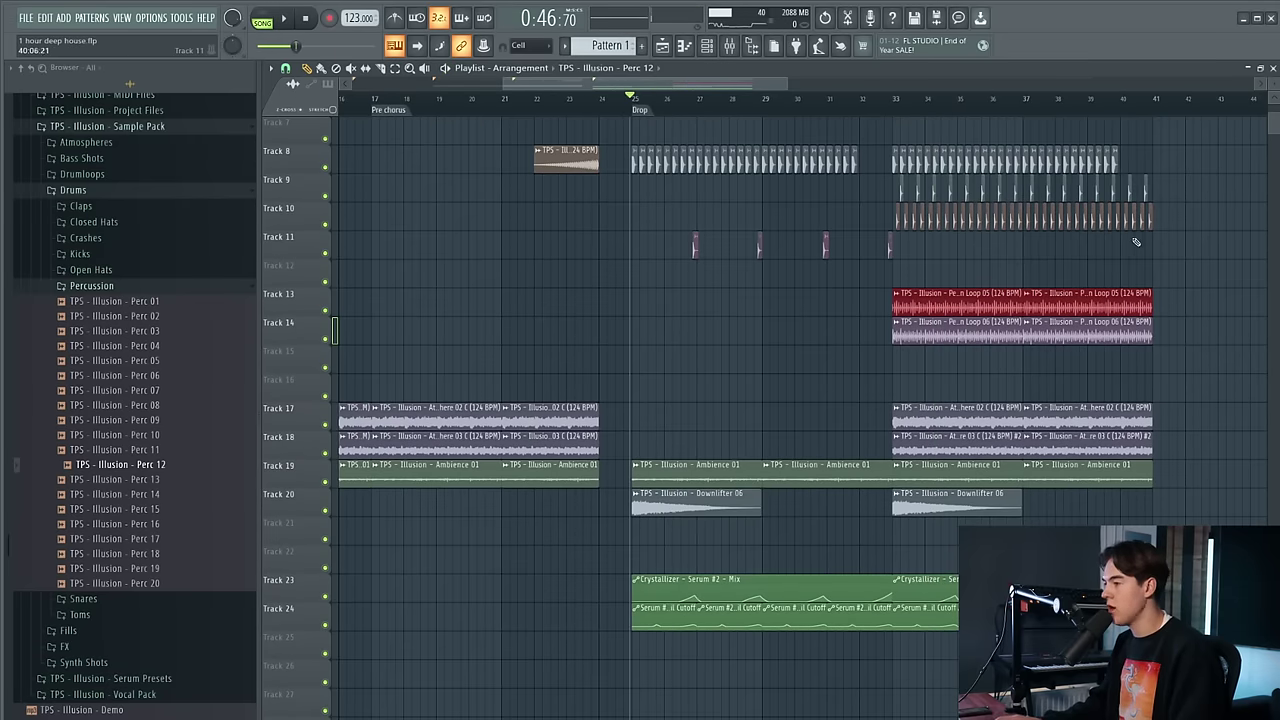
Place Short Sweep 01 from the FX Short Sweeps folder on Track 13, ending at bar 27, and play it in the drop
click(135, 288)
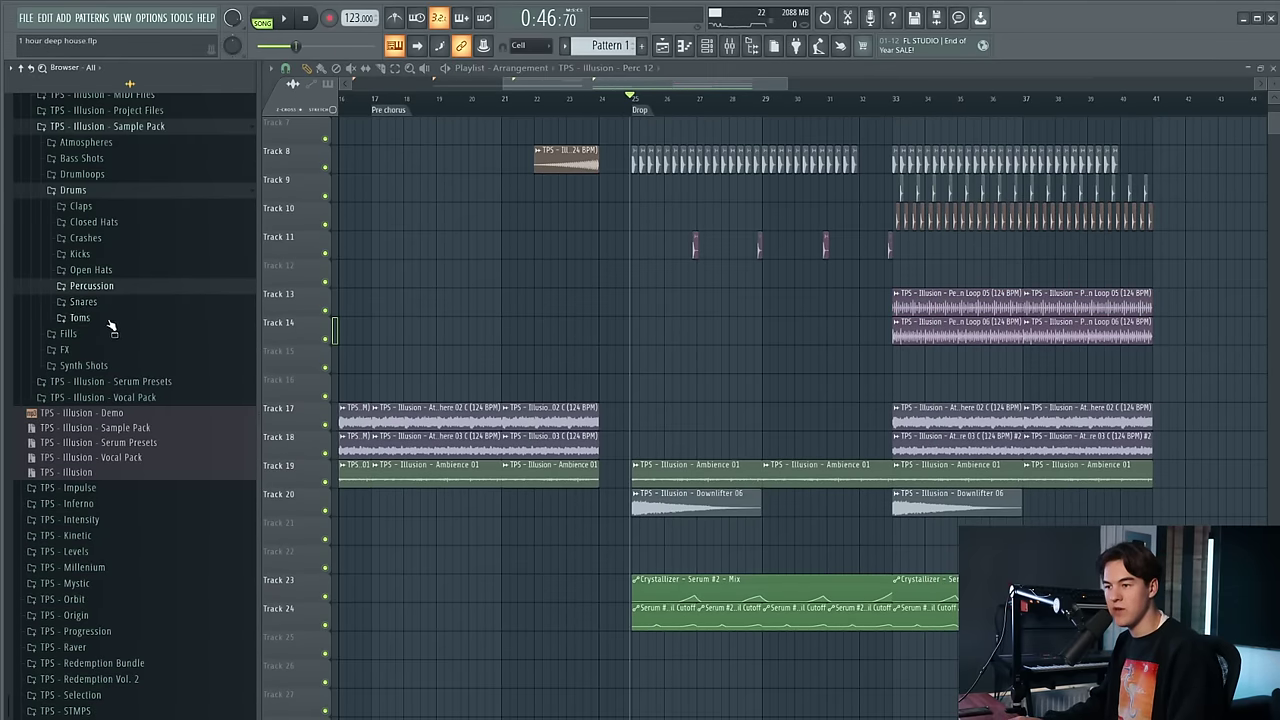
click(110, 350)
click(97, 413)
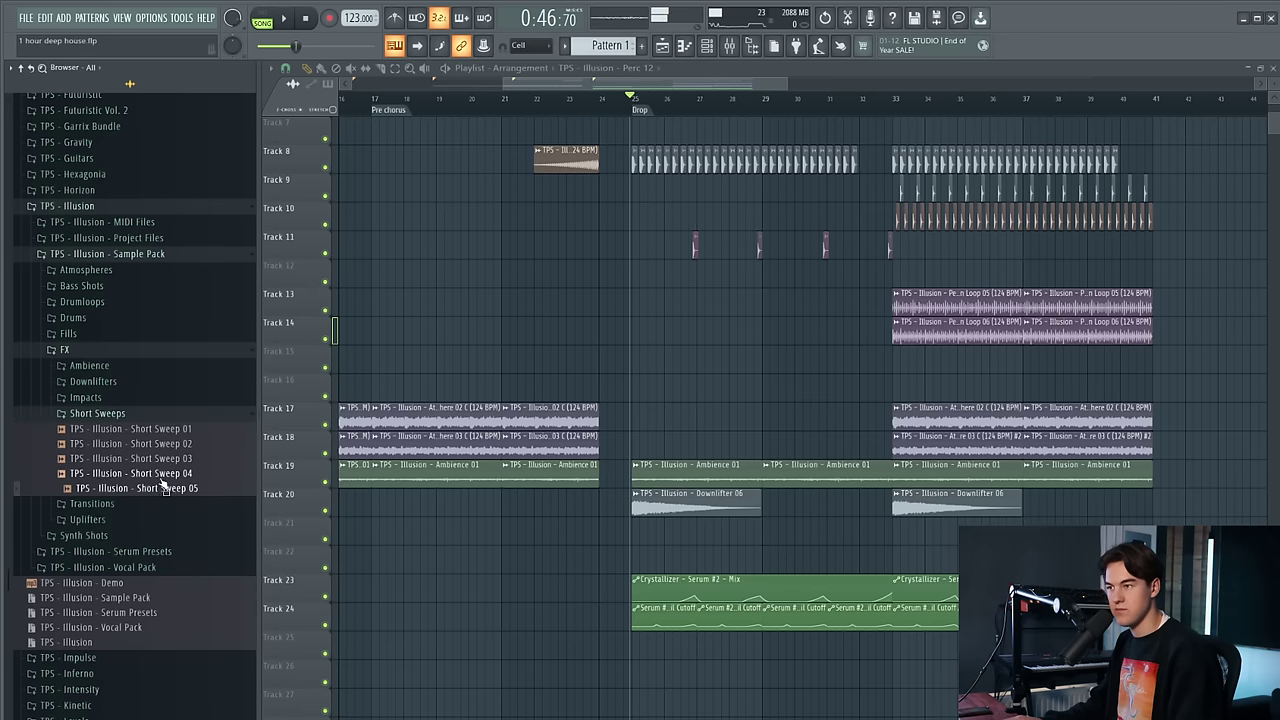
scroll(655, 288, up, 3)
drag(668, 290, 780, 308)
key(space)
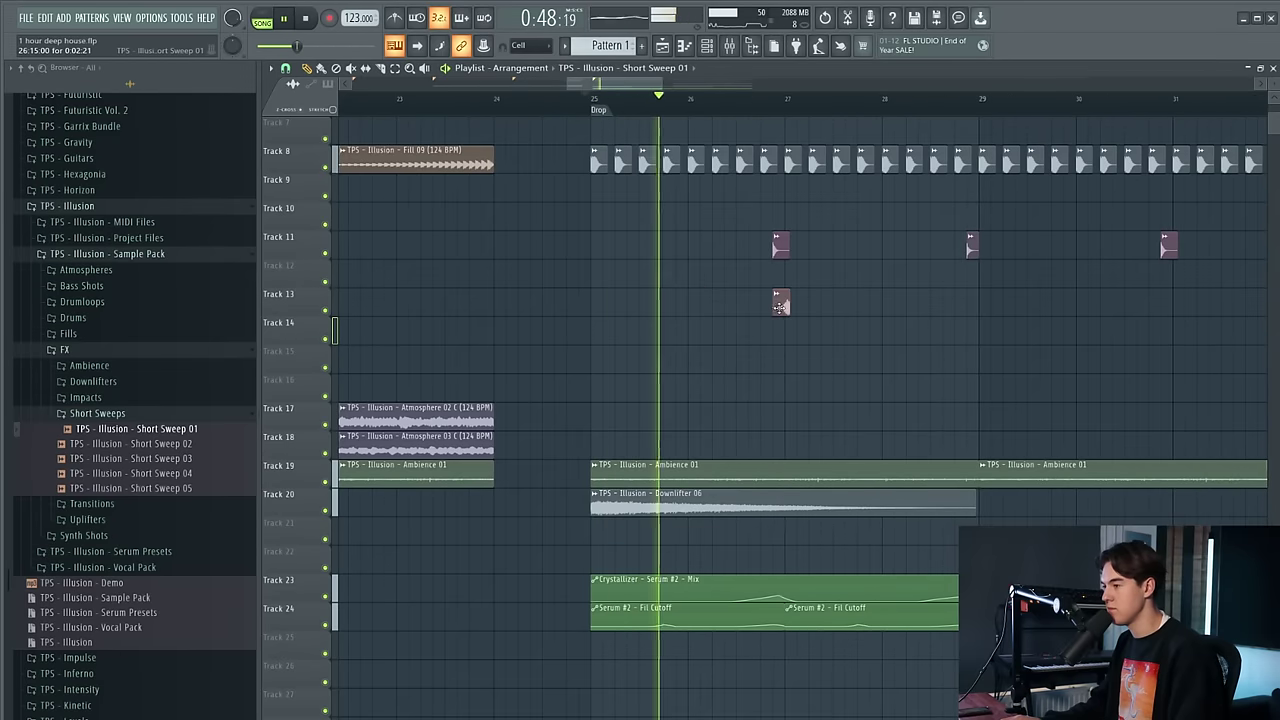
scroll(780, 308, up, 4)
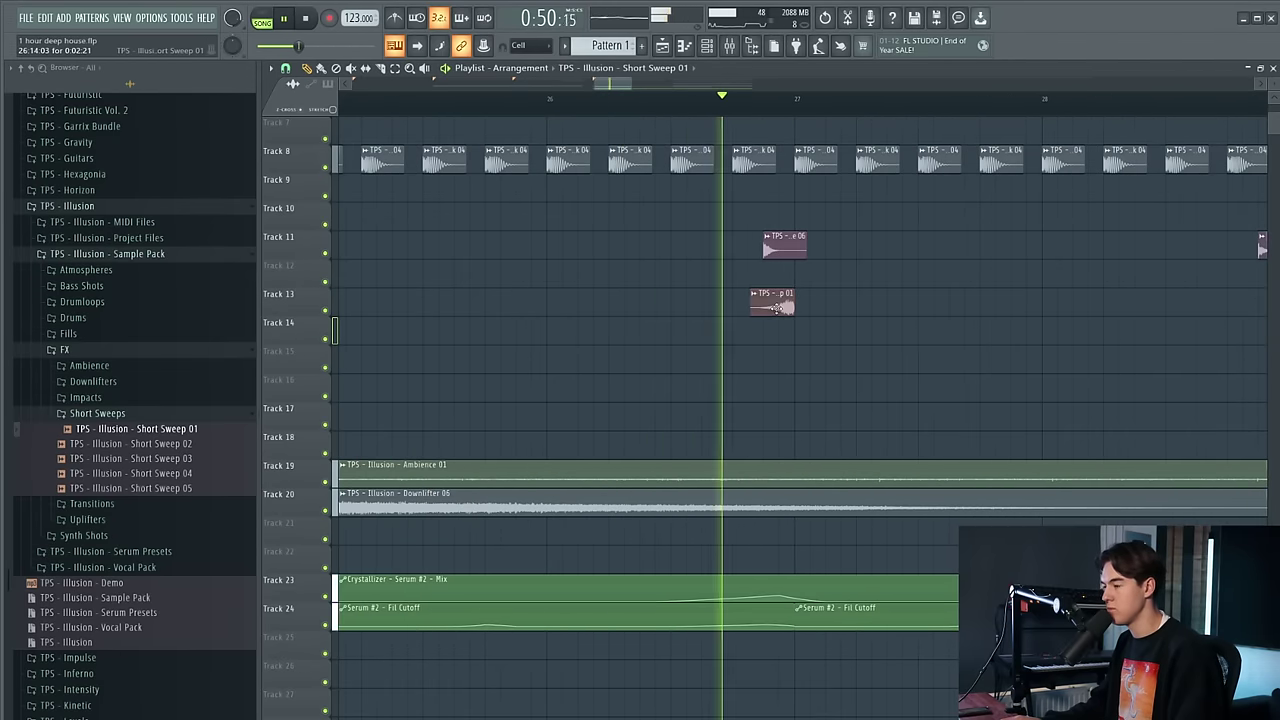
Add Short Sweep 02 to Track 13 ending at bar 27, moving Short Sweep 01 along the same track to end at bar 29
double_click(777, 308)
click(717, 98)
double_click(790, 316)
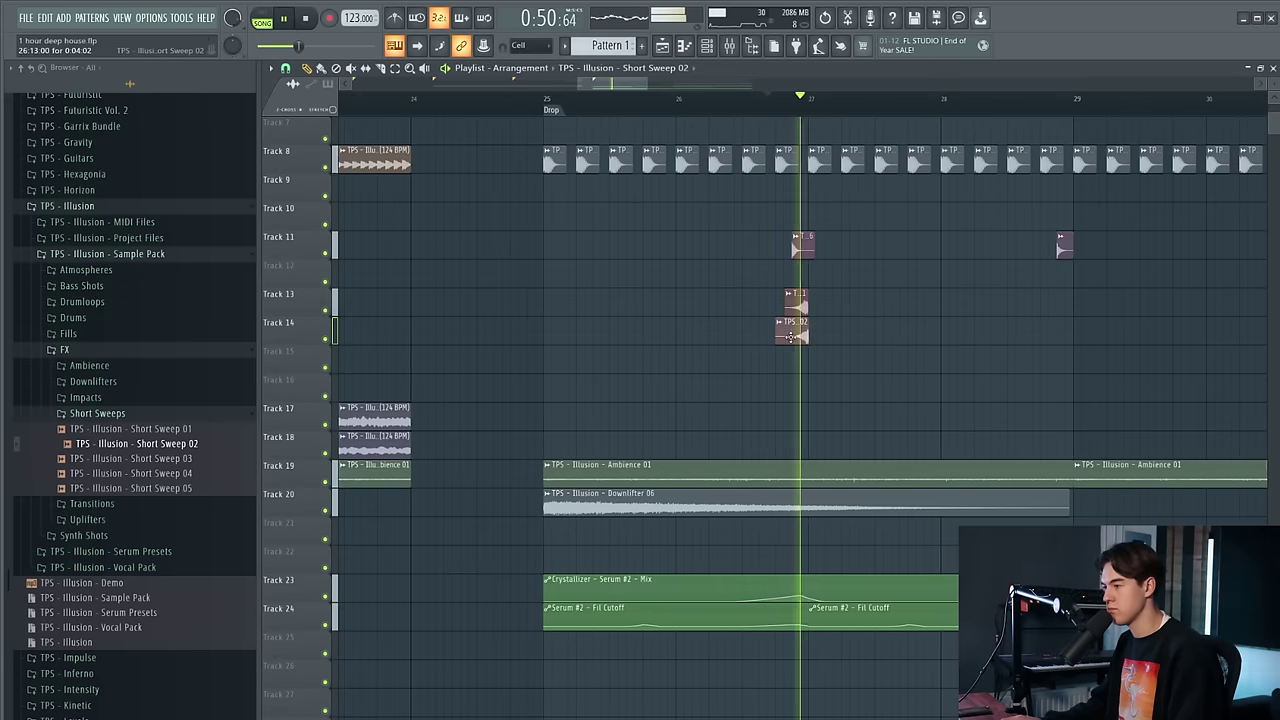
drag(800, 330, 968, 352)
drag(1083, 296, 1050, 315)
key(space)
drag(975, 334, 781, 334)
key(space)
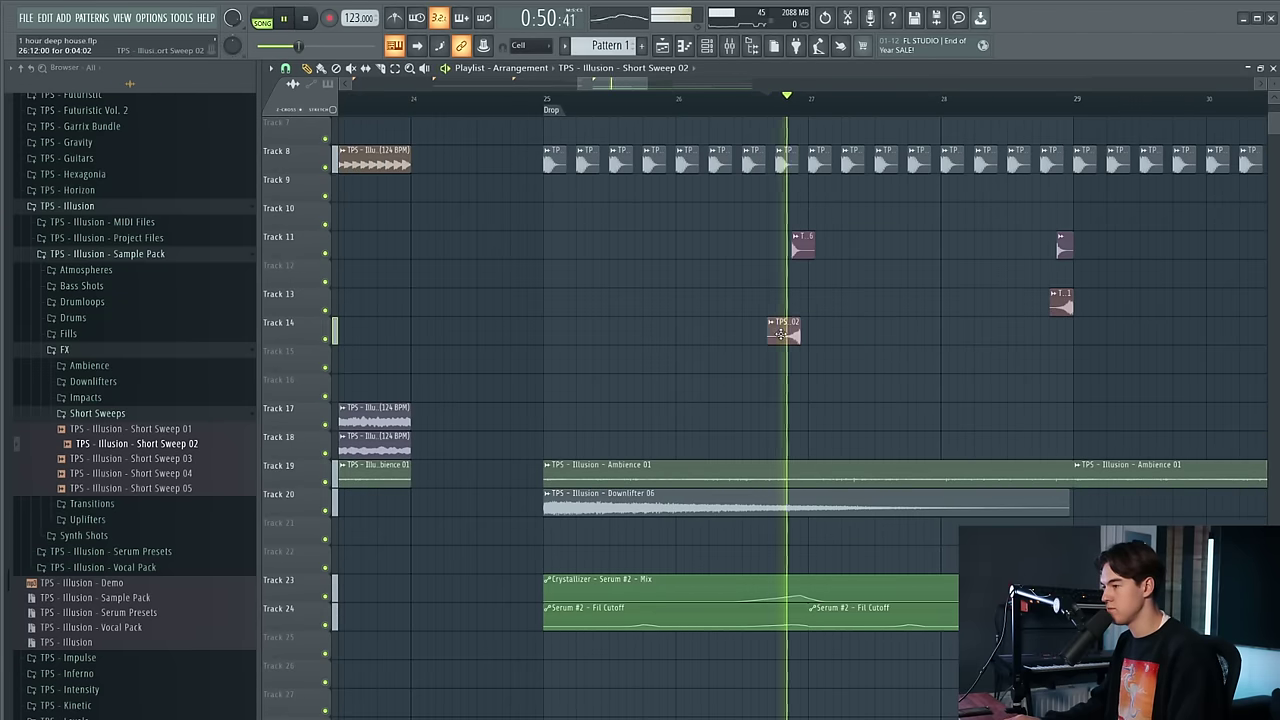
key(space)
key(space)
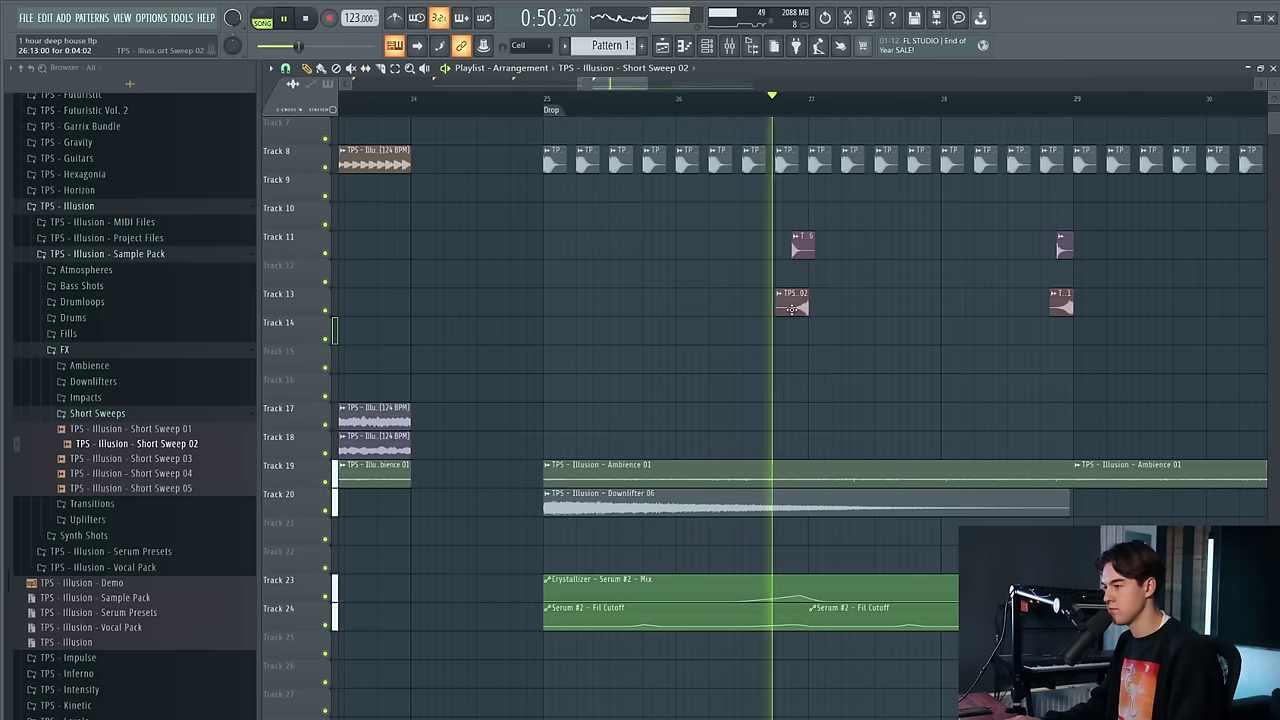
Lengthen the fade-in of Short Sweep 02, lower its volume and pan it to the right
double_click(792, 302)
drag(545, 306, 545, 281)
key(space)
key(space)
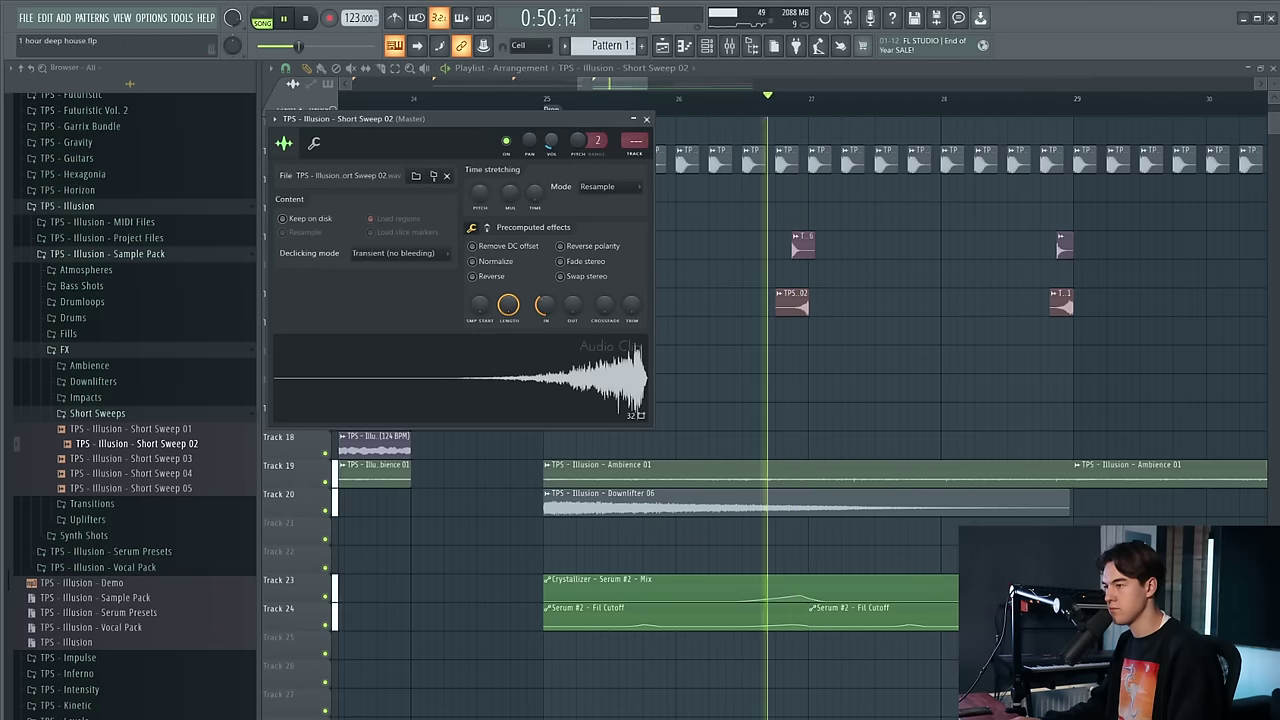
drag(530, 145, 530, 128)
Pan Short Sweep 01 28% left and set its channel volume to 13%
double_click(1066, 311)
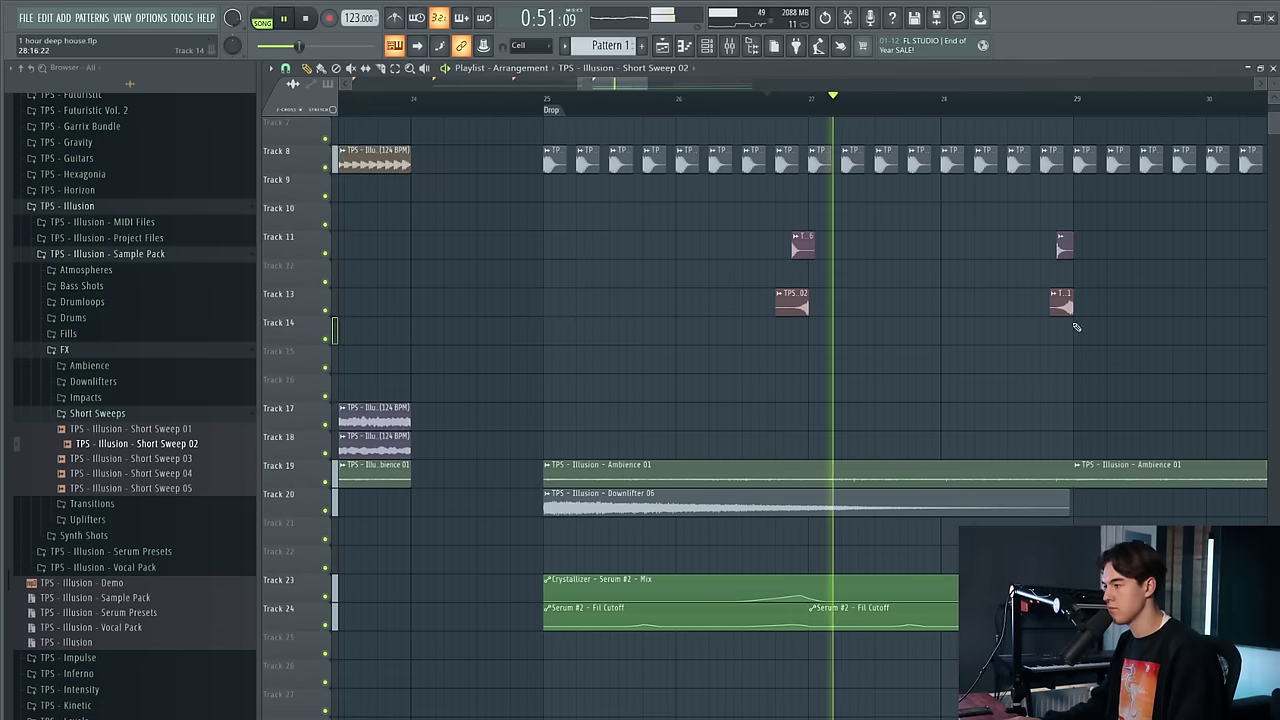
drag(645, 297, 645, 304)
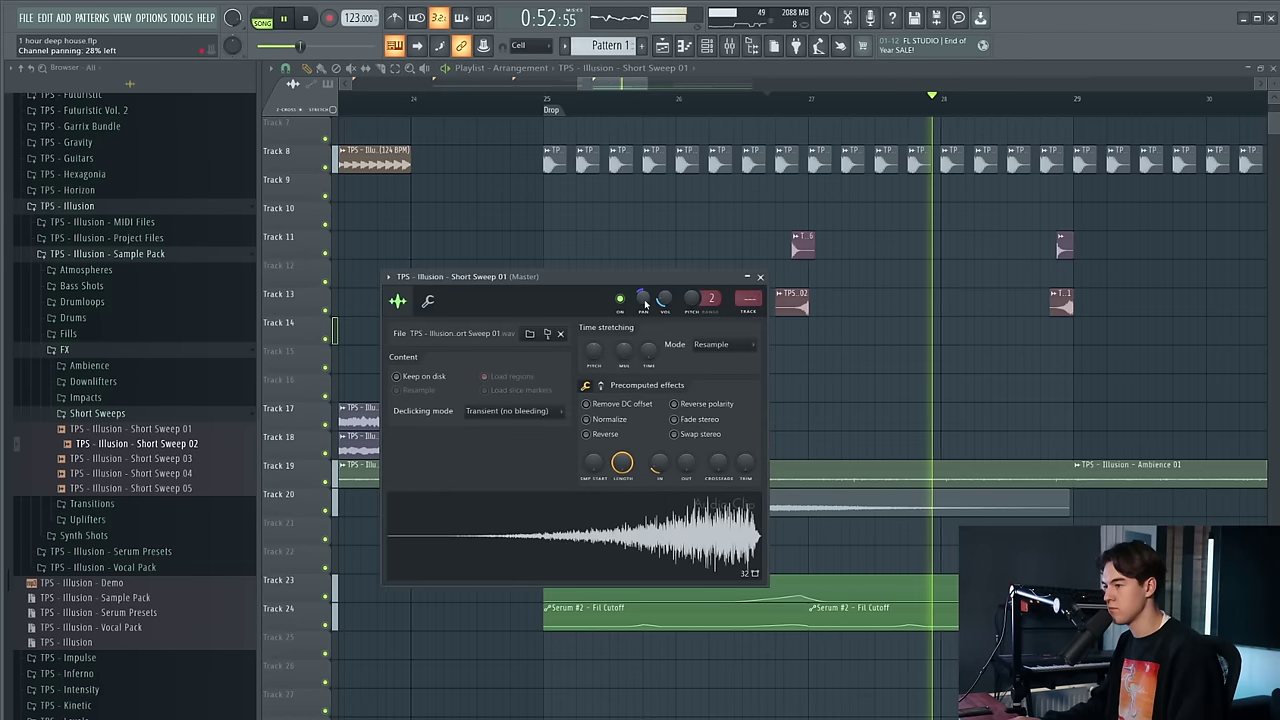
double_click(792, 302)
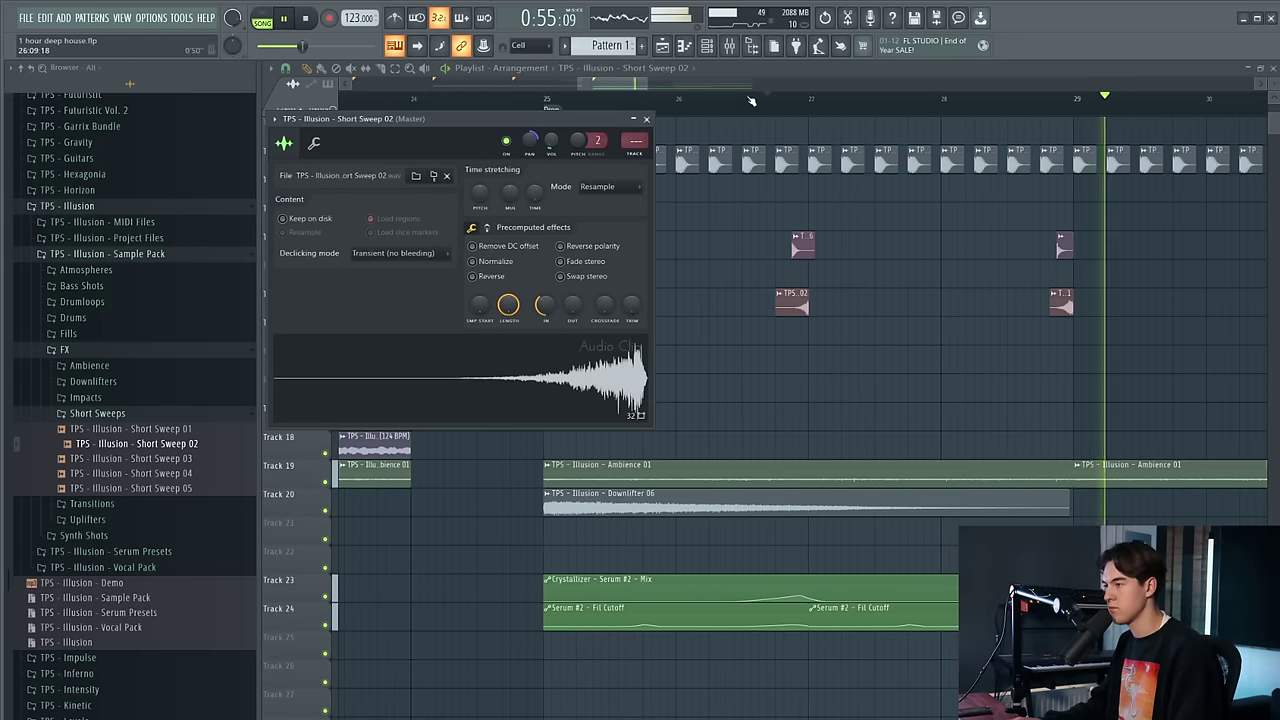
double_click(1061, 306)
key(space)
key(space)
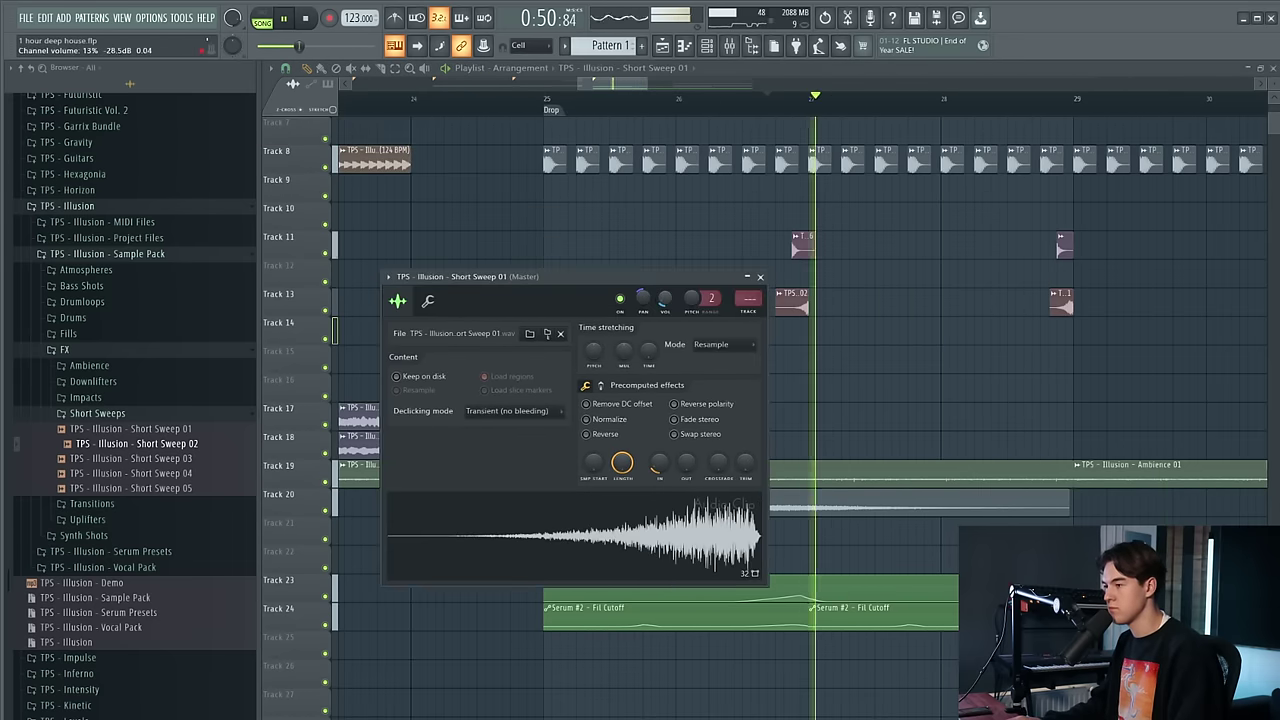
click(760, 277)
Move both short sweep clips up to Track 12 and copy them to end at bars 31 and 33
scroll(903, 351, down, 3)
mouse_move(1011, 336)
mouse_down()
mouse_move(815, 308)
mouse_move(812, 281)
mouse_move(1058, 285)
mouse_move(992, 284)
mouse_up()
scroll(995, 284, up, 5)
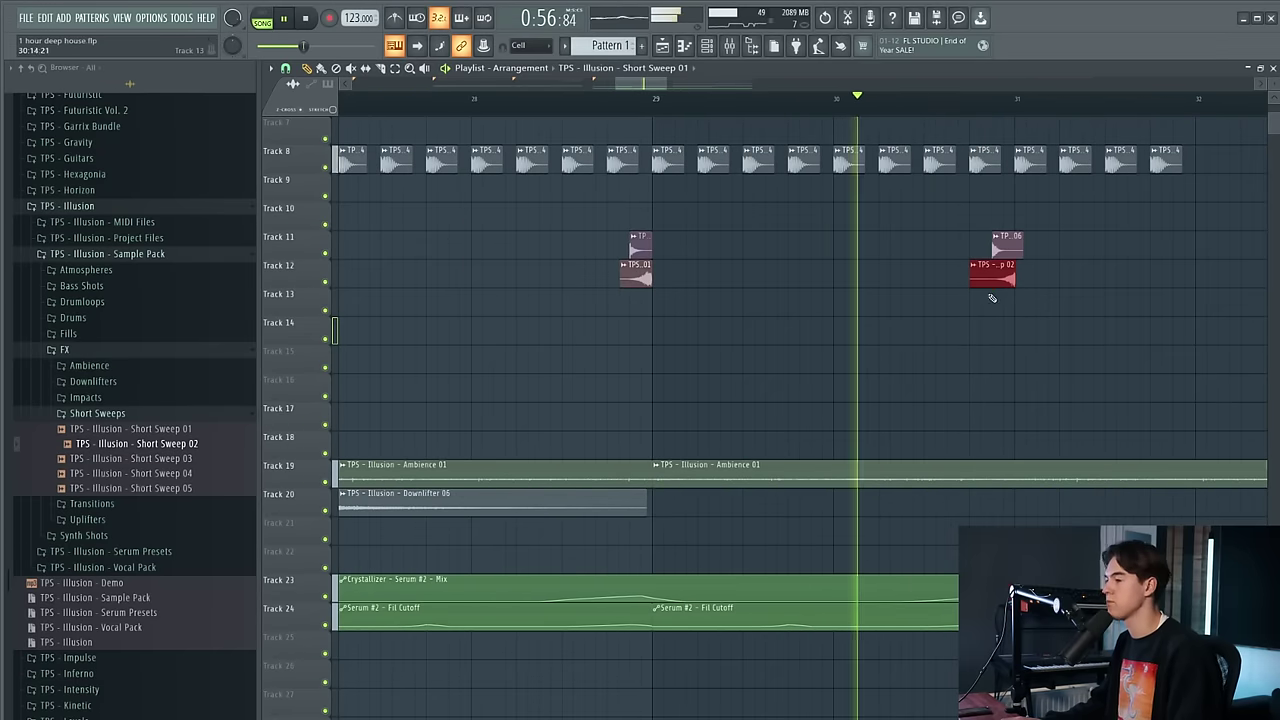
scroll(994, 290, down, 4)
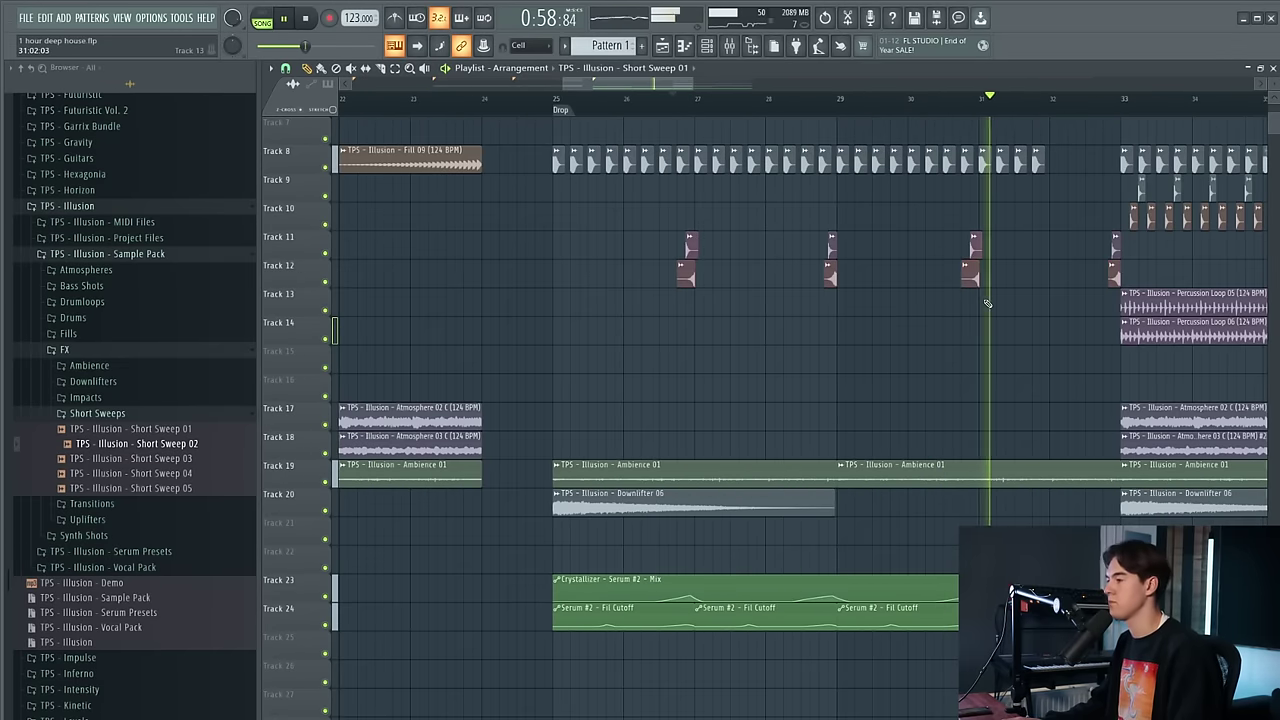
Copy the Track 11 fill hits and Track 12 sweeps into bars 33 to 41, and clear the selection
scroll(987, 295, down, 4)
mouse_move(1094, 256)
mouse_down()
mouse_move(871, 289)
mouse_move(476, 243)
mouse_move(892, 283)
mouse_up()
scroll(806, 278, down, 5)
scroll(914, 280, up, 4)
scroll(810, 280, up, 2)
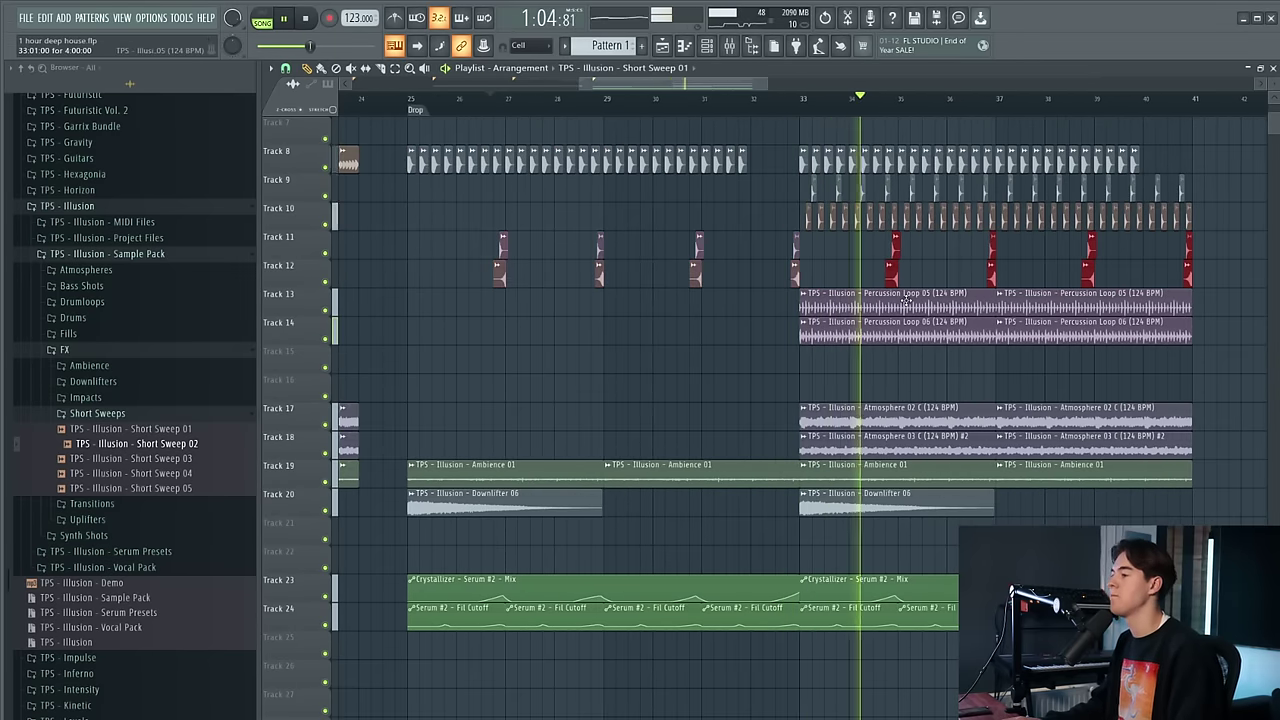
ctrl+click(933, 274)
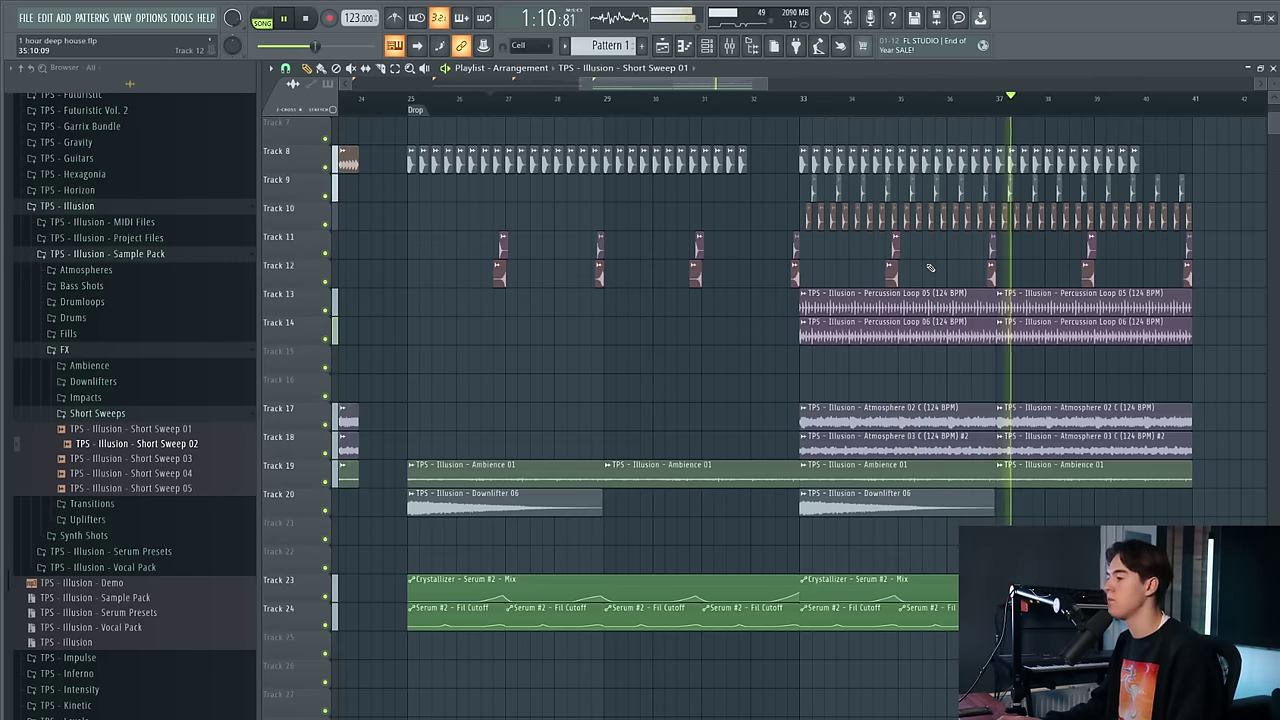
Place Transition 03 from the FX Transitions folder on Track 15, starting before bar 33 and running across it
scroll(930, 270, up, 2)
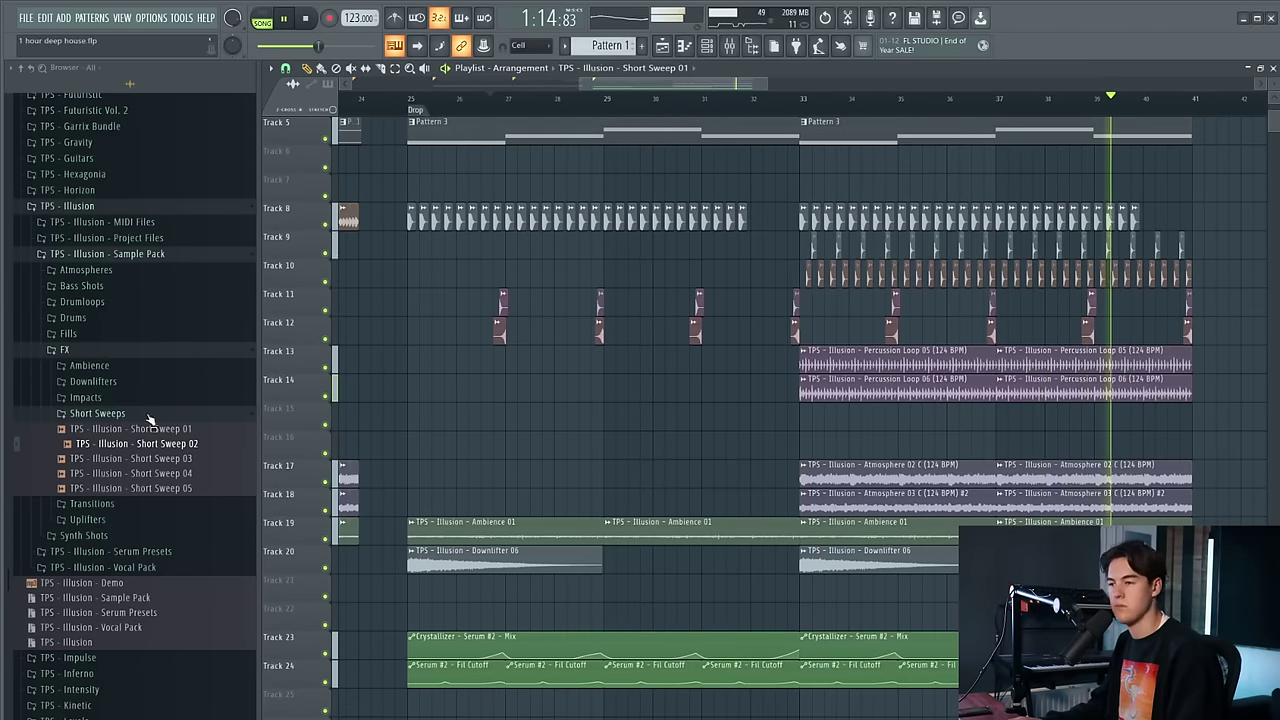
ctrl+scroll(830, 350, down, 2)
ctrl+scroll(829, 351, down, 1)
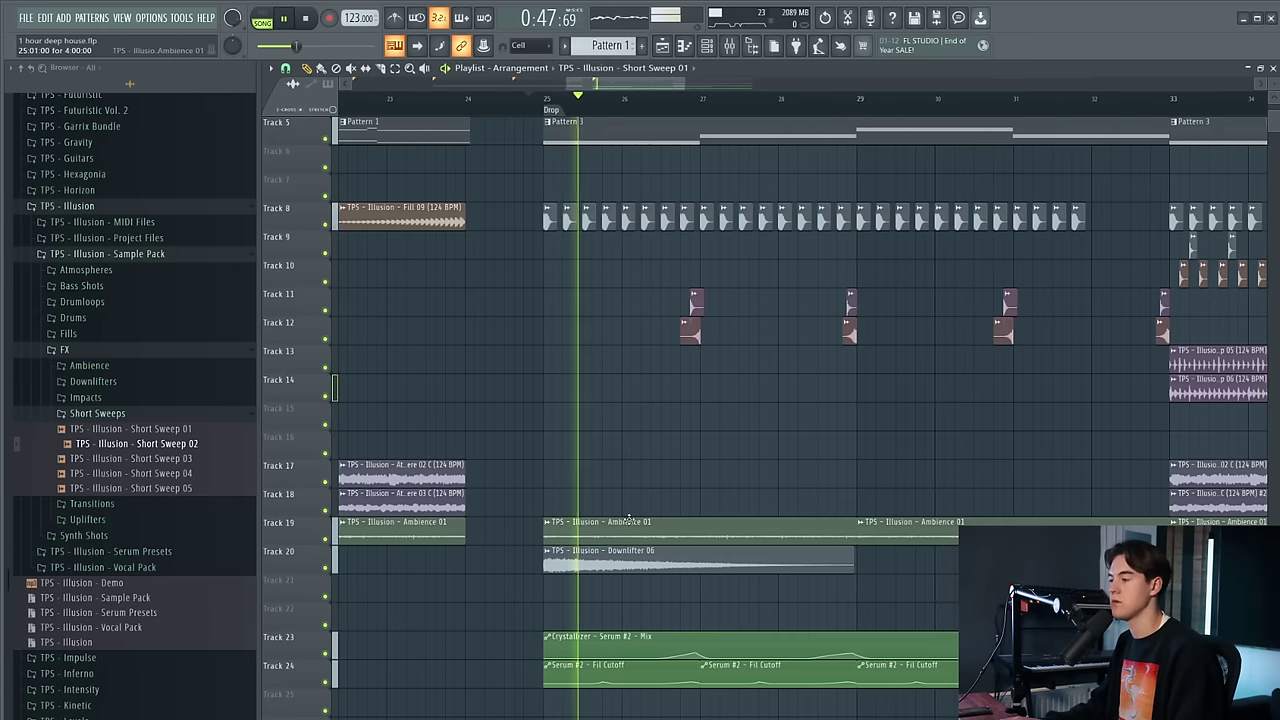
ctrl+scroll(628, 519, down, 2)
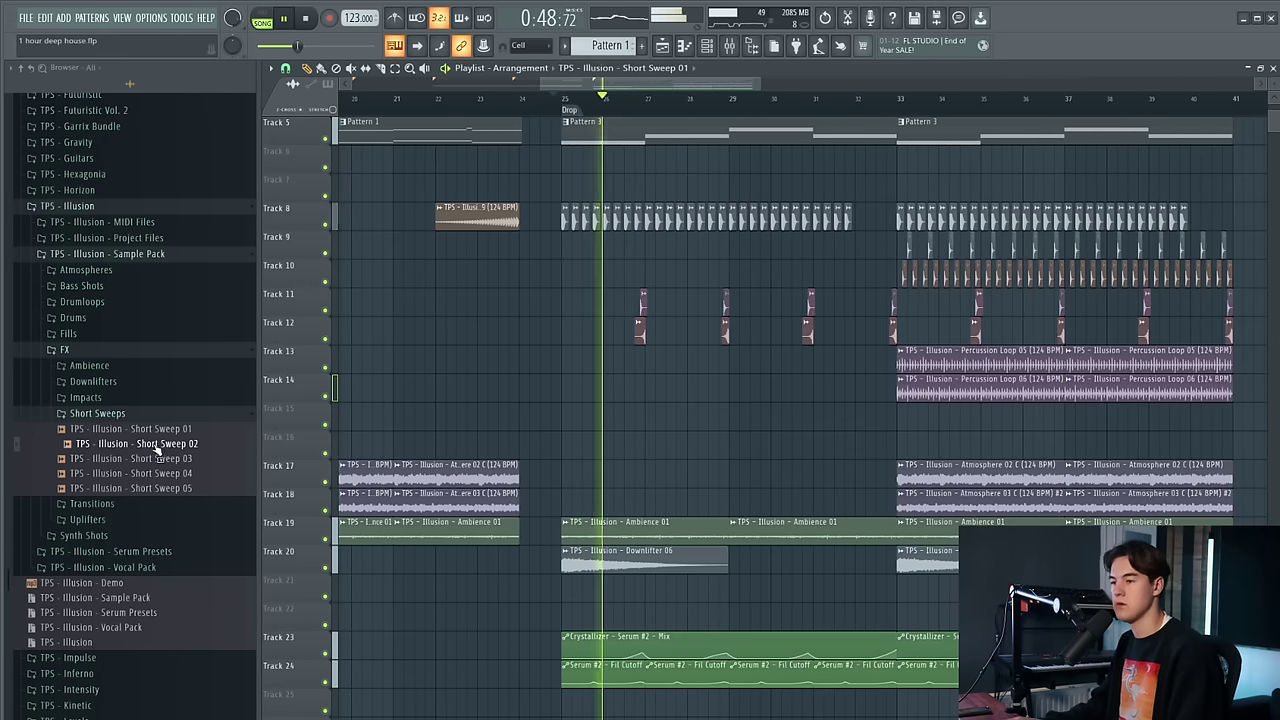
click(143, 413)
click(145, 429)
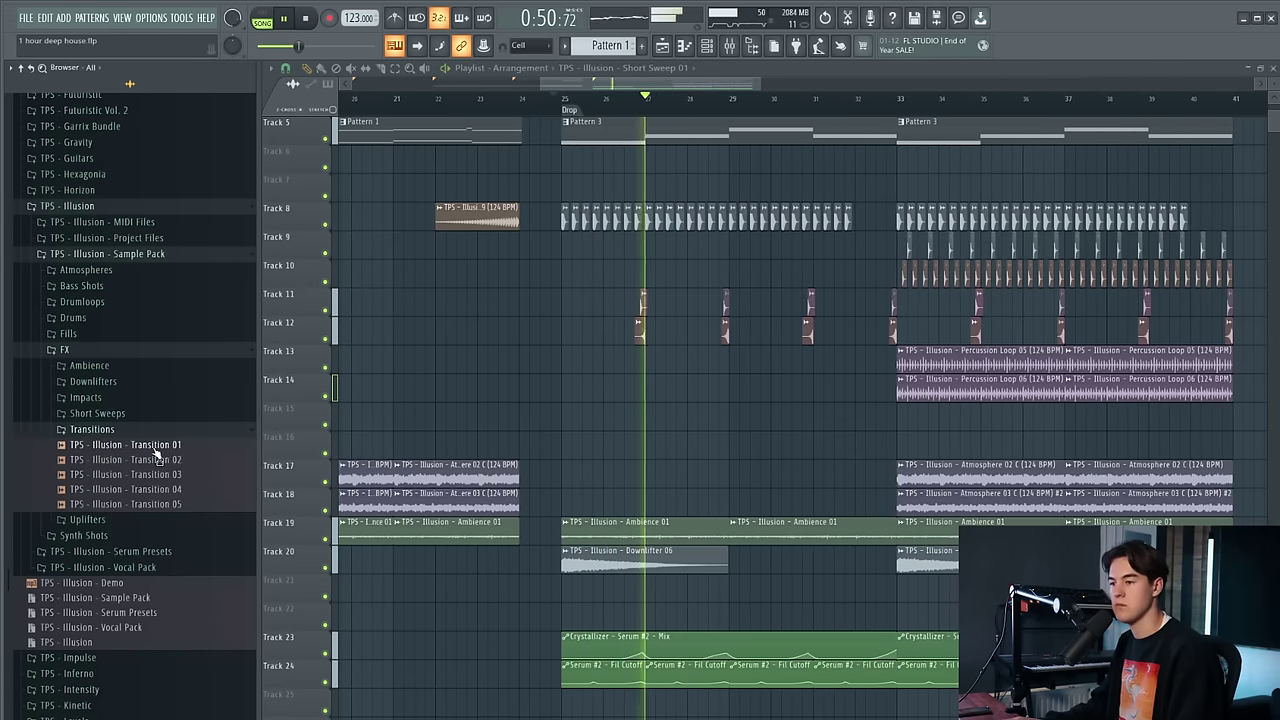
click(158, 445)
drag(168, 474, 886, 426)
scroll(887, 428, up, 4)
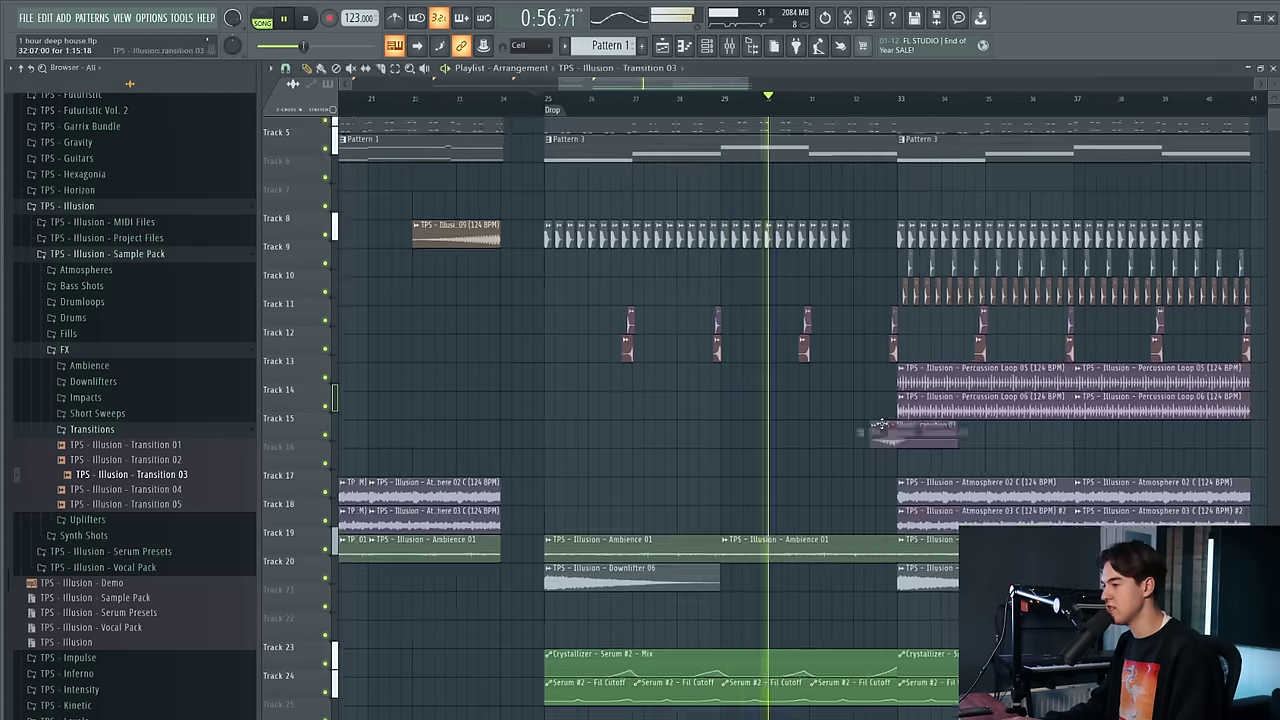
Set the Transition 03 channel volume to 24% and nudge its clip on Track 15 so the swell leads into bar 33
double_click(910, 448)
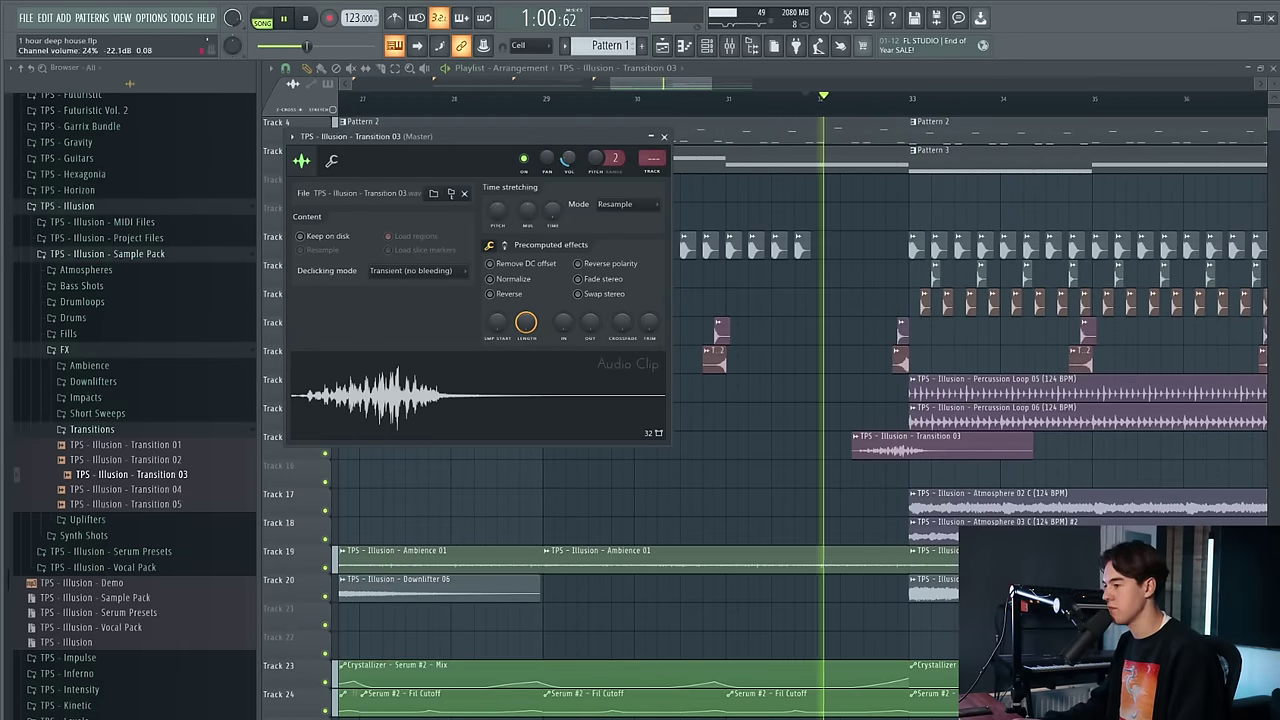
click(942, 452)
drag(942, 452, 948, 452)
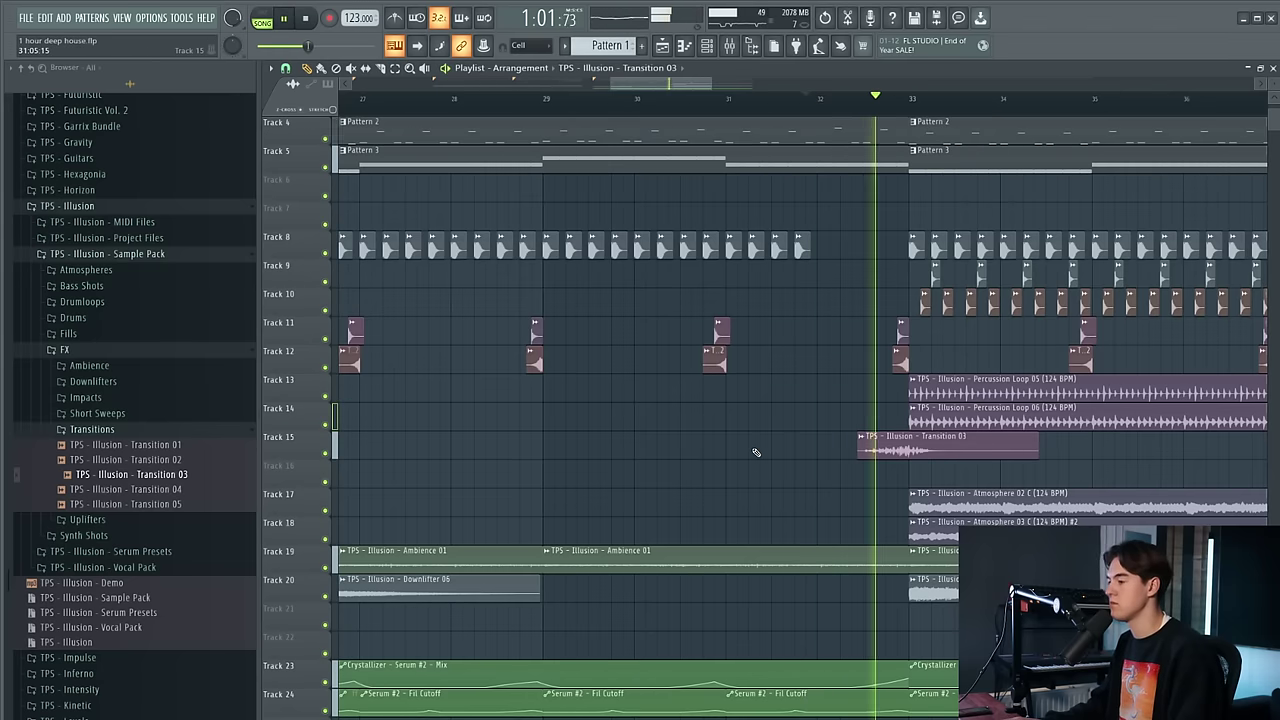
key(space)
key(space)
drag(901, 455, 895, 455)
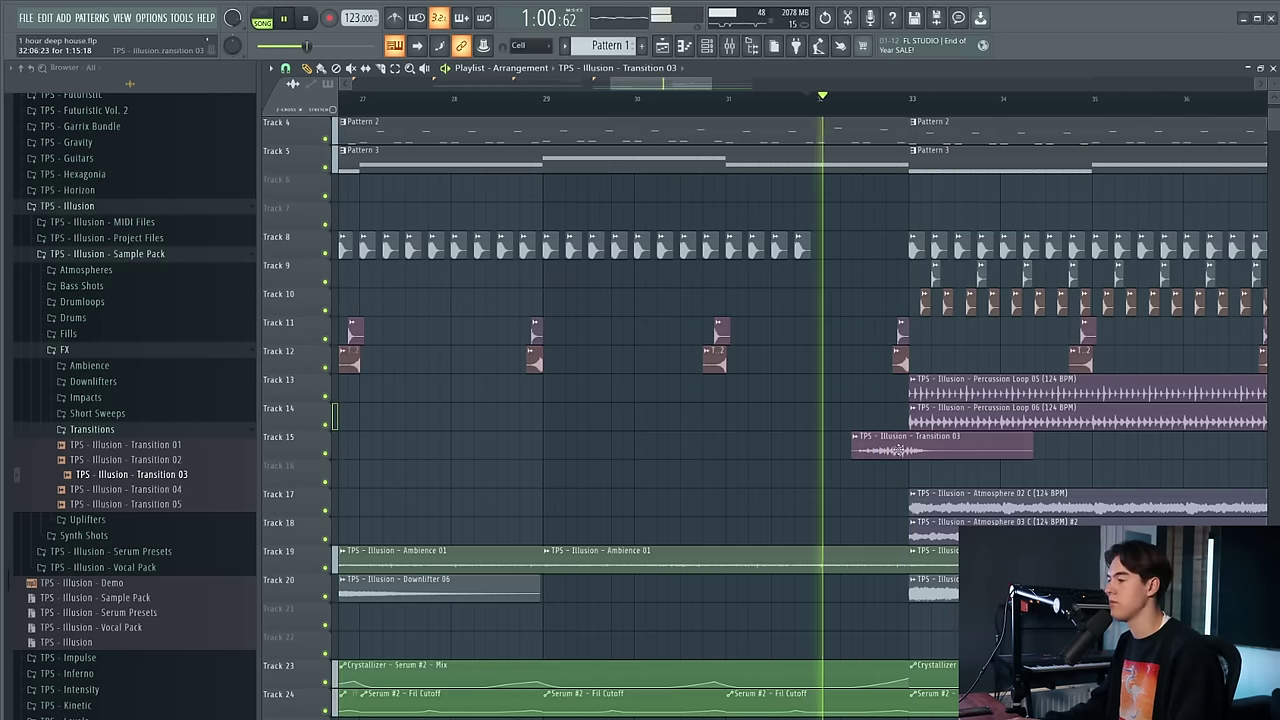
double_click(895, 455)
key(Escape)
scroll(802, 508, down, 5)
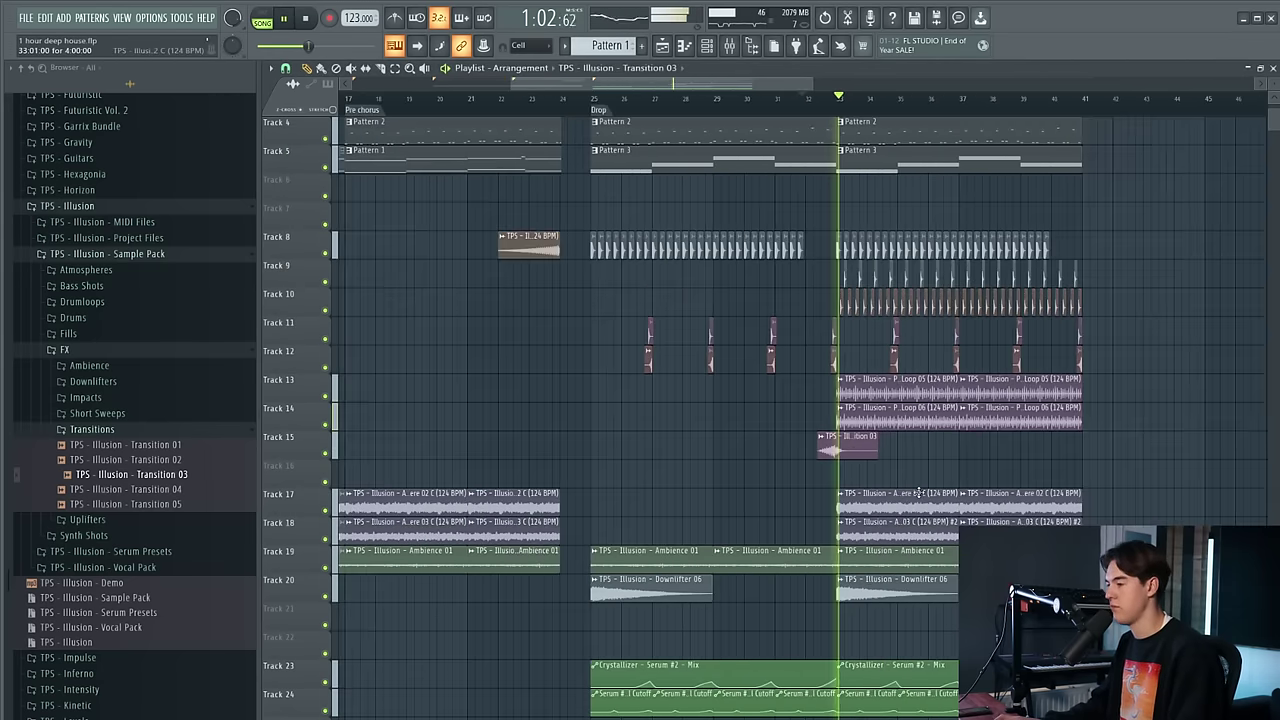
scroll(915, 500, up, 3)
key(space)
key(space)
Place Downlifter 01 from the FX Downlifters folder on Track 21, starting at bar 33
click(758, 580)
click(731, 612)
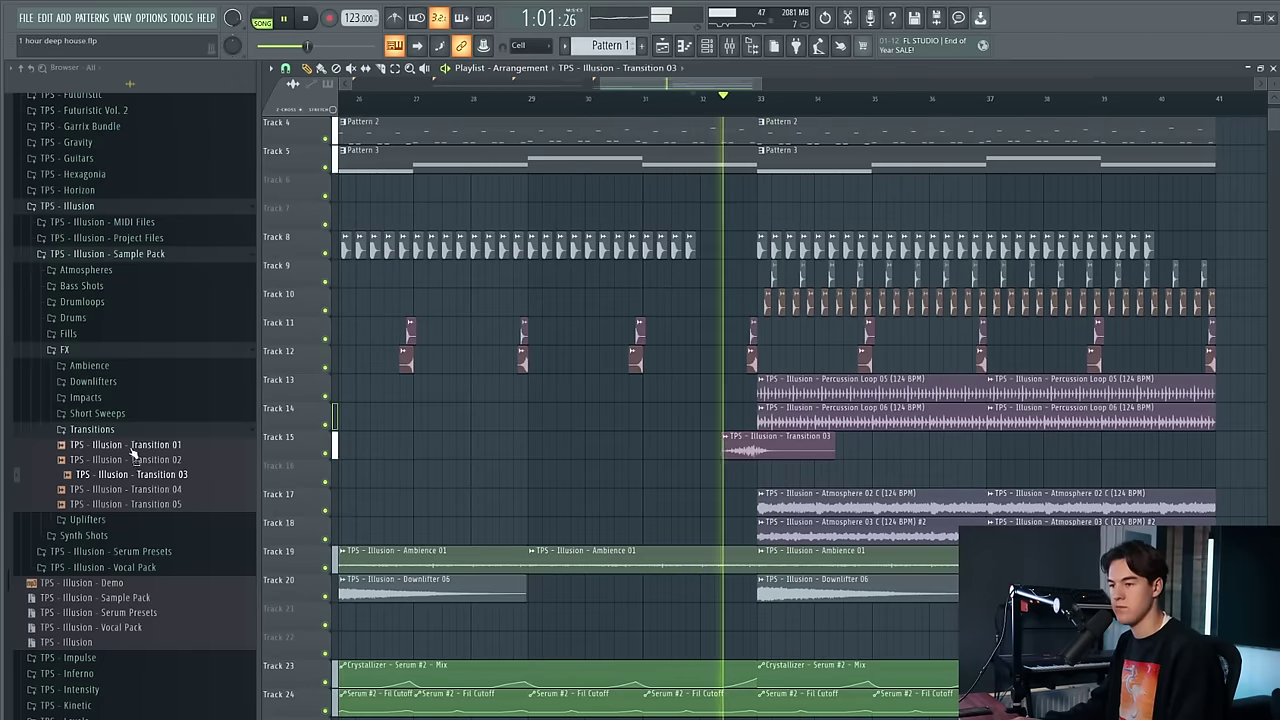
click(135, 431)
key(space)
click(137, 383)
drag(760, 620, 761, 620)
key(space)
Lower the volume of Downlifter 01 and route it to mixer track 28, which carries the Kickstart effect
double_click(873, 618)
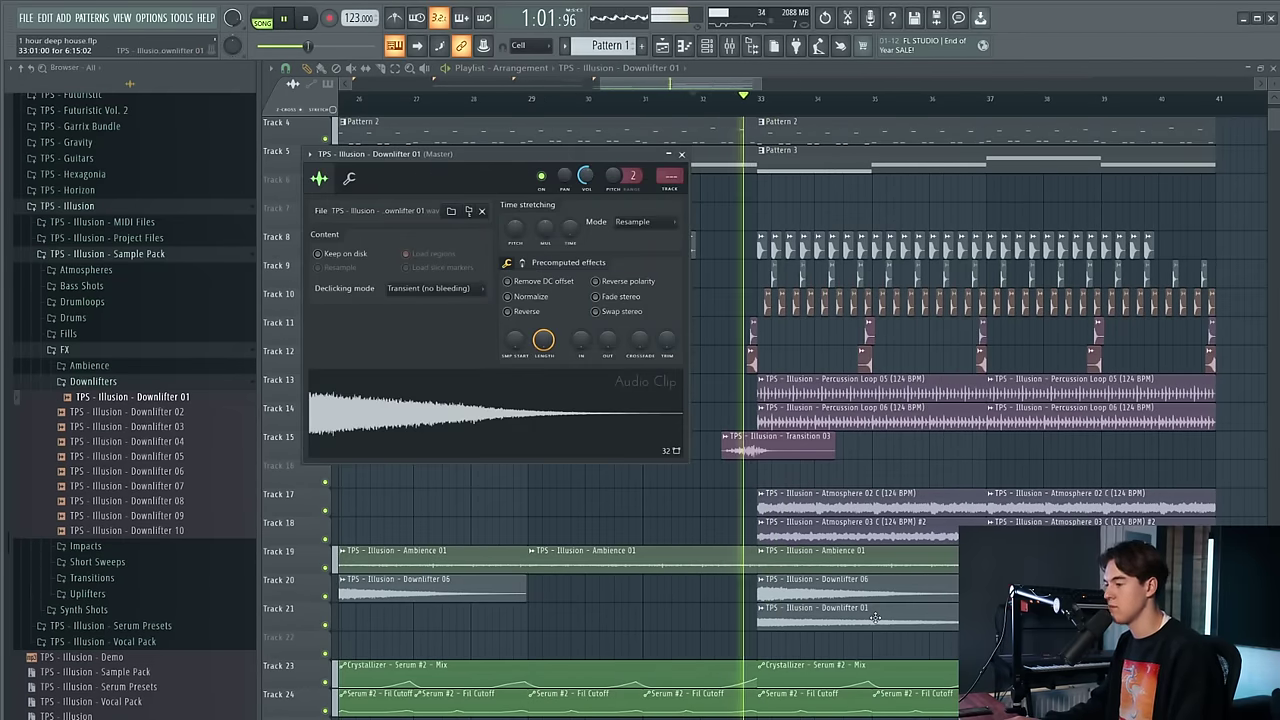
key(Escape)
key(F9)
click(770, 336)
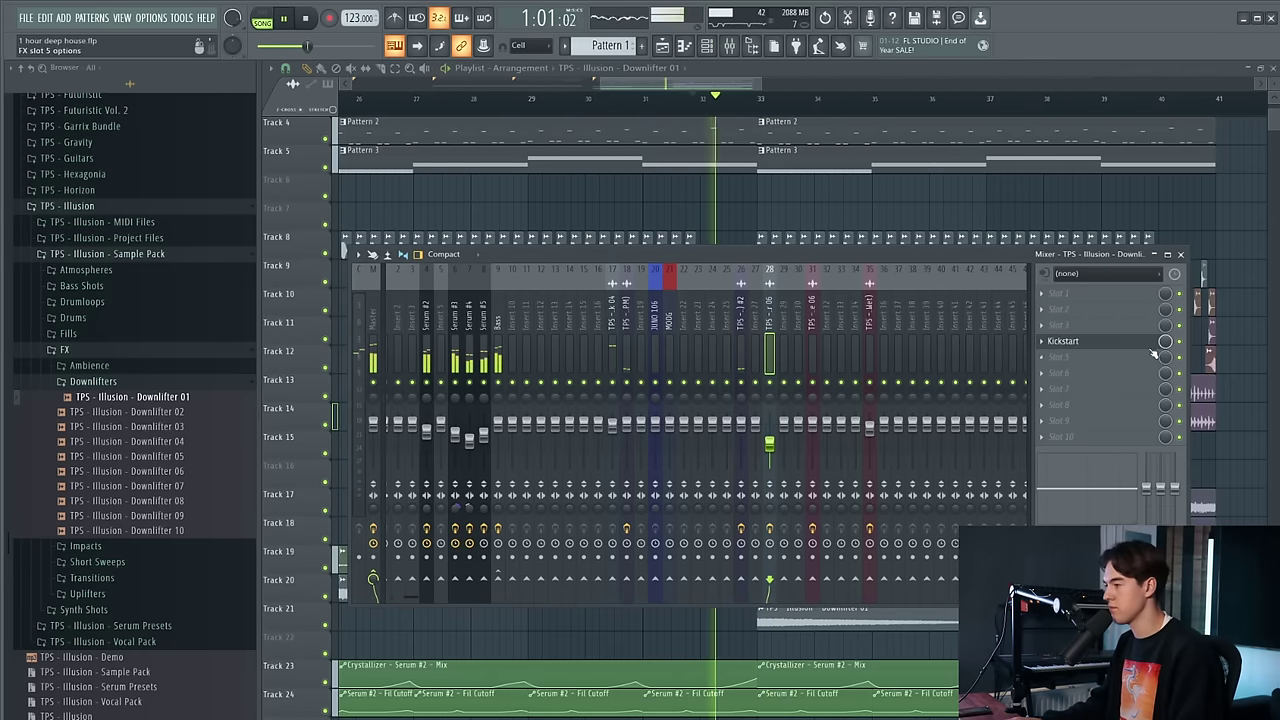
click(1120, 345)
key(Escape)
key(Escape)
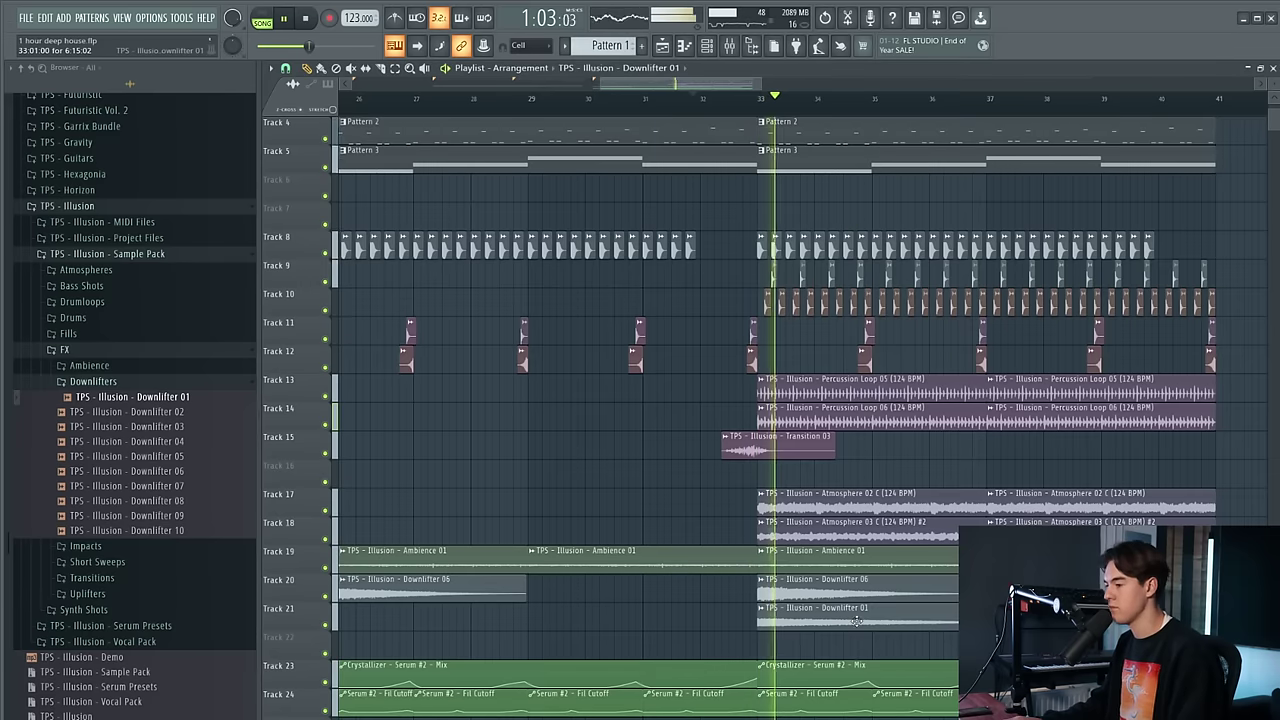
double_click(800, 610)
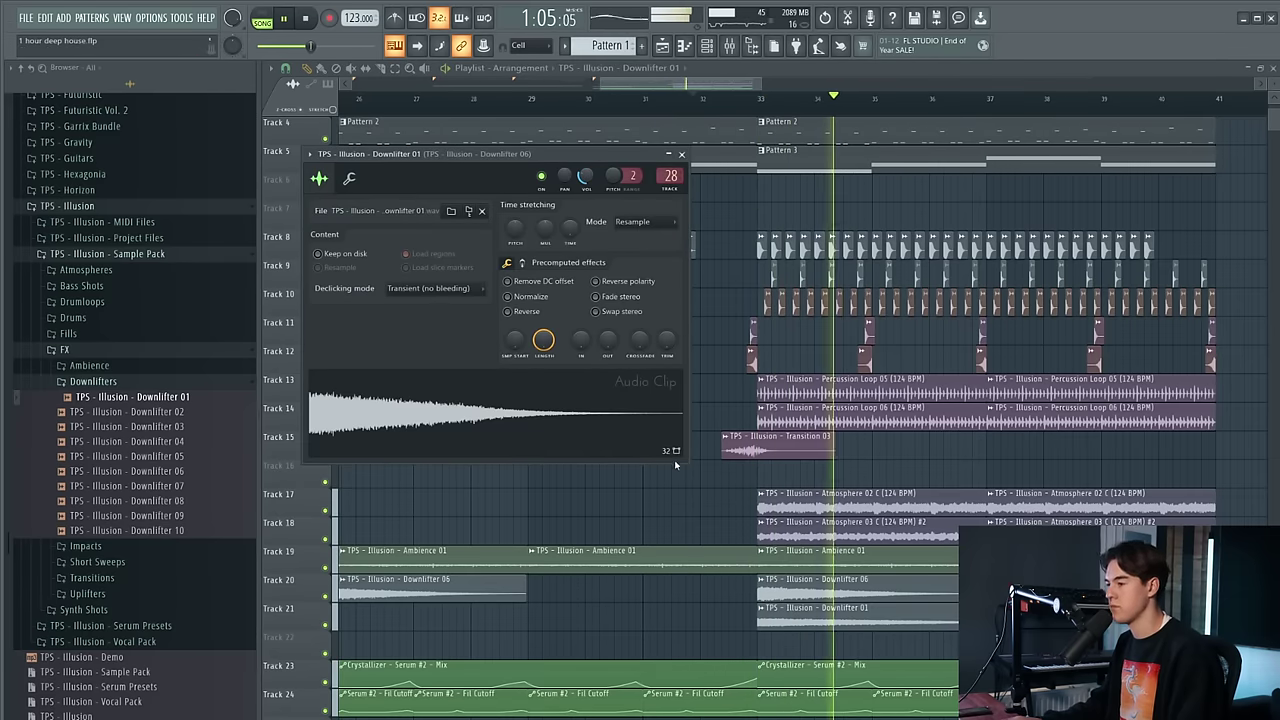
key(Escape)
Unmute the full vocal on Track 2 and play the arrangement from the start of the drop at bar 25
scroll(660, 521, down, 3)
scroll(690, 480, down, 2)
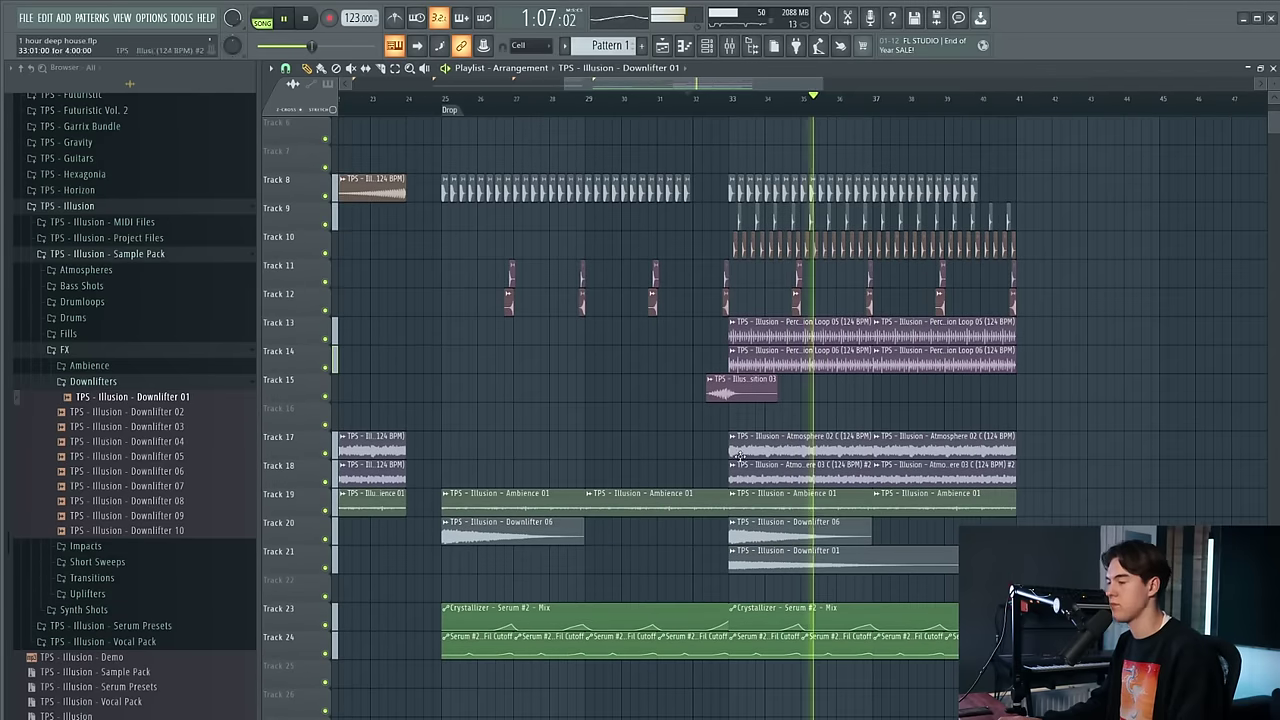
scroll(730, 405, down, 1)
scroll(735, 370, up, 3)
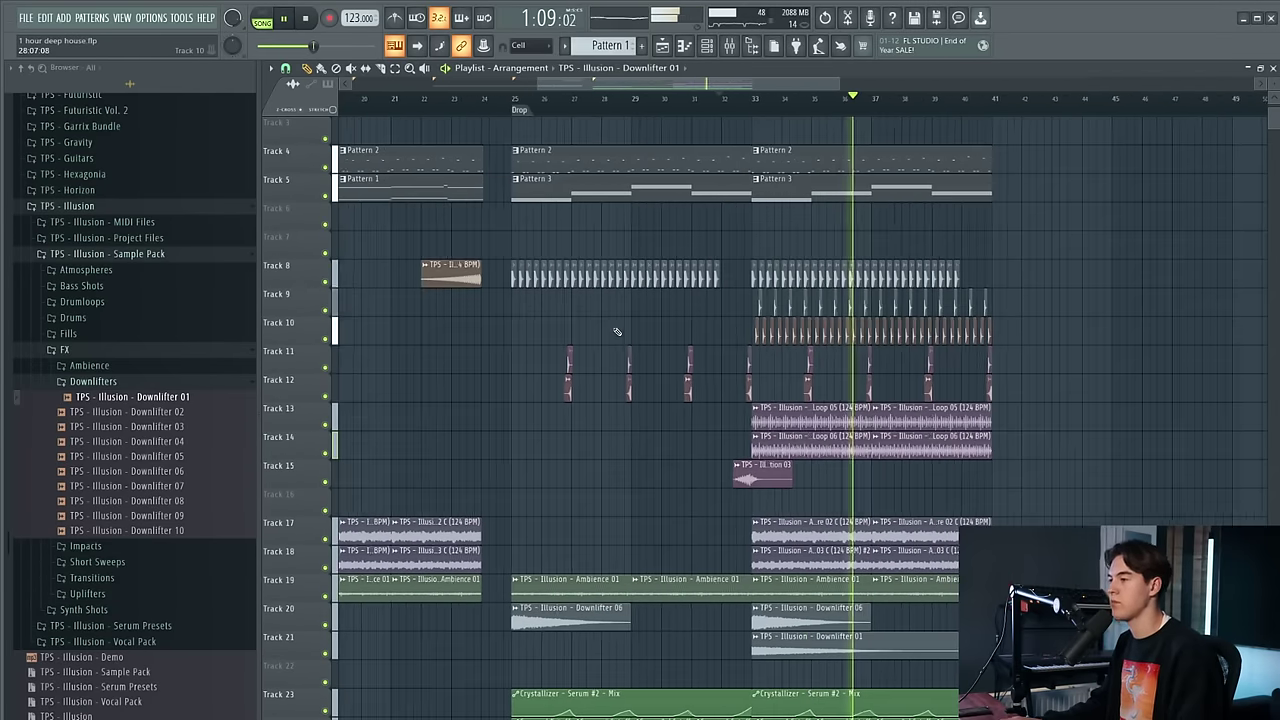
scroll(740, 341, down, 1)
scroll(744, 345, up, 3)
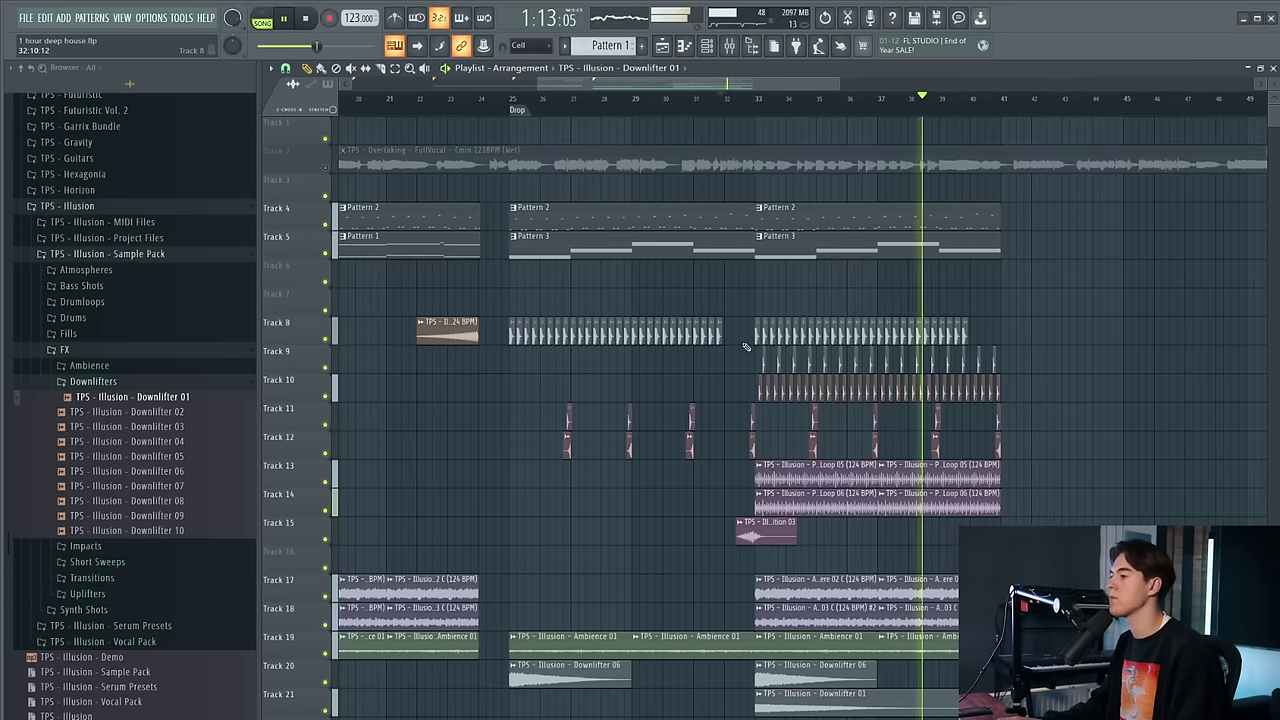
click(515, 104)
click(326, 166)
scroll(571, 371, down, 3)
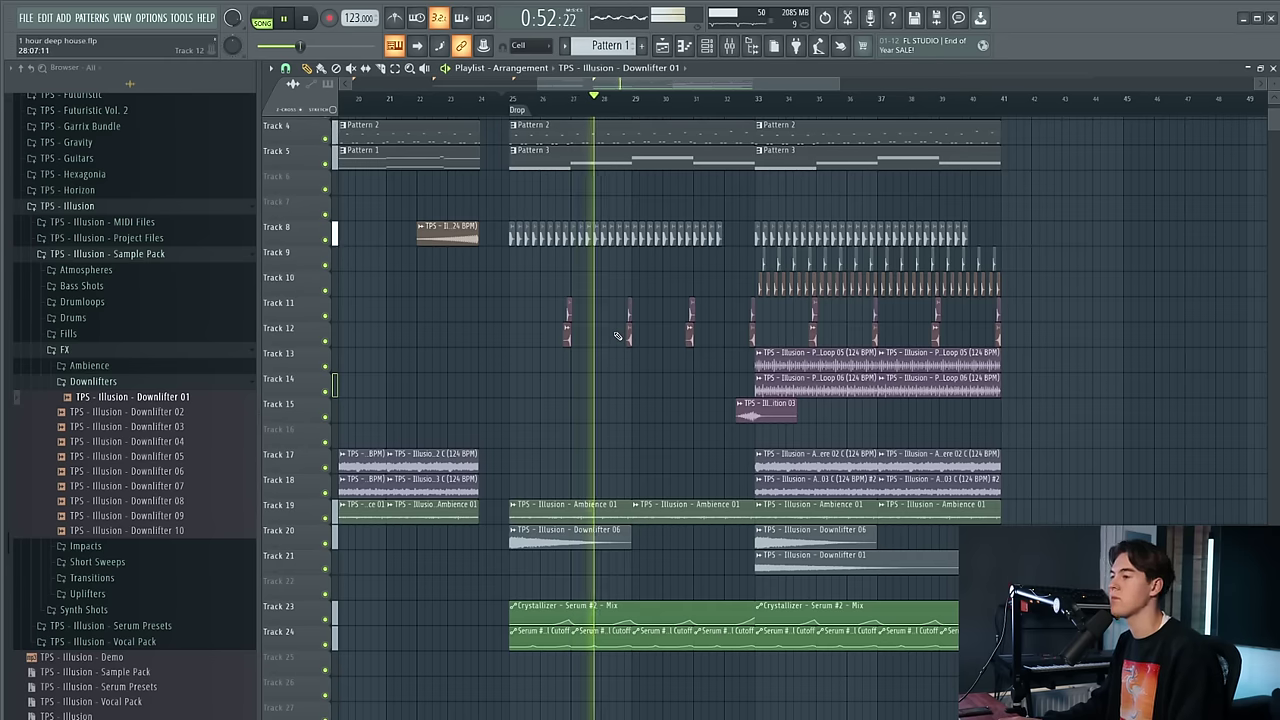
Examine the mixer levels and the effects chain of the Serum #2 track while the drop plays
click(728, 46)
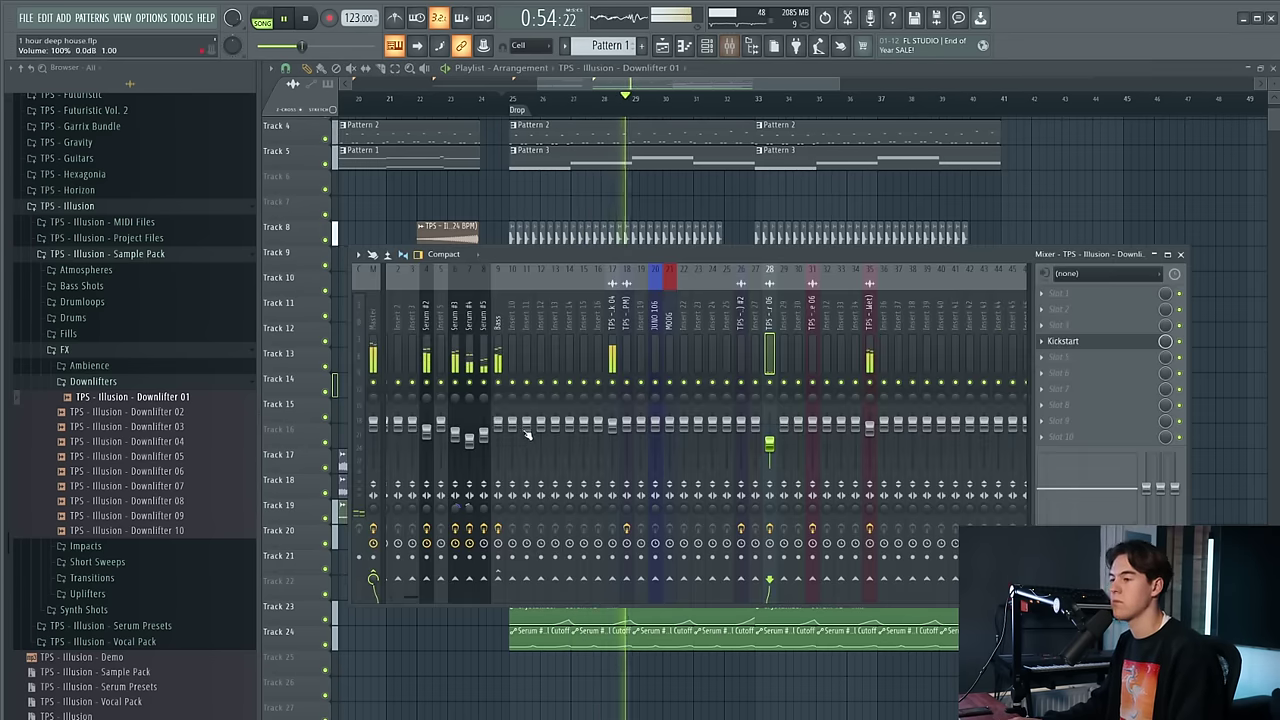
click(428, 433)
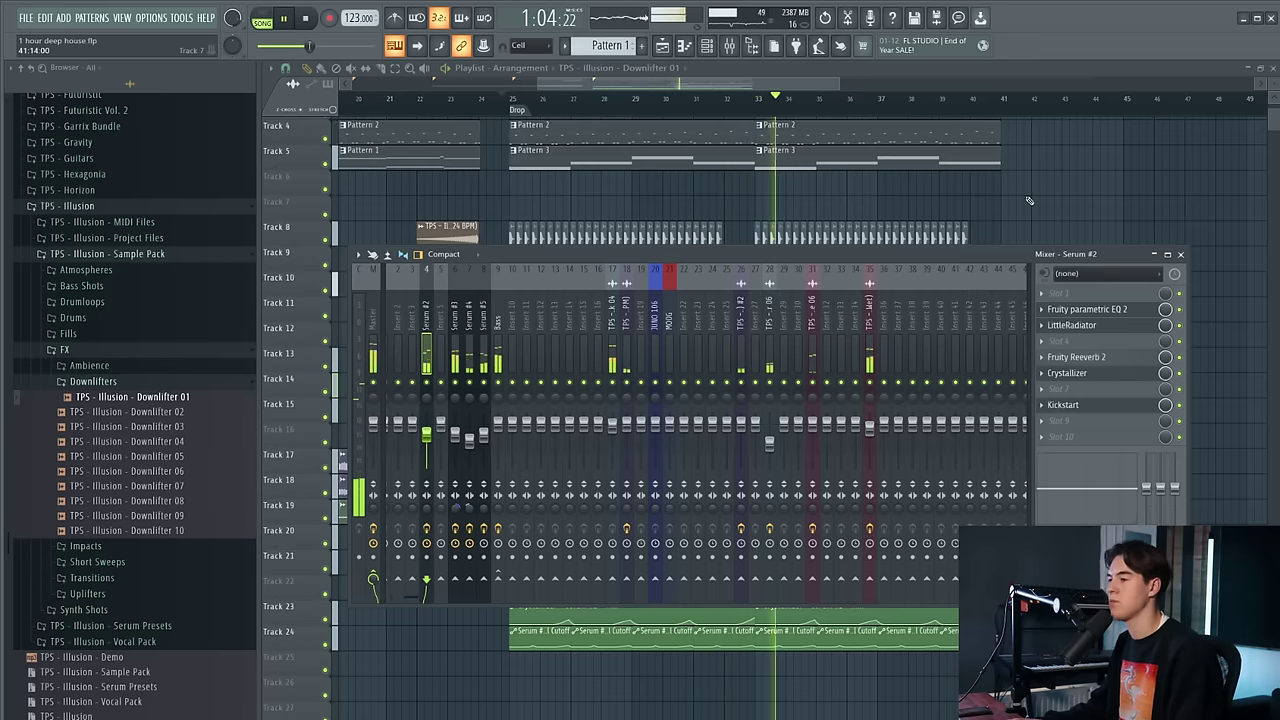
key(F9)
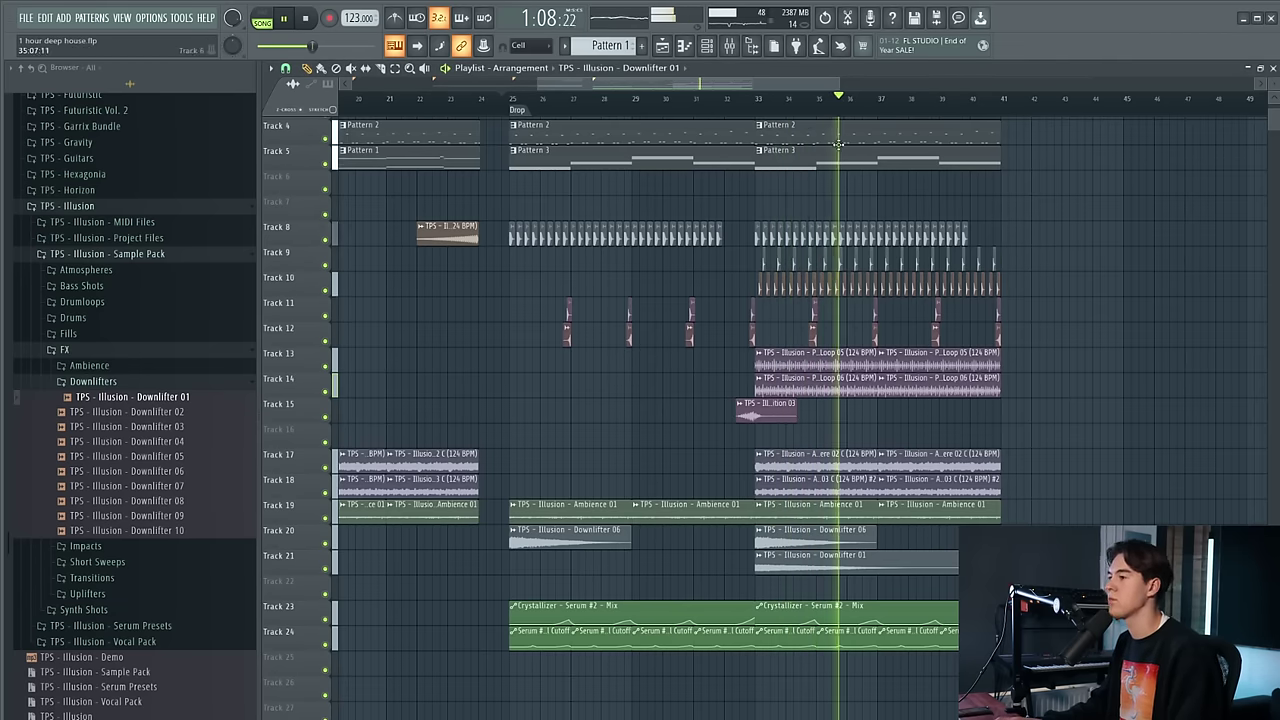
click(731, 46)
key(F9)
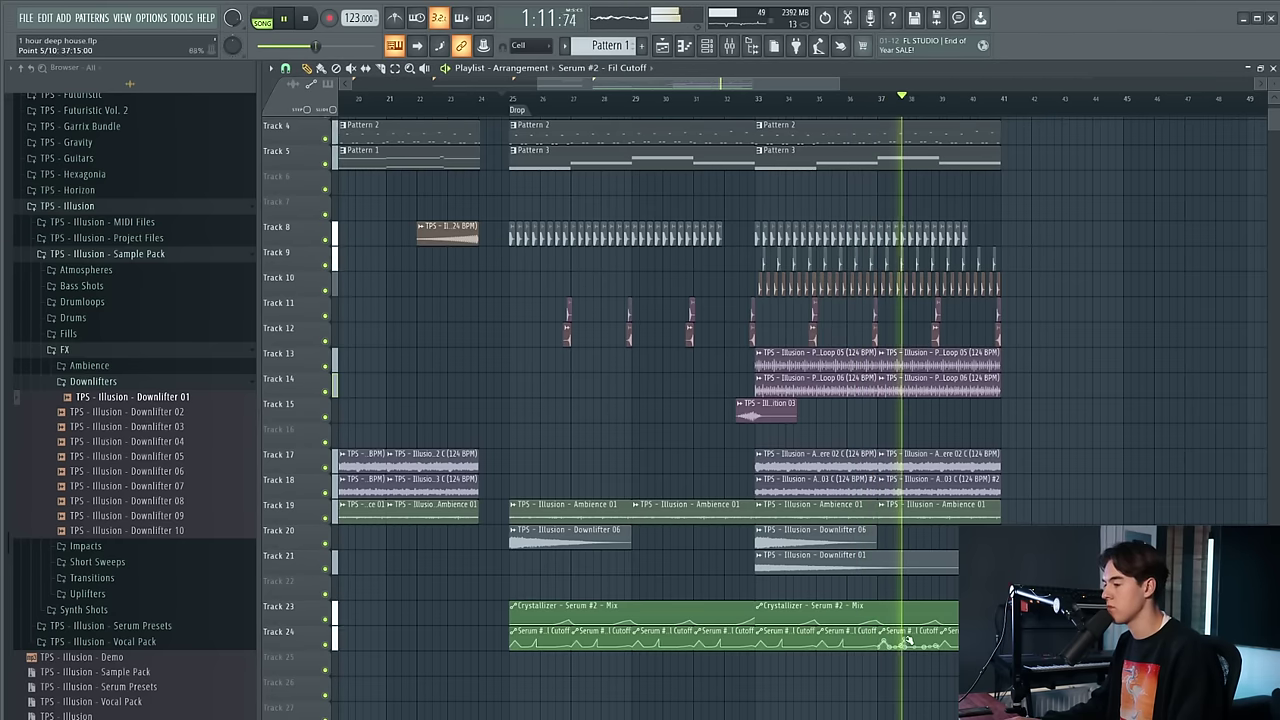
Undo the automation point added to the Serum #2 Fil Cutoff clip
key(ctrl+z)
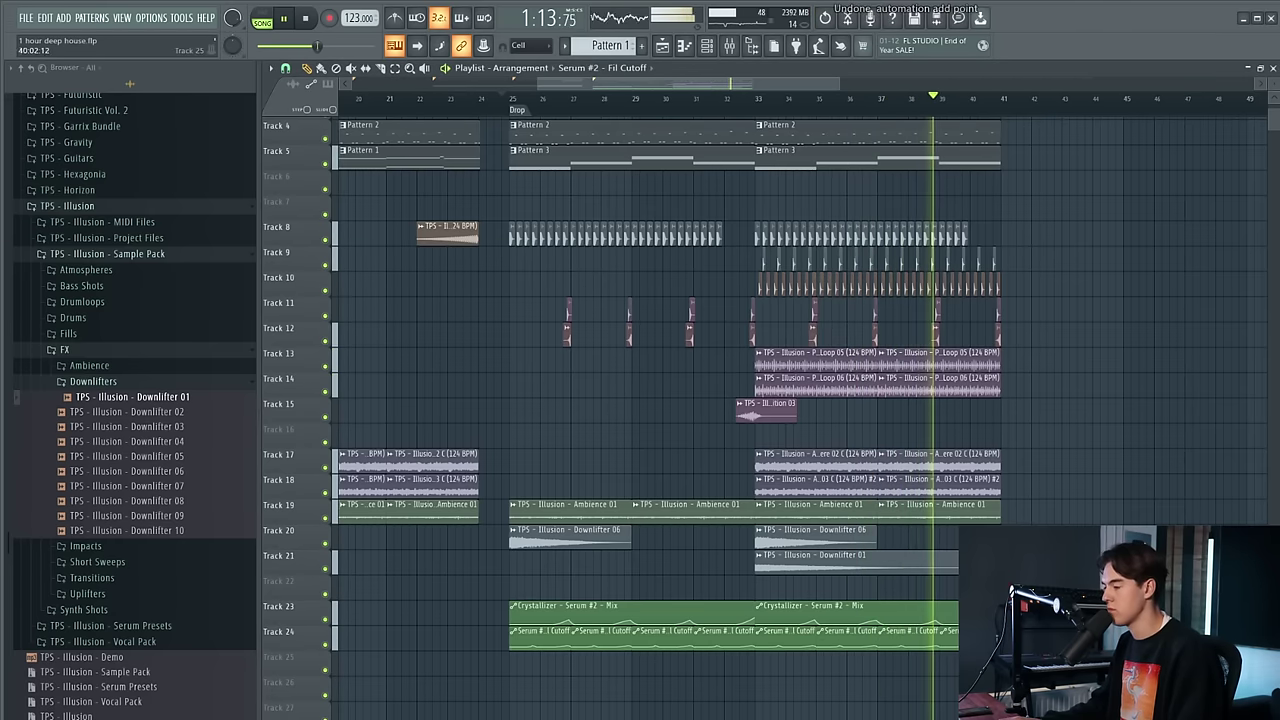
Show only the unsorted channels in the channel rack and add a new Serum instance
scroll(704, 400, up, 3)
scroll(704, 400, down, 2)
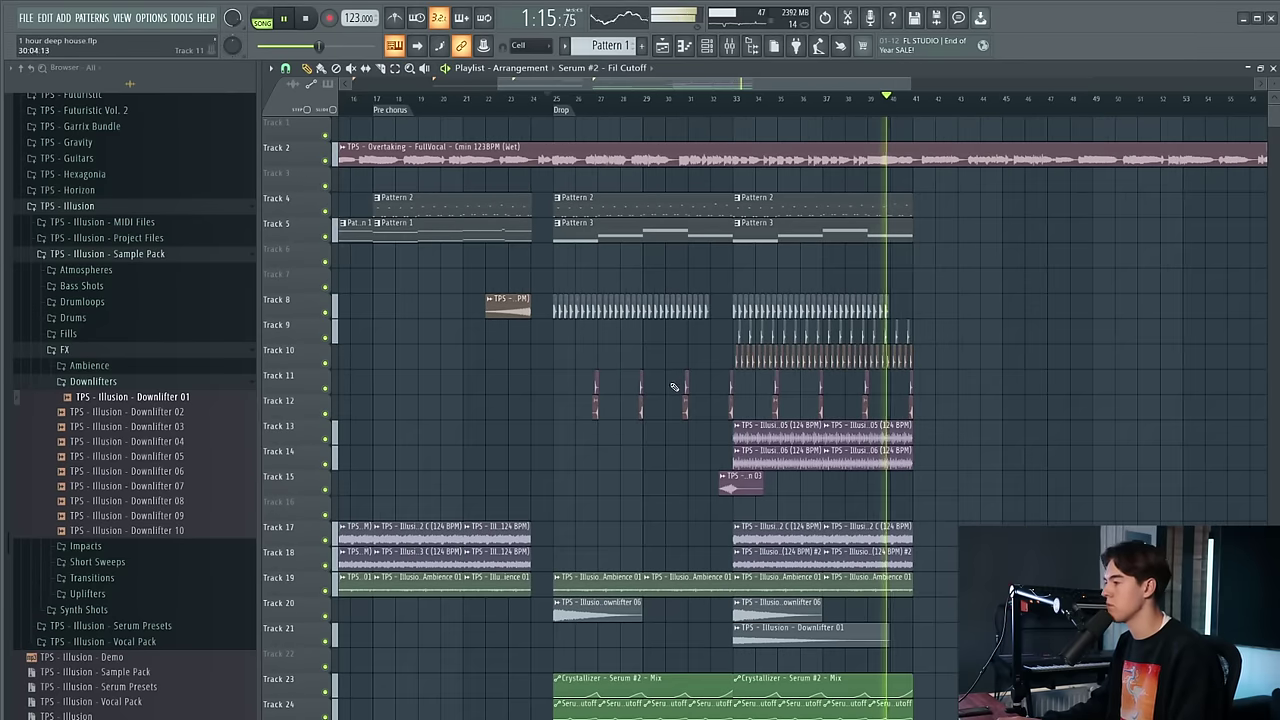
scroll(420, 230, down, 4)
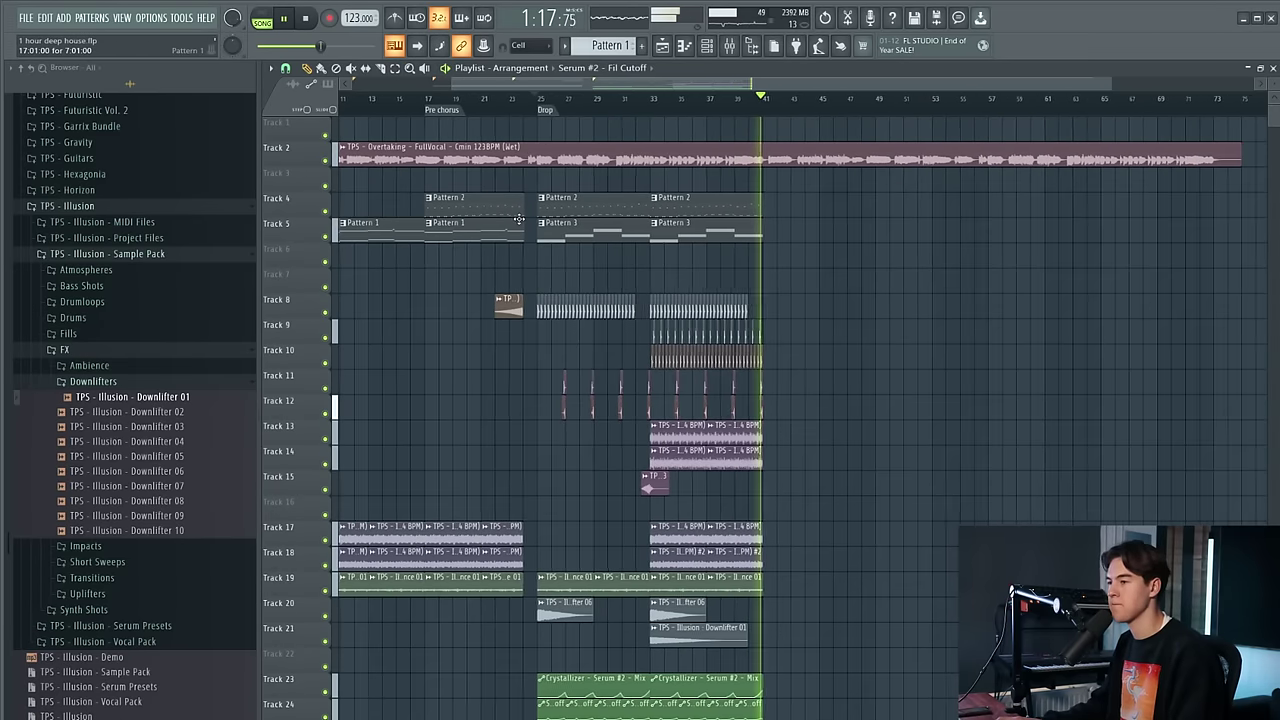
scroll(372, 201, up, 3)
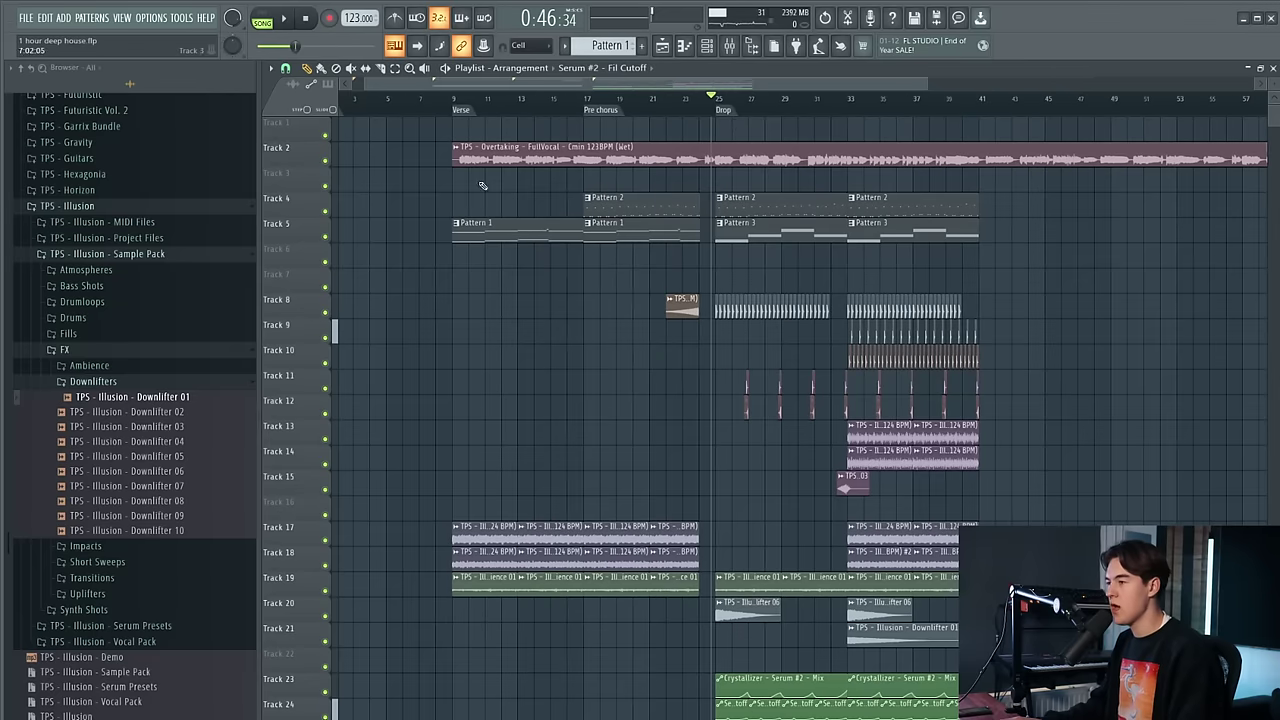
click(707, 47)
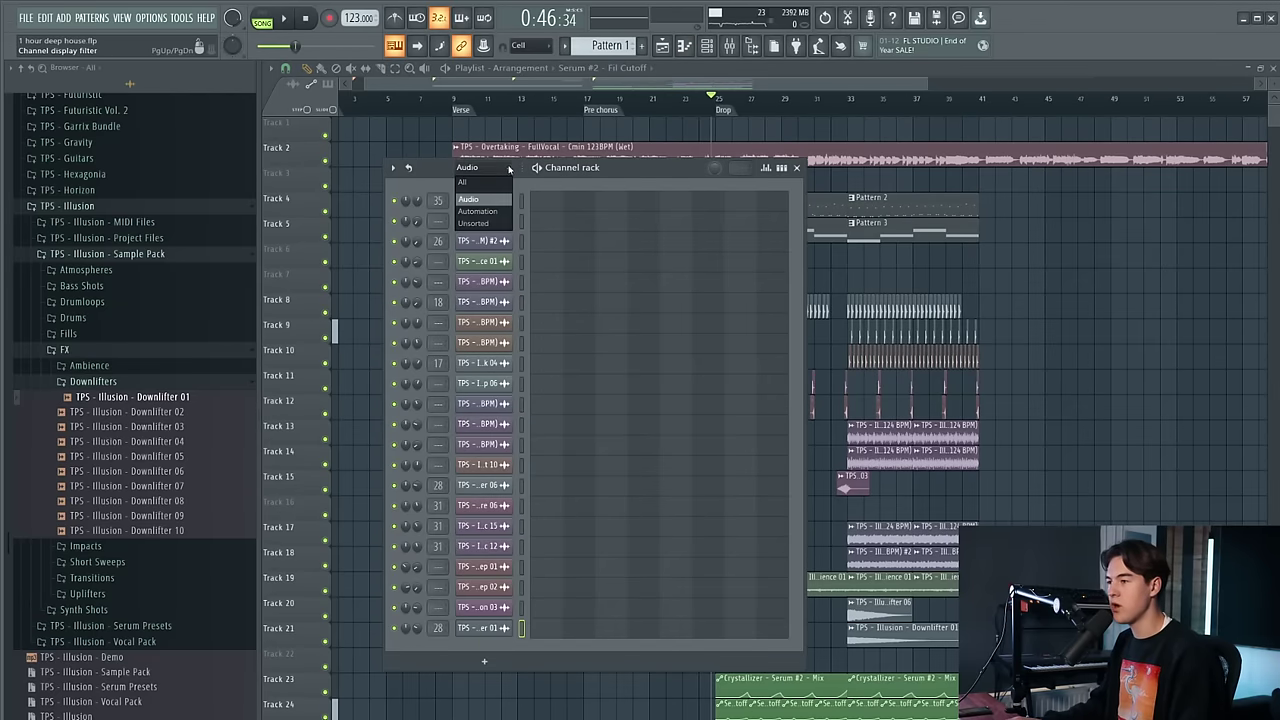
click(474, 223)
click(488, 317)
click(415, 301)
click(485, 316)
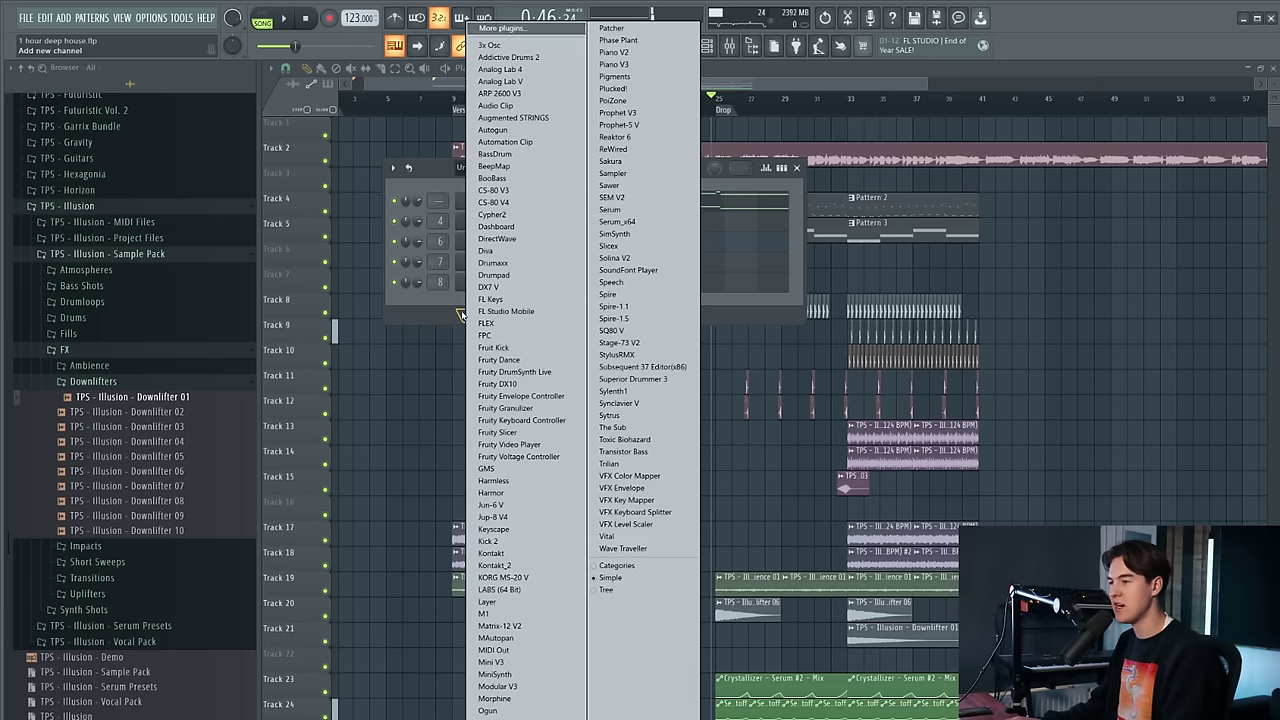
click(630, 208)
Load the PL - Save preset from the user folder TPS - Illusion - Serum Presets into the new Serum
click(615, 188)
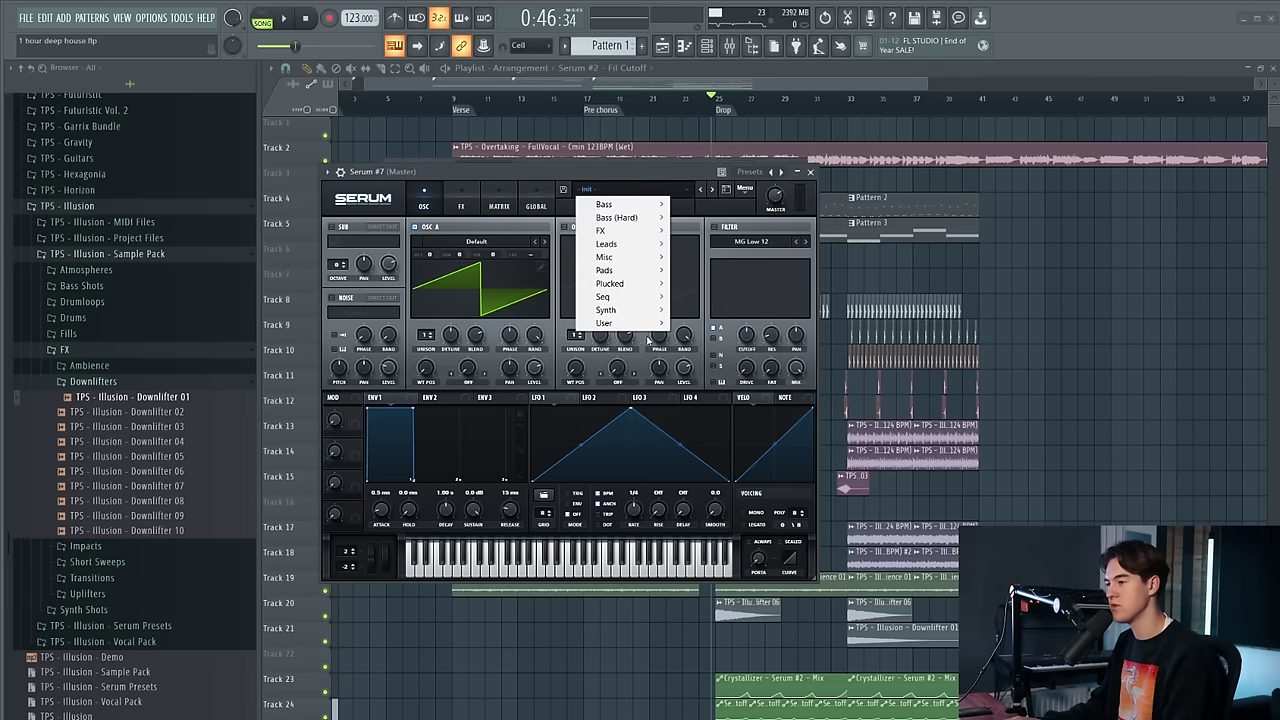
mouse_move(615, 322)
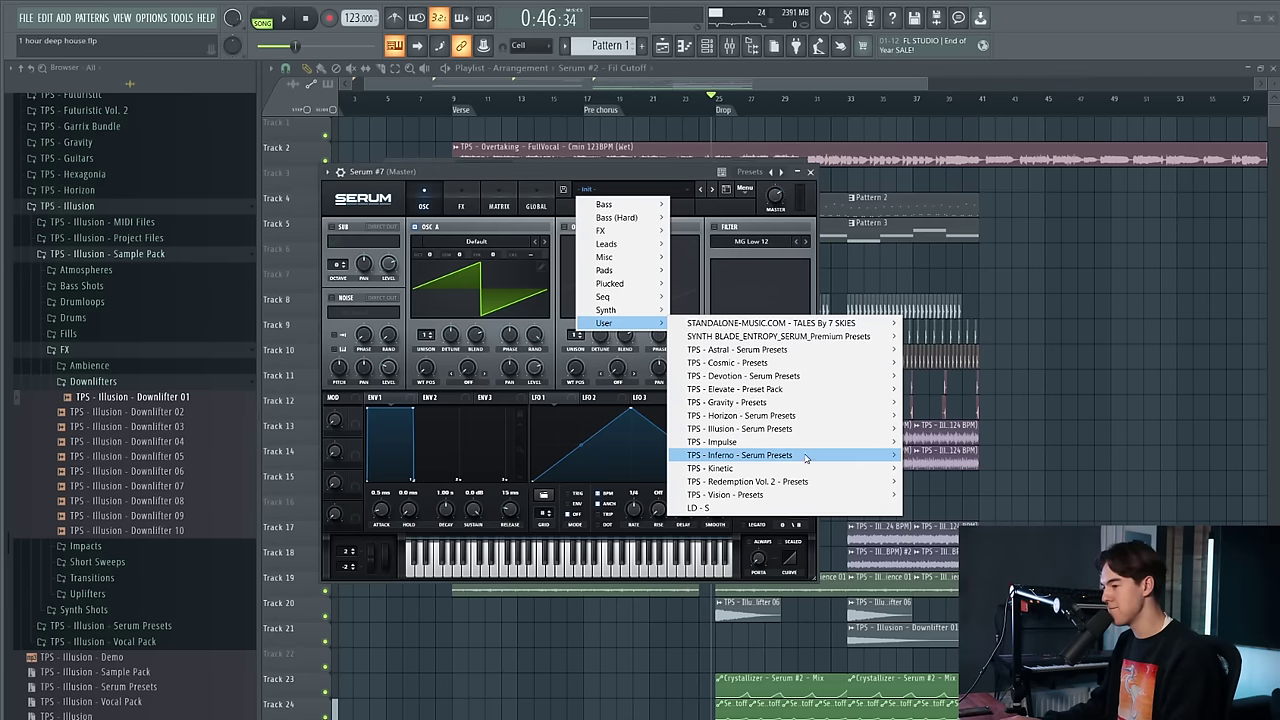
mouse_move(822, 428)
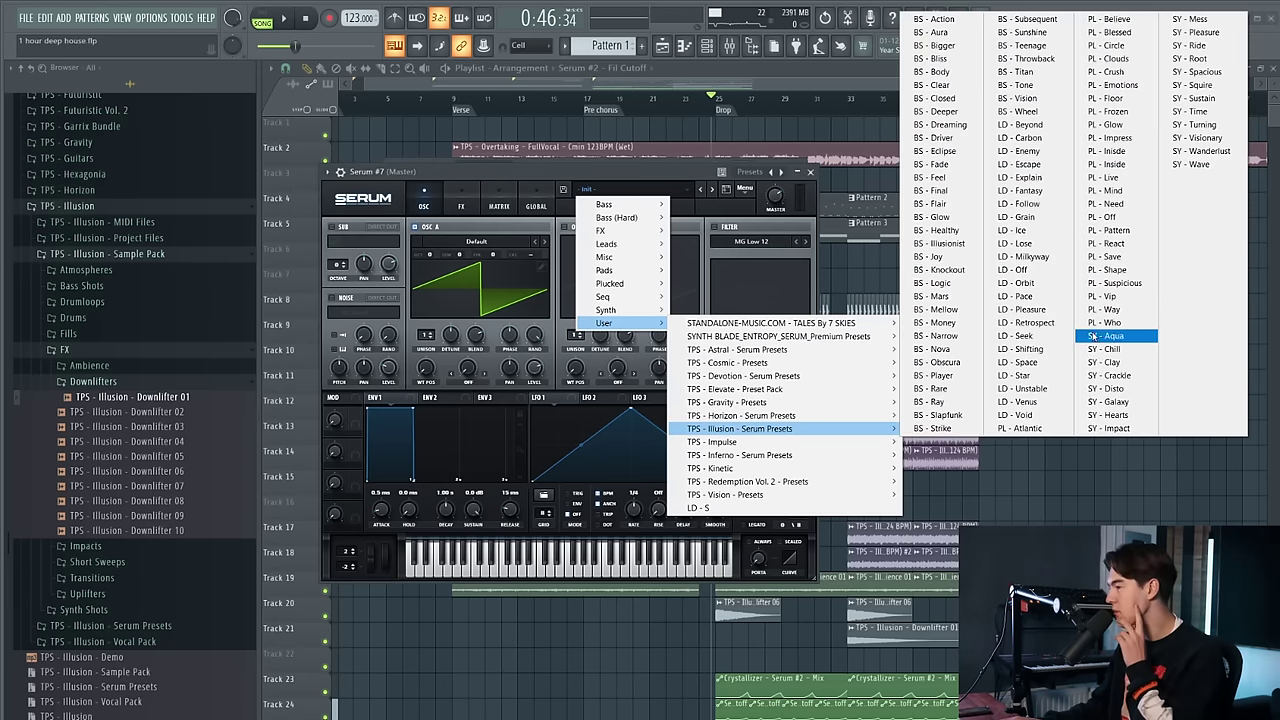
click(1112, 257)
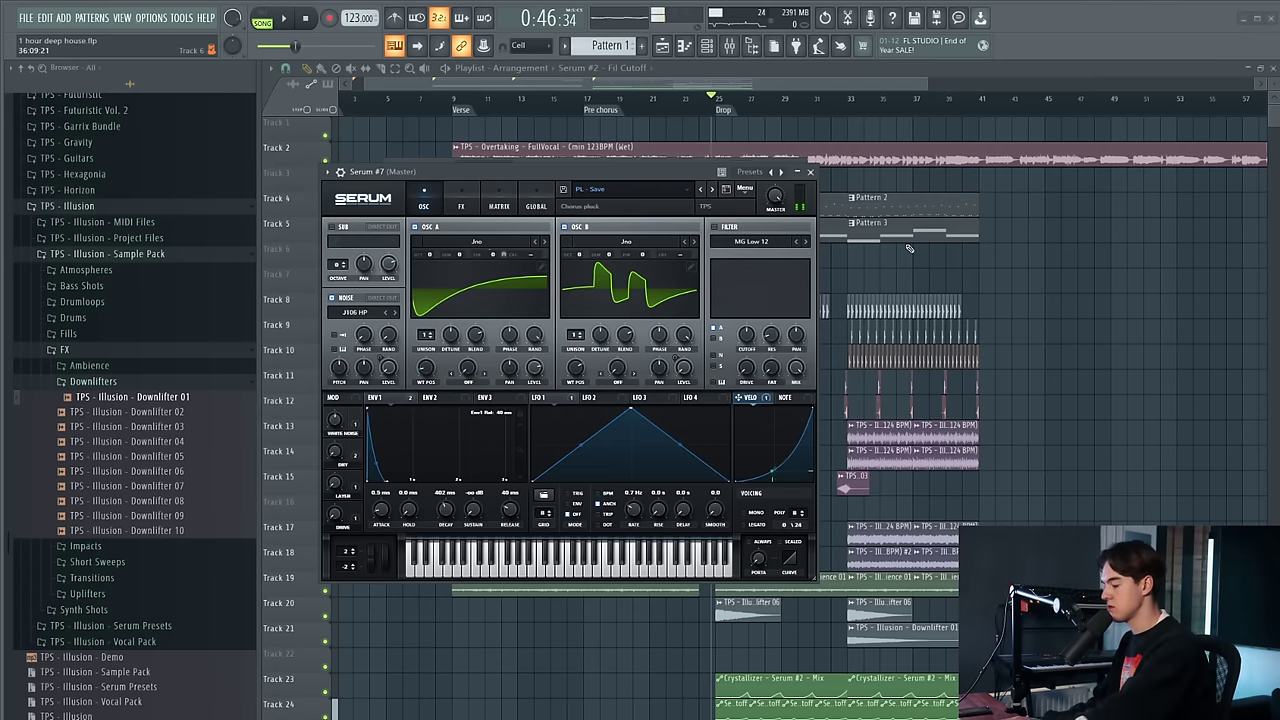
Audition the Illusion presets backwards from PL - Save through the plucks and settle on LD - Void
click(702, 189)
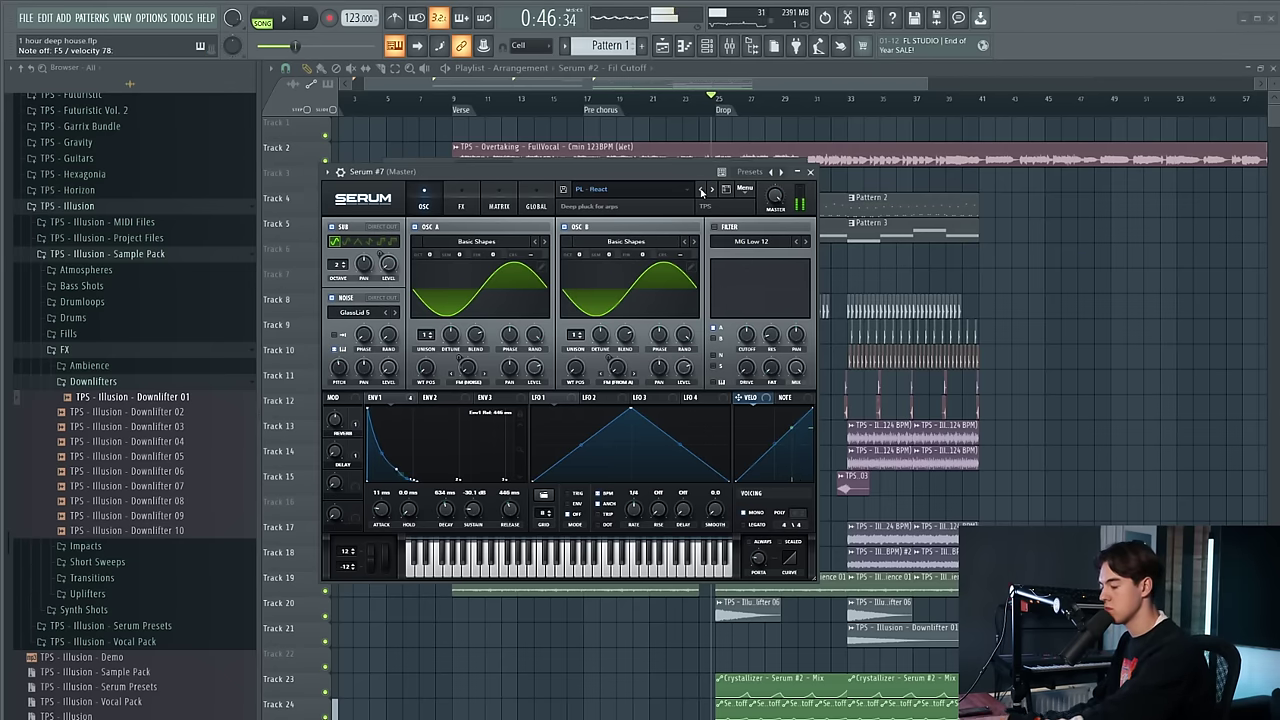
click(702, 189)
click(702, 189)
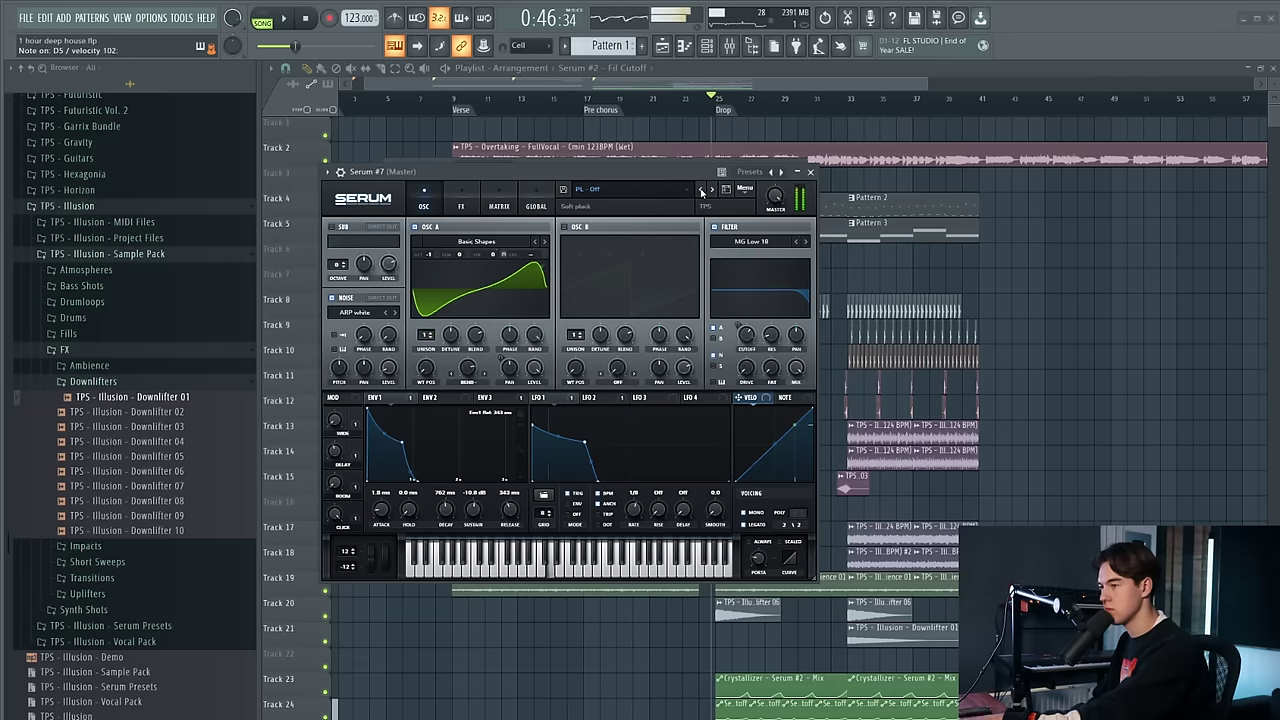
click(702, 189)
click(702, 189)
click(702, 189)
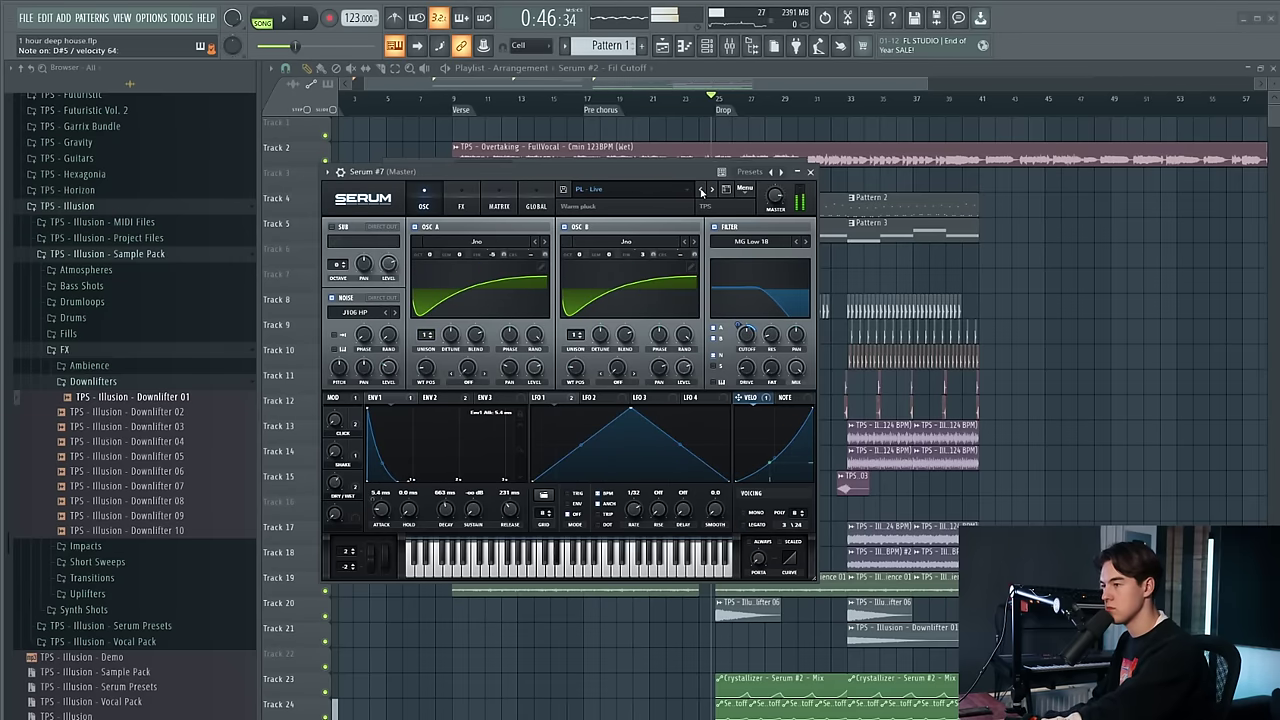
click(702, 189)
click(702, 189)
click(702, 189)
click(702, 189)
click(702, 189)
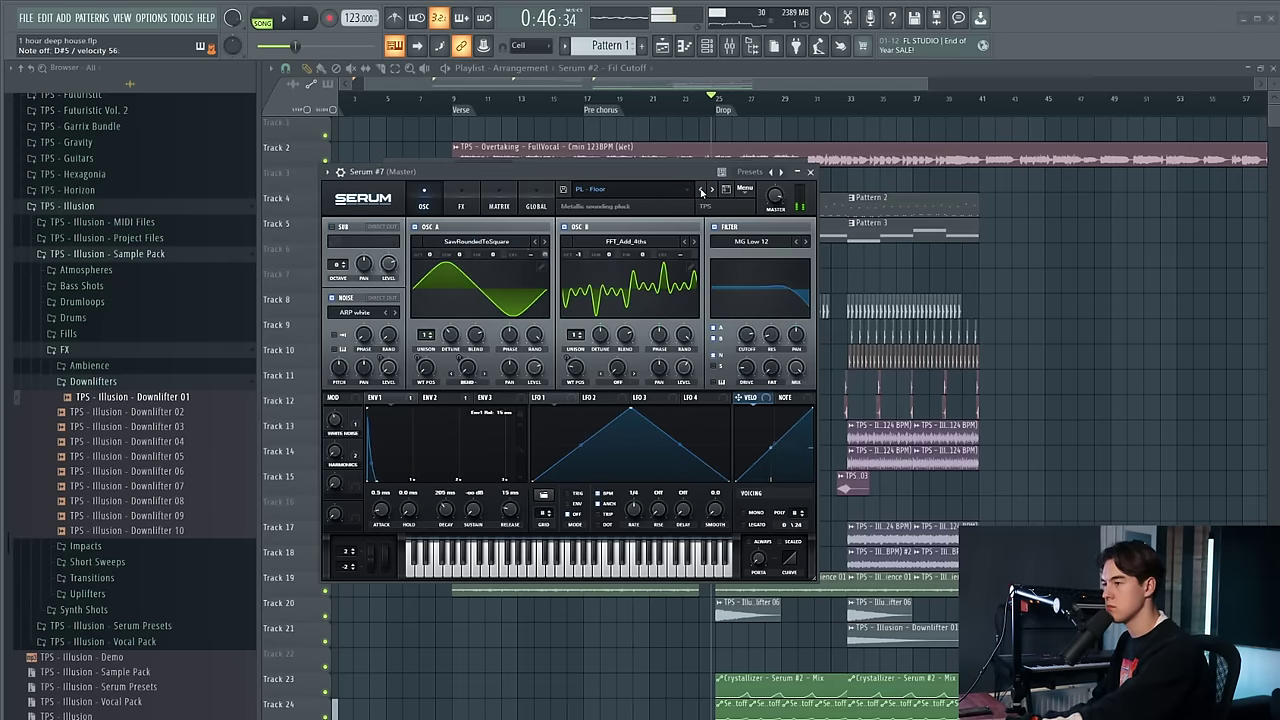
click(702, 189)
click(702, 189)
click(702, 189)
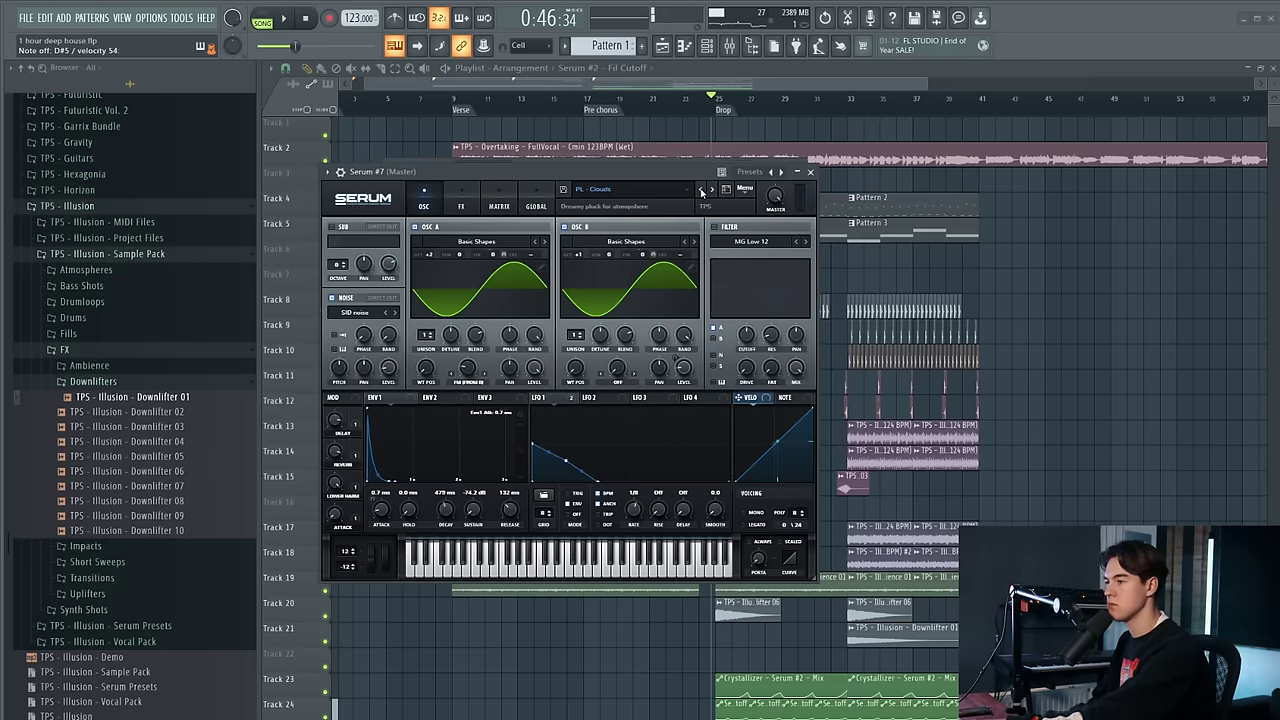
click(702, 189)
click(702, 189)
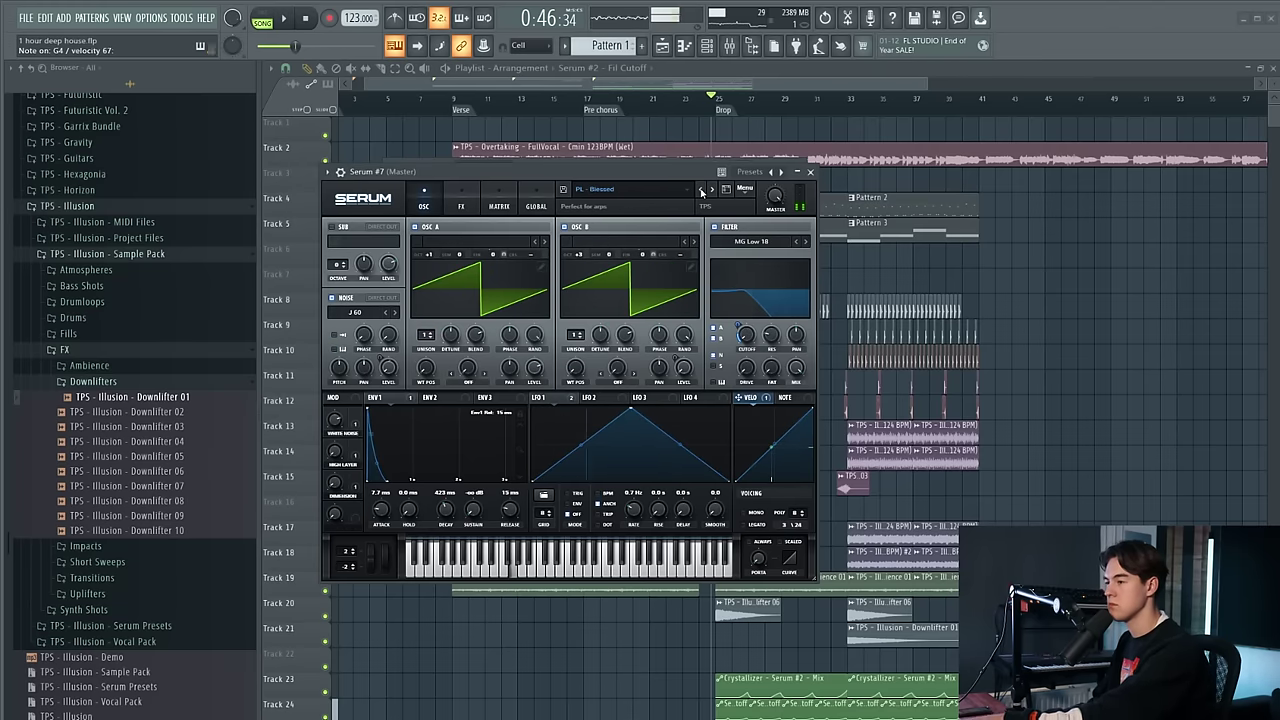
click(702, 189)
click(702, 189)
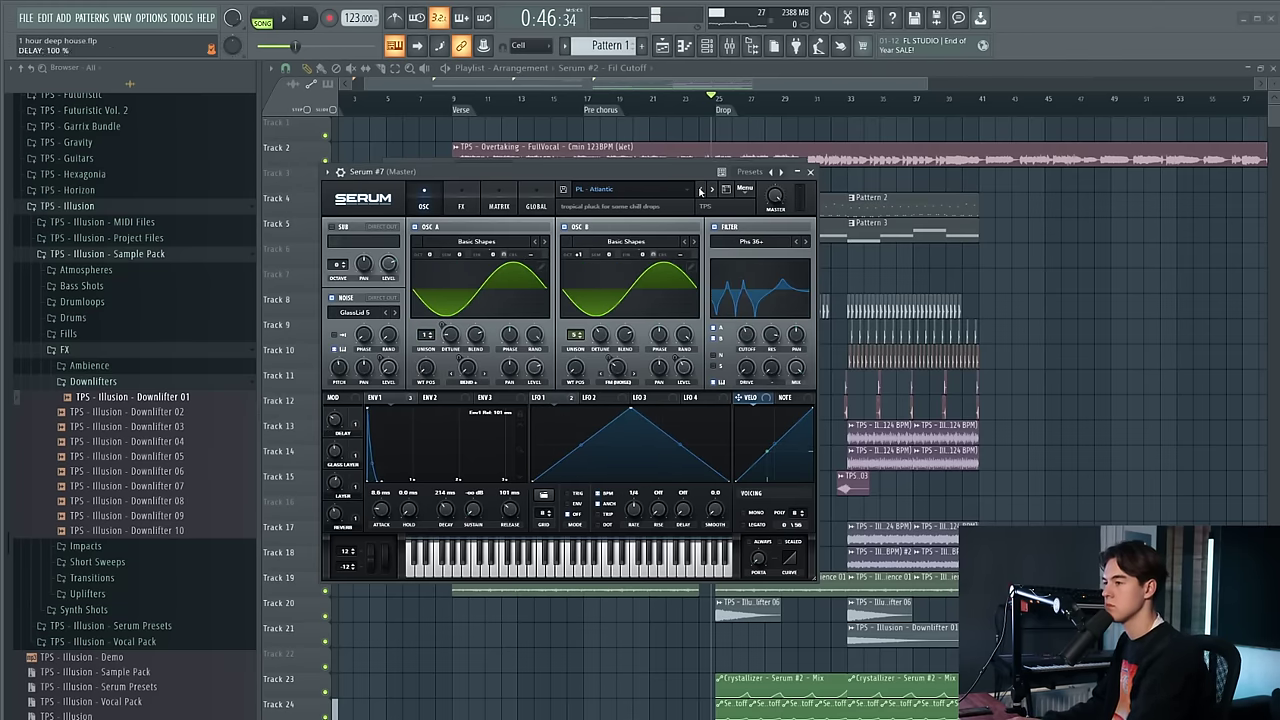
click(702, 189)
click(712, 190)
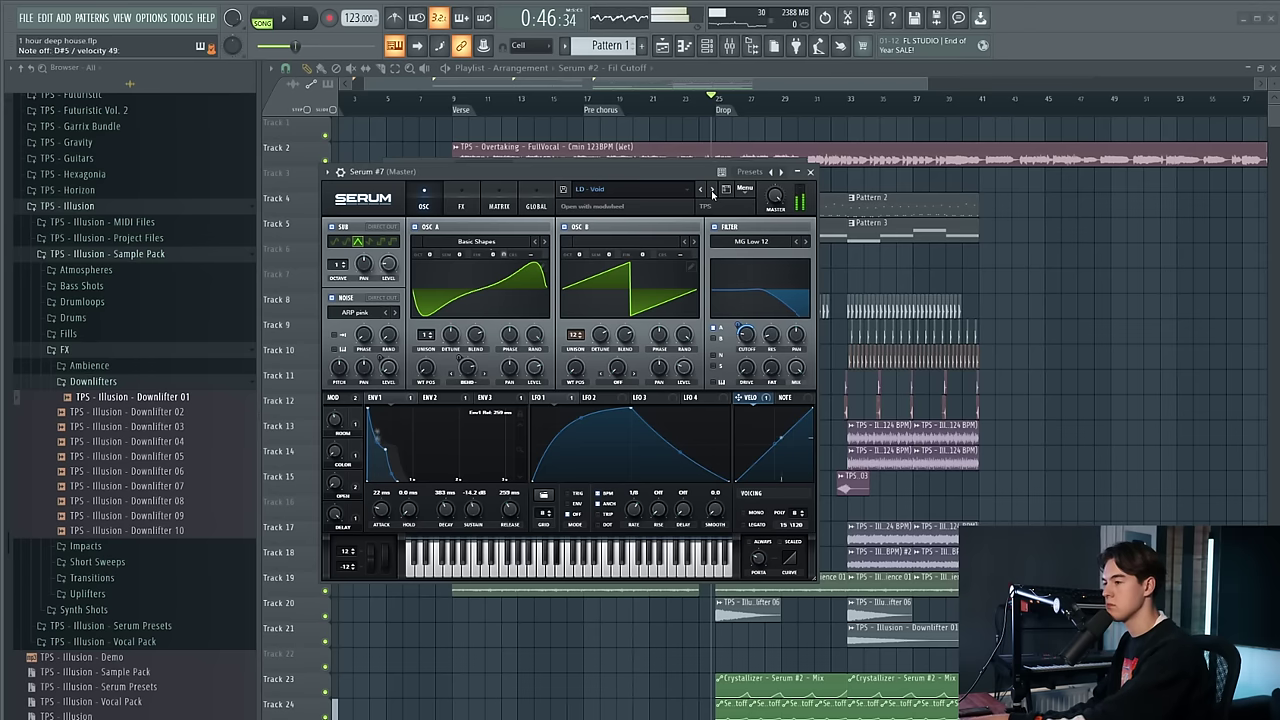
Turn off the delay effect in the LD - Void preset and close Serum #7
click(461, 206)
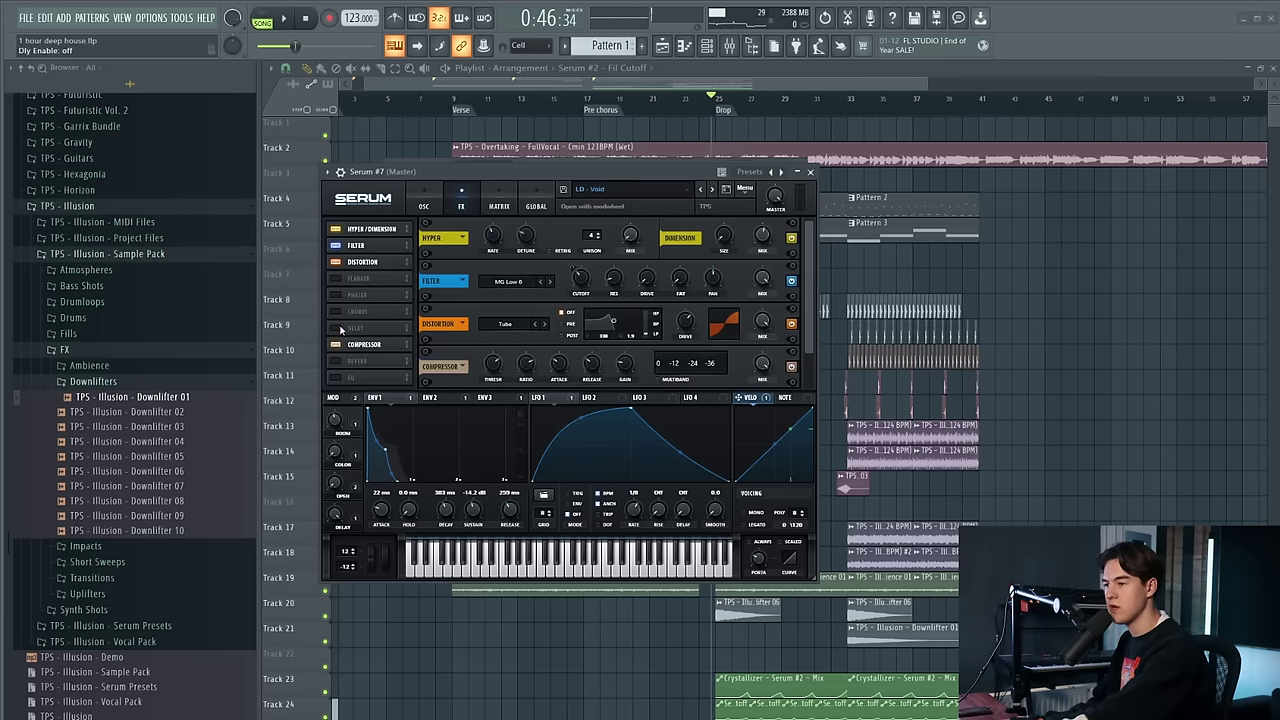
click(423, 206)
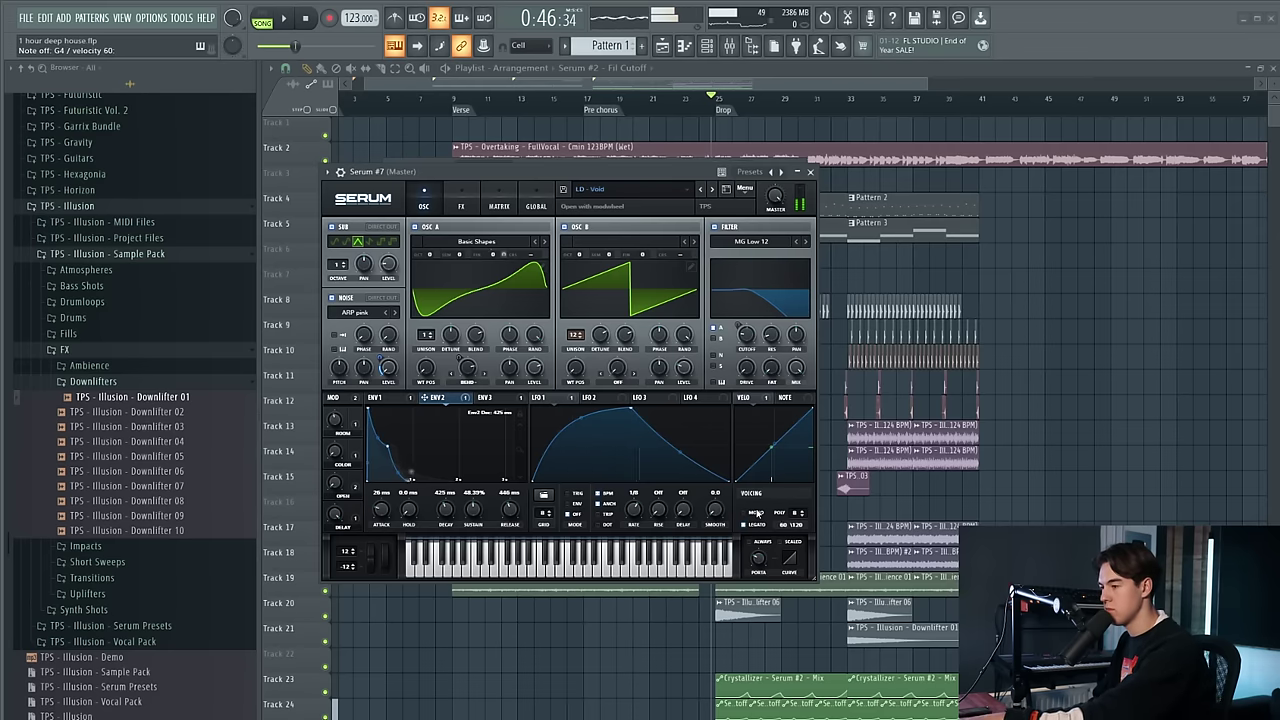
click(811, 172)
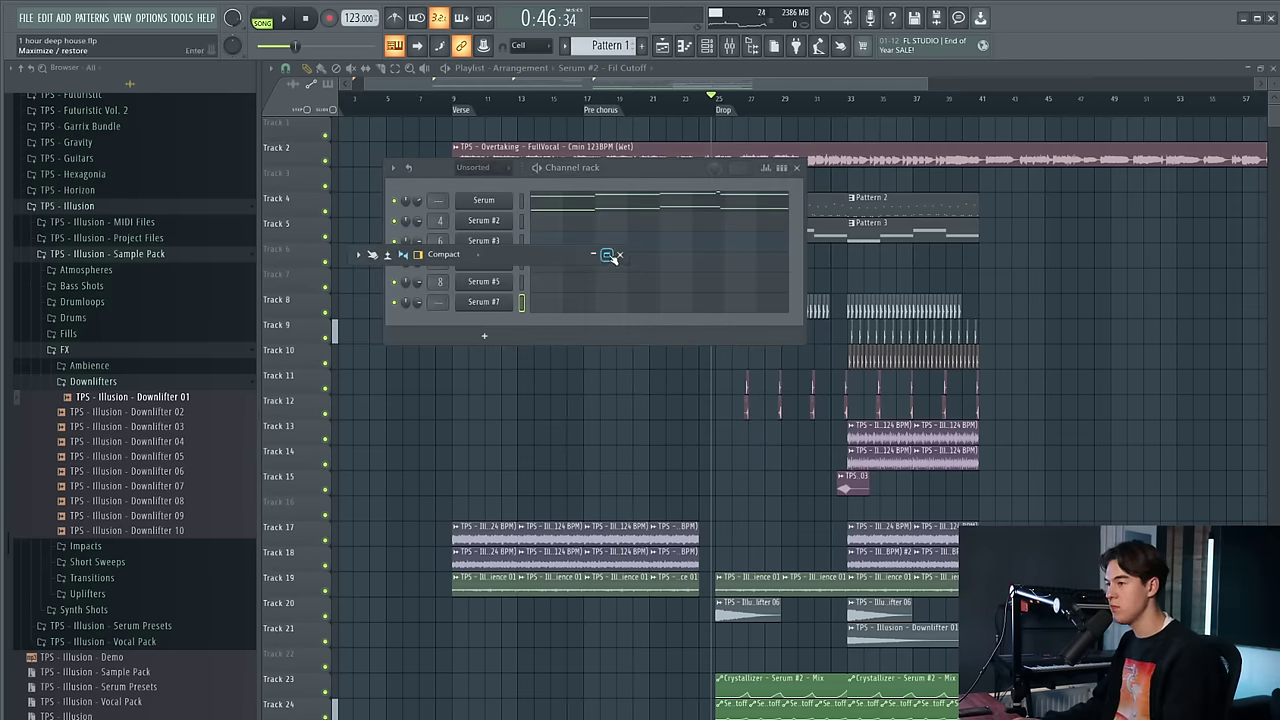
Route Serum #7 to mixer track 13 and load Fruity Reeverb 2 in its third effect slot
key(F9)
key(F9)
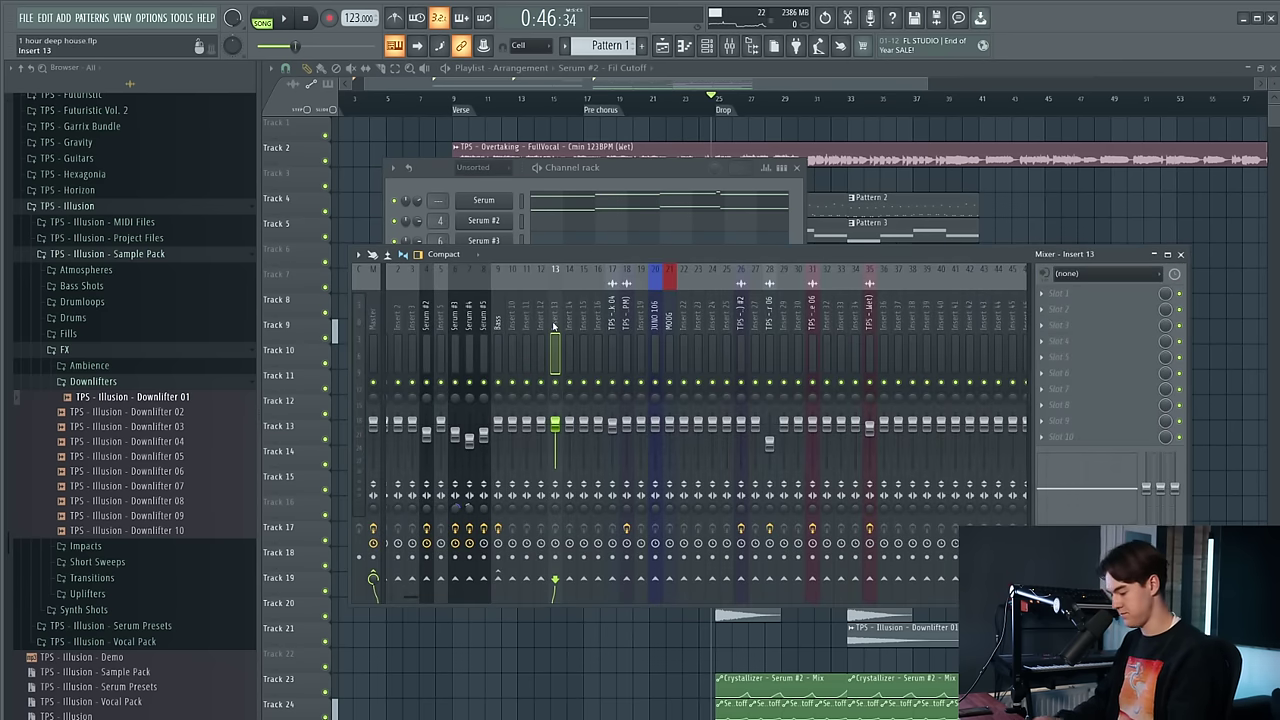
click(1068, 327)
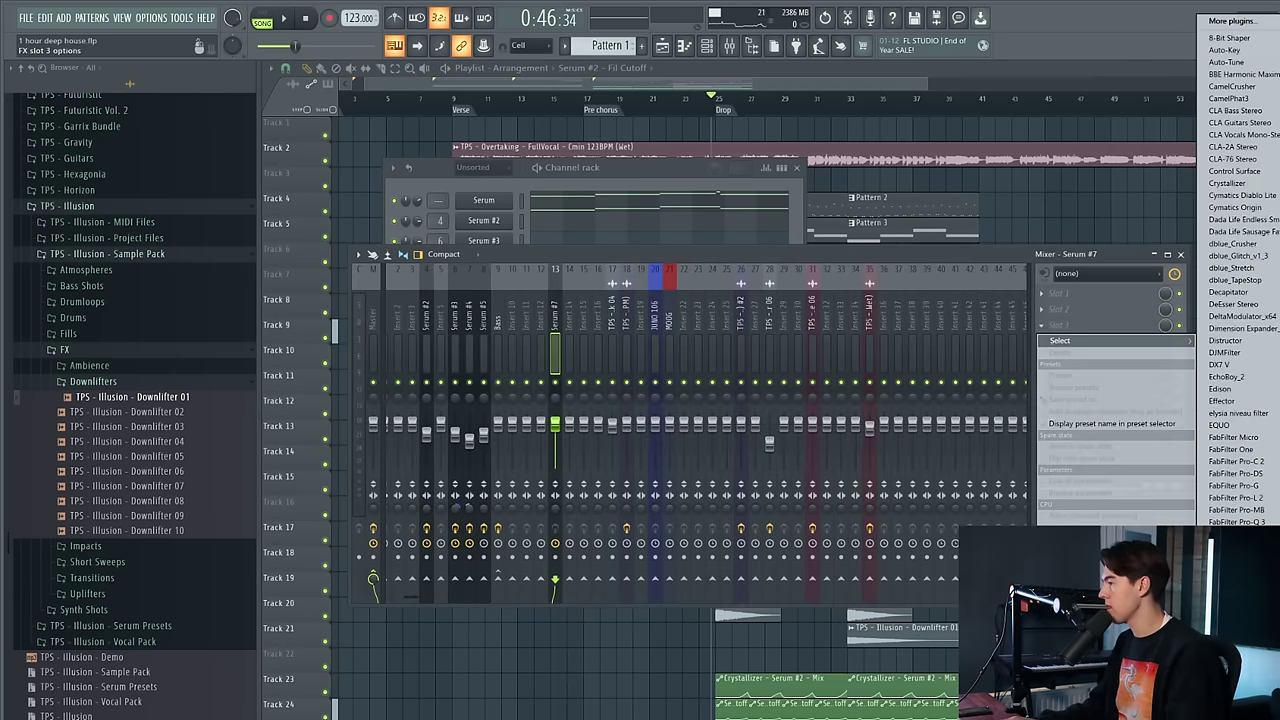
click(1235, 668)
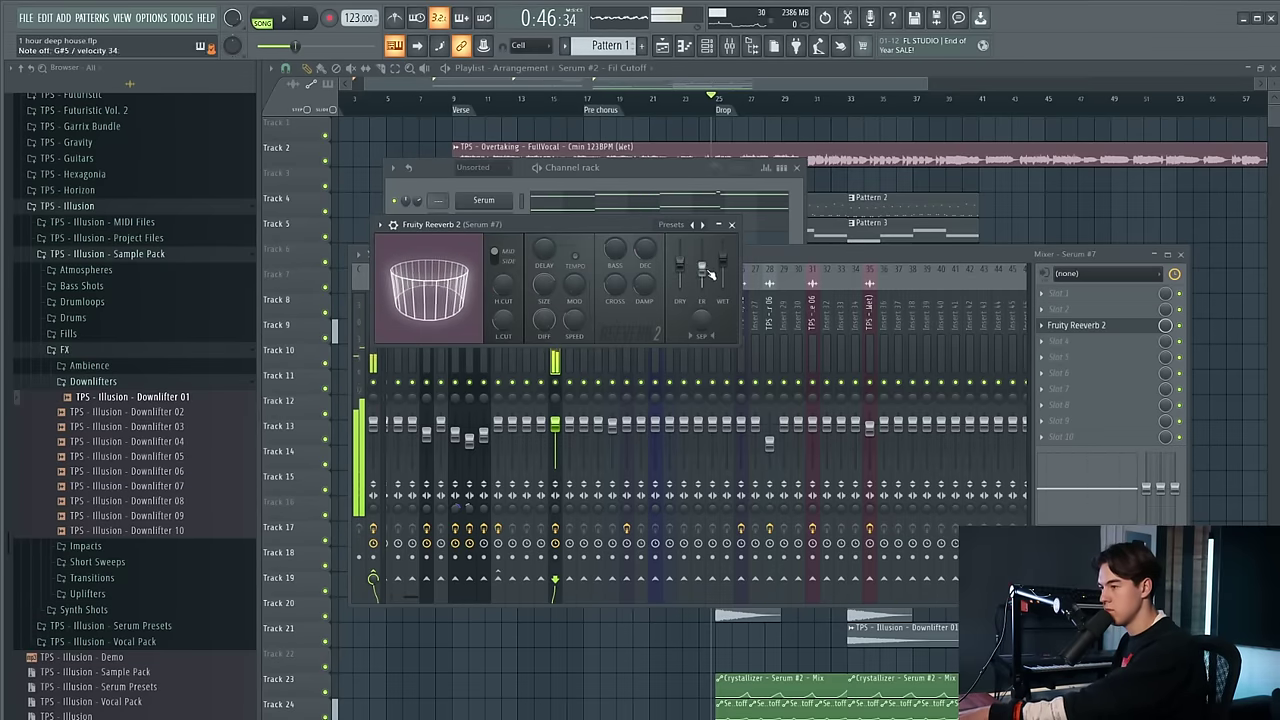
Add Fruity Parametric EQ 2 before the reverb, cutting the lows and lowering the high shelf about 12 dB near 2.8 kHz
click(1068, 309)
click(1235, 575)
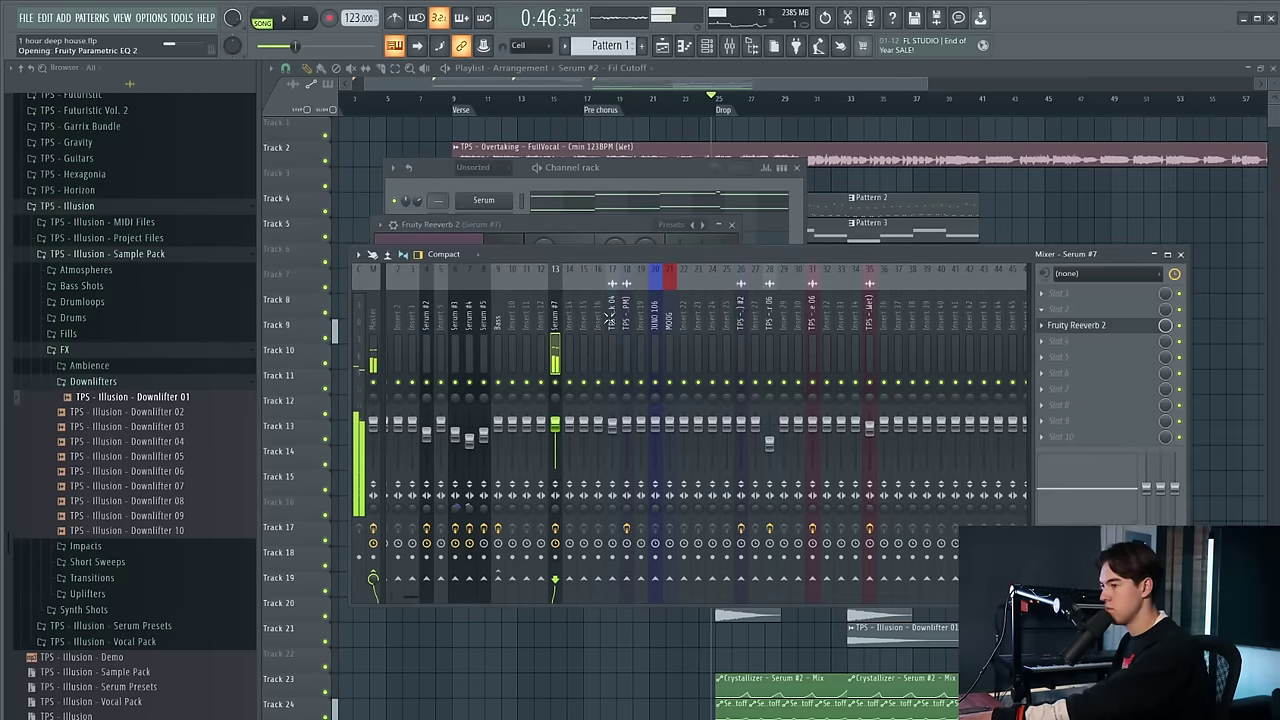
drag(419, 323, 449, 399)
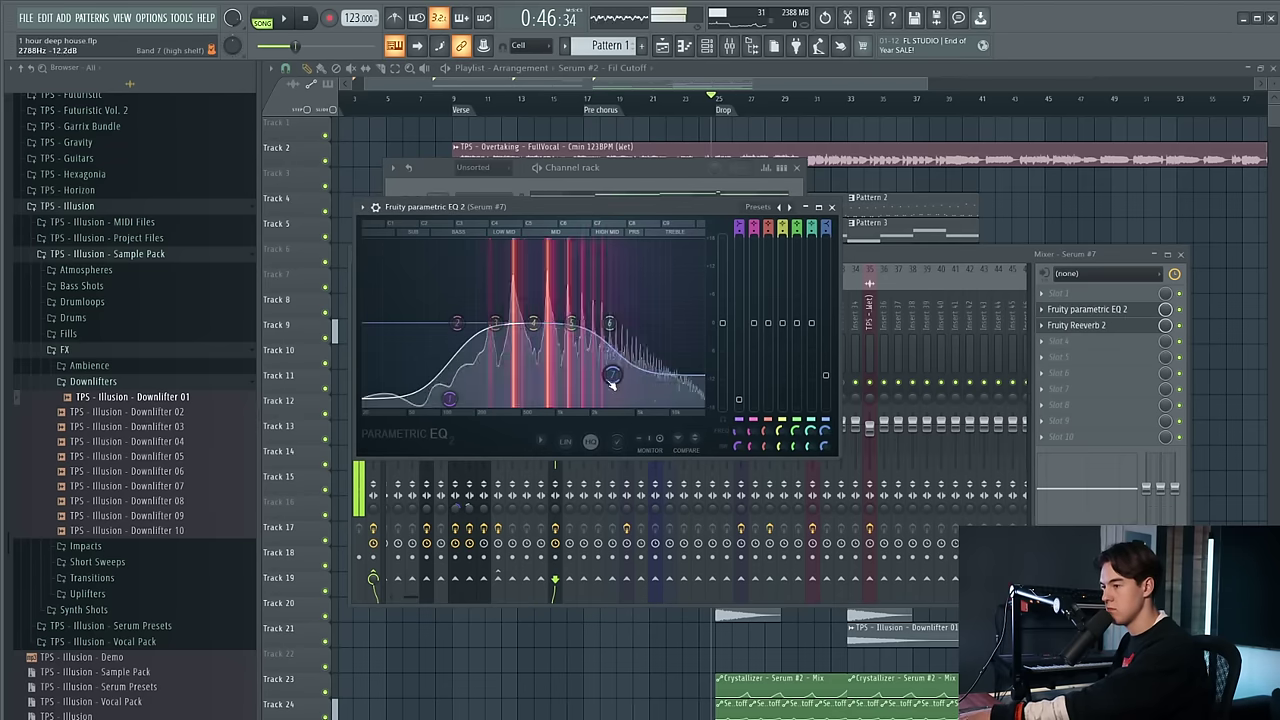
key(F12)
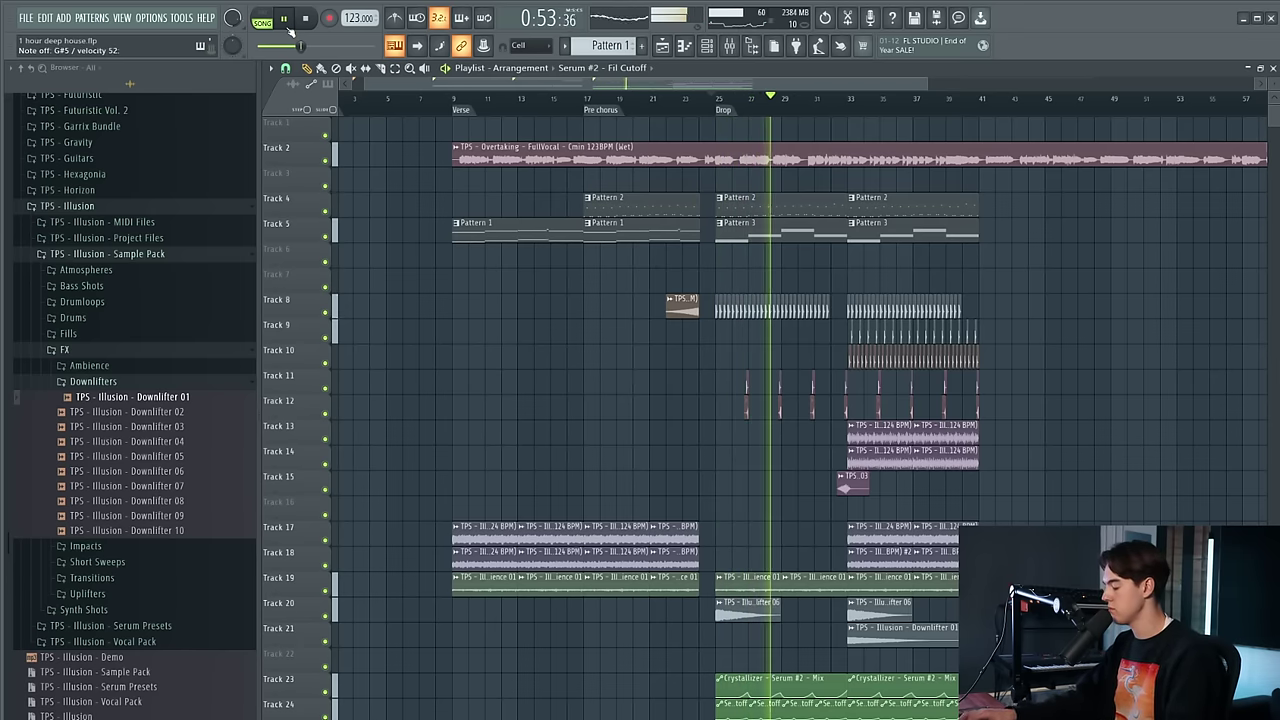
Play the arrangement repeatedly from about bar 31 into the second half of the drop while trying out melody notes on Serum #7
click(821, 99)
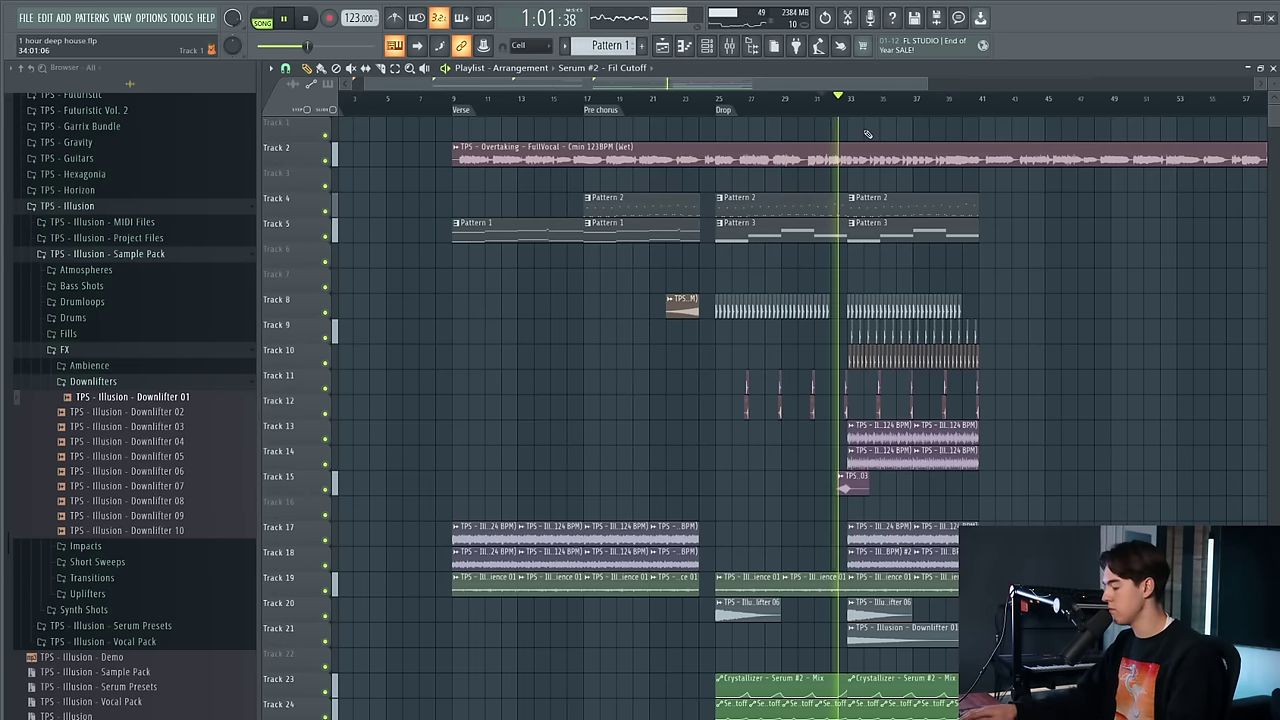
key(space)
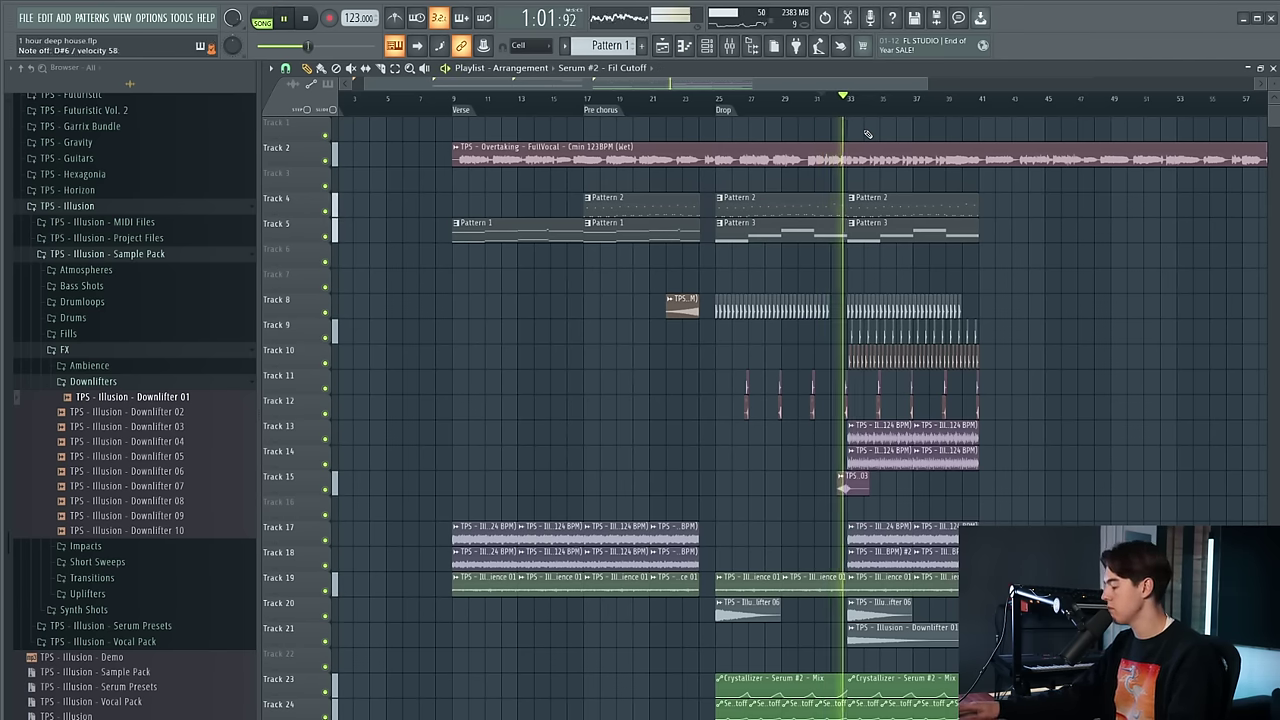
key(space)
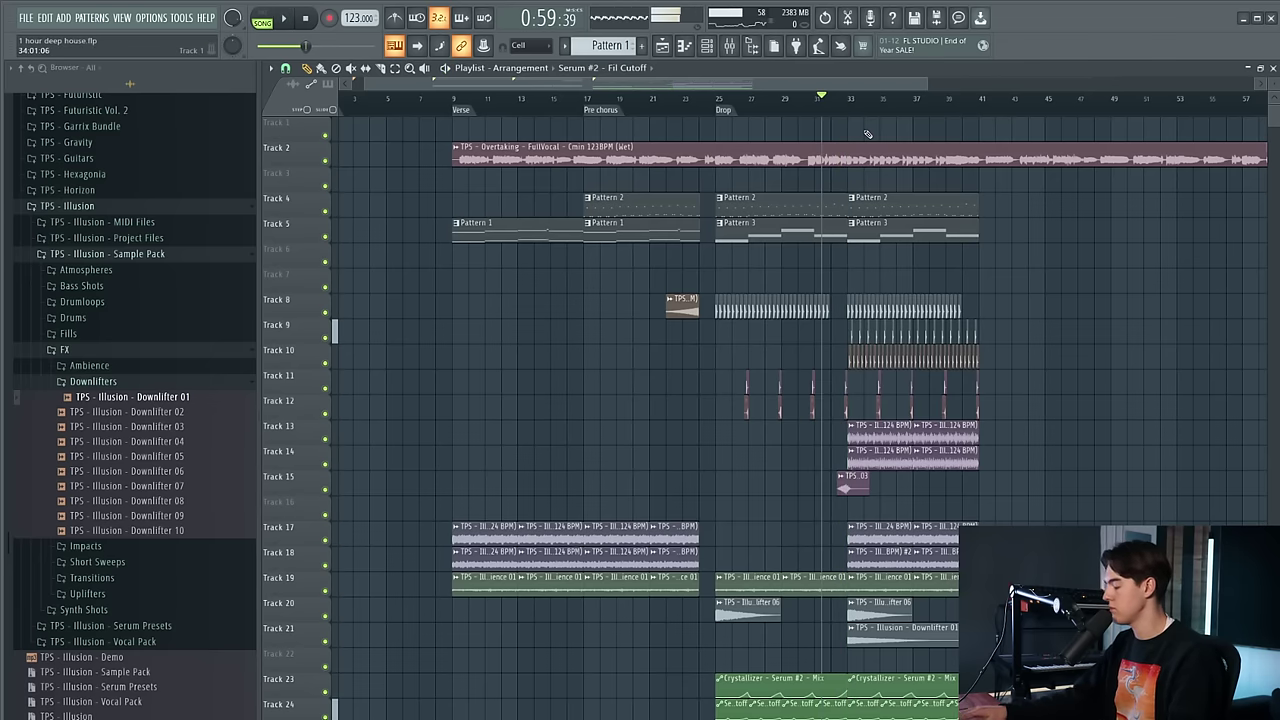
scroll(833, 104, up, 3)
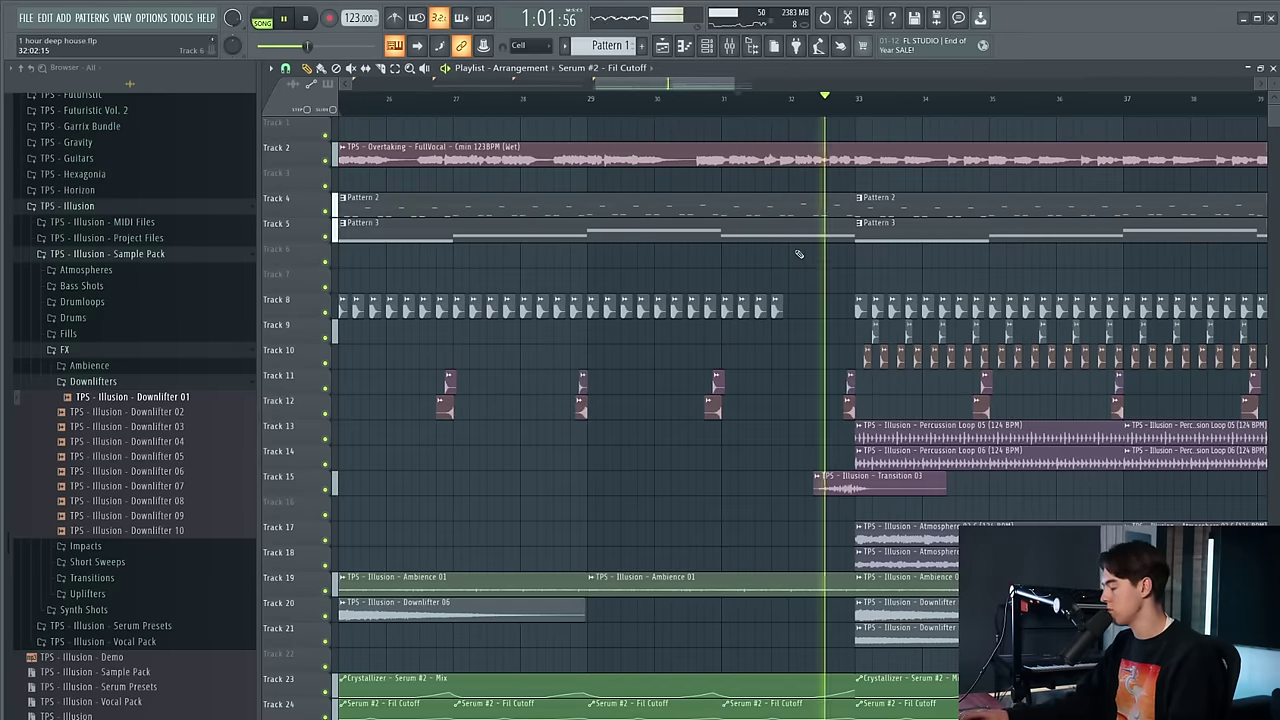
key(space)
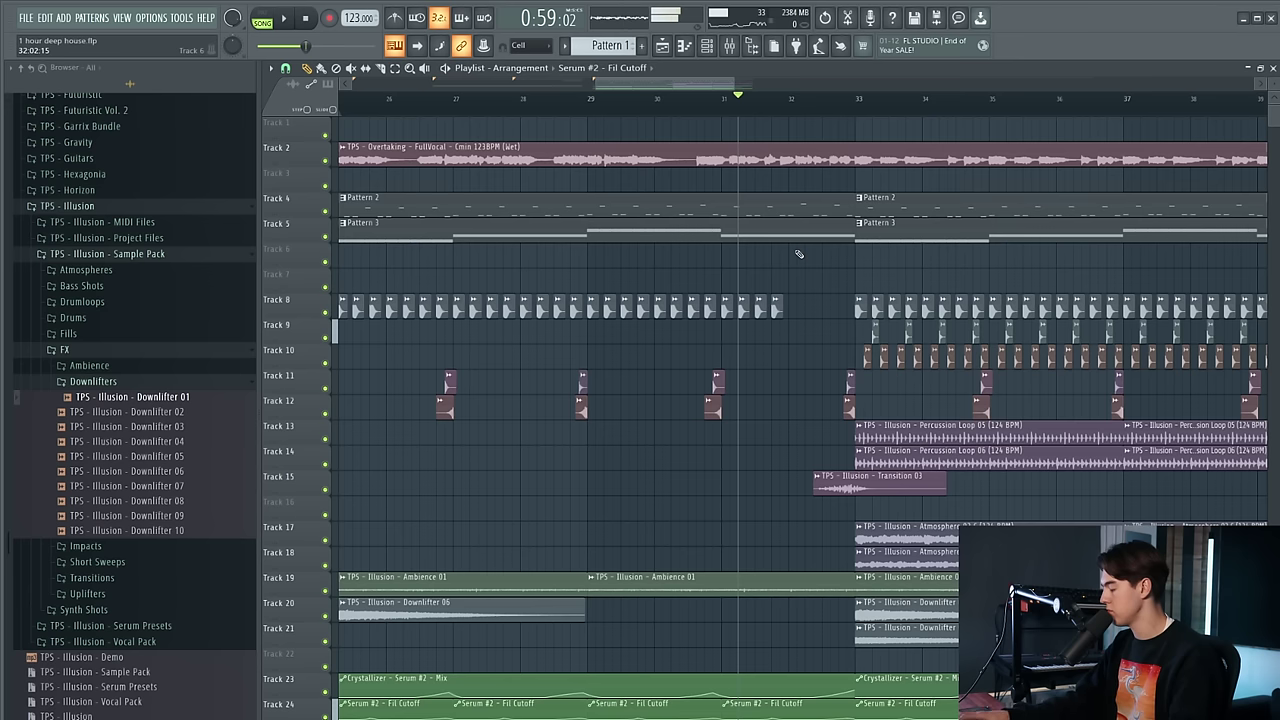
key(space)
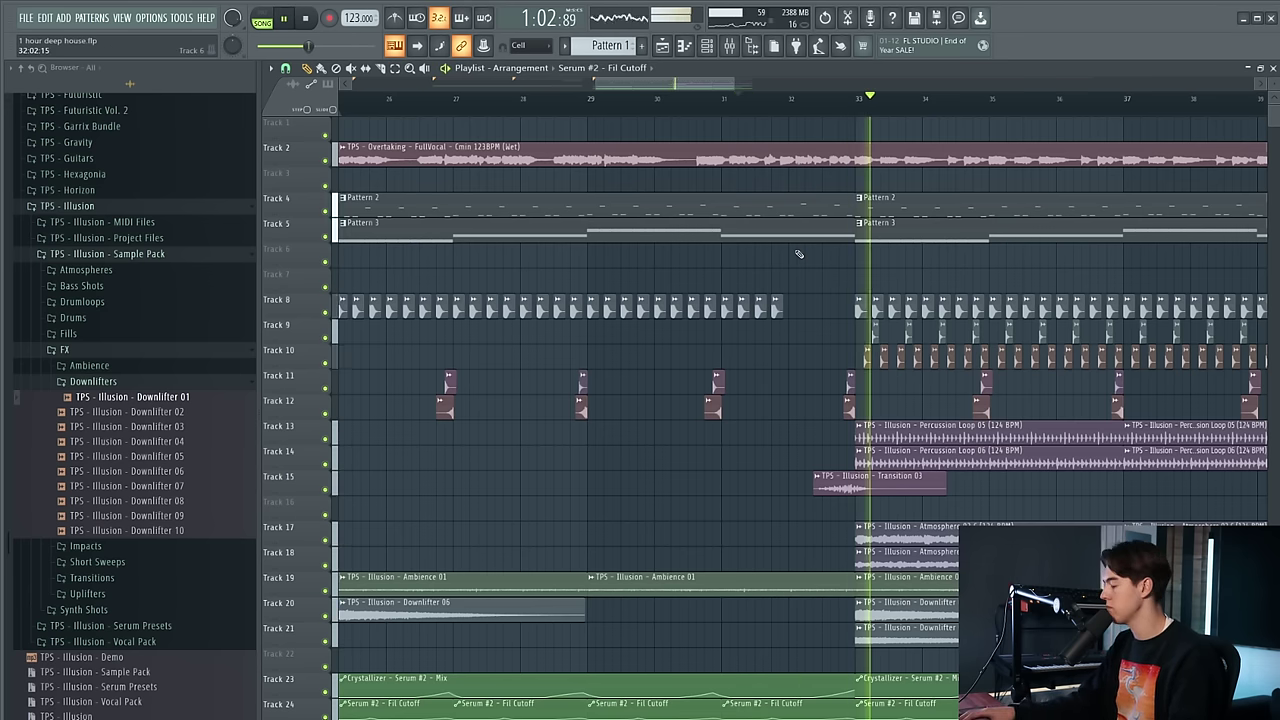
key(space)
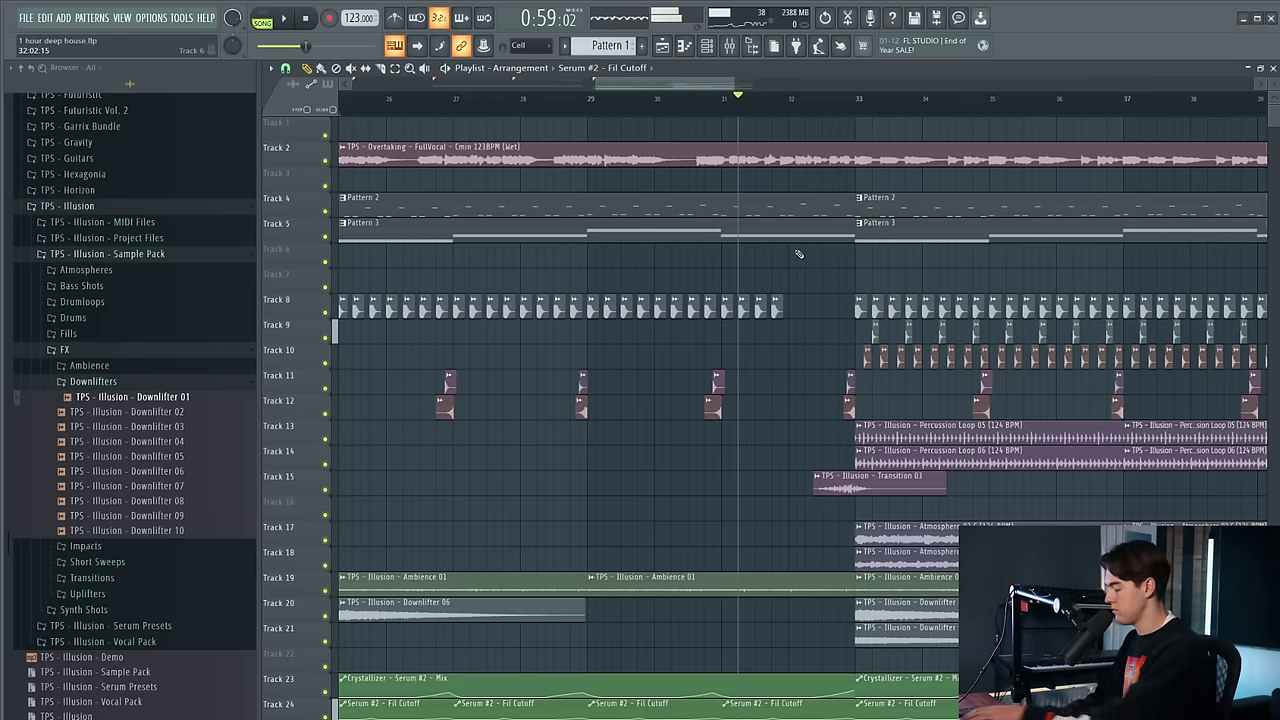
key(space)
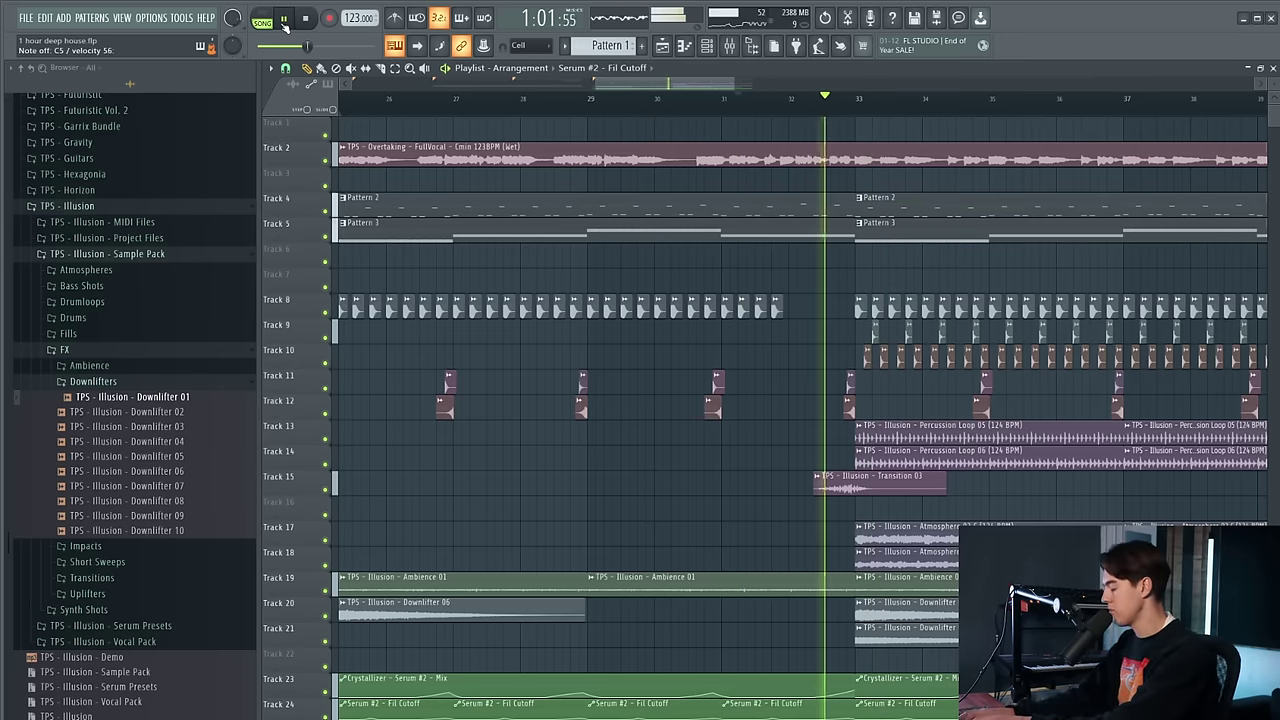
click(302, 22)
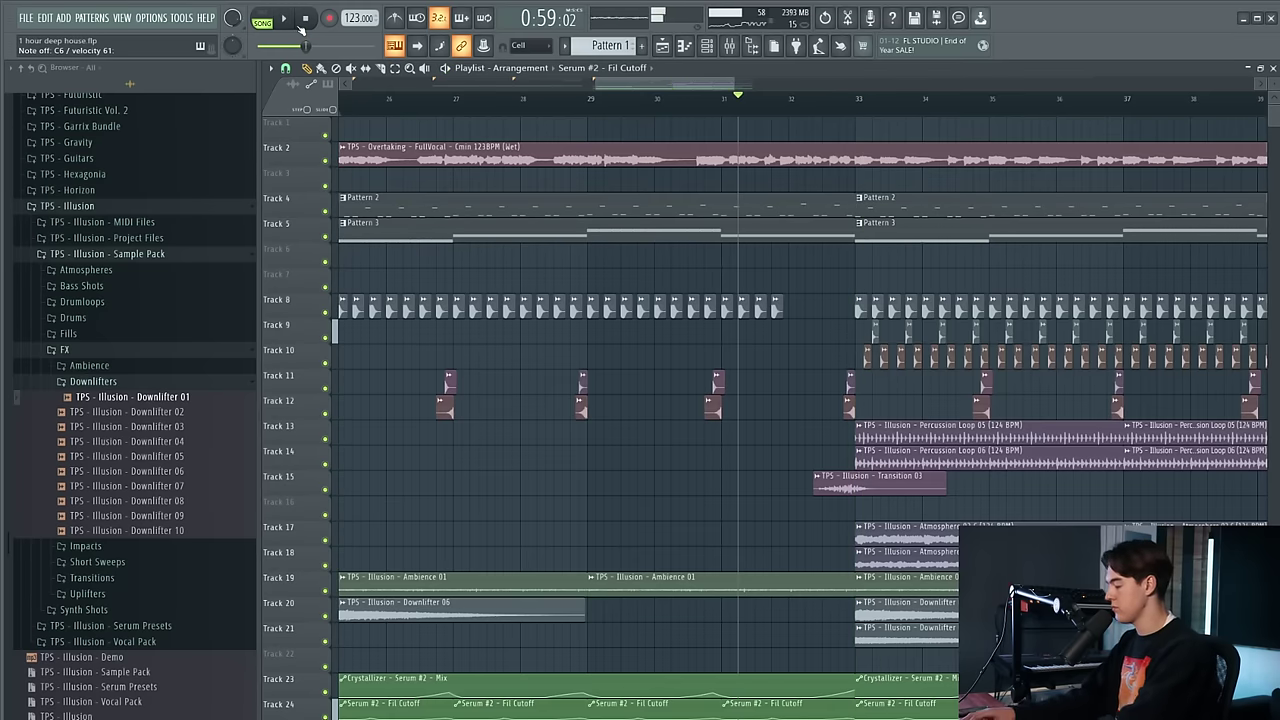
Create a new empty pattern and open the piano roll of Serum #7 in it
click(98, 19)
click(172, 34)
click(707, 47)
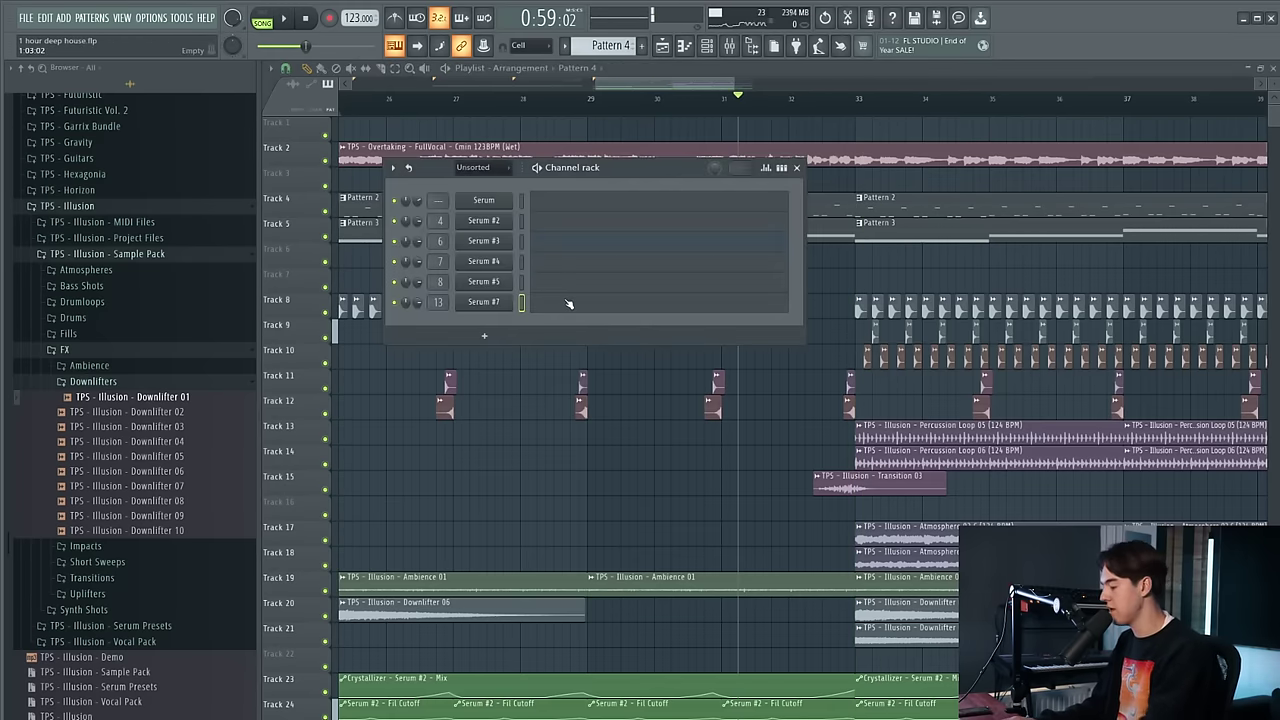
click(567, 303)
Write a short Serum #7 melody of C5, G5, C5 and A#5 at the start of bar 1, previewing in pattern mode
click(330, 213)
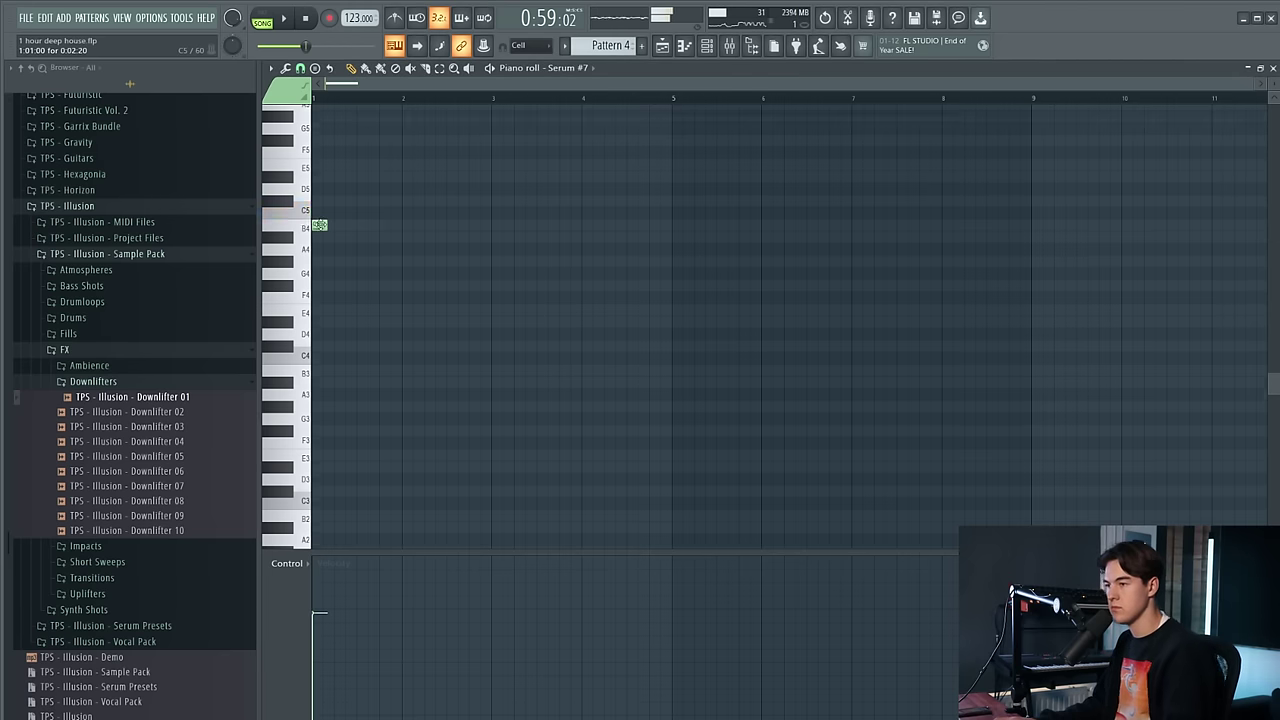
scroll(328, 273, up, 3)
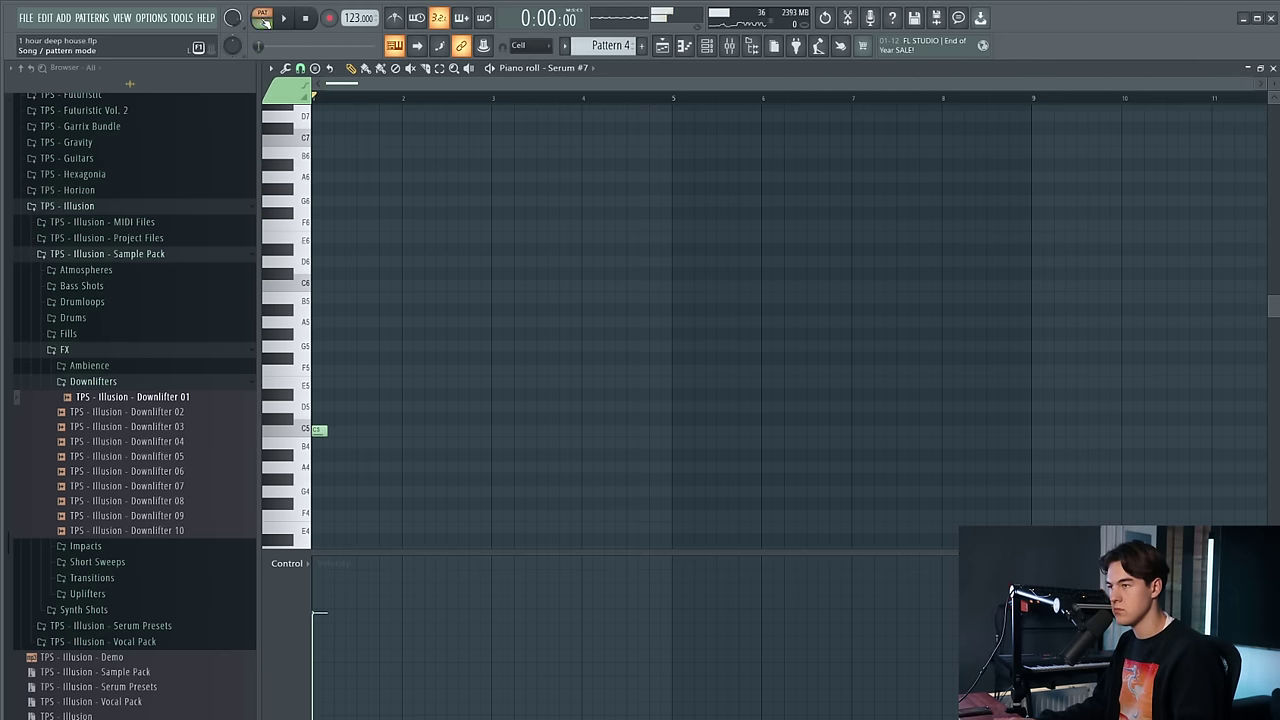
click(266, 23)
key(space)
key(space)
scroll(329, 323, up, 5)
key(space)
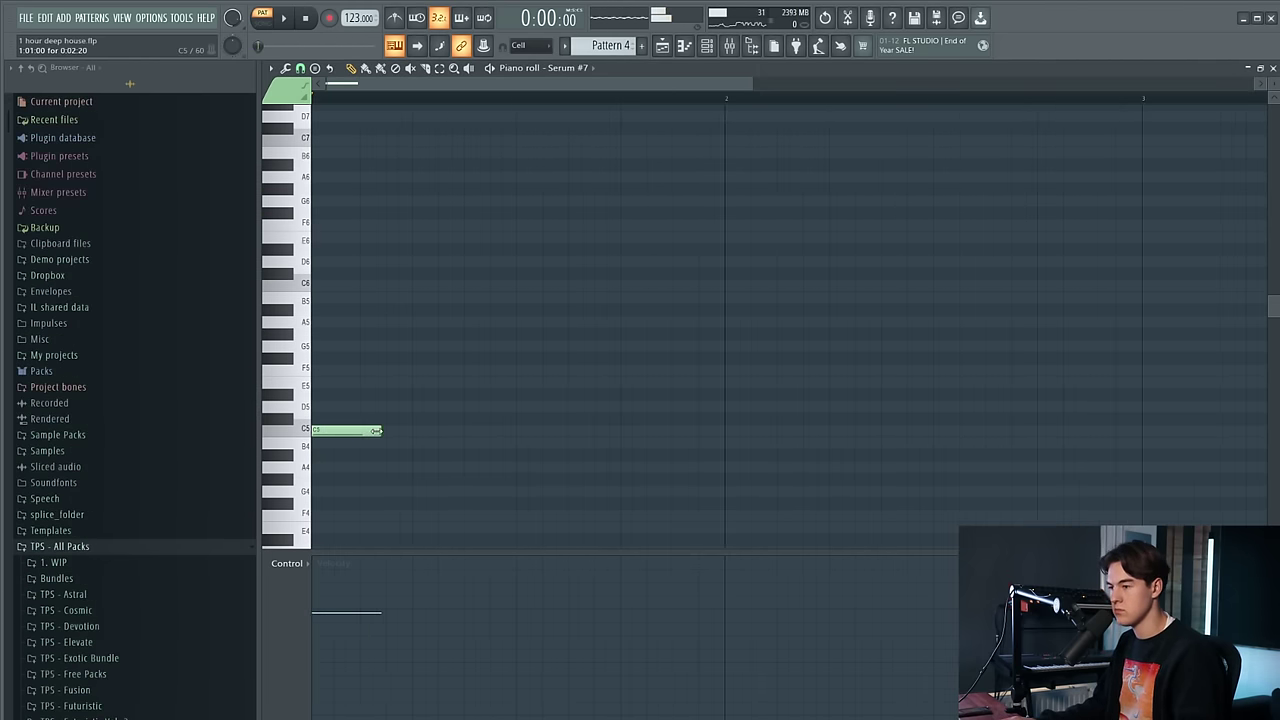
click(416, 430)
key(space)
click(466, 299)
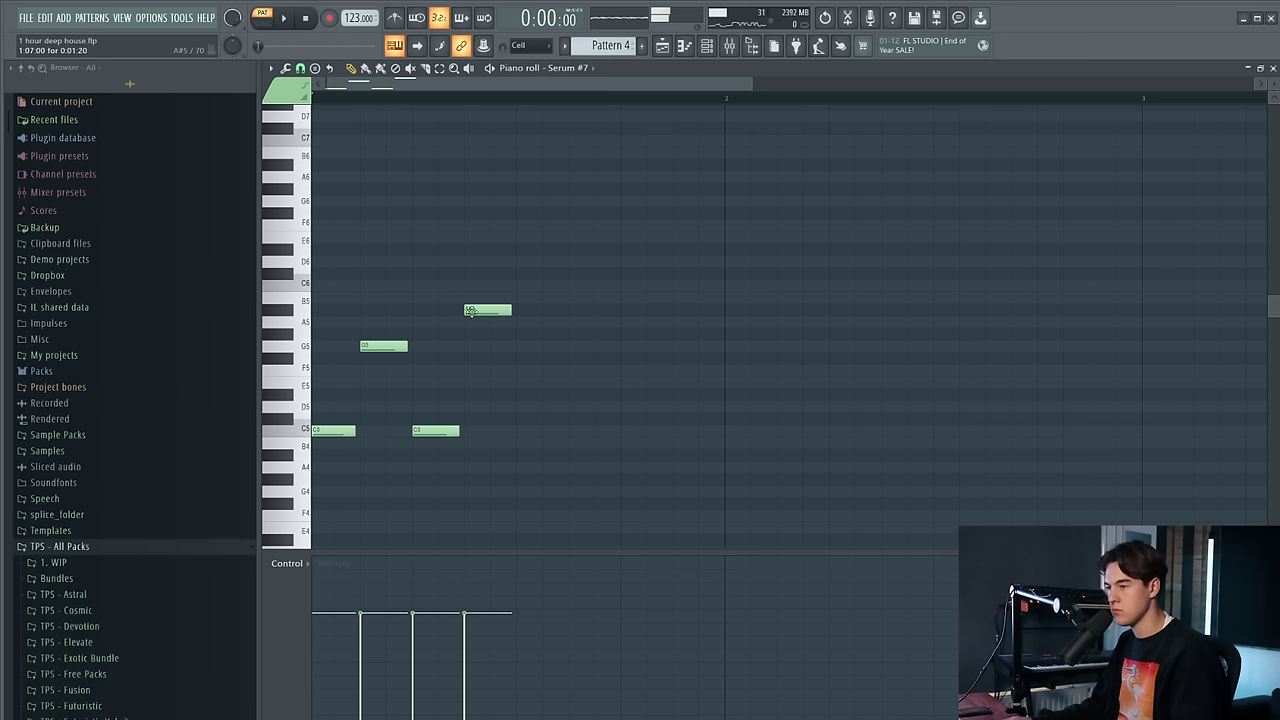
Place Pattern 4 on playlist Track 3 at 32:09:00 and again halfway through bar 36 while playing the song
click(662, 47)
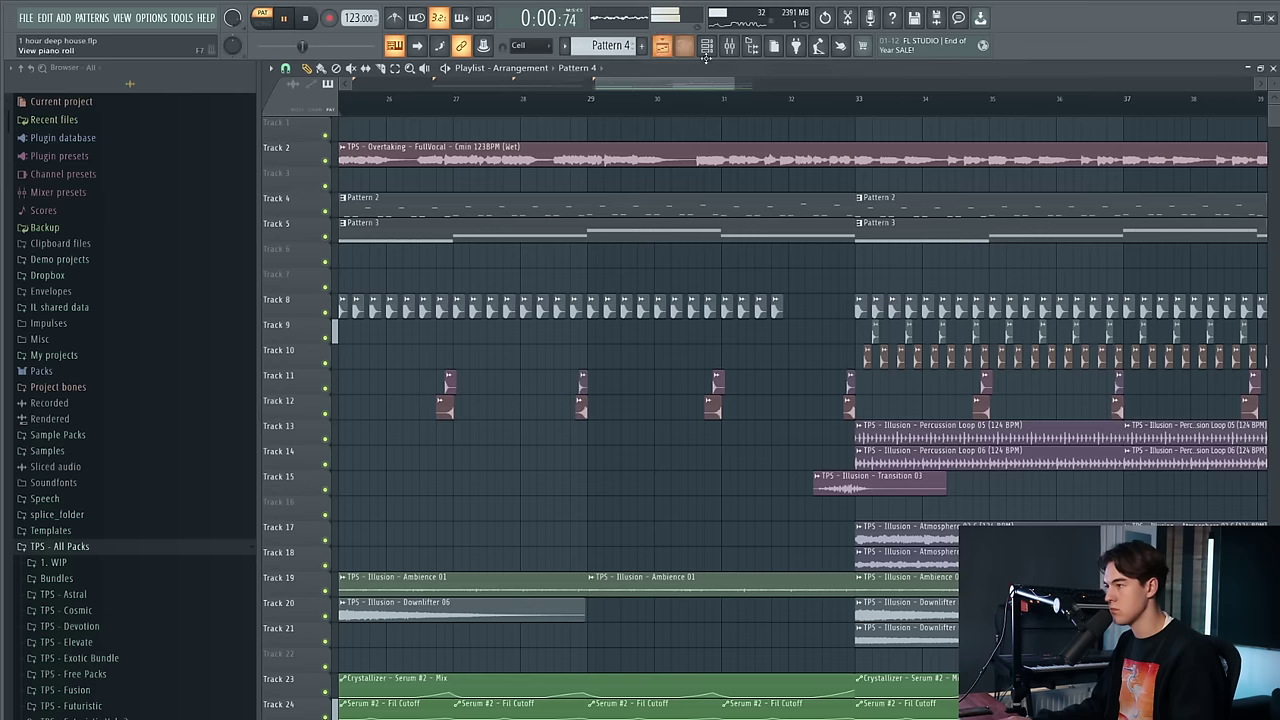
click(713, 104)
click(820, 181)
scroll(831, 180, up, 3)
drag(831, 180, 871, 177)
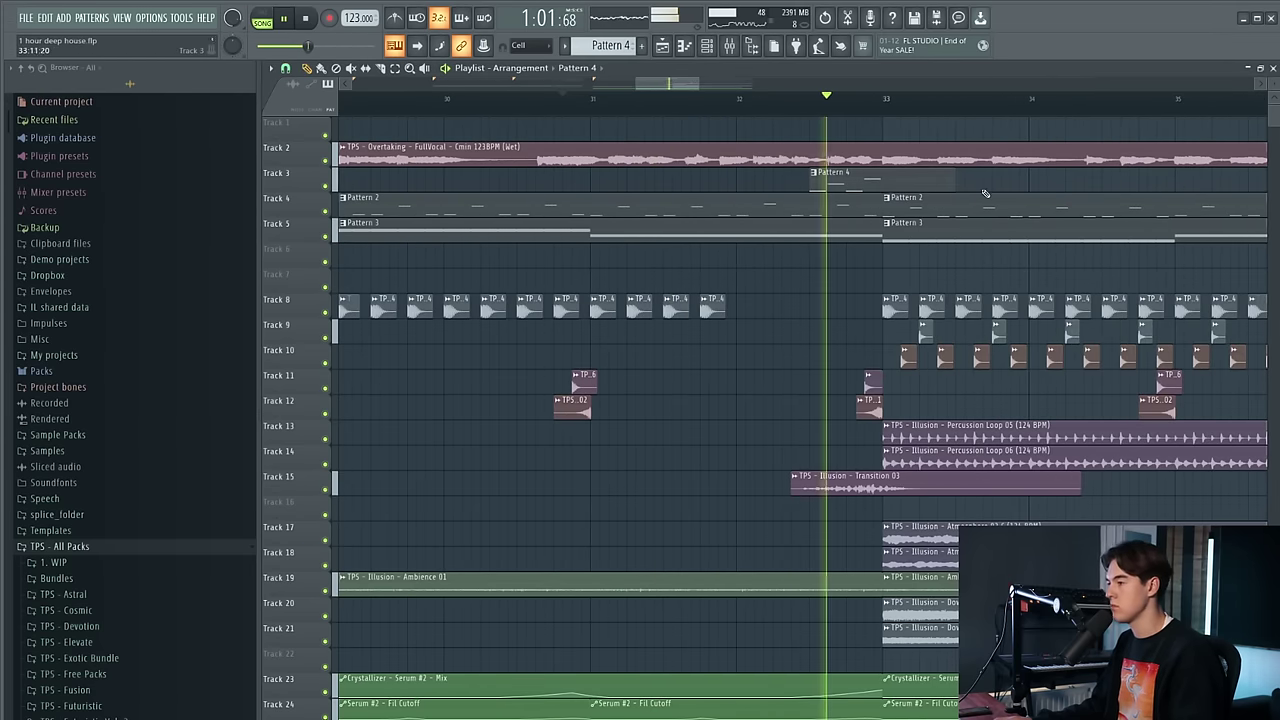
scroll(960, 191, down, 4)
scroll(900, 190, up, 3)
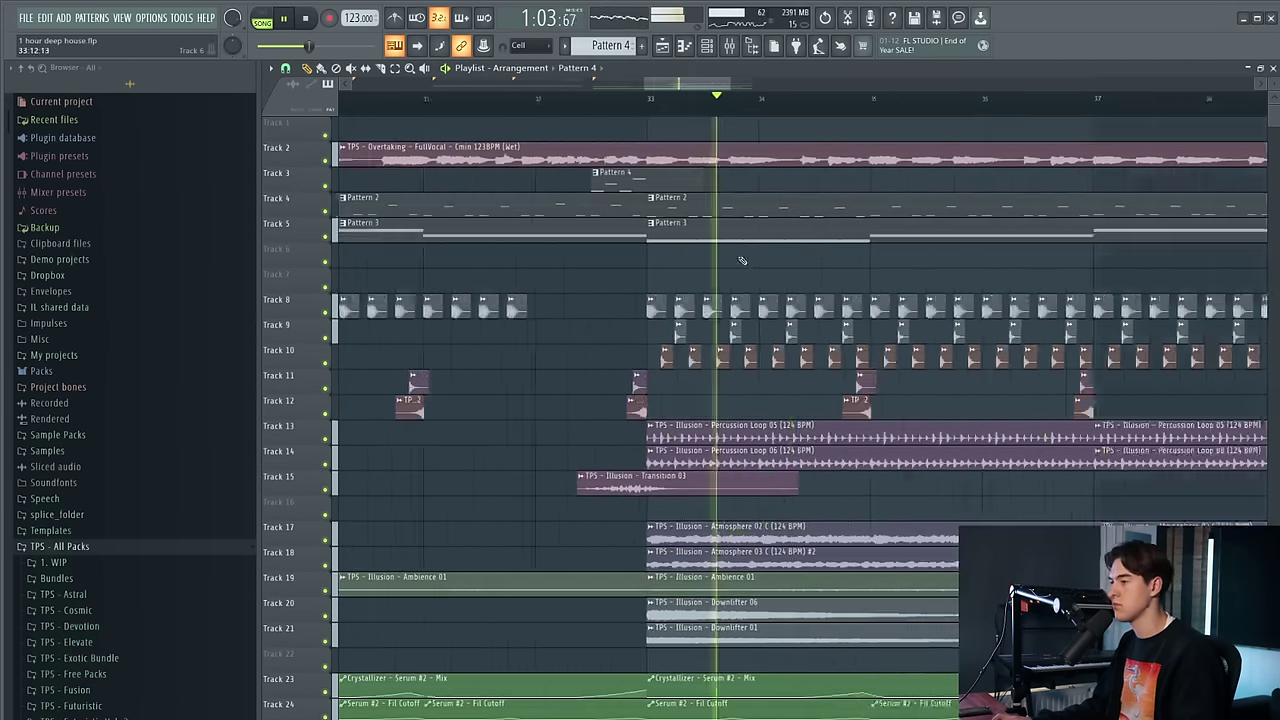
scroll(970, 190, down, 1)
click(970, 186)
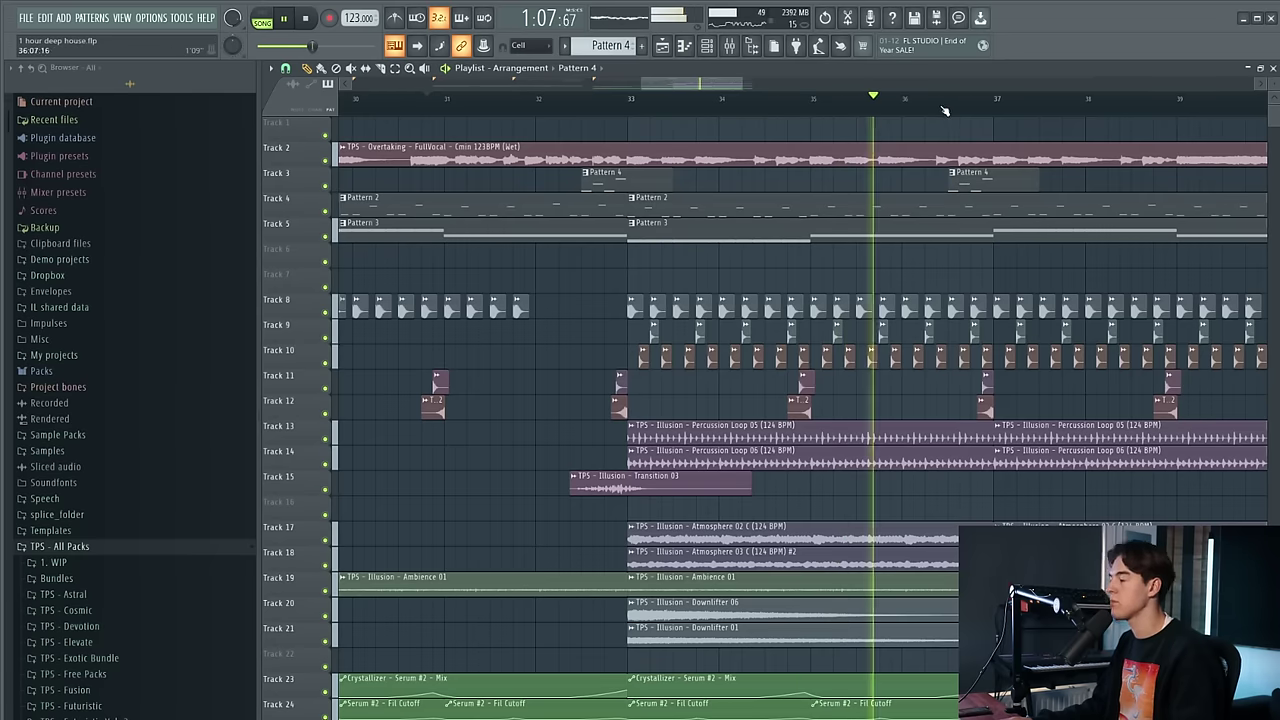
Lower the Serum #7 mixer fader slightly and solo playlist Track 3
key(F9)
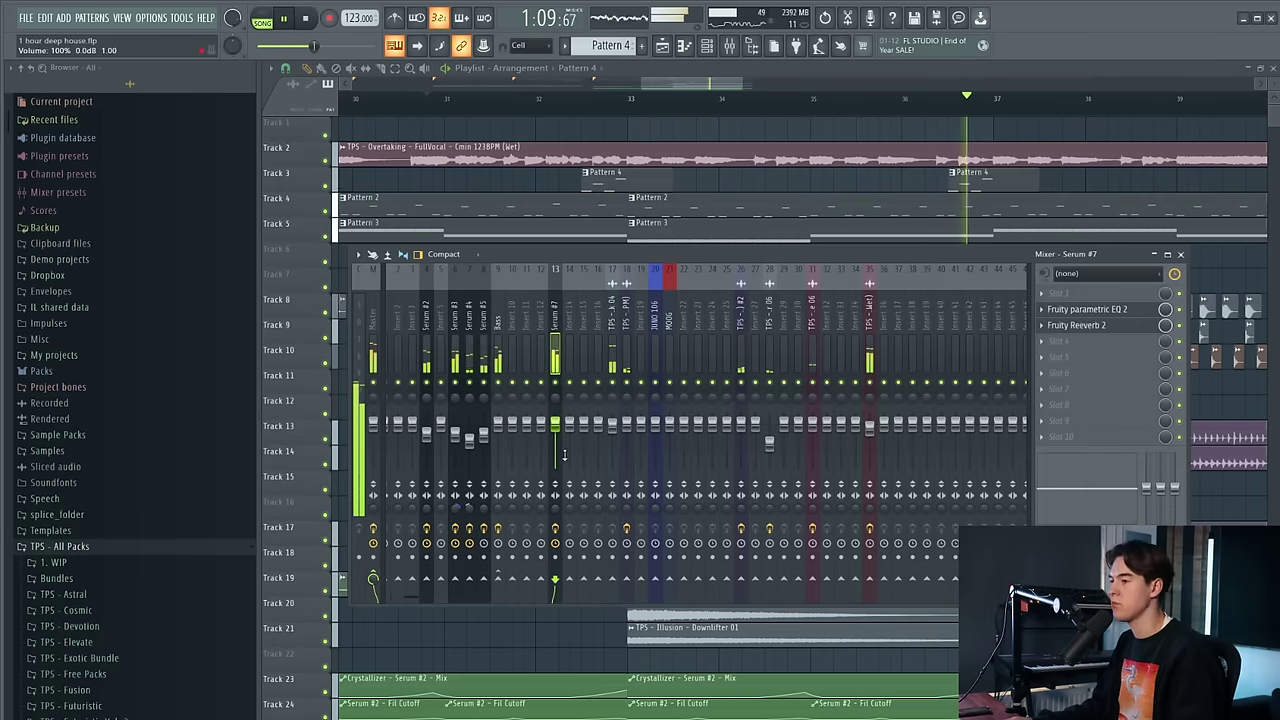
click(582, 98)
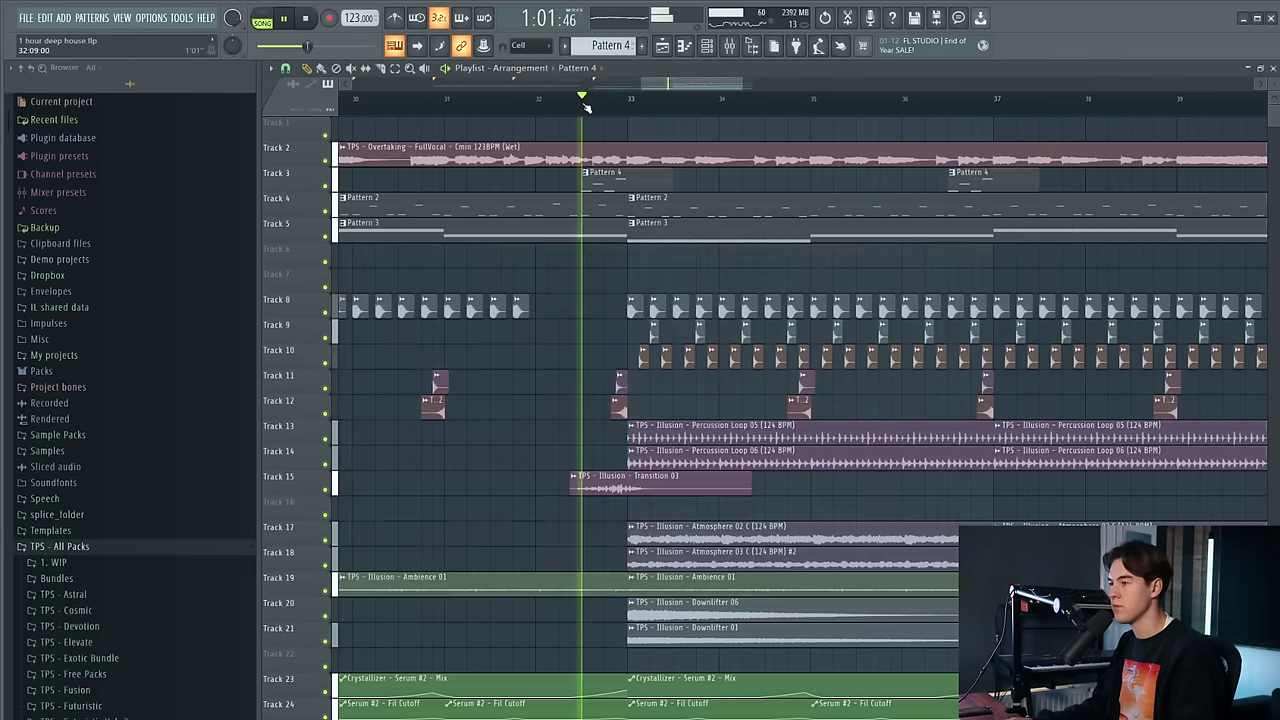
right_click(325, 186)
key(space)
Load Kickstart in slot 8 and Fruity PanOMatic in slot 4 of the Serum #7 mixer track, with LFO amount about 87%
click(731, 45)
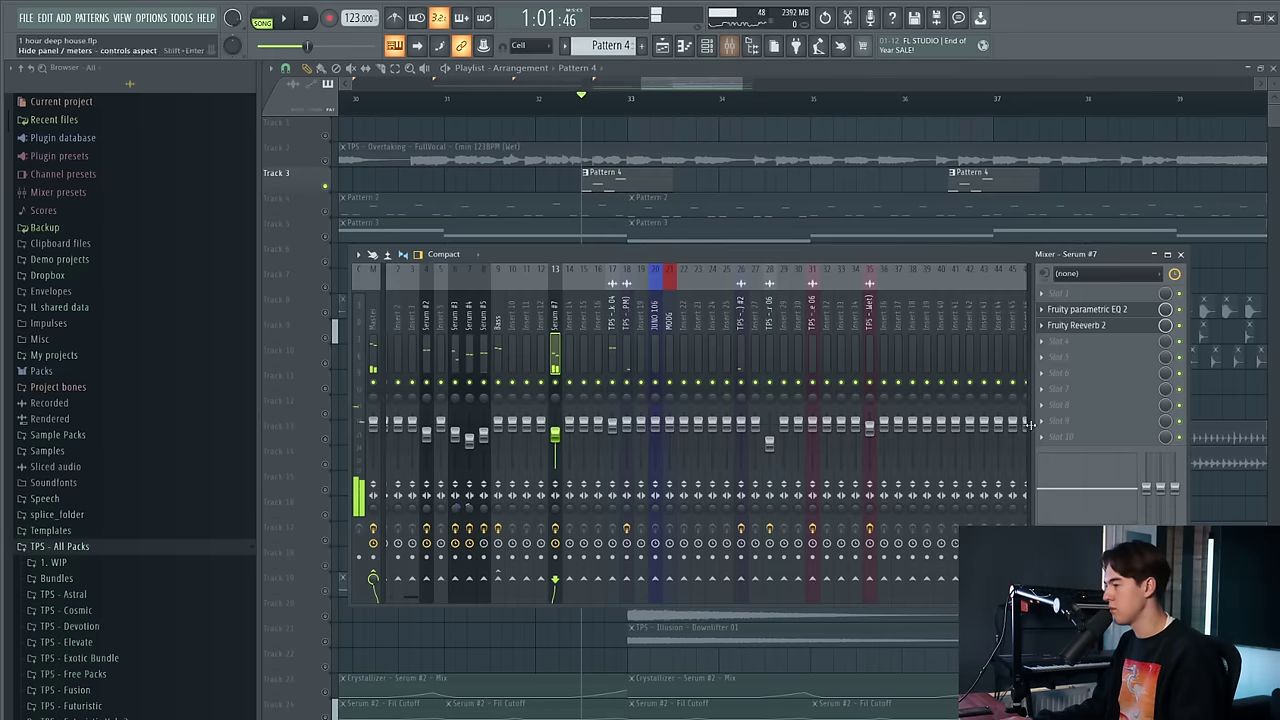
click(1101, 405)
key(space)
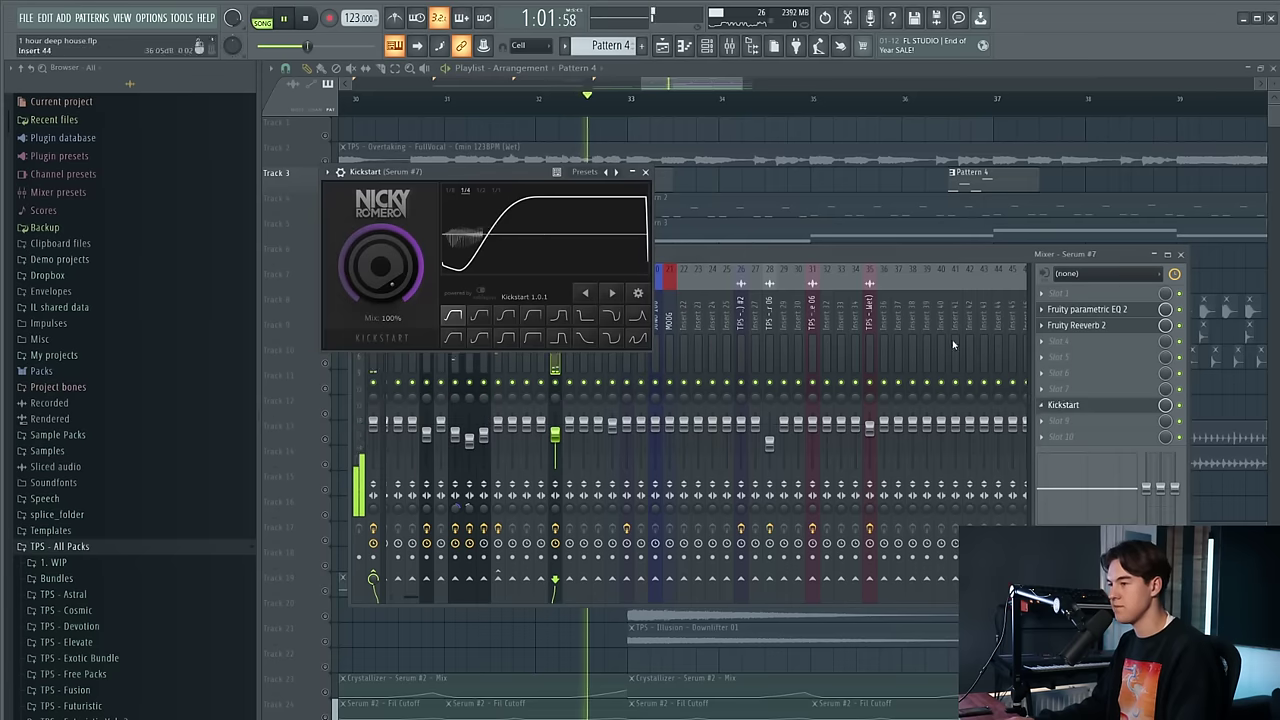
click(1077, 342)
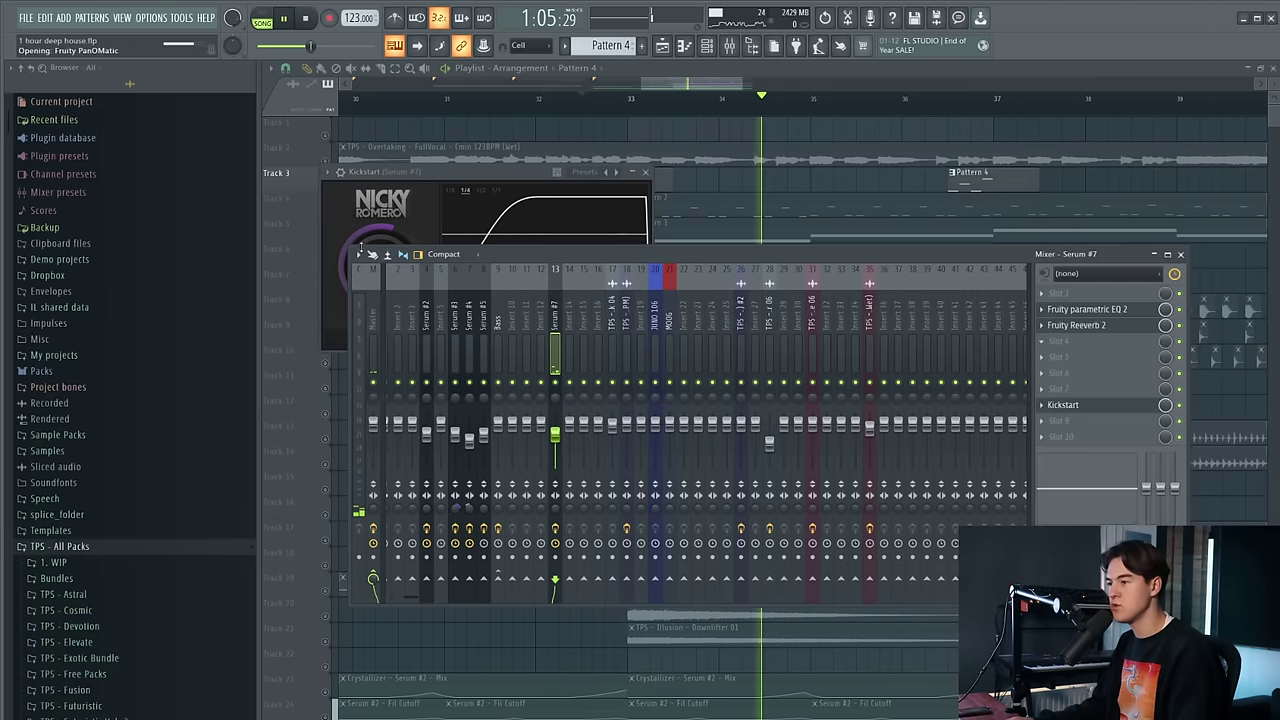
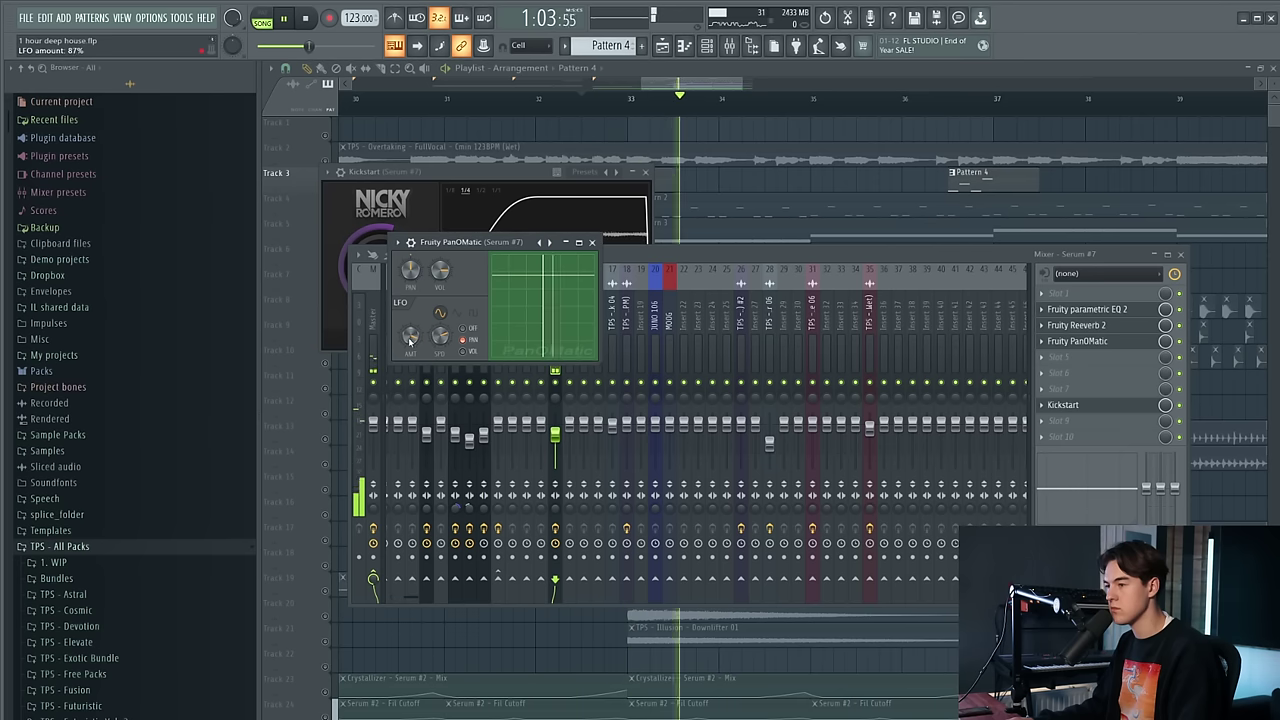
click(666, 169)
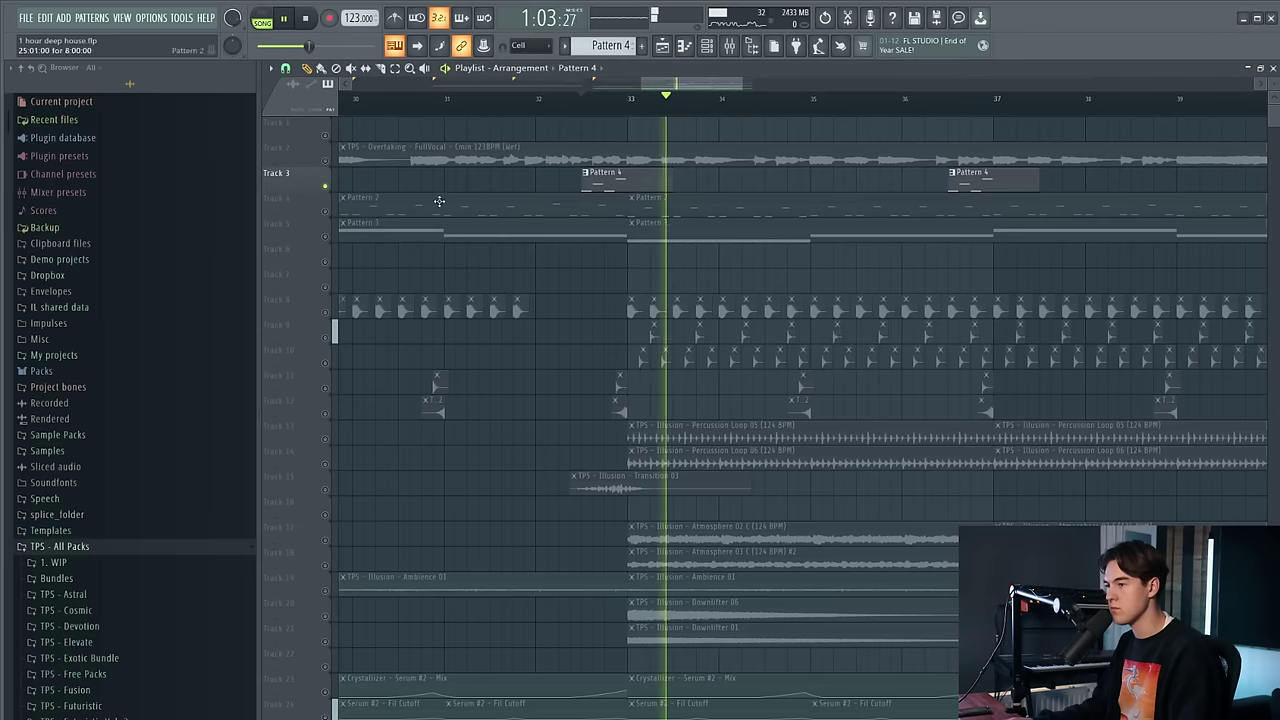
Unsolo Track 3 and adjust the dry level of Fruity Reeverb 2 on Serum #7 during playback
ctrl+click(329, 188)
key(F9)
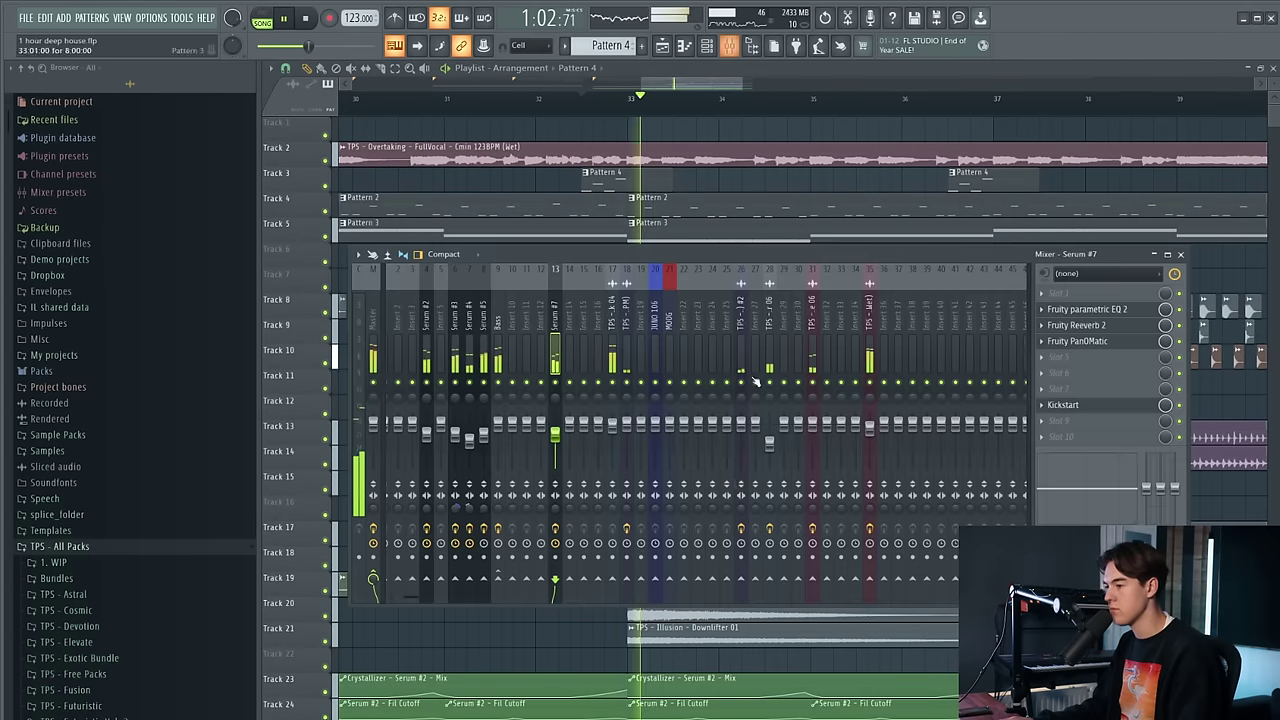
key(space)
click(1097, 325)
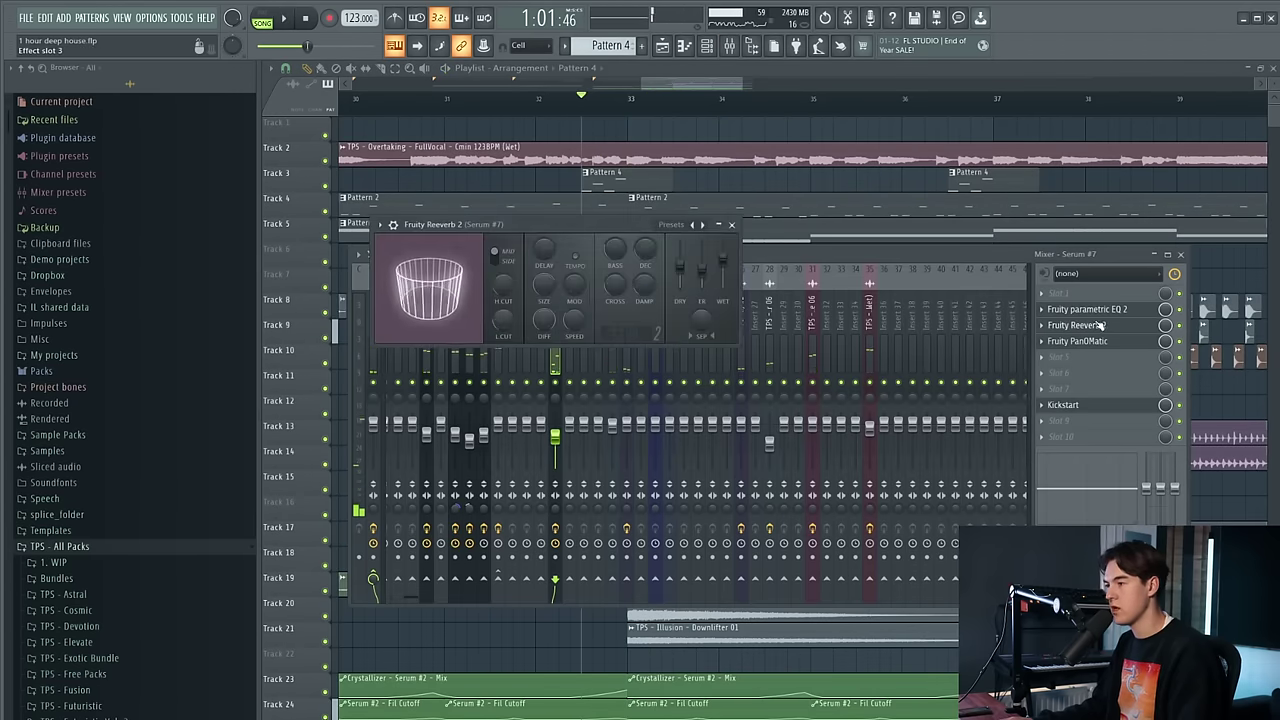
key(space)
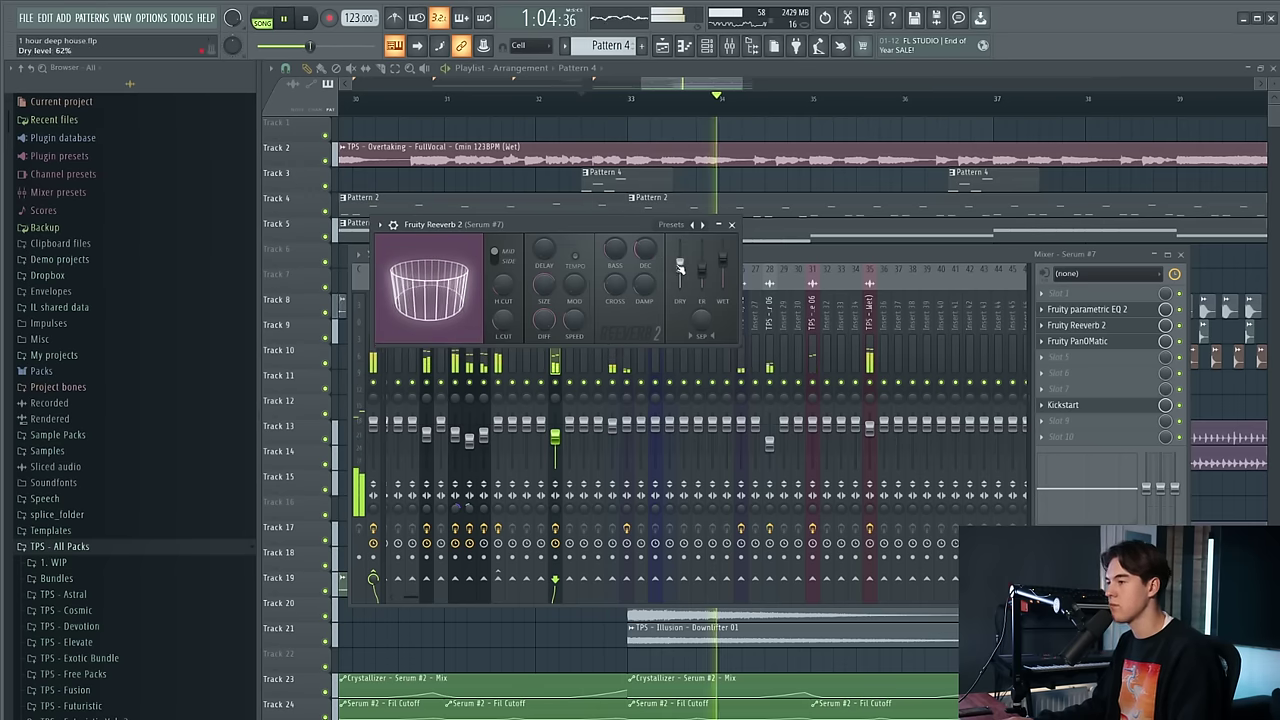
click(793, 188)
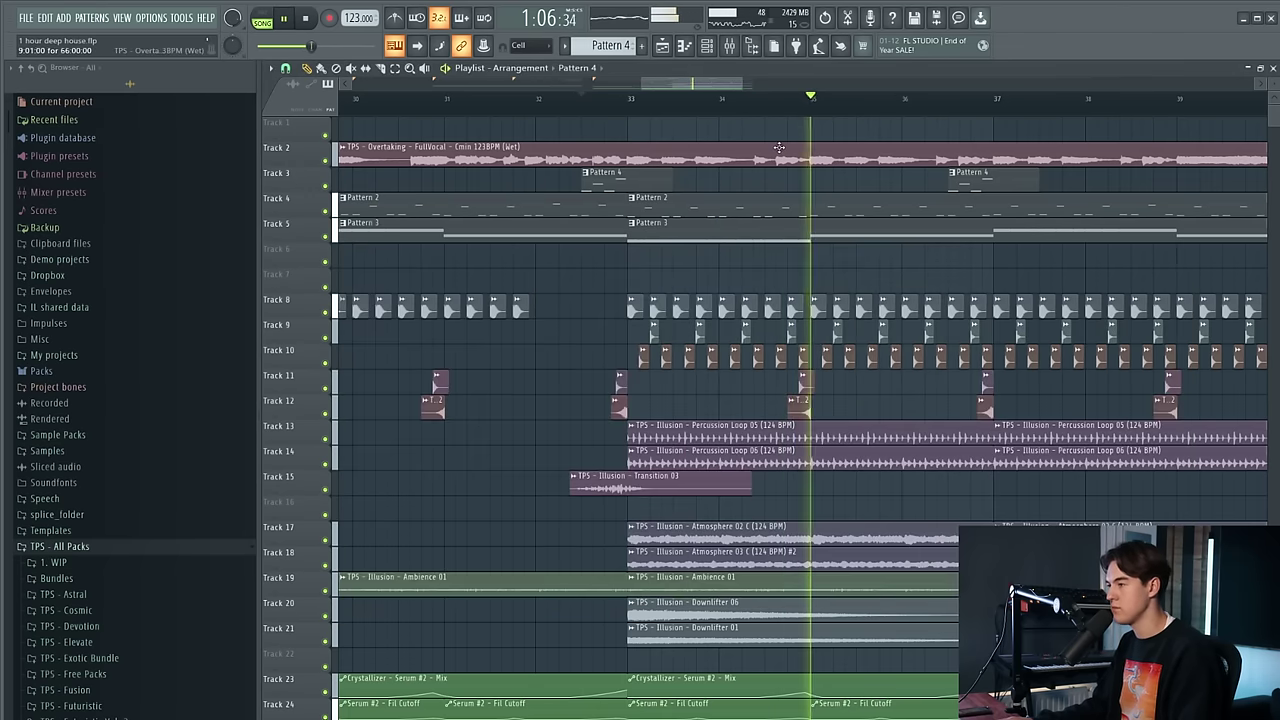
Place a short slice of Pattern 4 on Track 3 just before bar 35 and mute the vocal on Track 2
key(space)
drag(831, 189, 808, 184)
key(space)
drag(325, 166, 325, 165)
click(325, 155)
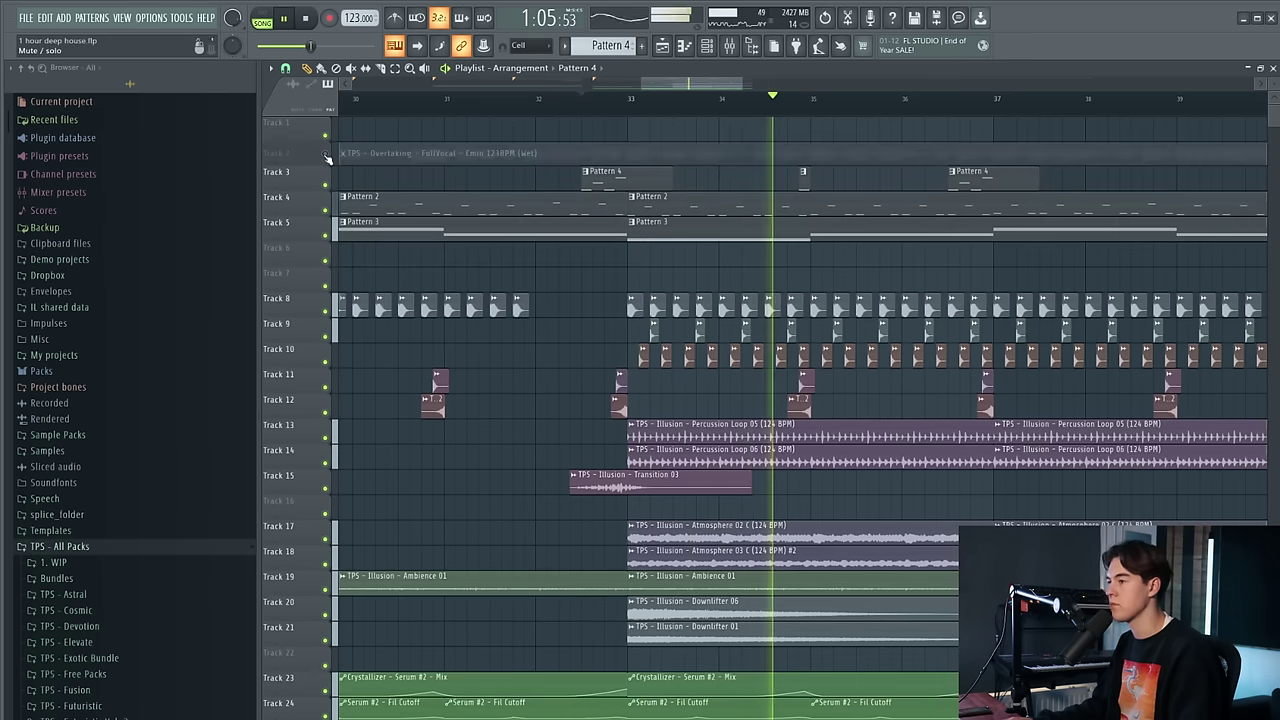
Repeat the short Pattern 4 slice on Track 3 at 38:15:00 and place the full Pattern 4 at 40:09:00
scroll(432, 177, up, 2)
scroll(690, 218, down, 2)
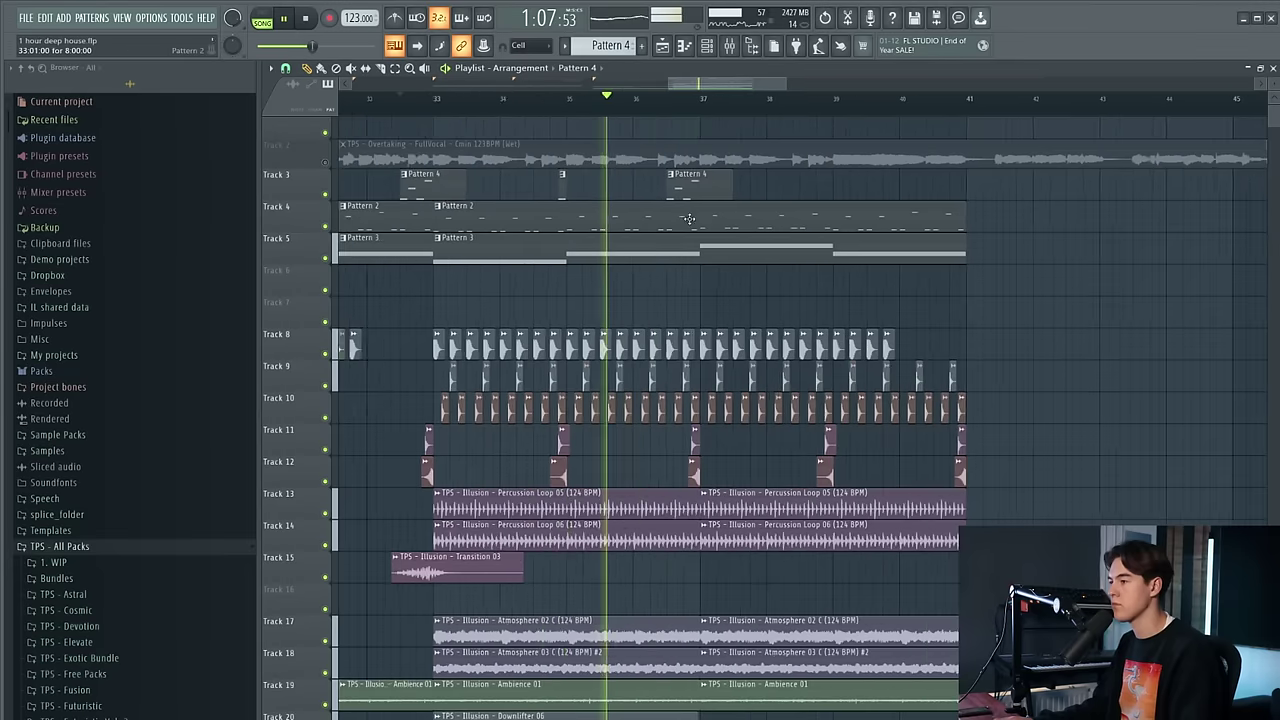
scroll(768, 198, up, 1)
click(844, 186)
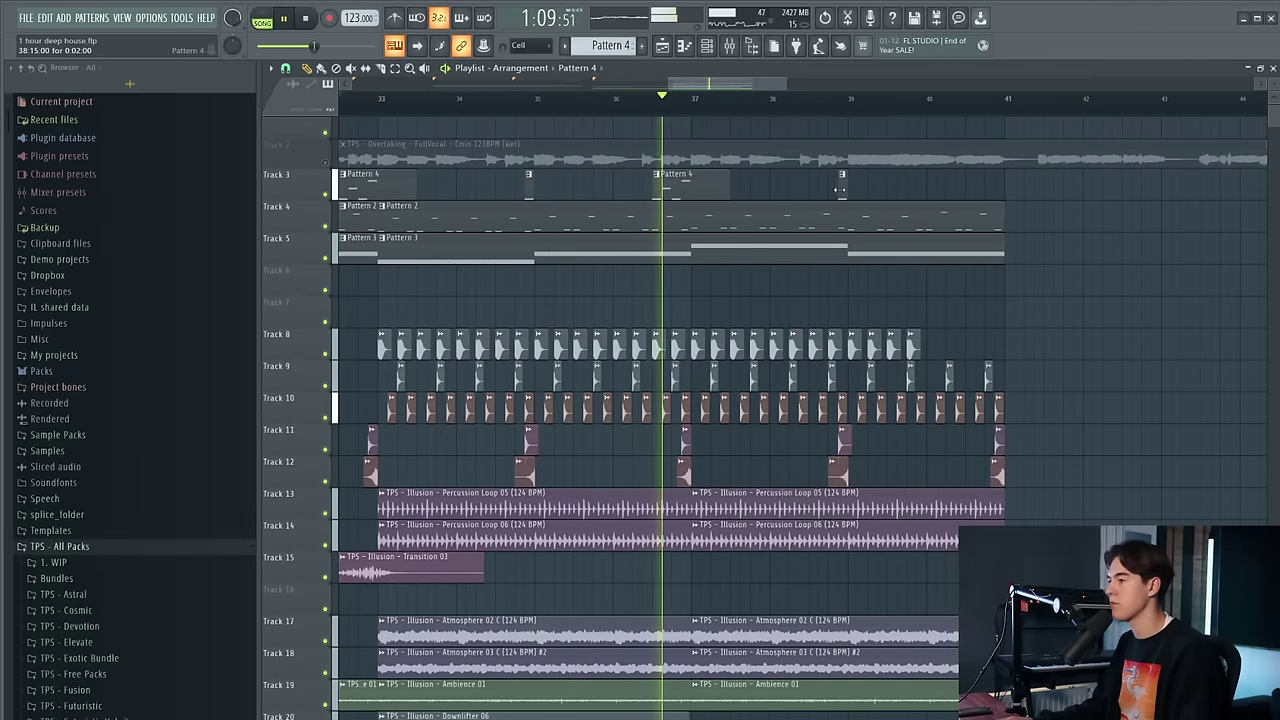
scroll(842, 206, down, 3)
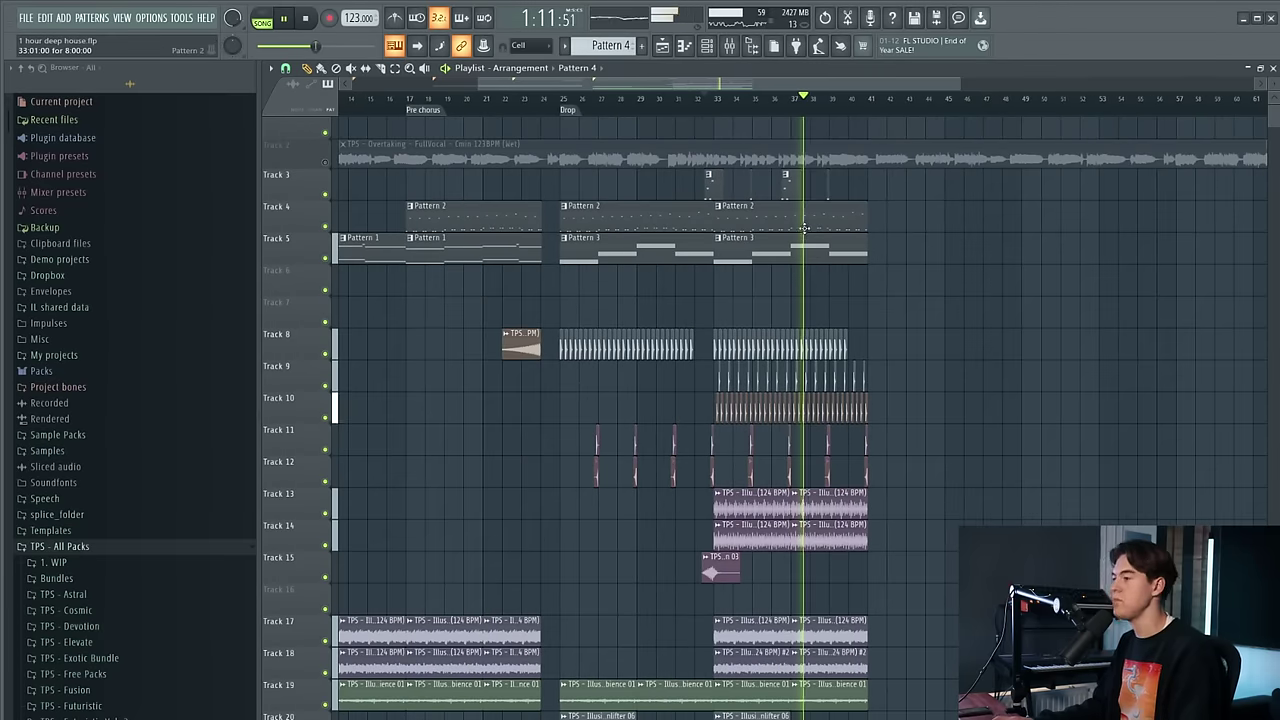
scroll(758, 225, up, 1)
scroll(870, 200, up, 2)
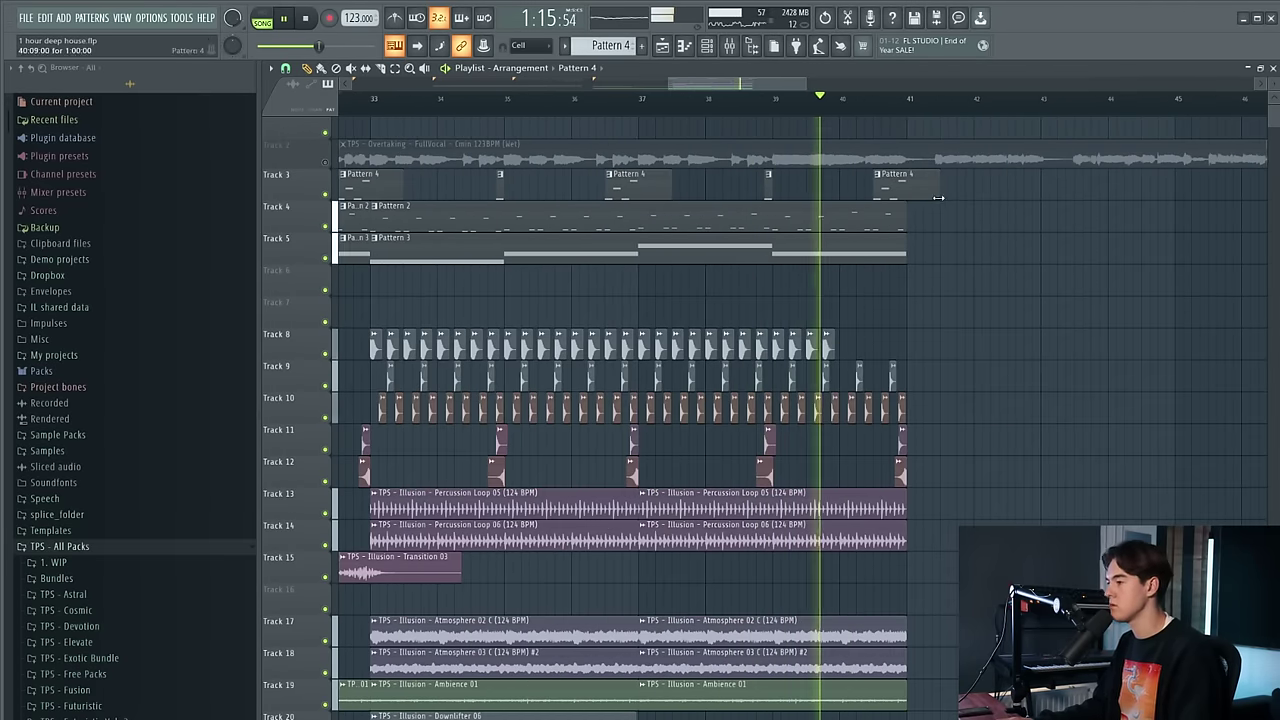
Unmute the vocal on Track 2 and play the arrangement from the Drop marker at bar 25
scroll(848, 249, down, 2)
scroll(588, 153, down, 2)
click(561, 103)
click(327, 162)
scroll(486, 233, down, 1)
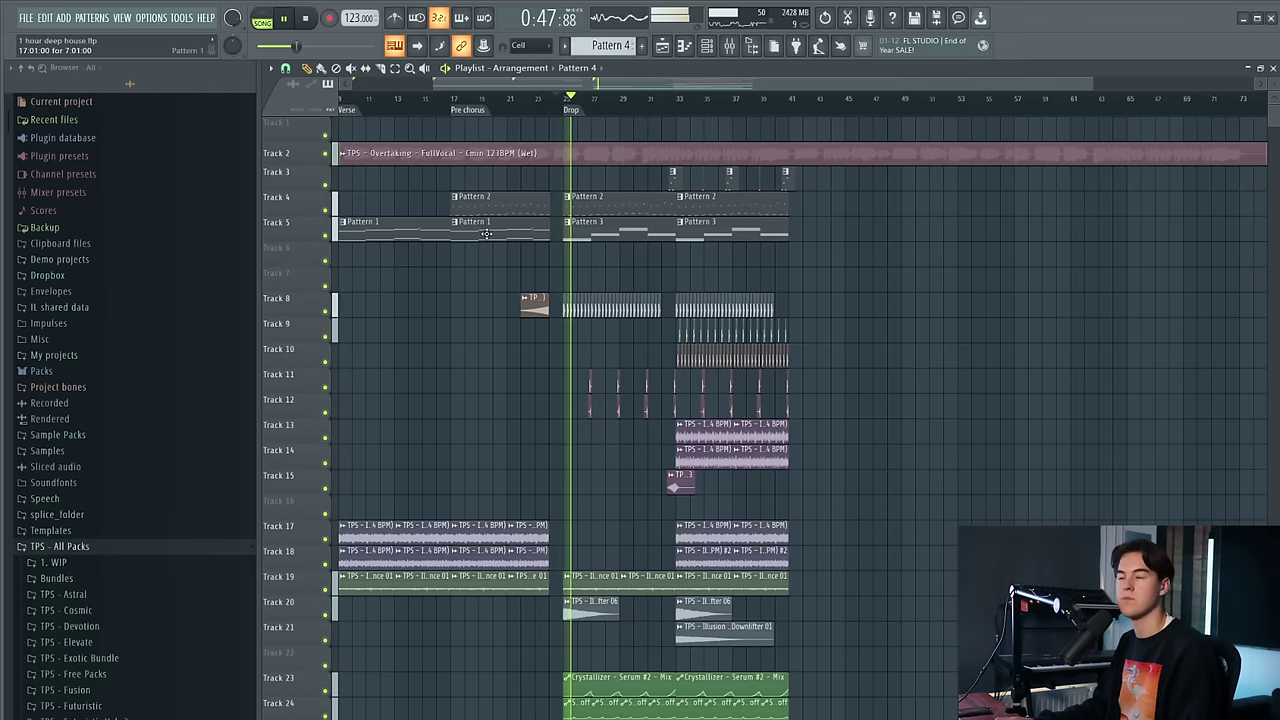
scroll(591, 286, up, 1)
scroll(674, 274, up, 2)
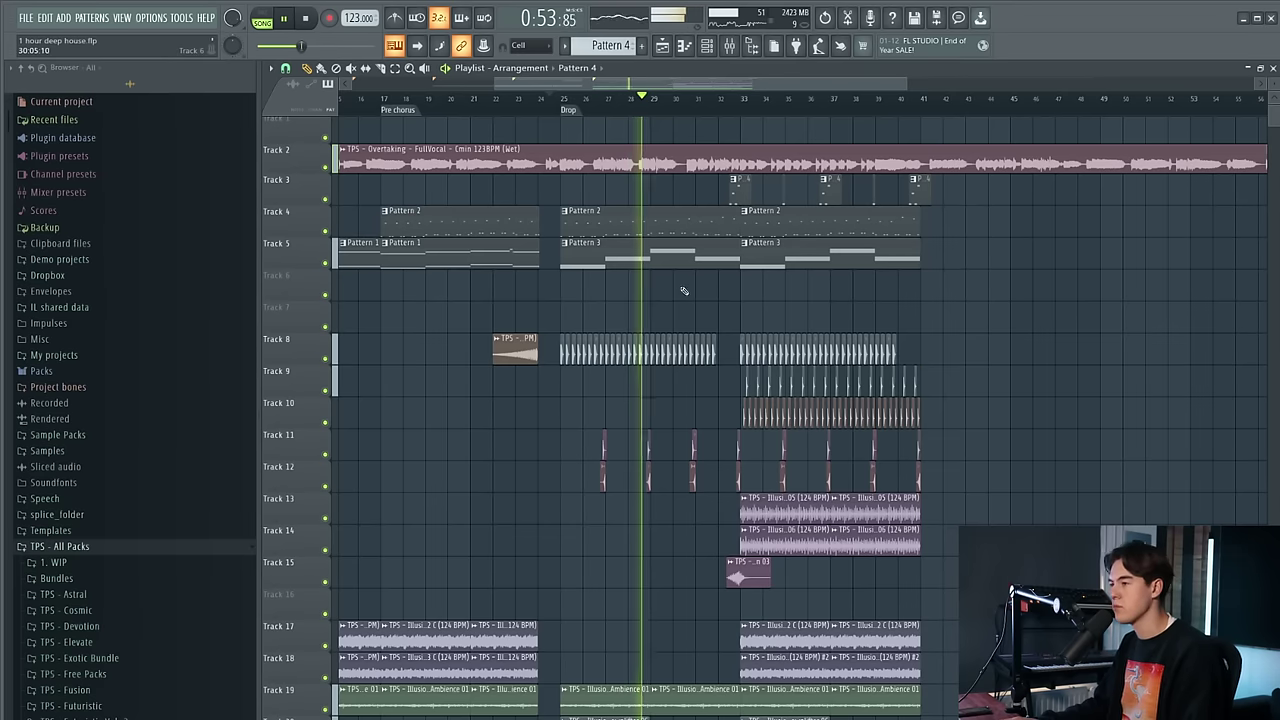
Open the Perc 12 clip's channel settings and set the Snare 06 clip's channel volume to about 41%
double_click(645, 489)
right_click(1254, 461)
double_click(651, 443)
click(752, 225)
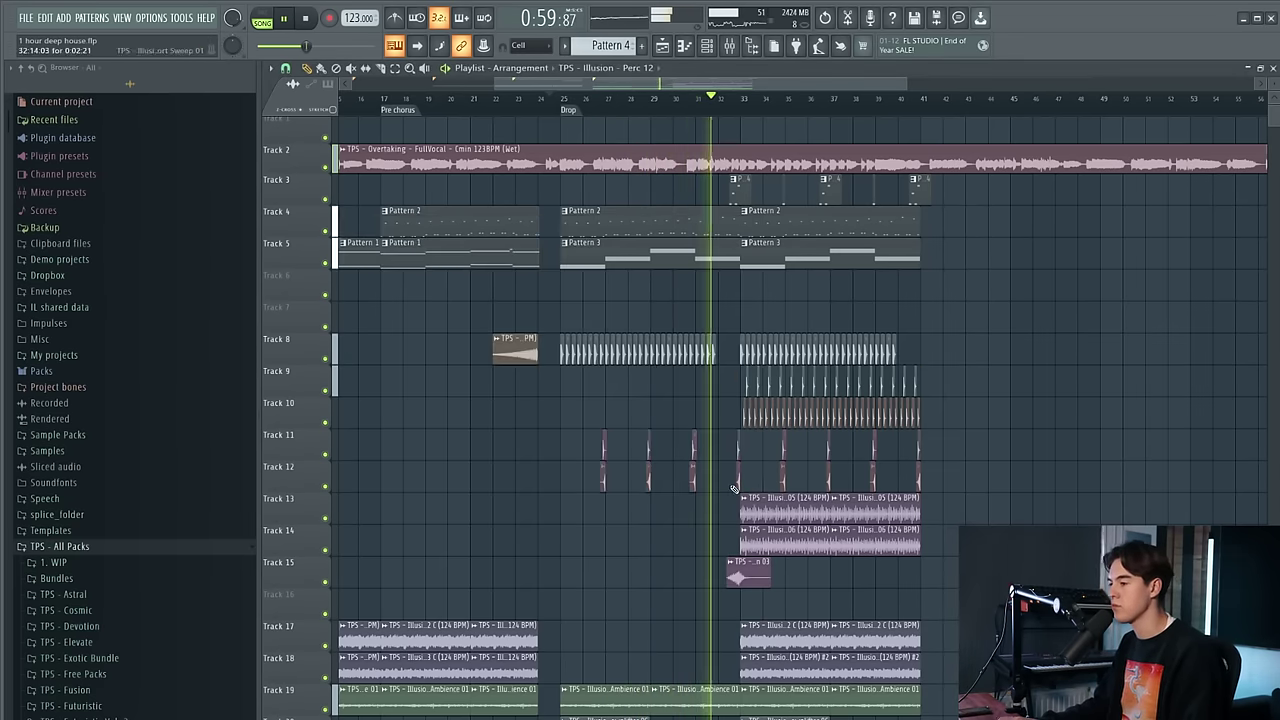
scroll(715, 440, up, 5)
double_click(653, 478)
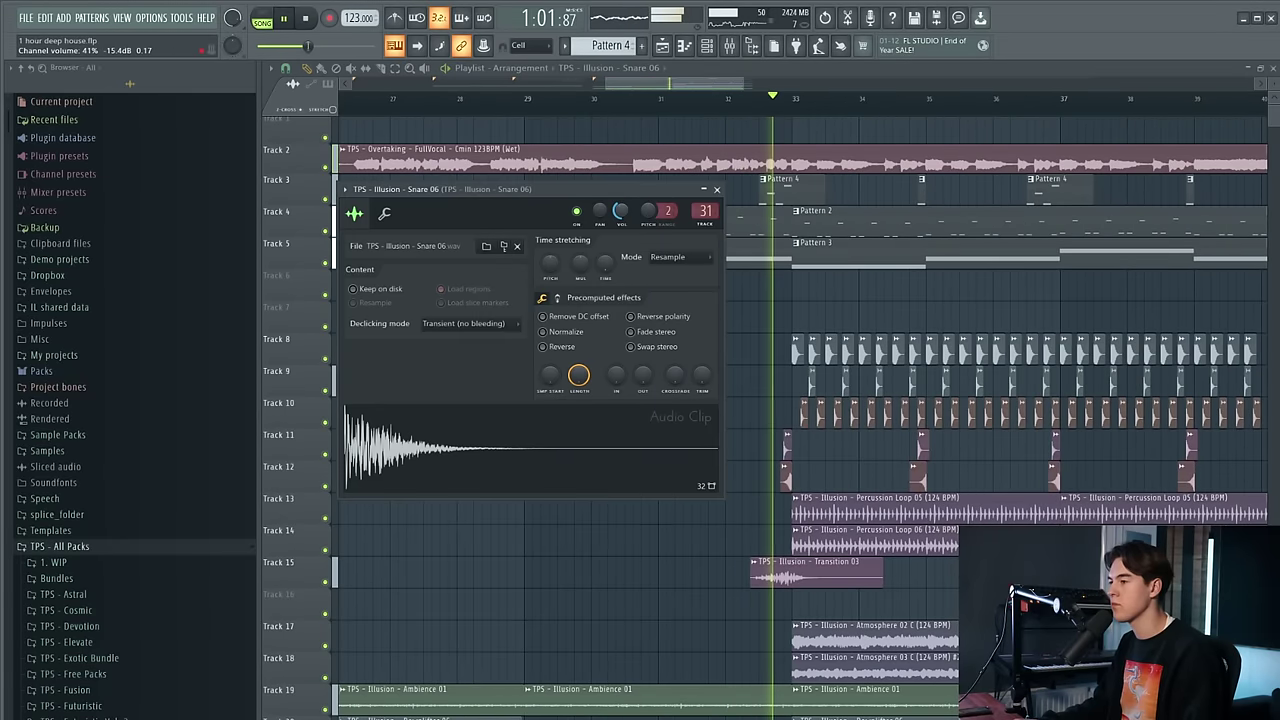
right_click(868, 480)
Place another Transition 03 clip on Track 15 at 40:05:00, leading into bar 41 at the end of the drop
scroll(822, 480, down, 2)
scroll(821, 480, down, 7)
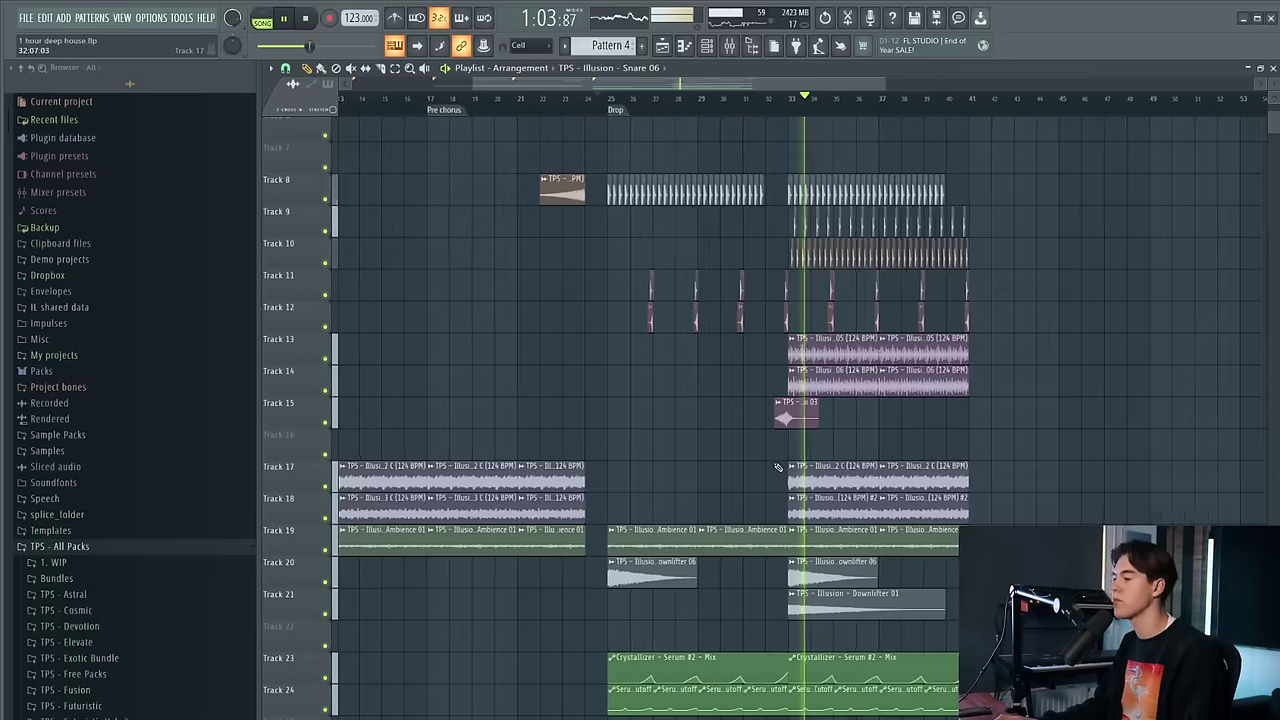
scroll(757, 482, down, 3)
scroll(759, 480, up, 7)
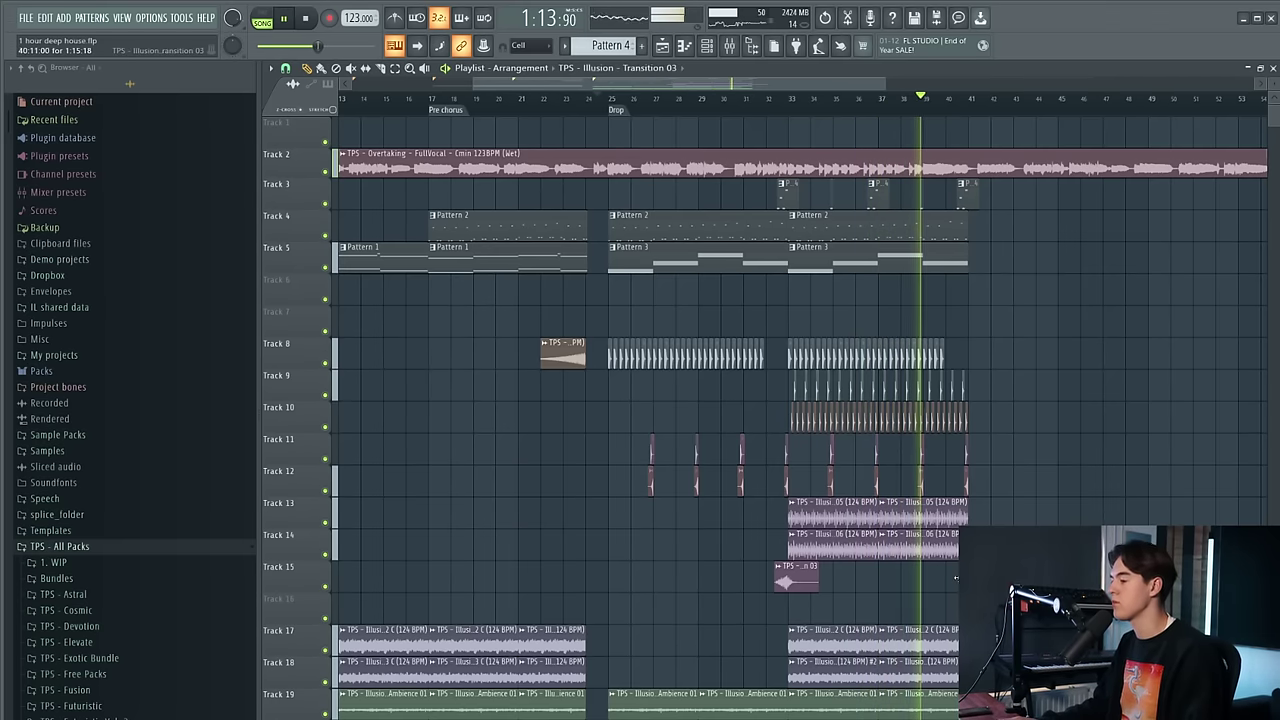
scroll(803, 581, up, 6)
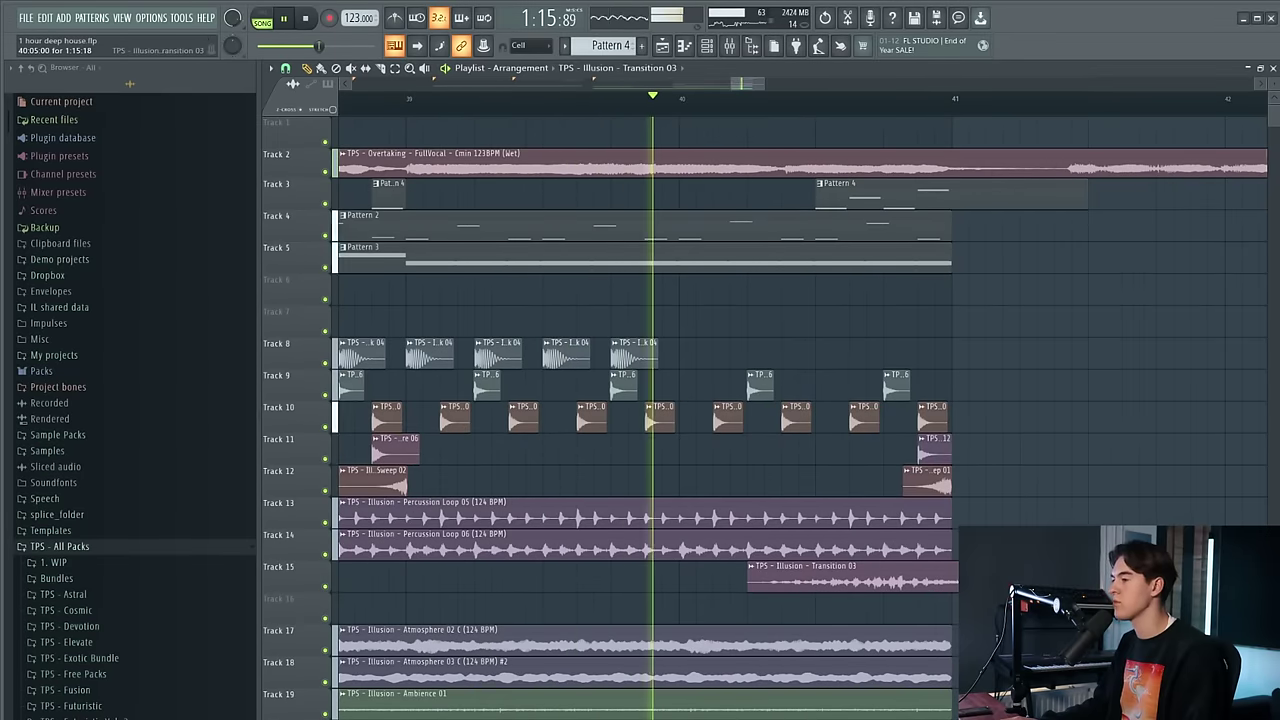
scroll(983, 497, down, 3)
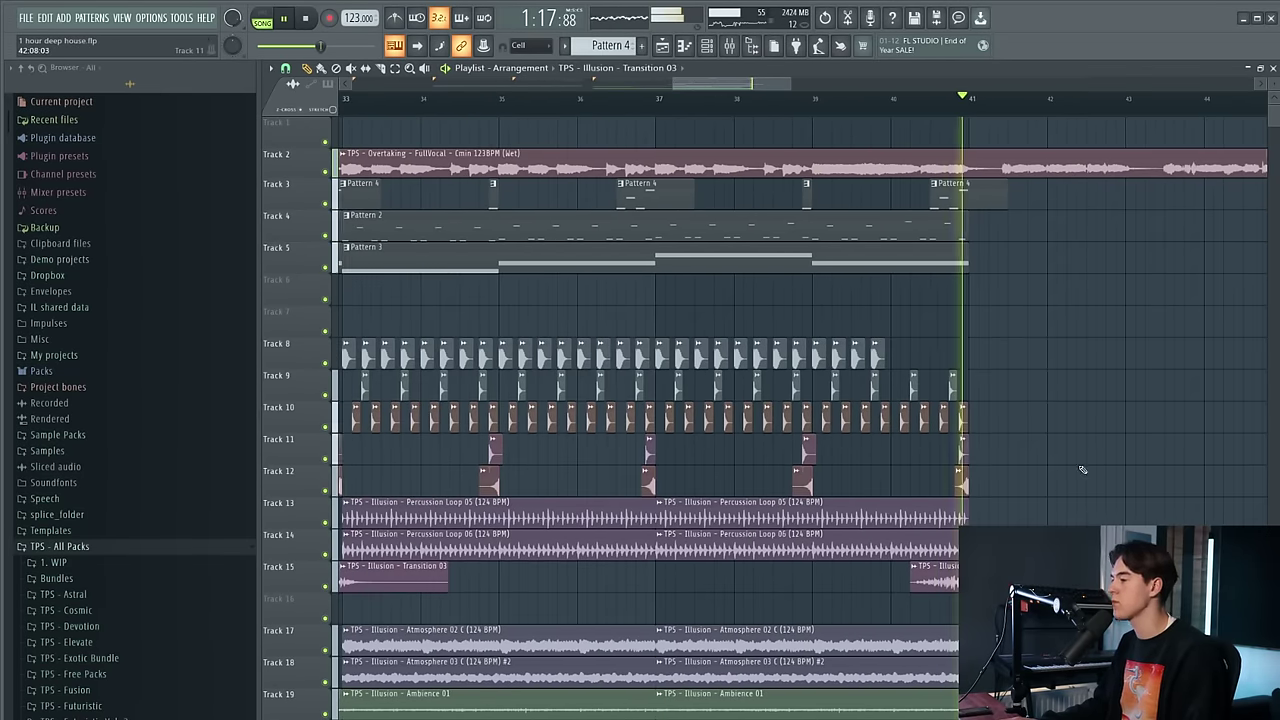
Place Transition 03 on Track 15 at 8:08:00, leading into the Verse marker, and play from that point
scroll(1023, 486, down, 5)
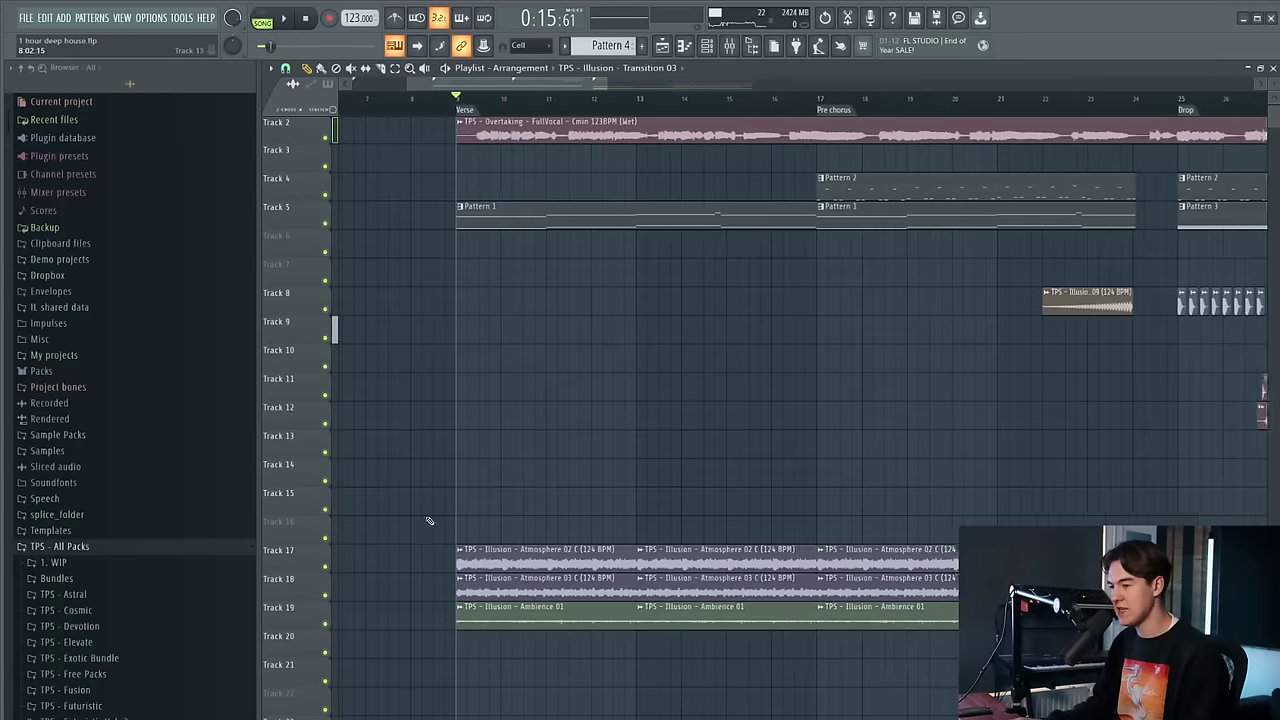
drag(429, 523, 497, 506)
click(436, 98)
key(space)
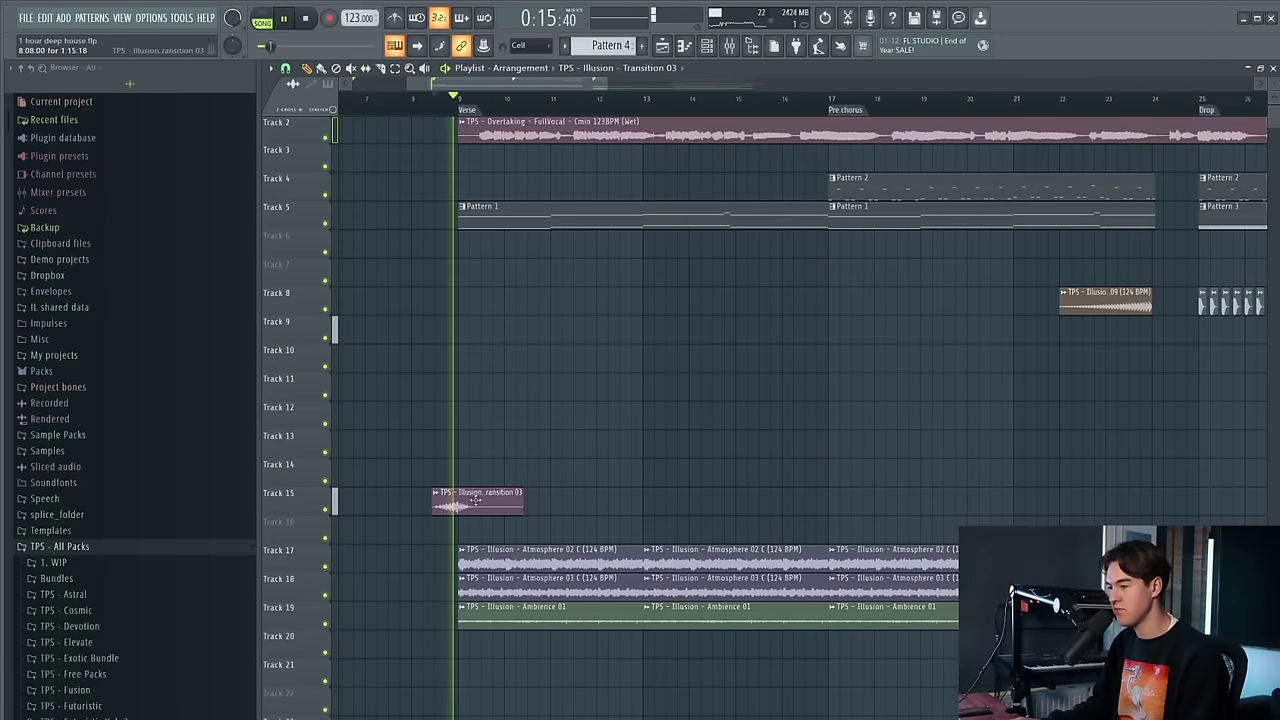
Copy the Downlifter 06 clip from the drop to the Verse marker at bar 9 on Track 20
key(space)
key(space)
scroll(568, 516, down, 5)
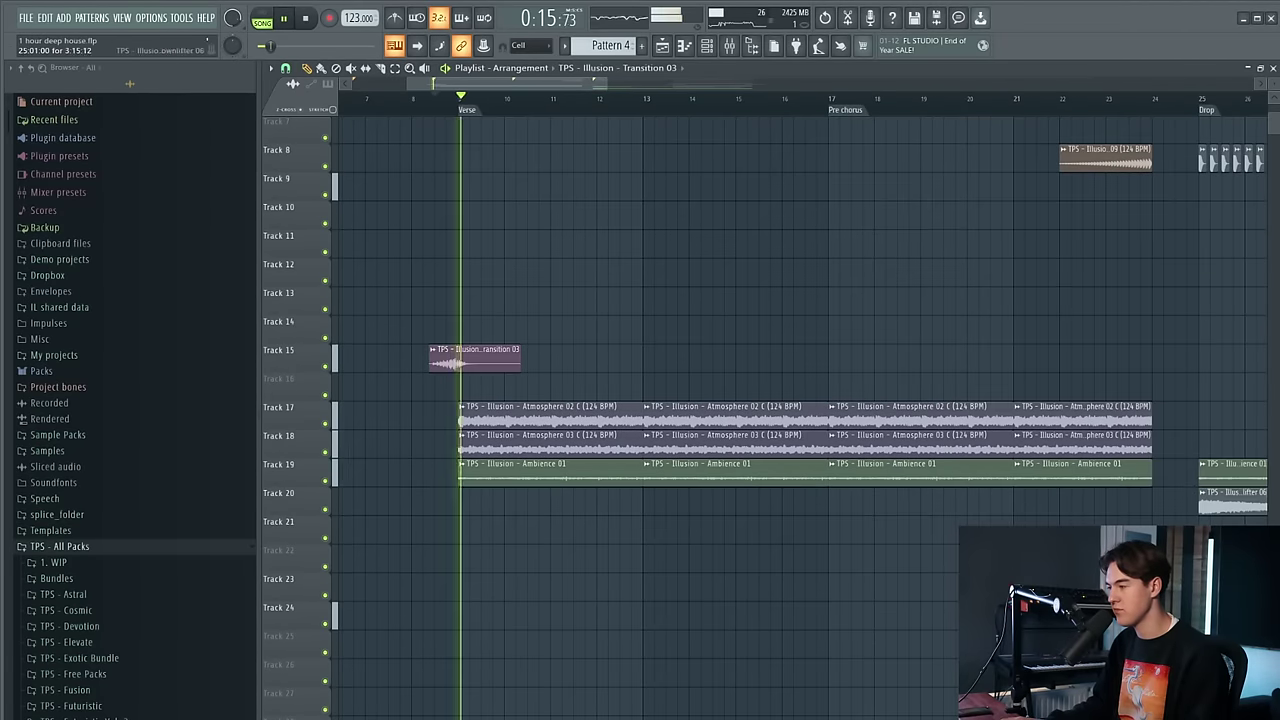
scroll(860, 505, down, 2)
key(space)
click(1092, 502)
key(space)
click(588, 505)
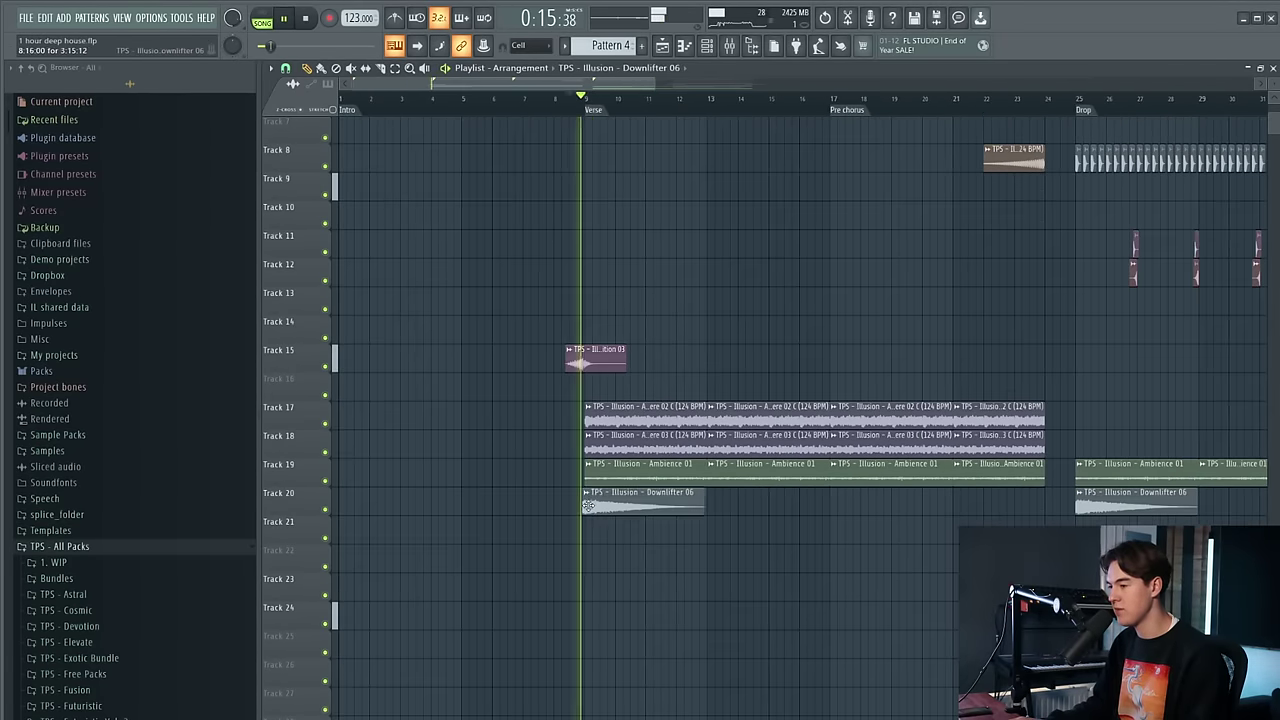
Make the verse Downlifter 06 clip unique and open its channel settings
scroll(592, 507, up, 3)
click(572, 492)
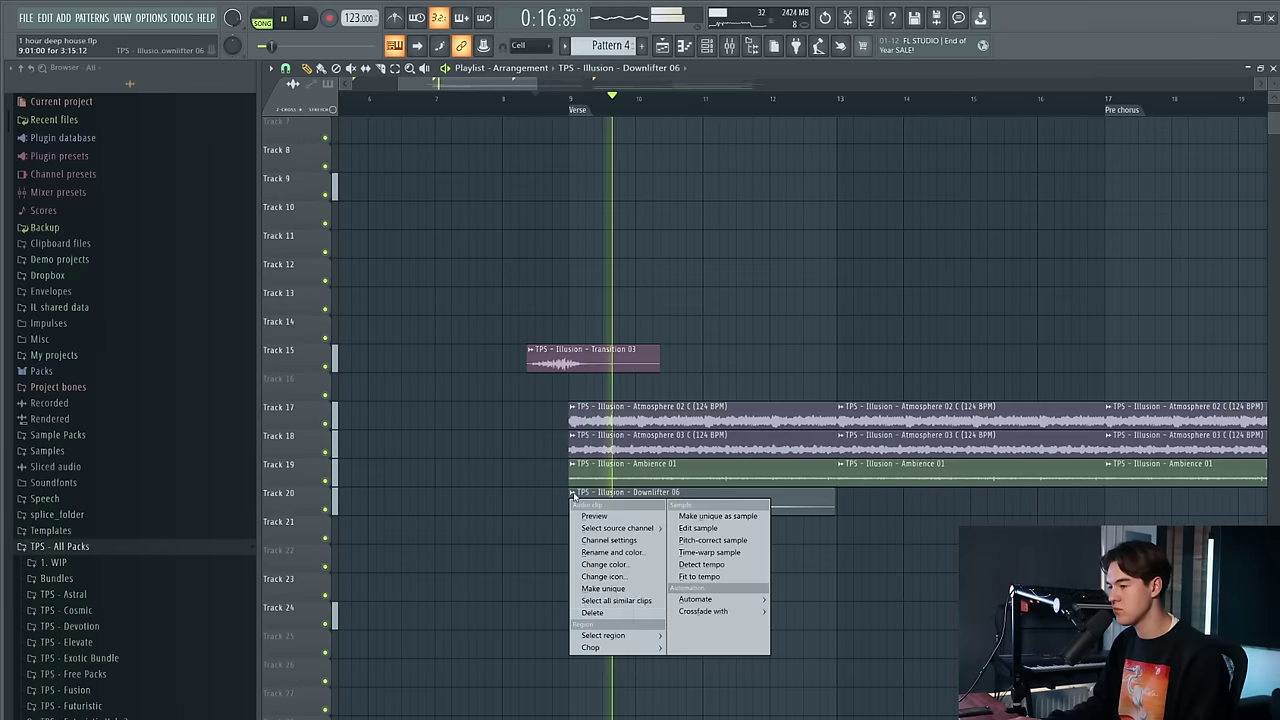
click(605, 600)
double_click(677, 506)
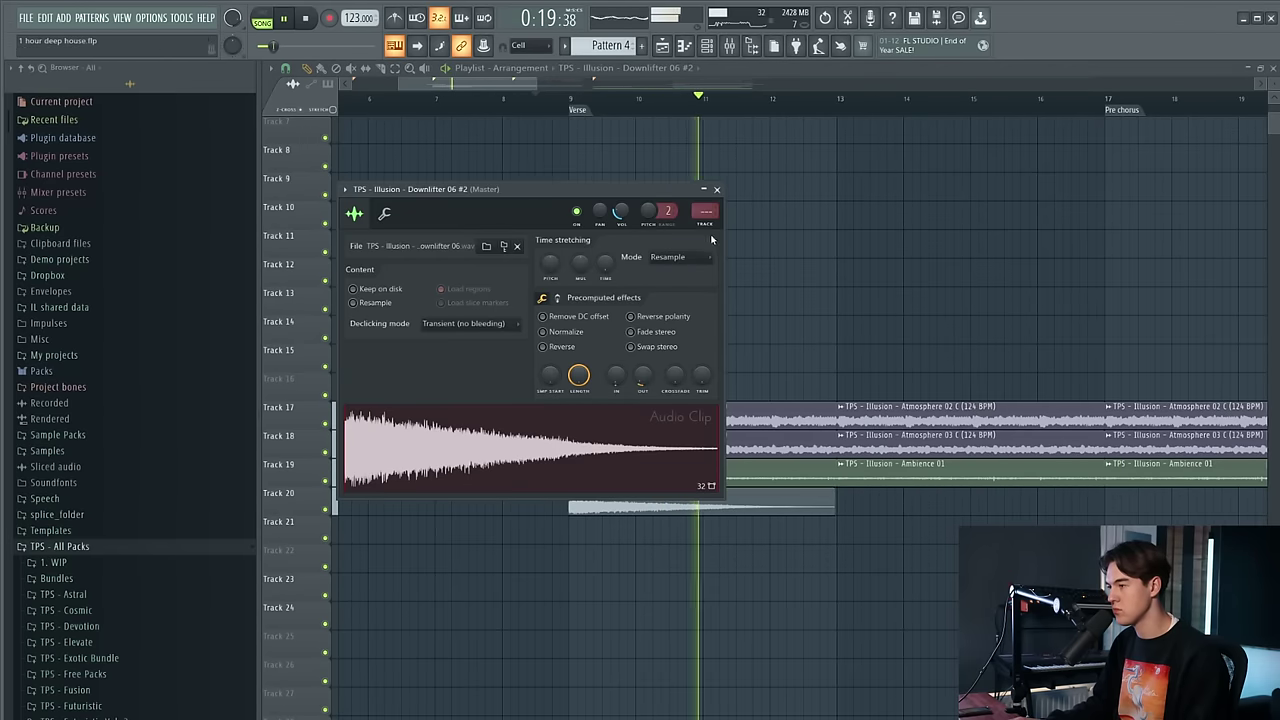
Lower the unique verse downlifter's channel volume and give the sample a slight fade-in
key(space)
key(space)
drag(621, 211, 621, 212)
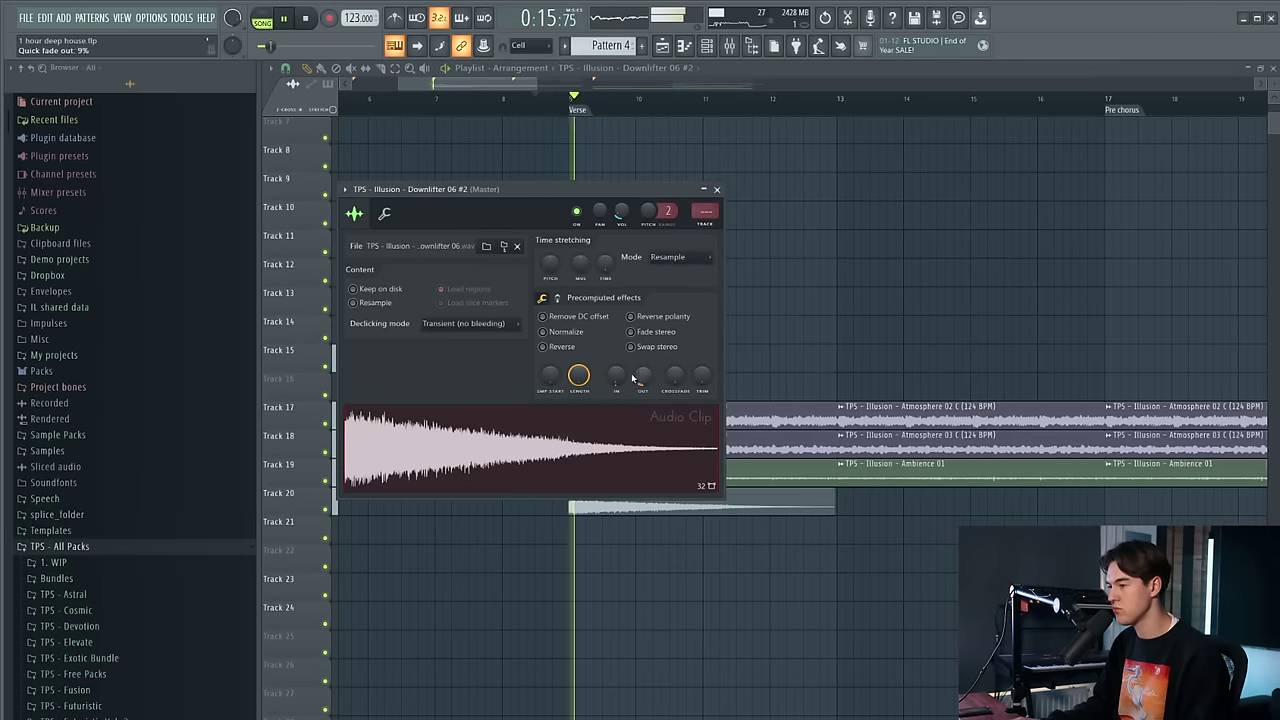
drag(617, 381, 621, 376)
drag(623, 232, 623, 239)
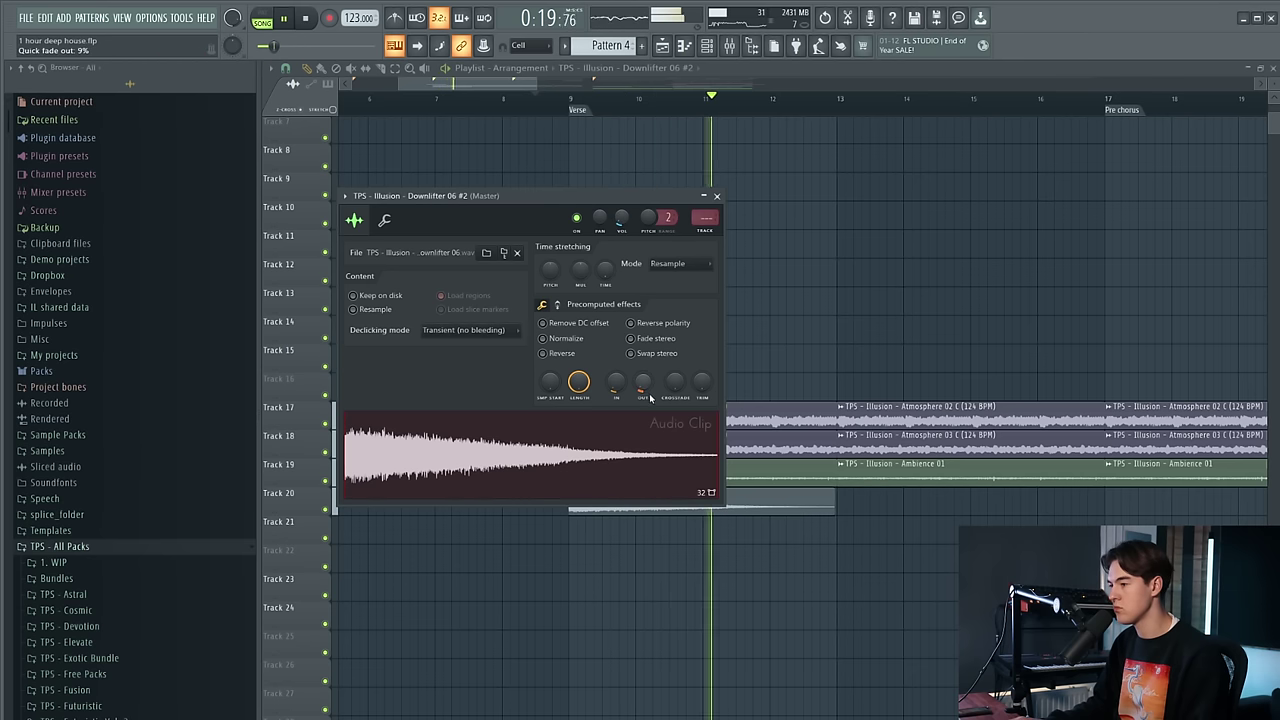
click(717, 196)
Open the verse's Pattern 1 from Track 5 in the channel rack and stop playback
scroll(848, 493, down, 4)
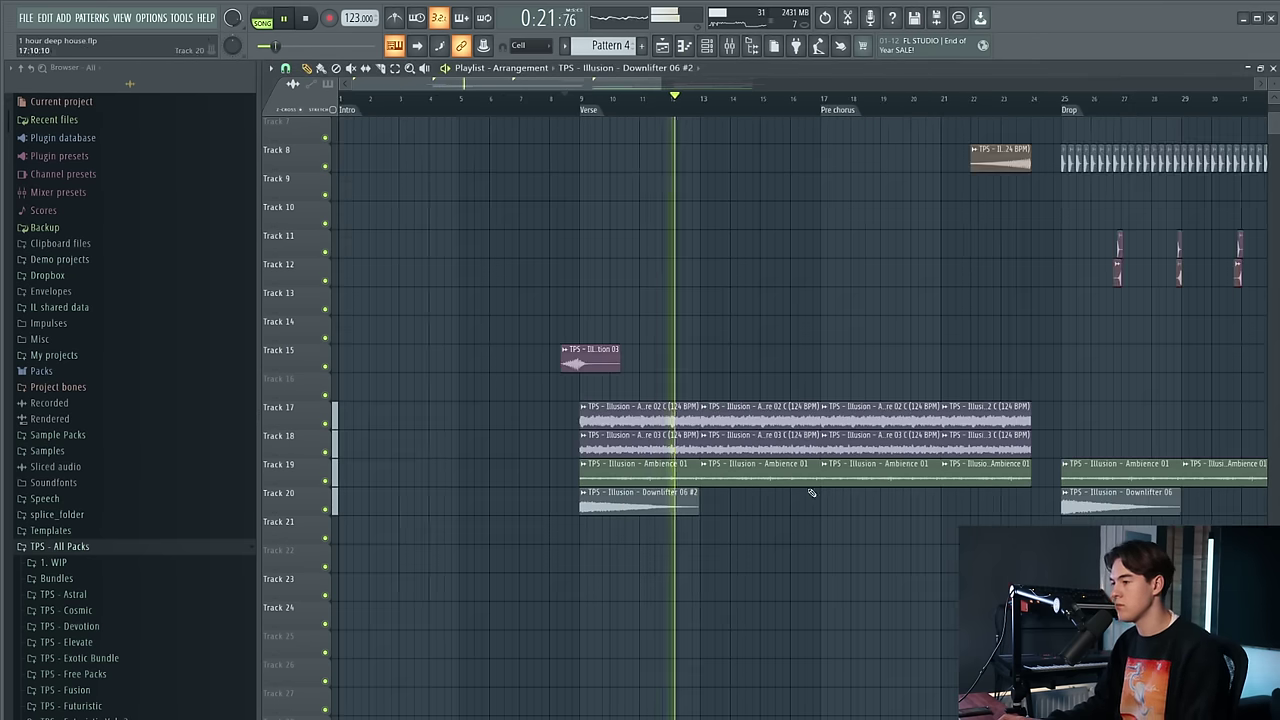
scroll(852, 493, up, 3)
scroll(845, 470, down, 4)
scroll(808, 363, up, 5)
drag(1180, 440, 1035, 387)
ctrl+click(882, 353)
double_click(714, 207)
key(space)
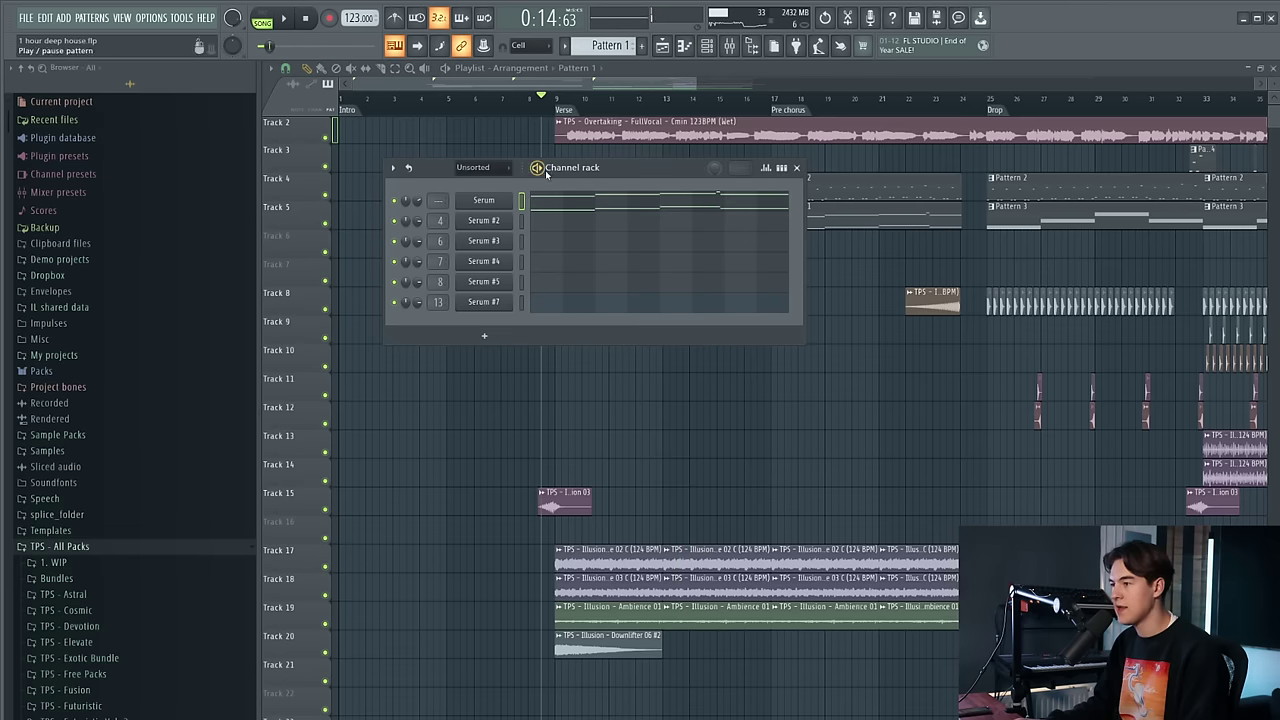
Route the Serum channel to the empty mixer insert 11 and play Pattern 1
click(729, 46)
click(463, 318)
key(space)
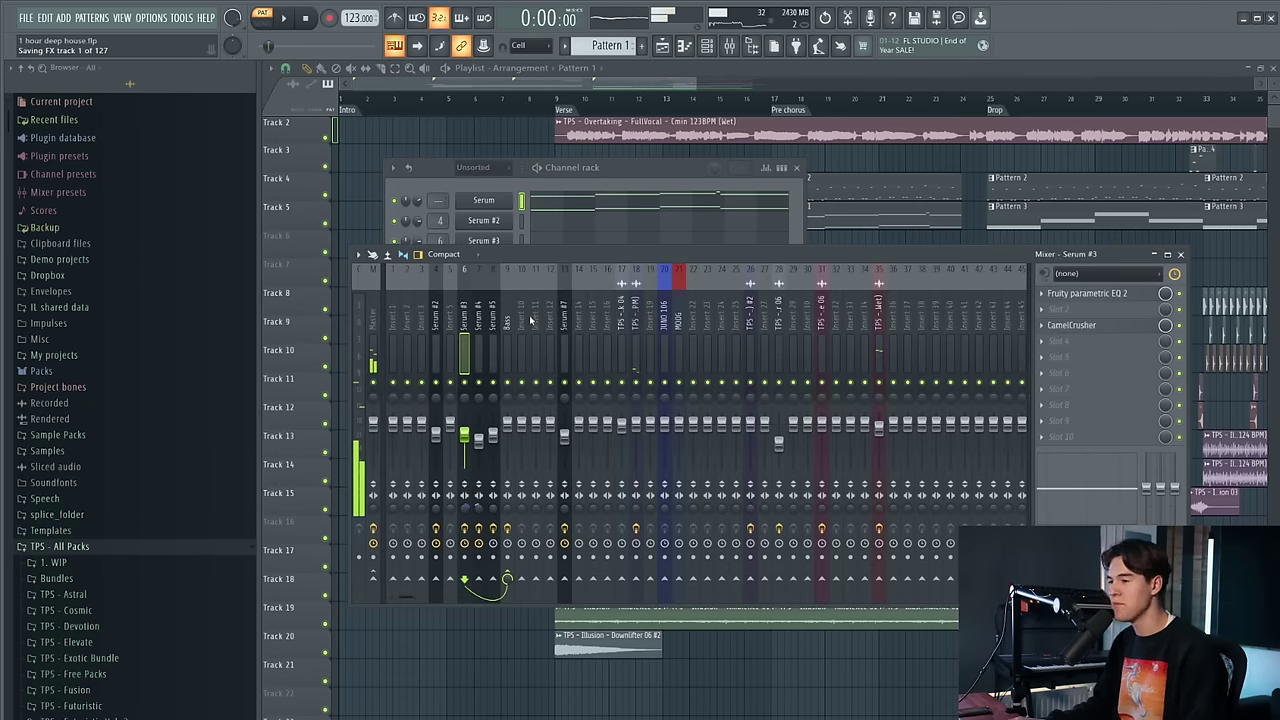
click(534, 320)
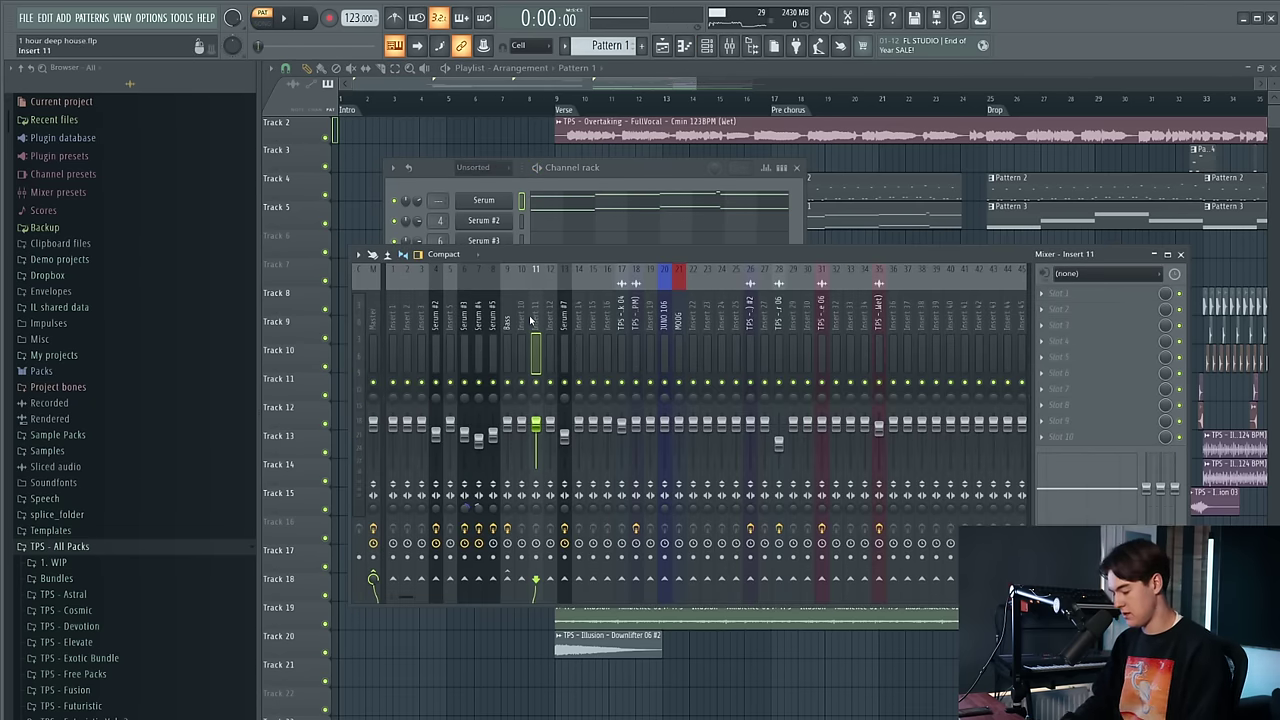
key(space)
Add Fruity parametric EQ 2 to the Serum mixer track, with band 1 as a high pass and band 7 pulled down to cut the highs
click(1114, 295)
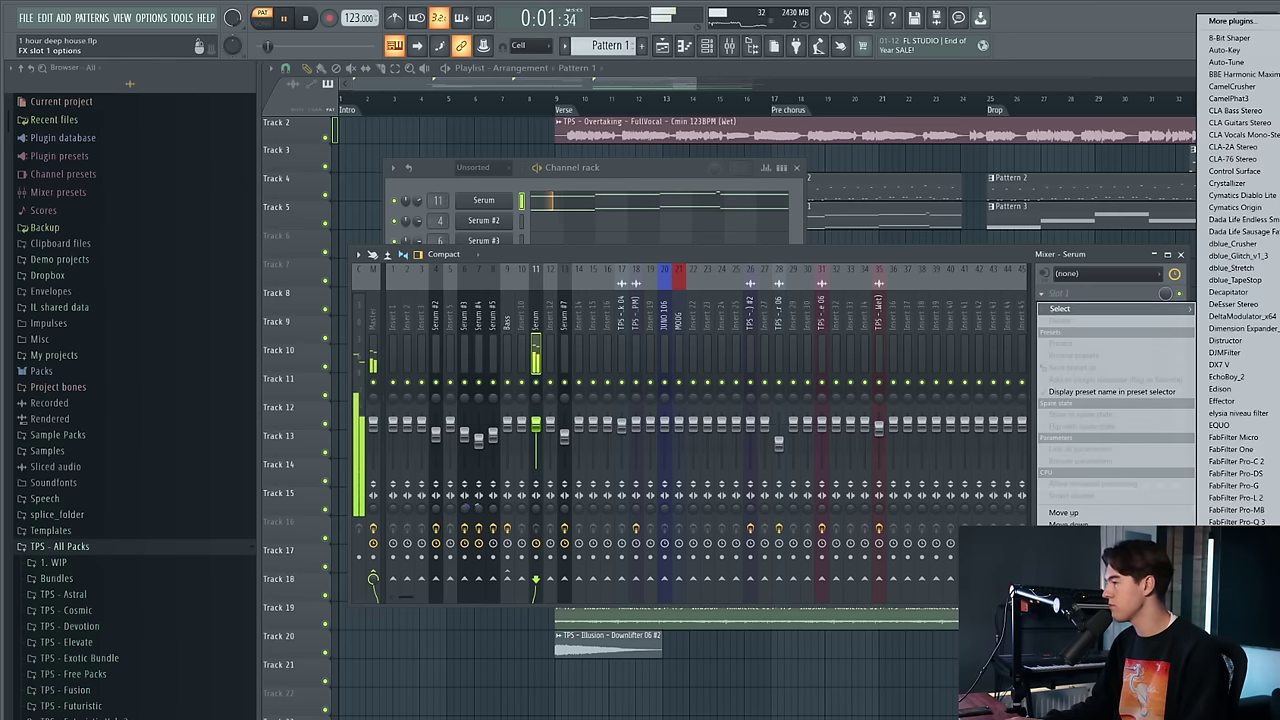
click(1236, 625)
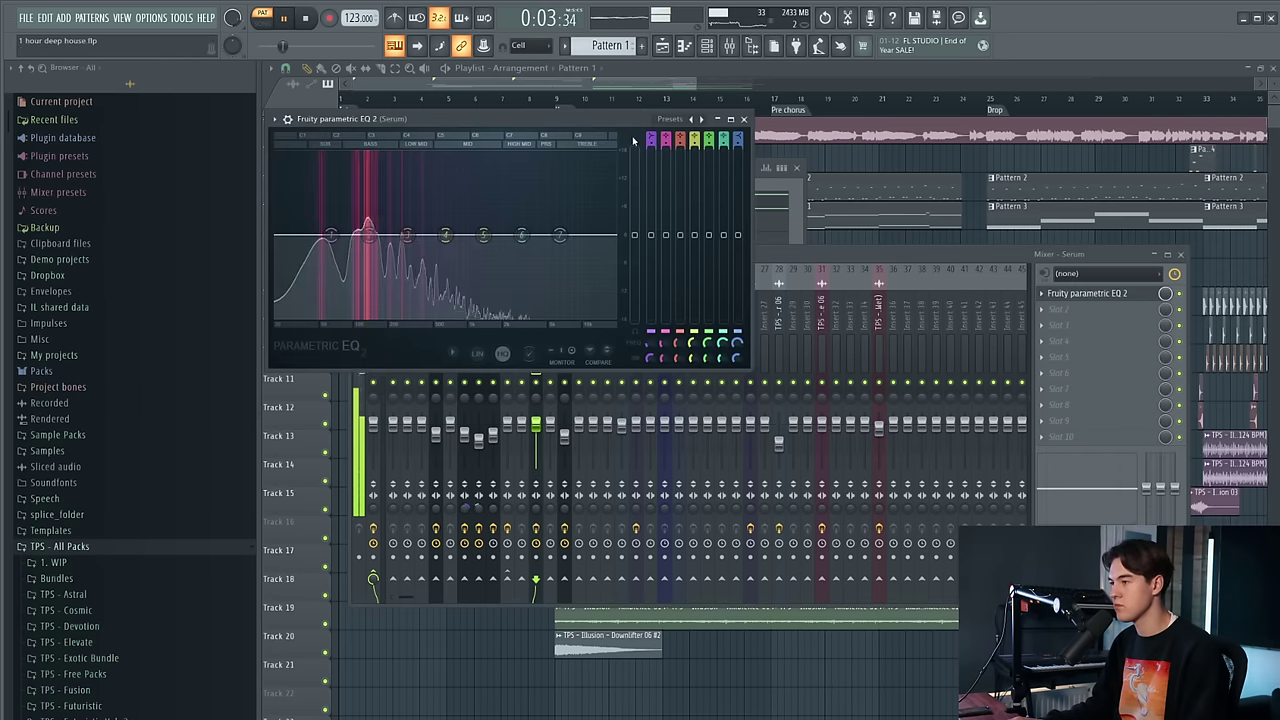
mouse_move(651, 139)
mouse_down()
mouse_move(651, 168)
mouse_move(651, 146)
mouse_up()
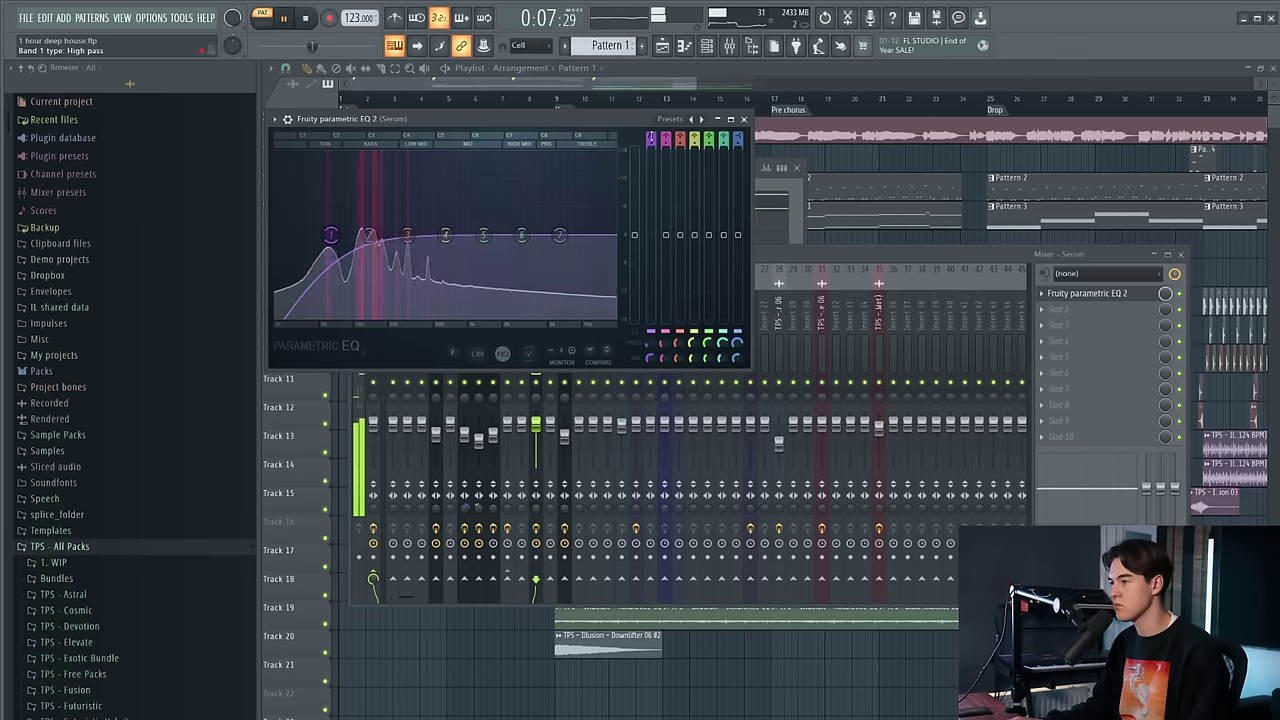
drag(560, 235, 498, 291)
click(743, 119)
Inspect the effects page of the Serum channel's synth
click(481, 202)
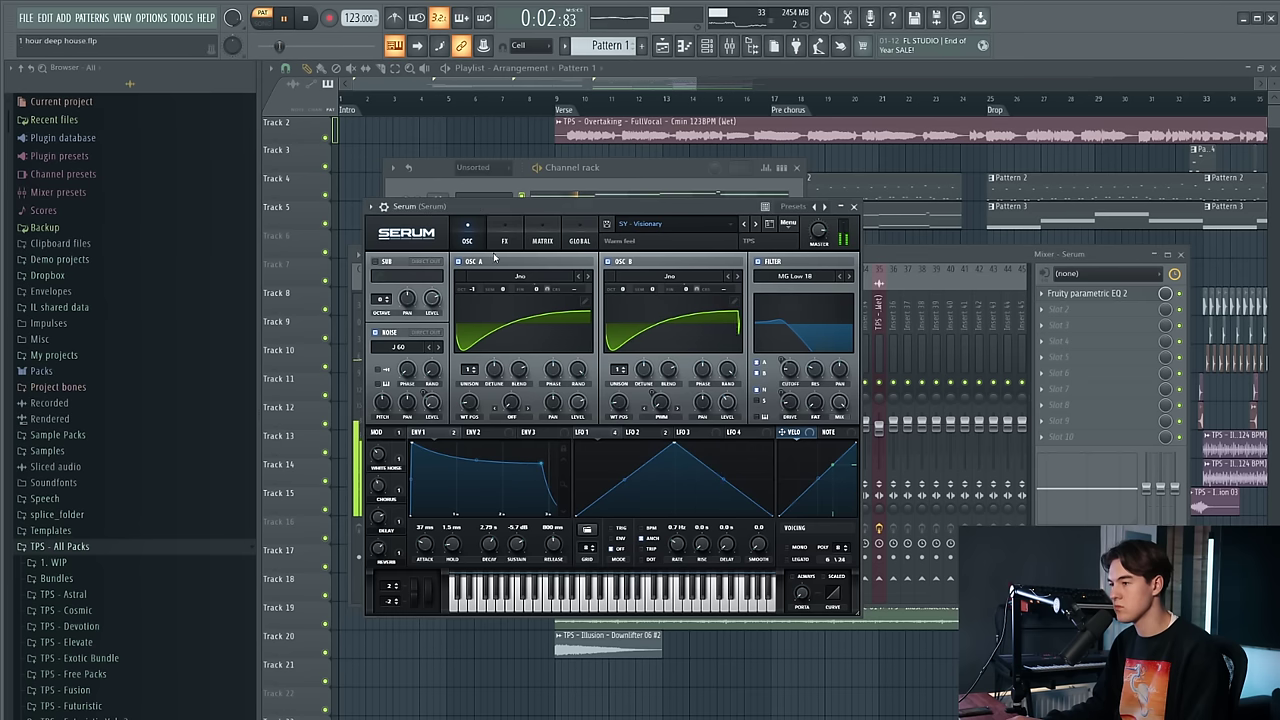
click(504, 240)
click(853, 207)
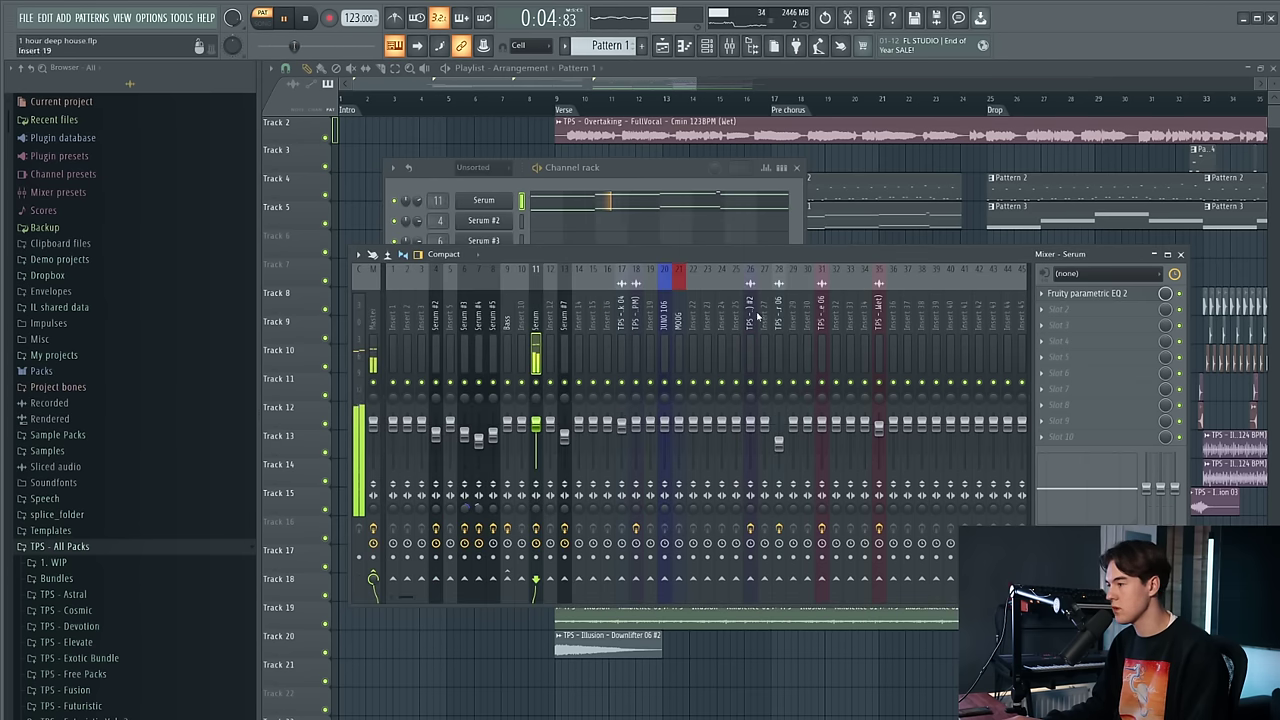
Insert Fruity Reeverb 2 in slot 3 of the Serum mixer track
click(1042, 325)
mouse_move(1060, 340)
click(1232, 667)
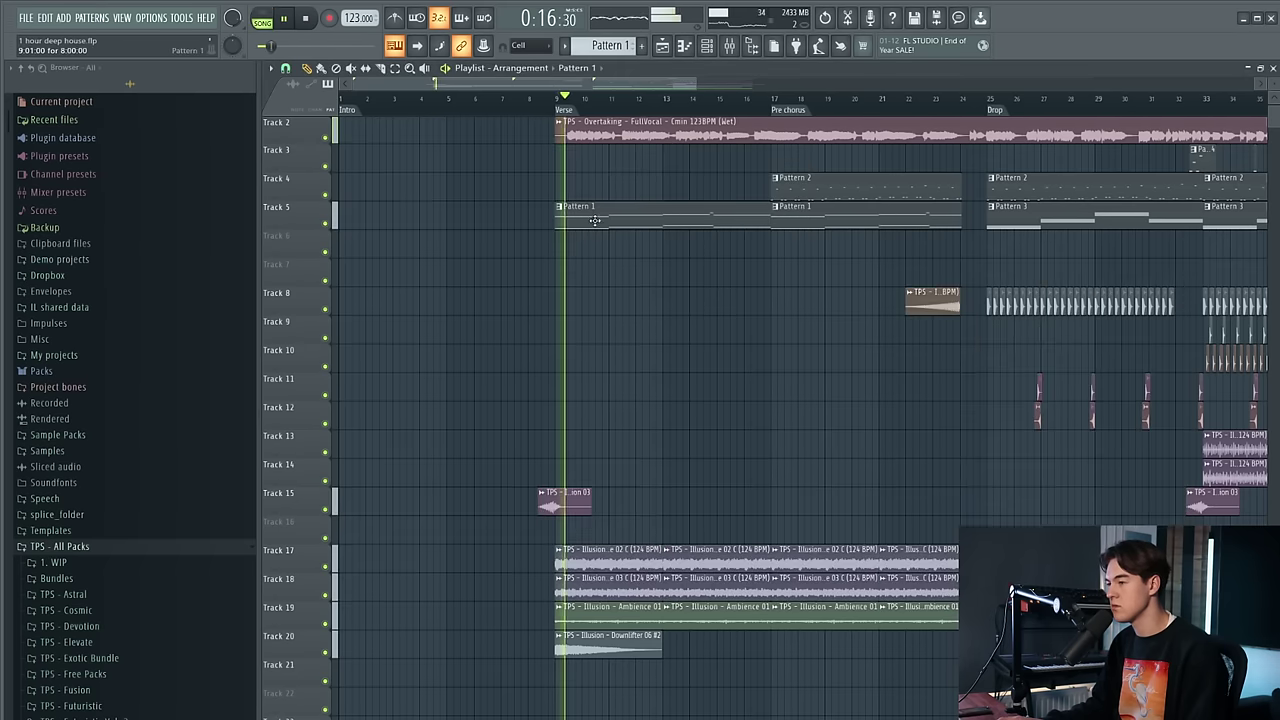
Lower the high-pass band of the Serum mixer track's EQ to 32 Hz
scroll(566, 131, up, 2)
click(729, 46)
click(1088, 293)
click(1083, 294)
click(1083, 294)
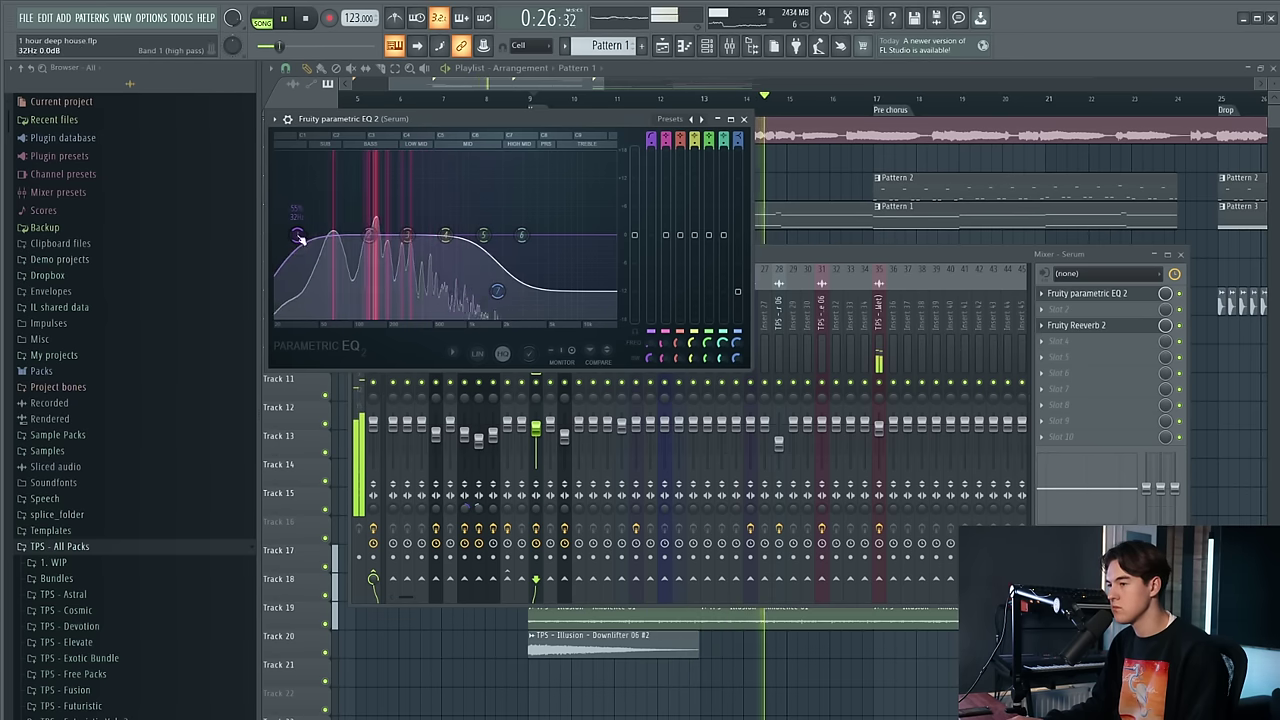
click(793, 201)
Try removing the Pattern 1 clip from Track 5 in the Pre chorus section
scroll(847, 217, down, 2)
scroll(851, 219, up, 1)
click(730, 46)
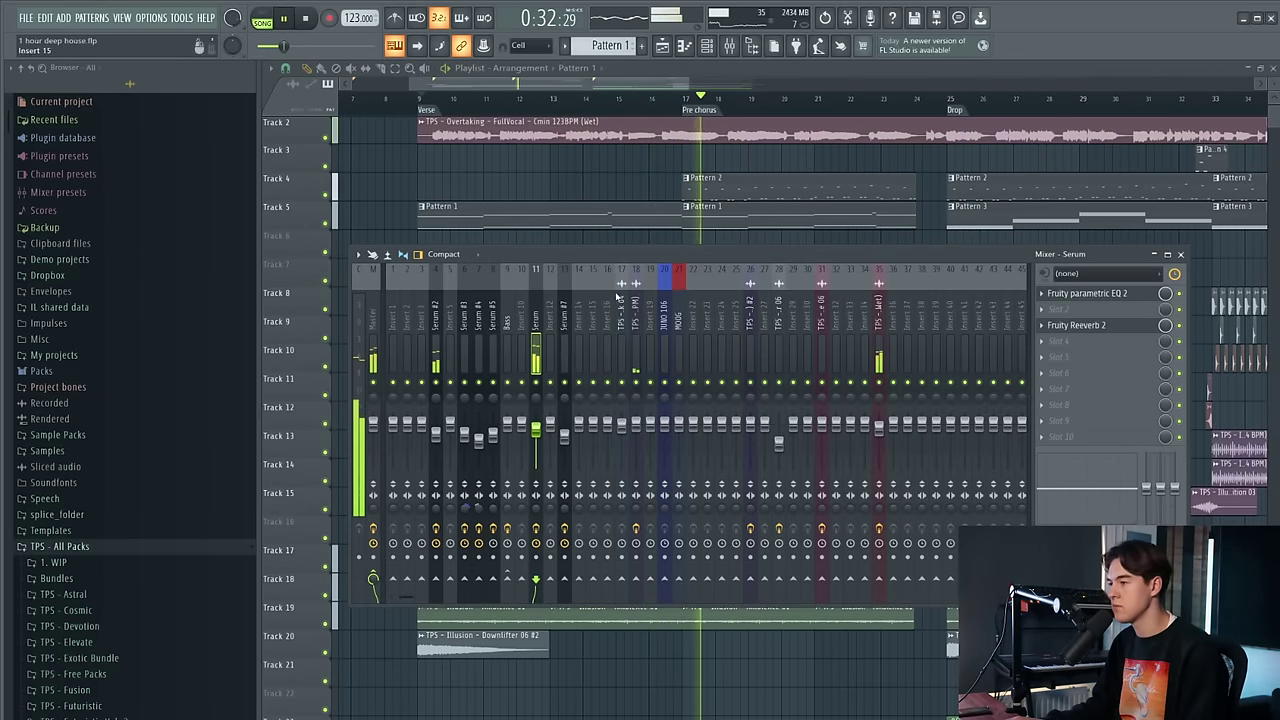
click(625, 182)
scroll(731, 229, up, 1)
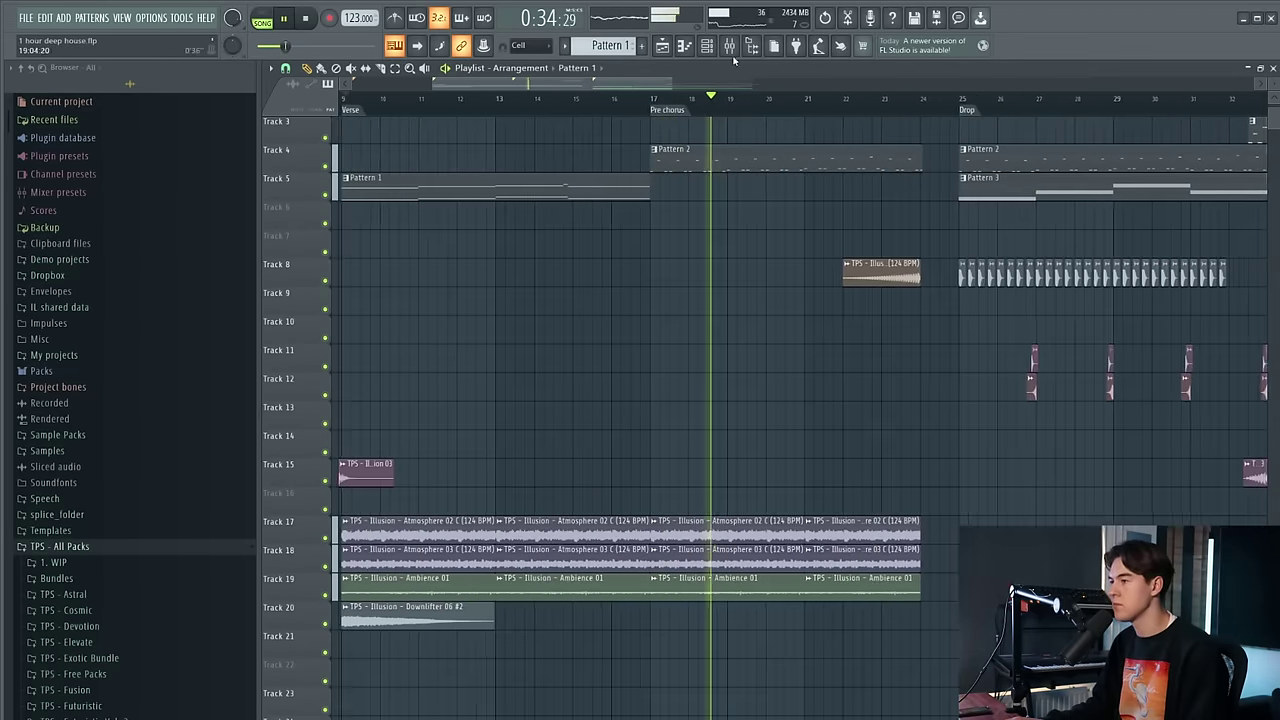
Place Pattern 1 on Track 5 at the Pre chorus marker and delete the Pattern 2 clip above it on Track 4
click(729, 46)
click(435, 330)
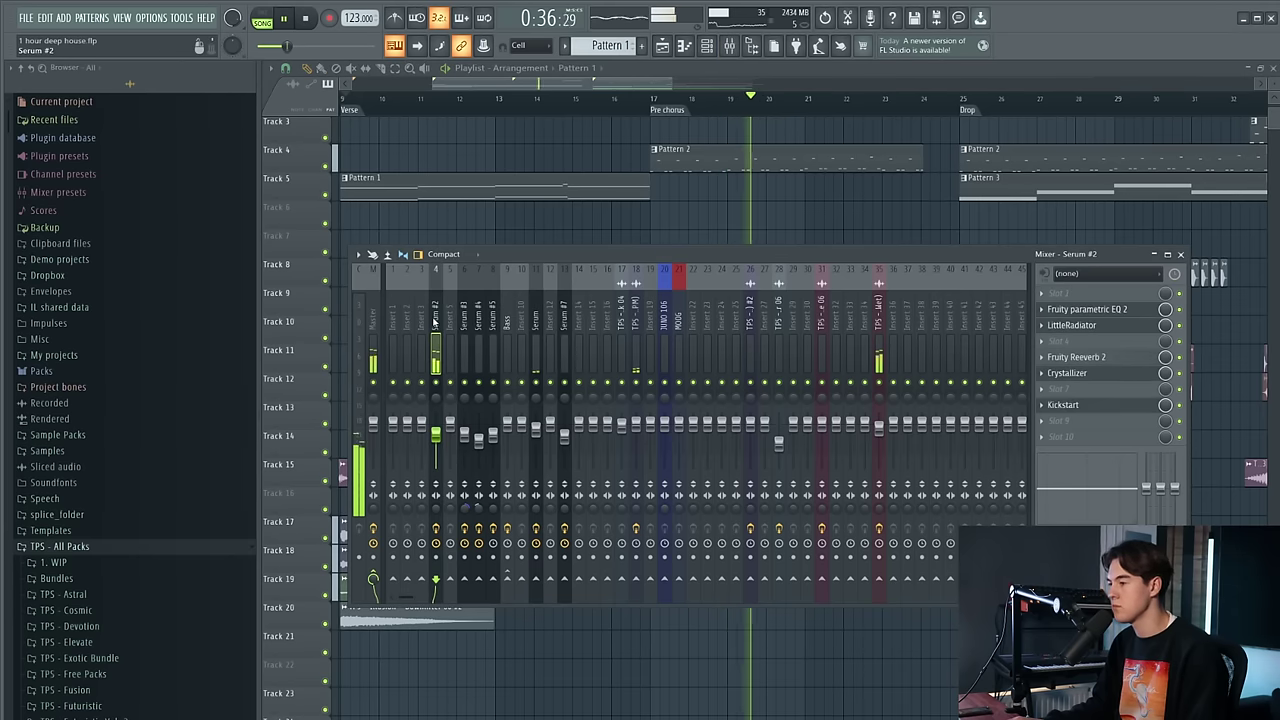
click(631, 106)
click(661, 190)
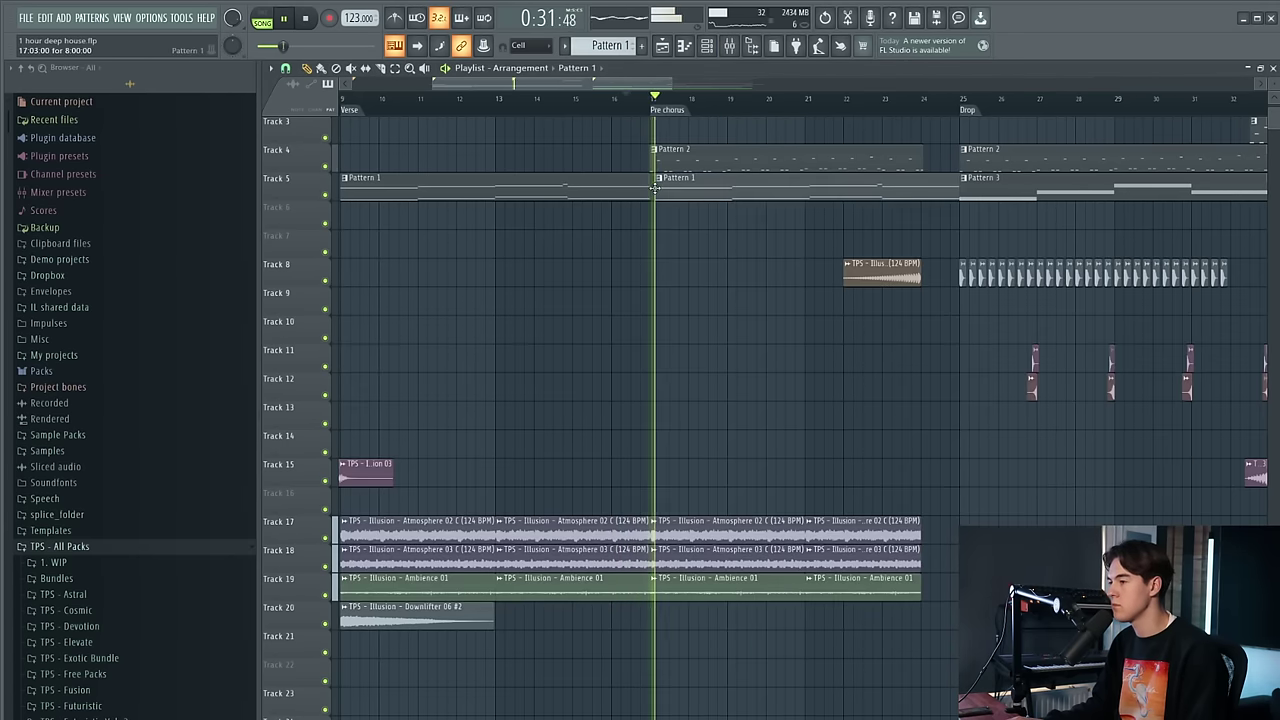
right_click(661, 160)
Play from the Pre chorus marker and trim its Pattern 1 clip to end at bar 24
click(649, 101)
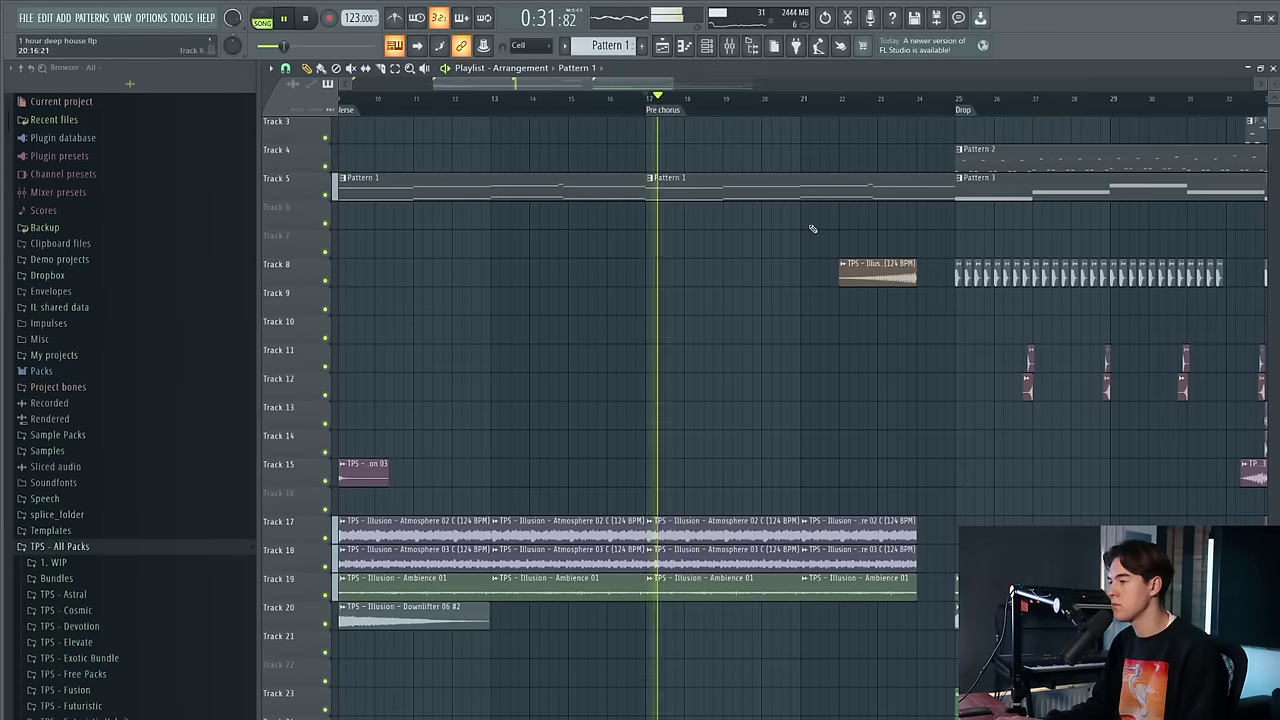
scroll(915, 252, up, 2)
drag(948, 253, 895, 261)
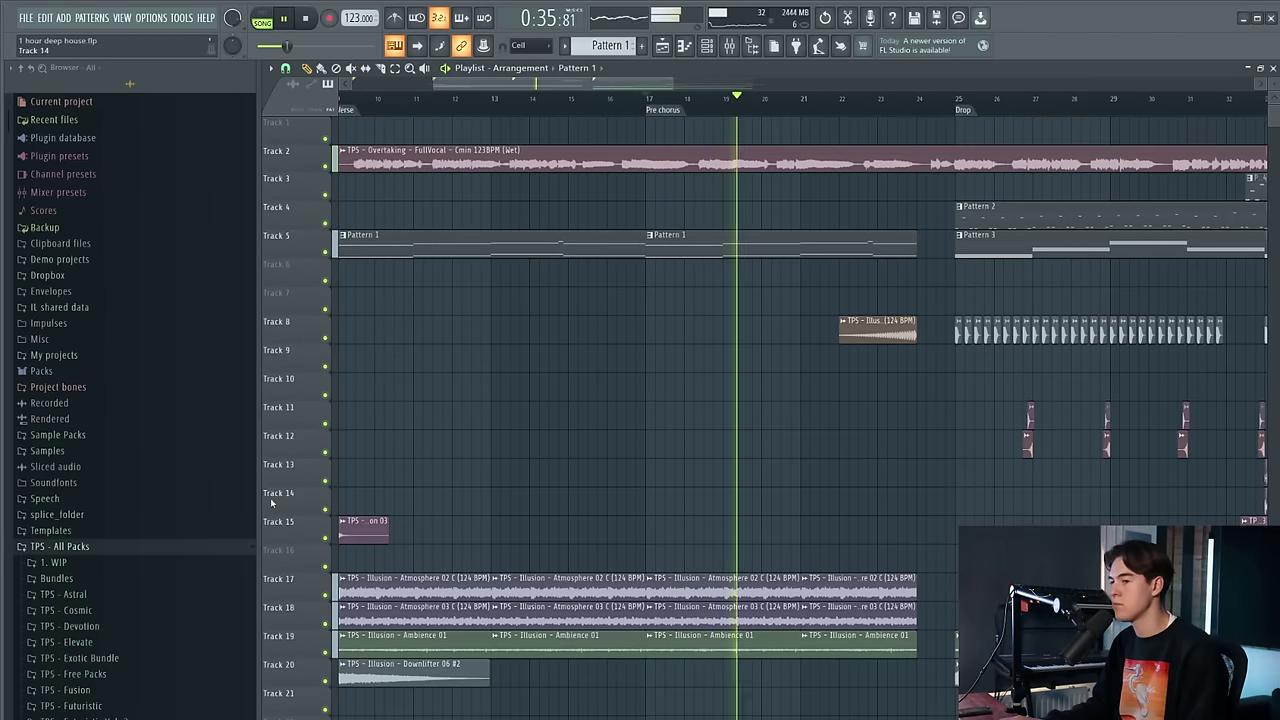
Collapse the sample packs folder and move the verse Transition 03 clip from Track 15 down to Track 21
click(86, 549)
scroll(660, 554, down, 4)
scroll(602, 545, down, 2)
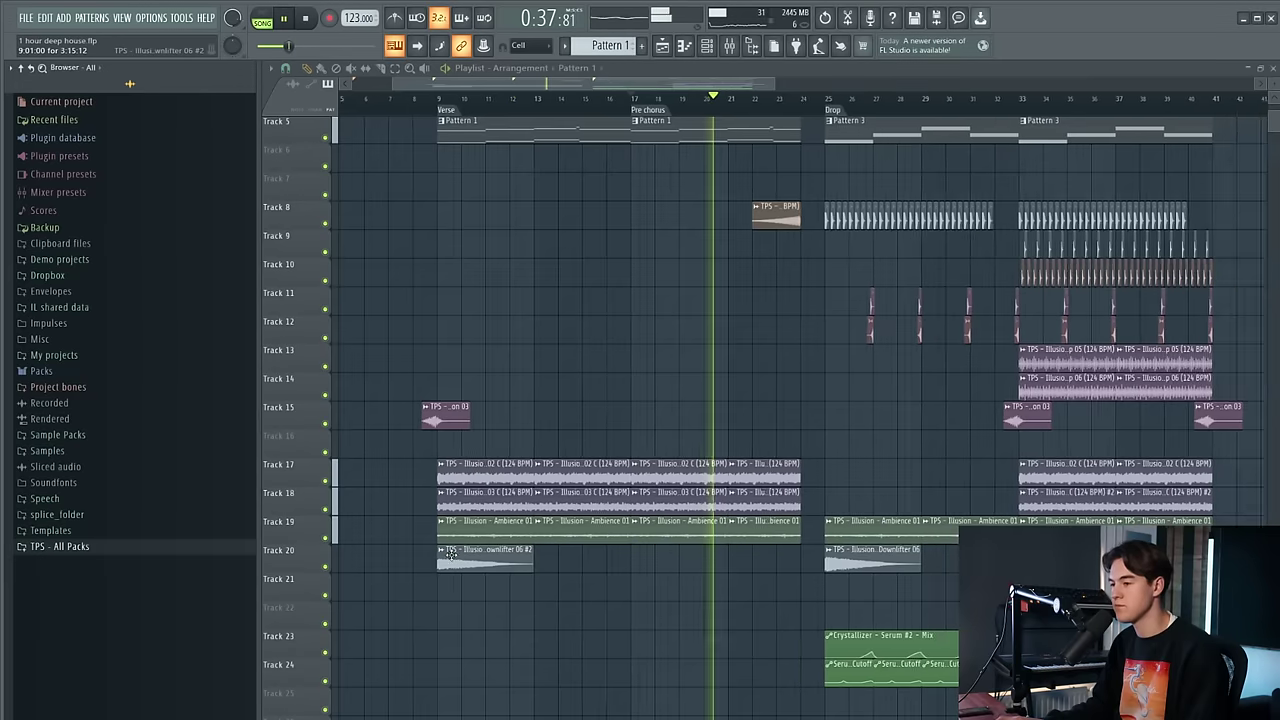
scroll(447, 424, up, 2)
click(460, 422)
scroll(457, 430, down, 2)
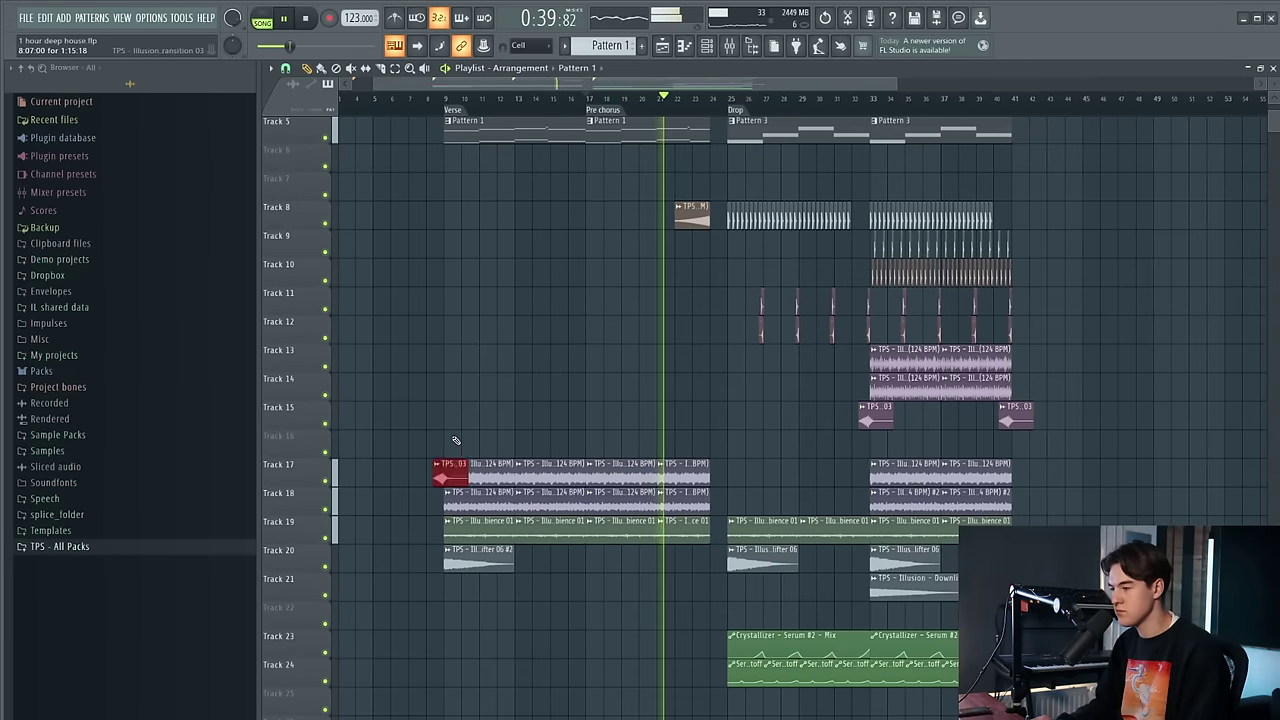
Duplicate the verse Downlifter 06 #2 and Transition 03 clips to the Pre chorus marker at bar 17 on Tracks 20 and 21
ctrl+click(568, 670)
scroll(558, 655, up, 2)
drag(558, 657, 681, 560)
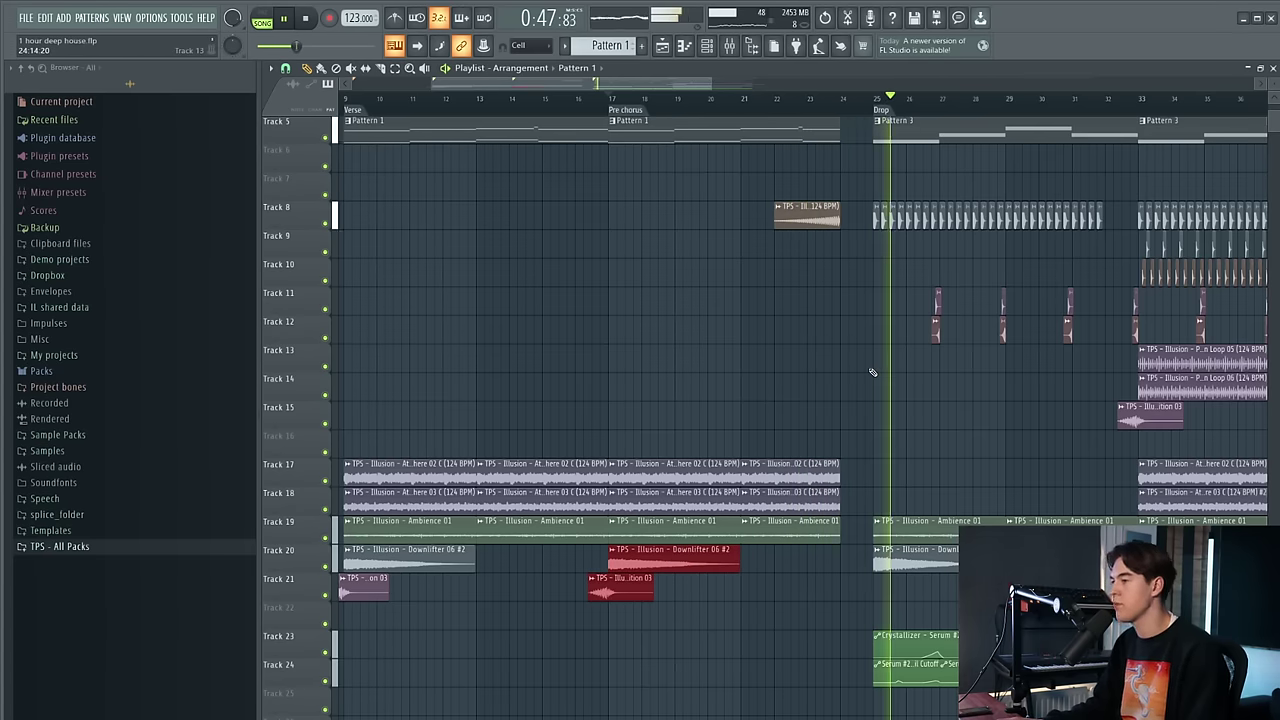
scroll(640, 343, up, 2)
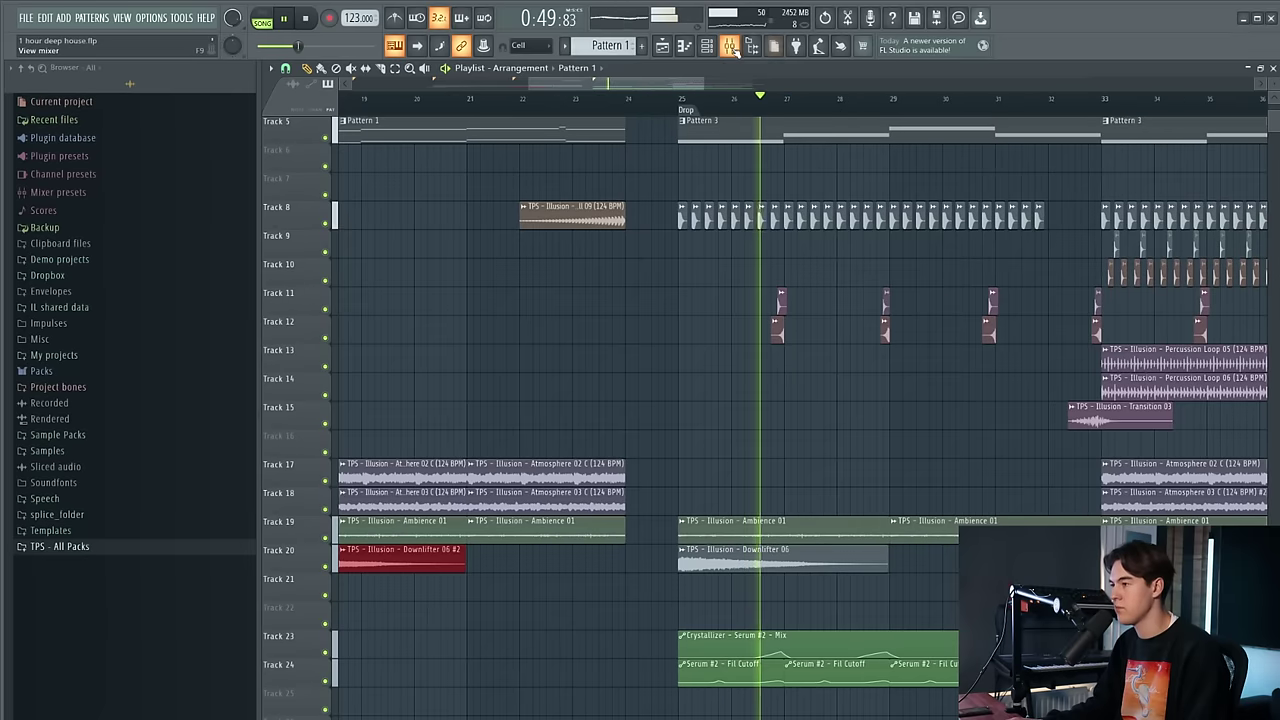
key(F9)
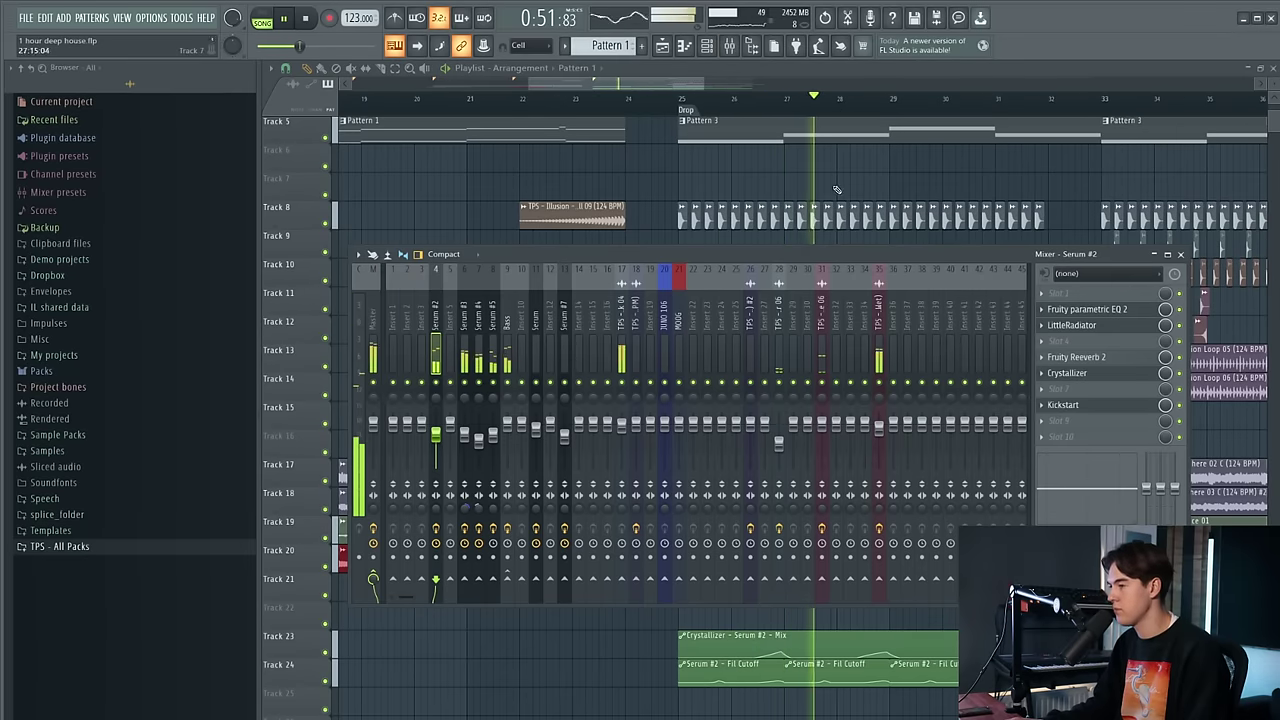
key(F9)
scroll(828, 188, down, 3)
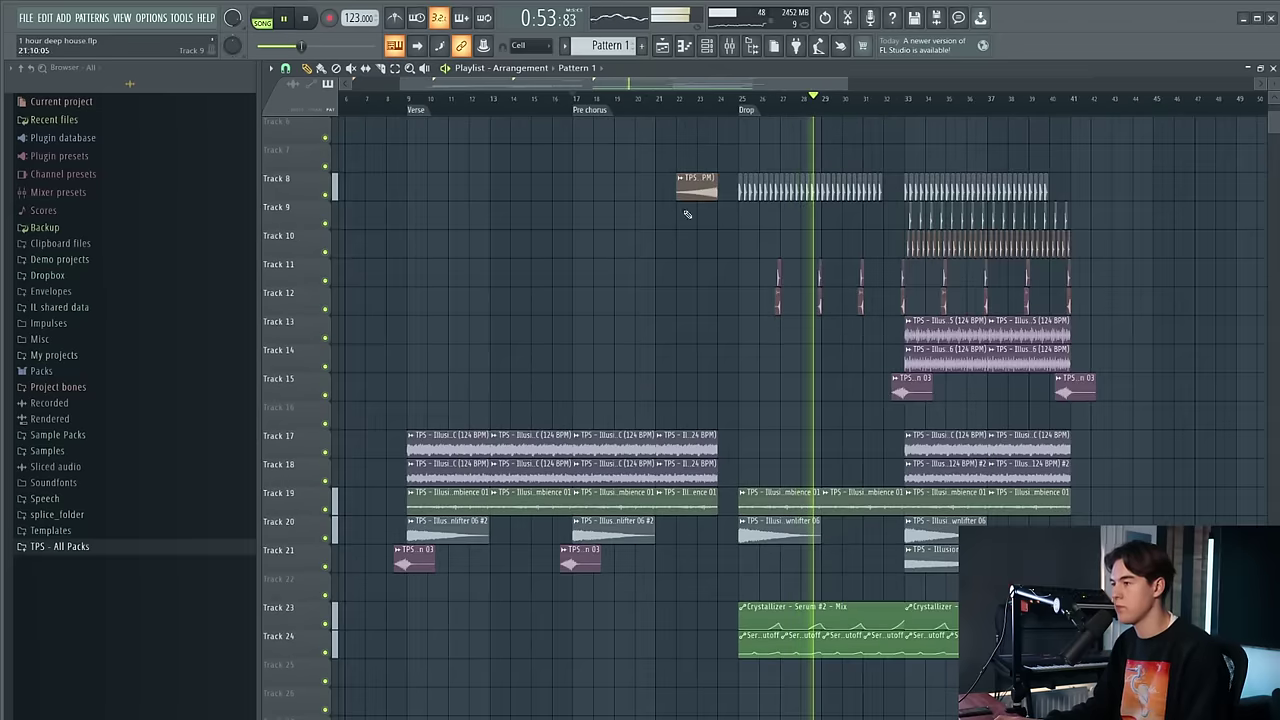
Insert an effect plugin in slot 2 of the Kick 04 mixer track
key(F9)
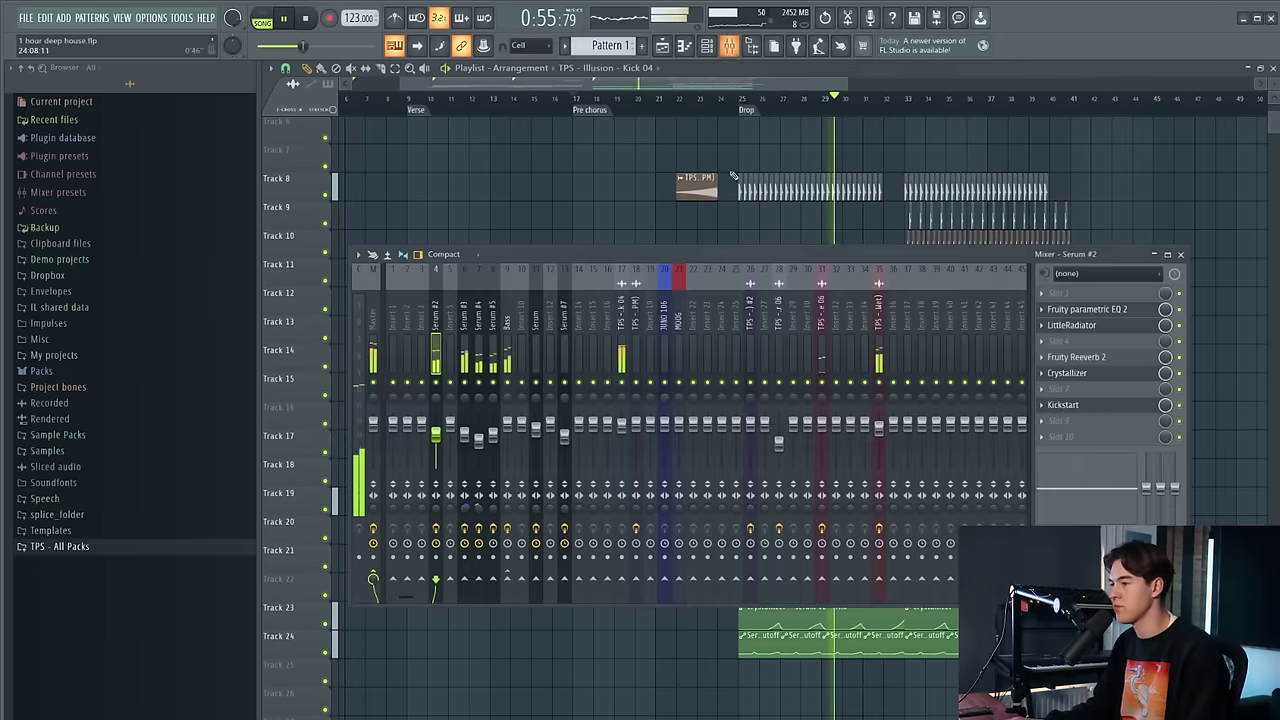
click(622, 328)
click(1042, 310)
mouse_move(1068, 323)
click(1234, 590)
drag(612, 324, 652, 343)
Play the arrangement from bar 8, just before the Verse marker
scroll(632, 359, down, 3)
right_click(539, 150)
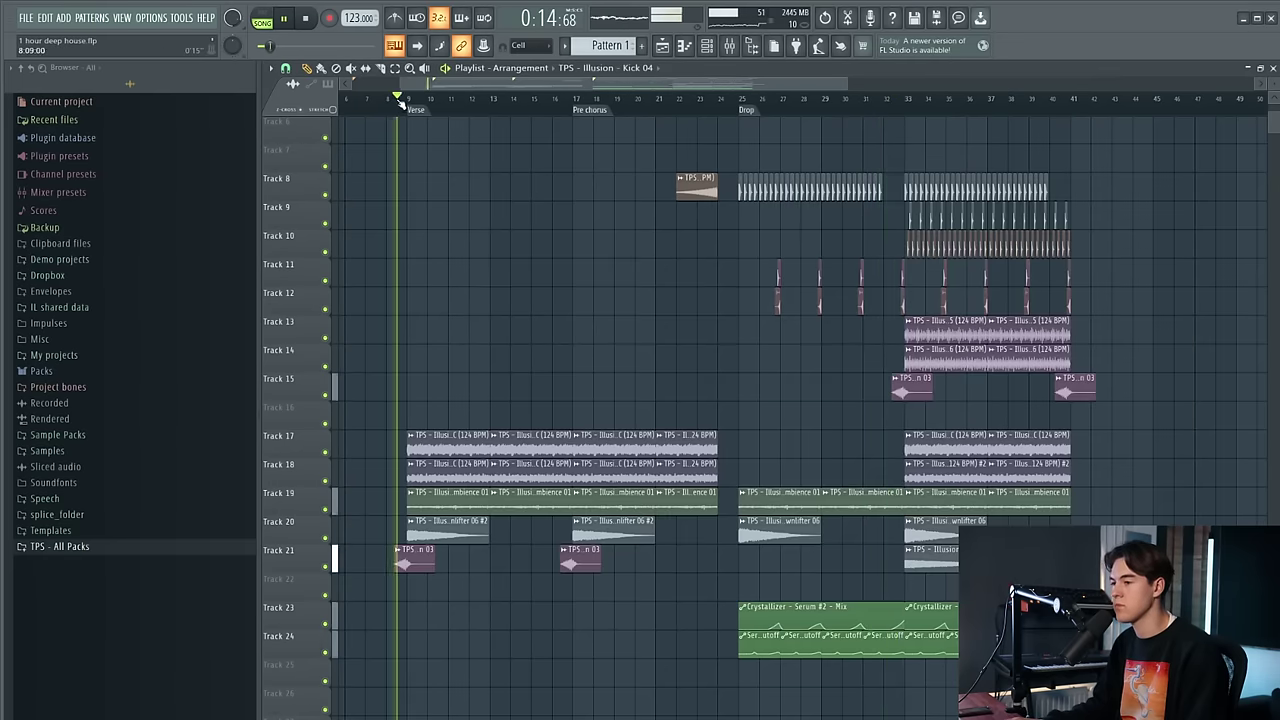
scroll(517, 286, up, 5)
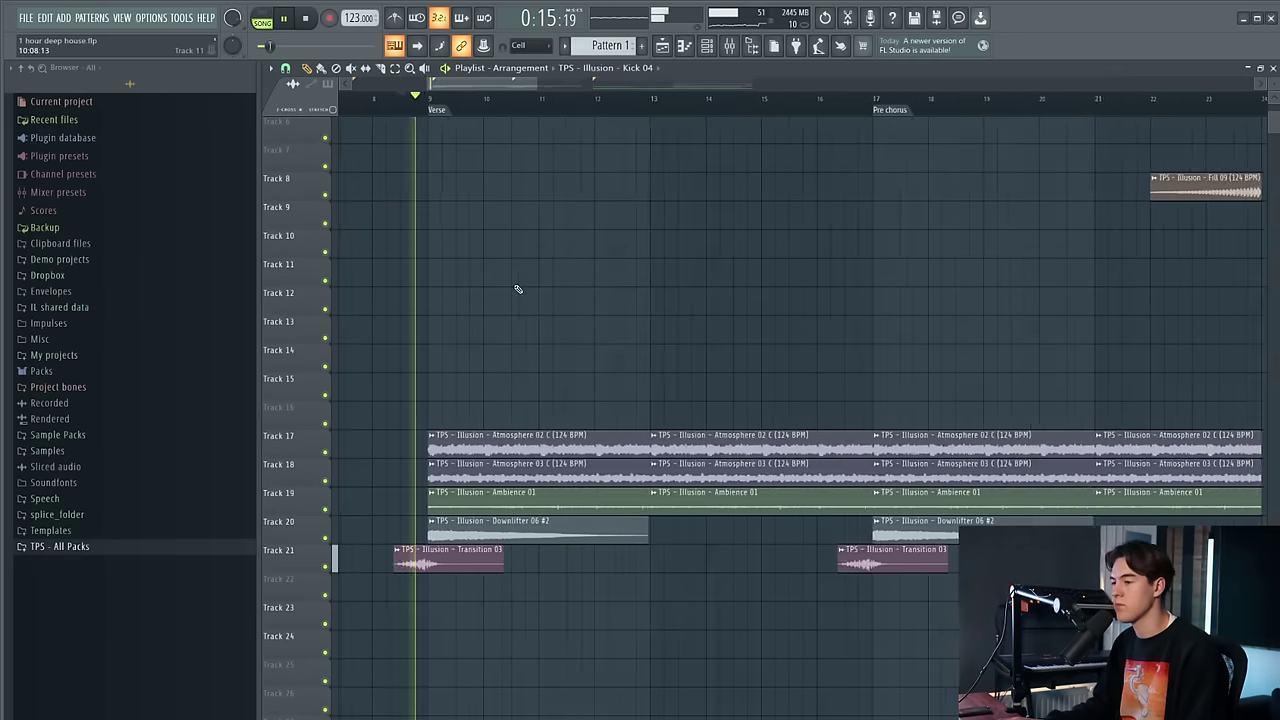
Add TPS - Illusion - Impact 03 from the Illusion pack's FX Impacts folder to Track 22 at 8:13:06, just before the Verse marker
click(150, 548)
scroll(110, 470, down, 5)
key(space)
click(99, 428)
click(107, 433)
click(103, 465)
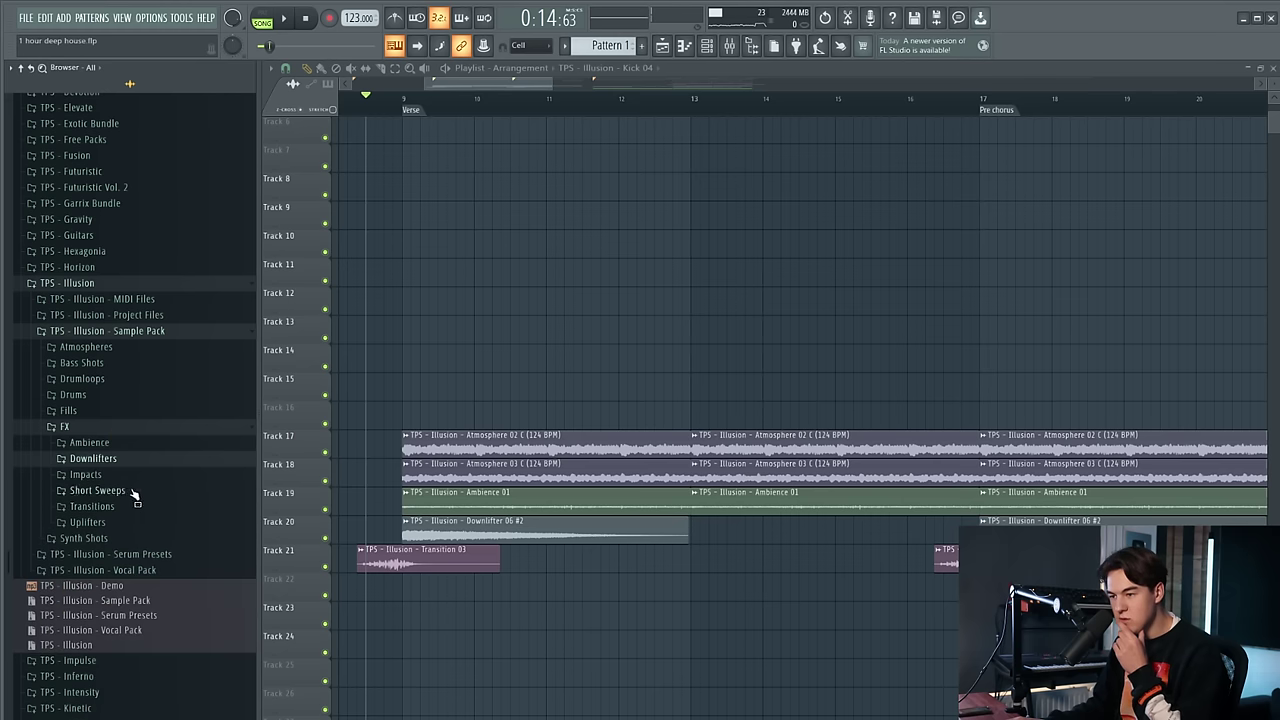
click(130, 474)
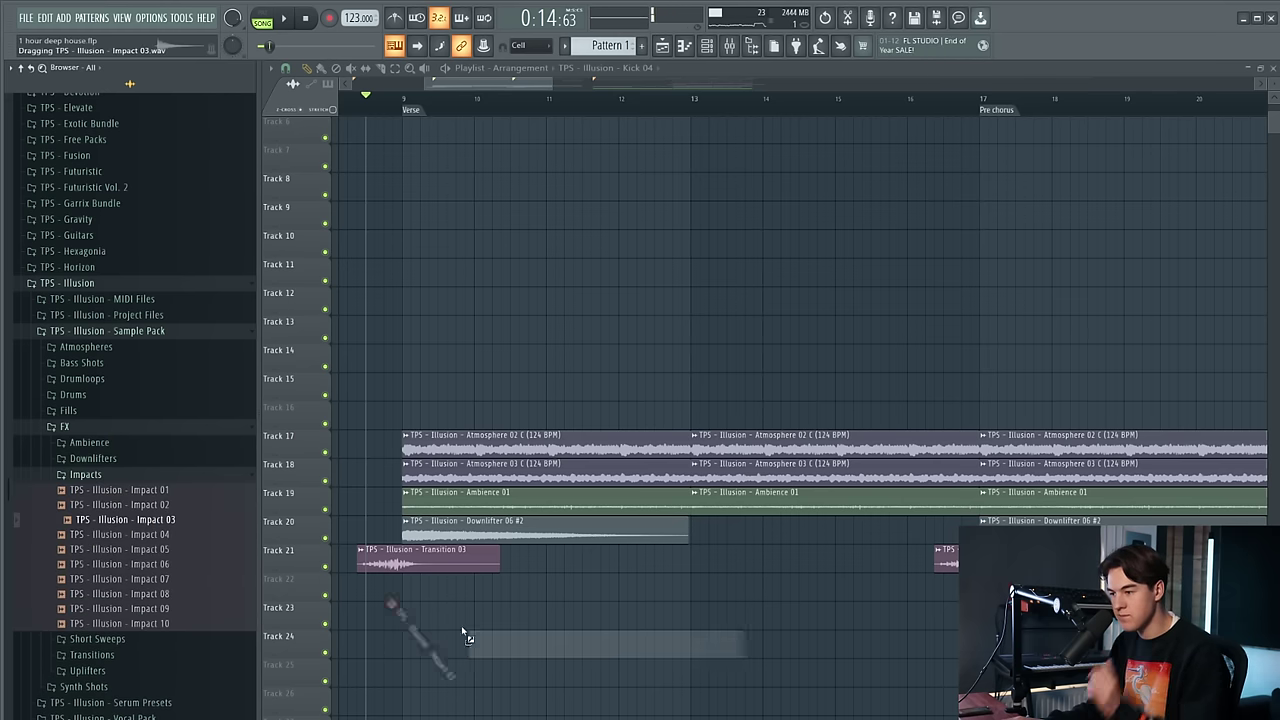
drag(463, 632, 456, 606)
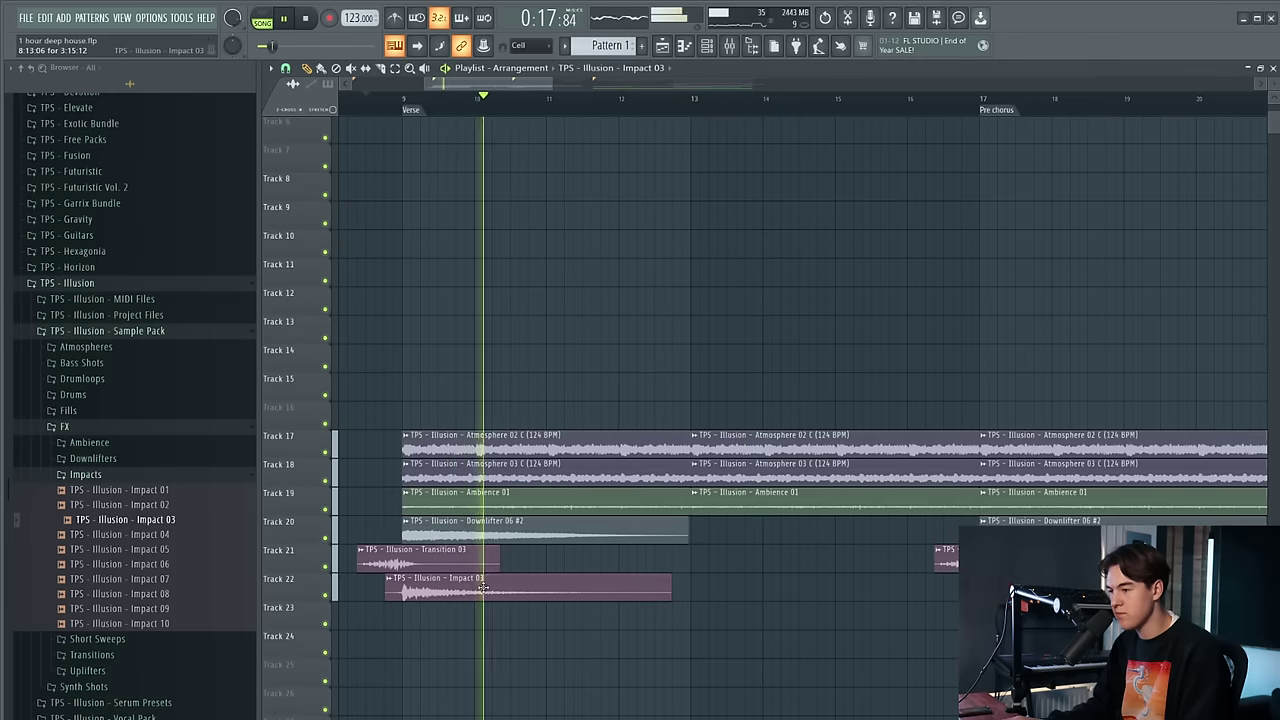
Set the channel volume of the Impact 03 clip on Track 22 to 23%
double_click(428, 591)
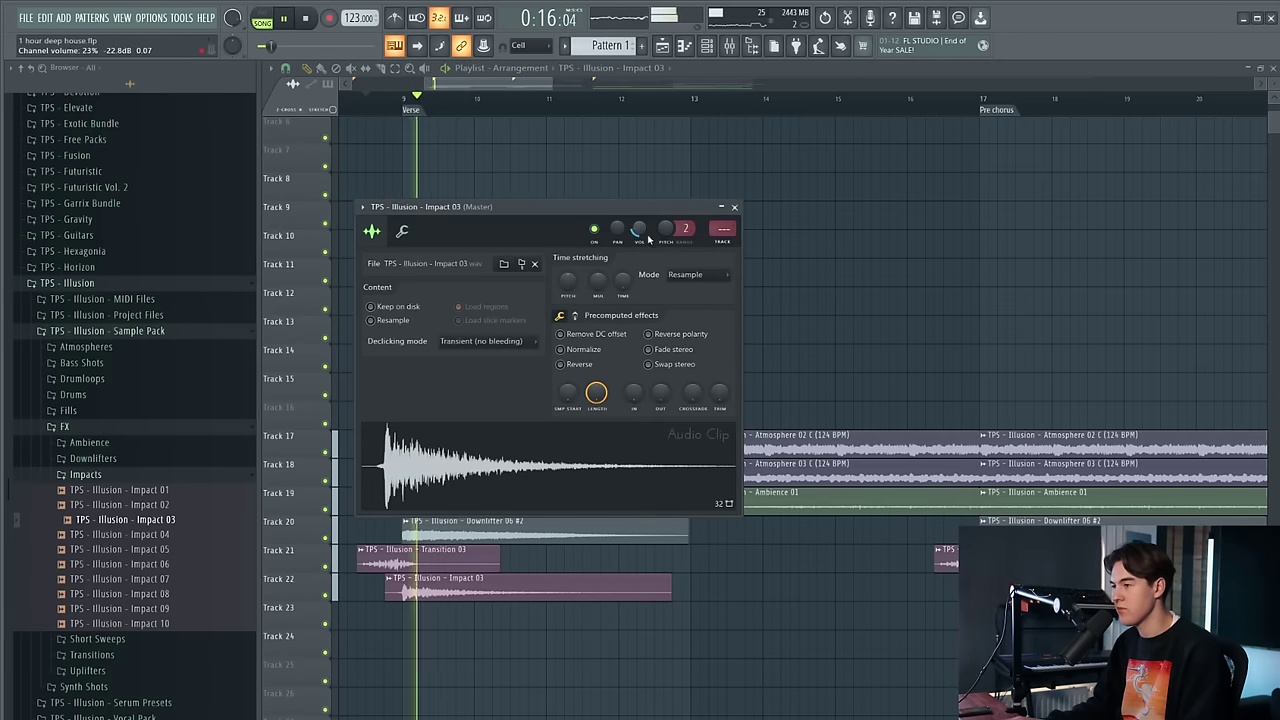
click(734, 207)
scroll(606, 491, down, 5)
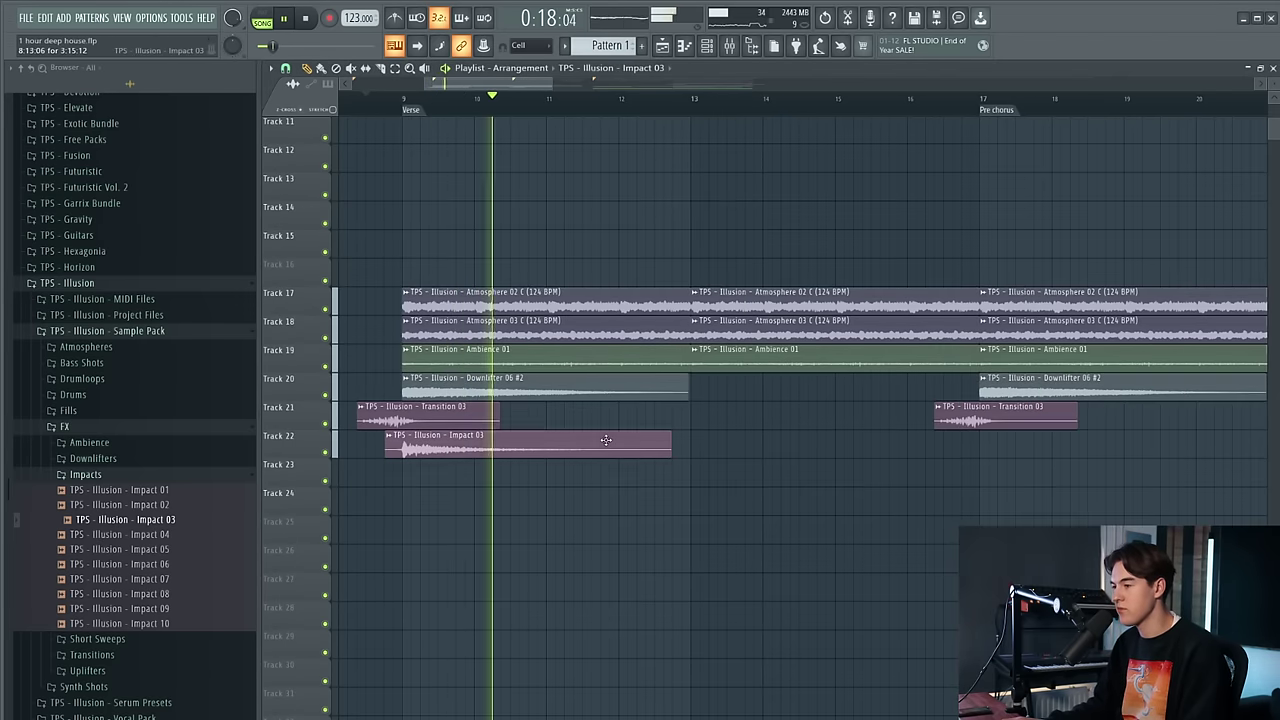
scroll(675, 472, up, 3)
scroll(669, 469, down, 4)
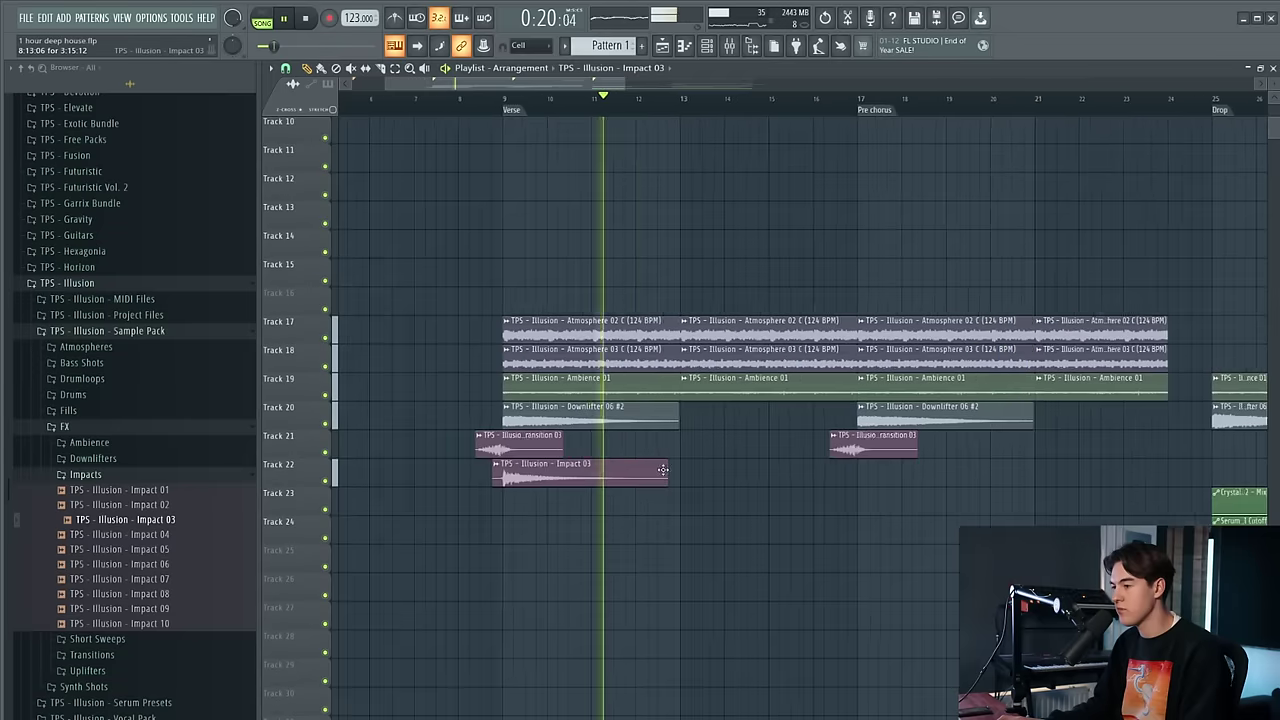
scroll(670, 467, up, 1)
key(F9)
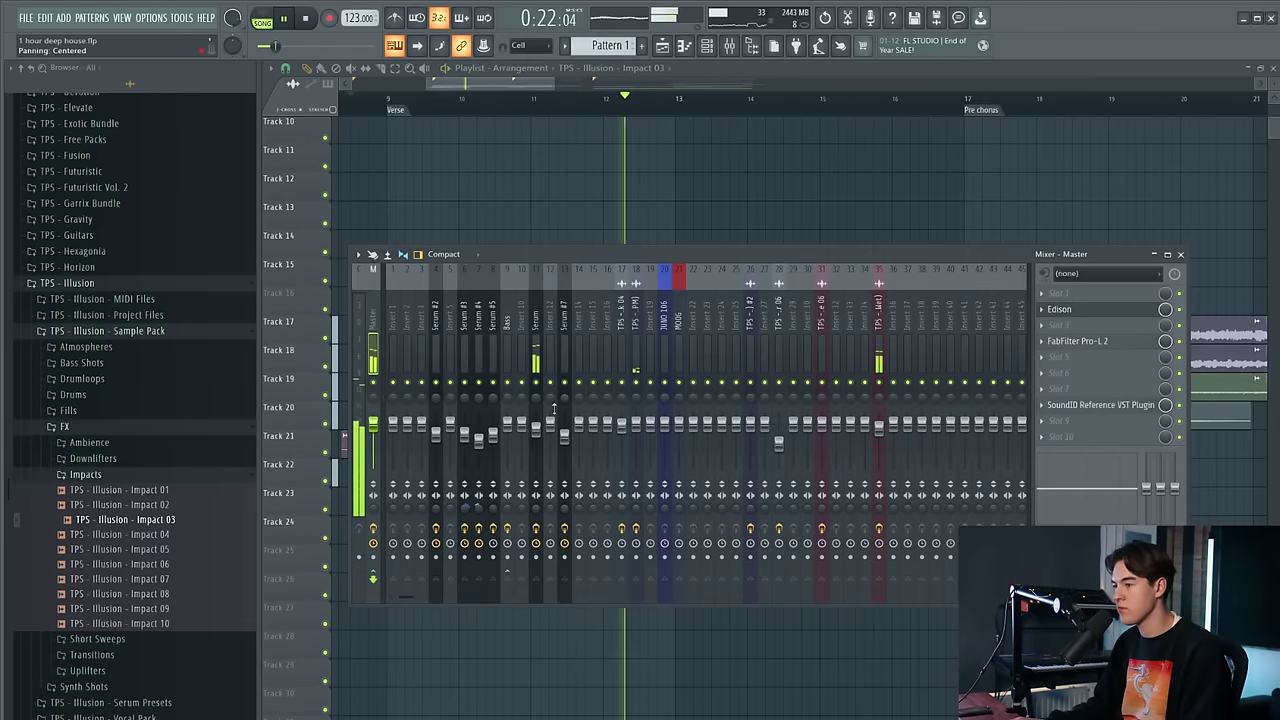
key(F9)
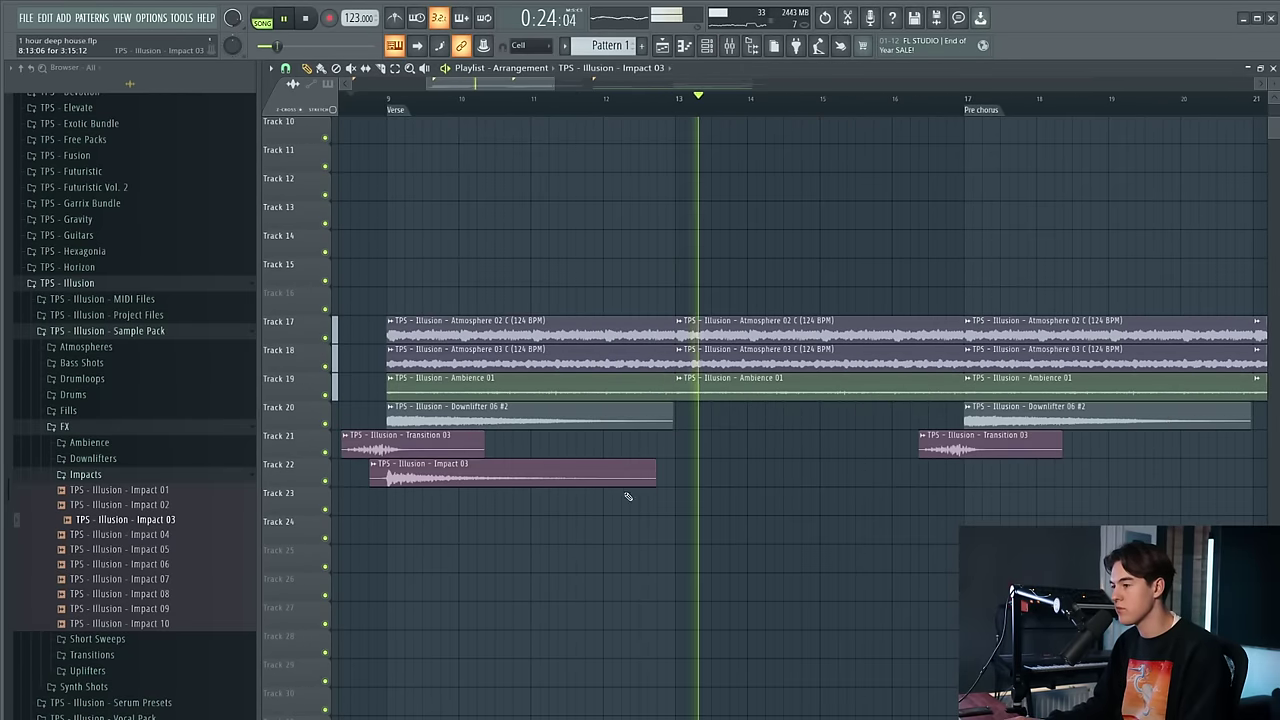
Duplicate the Impact 03 clip to the Pre chorus marker on Track 22 and collapse the Impacts sample folder
drag(920, 470, 987, 467)
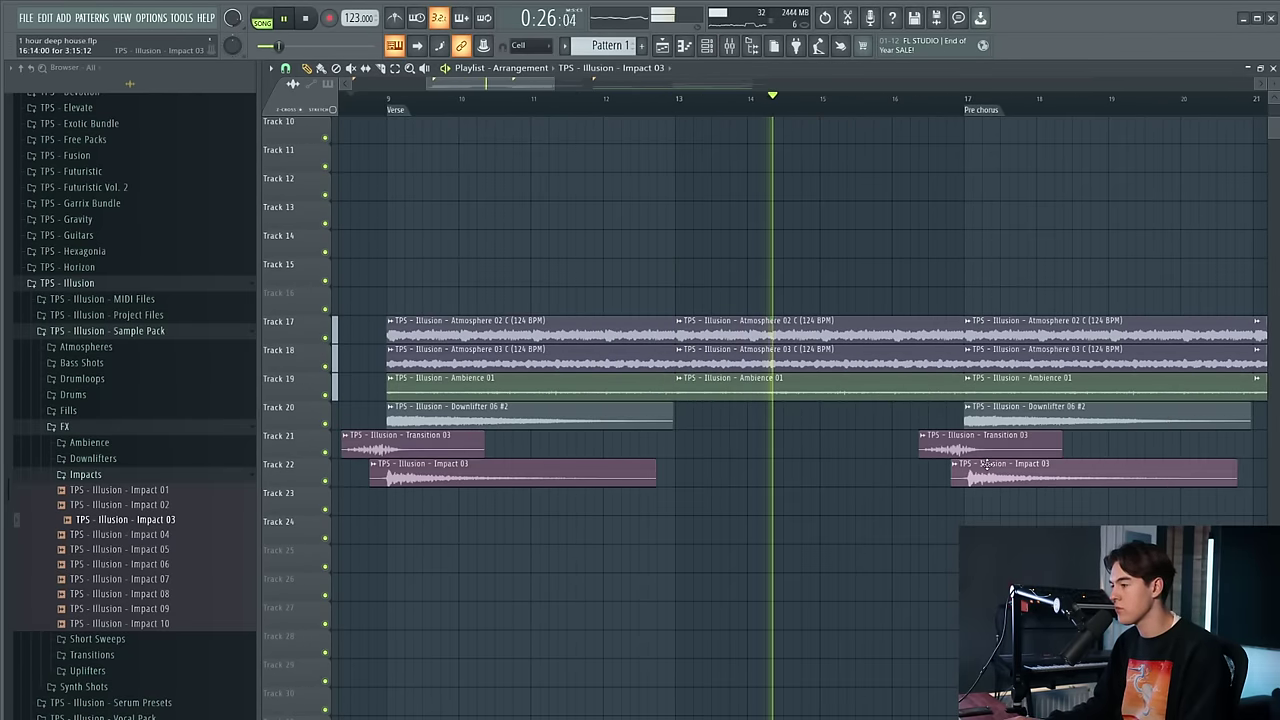
scroll(896, 424, up, 3)
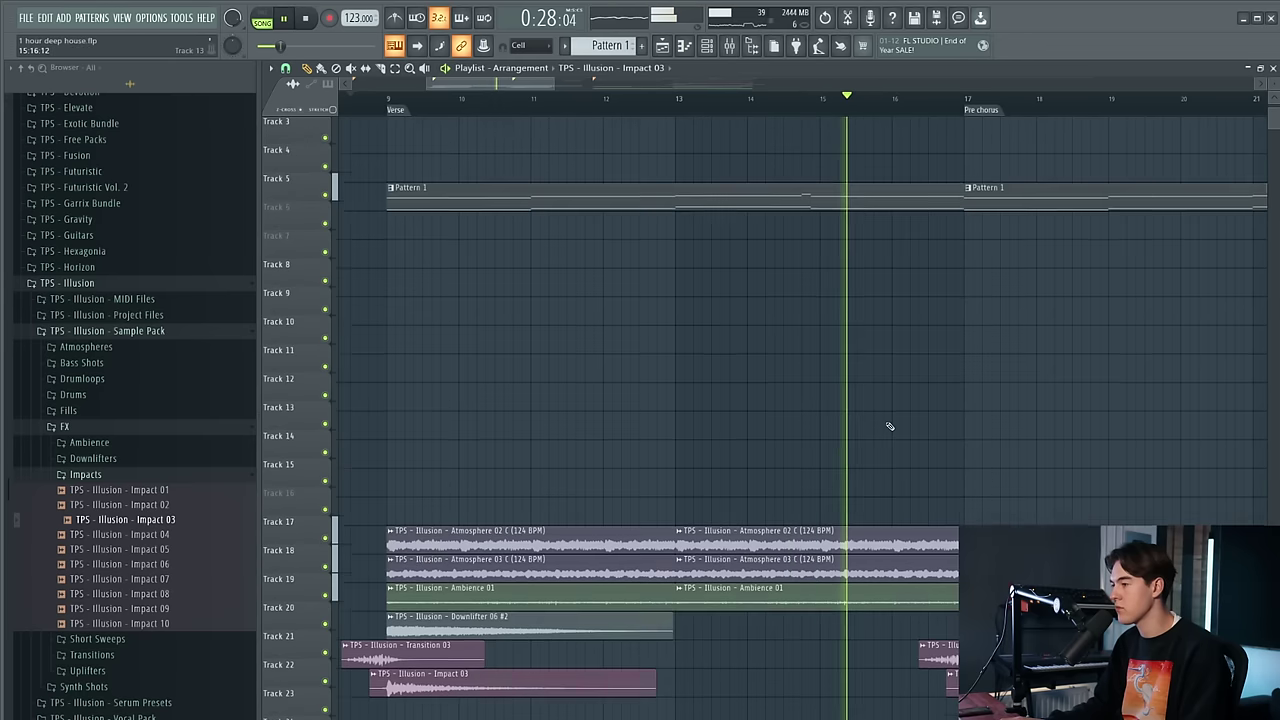
scroll(891, 425, up, 1)
scroll(880, 422, down, 4)
scroll(897, 415, up, 3)
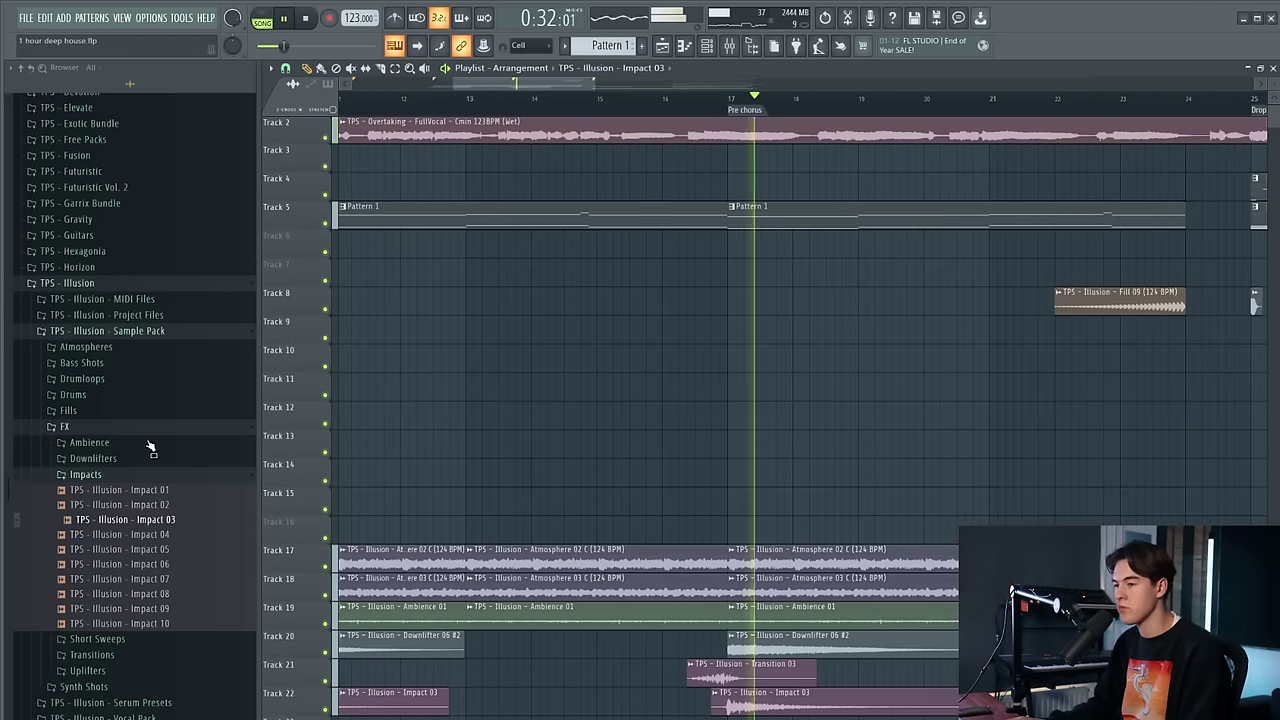
click(129, 473)
Copy the Drop's drum hit clips on Tracks 9 and 10 to the Pre chorus marker at bar 17
scroll(869, 366, down, 5)
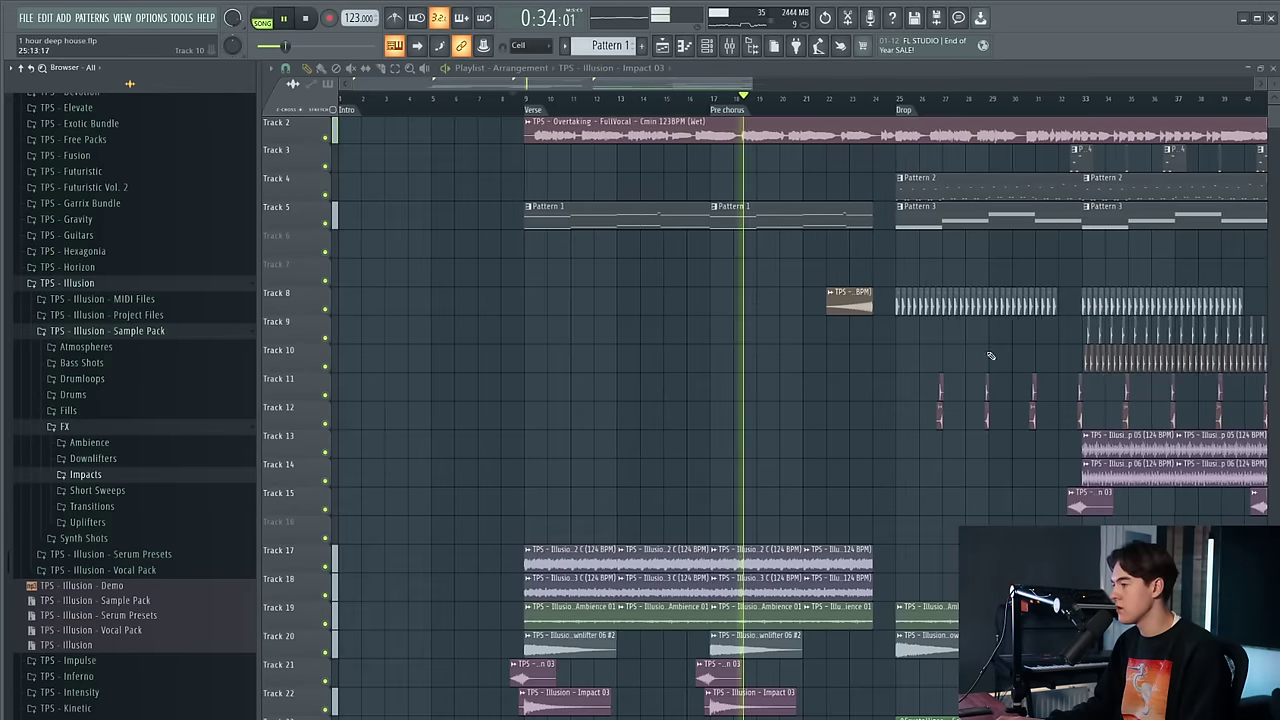
drag(991, 359, 1046, 356)
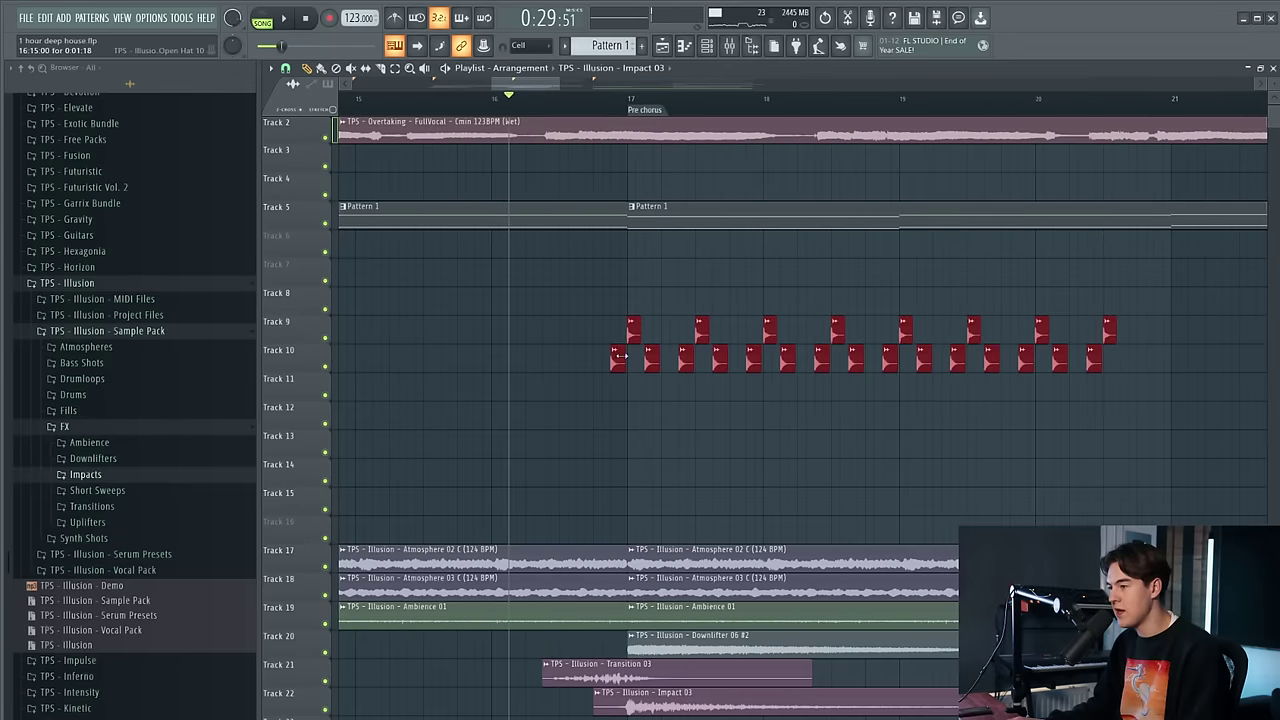
scroll(644, 355, down, 2)
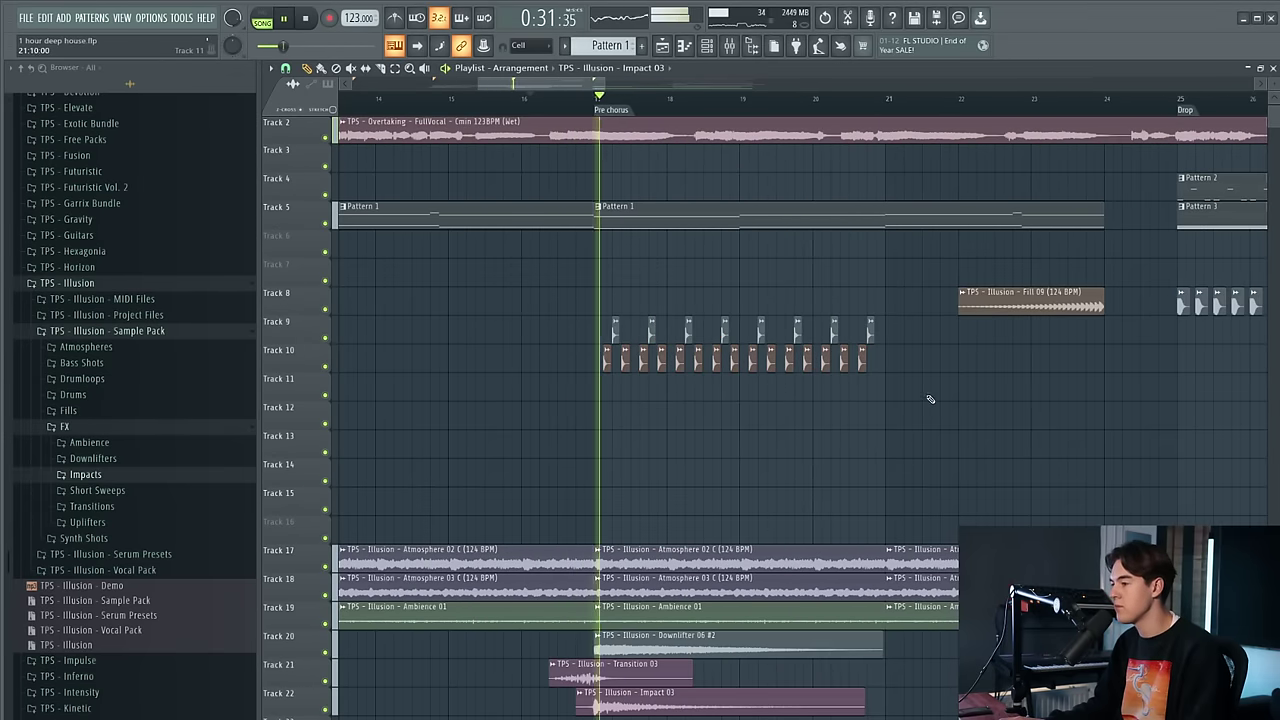
Repeat the pre-chorus drum hits on Tracks 9 and 10 up to bar 24 and remove the hits beyond it
drag(908, 346, 591, 368)
key(ctrl+b)
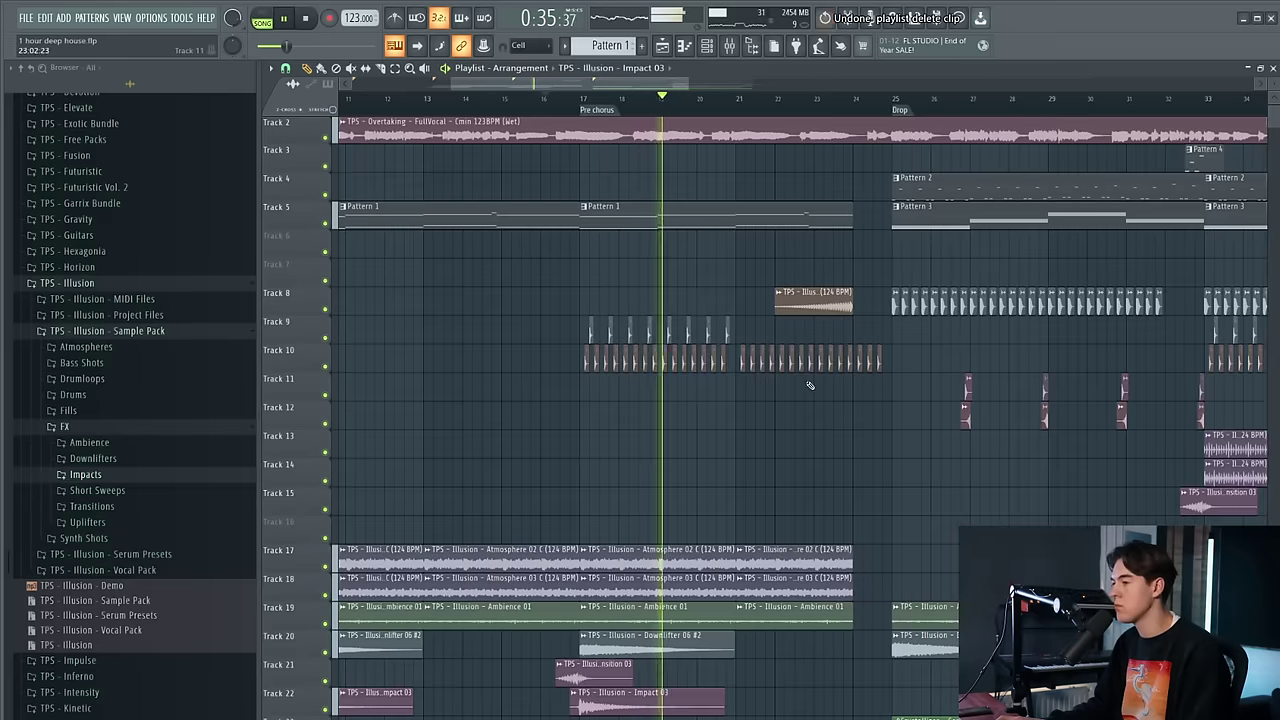
scroll(858, 367, up, 4)
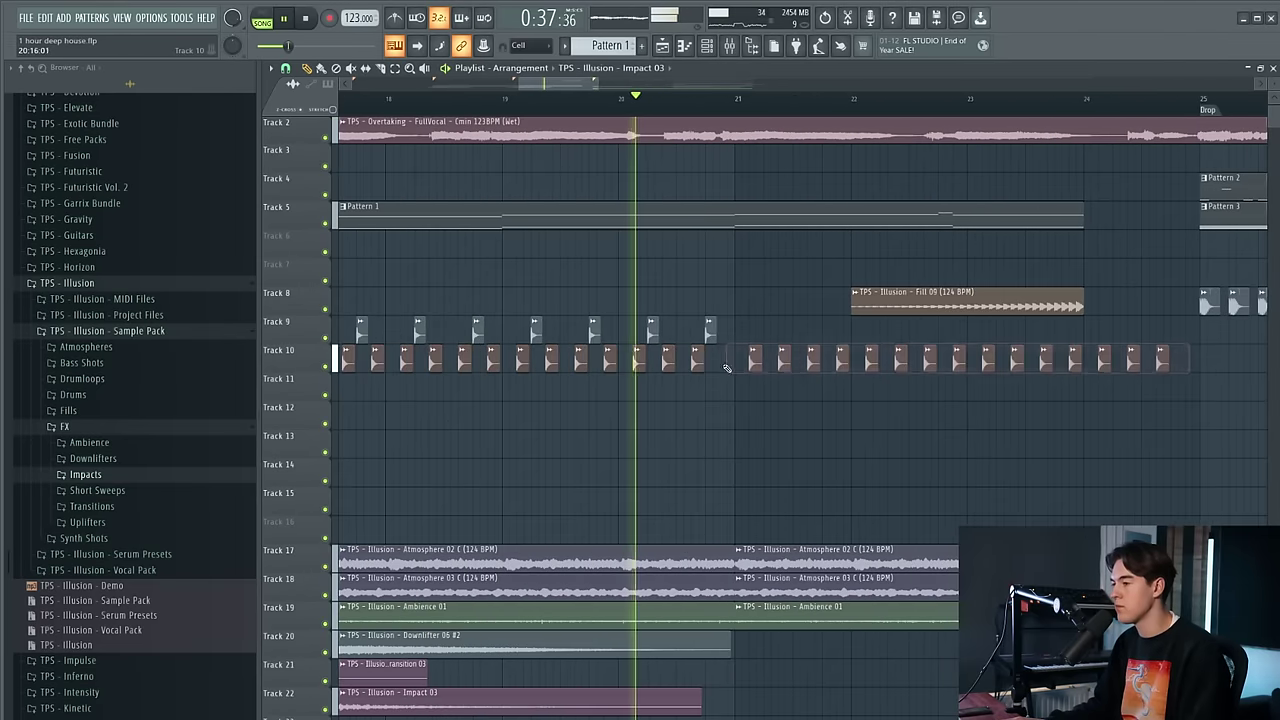
drag(786, 326, 914, 336)
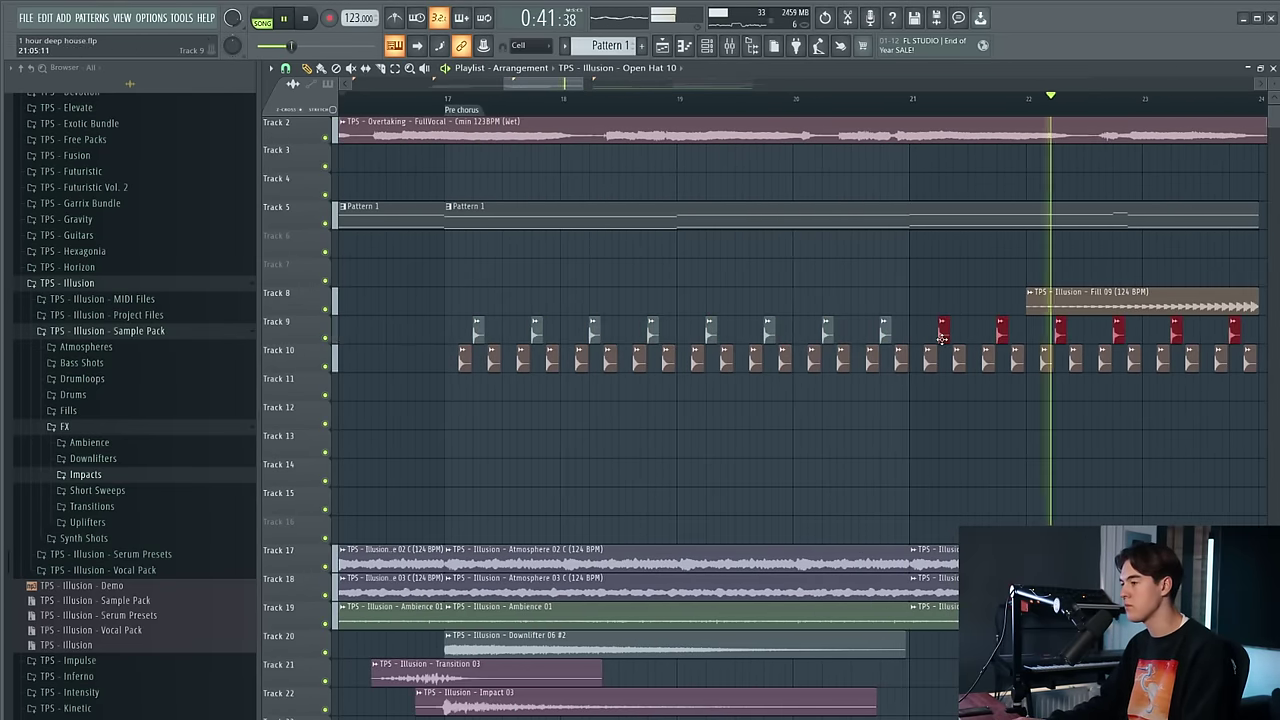
scroll(941, 339, down, 4)
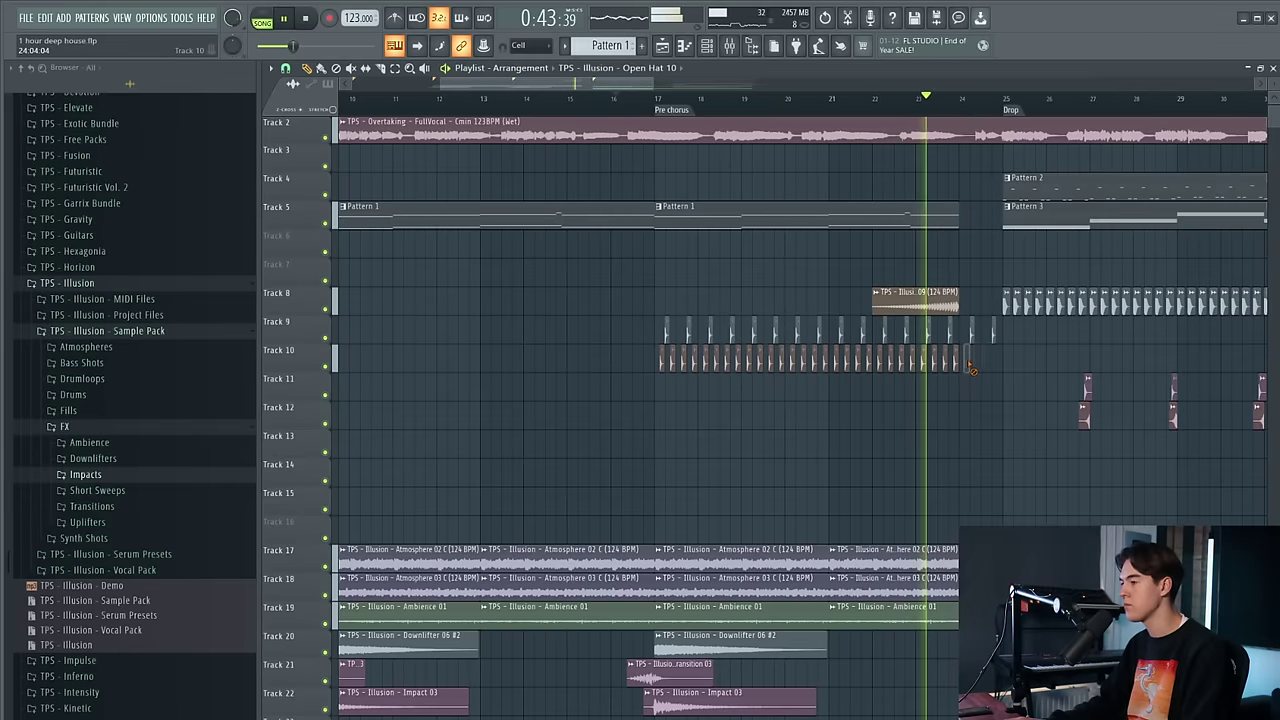
Check the channel settings of the Fill 09 clip on Track 8
double_click(930, 302)
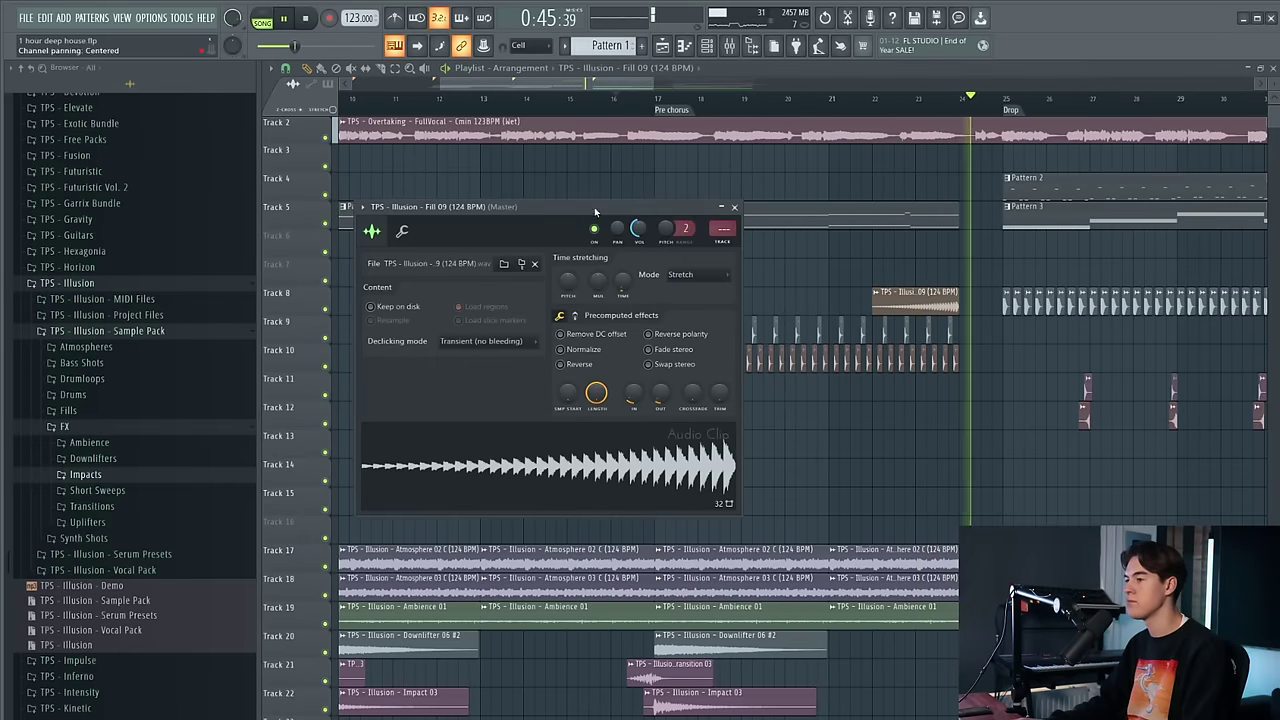
key(Escape)
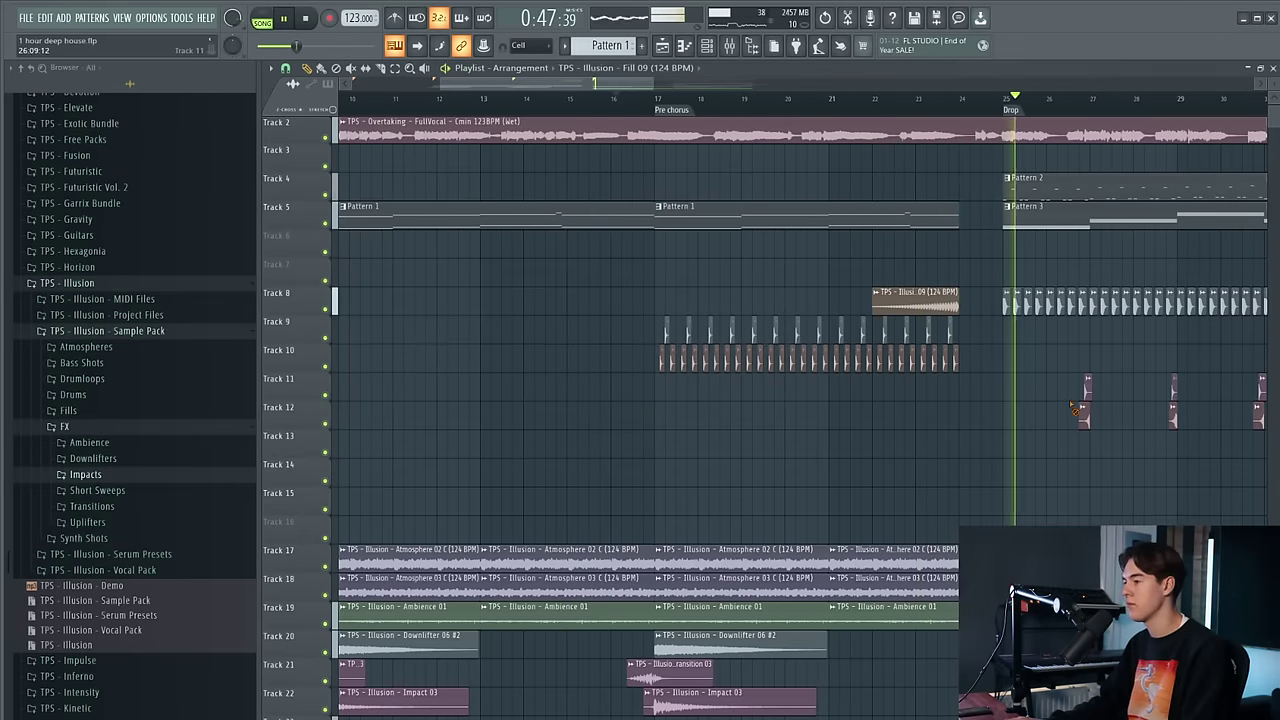
Copy the Percussion Loop 05 and 06 clips from bar 33 on Tracks 13 and 14 to the Pre chorus marker
scroll(808, 355, down, 2)
scroll(860, 400, down, 4)
scroll(825, 384, down, 2)
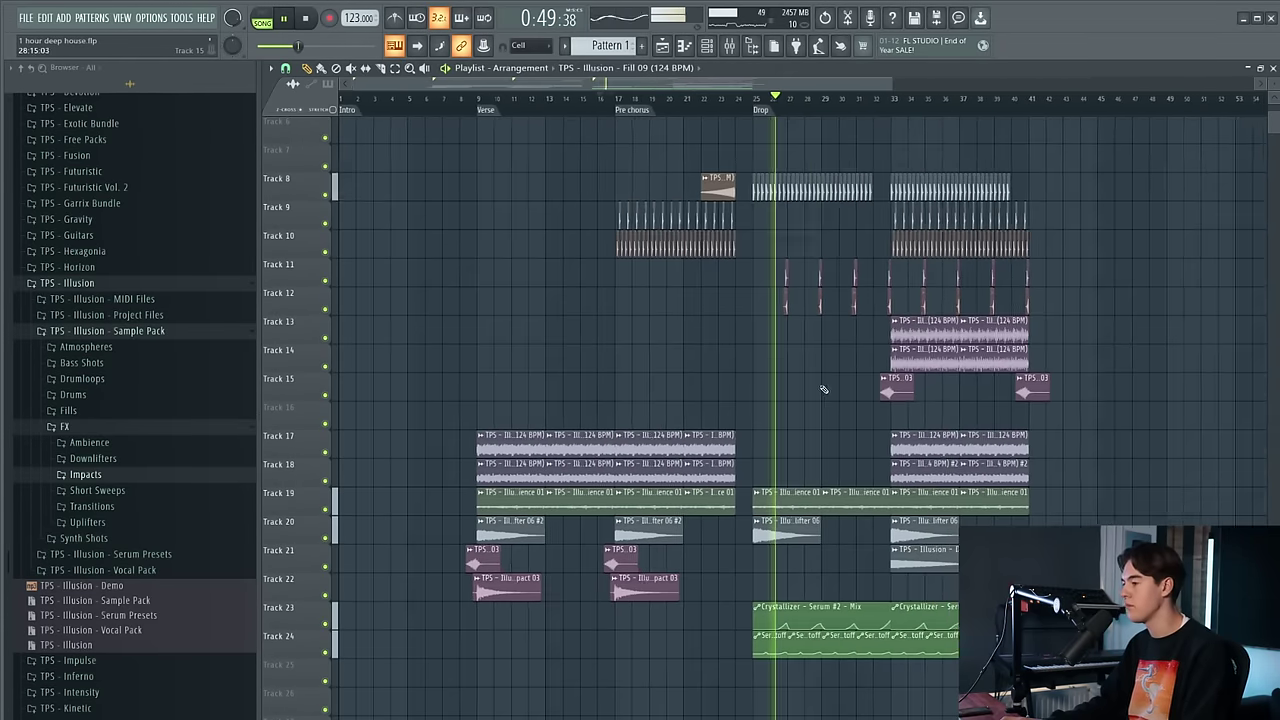
scroll(846, 384, up, 1)
drag(1097, 366, 590, 335)
key(space)
scroll(577, 109, up, 3)
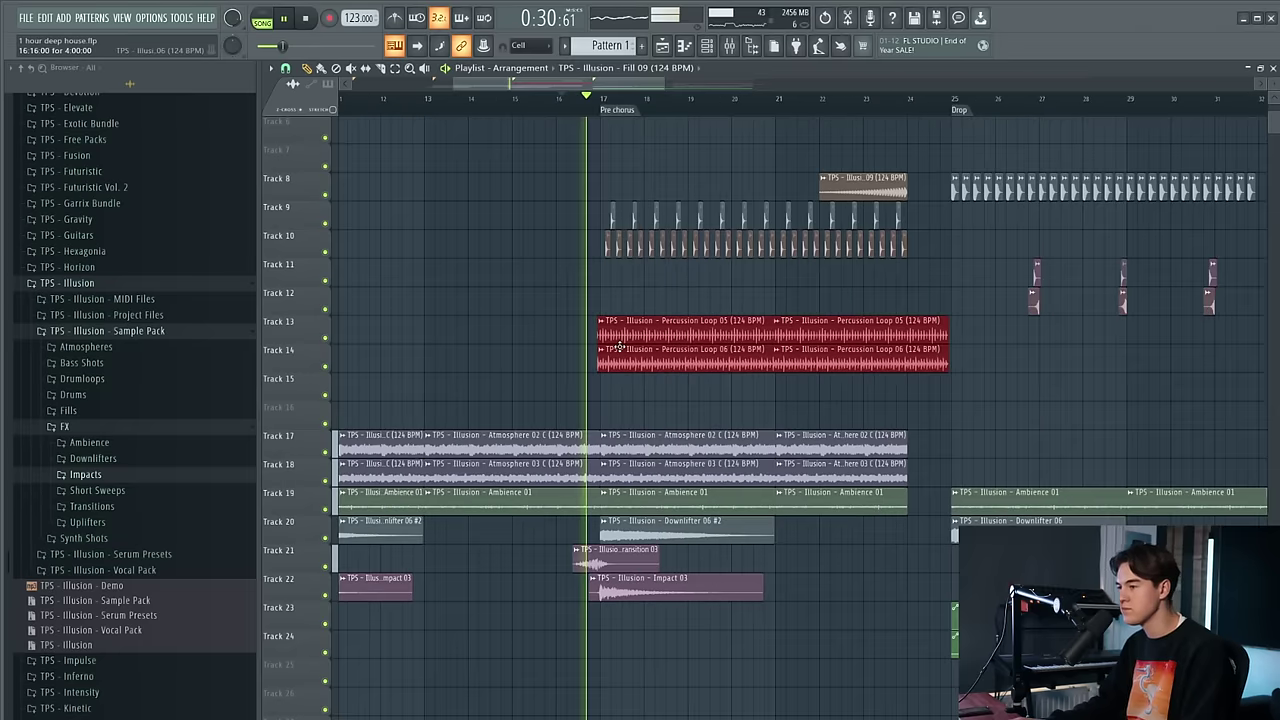
Delete the copied drum hits on Tracks 9 and 10 from the pre-chorus
scroll(618, 347, up, 3)
ctrl+click(666, 294)
mouse_move(628, 244)
mouse_down()
mouse_move(1095, 245)
mouse_move(1076, 233)
mouse_move(587, 255)
mouse_move(590, 244)
mouse_move(1162, 232)
mouse_move(932, 218)
mouse_up()
scroll(905, 260, down, 3)
scroll(1030, 400, up, 2)
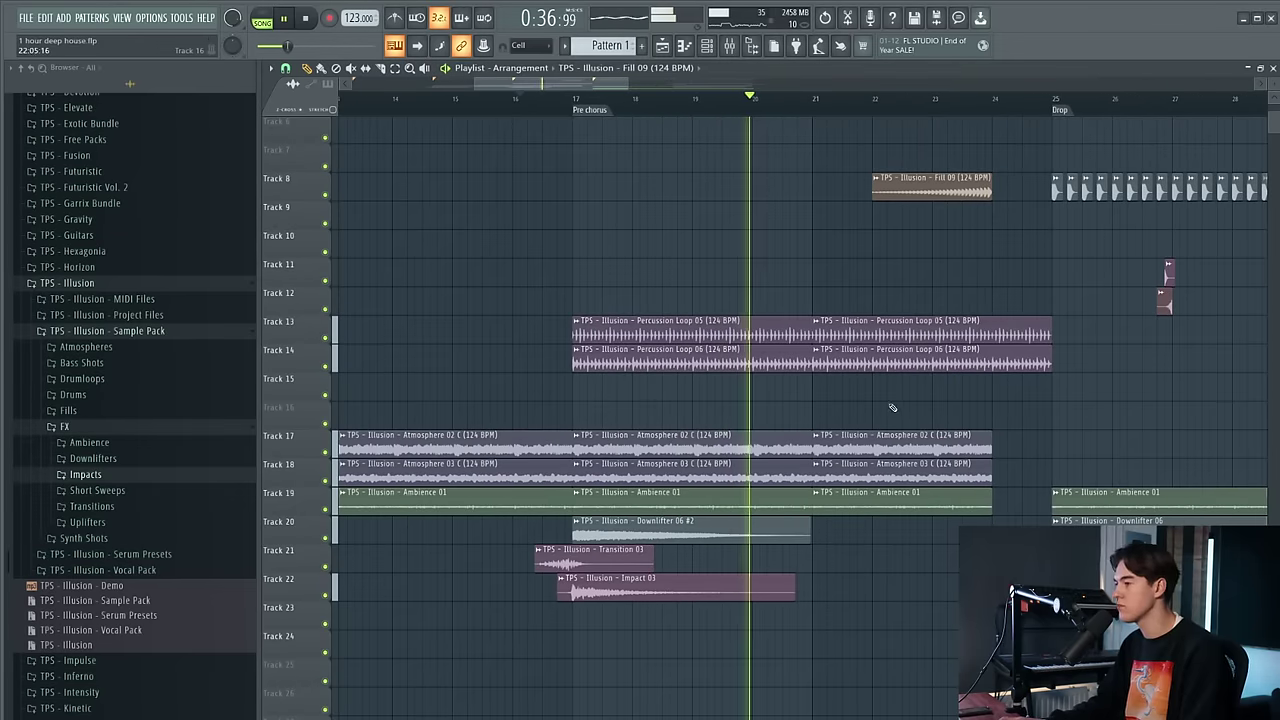
mouse_move(854, 378)
mouse_down()
mouse_move(814, 326)
mouse_move(766, 382)
mouse_up()
key(ctrl+z)
click(574, 105)
drag(664, 328, 664, 360)
key(ctrl+z)
key(ctrl+z)
Make the pre-chorus Percussion Loop 05 clip on Track 13 unique and review the channel settings of both percussion loops
click(577, 322)
click(606, 418)
double_click(596, 337)
click(752, 225)
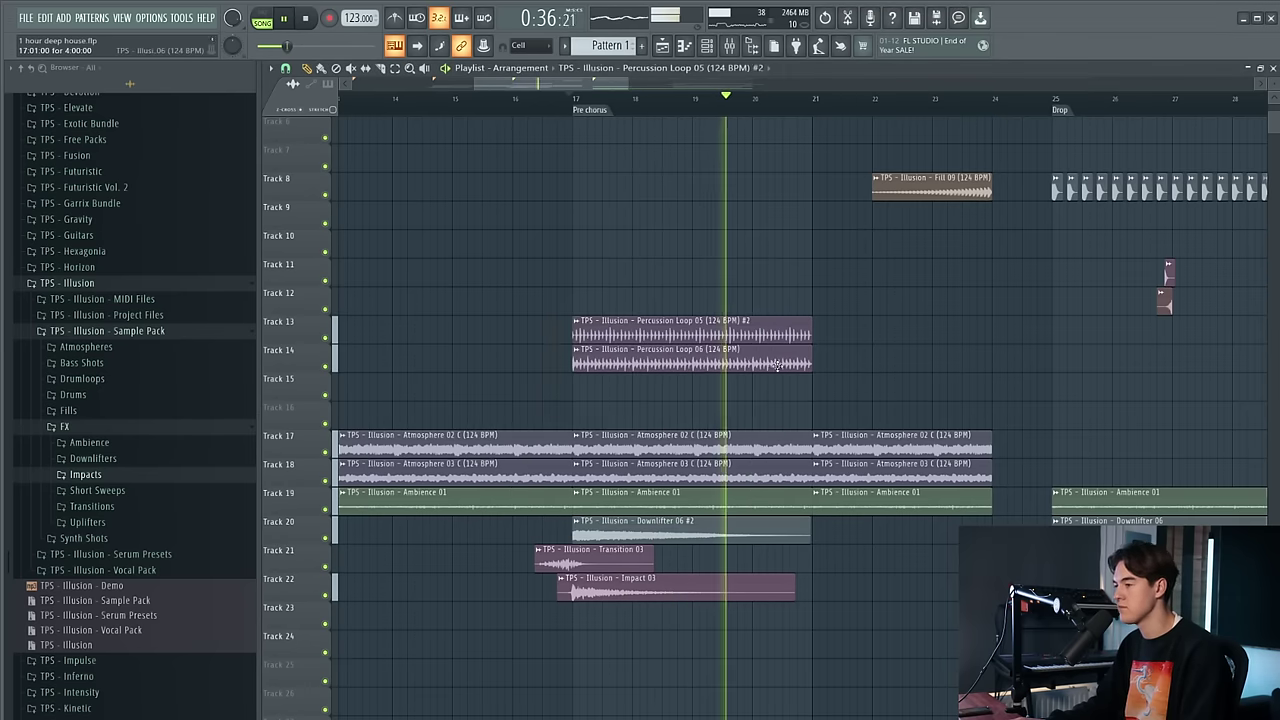
double_click(682, 359)
click(769, 243)
Duplicate the Percussion Loop 05 #2 and Percussion Loop 06 clips to bar 21 on Tracks 13 and 14
click(898, 359)
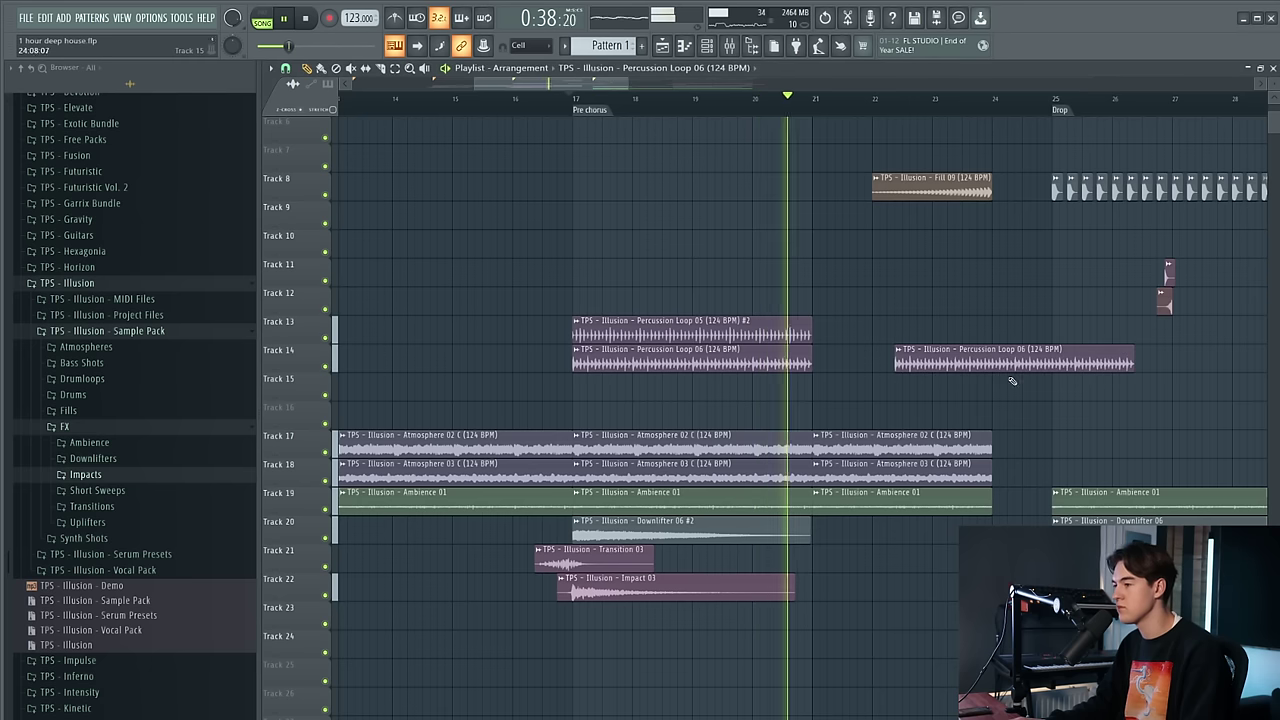
right_click(985, 365)
drag(880, 368, 785, 335)
drag(788, 340, 938, 342)
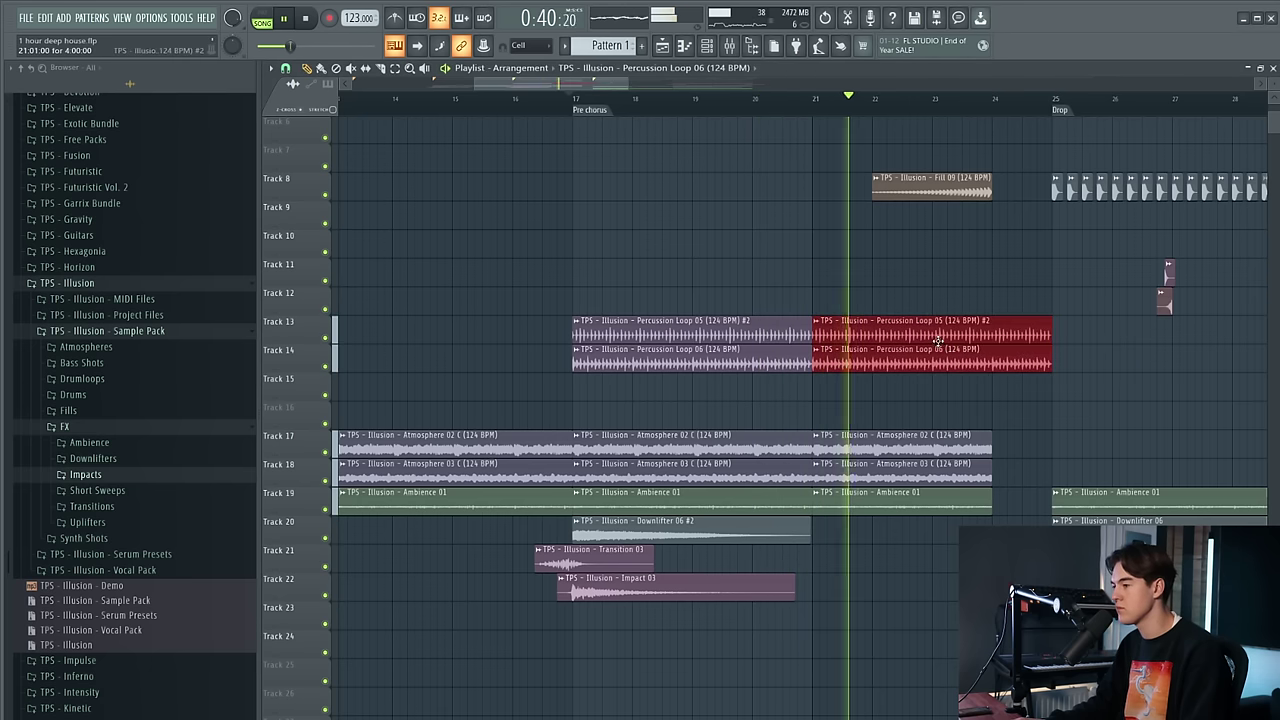
key(ctrl+d)
scroll(908, 346, down, 3)
scroll(972, 411, up, 1)
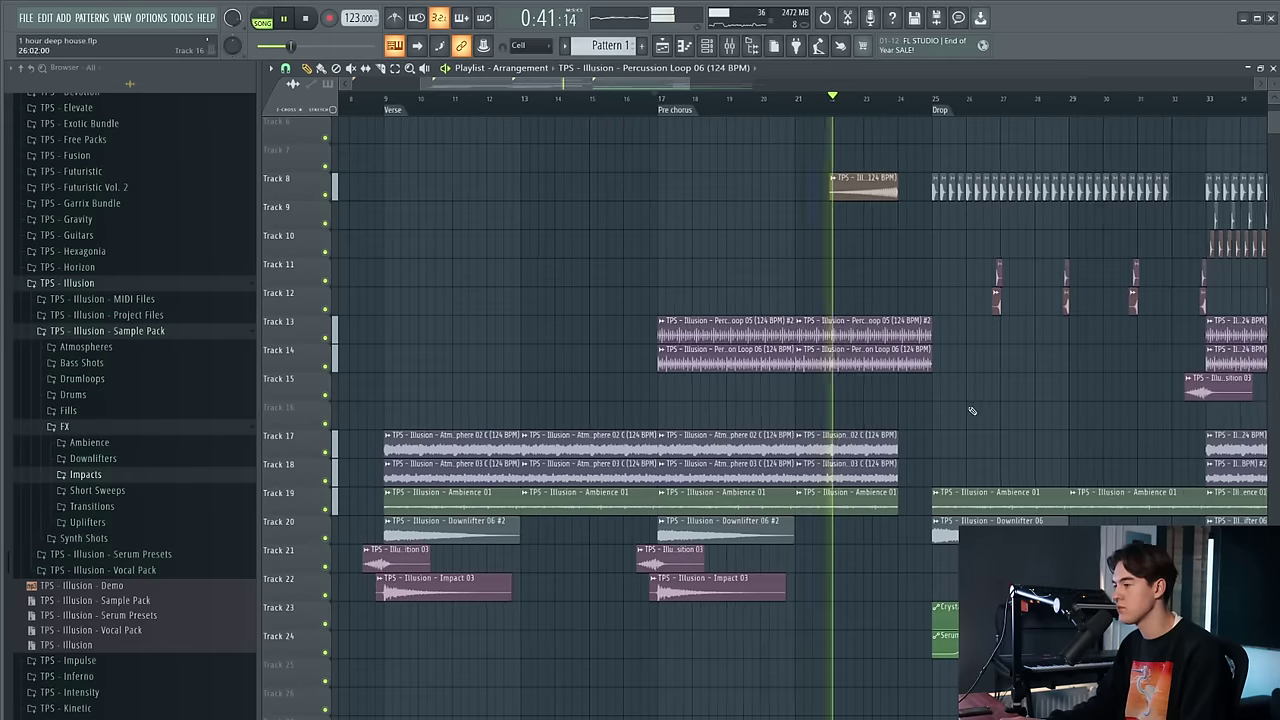
Add TPS - Illusion - Uplifter 10 from the FX Uplifters folder to Track 16, ending at bar 24
click(86, 522)
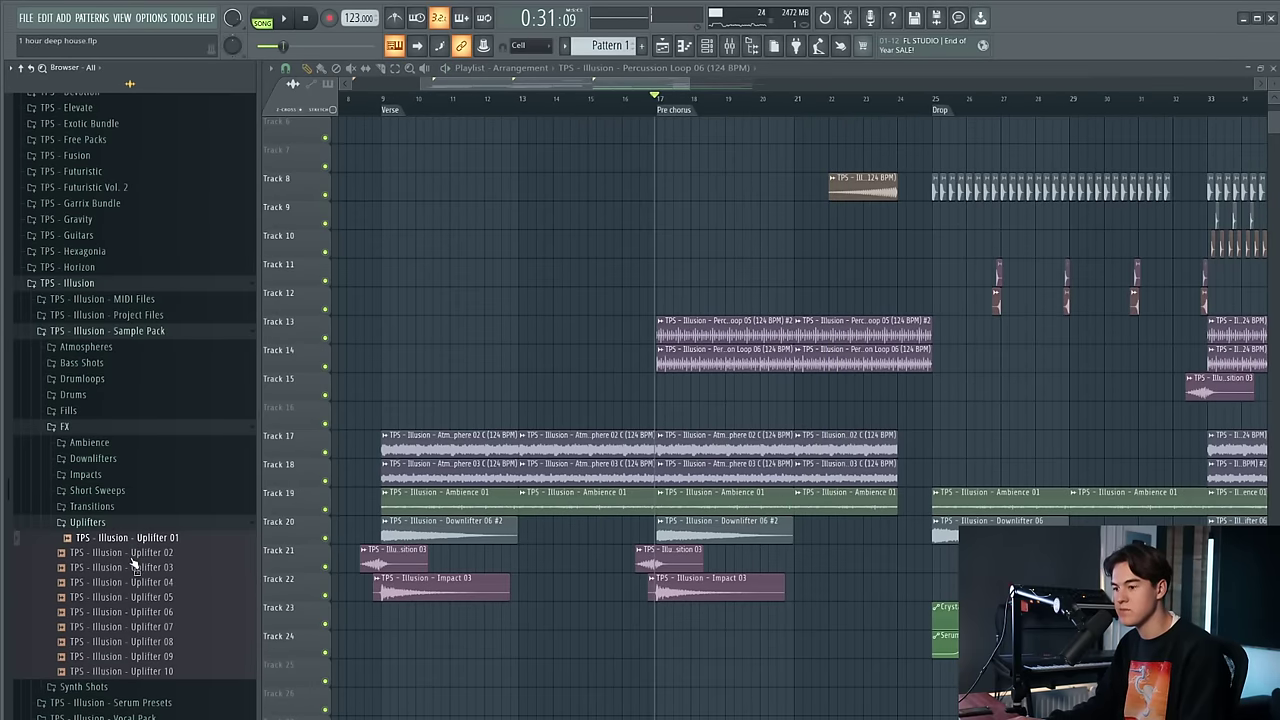
drag(677, 382, 692, 408)
key(space)
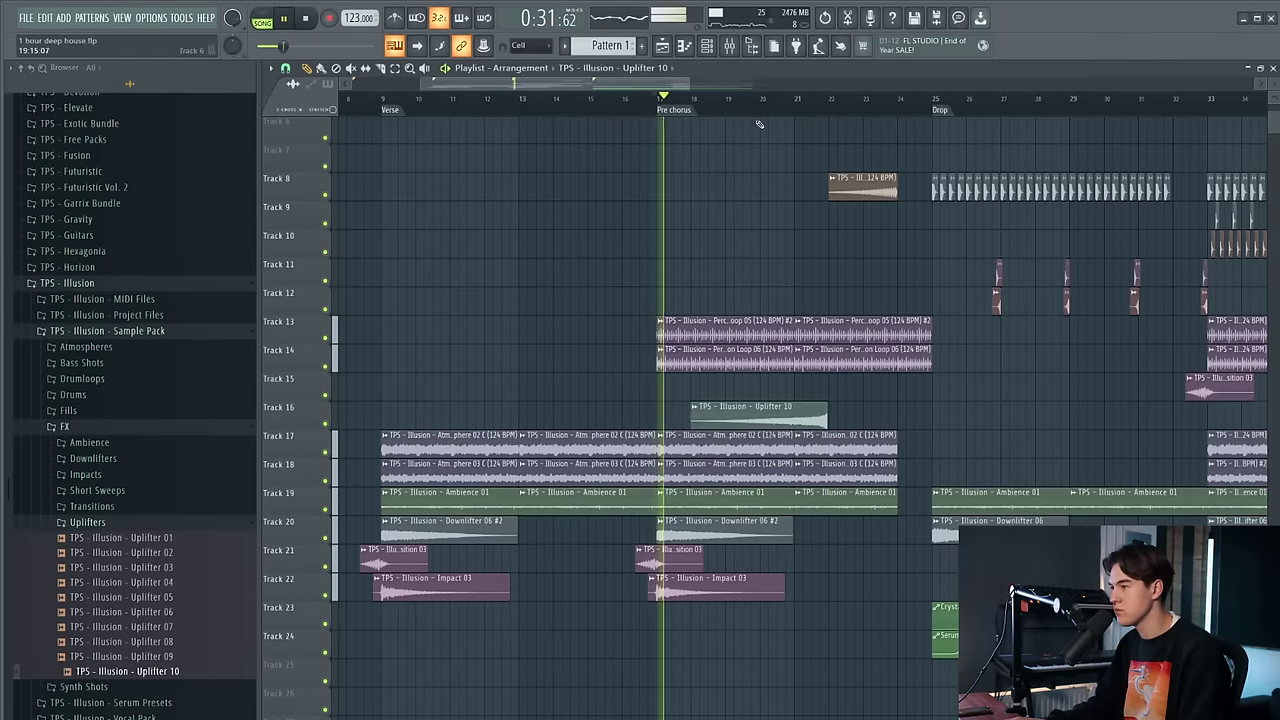
click(762, 99)
scroll(832, 380, up, 3)
drag(885, 406, 925, 407)
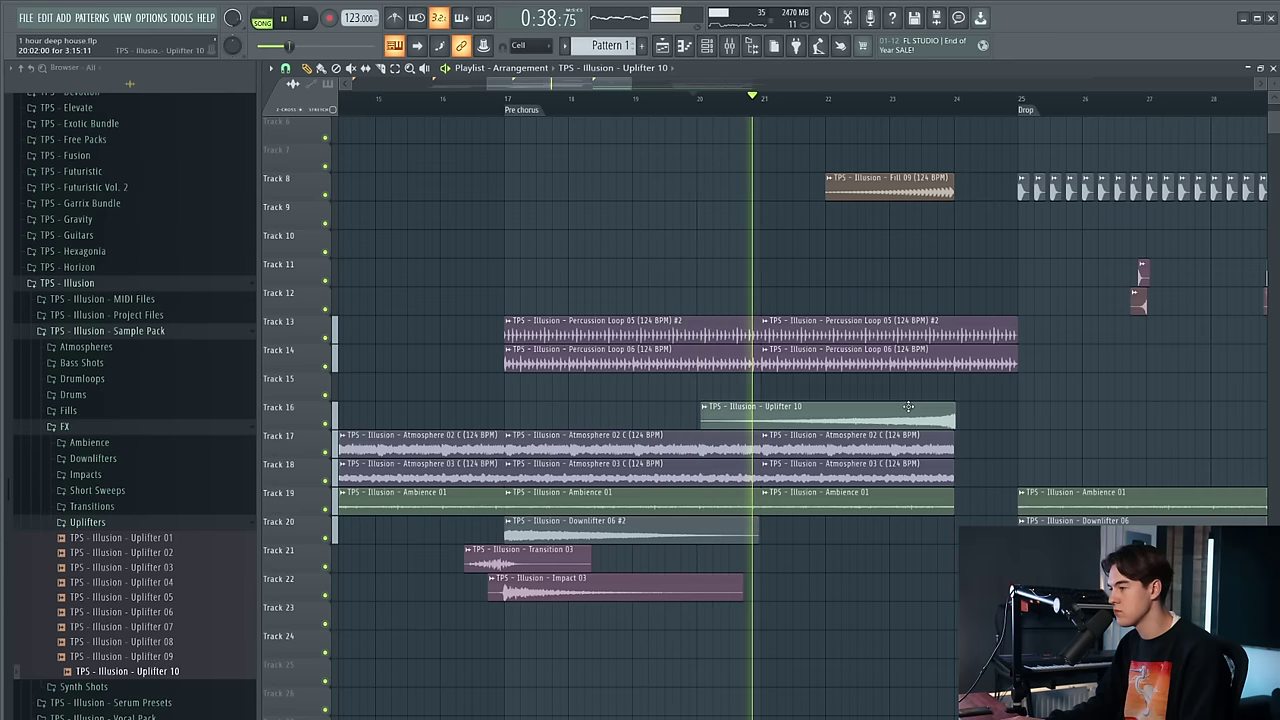
Change the declicking mode of the Uplifter 10 clip and align its end with bar 24
double_click(925, 407)
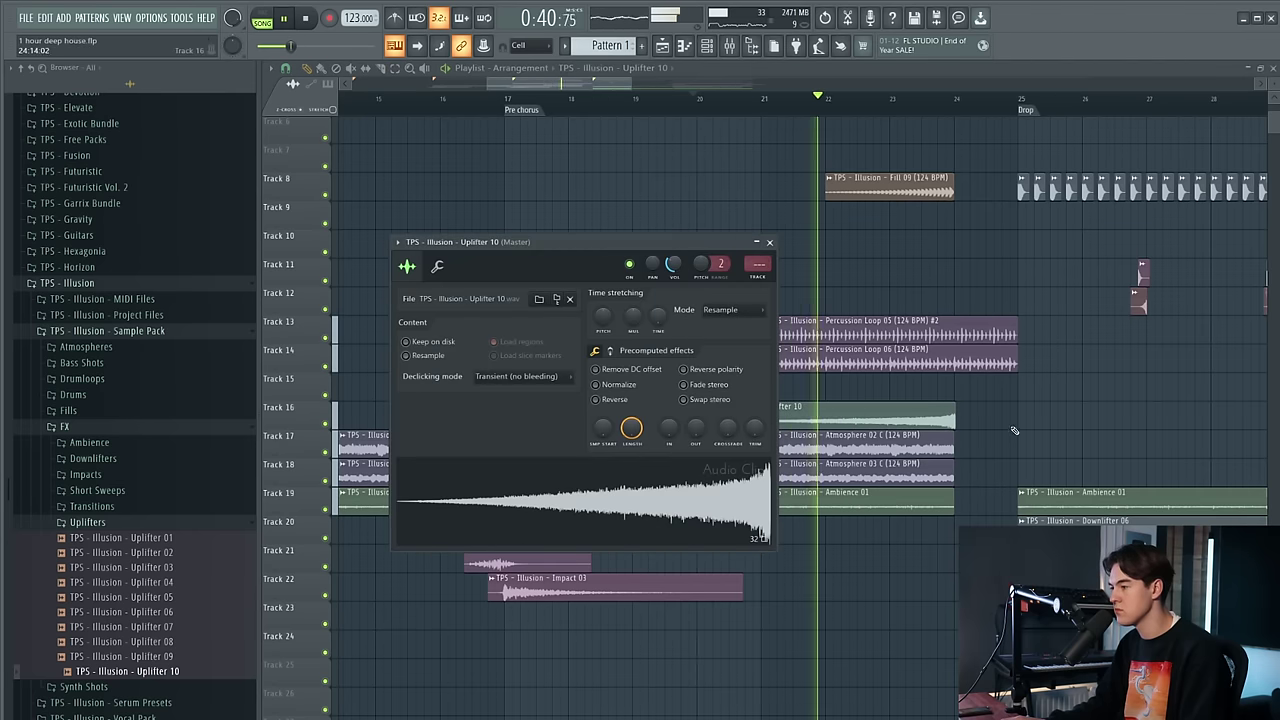
key(Escape)
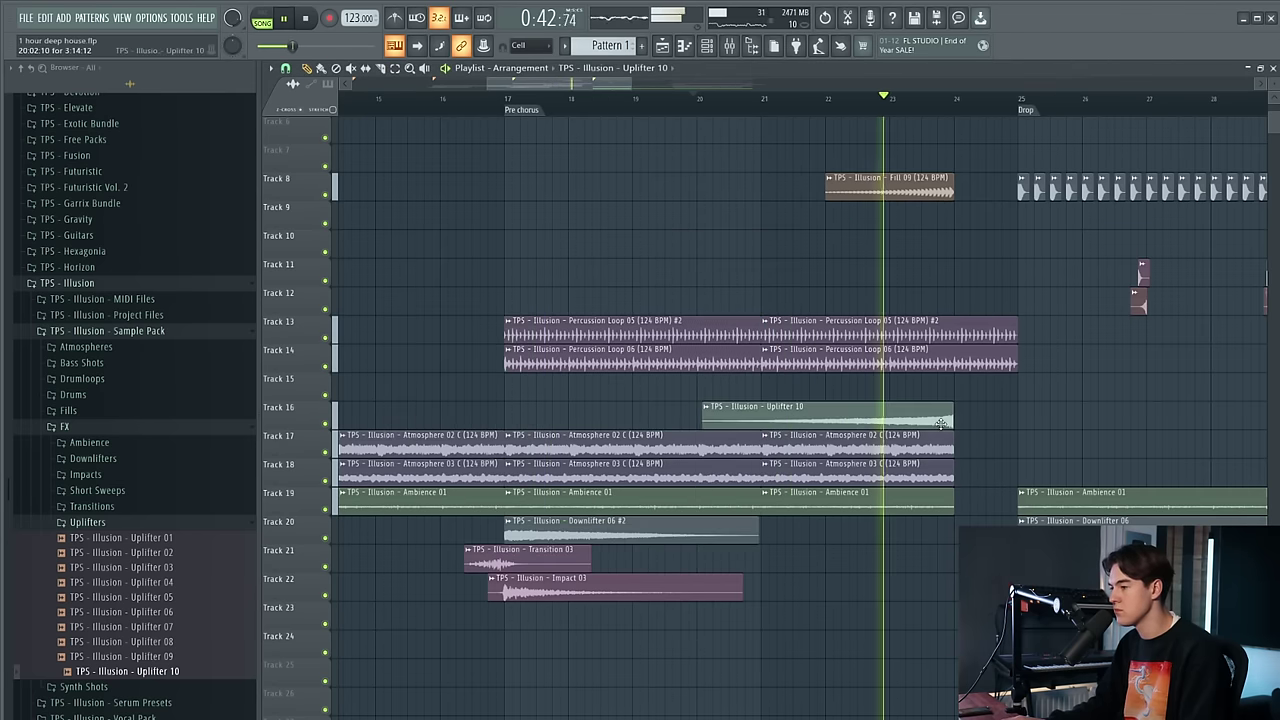
double_click(930, 410)
click(525, 376)
click(519, 428)
key(Escape)
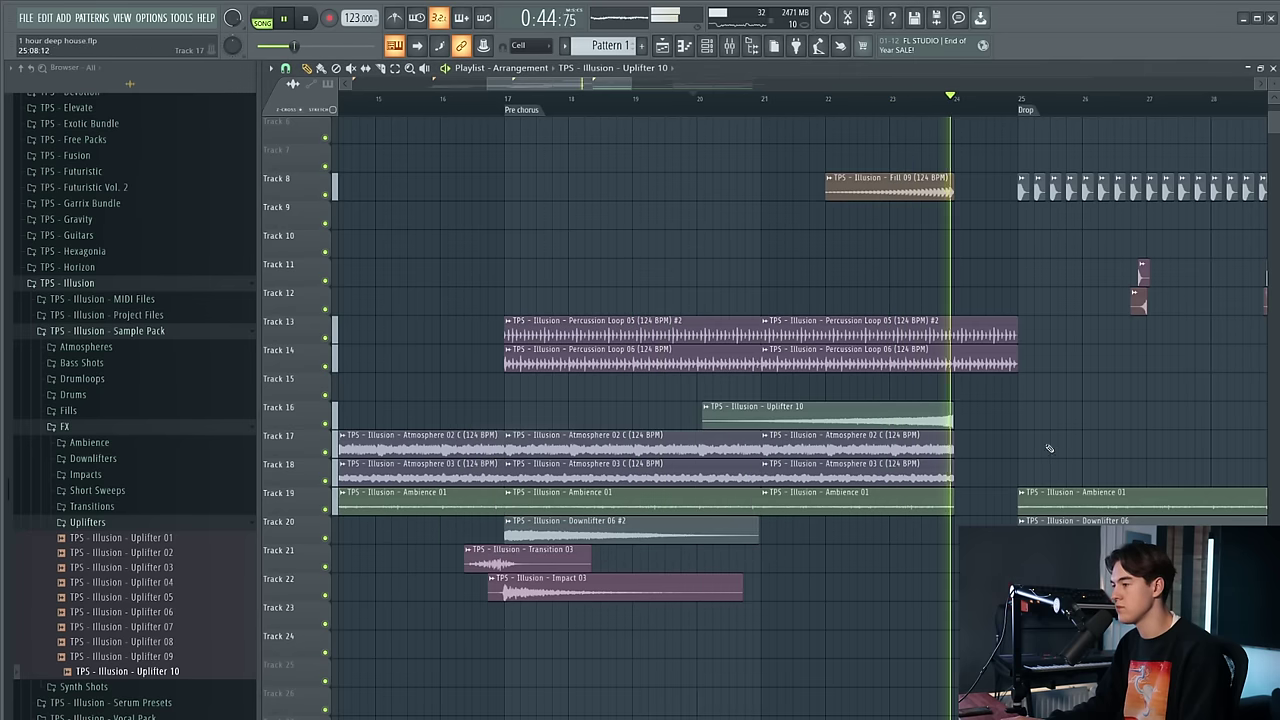
Trim the second pair of pre-chorus percussion loops on Tracks 13 and 14 to end at bar 24
key(space)
key(space)
drag(998, 349, 955, 334)
Move the Uplifter 10 clip to Track 23 and the Fill 09 clip to Track 25
drag(930, 415, 930, 616)
drag(910, 186, 910, 636)
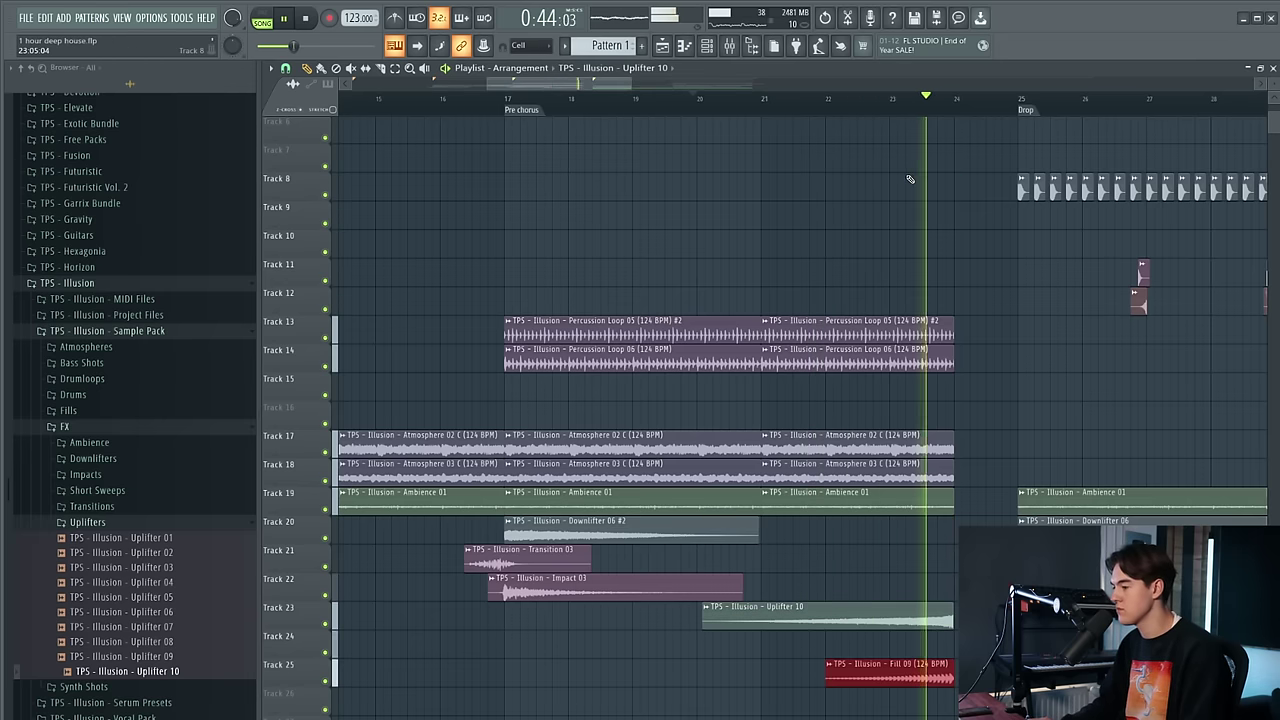
ctrl+click(1015, 530)
Move the Drop's Crystallizer Mix and Serum Cutoff automation clips down to Tracks 26 and 27
scroll(1015, 530, down, 5)
scroll(946, 554, down, 3)
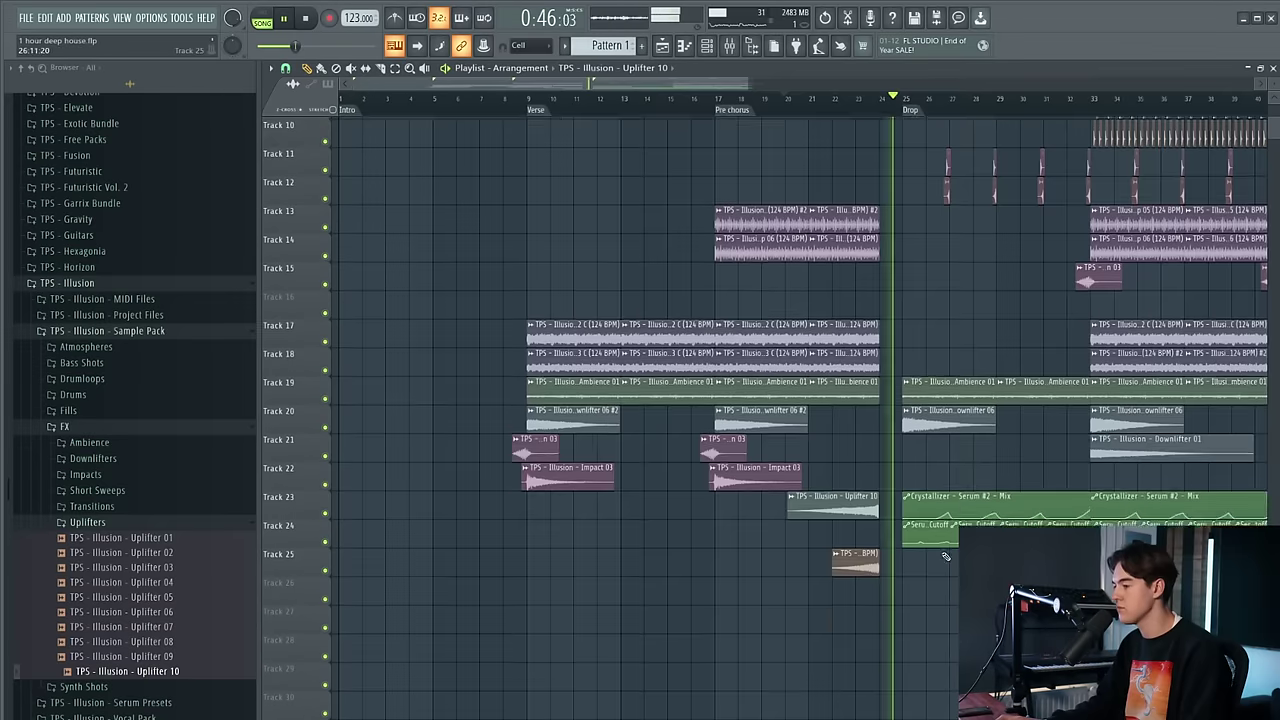
scroll(871, 548, down, 2)
scroll(871, 548, up, 1)
drag(1121, 590, 698, 507)
key(shift+Down)
key(shift+Down)
key(shift+Down)
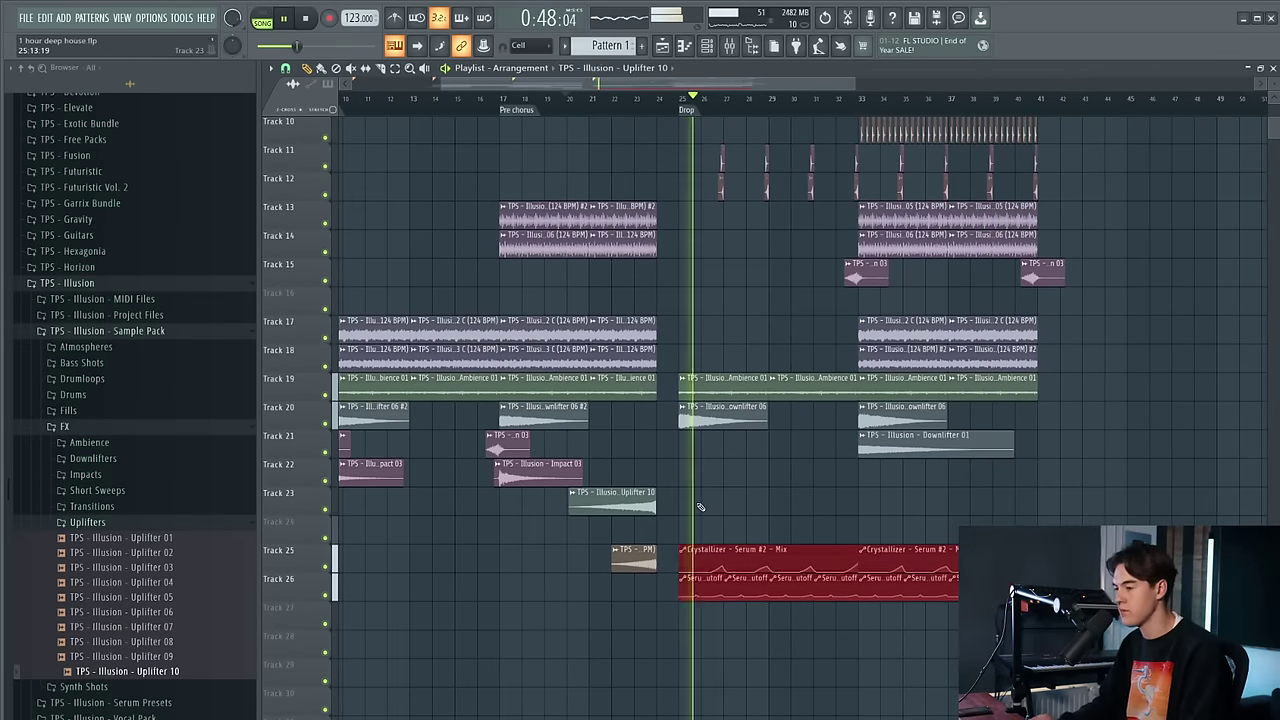
right_click(688, 516)
Play back the pre-chorus leading into the Drop and inspect the Fill 09 clip's channel settings
click(520, 99)
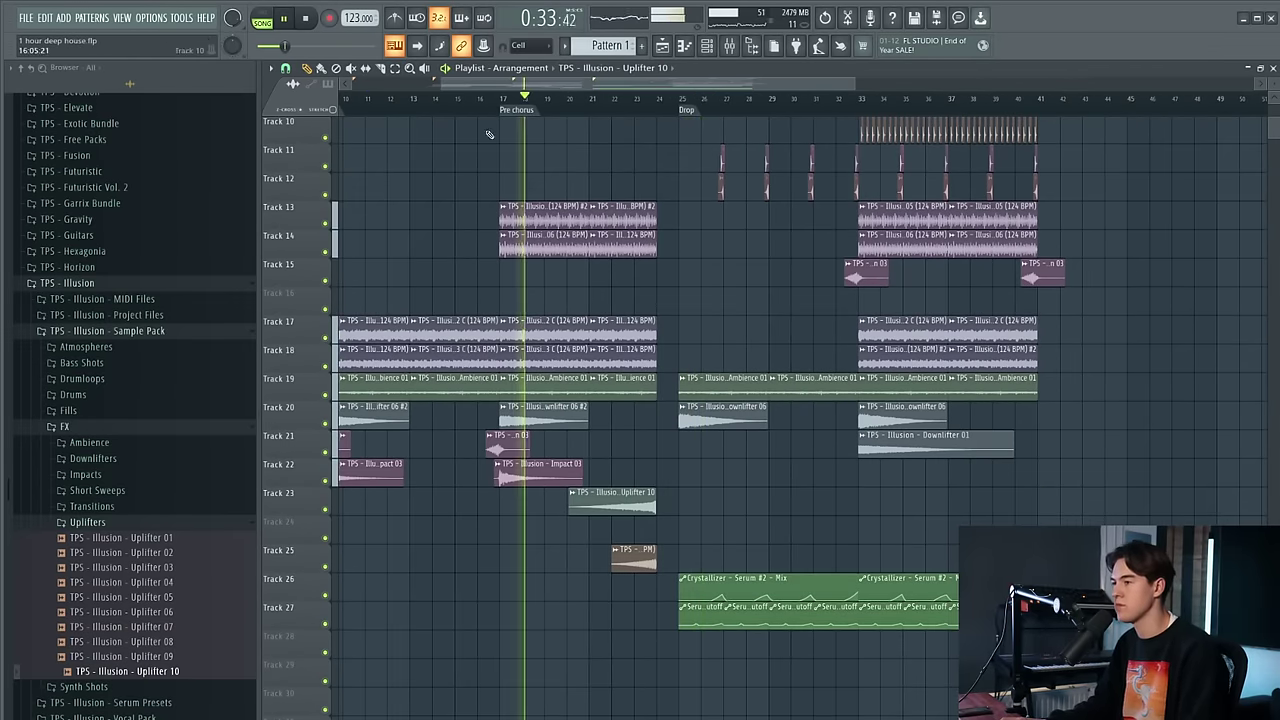
scroll(510, 132, up, 4)
click(758, 99)
double_click(848, 562)
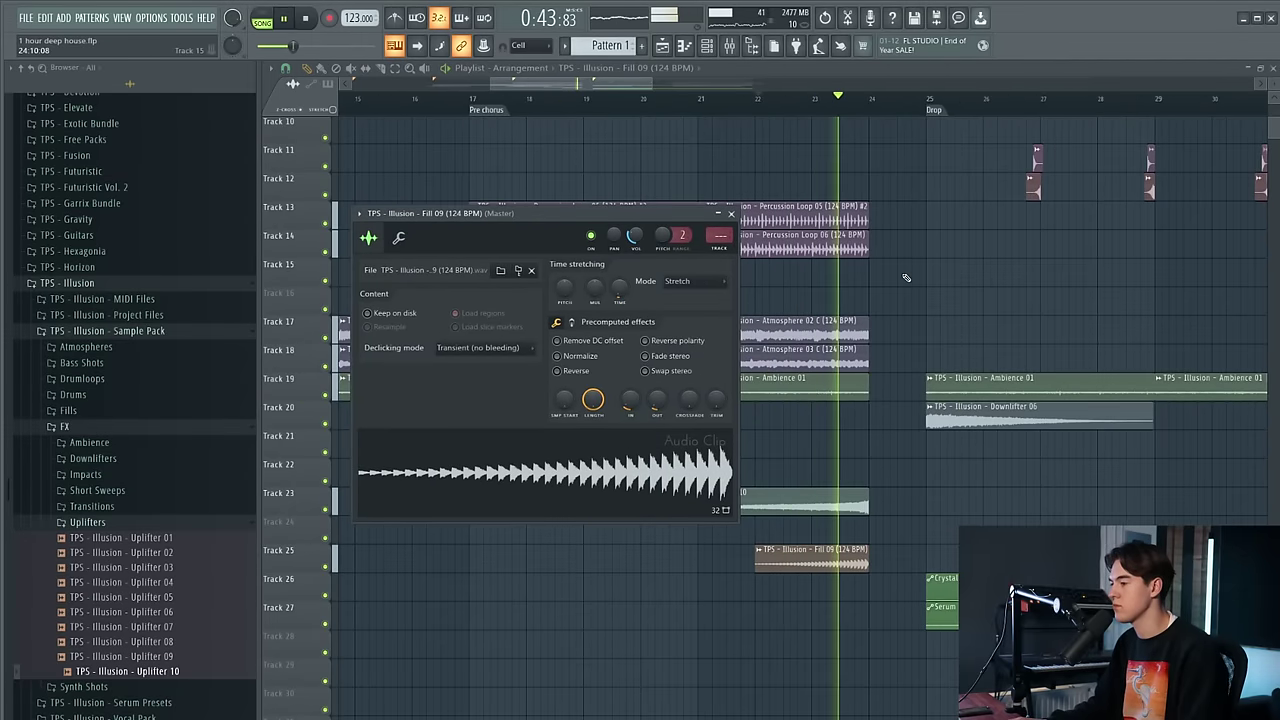
key(Escape)
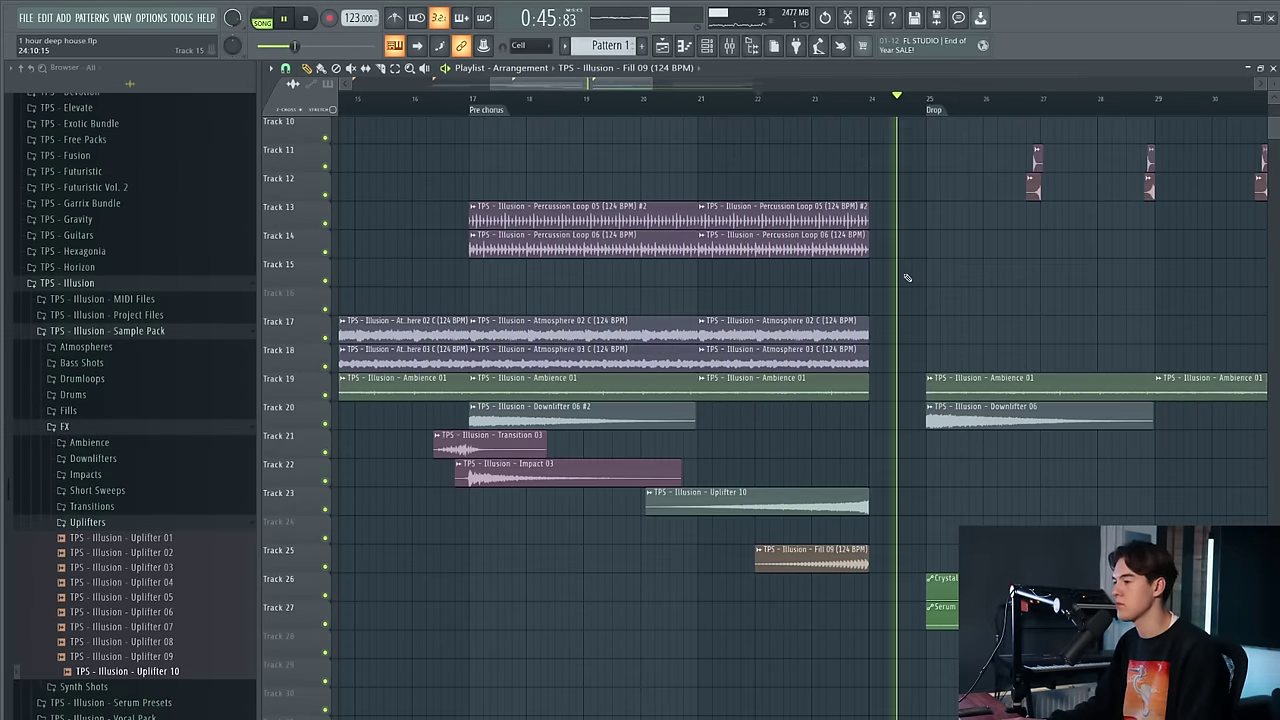
Place Pattern 2 on Track 4 at the start of the pre-chorus and trim it to end at bar 24
scroll(829, 277, up, 4)
click(469, 110)
click(472, 211)
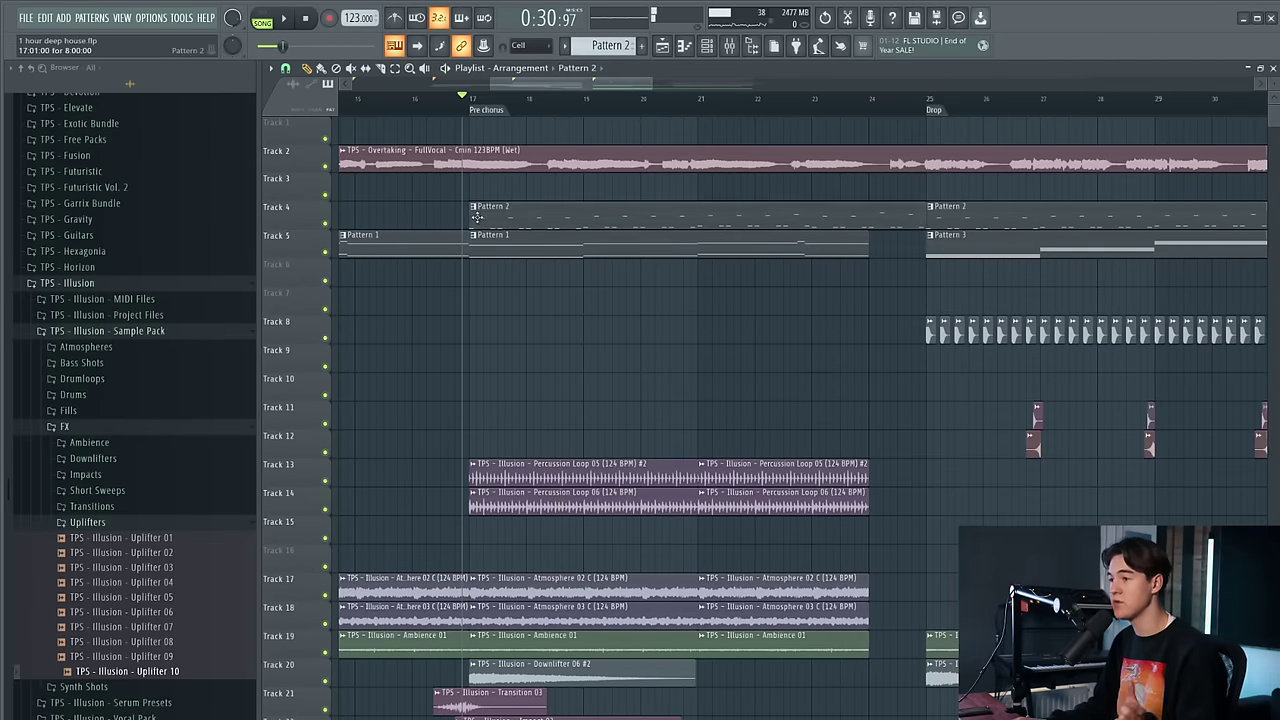
right_click(478, 218)
key(ctrl+z)
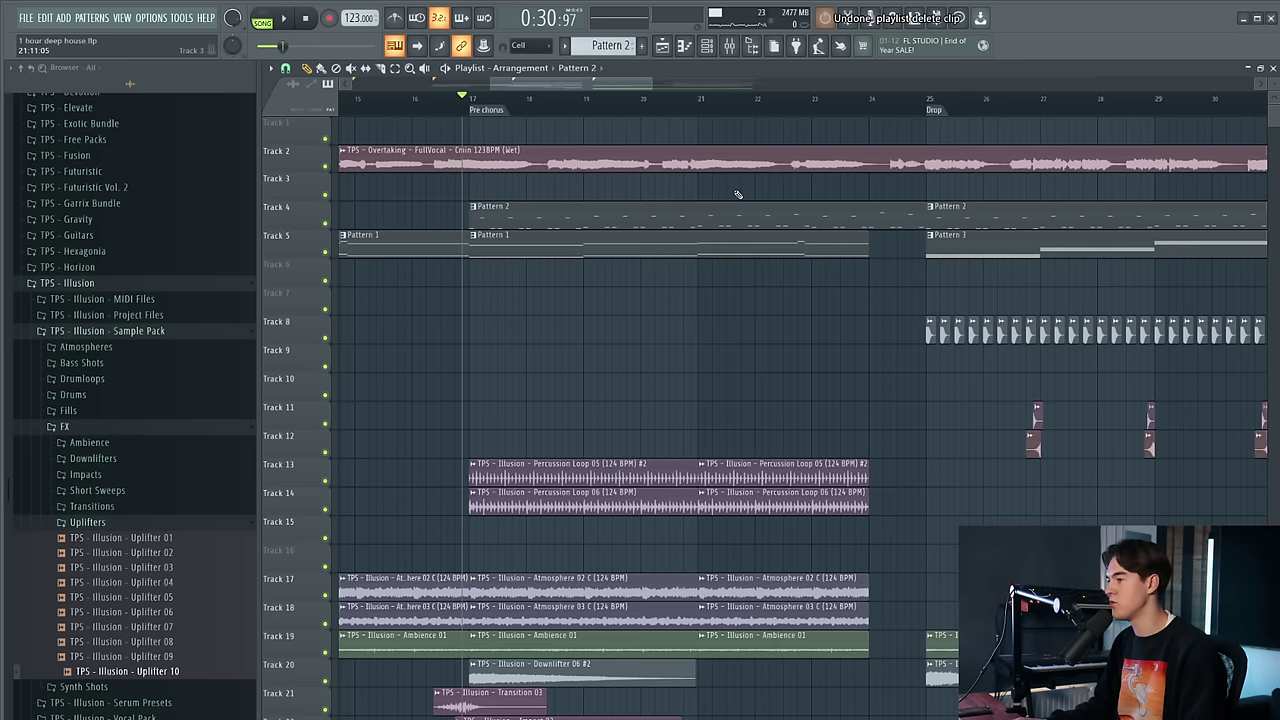
key(space)
drag(921, 224, 869, 228)
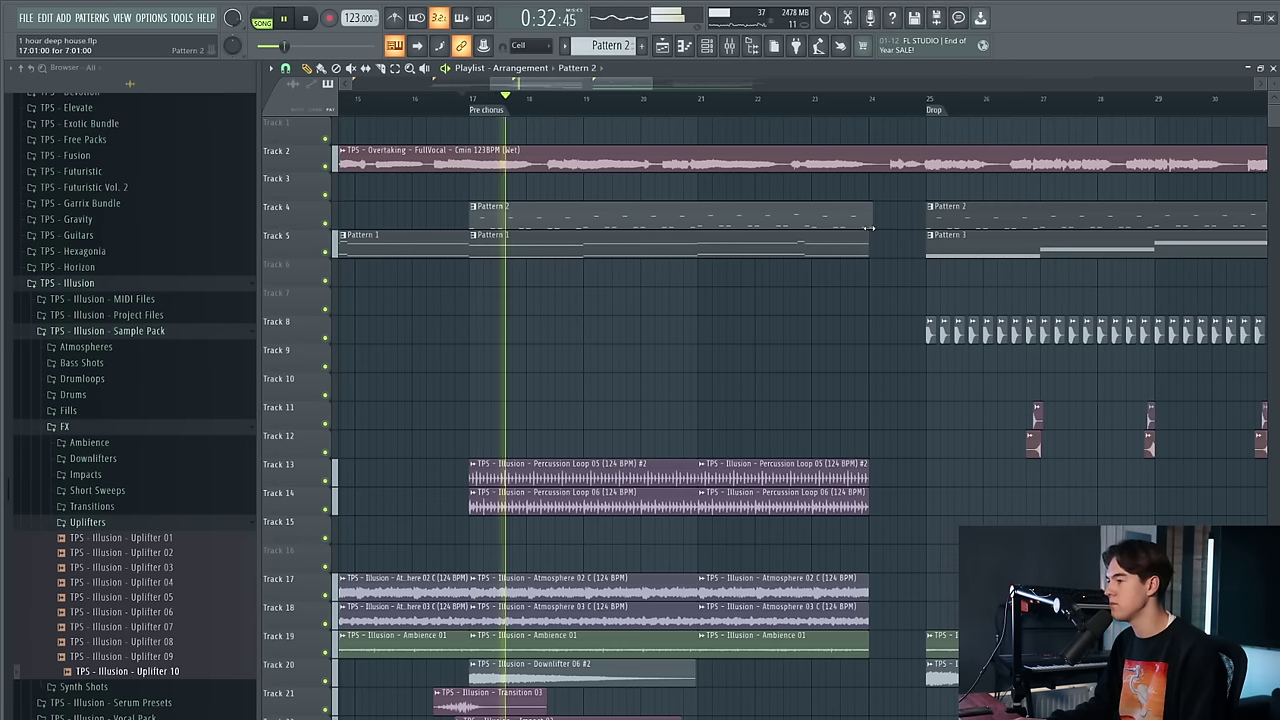
Create an automation clip for the Kickstart mix level on the Serum #2 mixer track
click(729, 47)
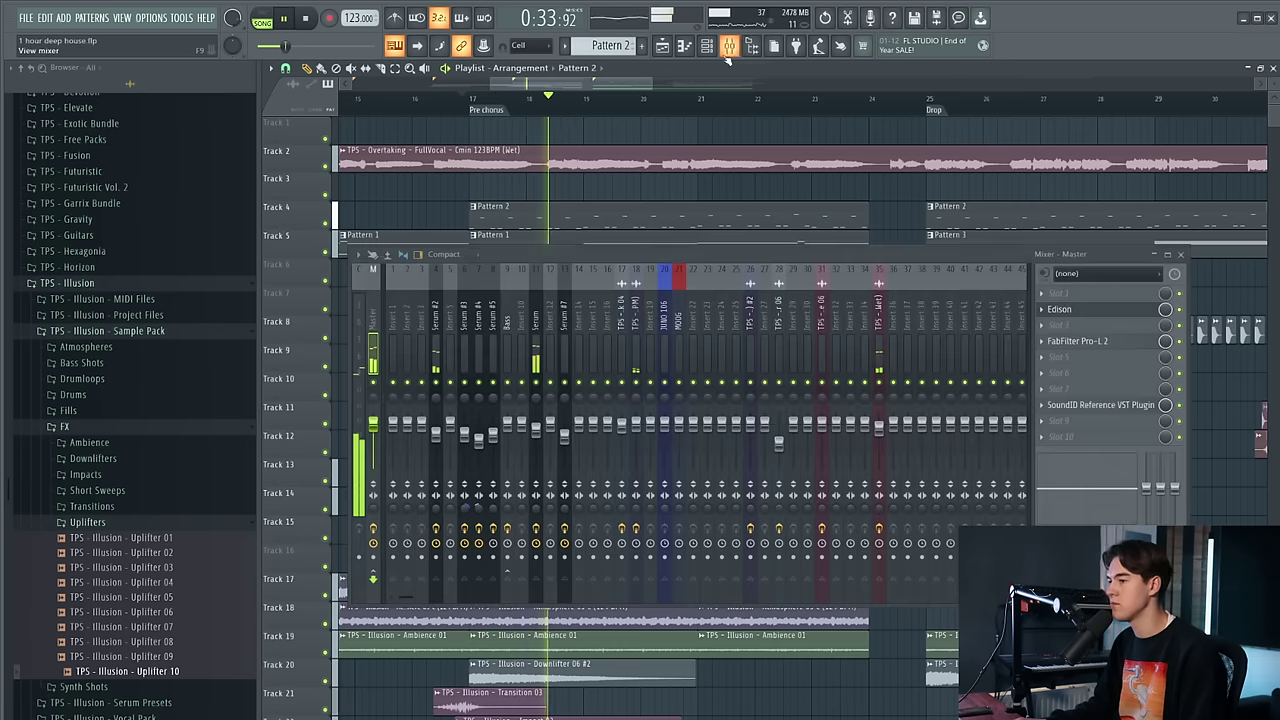
click(440, 345)
key(space)
right_click(1166, 405)
click(1190, 497)
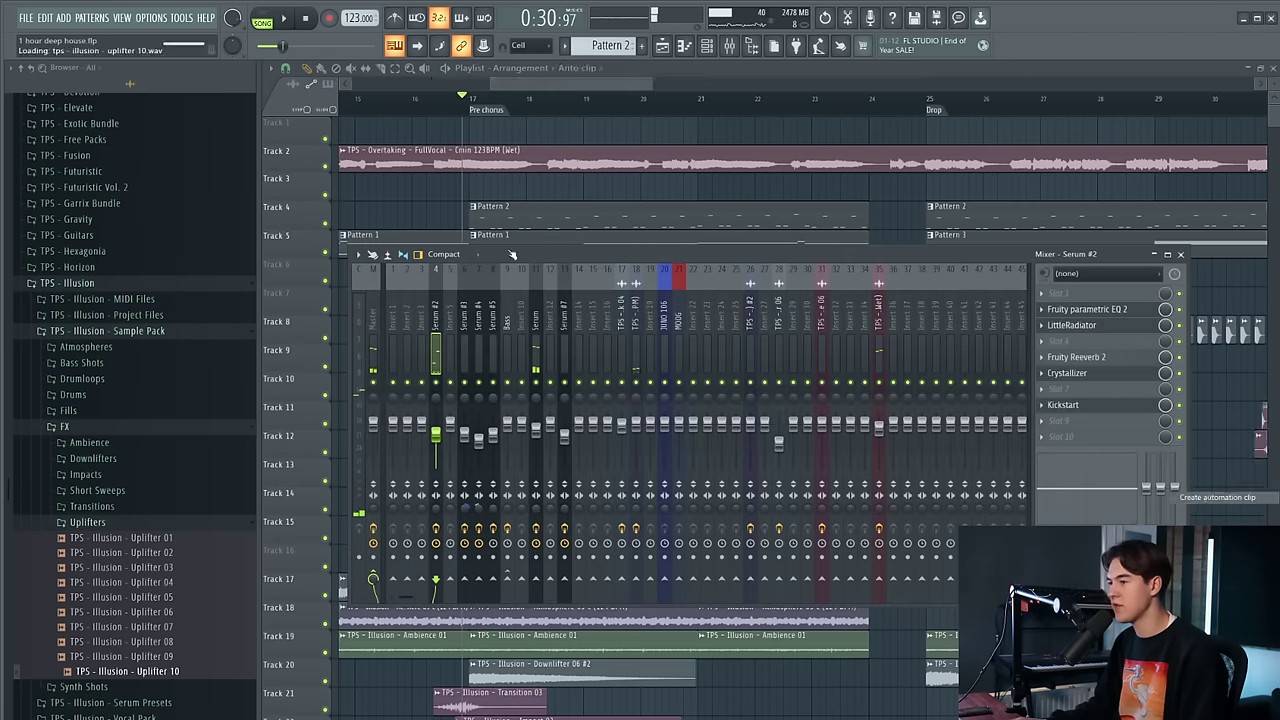
Shape the Kickstart mix automation to fall to 0% at the pre-chorus and return to 100% at the Drop
scroll(490, 204, down, 5)
scroll(565, 89, up, 5)
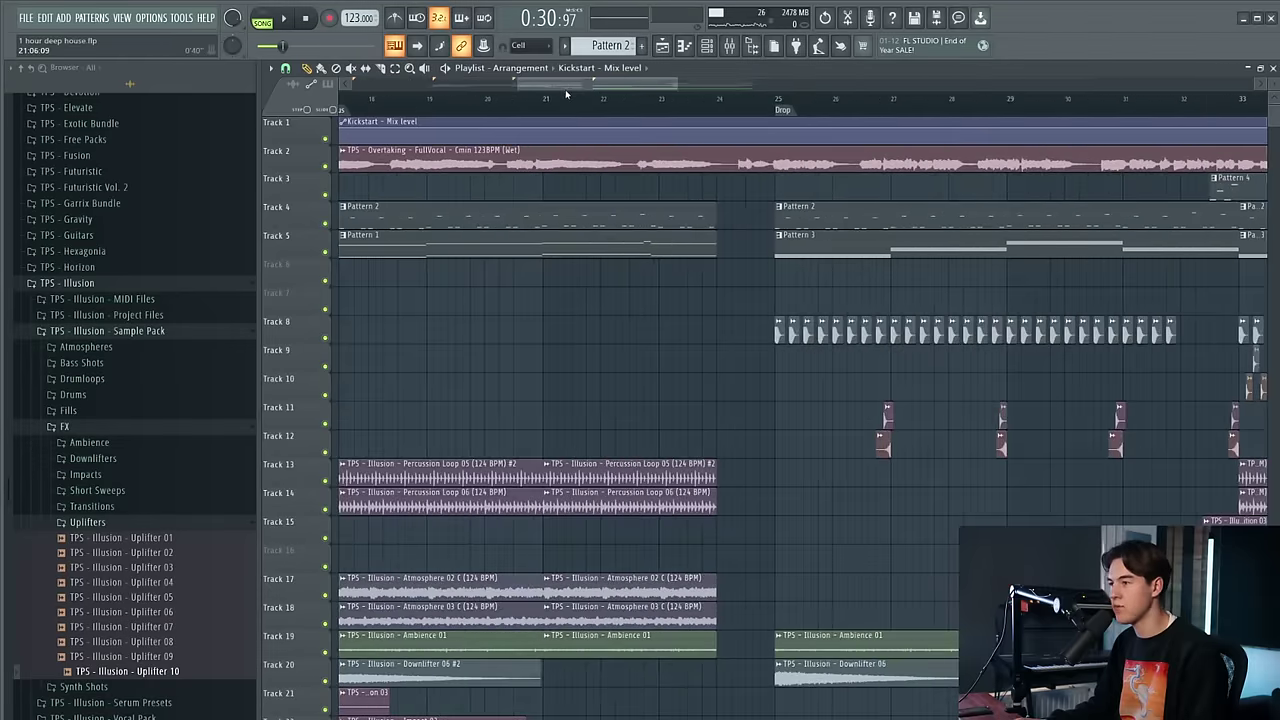
right_click(559, 127)
right_click(568, 142)
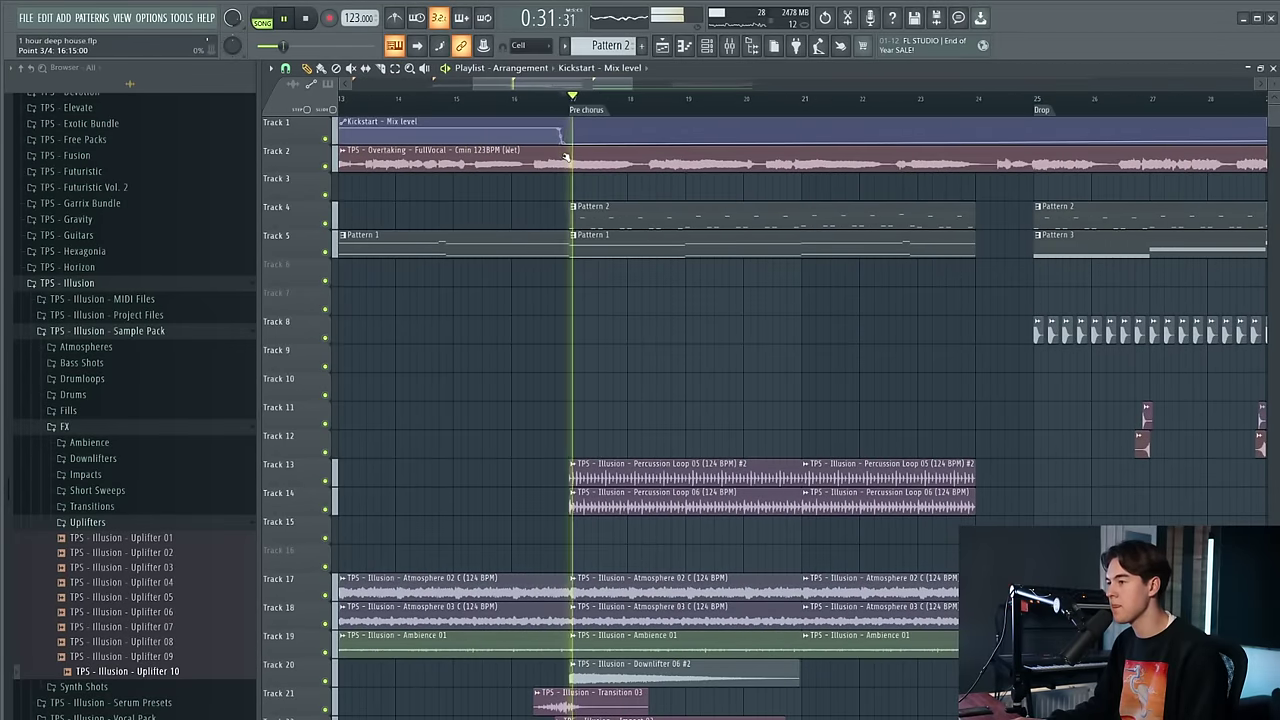
right_click(1031, 142)
right_click(1046, 125)
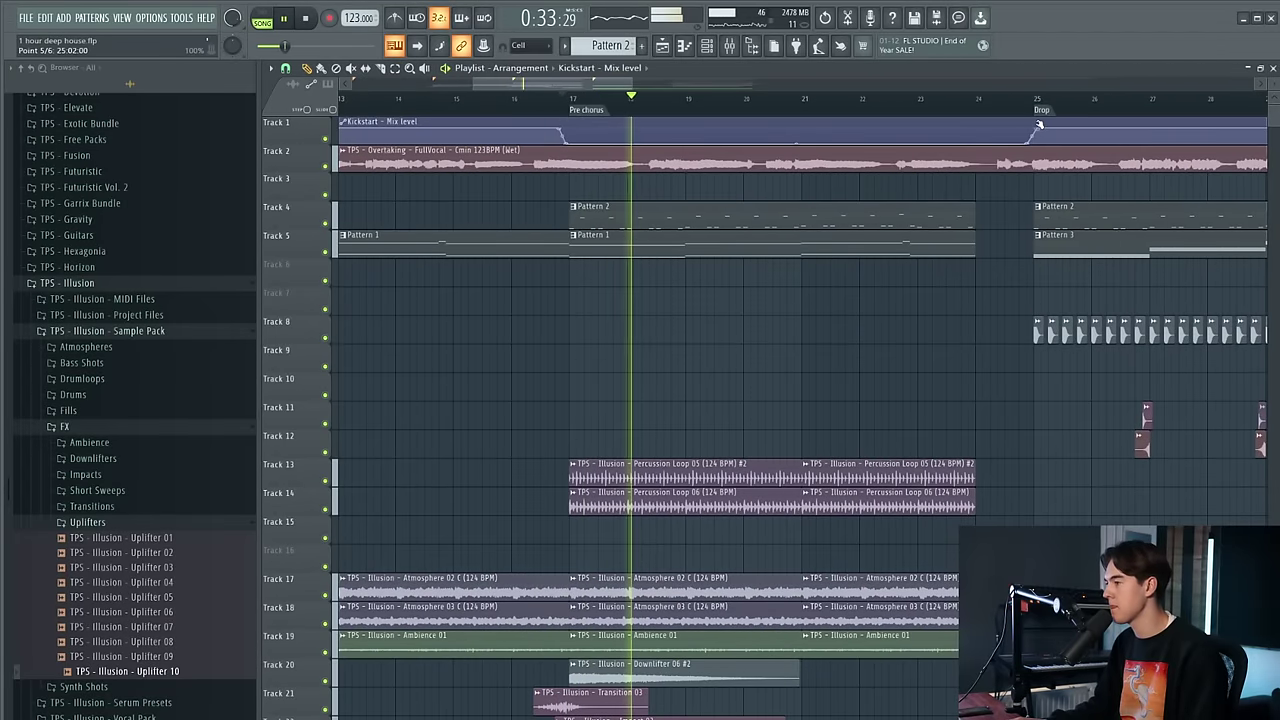
Create an automation clip for the Band 1 frequency of Fruity Parametric EQ 2 on the Serum mixer track
key(F9)
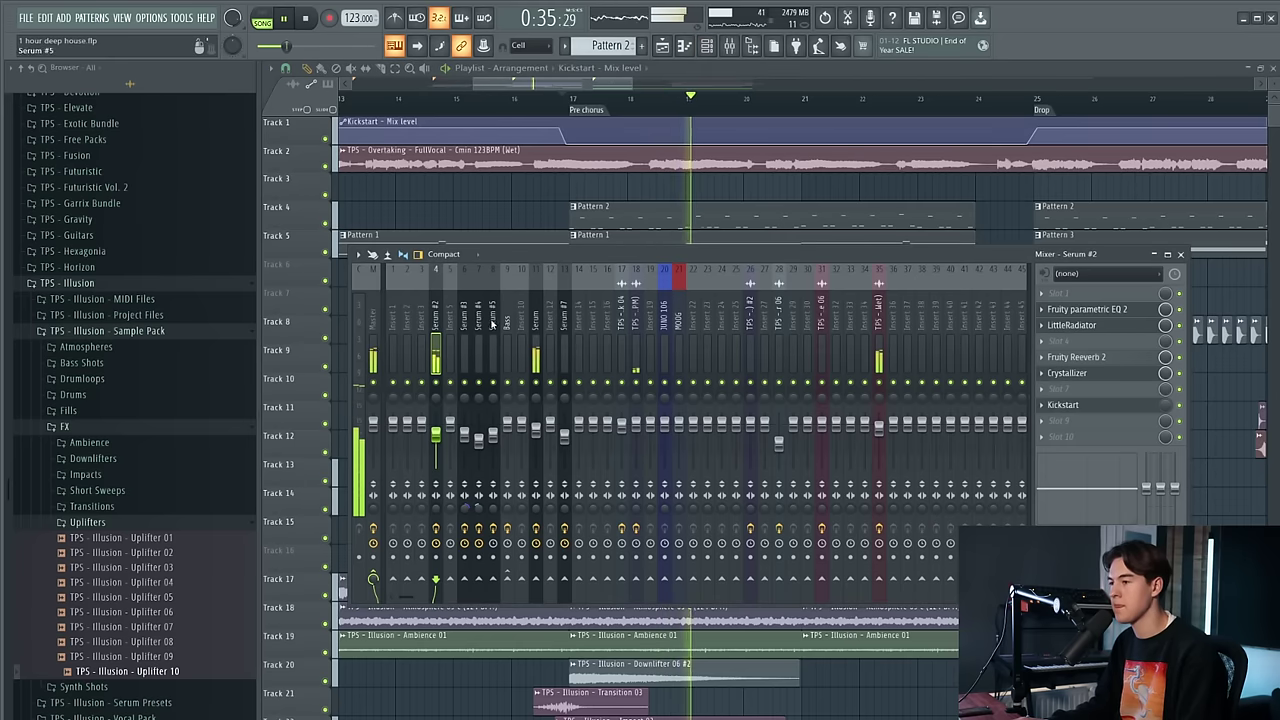
click(534, 337)
click(1098, 292)
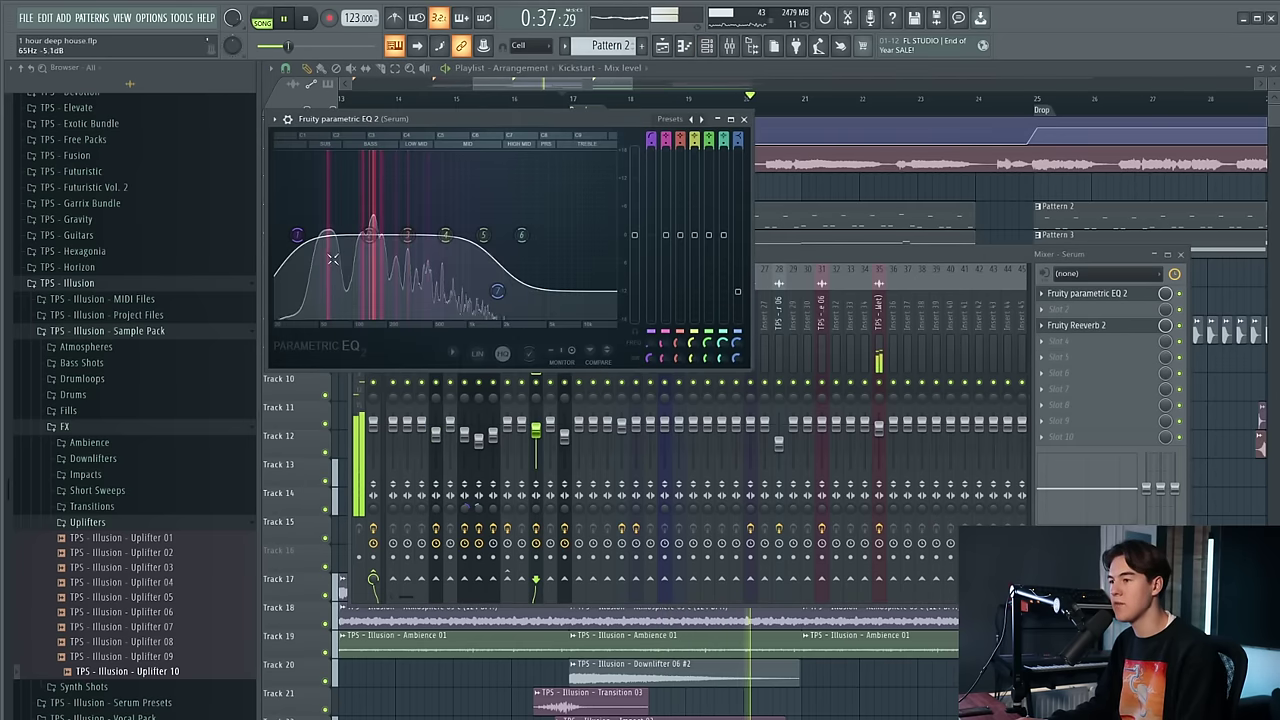
drag(390, 235, 427, 237)
key(ctrl+z)
key(space)
right_click(649, 344)
click(720, 452)
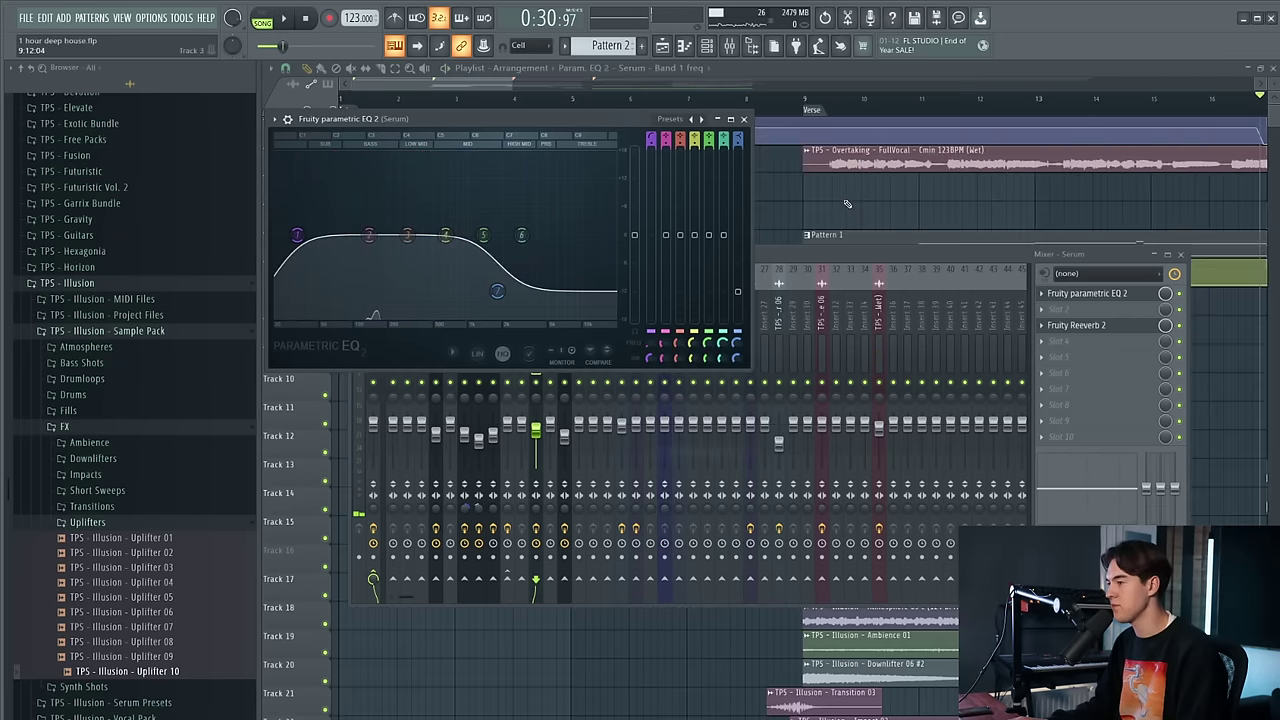
Raise the EQ Band 1 frequency automation in a gradual curve from bar 17 to a peak at bar 24
scroll(950, 277, up, 2)
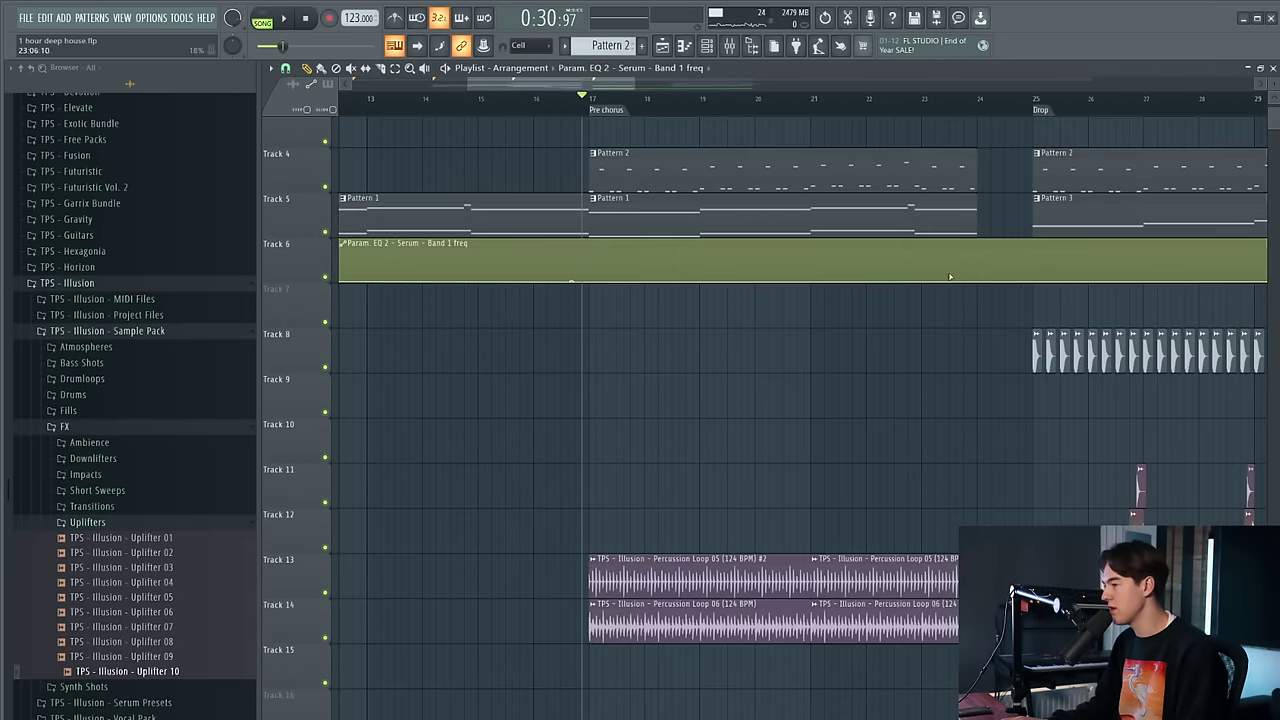
drag(968, 273, 973, 263)
key(space)
click(815, 100)
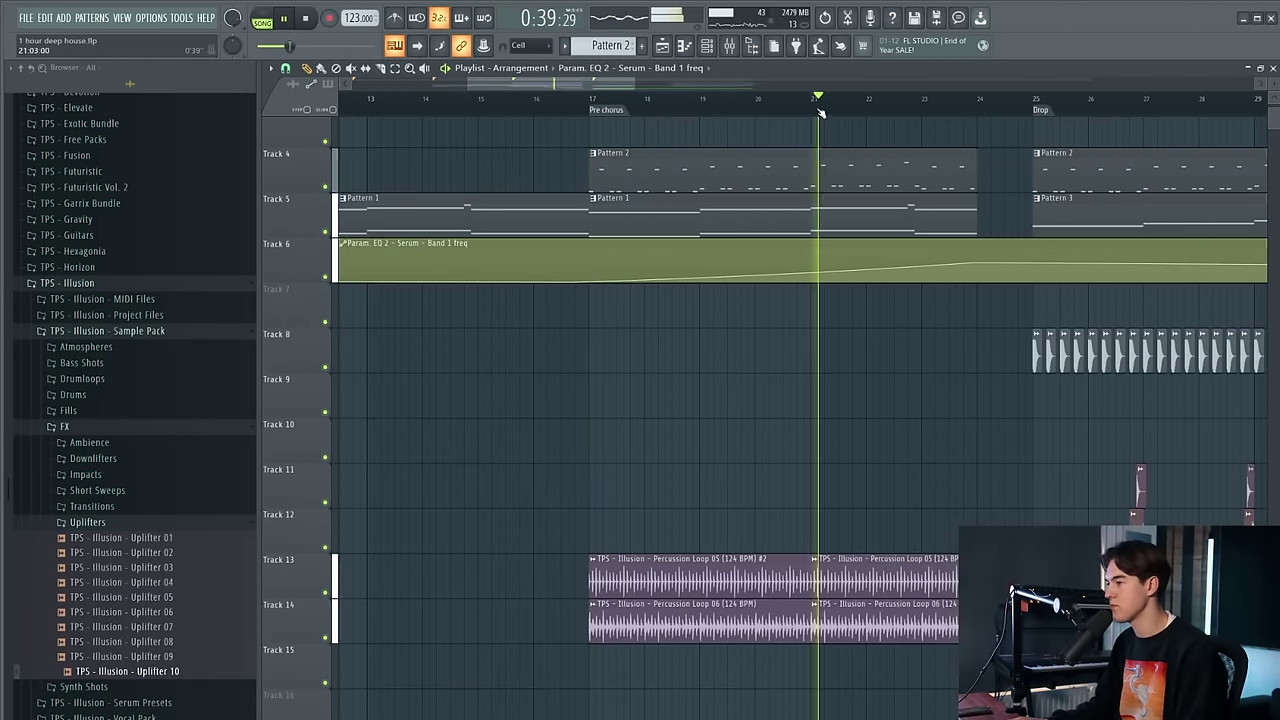
drag(772, 274, 772, 278)
Bring the EQ Band 1 frequency automation back down to its minimum between bar 24 and the Drop
click(812, 99)
click(720, 99)
click(797, 103)
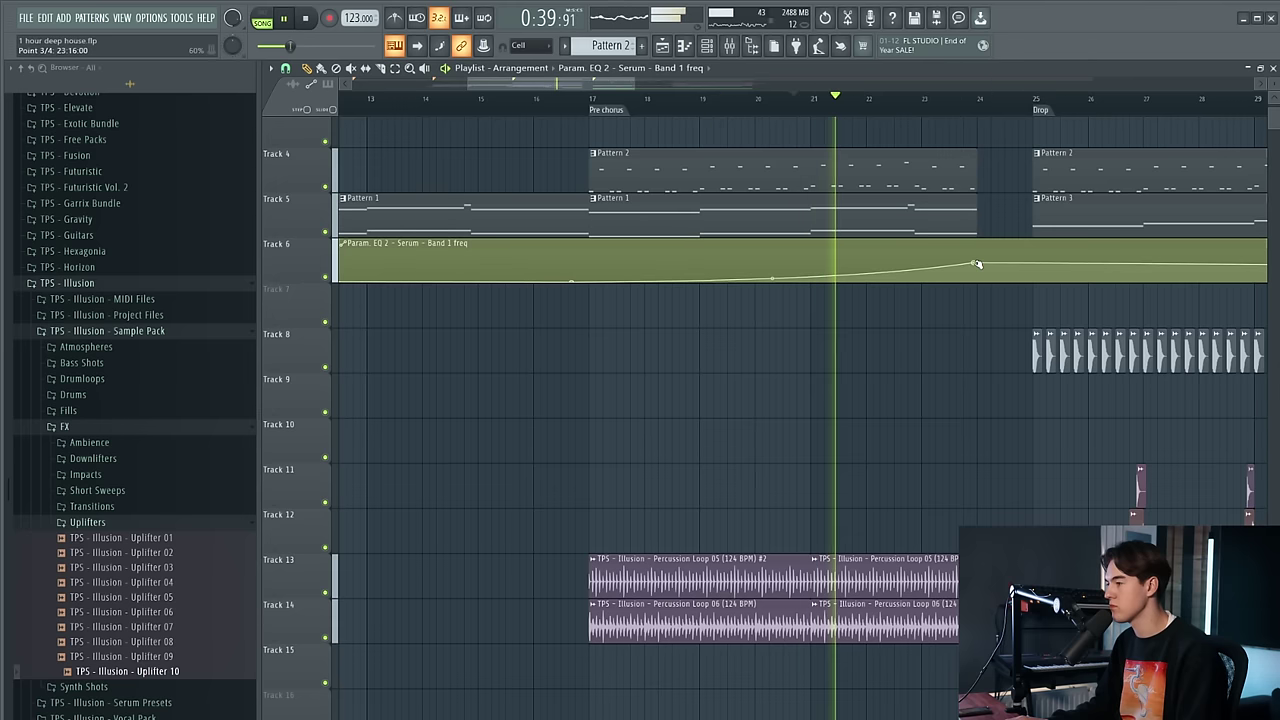
drag(976, 263, 1032, 281)
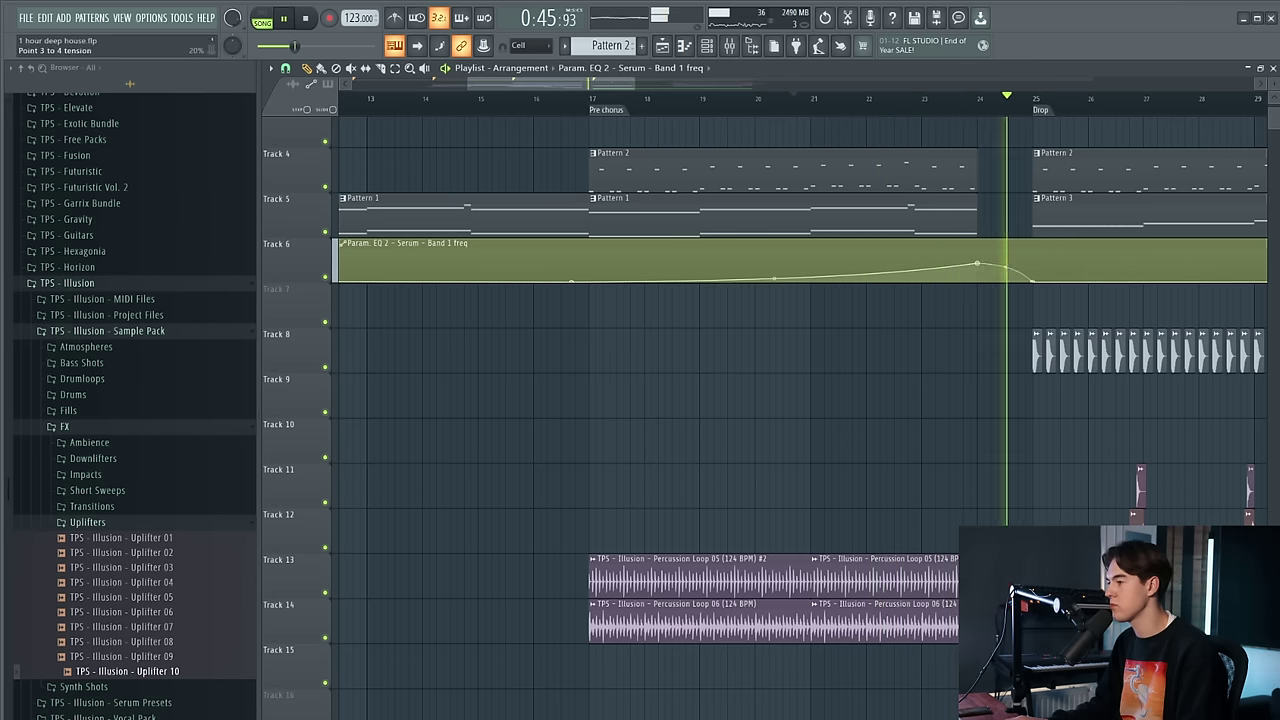
Replay the pre-chorus and place a Serum #2 Fil Cutoff automation clip on Track 27 near bar 17
scroll(1003, 266, down, 3)
scroll(834, 254, down, 3)
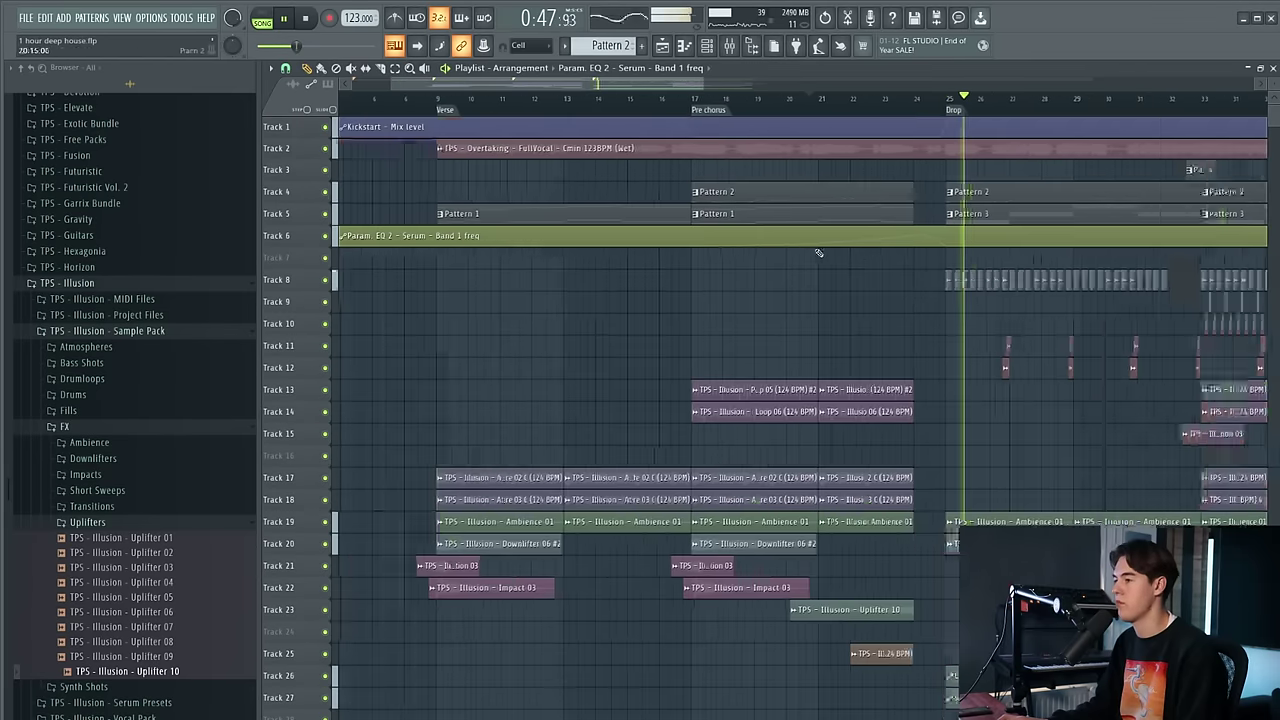
scroll(817, 250, up, 1)
click(701, 99)
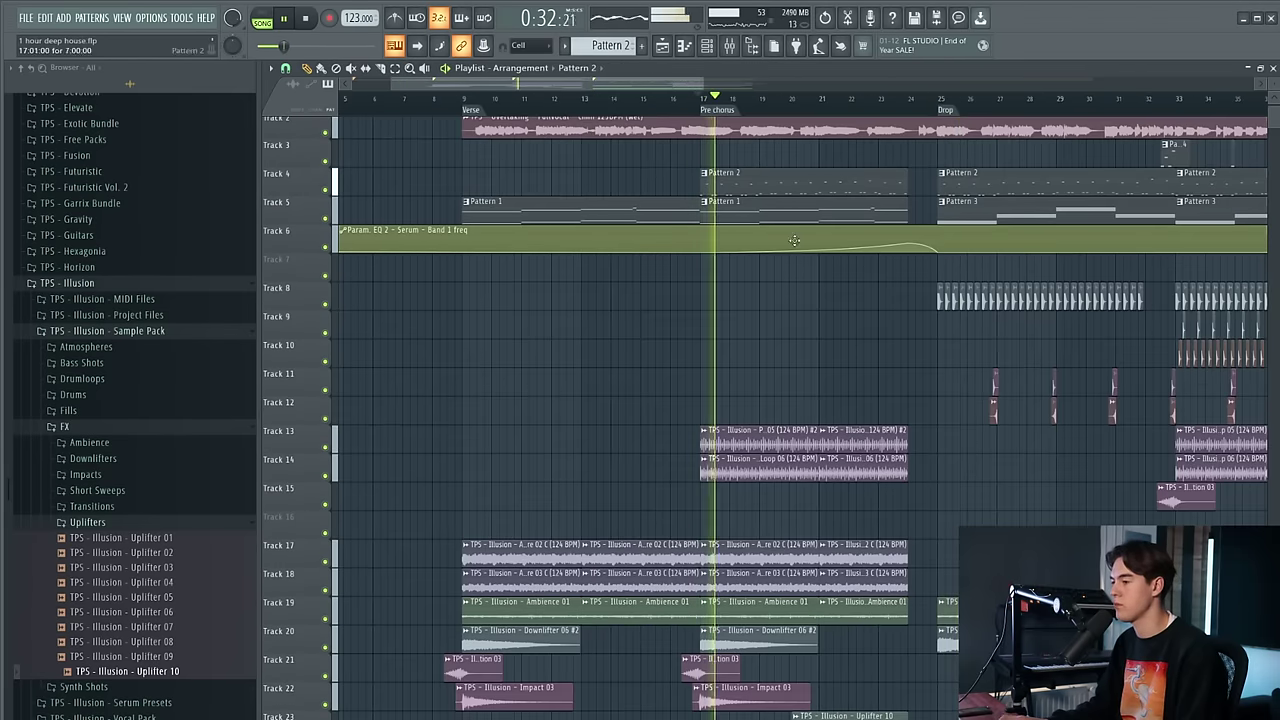
scroll(829, 362, down, 6)
click(711, 328)
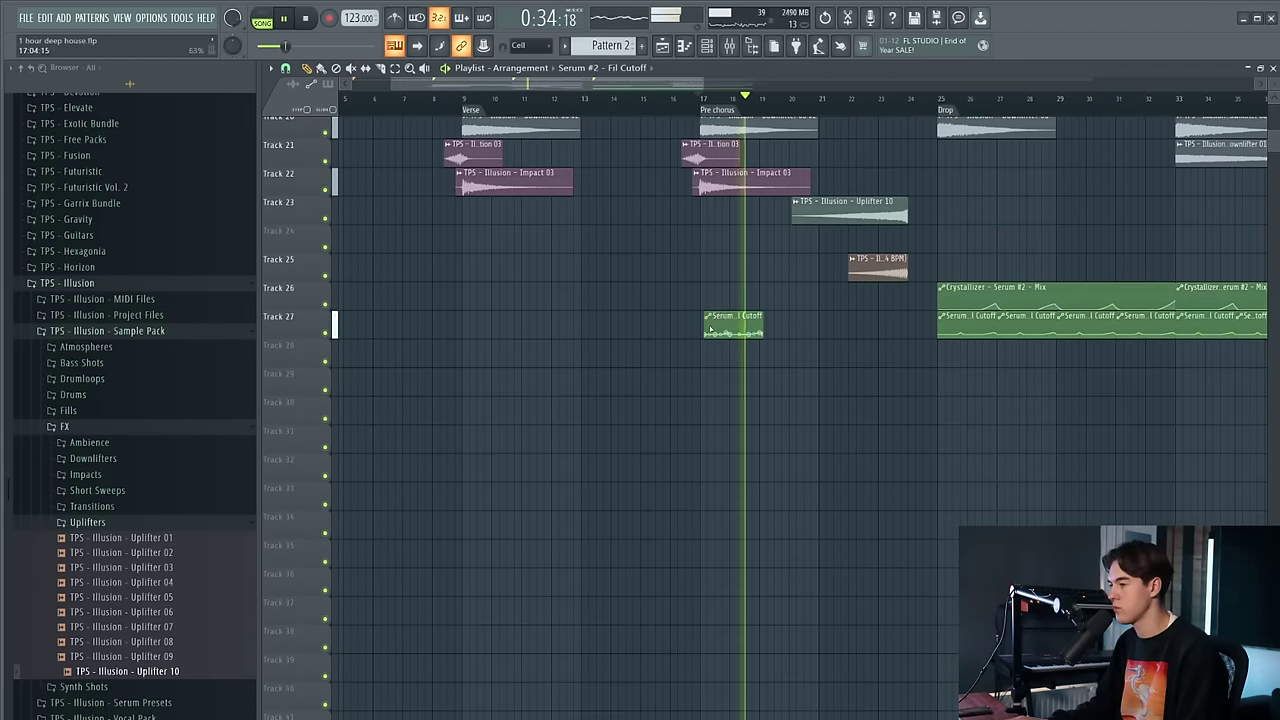
key(space)
scroll(720, 316, up, 3)
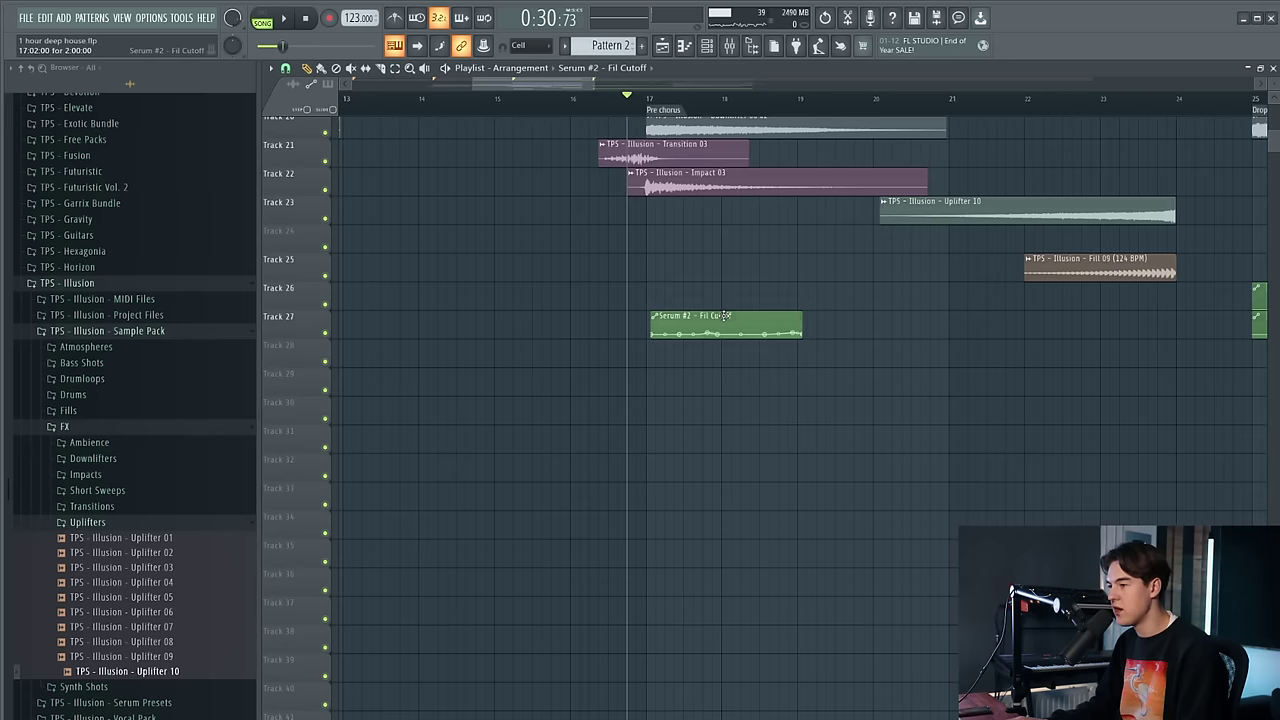
Make the pre-chorus Fil Cutoff clip unique, start it at bar 17 and extend it to the Drop
click(656, 315)
click(695, 424)
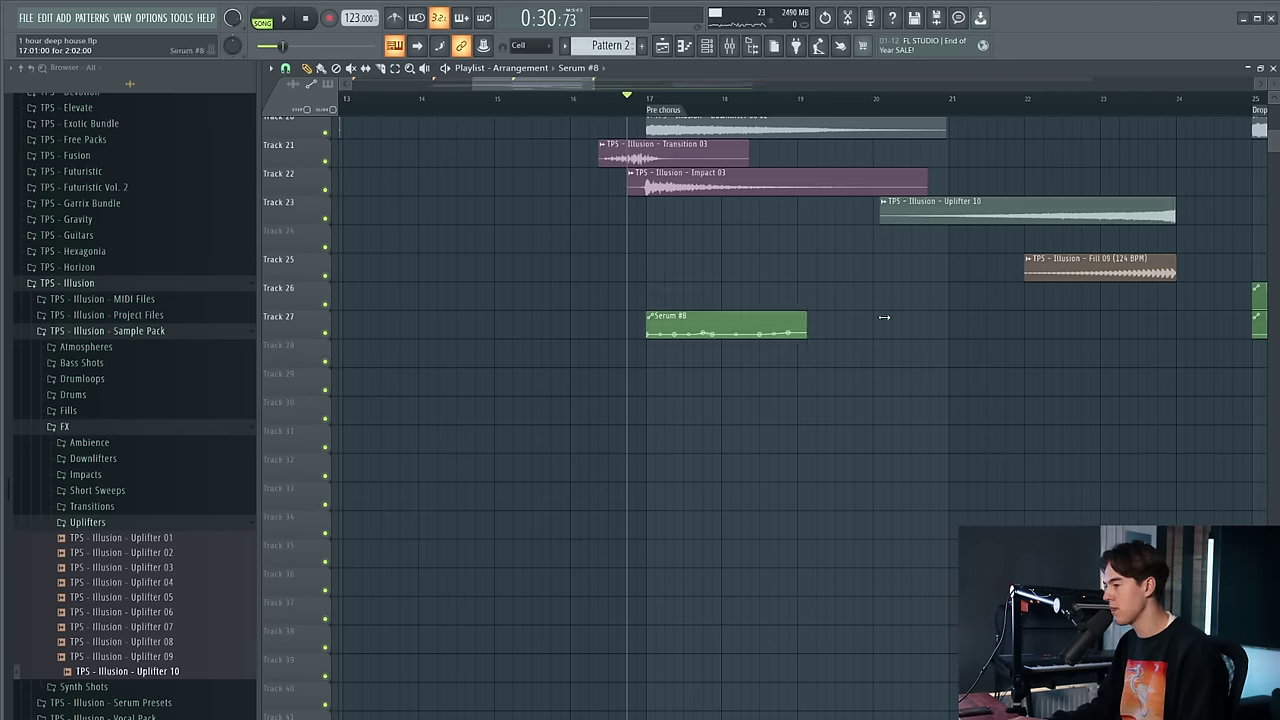
drag(884, 317, 1250, 318)
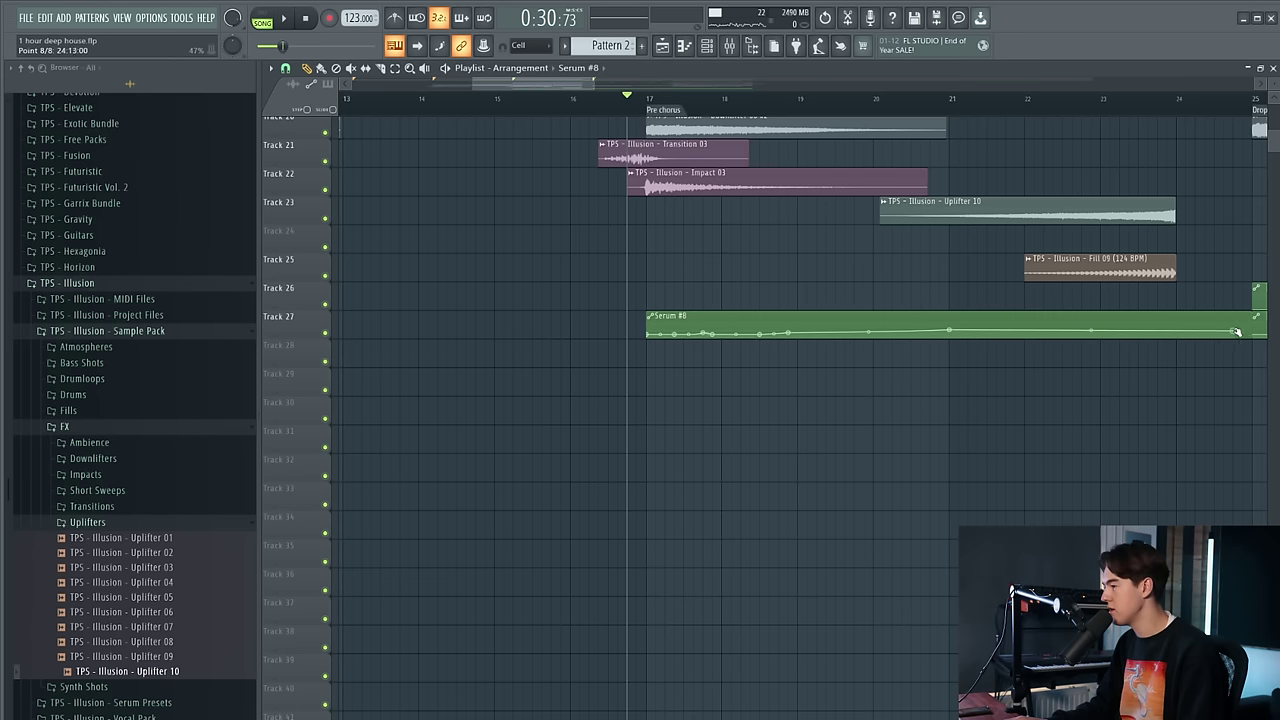
Delete the surplus automation points from the early part of the pre-chorus cutoff clip on Track 27
key(space)
scroll(720, 330, up, 2)
right_click(705, 335)
click(720, 351)
key(space)
right_click(712, 341)
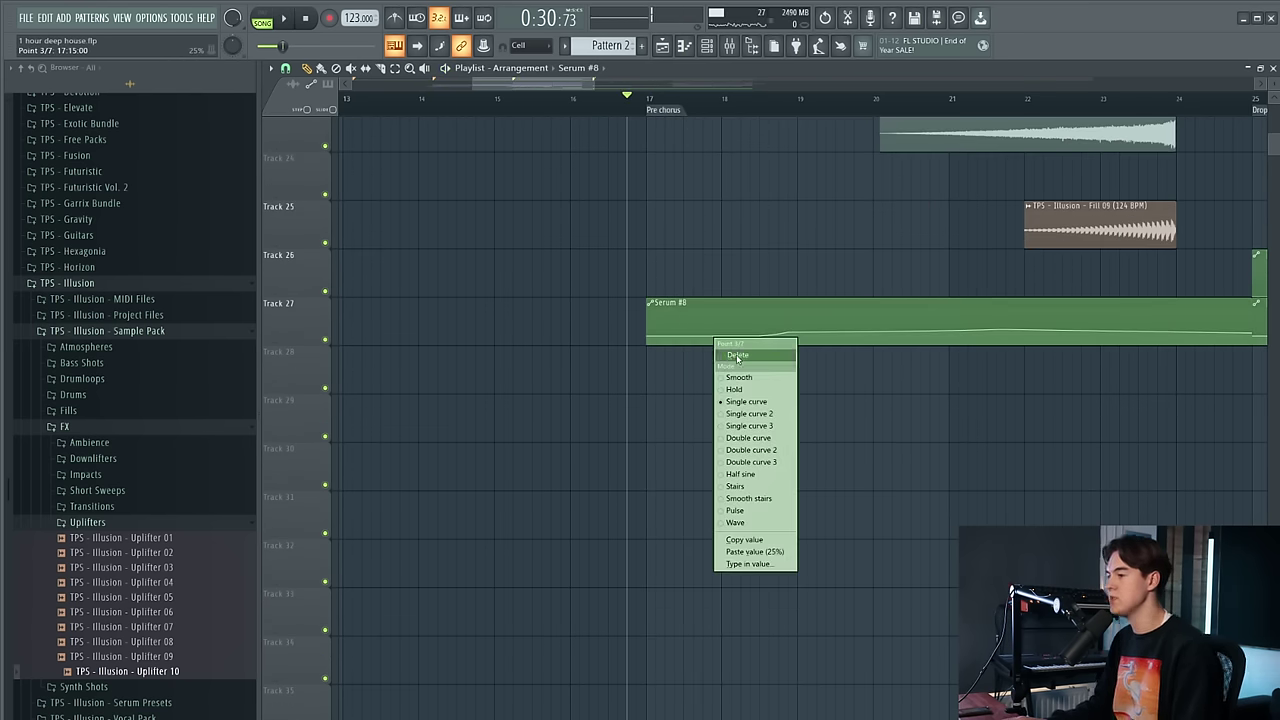
click(737, 356)
right_click(793, 338)
click(806, 353)
right_click(759, 337)
click(776, 353)
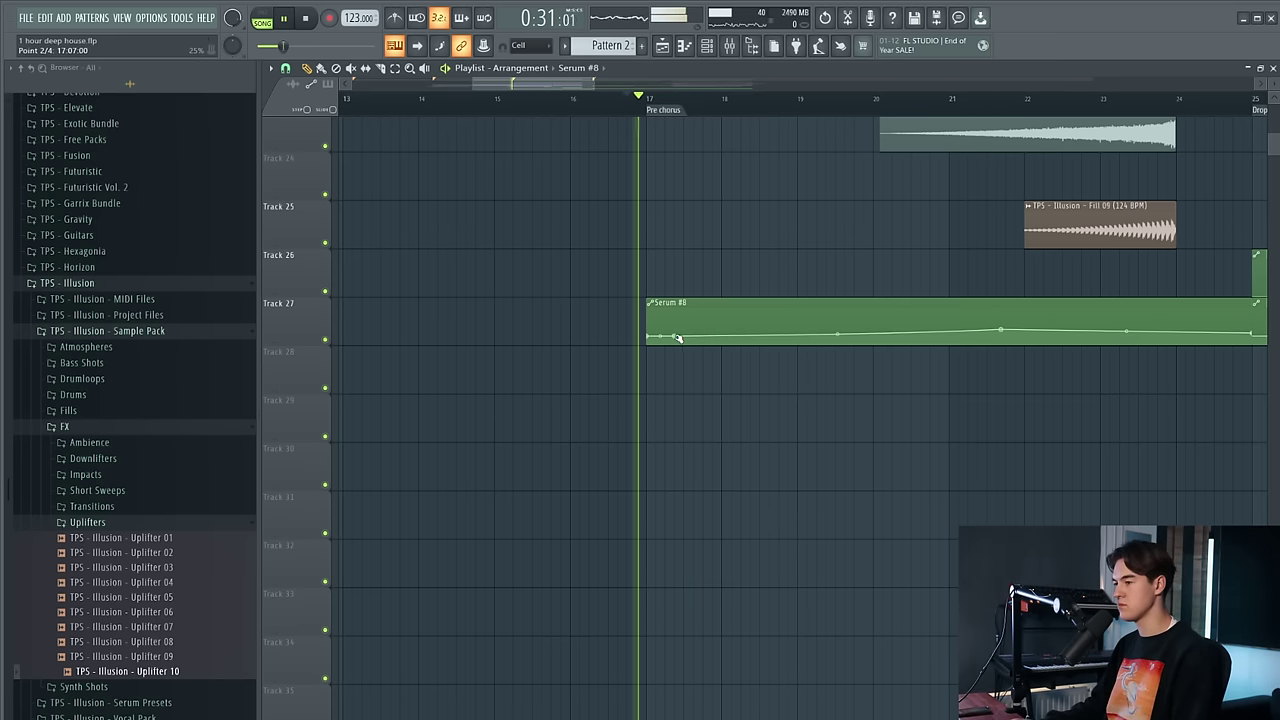
right_click(673, 335)
click(690, 353)
Bend the first rise of the Track 27 cutoff automation and move its high point to a lower level at bar 21
scroll(733, 362, up, 1)
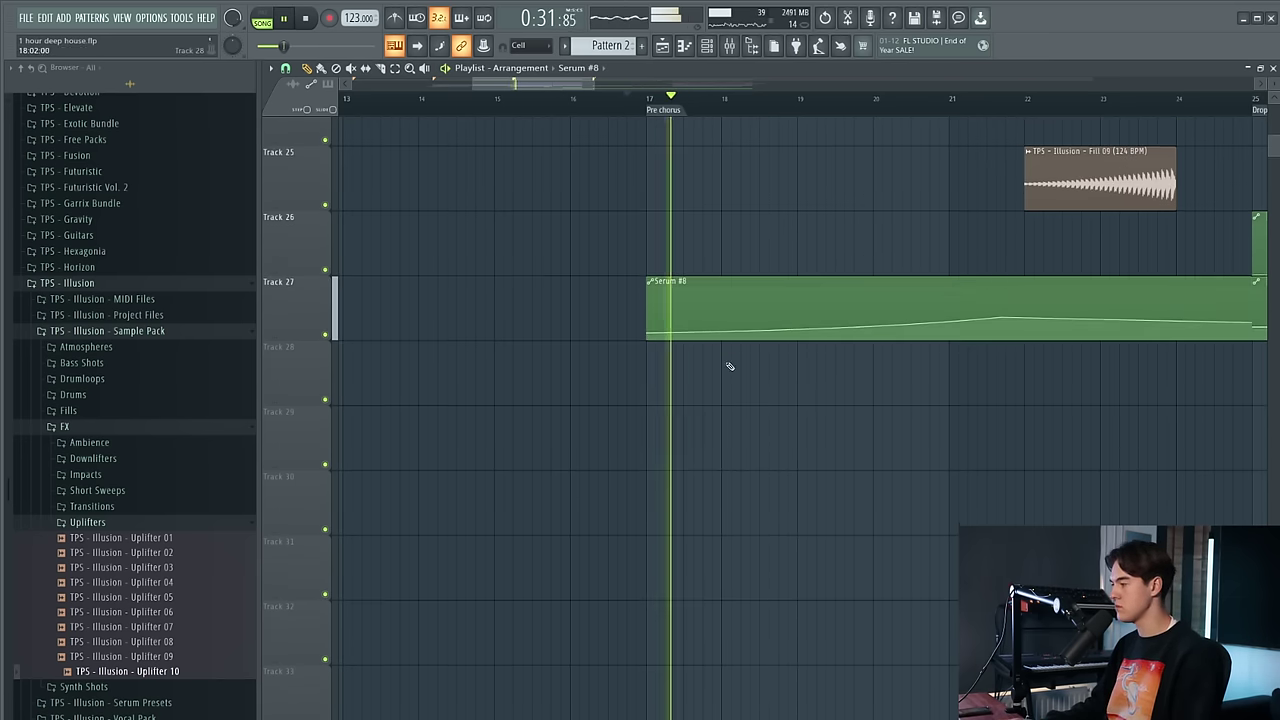
drag(825, 332, 825, 345)
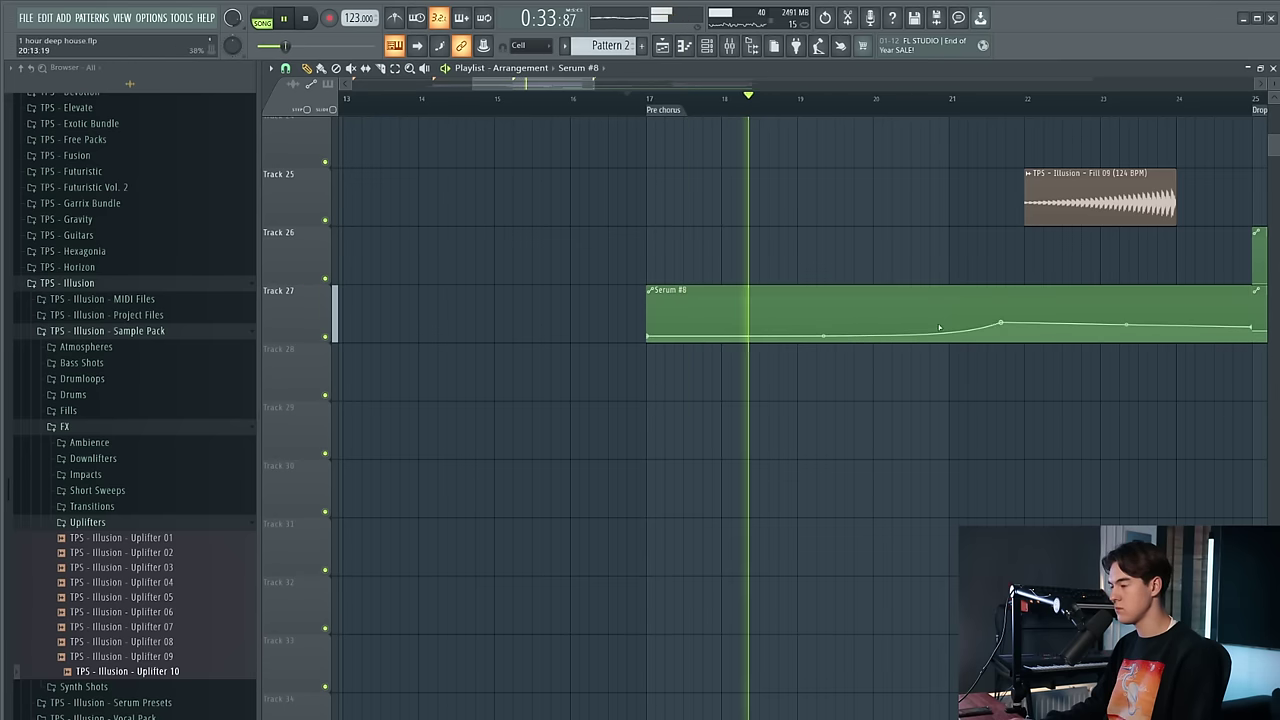
drag(1001, 322, 945, 323)
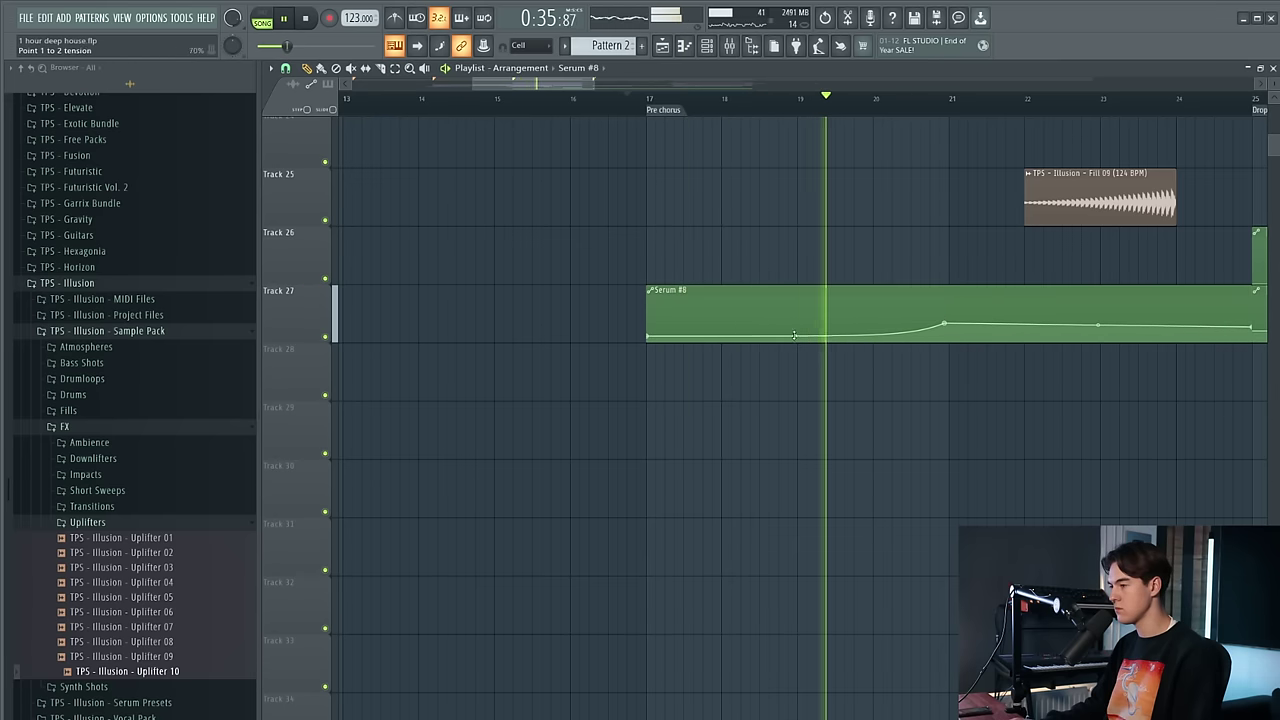
drag(945, 323, 949, 331)
drag(797, 336, 797, 329)
Add a cutoff peak just before bar 24 on Track 27 and a point at bar 24 that drops it sharply
right_click(1130, 314)
drag(1130, 314, 1169, 317)
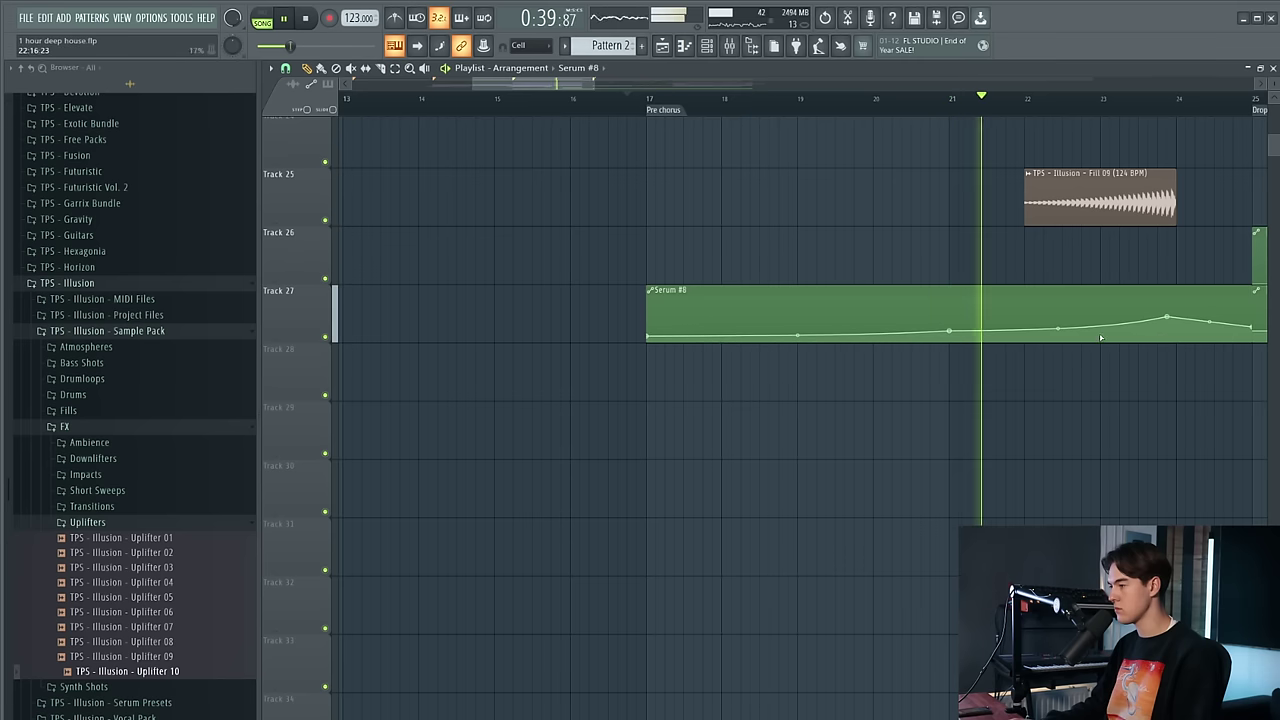
right_click(1183, 331)
ctrl+scroll(1178, 328, up, 3)
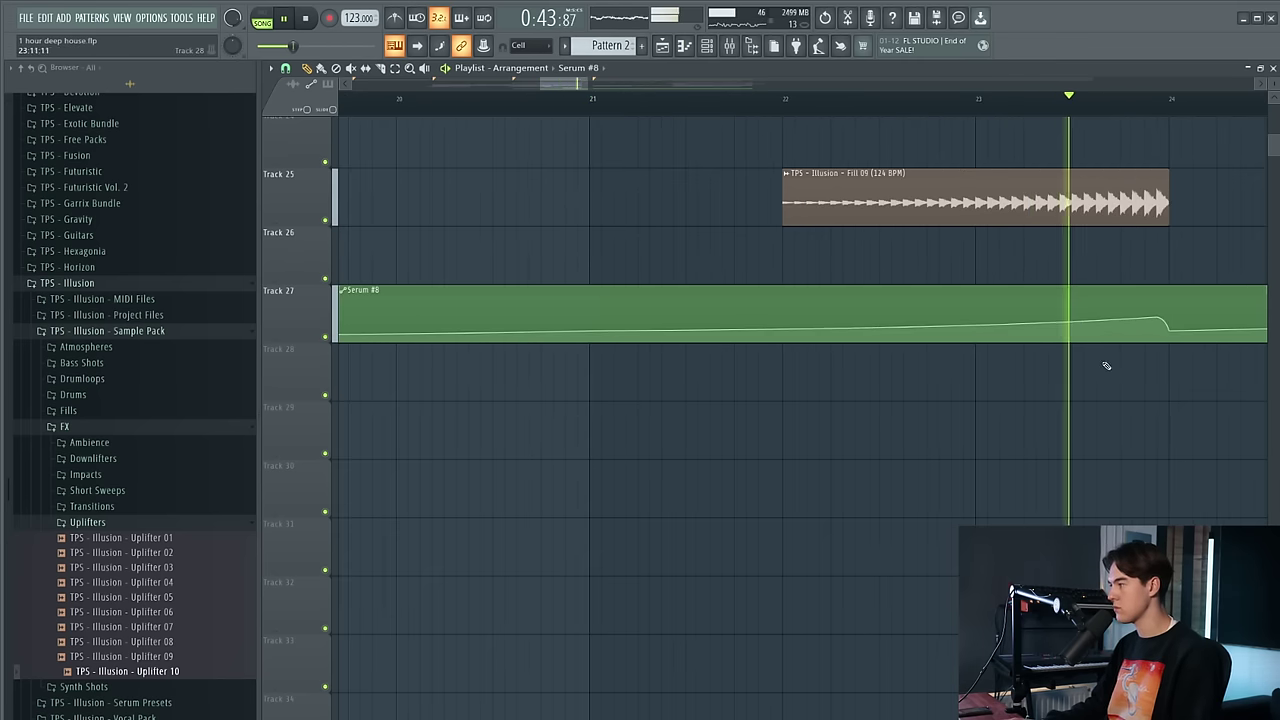
Replay the pre-chorus and soften the Track 27 cutoff curve into one lower peak before bar 24 with a dip at bar 24
scroll(1100, 345, down, 4)
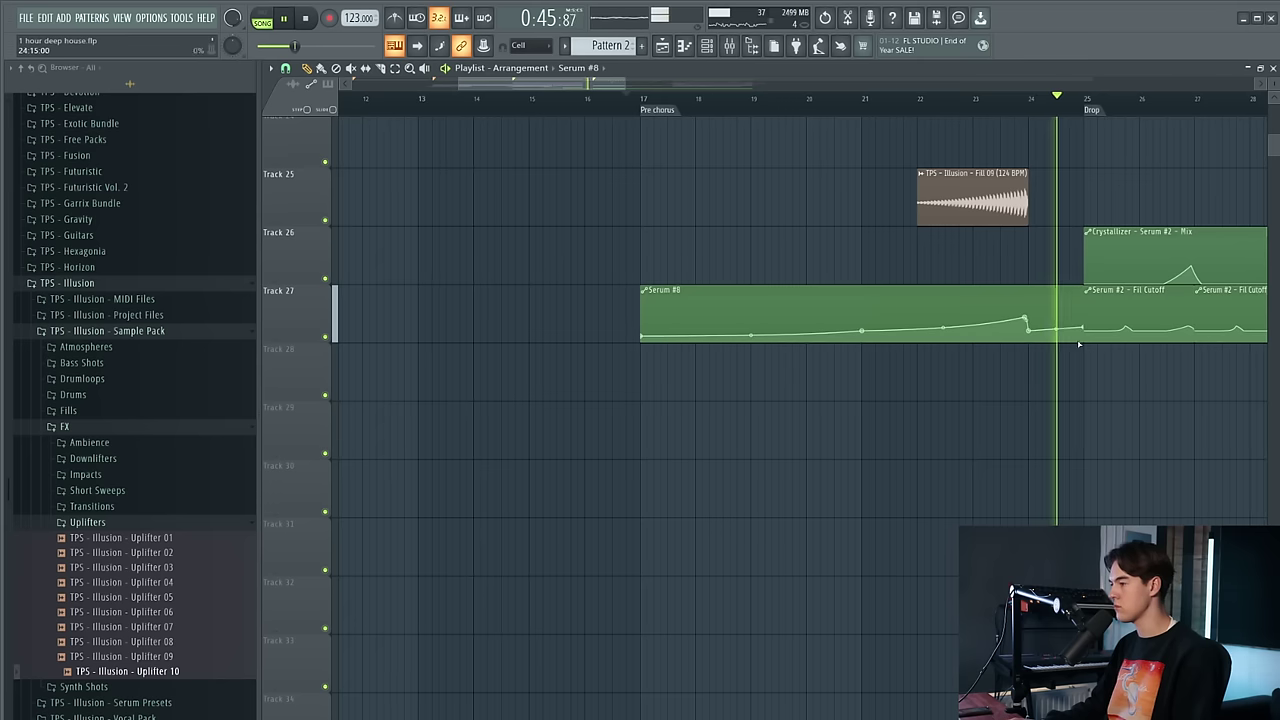
click(622, 99)
drag(1024, 318, 1014, 321)
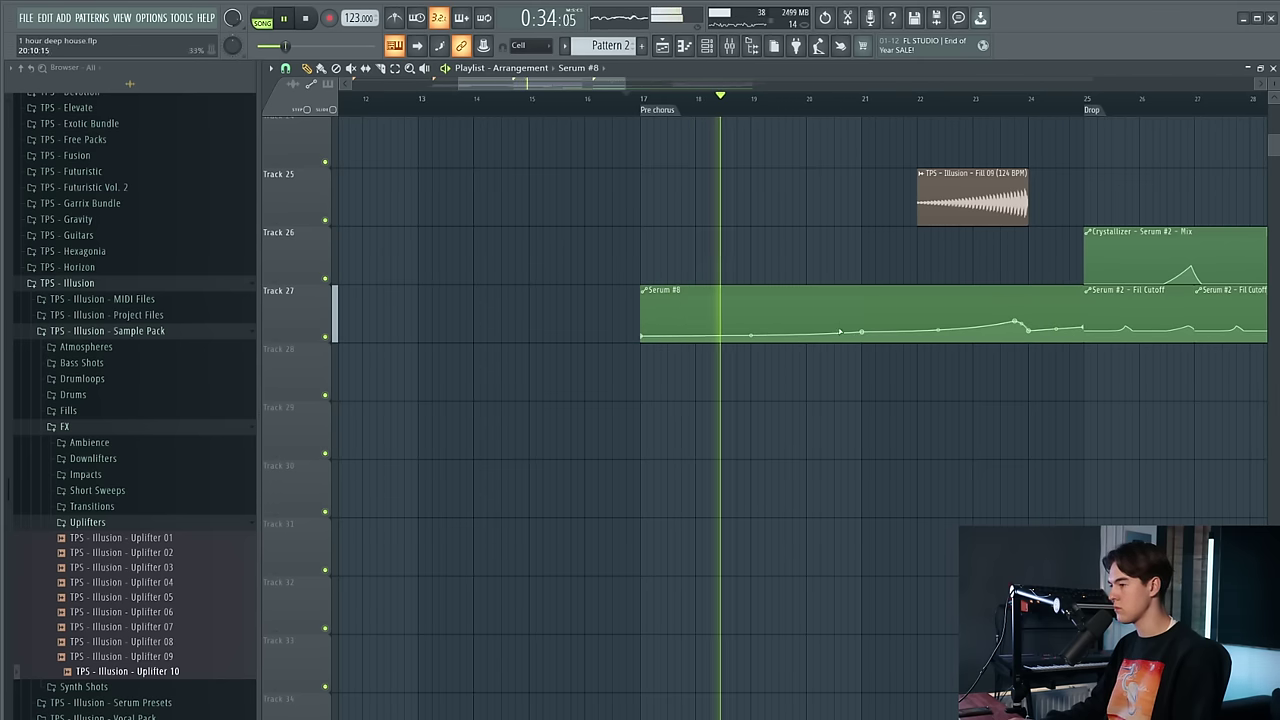
click(929, 106)
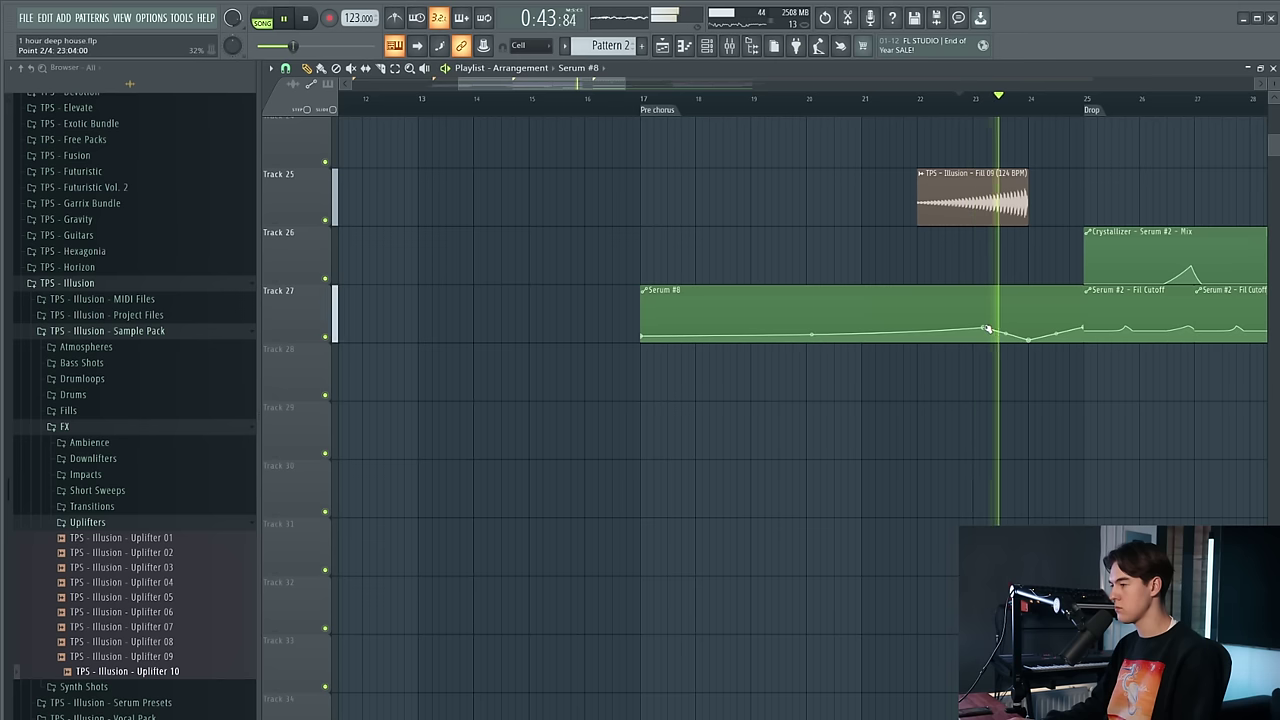
key(space)
key(space)
drag(1029, 340, 1031, 337)
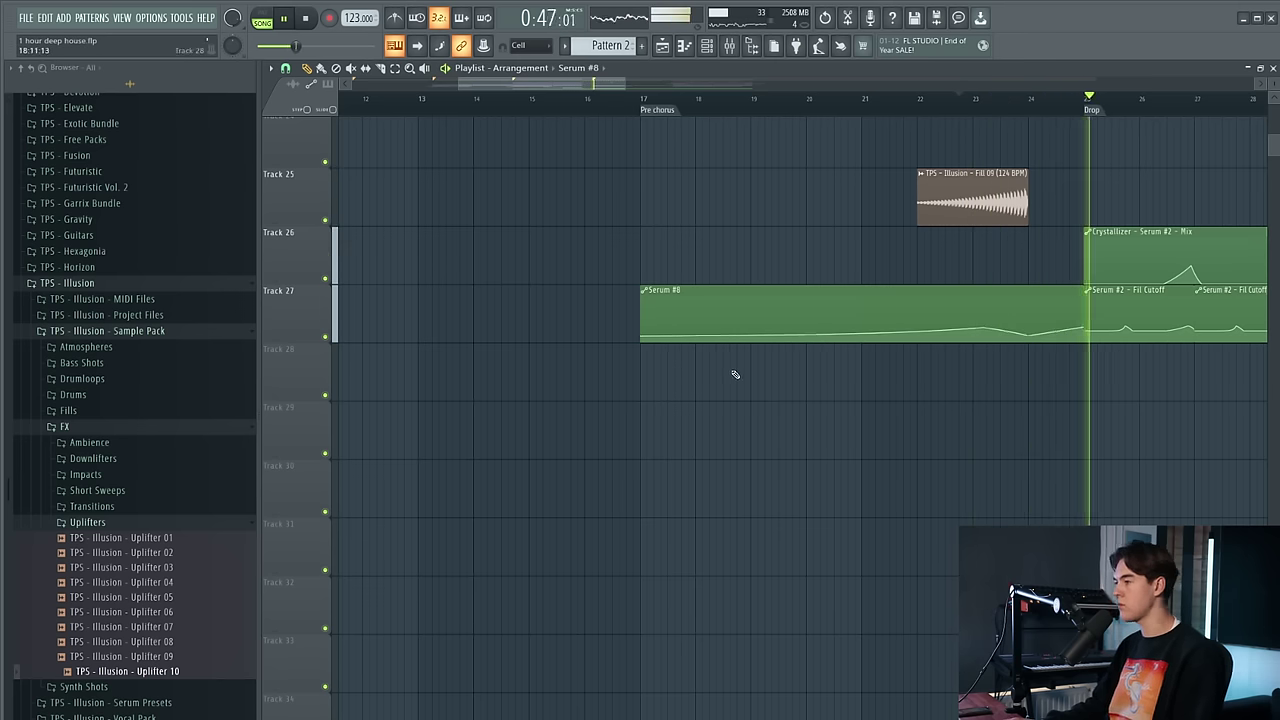
Place a copy of the Short Sweep 01 clip on Track 12 just before the drop, ending at bar 25
scroll(730, 350, up, 5)
scroll(656, 280, down, 3)
scroll(1060, 320, up, 3)
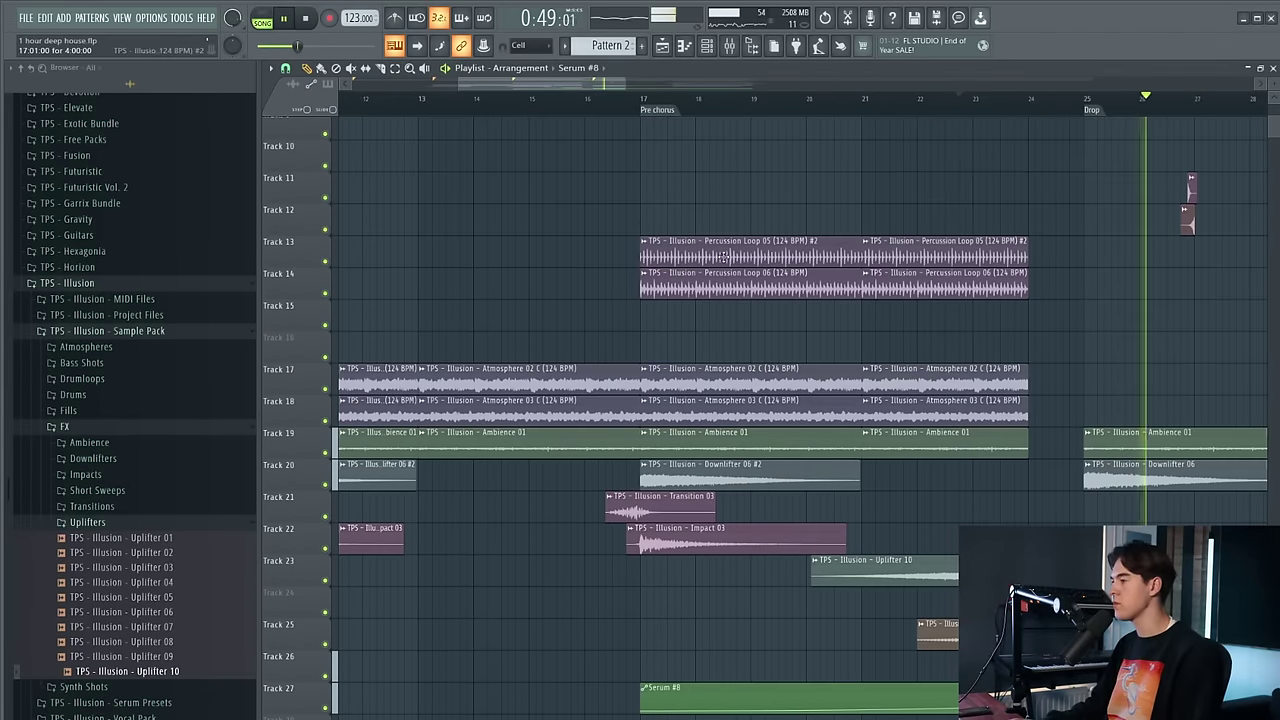
key(space)
scroll(1249, 263, up, 4)
scroll(1150, 228, down, 4)
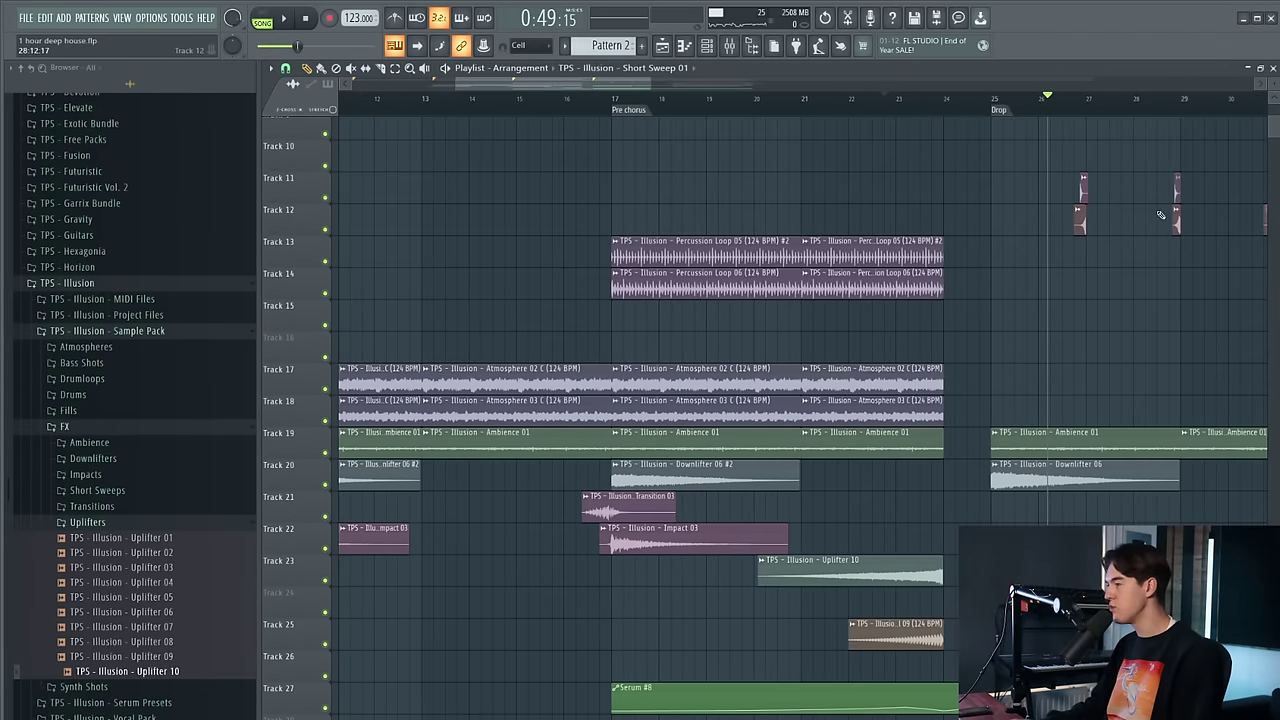
scroll(1020, 150, up, 3)
click(904, 210)
scroll(904, 210, up, 3)
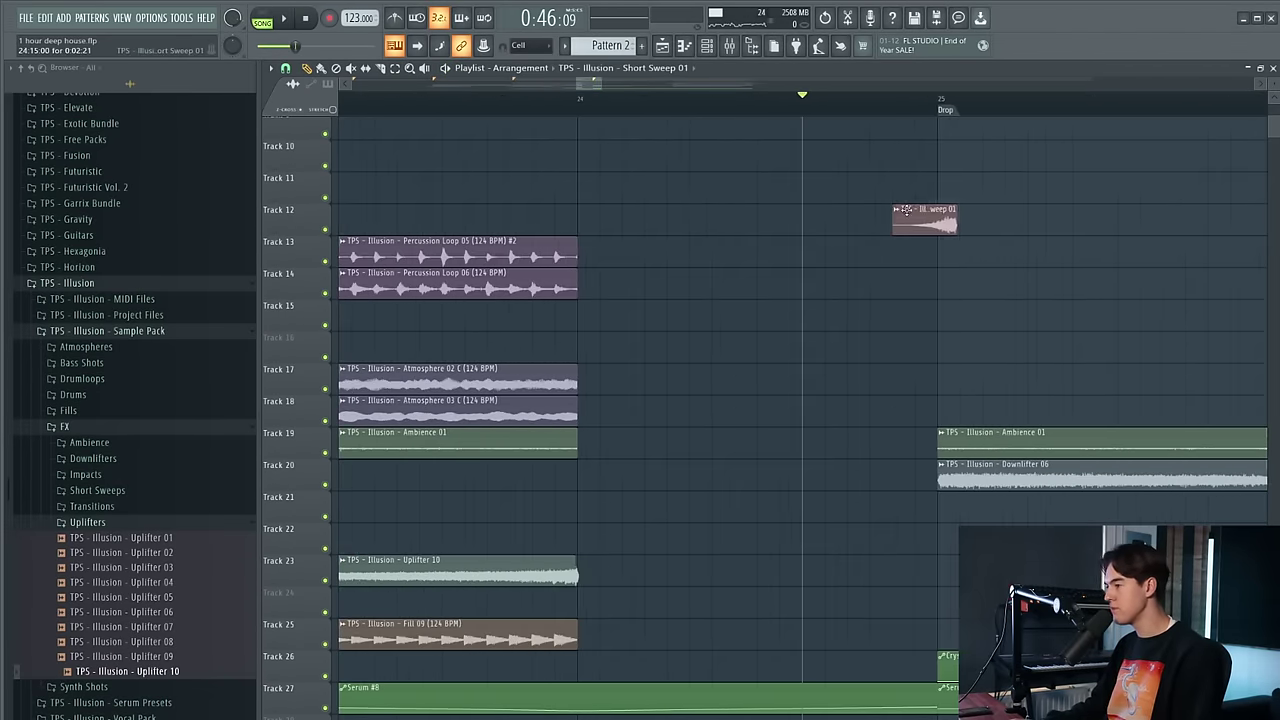
scroll(880, 210, up, 3)
key(space)
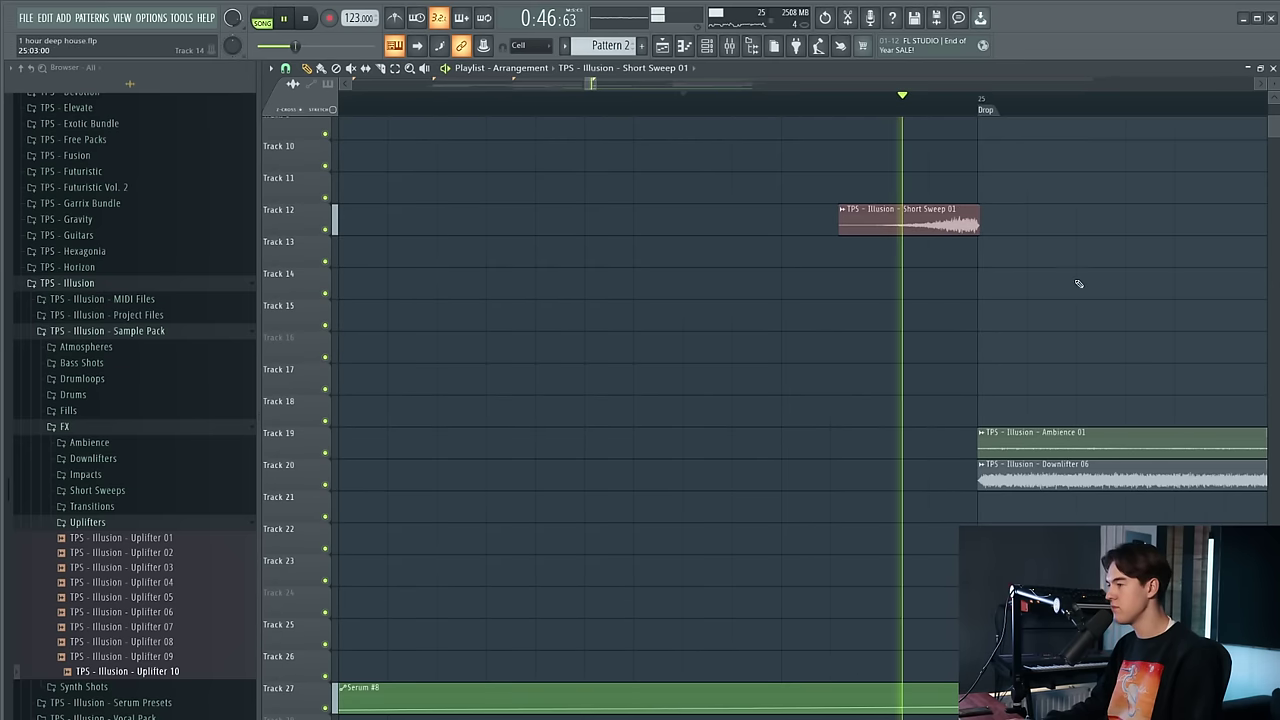
Make the pre-drop Short Sweep clip on Track 12 unique and lower its channel volume to about 12%
click(841, 209)
click(872, 305)
key(space)
drag(605, 358, 598, 205)
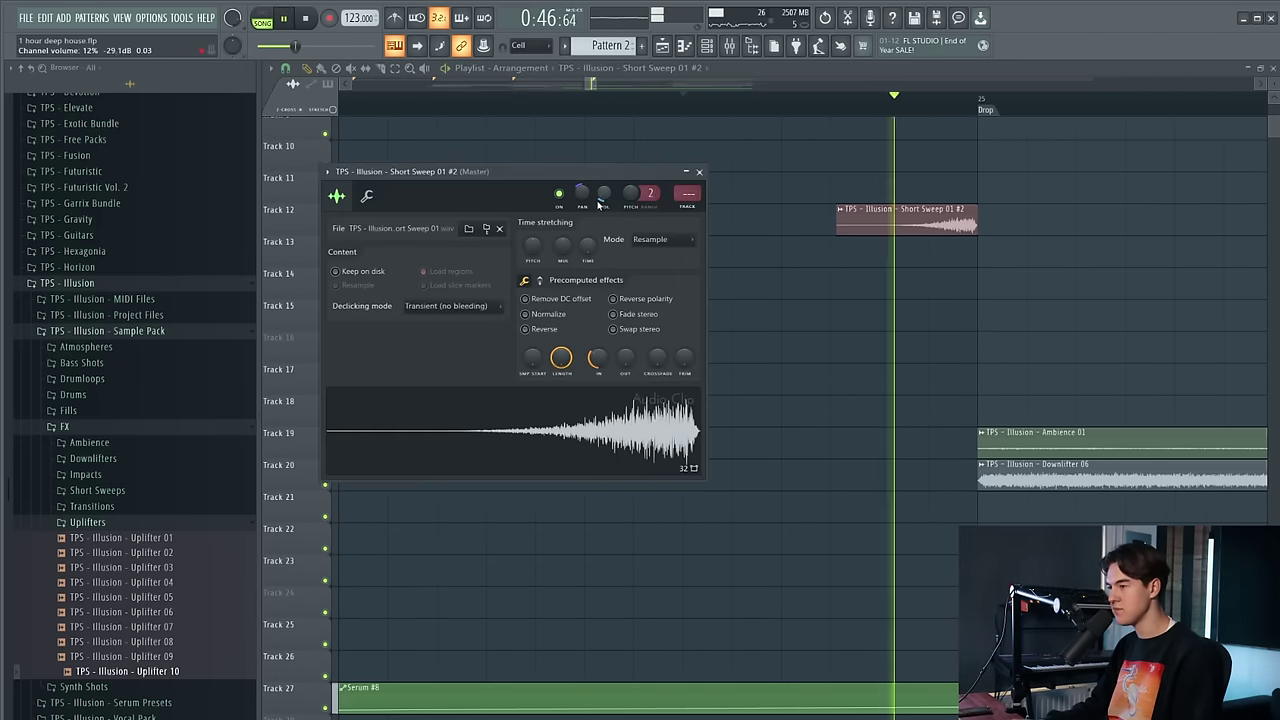
Replay the lead-in to the drop and readjust the channel volume of the unique Short Sweep clip by ear
key(space)
key(space)
key(space)
drag(600, 196, 598, 202)
scroll(598, 201, up, 2)
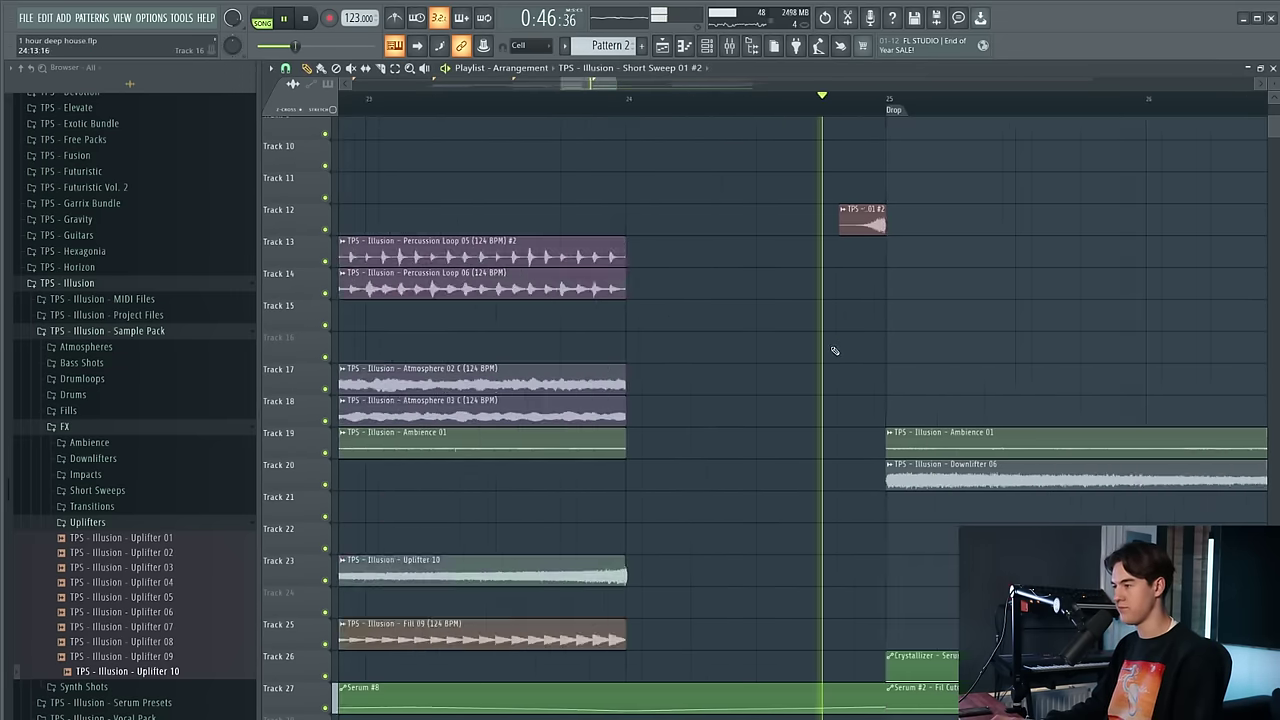
scroll(834, 349, down, 3)
scroll(840, 416, up, 5)
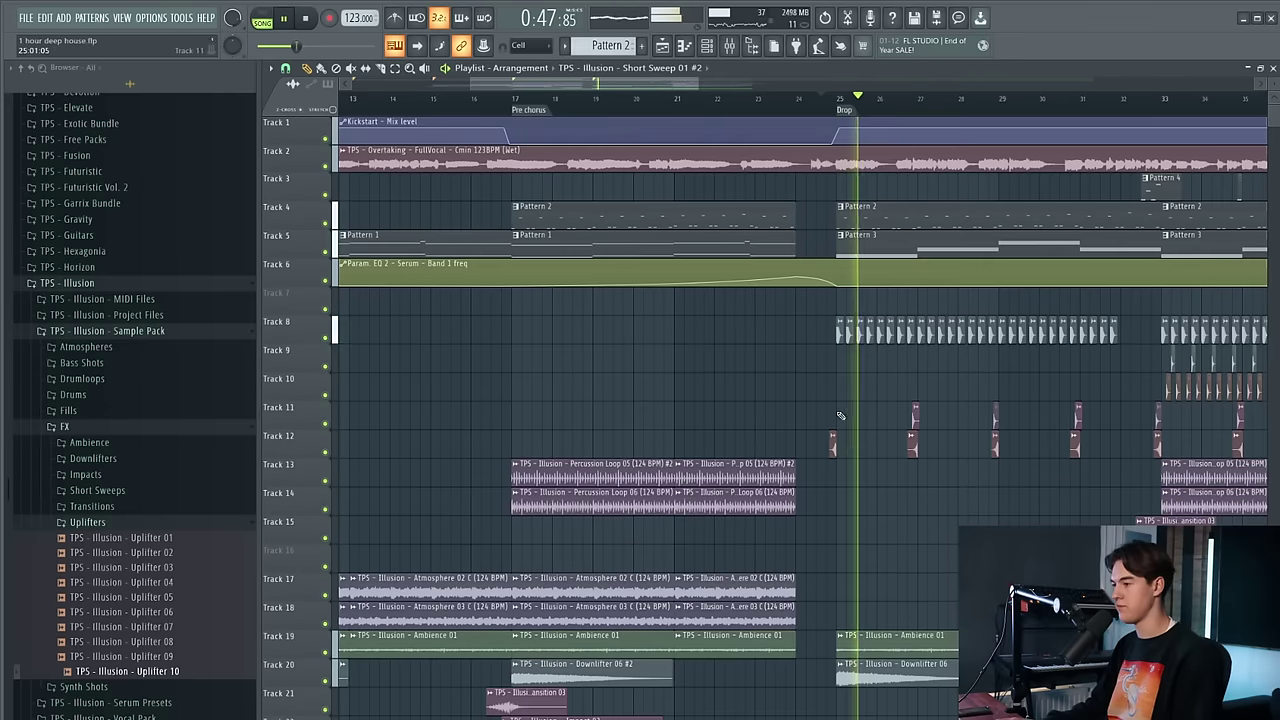
double_click(833, 444)
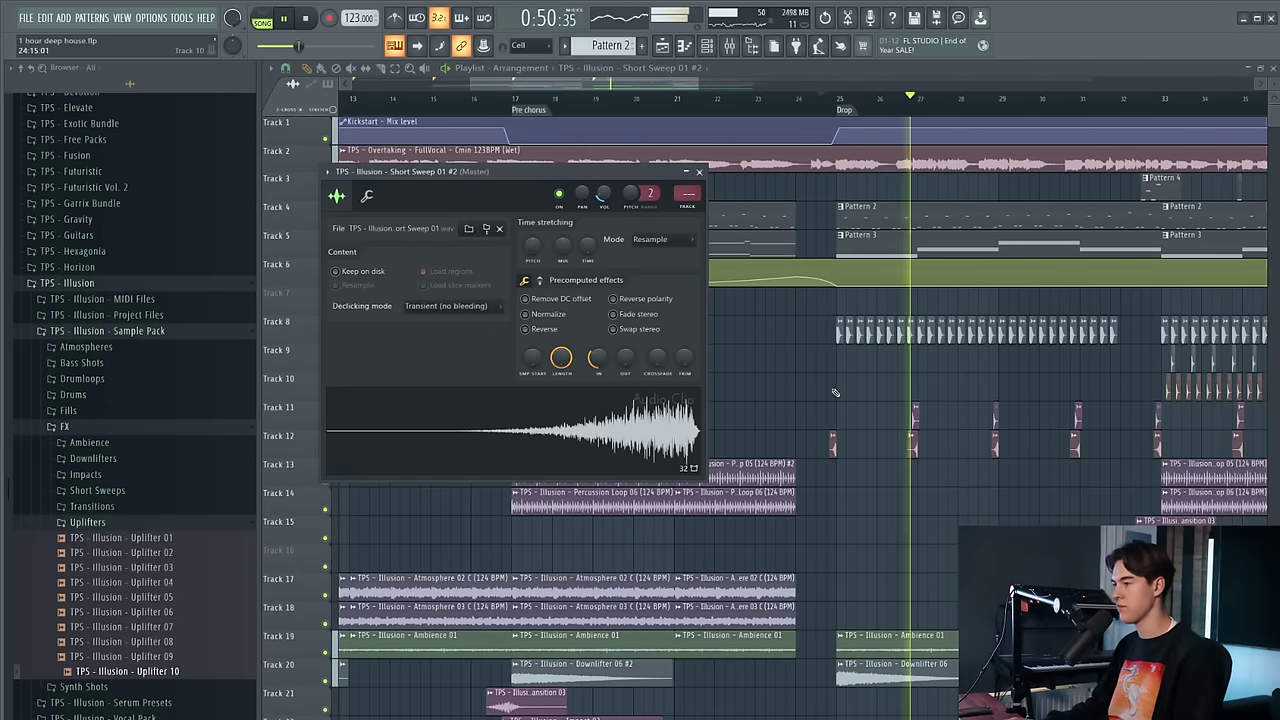
key(Escape)
Move the Kickstart mix level automation clip from Track 1 down to the empty Track 7
scroll(791, 323, down, 2)
scroll(794, 266, up, 4)
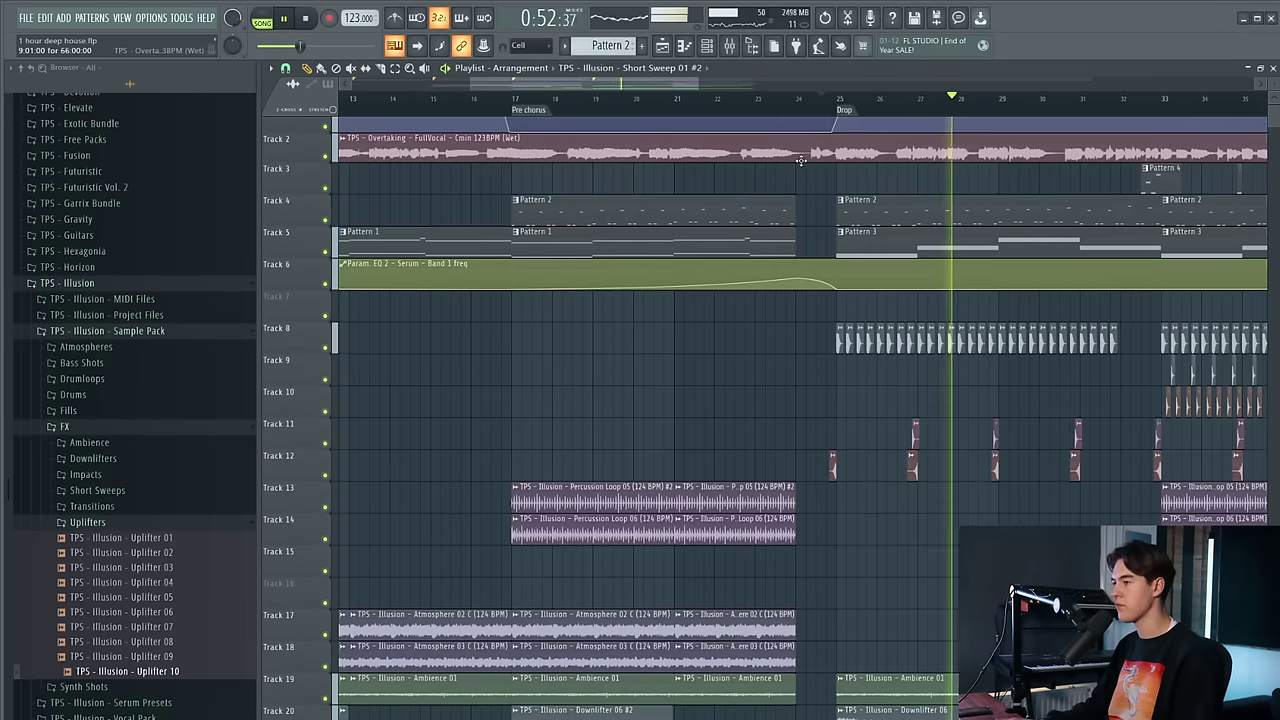
scroll(801, 158, up, 1)
drag(795, 128, 775, 328)
scroll(750, 345, down, 3)
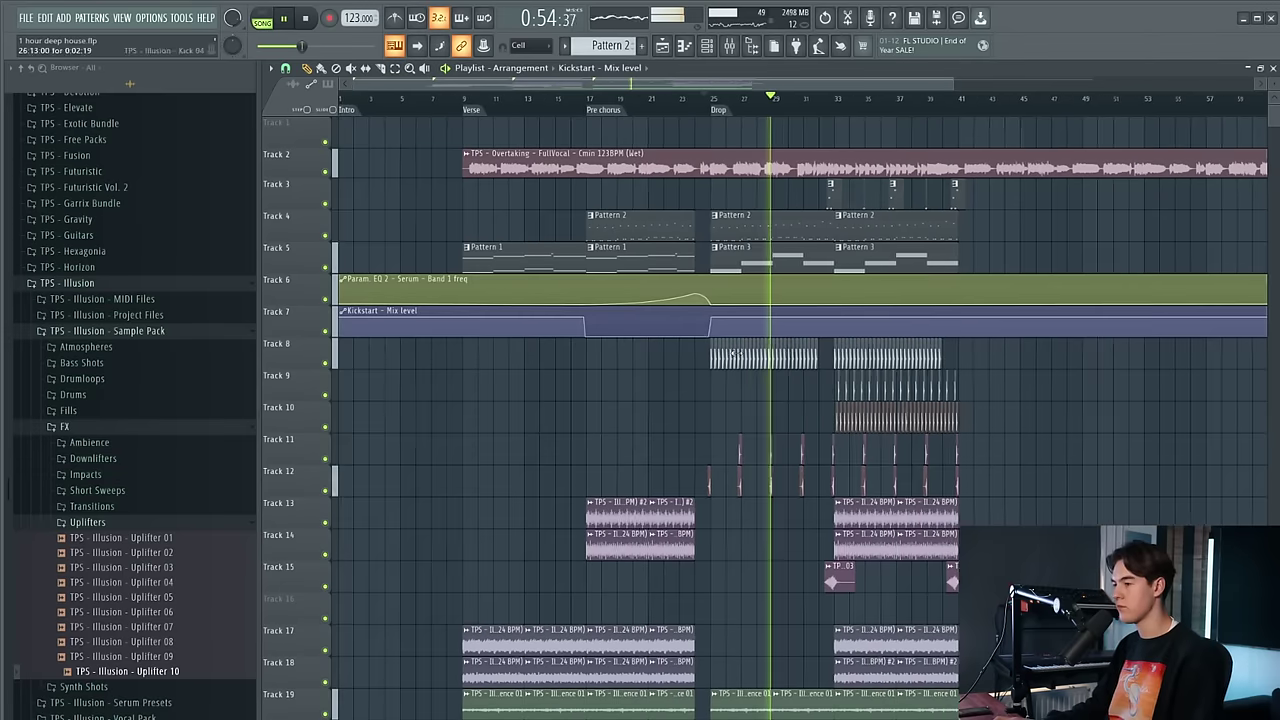
Move the Param. EQ 2 and Kickstart automation clips together to the tracks directly beneath the Serum #8 automation on Track 27
scroll(735, 353, down, 2)
drag(446, 355, 403, 294)
key(shift+Down)
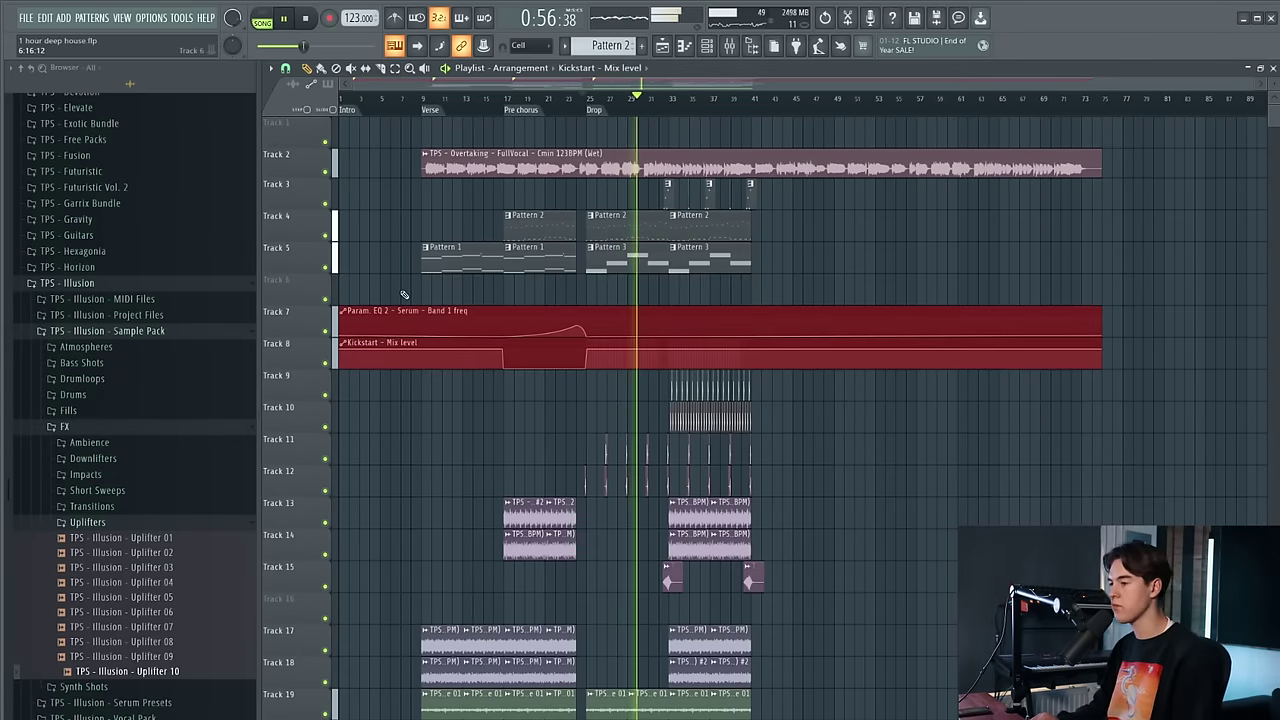
scroll(403, 294, down, 5)
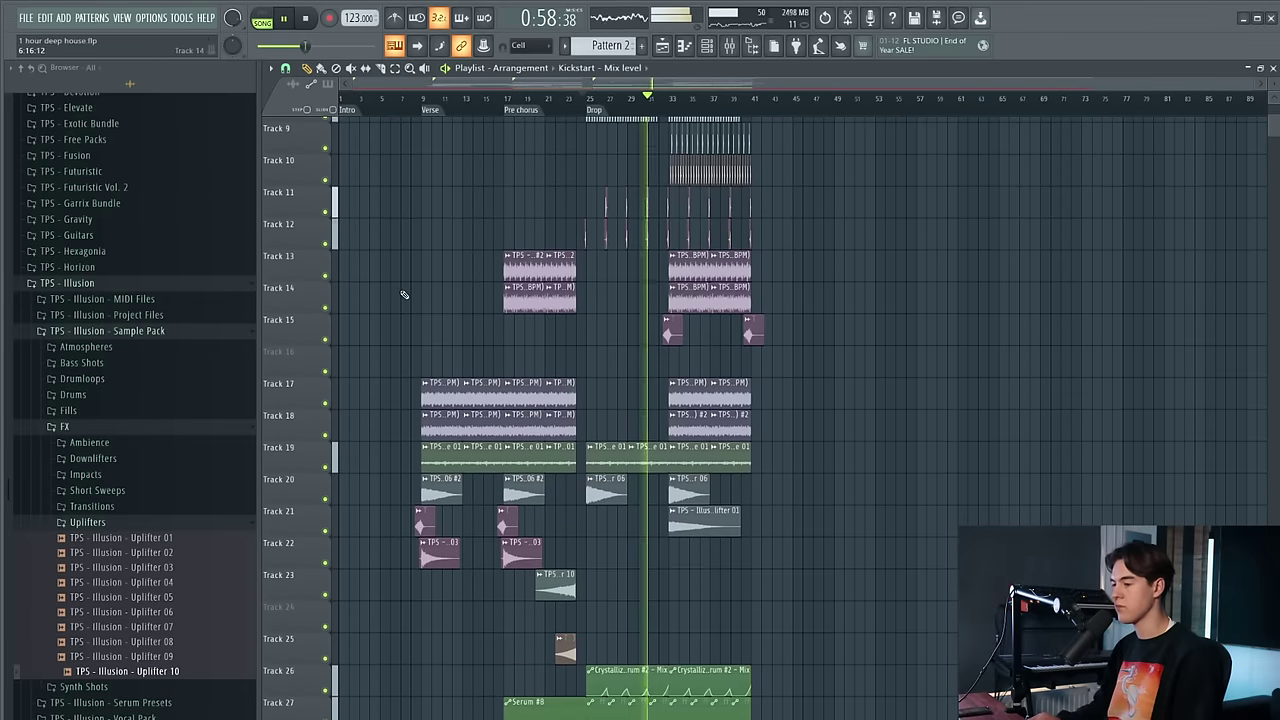
scroll(403, 294, down, 1)
scroll(625, 371, down, 7)
key(shift+Up)
ctrl+click(1034, 311)
Delete the empty Track 6 from the playlist
scroll(604, 378, up, 6)
scroll(604, 378, down, 2)
scroll(530, 350, up, 8)
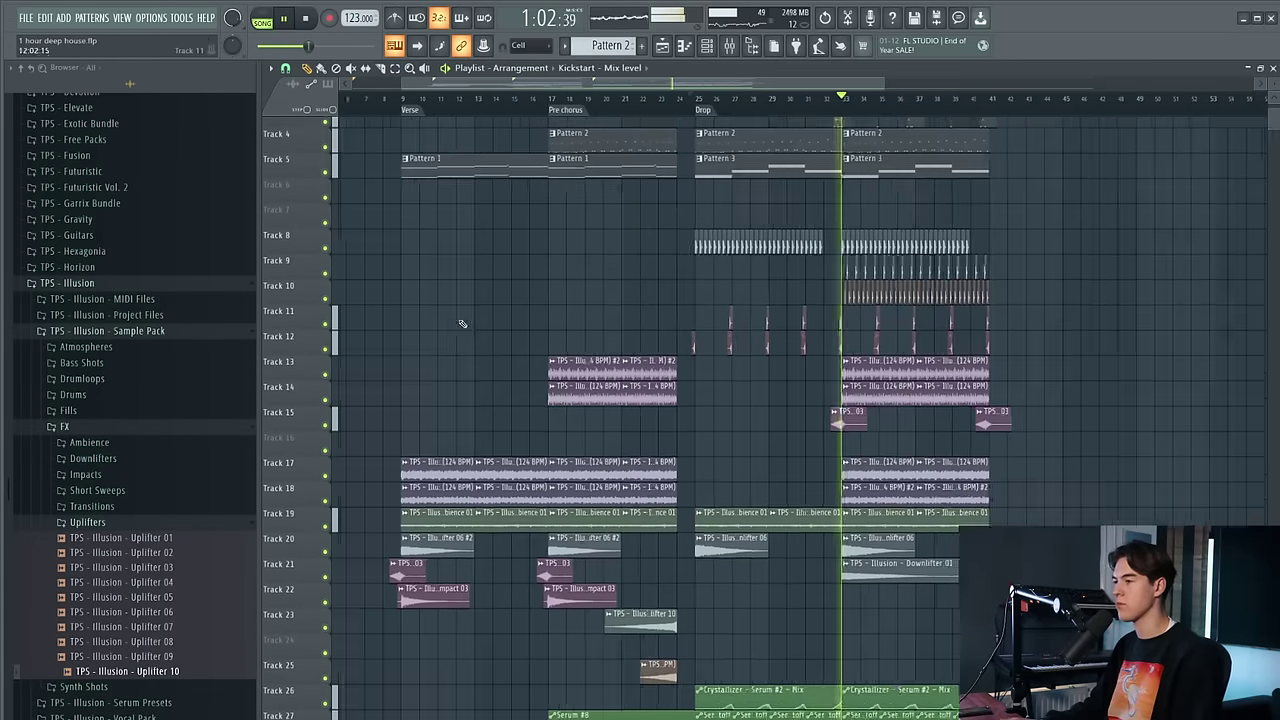
scroll(740, 370, up, 2)
right_click(285, 259)
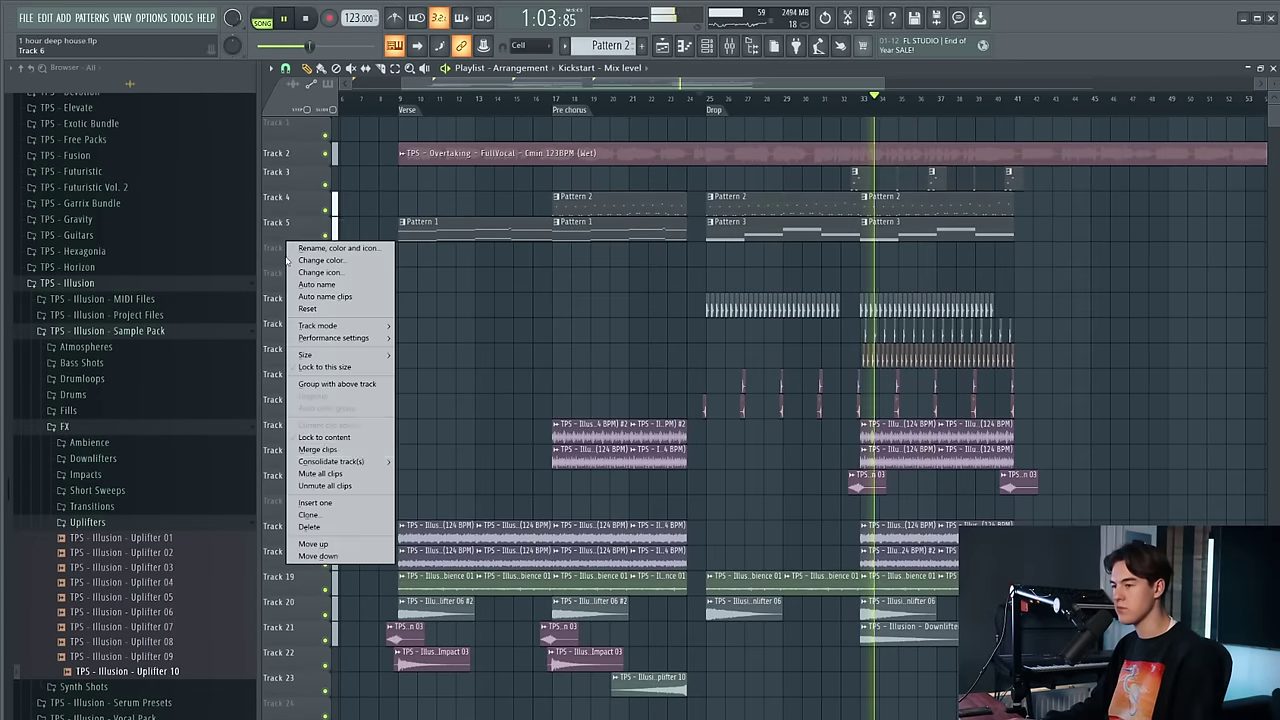
click(341, 526)
key(Return)
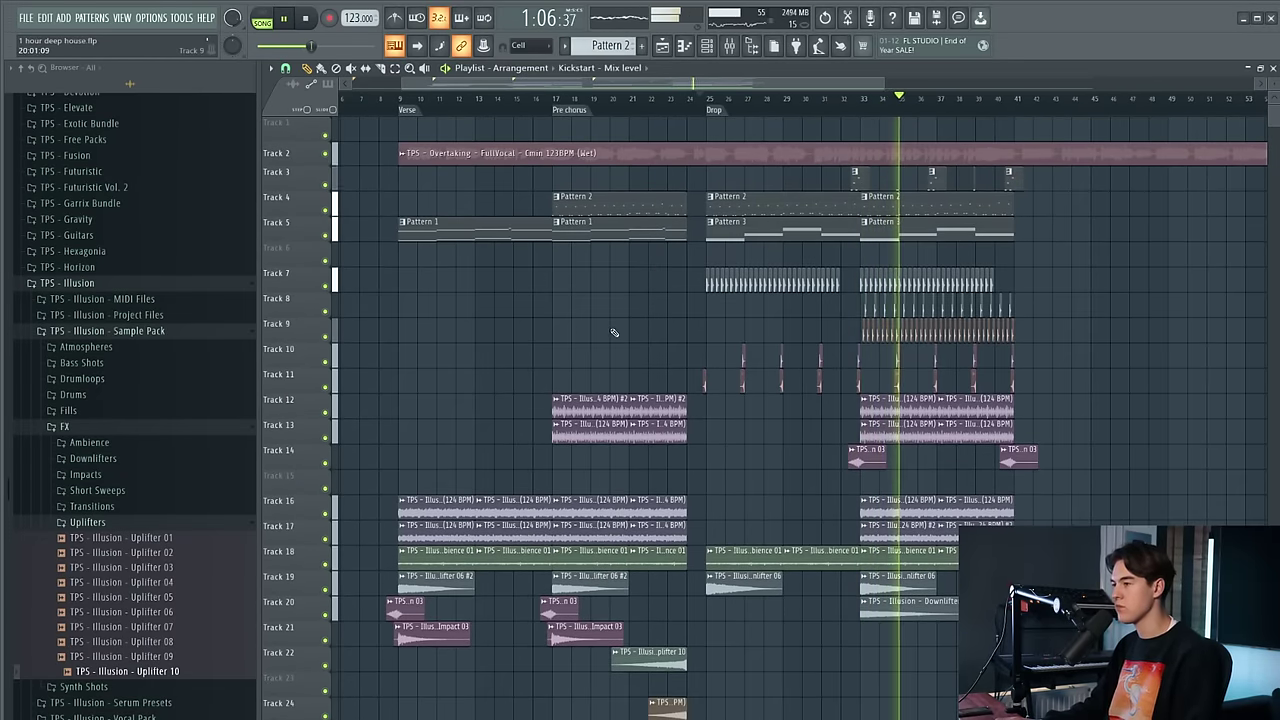
Play the second half of the drop from around bar 36 and set the Serum #7 mixer volume to about 72%
scroll(605, 340, up, 2)
click(927, 100)
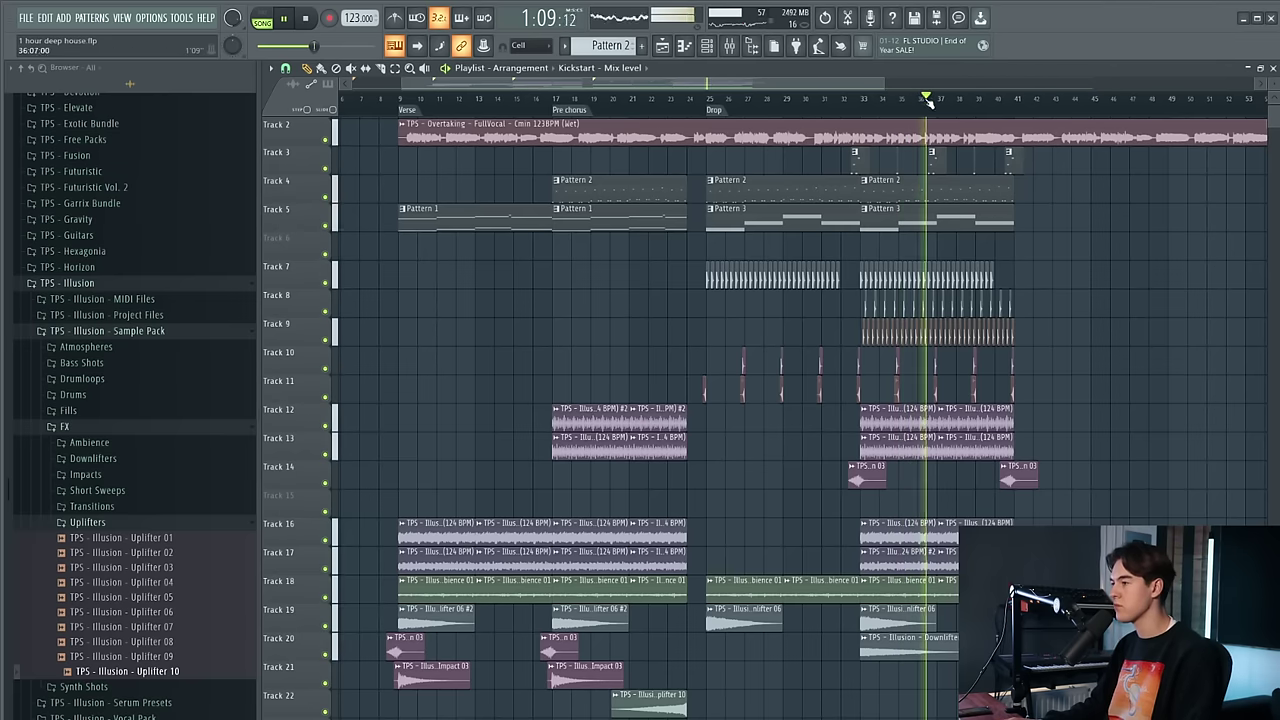
click(735, 55)
click(564, 436)
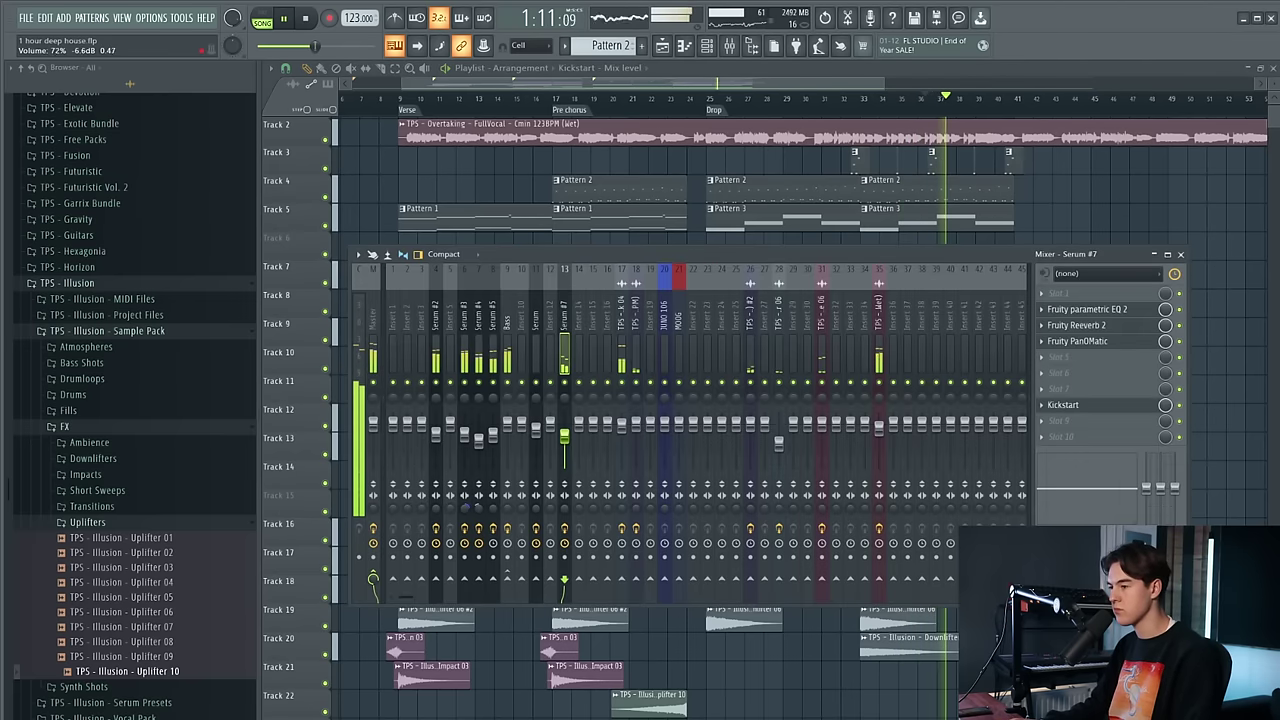
Try transposing the Serum #7 notes of Pattern 4 in the piano roll while the drop plays
click(854, 101)
double_click(864, 170)
key(space)
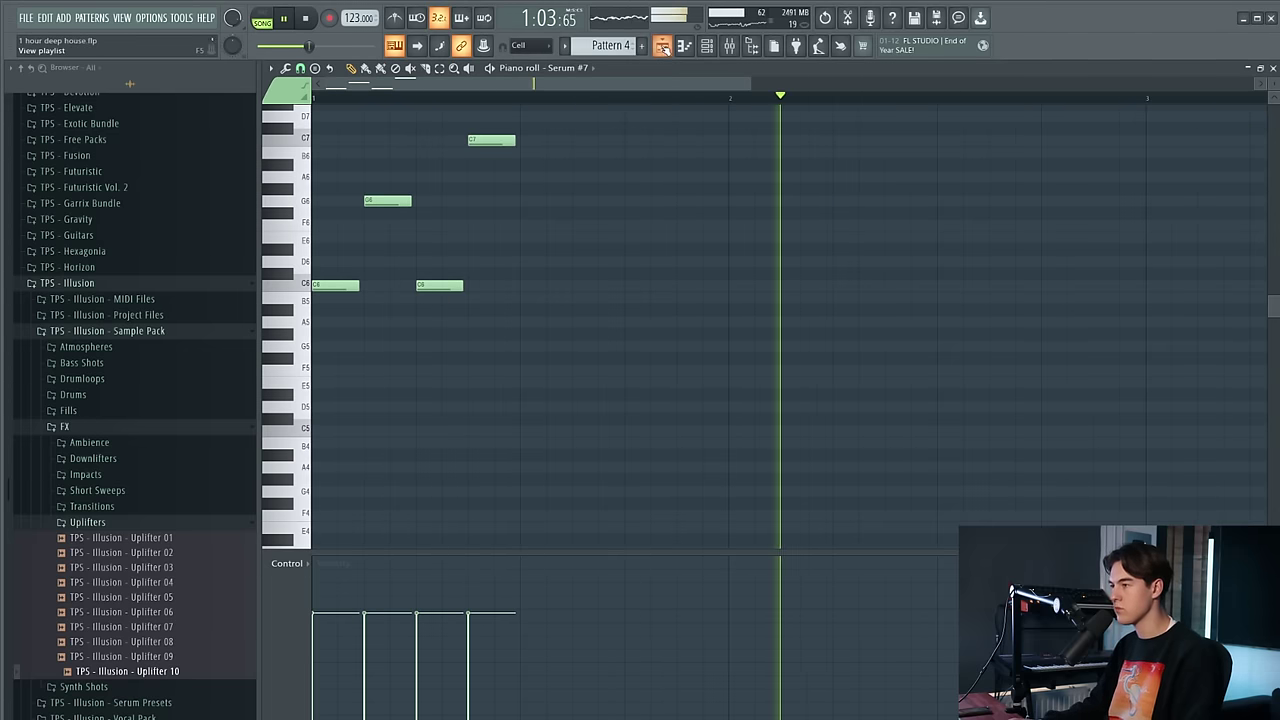
click(663, 46)
Insert Fruity delay 2 between the EQ and Reeverb 2 on the Serum #7 mixer track and set its feedback to ping pong
click(728, 46)
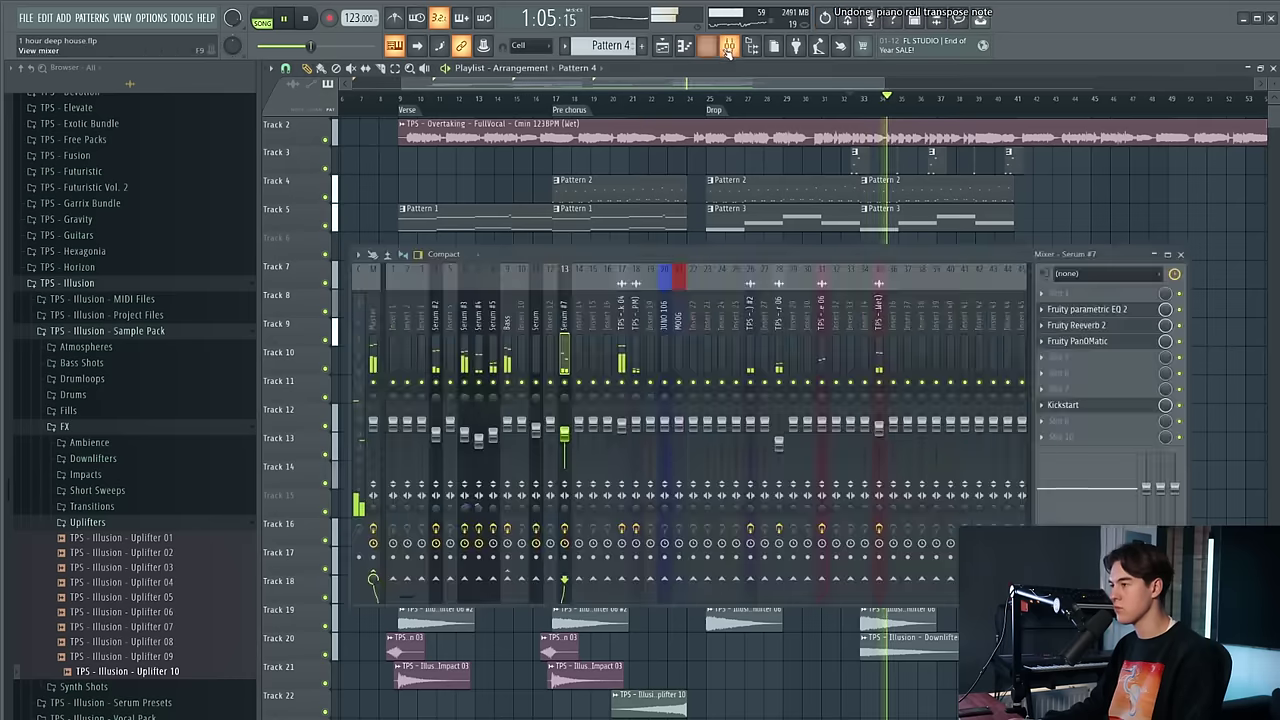
drag(1127, 336, 1104, 372)
click(1105, 326)
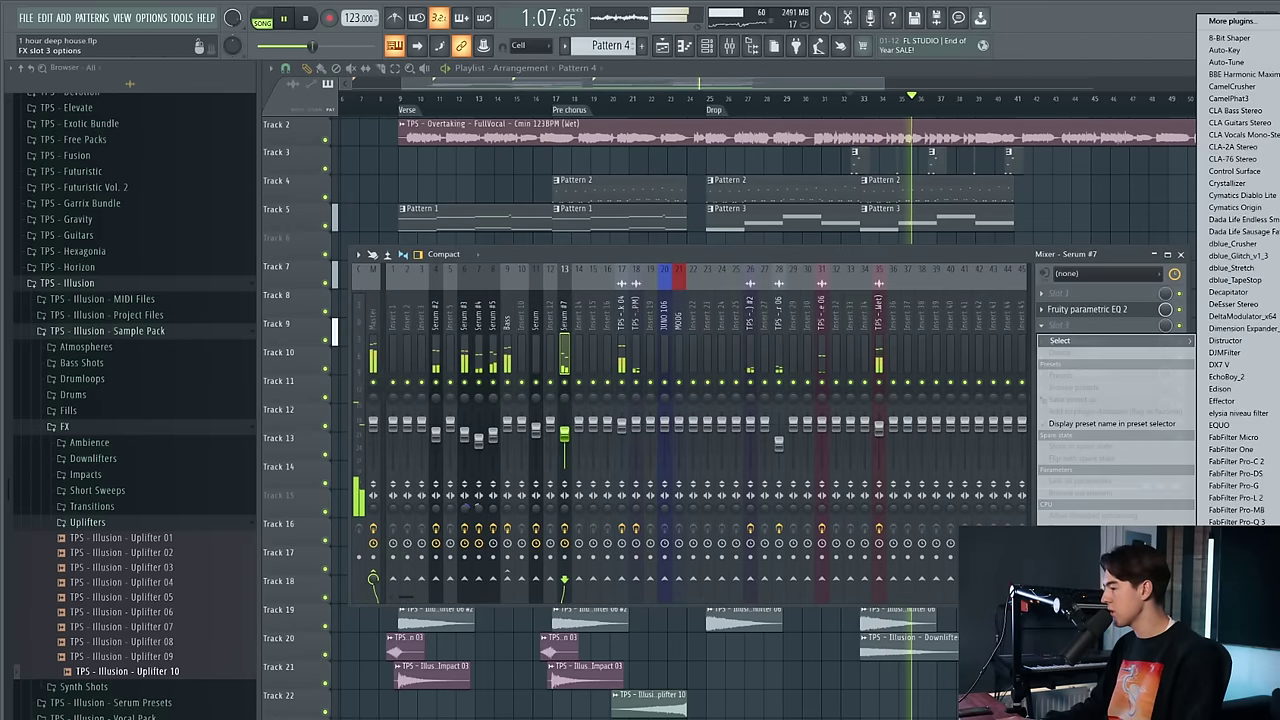
click(1232, 690)
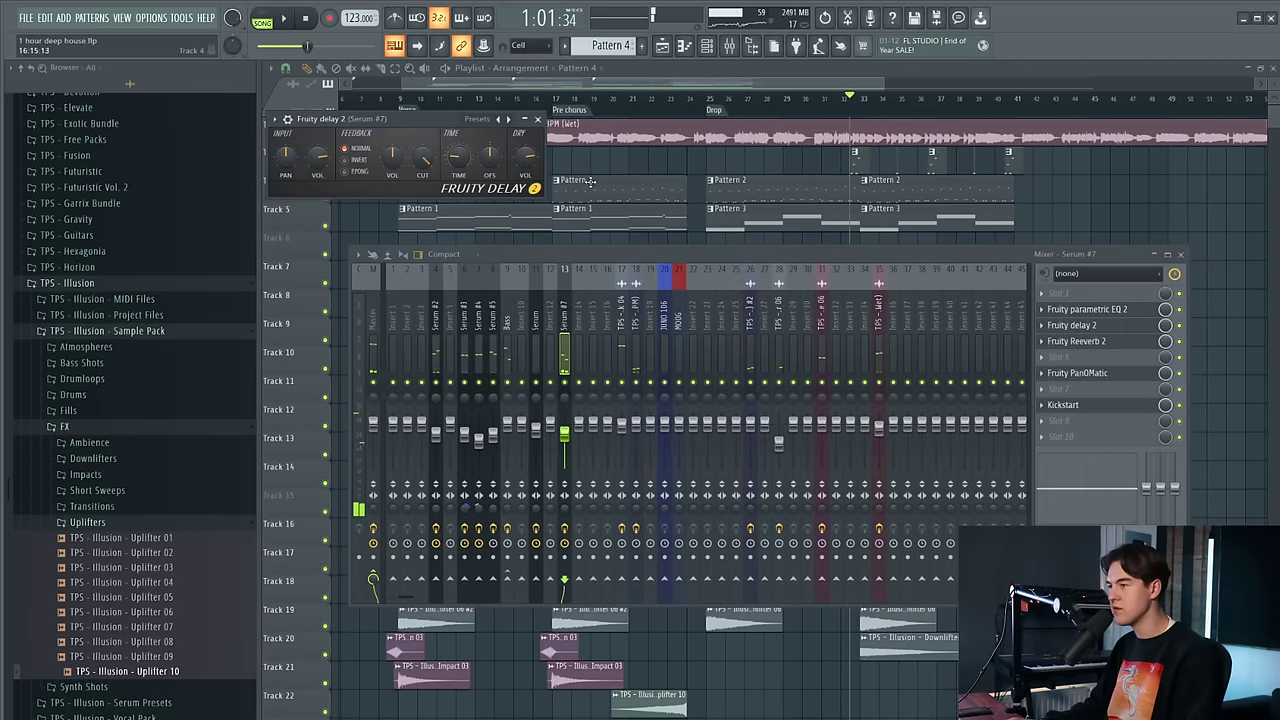
click(343, 166)
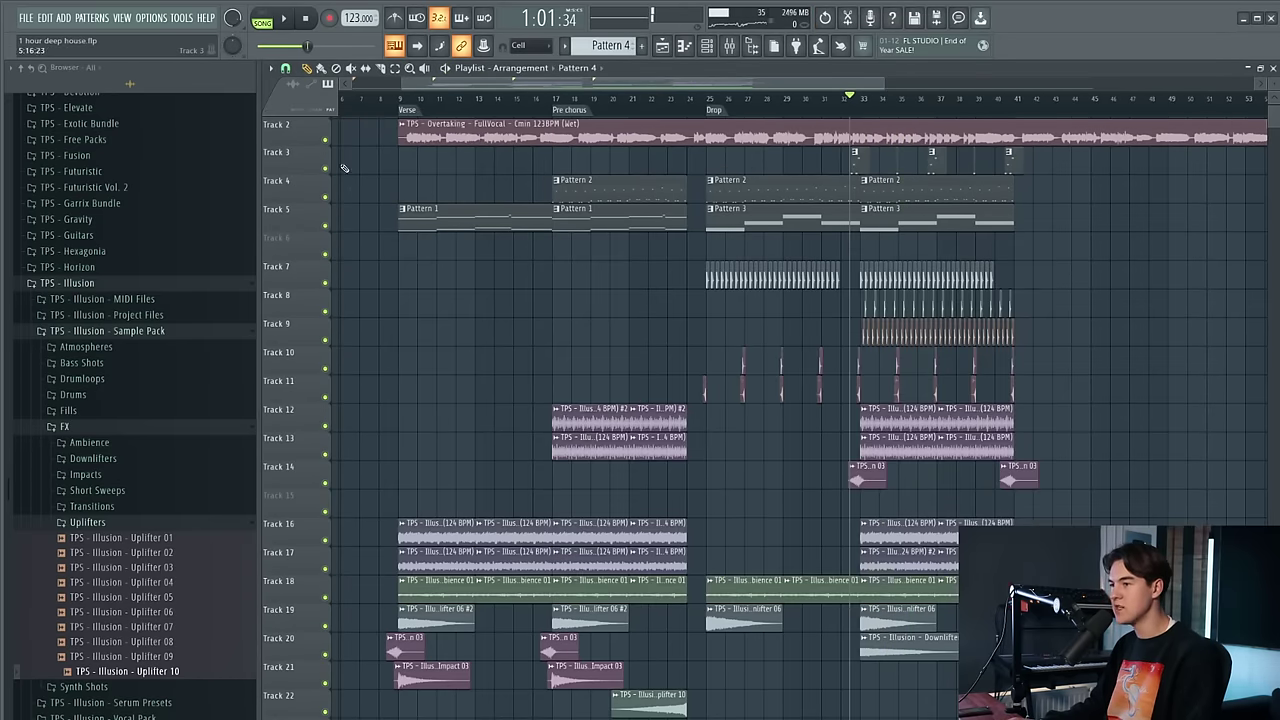
Solo Track 3 during playback and check how Fruity delay 2 on Serum #7 sounds on Pattern 4
right_click(326, 168)
key(space)
scroll(900, 168, up, 3)
click(730, 46)
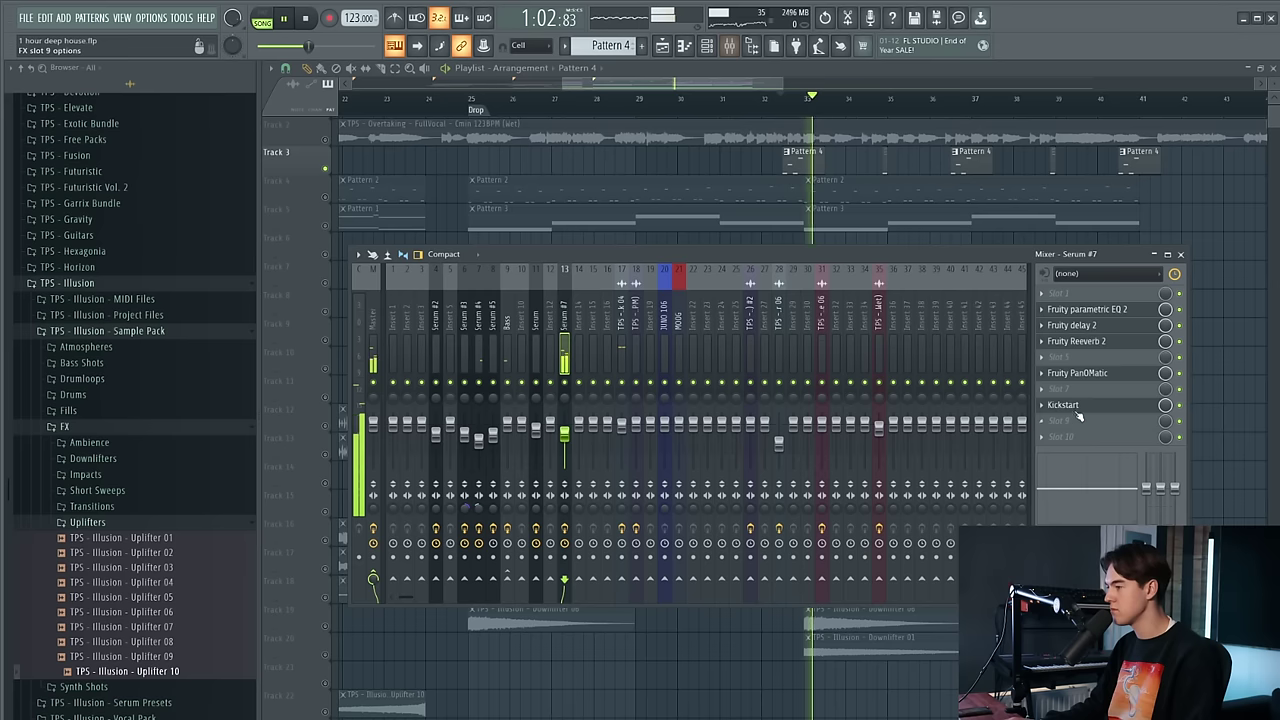
click(1106, 328)
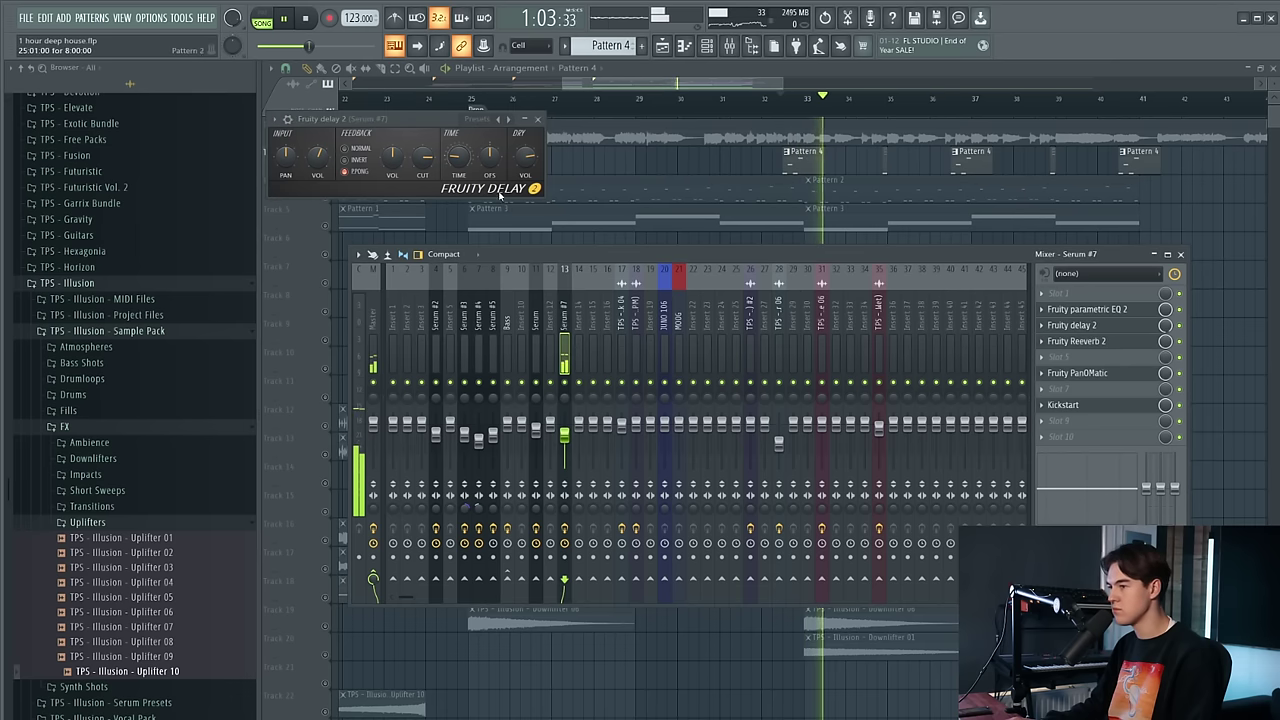
click(623, 175)
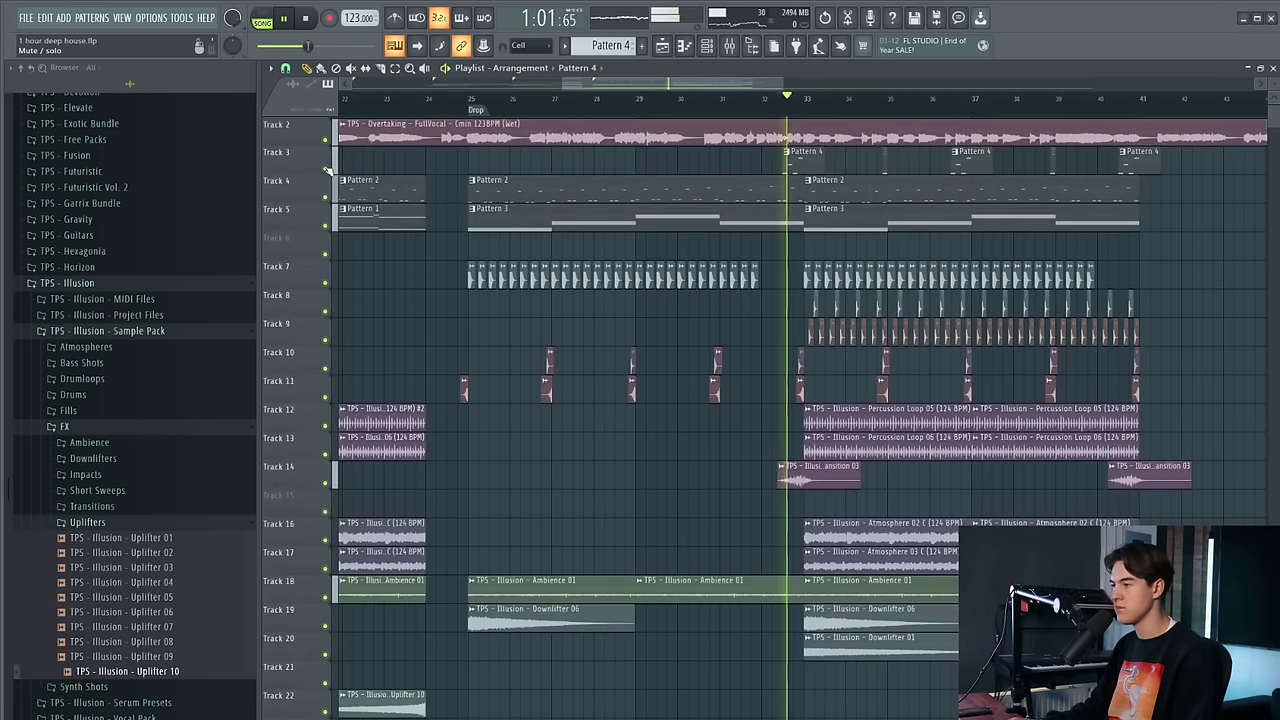
Listen to the arrangement from the verse at bar 9 and review the channel rack
scroll(677, 337, down, 5)
scroll(543, 329, up, 3)
scroll(541, 321, down, 3)
scroll(518, 302, up, 3)
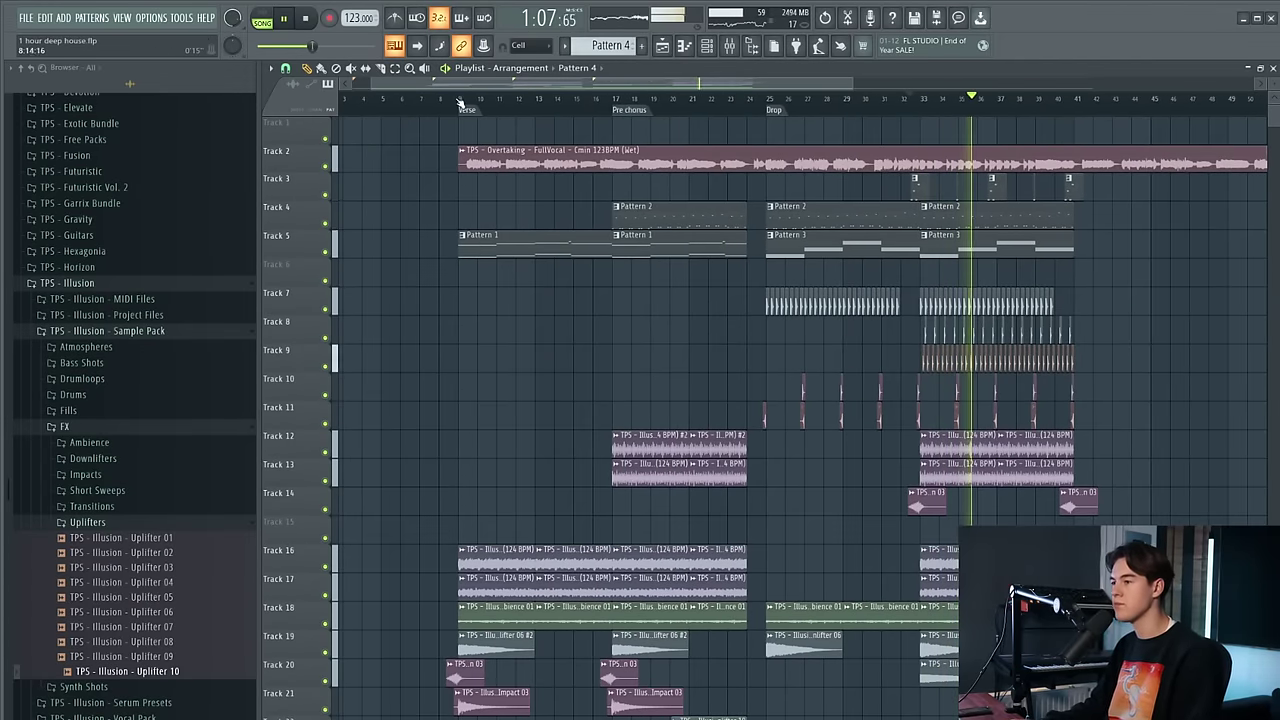
click(460, 104)
scroll(508, 320, up, 2)
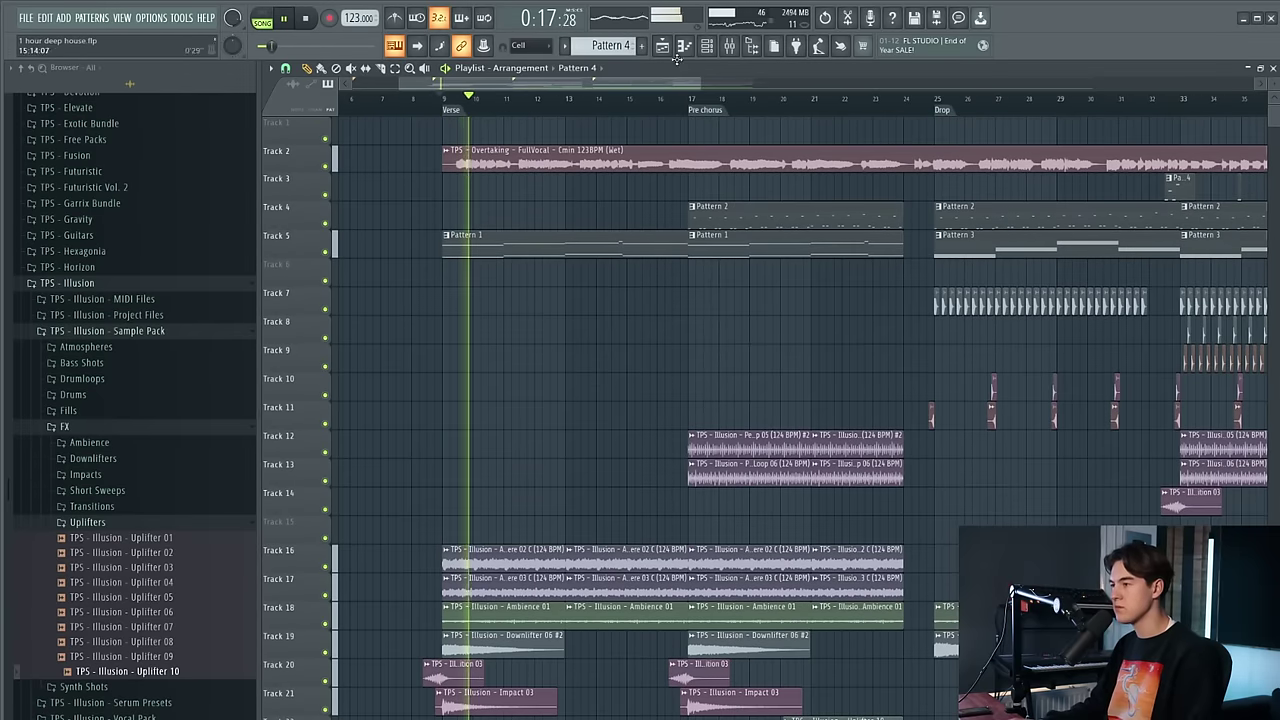
click(705, 50)
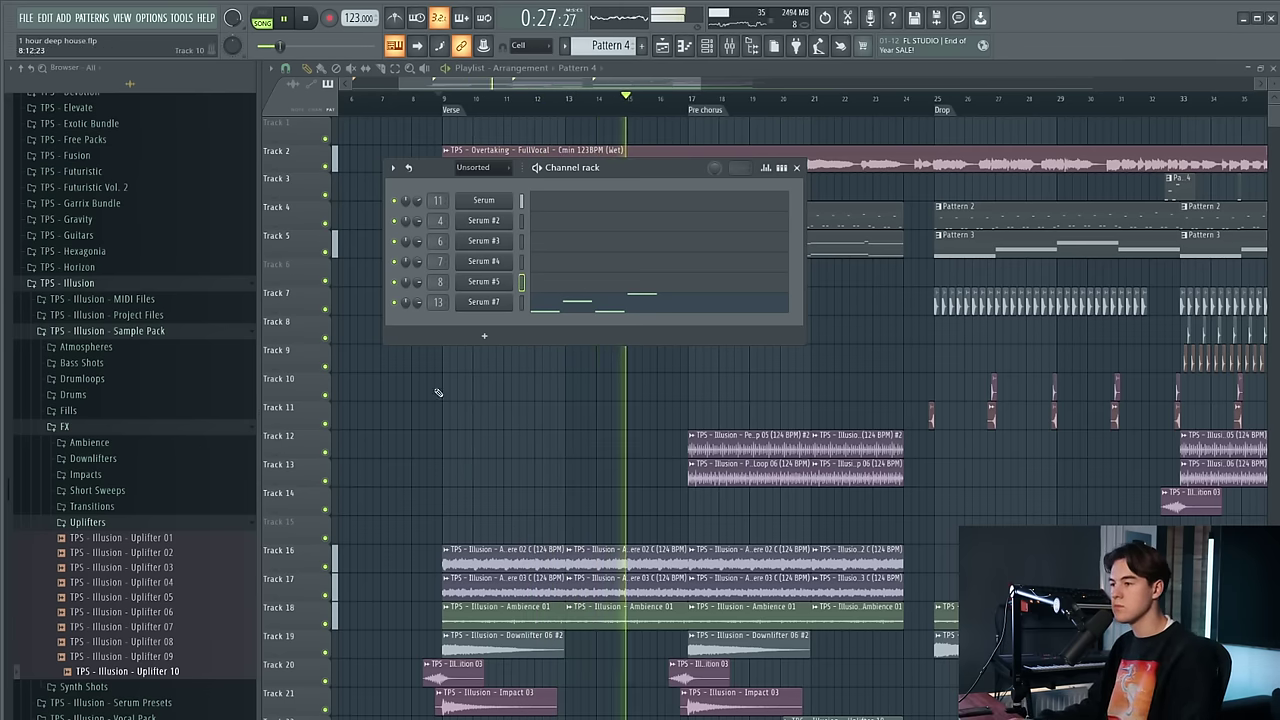
key(F6)
Add the TPS - Illusion - Uplifter 09 sample to Track 23, running from about bar 19 to bar 24
click(88, 522)
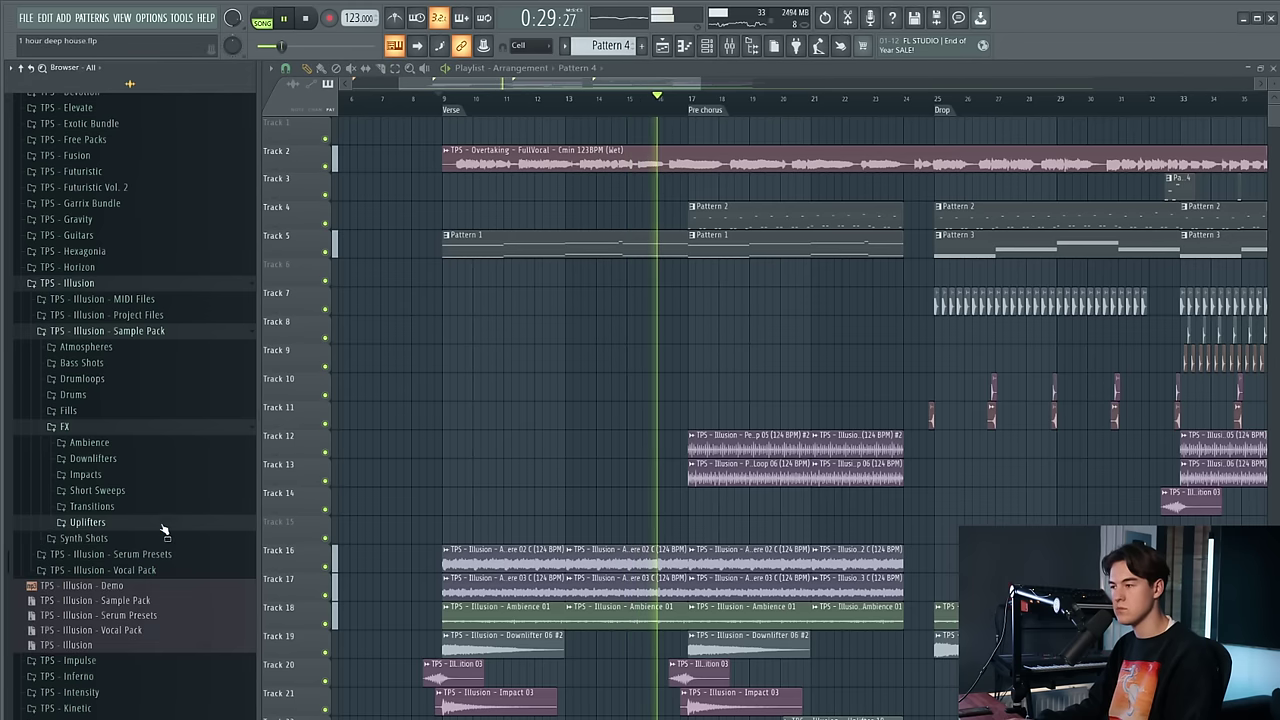
scroll(754, 353, down, 3)
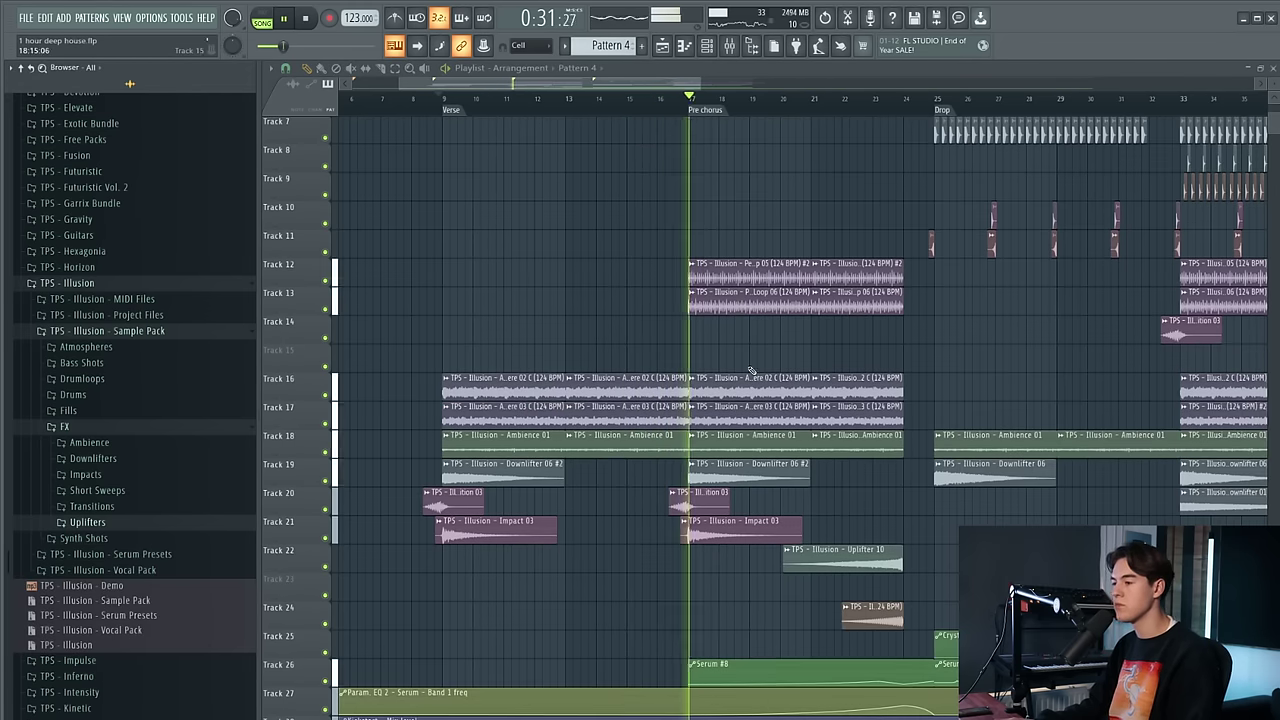
scroll(884, 503, up, 3)
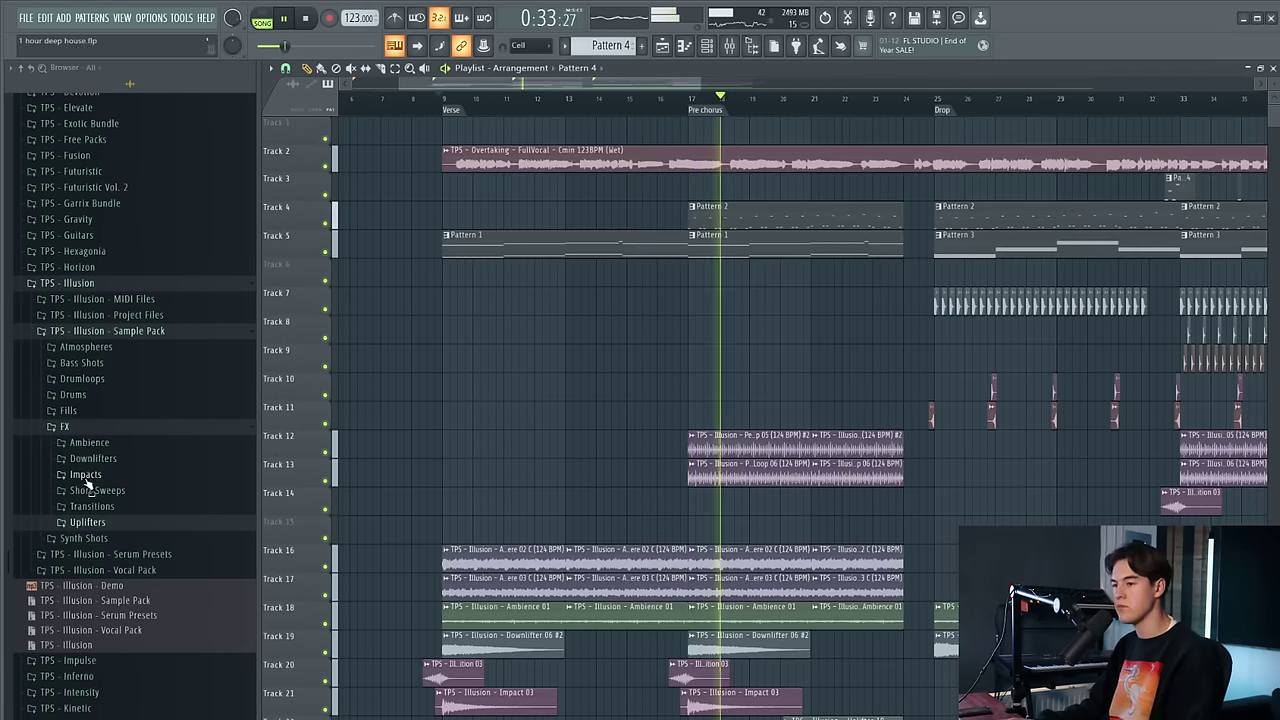
scroll(87, 482, up, 2)
scroll(811, 471, down, 1)
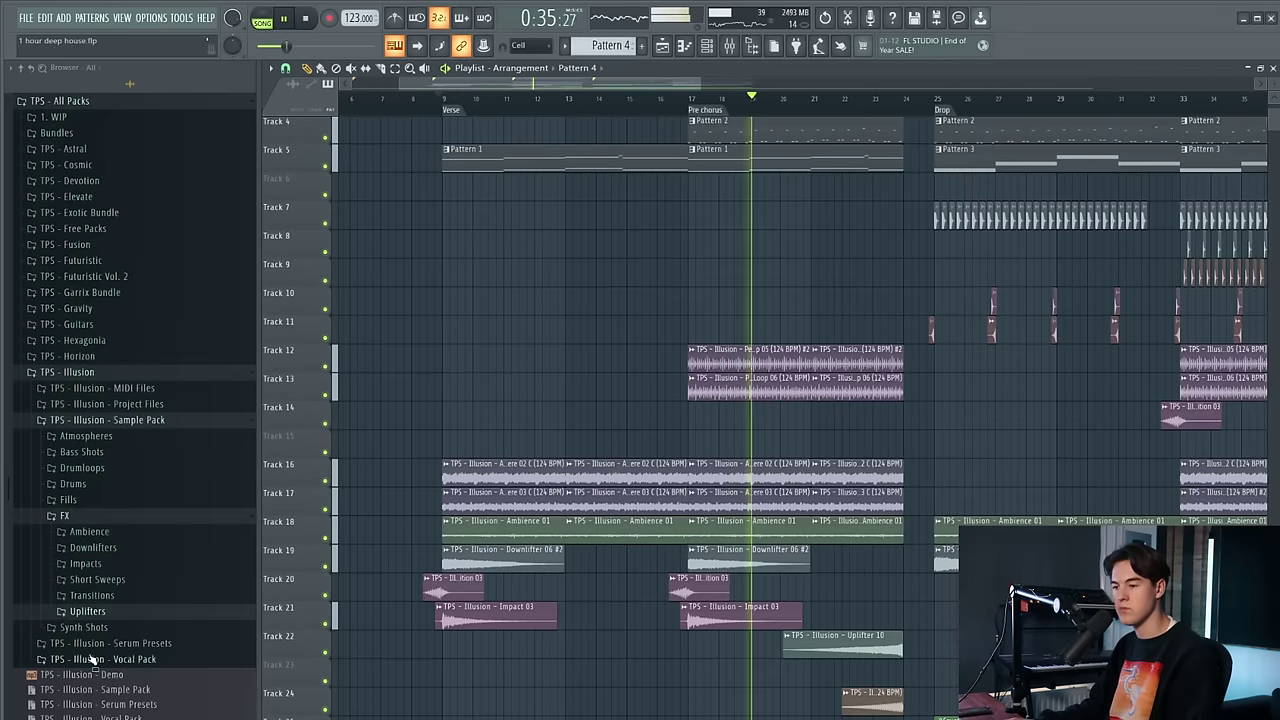
click(87, 611)
scroll(100, 560, down, 3)
drag(120, 567, 751, 686)
scroll(875, 616, up, 3)
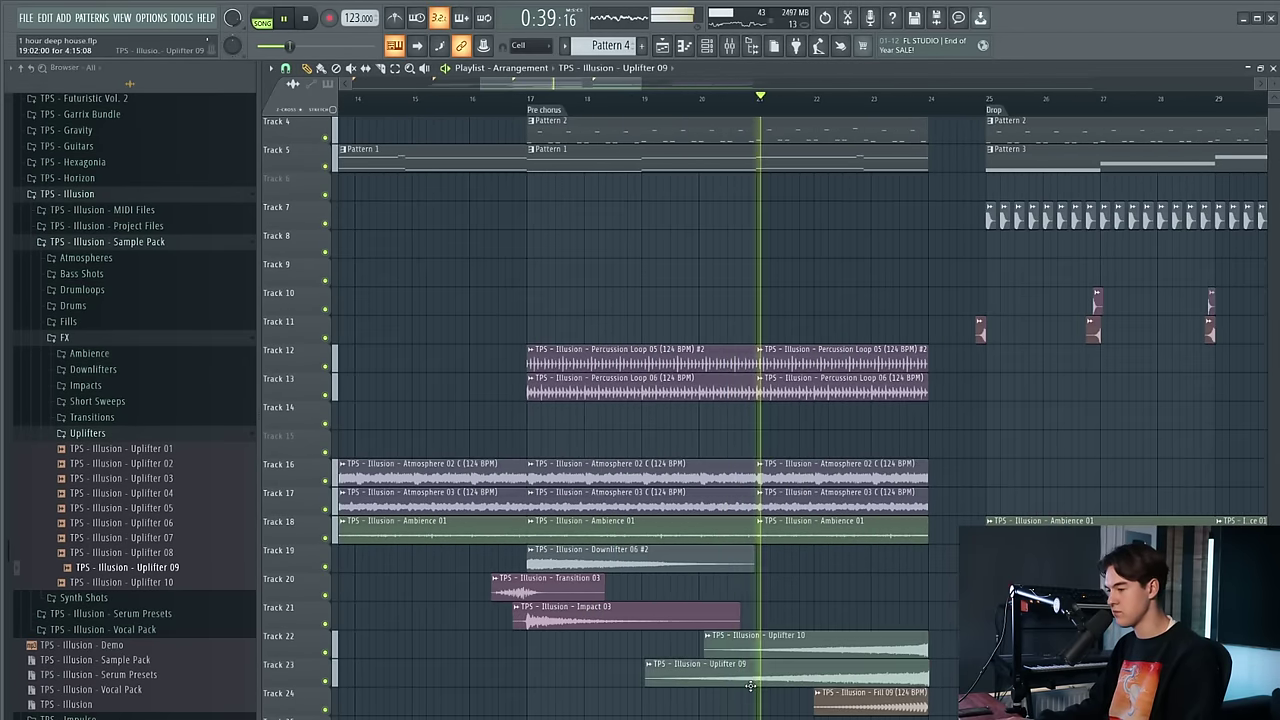
Lower the Uplifter 09 channel volume to about 11% and replay the end of the pre-chorus
double_click(750, 686)
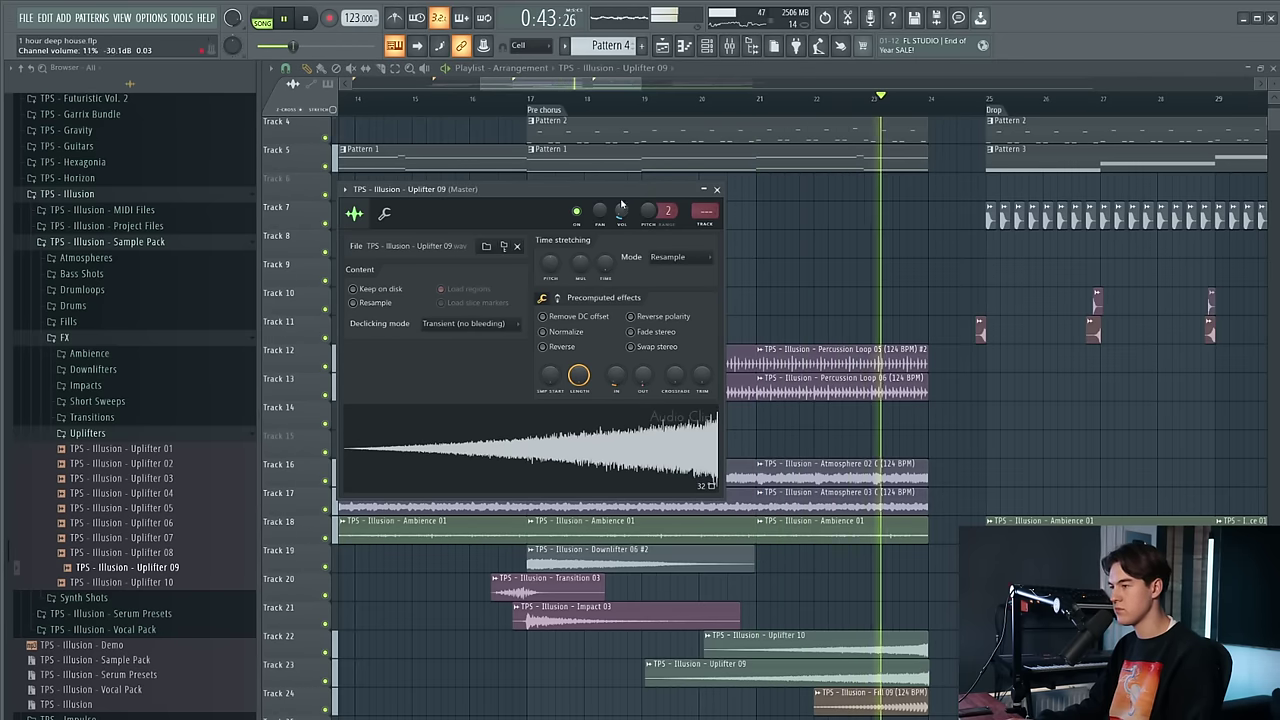
click(716, 189)
scroll(803, 147, up, 3)
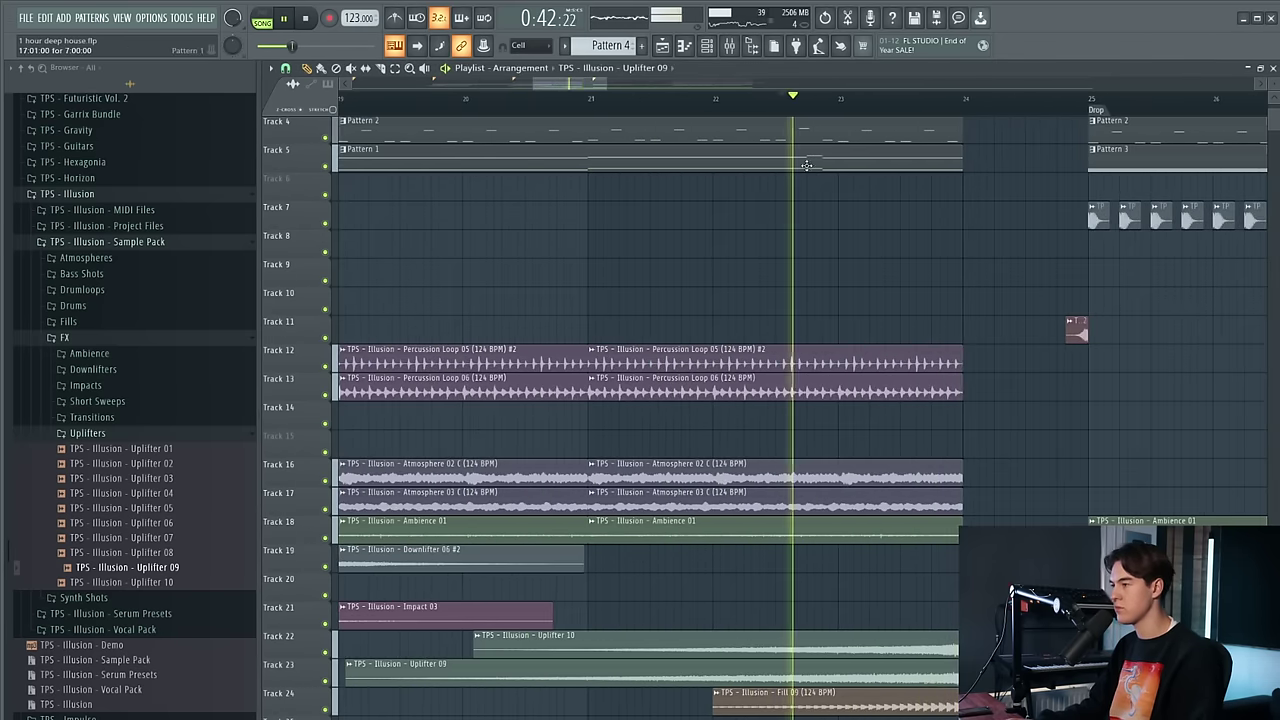
Inspect the Serum notes of Pattern 1 in the piano roll and replay the end of the pre-chorus in the playlist
double_click(803, 147)
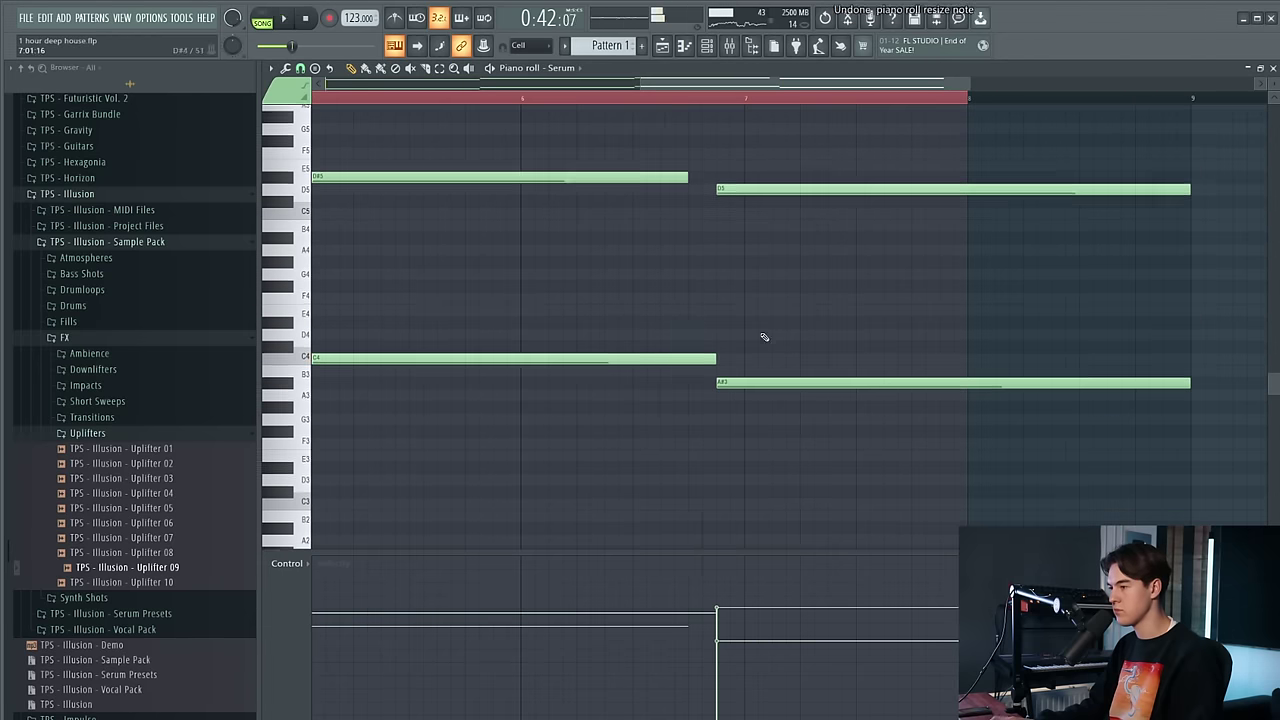
drag(815, 447, 746, 117)
click(662, 46)
click(782, 112)
key(space)
scroll(782, 260, down, 3)
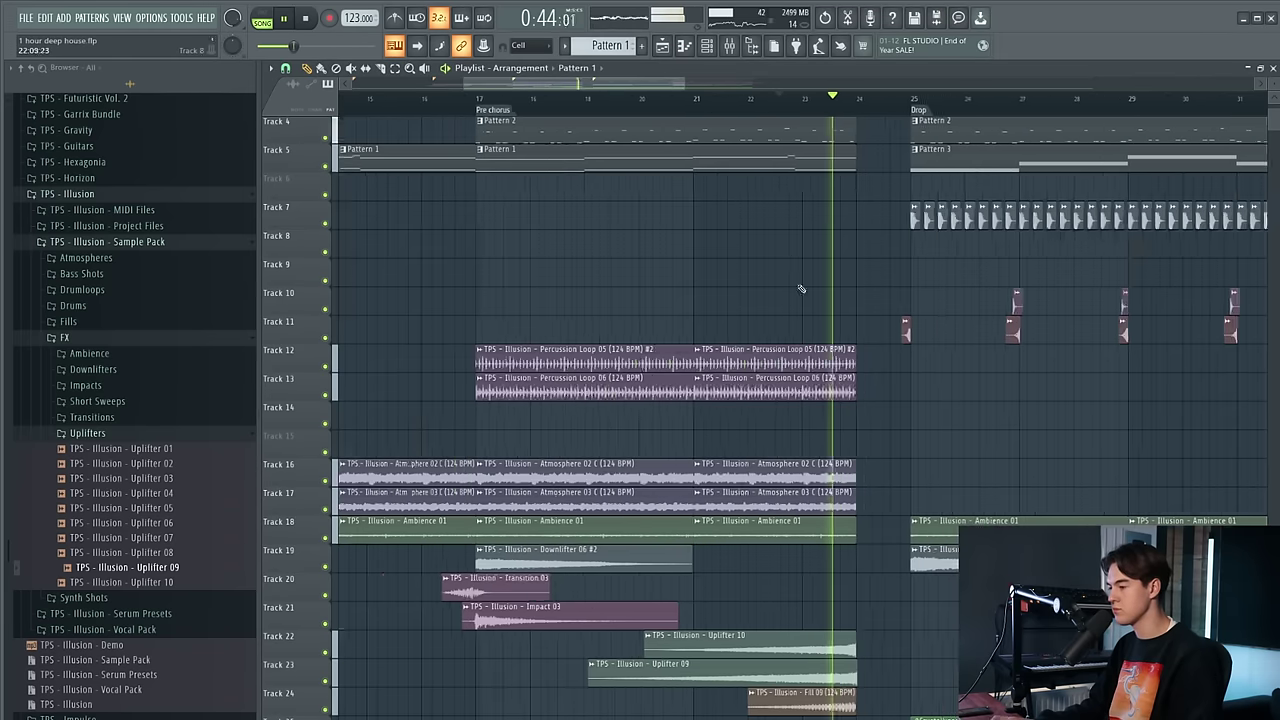
Nudge the Uplifter 09 clip on Track 23 slightly earlier so that it ends exactly at bar 24
scroll(782, 260, down, 1)
scroll(817, 394, down, 3)
scroll(842, 506, up, 4)
click(808, 476)
key(space)
key(space)
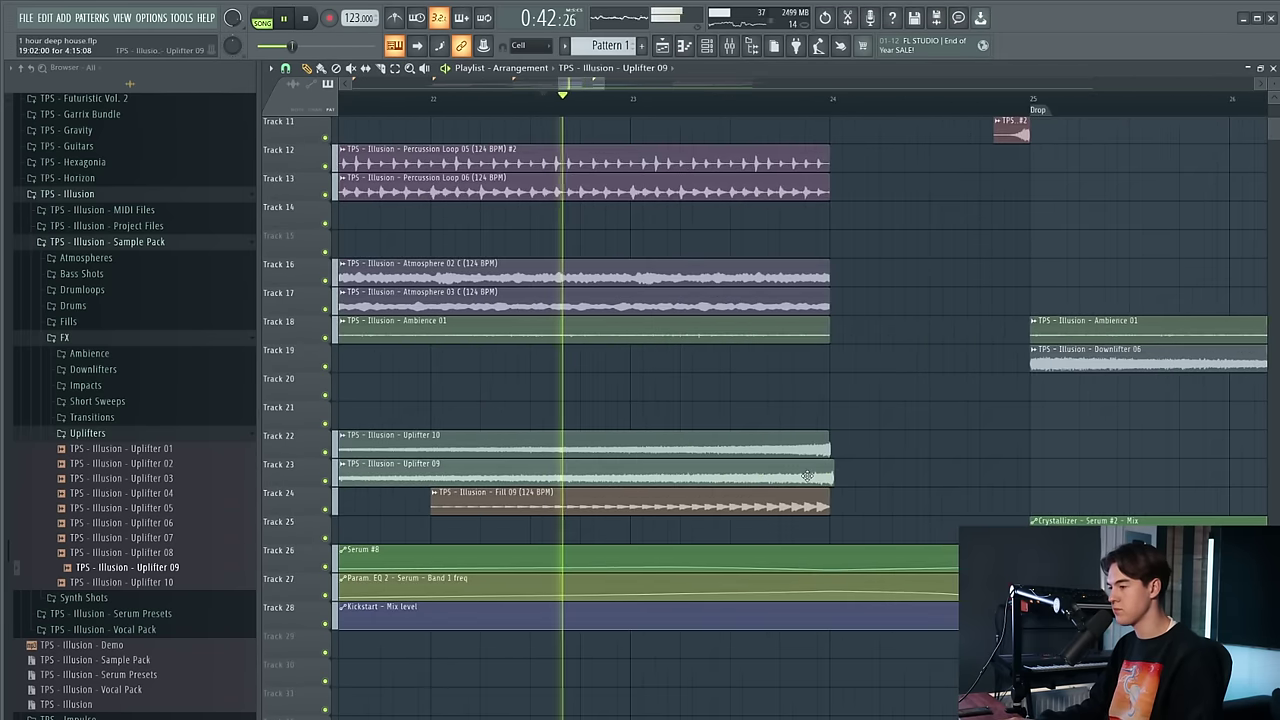
drag(808, 476, 804, 476)
scroll(749, 476, down, 3)
right_click(704, 476)
key(ctrl+z)
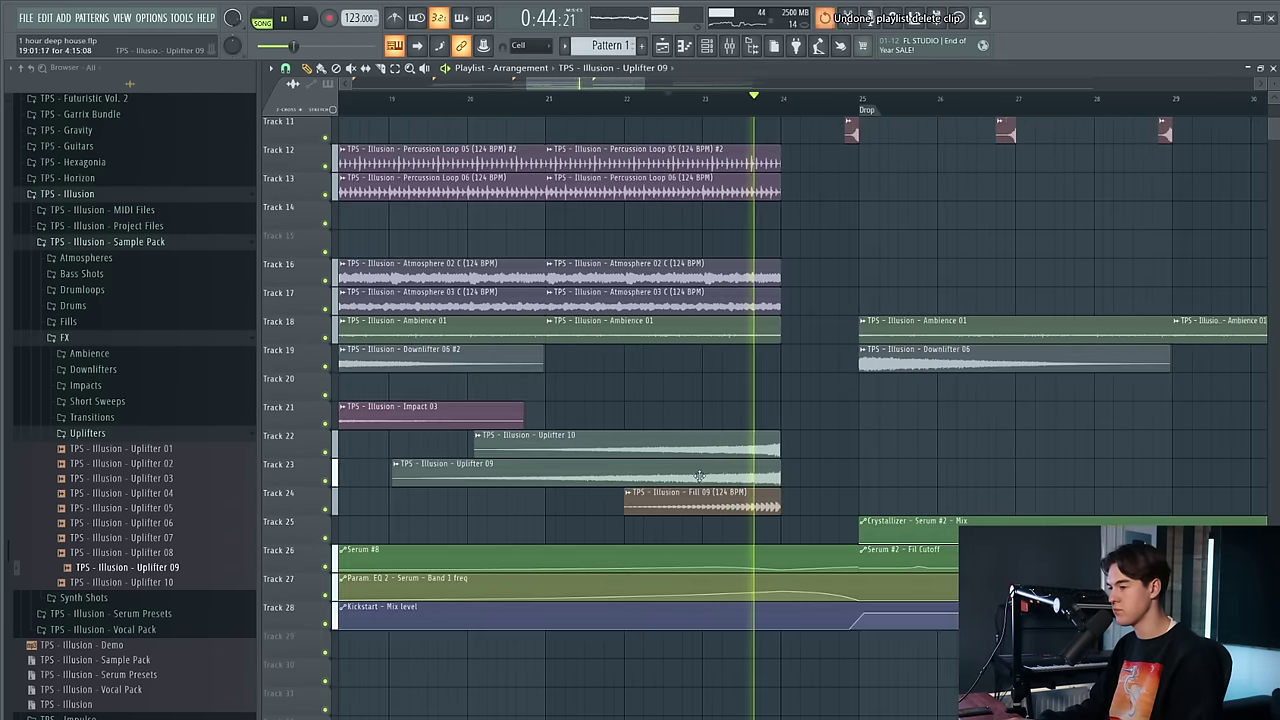
Check the Uplifter 09 channel settings and increase the fade-in of the TPS - Illusion - Uplifter 10 sample
double_click(700, 476)
right_click(897, 471)
double_click(760, 448)
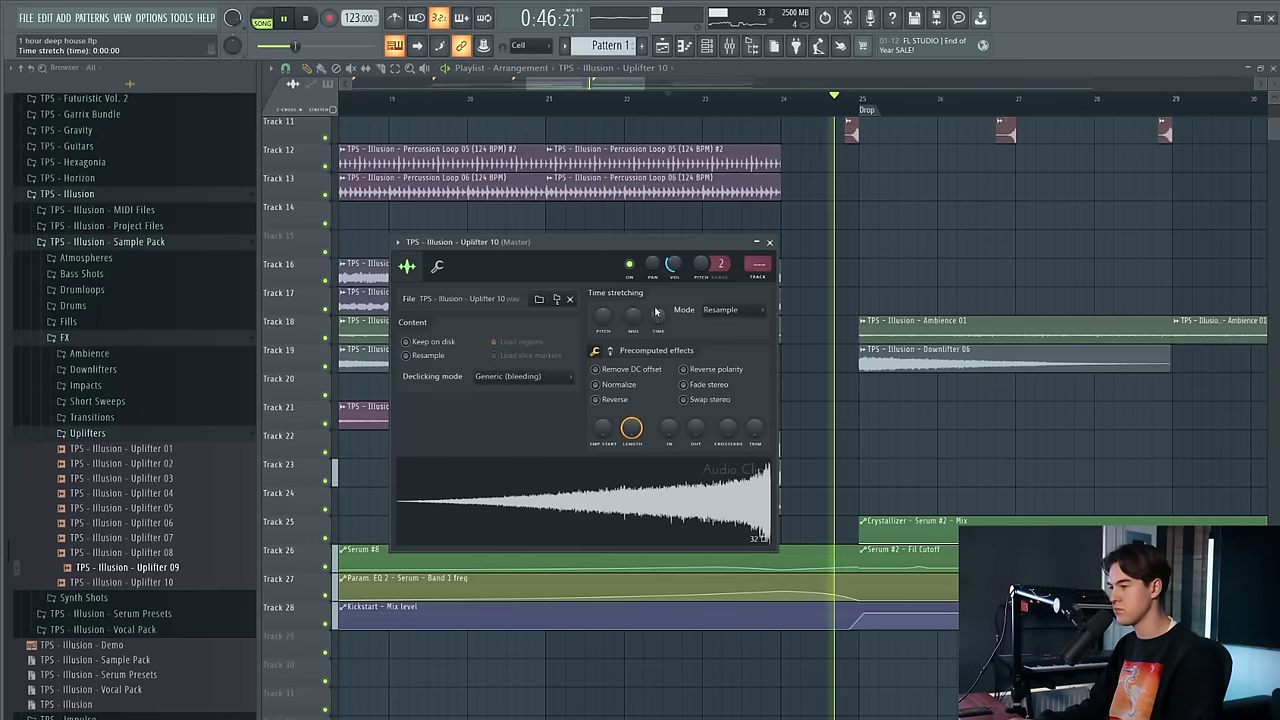
drag(669, 428, 669, 405)
right_click(928, 457)
Listen through the drop, then replay the arrangement from the verse at bar 9
scroll(788, 380, down, 3)
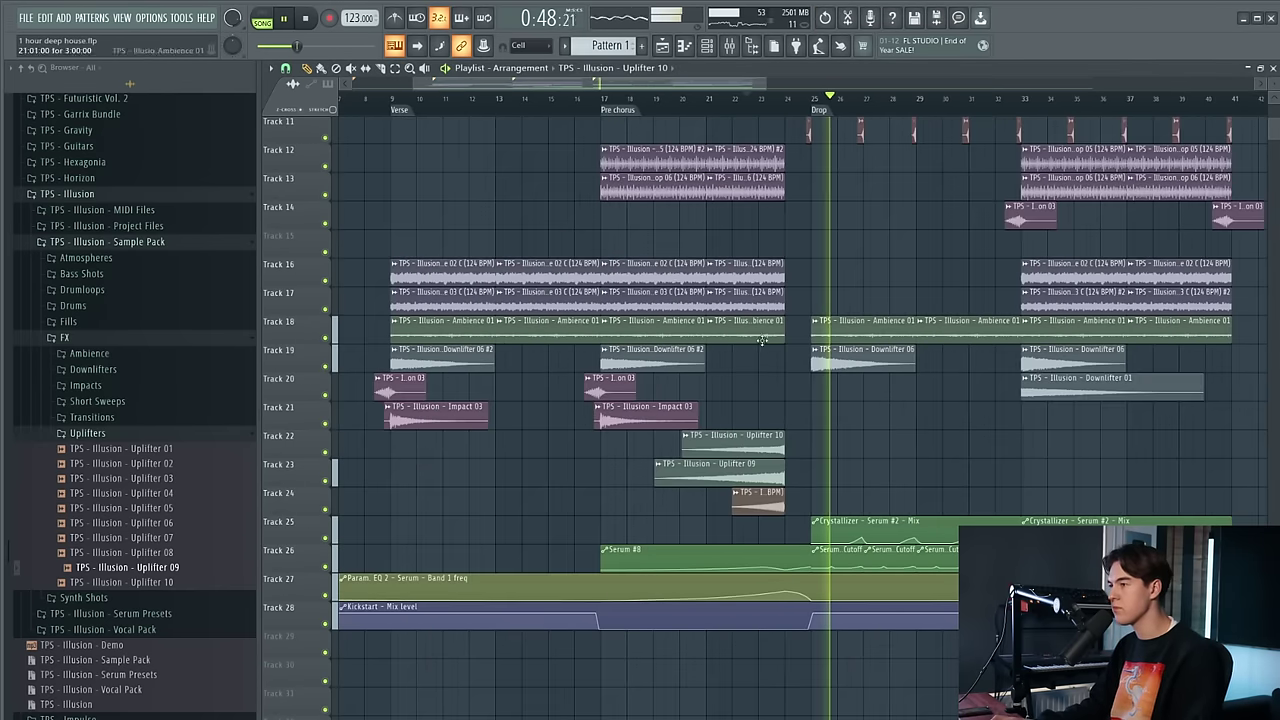
scroll(770, 306, up, 5)
scroll(750, 243, down, 3)
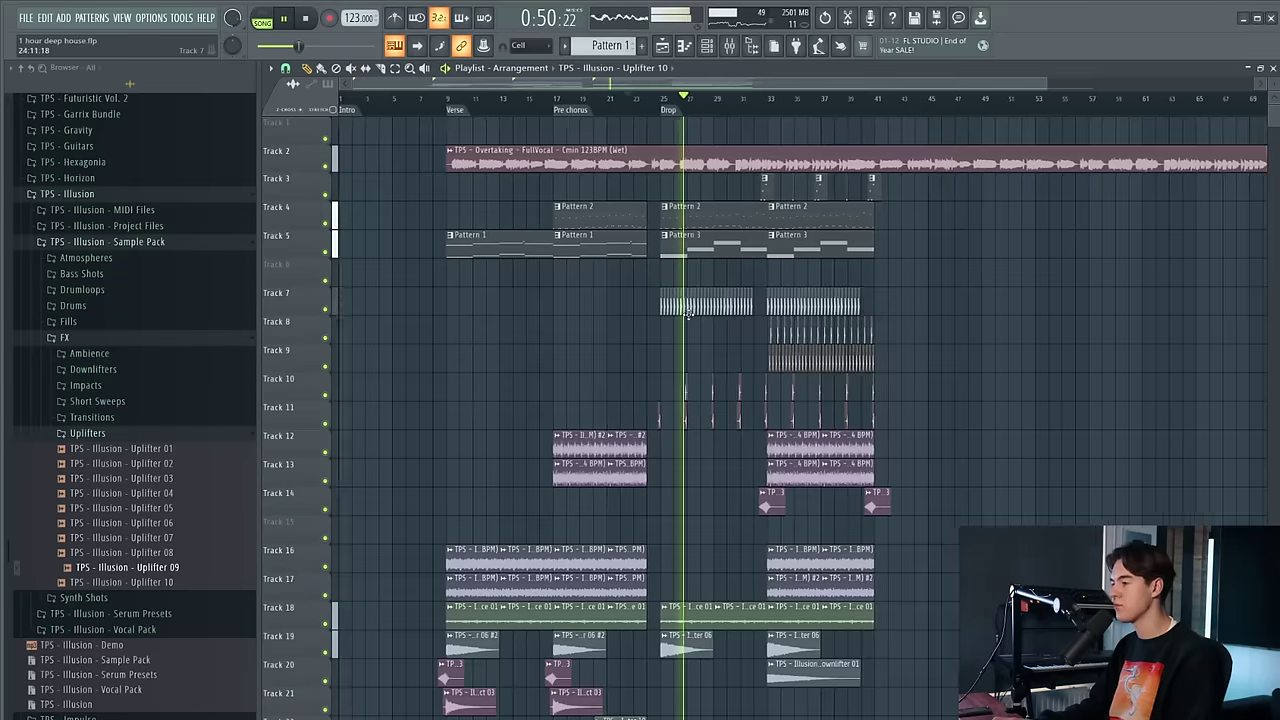
scroll(617, 337, down, 2)
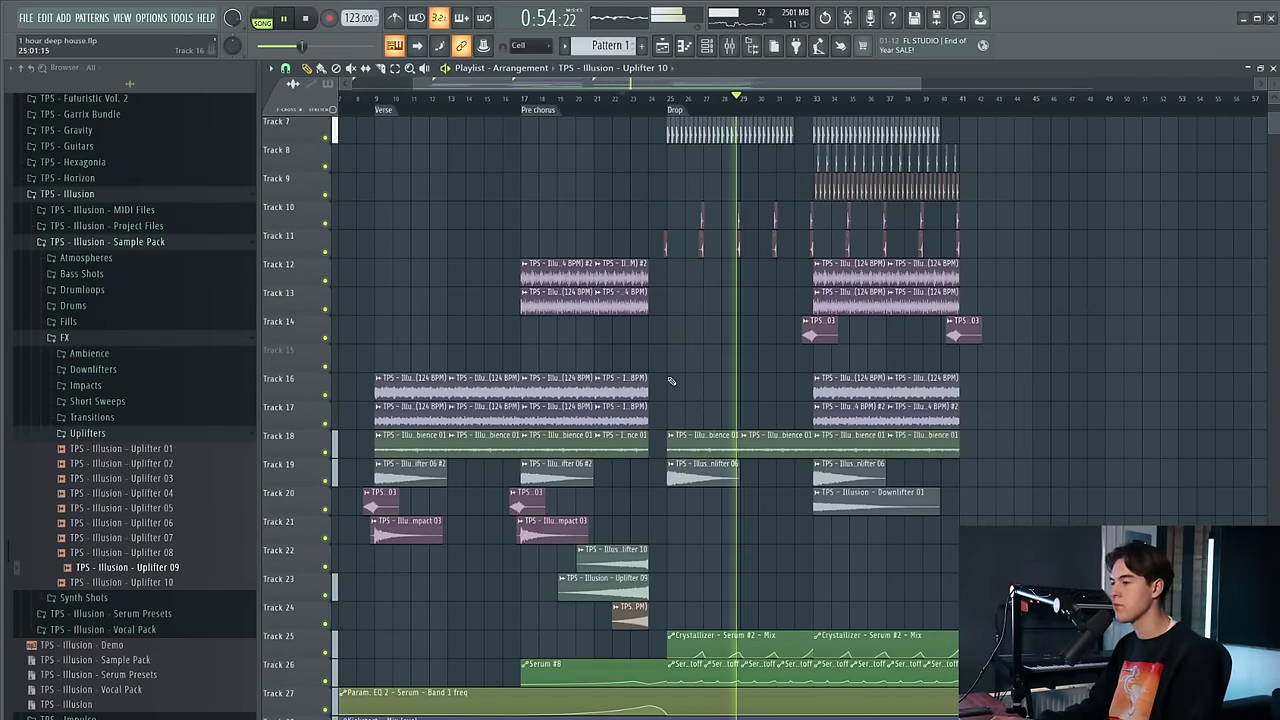
click(372, 103)
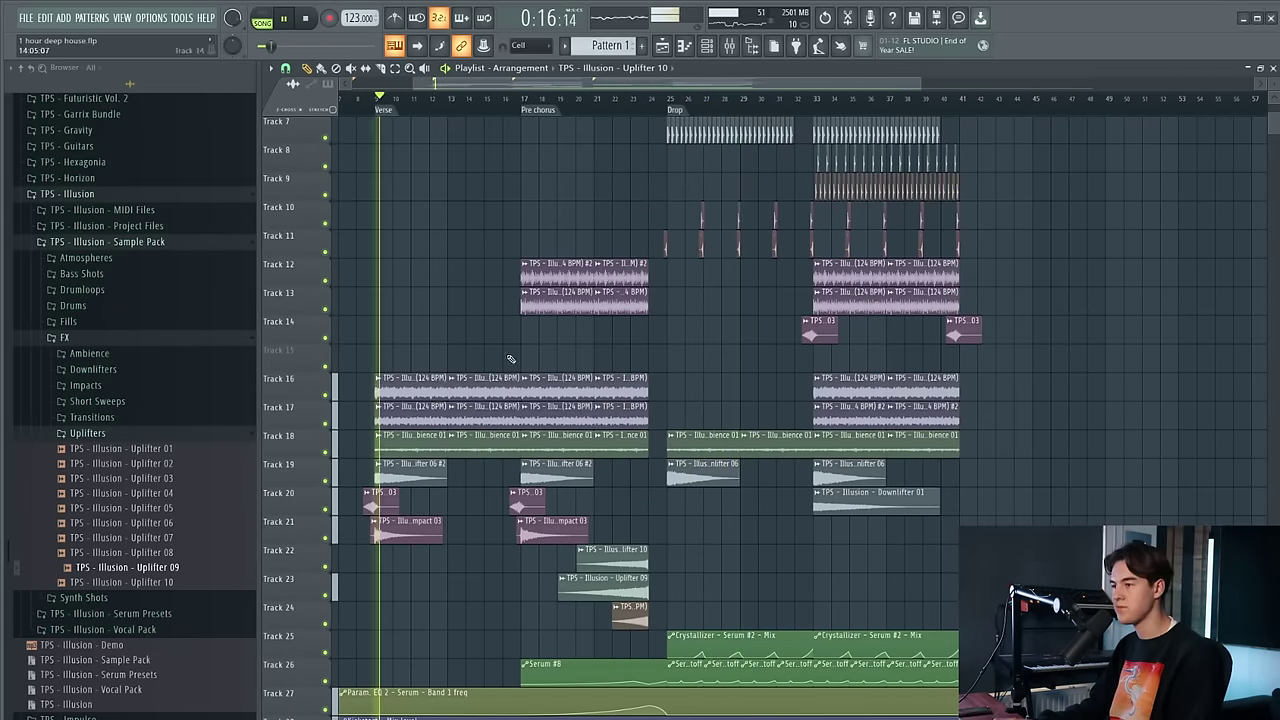
scroll(513, 201, up, 2)
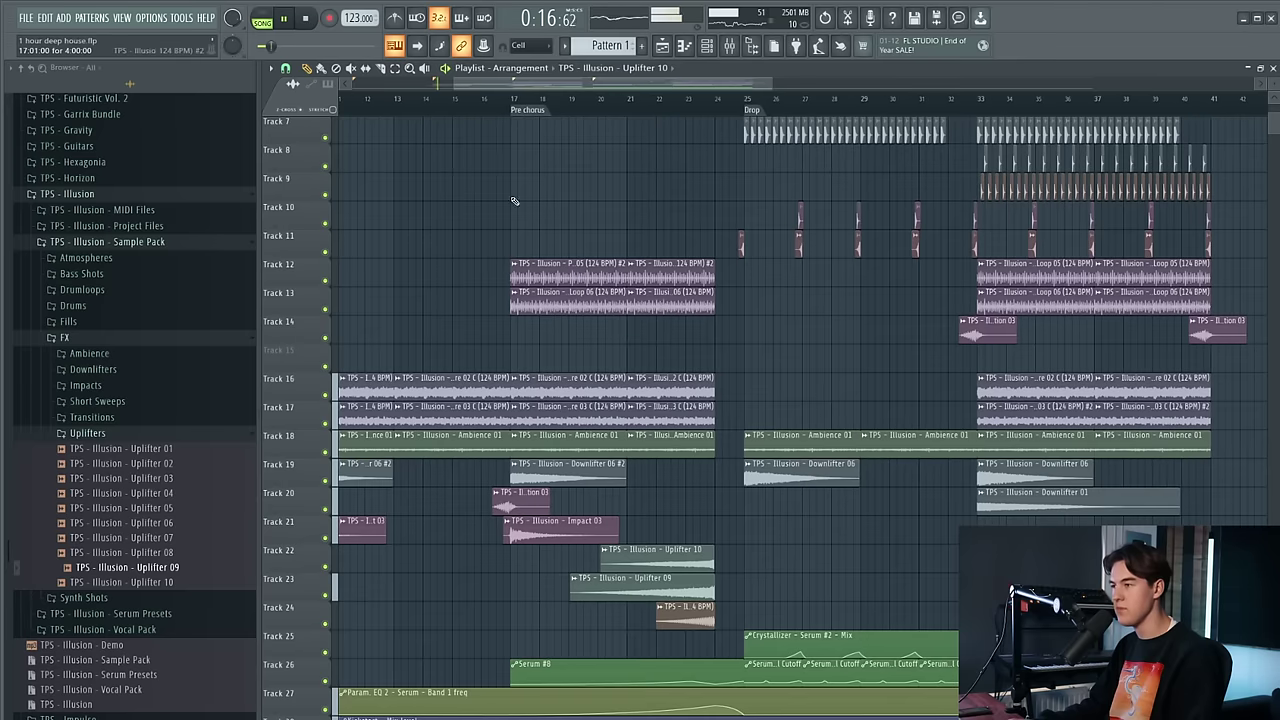
Browse the Ambience samples of the TPS - Illusion pack during the pre-chorus, then stop playback
click(130, 433)
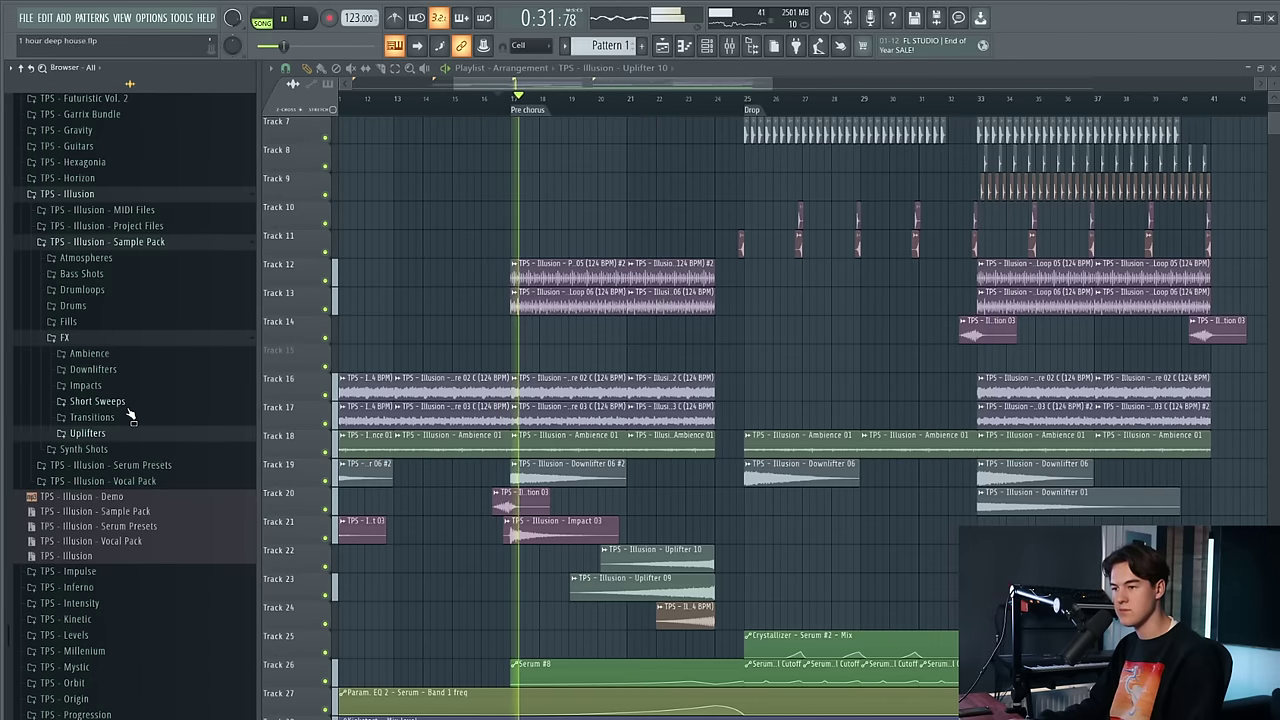
click(142, 354)
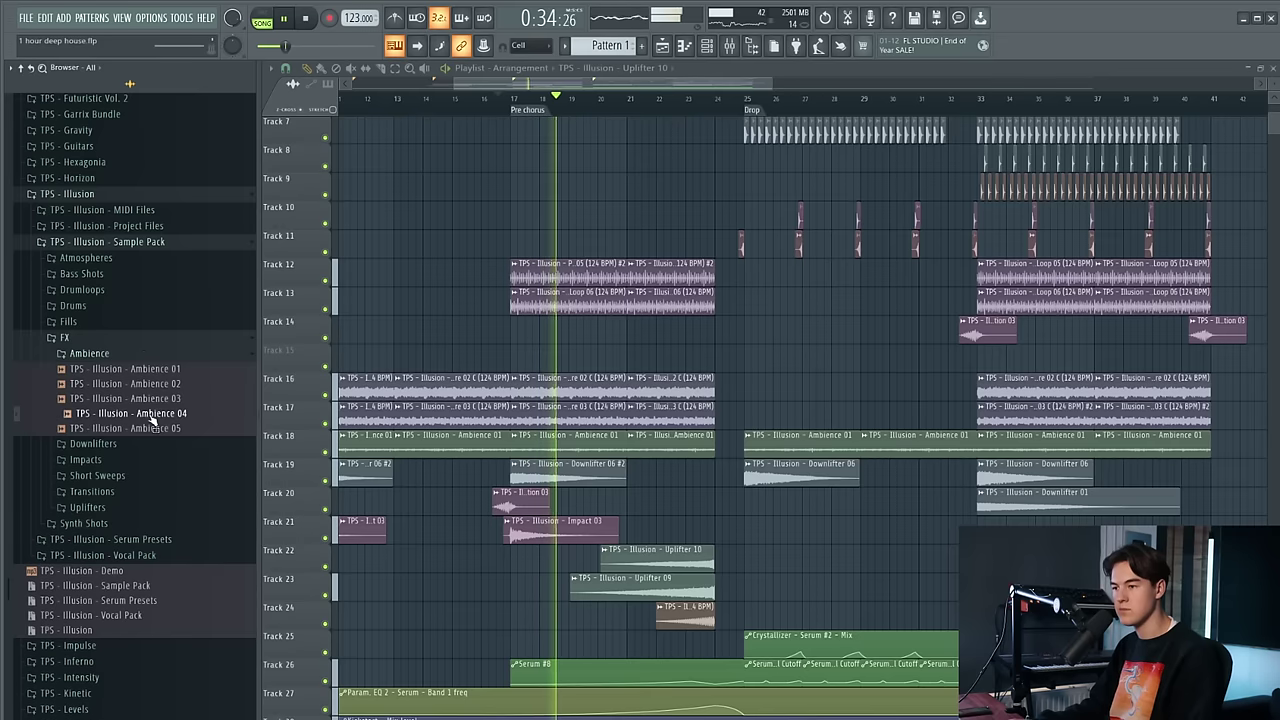
click(142, 355)
key(space)
scroll(680, 190, up, 4)
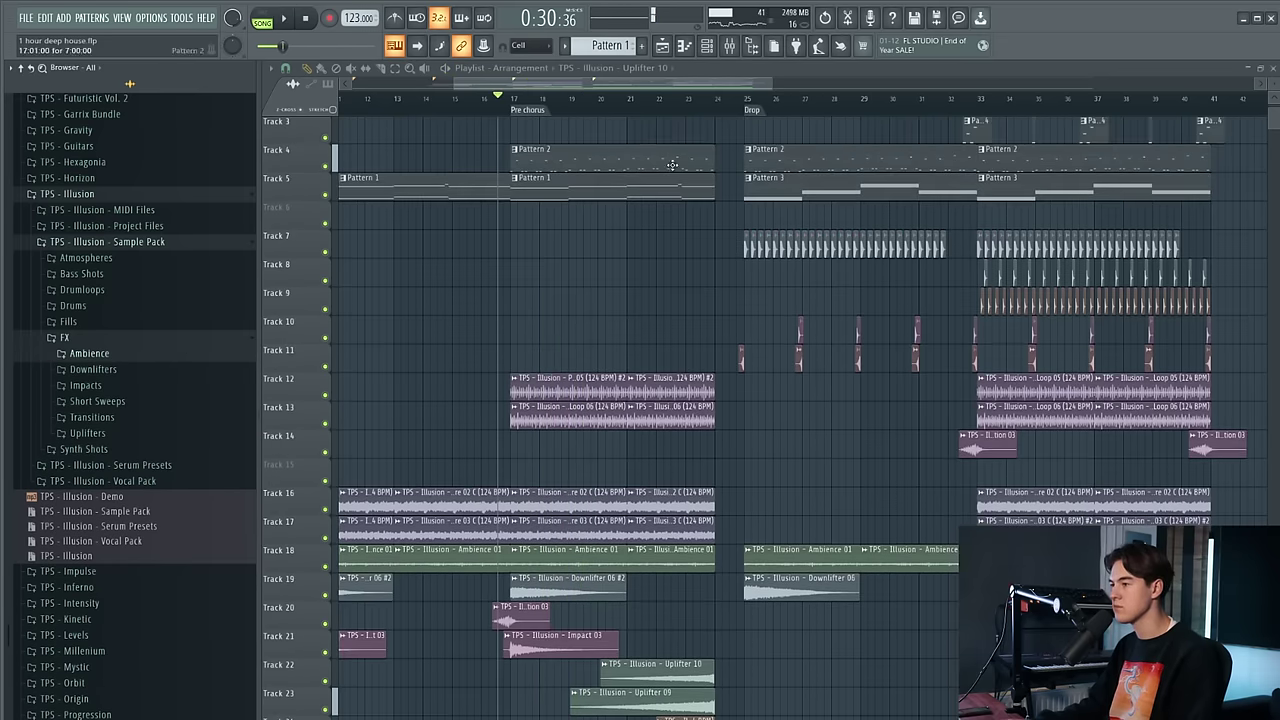
Add Fruity Reeverb 2 to effect slot 7 of the Serum #2 mixer track and create an automation clip for its mix level
key(F9)
click(436, 310)
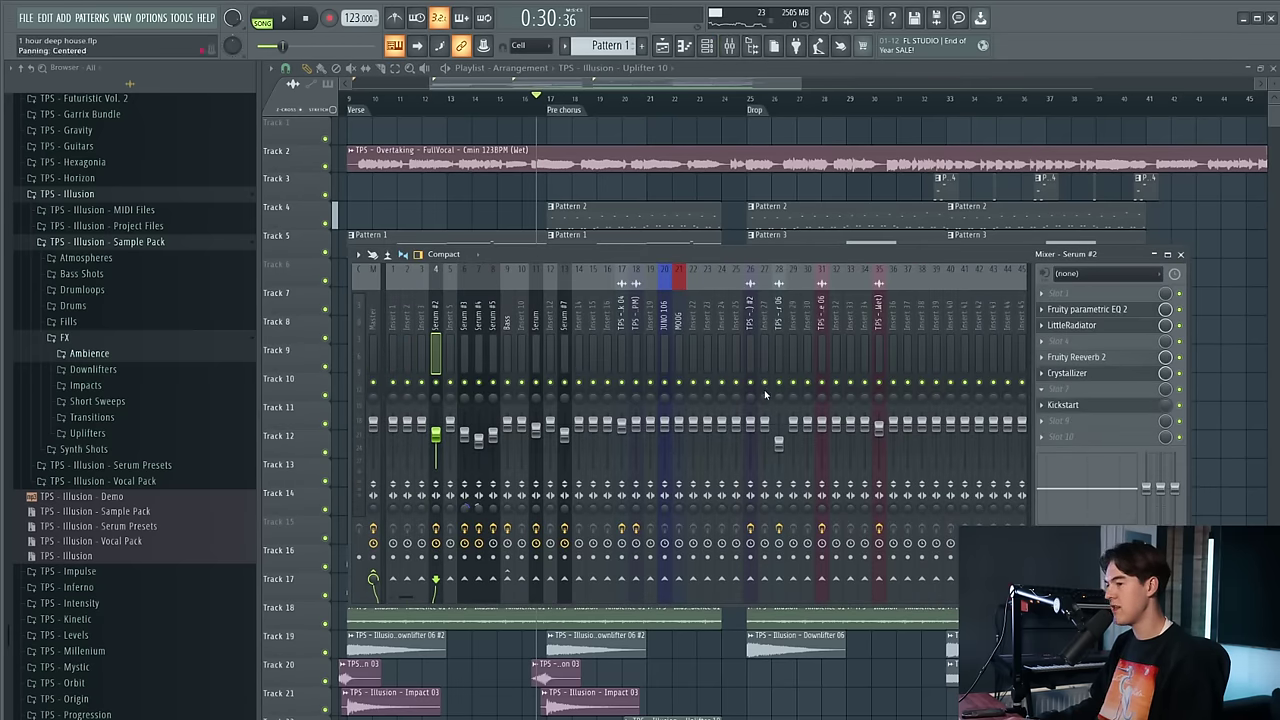
click(1073, 389)
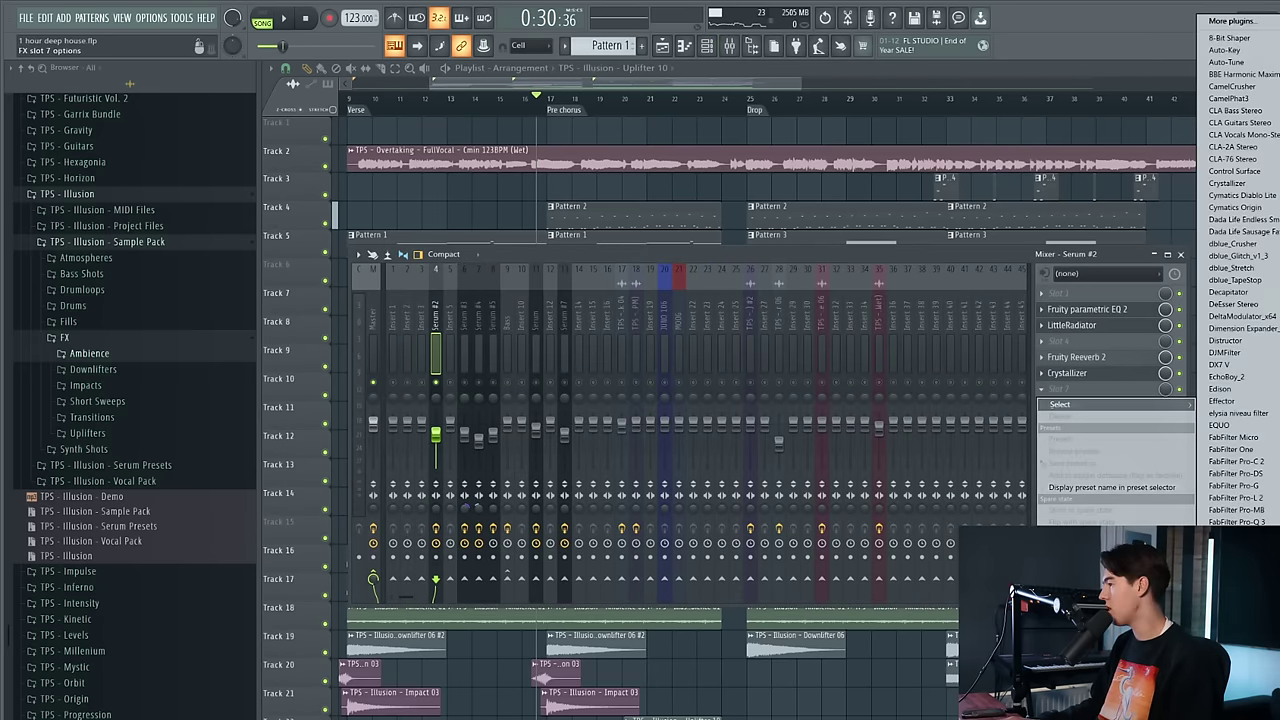
click(1237, 650)
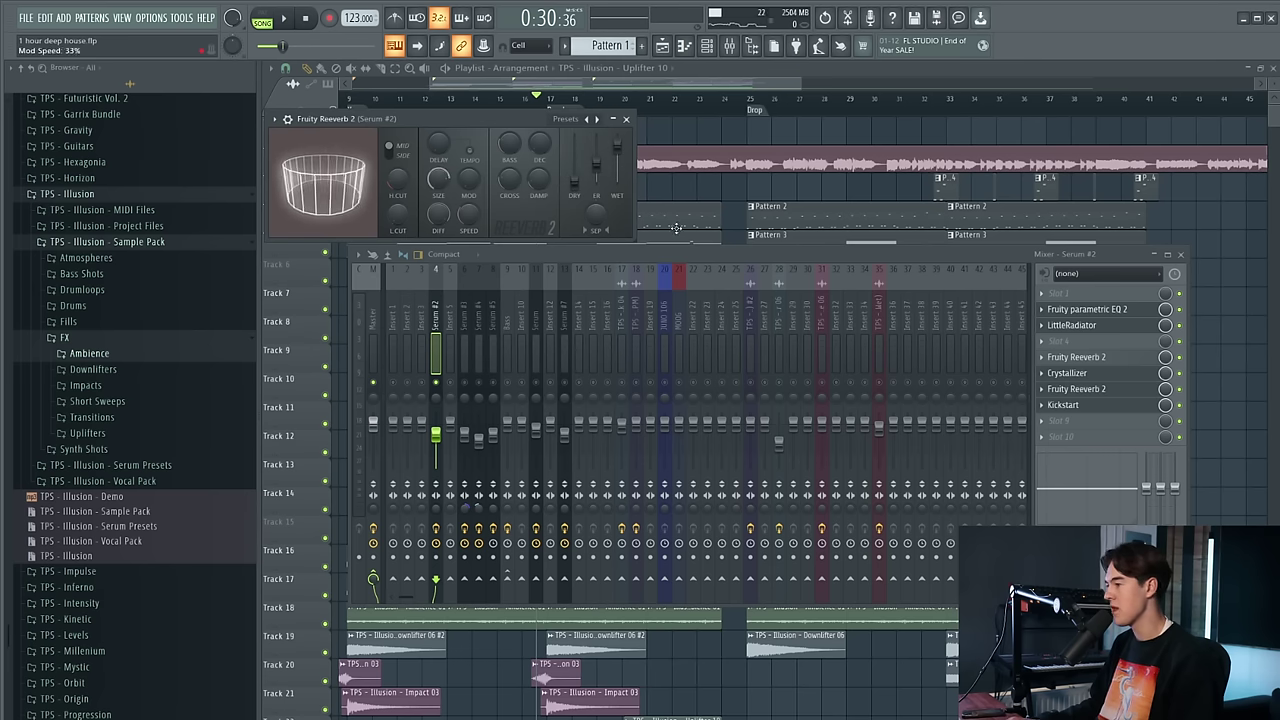
right_click(1161, 388)
click(1210, 481)
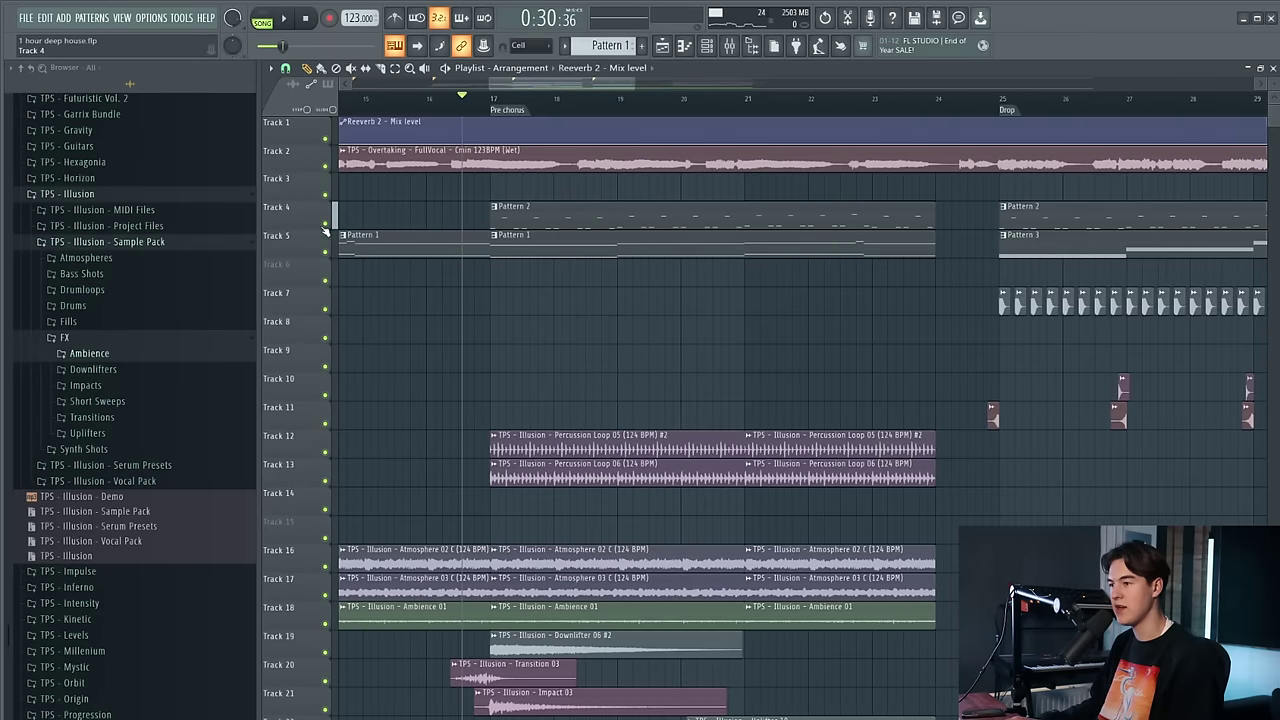
Solo Track 4 with the automation on Track 1 kept active, and play from about bar 18
right_click(324, 225)
click(323, 140)
click(324, 140)
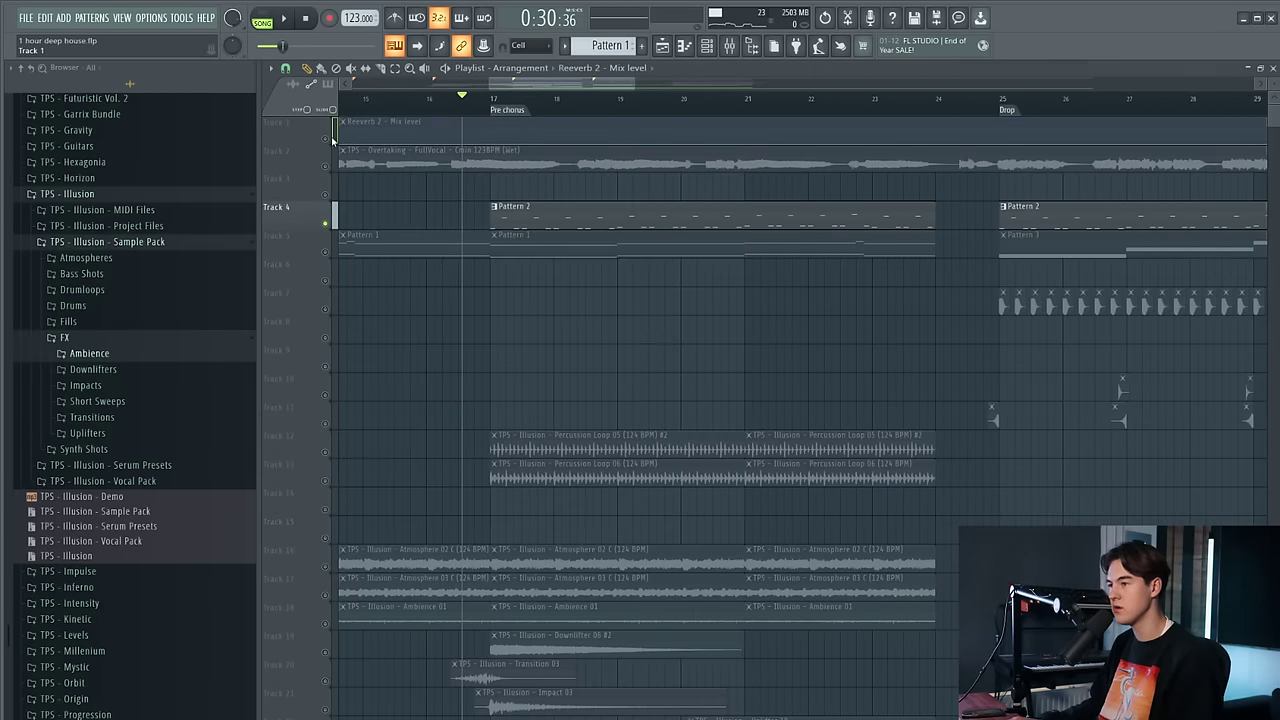
click(325, 138)
key(space)
click(560, 101)
Shape the Reeverb 2 mix level automation to rise from about bar 20.5 to a low peak near bar 24 and fall to zero at the drop
right_click(730, 140)
right_click(914, 132)
click(801, 99)
scroll(906, 150, up, 3)
scroll(924, 182, up, 1)
drag(924, 129, 927, 131)
right_click(1008, 161)
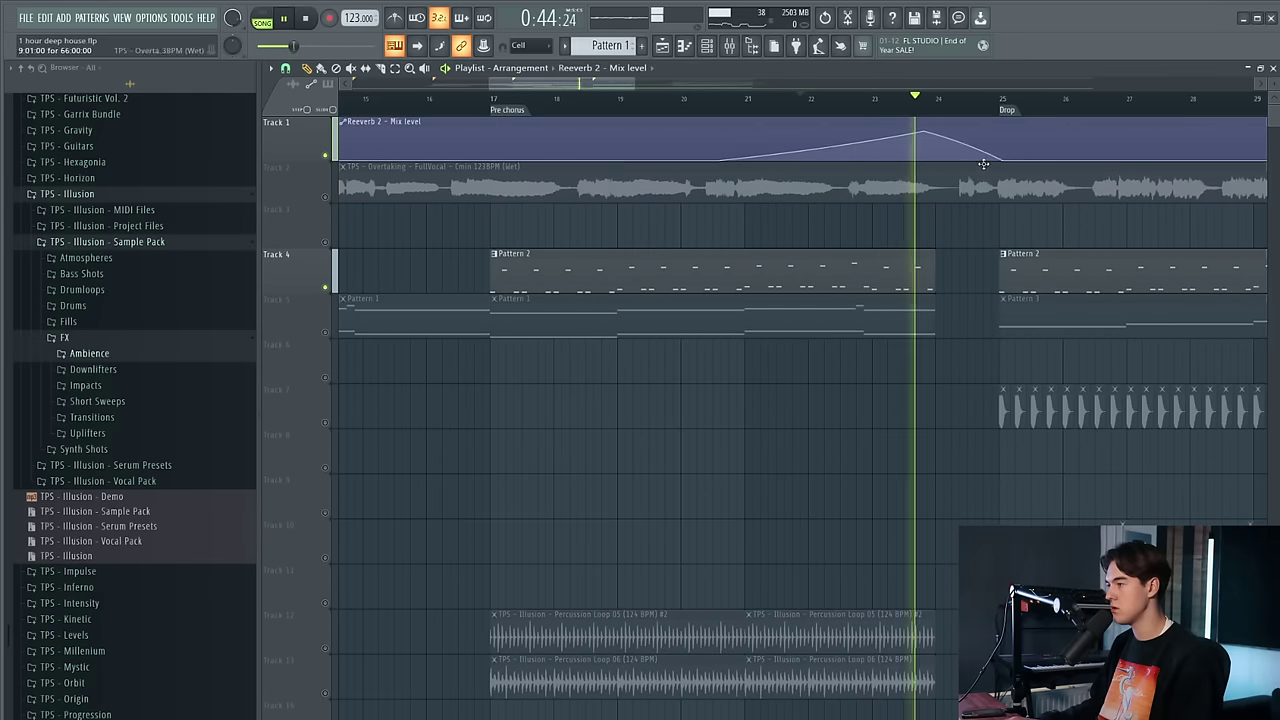
drag(927, 130, 930, 139)
click(796, 99)
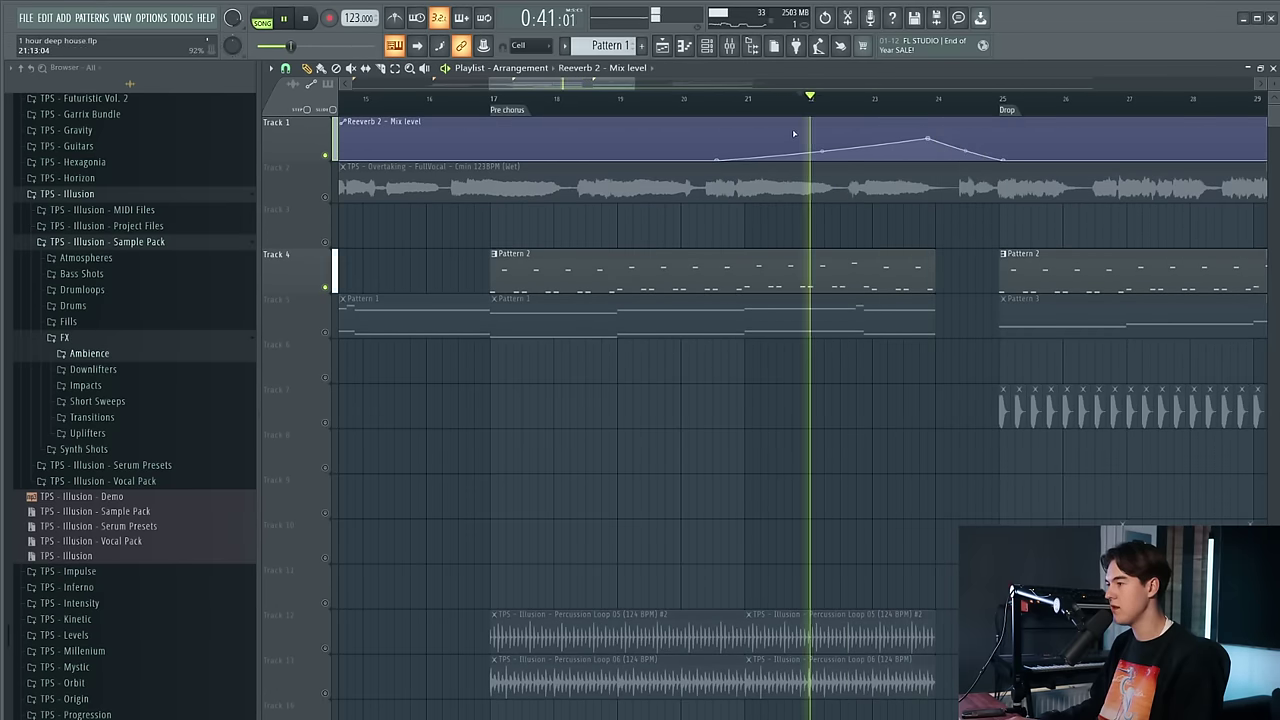
Check the new Reeverb 2's decay time and reshape its mix automation to rise from about bar 19 and reach zero before the drop
click(730, 46)
click(1090, 389)
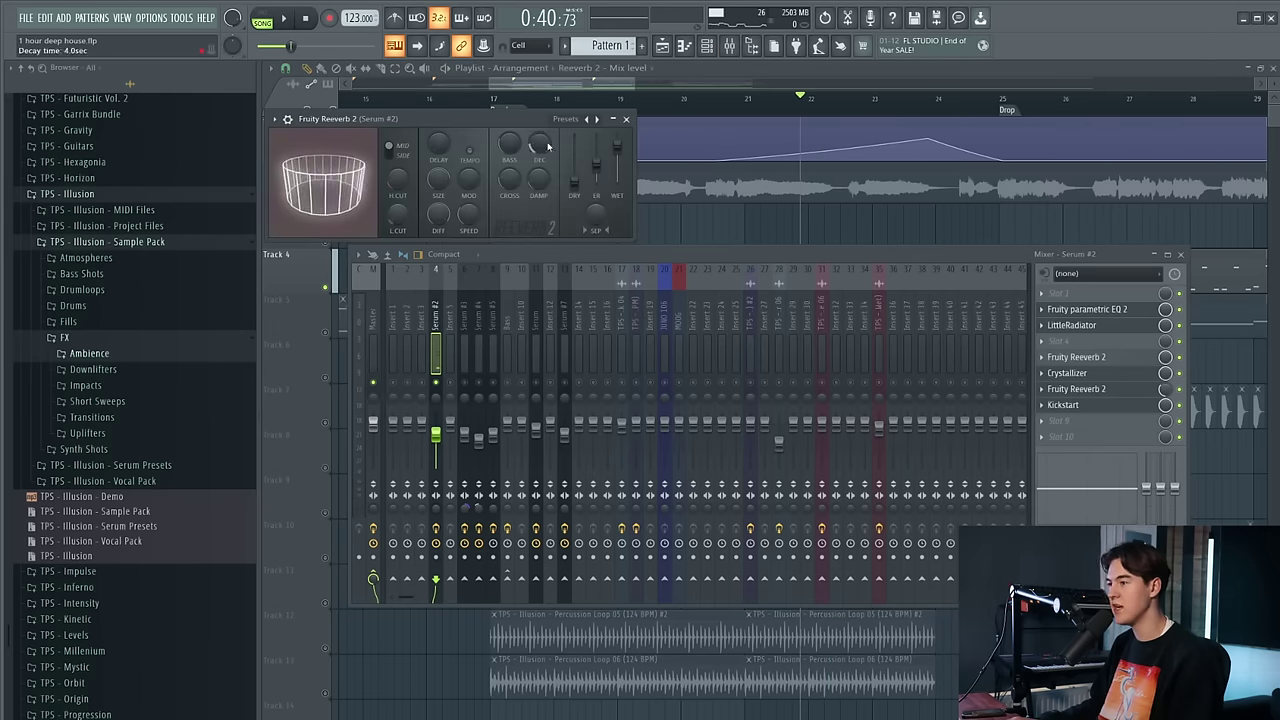
click(934, 147)
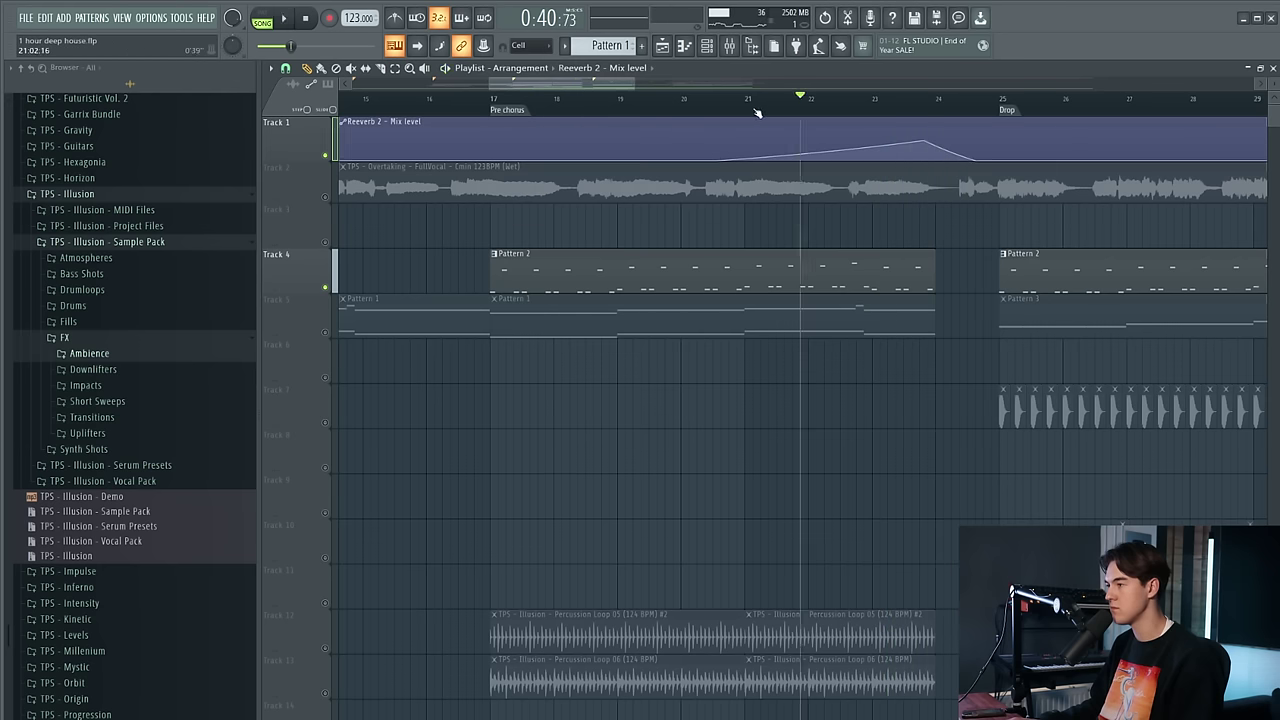
key(F9)
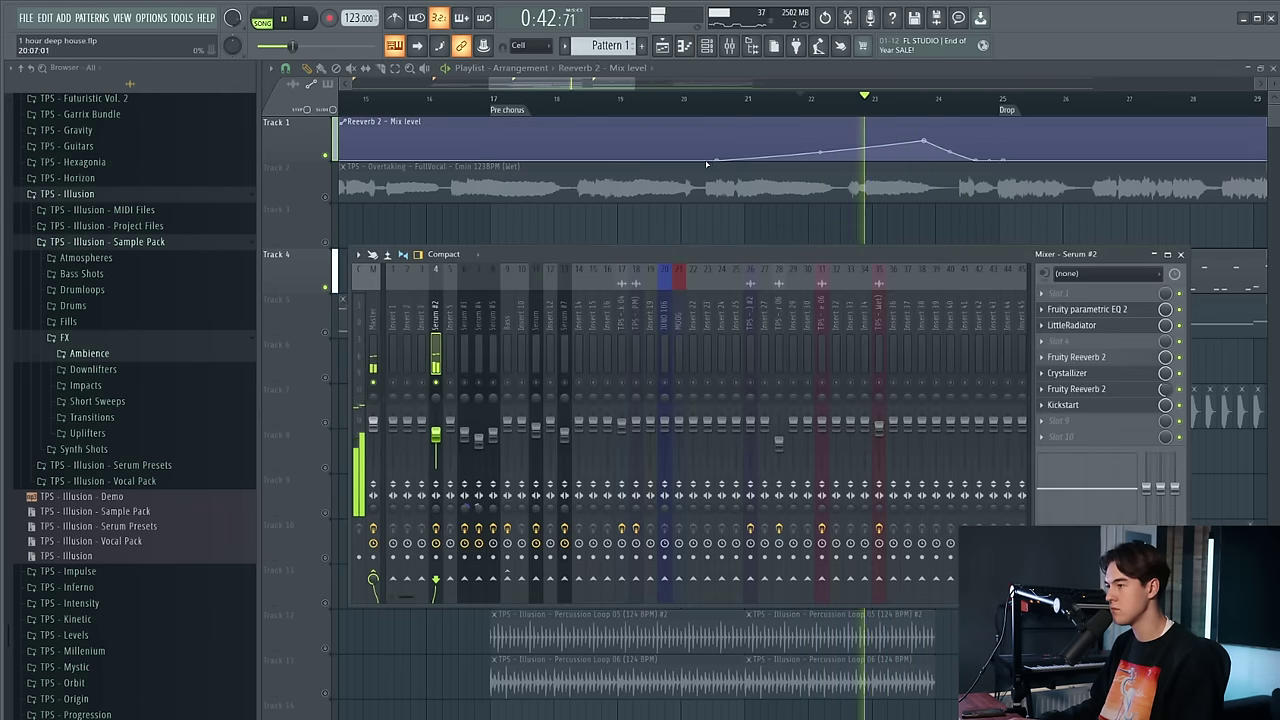
key(F9)
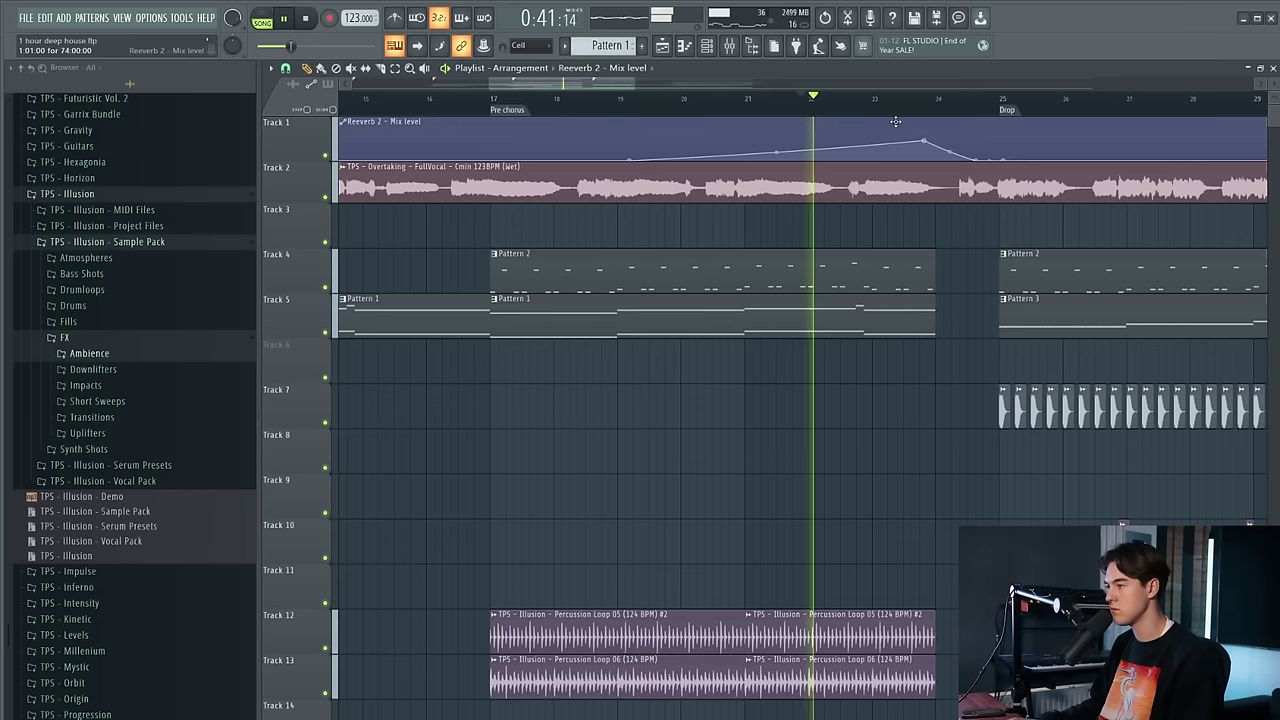
Raise the low cut of the Fruity Reeverb 2 in slot 7 of the Serum #2 mixer track
click(730, 46)
click(1085, 389)
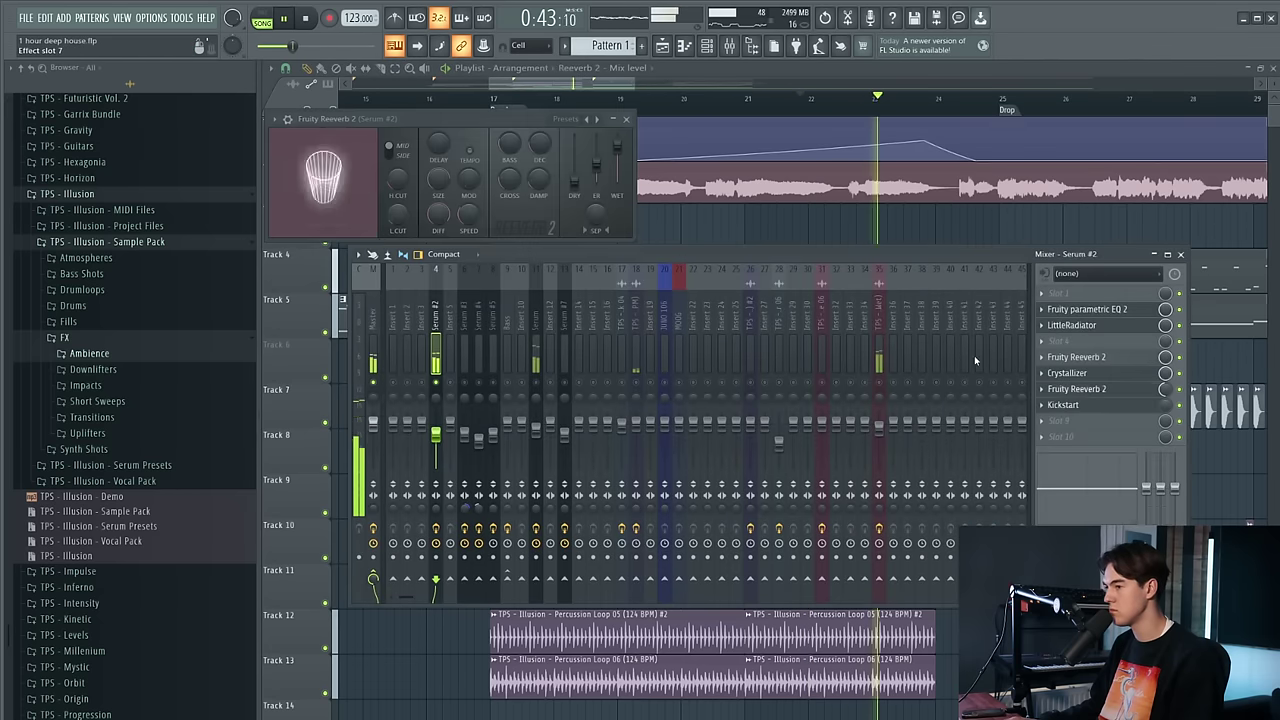
drag(398, 215, 398, 208)
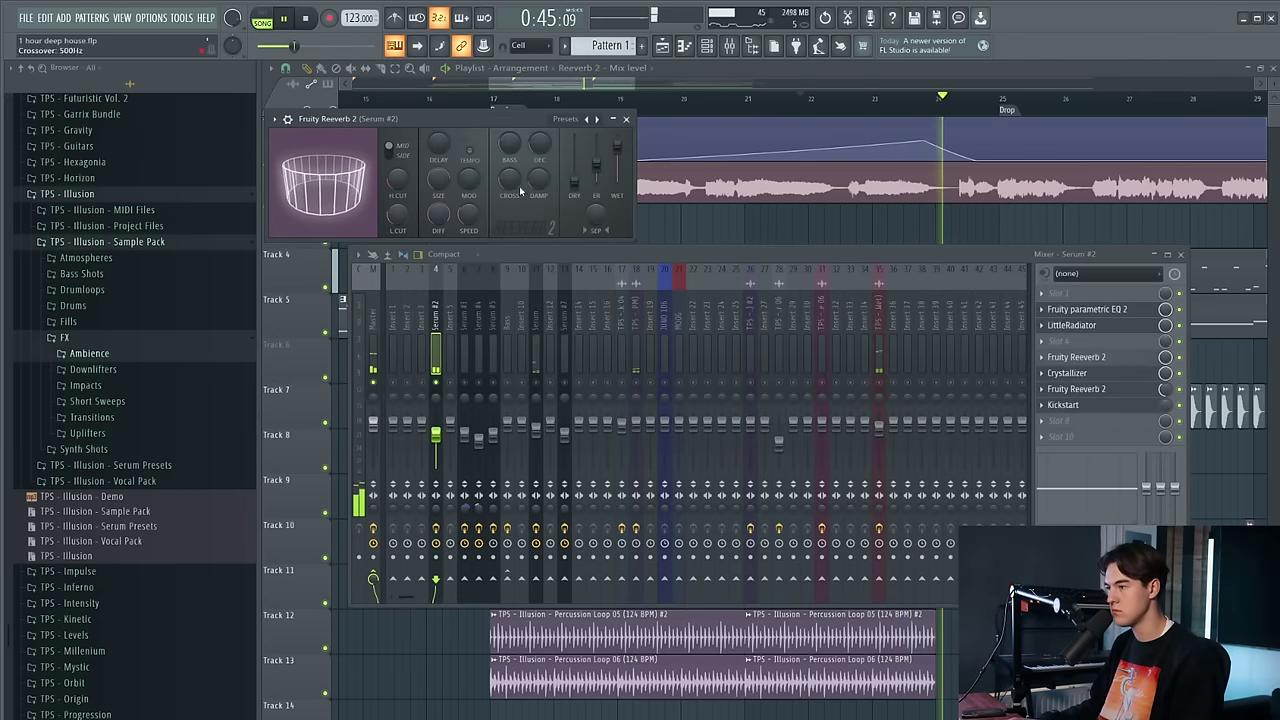
right_click(842, 222)
Replay the transition from the pre-chorus into the drop and check the mixer levels
scroll(709, 271, down, 3)
scroll(760, 252, down, 3)
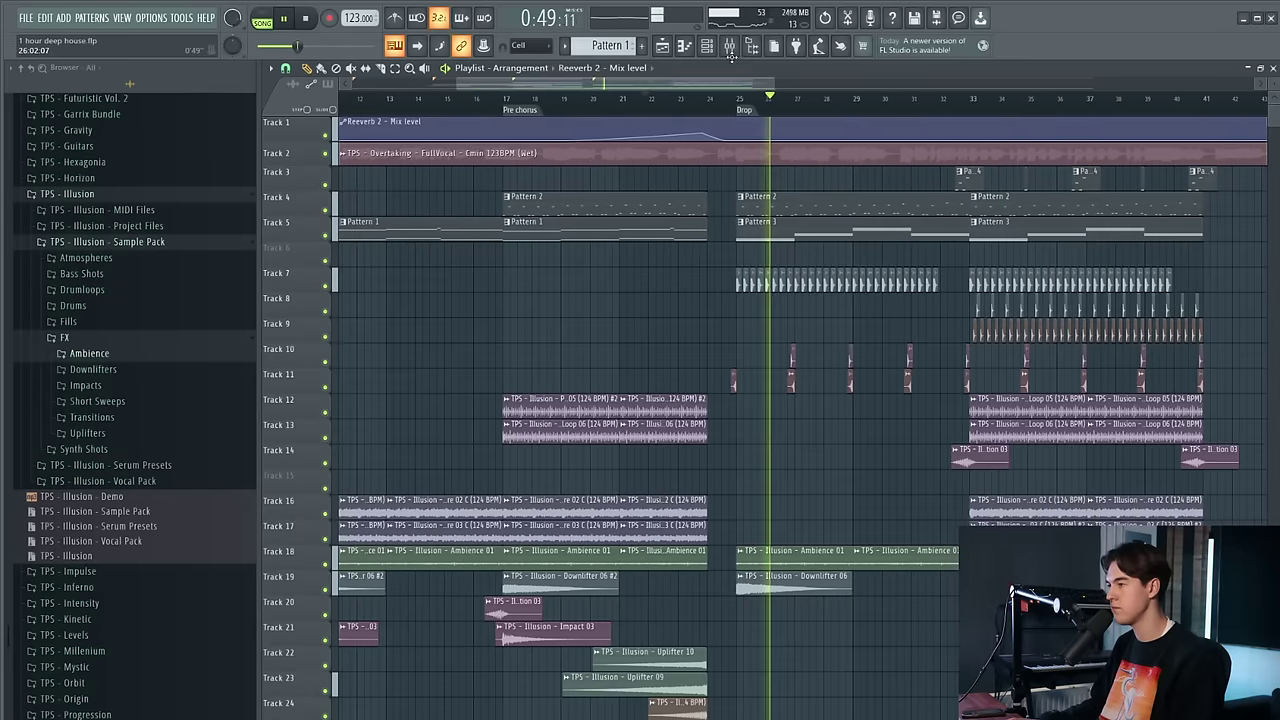
key(F9)
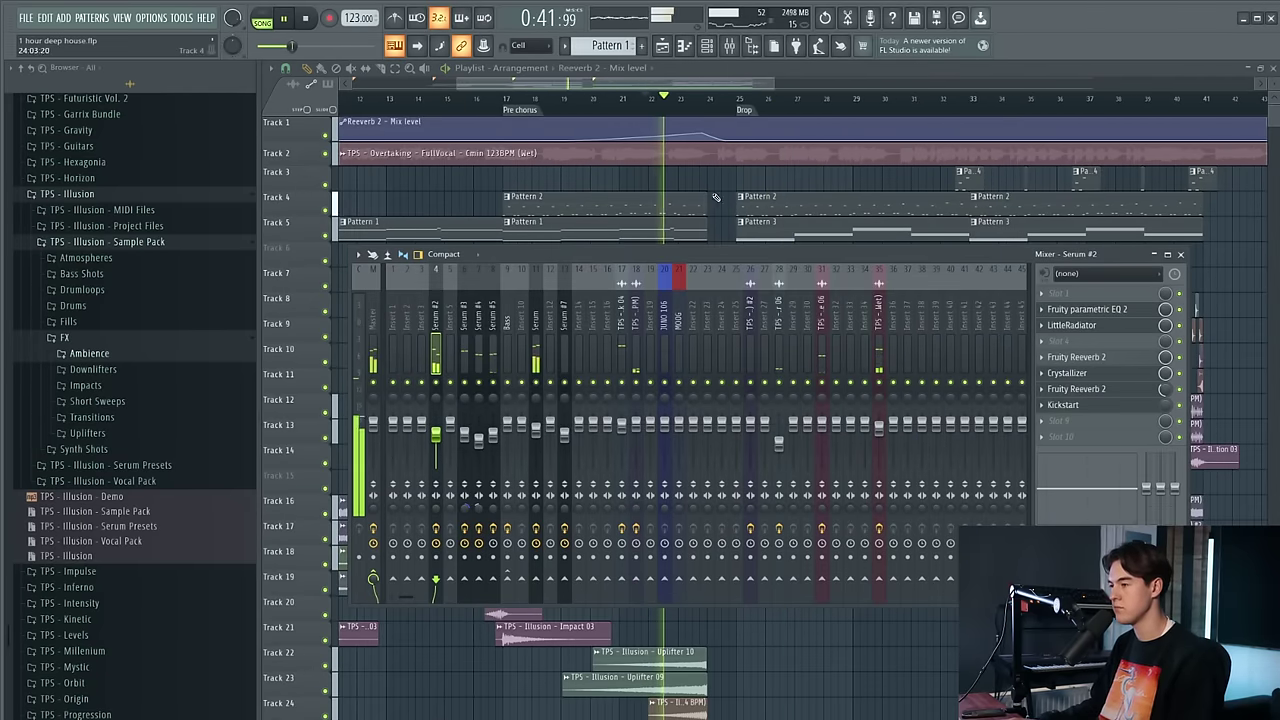
right_click(716, 197)
scroll(737, 192, up, 2)
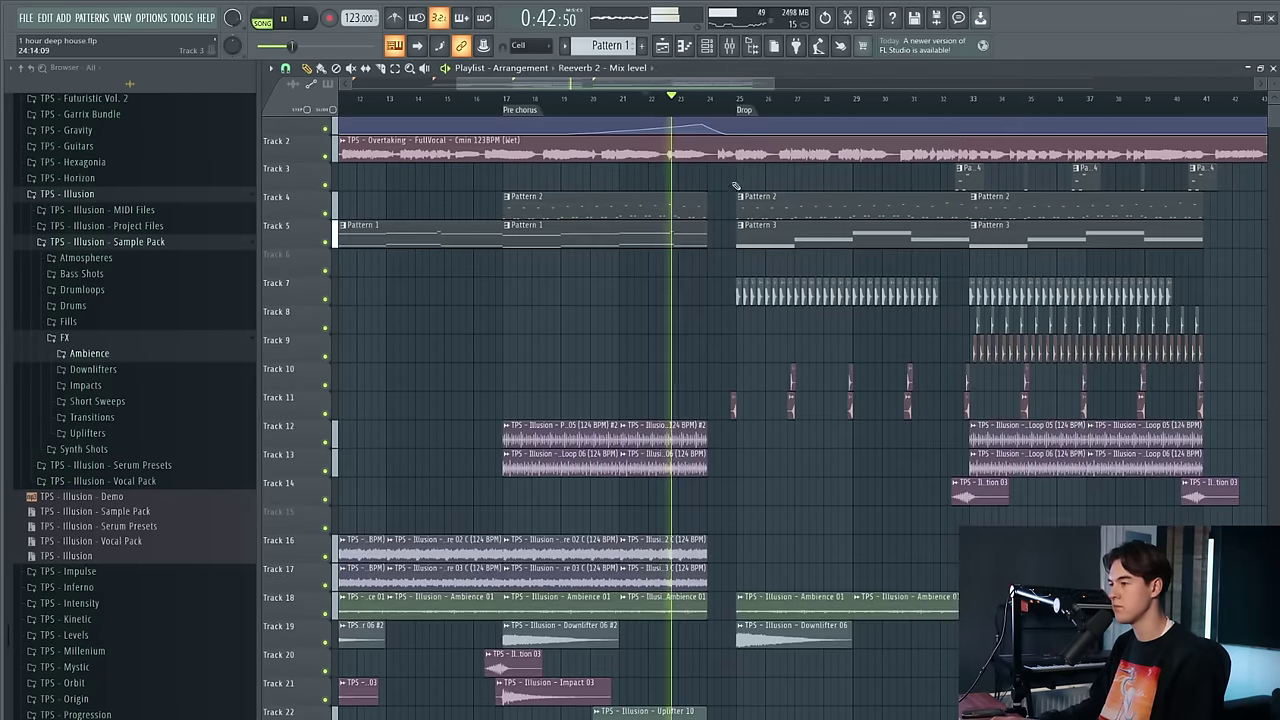
scroll(706, 222, up, 3)
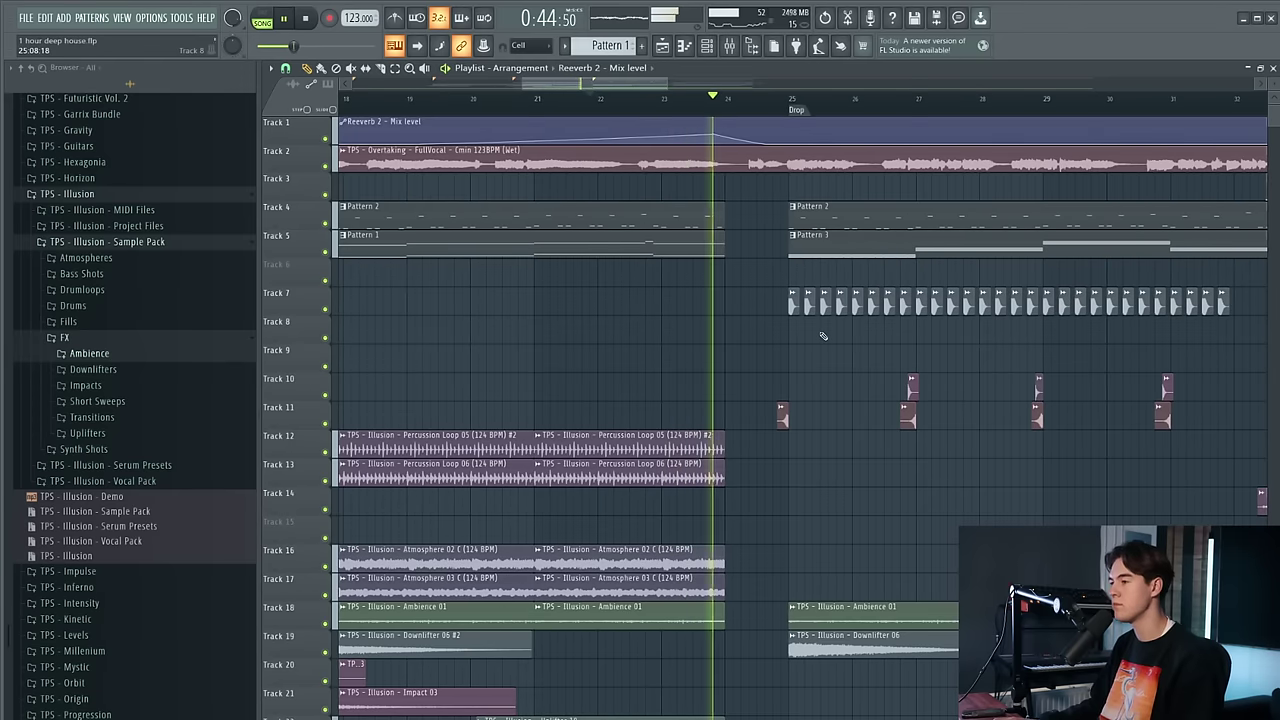